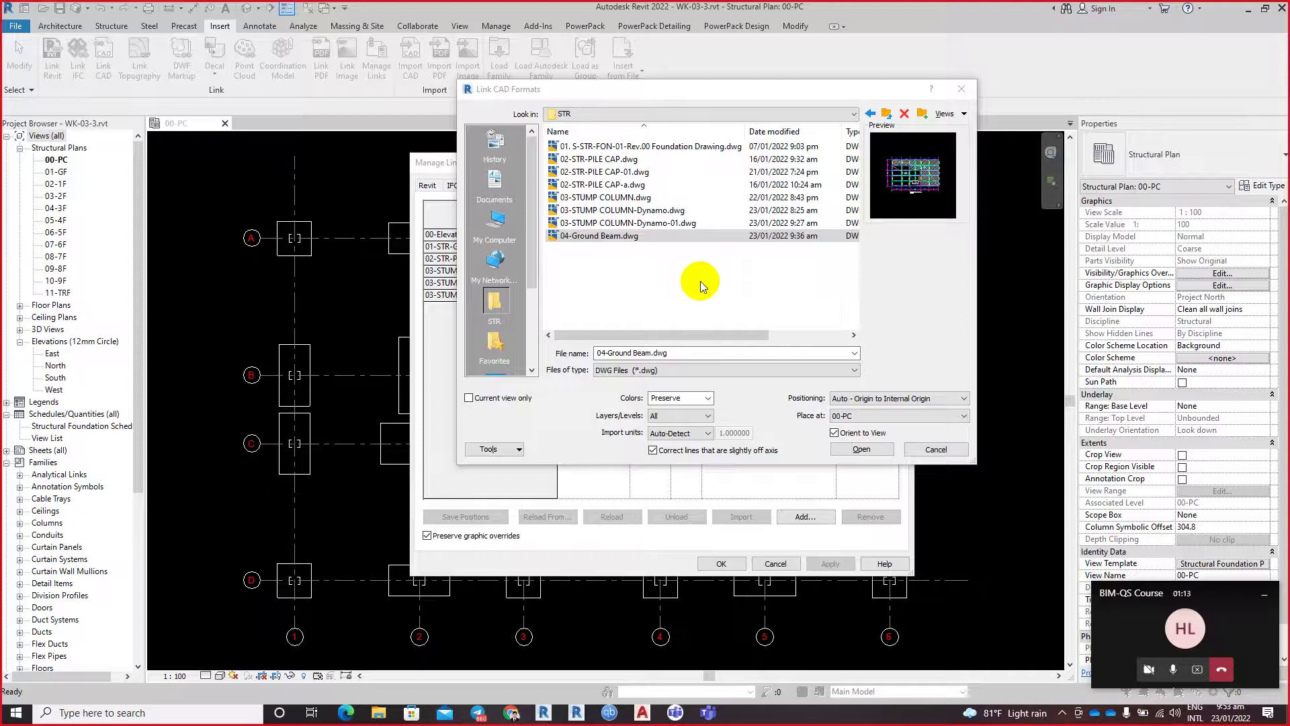
Step: Cancel linking the ground beam drawing, leaving import units on Auto-Detect and closing both link dialogs
{"action": "left_click", "coordinate": [680, 433]}
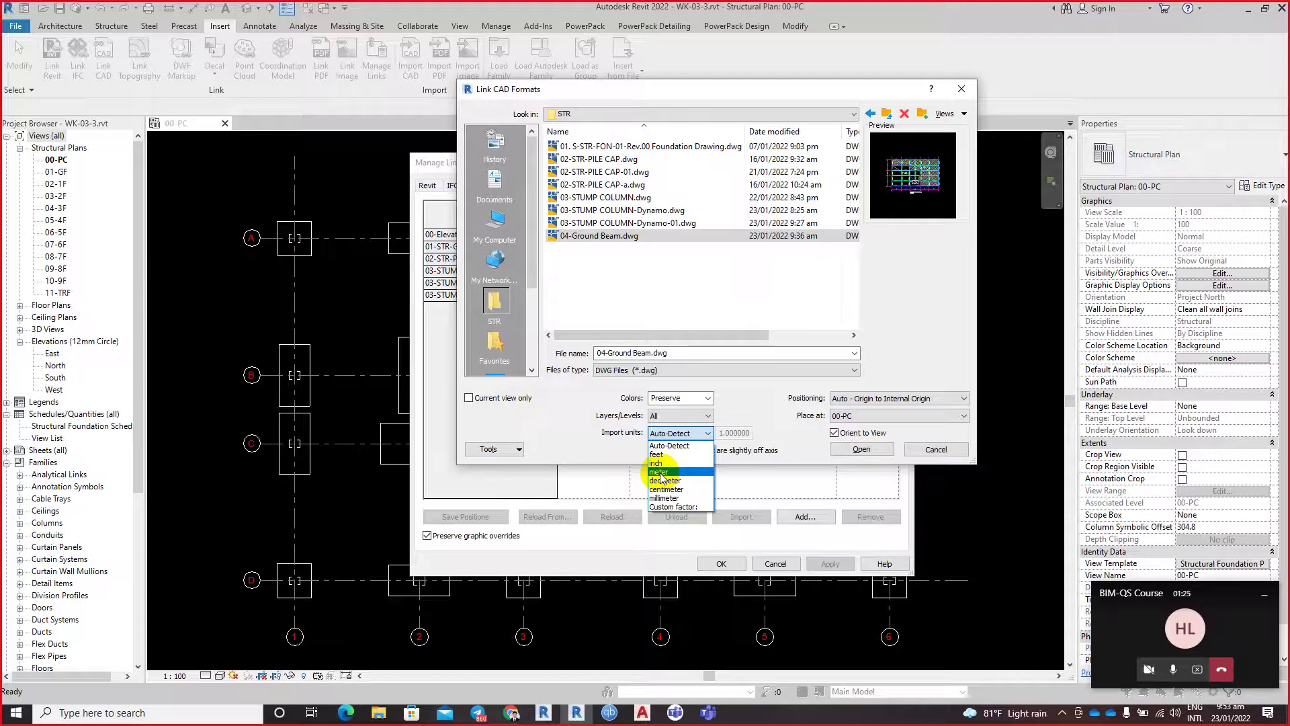
{"action": "left_click", "coordinate": [934, 449]}
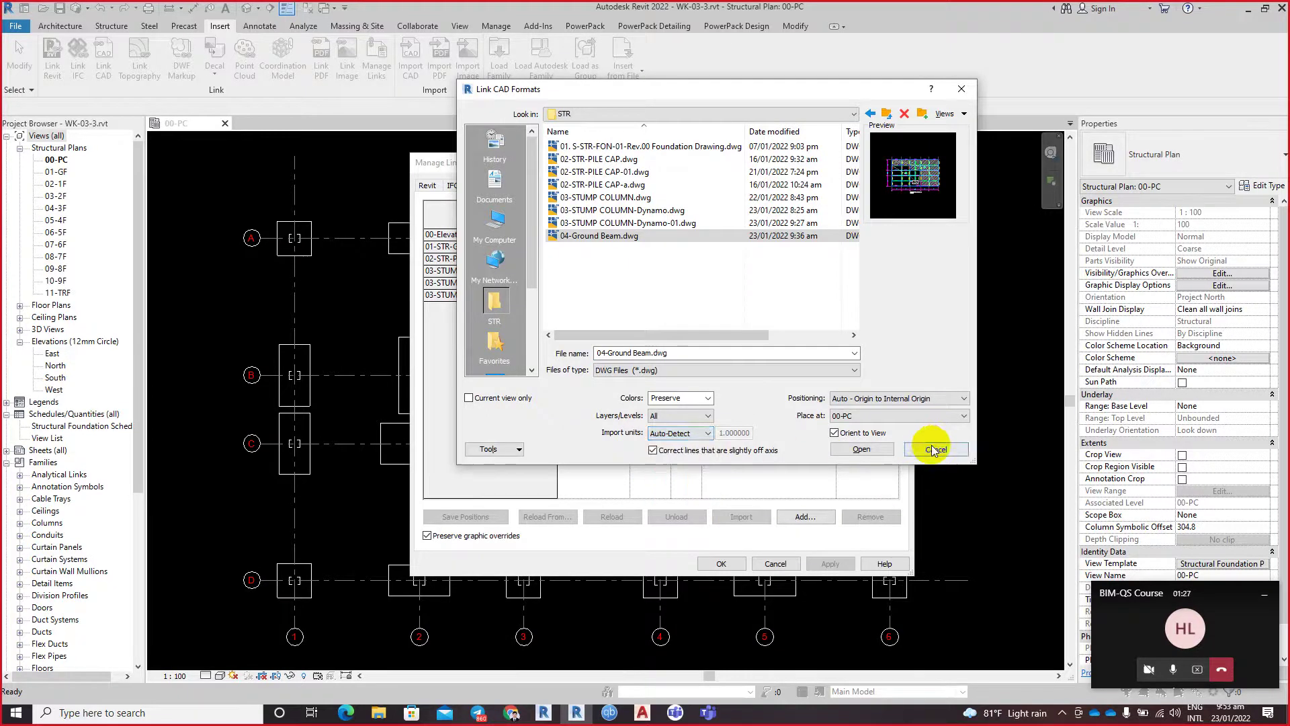
{"action": "left_click", "coordinate": [776, 563]}
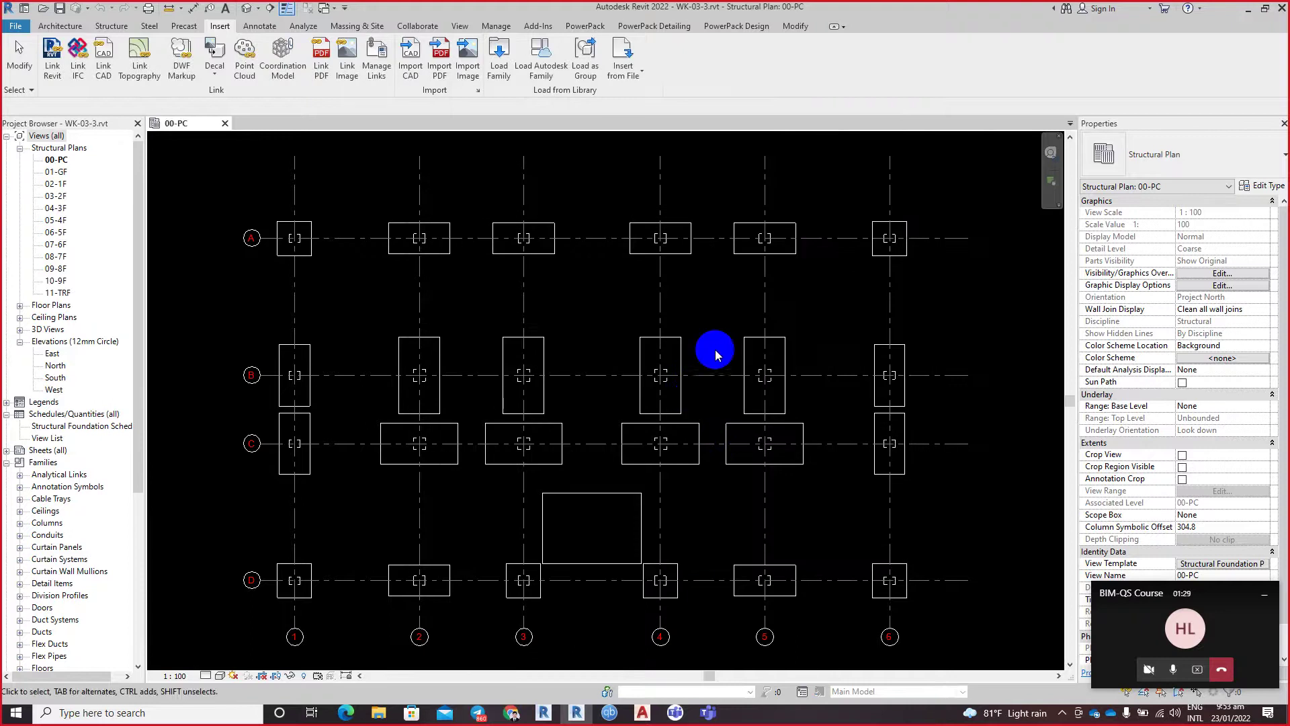
Step: Using UN, set project length units to meters rounded to 2 decimal places
{"action": "middle_click_drag", "start_coordinate": [721, 329], "coordinate": [701, 325]}
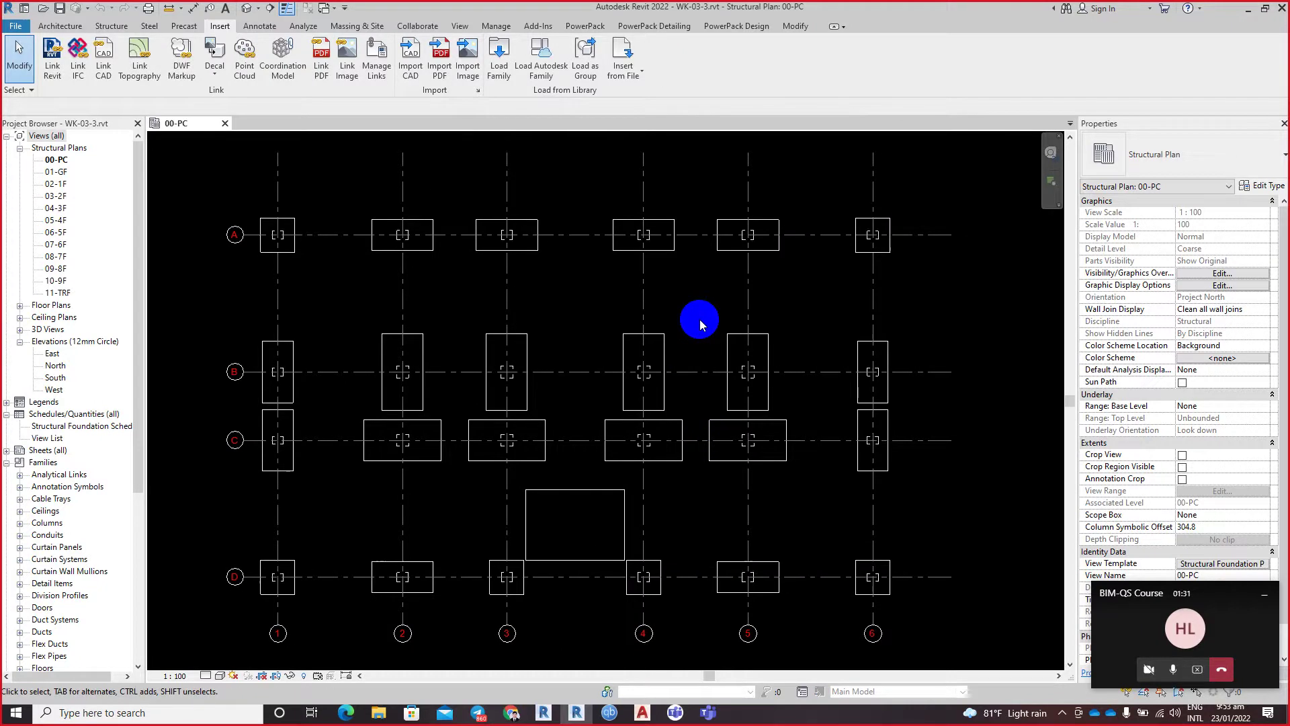
{"action": "key", "text": "u"}
{"action": "key", "text": "n"}
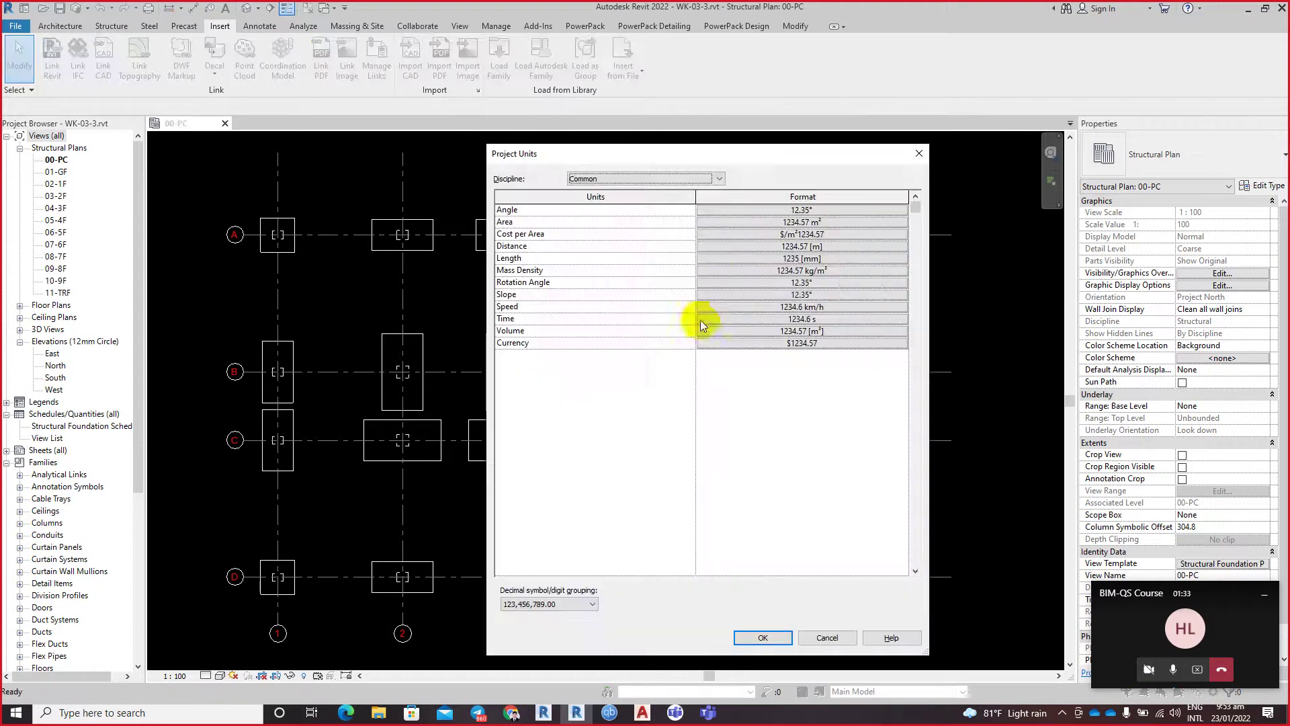
{"action": "left_click", "coordinate": [749, 258]}
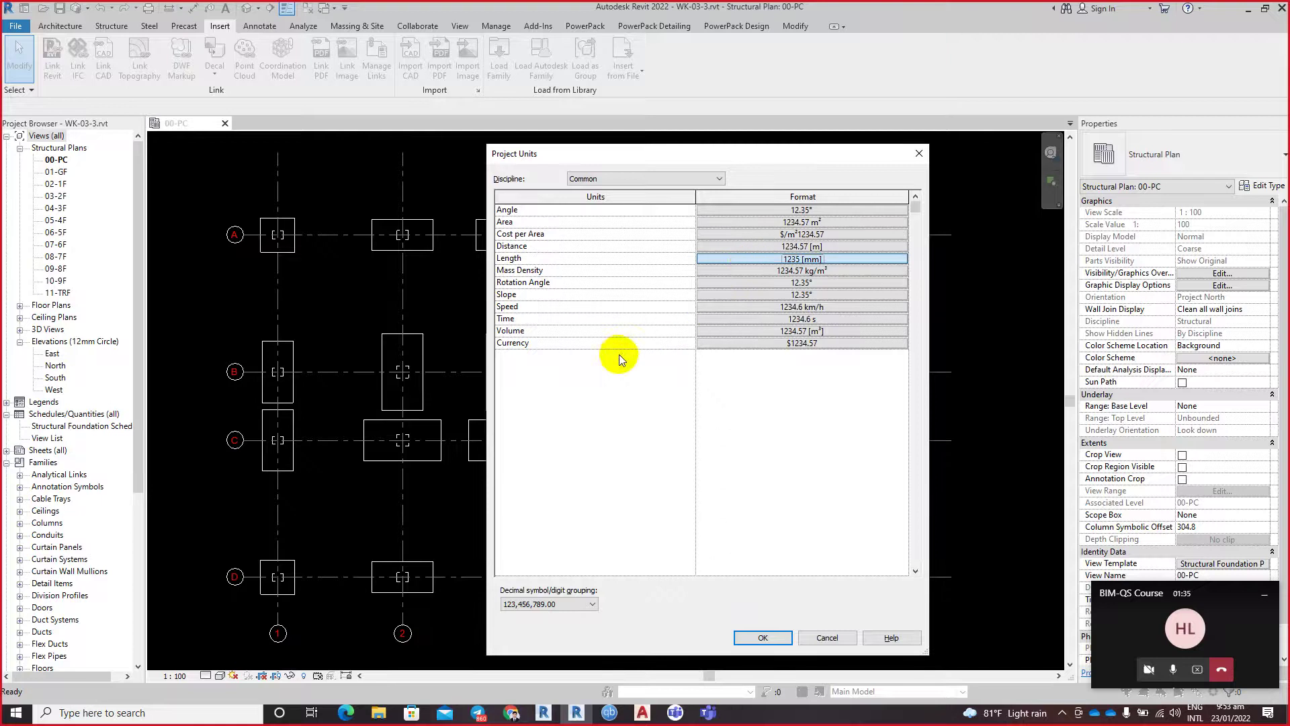
{"action": "left_click", "coordinate": [681, 320]}
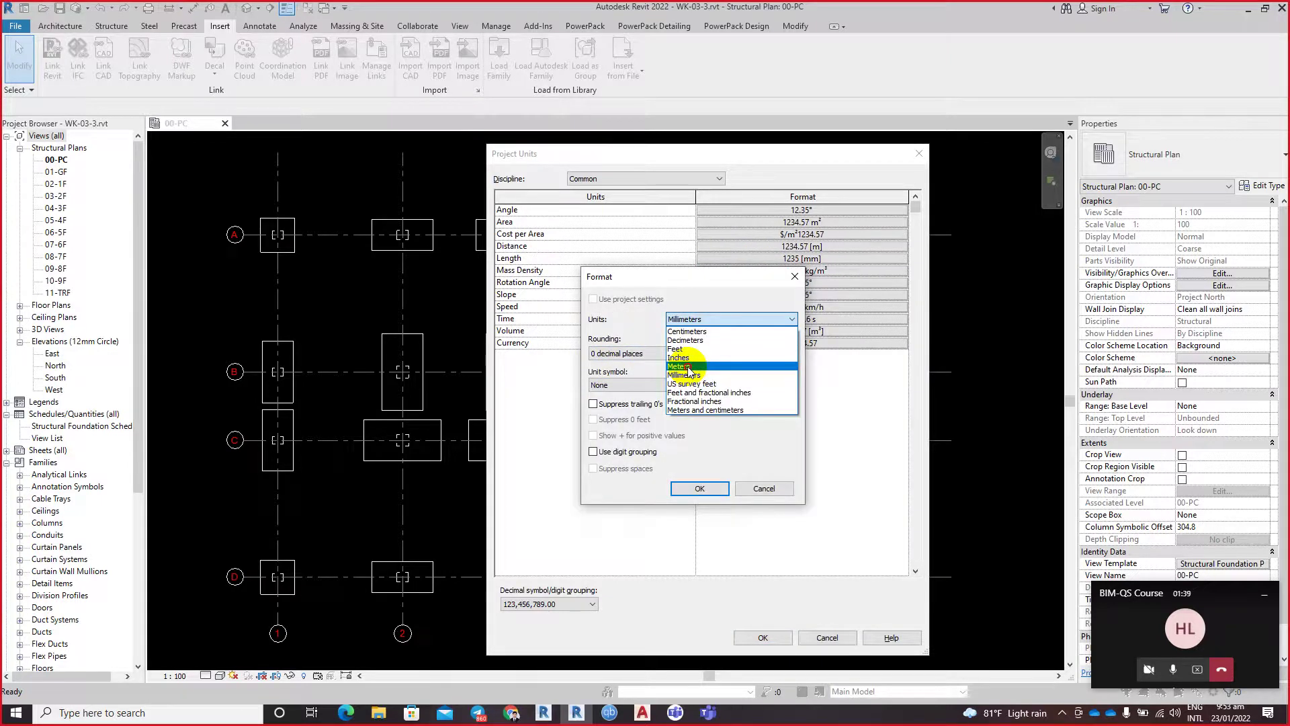
{"action": "left_click", "coordinate": [686, 366]}
{"action": "left_click", "coordinate": [632, 353]}
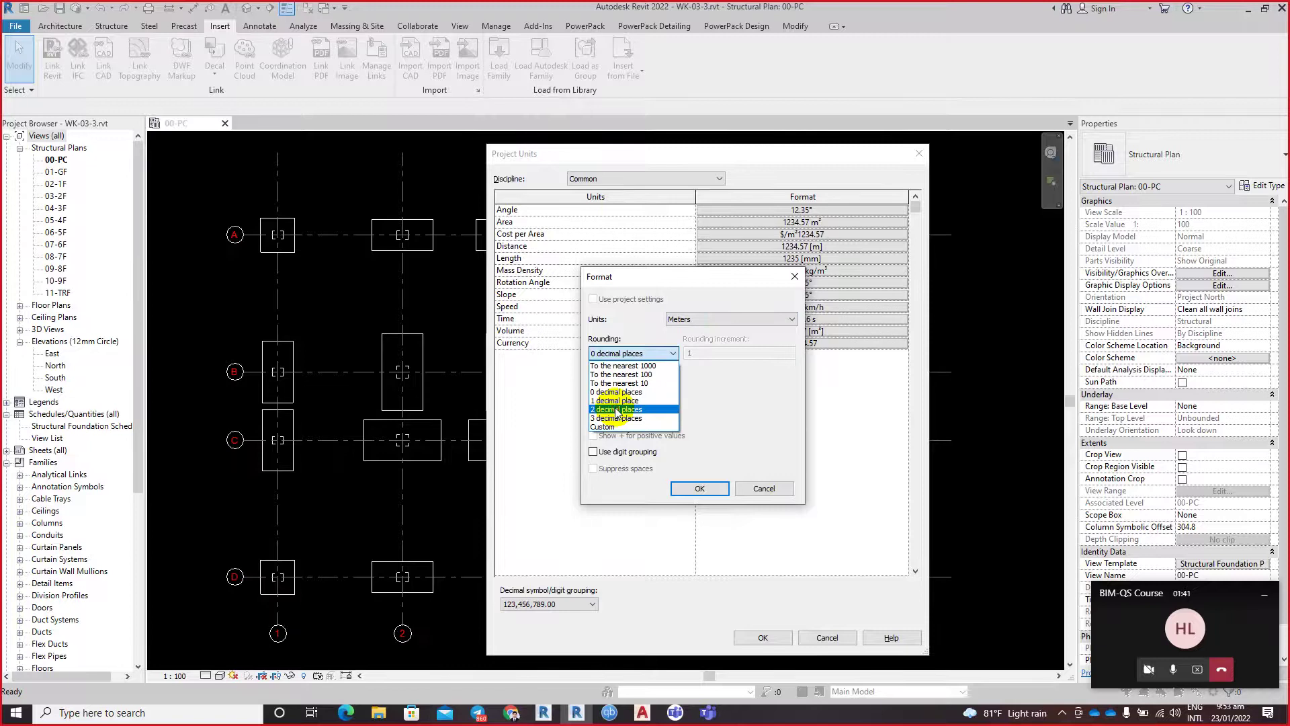
{"action": "left_click", "coordinate": [617, 410]}
{"action": "left_click", "coordinate": [696, 488]}
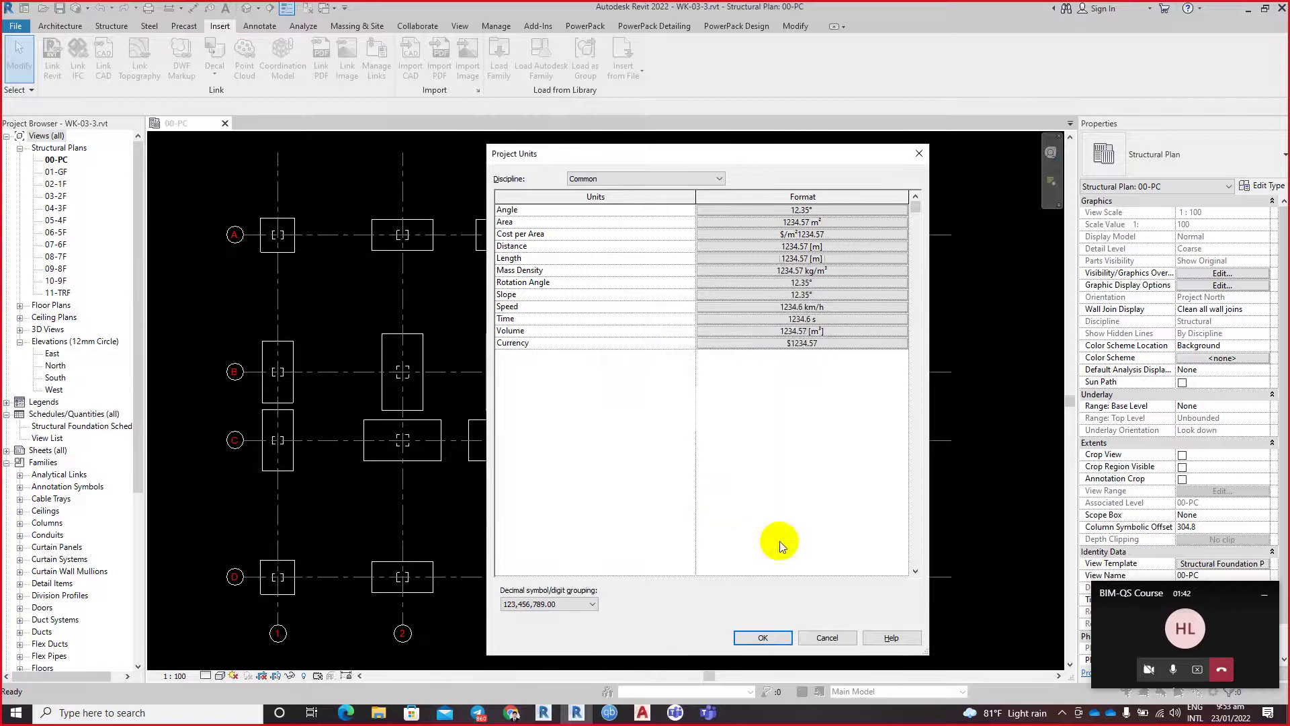
{"action": "left_click", "coordinate": [763, 639]}
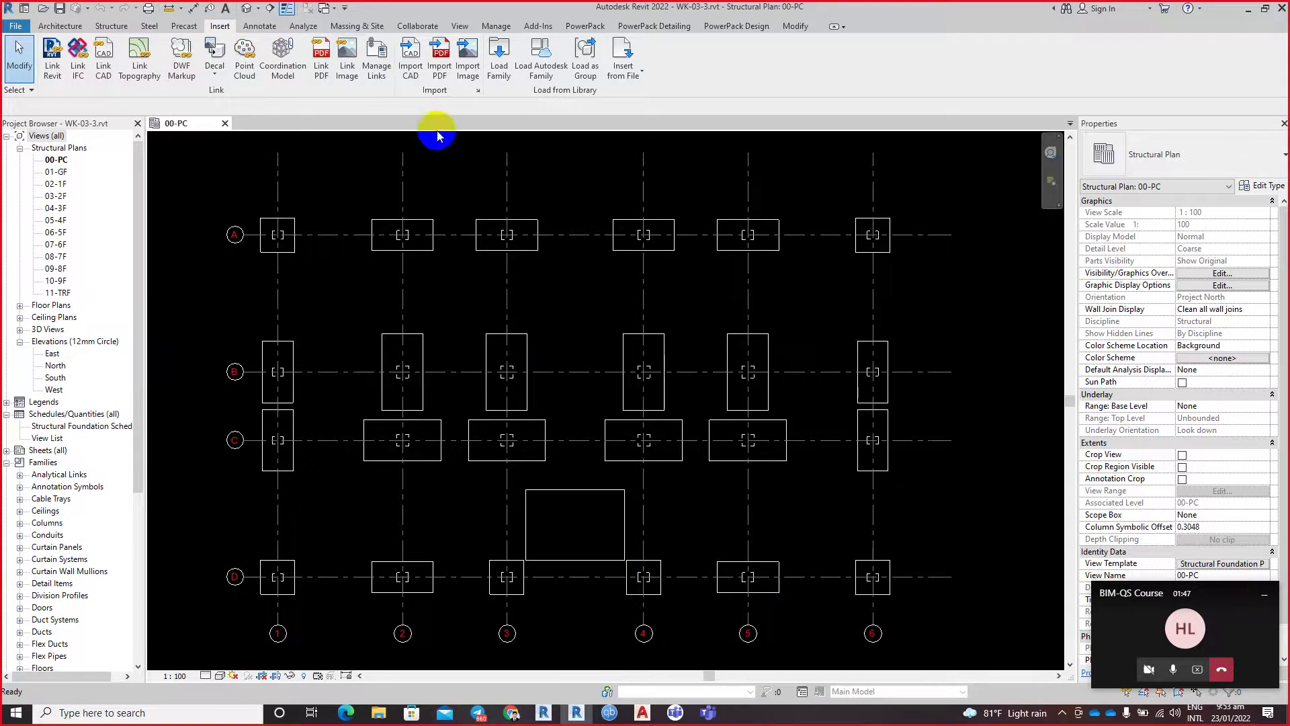
Step: Pan the plan and browse the Insert tab's linking and import tools
{"action": "middle_click_drag", "start_coordinate": [465, 192], "coordinate": [478, 196]}
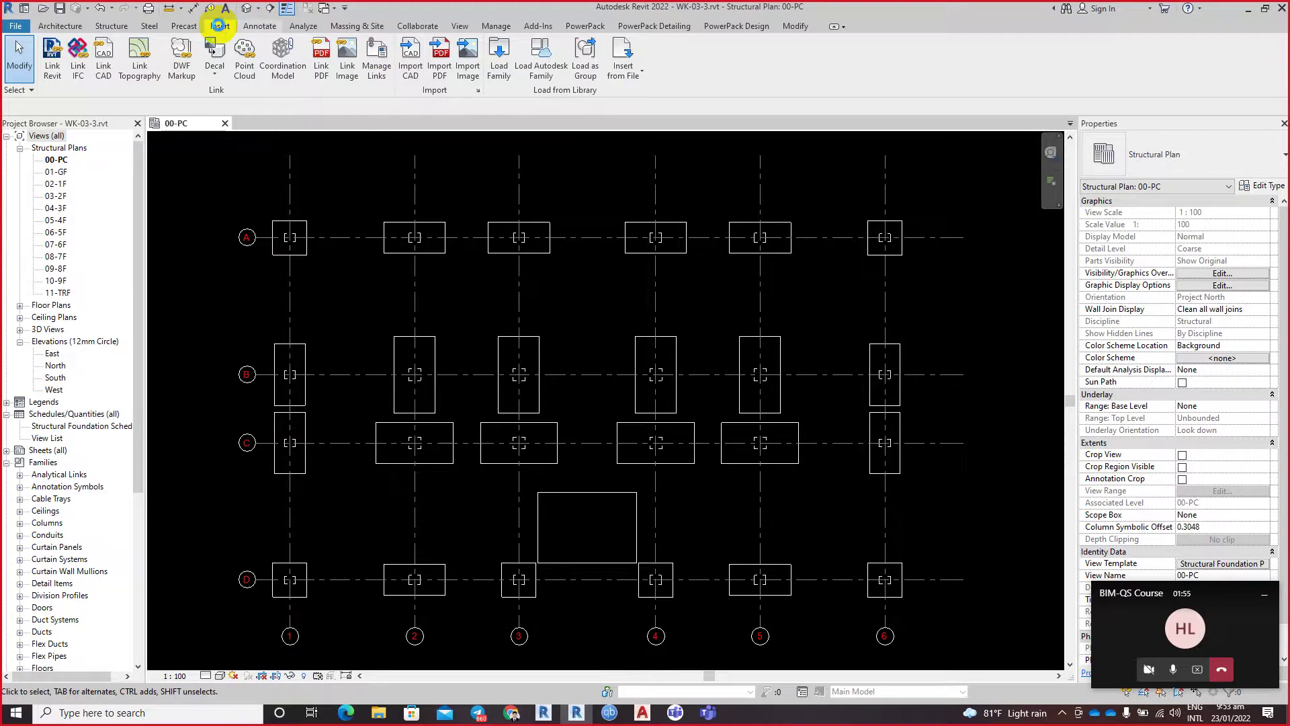
{"action": "left_click", "coordinate": [219, 24]}
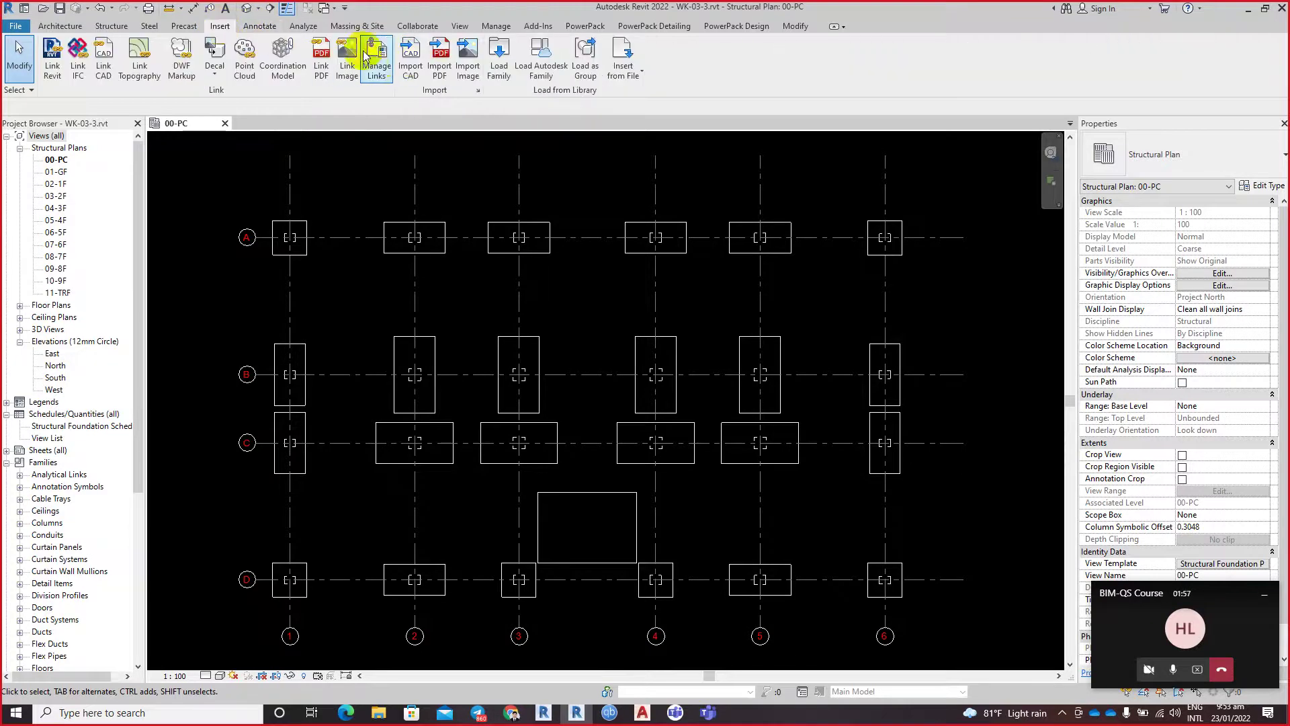
{"action": "left_click", "coordinate": [440, 152]}
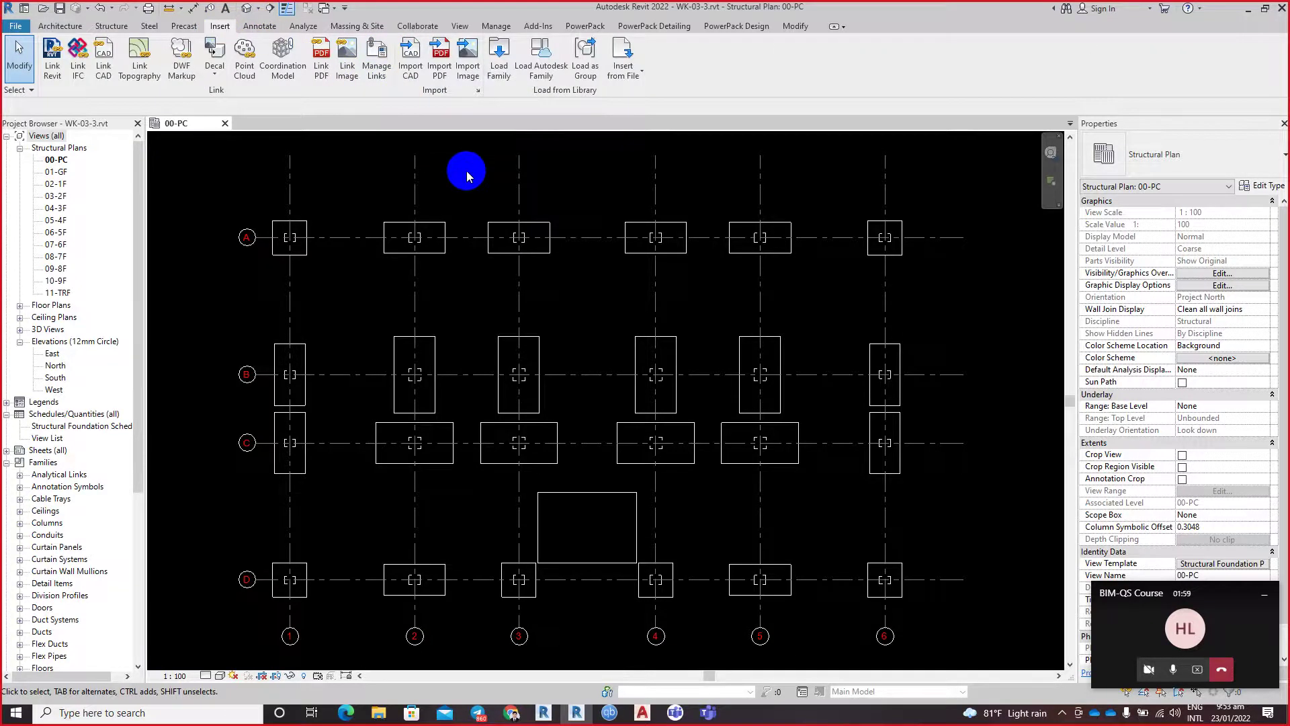
Step: Open Keyboard Shortcuts customisation from the User Interface page of Options
{"action": "left_click", "coordinate": [20, 26]}
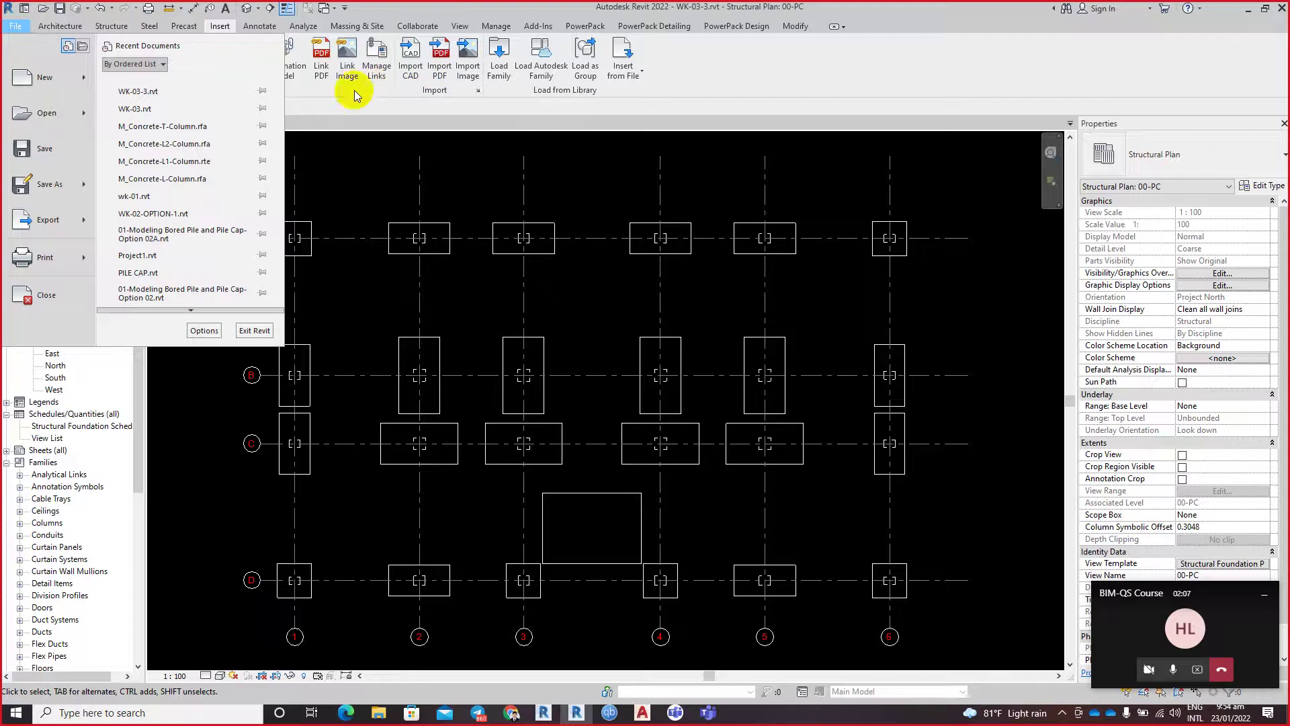
{"action": "left_click", "coordinate": [193, 324]}
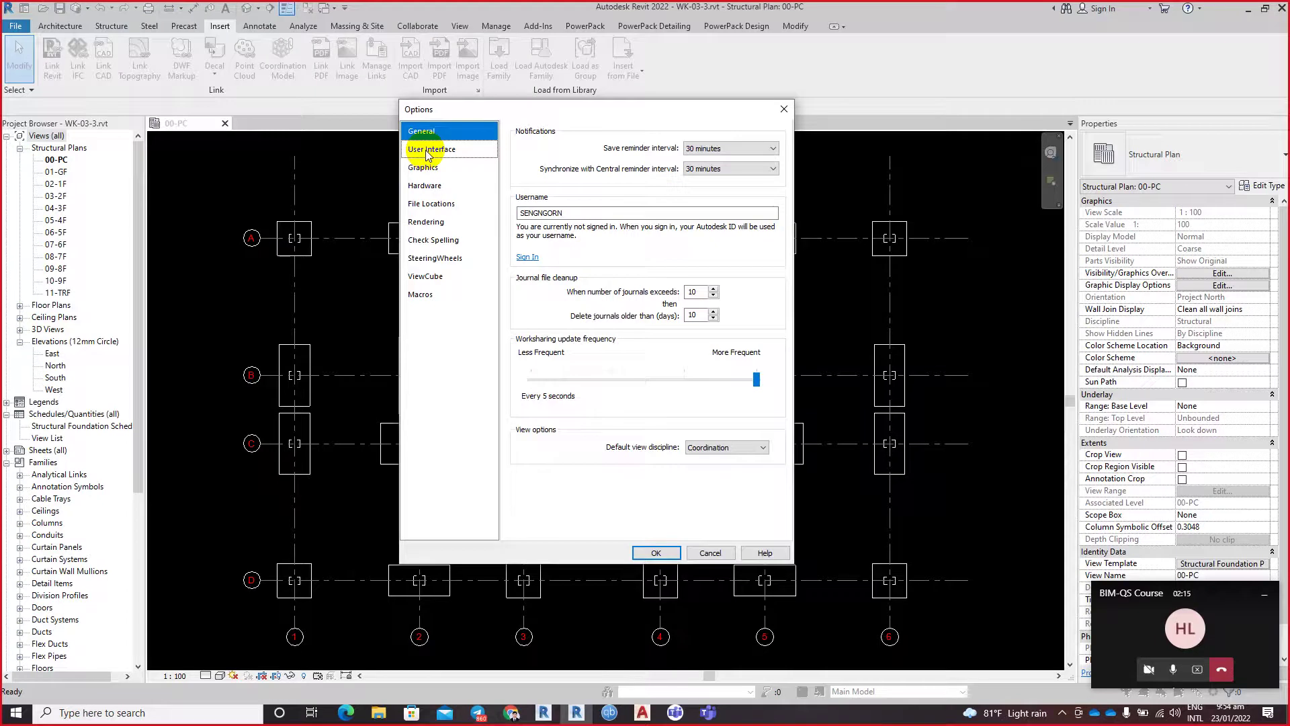
{"action": "left_click", "coordinate": [428, 154]}
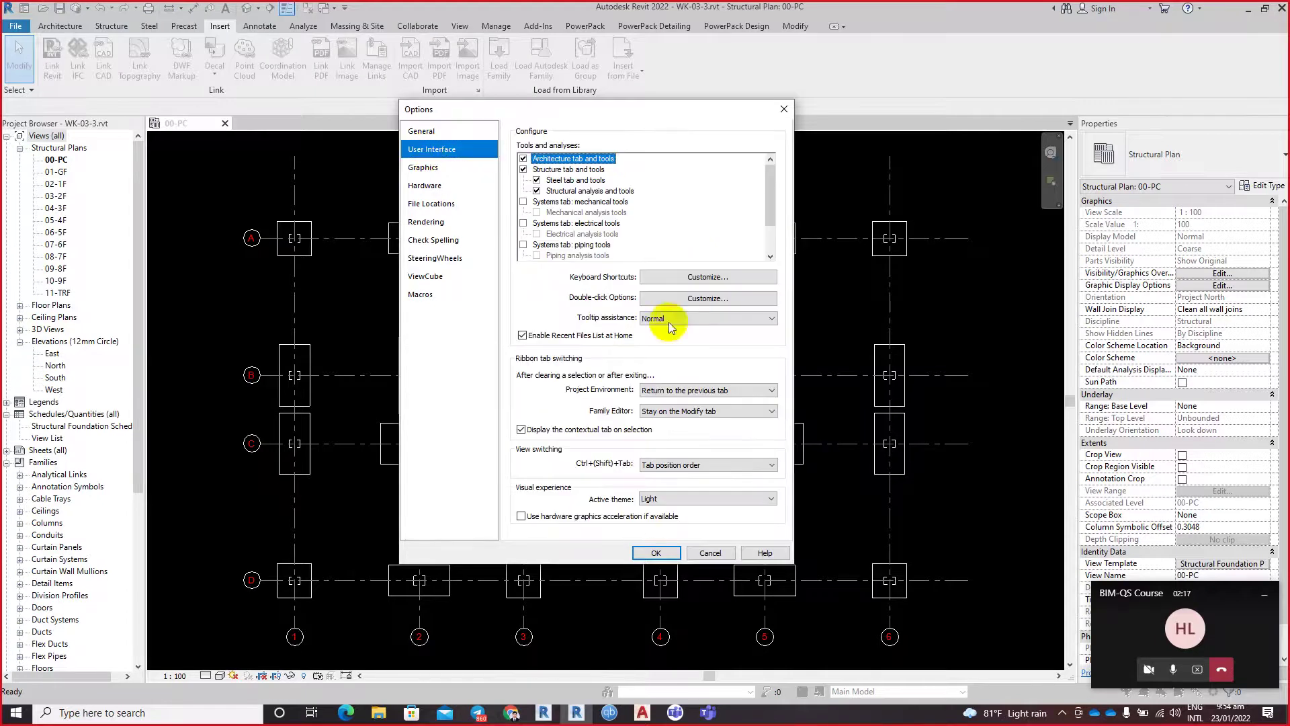
{"action": "left_click", "coordinate": [684, 277]}
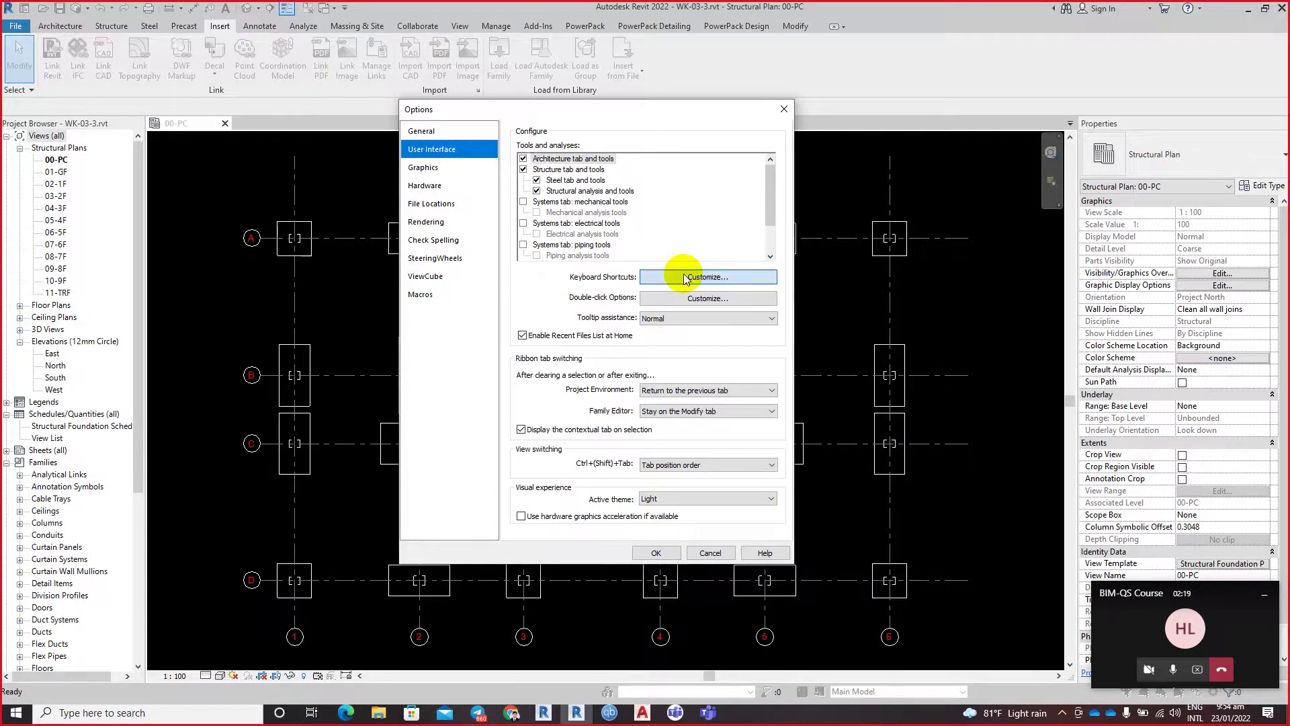
Step: Filter shortcut commands to the Insert Tab and search for MANAG
{"action": "left_click_drag", "start_coordinate": [361, 116], "coordinate": [545, 225]}
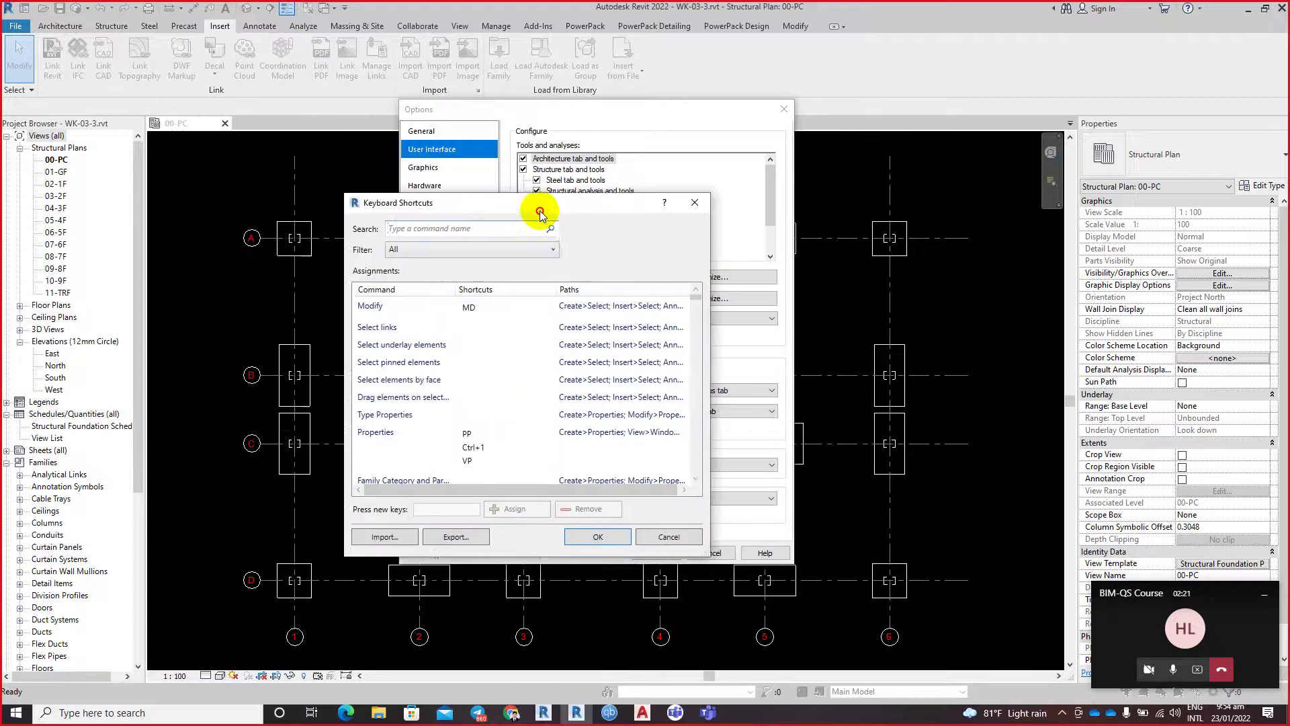
{"action": "left_click", "coordinate": [532, 262]}
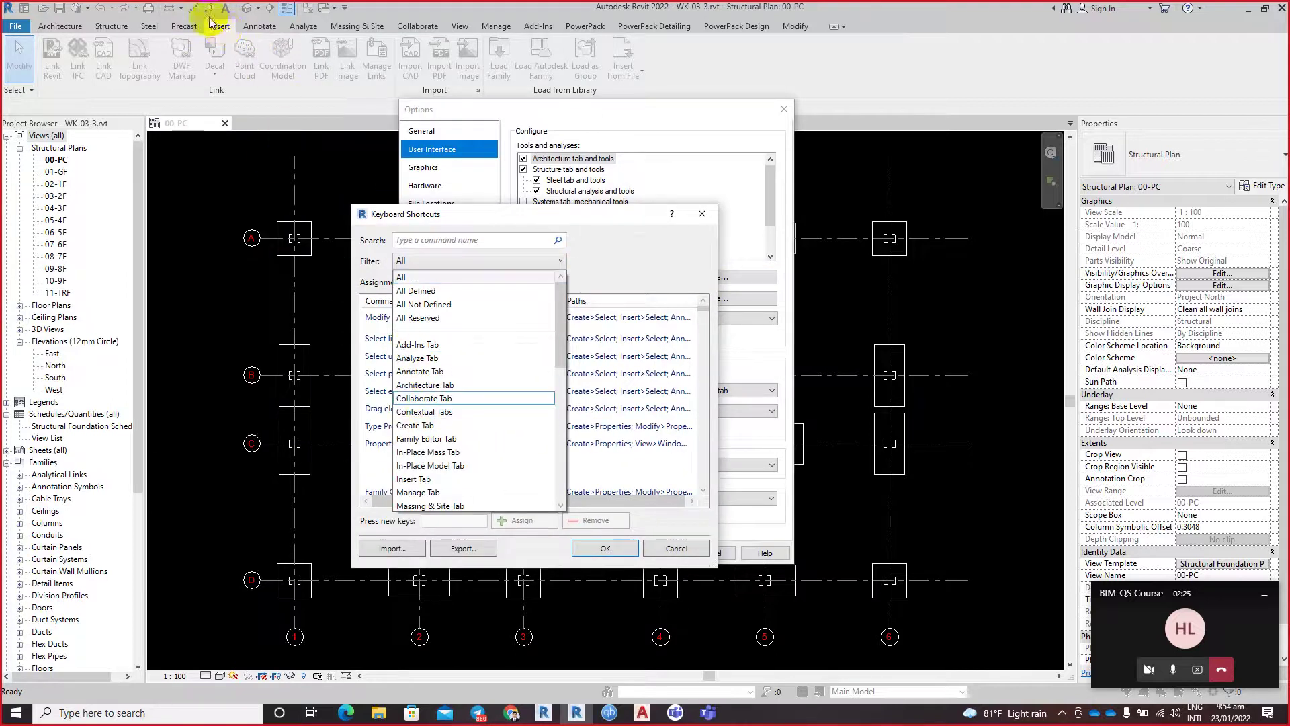
{"action": "left_click", "coordinate": [441, 479]}
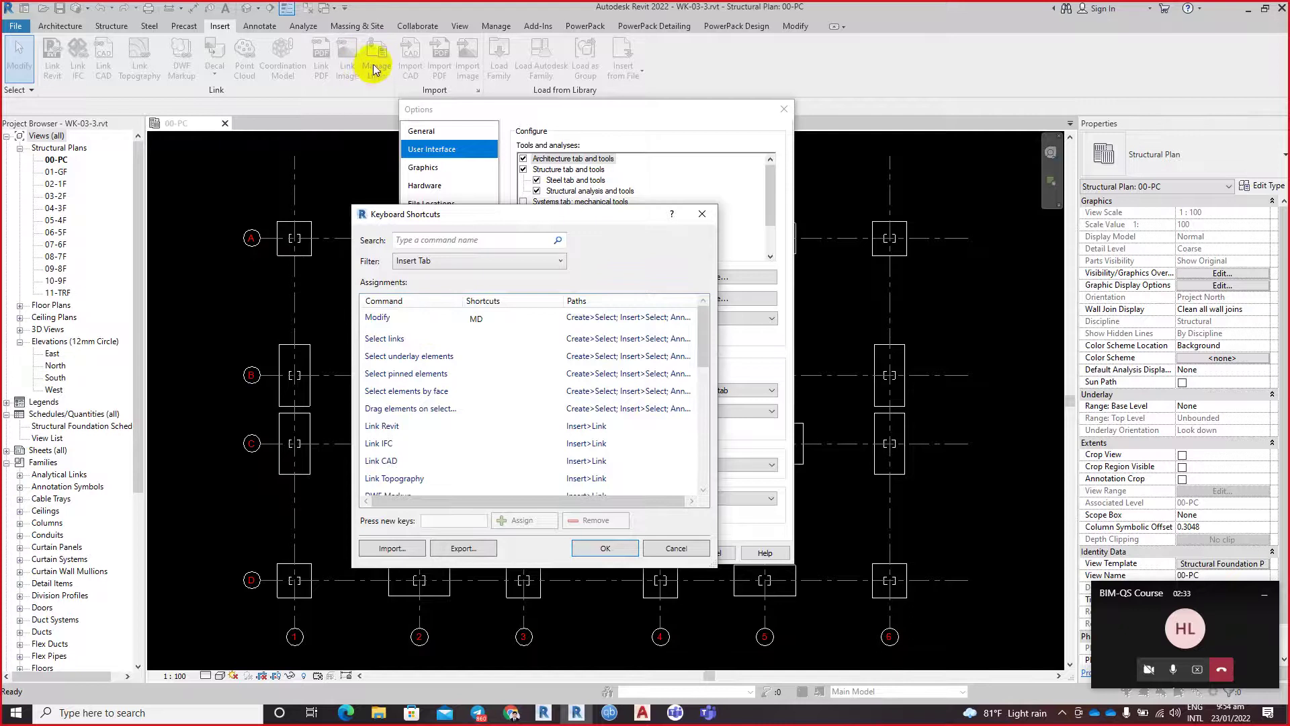
{"action": "scroll", "coordinate": [406, 451], "scroll_direction": "down", "scroll_amount": 2}
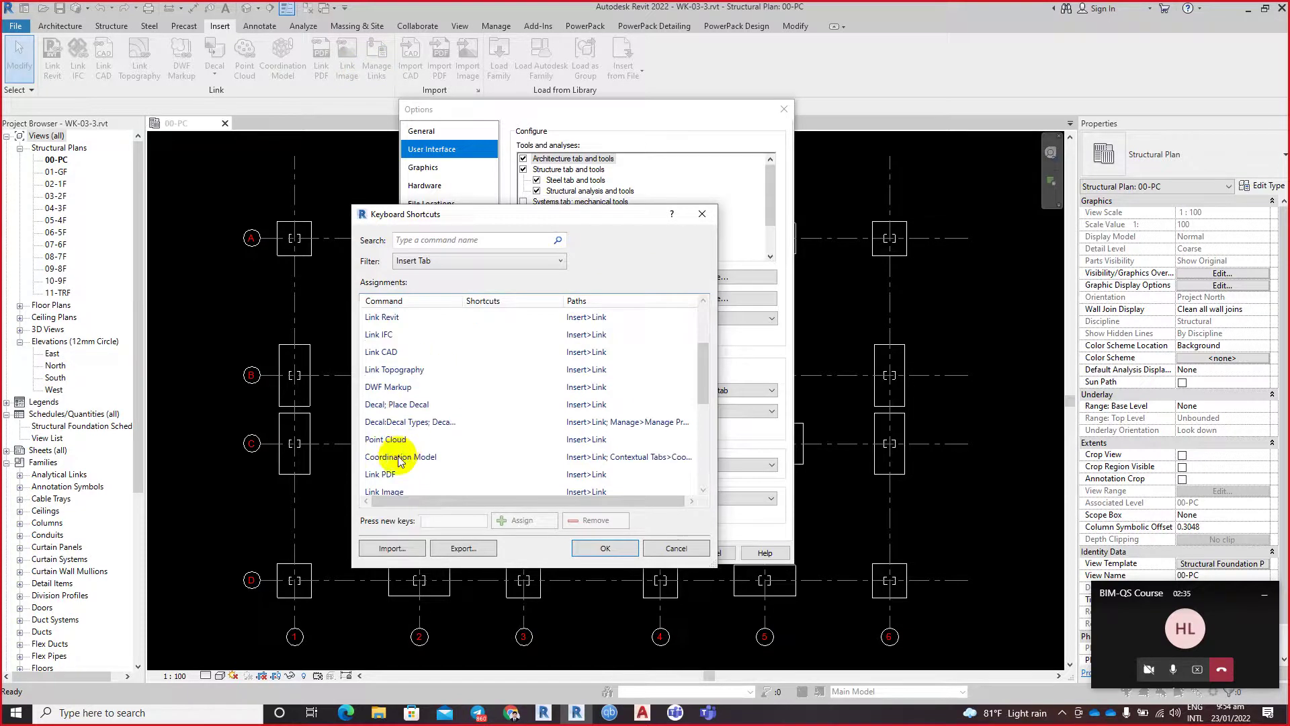
{"action": "left_click", "coordinate": [419, 242]}
{"action": "type", "text": "m"}
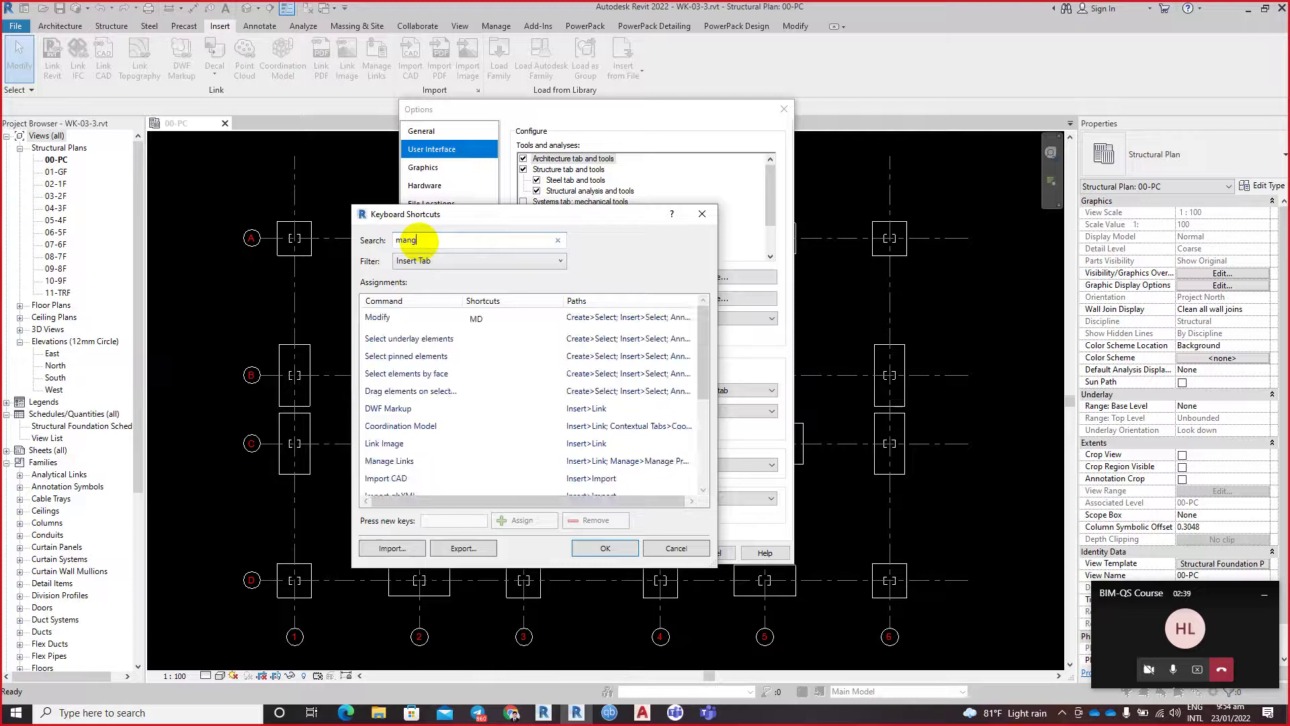
{"action": "type", "text": "ang"}
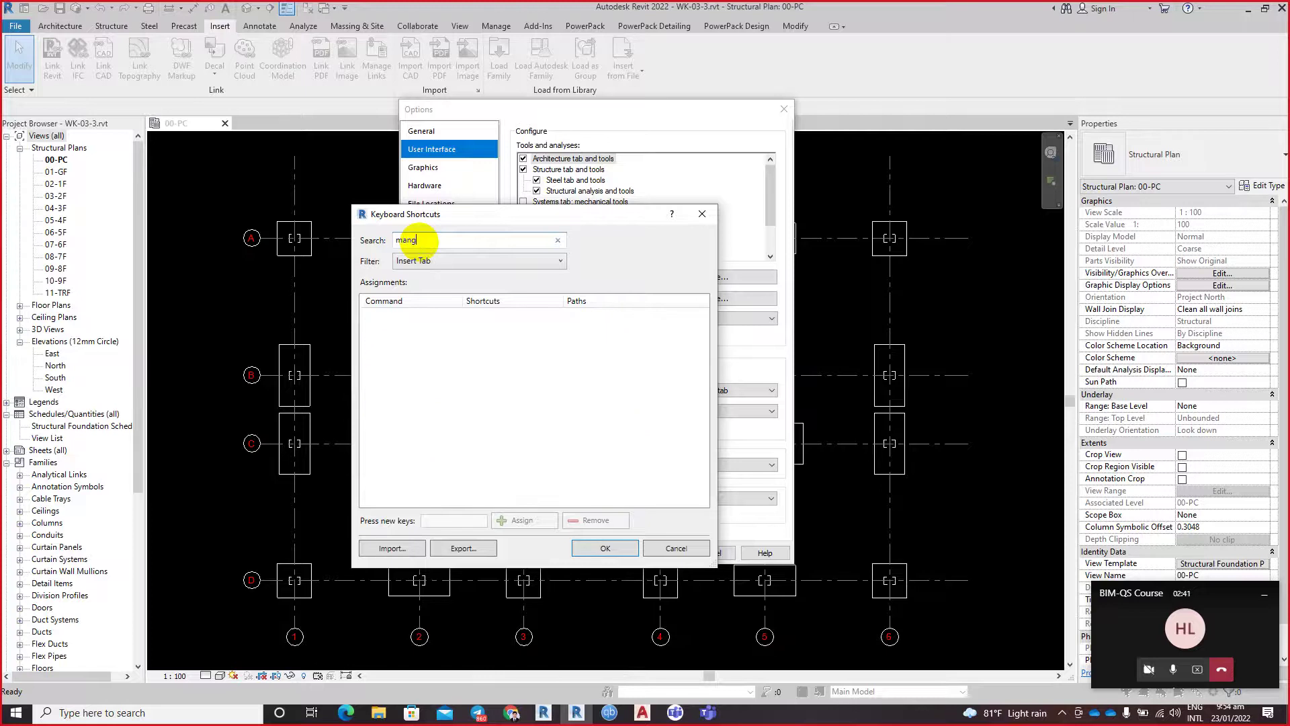
{"action": "key", "text": "BackSpace"}
{"action": "key", "text": "BackSpace"}
{"action": "key", "text": "BackSpace"}
{"action": "key", "text": "BackSpace"}
{"action": "type", "text": "MA"}
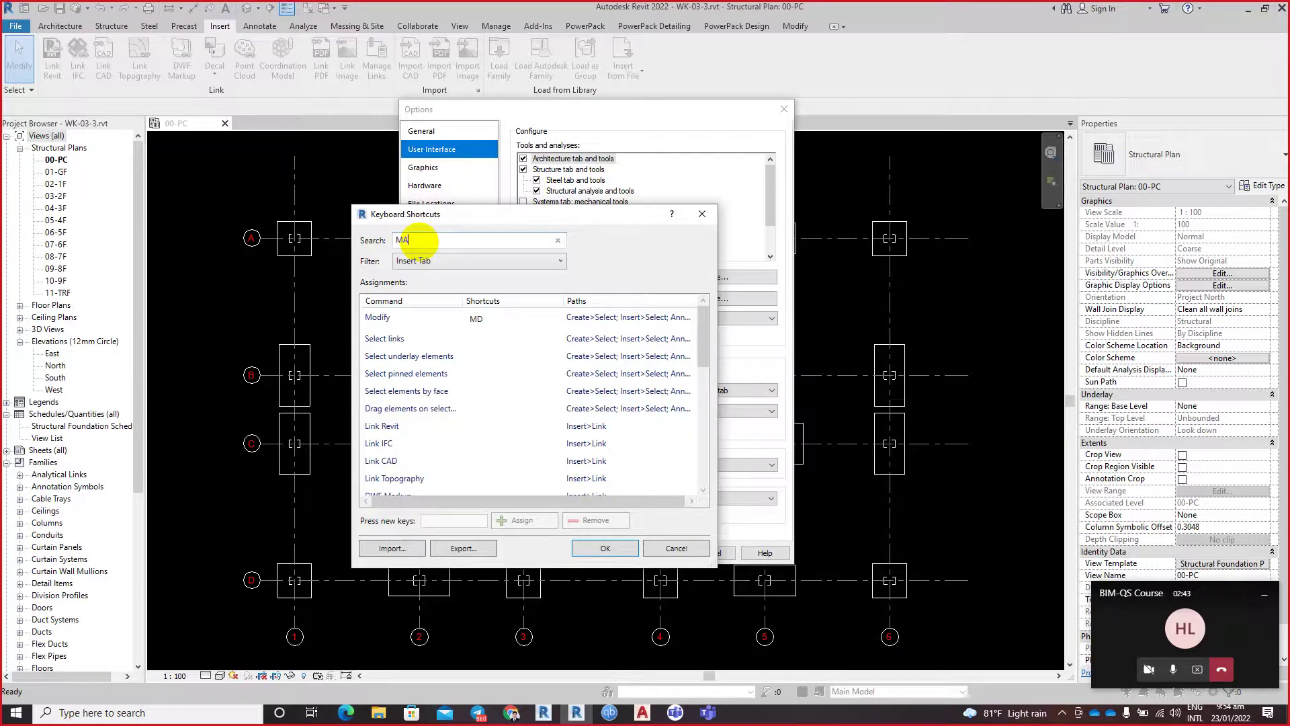
{"action": "type", "text": "NAGE"}
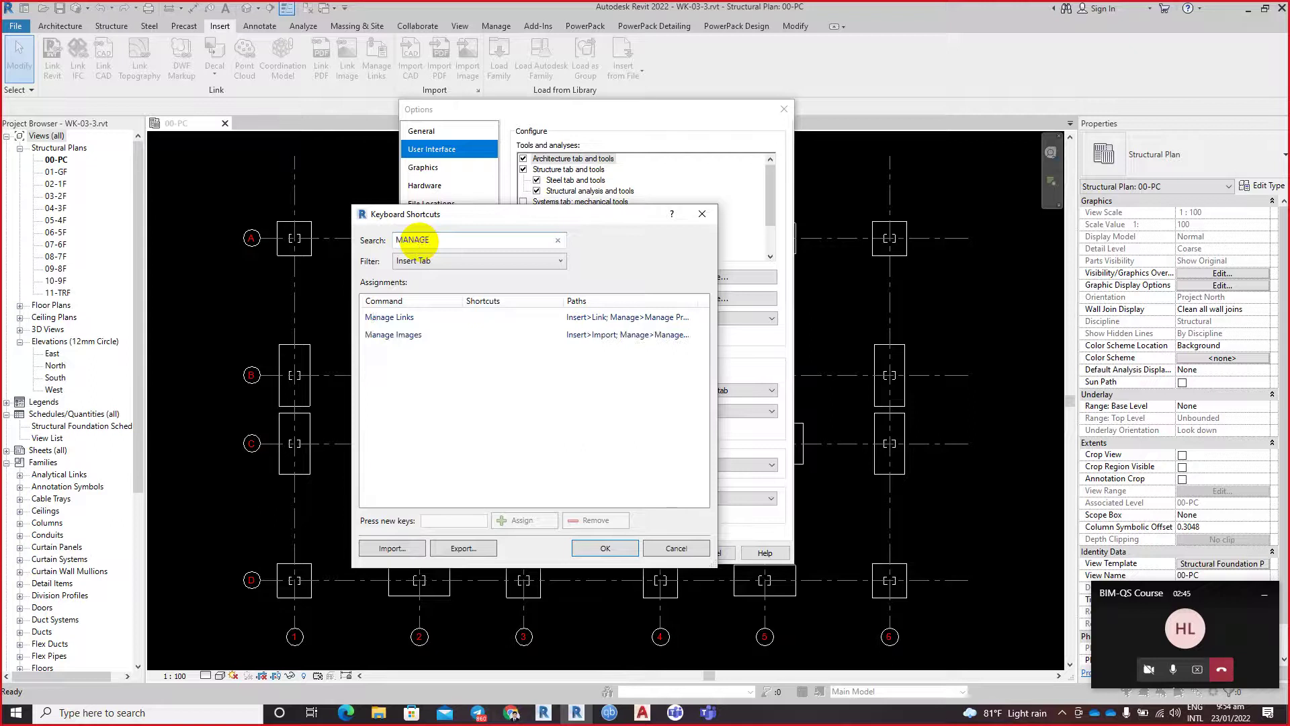
Step: Assign the ML shortcut to Manage Links, save it and close Options
{"action": "left_click", "coordinate": [405, 320]}
{"action": "left_click", "coordinate": [436, 523]}
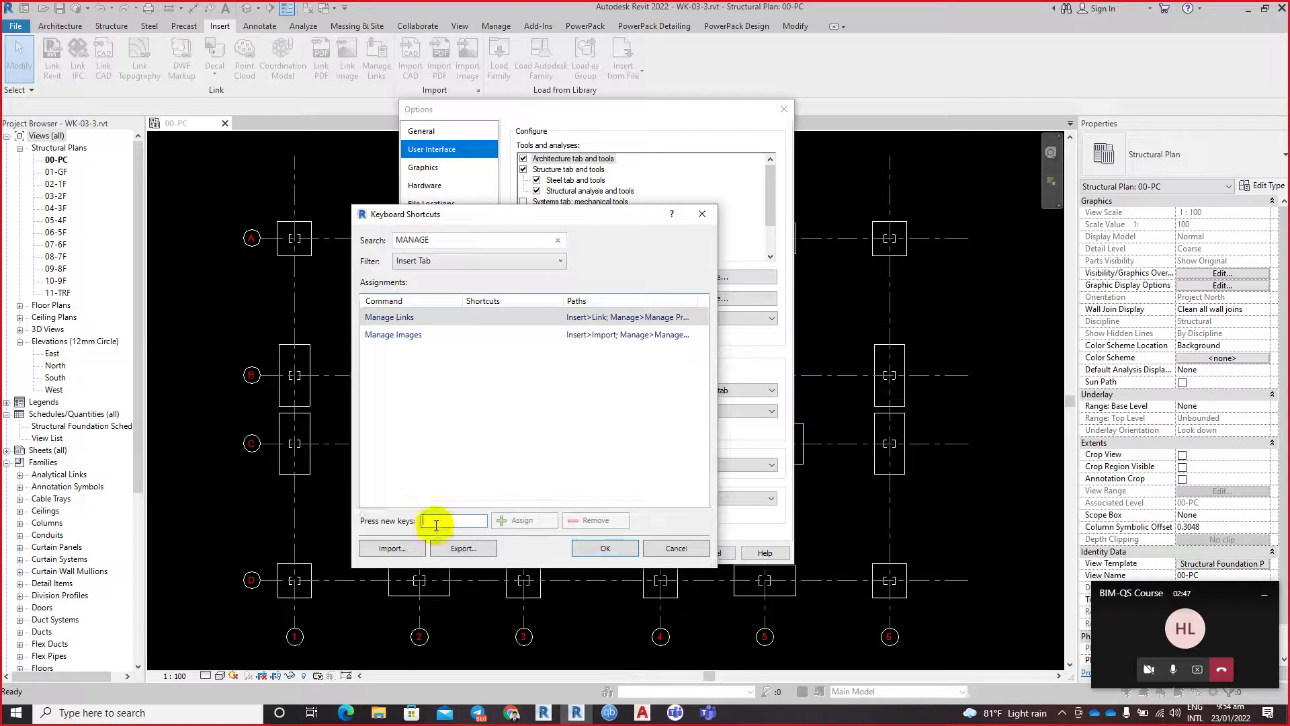
{"action": "type", "text": "ML"}
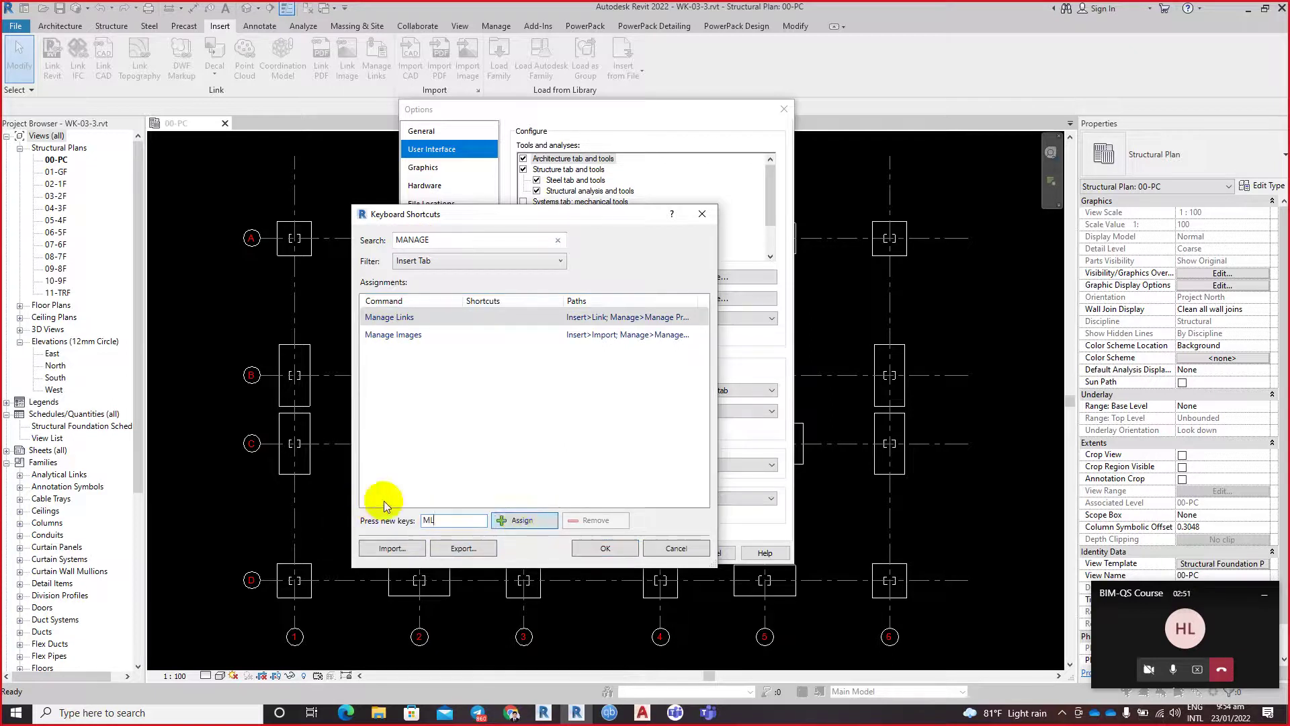
{"action": "left_click", "coordinate": [515, 520]}
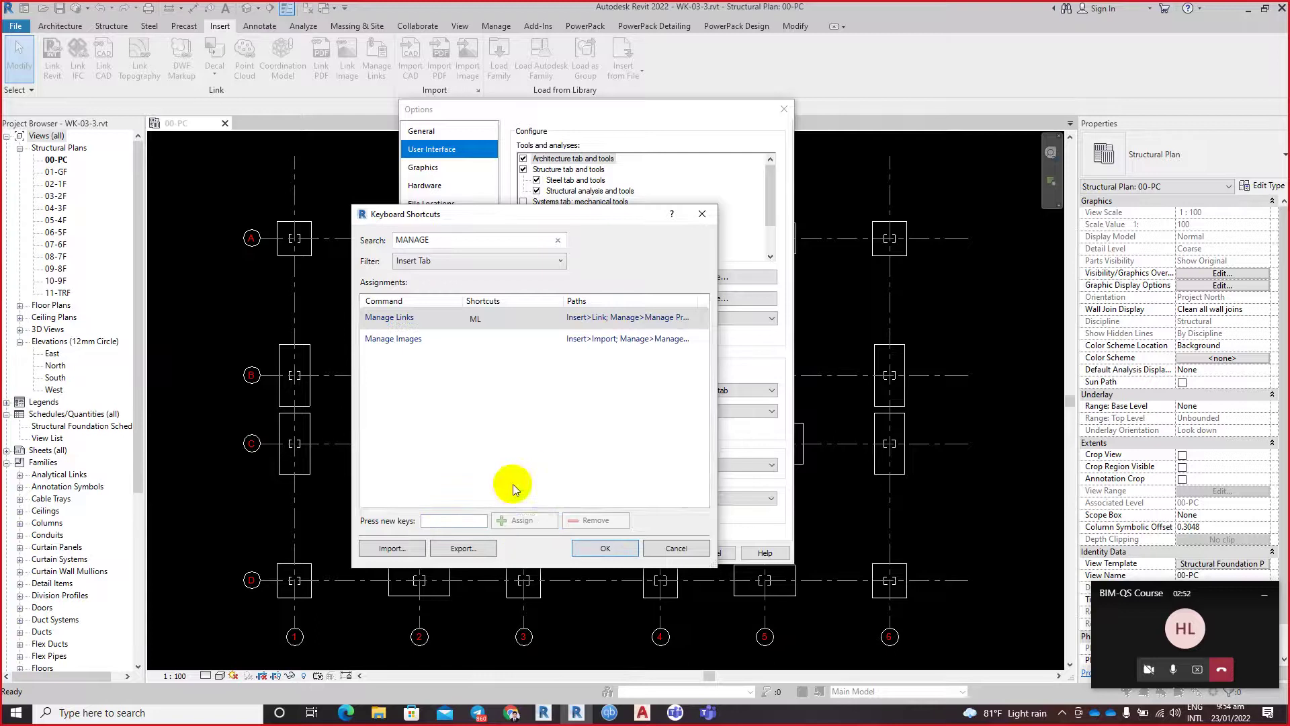
{"action": "left_click", "coordinate": [605, 548]}
{"action": "key", "text": "Return"}
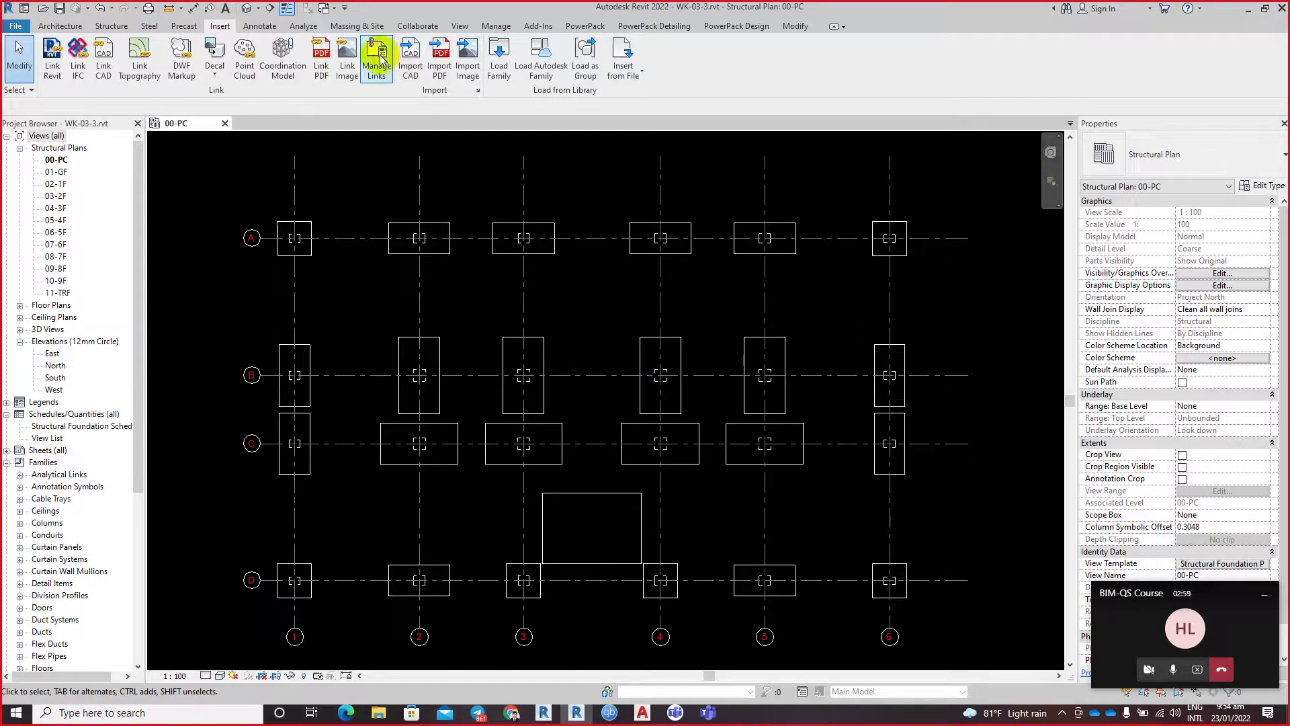
Step: Show the linked CAD drawings list and bring up the open File Explorer windows
{"action": "middle_click_drag", "start_coordinate": [614, 305], "coordinate": [597, 304]}
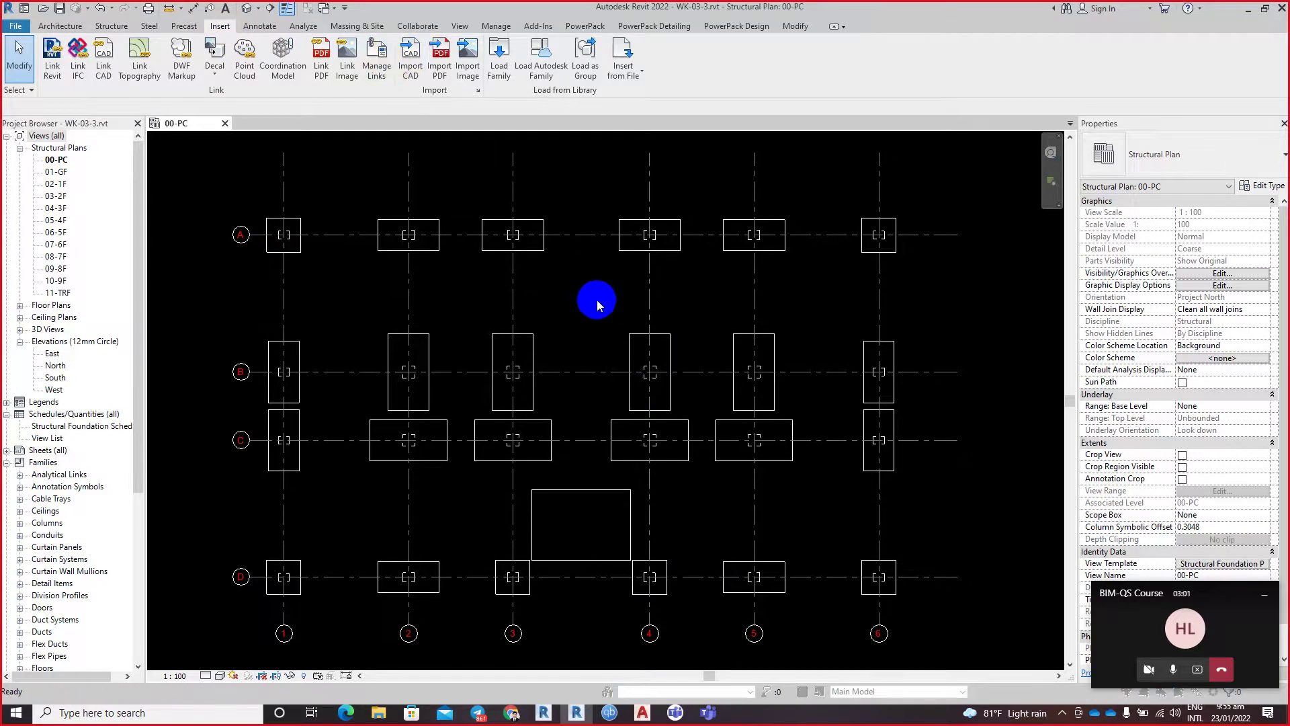
{"action": "left_click", "coordinate": [505, 190]}
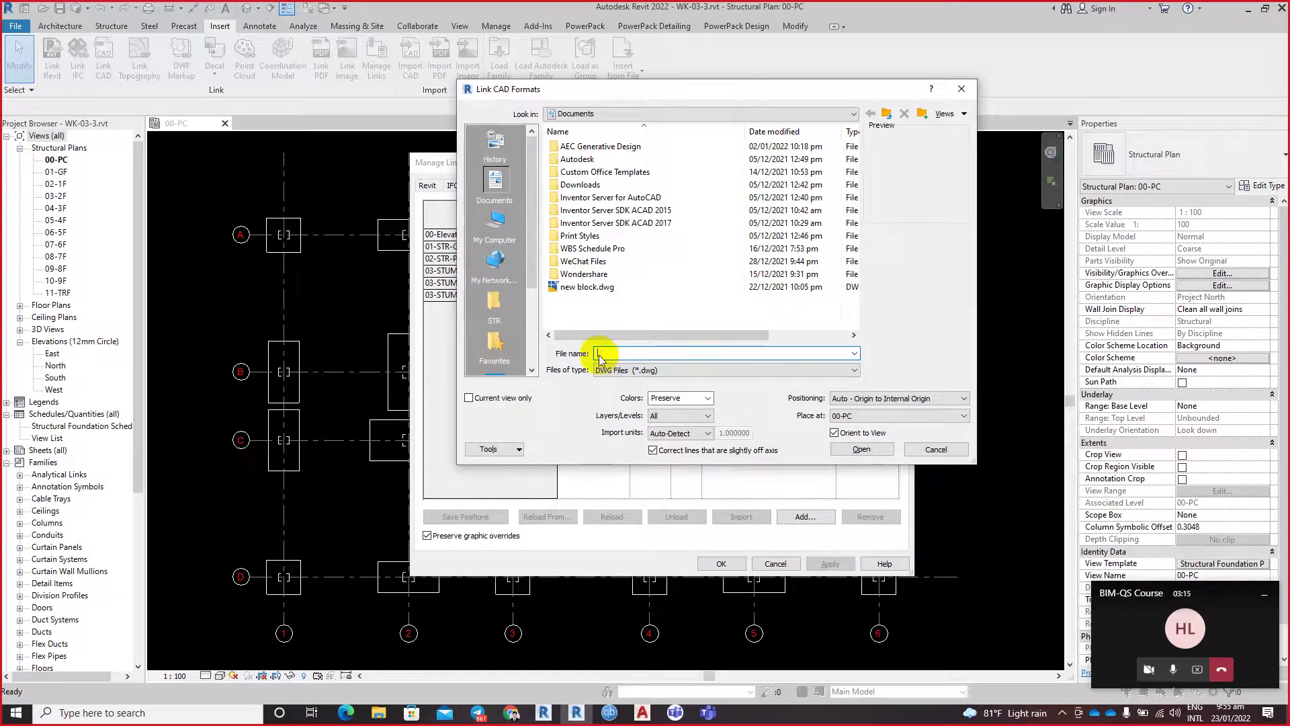
{"action": "left_click", "coordinate": [379, 716]}
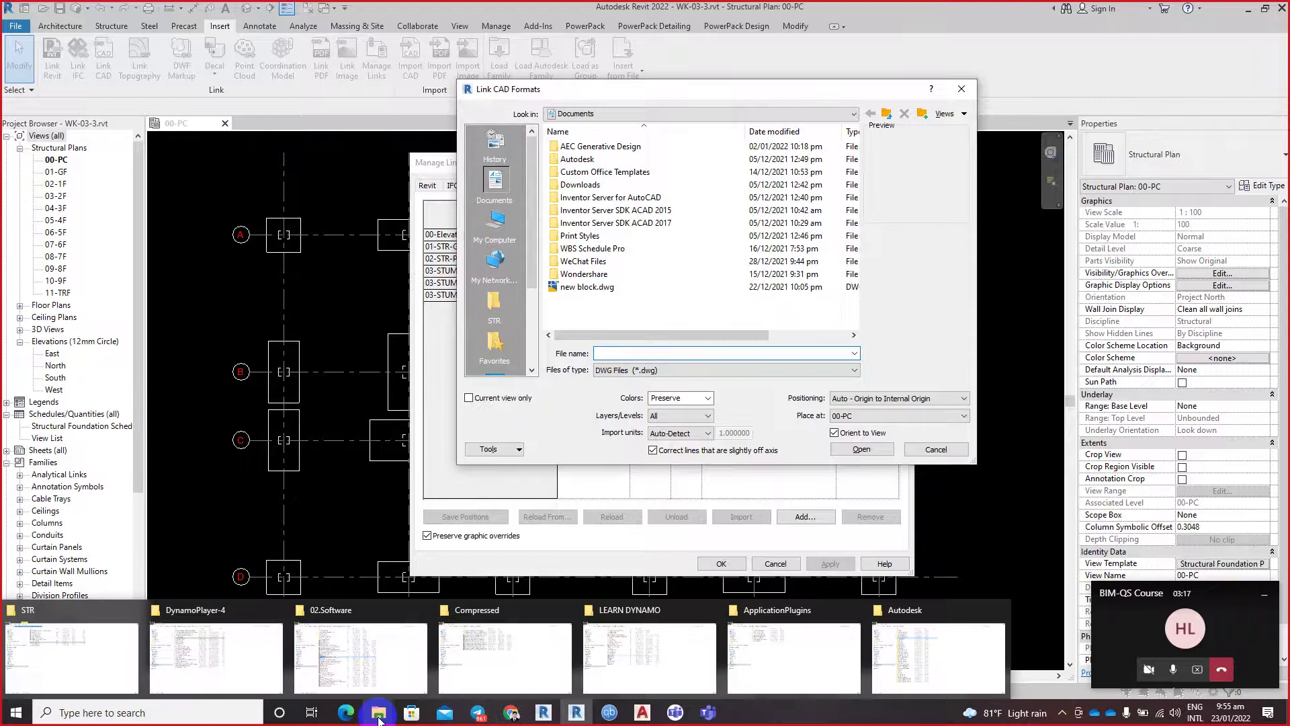
{"action": "mouse_move", "coordinate": [360, 654]}
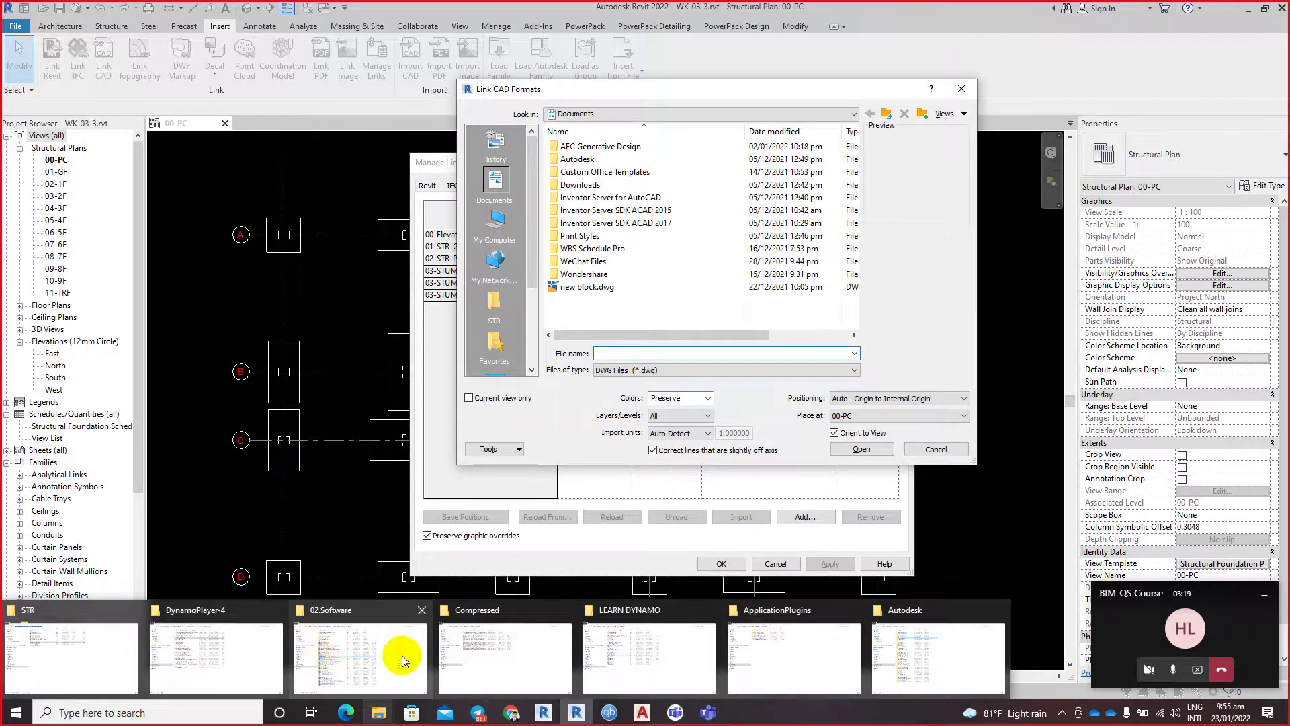
Step: Copy the STR folder path from File Explorer into Revit's link File name field
{"action": "left_click", "coordinate": [67, 649]}
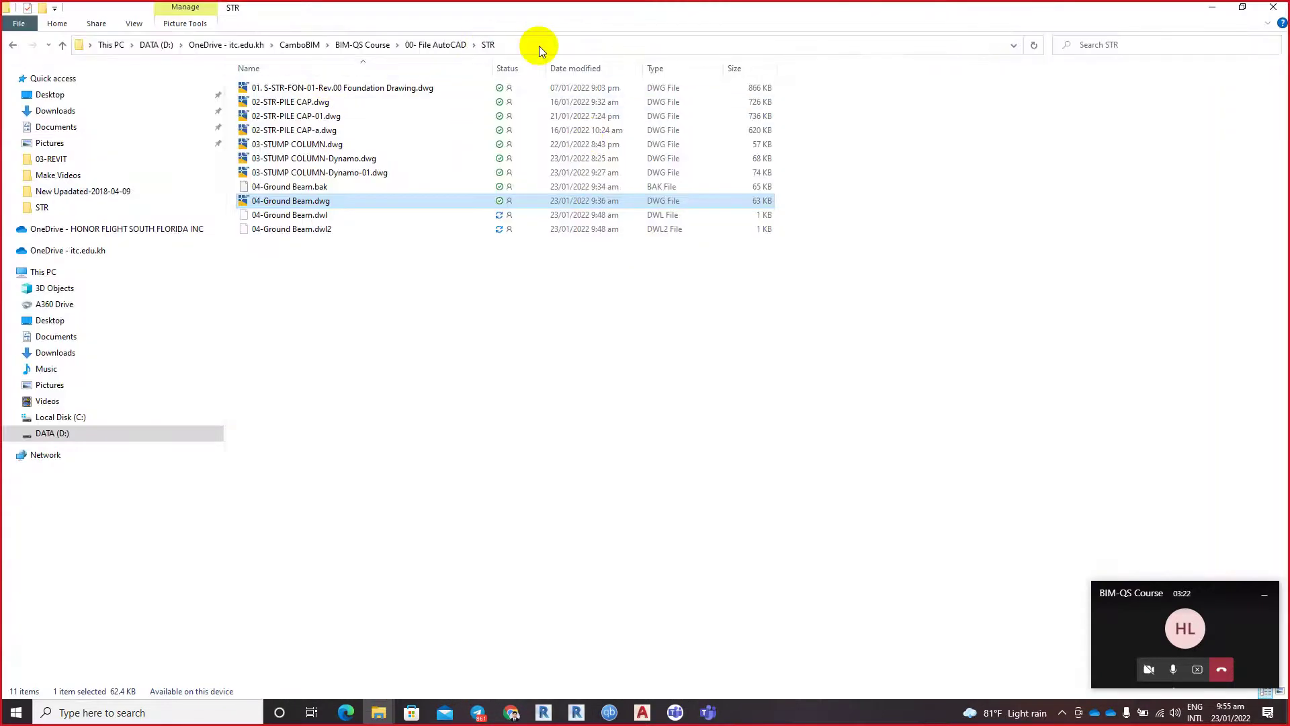
{"action": "left_click", "coordinate": [539, 46]}
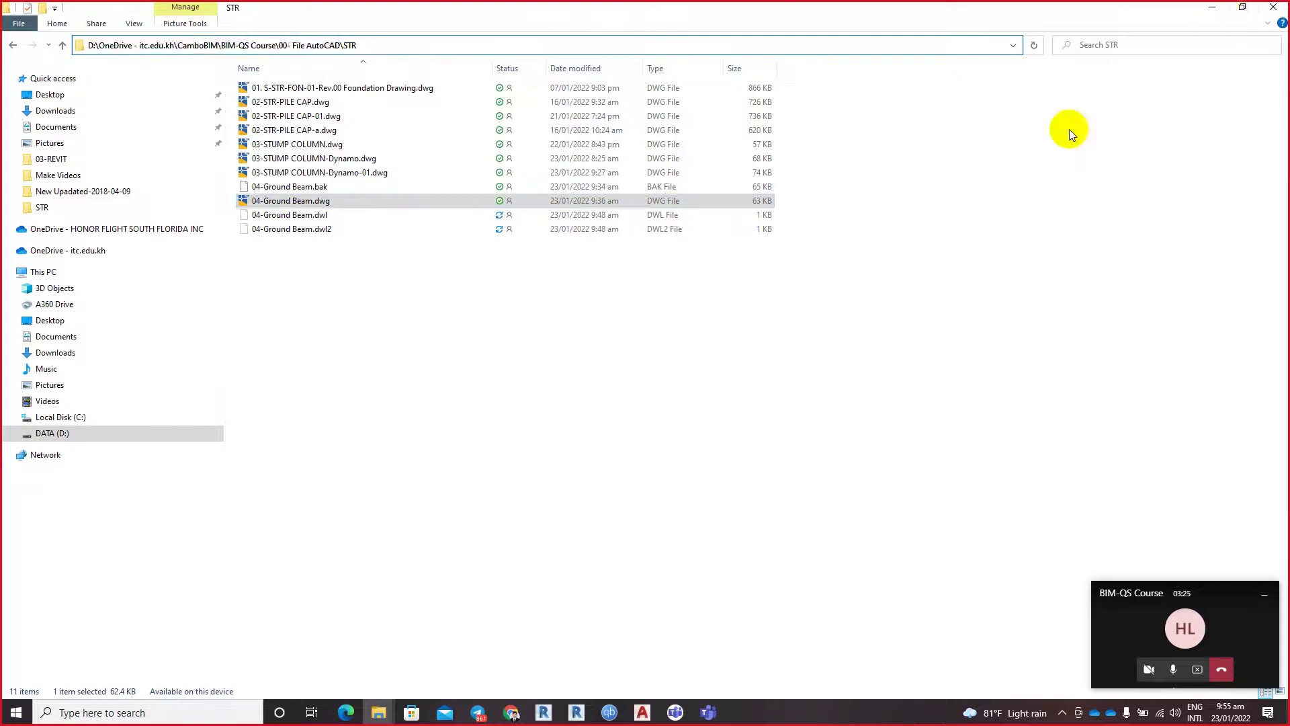
{"action": "key", "text": "alt+Tab"}
{"action": "left_click", "coordinate": [616, 350]}
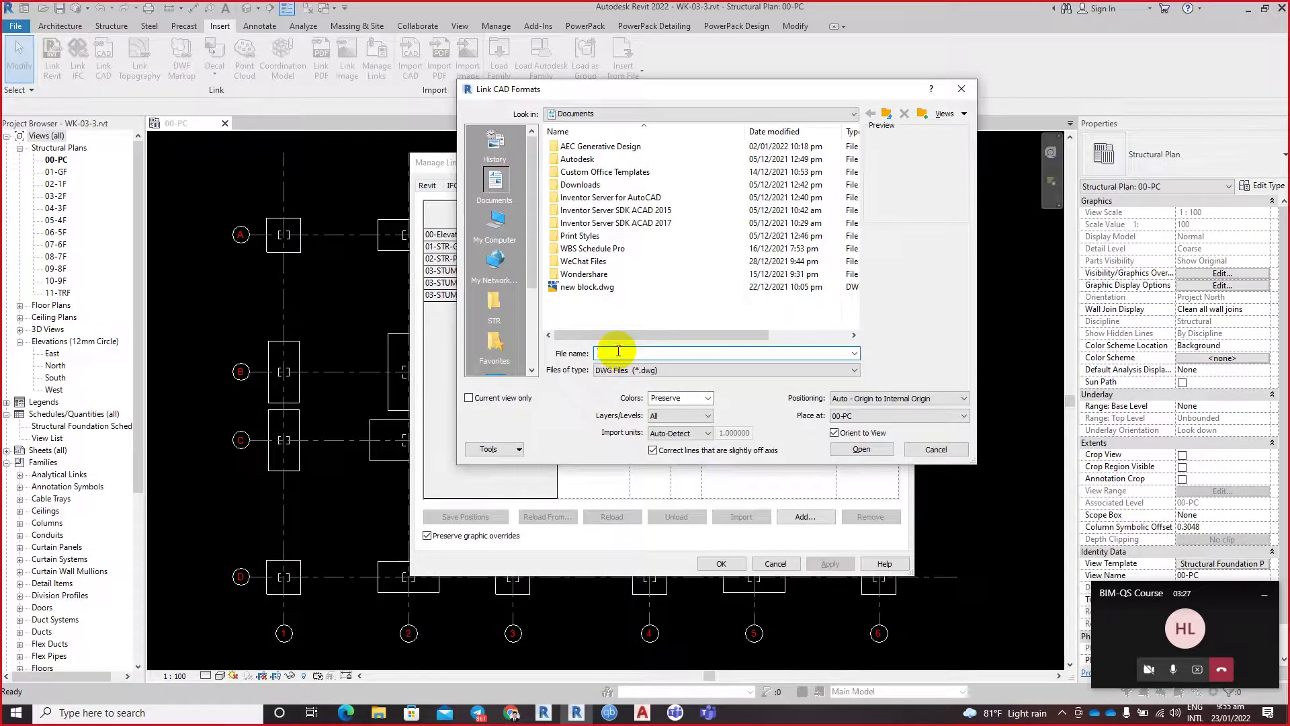
{"action": "type", "text": "D:\\OneDrive - itc.edu.kh\\CamboBIM\\BIM-QS Course\\00- File AutoCAD\\STR"}
Step: Link 04-Ground Beam.dwg from the STR folder with meter import units
{"action": "key", "text": "Return"}
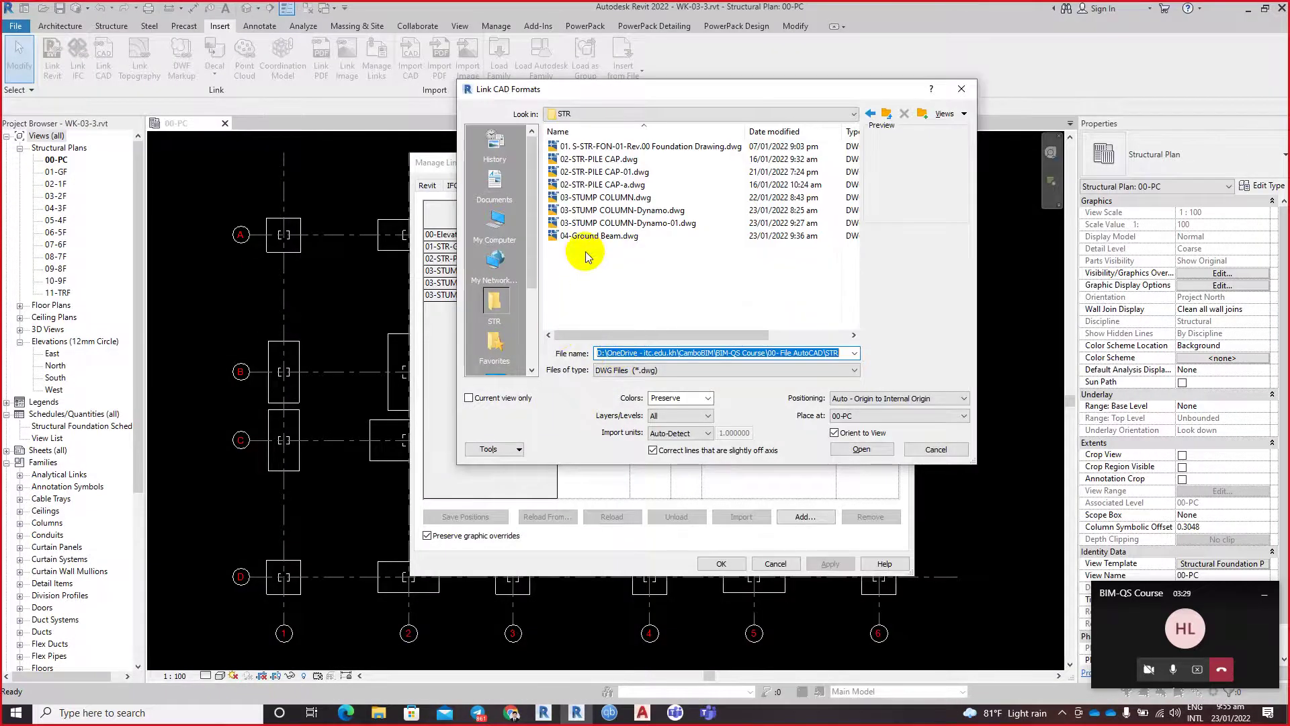
{"action": "left_click", "coordinate": [593, 236]}
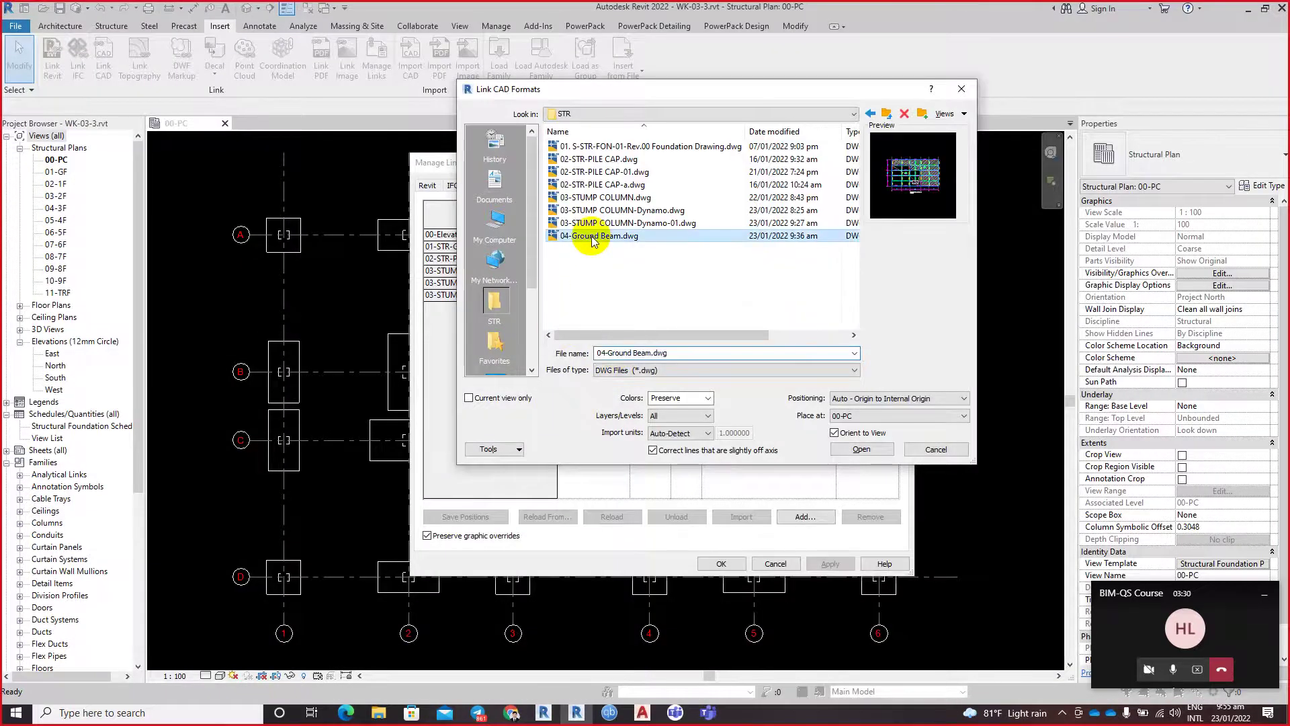
{"action": "left_click", "coordinate": [662, 434]}
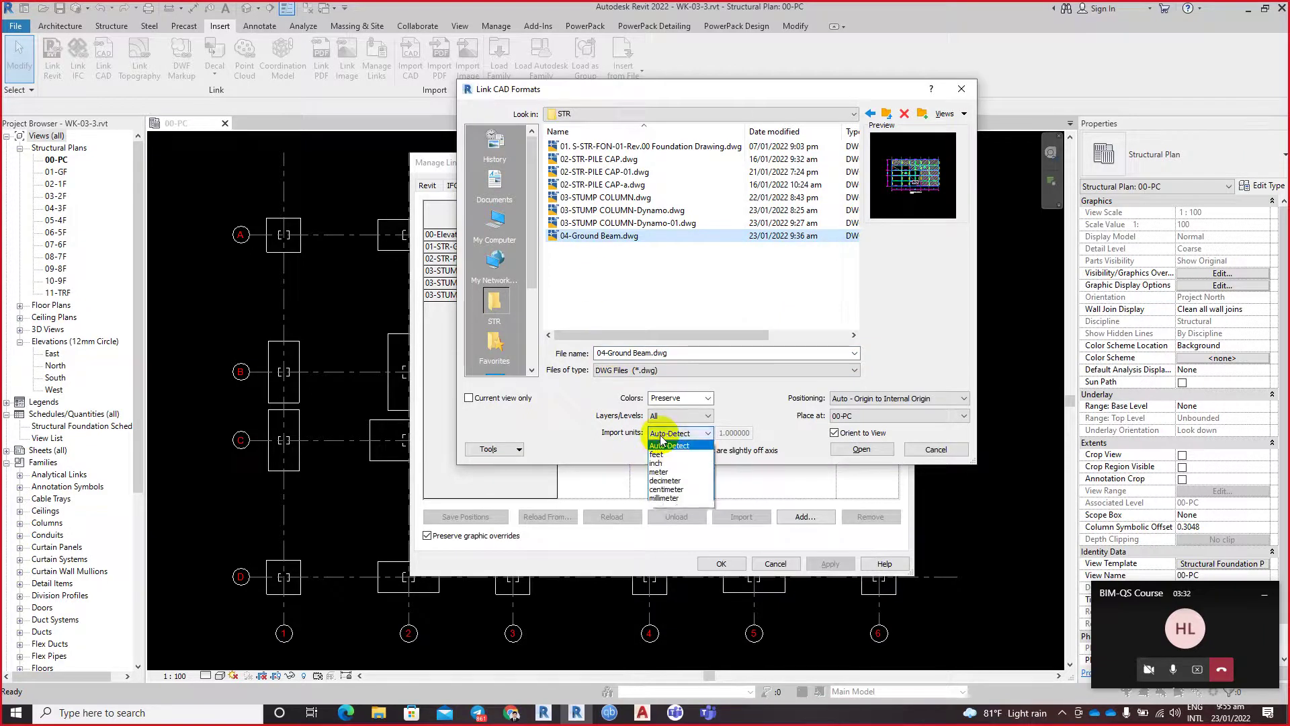
{"action": "left_click", "coordinate": [659, 472]}
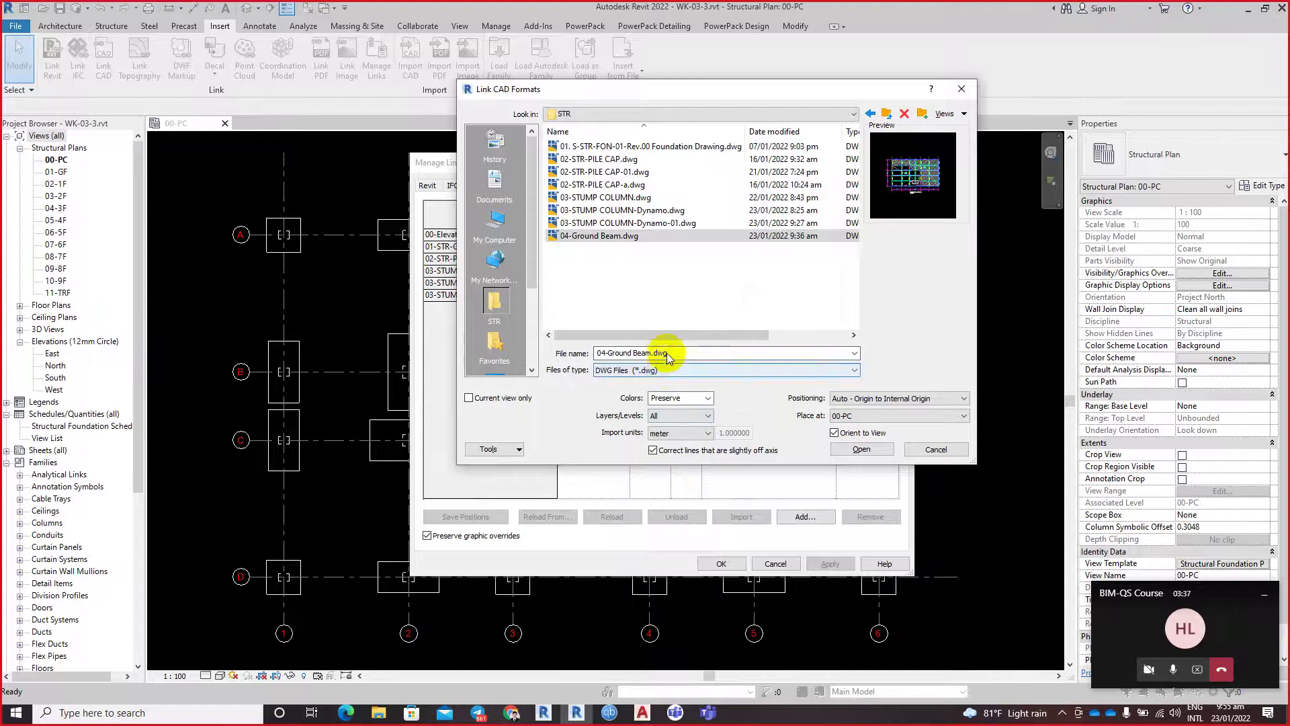
{"action": "left_click", "coordinate": [855, 449]}
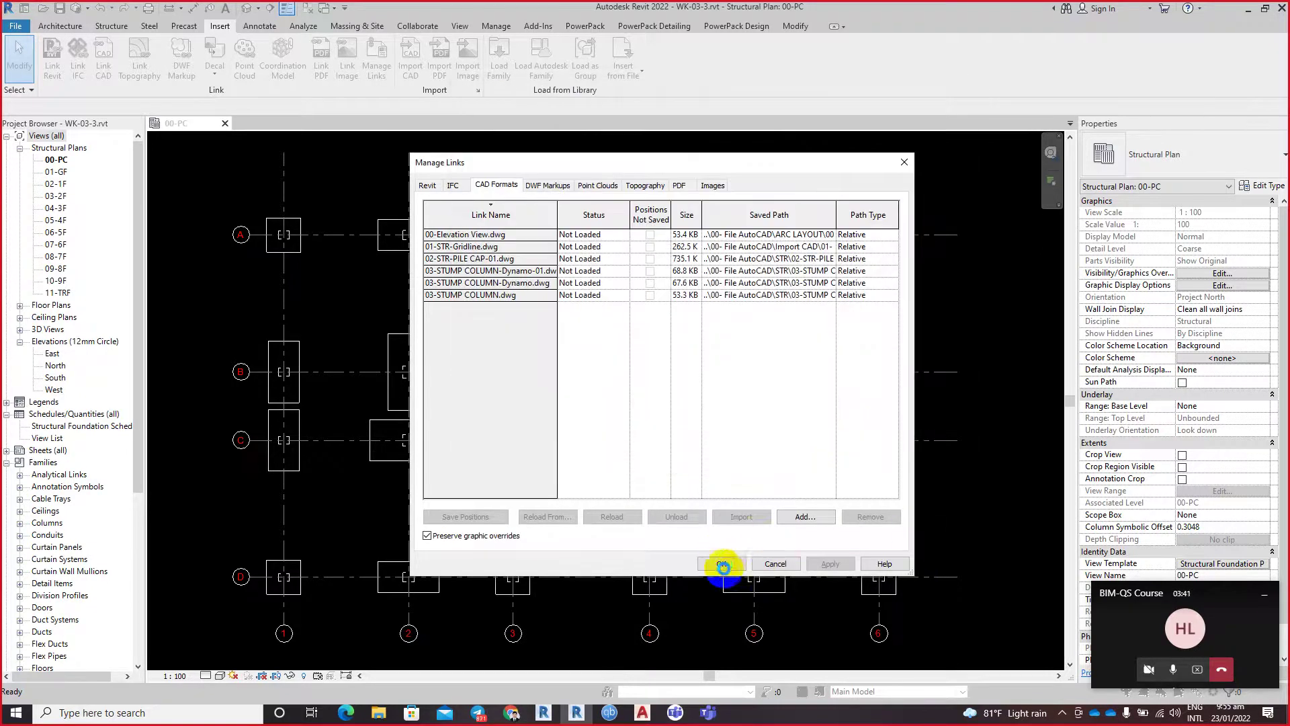
{"action": "left_click", "coordinate": [724, 563]}
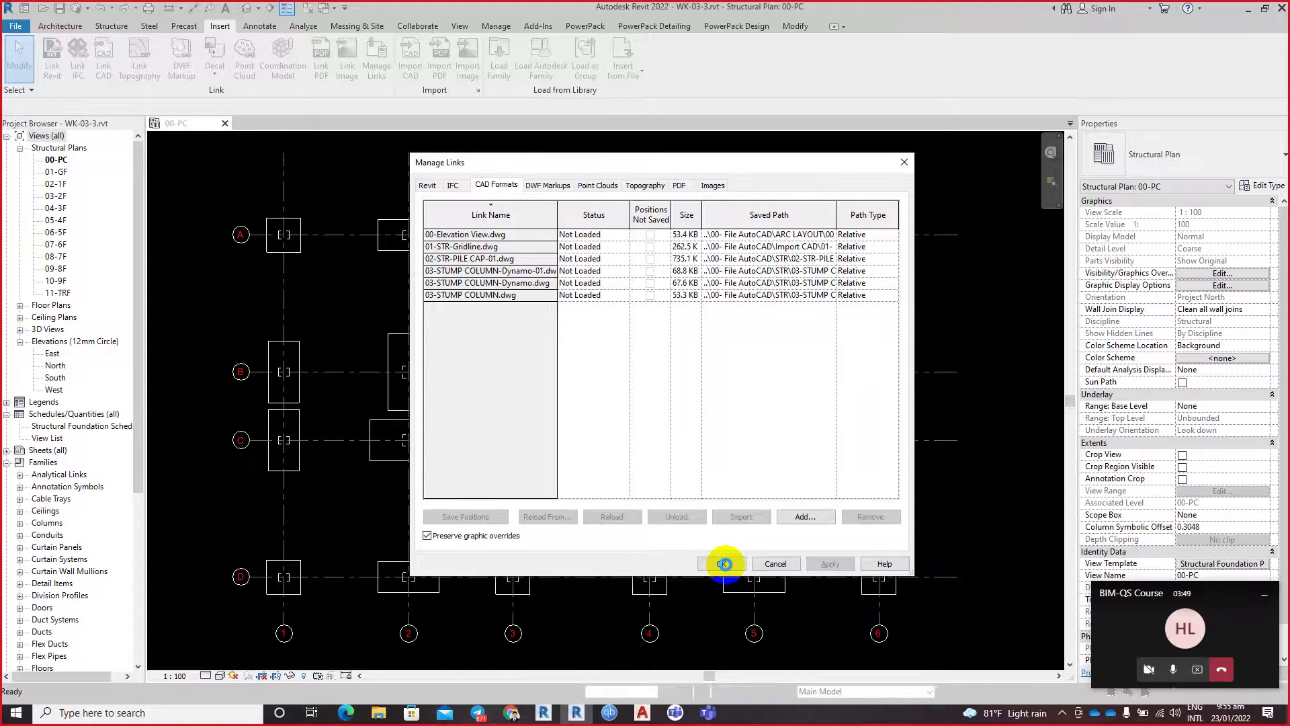
Step: Close Manage Links and zoom out to see the ground beam overlay
{"action": "left_click", "coordinate": [724, 564]}
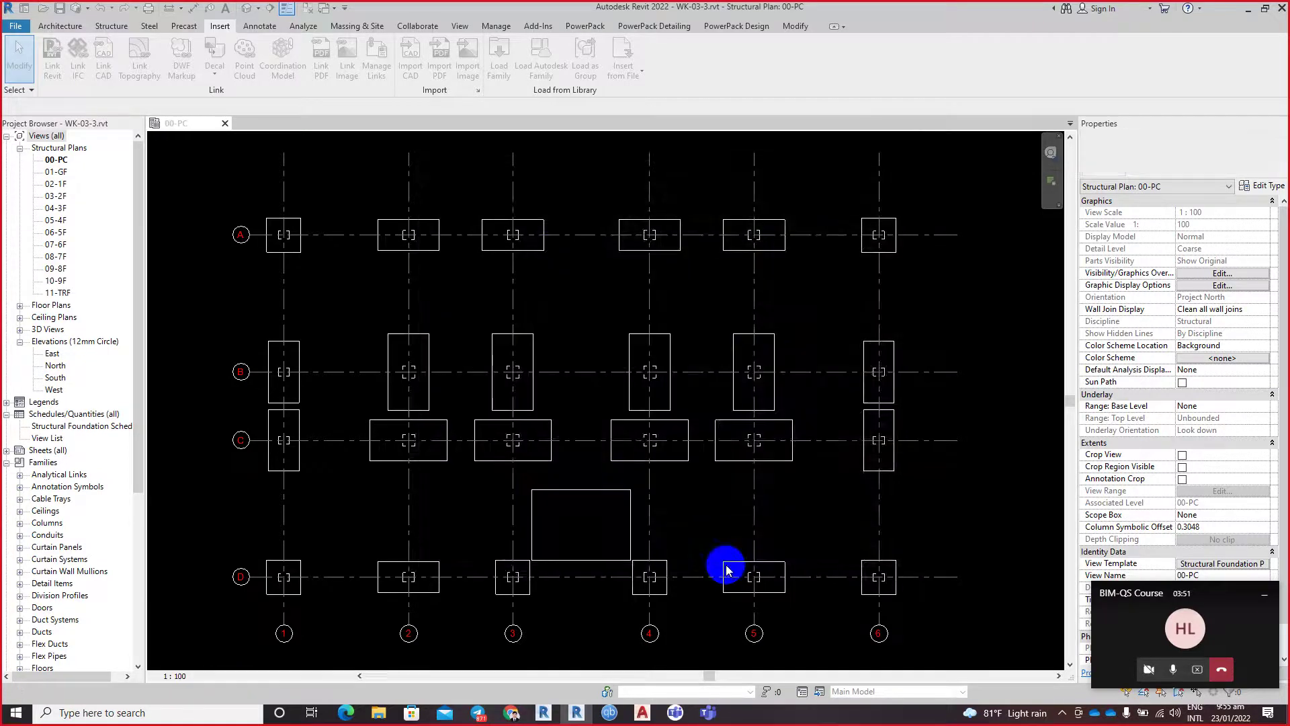
{"action": "scroll", "coordinate": [535, 413], "scroll_direction": "down", "scroll_amount": 1}
{"action": "scroll", "coordinate": [531, 406], "scroll_direction": "down", "scroll_amount": 1}
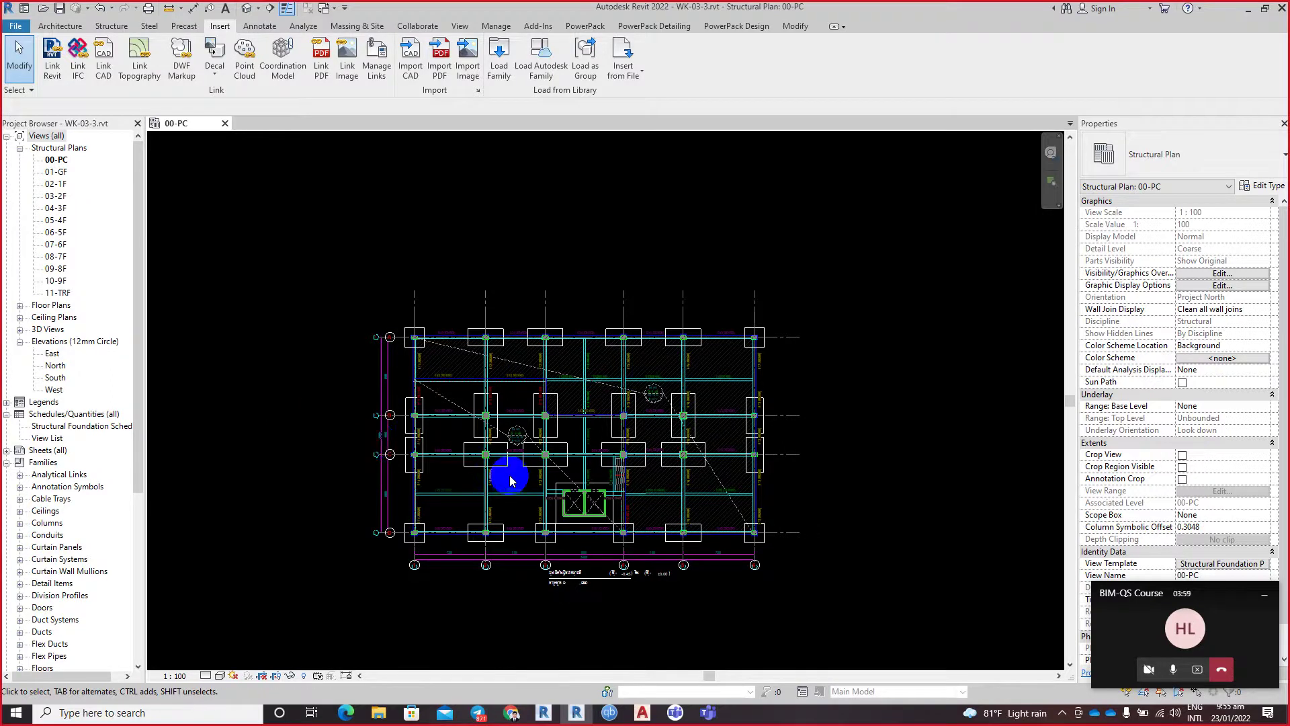
Step: Zoom and pan in on grids B–D around grid lines 1–4
{"action": "scroll", "coordinate": [510, 479], "scroll_direction": "up", "scroll_amount": 3}
{"action": "middle_click_drag", "start_coordinate": [478, 470], "coordinate": [591, 426]}
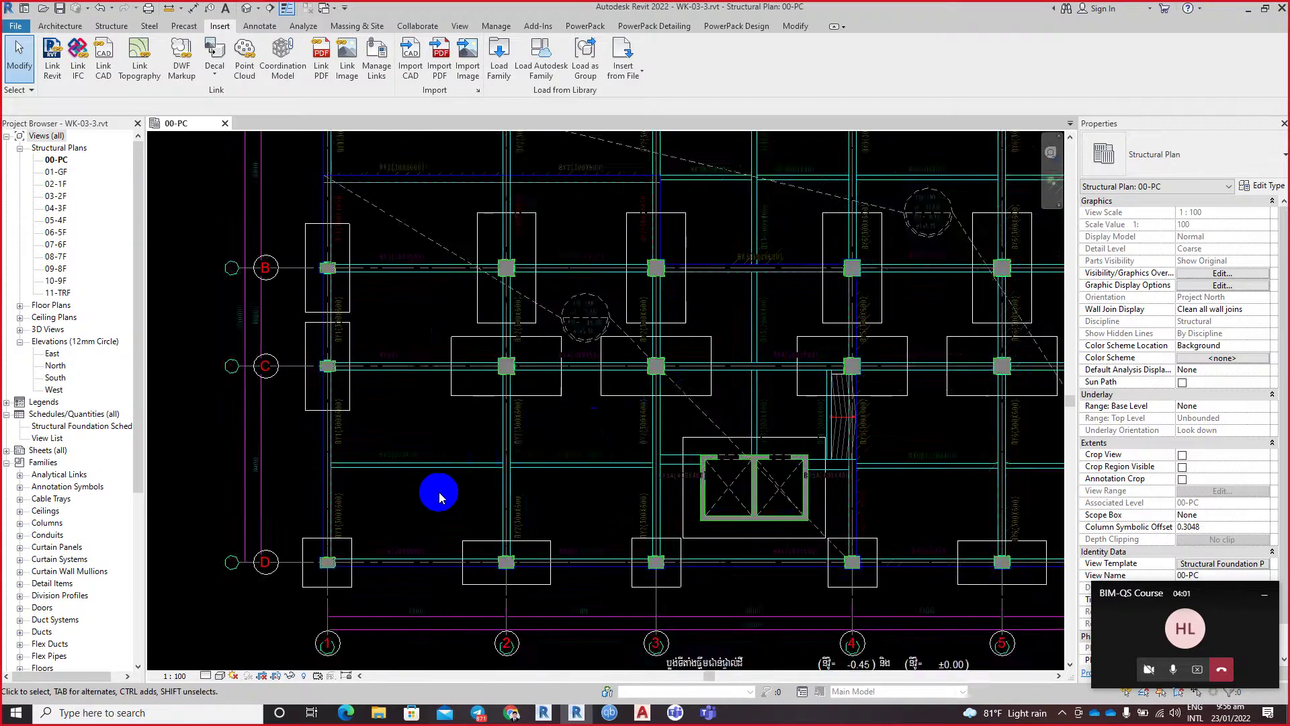
{"action": "scroll", "coordinate": [439, 493], "scroll_direction": "up", "scroll_amount": 1}
{"action": "scroll", "coordinate": [440, 497], "scroll_direction": "up", "scroll_amount": 1}
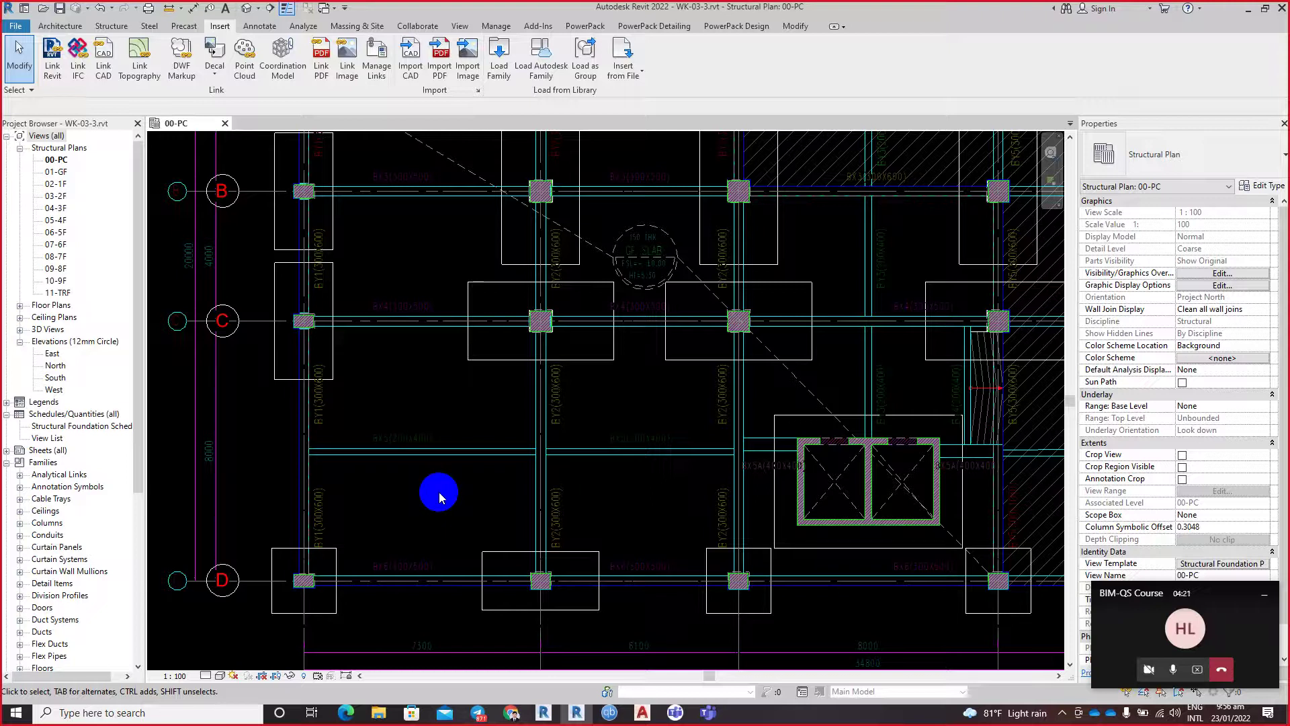
Step: Show the Structure tab and the Structural Framing families in the Project Browser
{"action": "left_click", "coordinate": [120, 25]}
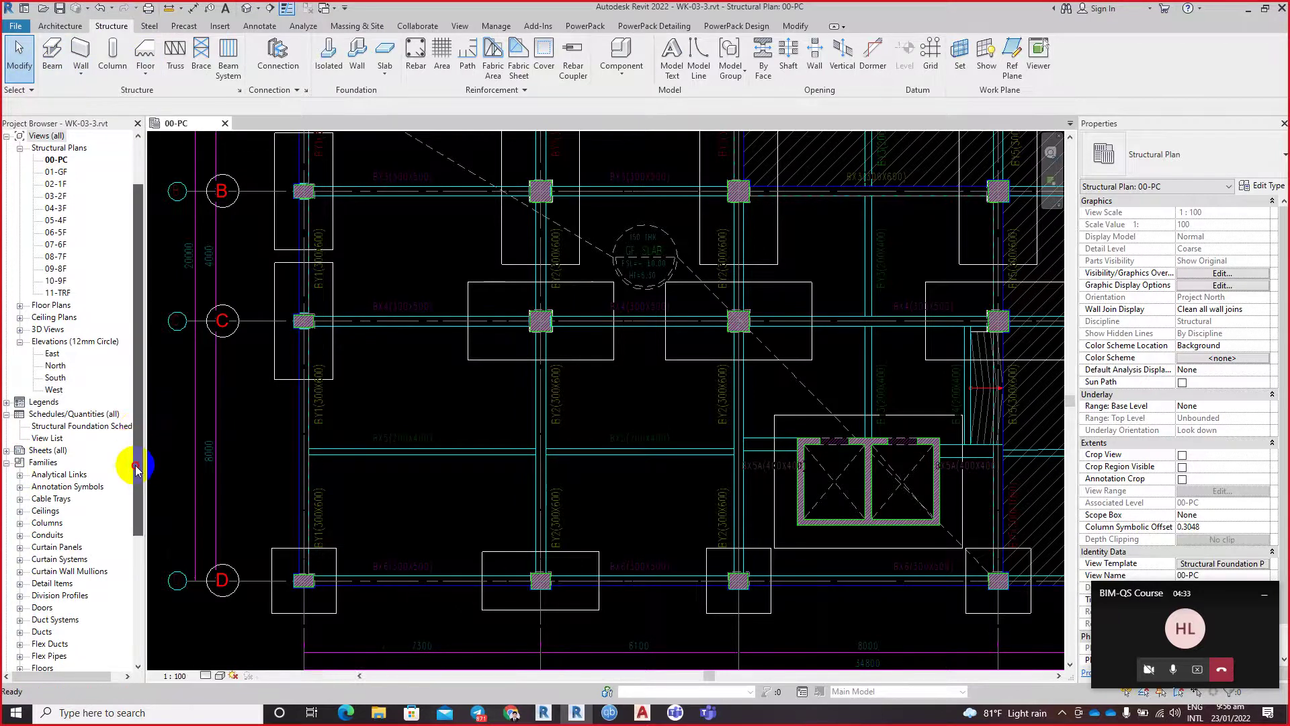
{"action": "left_click_drag", "start_coordinate": [137, 464], "coordinate": [136, 611]}
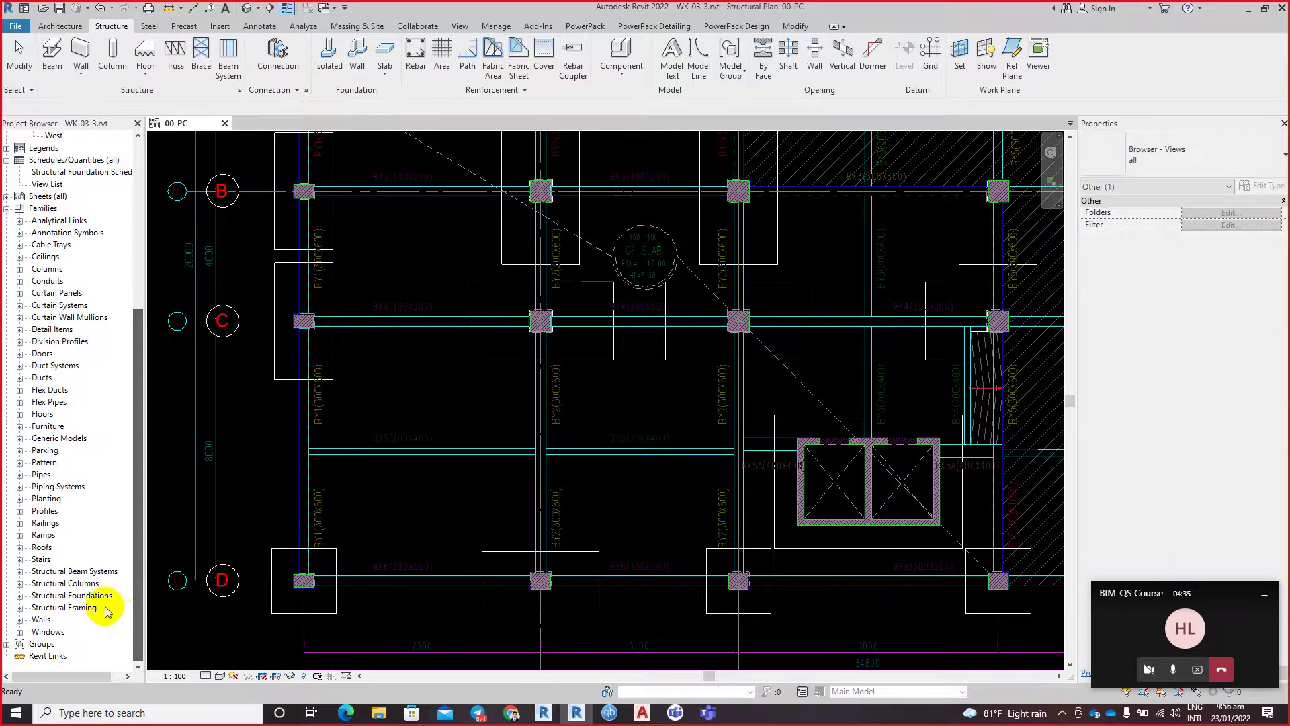
{"action": "left_click", "coordinate": [61, 608]}
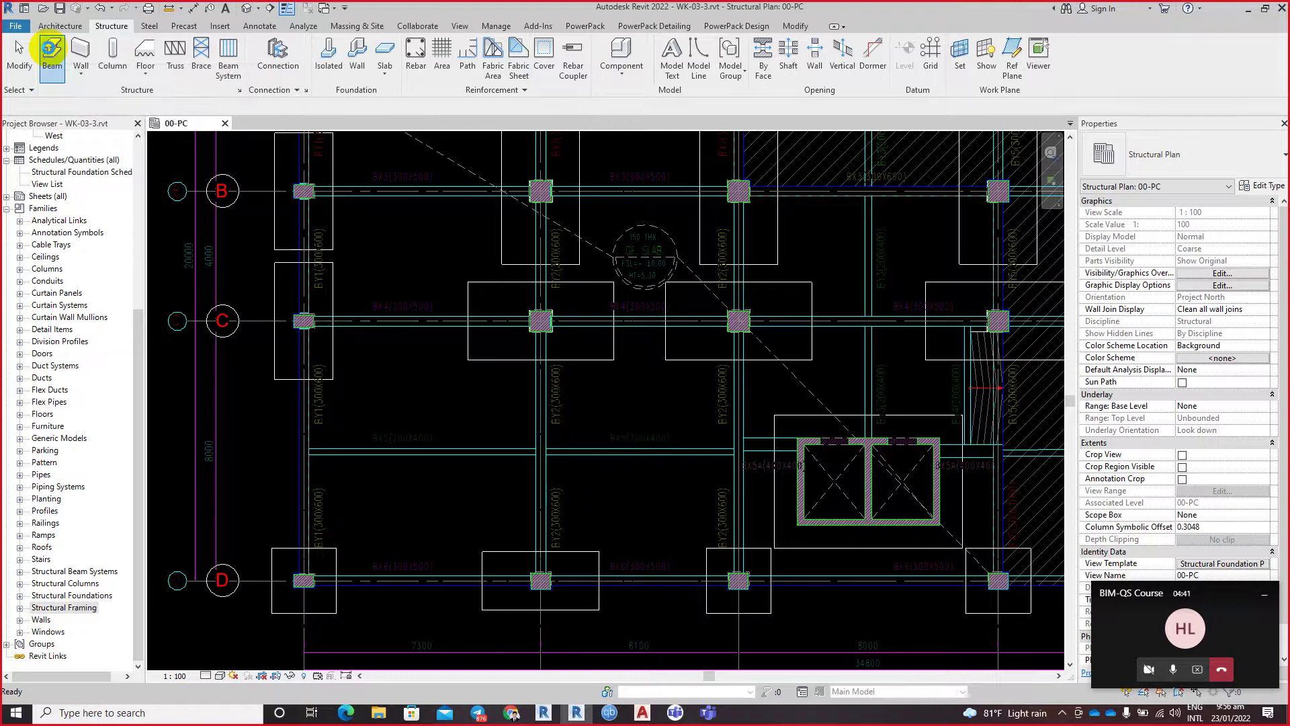
Step: Start placing a UB305x165x40 beam and open its type properties
{"action": "left_click", "coordinate": [52, 50]}
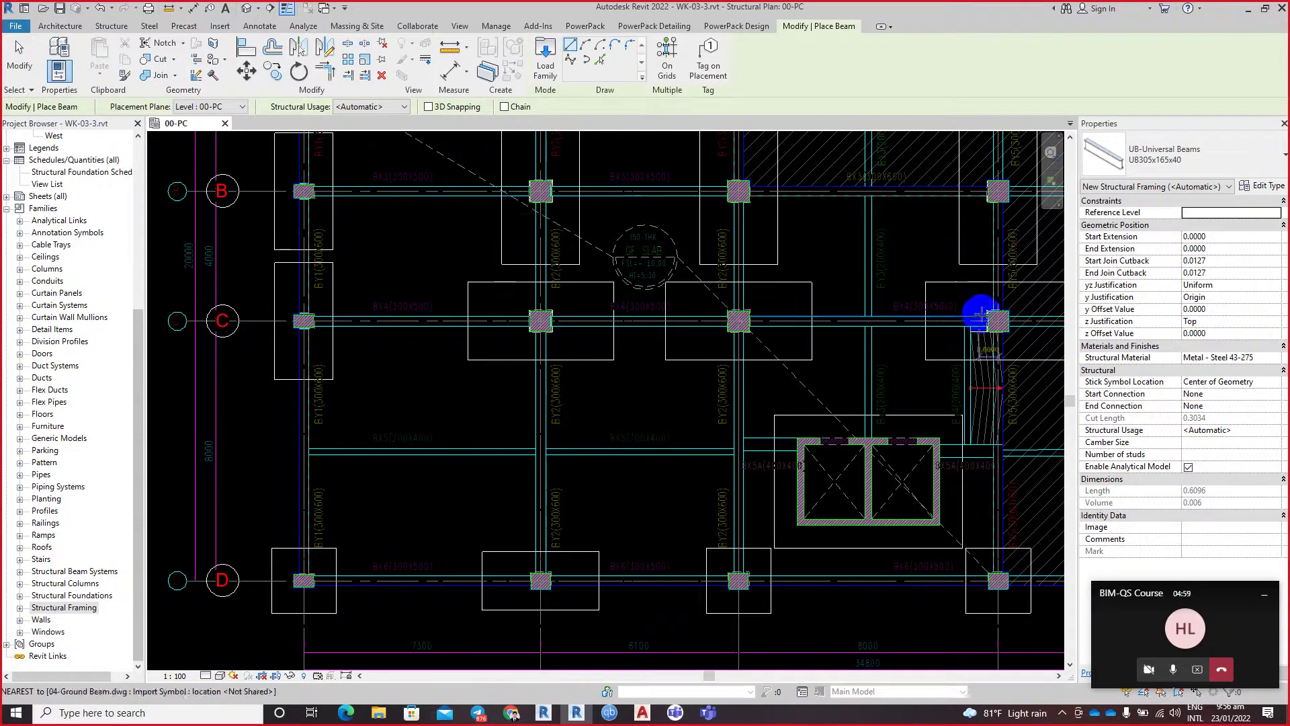
{"action": "left_click", "coordinate": [1265, 600]}
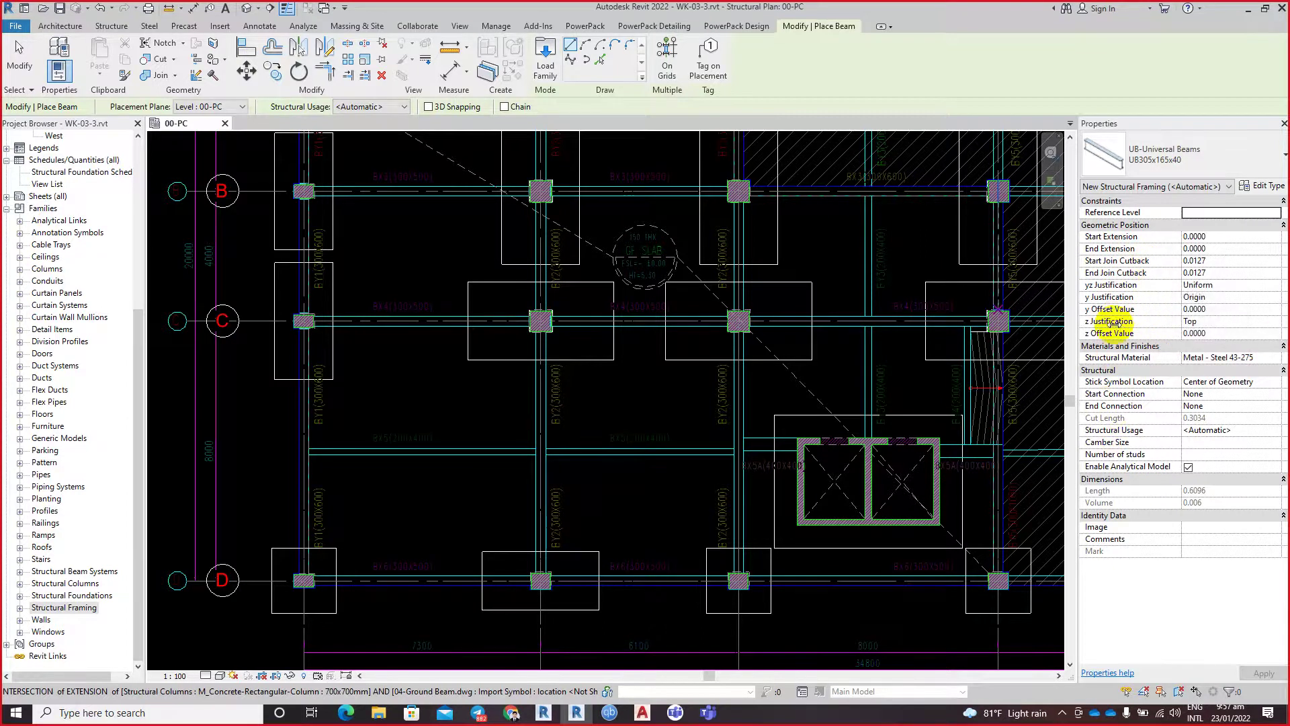
{"action": "left_click", "coordinate": [830, 361]}
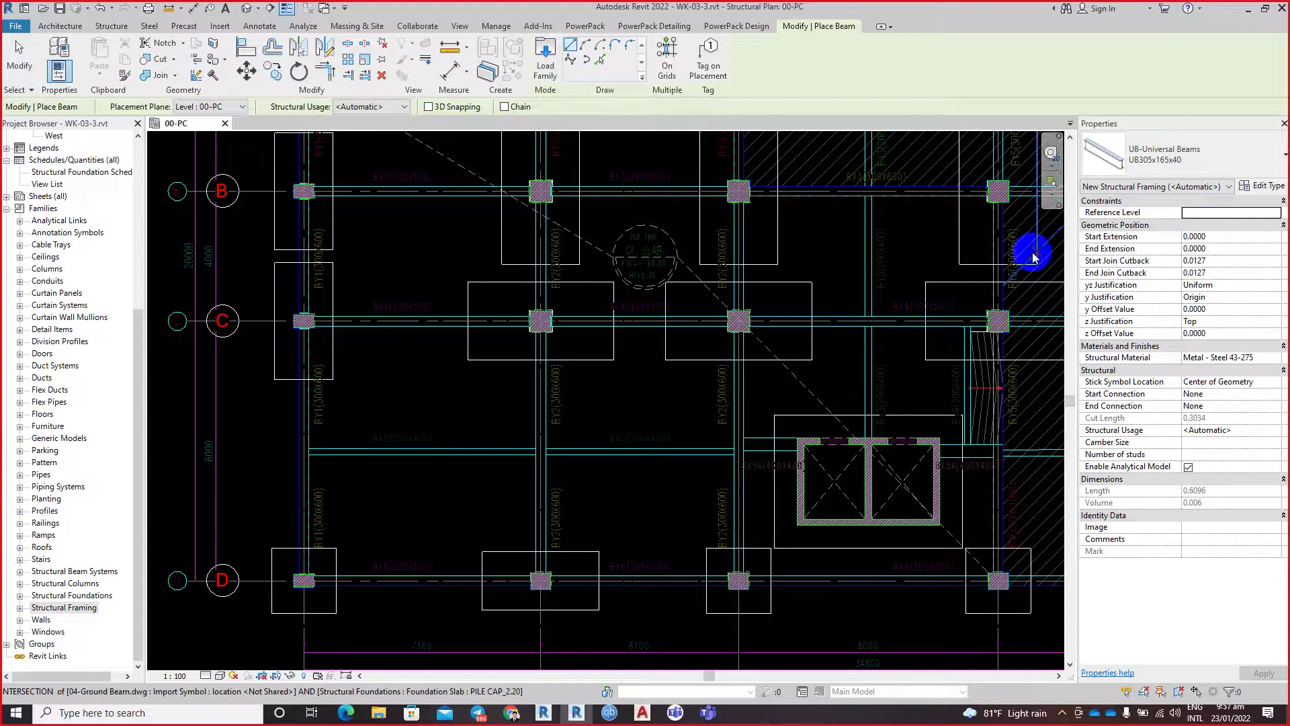
{"action": "left_click", "coordinate": [1168, 153]}
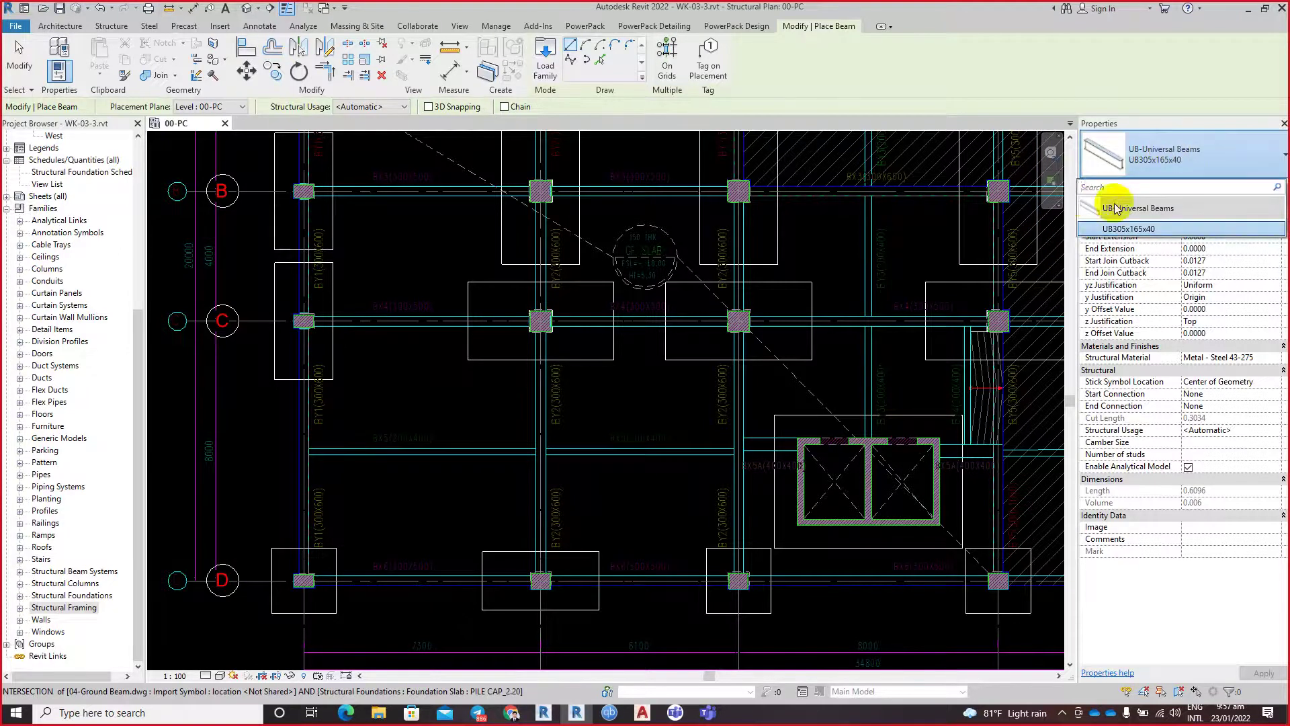
{"action": "left_click", "coordinate": [1197, 154]}
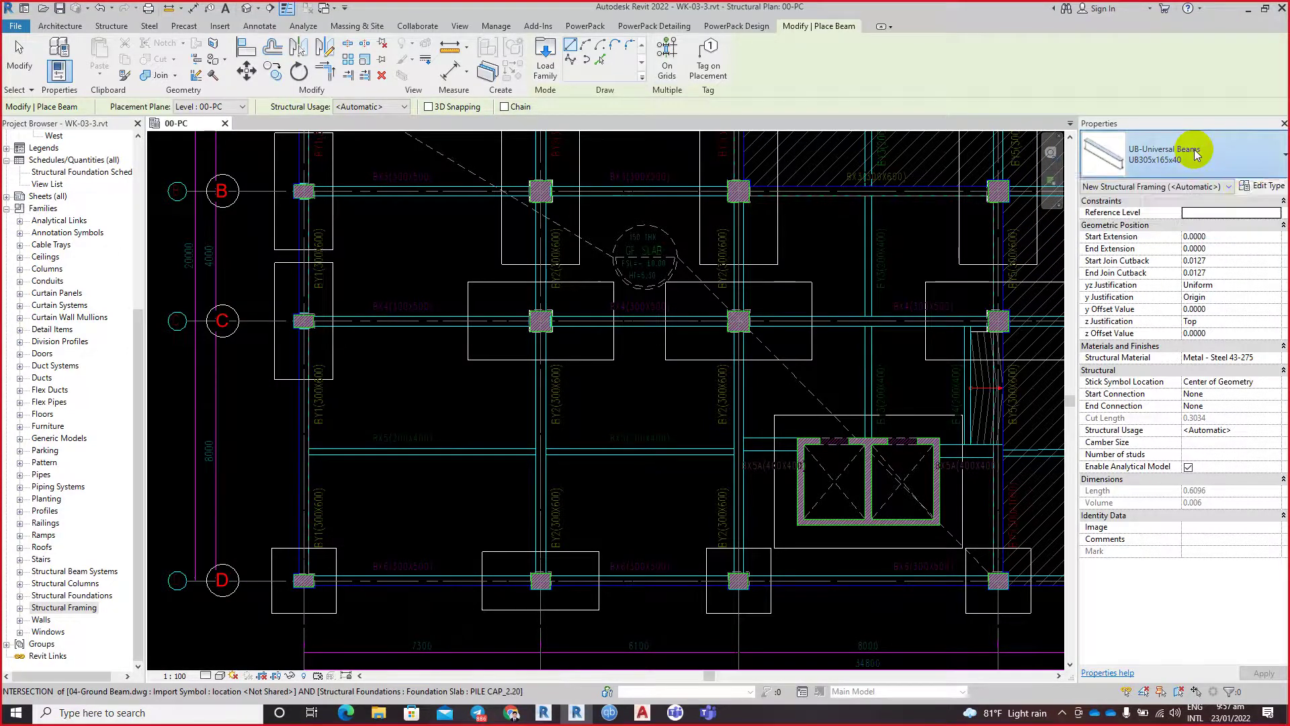
{"action": "left_click", "coordinate": [1256, 188]}
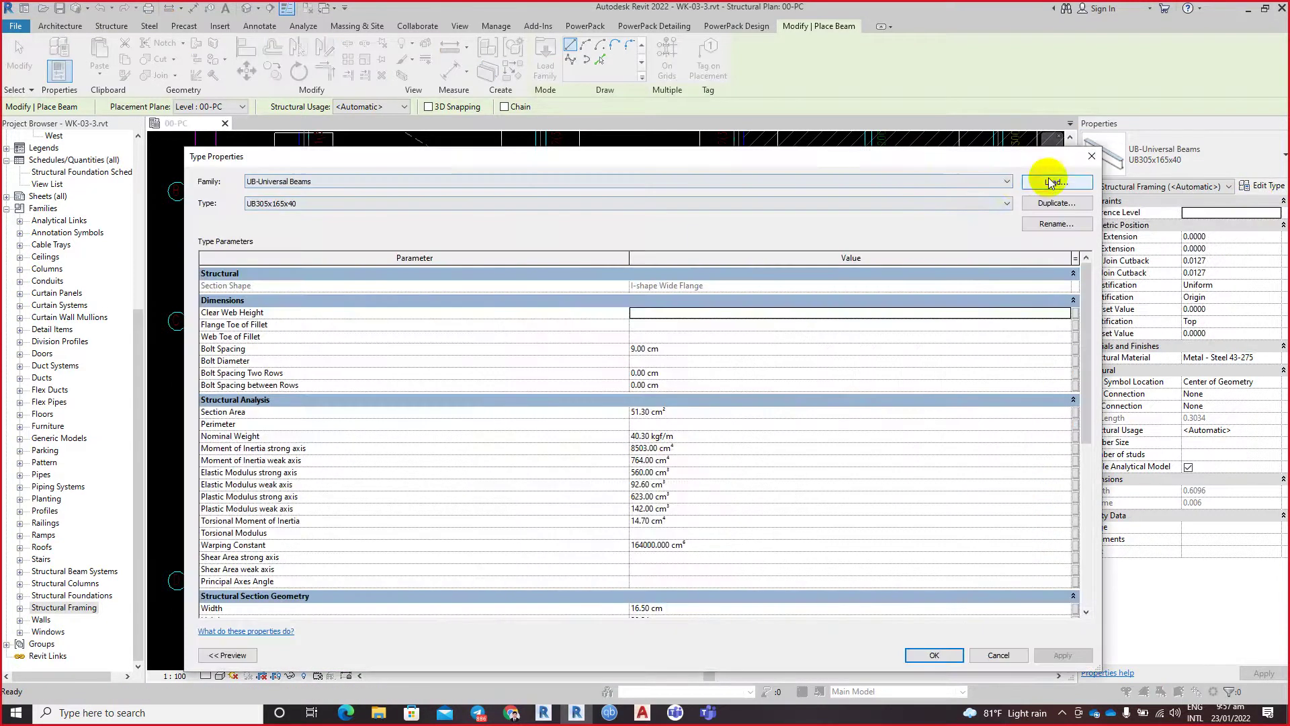
Step: Close the UB305x165x40 beam Type Properties, reopen it, then close it again
{"action": "left_click", "coordinate": [1092, 133]}
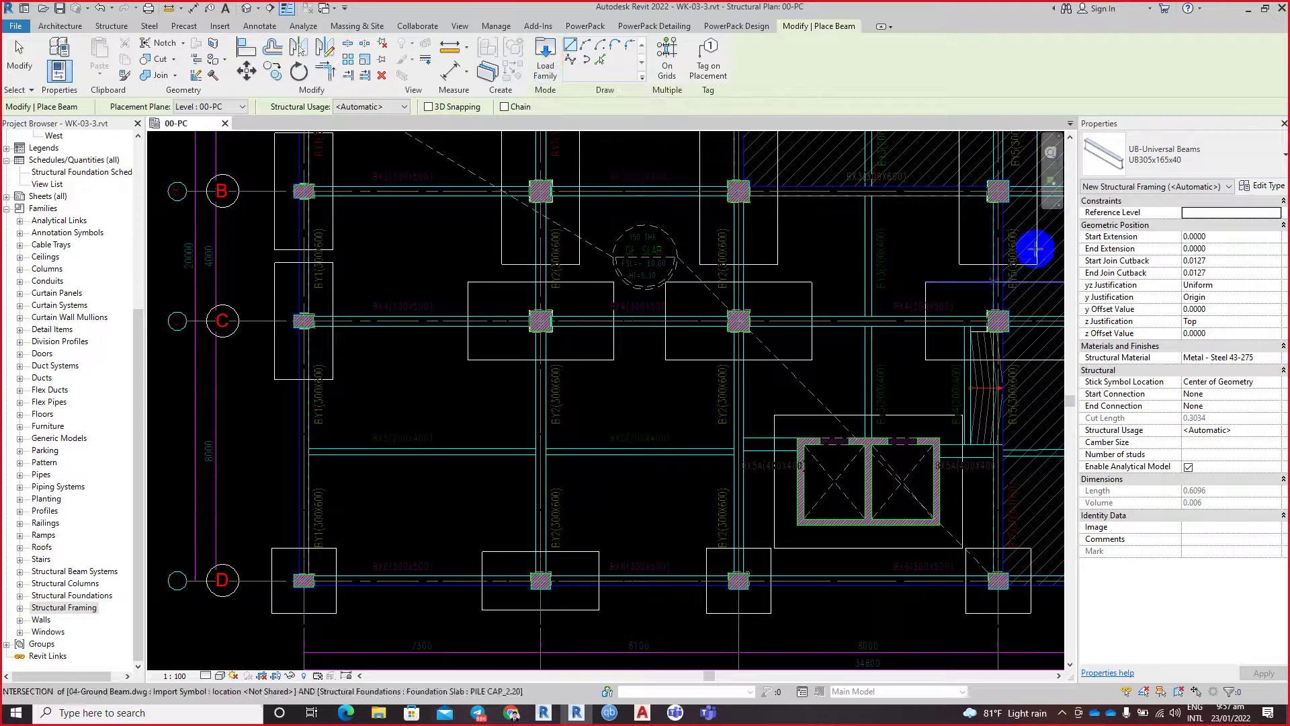
{"action": "left_click", "coordinate": [1259, 188]}
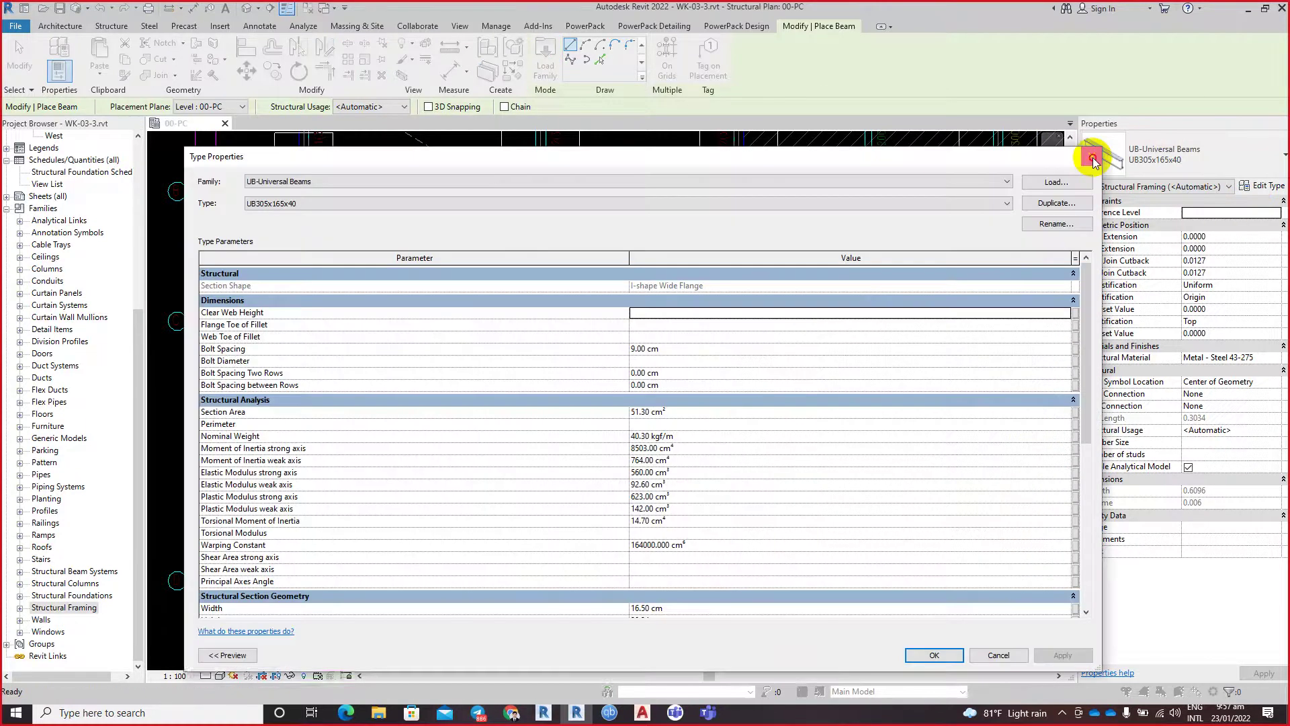
{"action": "left_click", "coordinate": [1092, 158]}
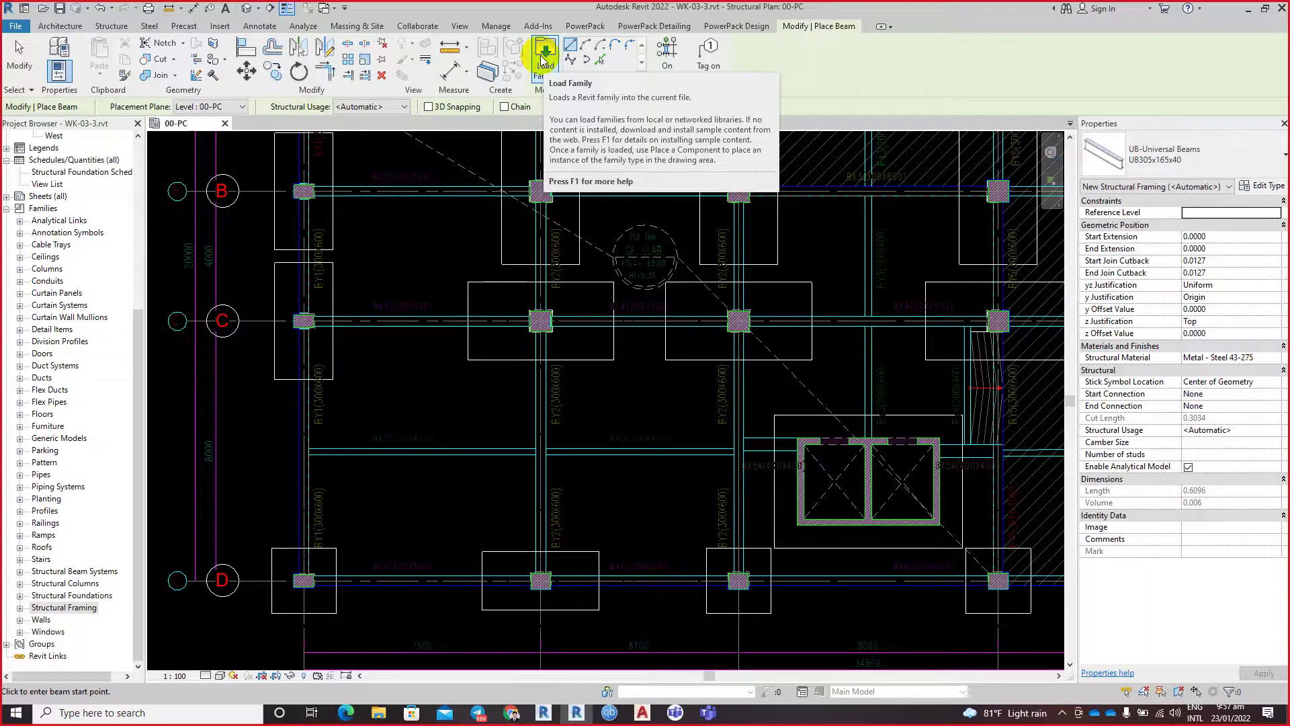
Step: In Load Family, browse the desktop CamboBIM library to Structural Framing > Concrete
{"action": "left_click", "coordinate": [545, 57]}
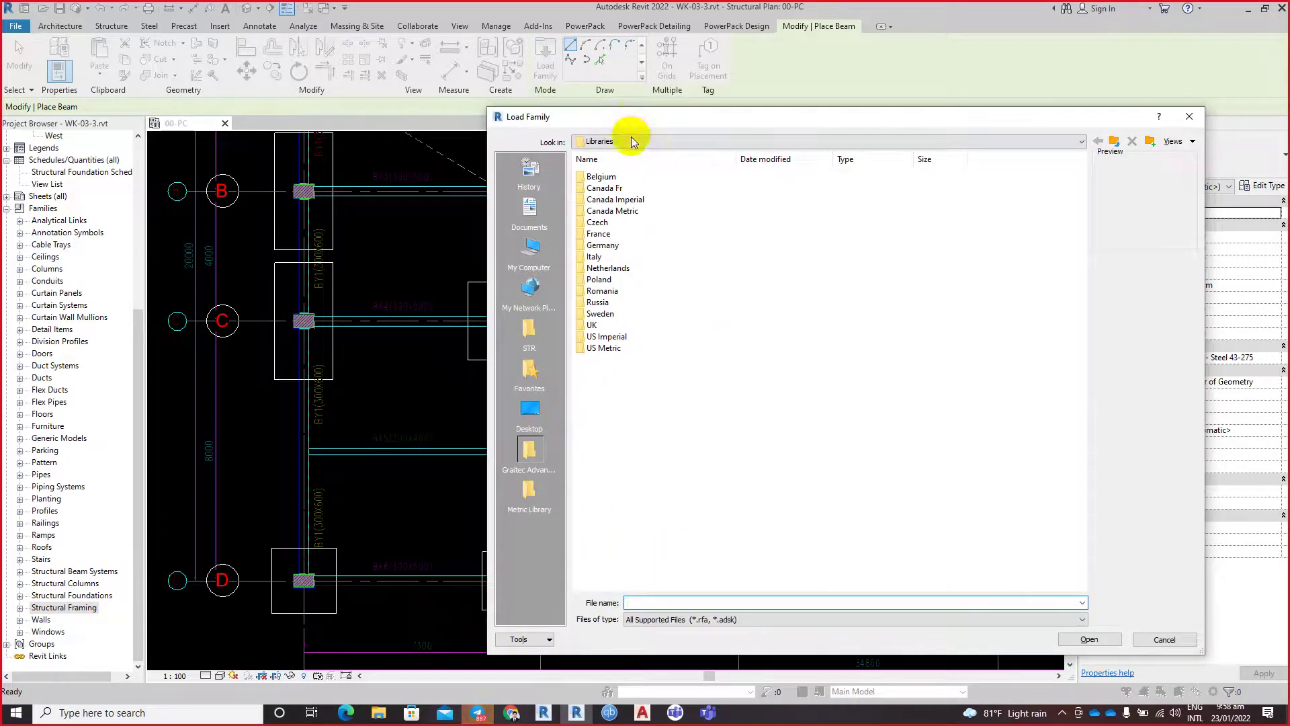
{"action": "left_click_drag", "start_coordinate": [638, 113], "coordinate": [540, 102]}
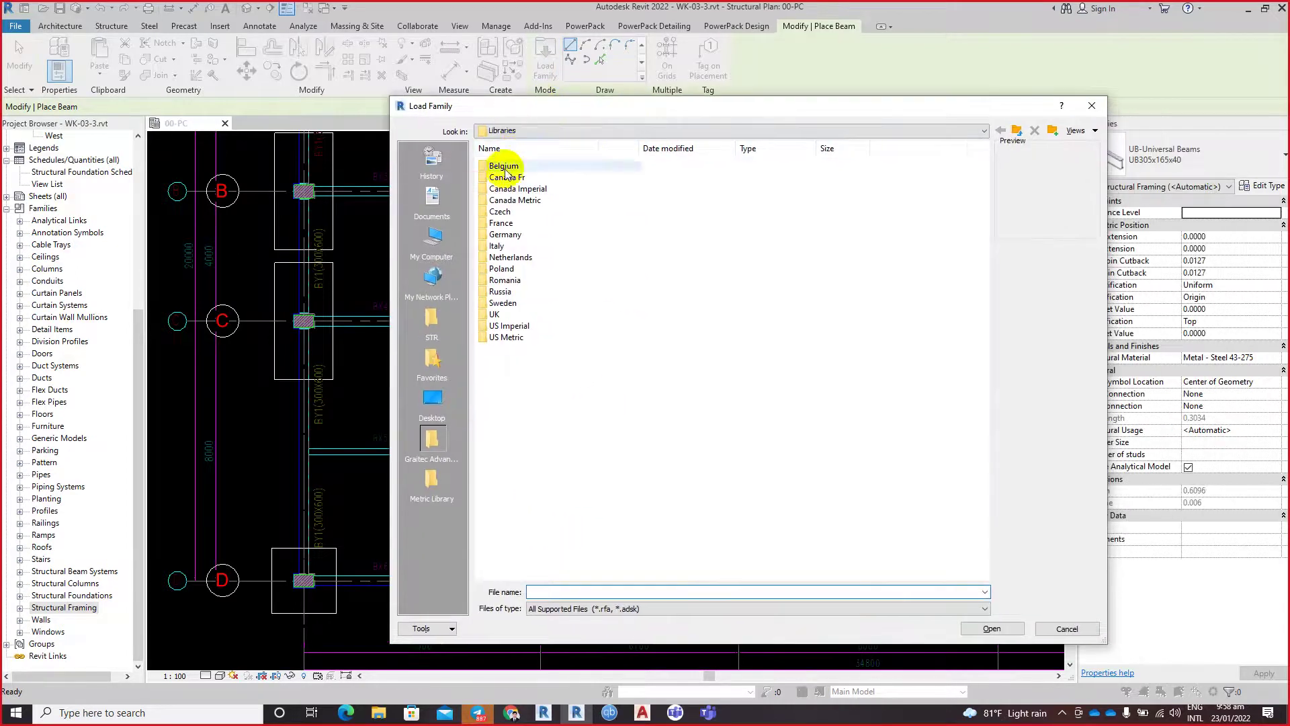
{"action": "left_click", "coordinate": [535, 130]}
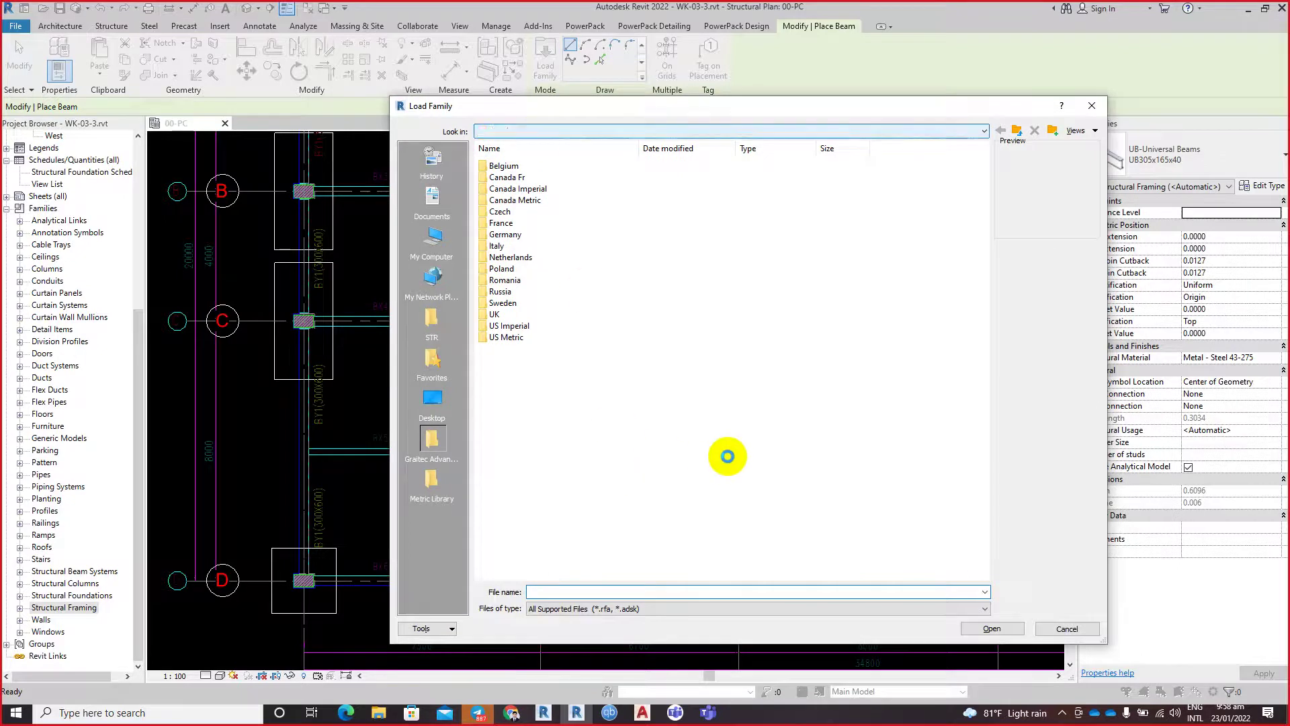
{"action": "left_click", "coordinate": [732, 452]}
{"action": "left_click", "coordinate": [434, 400]}
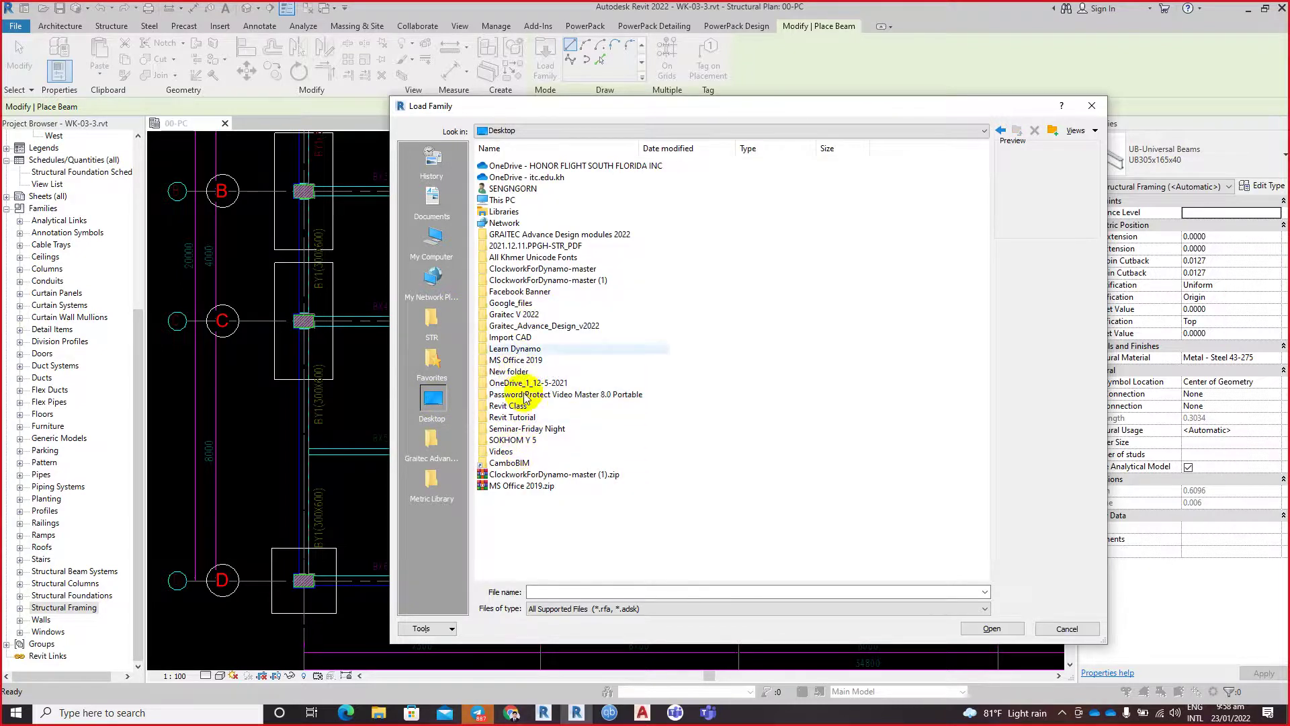
{"action": "left_click", "coordinate": [519, 468]}
{"action": "double_click", "coordinate": [518, 466]}
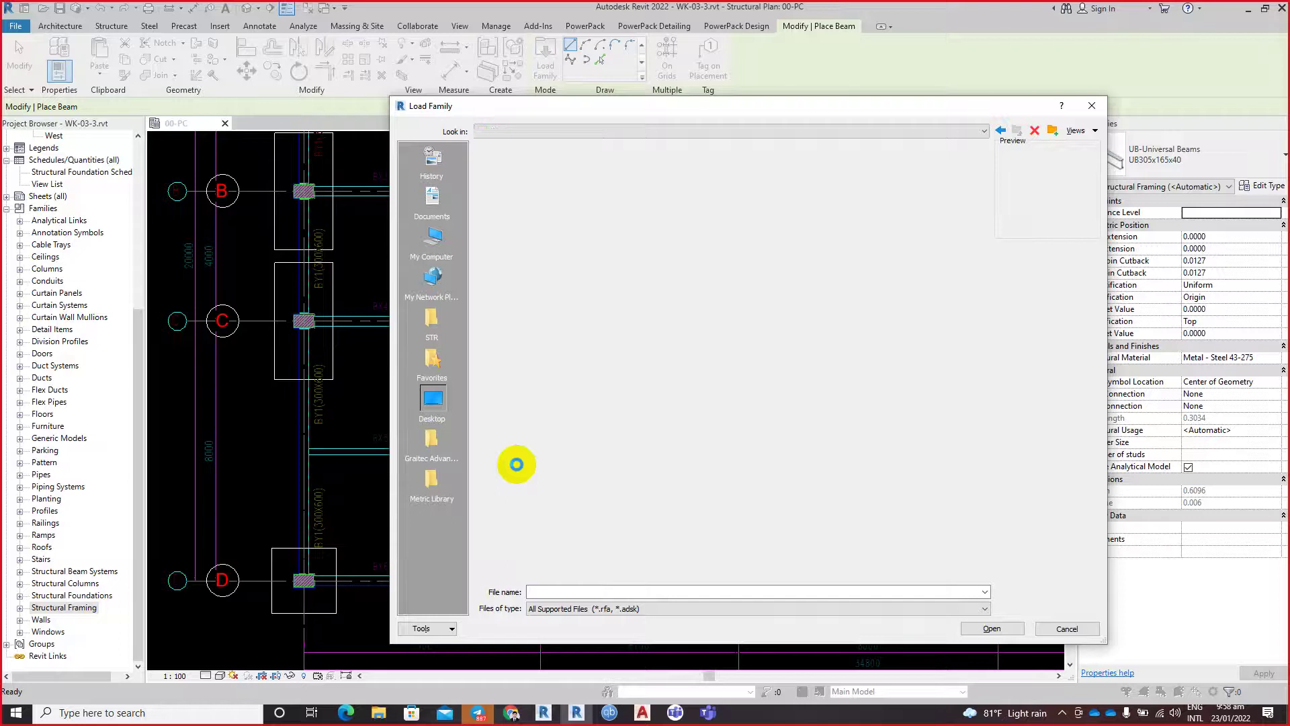
{"action": "mouse_move", "coordinate": [521, 510]}
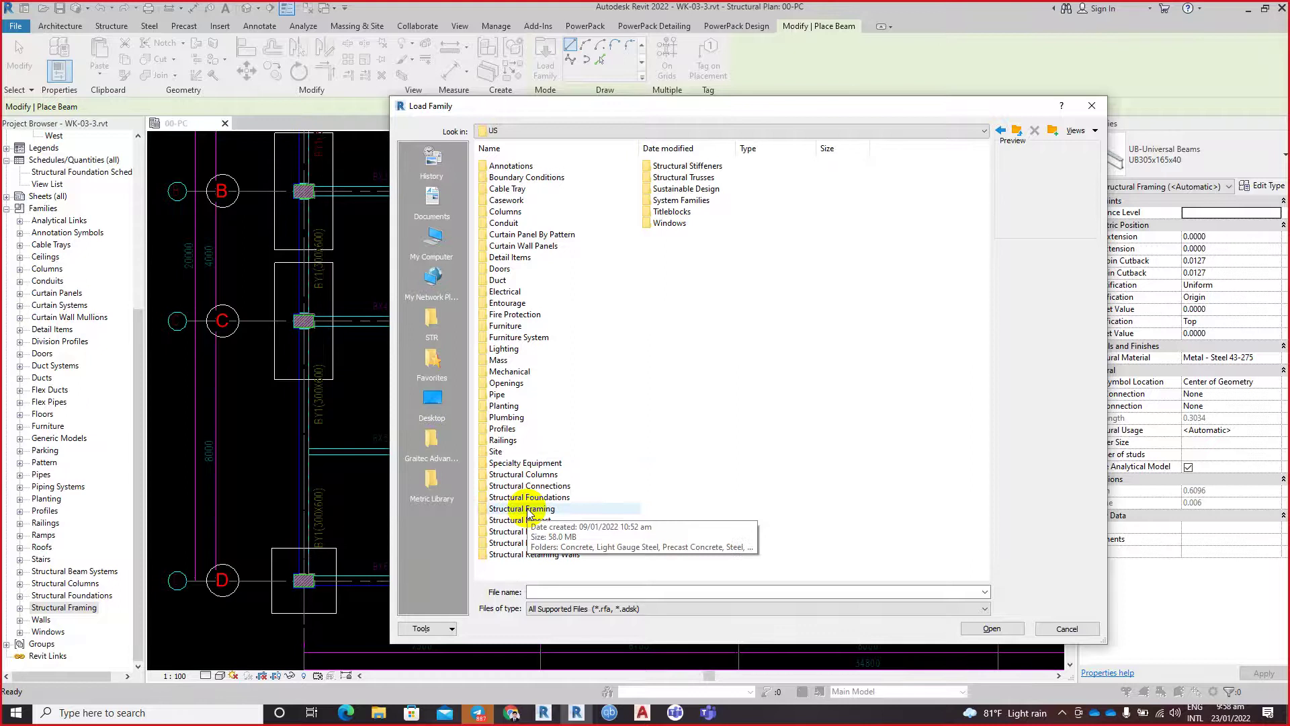
{"action": "double_click", "coordinate": [528, 510]}
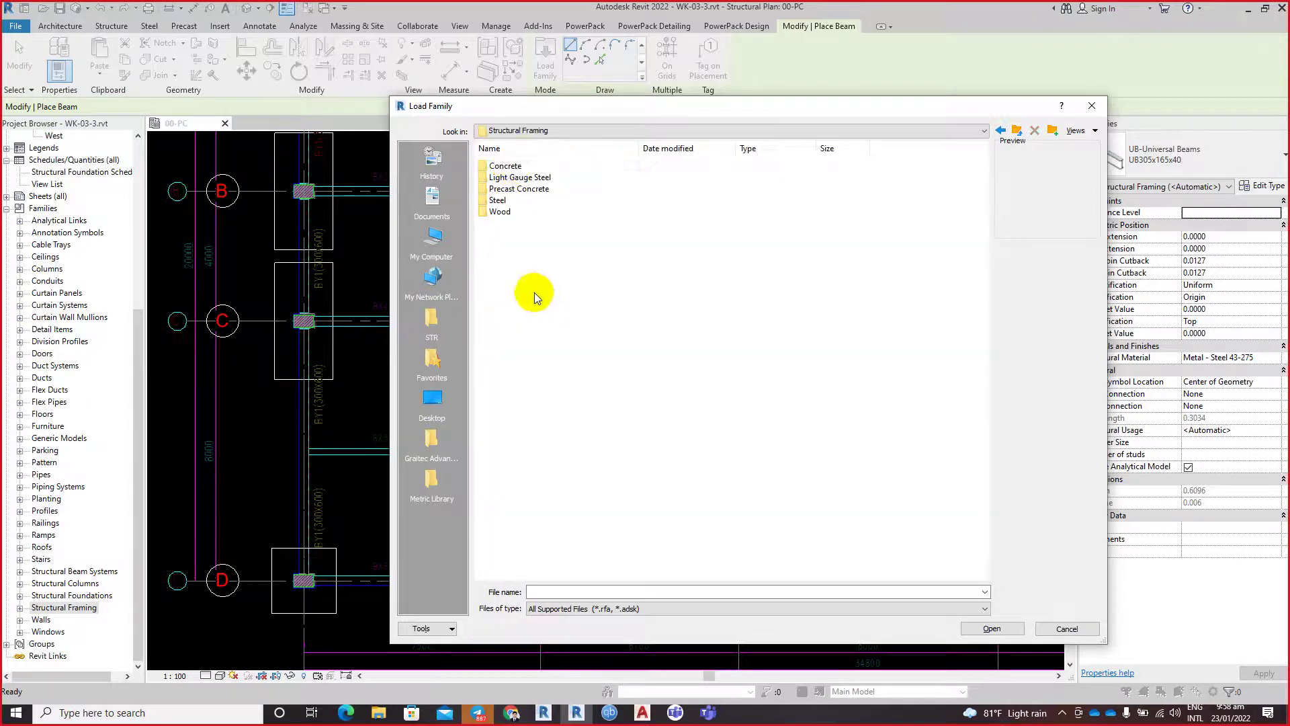
{"action": "left_click", "coordinate": [514, 169]}
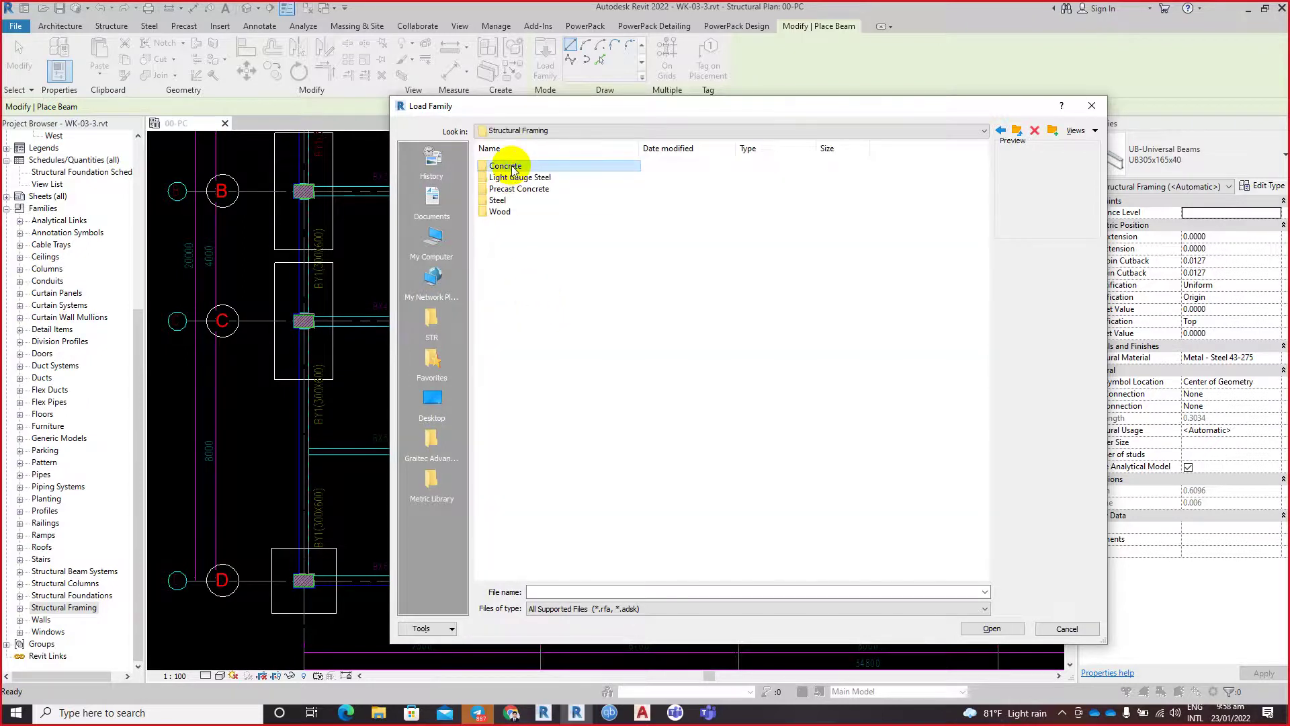
{"action": "double_click", "coordinate": [514, 169]}
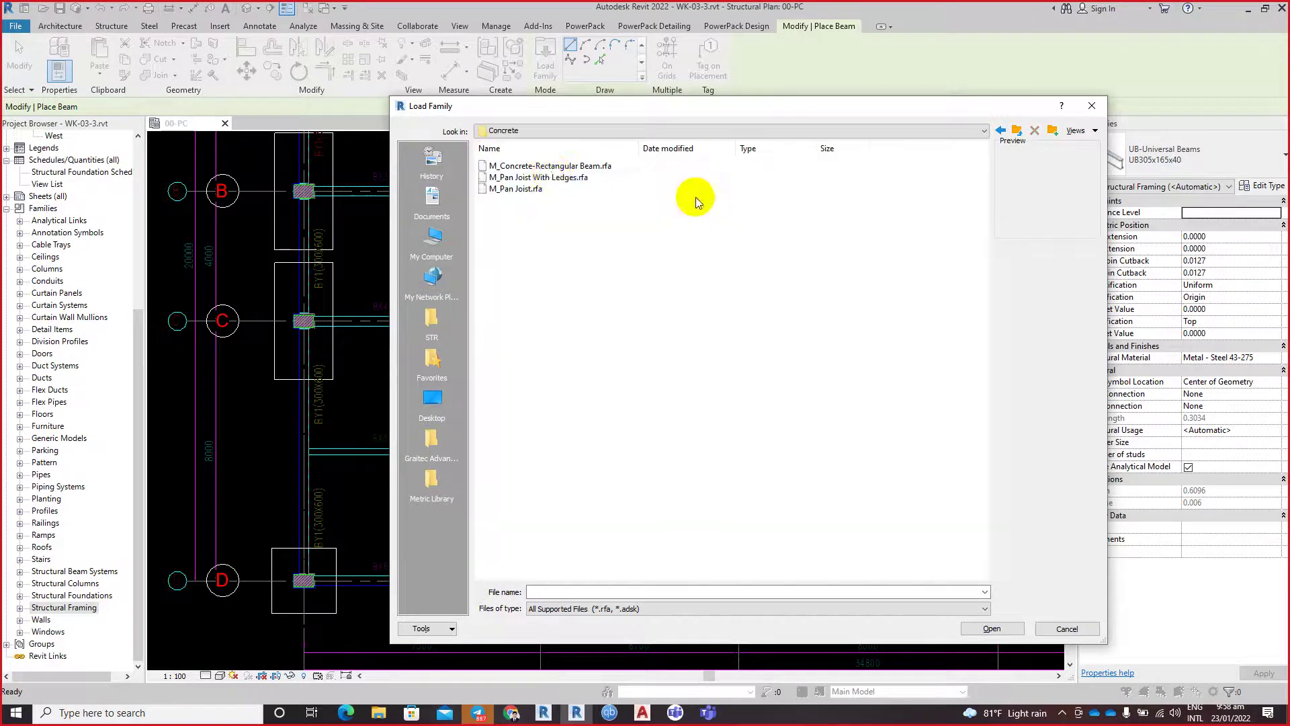
Step: Preview the concrete beam families and load M_Concrete-Rectangular Beam.rfa
{"action": "left_click", "coordinate": [550, 166]}
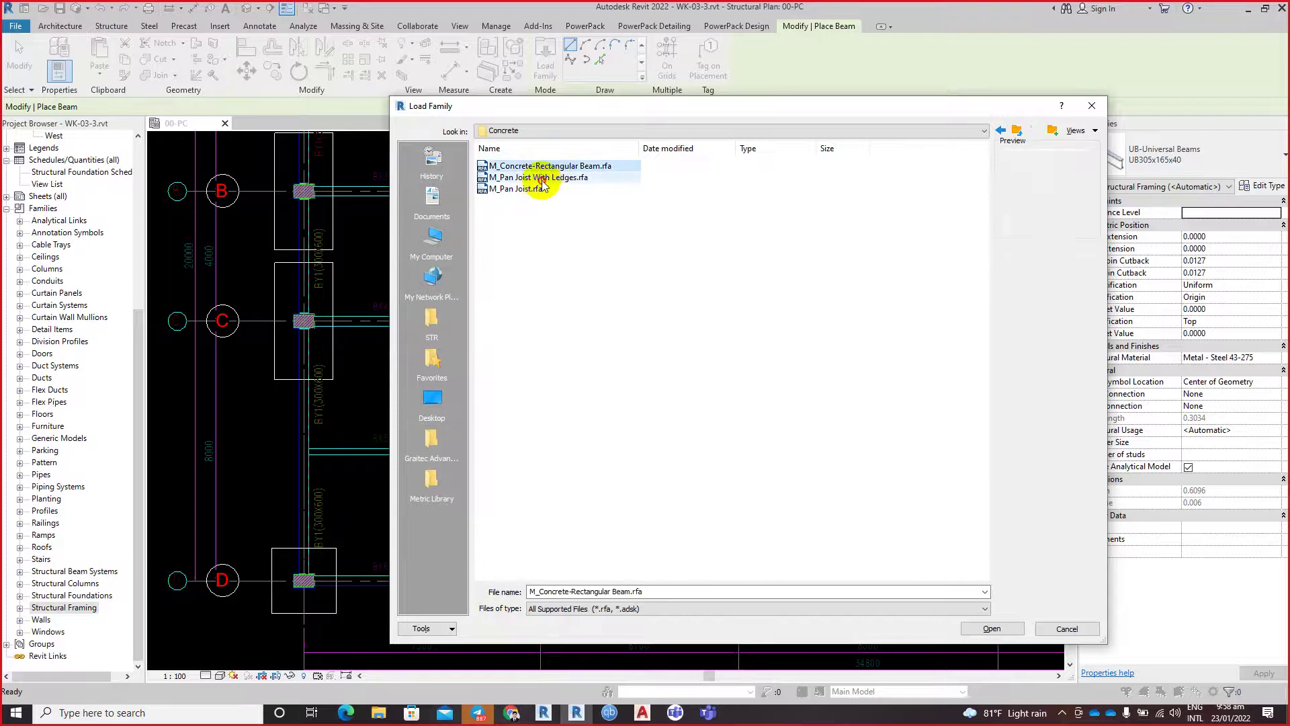
{"action": "left_click", "coordinate": [541, 178]}
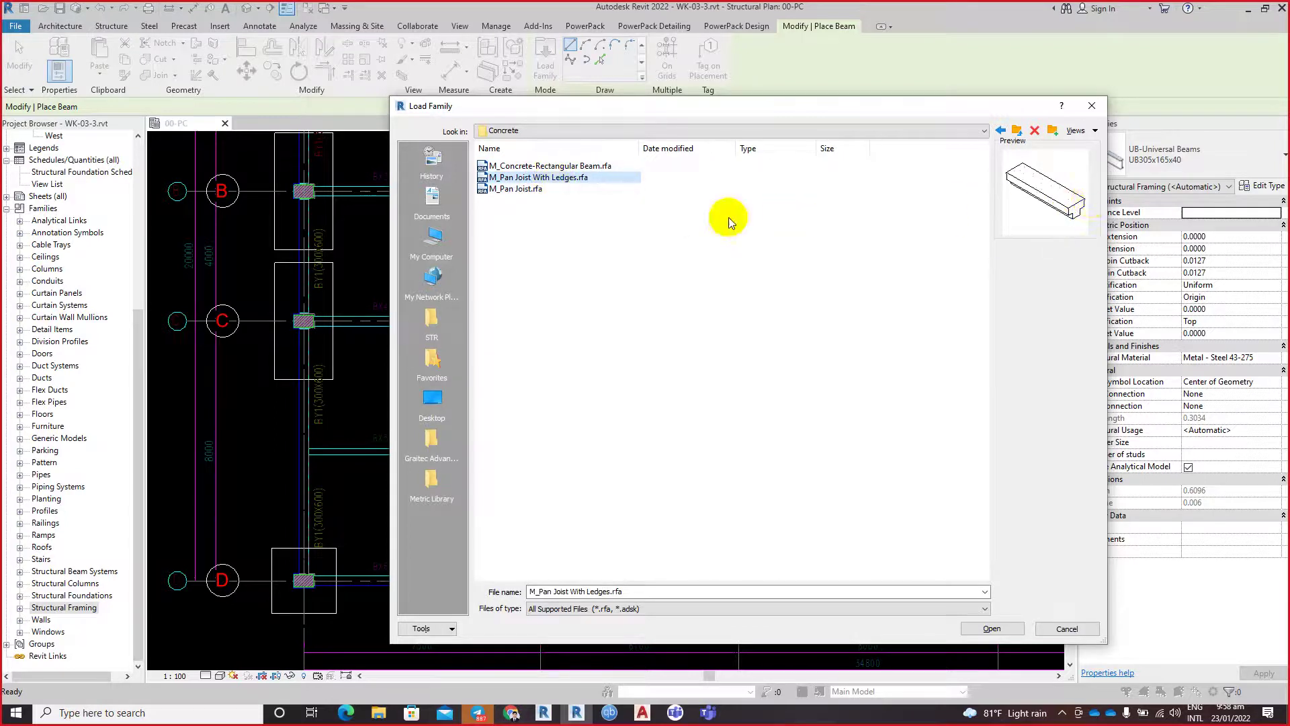
{"action": "left_click", "coordinate": [572, 191]}
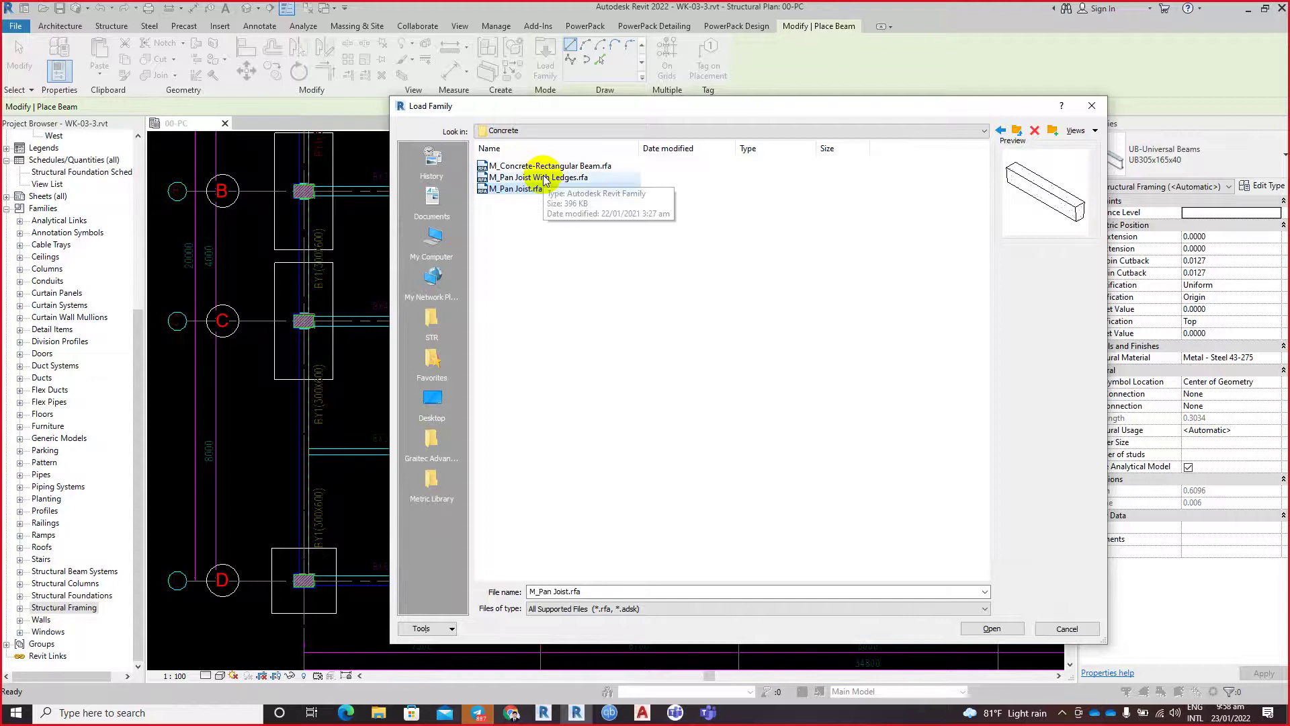
{"action": "left_click", "coordinate": [1001, 130]}
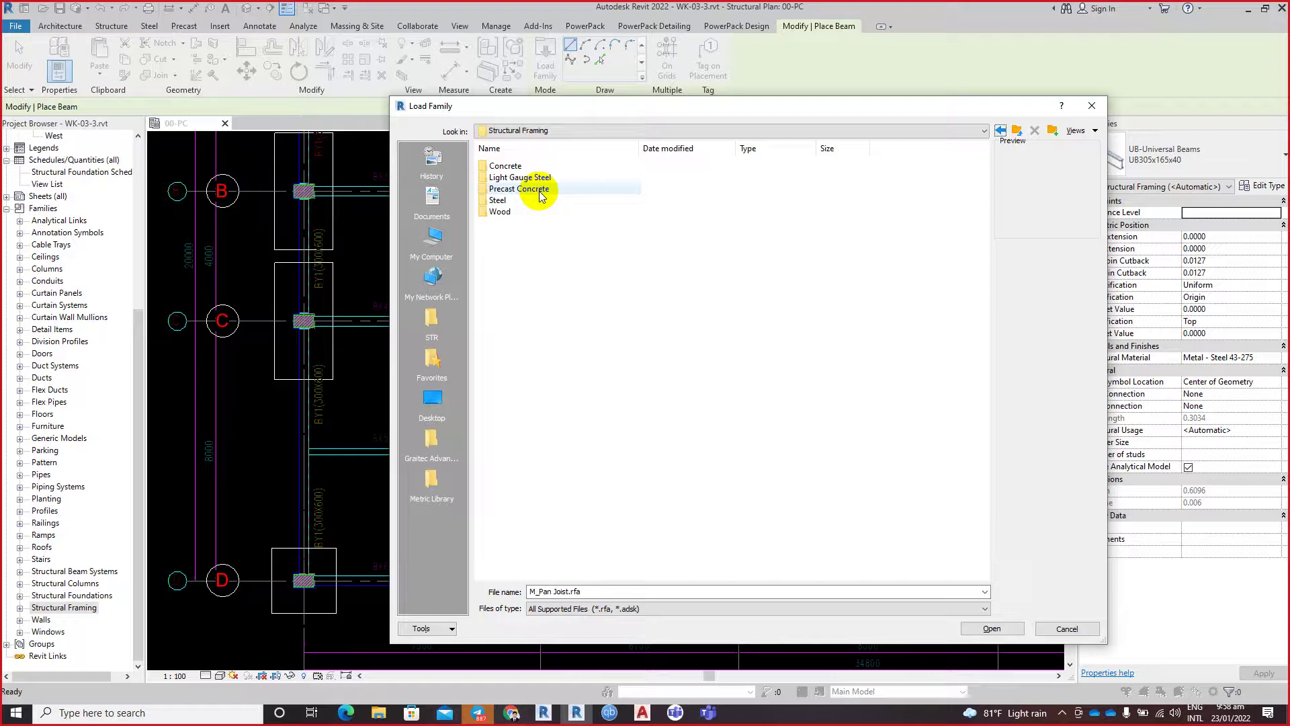
{"action": "left_click", "coordinate": [529, 209]}
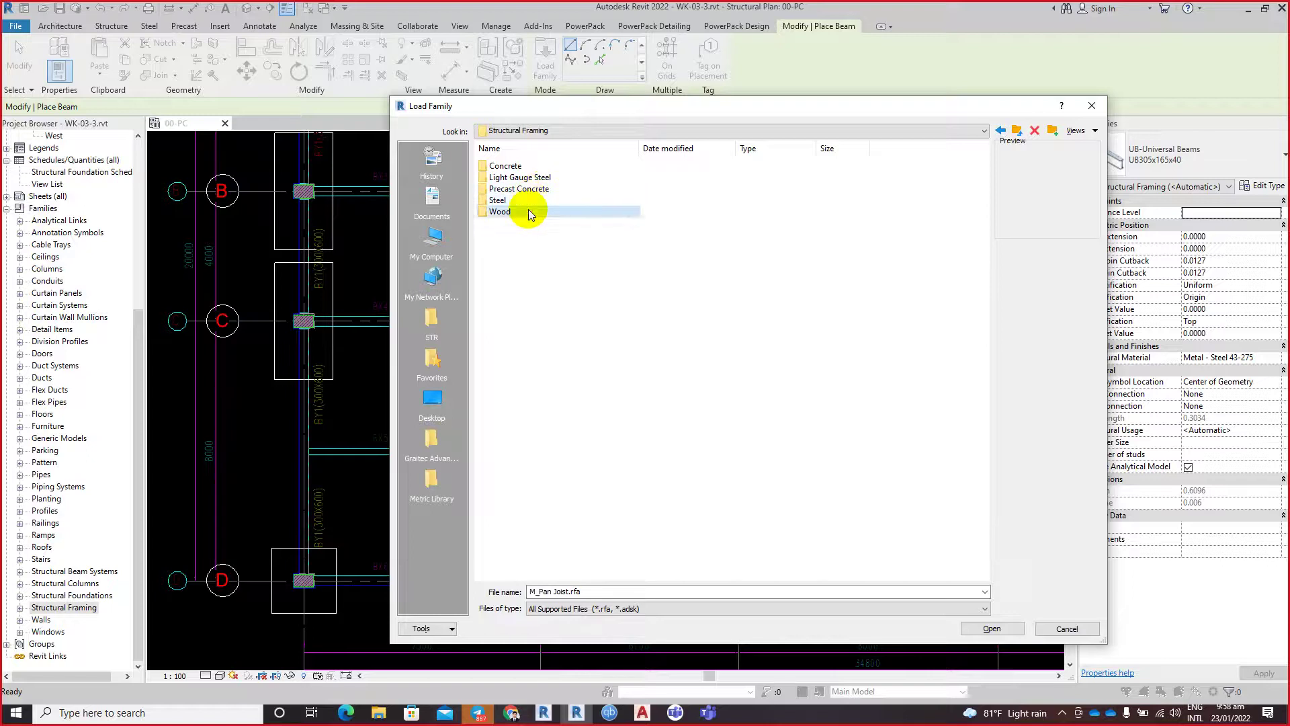
{"action": "left_click", "coordinate": [508, 167]}
{"action": "double_click", "coordinate": [540, 211]}
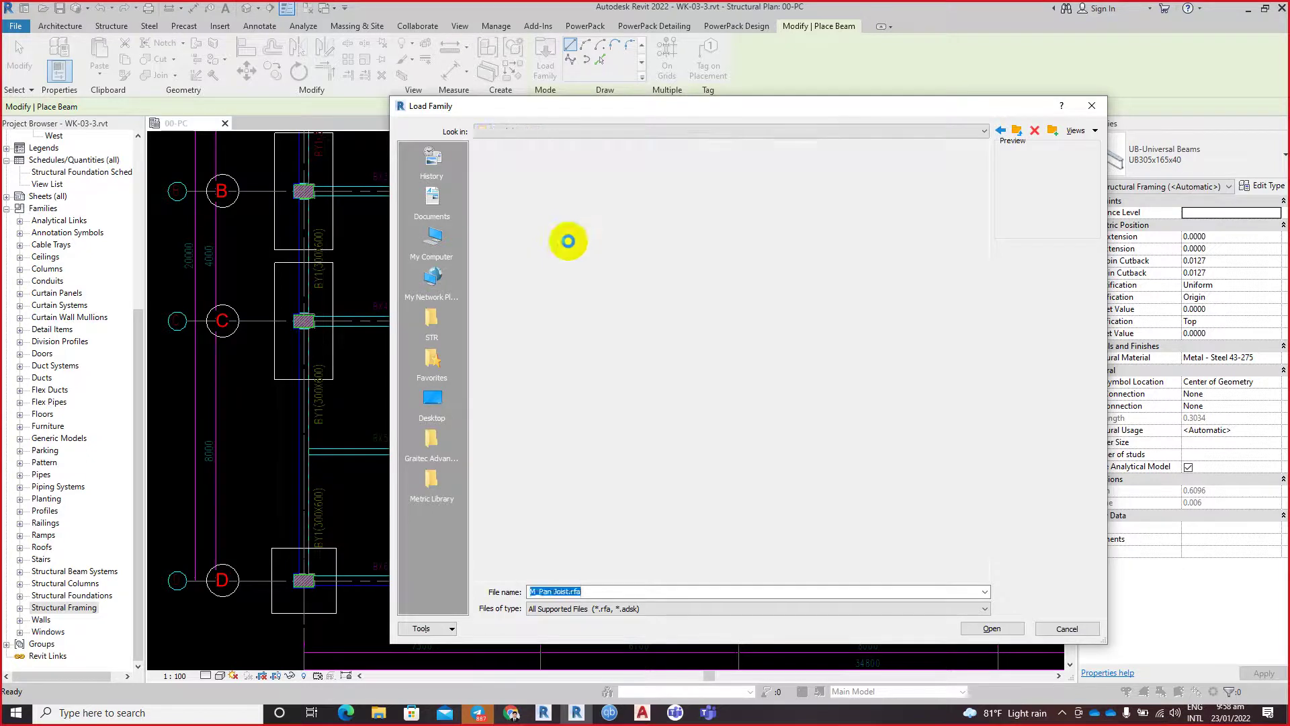
{"action": "left_click", "coordinate": [527, 166]}
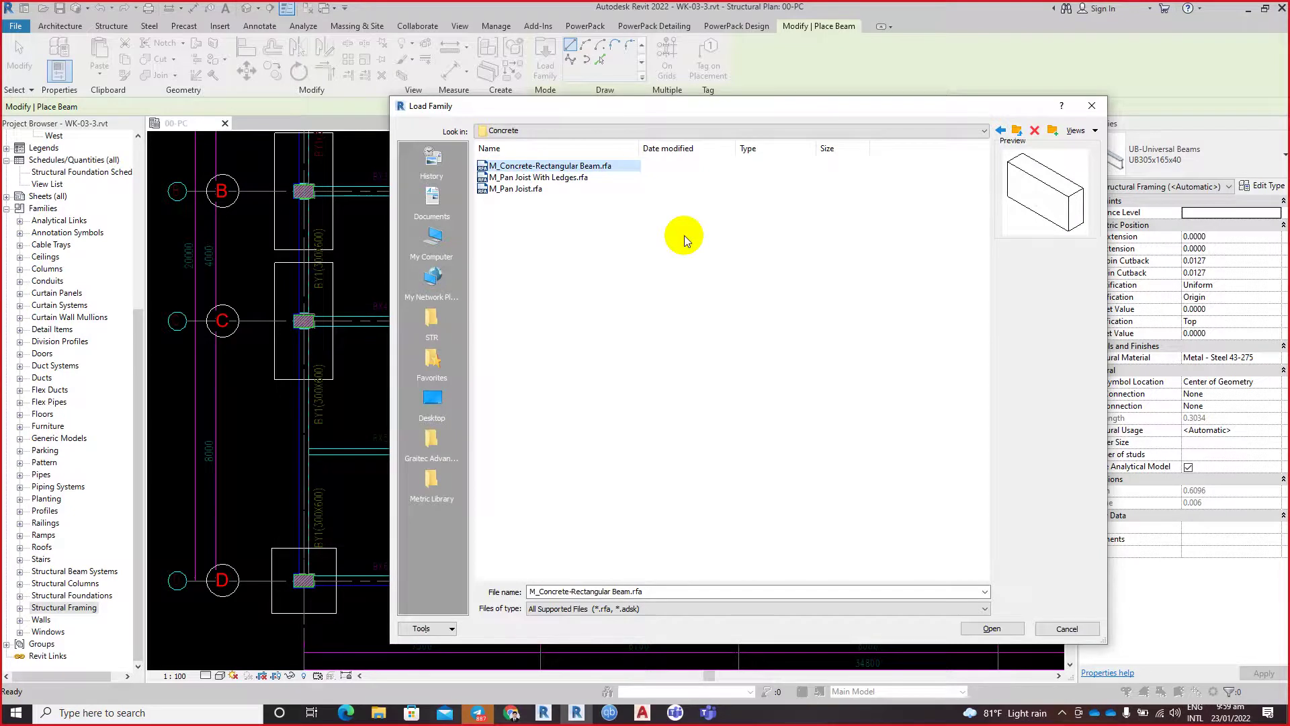
{"action": "left_click", "coordinate": [984, 628]}
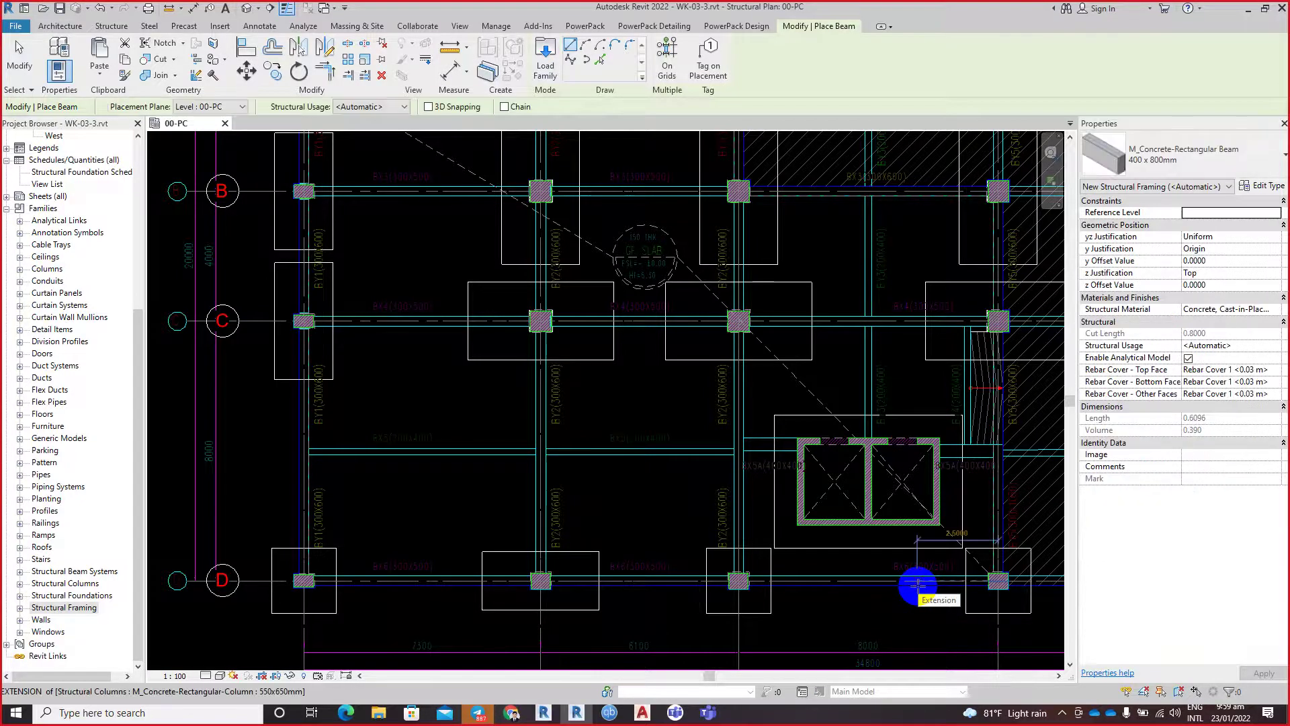
Step: Pick the 400 x 800mm concrete beam type, zoom in near grid D, and open its type properties
{"action": "left_click", "coordinate": [1189, 163]}
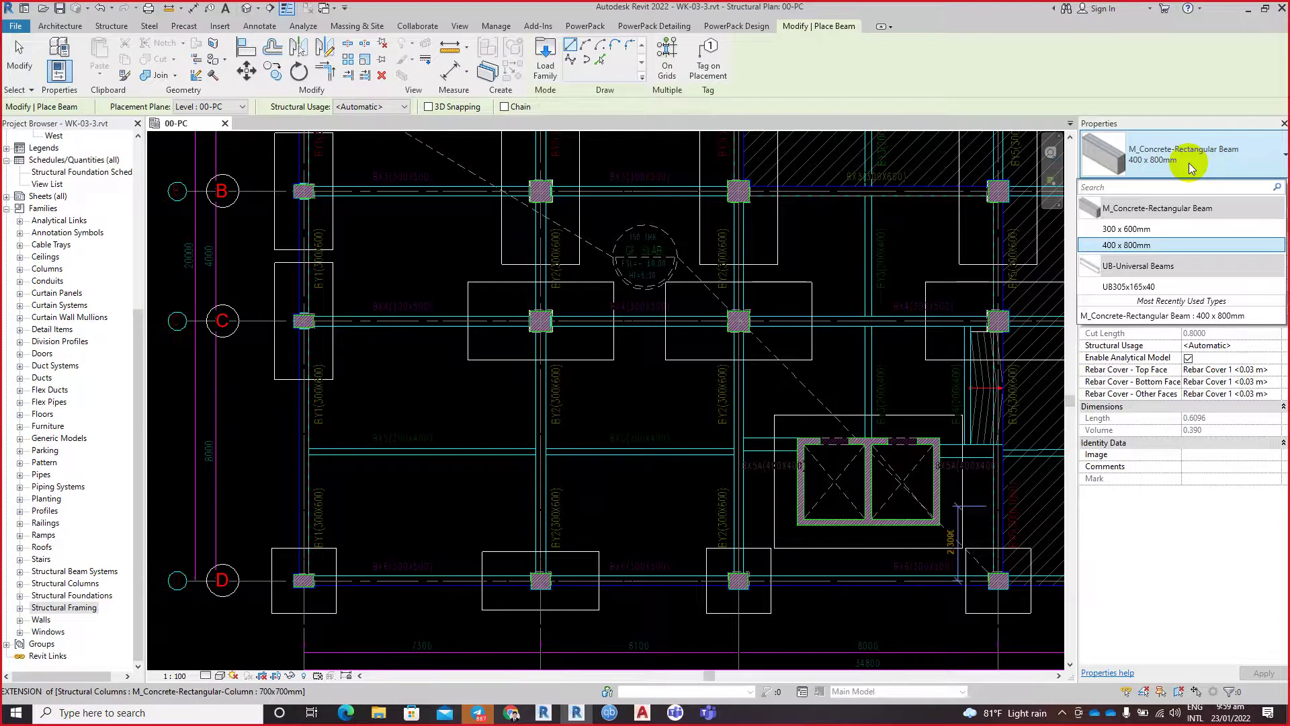
{"action": "left_click", "coordinate": [857, 344]}
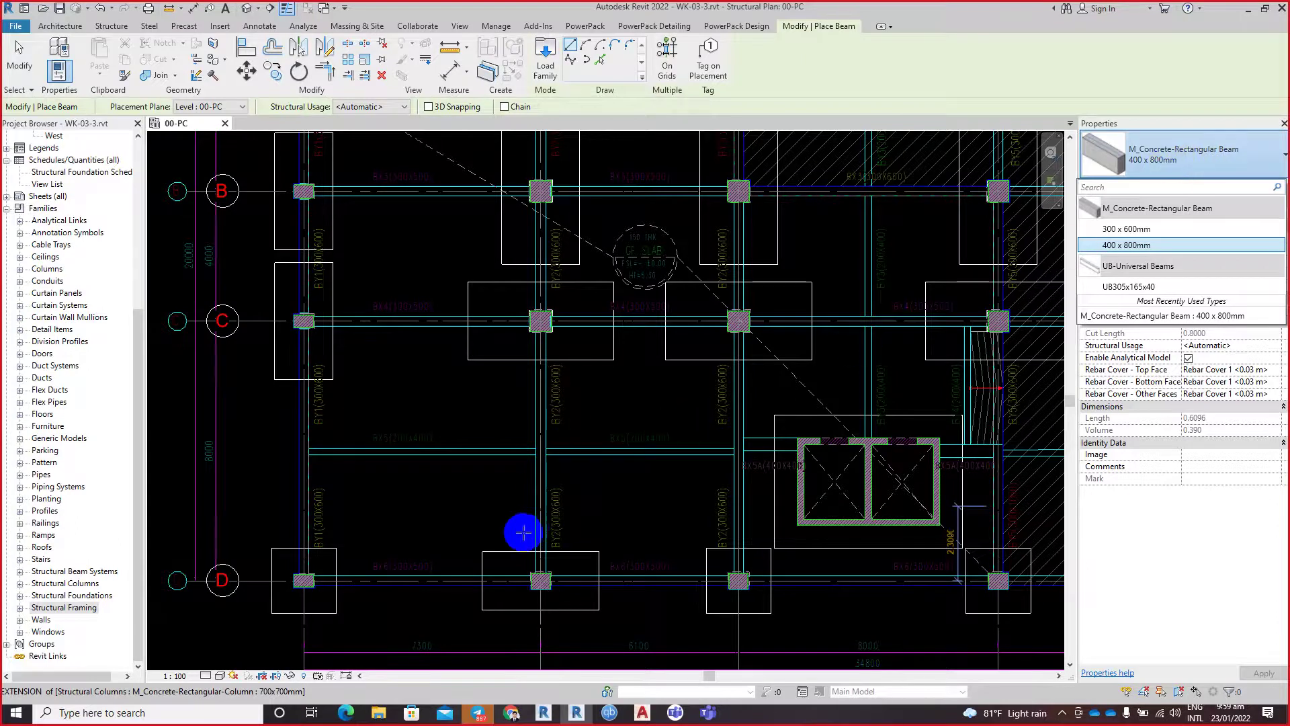
{"action": "scroll", "coordinate": [524, 524], "scroll_direction": "up", "scroll_amount": 1}
{"action": "scroll", "coordinate": [311, 598], "scroll_direction": "up", "scroll_amount": 1}
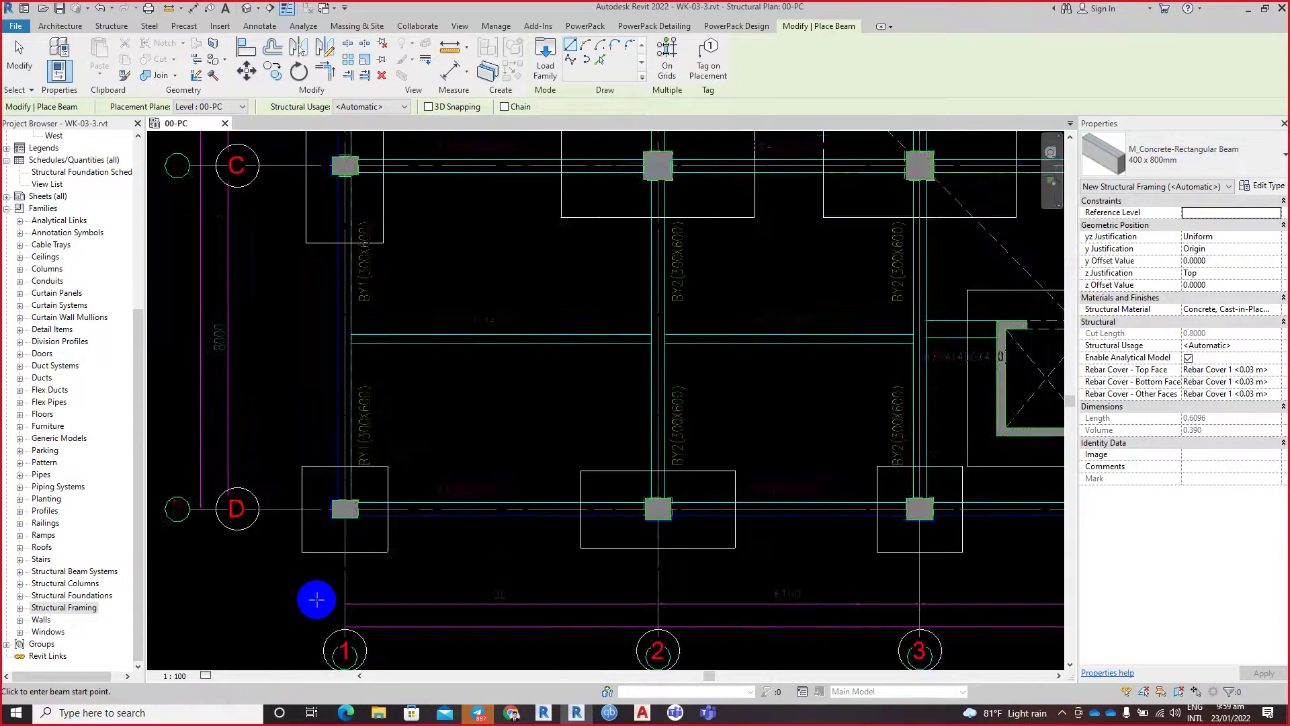
{"action": "scroll", "coordinate": [573, 545], "scroll_direction": "up", "scroll_amount": 2}
{"action": "scroll", "coordinate": [592, 468], "scroll_direction": "up", "scroll_amount": 1}
{"action": "scroll", "coordinate": [591, 468], "scroll_direction": "up", "scroll_amount": 1}
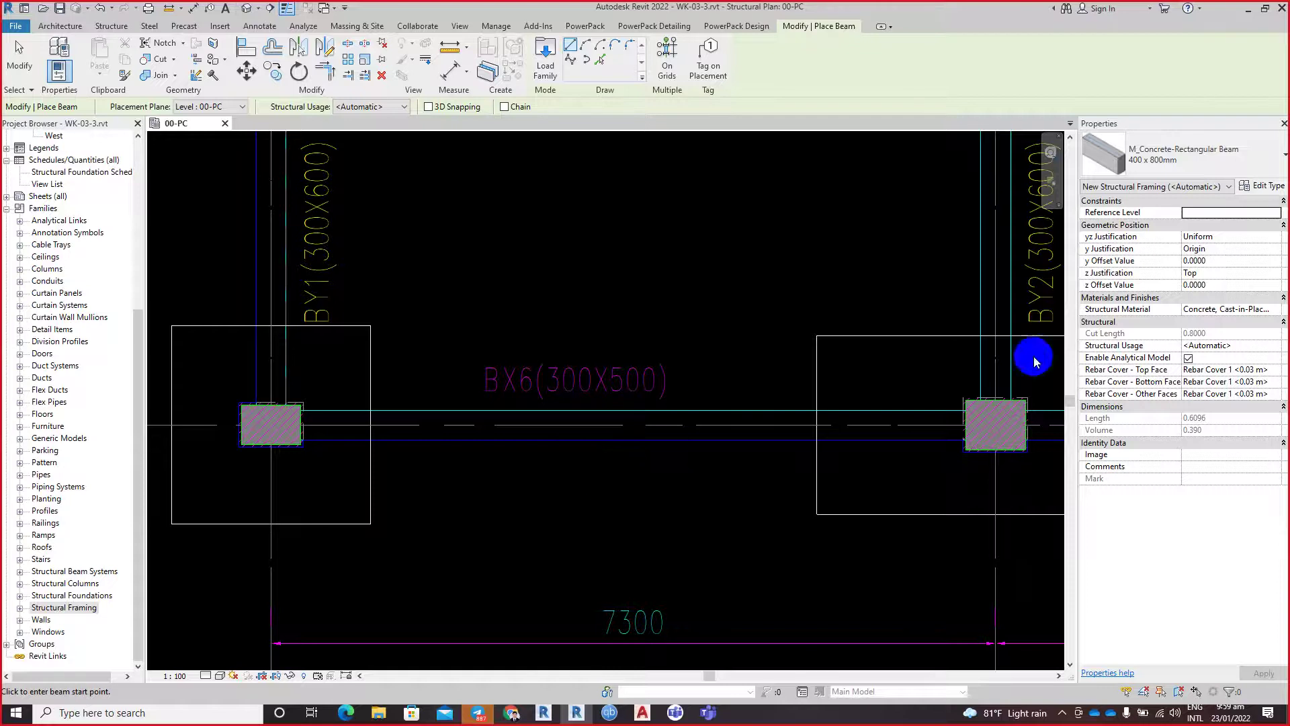
{"action": "left_click", "coordinate": [1259, 190]}
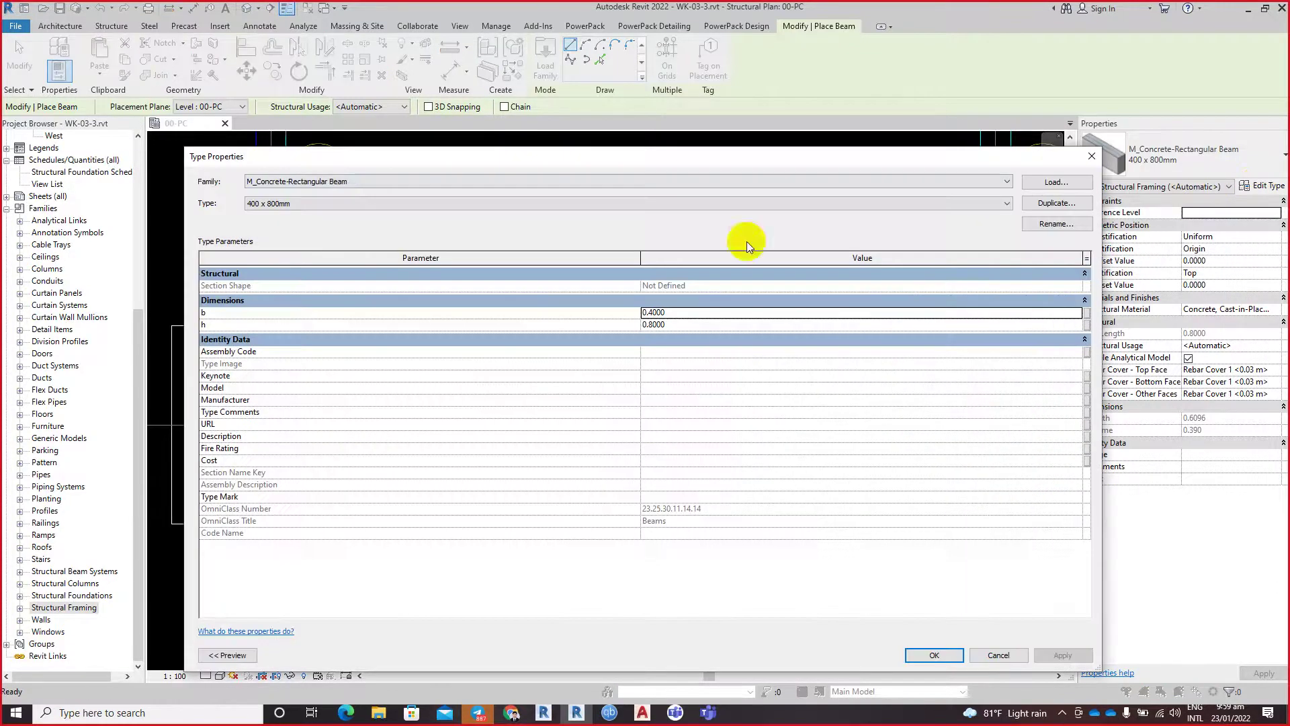
Step: Start duplicating the 400 x 800mm type, cancel, and move the dialog to check the plan
{"action": "left_click_drag", "start_coordinate": [349, 159], "coordinate": [372, 130]}
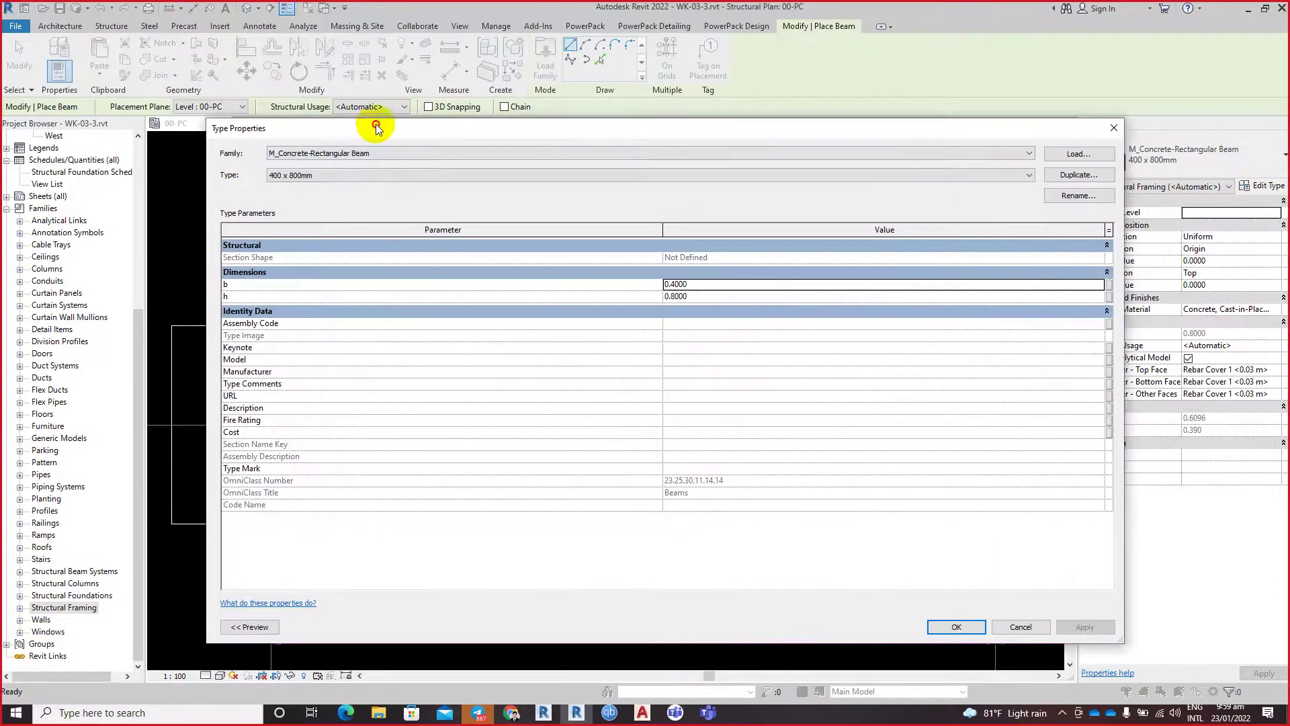
{"action": "left_click", "coordinate": [1064, 176]}
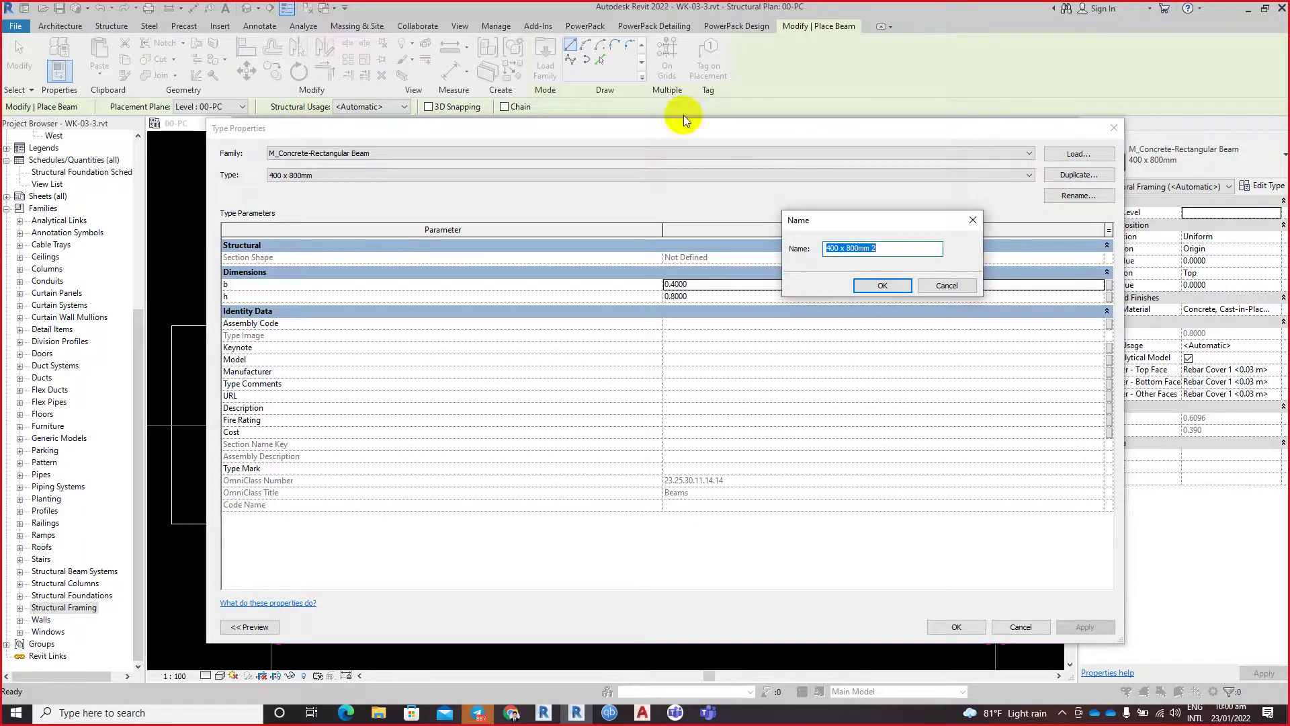
{"action": "left_click", "coordinate": [945, 285]}
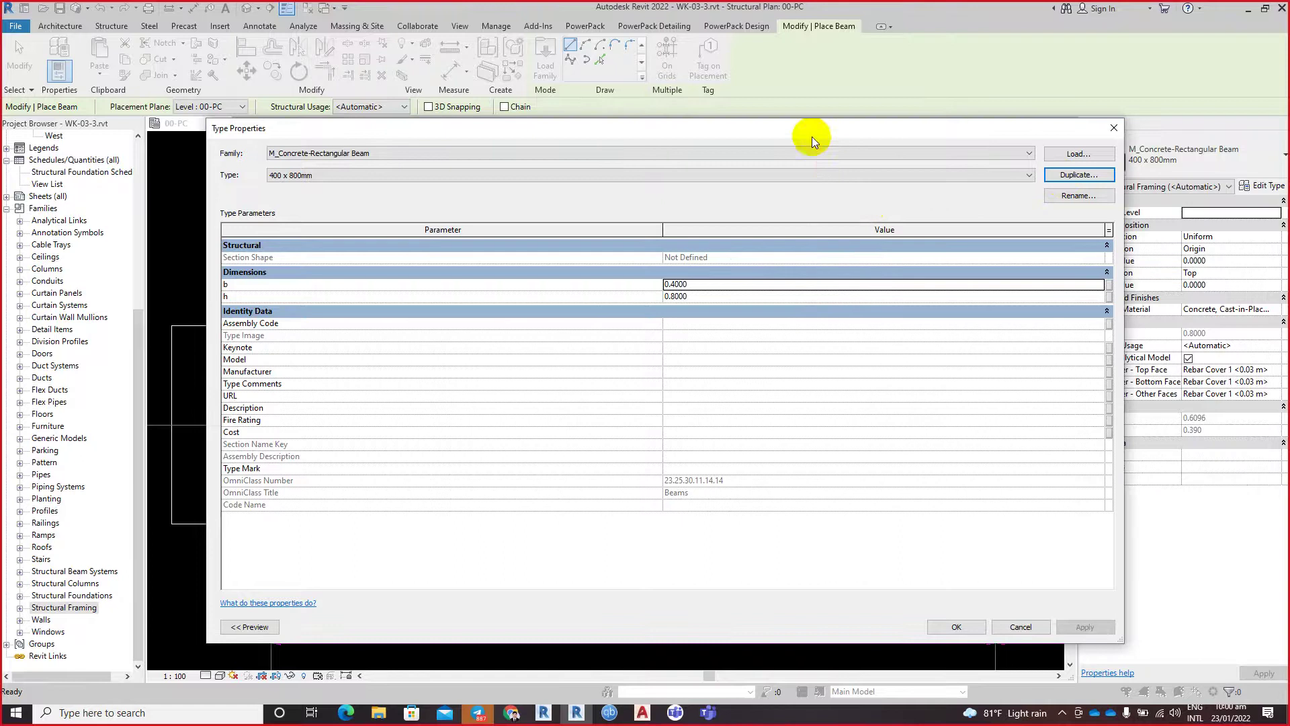
{"action": "left_click_drag", "start_coordinate": [809, 135], "coordinate": [695, 474]}
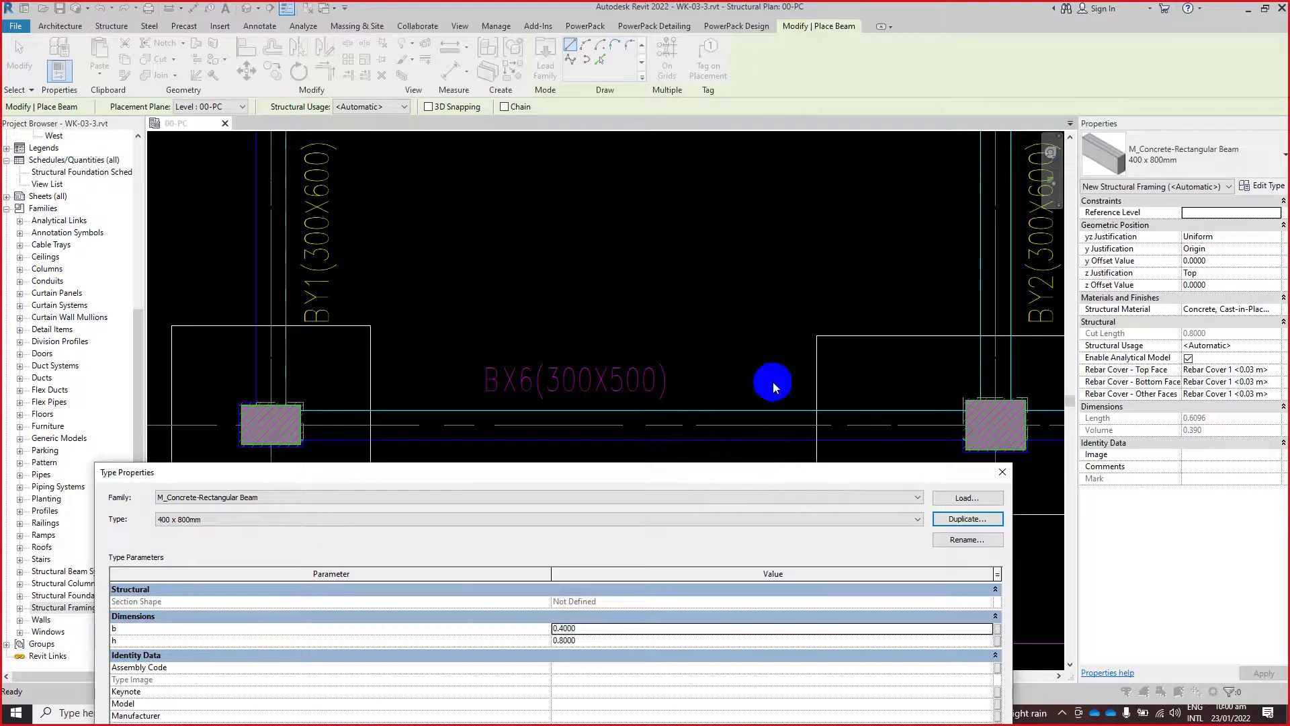
{"action": "left_click_drag", "start_coordinate": [618, 474], "coordinate": [727, 156]}
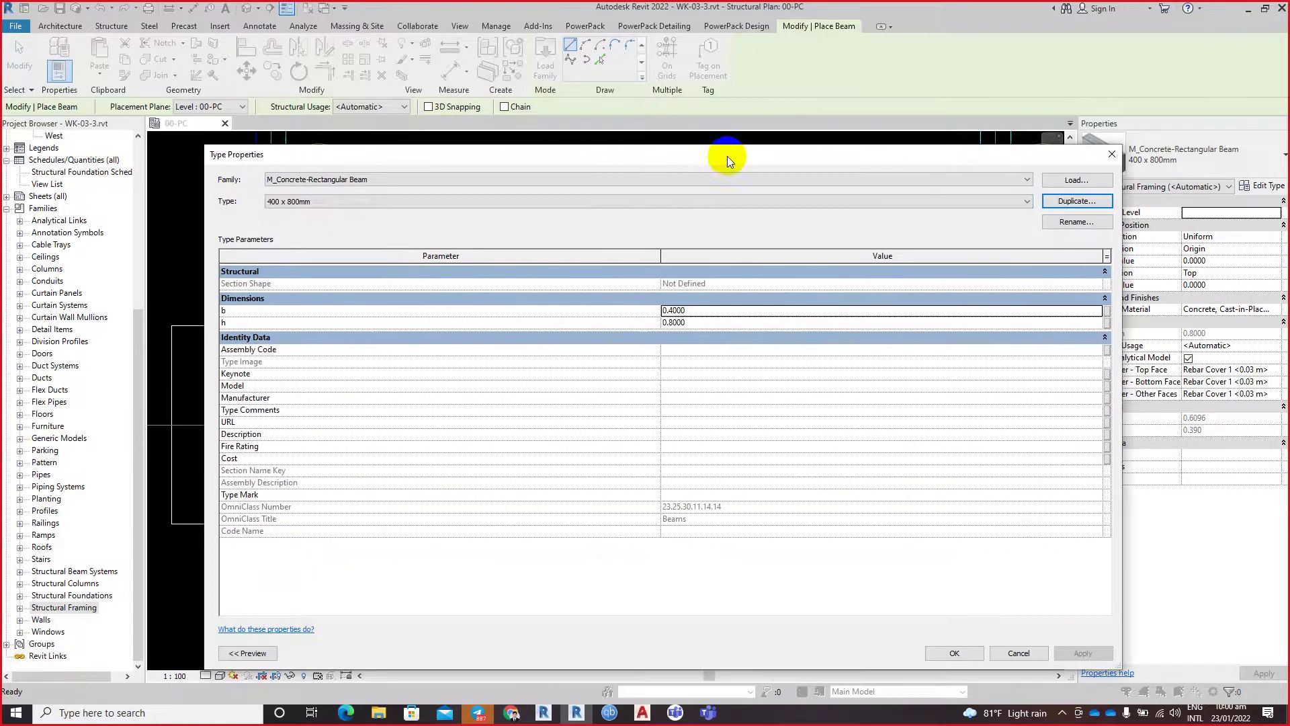
Step: Duplicate the 400 x 800mm type under the name 40X60
{"action": "left_click", "coordinate": [1075, 201]}
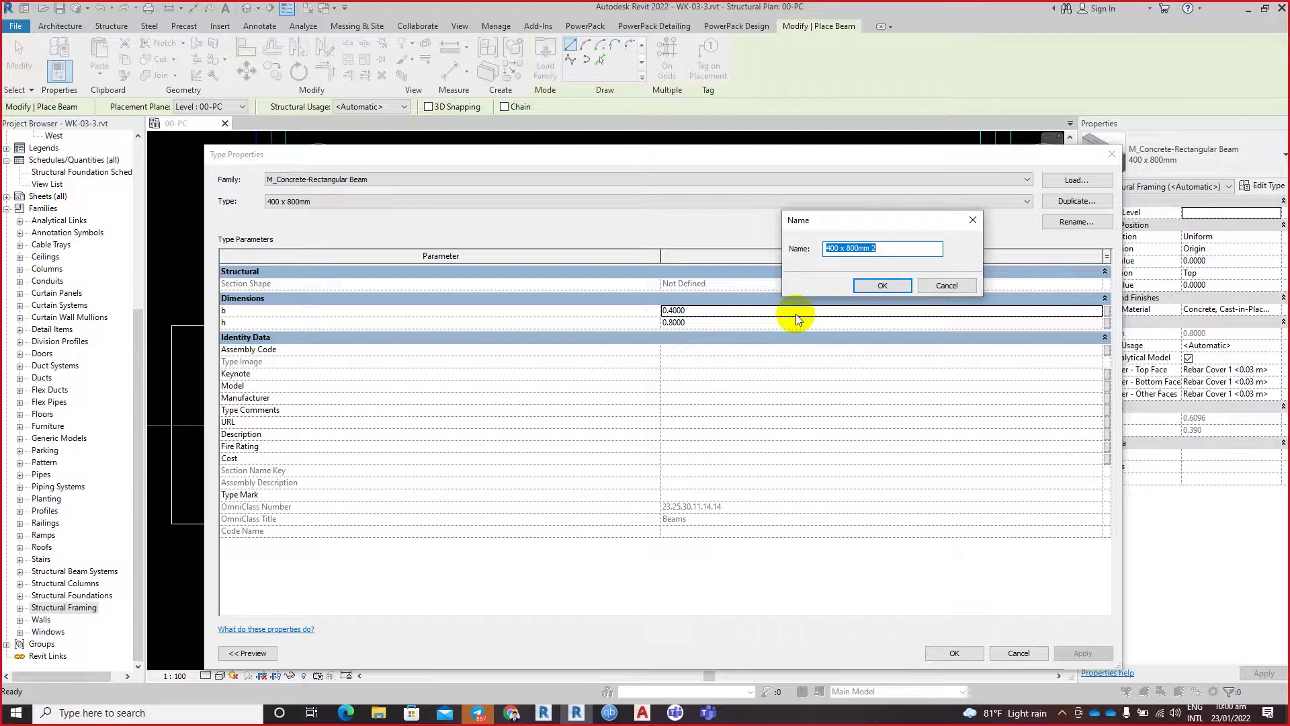
{"action": "type", "text": "0.40"}
{"action": "type", "text": "X0."}
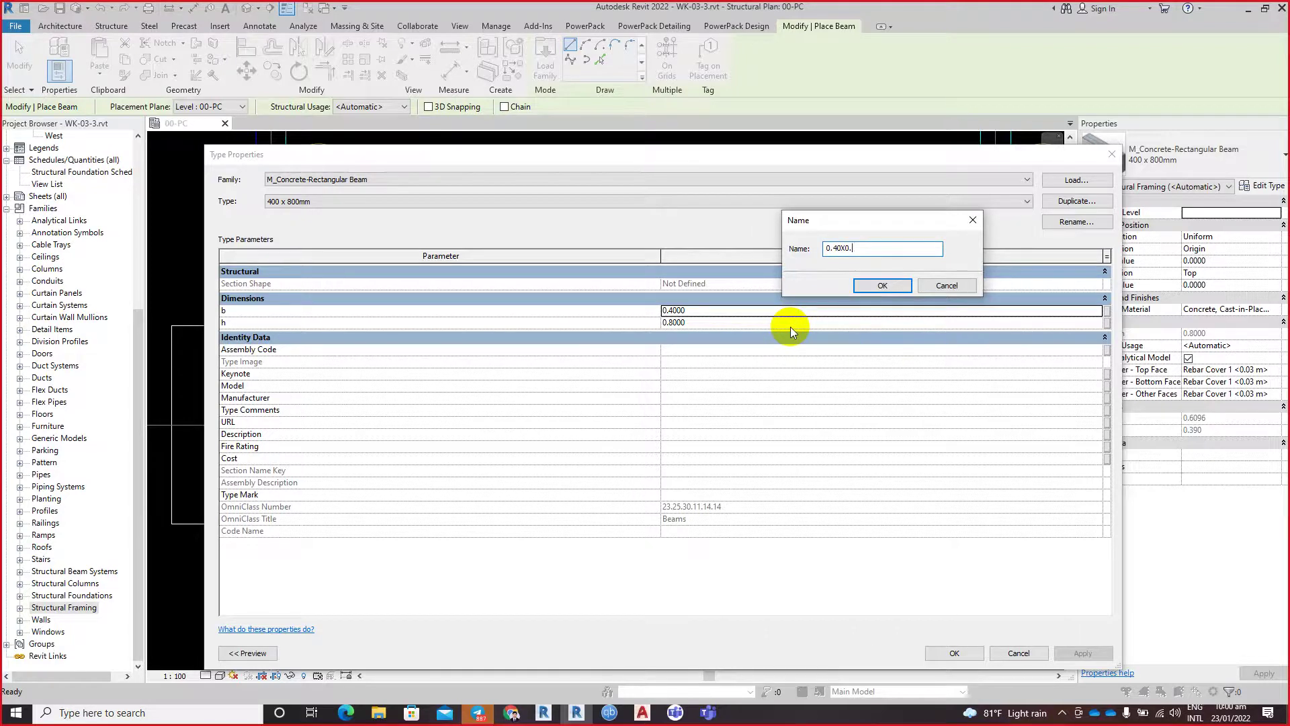
{"action": "type", "text": "60"}
{"action": "left_click_drag", "start_coordinate": [878, 248], "coordinate": [743, 222]}
{"action": "type", "text": "4"}
{"action": "key", "text": "BackSpace"}
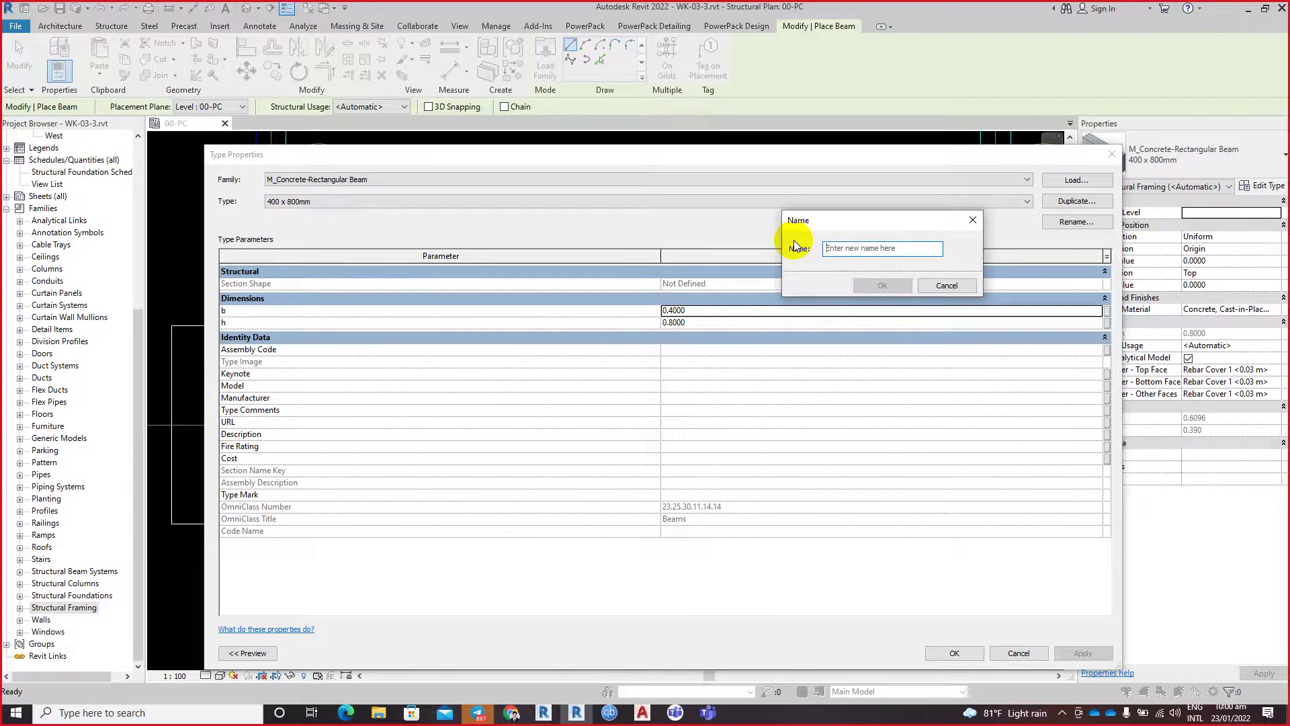
{"action": "type", "text": "40X"}
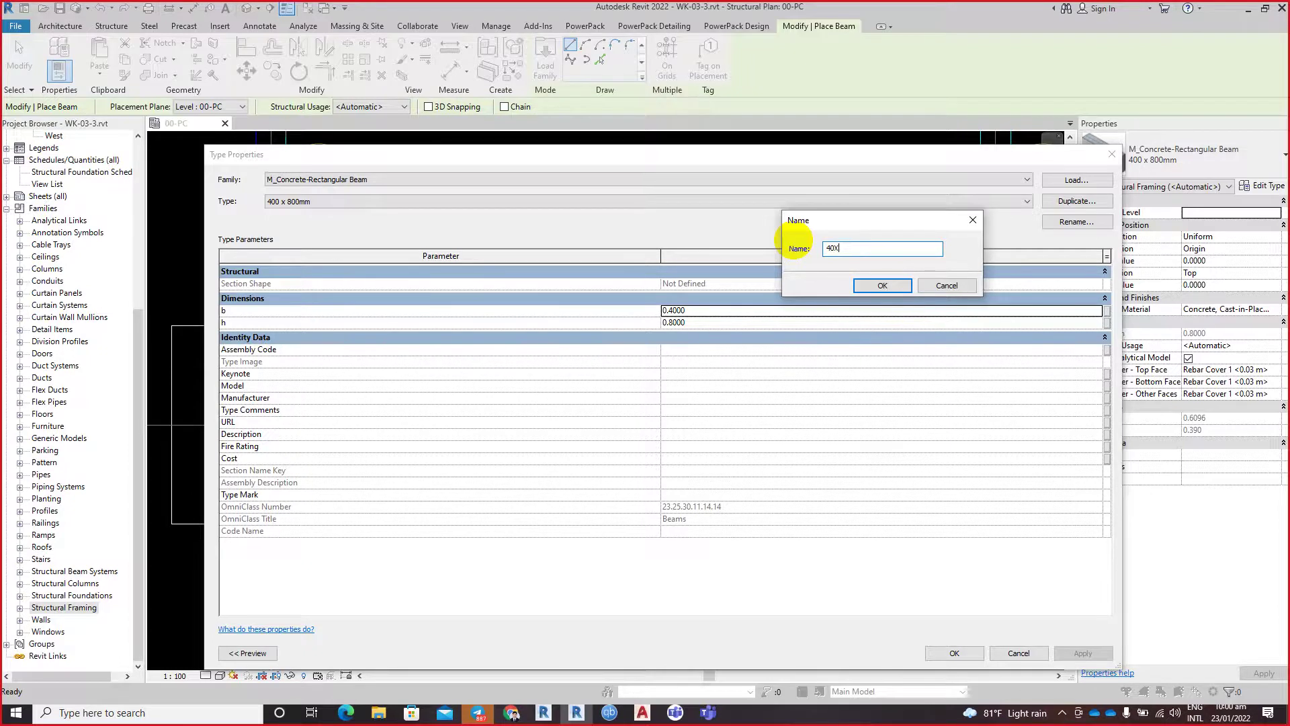
{"action": "type", "text": "60"}
{"action": "left_click", "coordinate": [886, 285]}
{"action": "left_click", "coordinate": [735, 313]}
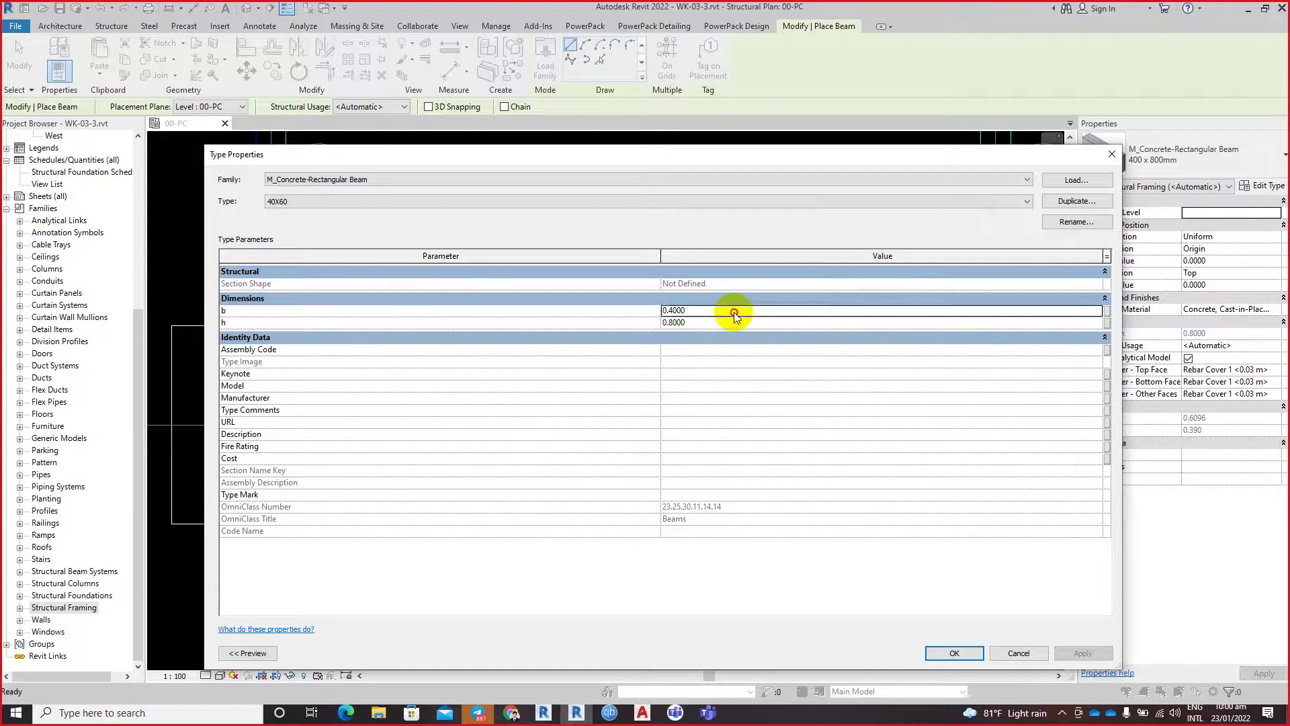
Step: Keep width b at 0.4, set depth h to 0.6, and confirm the 40X60 type
{"action": "type", "text": "0."}
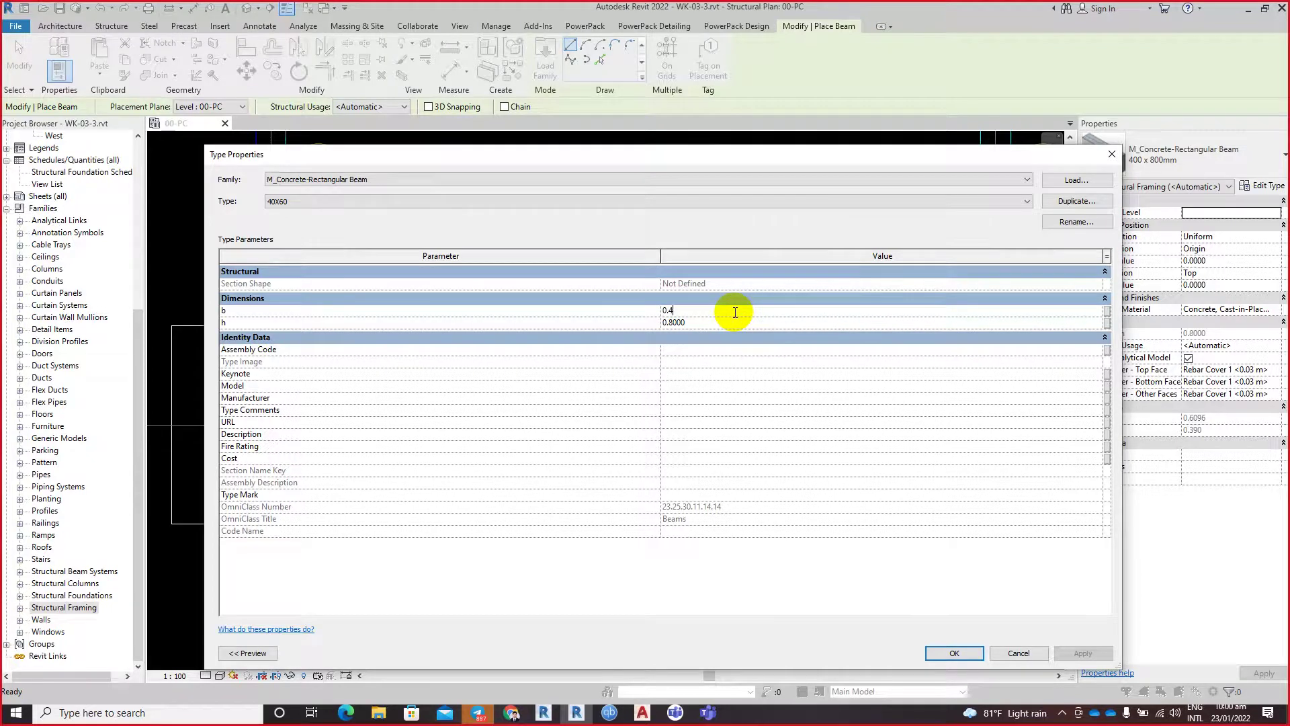
{"action": "left_click", "coordinate": [753, 314]}
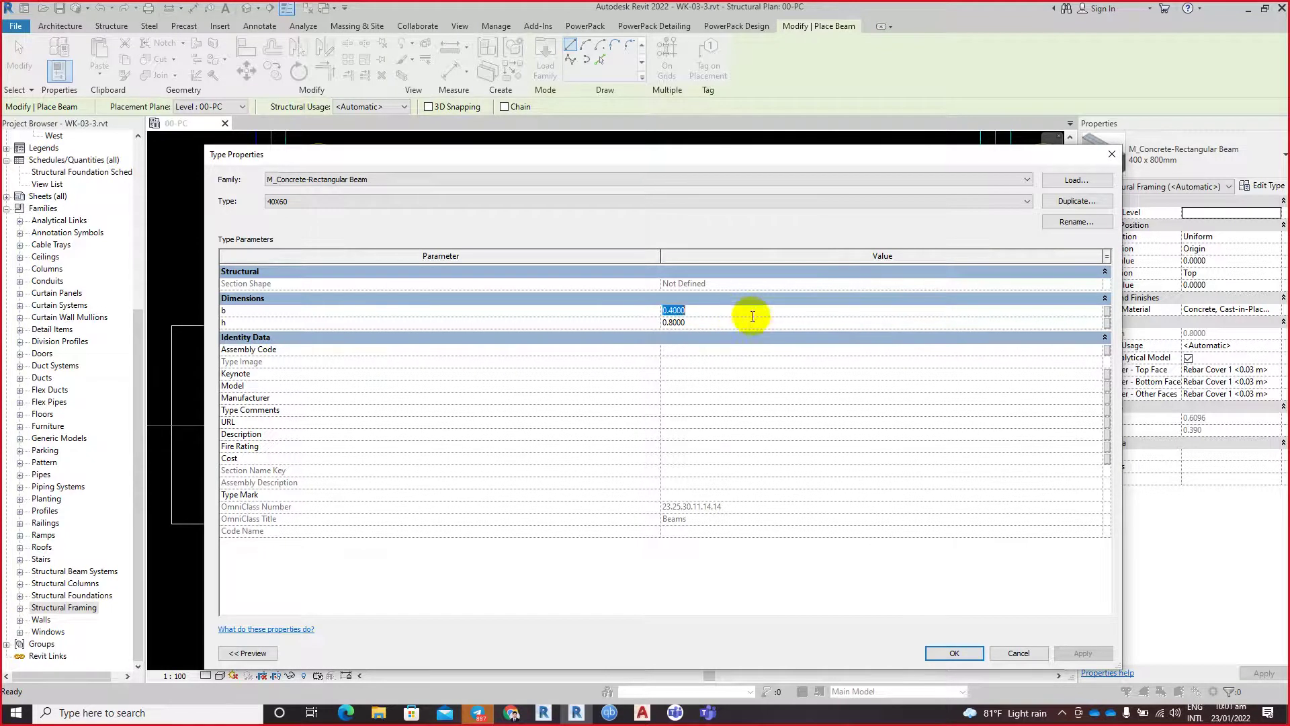
{"action": "left_click", "coordinate": [752, 325]}
{"action": "type", "text": "0."}
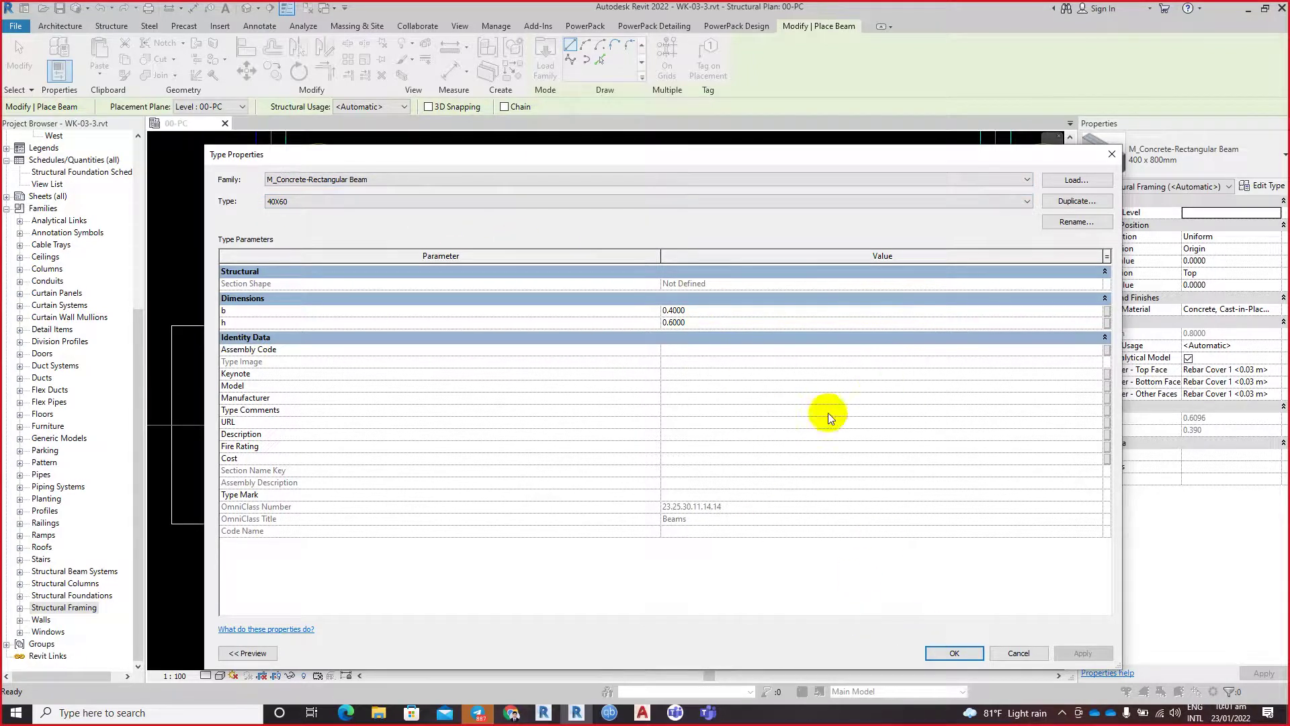
{"action": "left_click", "coordinate": [949, 651]}
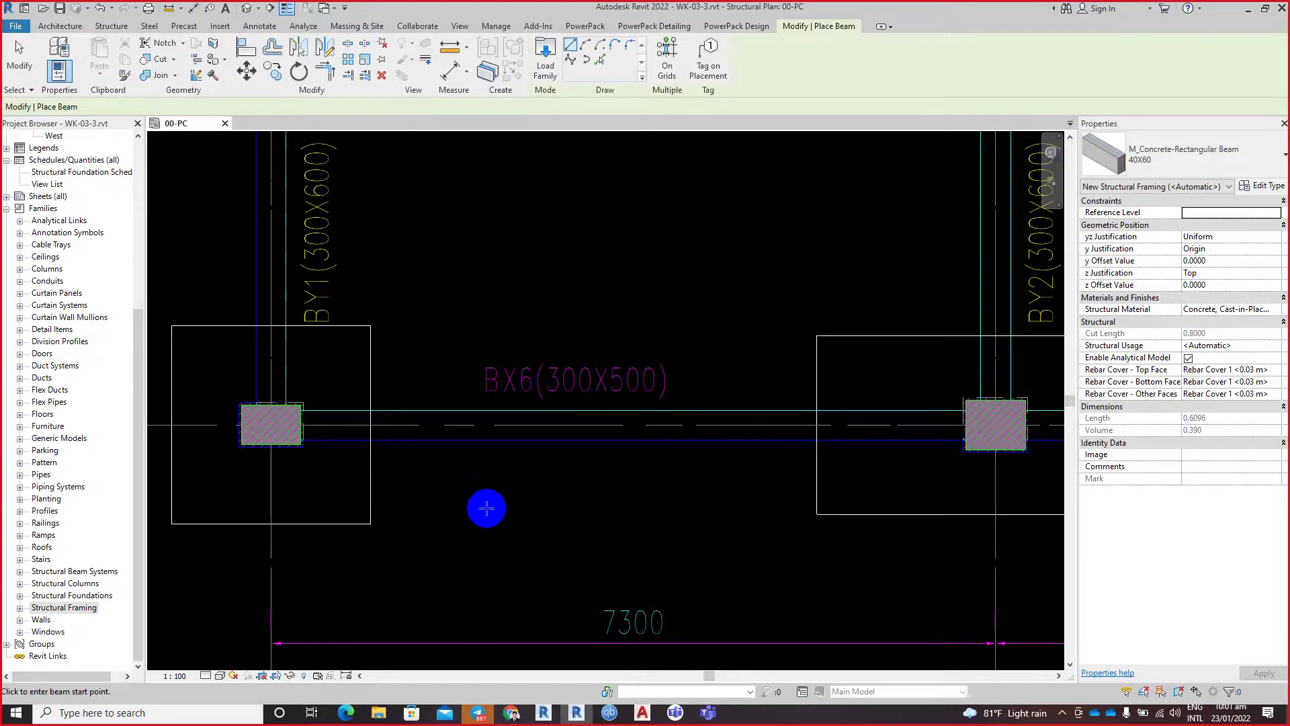
Step: Draw a 40X60 concrete beam along BX6 from the grid-5 column centre to the grid-6 column
{"action": "scroll", "coordinate": [316, 459], "scroll_direction": "up", "scroll_amount": 2}
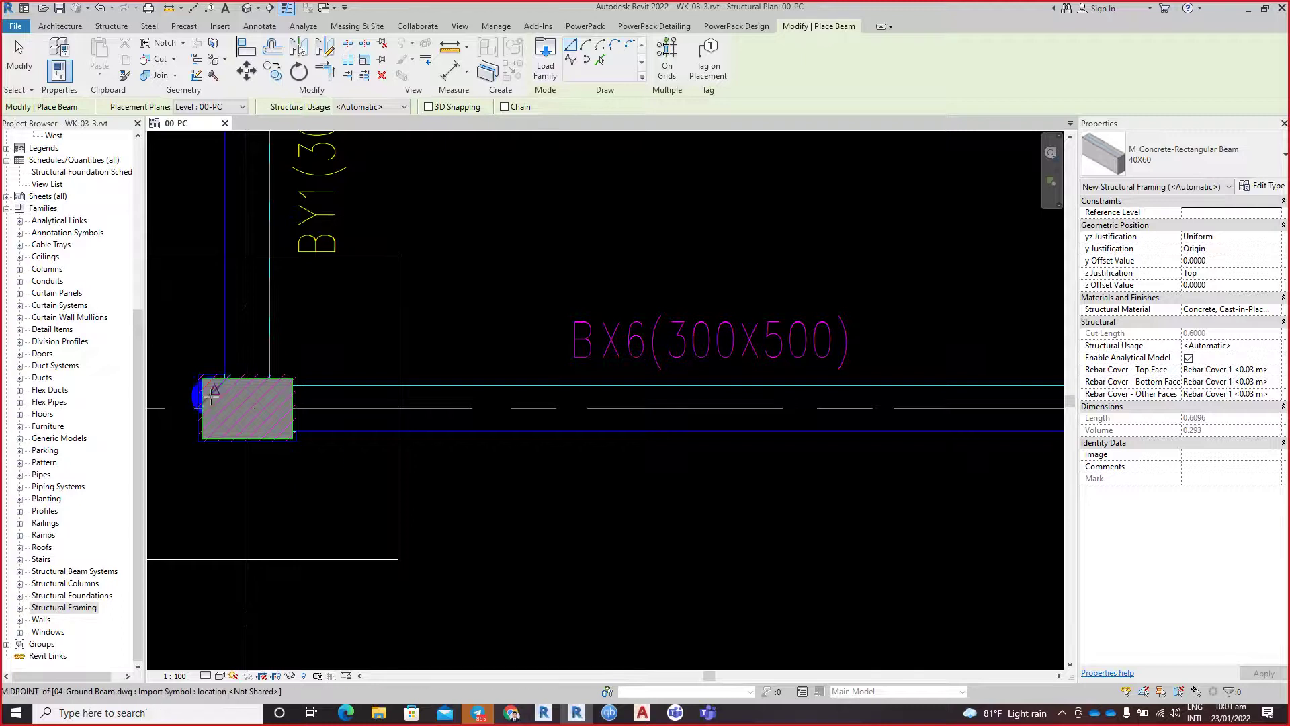
{"action": "left_click", "coordinate": [248, 409]}
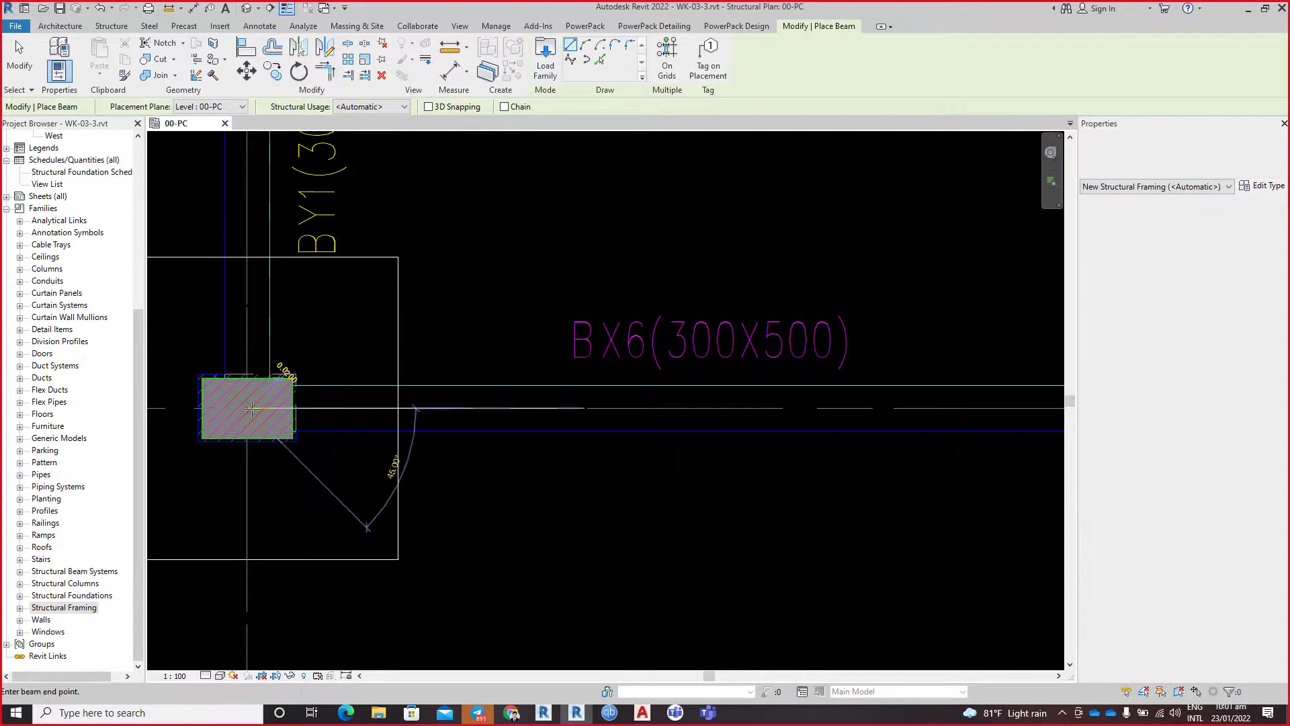
{"action": "left_click", "coordinate": [352, 410]}
{"action": "scroll", "coordinate": [352, 411], "scroll_direction": "down", "scroll_amount": 1}
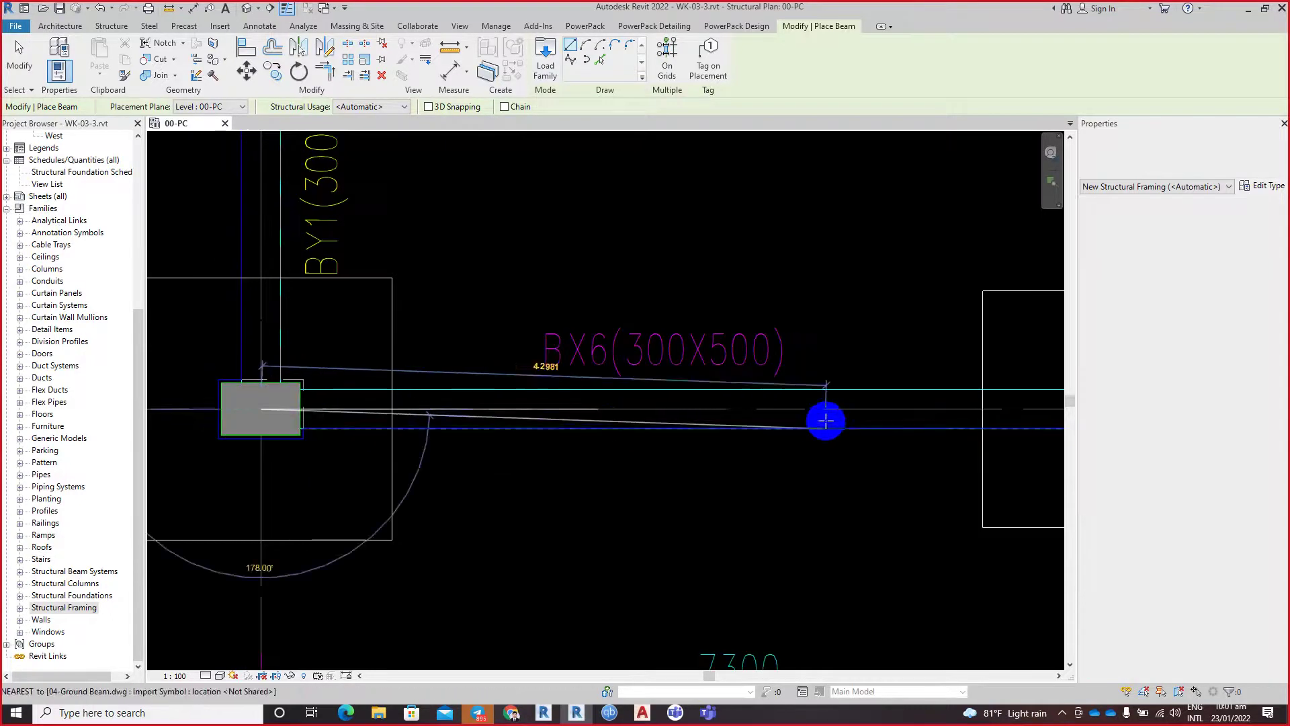
{"action": "middle_click_drag", "start_coordinate": [826, 421], "coordinate": [645, 398]}
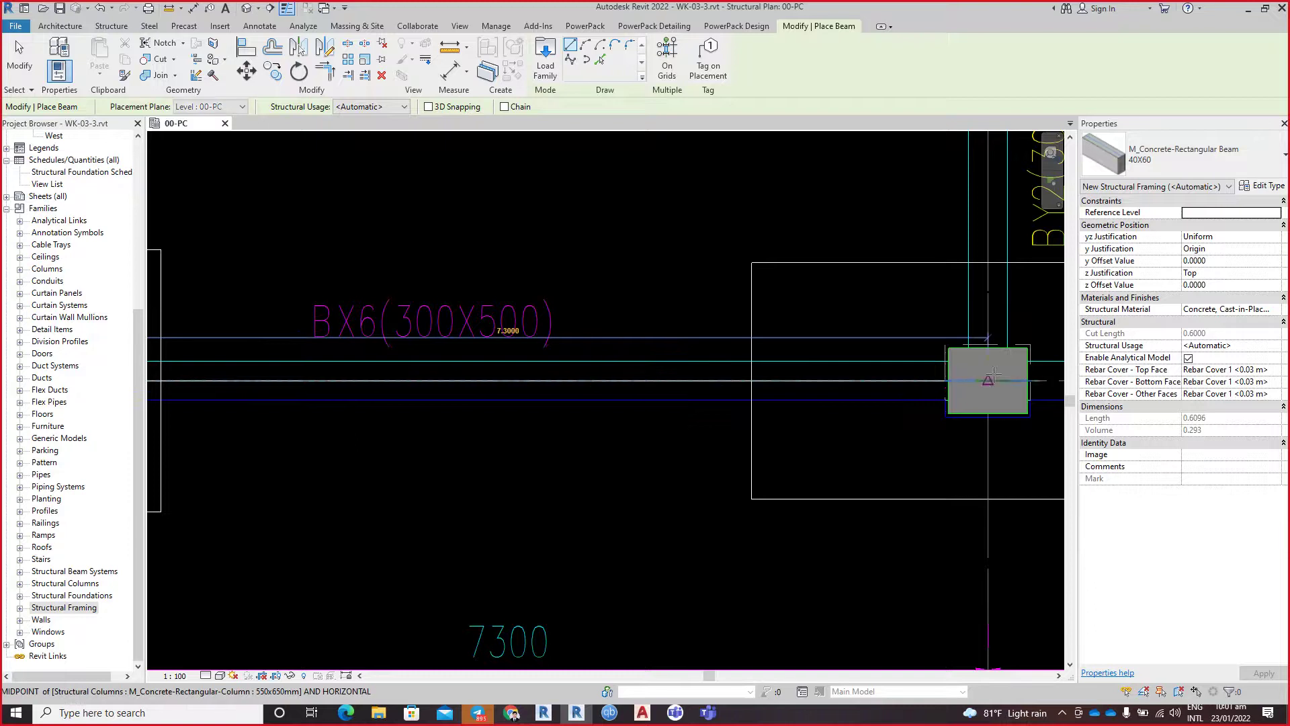
{"action": "left_click", "coordinate": [883, 398]}
{"action": "scroll", "coordinate": [840, 356], "scroll_direction": "down", "scroll_amount": 1}
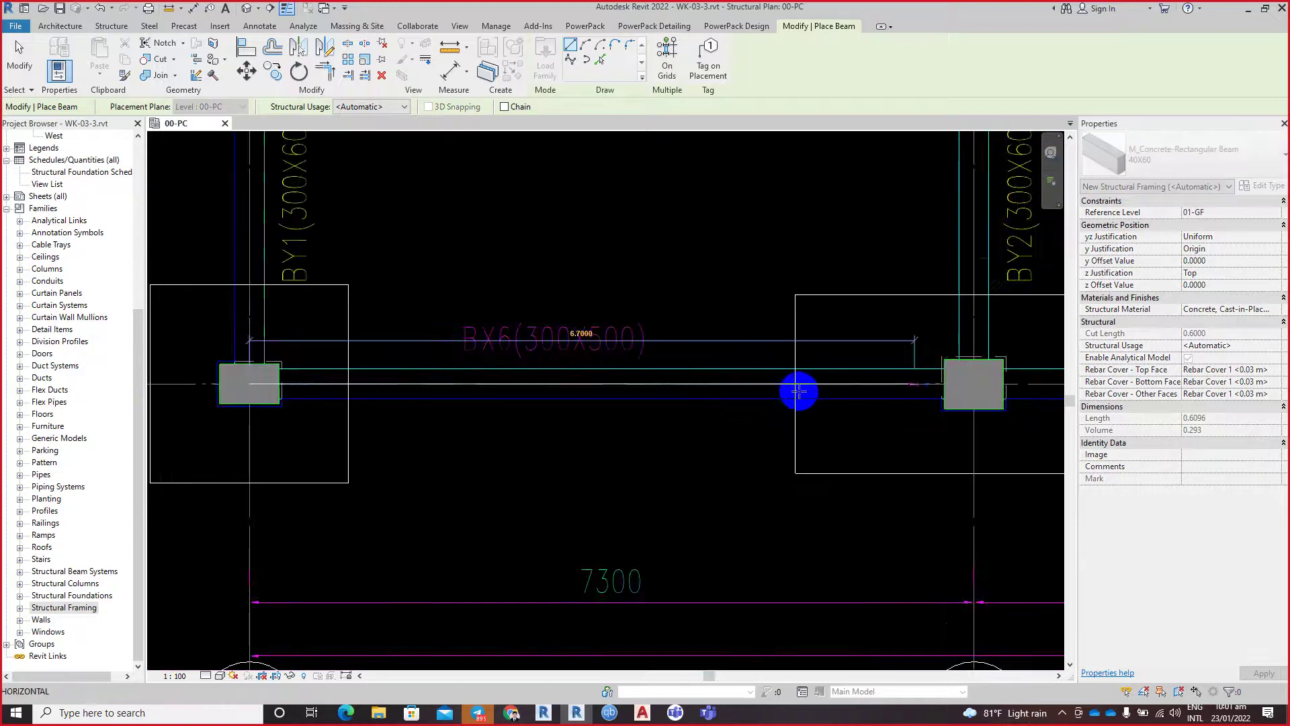
{"action": "scroll", "coordinate": [403, 383], "scroll_direction": "down", "scroll_amount": 2}
{"action": "scroll", "coordinate": [288, 383], "scroll_direction": "up", "scroll_amount": 1}
{"action": "scroll", "coordinate": [300, 383], "scroll_direction": "down", "scroll_amount": 1}
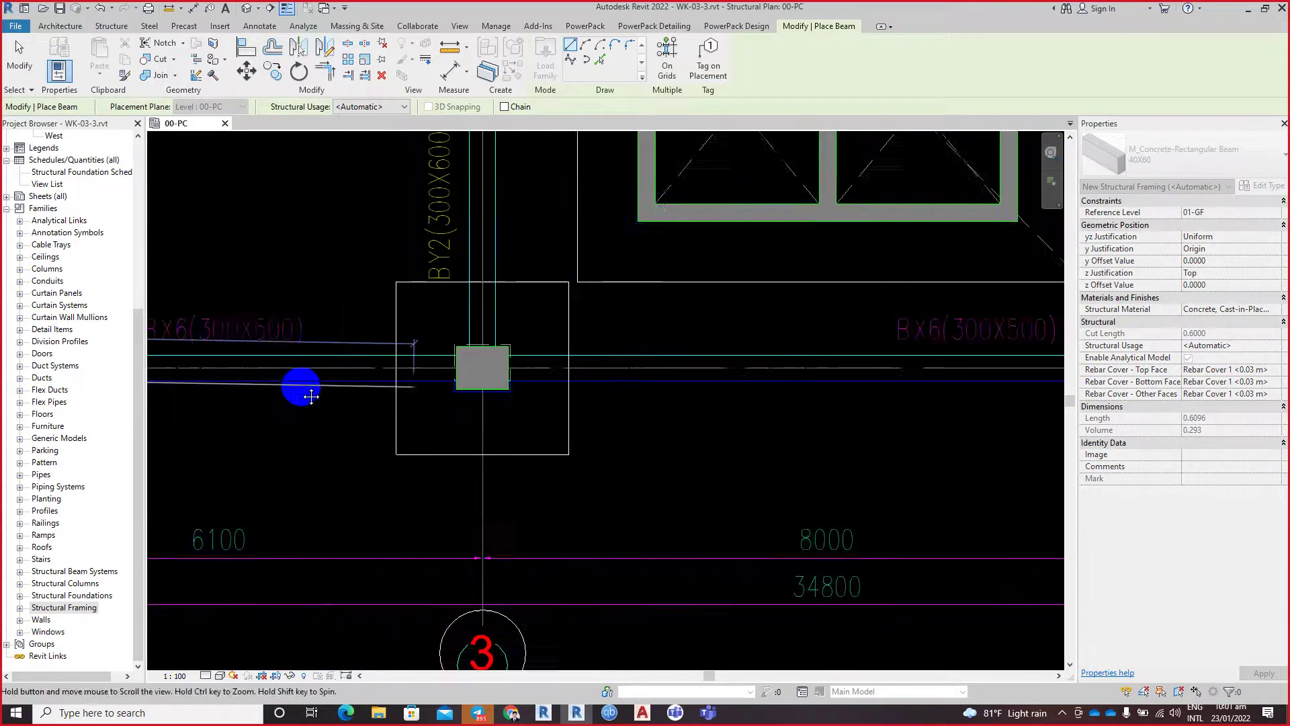
{"action": "scroll", "coordinate": [668, 388], "scroll_direction": "up", "scroll_amount": 1}
{"action": "scroll", "coordinate": [587, 388], "scroll_direction": "down", "scroll_amount": 2}
{"action": "scroll", "coordinate": [689, 387], "scroll_direction": "up", "scroll_amount": 2}
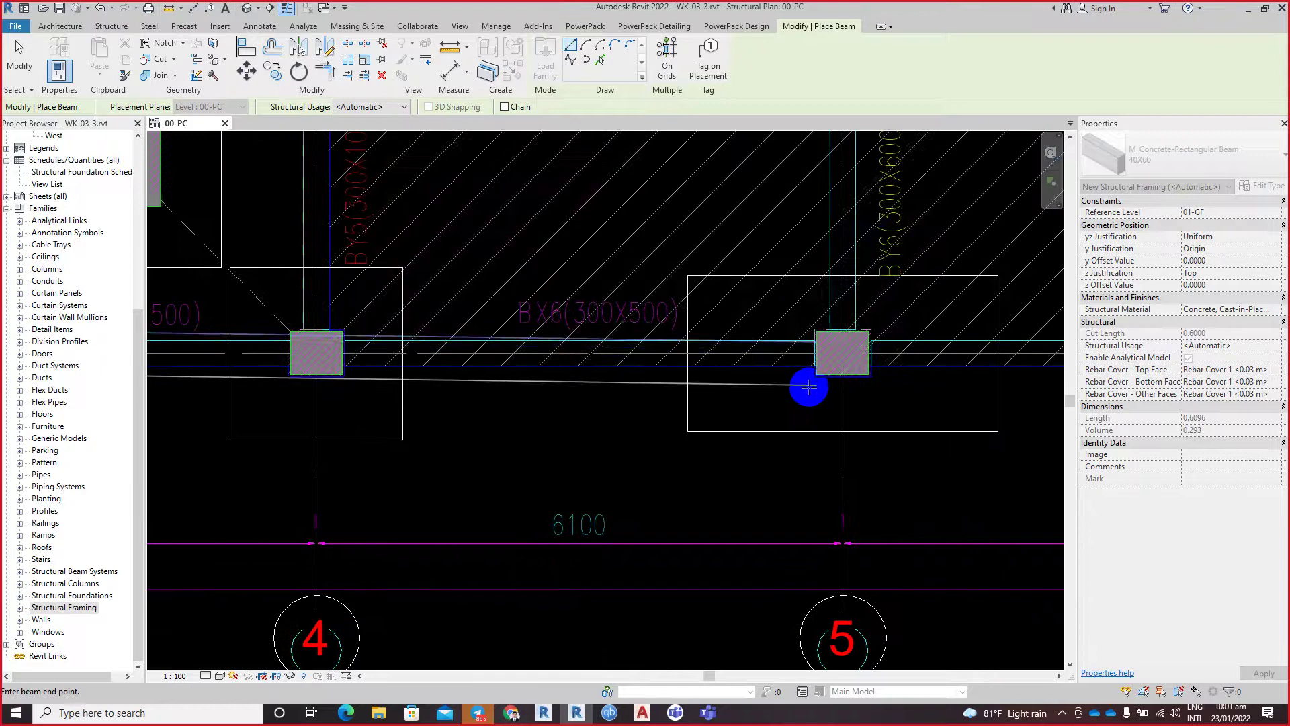
{"action": "scroll", "coordinate": [806, 383], "scroll_direction": "up", "scroll_amount": 2}
{"action": "scroll", "coordinate": [441, 383], "scroll_direction": "down", "scroll_amount": 2}
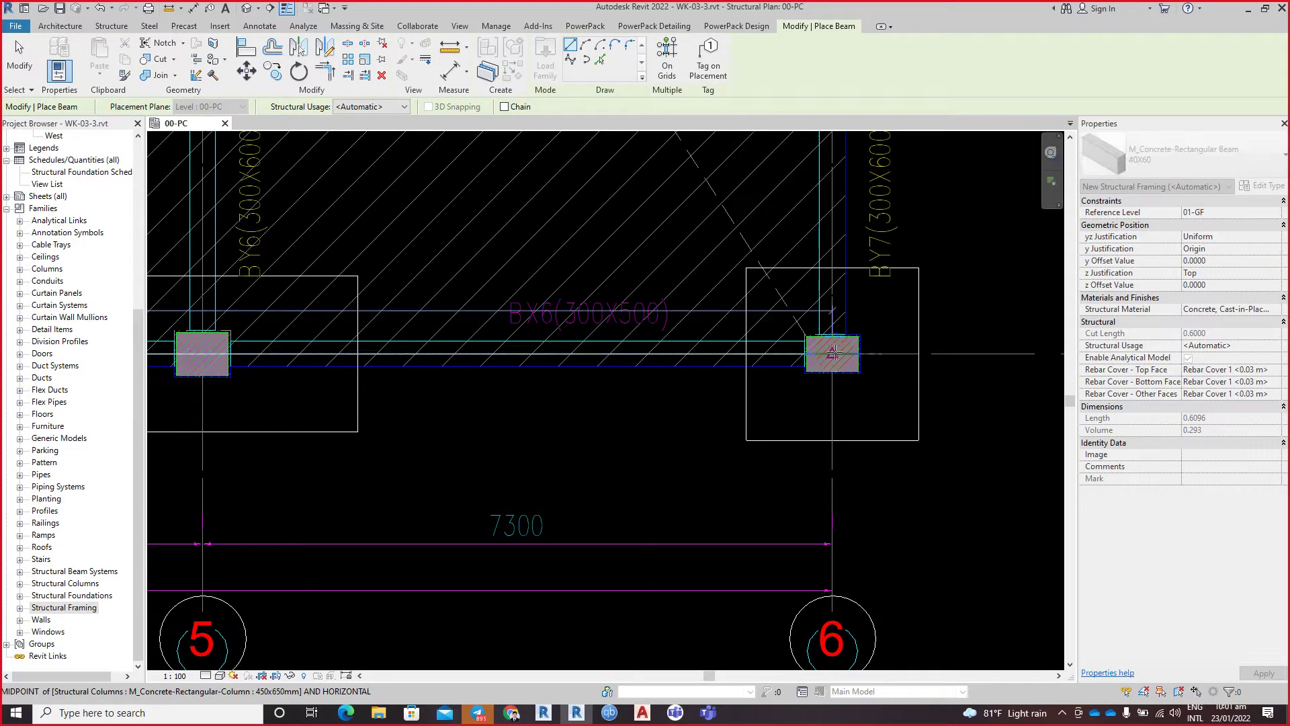
{"action": "left_click", "coordinate": [791, 404]}
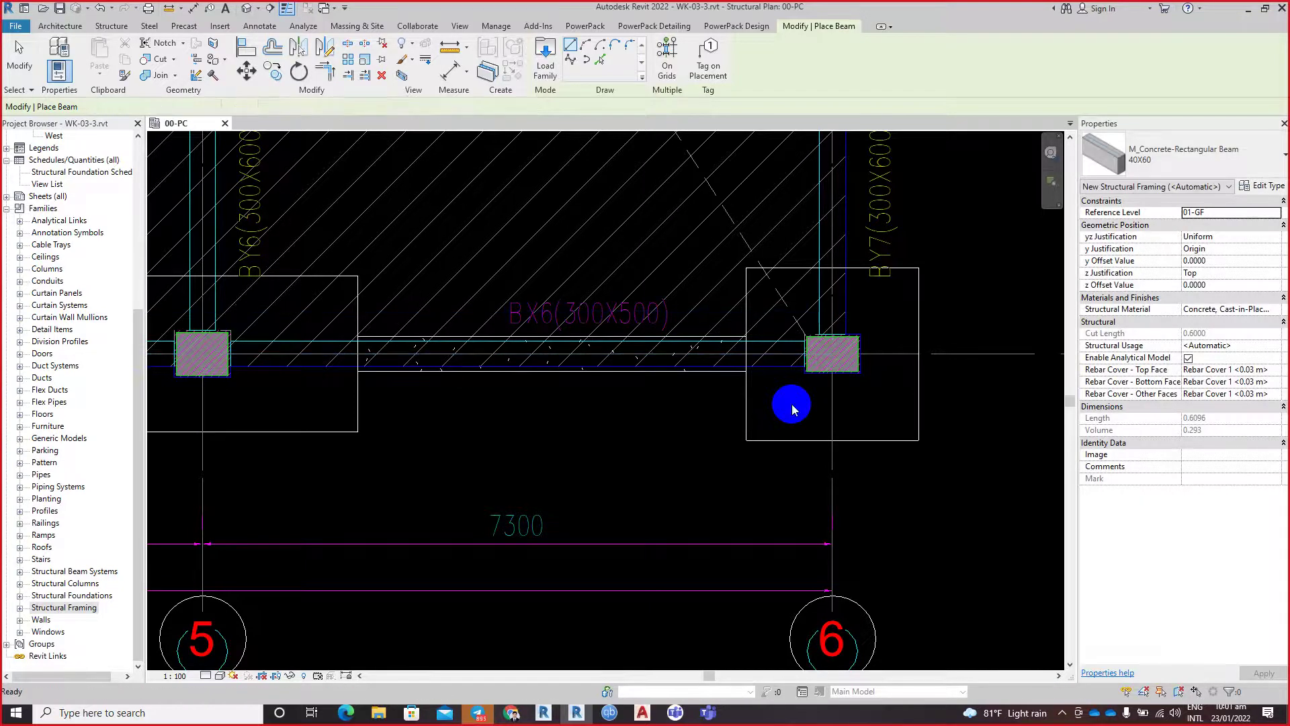
{"action": "key", "text": "Escape"}
{"action": "key", "text": "Escape"}
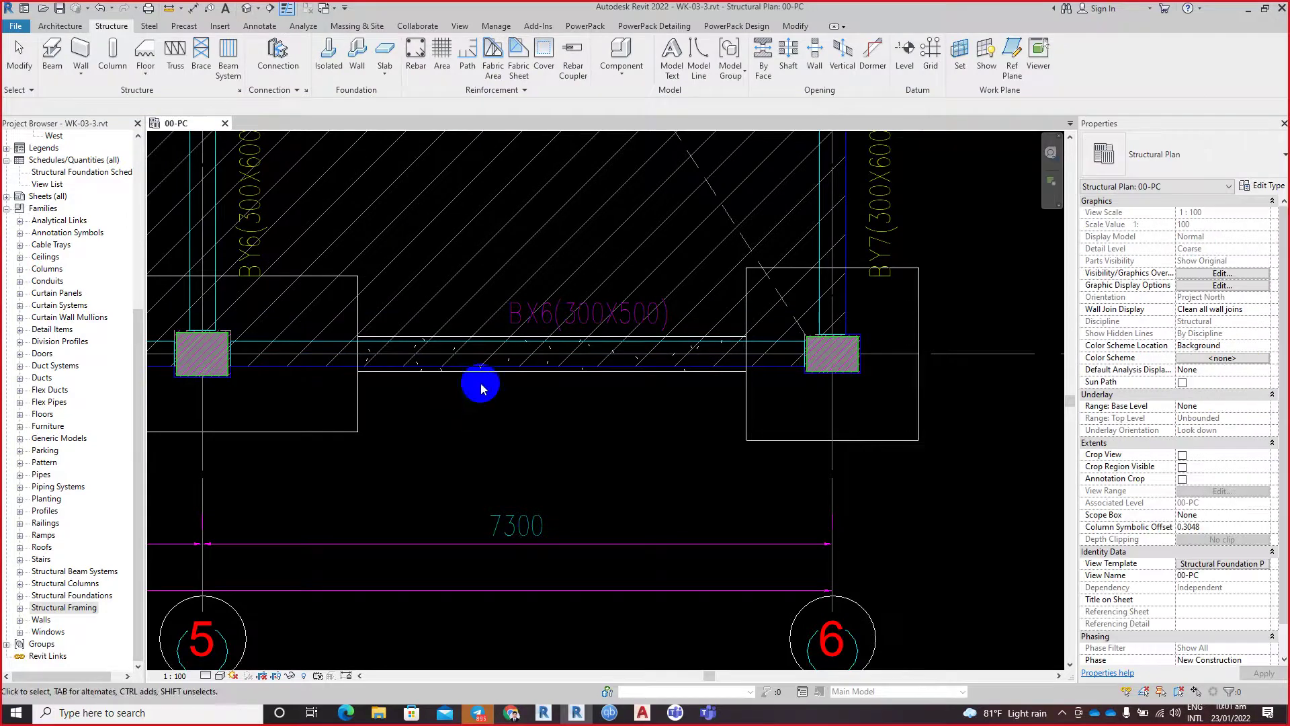
Step: Adjust the plan view and switch to the View tab
{"action": "scroll", "coordinate": [479, 364], "scroll_direction": "down", "scroll_amount": 2}
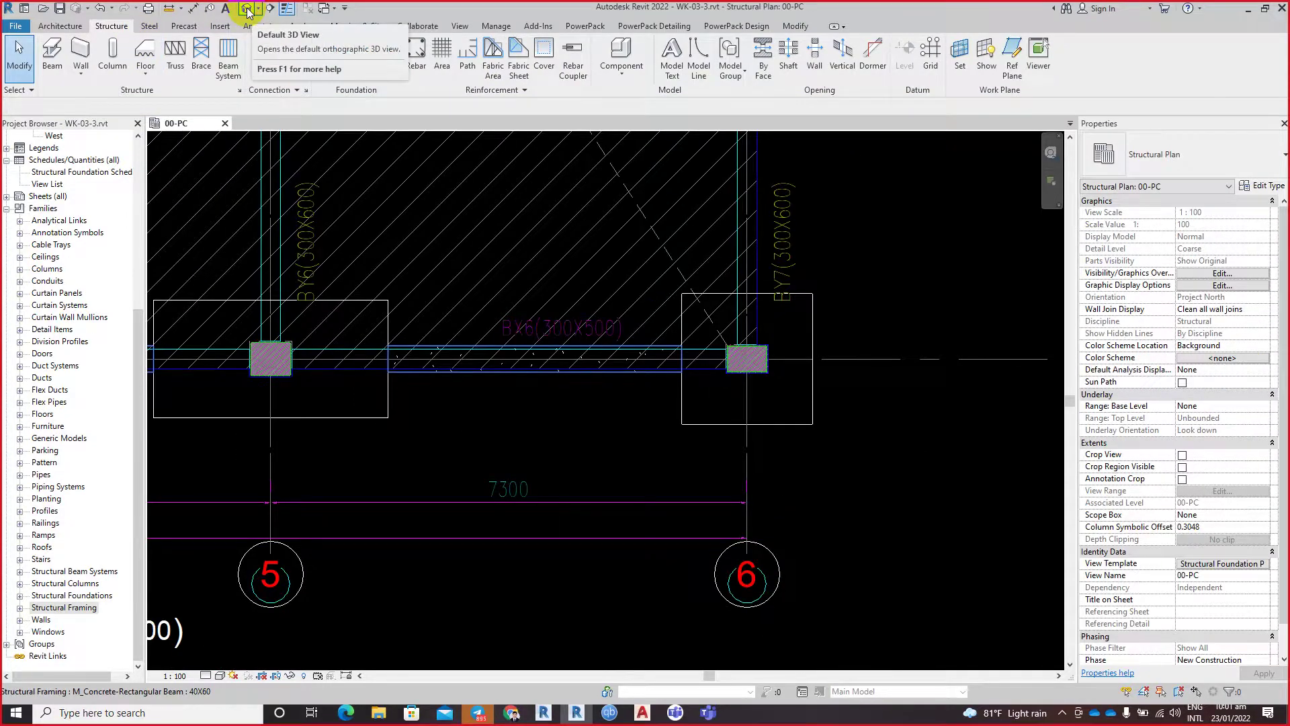
{"action": "middle_click_drag", "start_coordinate": [429, 270], "coordinate": [437, 272]}
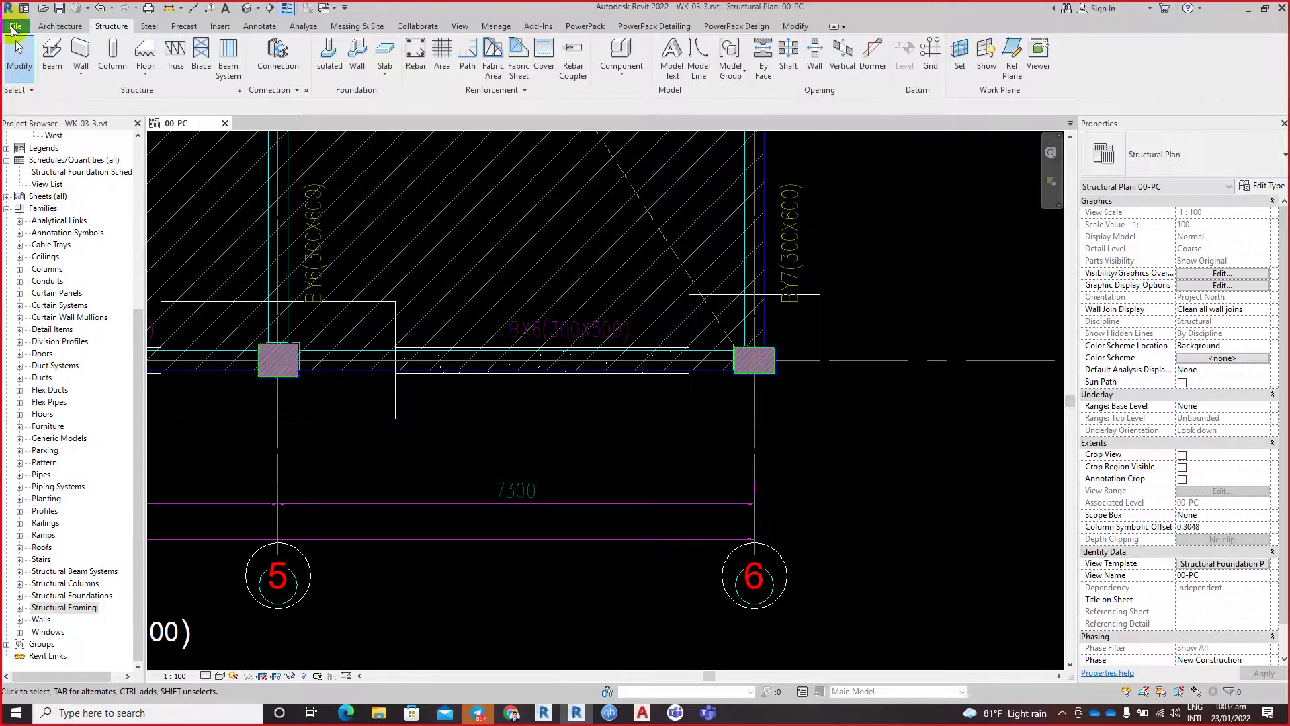
{"action": "left_click", "coordinate": [265, 254]}
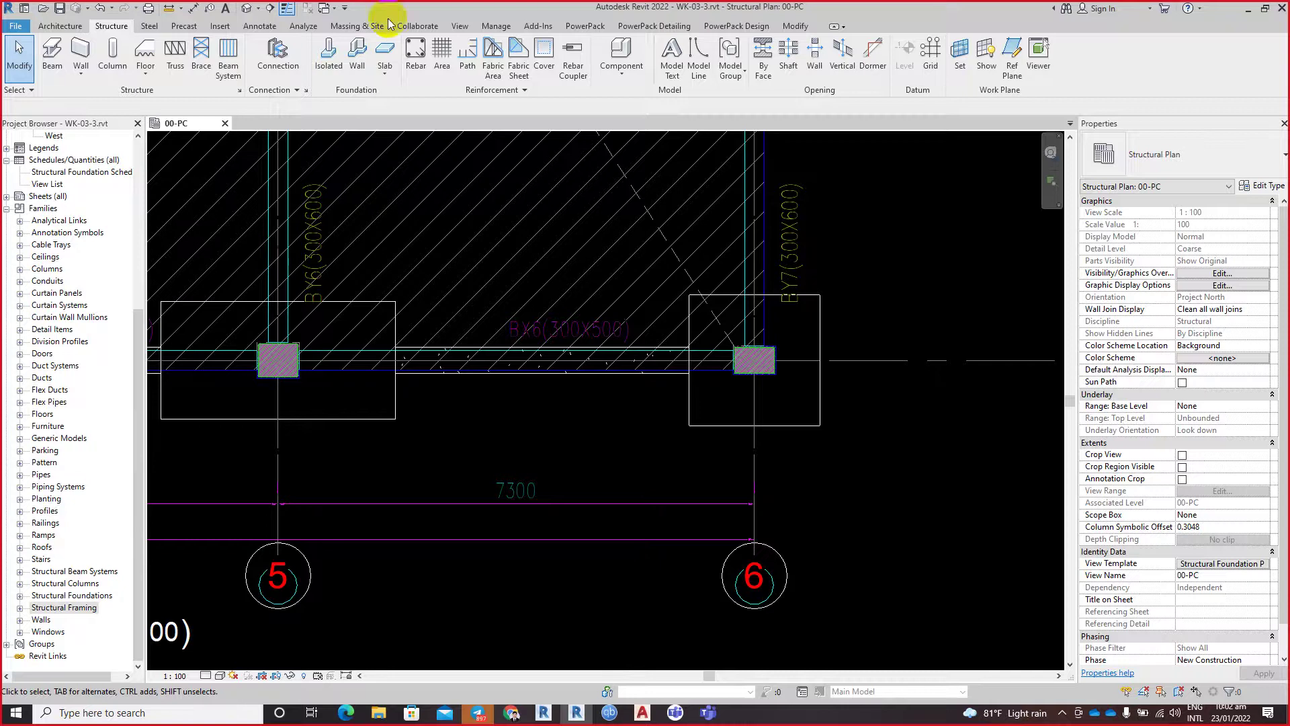
{"action": "key", "text": "alt+f"}
{"action": "key", "text": "Escape"}
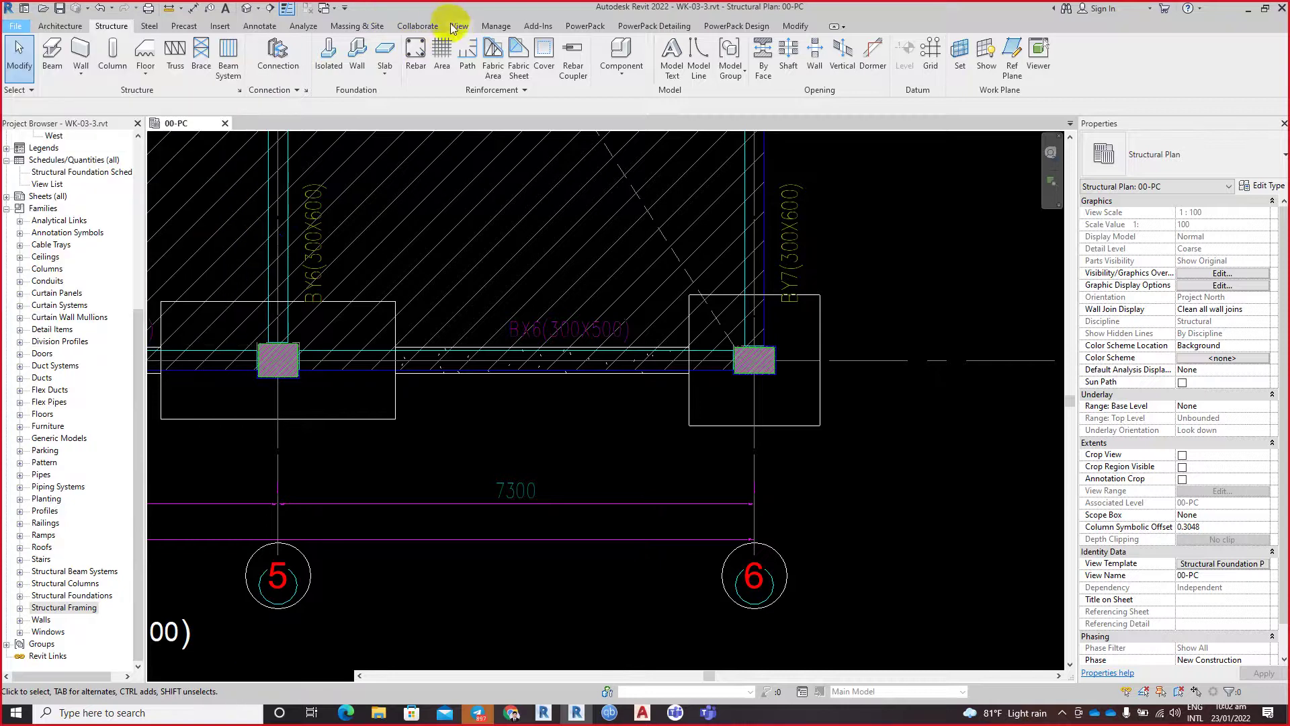
{"action": "left_click", "coordinate": [460, 25]}
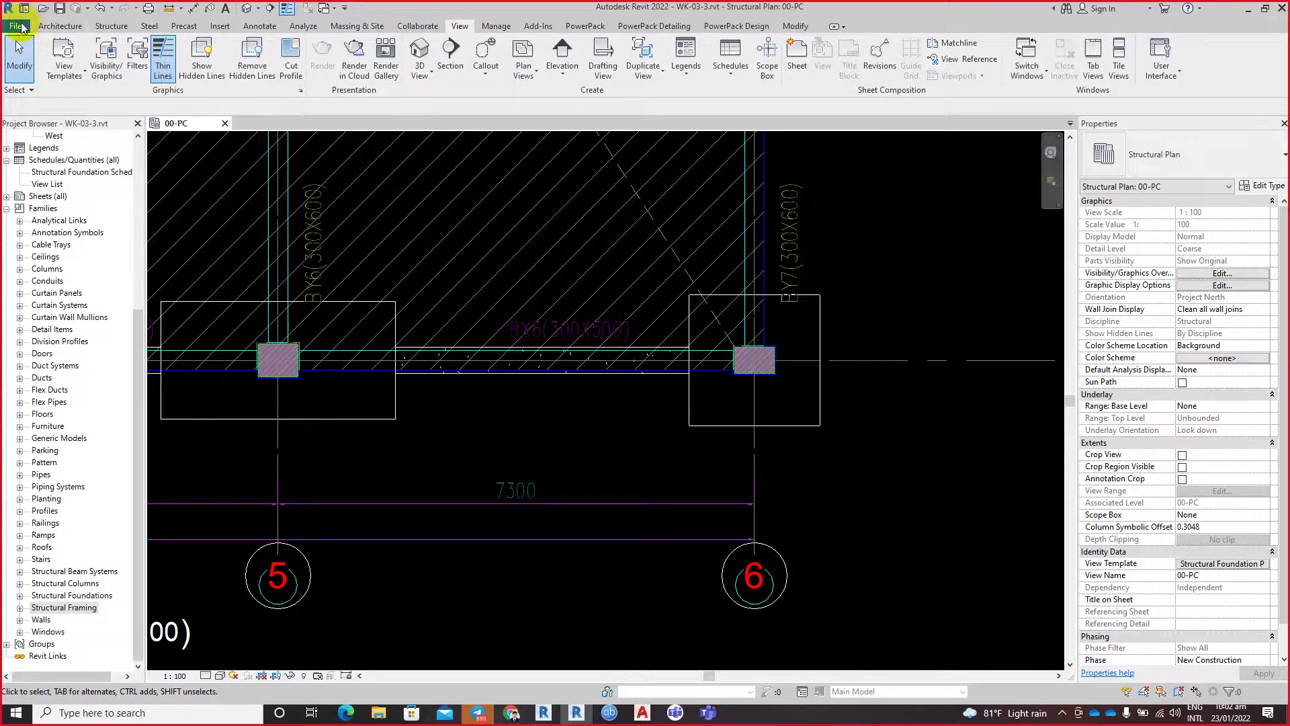
{"action": "left_click_drag", "start_coordinate": [331, 288], "coordinate": [332, 308]}
Step: Go to Options > User Interface and launch the Keyboard Shortcuts customizer
{"action": "key", "text": "alt+f"}
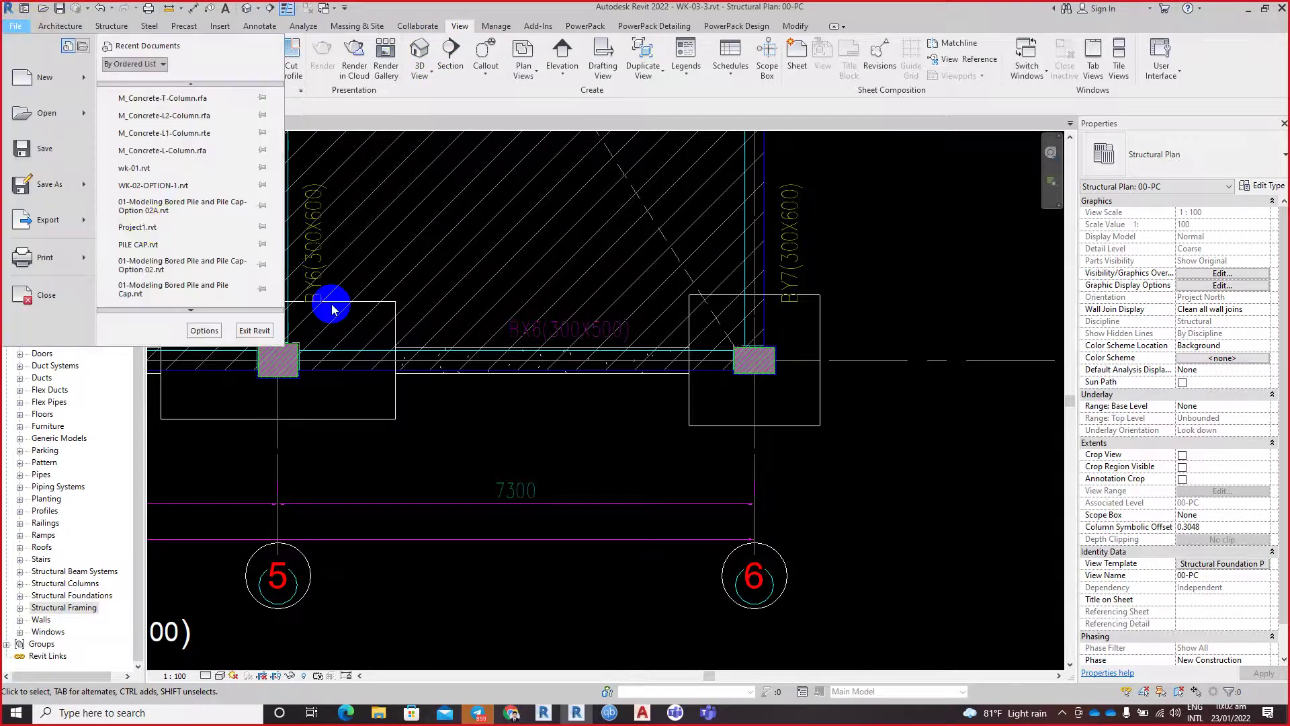
{"action": "key", "text": "Escape"}
{"action": "left_click", "coordinate": [262, 329]}
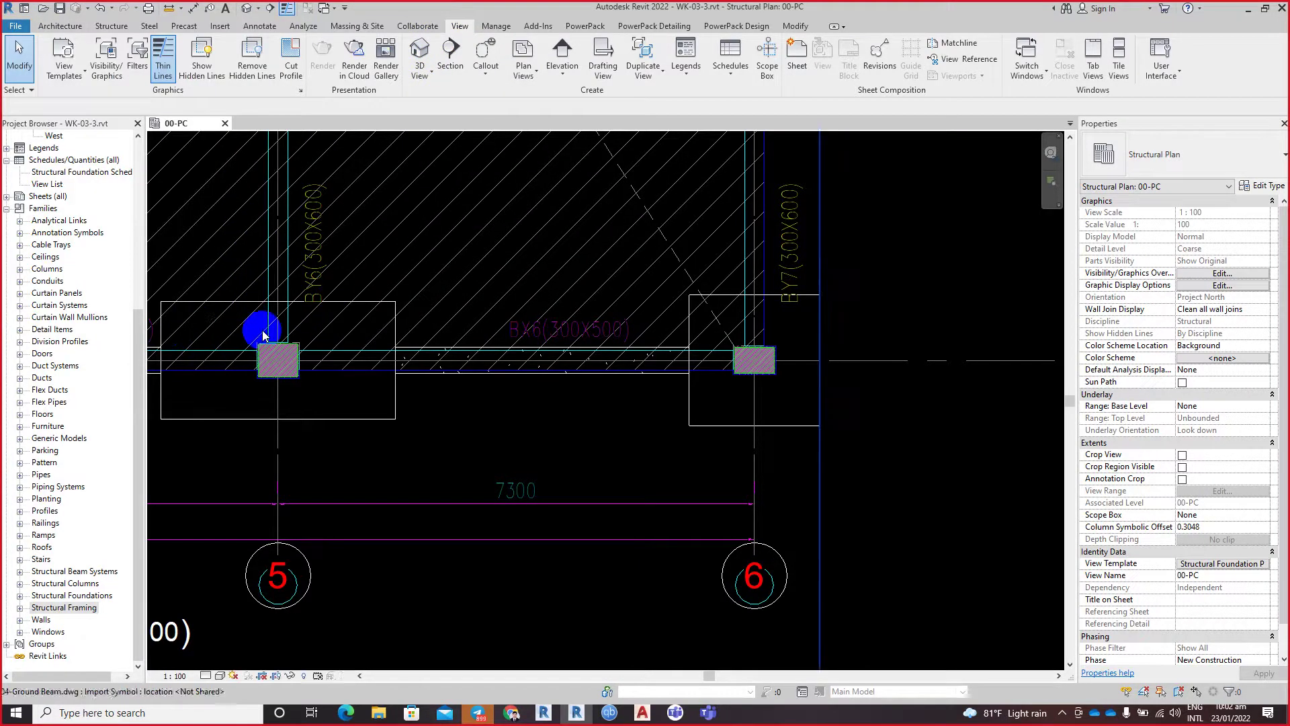
{"action": "key", "text": "o"}
{"action": "key", "text": "p"}
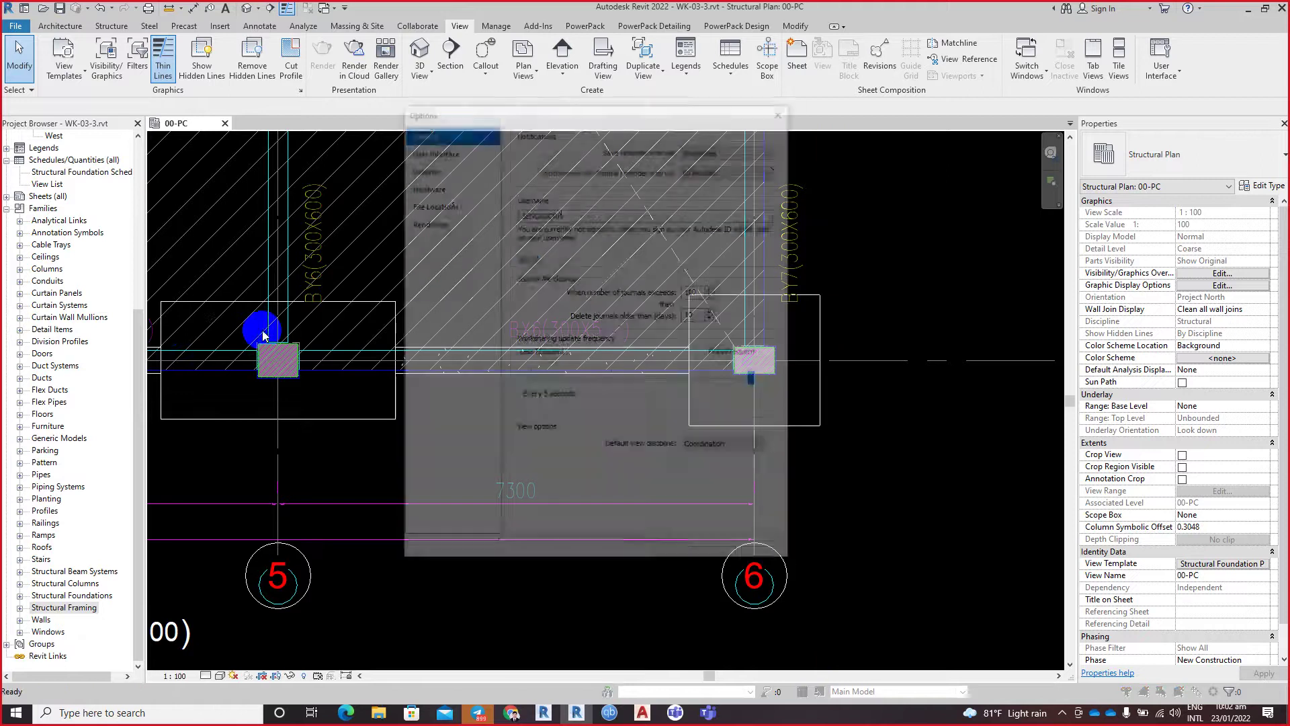
{"action": "left_click", "coordinate": [420, 152]}
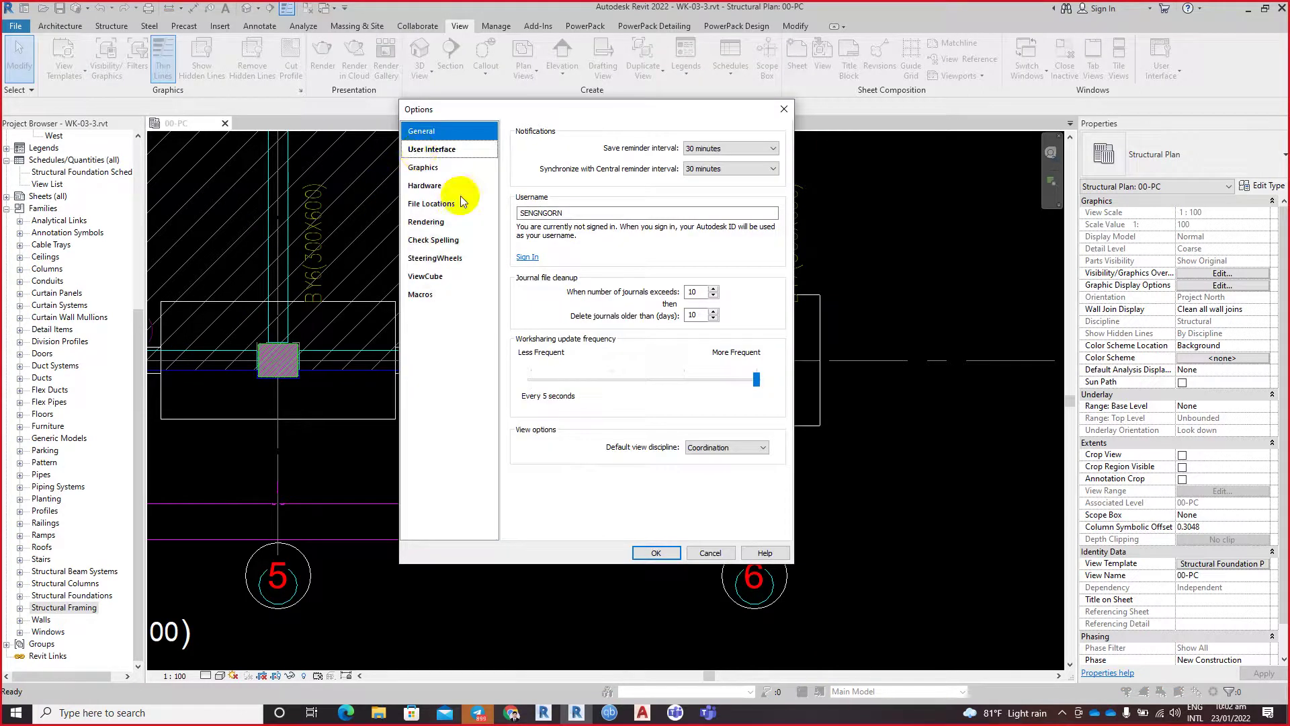
{"action": "left_click", "coordinate": [691, 280]}
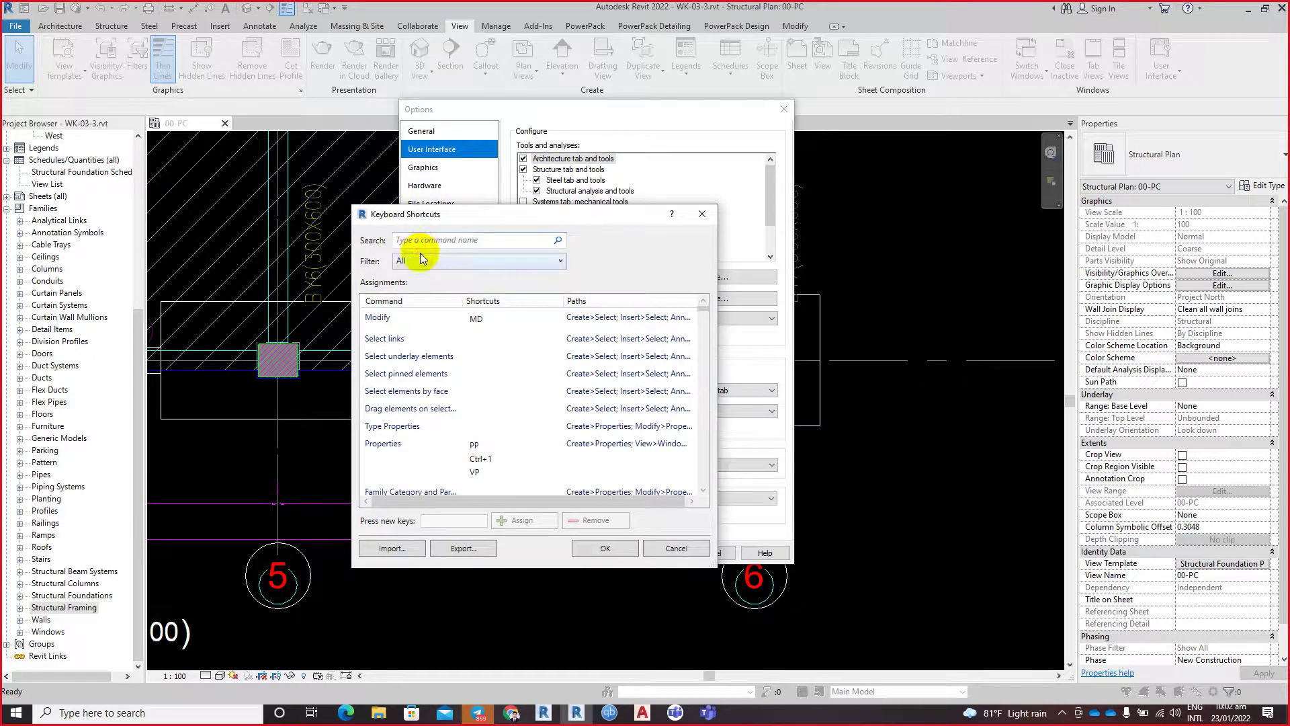
Step: Filter the shortcuts list to View Tab commands and select Default 3D View
{"action": "left_click", "coordinate": [421, 260]}
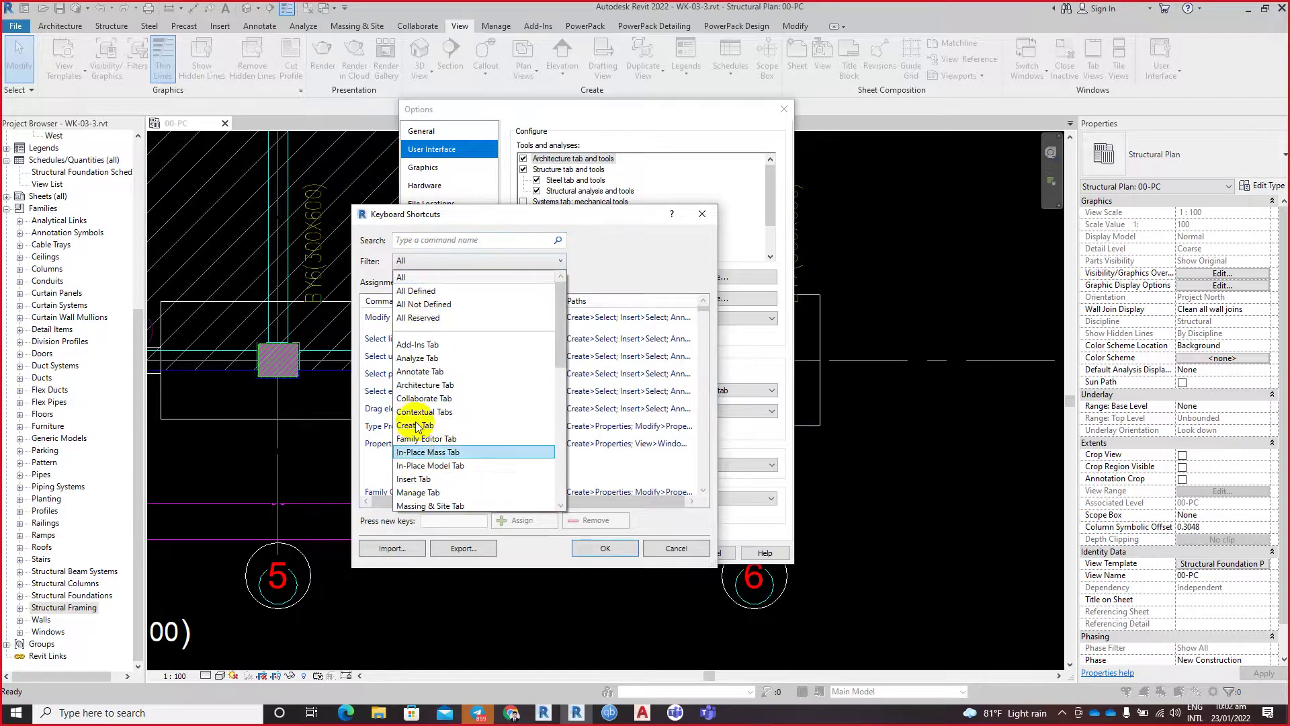
{"action": "left_click", "coordinate": [424, 240]}
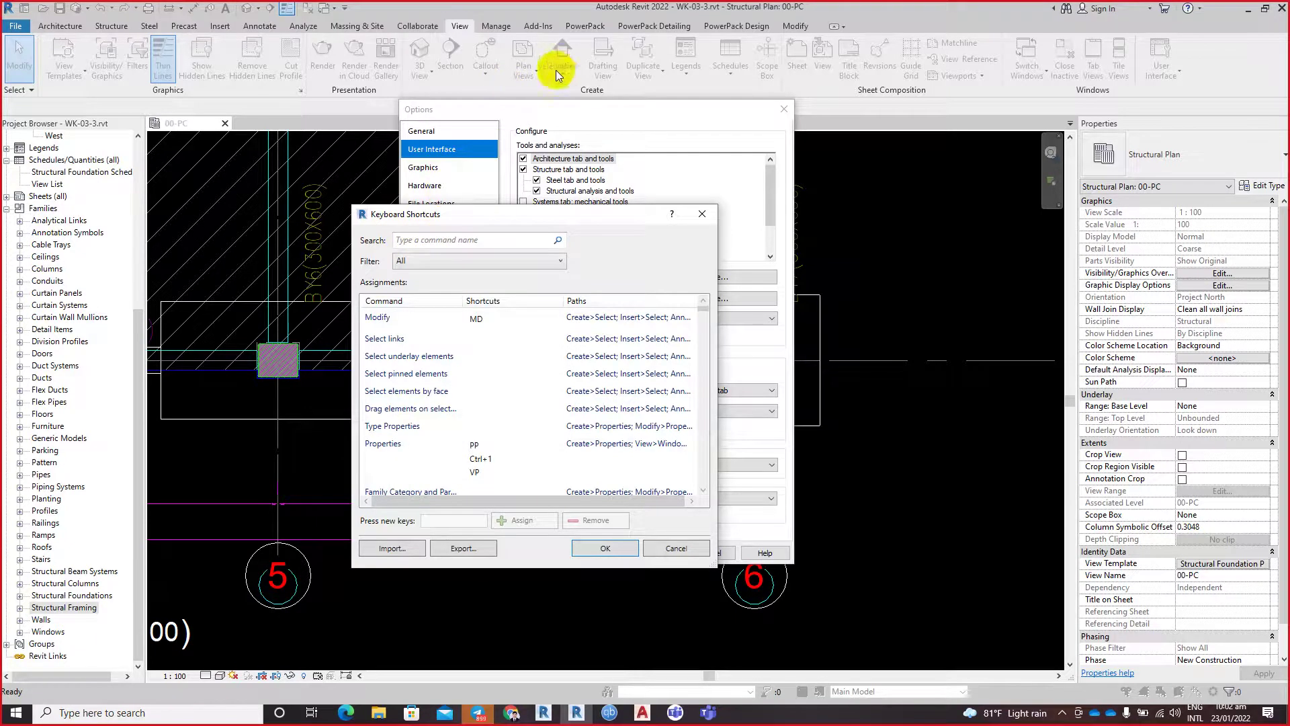
{"action": "left_click", "coordinate": [428, 259]}
{"action": "scroll", "coordinate": [444, 410], "scroll_direction": "down", "scroll_amount": 1}
{"action": "scroll", "coordinate": [443, 410], "scroll_direction": "down", "scroll_amount": 3}
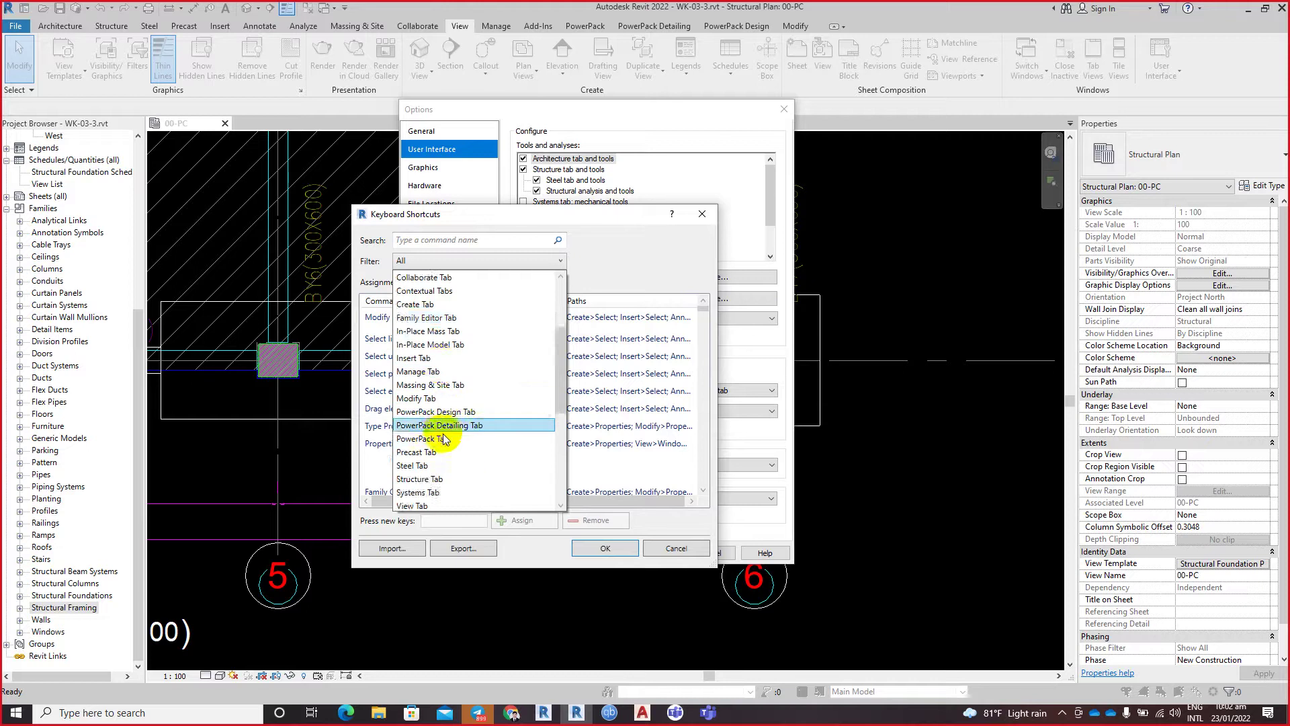
{"action": "left_click", "coordinate": [418, 398]}
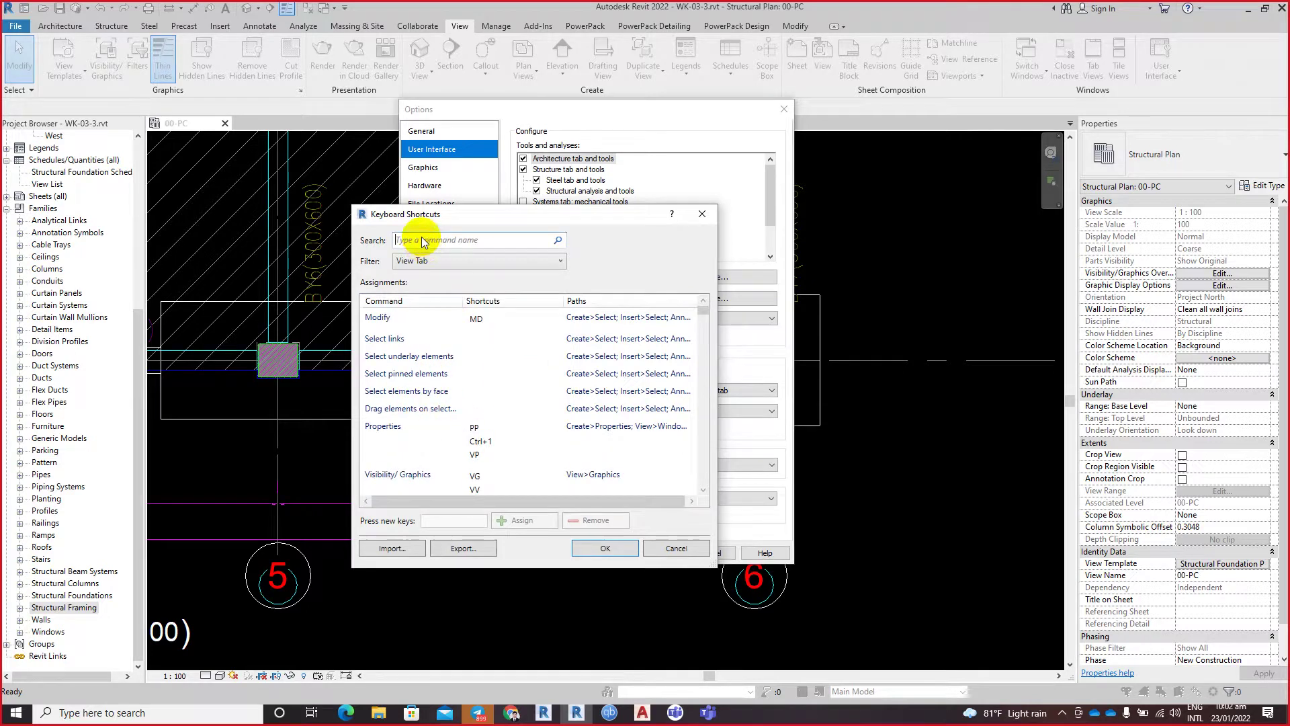
{"action": "type", "text": "3D"}
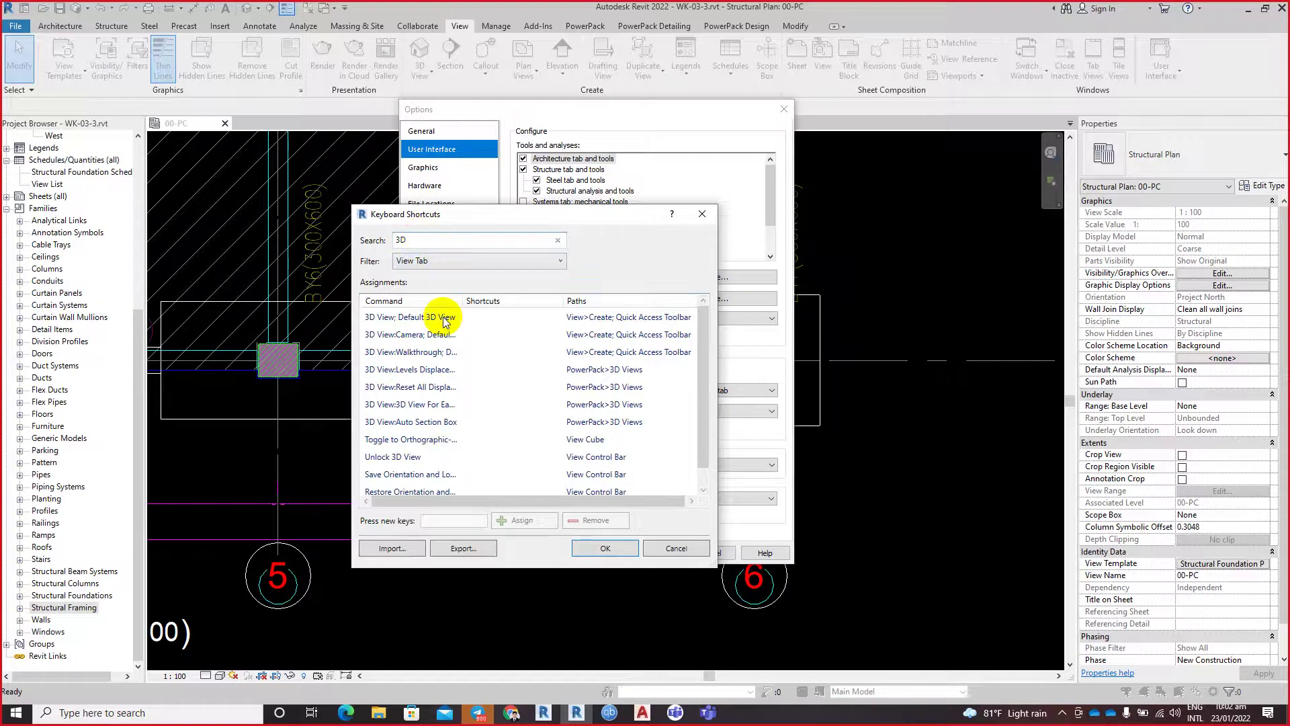
{"action": "scroll", "coordinate": [440, 323], "scroll_direction": "down", "scroll_amount": 1}
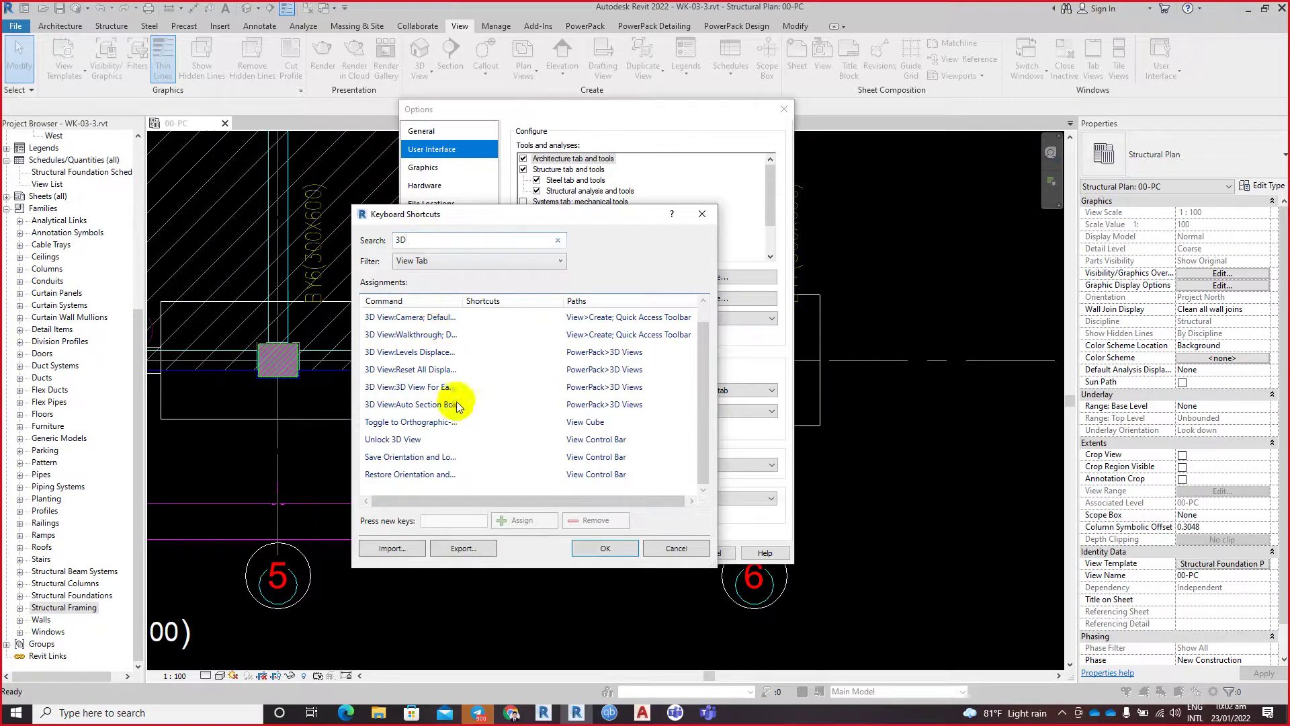
{"action": "scroll", "coordinate": [408, 453], "scroll_direction": "up", "scroll_amount": 1}
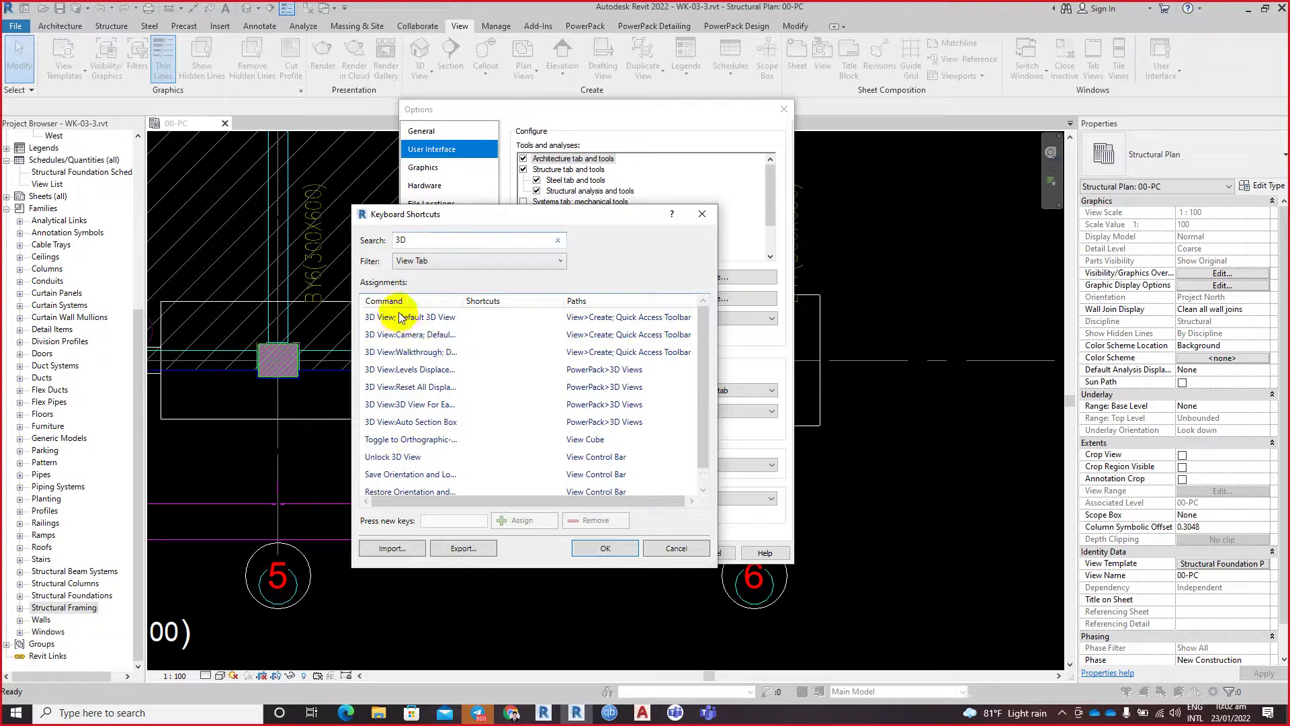
{"action": "left_click", "coordinate": [411, 318]}
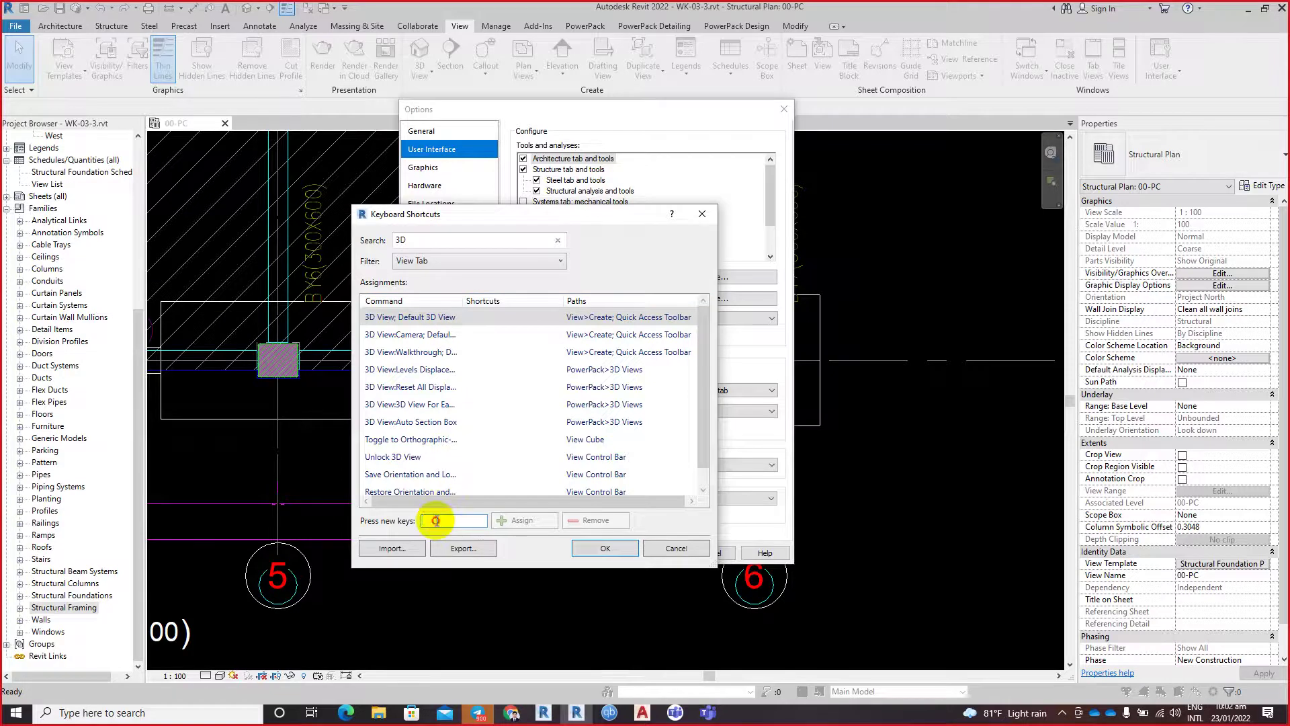
Step: Give Default 3D View the shortcut 3, remove 3D, and close Options
{"action": "type", "text": "3D"}
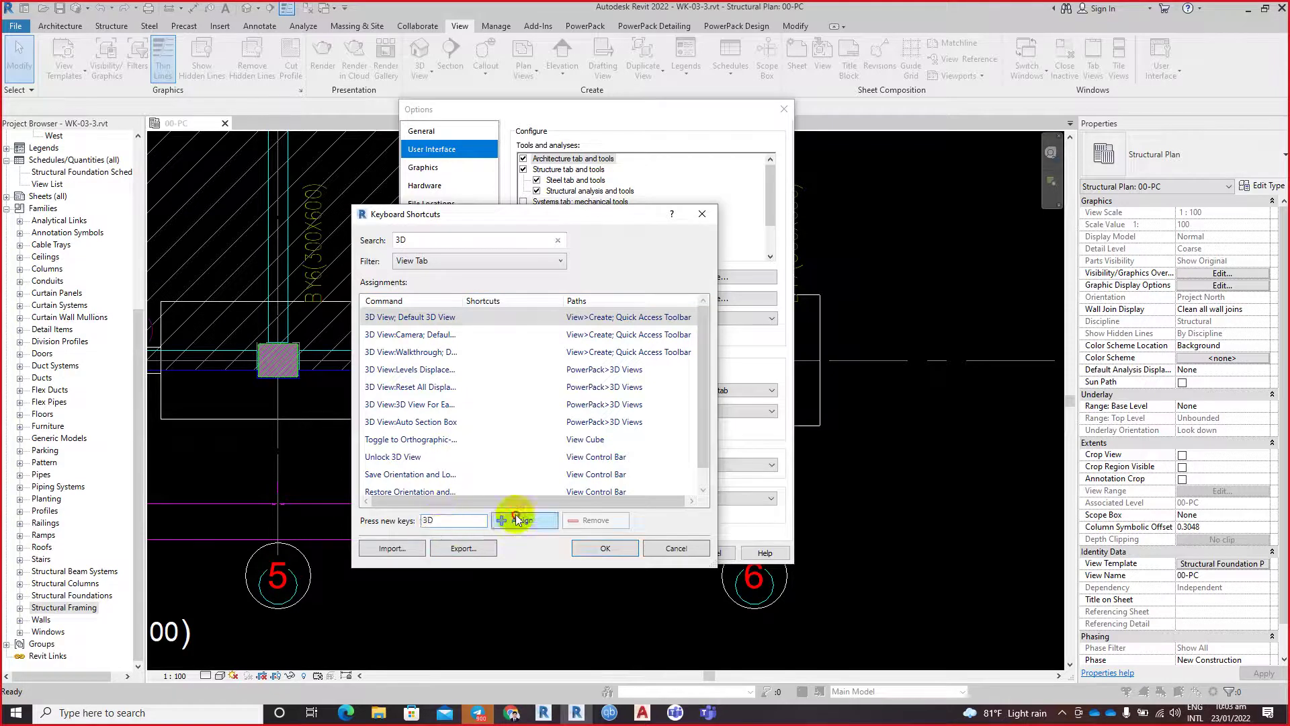
{"action": "left_click", "coordinate": [516, 520]}
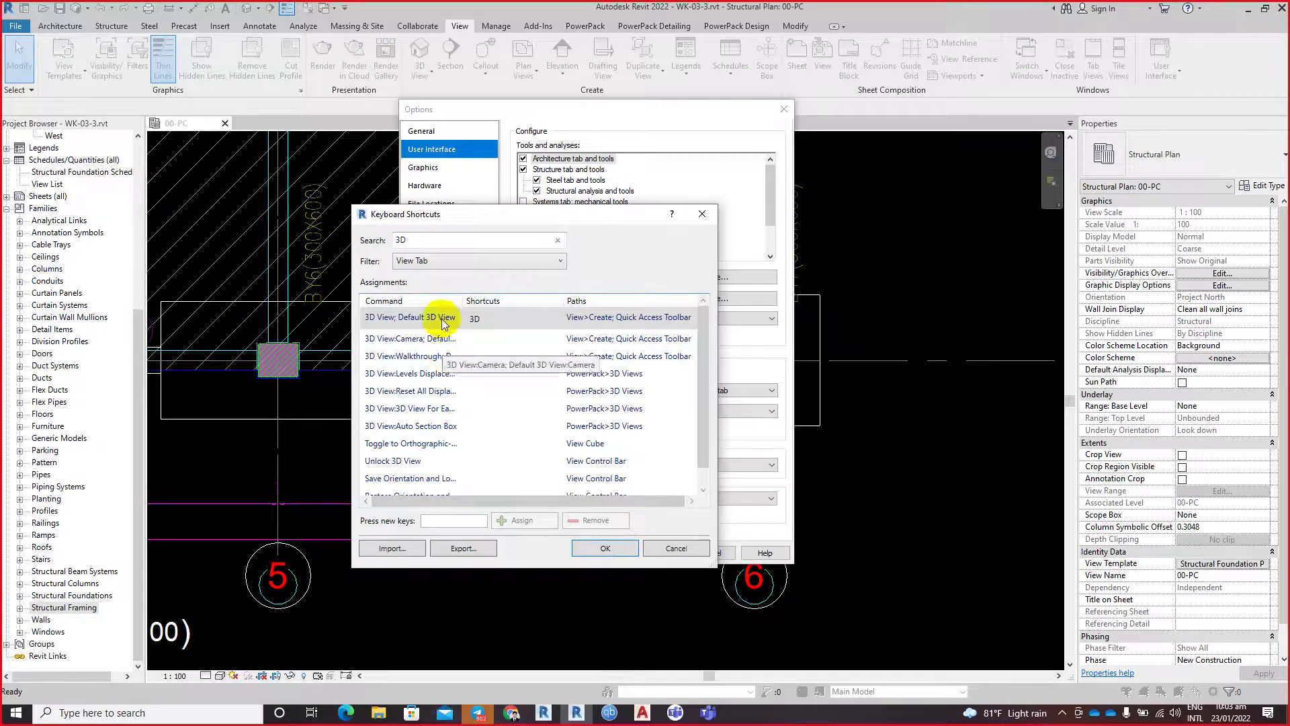
{"action": "left_click", "coordinate": [491, 317]}
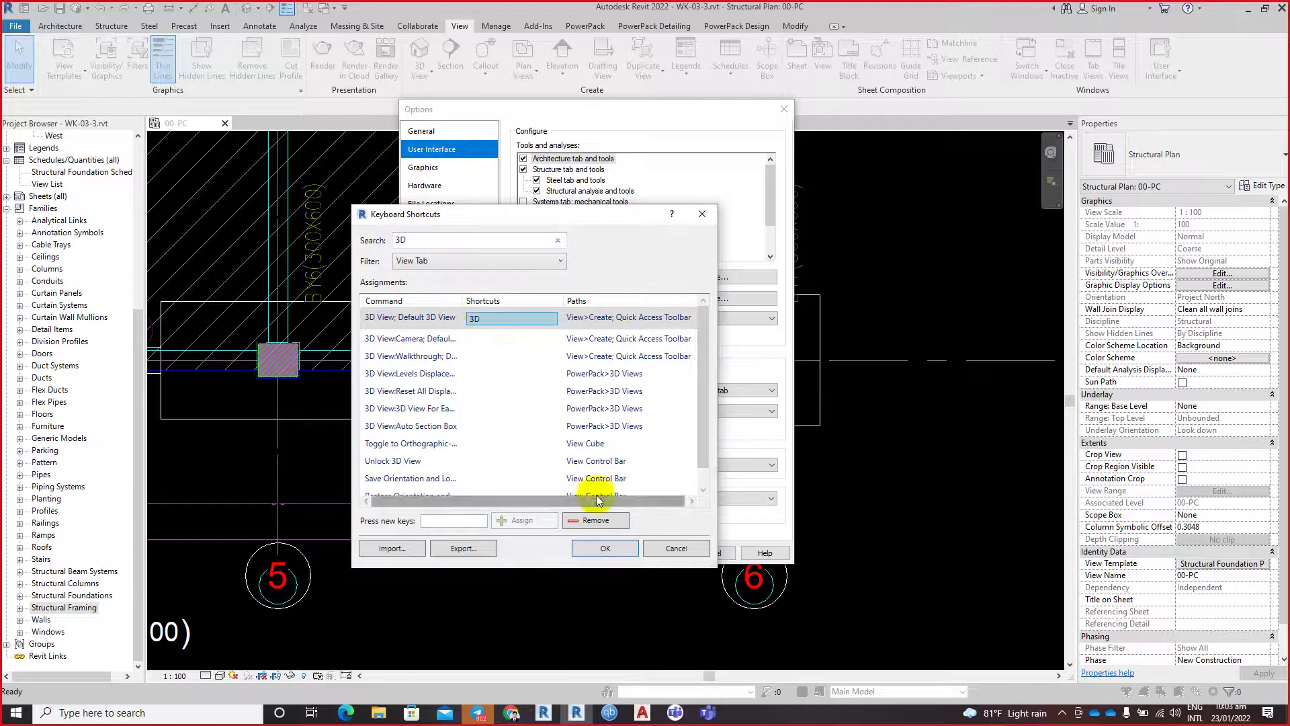
{"action": "left_click", "coordinate": [591, 521]}
{"action": "type", "text": "3"}
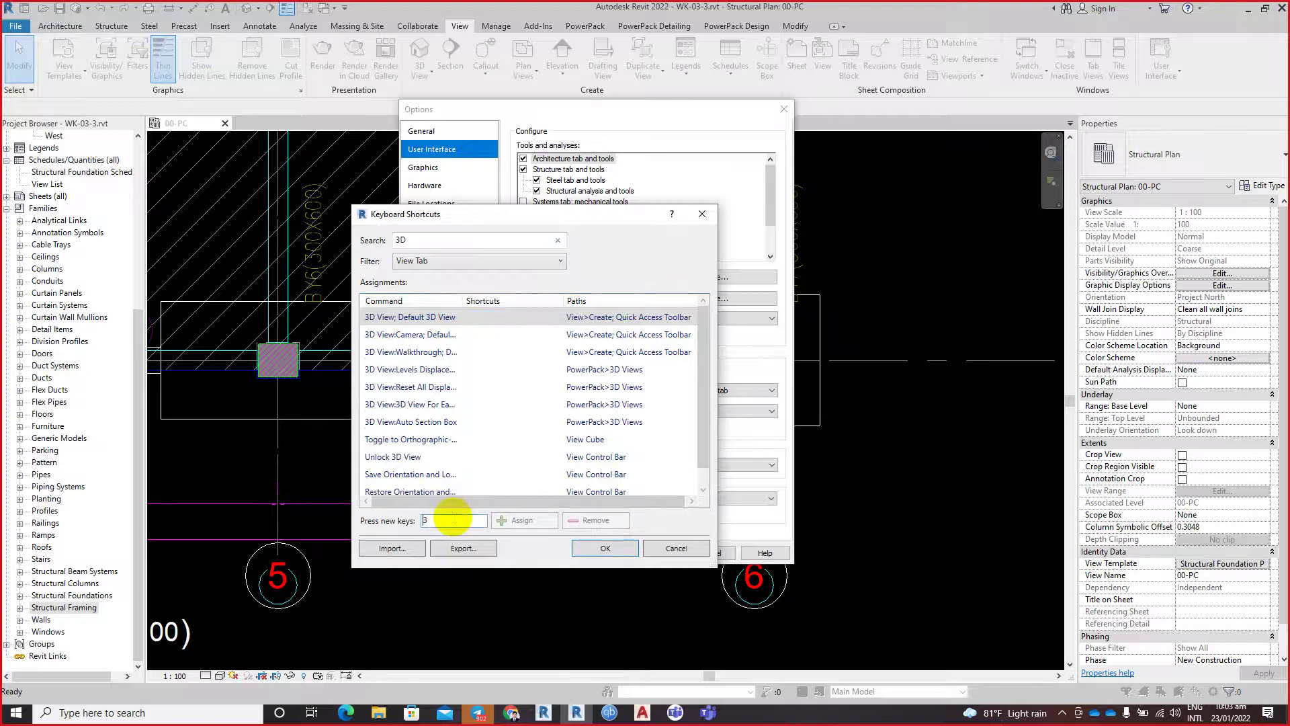
{"action": "left_click", "coordinate": [521, 521]}
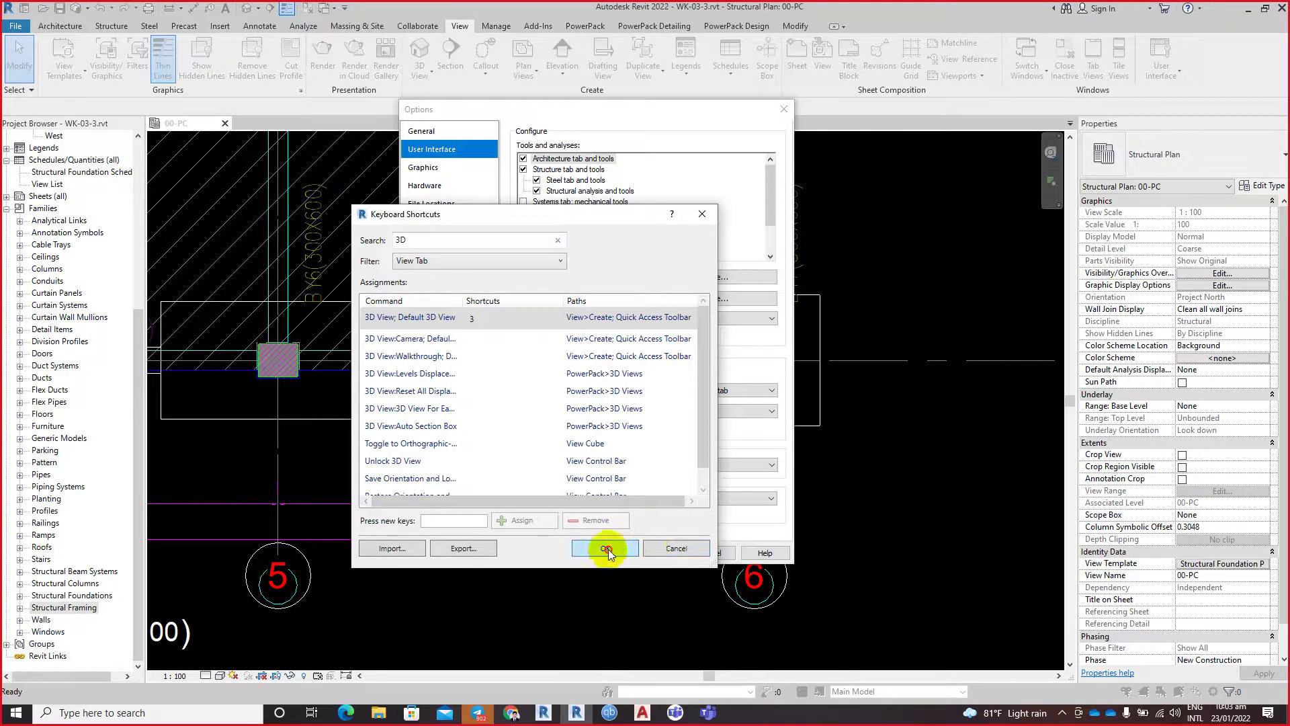
{"action": "left_click", "coordinate": [605, 548]}
{"action": "left_click", "coordinate": [662, 552]}
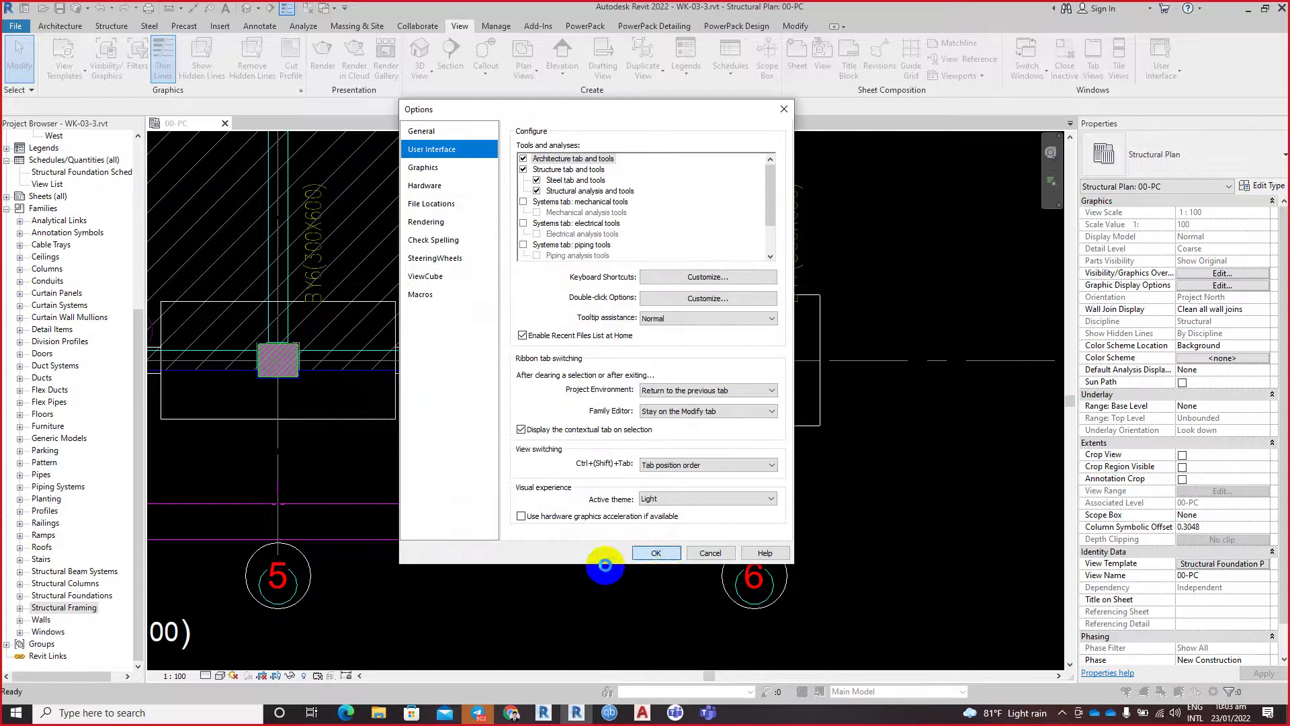
Step: Zoom the 00-PC plan to fit with ZF
{"action": "scroll", "coordinate": [605, 498], "scroll_direction": "down", "scroll_amount": 2}
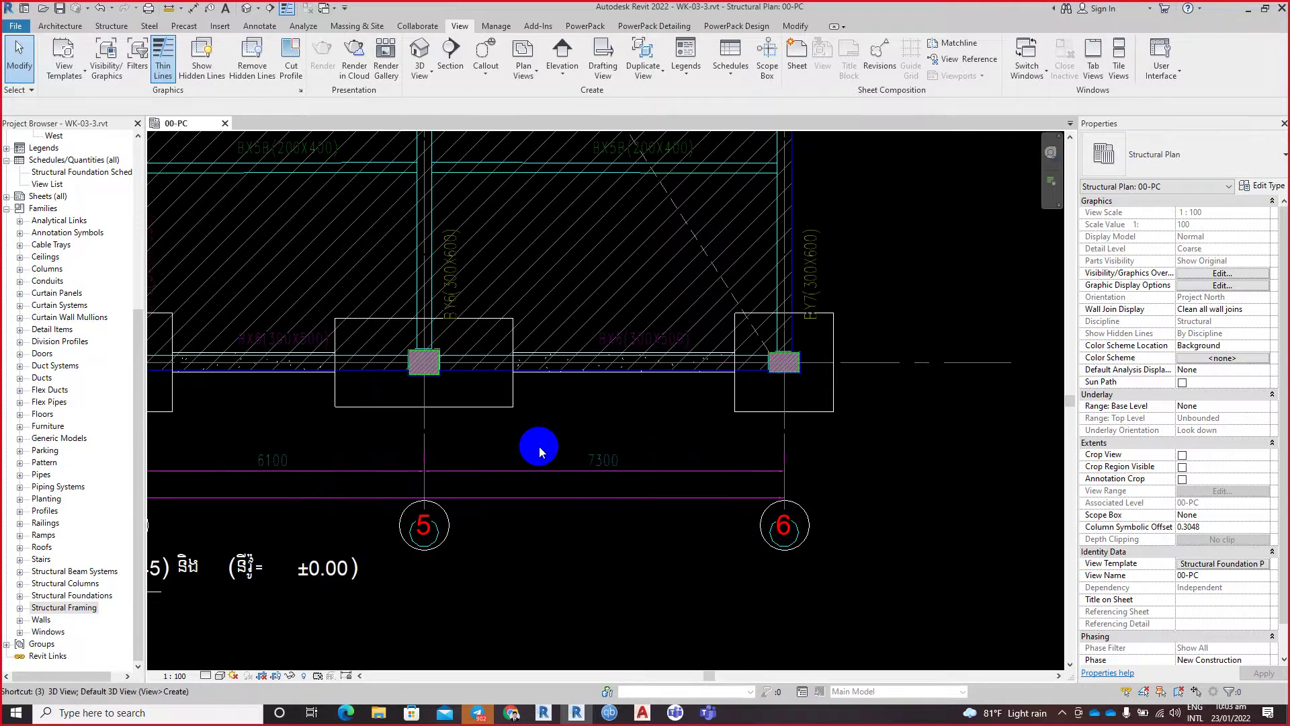
{"action": "scroll", "coordinate": [539, 446], "scroll_direction": "down", "scroll_amount": 1}
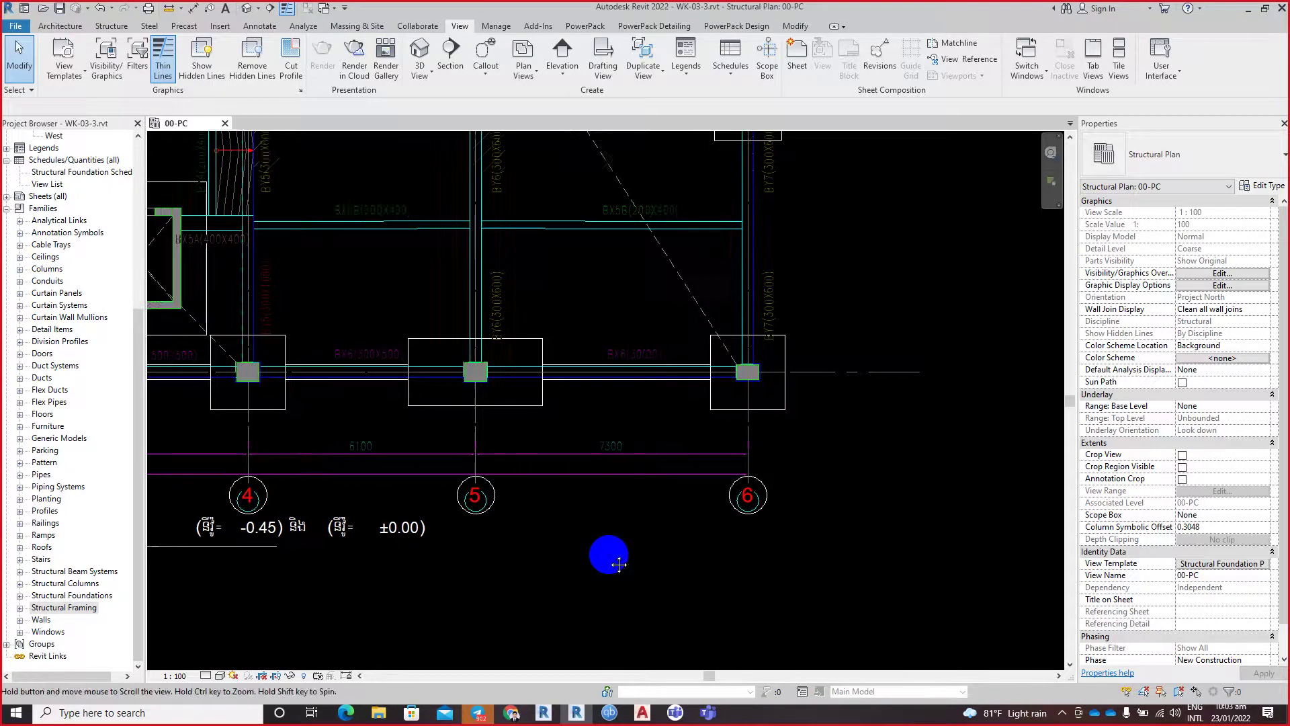
{"action": "key", "text": "z"}
{"action": "key", "text": "f"}
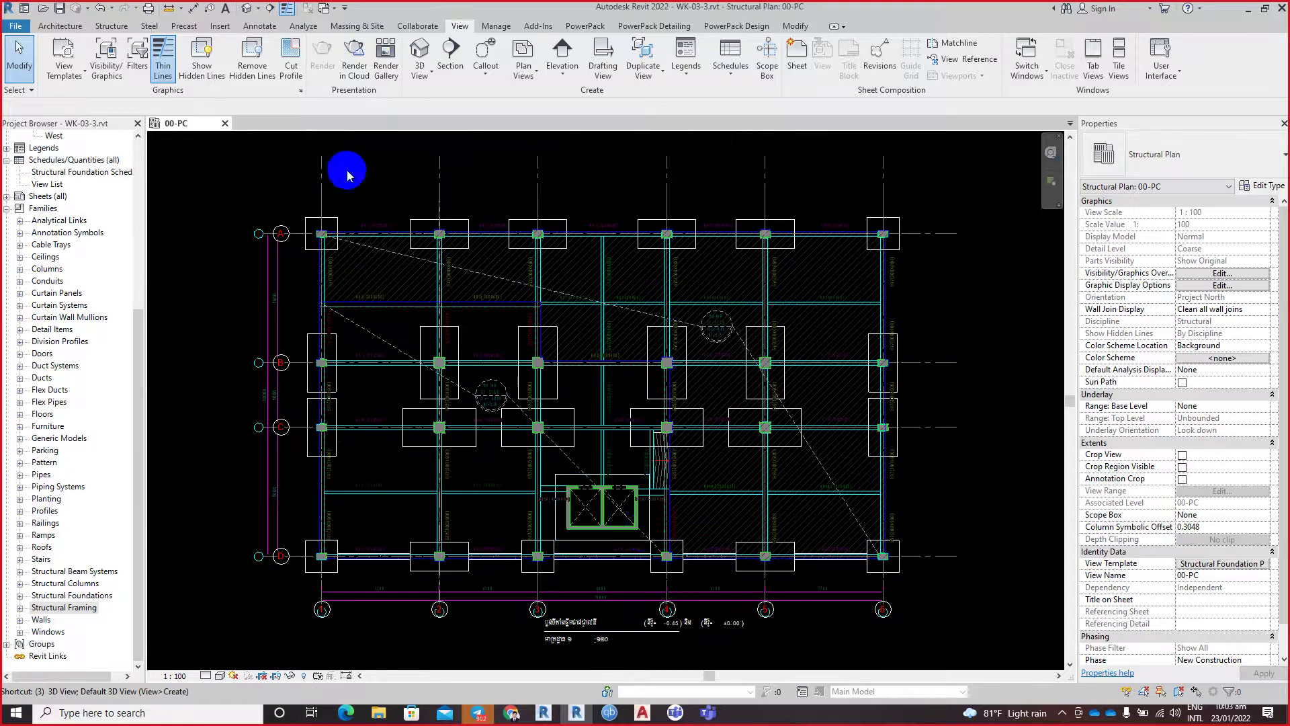
{"action": "scroll", "coordinate": [346, 168], "scroll_direction": "up", "scroll_amount": 1}
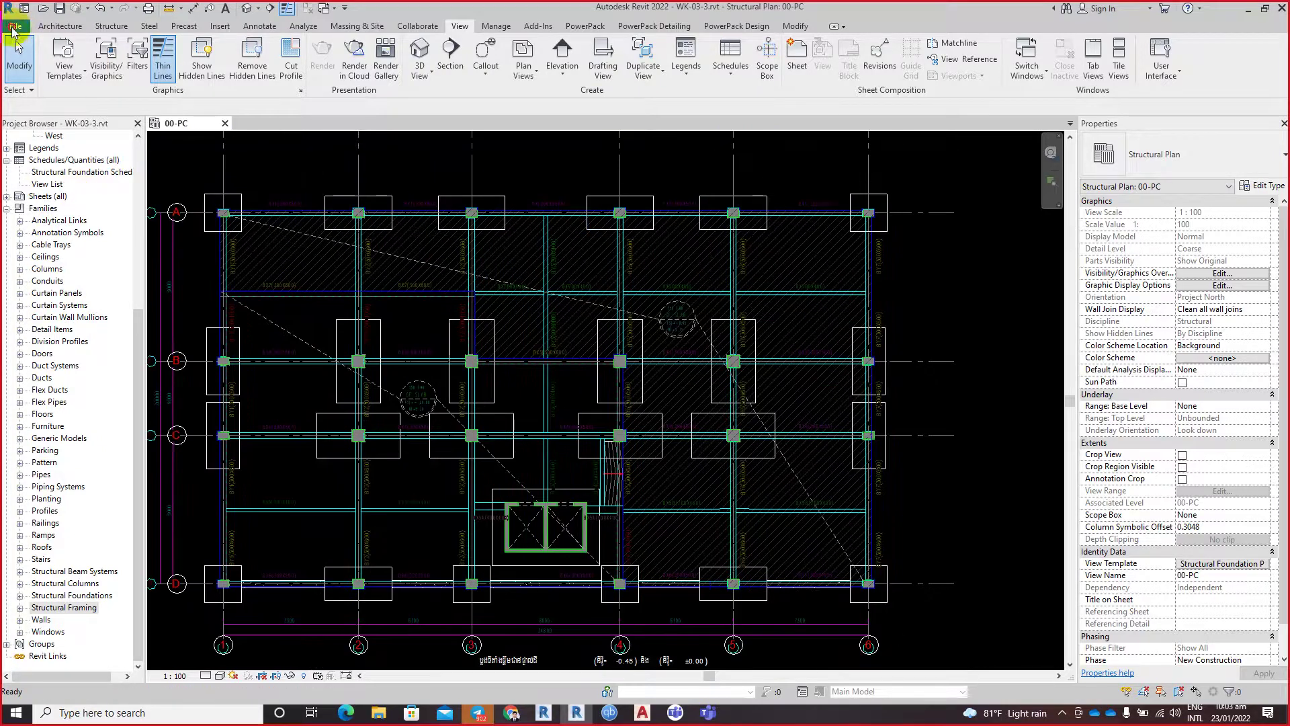
Step: Reopen the Keyboard Shortcuts editor from Options > User Interface
{"action": "key", "text": "alt+f"}
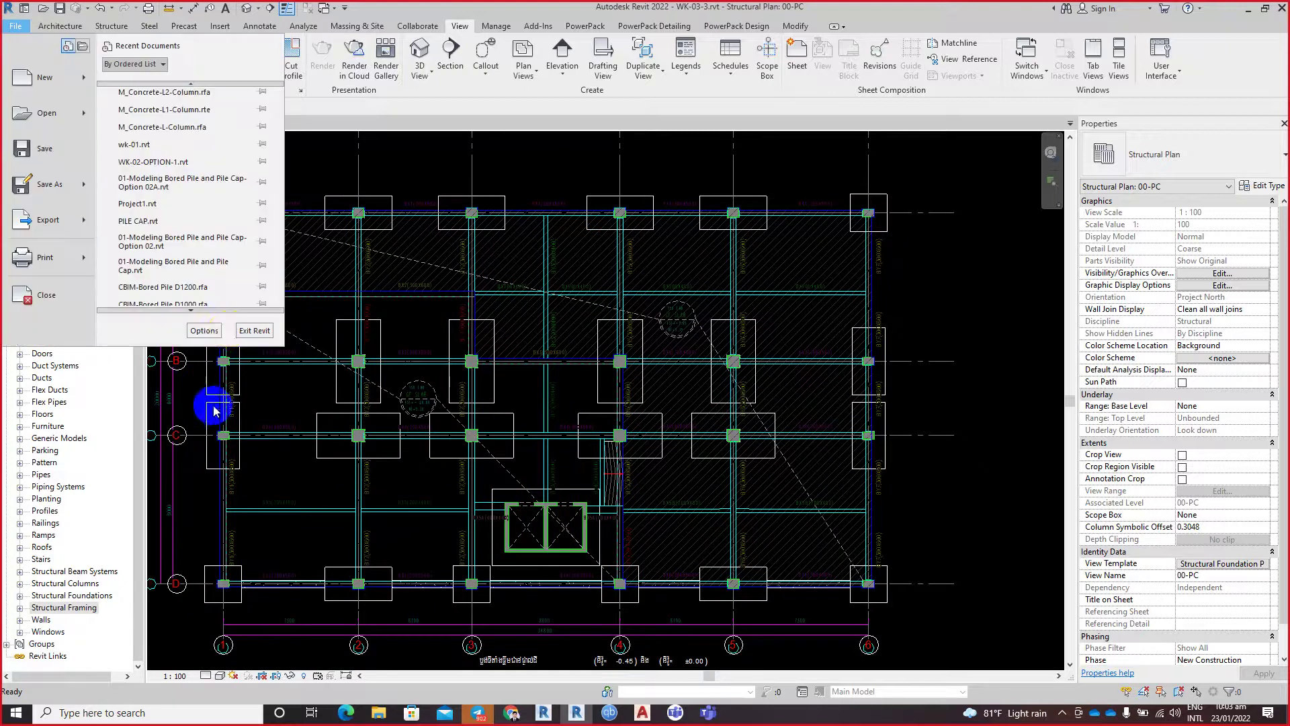
{"action": "left_click", "coordinate": [197, 332]}
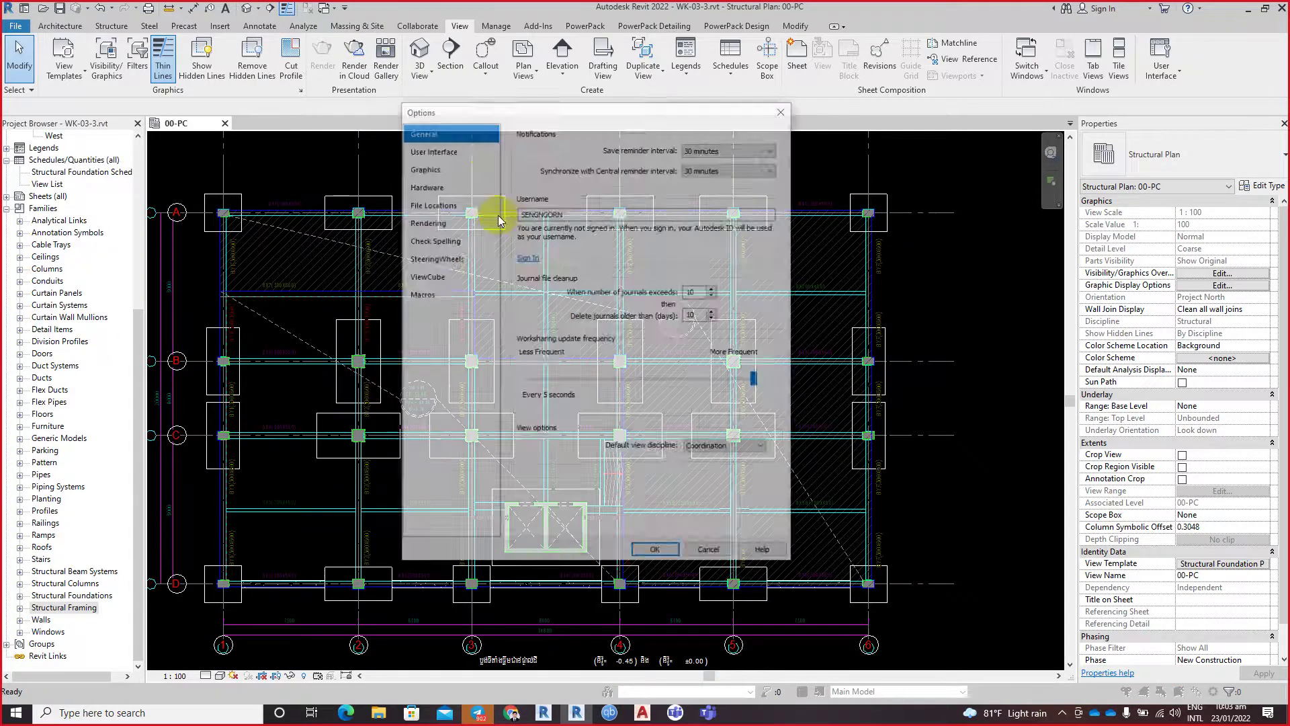
{"action": "left_click", "coordinate": [487, 149]}
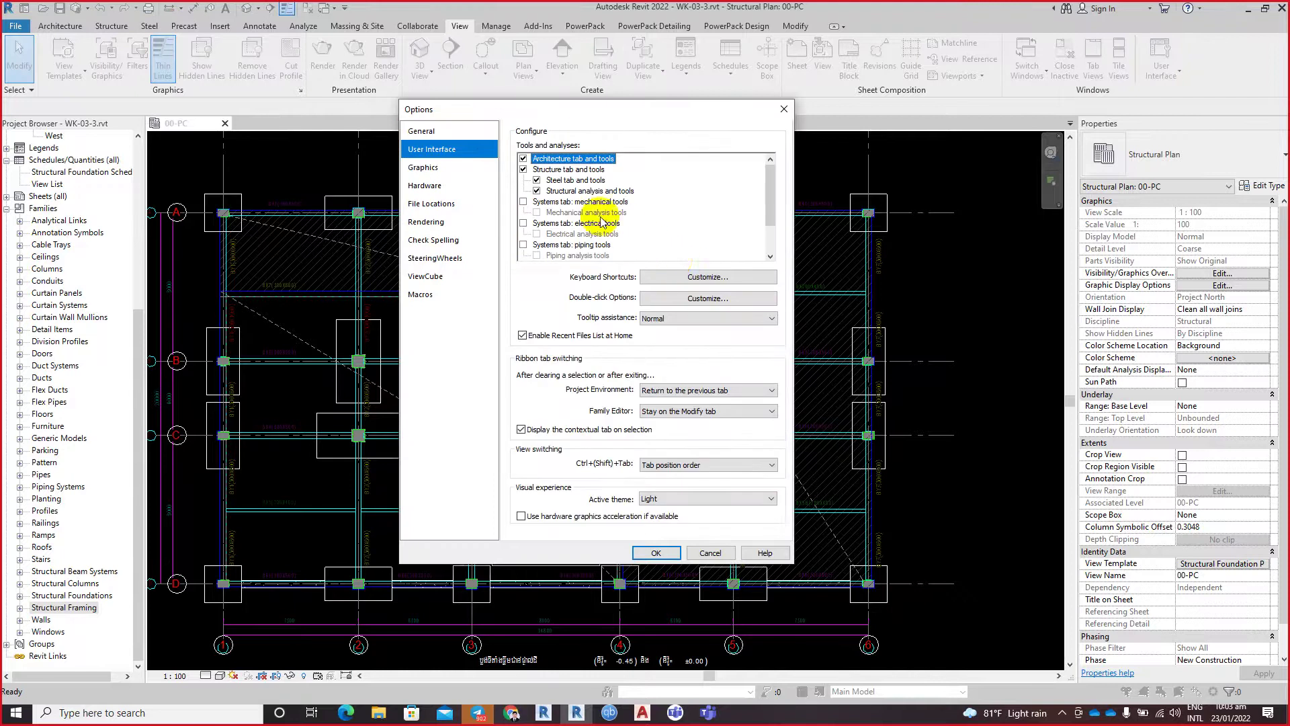
{"action": "left_click", "coordinate": [656, 278]}
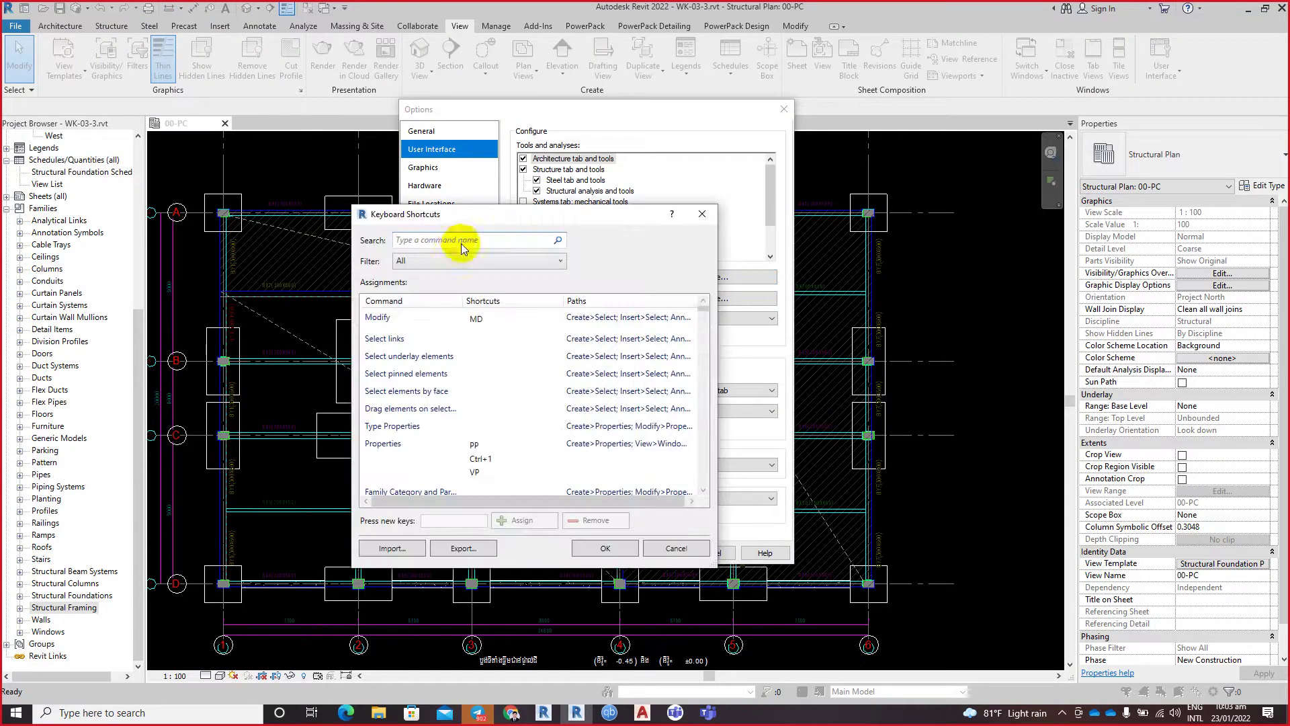
Step: Remove Default 3D View's 3 shortcut, reassign 3D, close Options, and zoom to fit
{"action": "type", "text": "3D"}
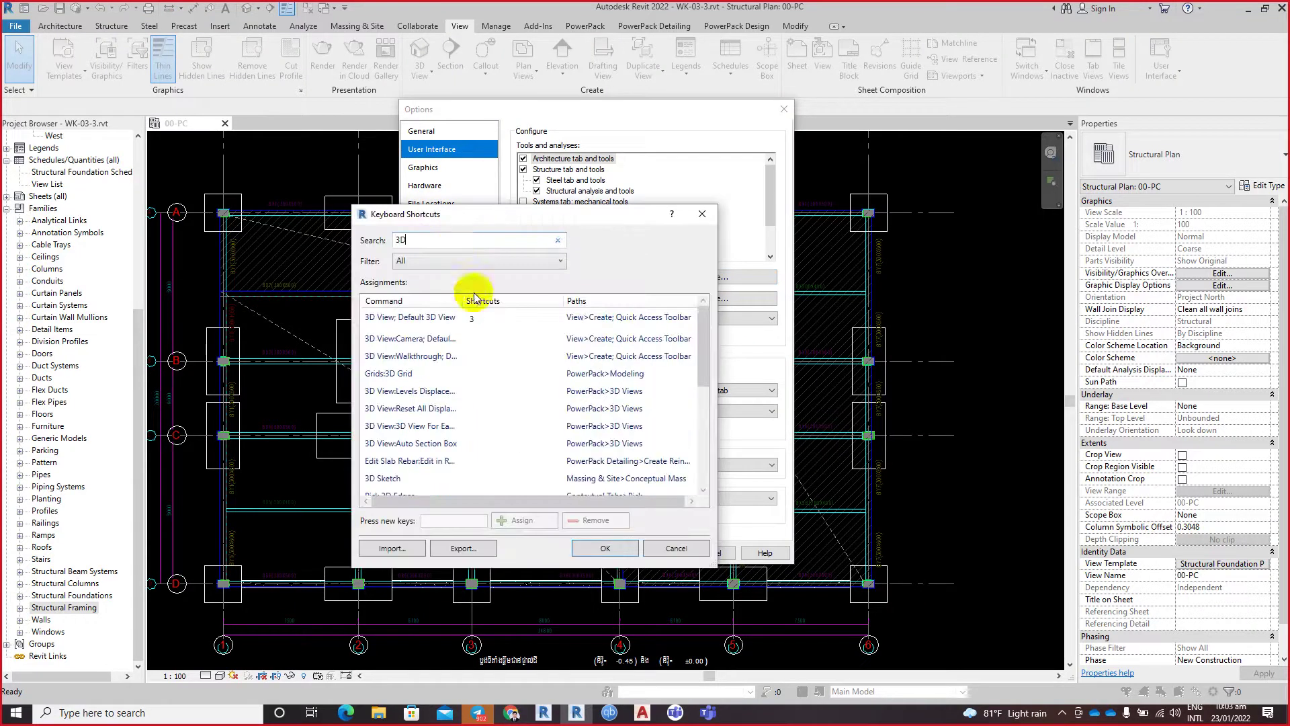
{"action": "left_click", "coordinate": [490, 317]}
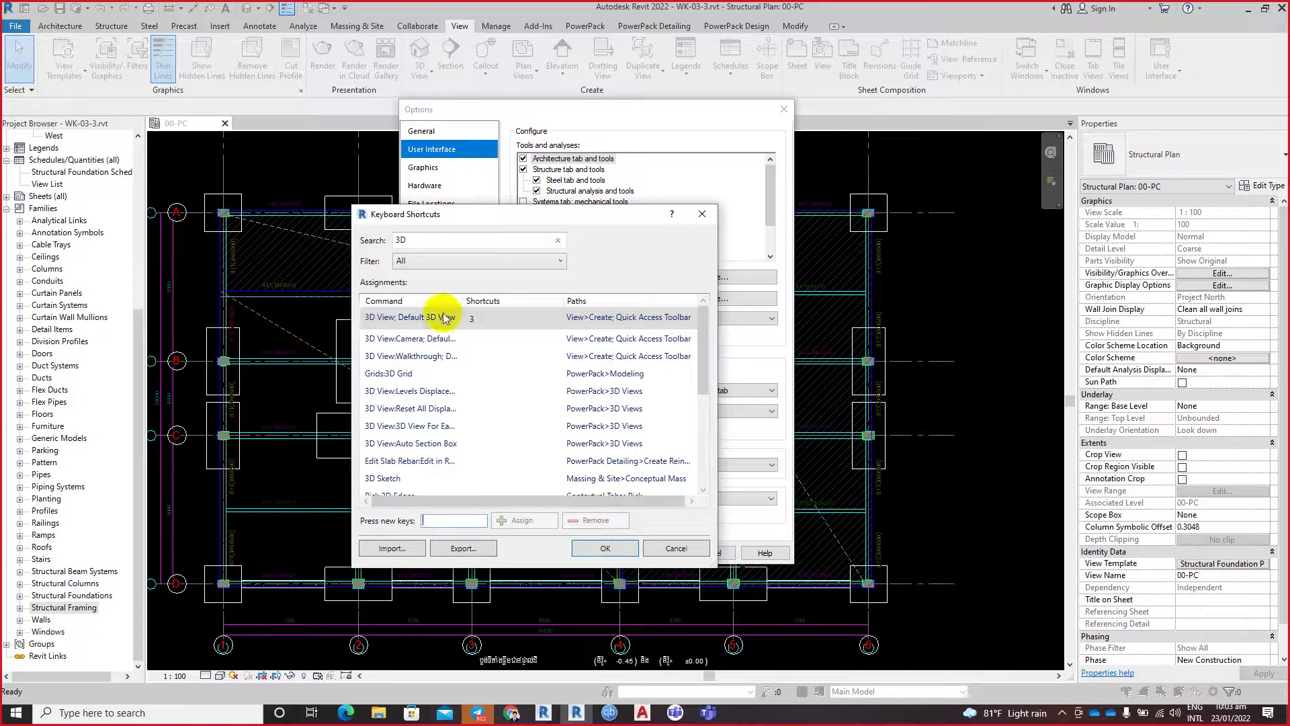
{"action": "left_click", "coordinate": [476, 319]}
{"action": "left_click", "coordinate": [591, 525]}
{"action": "type", "text": "3D"}
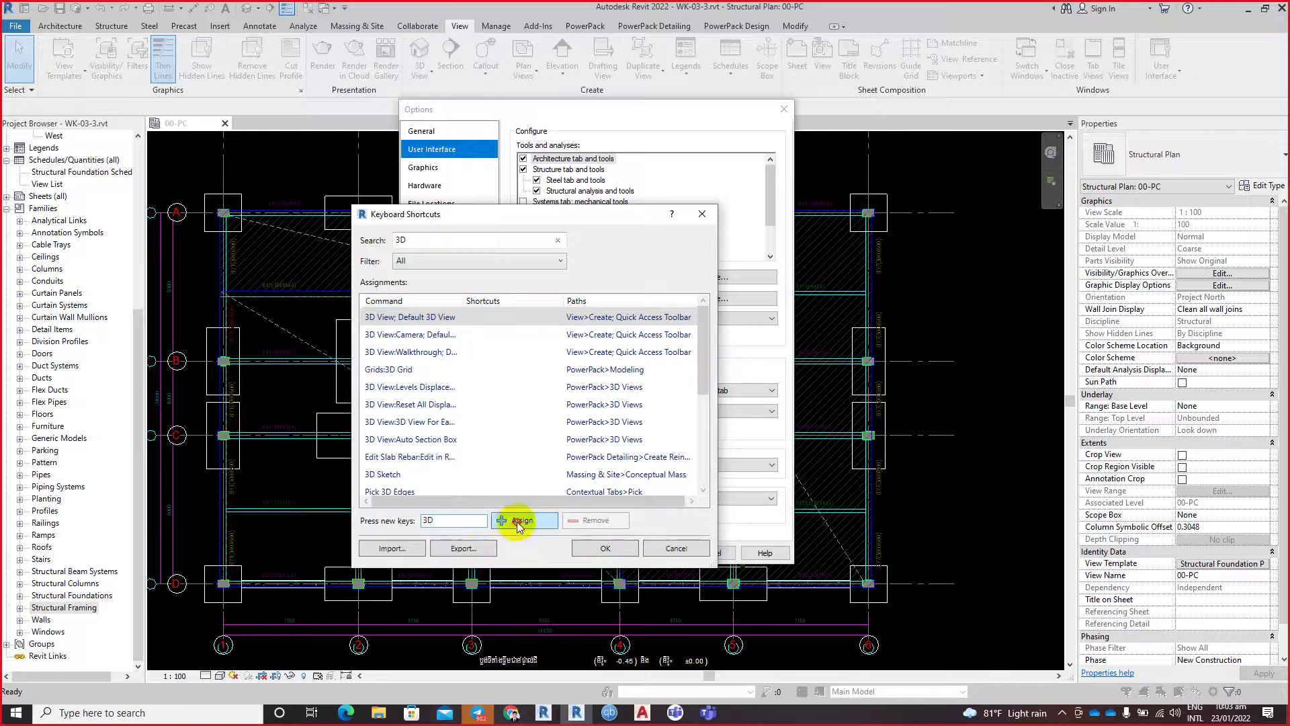
{"action": "left_click", "coordinate": [517, 522]}
{"action": "left_click", "coordinate": [605, 548]}
{"action": "left_click", "coordinate": [656, 553]}
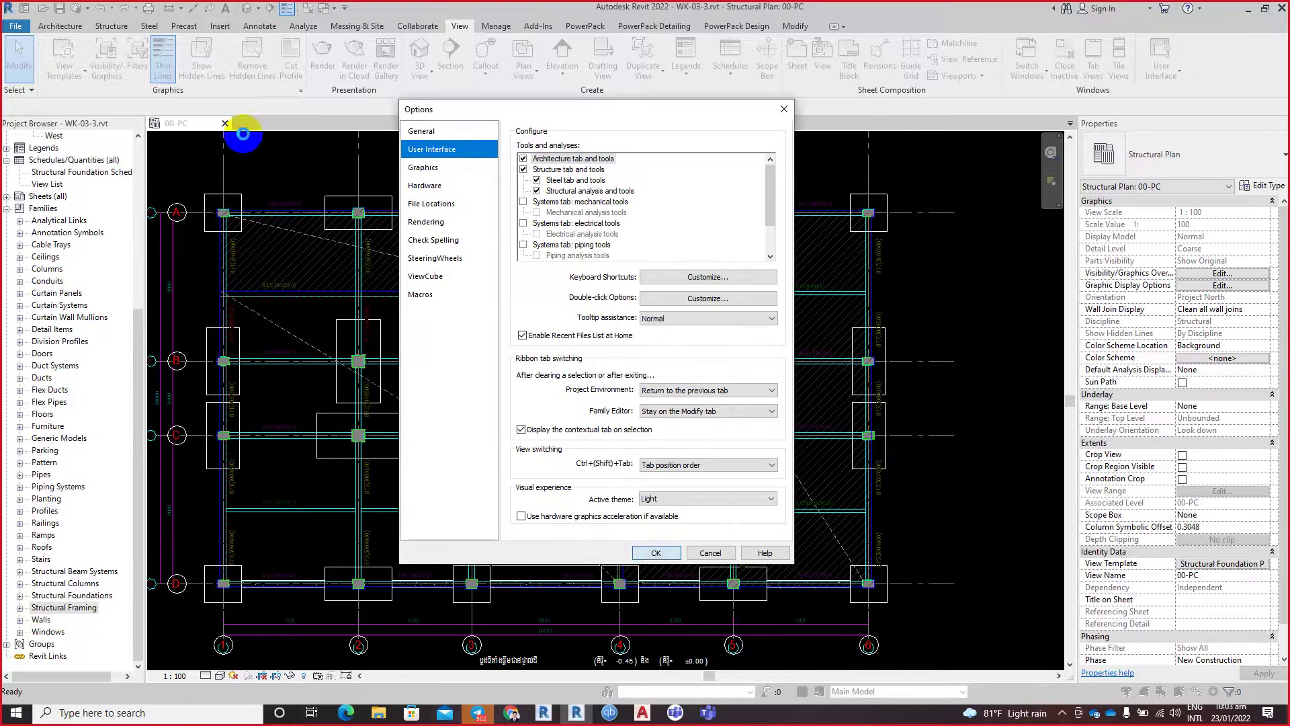
{"action": "key", "text": "z"}
{"action": "key", "text": "f"}
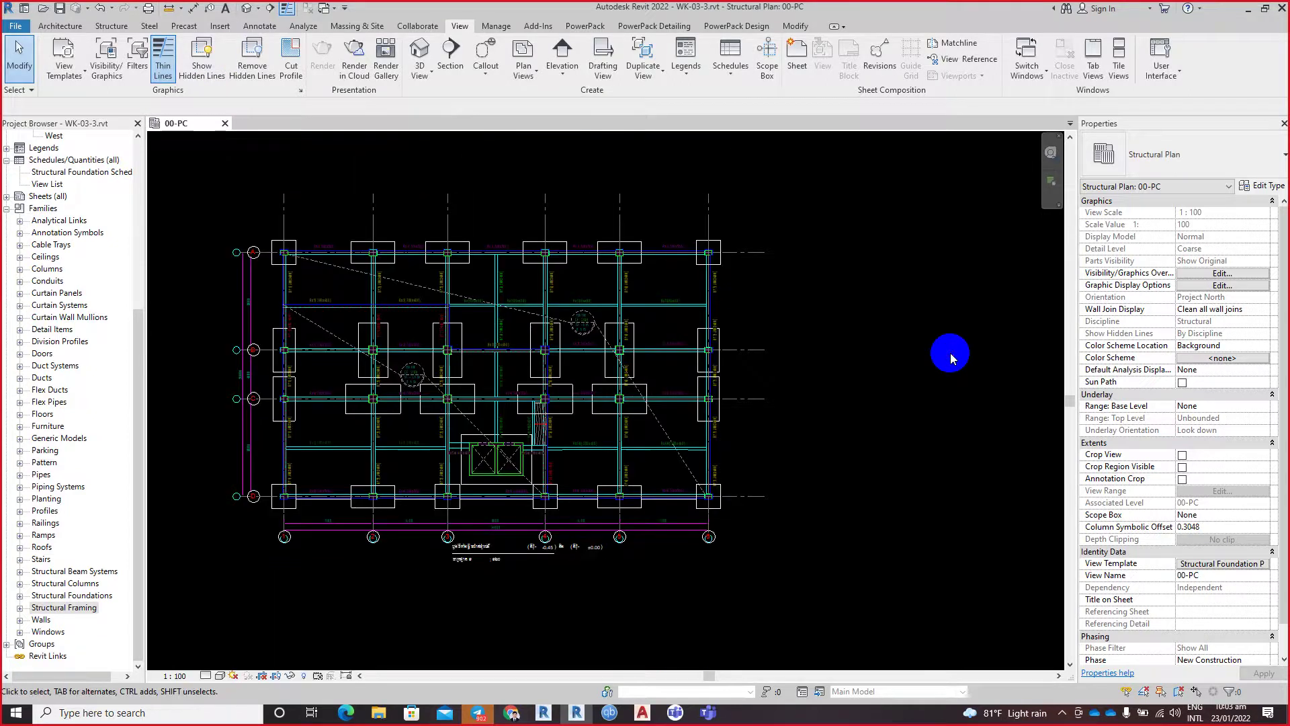
Step: Open the default 3D view with shortcut 3 and select a 40X60 ground beam to inspect its properties
{"action": "key", "text": "3"}
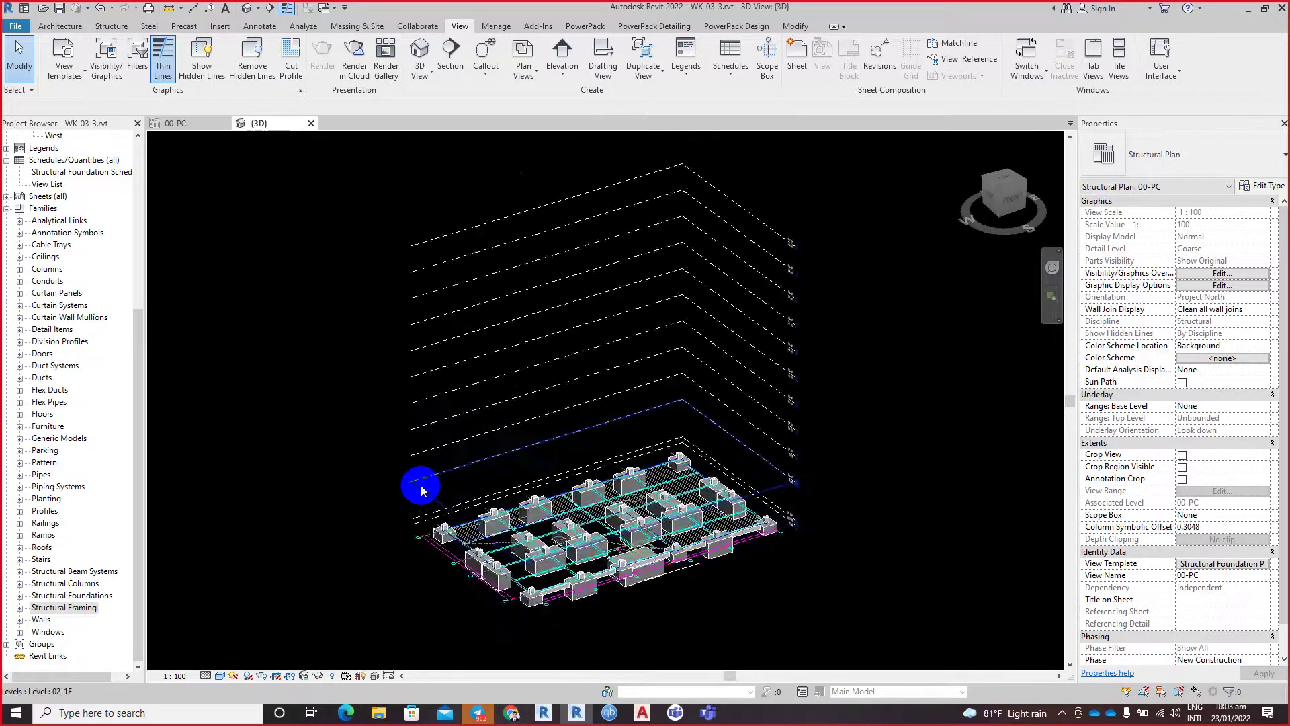
{"action": "scroll", "coordinate": [600, 586], "scroll_direction": "up", "scroll_amount": 3}
{"action": "scroll", "coordinate": [599, 576], "scroll_direction": "up", "scroll_amount": 1}
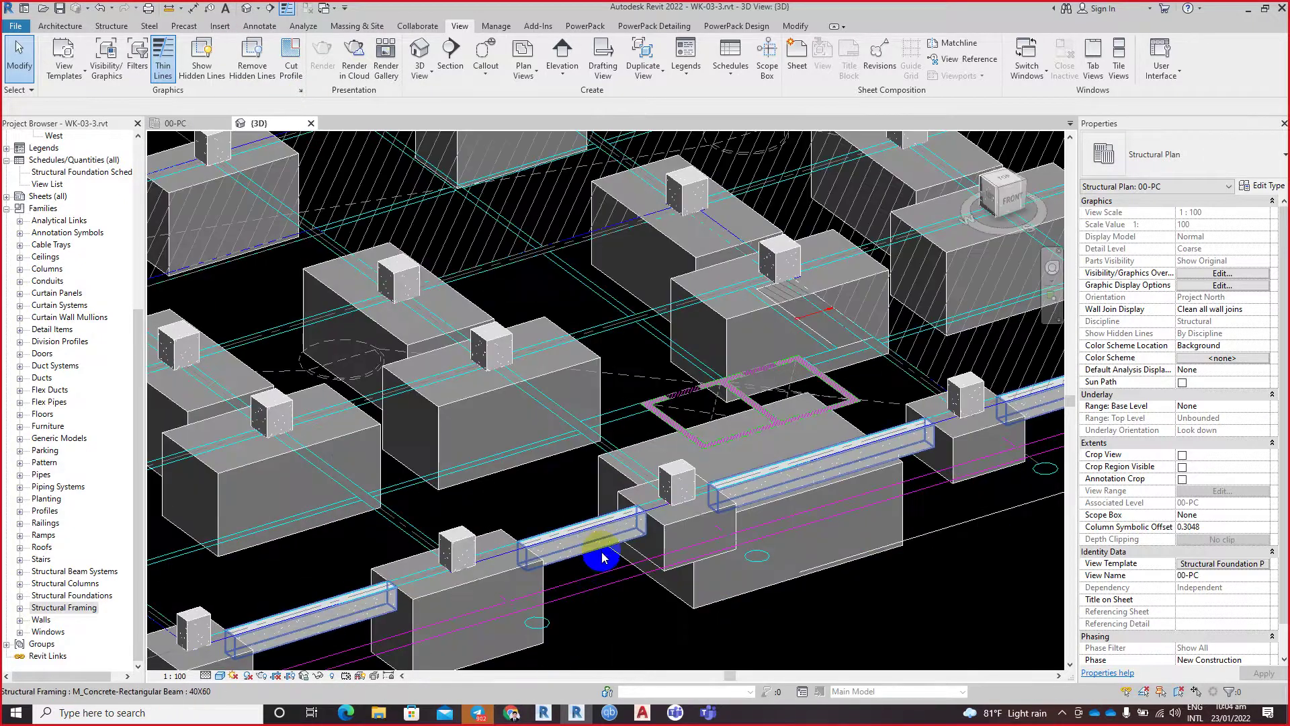
{"action": "left_click", "coordinate": [602, 555]}
{"action": "scroll", "coordinate": [604, 555], "scroll_direction": "down", "scroll_amount": 2}
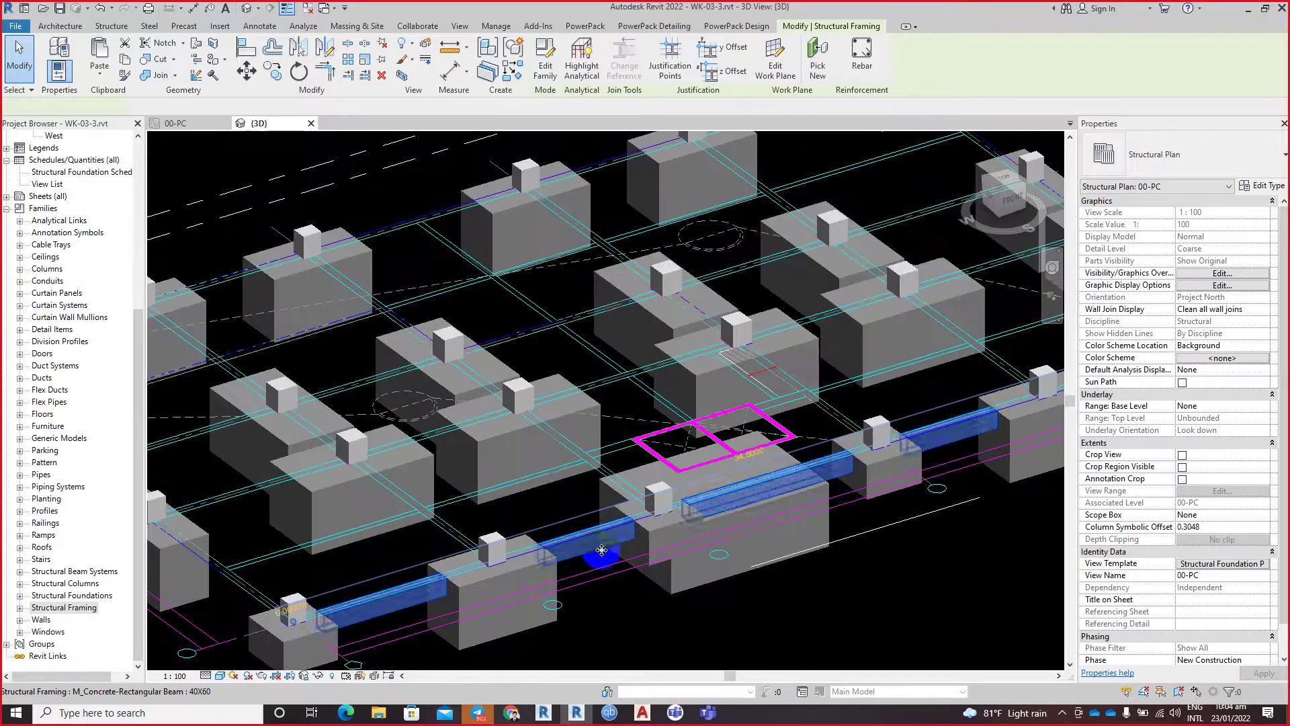
{"action": "middle_click_drag", "start_coordinate": [894, 567], "coordinate": [890, 538]}
{"action": "middle_click_drag", "start_coordinate": [724, 589], "coordinate": [818, 556]}
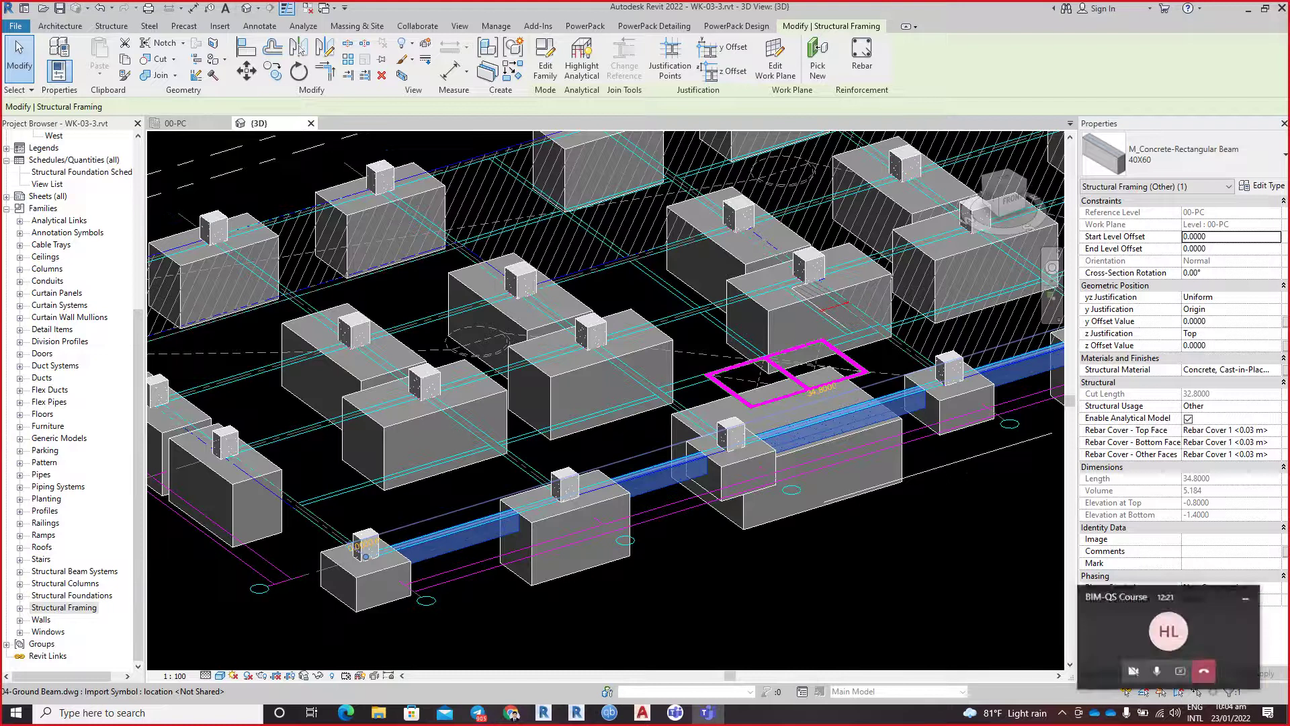
{"action": "left_click", "coordinate": [1262, 615]}
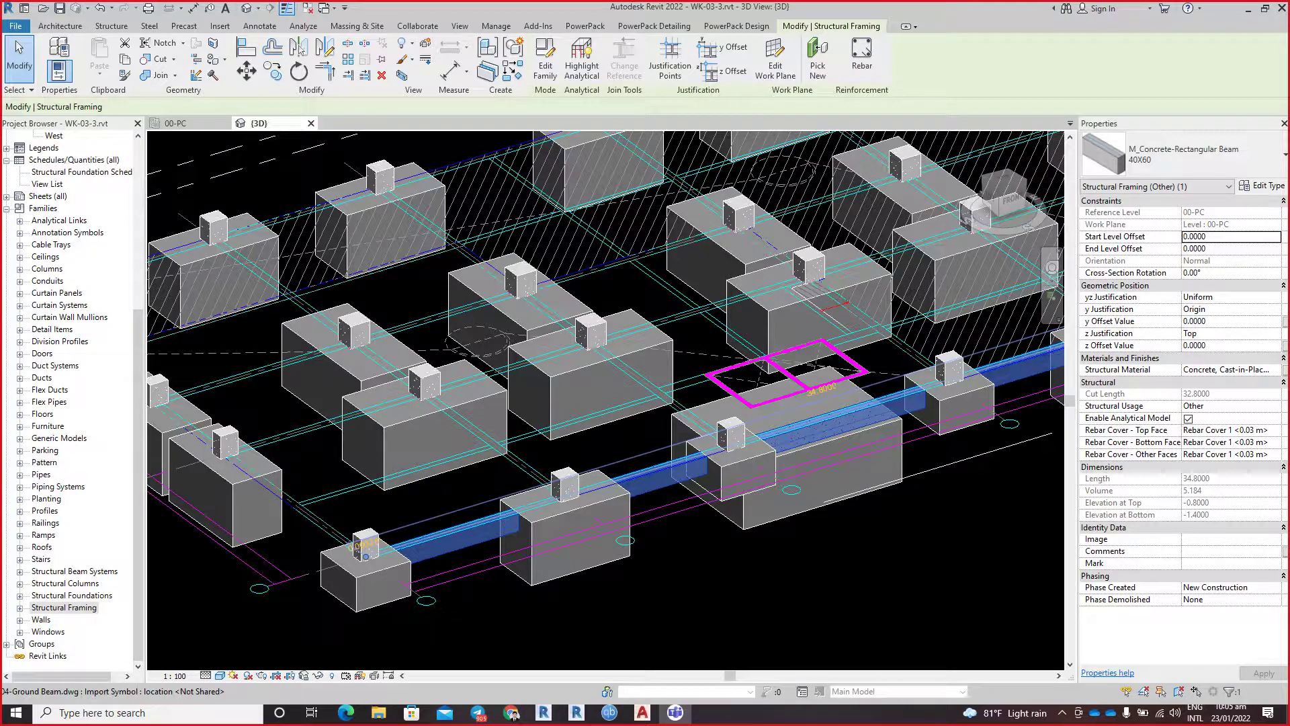
{"action": "scroll", "coordinate": [531, 536], "scroll_direction": "up", "scroll_amount": 3}
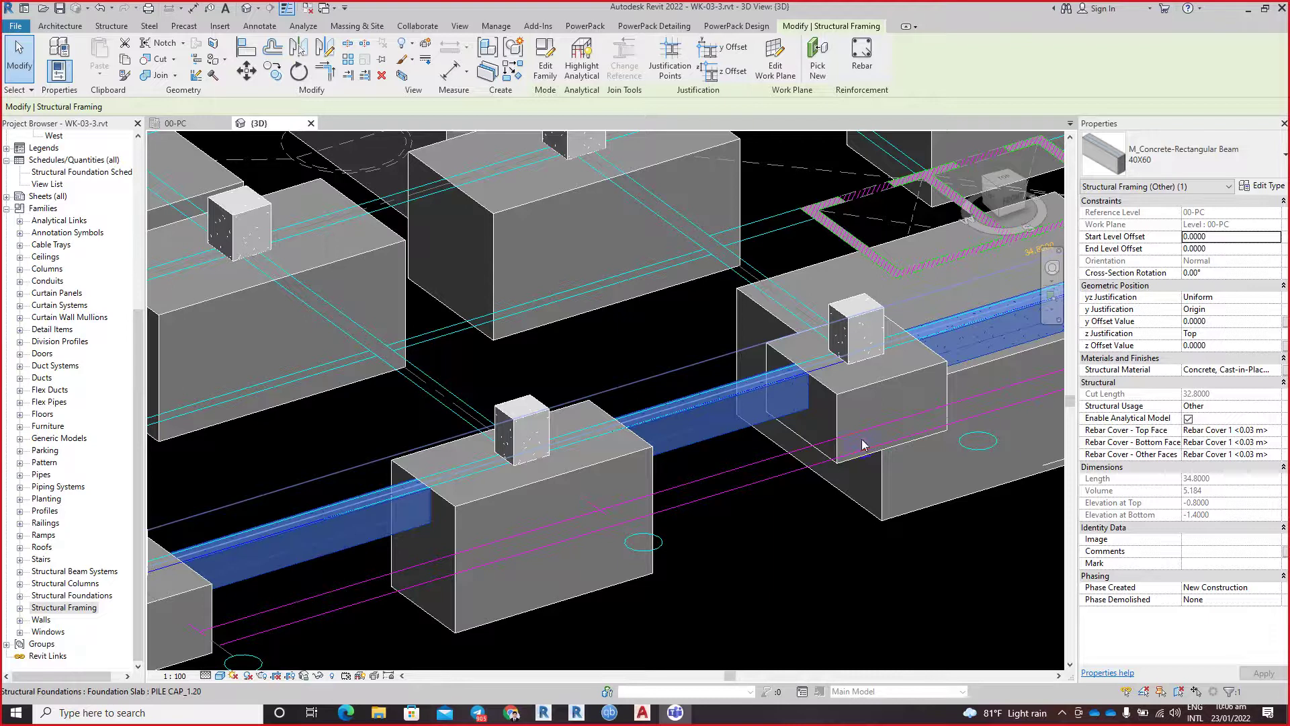
Step: Orbit and zoom the 3D view, selecting the ground beam to inspect it inside the pile cap
{"action": "middle_click_drag", "start_coordinate": [652, 487], "coordinate": [607, 463], "text": "shift"}
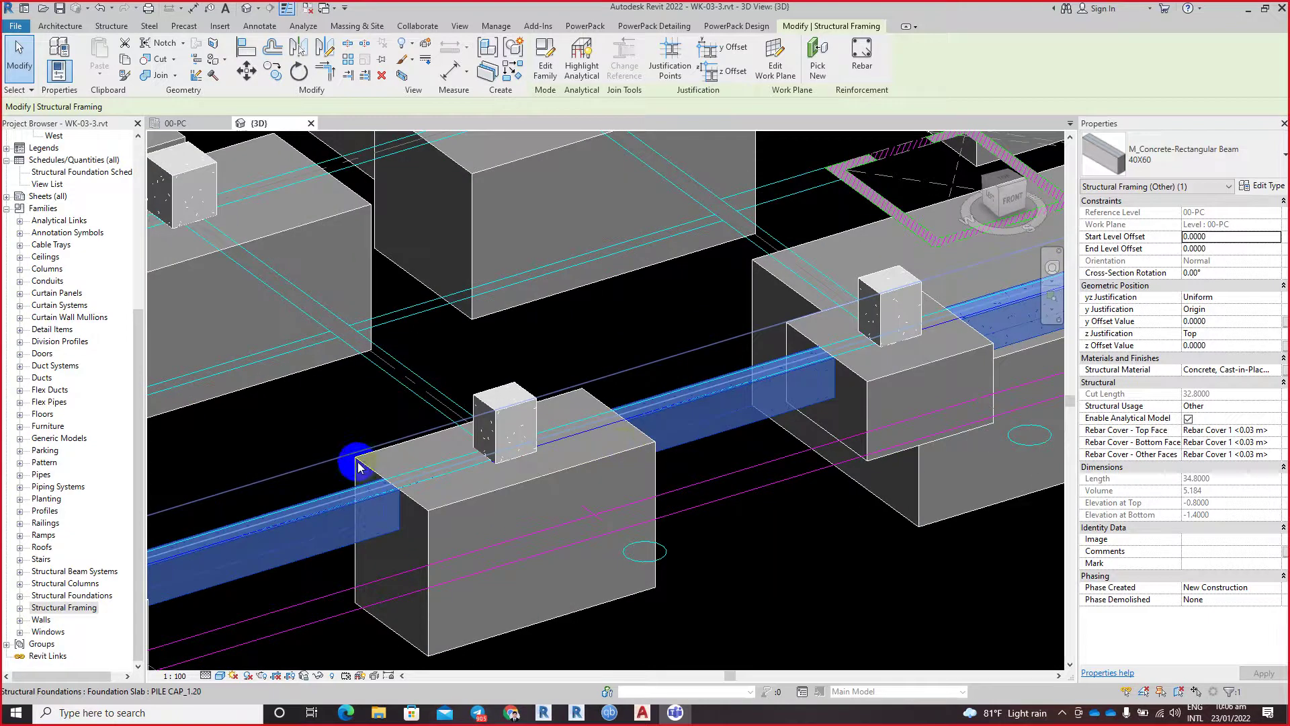
{"action": "scroll", "coordinate": [356, 464], "scroll_direction": "up", "scroll_amount": 2}
{"action": "scroll", "coordinate": [546, 399], "scroll_direction": "down", "scroll_amount": 1}
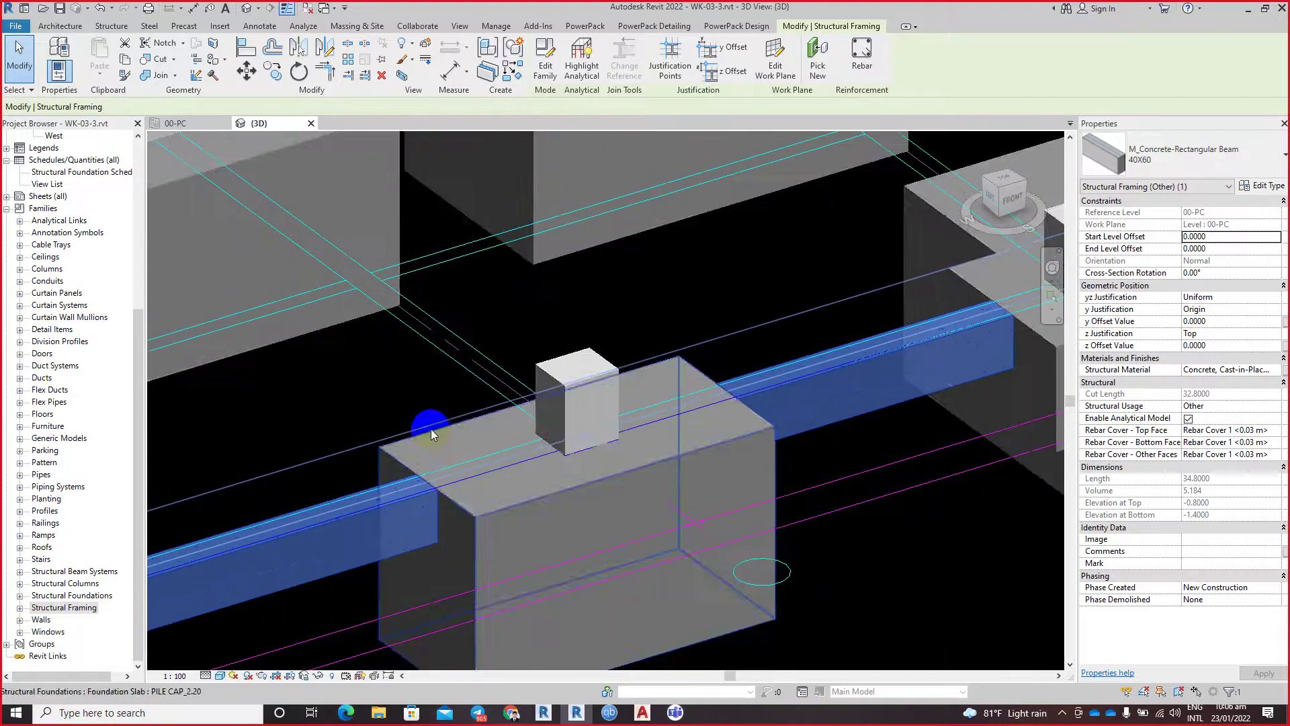
{"action": "left_click", "coordinate": [908, 635]}
{"action": "left_click", "coordinate": [461, 491]}
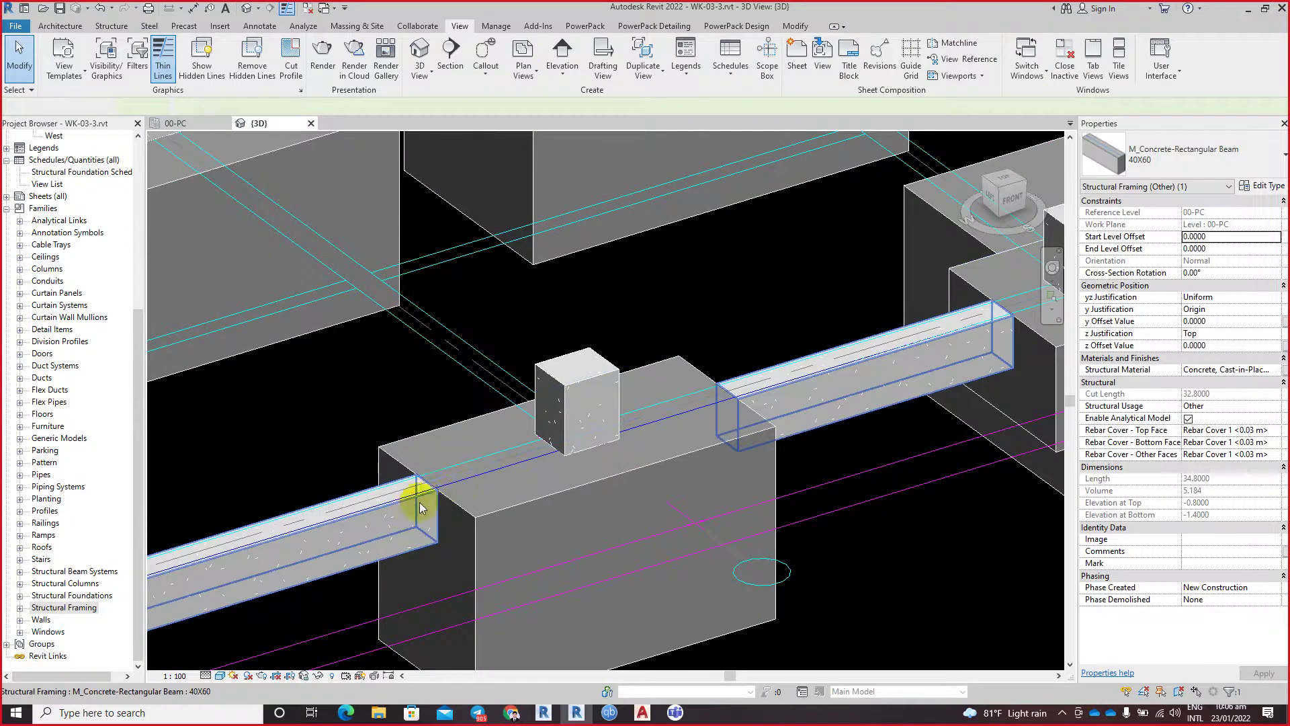
{"action": "left_click", "coordinate": [711, 441]}
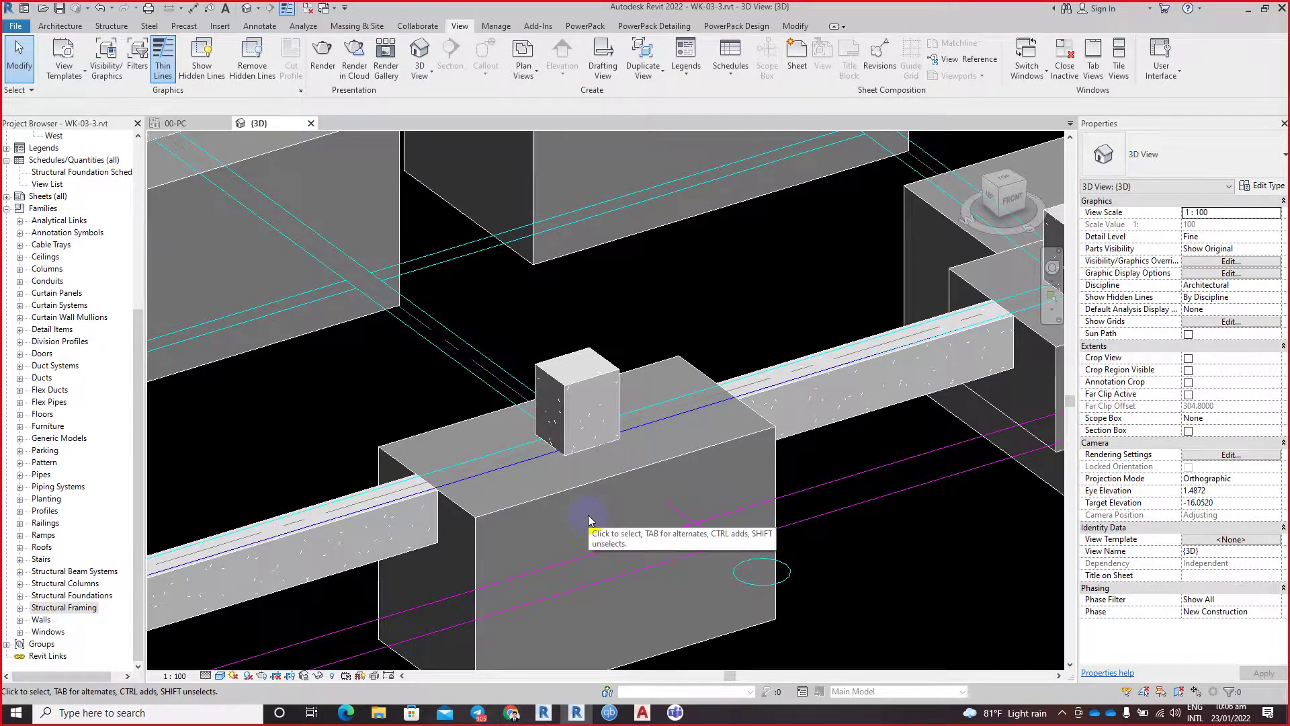
{"action": "left_click", "coordinate": [398, 502]}
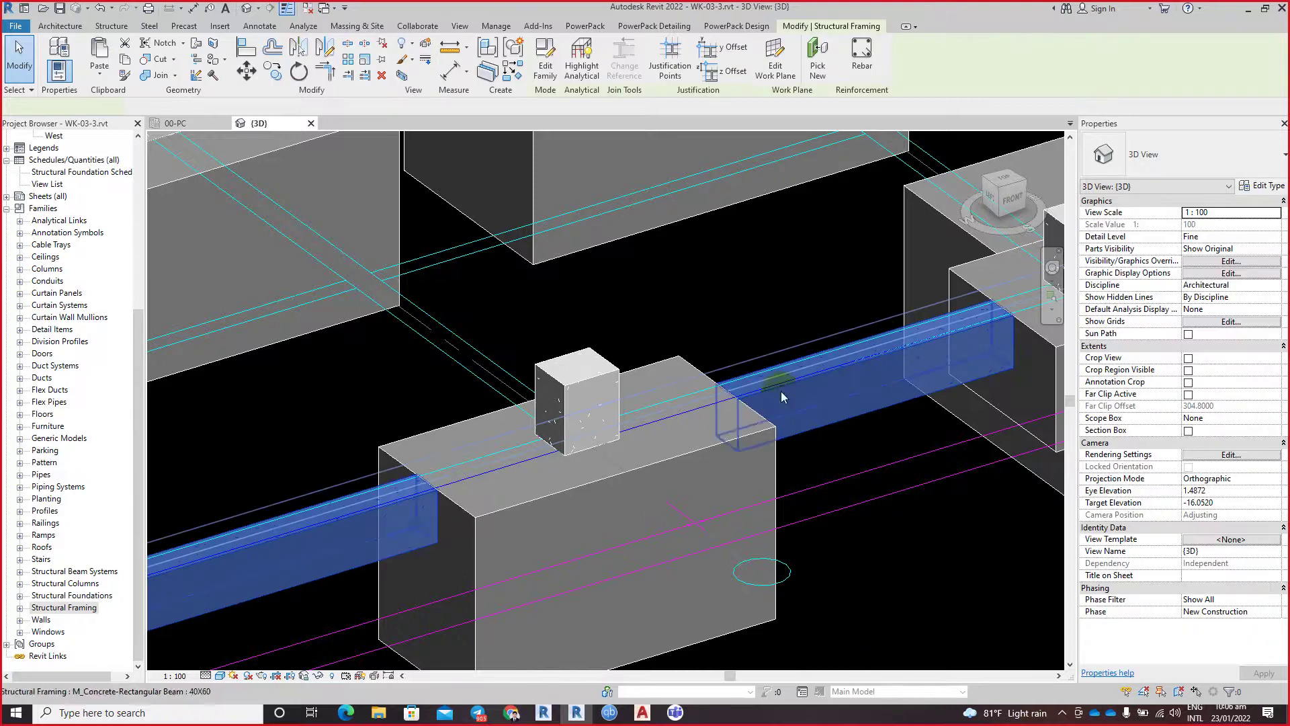
{"action": "left_click", "coordinate": [419, 498]}
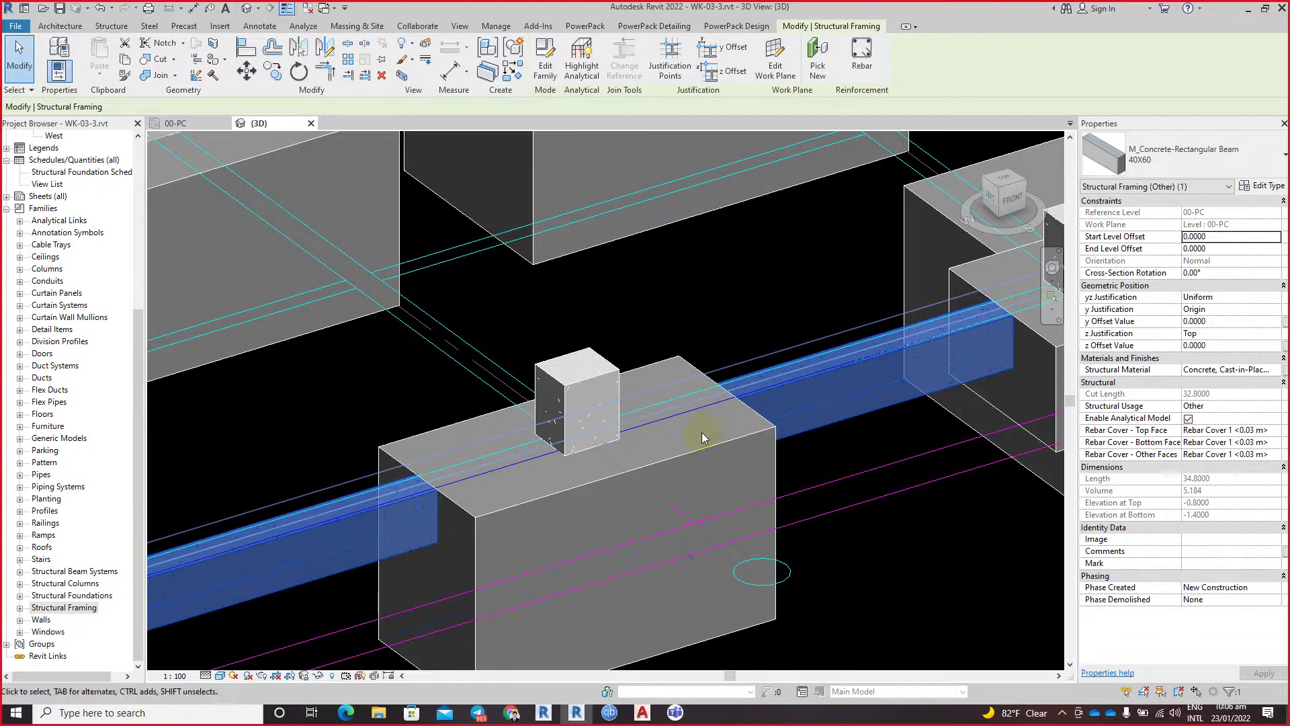
Step: Orbit to the cap's side, clear the selection and begin window-selecting the beams and pile cap
{"action": "mouse_move", "coordinate": [604, 474]}
{"action": "middle_mouse_down", "text": "shift"}
{"action": "mouse_move", "coordinate": [724, 408]}
{"action": "mouse_move", "coordinate": [639, 446]}
{"action": "middle_mouse_up", "text": "shift"}
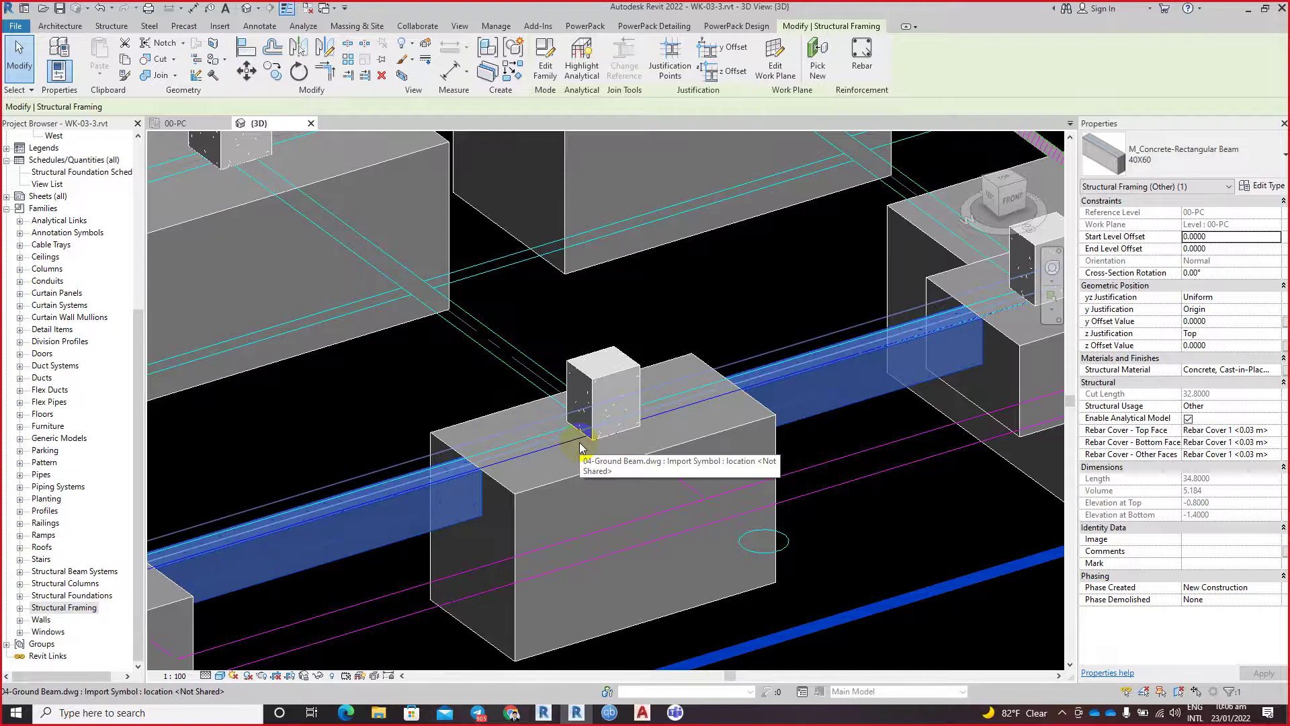
{"action": "left_click", "coordinate": [364, 582]}
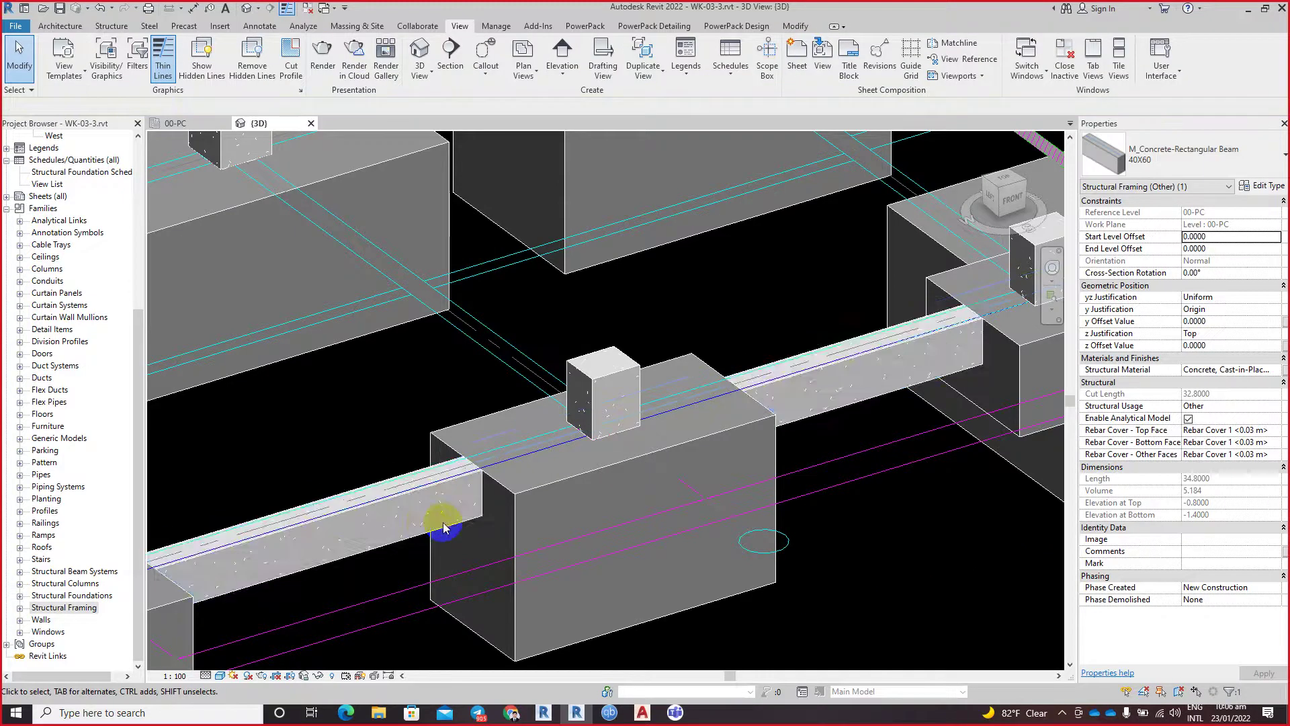
{"action": "scroll", "coordinate": [571, 541], "scroll_direction": "down", "scroll_amount": 2}
{"action": "left_click", "coordinate": [607, 536]}
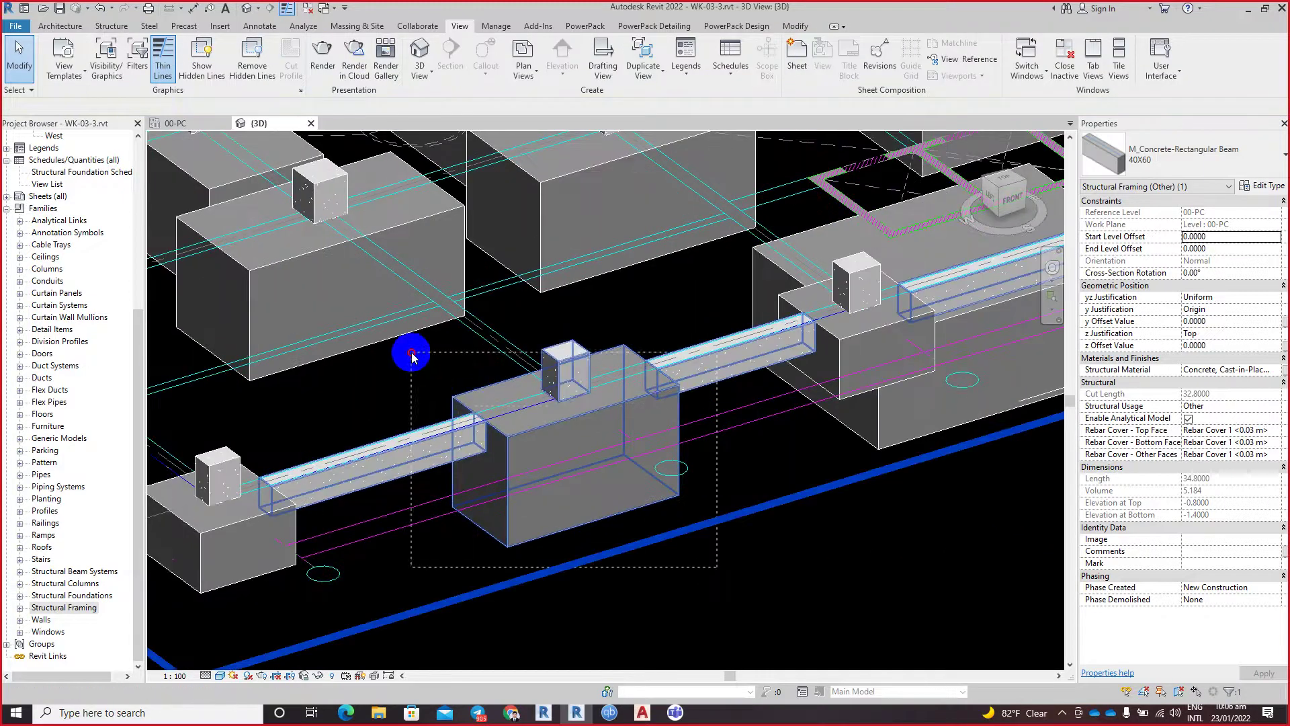
{"action": "left_click", "coordinate": [612, 390], "text": "ctrl"}
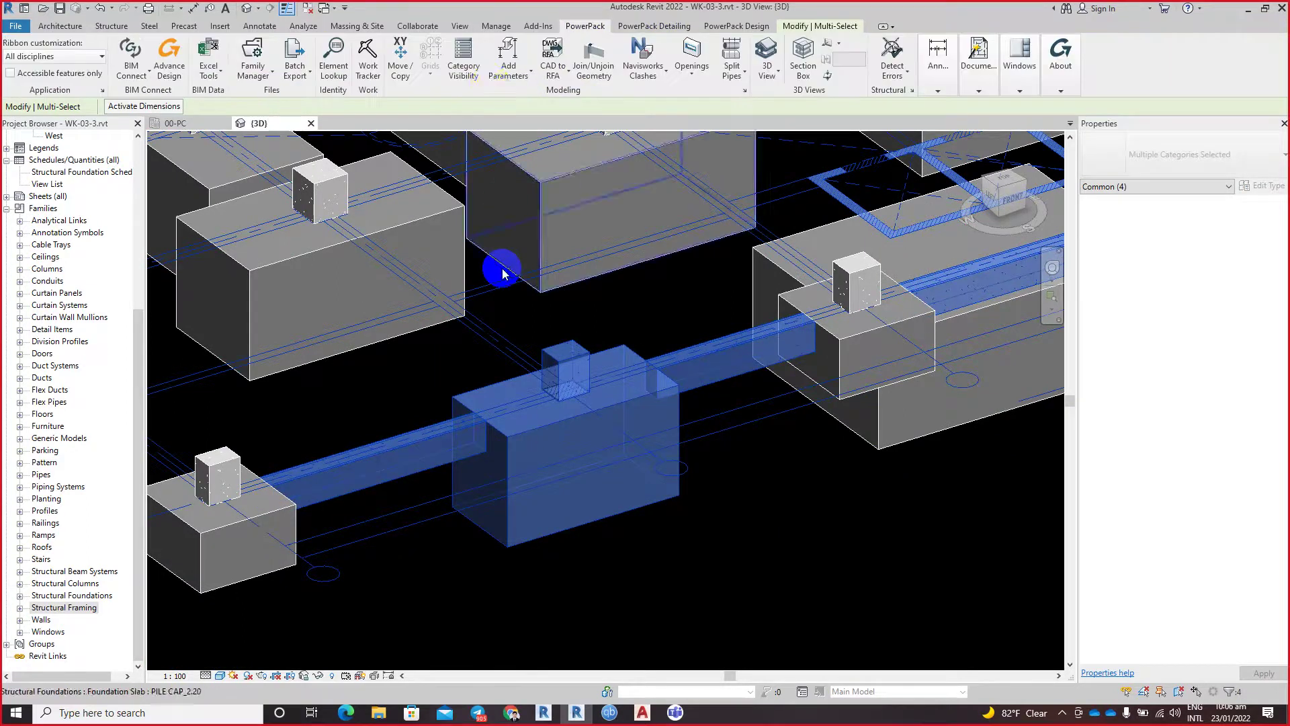
{"action": "left_click", "coordinate": [597, 57]}
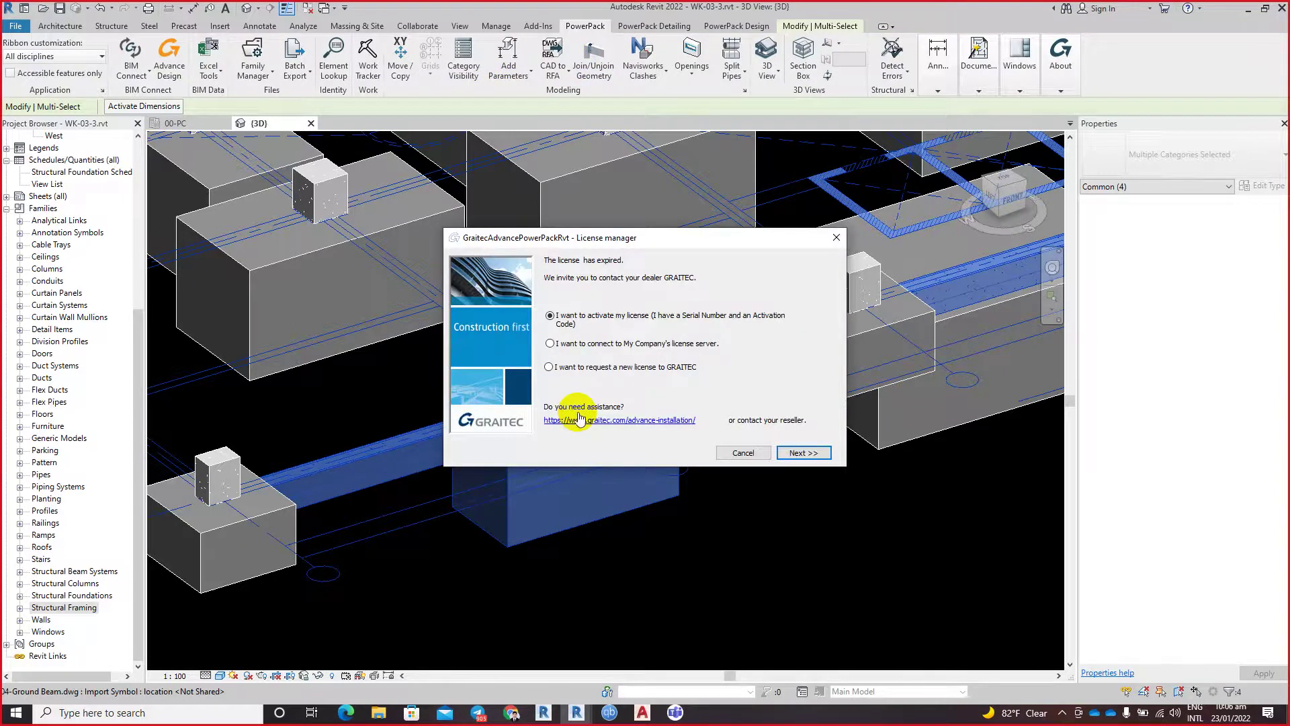
{"action": "left_click", "coordinate": [743, 453]}
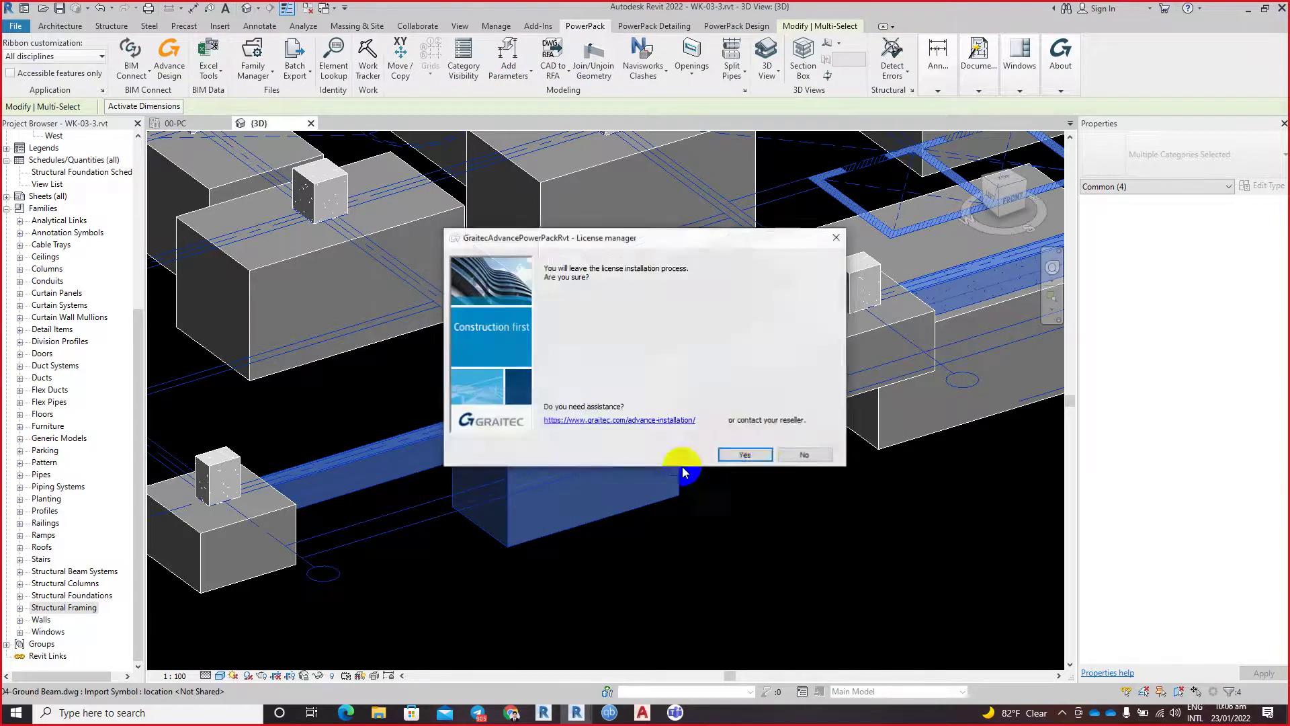
{"action": "left_click", "coordinate": [737, 453]}
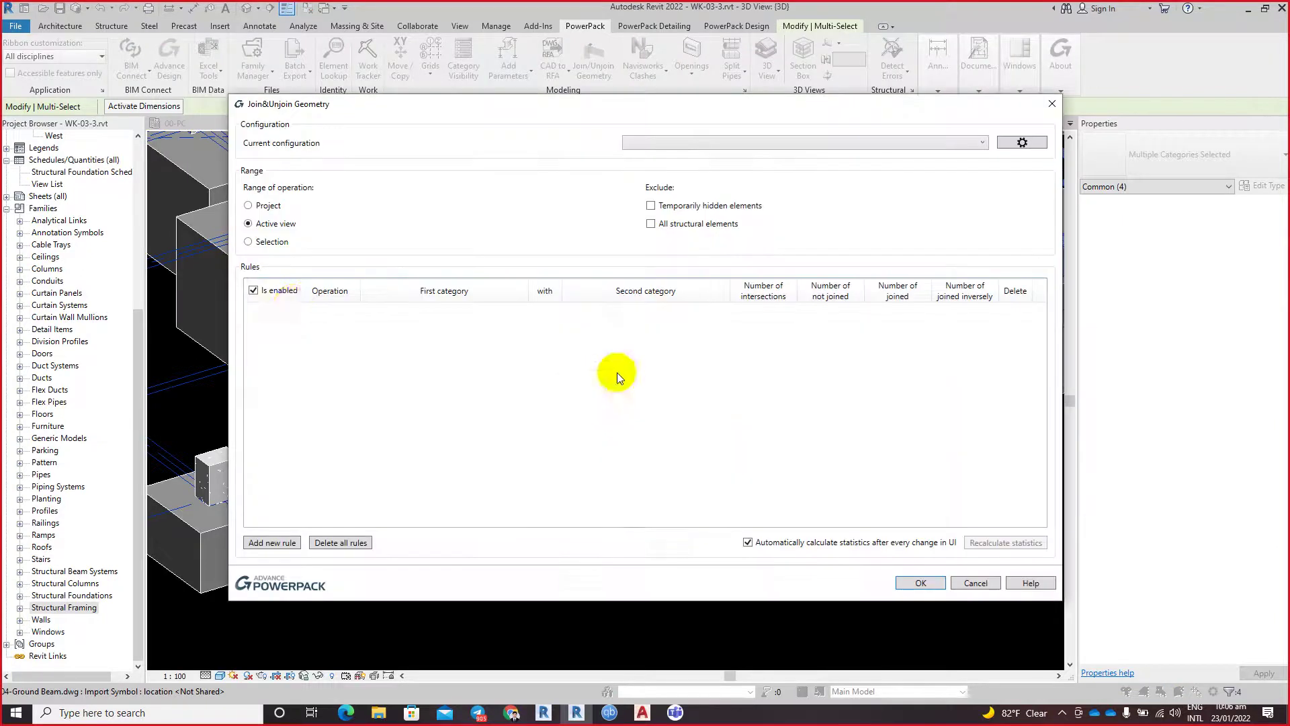
Step: Apply a new Join rule: Structural Framing with Structural Foundations, range of operation Selection
{"action": "left_click", "coordinate": [269, 542]}
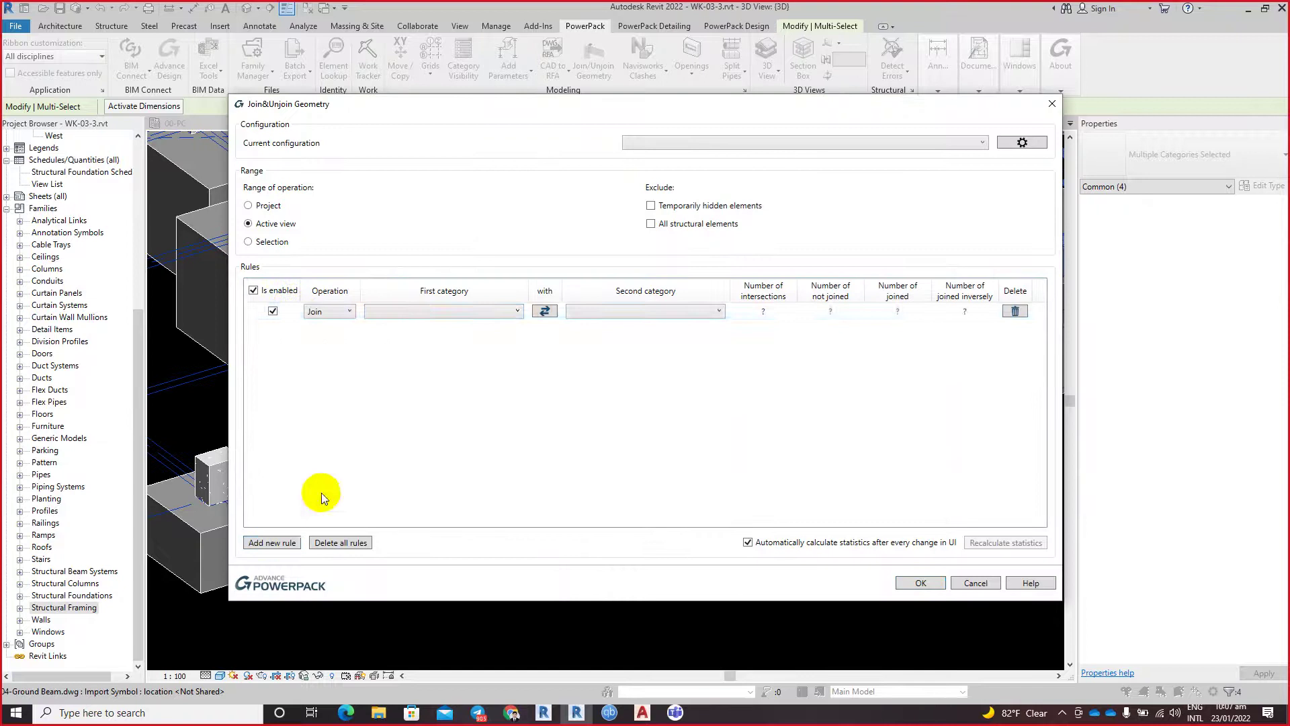
{"action": "left_click", "coordinate": [409, 311]}
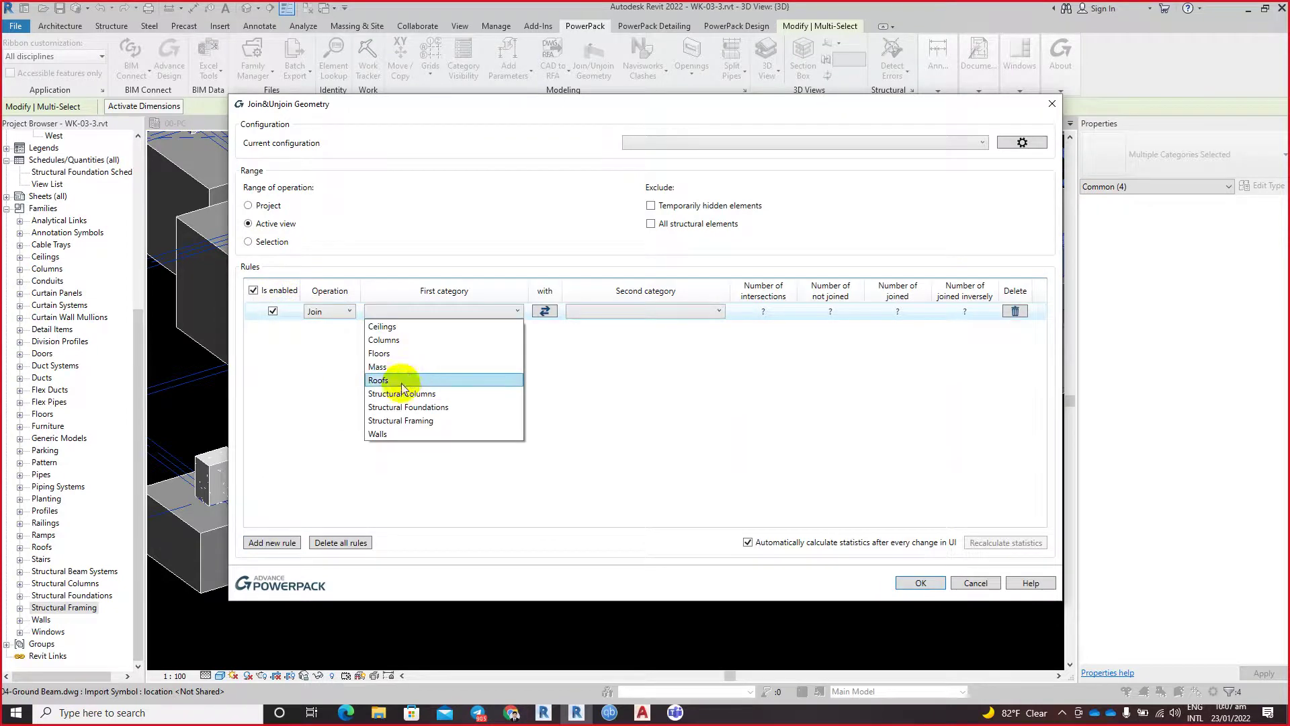
{"action": "left_click", "coordinate": [413, 420]}
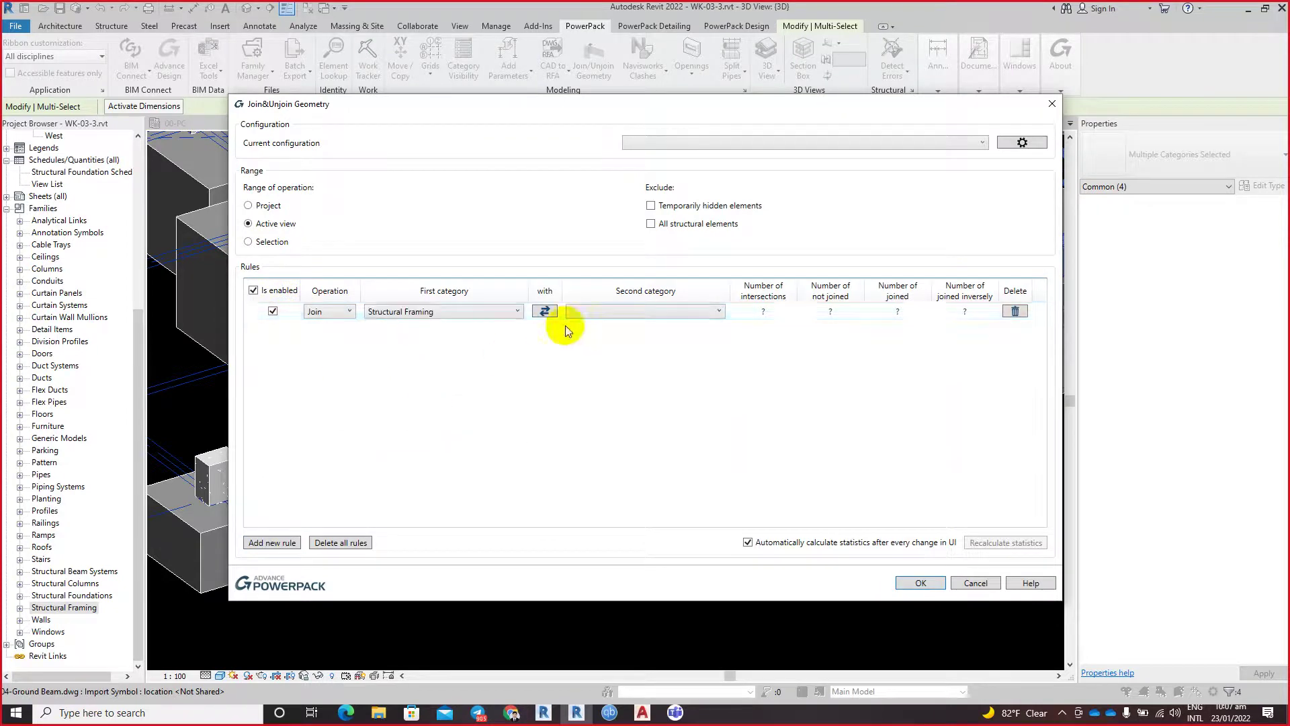
{"action": "left_click", "coordinate": [608, 309]}
{"action": "left_click", "coordinate": [604, 407]}
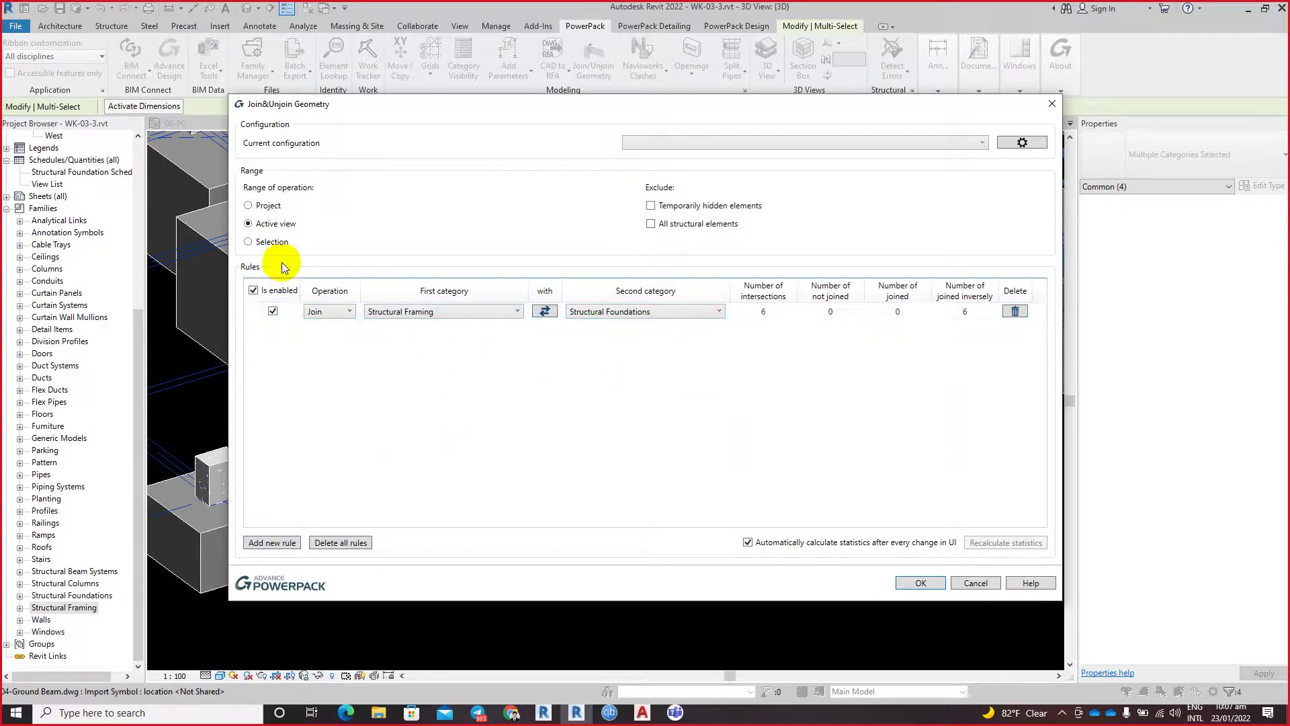
{"action": "left_click", "coordinate": [260, 242]}
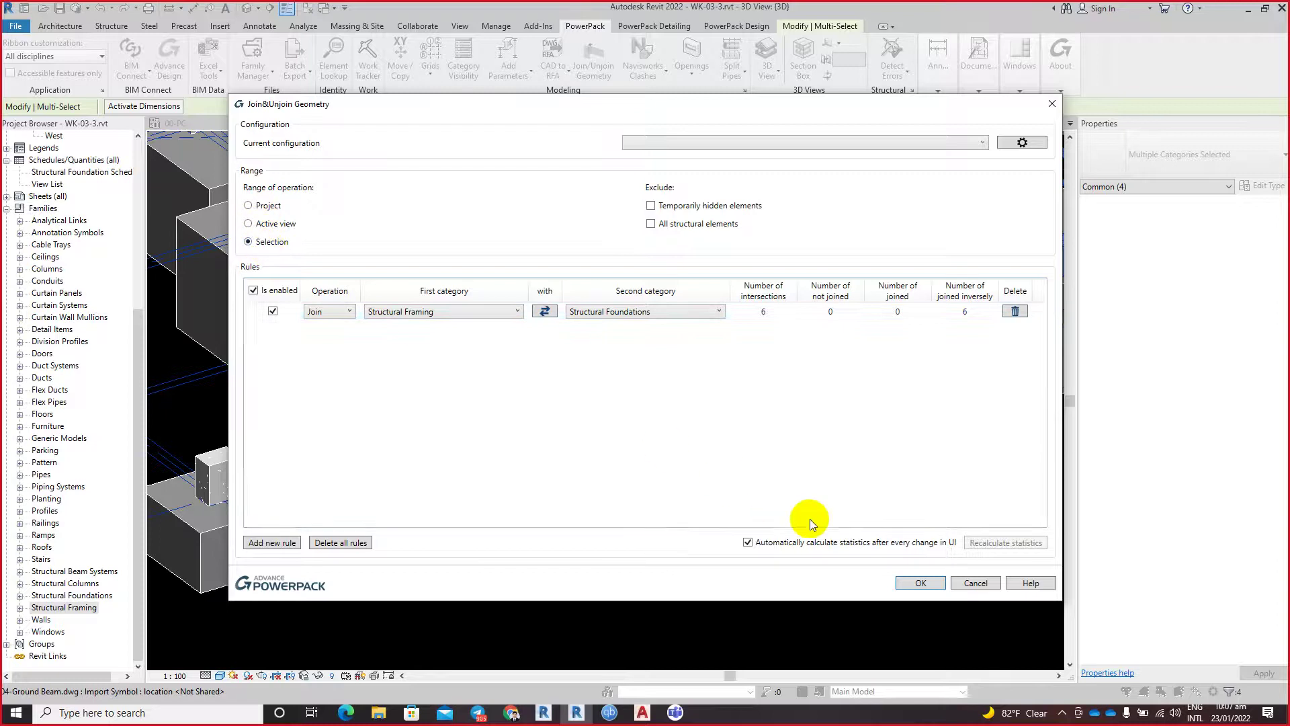
{"action": "left_click", "coordinate": [919, 572]}
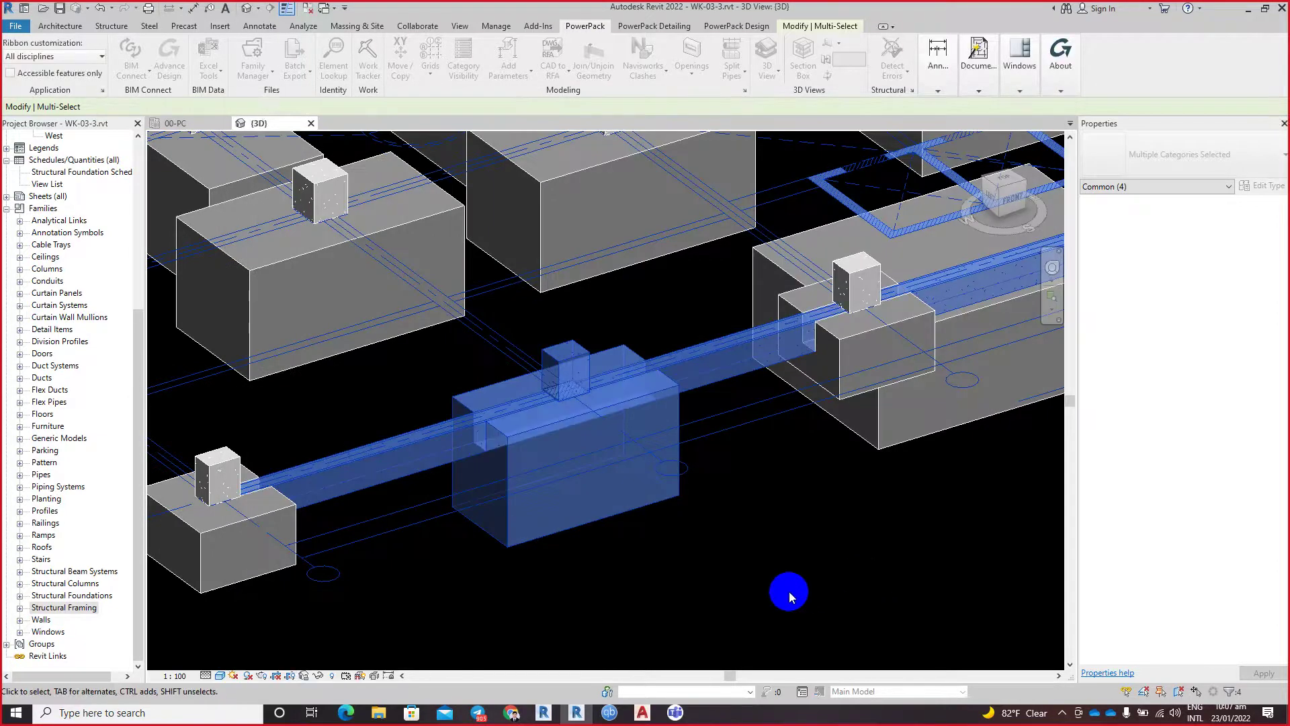
Step: Deselect, zoom in and pick the pile cap to check its join with the ground beam
{"action": "left_click", "coordinate": [789, 592]}
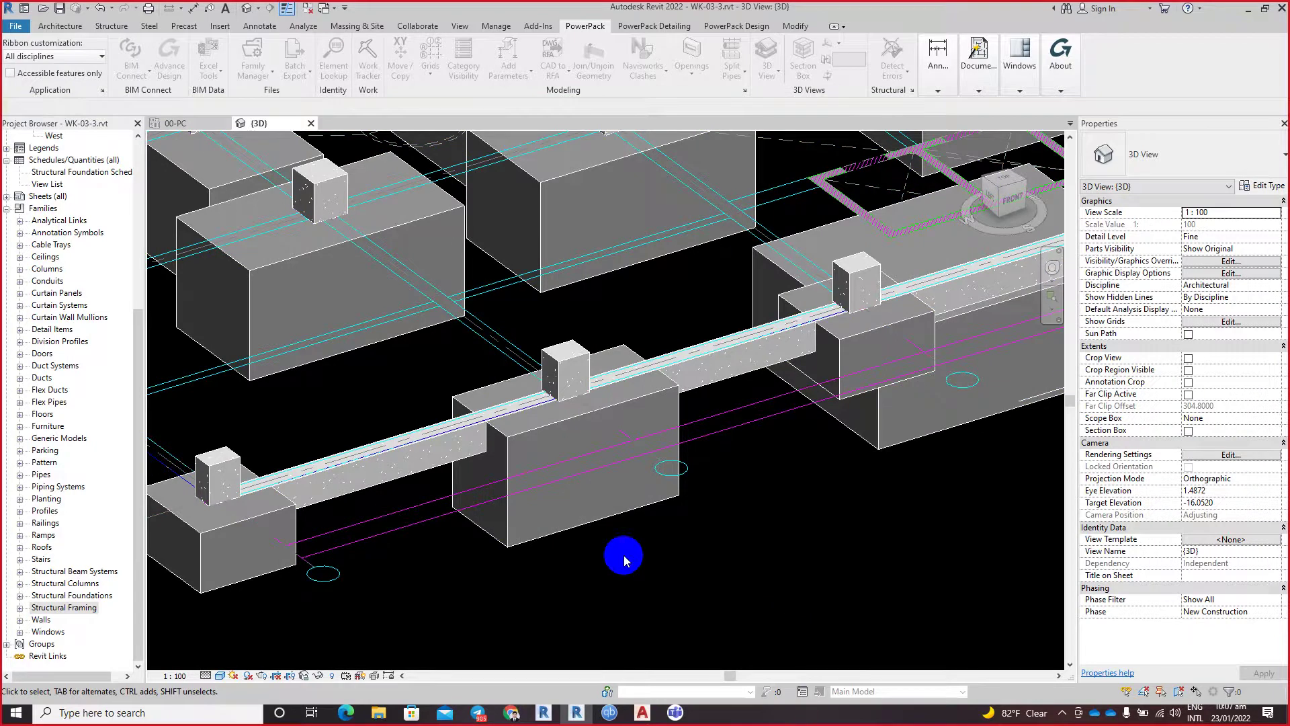
{"action": "scroll", "coordinate": [451, 388], "scroll_direction": "up", "scroll_amount": 3}
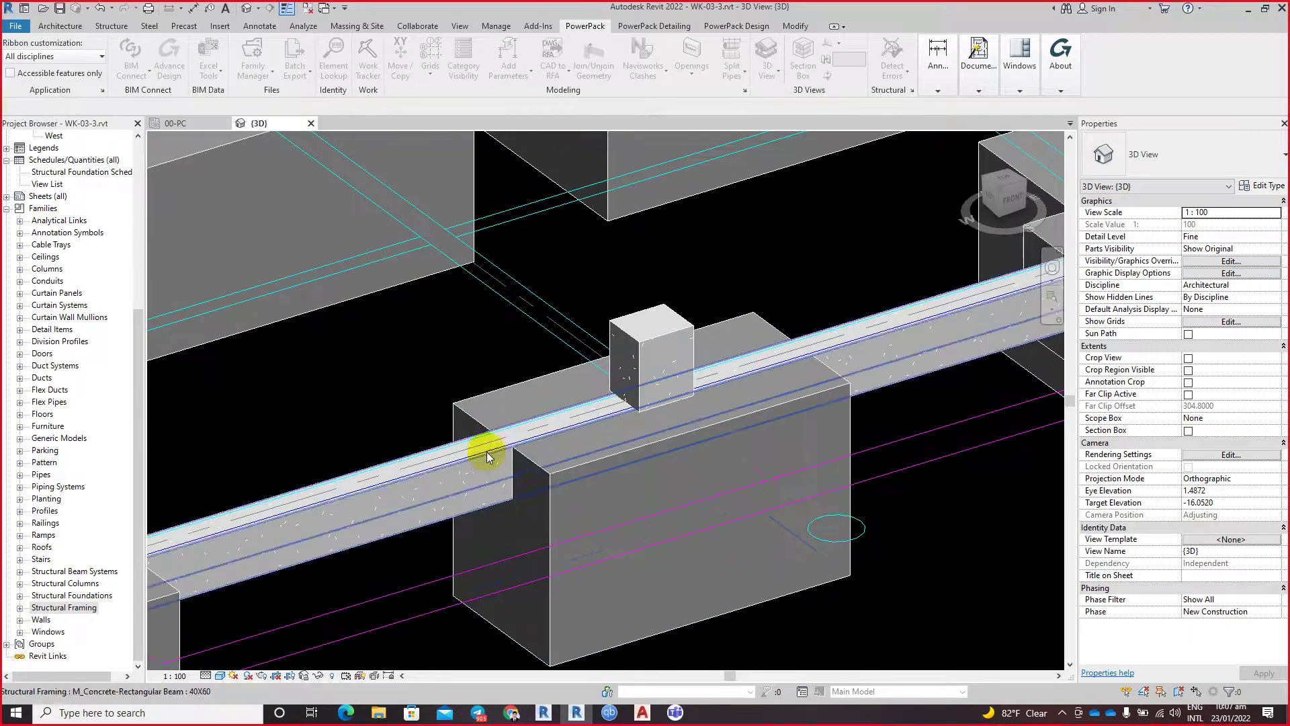
{"action": "left_click", "coordinate": [541, 479]}
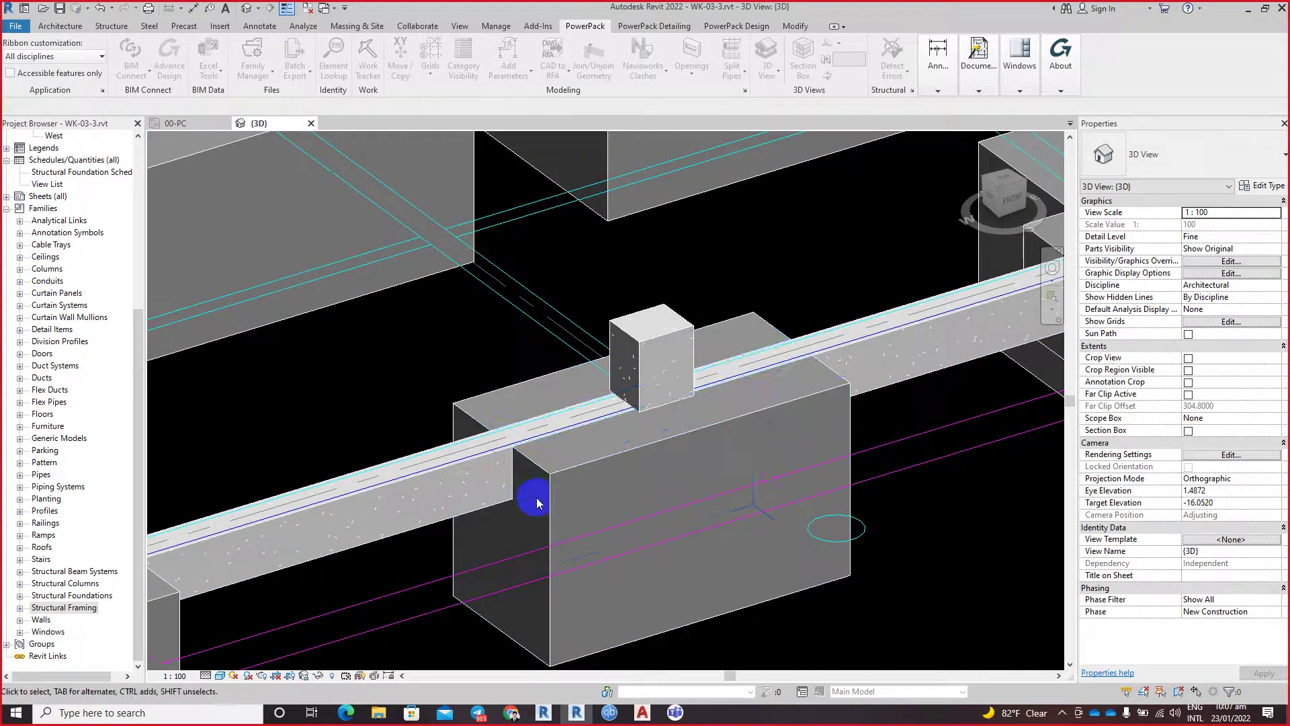
{"action": "key", "text": "Escape"}
{"action": "left_click", "coordinate": [792, 369]}
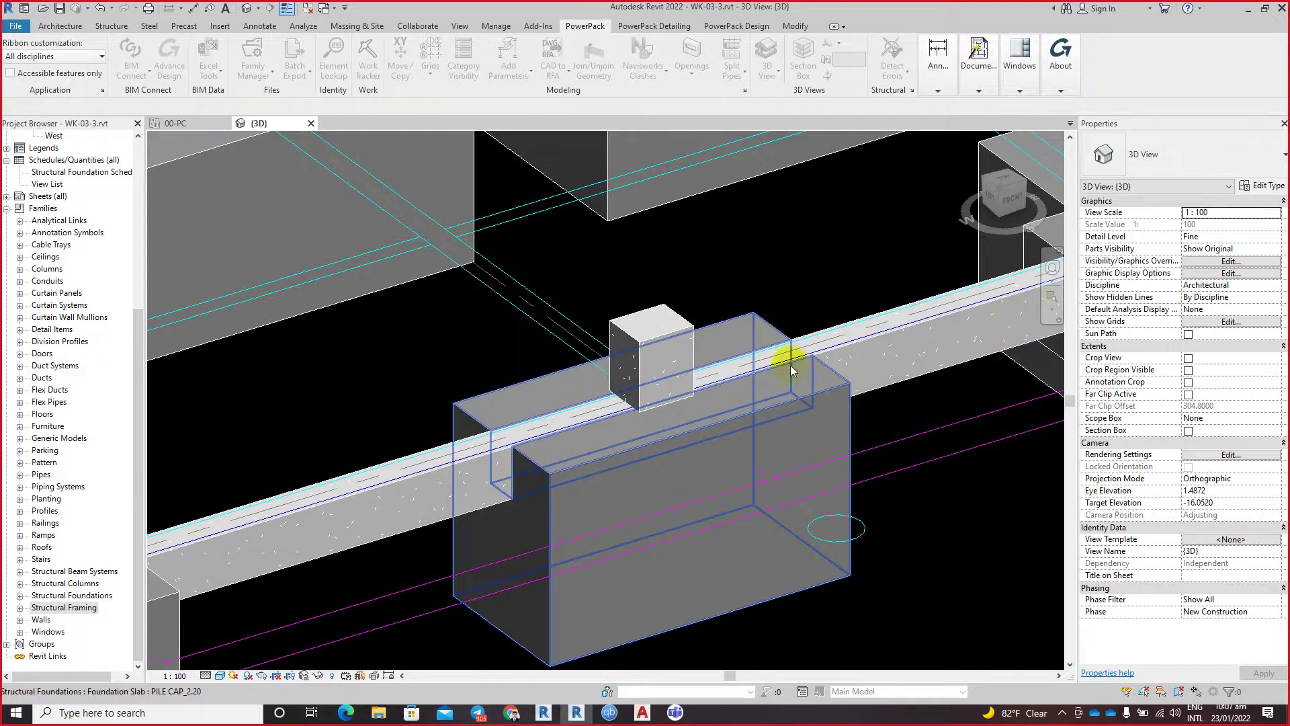
{"action": "key", "text": "Escape"}
Step: Select the ground beam and temporarily hide it
{"action": "left_click", "coordinate": [609, 455]}
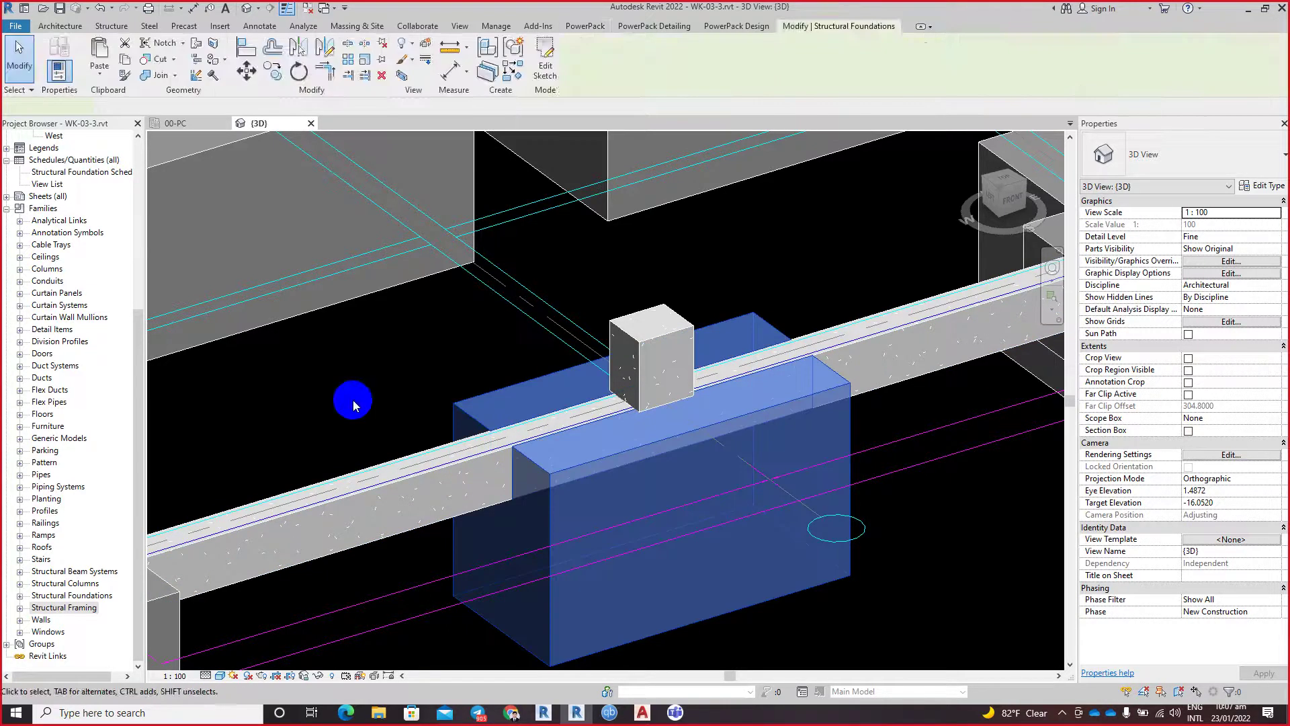
{"action": "left_click", "coordinate": [353, 403]}
{"action": "left_click", "coordinate": [407, 535]}
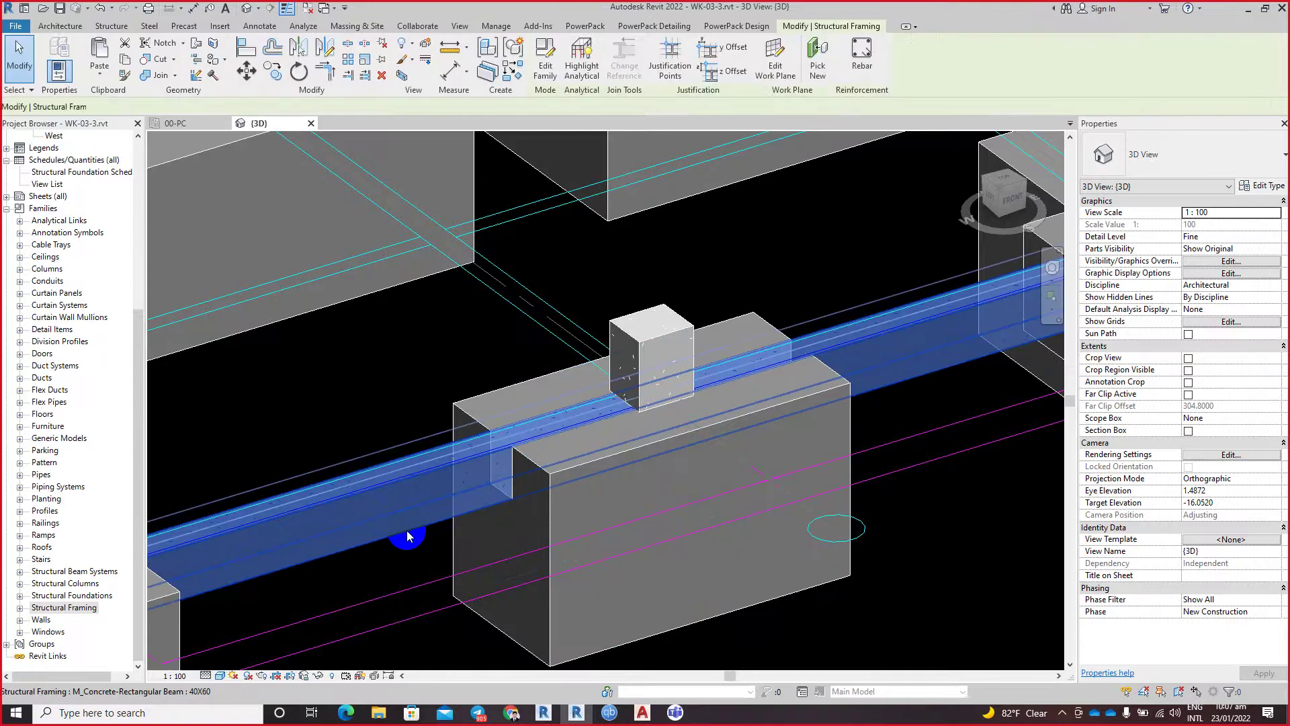
{"action": "left_click_drag", "start_coordinate": [409, 534], "coordinate": [406, 530]}
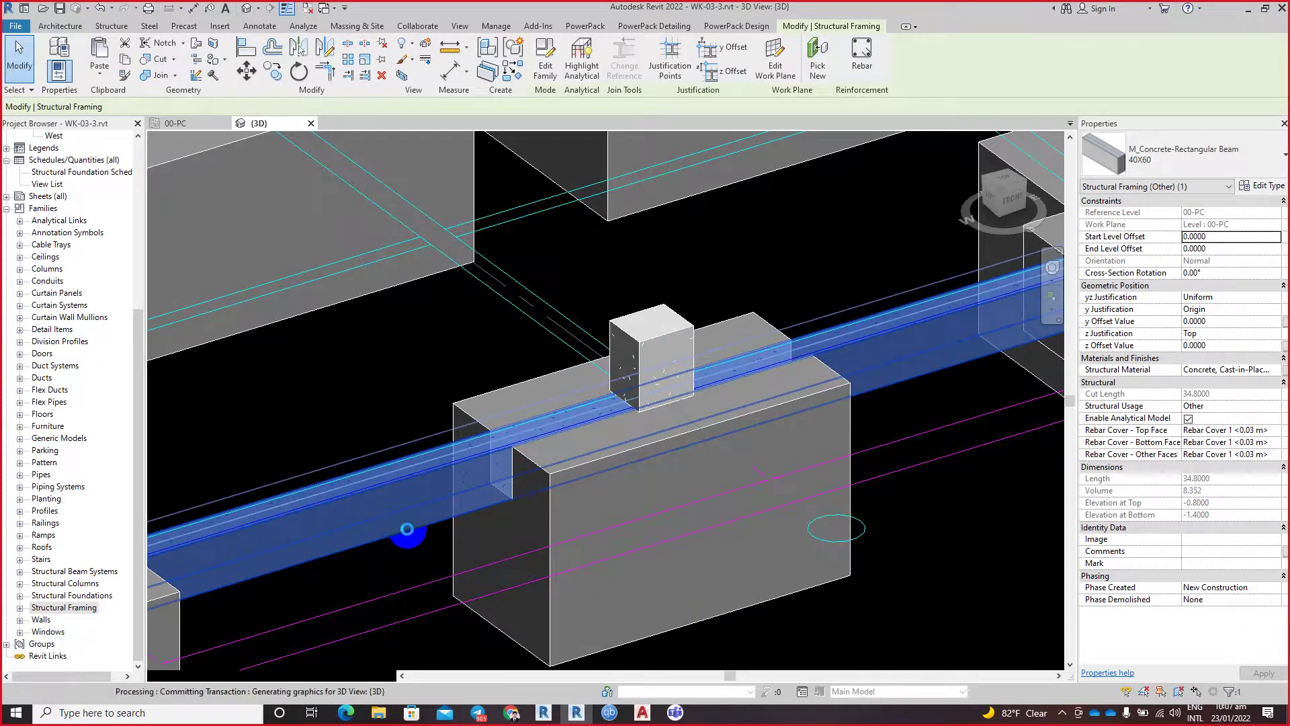
{"action": "key", "text": "h"}
{"action": "key", "text": "h"}
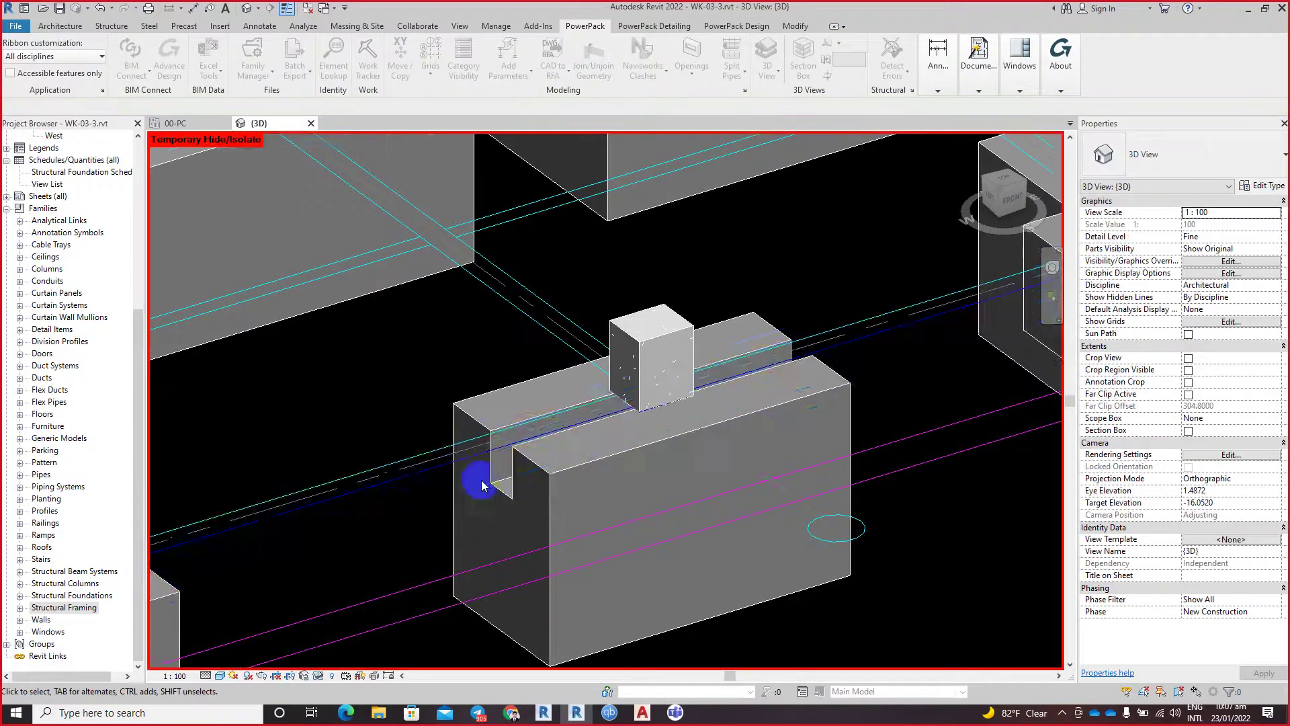
Step: Orbit and zoom around the pile caps to inspect the notches left by the beam
{"action": "mouse_move", "coordinate": [475, 475]}
{"action": "middle_mouse_down", "text": "shift"}
{"action": "mouse_move", "coordinate": [576, 490]}
{"action": "mouse_move", "coordinate": [508, 528]}
{"action": "mouse_move", "coordinate": [650, 536]}
{"action": "mouse_move", "coordinate": [772, 490]}
{"action": "mouse_move", "coordinate": [835, 438]}
{"action": "mouse_move", "coordinate": [478, 591]}
{"action": "mouse_move", "coordinate": [715, 300]}
{"action": "middle_mouse_up", "text": "shift"}
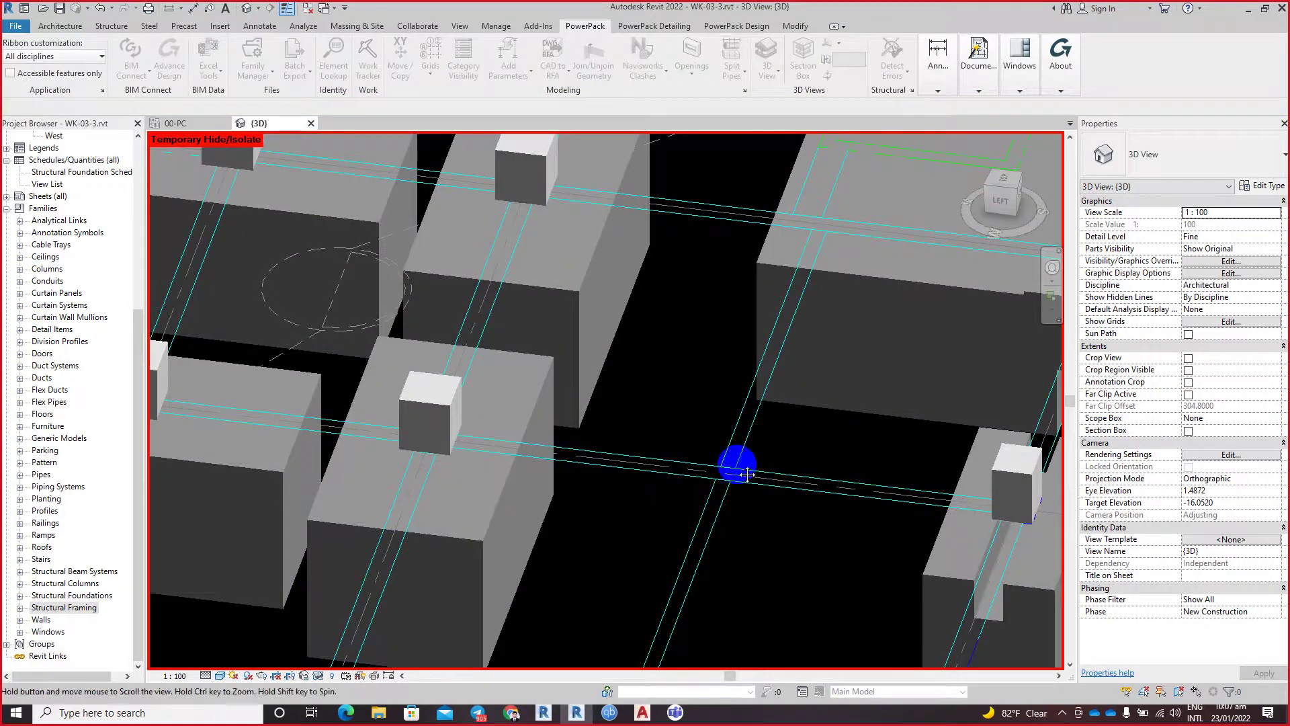
{"action": "scroll", "coordinate": [710, 437], "scroll_direction": "up", "scroll_amount": 3}
{"action": "scroll", "coordinate": [719, 497], "scroll_direction": "up", "scroll_amount": 3}
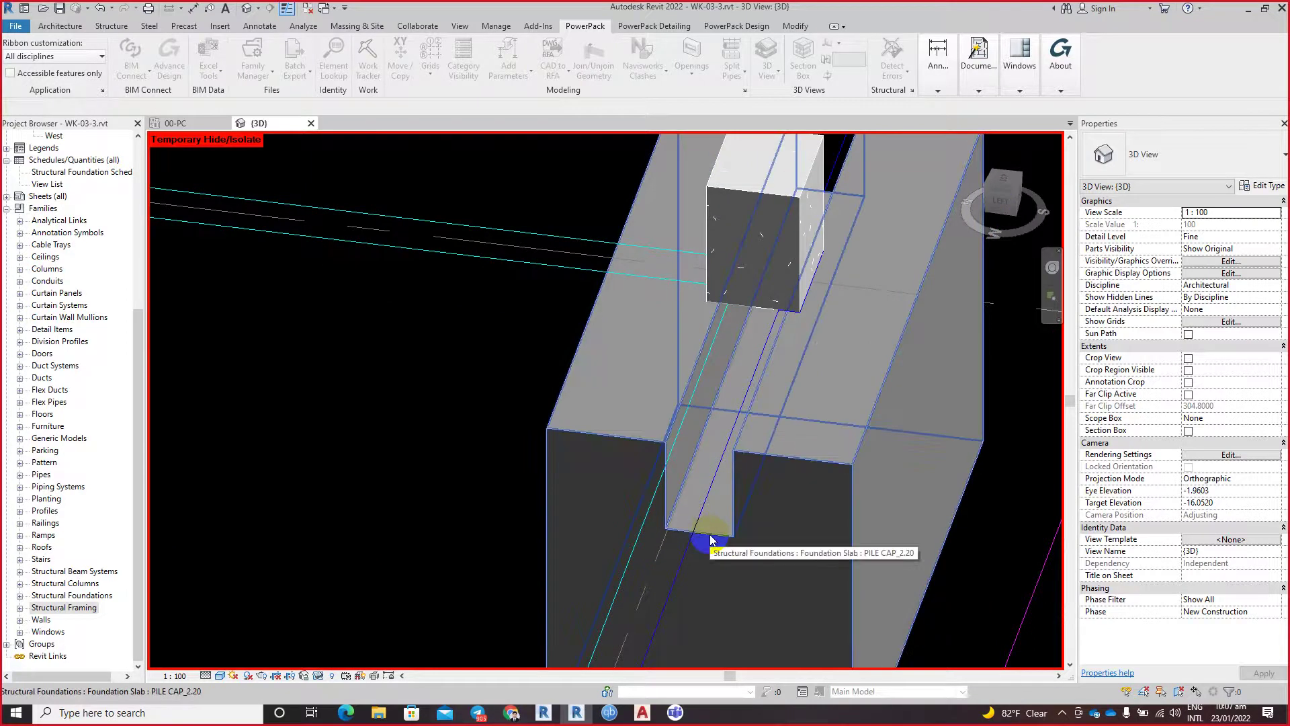
{"action": "scroll", "coordinate": [711, 539], "scroll_direction": "down", "scroll_amount": 3}
{"action": "scroll", "coordinate": [711, 540], "scroll_direction": "down", "scroll_amount": 3}
{"action": "mouse_move", "coordinate": [708, 536]}
{"action": "middle_mouse_down", "text": "shift"}
{"action": "mouse_move", "coordinate": [589, 603]}
{"action": "mouse_move", "coordinate": [497, 563]}
{"action": "middle_mouse_up", "text": "shift"}
{"action": "scroll", "coordinate": [498, 564], "scroll_direction": "down", "scroll_amount": 2}
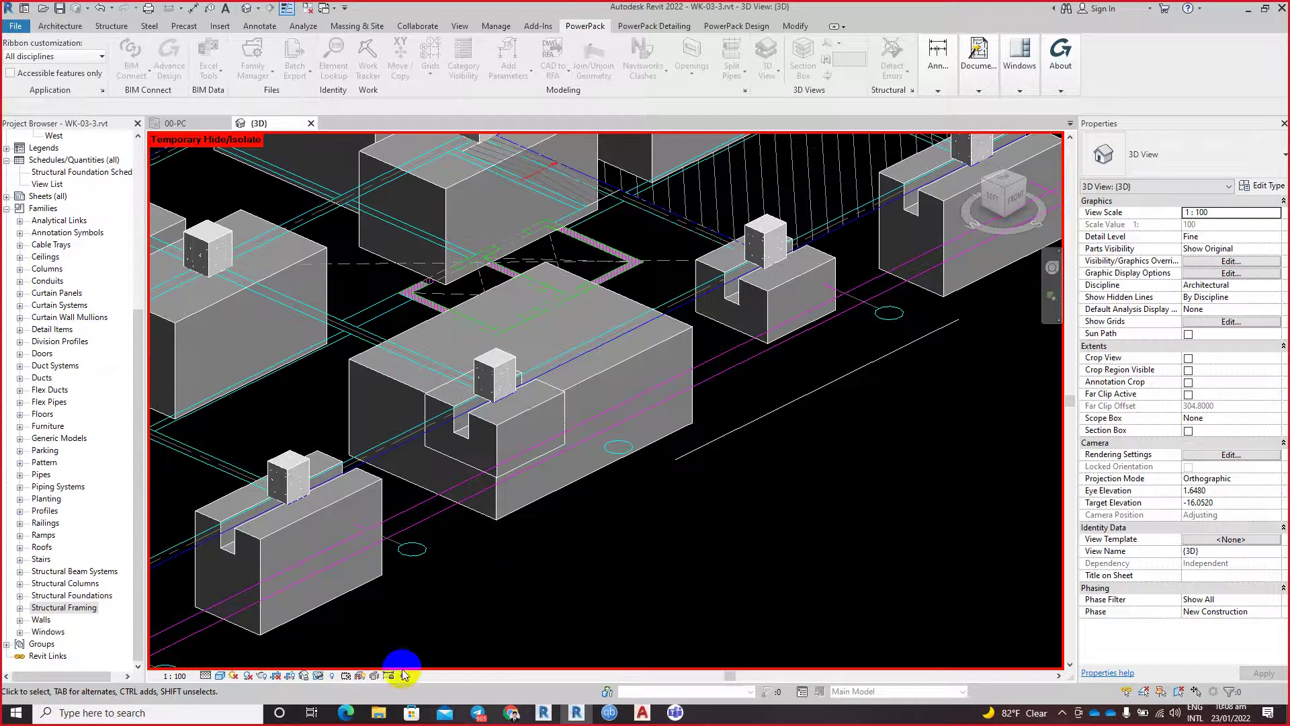
Step: Reset Temporary Hide/Isolate, then zoom out and pan over the whole foundation layout
{"action": "left_click", "coordinate": [319, 678]}
{"action": "left_click", "coordinate": [356, 661]}
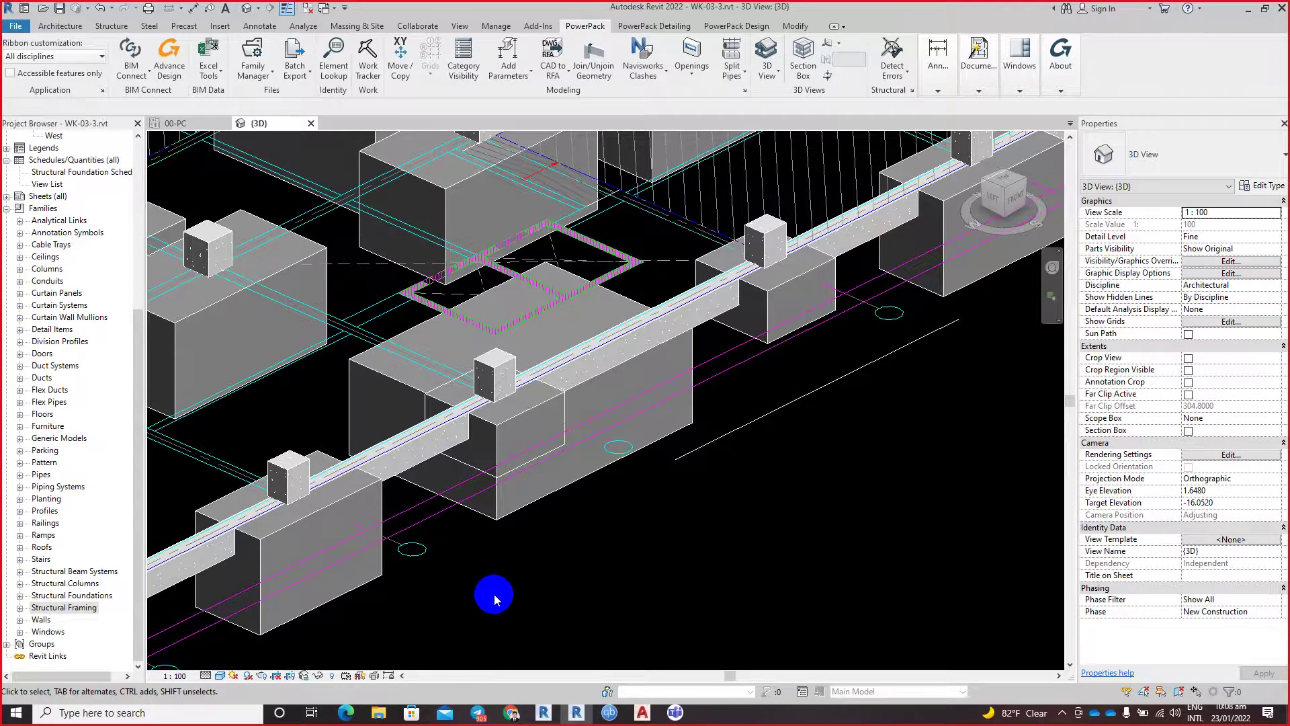
{"action": "scroll", "coordinate": [426, 518], "scroll_direction": "down", "scroll_amount": 3}
{"action": "mouse_move", "coordinate": [567, 484]}
{"action": "middle_mouse_down"}
{"action": "mouse_move", "coordinate": [680, 513]}
{"action": "mouse_move", "coordinate": [795, 590]}
{"action": "mouse_move", "coordinate": [787, 567]}
{"action": "mouse_move", "coordinate": [801, 564]}
{"action": "middle_mouse_up"}
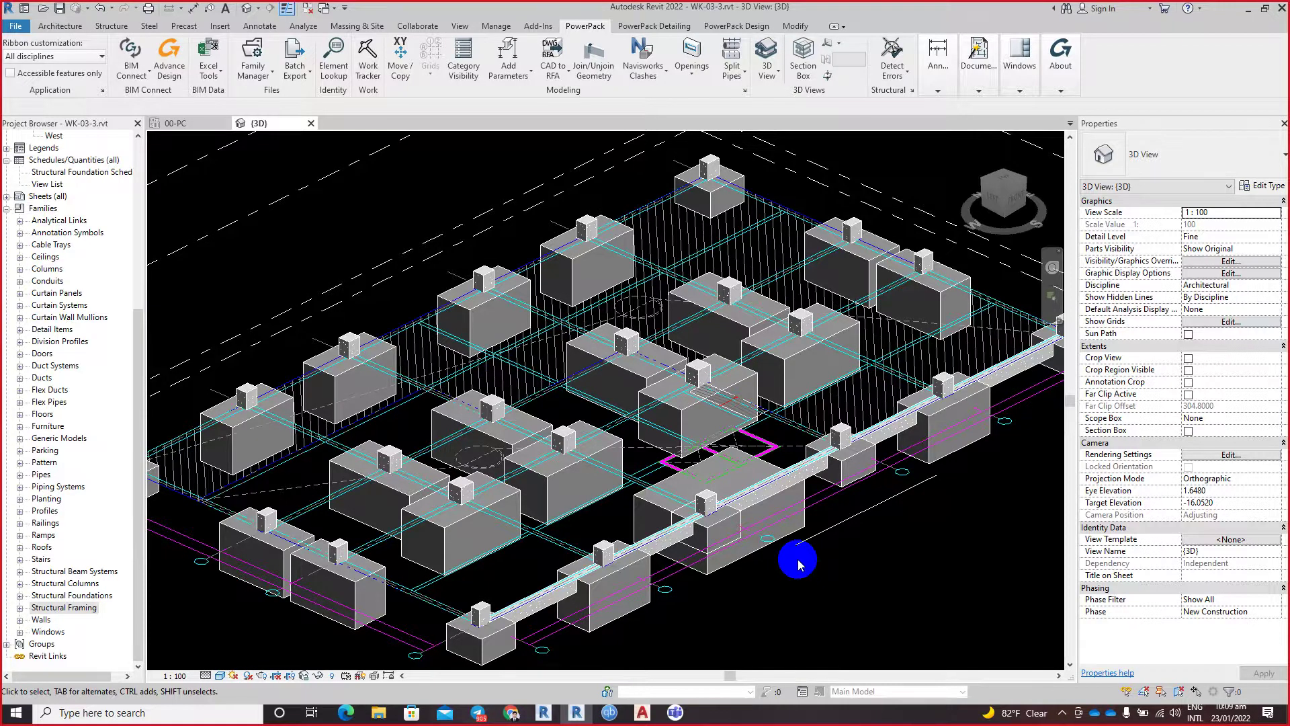
{"action": "scroll", "coordinate": [724, 562], "scroll_direction": "up", "scroll_amount": 3}
{"action": "scroll", "coordinate": [723, 564], "scroll_direction": "up", "scroll_amount": 2}
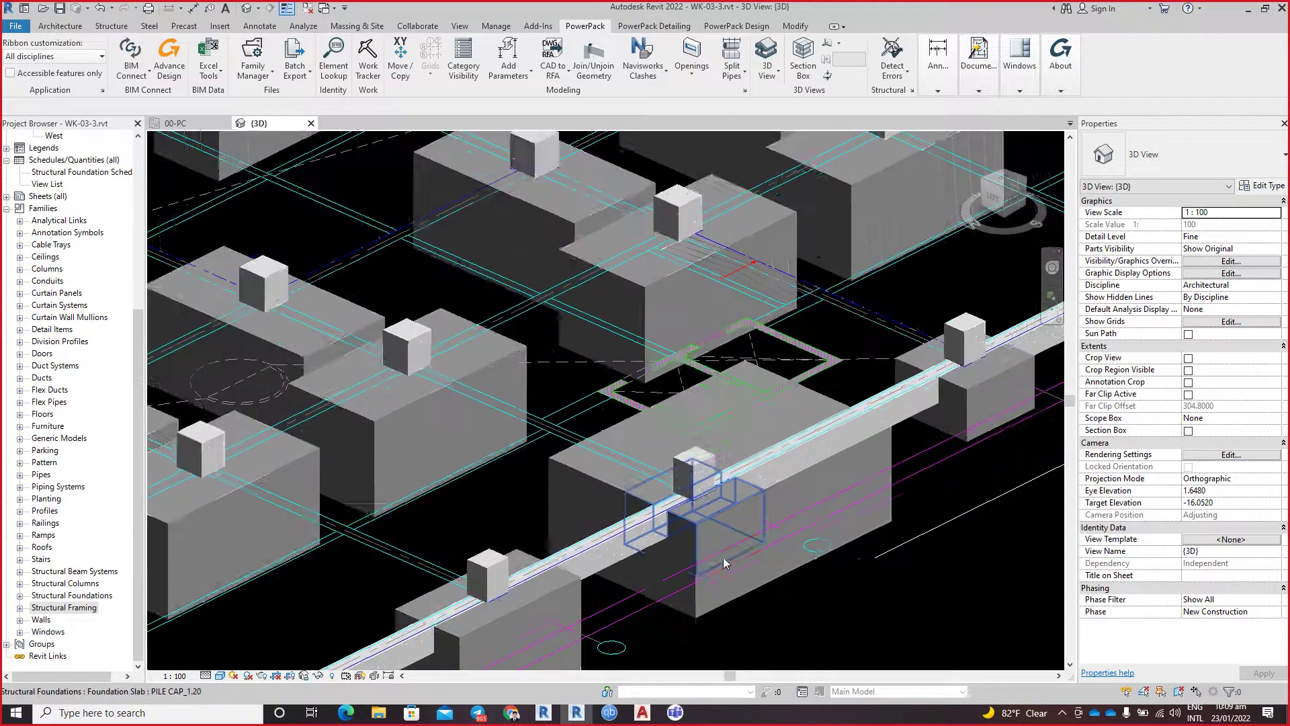
{"action": "mouse_move", "coordinate": [723, 558]}
{"action": "middle_mouse_down", "text": "shift"}
{"action": "mouse_move", "coordinate": [827, 573]}
{"action": "mouse_move", "coordinate": [849, 504]}
{"action": "middle_mouse_up", "text": "shift"}
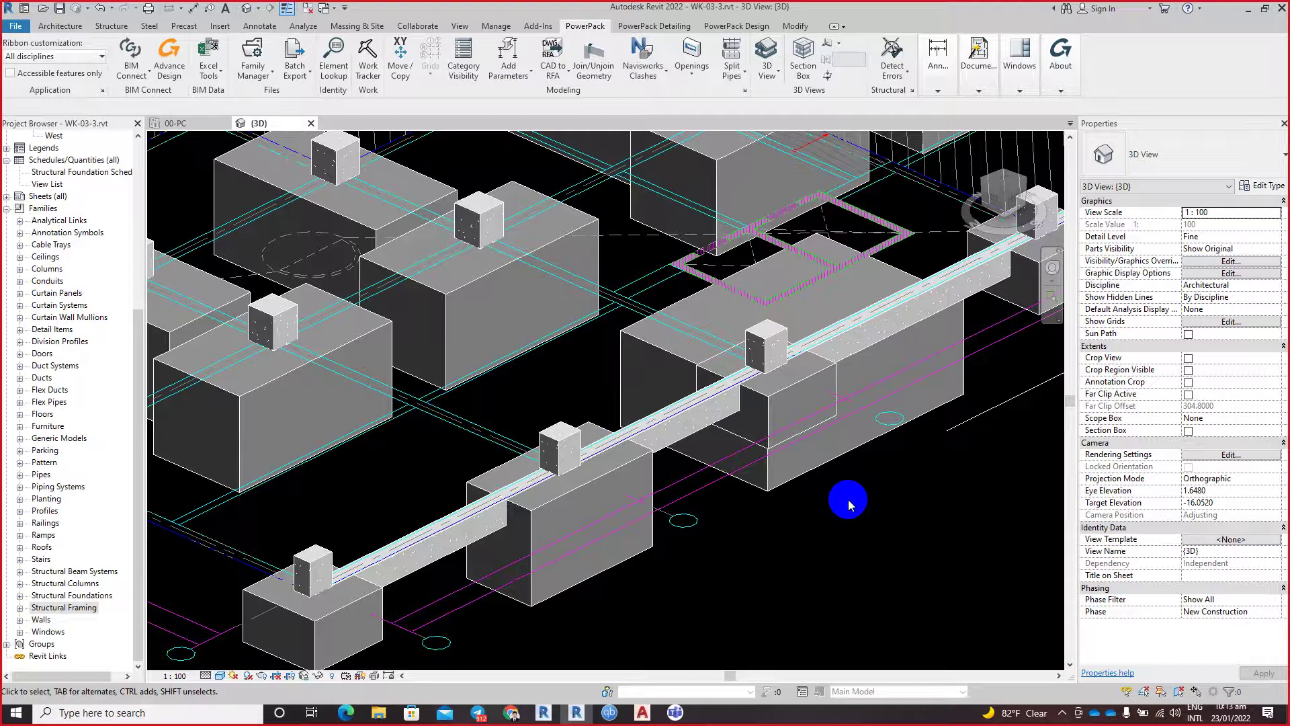
{"action": "left_click", "coordinate": [176, 123]}
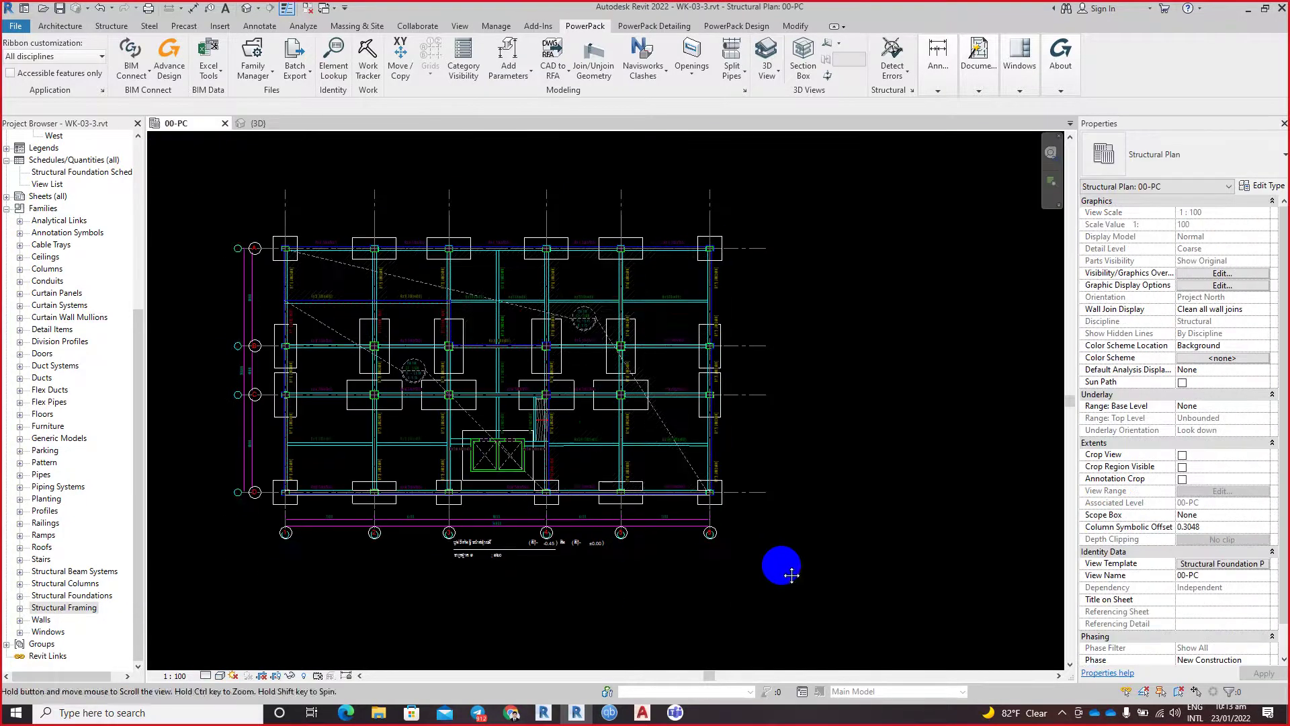
{"action": "scroll", "coordinate": [480, 459], "scroll_direction": "up", "scroll_amount": 3}
{"action": "scroll", "coordinate": [446, 455], "scroll_direction": "up", "scroll_amount": 3}
{"action": "middle_click_drag", "start_coordinate": [388, 475], "coordinate": [533, 446]}
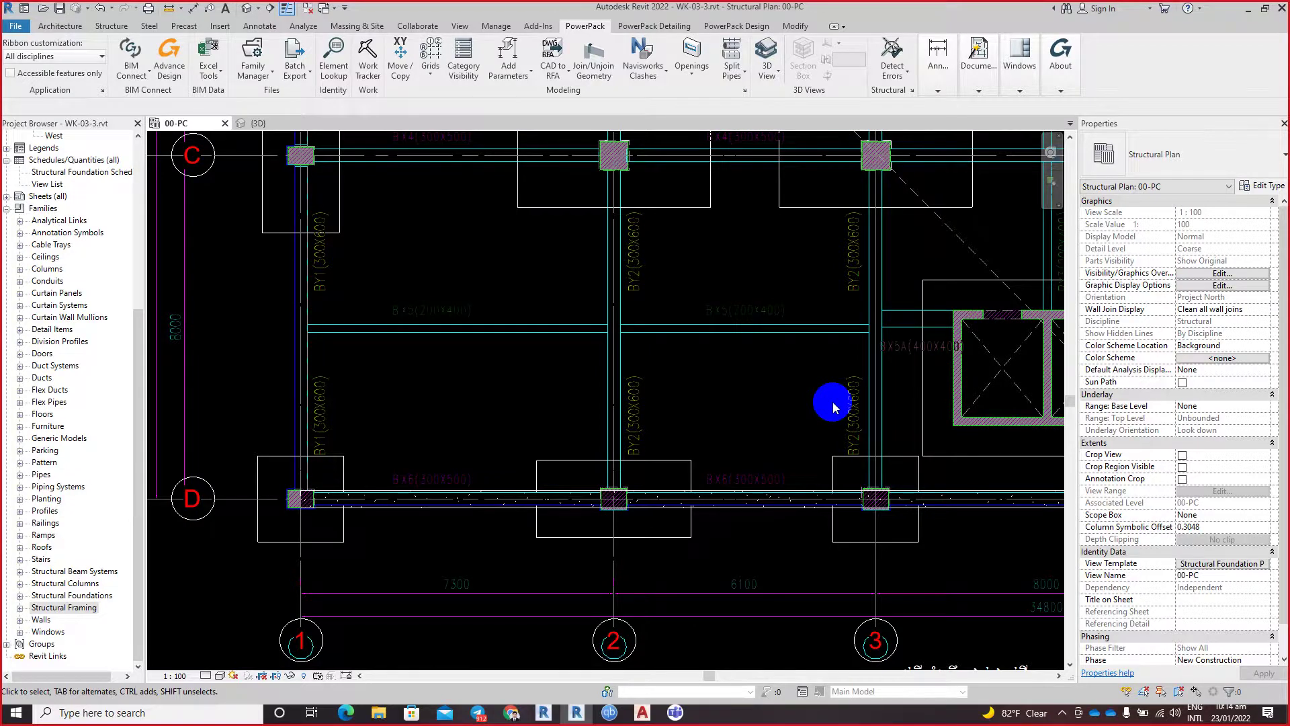
{"action": "scroll", "coordinate": [639, 340], "scroll_direction": "up", "scroll_amount": 2}
{"action": "middle_click_drag", "start_coordinate": [595, 379], "coordinate": [472, 505]}
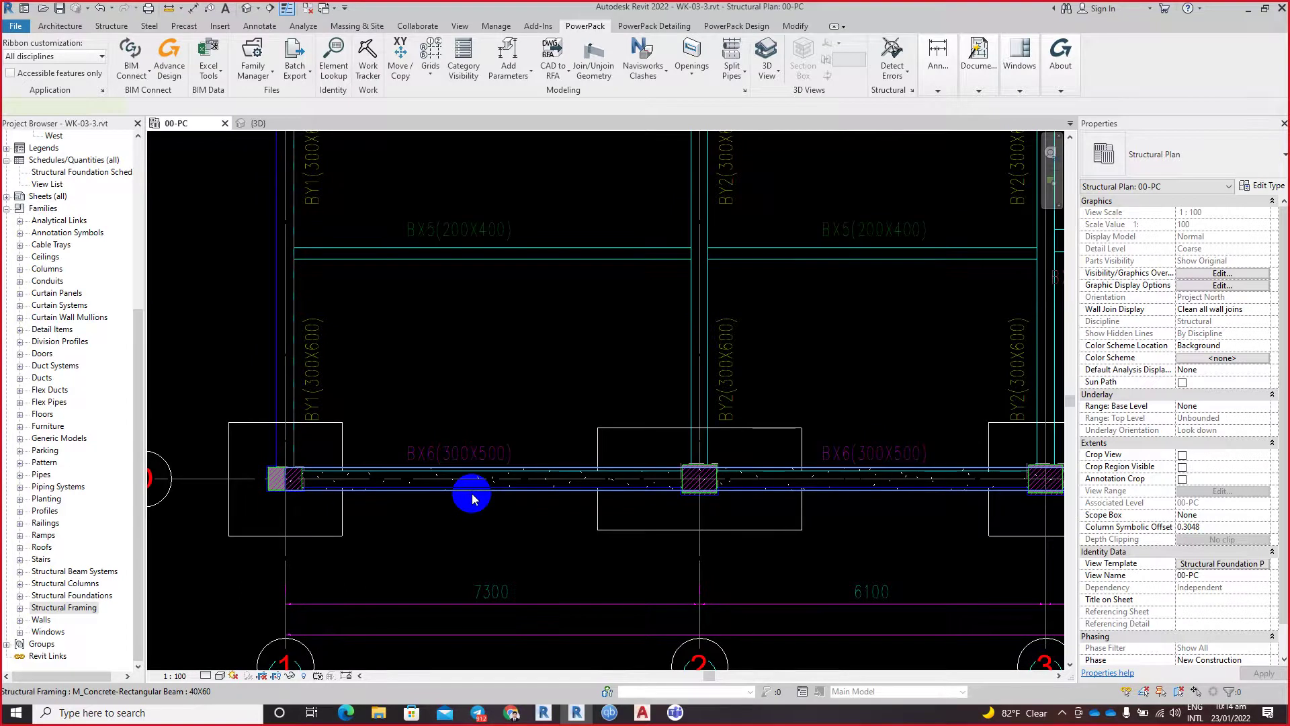
{"action": "left_click", "coordinate": [472, 496]}
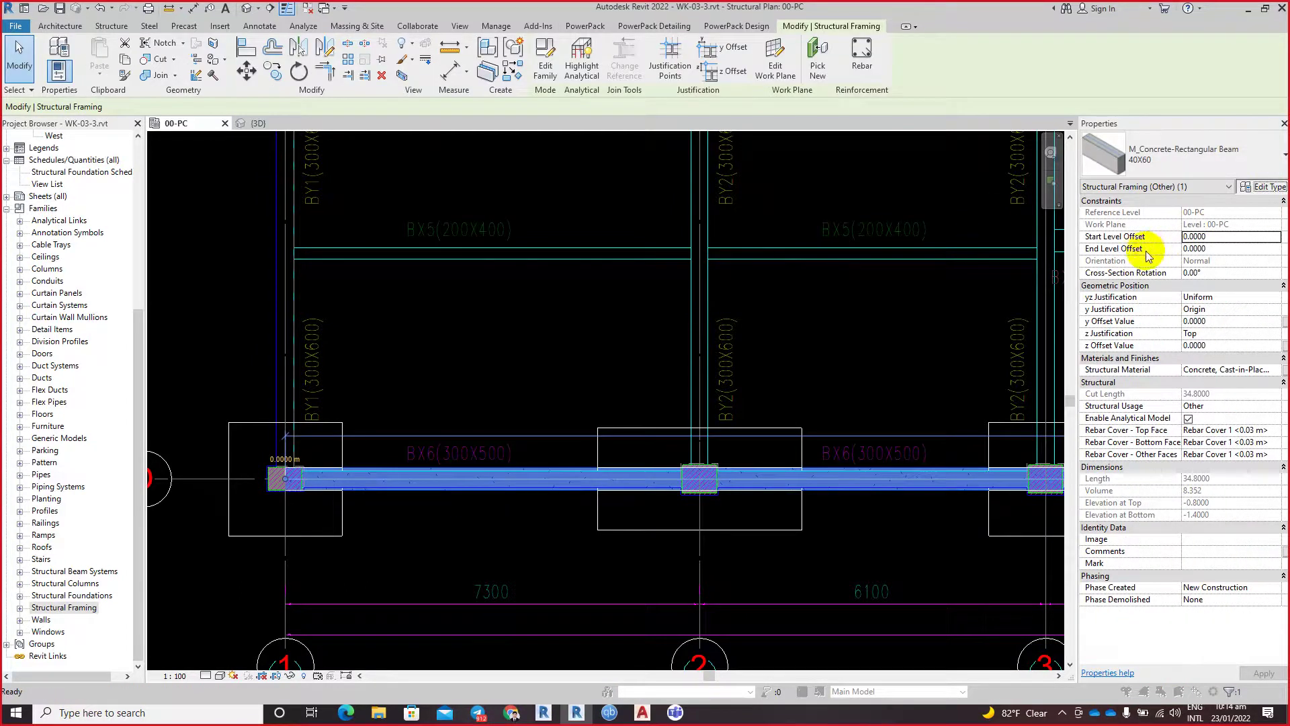
{"action": "left_click", "coordinate": [1263, 186]}
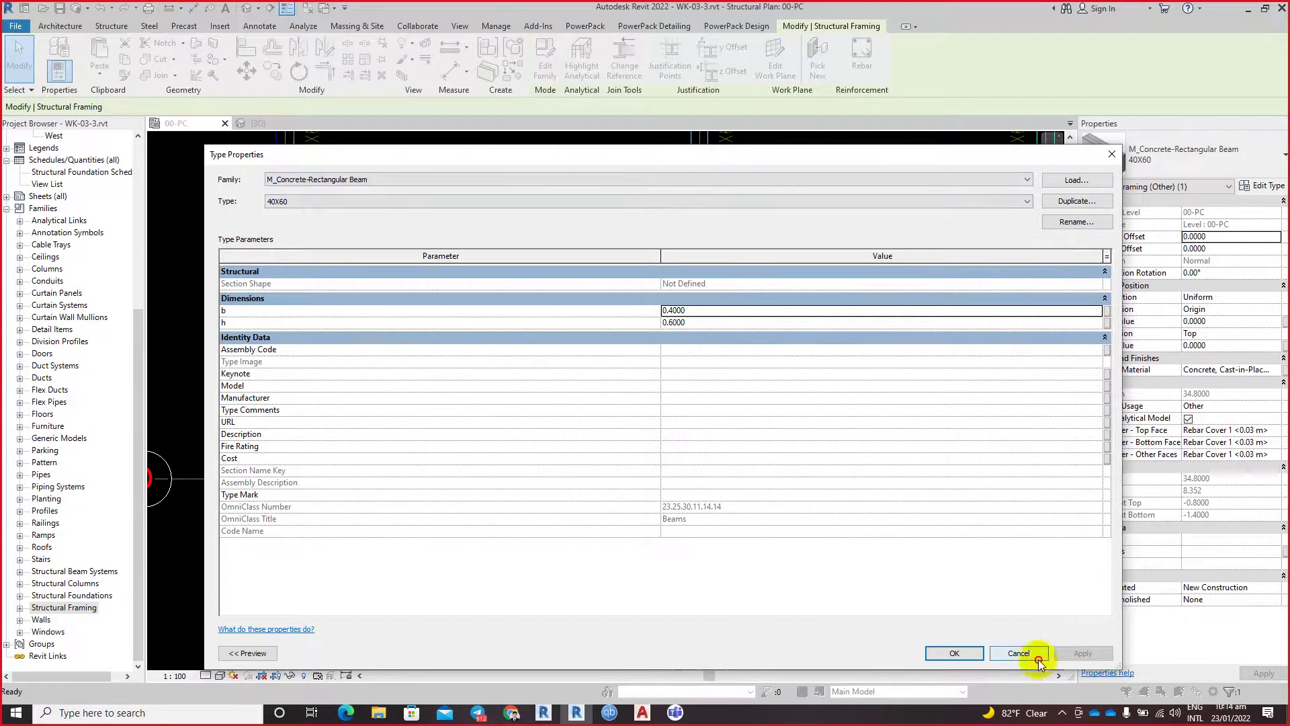
{"action": "left_click", "coordinate": [997, 654]}
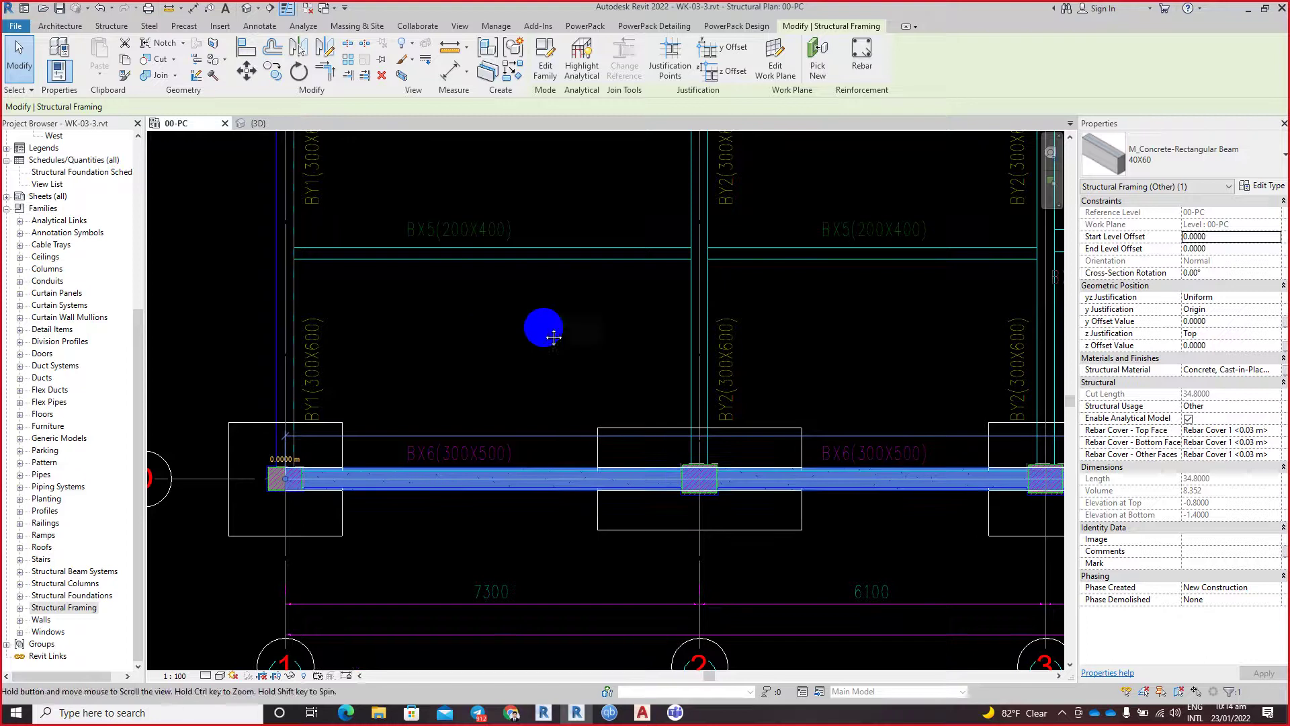
{"action": "middle_click_drag", "start_coordinate": [538, 321], "coordinate": [605, 354]}
{"action": "scroll", "coordinate": [546, 295], "scroll_direction": "up", "scroll_amount": 3}
{"action": "key", "text": "Escape"}
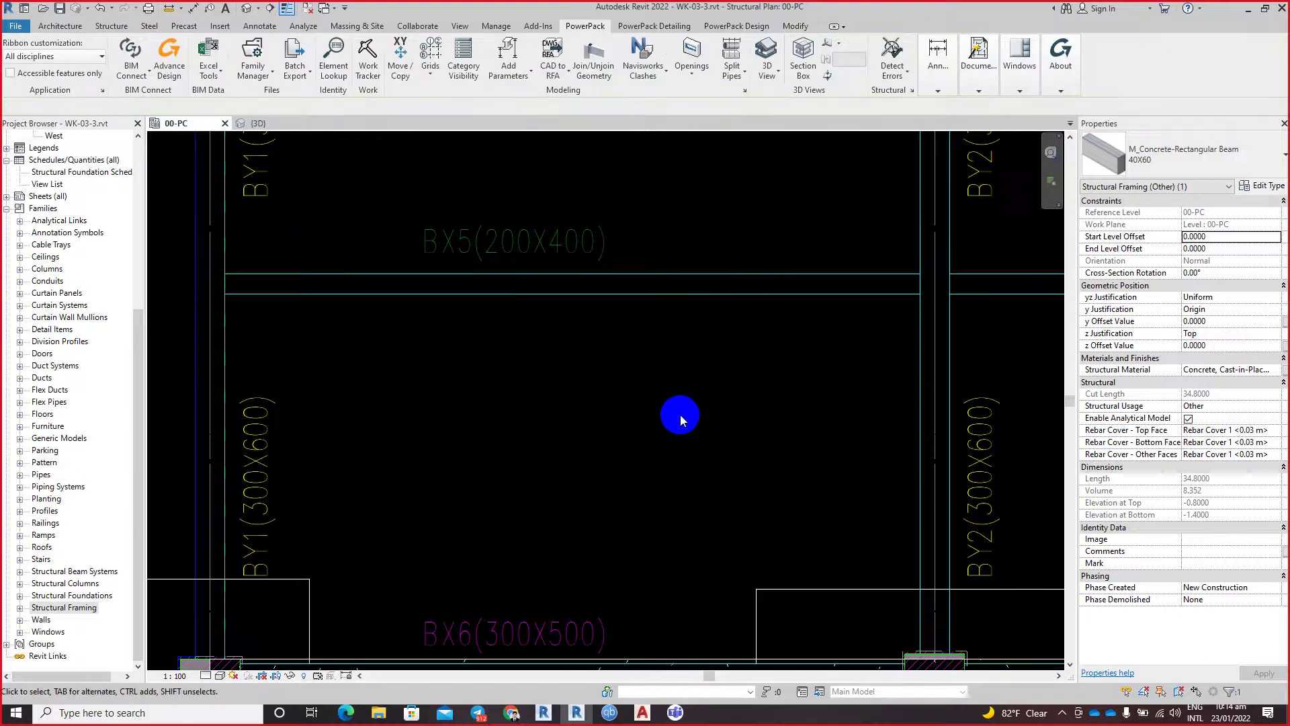
{"action": "left_click", "coordinate": [598, 317]}
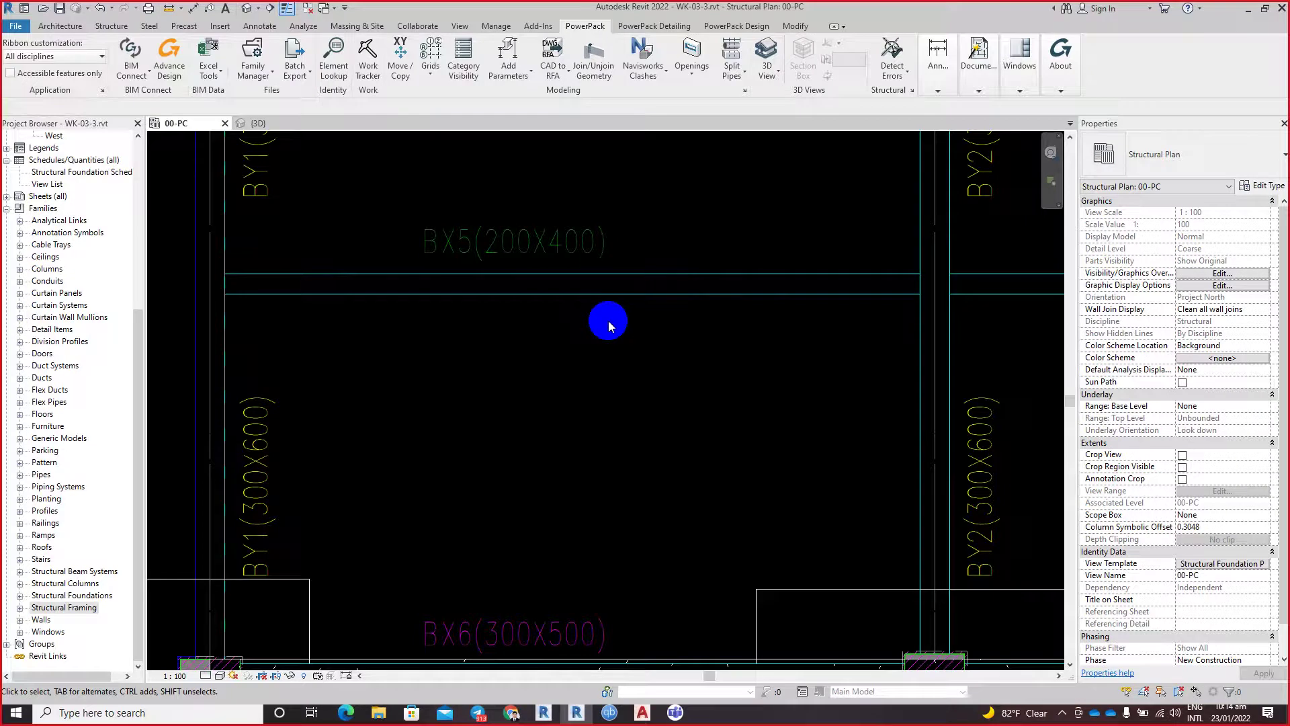
Step: Start a new beam and open the 40X60 Type Properties, abandoning a first duplicate attempt
{"action": "left_click", "coordinate": [112, 27]}
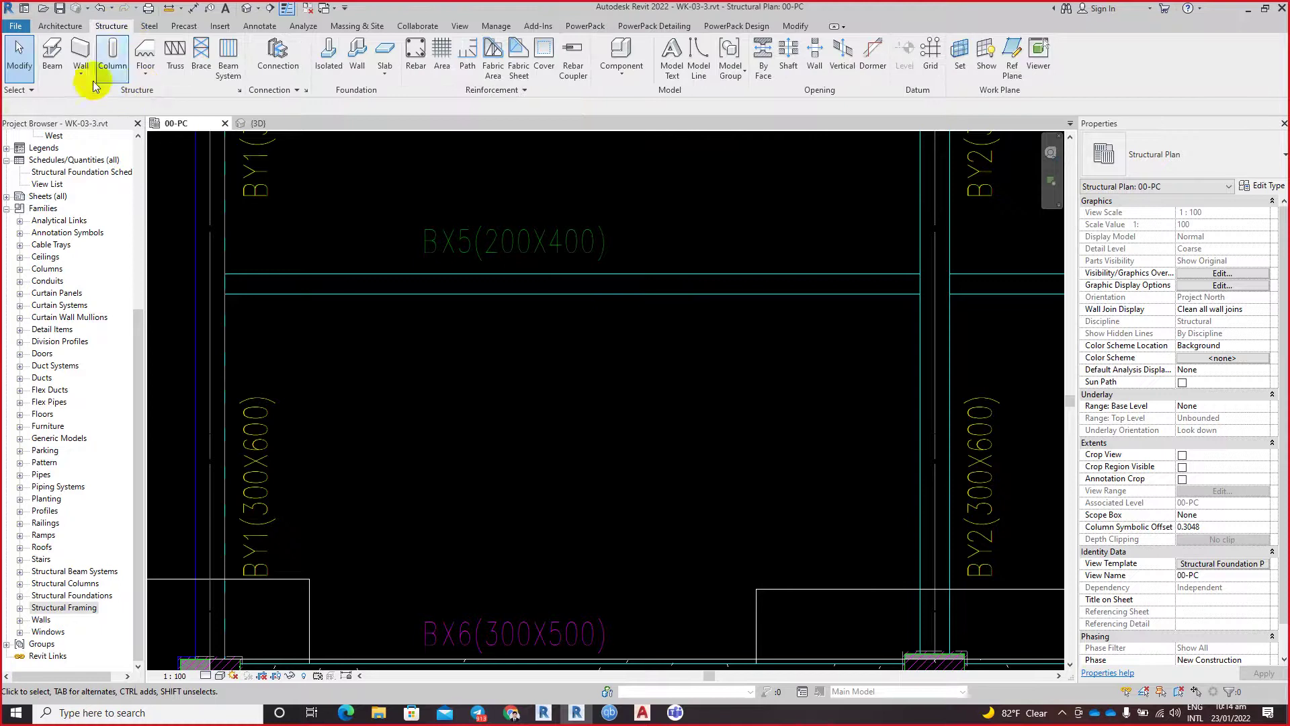
{"action": "left_click", "coordinate": [55, 62]}
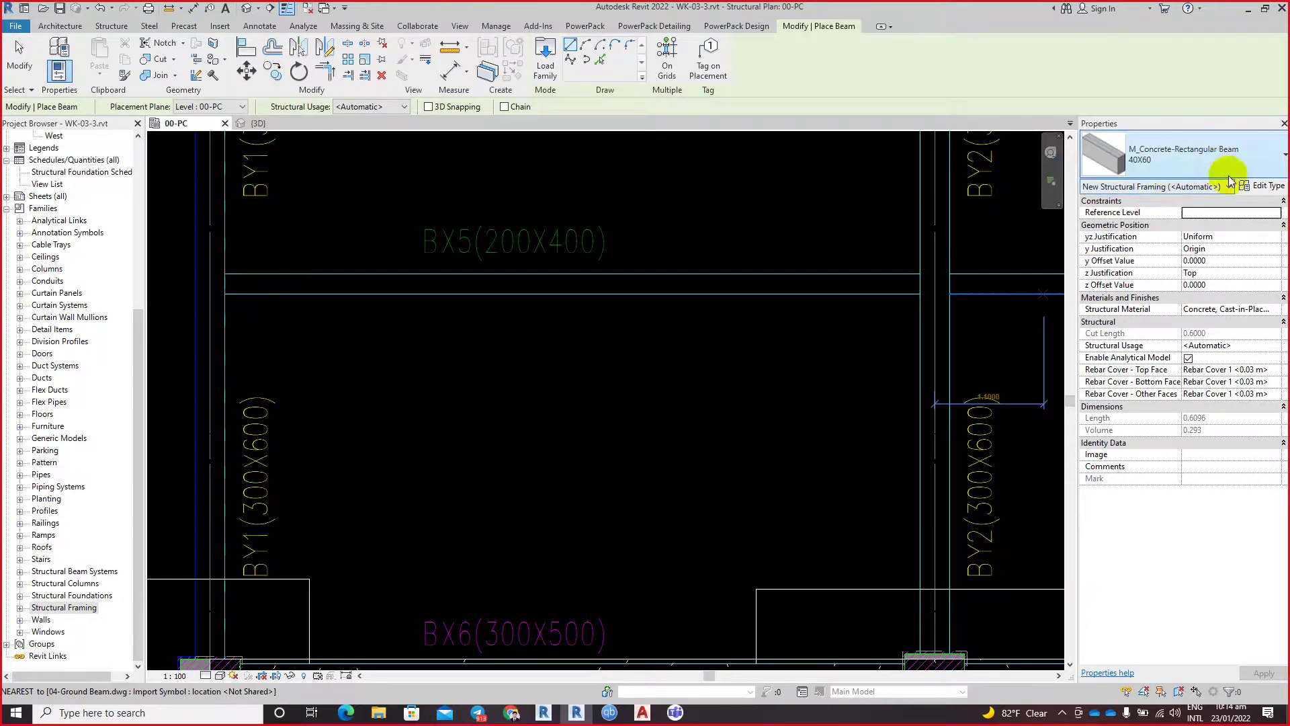
{"action": "left_click", "coordinate": [1262, 187]}
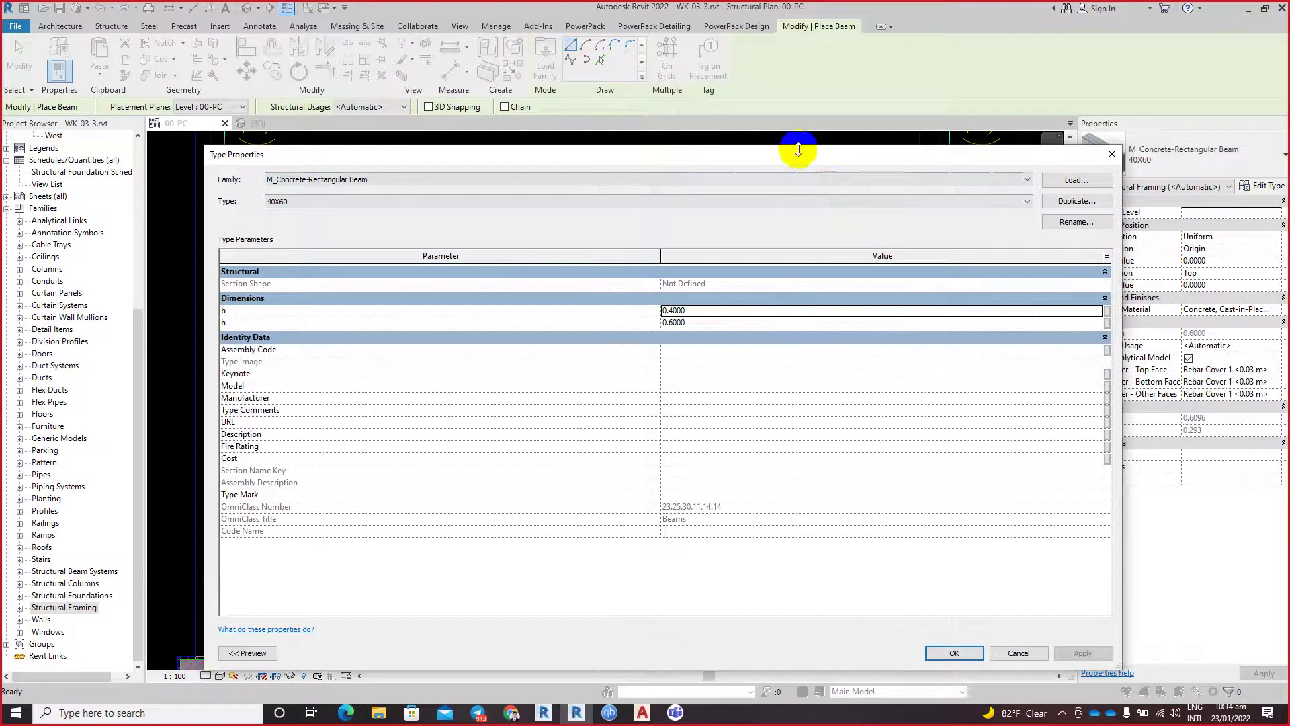
{"action": "left_click_drag", "start_coordinate": [798, 149], "coordinate": [854, 167]}
{"action": "left_click", "coordinate": [1132, 219]}
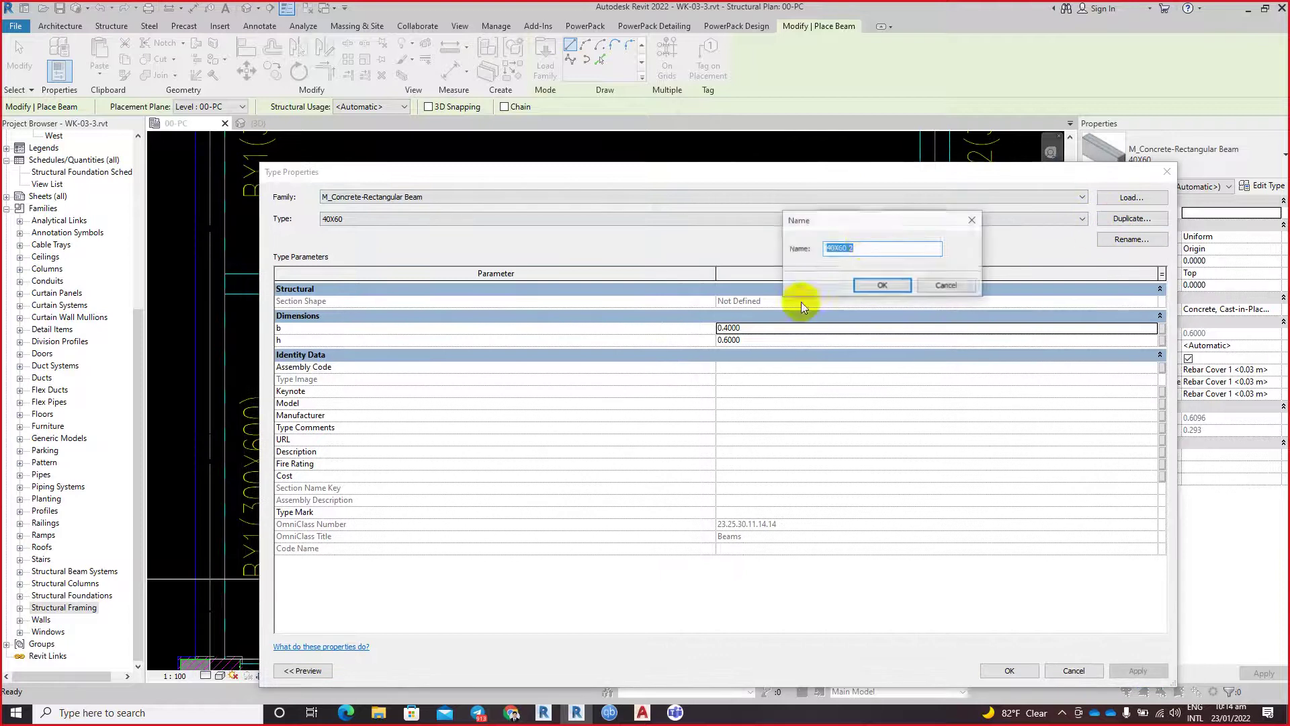
{"action": "left_click", "coordinate": [973, 220]}
{"action": "left_click_drag", "start_coordinate": [889, 173], "coordinate": [1284, 200]}
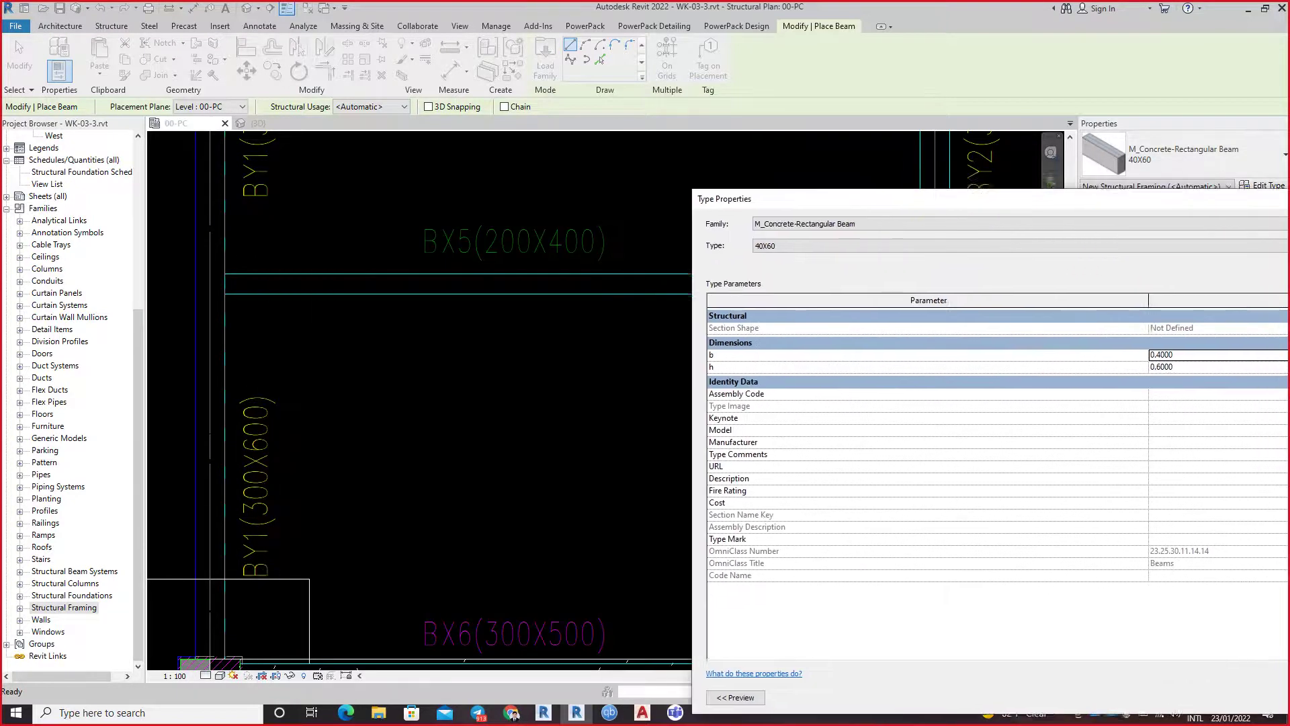
{"action": "key", "text": "Return"}
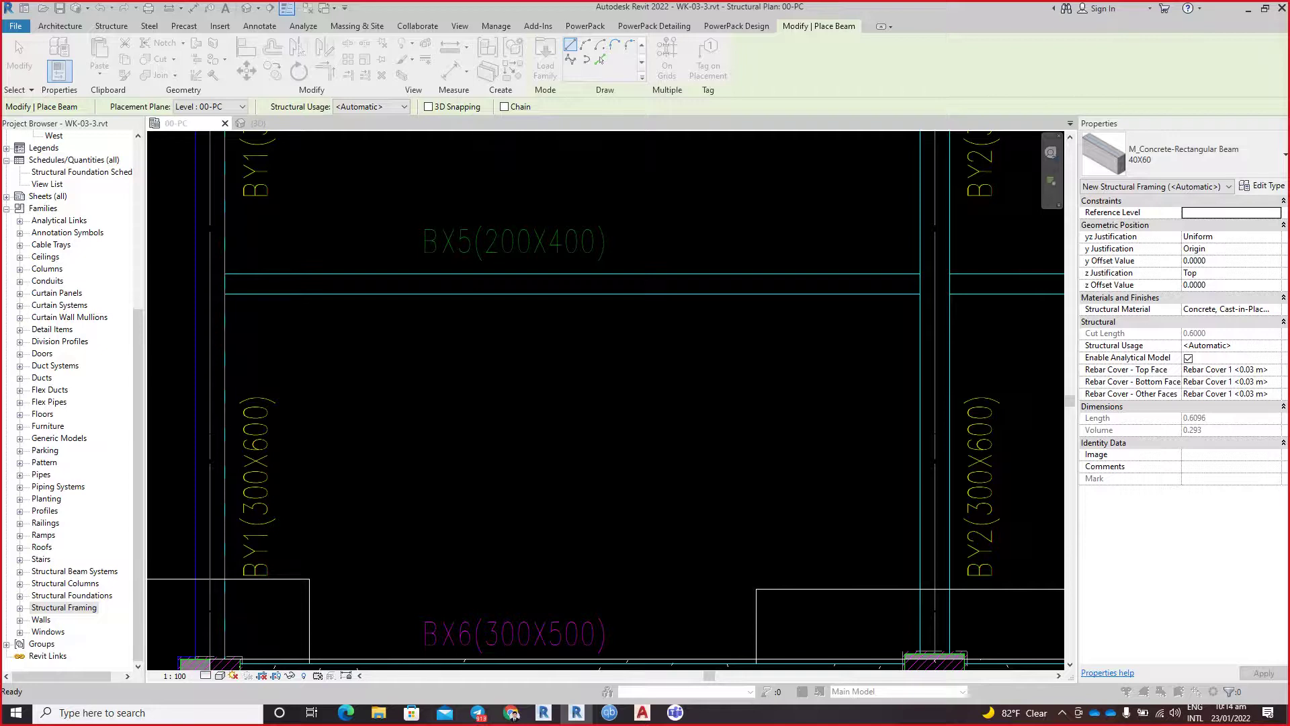
Step: Duplicate the 40X60 beam type as a new type named 20X40
{"action": "left_click", "coordinate": [1261, 185]}
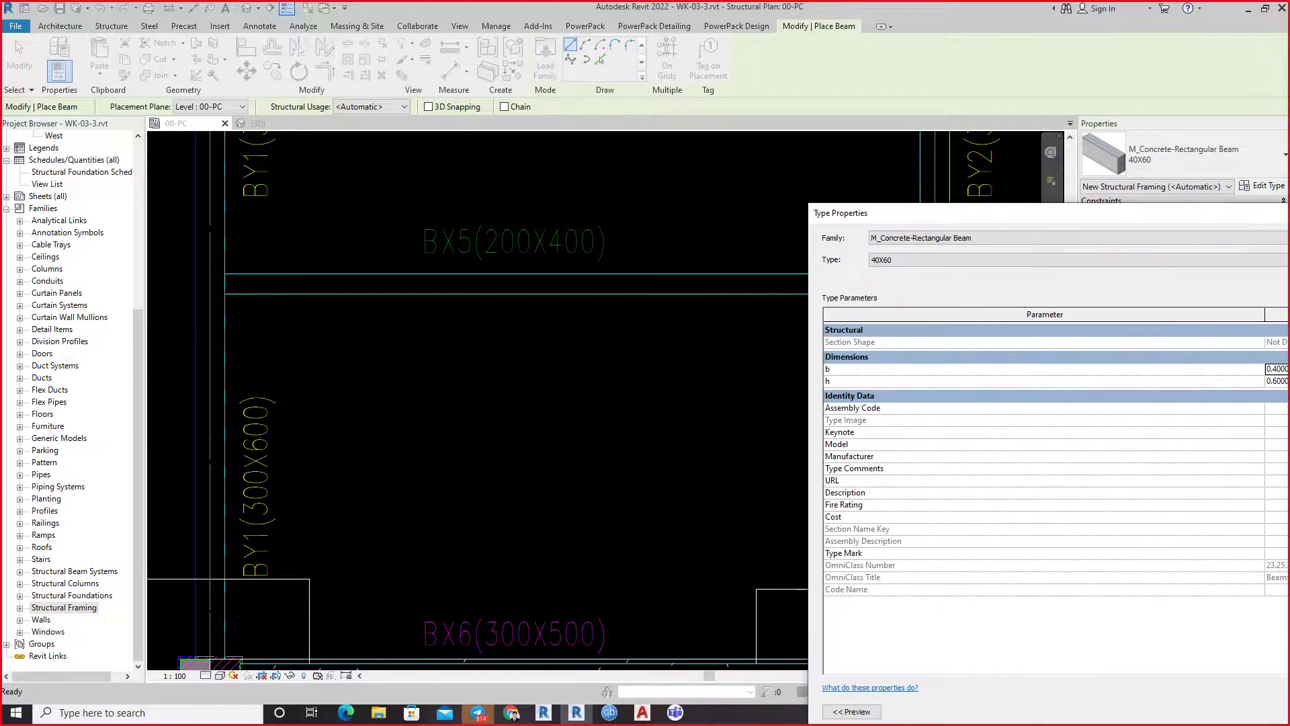
{"action": "left_click", "coordinate": [1287, 237]}
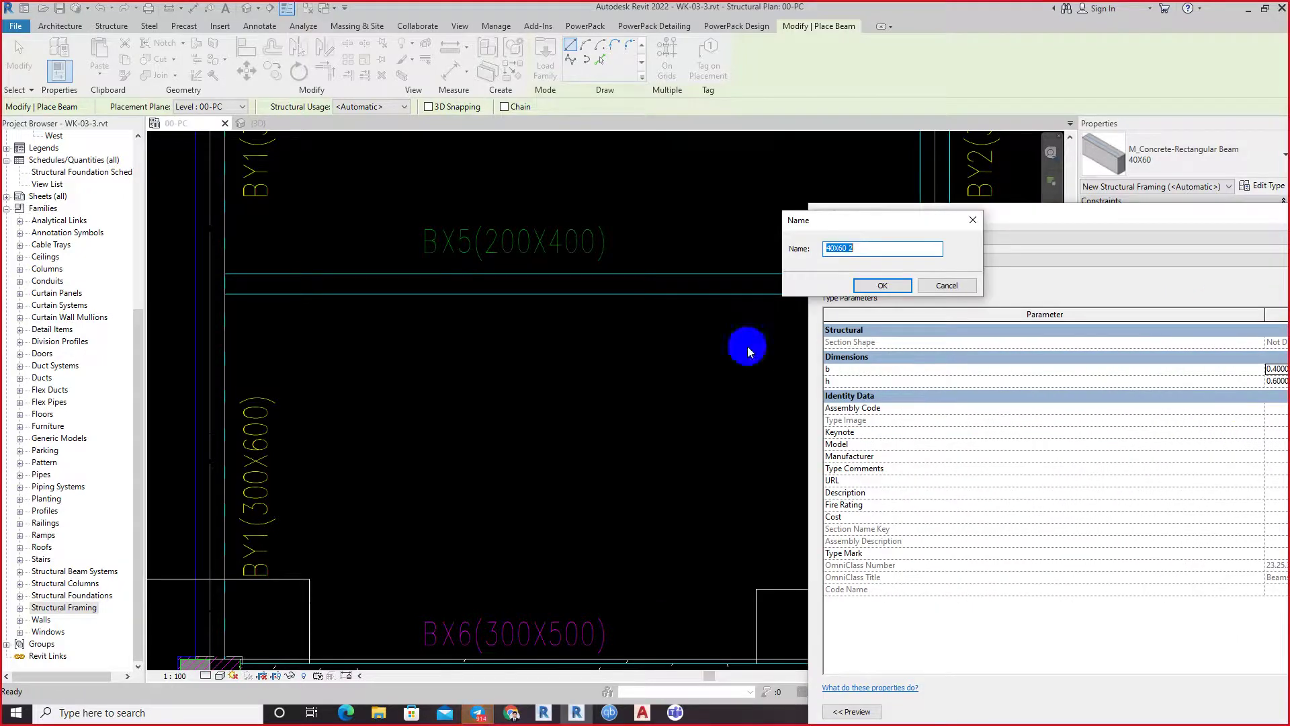
{"action": "left_click", "coordinate": [824, 250]}
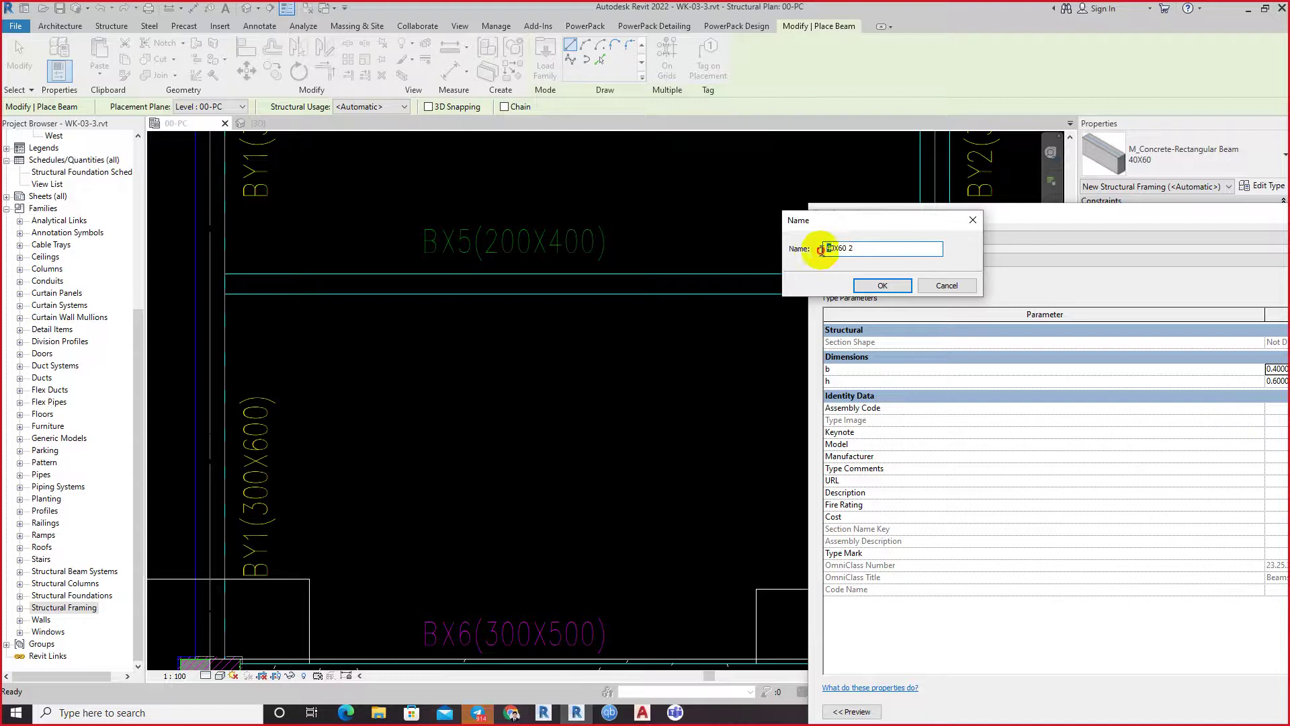
{"action": "type", "text": "2"}
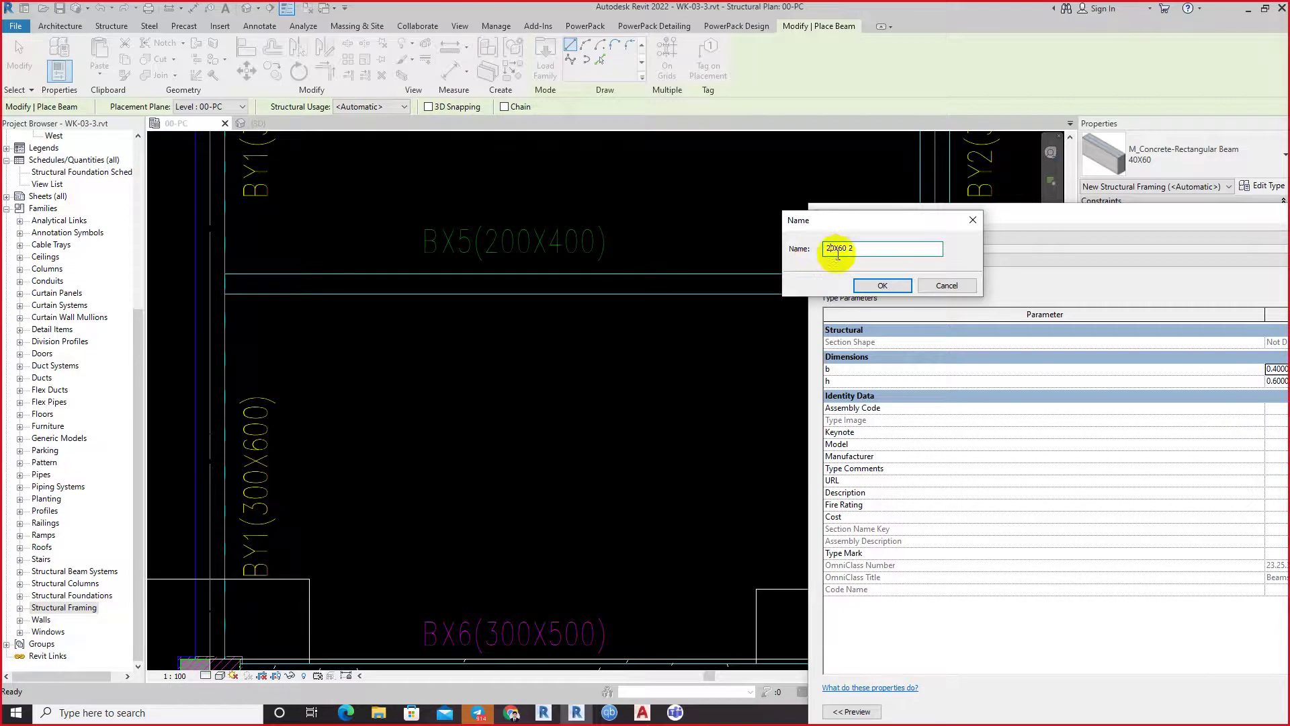
{"action": "left_click", "coordinate": [841, 250]}
{"action": "key", "text": "BackSpace"}
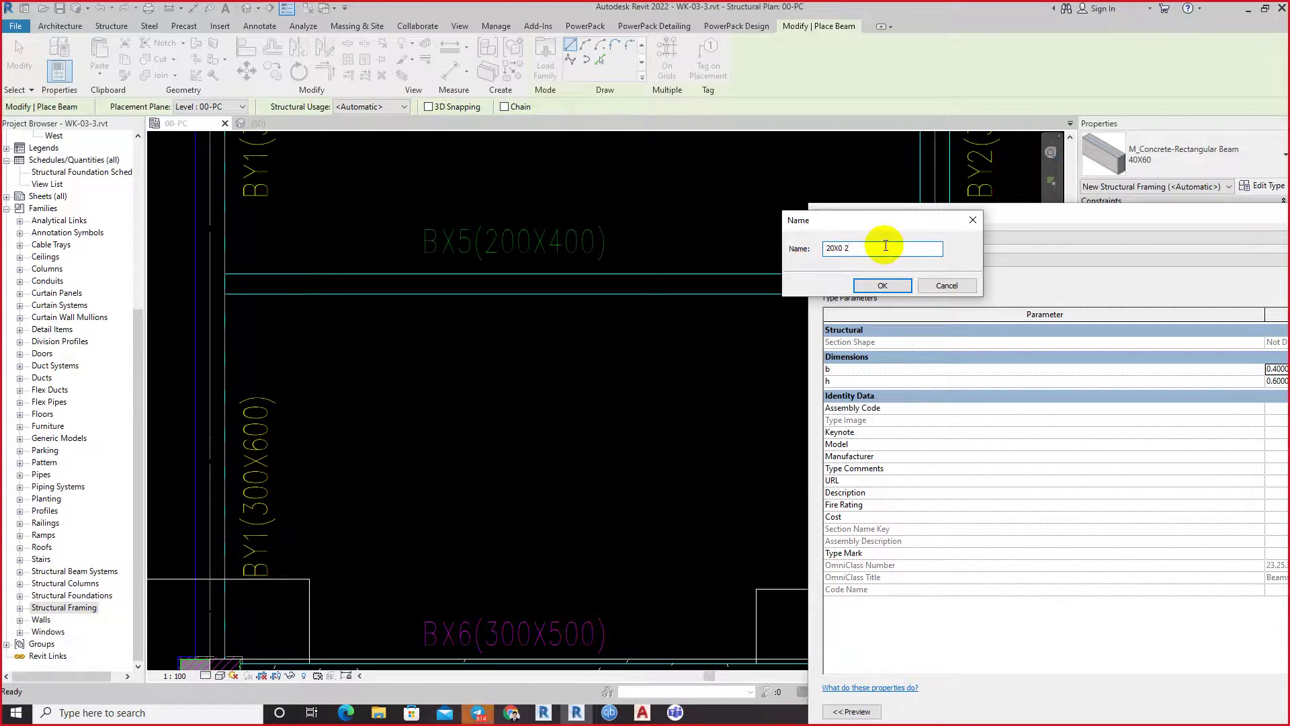
{"action": "key", "text": "Delete"}
{"action": "key", "text": "Delete"}
{"action": "key", "text": "Delete"}
{"action": "type", "text": "40"}
{"action": "left_click", "coordinate": [879, 285]}
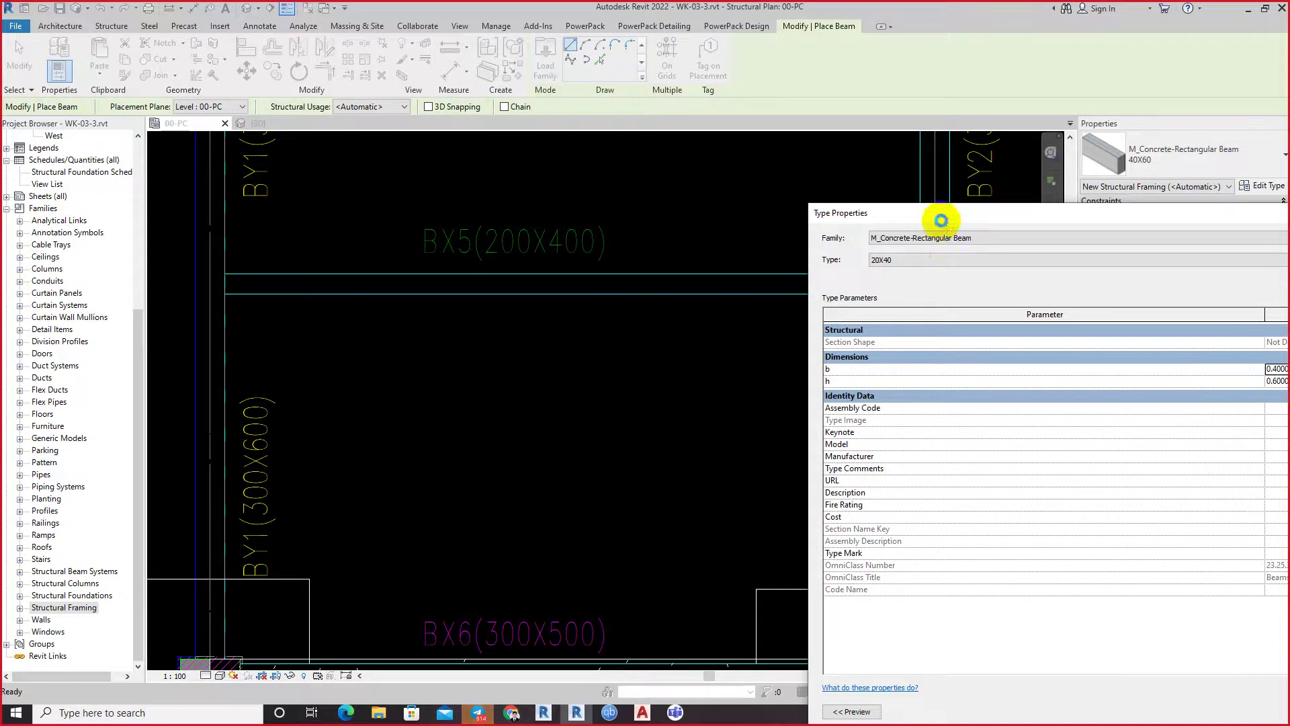
Step: Set the 20X40 type's b to 0.2 and h to 0.4 and confirm
{"action": "left_click_drag", "start_coordinate": [941, 214], "coordinate": [781, 208]}
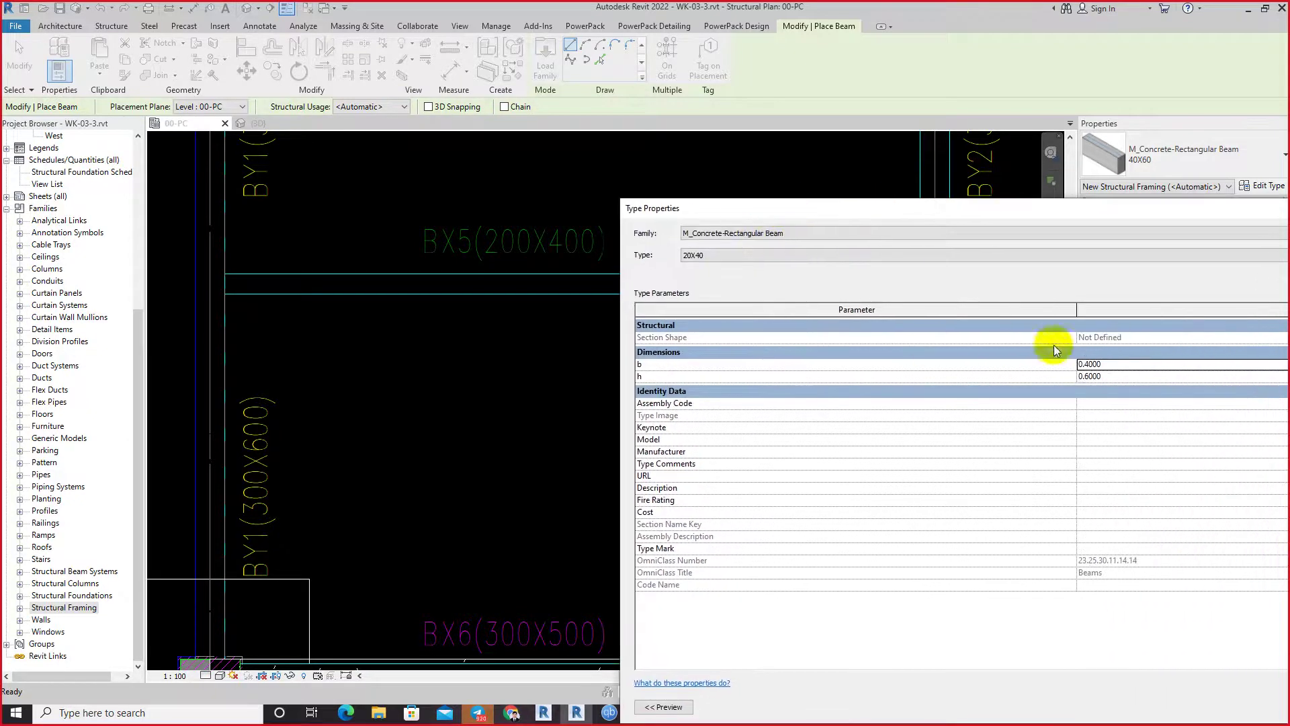
{"action": "left_click_drag", "start_coordinate": [1131, 369], "coordinate": [1015, 353]}
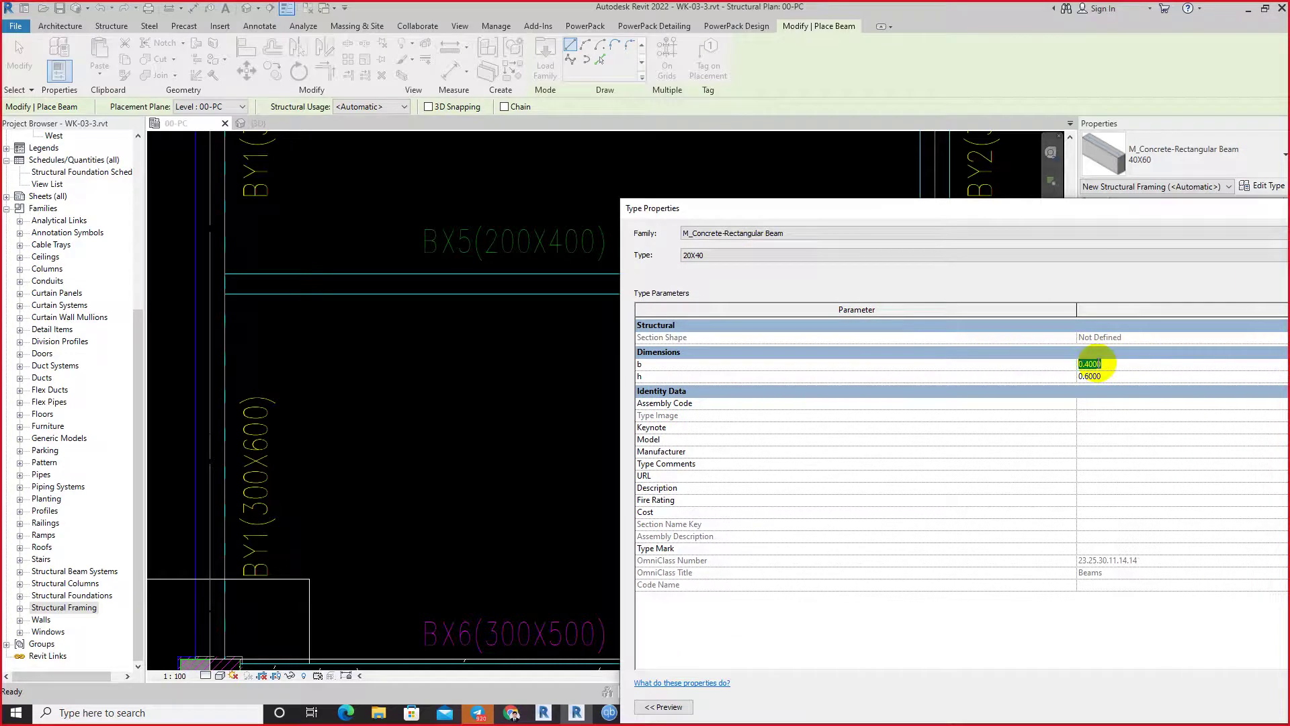
{"action": "type", "text": "0.2"}
{"action": "left_click", "coordinate": [1115, 376]}
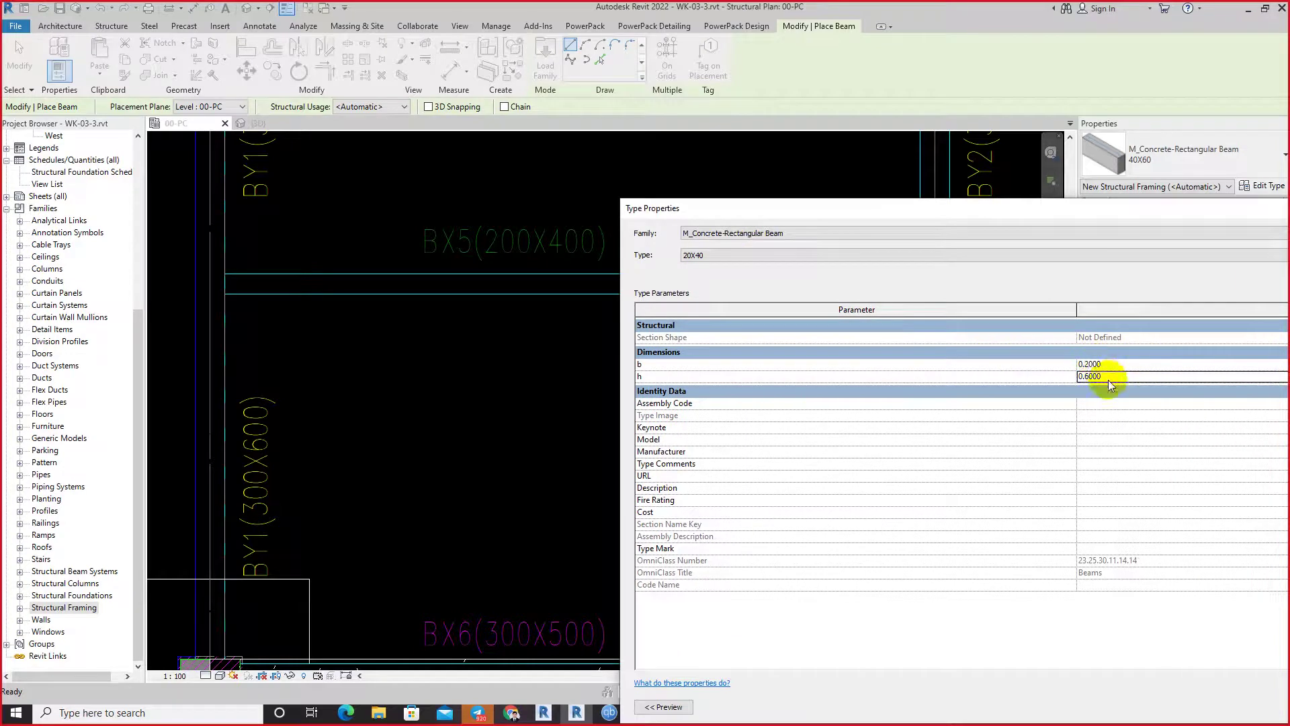
{"action": "type", "text": "0.4"}
{"action": "key", "text": "Return"}
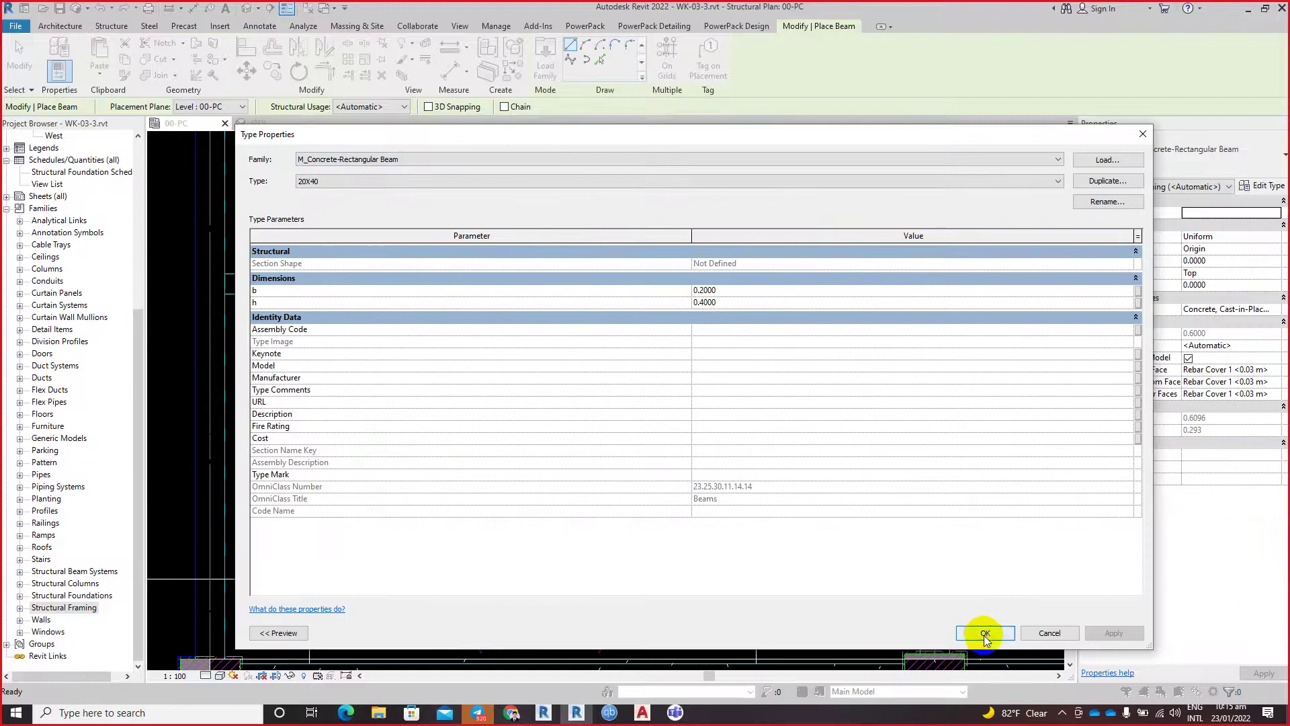
{"action": "left_click", "coordinate": [982, 631]}
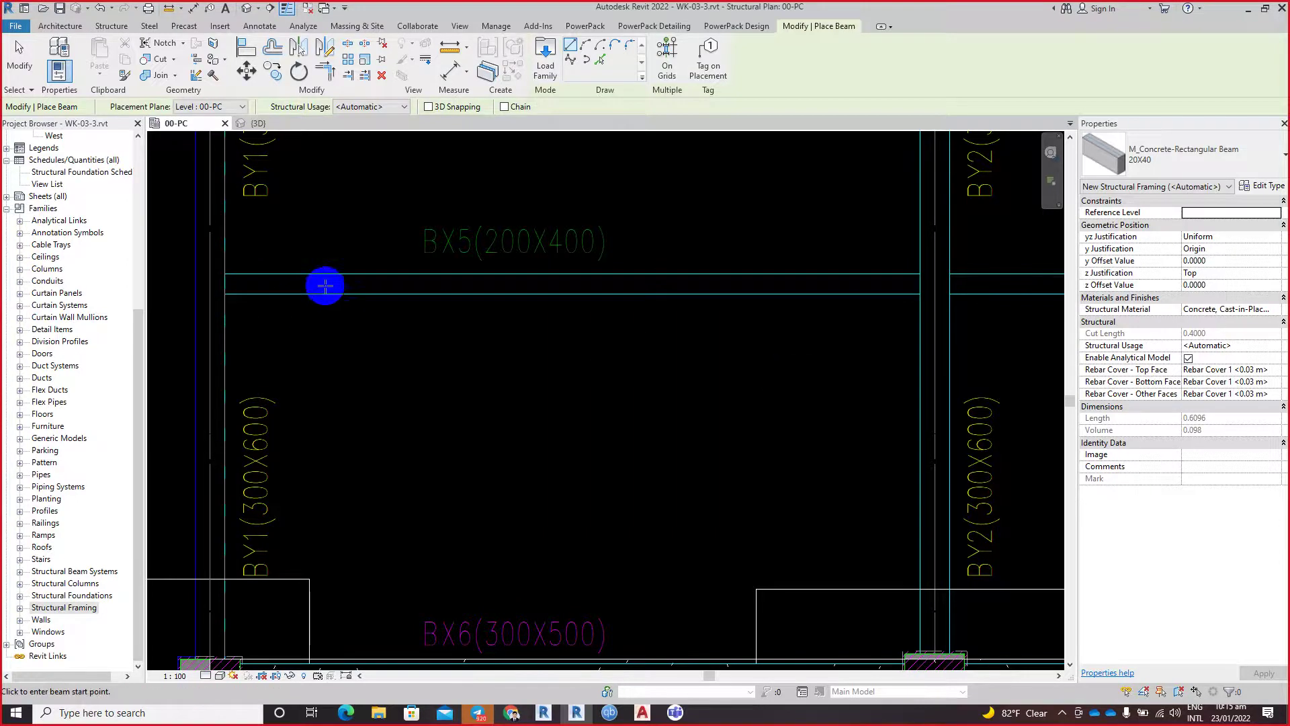
{"action": "middle_click_drag", "start_coordinate": [530, 290], "coordinate": [570, 290]}
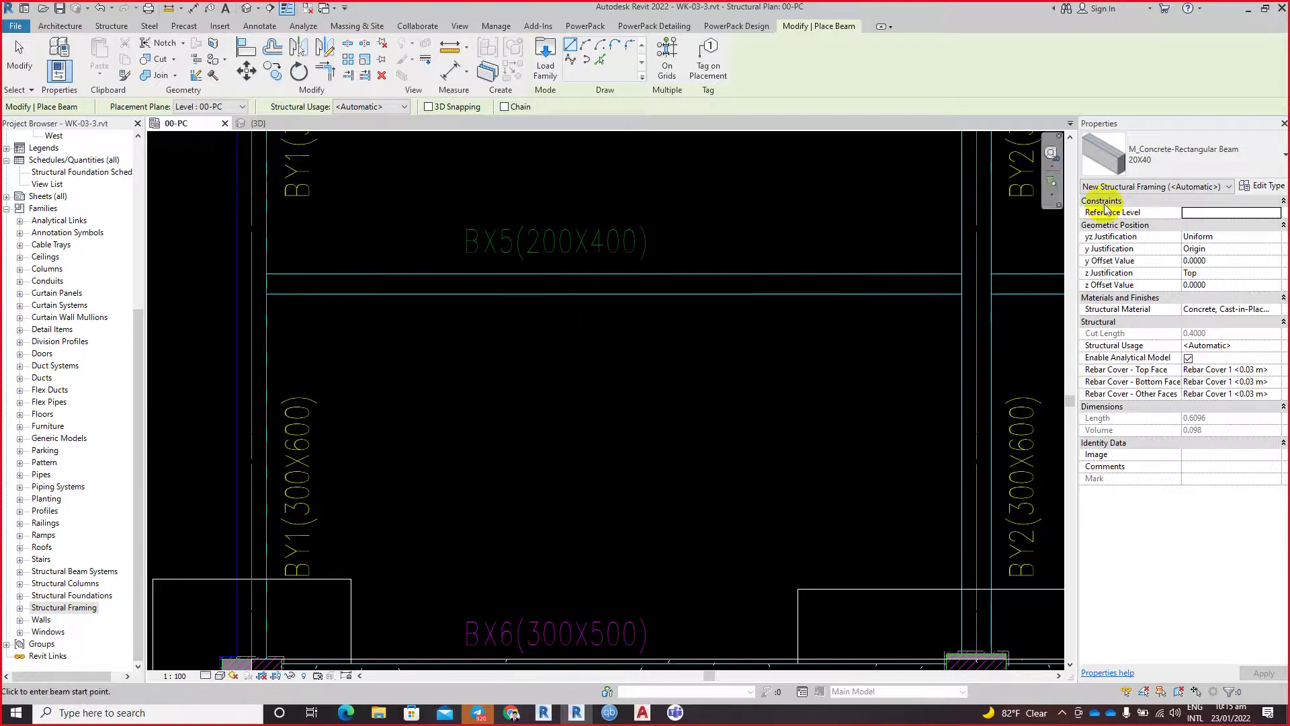
{"action": "left_click", "coordinate": [1192, 160]}
{"action": "left_click", "coordinate": [1164, 232]}
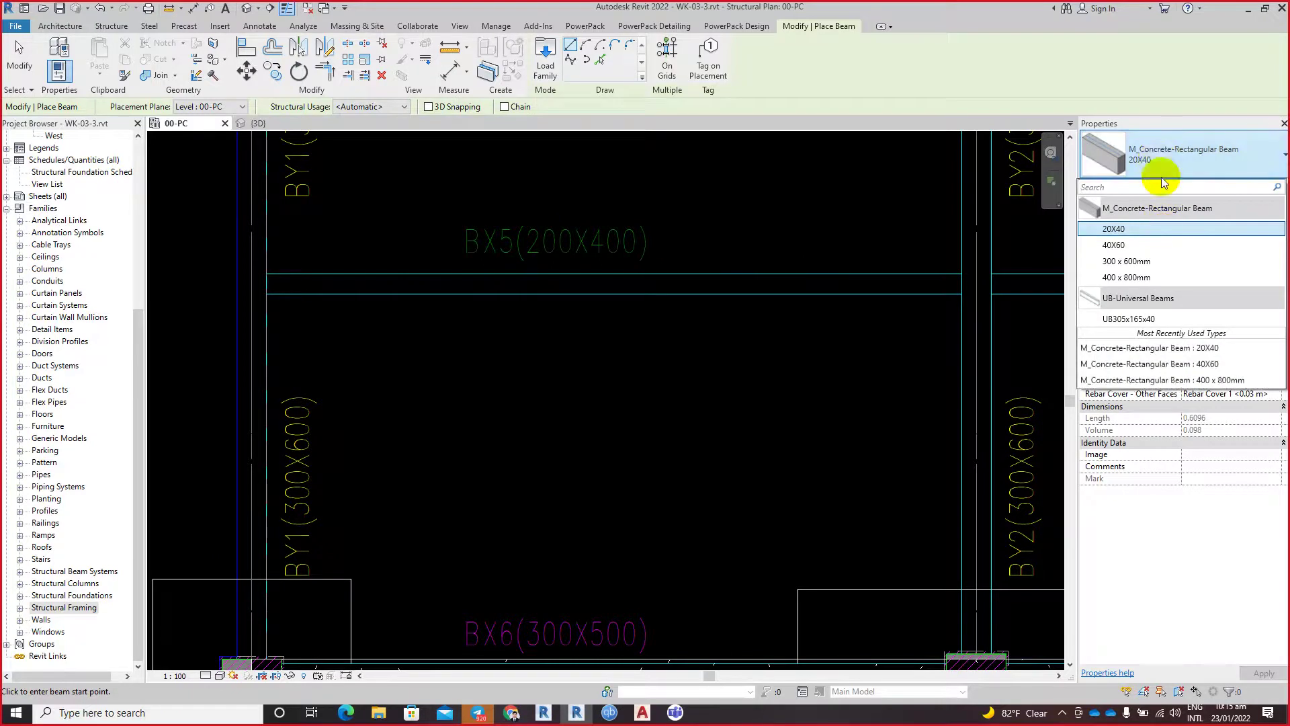
{"action": "left_click", "coordinate": [1158, 160]}
{"action": "left_click", "coordinate": [1147, 151]}
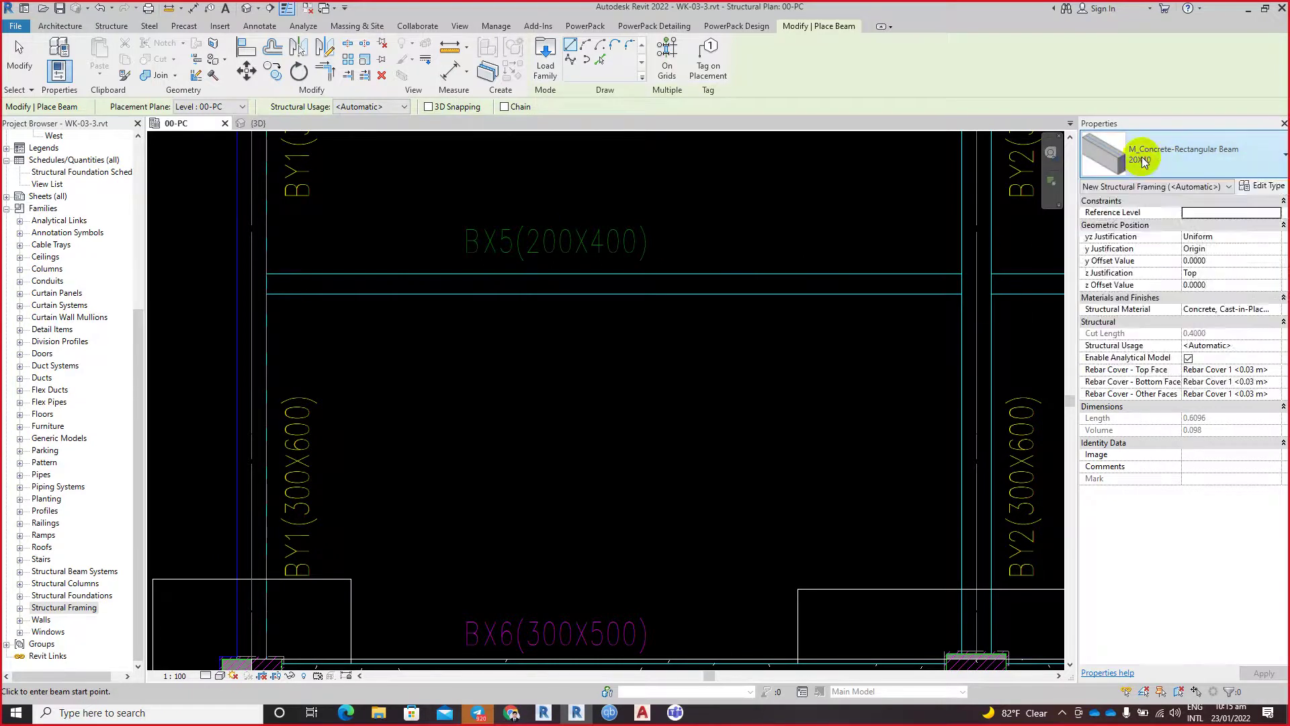
{"action": "left_click", "coordinate": [816, 329]}
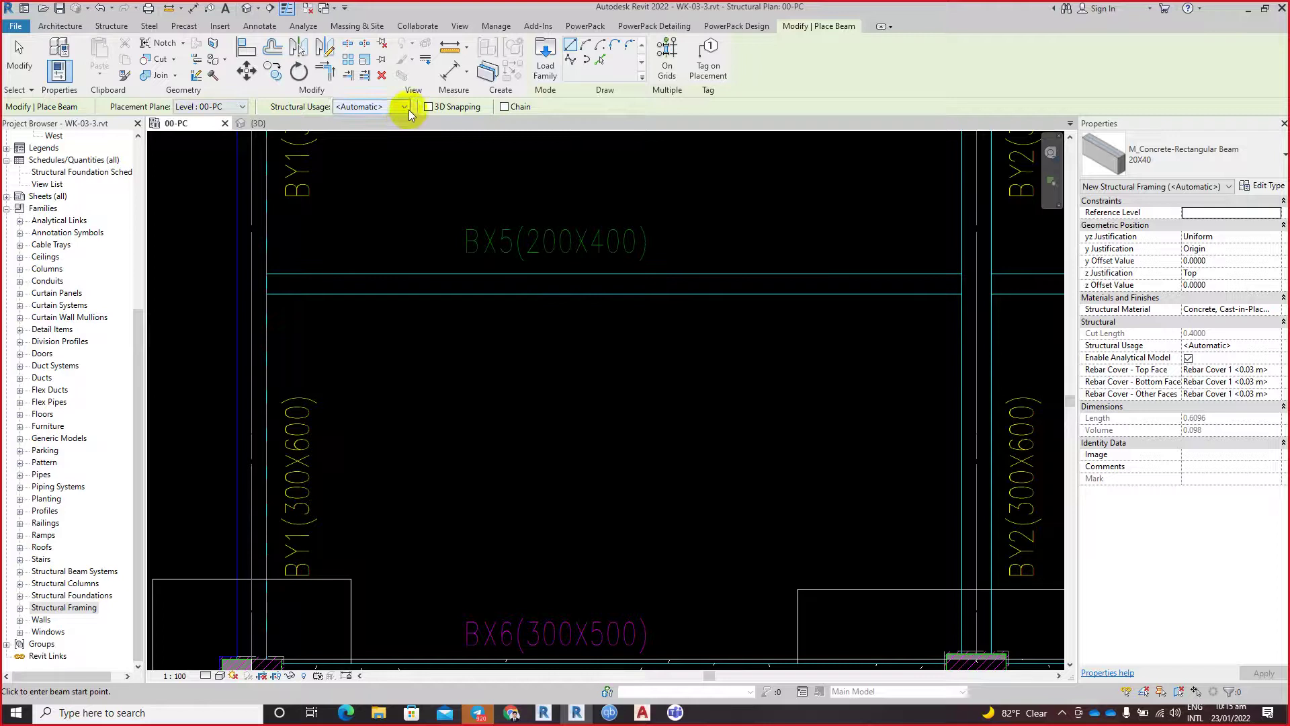
{"action": "left_click", "coordinate": [360, 107]}
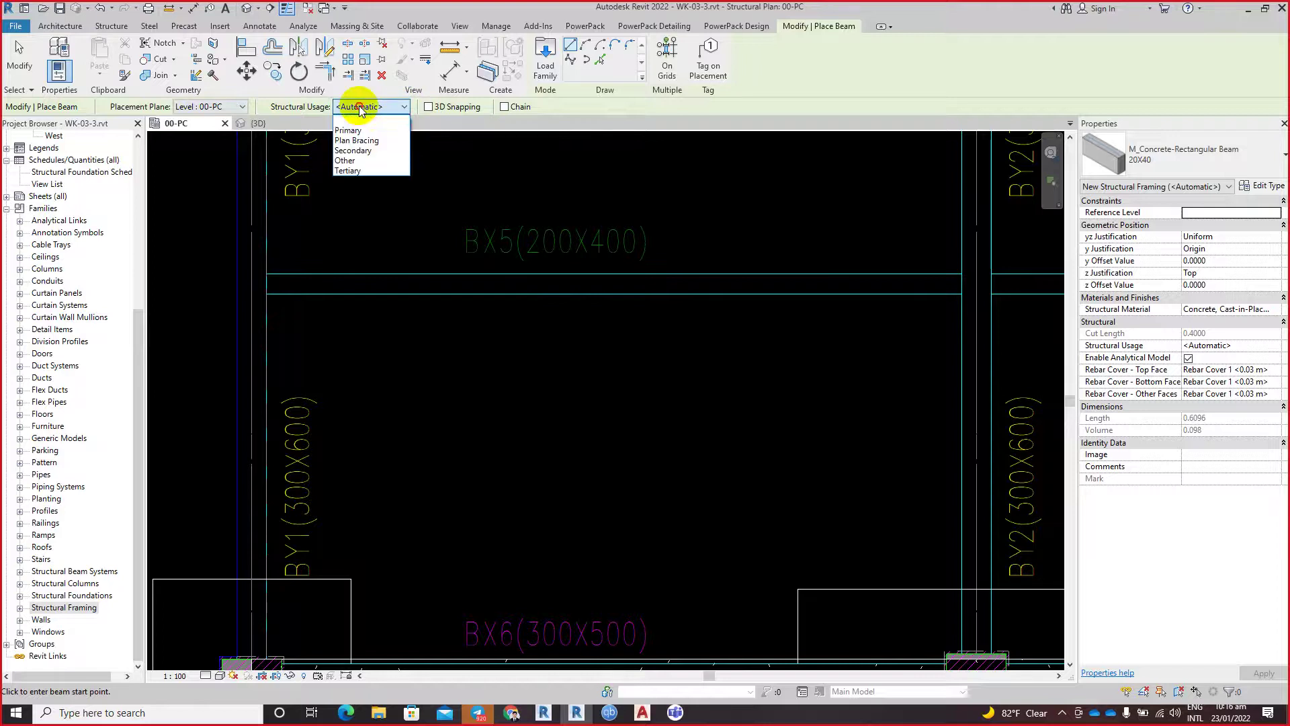
{"action": "left_click", "coordinate": [359, 109]}
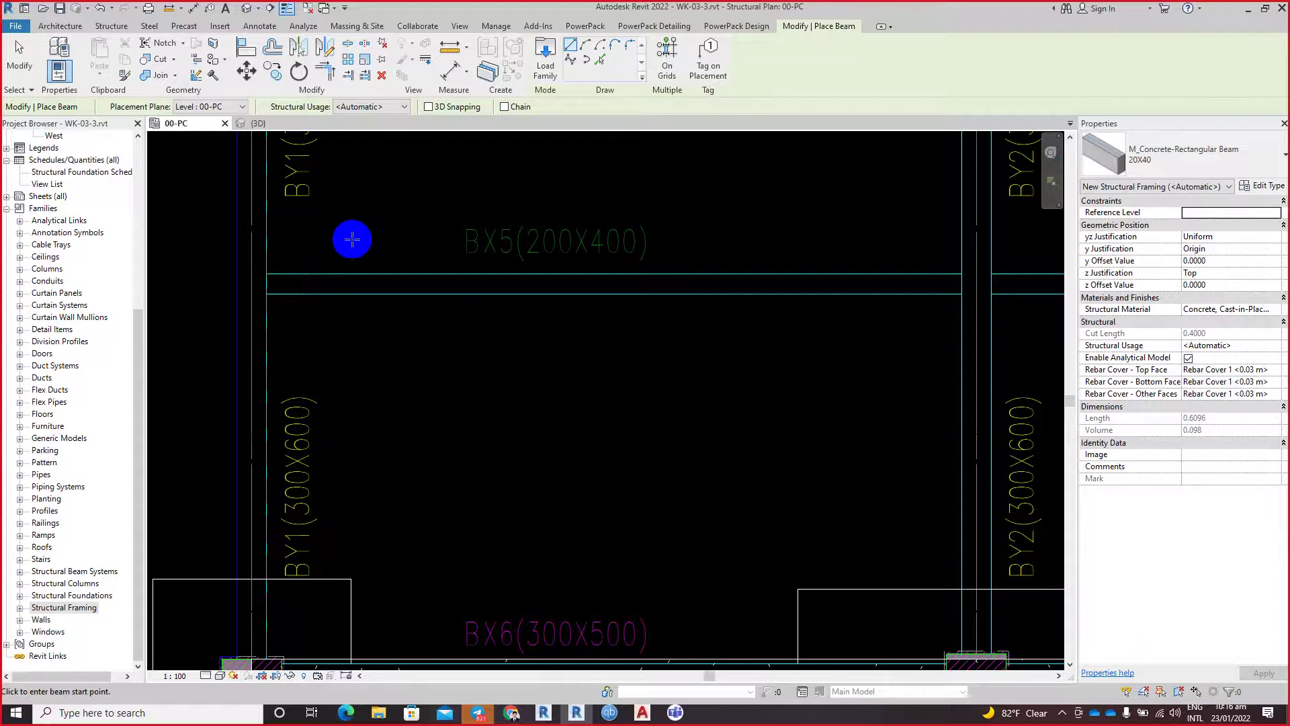
{"action": "left_click", "coordinate": [266, 284]}
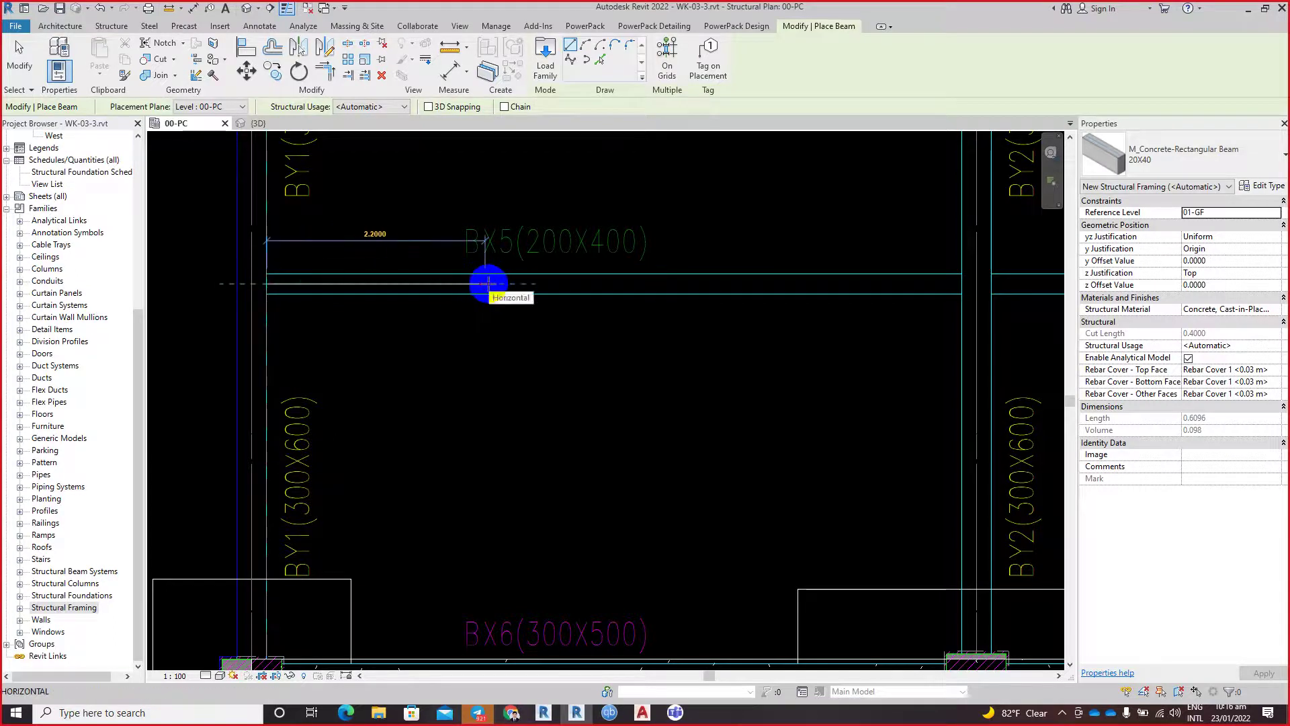
{"action": "left_click", "coordinate": [489, 284]}
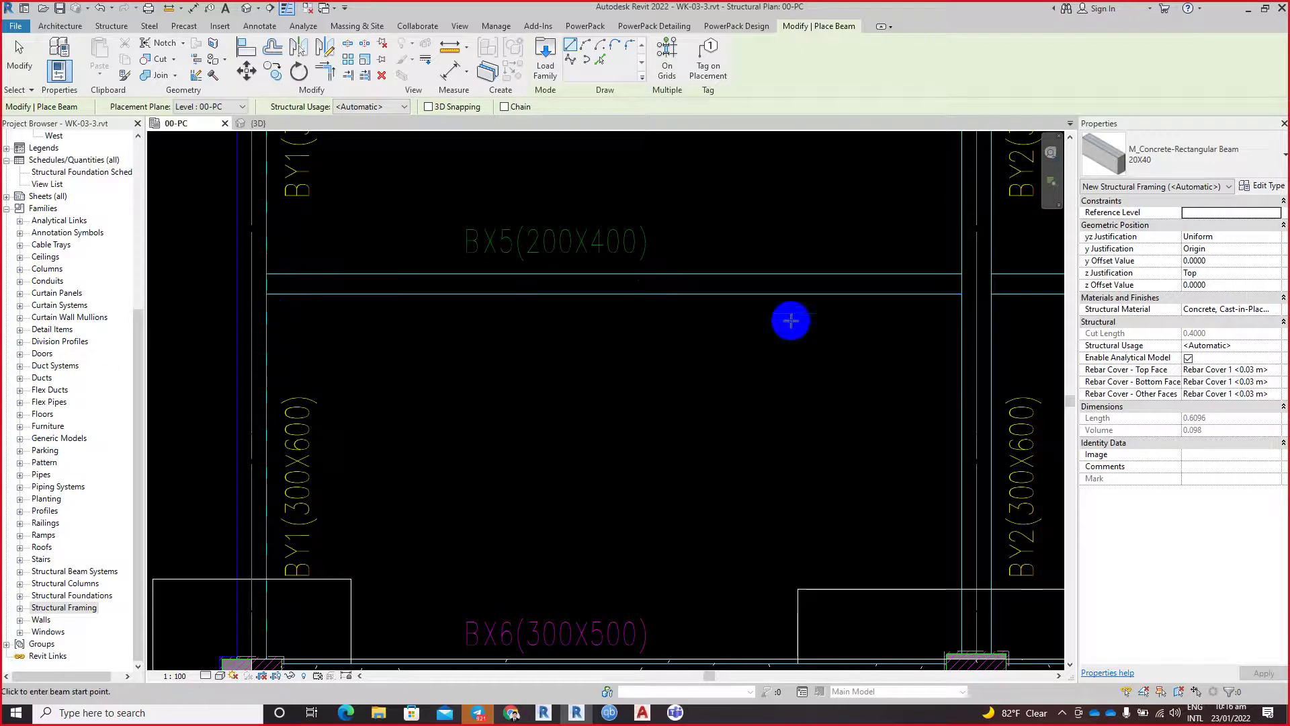
Step: Change the new beams' y Justification from Origin to Left in Properties
{"action": "left_click", "coordinate": [1216, 250]}
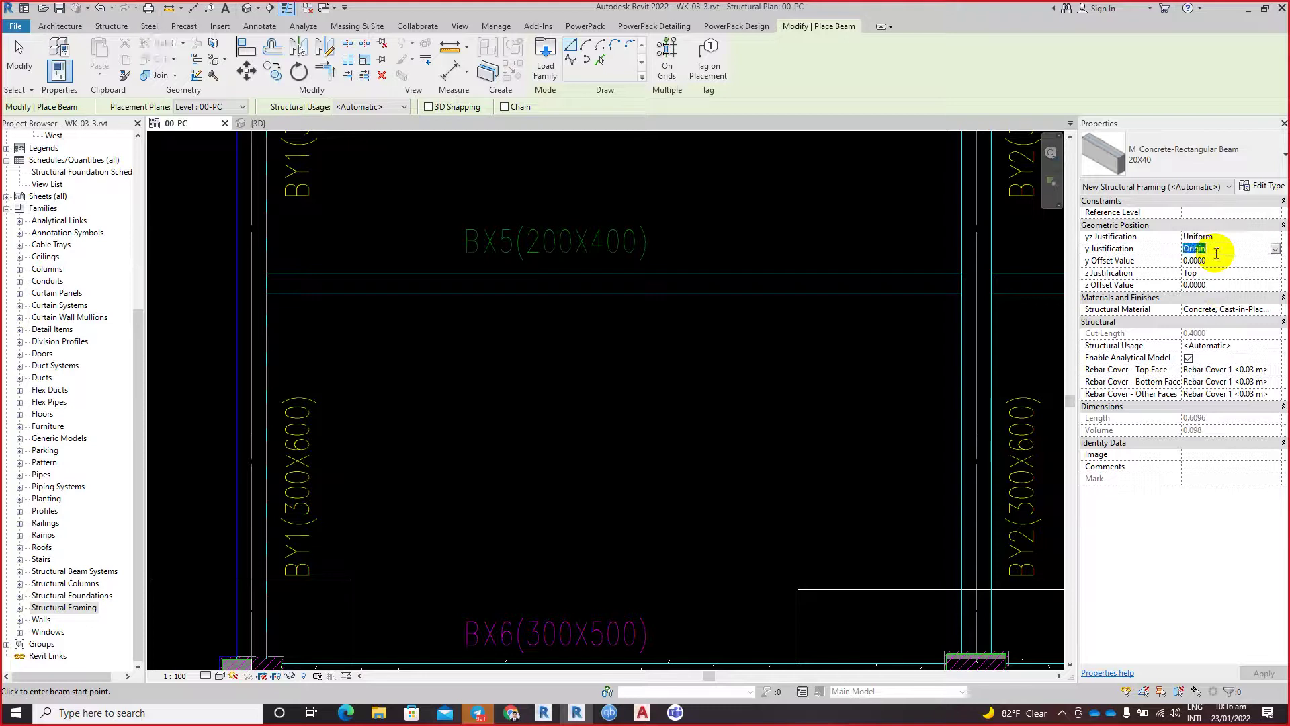
{"action": "left_click", "coordinate": [1221, 237]}
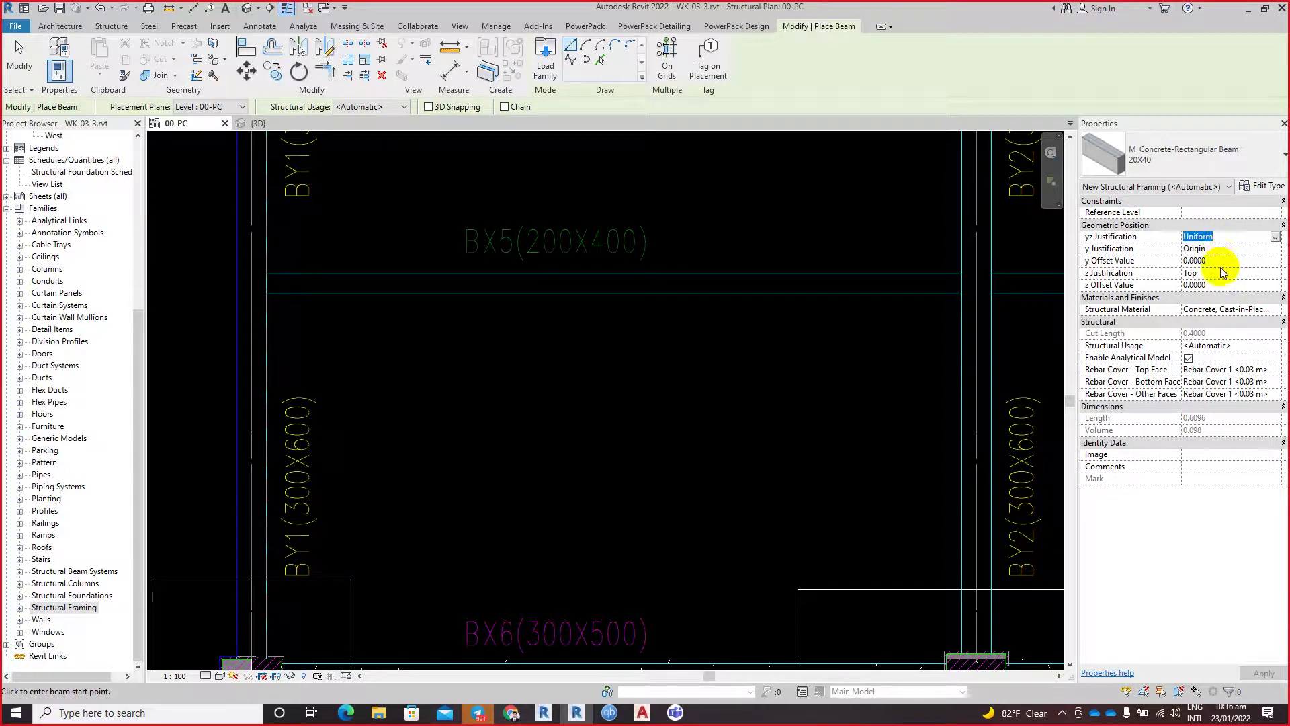
{"action": "left_click", "coordinate": [1224, 249]}
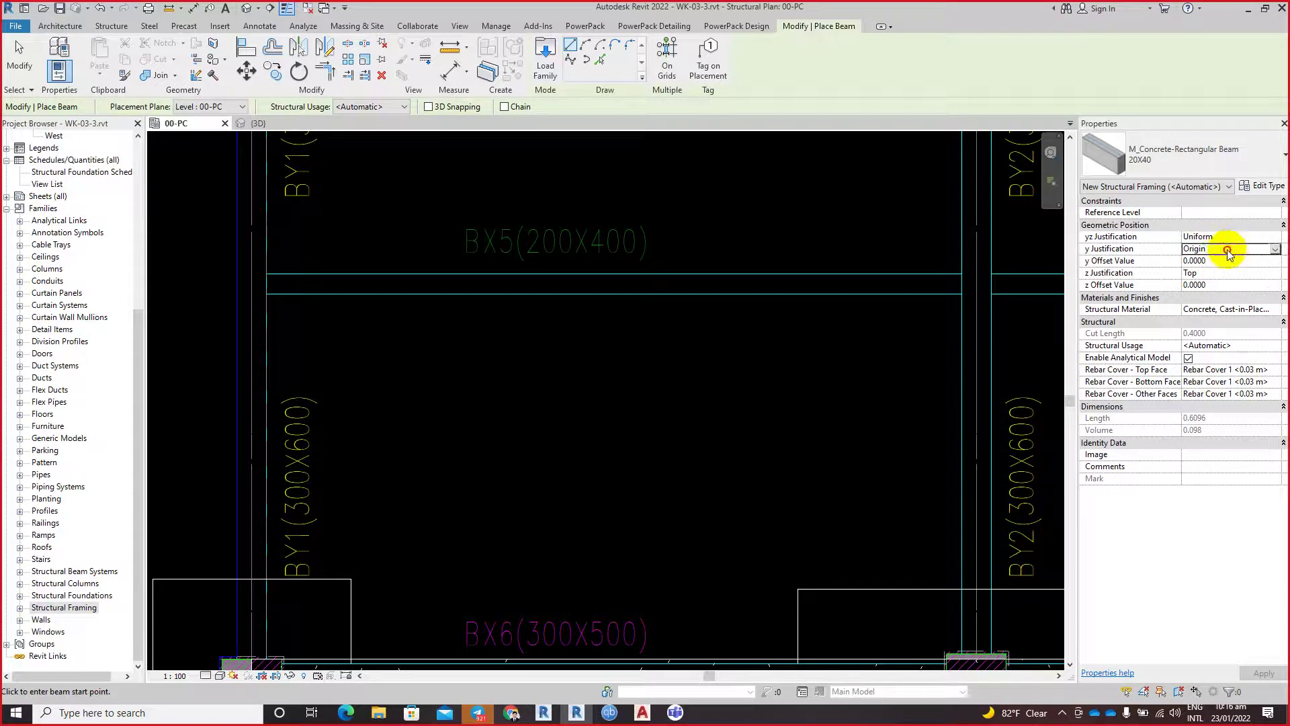
{"action": "left_click", "coordinate": [1275, 251]}
{"action": "left_click", "coordinate": [1275, 251]}
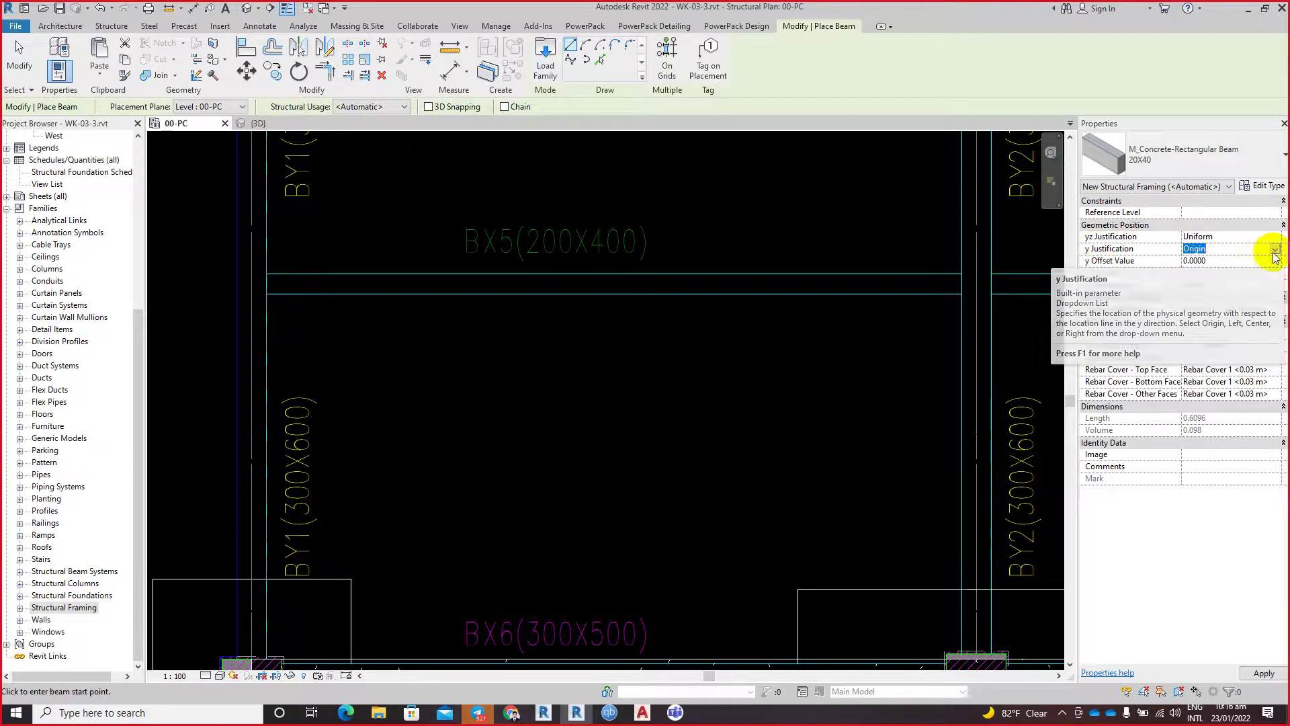
{"action": "left_click", "coordinate": [1275, 250]}
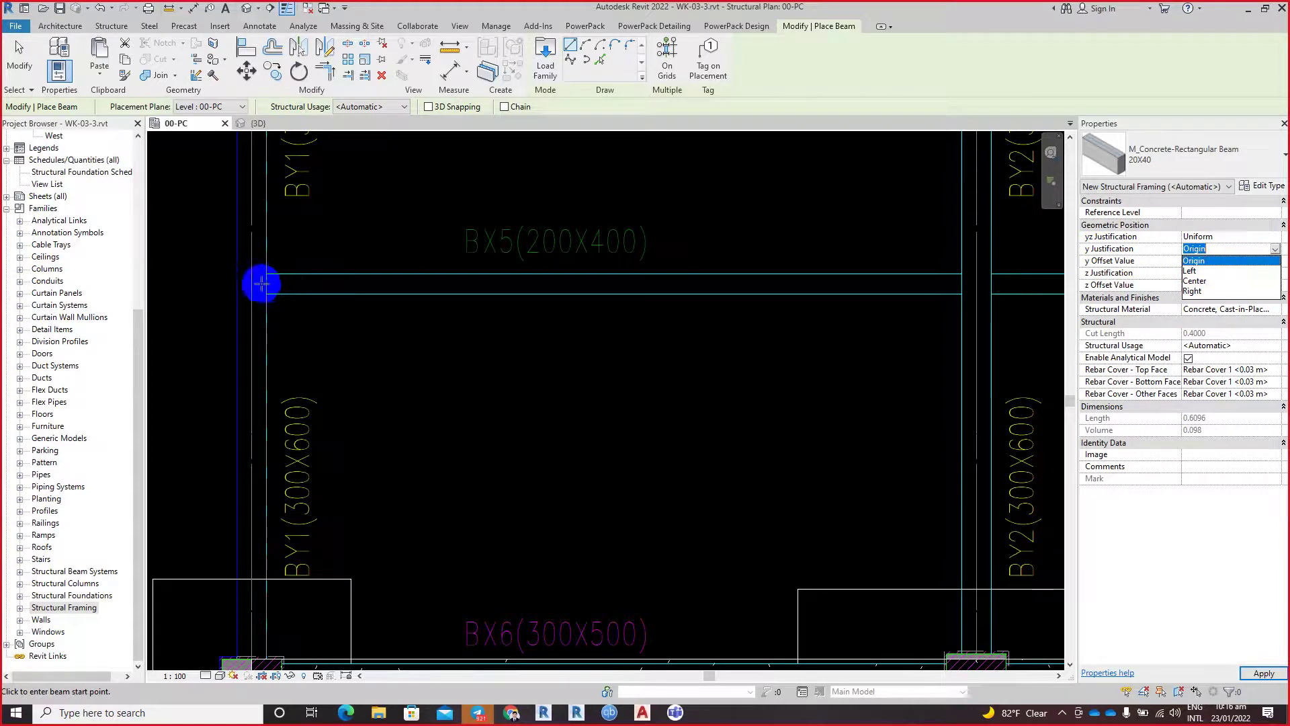
{"action": "left_click", "coordinate": [1191, 271]}
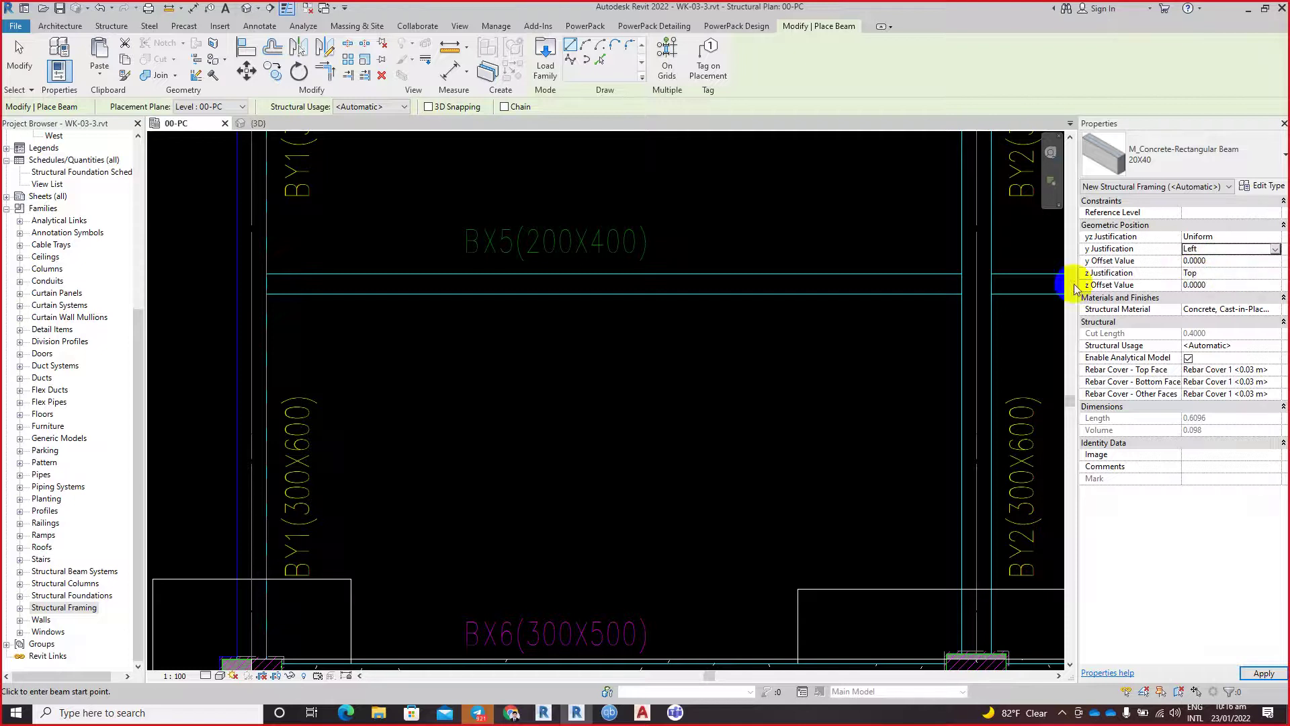
Step: Draw the 20X40 tie beam along BX5 from the left to the right grid line, then select it
{"action": "left_click", "coordinate": [267, 291]}
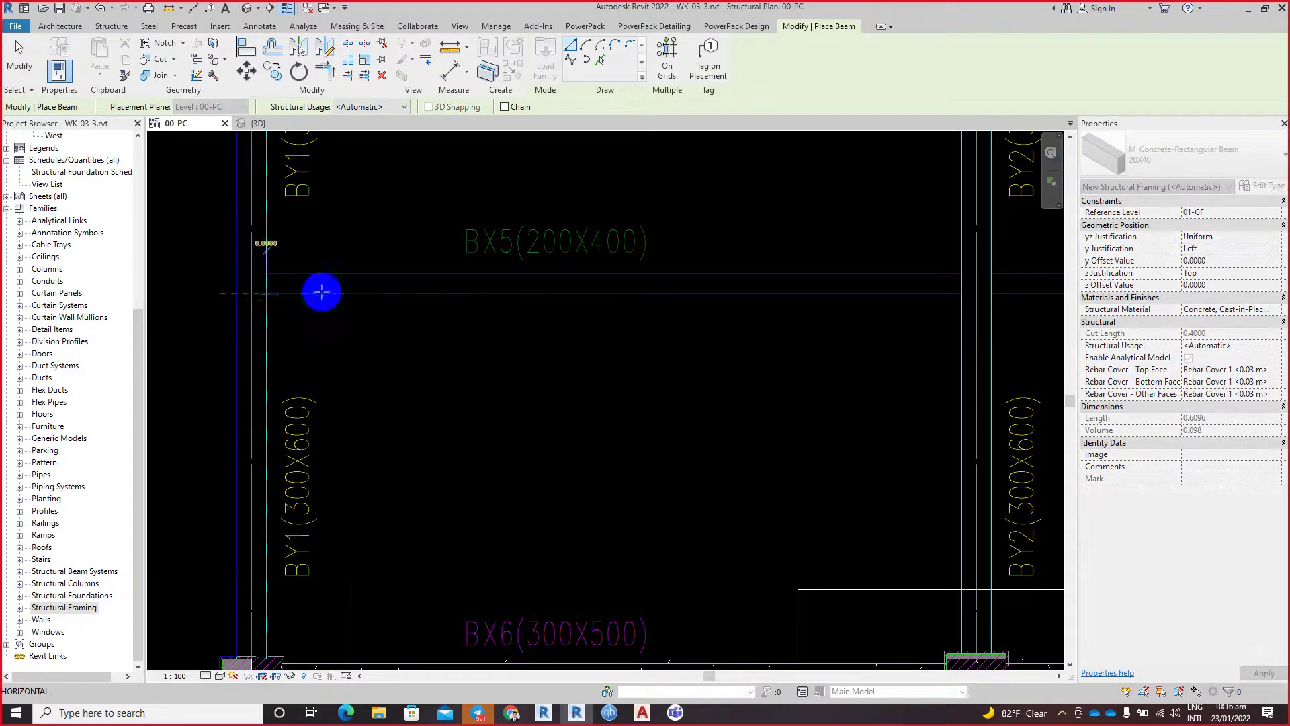
{"action": "left_click", "coordinate": [966, 293]}
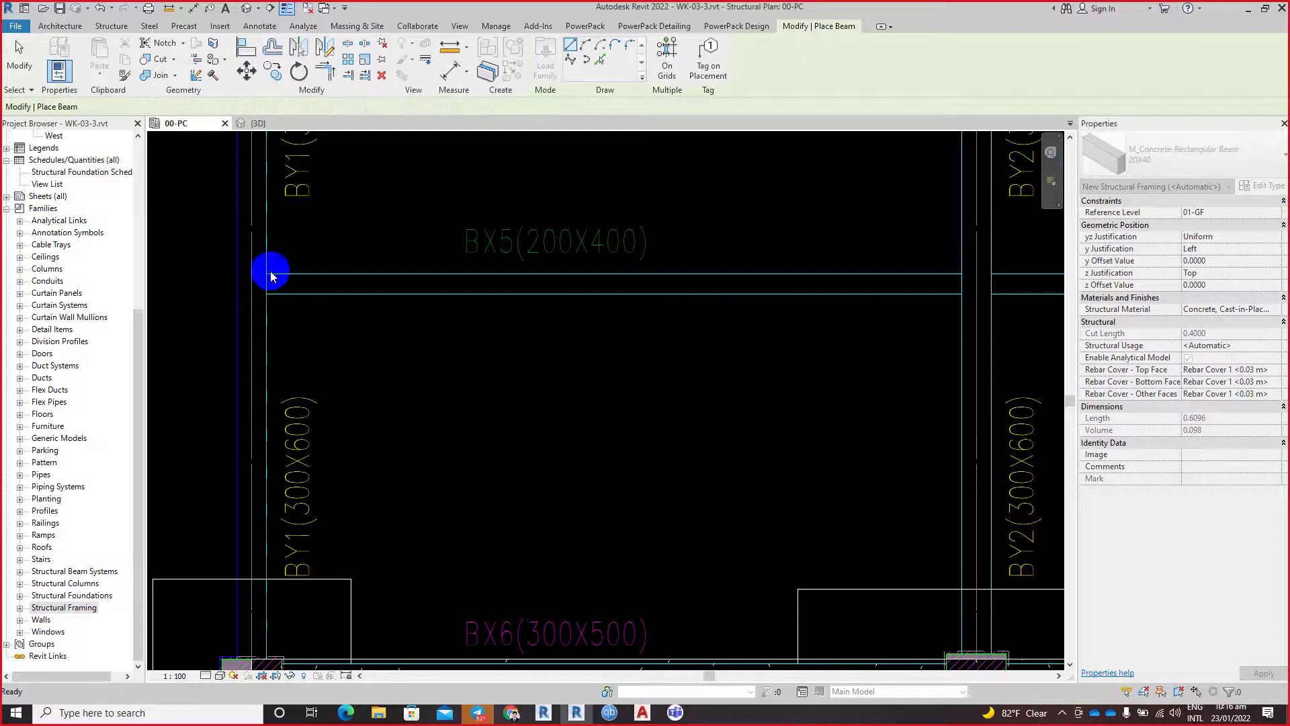
{"action": "left_click", "coordinate": [266, 274]}
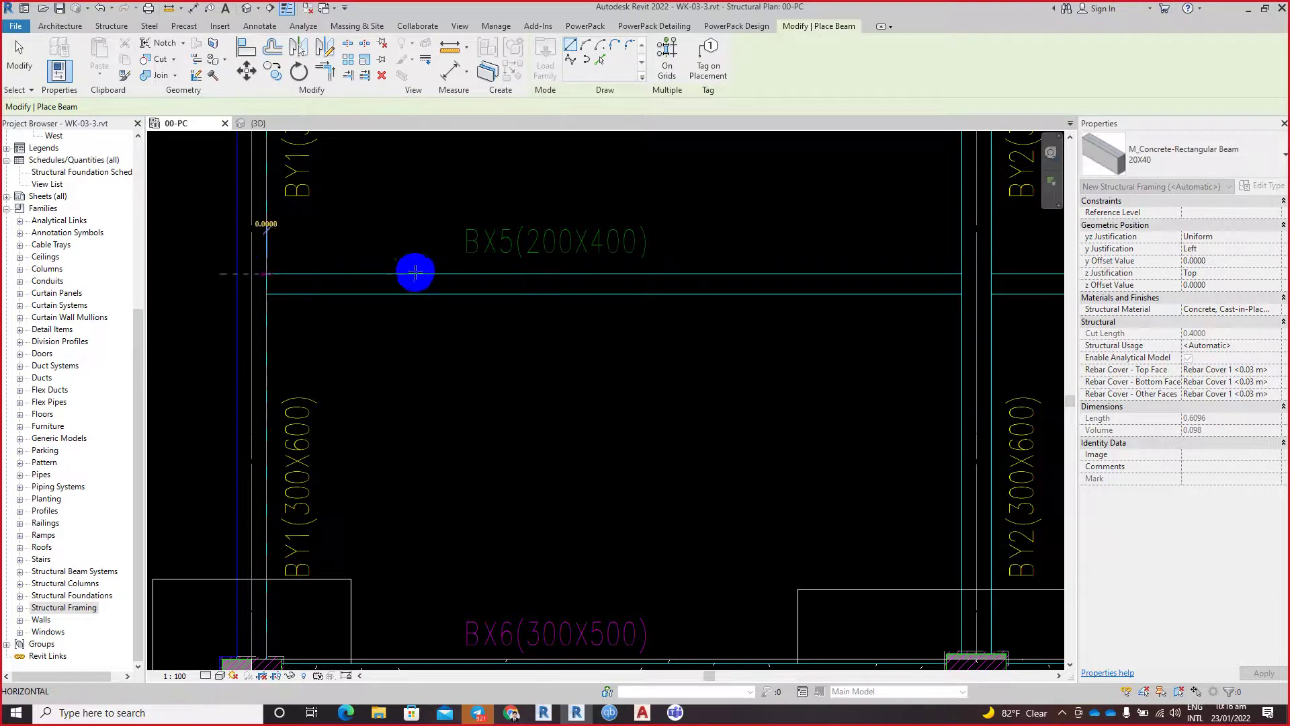
{"action": "scroll", "coordinate": [646, 280], "scroll_direction": "down", "scroll_amount": 2}
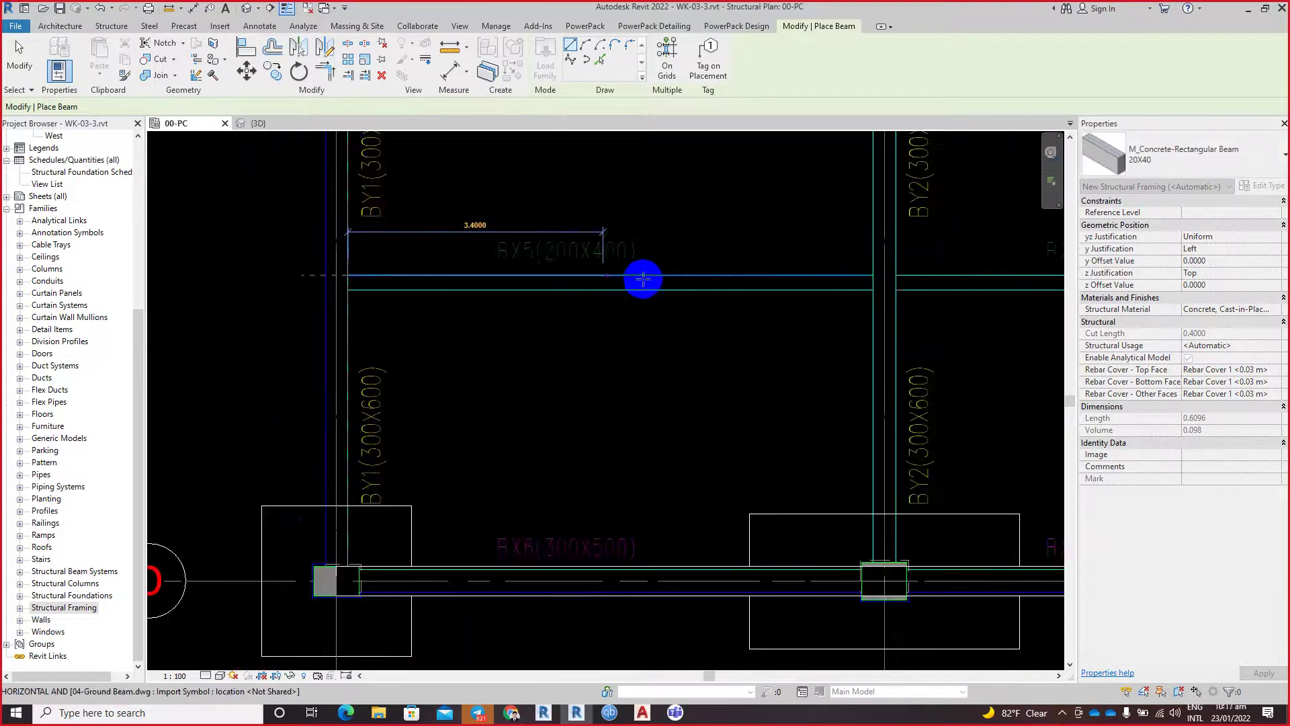
{"action": "scroll", "coordinate": [446, 265], "scroll_direction": "down", "scroll_amount": 2}
{"action": "scroll", "coordinate": [432, 286], "scroll_direction": "up", "scroll_amount": 1}
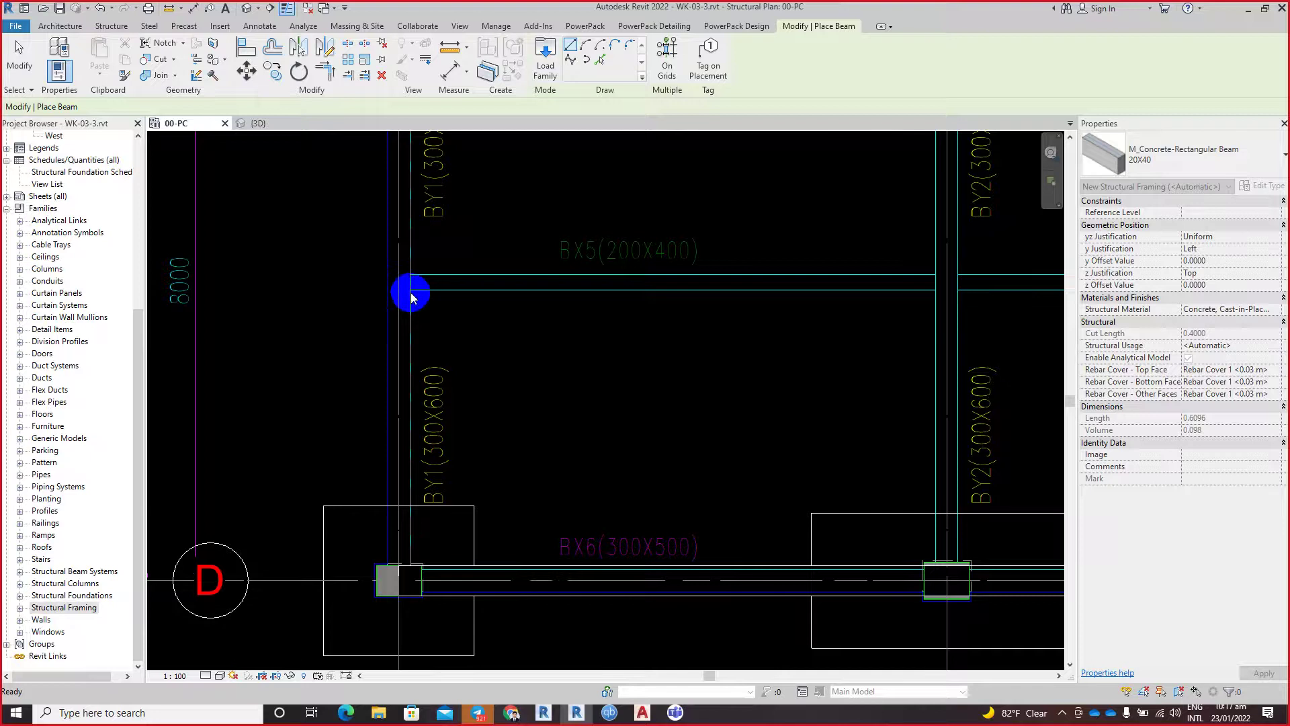
{"action": "left_click", "coordinate": [918, 293]}
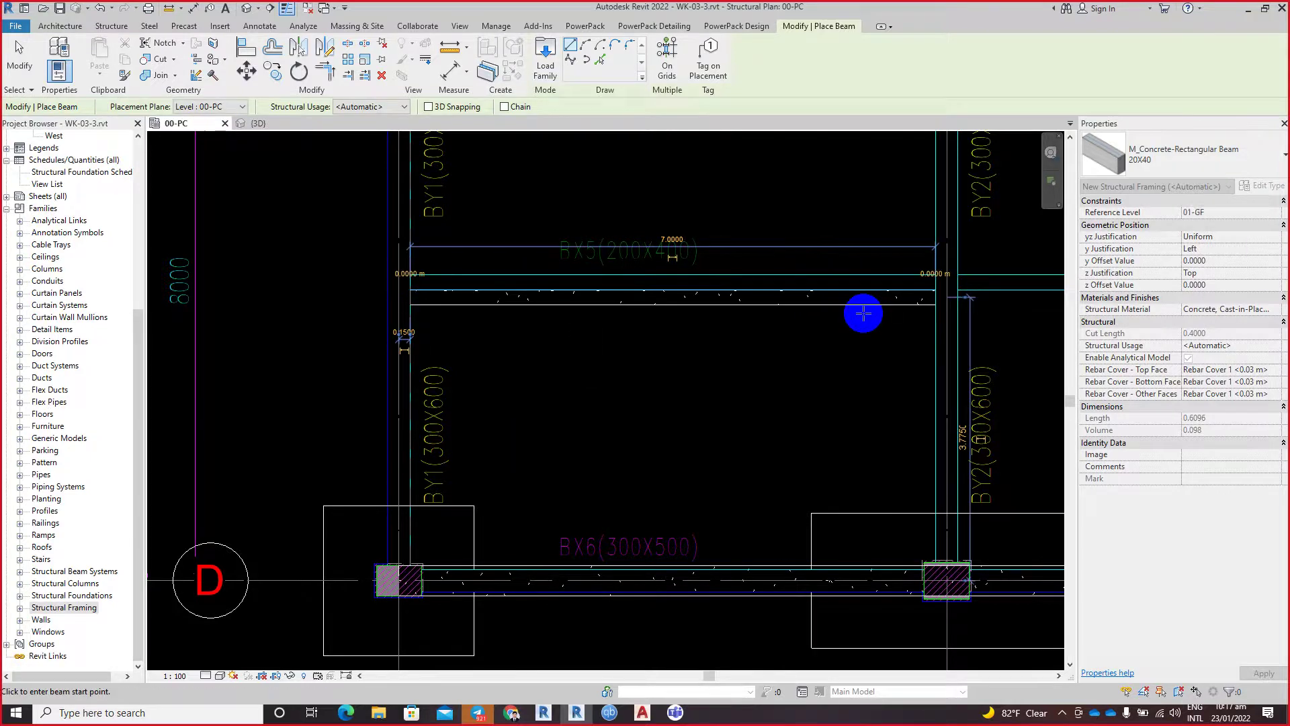
{"action": "key", "text": "Escape"}
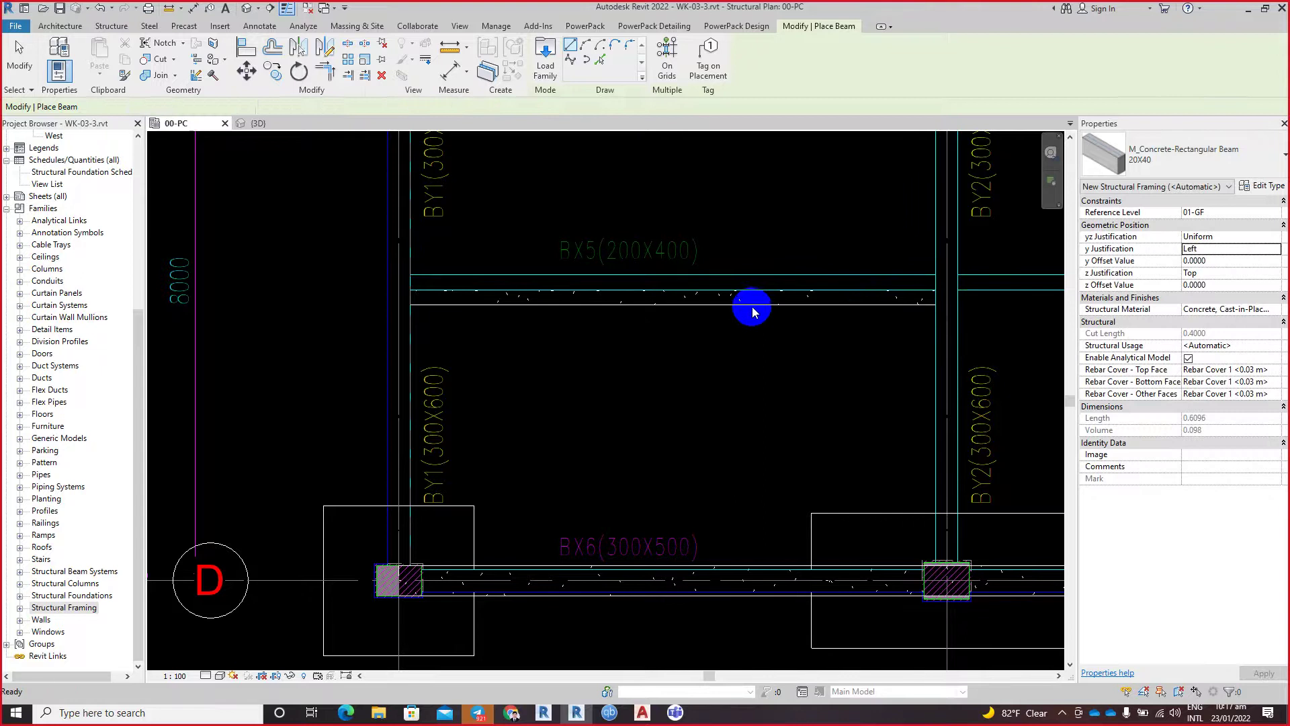
{"action": "key", "text": "Escape"}
{"action": "left_click", "coordinate": [648, 342]}
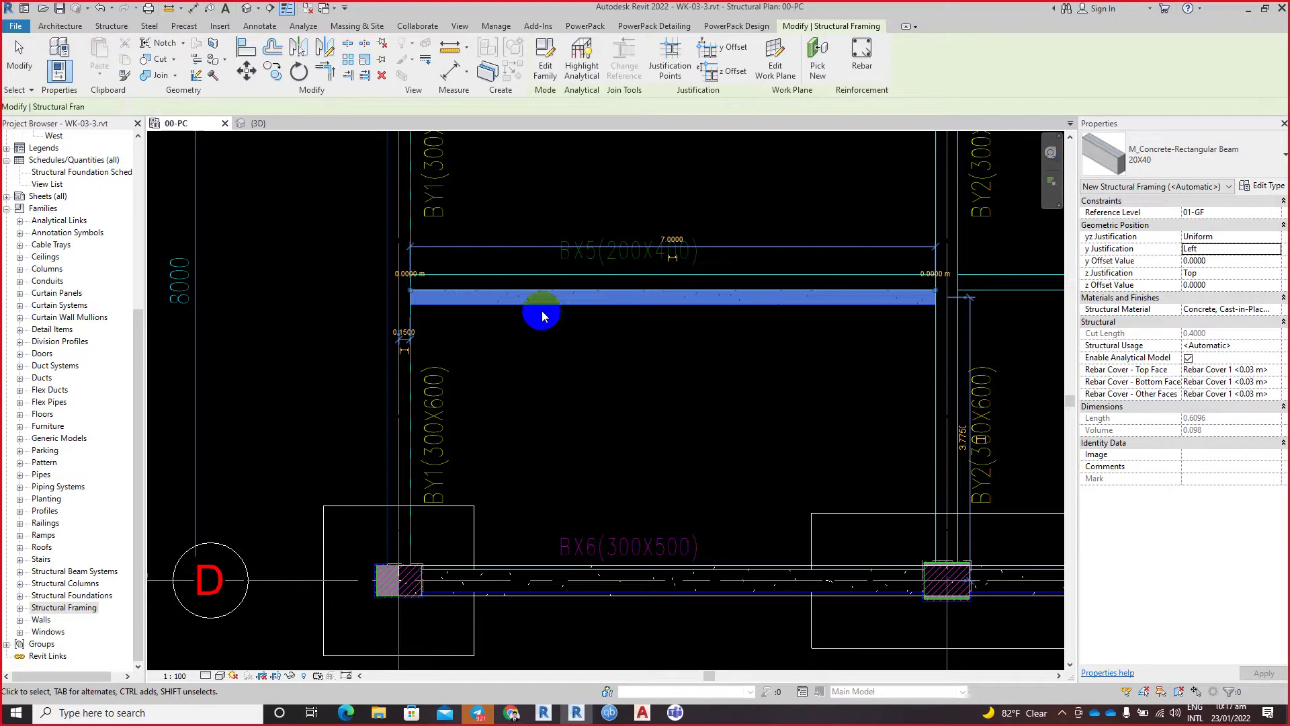
Step: Change the selected BX5 tie beam's y Justification to Right, then deselect it
{"action": "scroll", "coordinate": [433, 279], "scroll_direction": "up", "scroll_amount": 2}
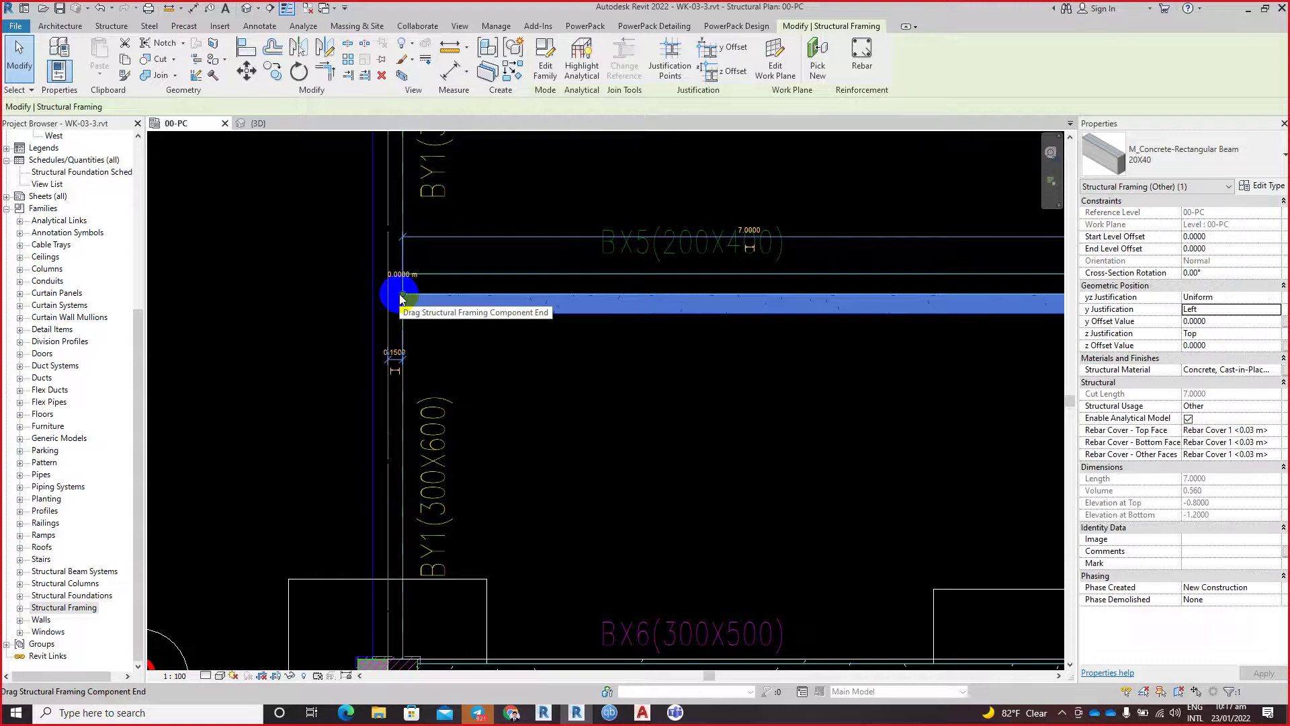
{"action": "left_click_drag", "start_coordinate": [400, 299], "coordinate": [404, 289]}
{"action": "left_click", "coordinate": [1273, 315]}
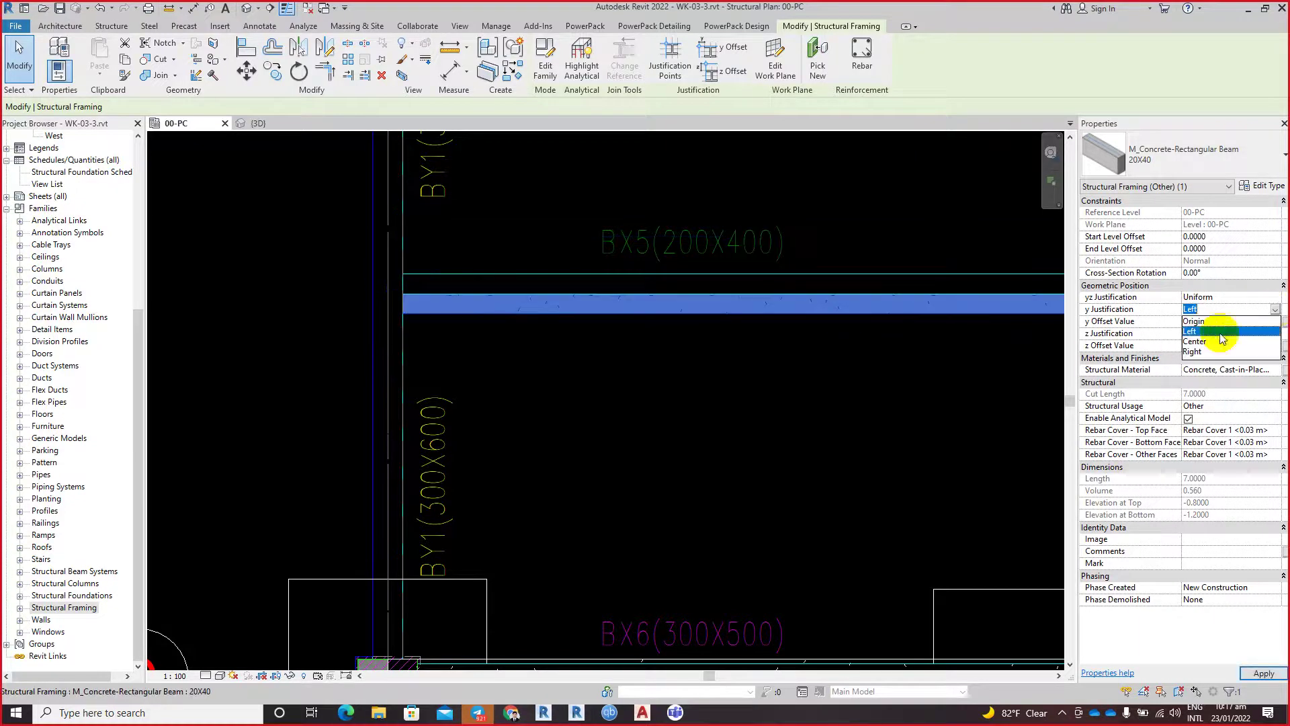
{"action": "left_click", "coordinate": [1195, 351]}
{"action": "left_click", "coordinate": [630, 332]}
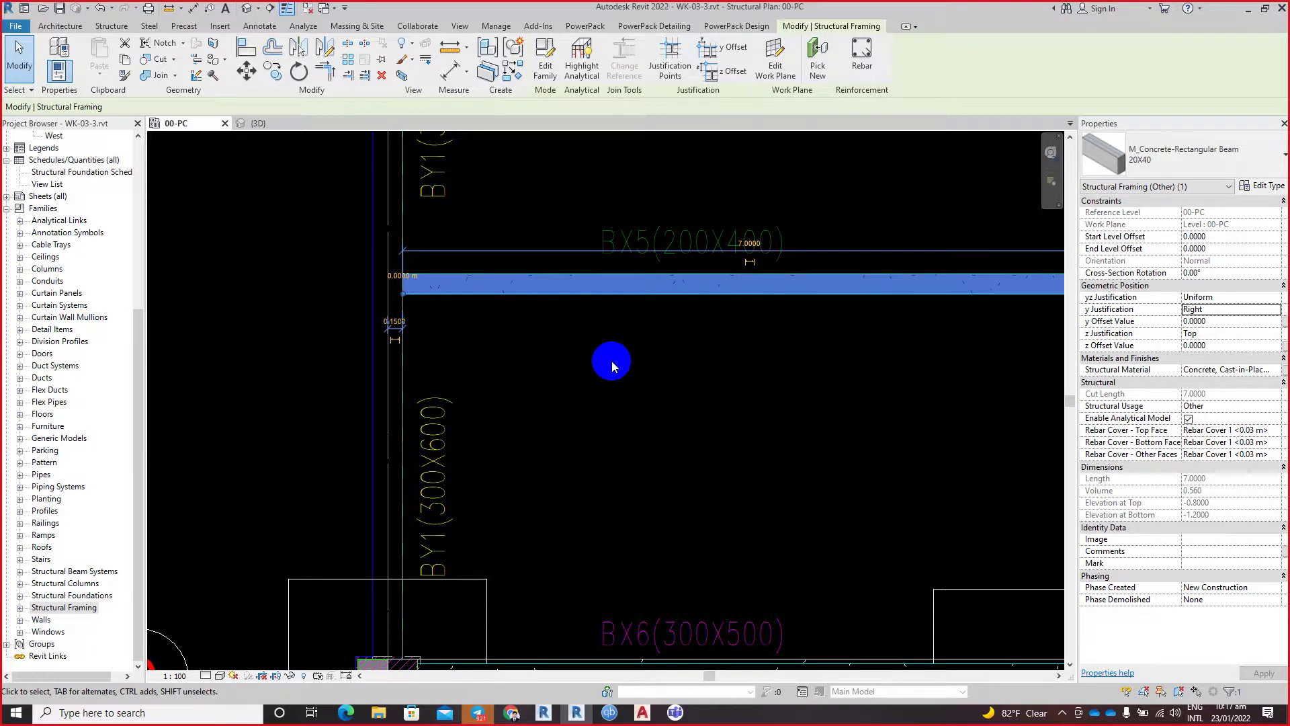
{"action": "left_click", "coordinate": [611, 366]}
{"action": "scroll", "coordinate": [424, 285], "scroll_direction": "up", "scroll_amount": 2}
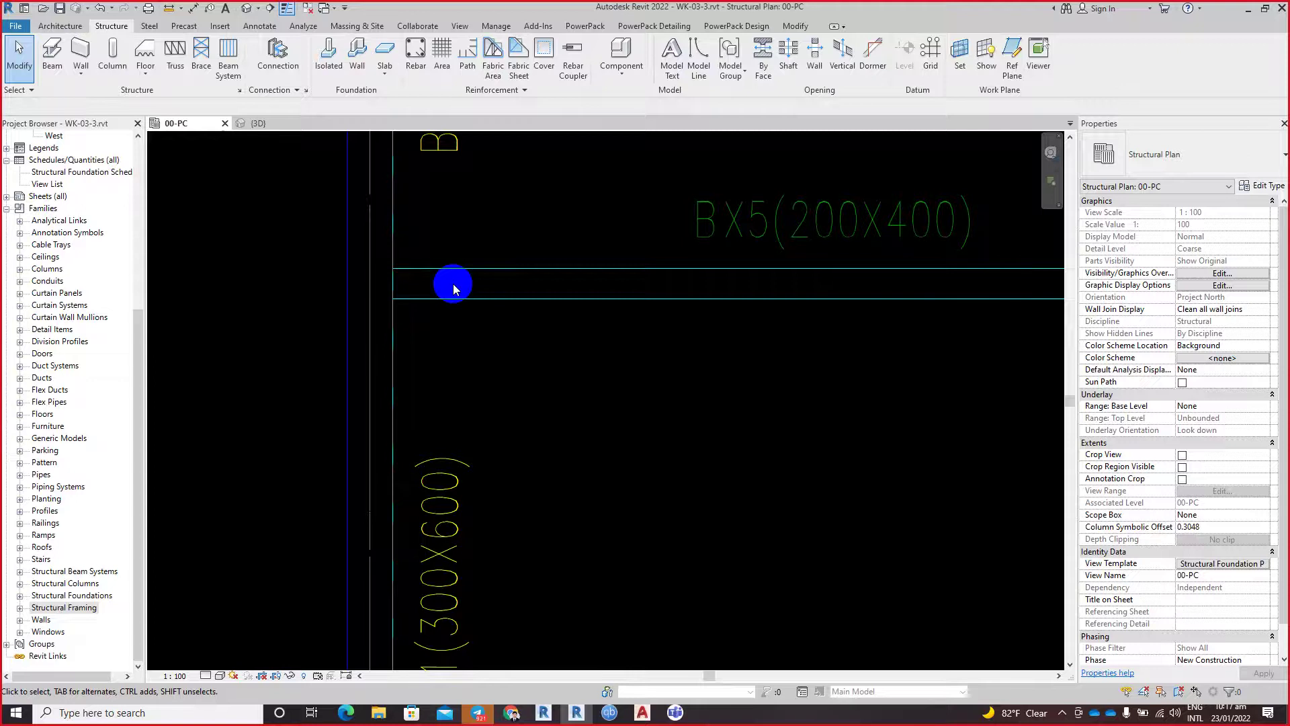
Step: Start another beam with y Justification set to Right
{"action": "left_click", "coordinate": [63, 64]}
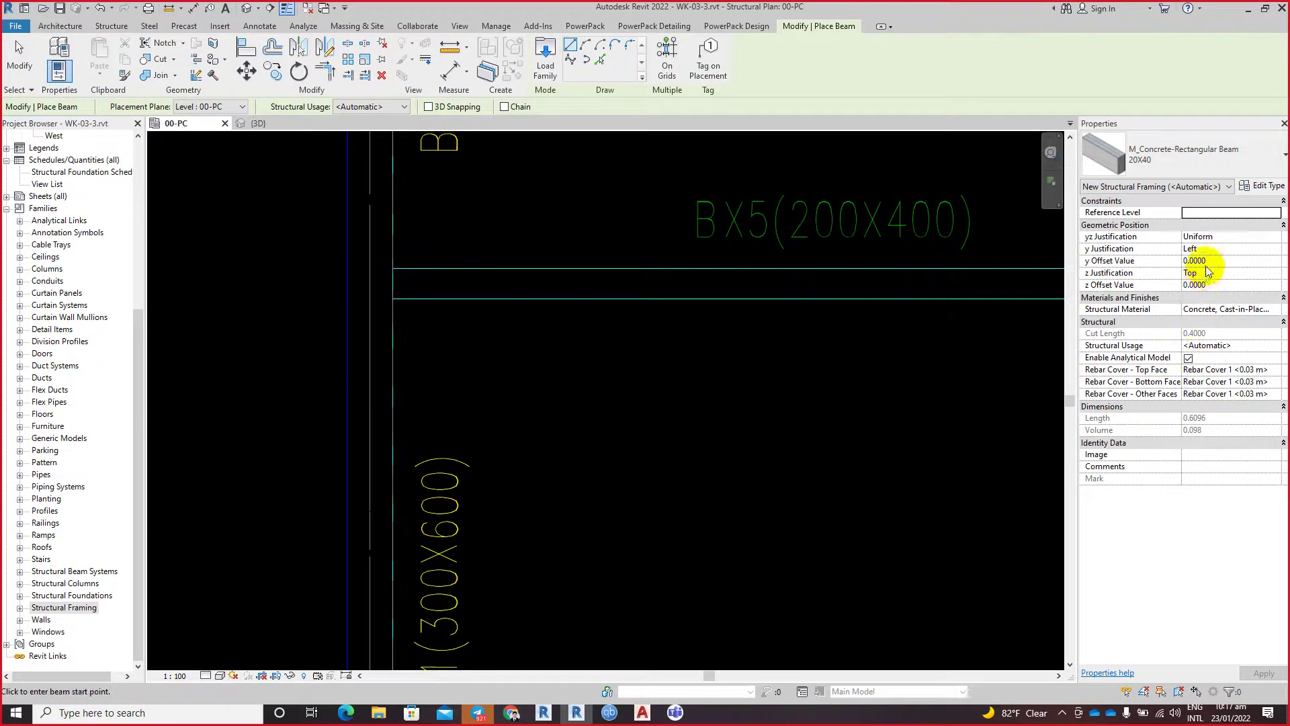
{"action": "left_click", "coordinate": [1268, 263]}
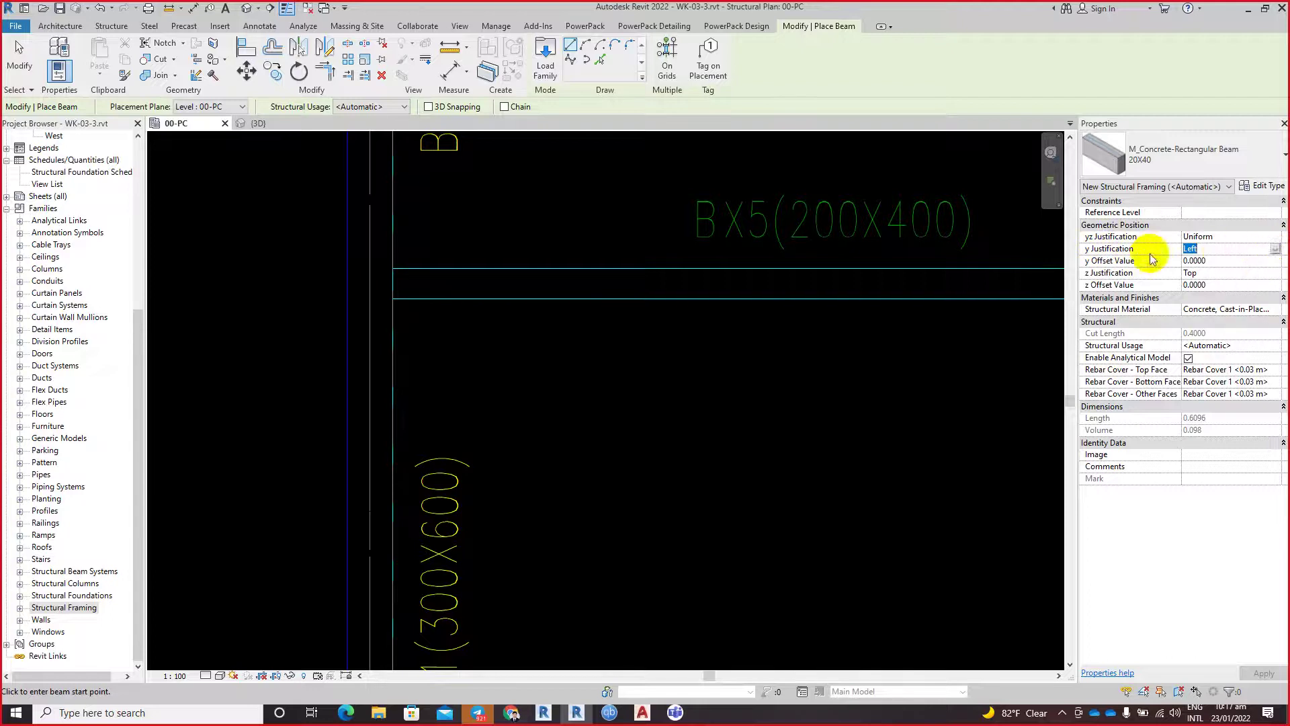
{"action": "left_click", "coordinate": [1275, 249]}
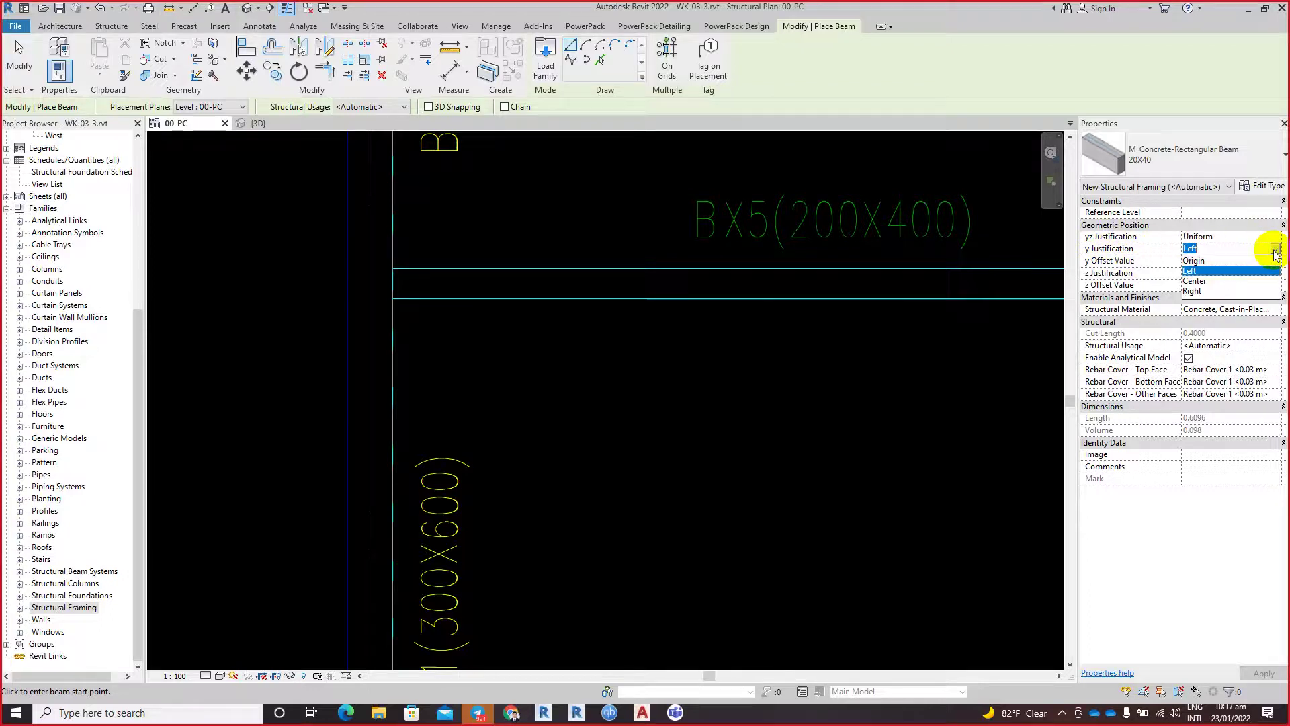
{"action": "left_click", "coordinate": [1194, 291]}
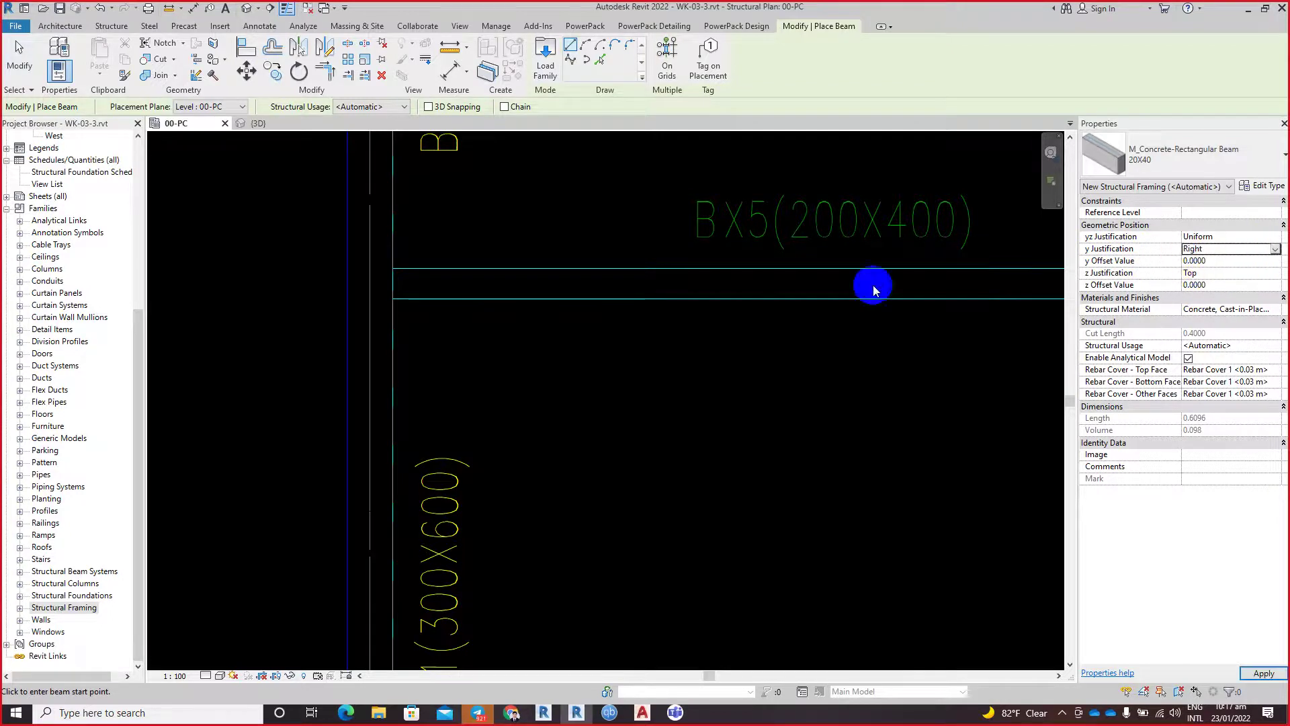
Step: Draw the 20X40 beam along BX5, ending it at the column
{"action": "left_click", "coordinate": [392, 299]}
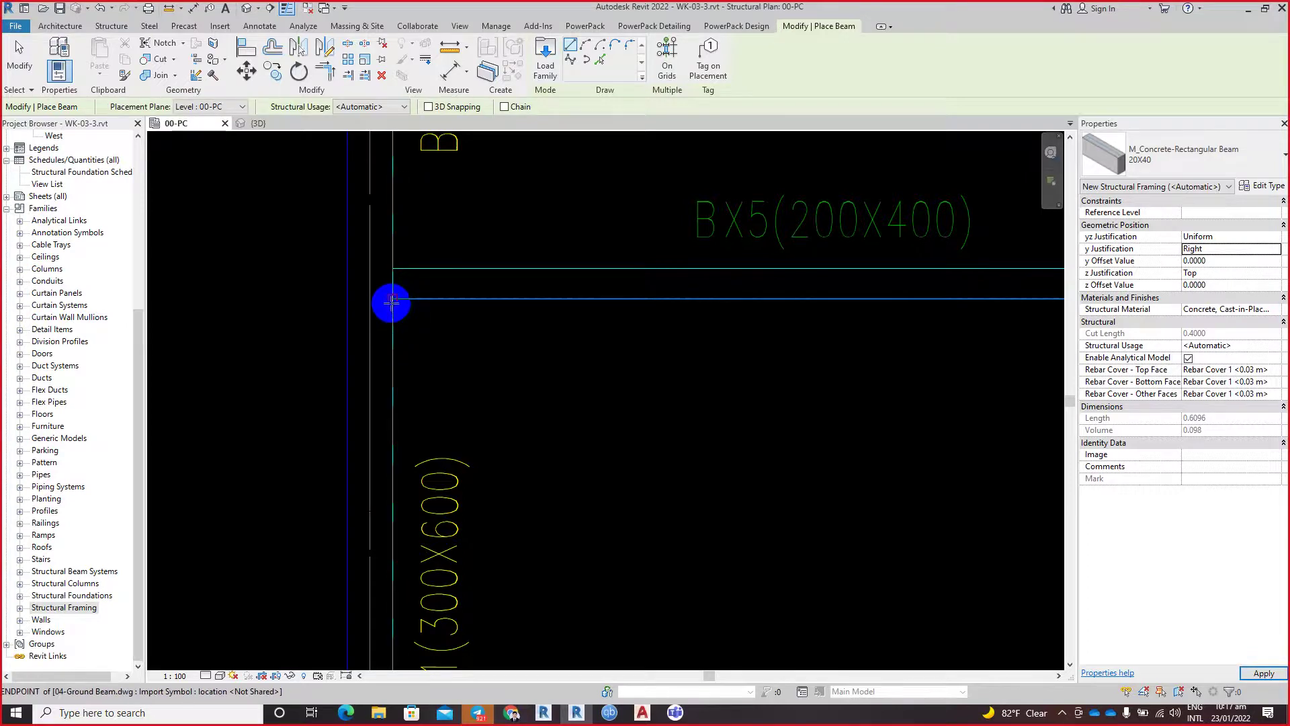
{"action": "scroll", "coordinate": [514, 314], "scroll_direction": "down", "scroll_amount": 5}
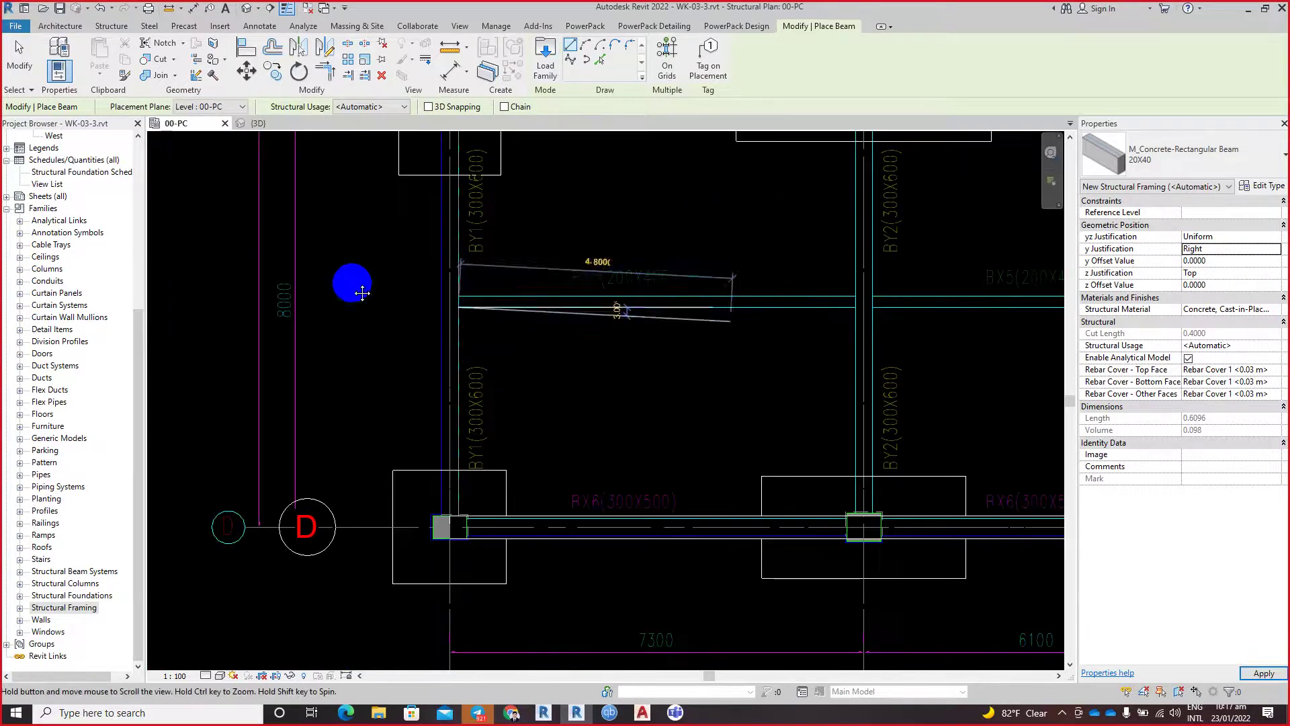
{"action": "scroll", "coordinate": [692, 300], "scroll_direction": "up", "scroll_amount": 3}
{"action": "scroll", "coordinate": [708, 269], "scroll_direction": "up", "scroll_amount": 1}
{"action": "left_click", "coordinate": [708, 269]}
{"action": "scroll", "coordinate": [709, 269], "scroll_direction": "up", "scroll_amount": 2}
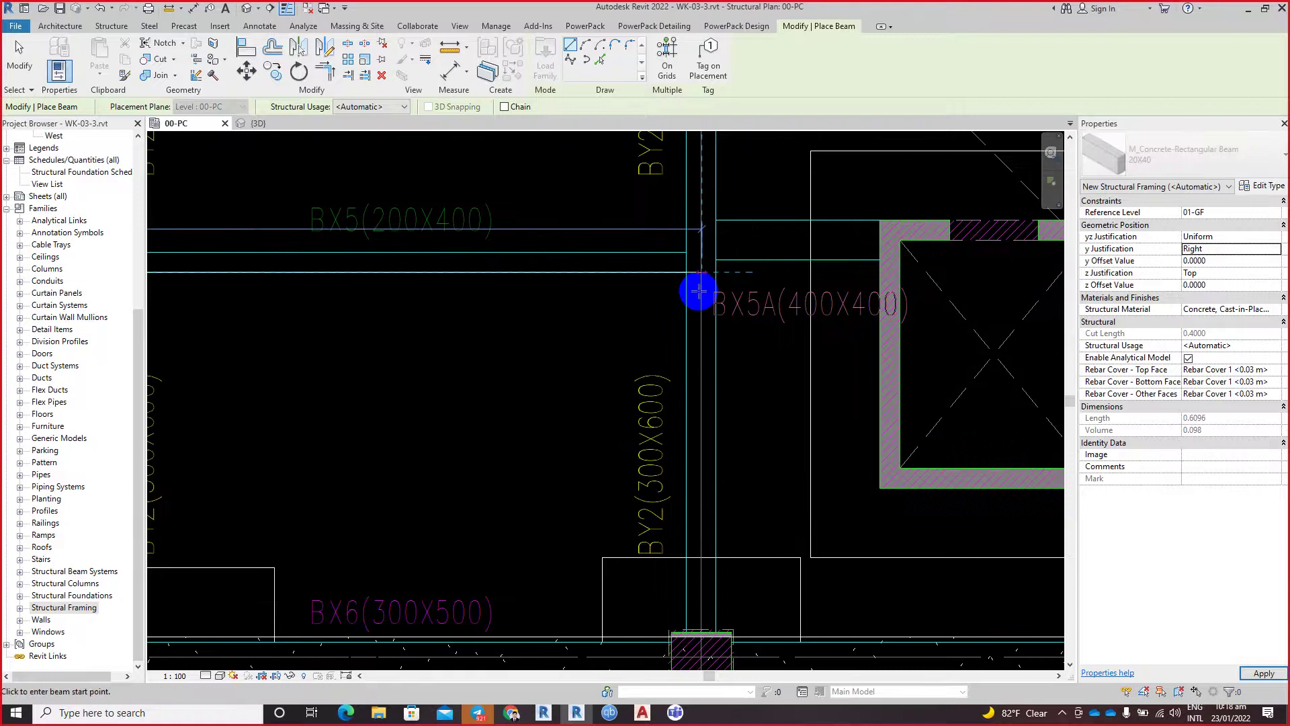
{"action": "left_click", "coordinate": [702, 289]}
{"action": "key", "text": "Escape"}
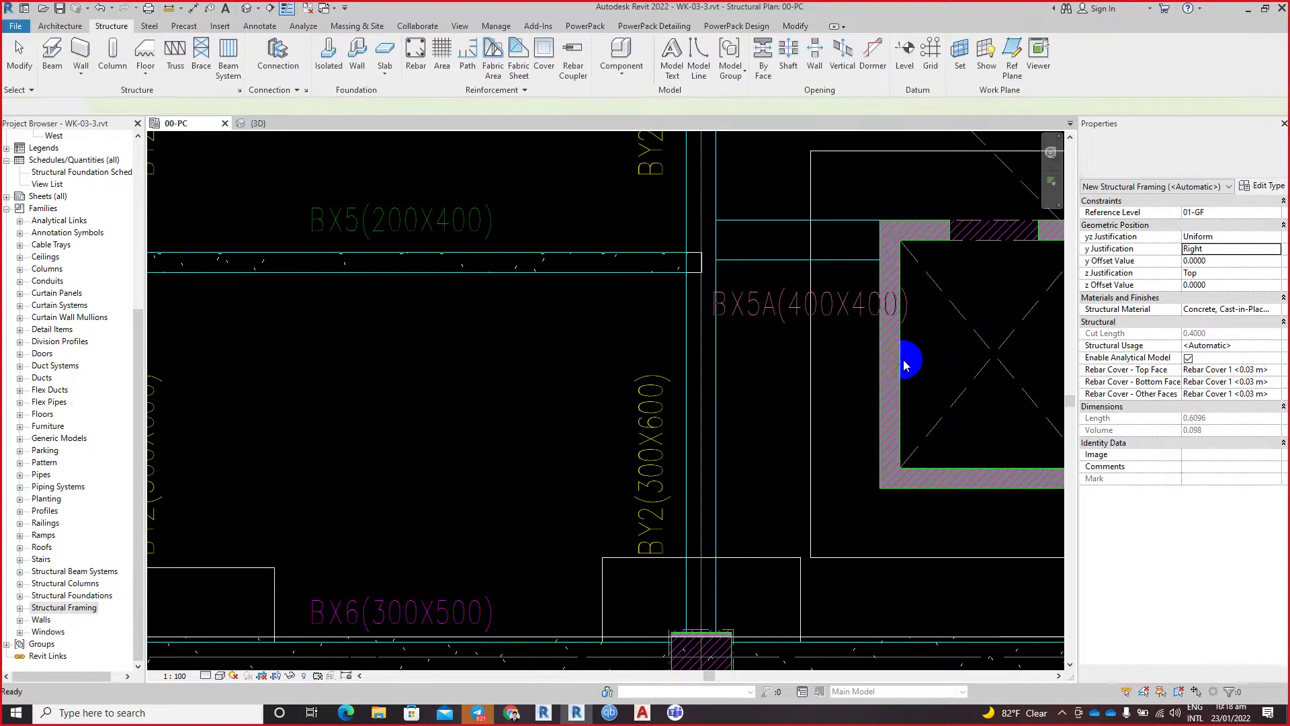
{"action": "scroll", "coordinate": [773, 348], "scroll_direction": "down", "scroll_amount": 1}
{"action": "scroll", "coordinate": [425, 313], "scroll_direction": "down", "scroll_amount": 1}
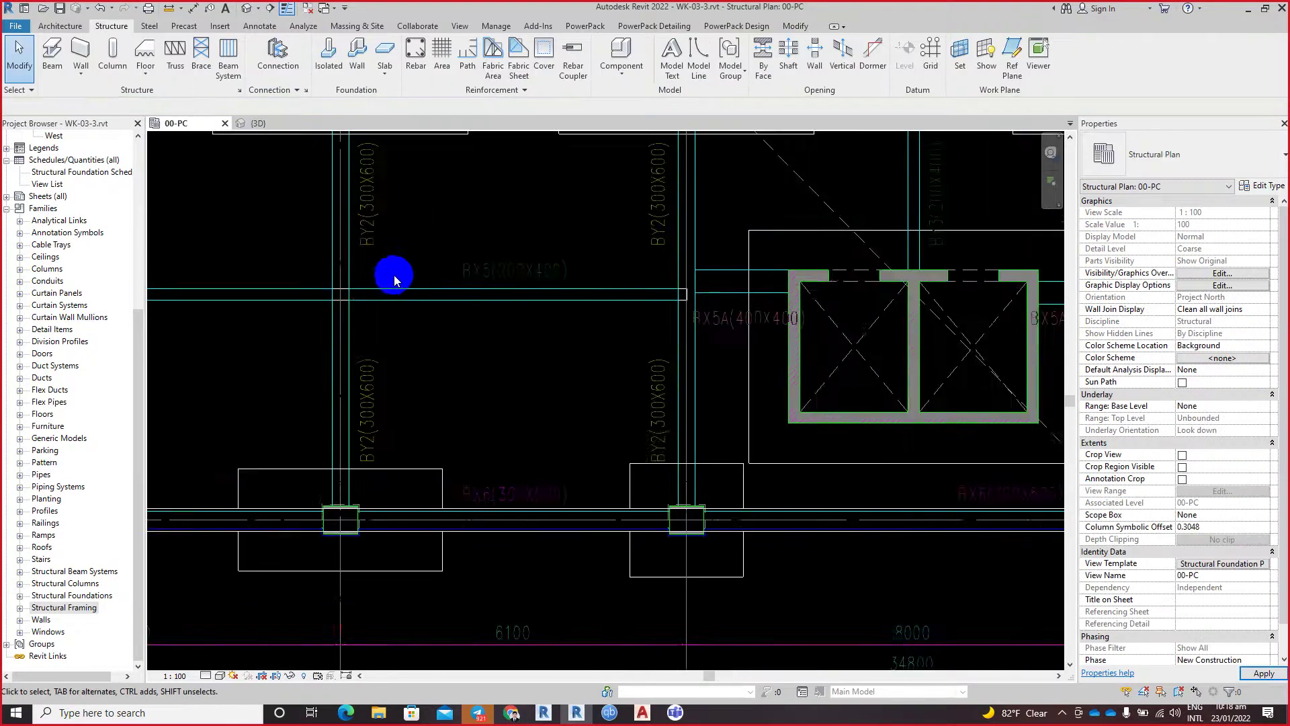
{"action": "middle_click_drag", "start_coordinate": [392, 273], "coordinate": [755, 351]}
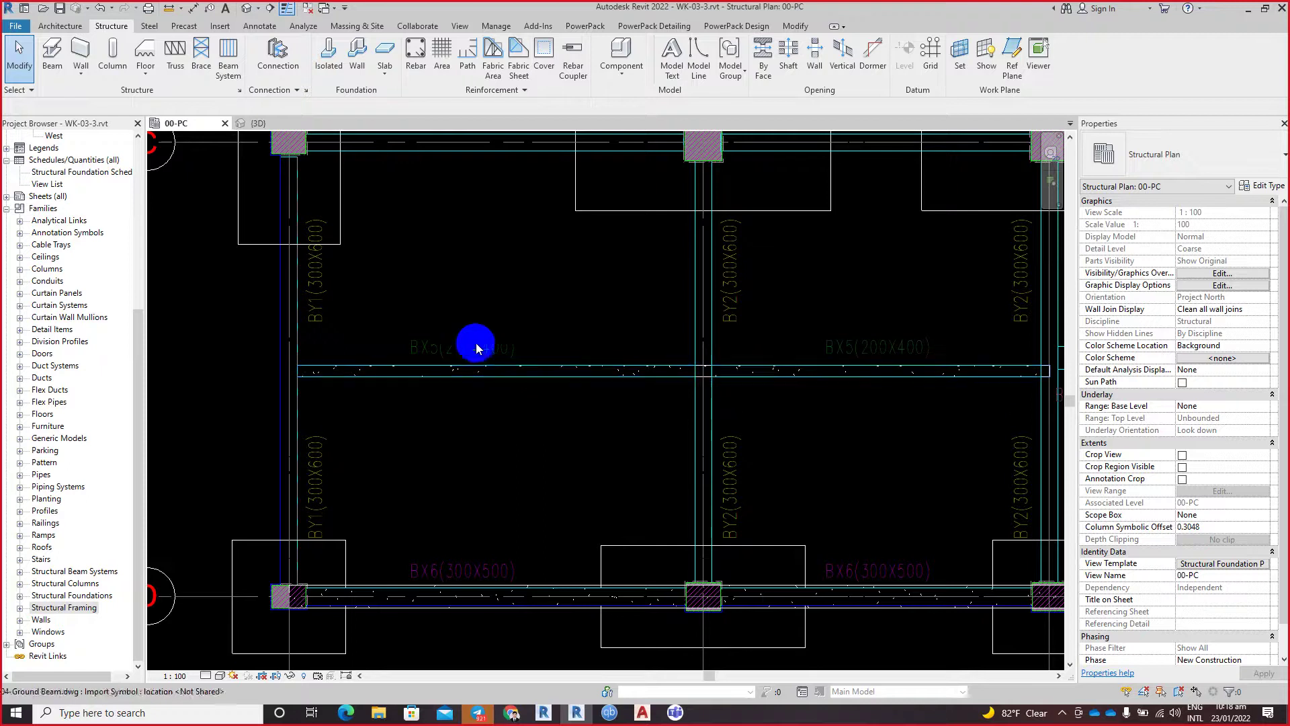
{"action": "scroll", "coordinate": [446, 308], "scroll_direction": "up", "scroll_amount": 2, "text": "ctrl"}
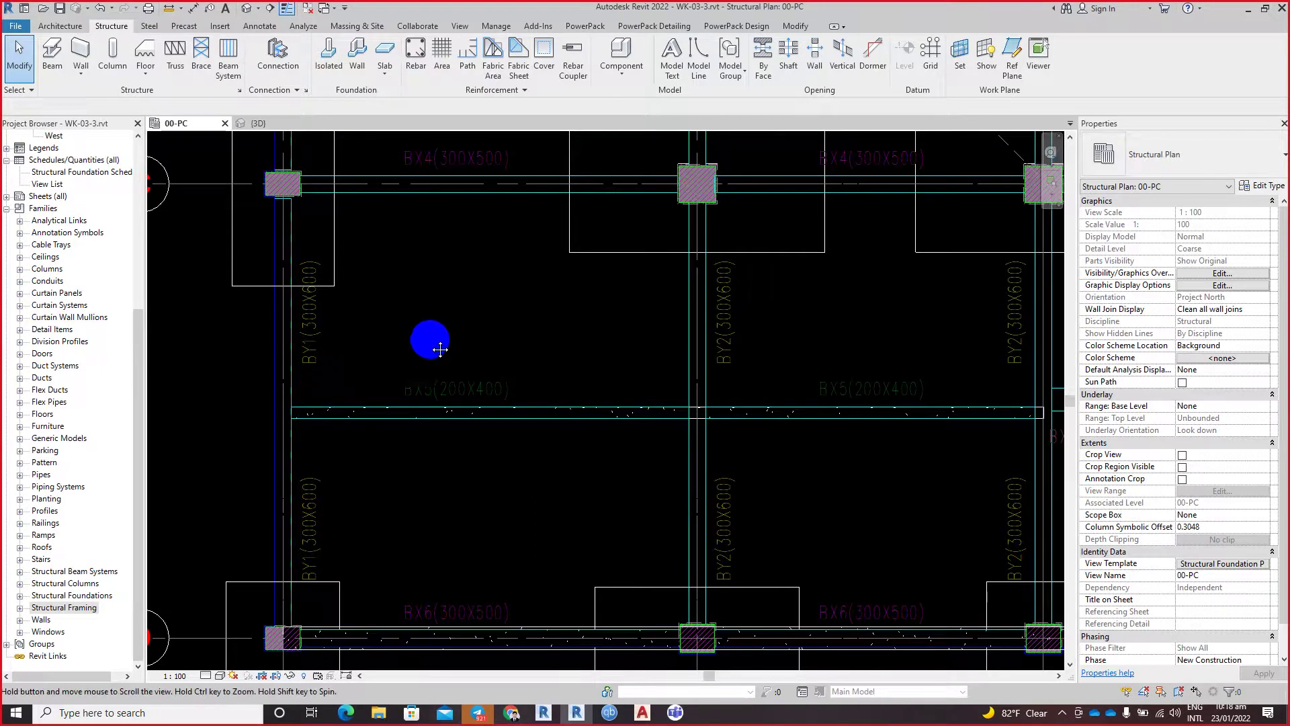
{"action": "middle_click_drag", "start_coordinate": [432, 340], "coordinate": [446, 450]}
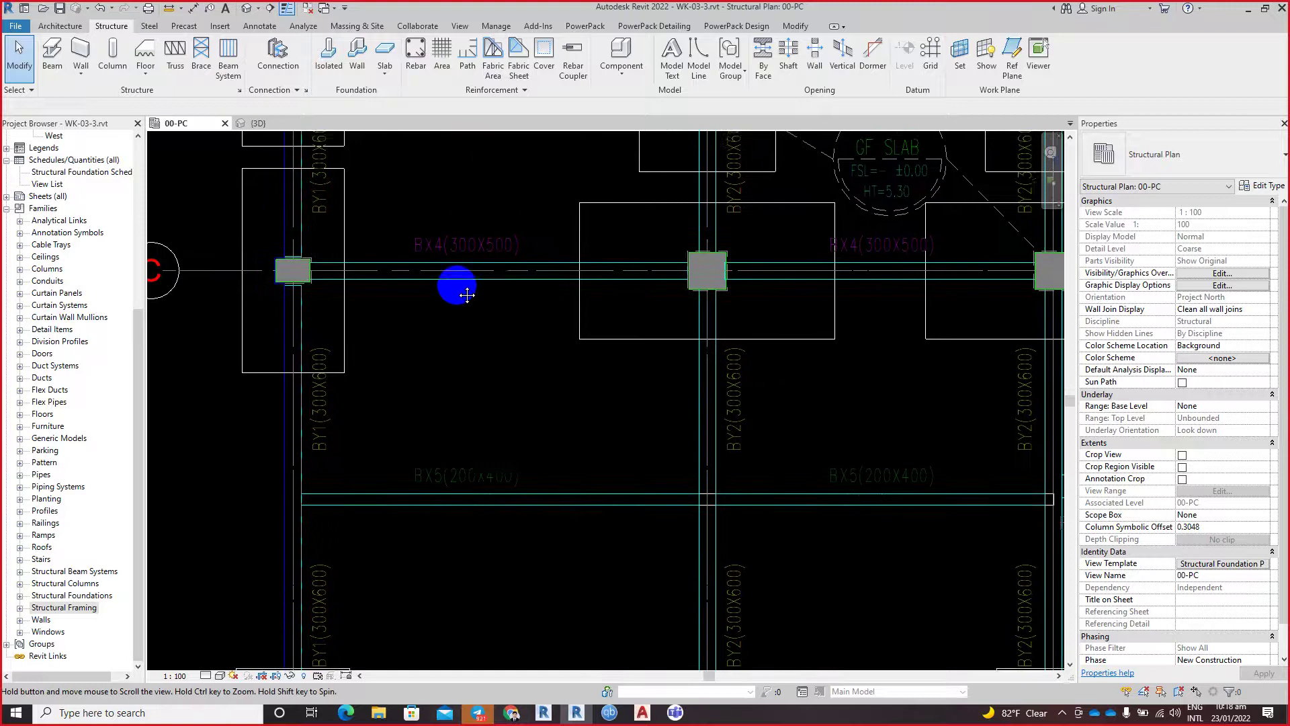
{"action": "scroll", "coordinate": [461, 288], "scroll_direction": "down", "scroll_amount": 3, "text": "ctrl"}
{"action": "middle_click_drag", "start_coordinate": [462, 288], "coordinate": [496, 381]}
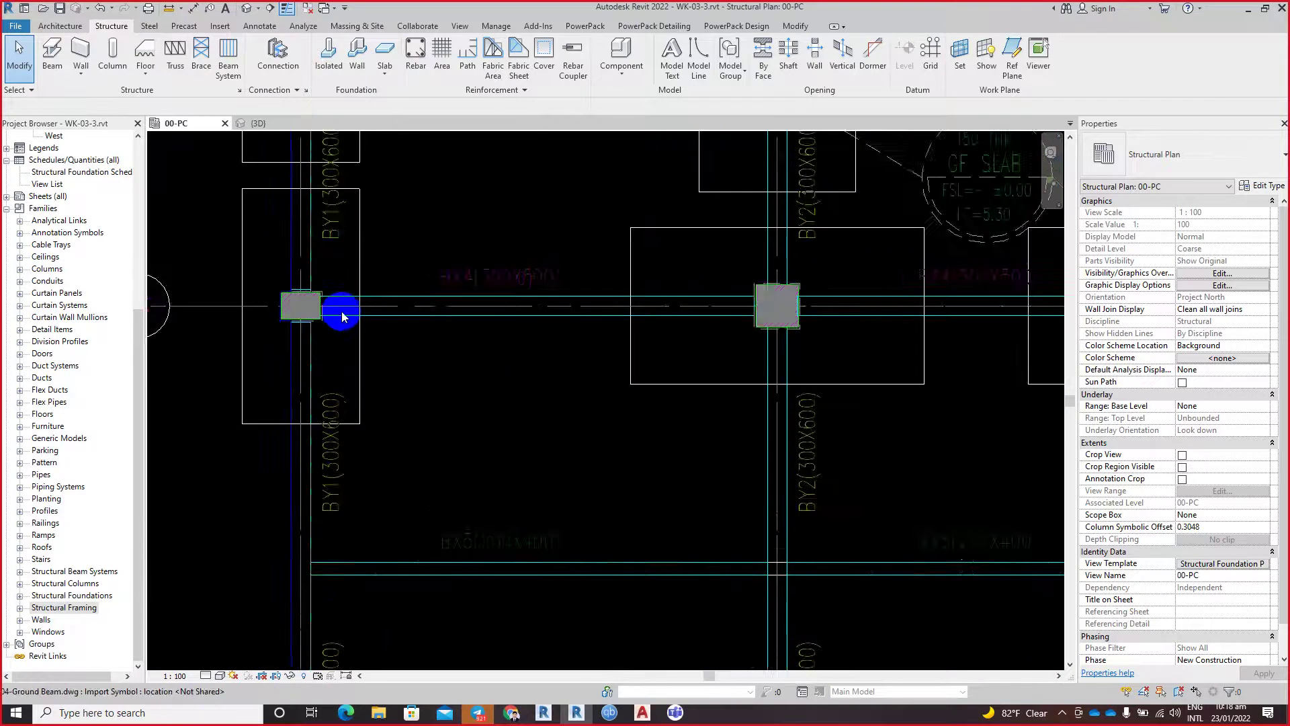
{"action": "scroll", "coordinate": [329, 308], "scroll_direction": "up", "scroll_amount": 4}
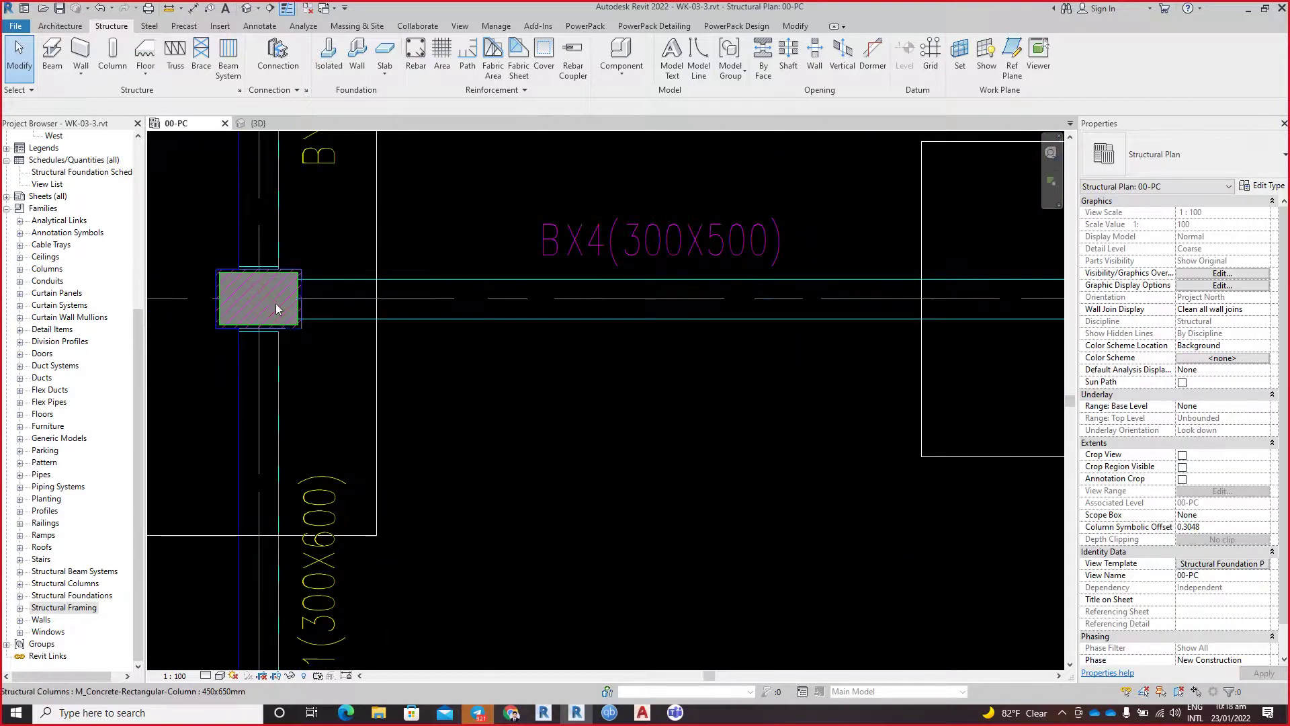
{"action": "scroll", "coordinate": [475, 326], "scroll_direction": "down", "scroll_amount": 2}
{"action": "scroll", "coordinate": [489, 351], "scroll_direction": "down", "scroll_amount": 2}
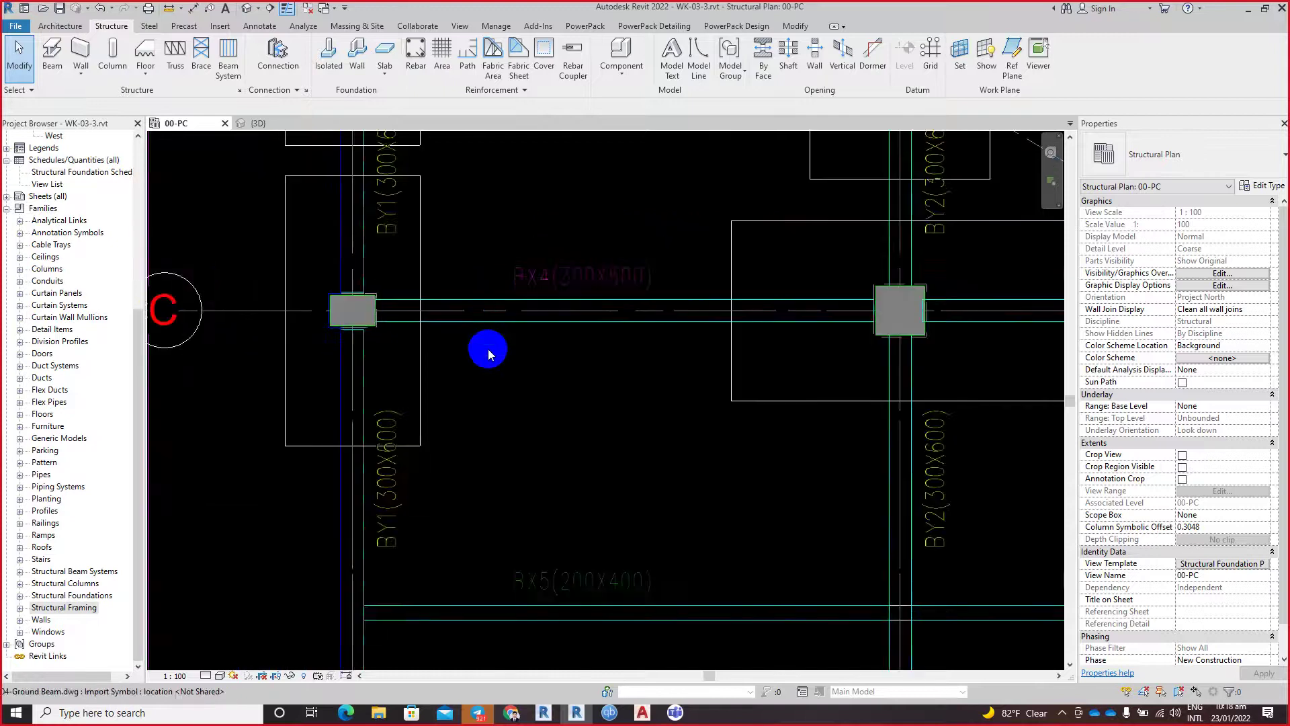
{"action": "scroll", "coordinate": [490, 351], "scroll_direction": "down", "scroll_amount": 2}
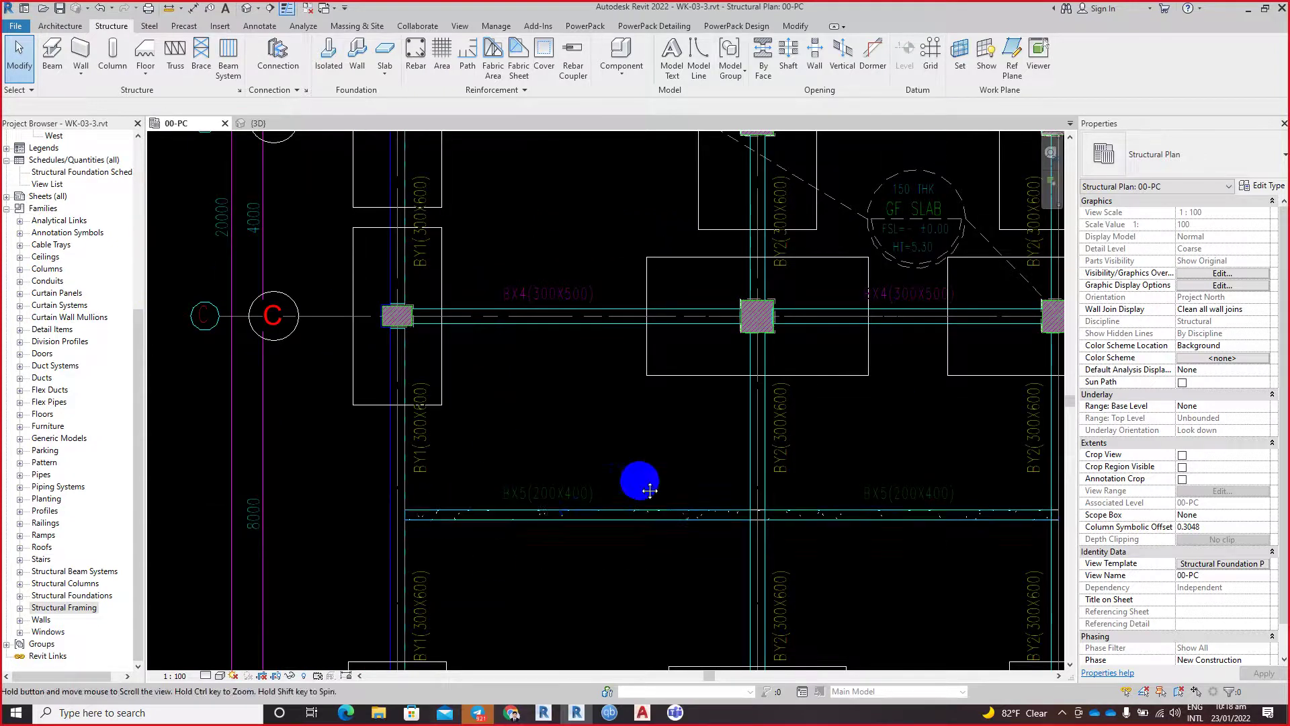
{"action": "middle_click_drag", "start_coordinate": [648, 497], "coordinate": [622, 452]}
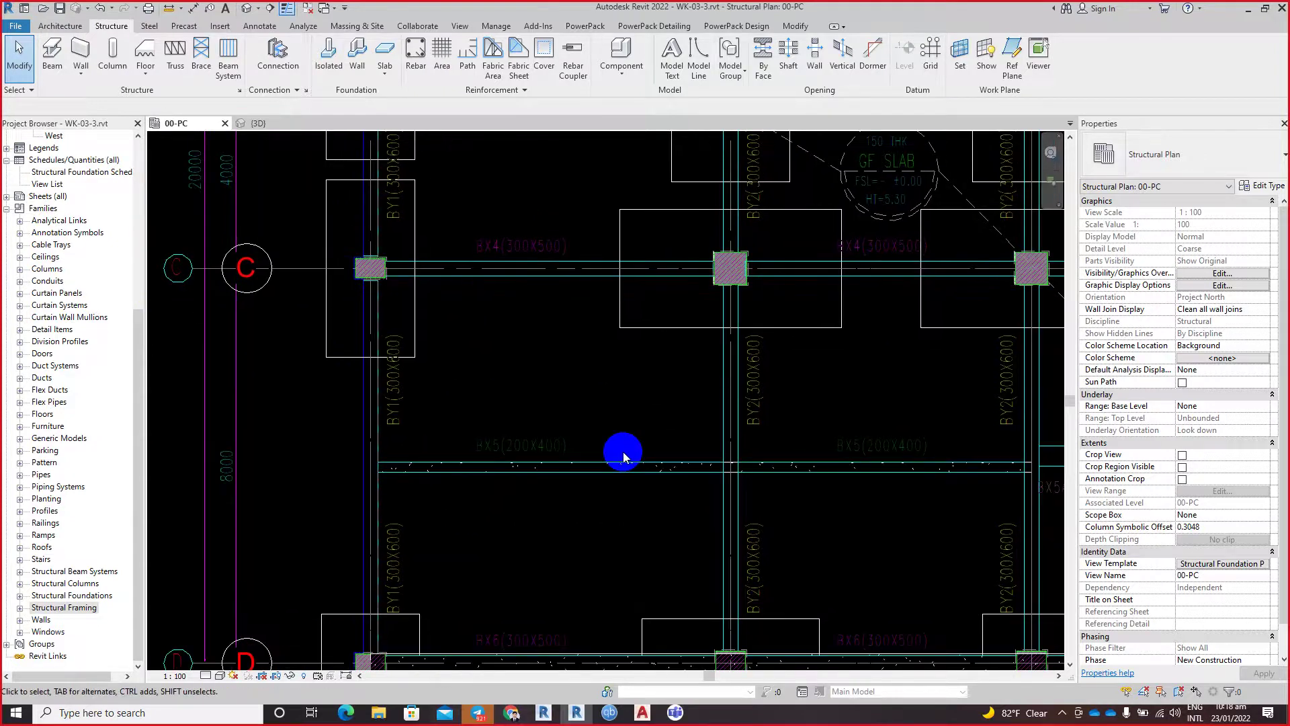
{"action": "middle_click_drag", "start_coordinate": [679, 432], "coordinate": [331, 377]}
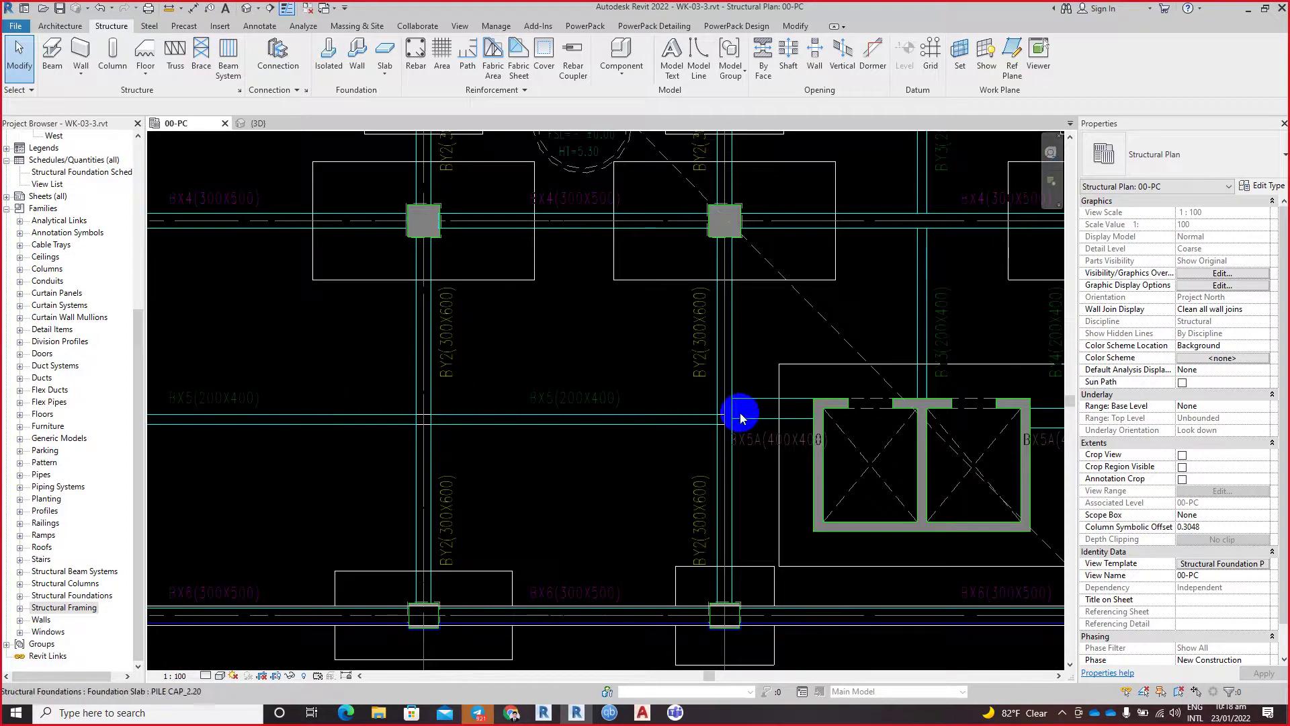
{"action": "middle_click_drag", "start_coordinate": [740, 418], "coordinate": [492, 407]}
{"action": "middle_click_drag", "start_coordinate": [758, 417], "coordinate": [482, 403]}
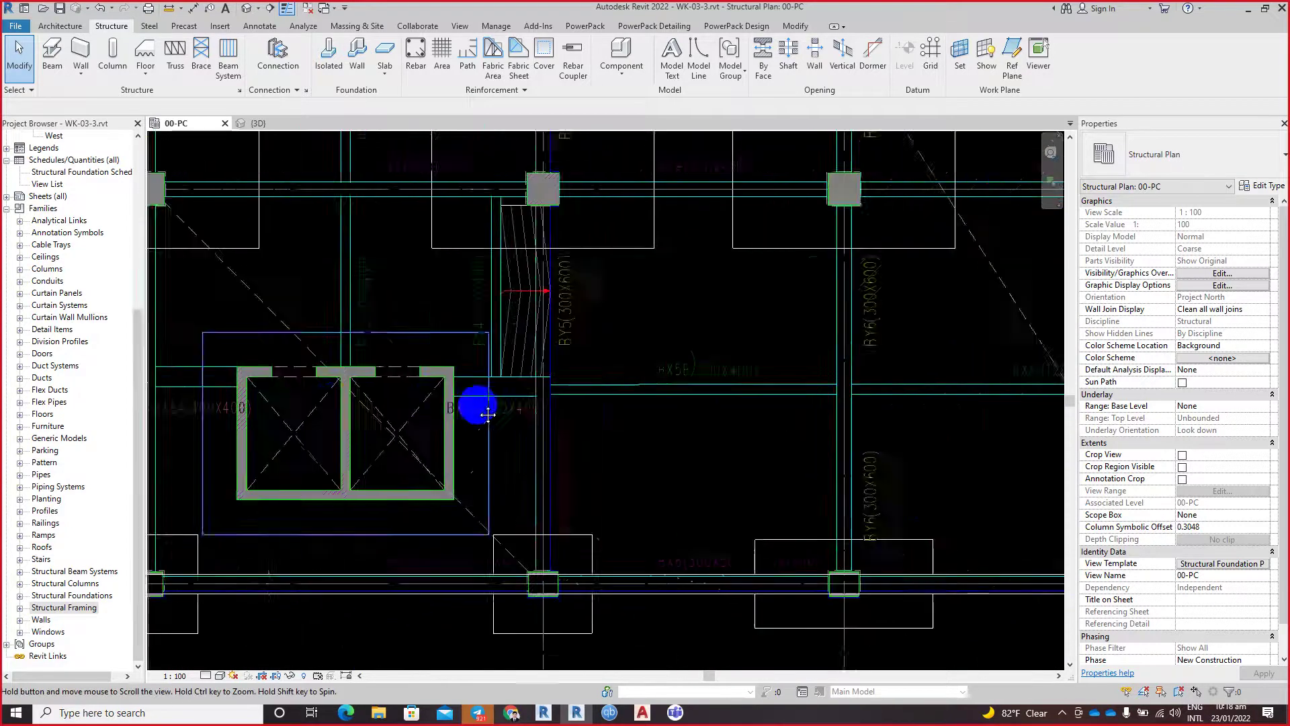
{"action": "scroll", "coordinate": [746, 384], "scroll_direction": "up", "scroll_amount": 2}
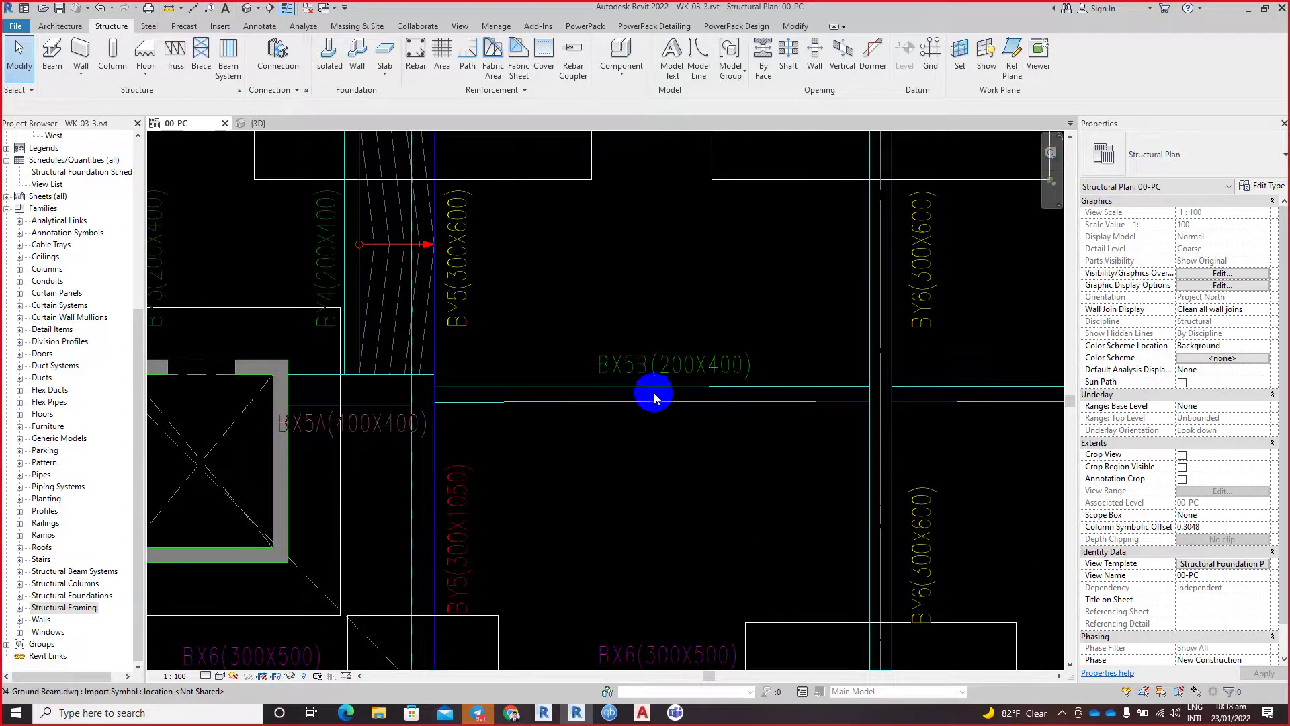
{"action": "middle_click_drag", "start_coordinate": [548, 345], "coordinate": [631, 339]}
{"action": "scroll", "coordinate": [631, 339], "scroll_direction": "down", "scroll_amount": 2}
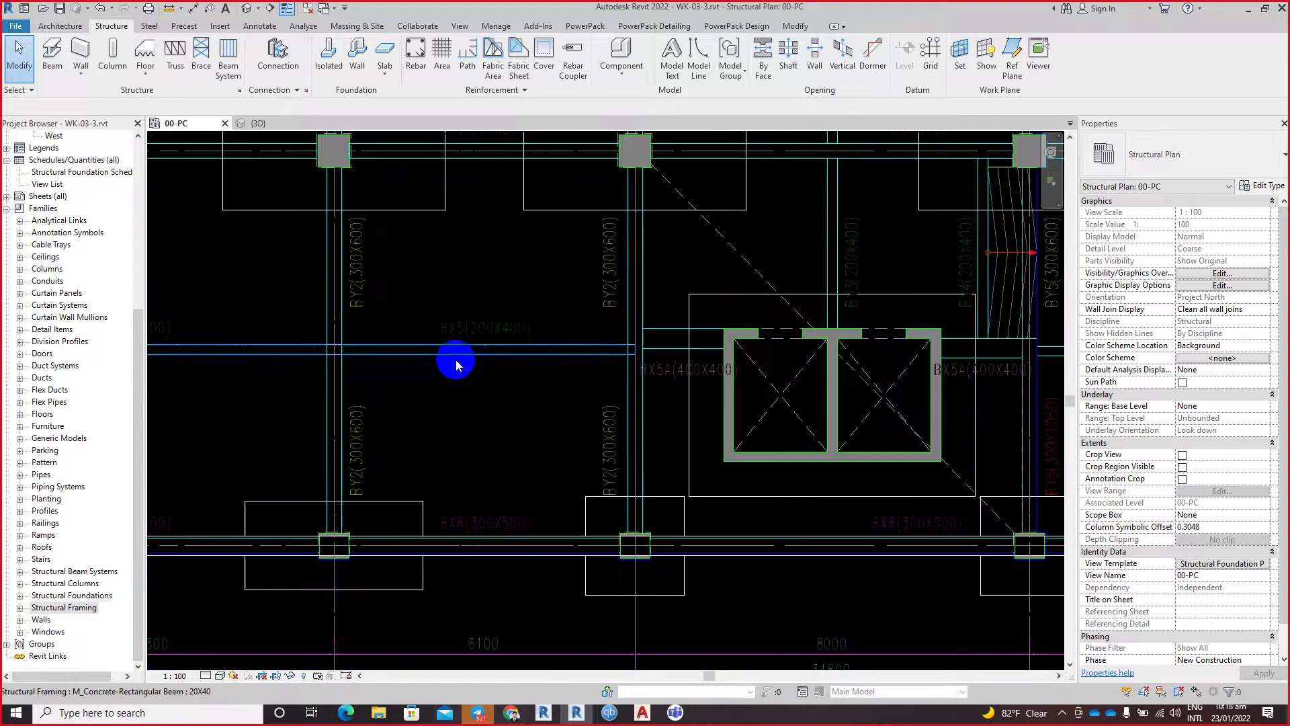
Step: Start another 20X40 beam with the CS Create Similar shortcut and set its y justification to Left
{"action": "right_click", "coordinate": [456, 361]}
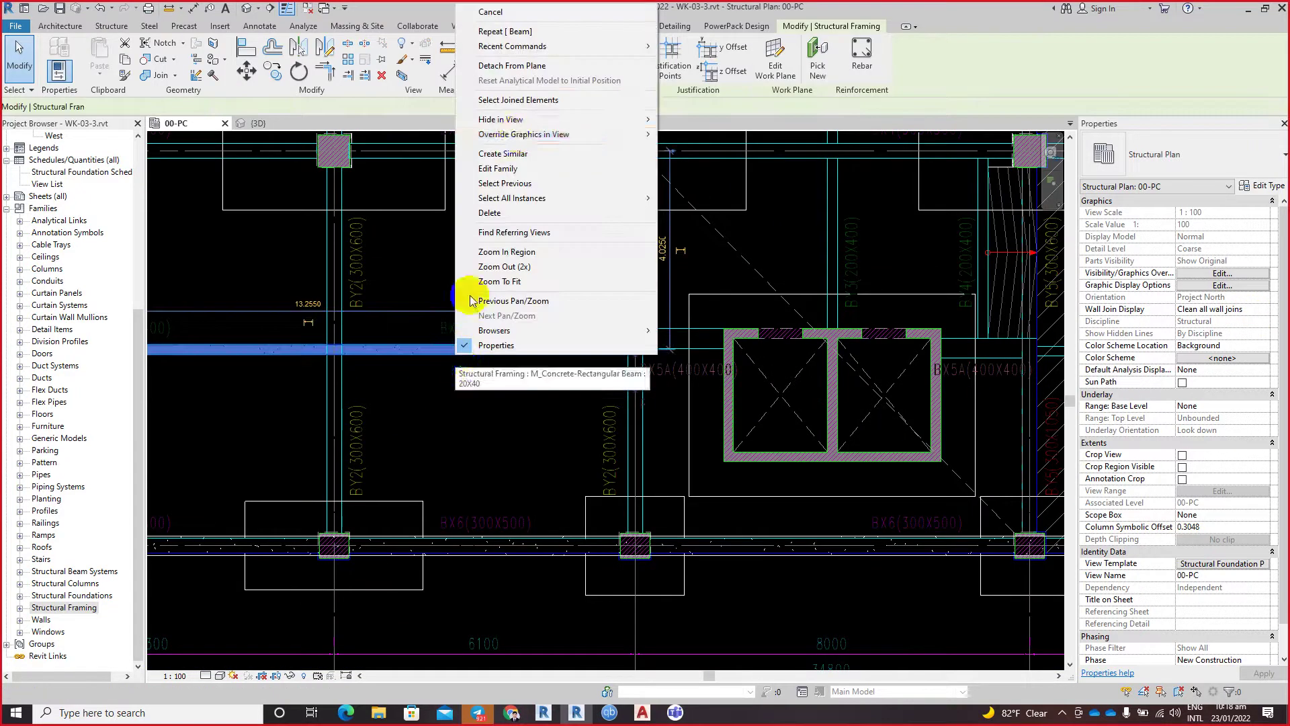
{"action": "key", "text": "Escape"}
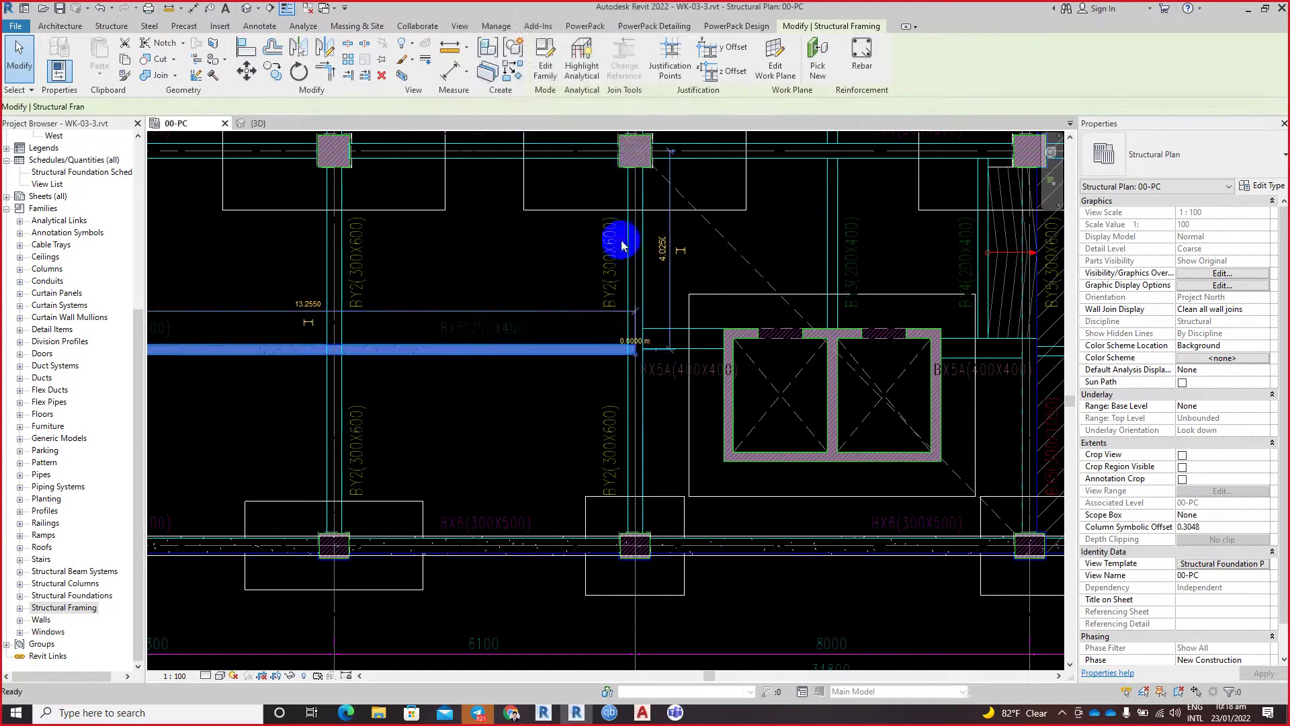
{"action": "key", "text": "c"}
{"action": "key", "text": "s"}
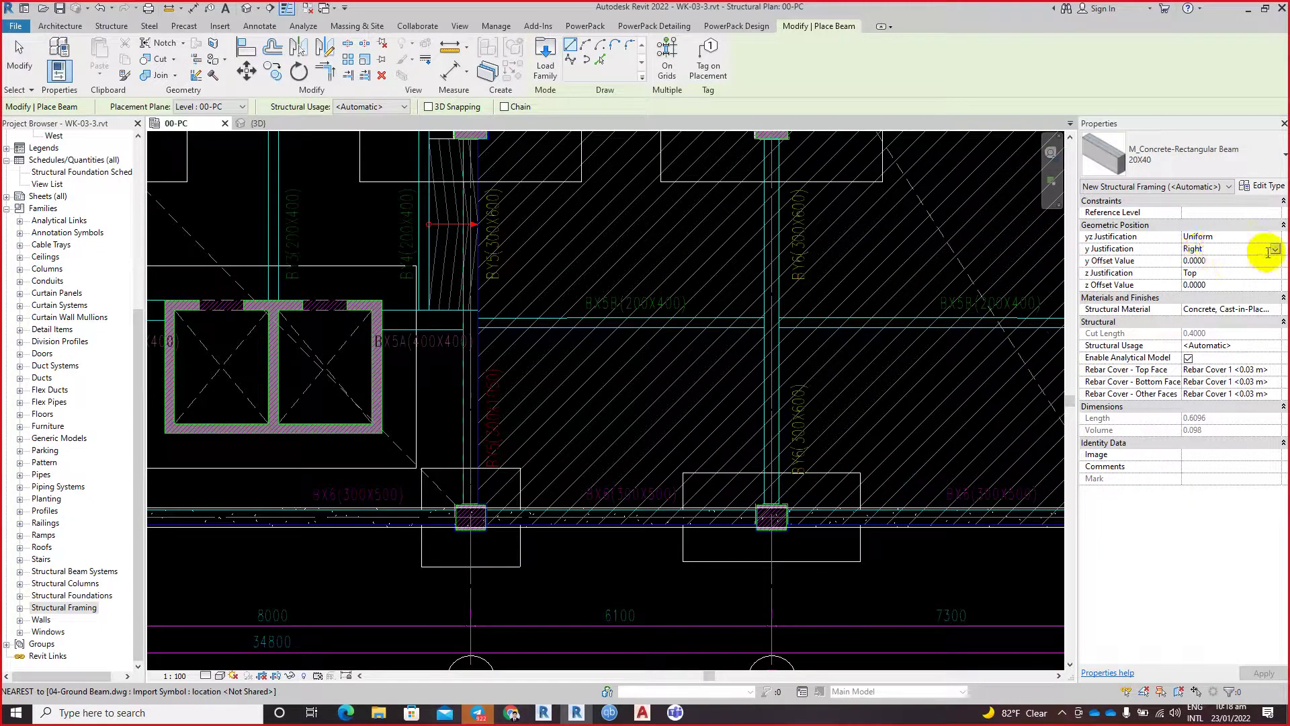
{"action": "left_click", "coordinate": [1203, 250]}
{"action": "left_click", "coordinate": [1194, 271]}
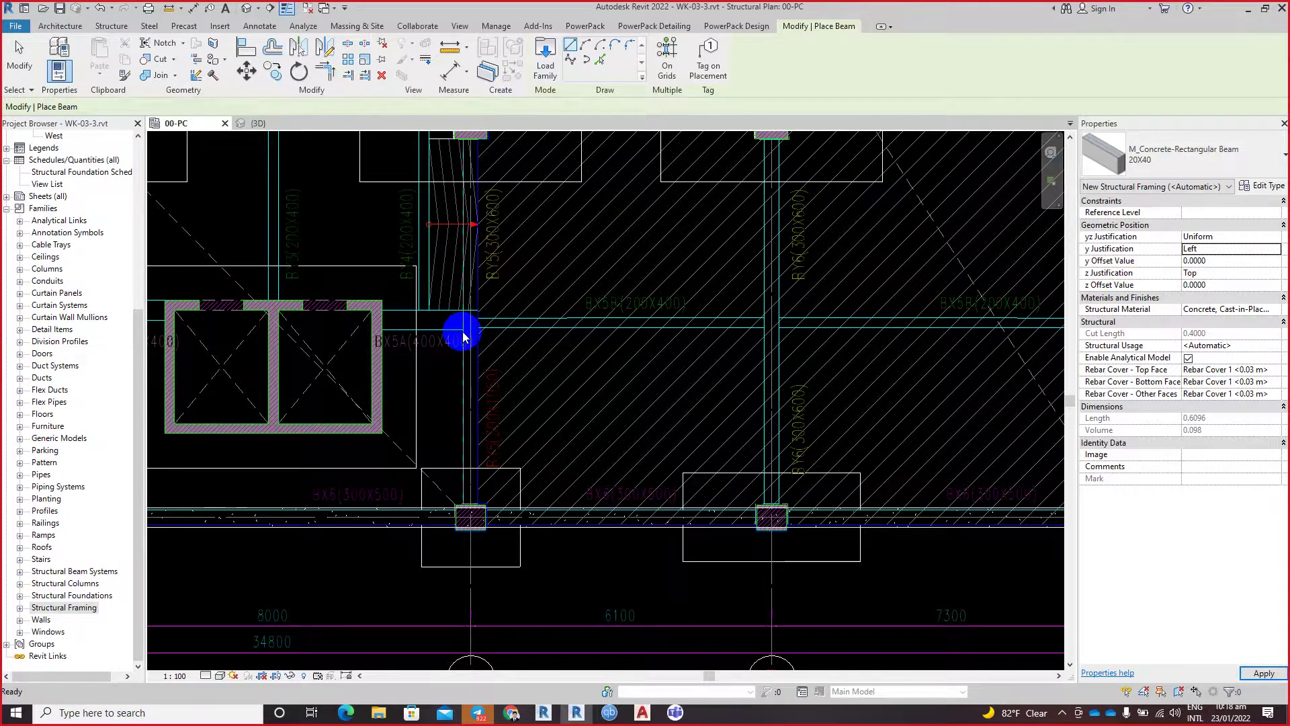
Step: Draw the tie beam along BX5B up to the BY7 column, then end beam placement
{"action": "scroll", "coordinate": [461, 331], "scroll_direction": "up", "scroll_amount": 2}
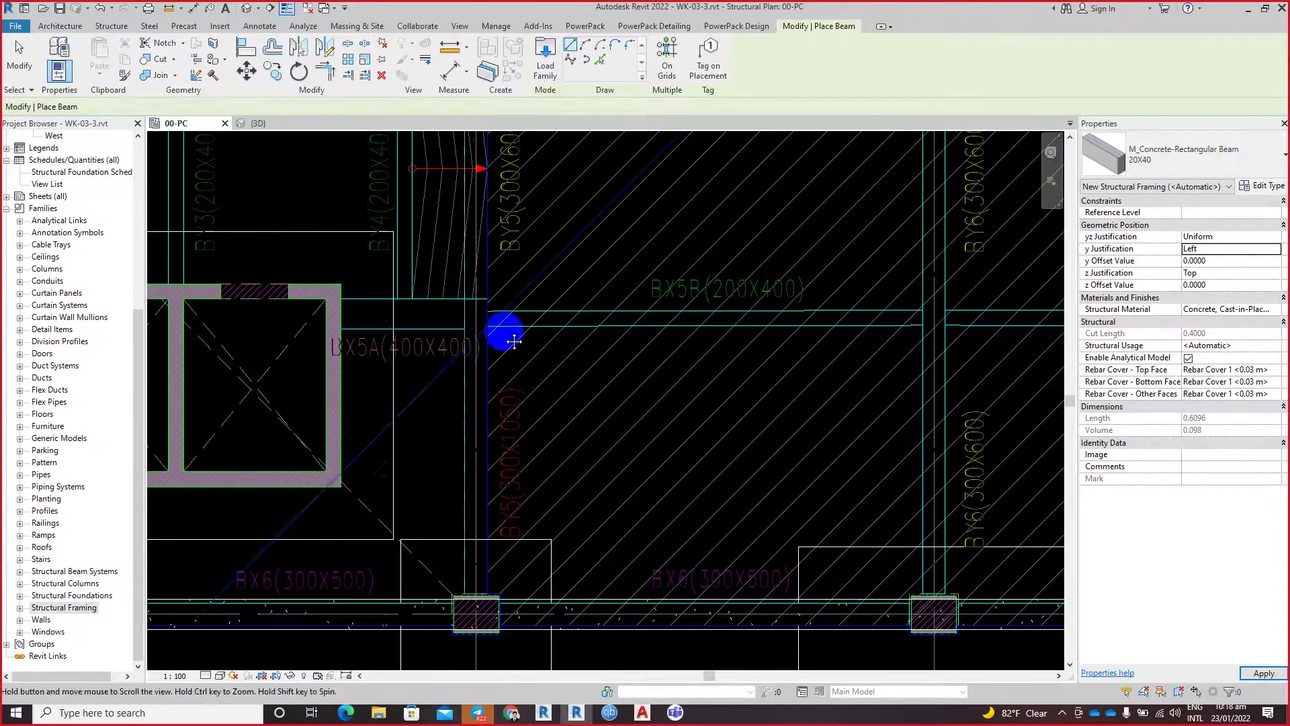
{"action": "middle_click_drag", "start_coordinate": [507, 336], "coordinate": [24, 316]}
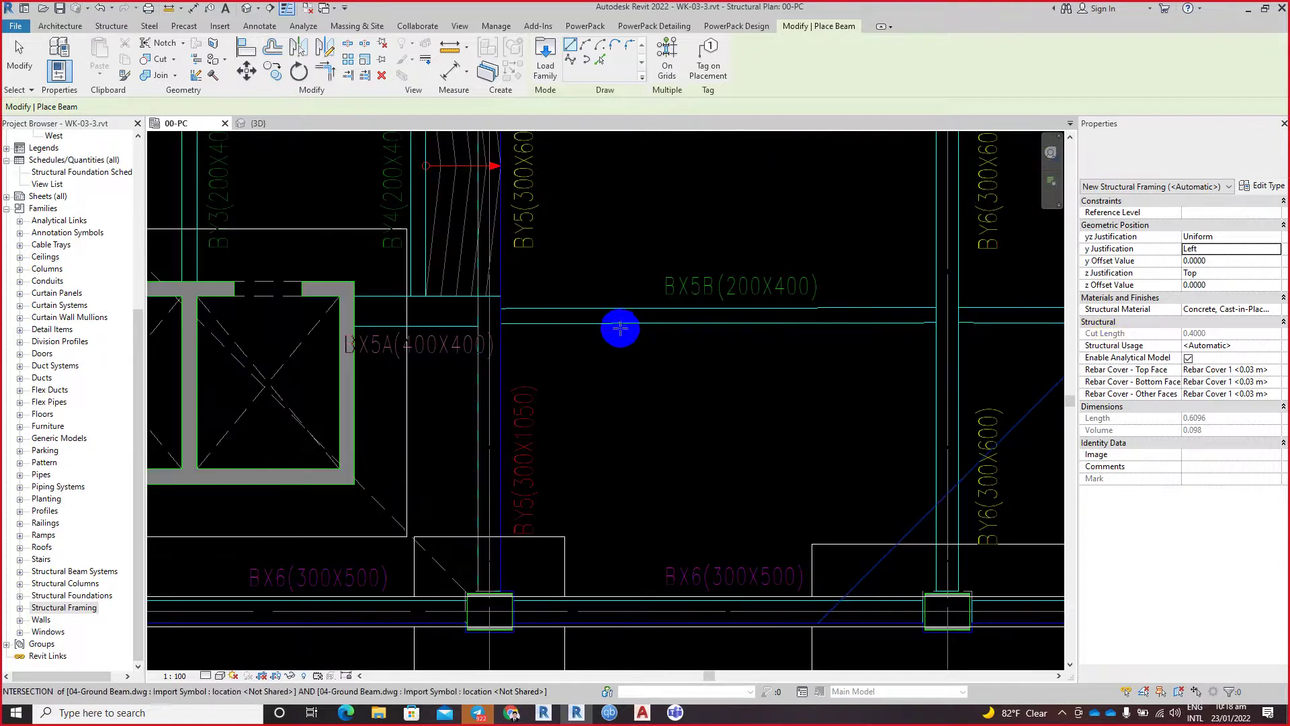
{"action": "left_click", "coordinate": [503, 308]}
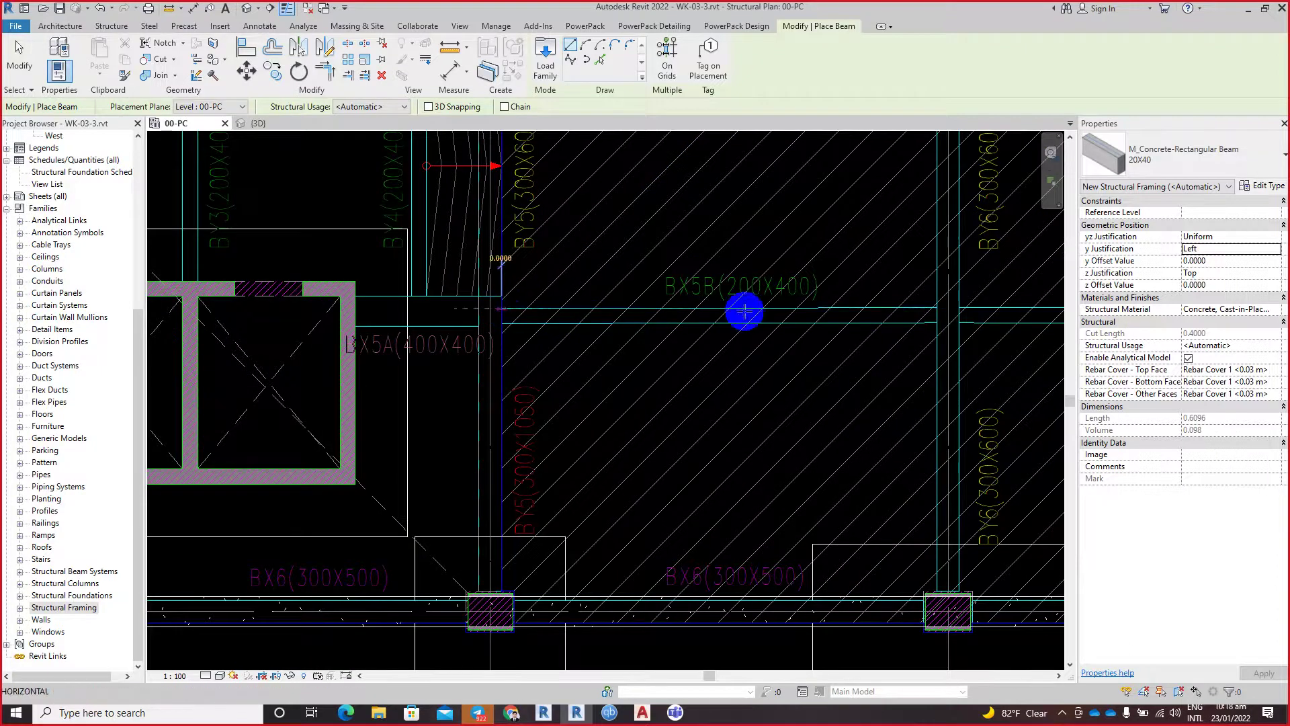
{"action": "middle_click_drag", "start_coordinate": [901, 311], "coordinate": [461, 323]}
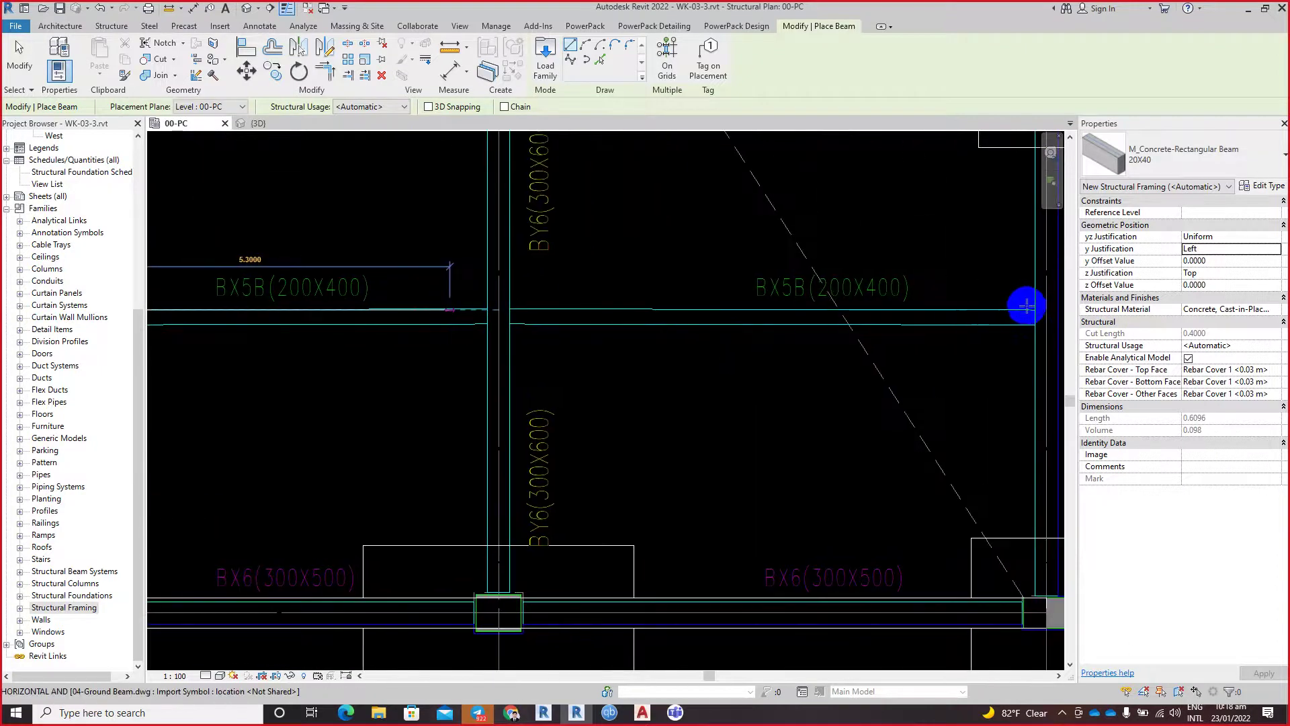
{"action": "middle_click_drag", "start_coordinate": [1023, 302], "coordinate": [1037, 302]}
{"action": "middle_click_drag", "start_coordinate": [910, 302], "coordinate": [807, 304]}
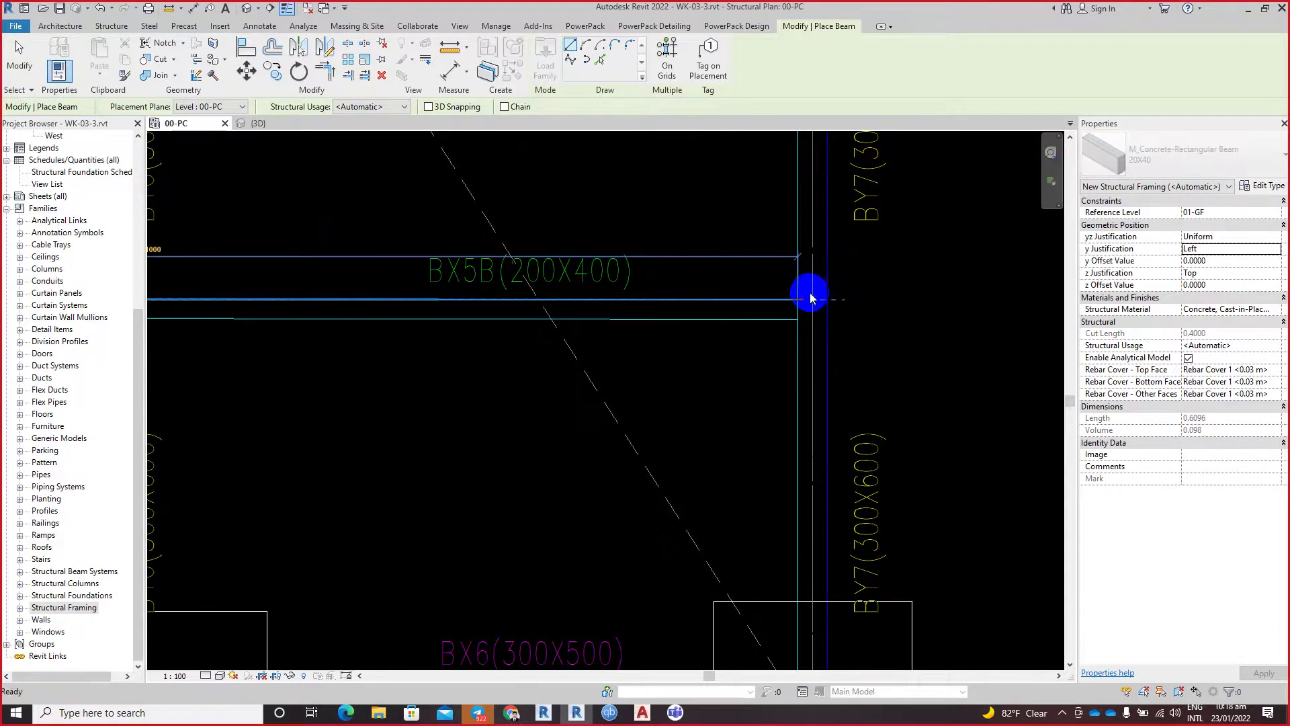
{"action": "scroll", "coordinate": [808, 304], "scroll_direction": "up", "scroll_amount": 1}
{"action": "left_click", "coordinate": [815, 296]}
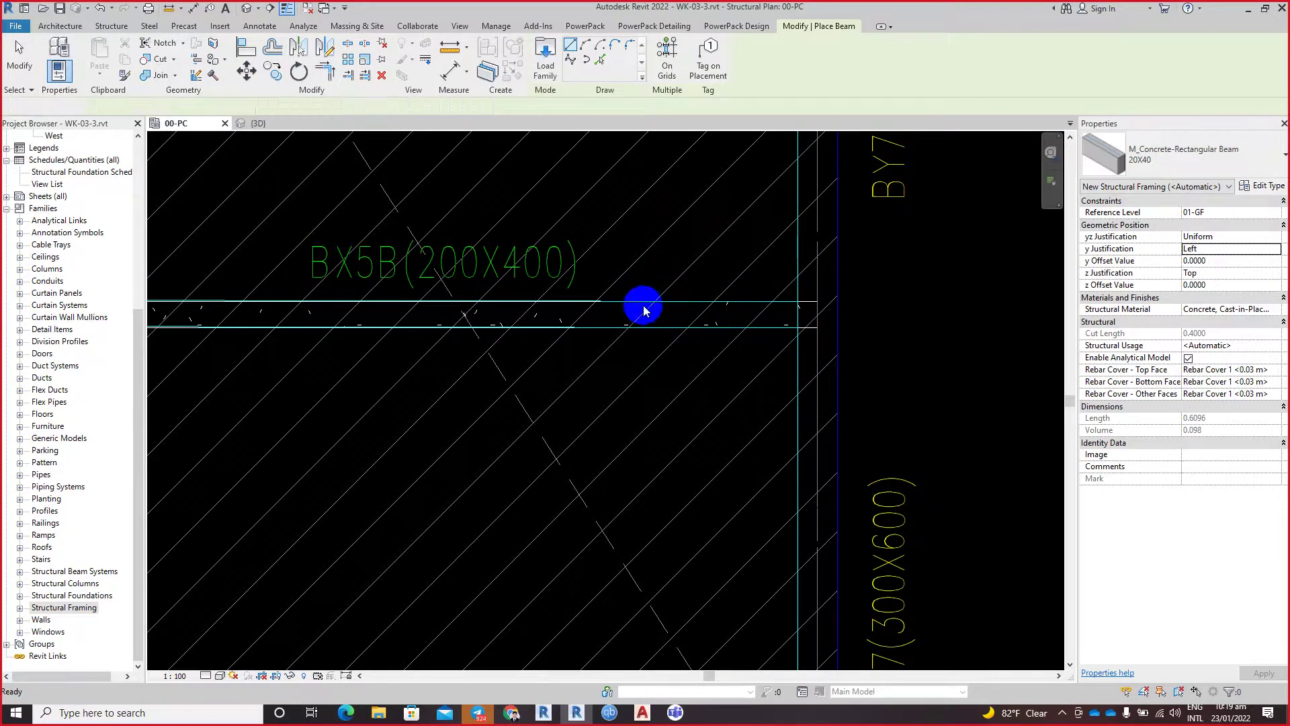
{"action": "key", "text": "Escape"}
{"action": "key", "text": "Escape"}
{"action": "scroll", "coordinate": [534, 312], "scroll_direction": "down", "scroll_amount": 2}
{"action": "middle_click_drag", "start_coordinate": [533, 311], "coordinate": [697, 287]}
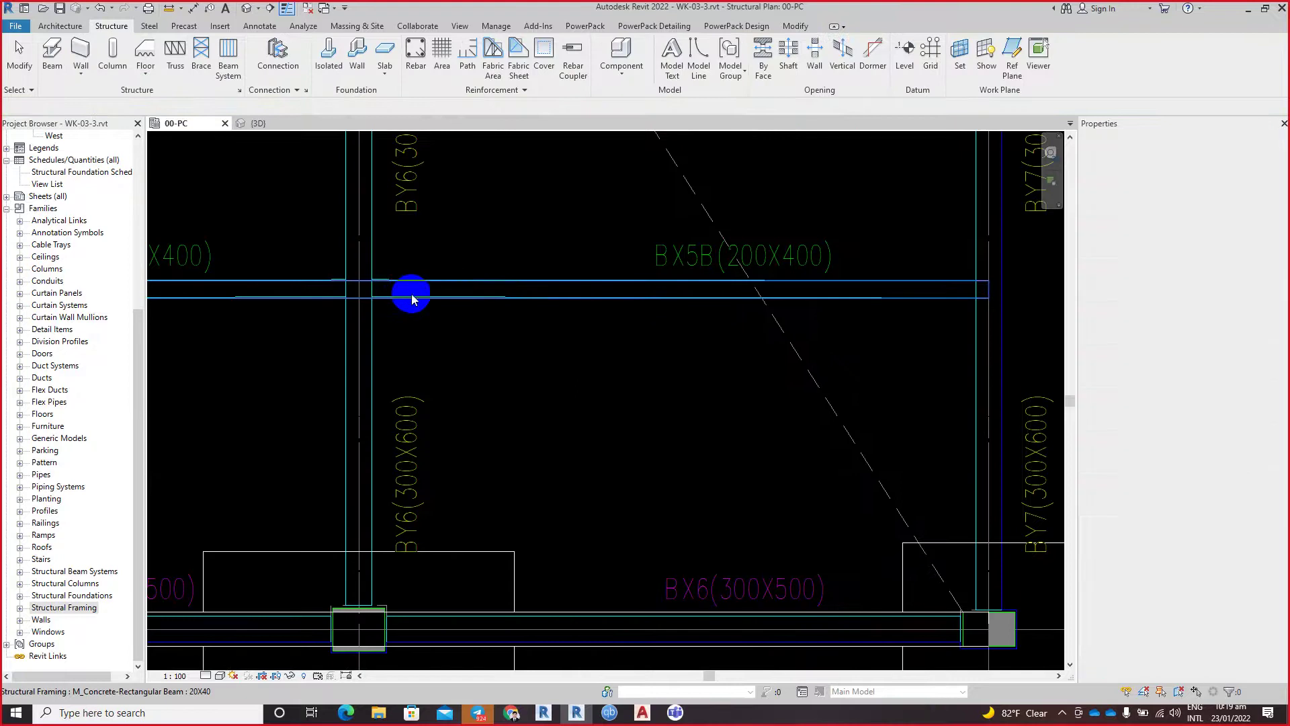
{"action": "middle_click_drag", "start_coordinate": [470, 292], "coordinate": [728, 298]}
{"action": "key", "text": "Escape"}
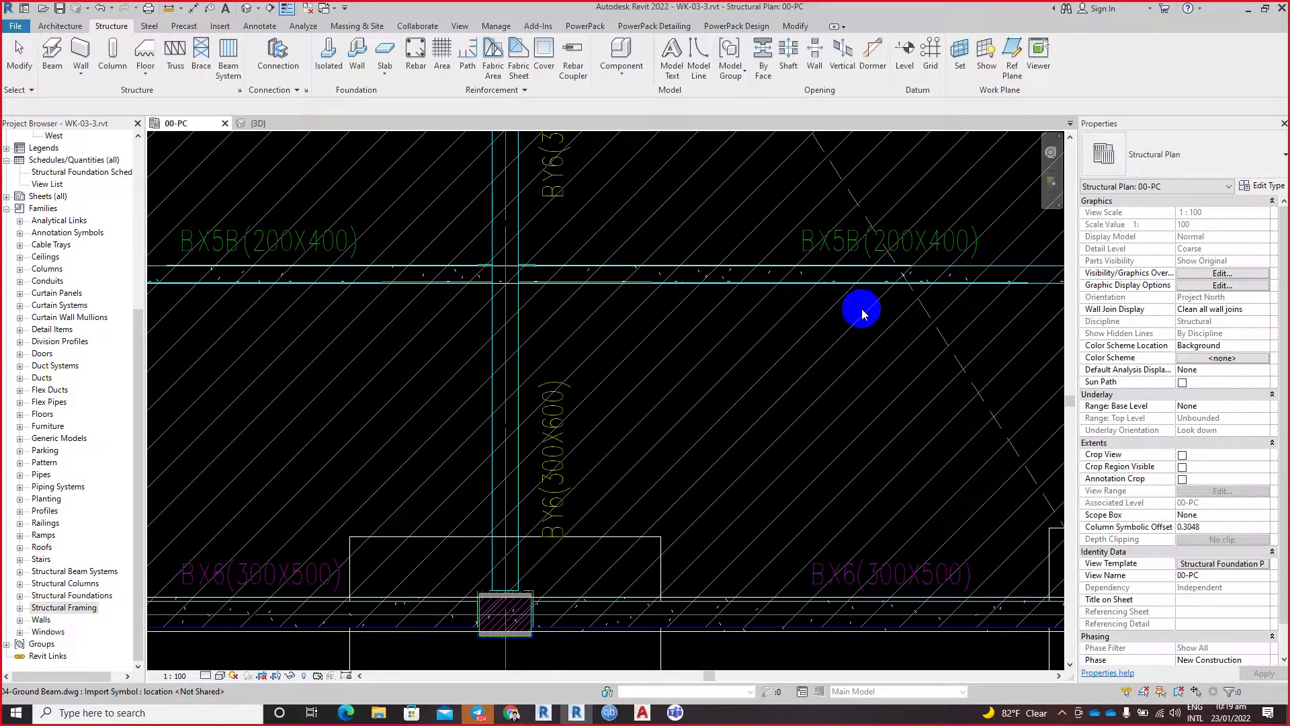
{"action": "middle_click_drag", "start_coordinate": [199, 255], "coordinate": [282, 248]}
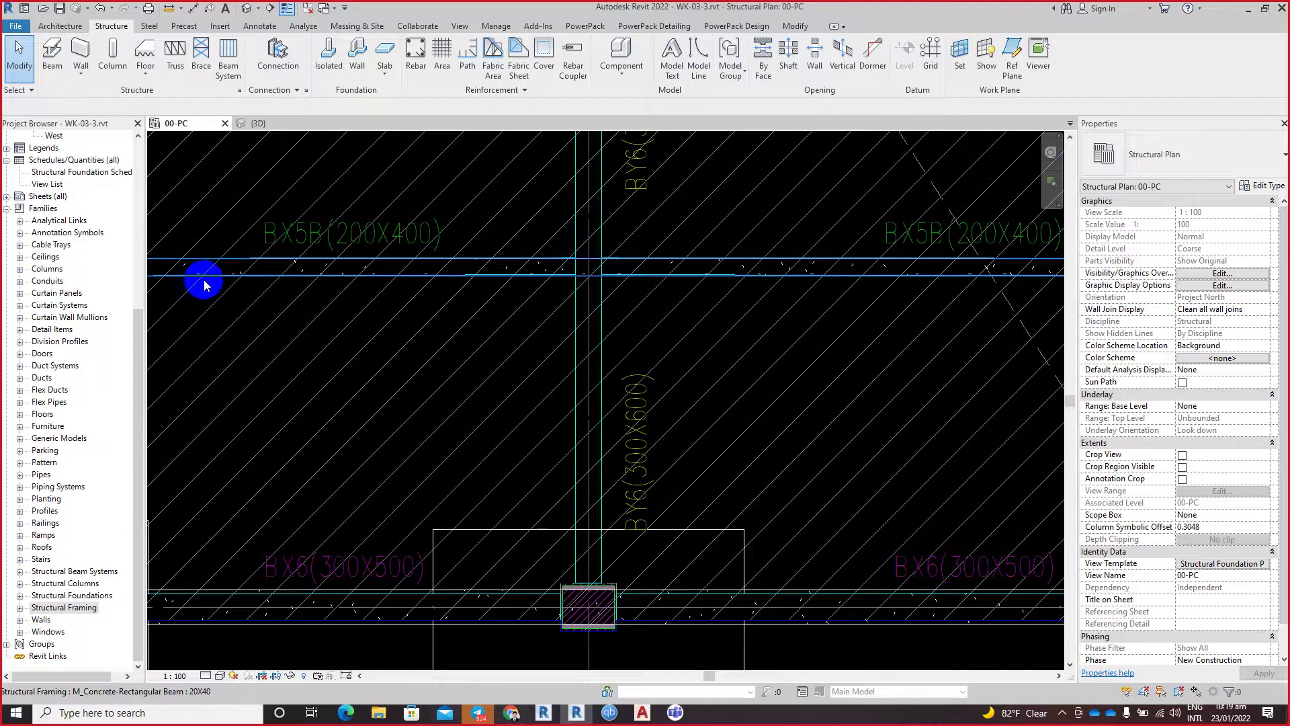
{"action": "middle_click_drag", "start_coordinate": [279, 276], "coordinate": [639, 290]}
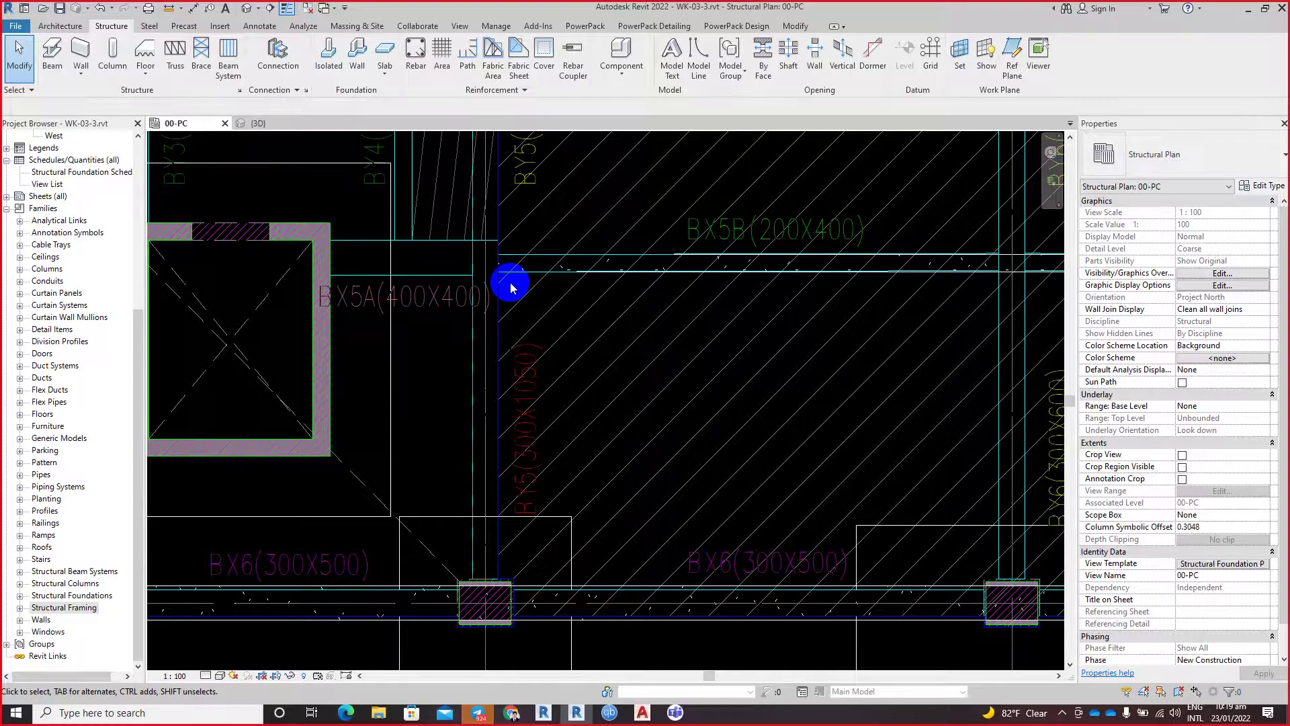
{"action": "scroll", "coordinate": [564, 253], "scroll_direction": "up", "scroll_amount": 3}
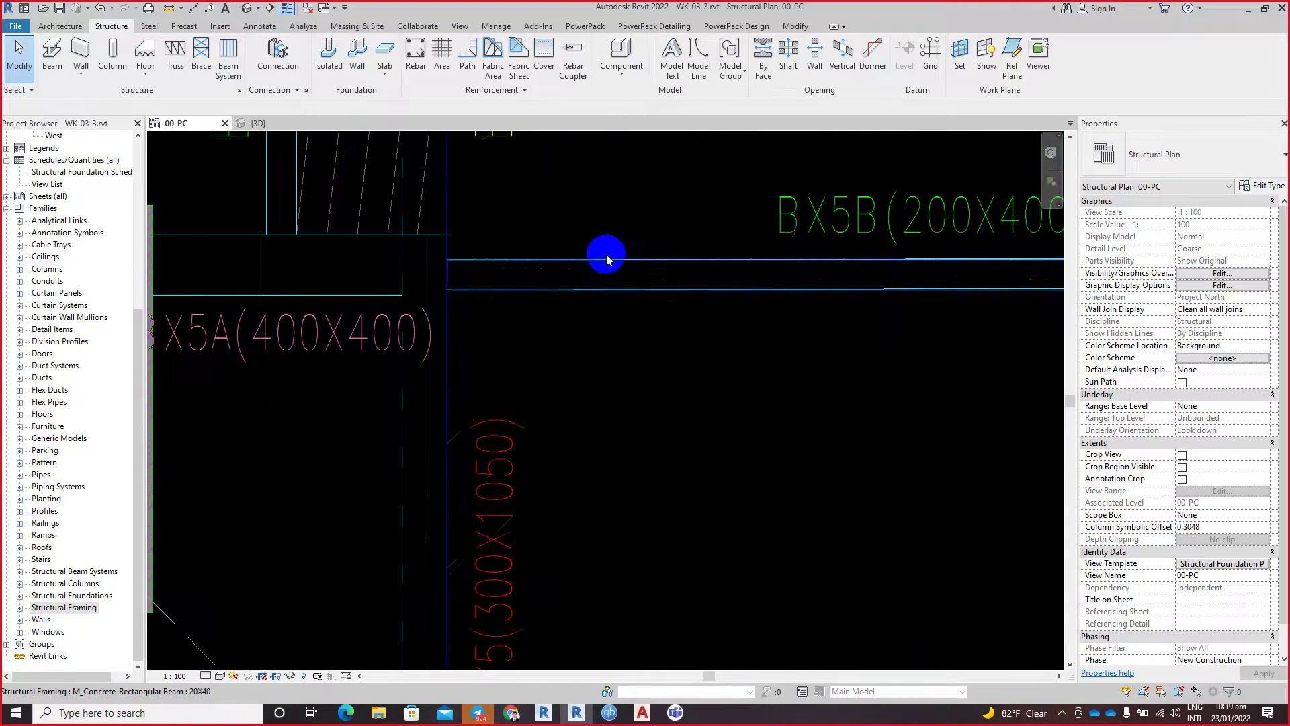
Step: Start a new beam, change its y justification from Left to Origin, then cancel placement
{"action": "left_click", "coordinate": [53, 57]}
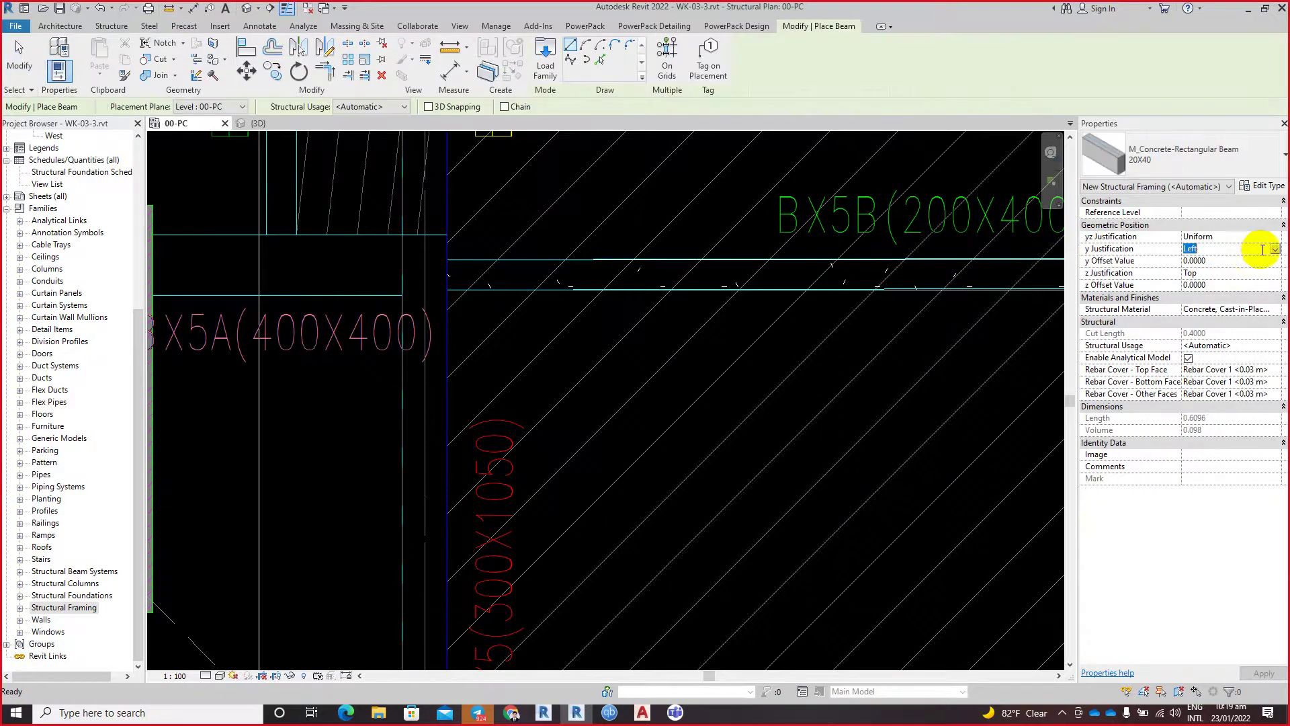
{"action": "left_click", "coordinate": [1274, 250]}
{"action": "left_click", "coordinate": [1199, 261]}
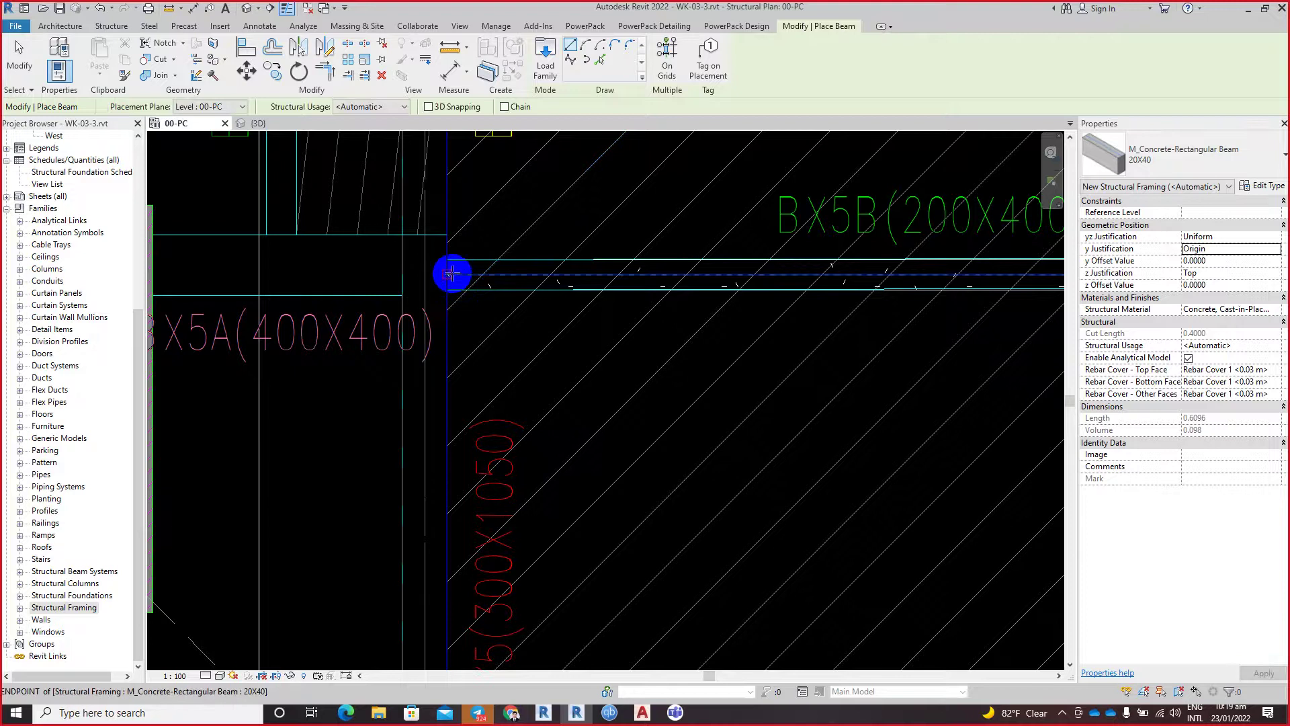
{"action": "mouse_move", "coordinate": [613, 280]}
{"action": "middle_mouse_down"}
{"action": "mouse_move", "coordinate": [668, 279]}
{"action": "mouse_move", "coordinate": [507, 274]}
{"action": "middle_mouse_up"}
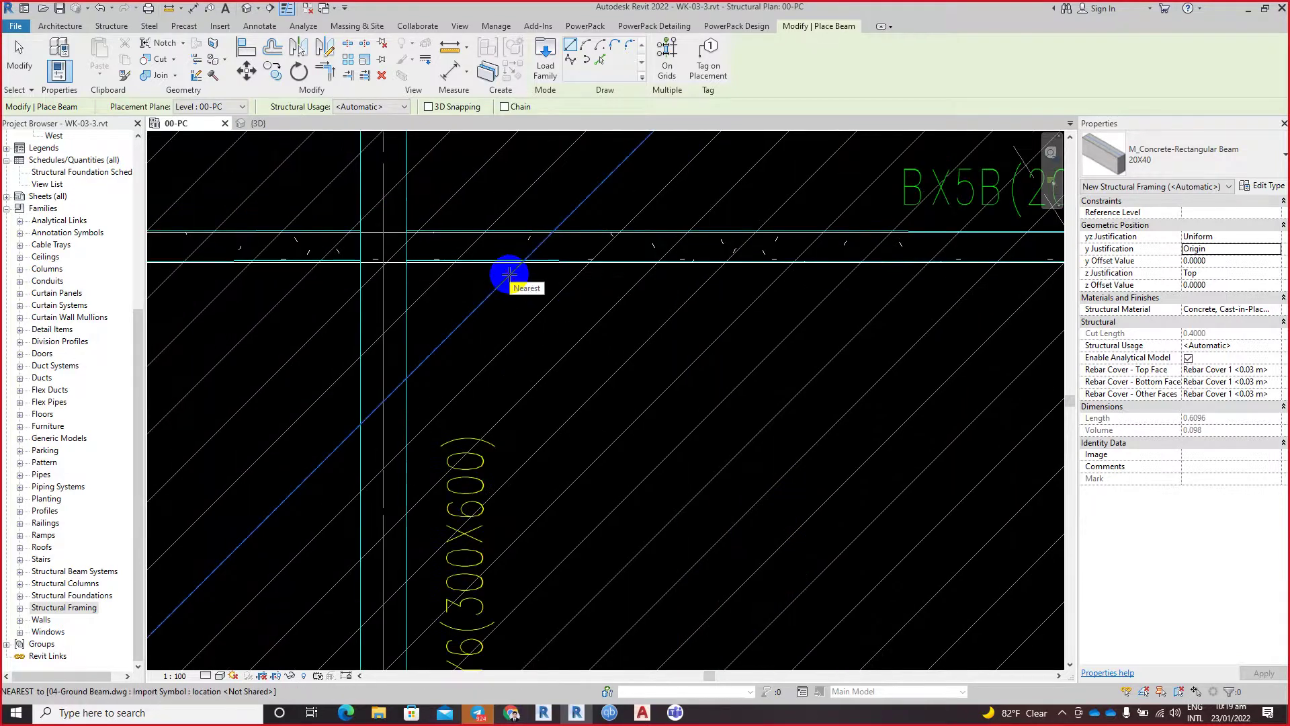
{"action": "key", "text": "Escape"}
{"action": "key", "text": "Escape"}
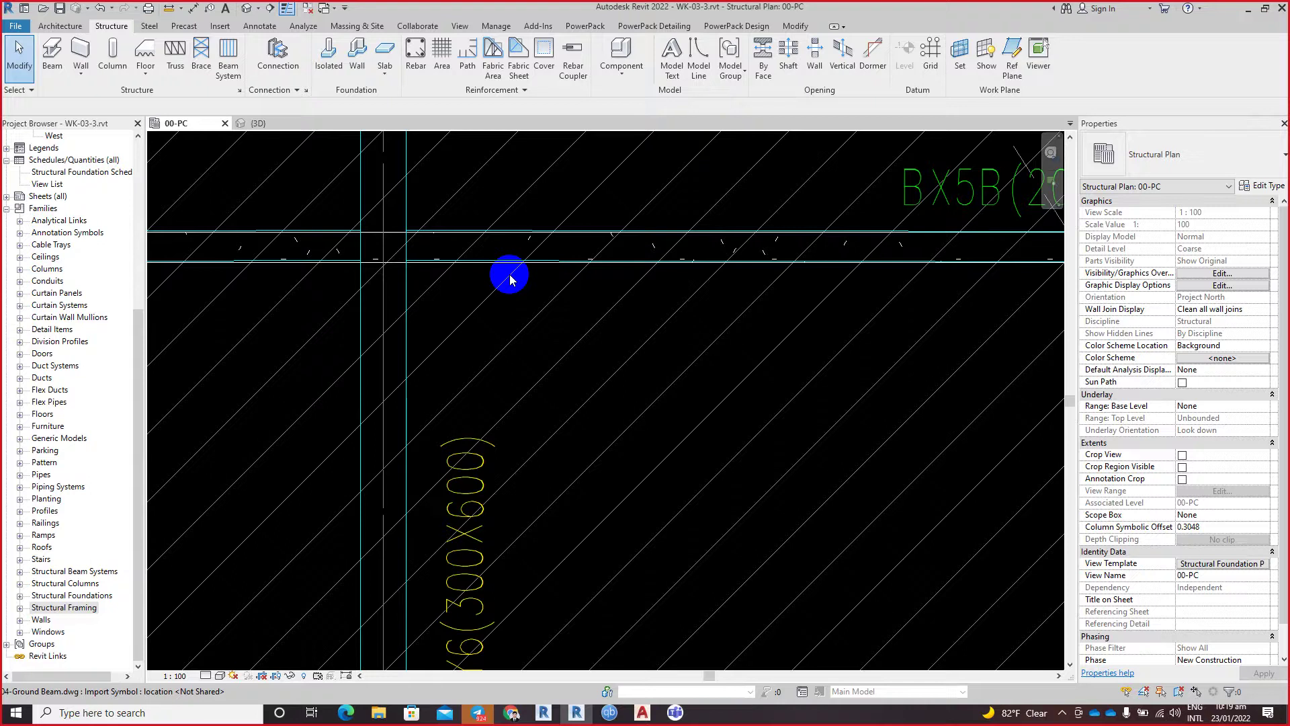
Step: Zoom out to the bottom grid row and select the 34.8 m 40X60 ground beam along grids 1–4
{"action": "scroll", "coordinate": [509, 280], "scroll_direction": "down", "scroll_amount": 5}
{"action": "middle_click_drag", "start_coordinate": [507, 276], "coordinate": [195, 411]}
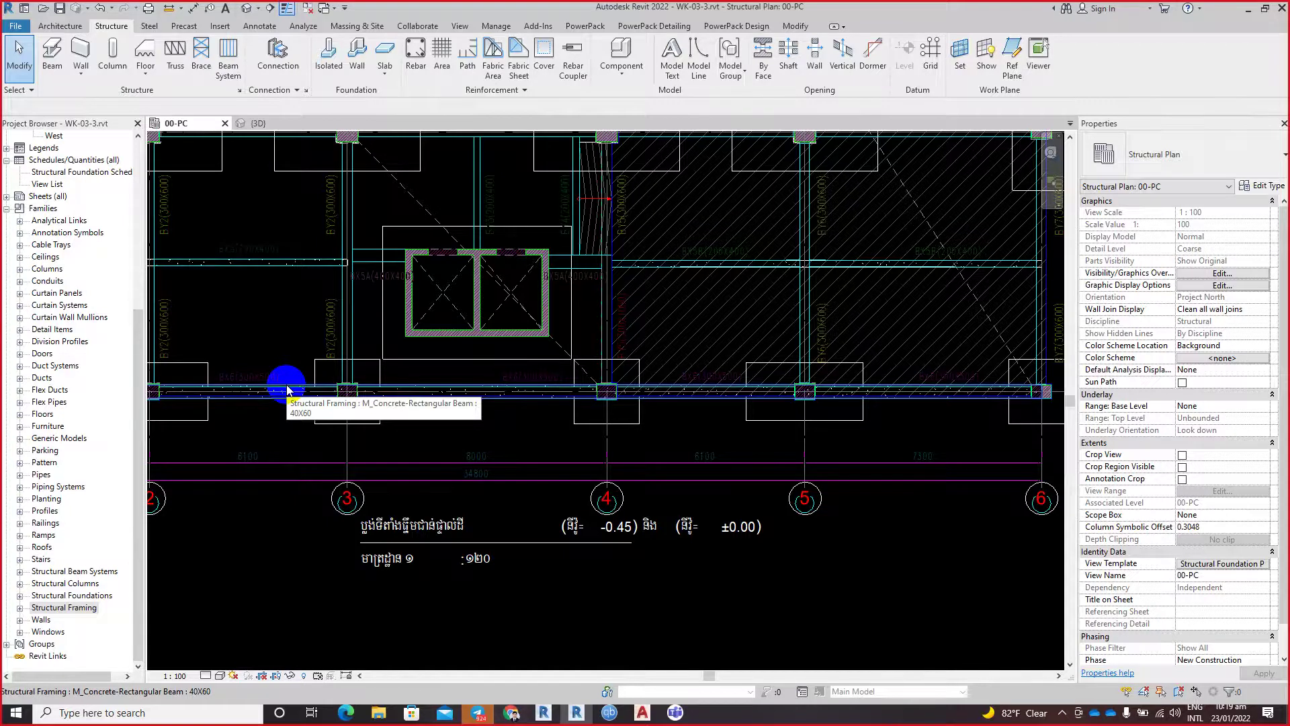
{"action": "middle_click_drag", "start_coordinate": [300, 403], "coordinate": [582, 410]}
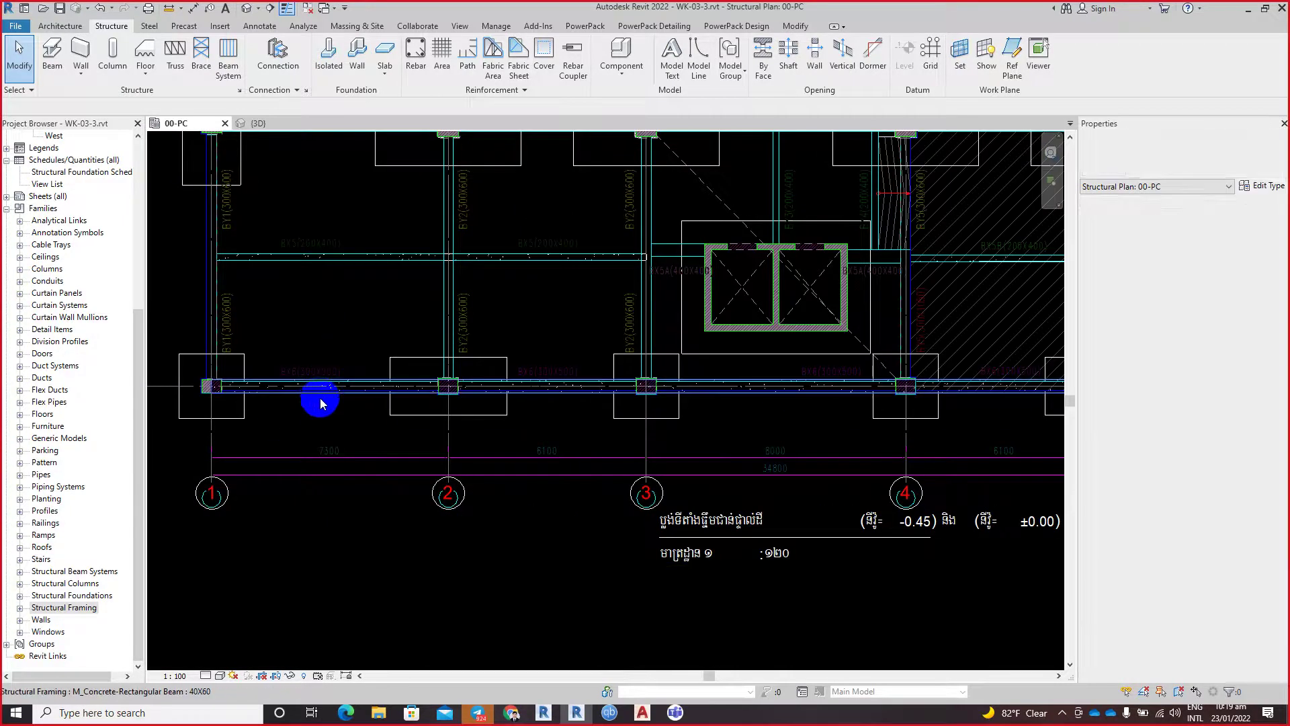
{"action": "left_click", "coordinate": [321, 401]}
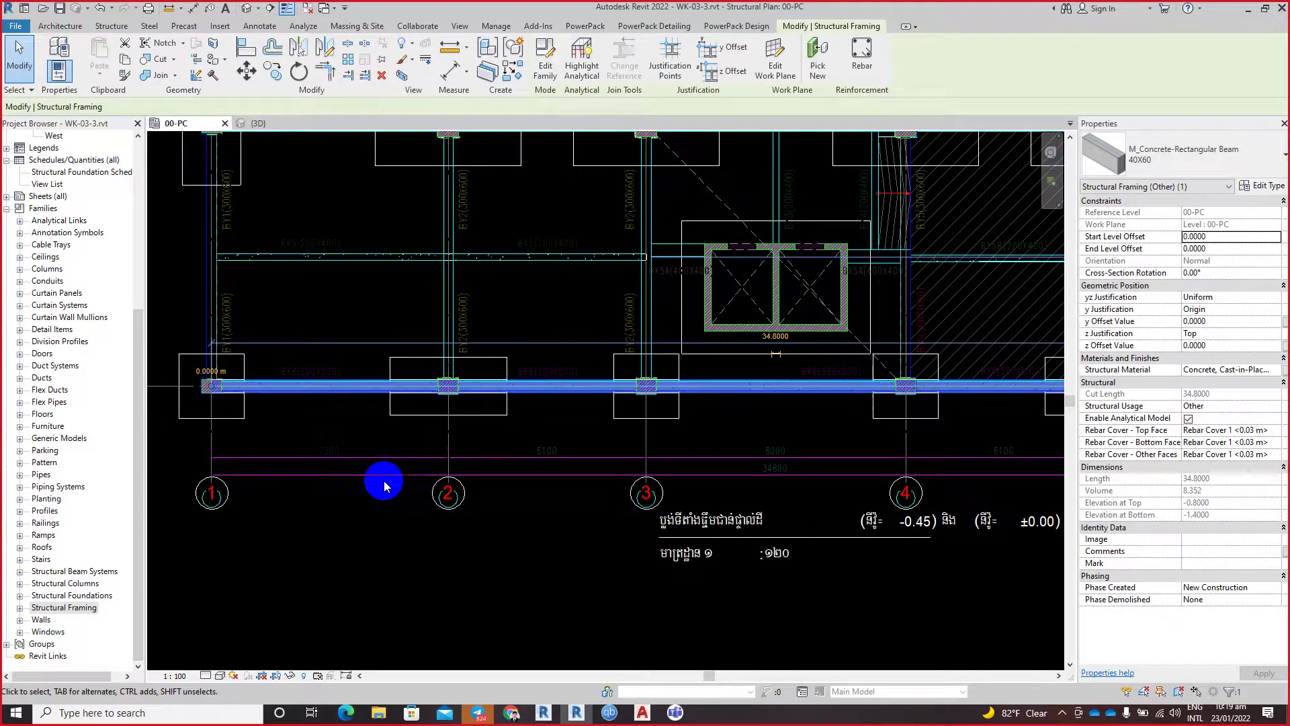
{"action": "middle_click_drag", "start_coordinate": [568, 535], "coordinate": [564, 533]}
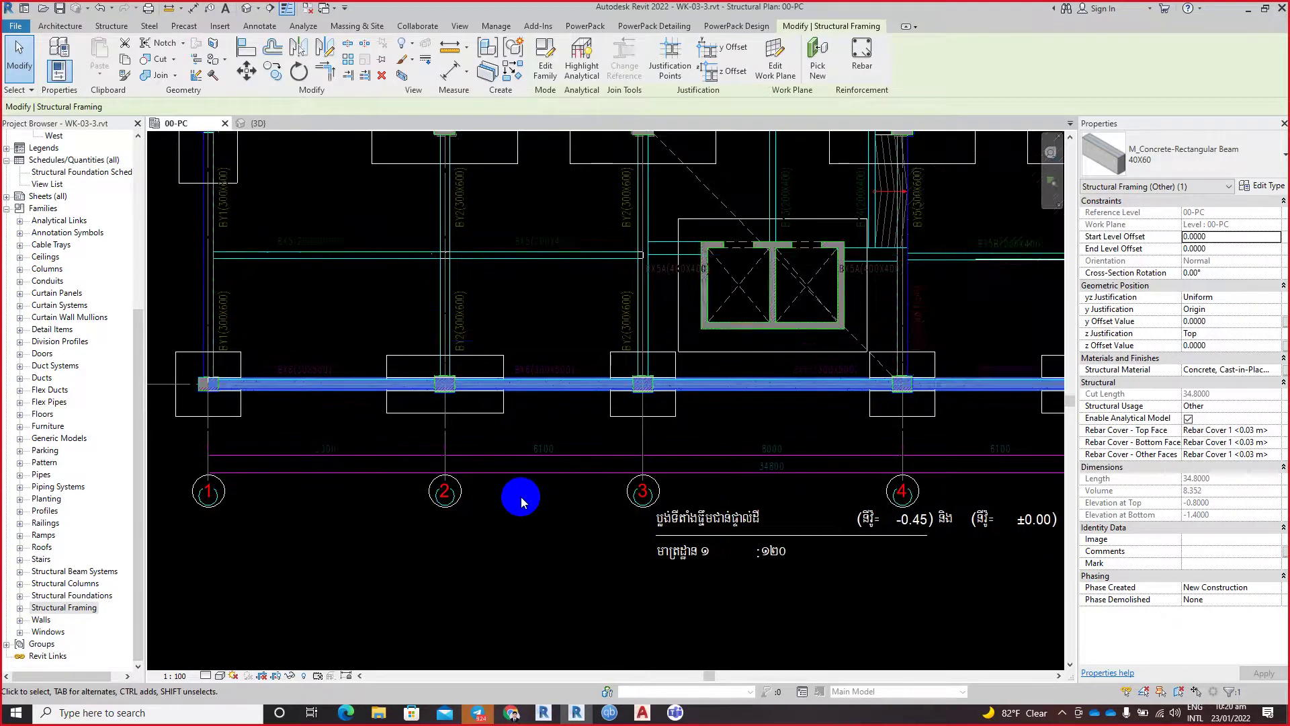
{"action": "middle_click_drag", "start_coordinate": [522, 495], "coordinate": [518, 493]}
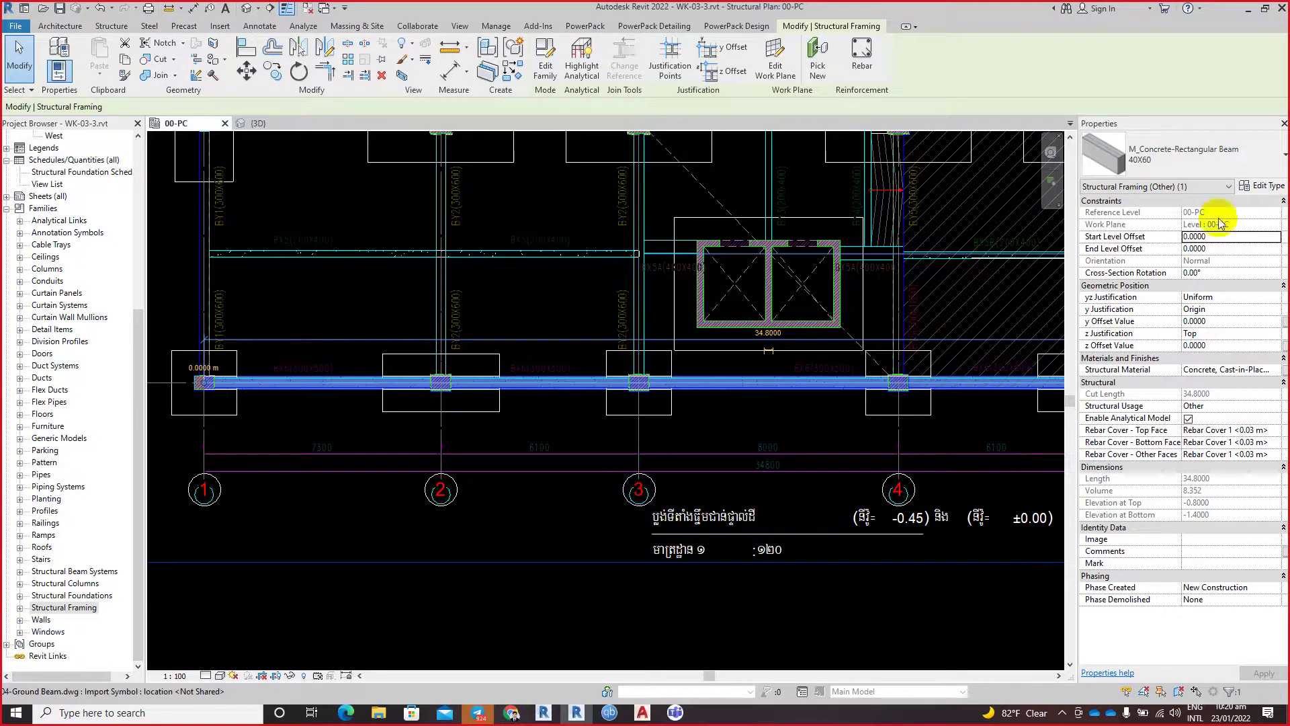
Step: Start a new 40X60 beam with Create Similar and bring grid B into view
{"action": "right_click", "coordinate": [358, 399]}
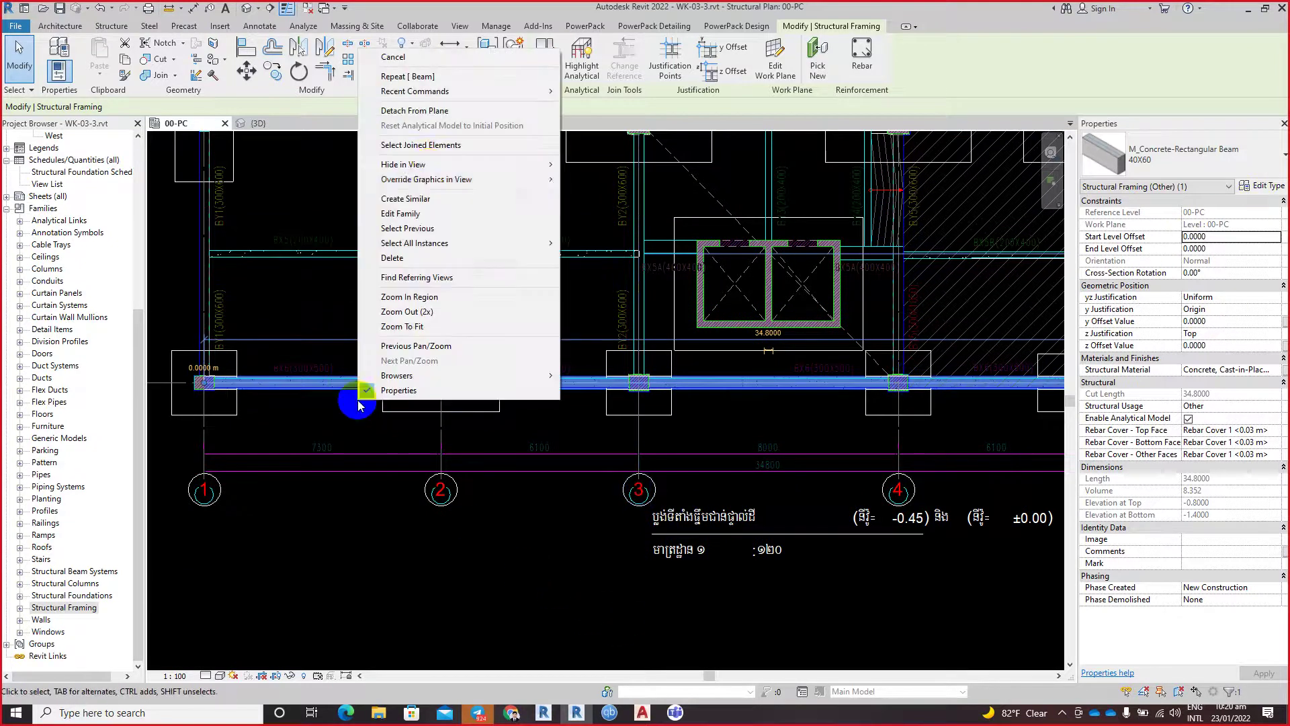
{"action": "left_click", "coordinate": [426, 213]}
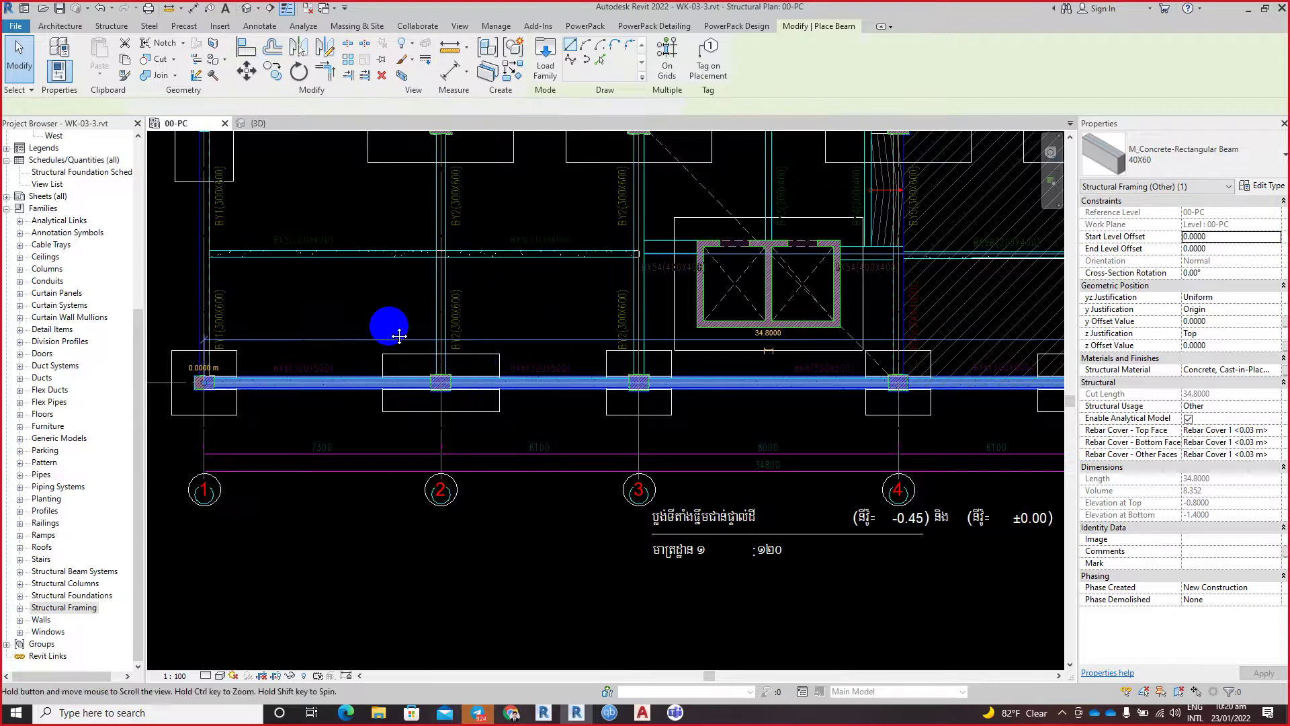
{"action": "scroll", "coordinate": [343, 299], "scroll_direction": "up", "scroll_amount": 2}
{"action": "scroll", "coordinate": [309, 283], "scroll_direction": "up", "scroll_amount": 2}
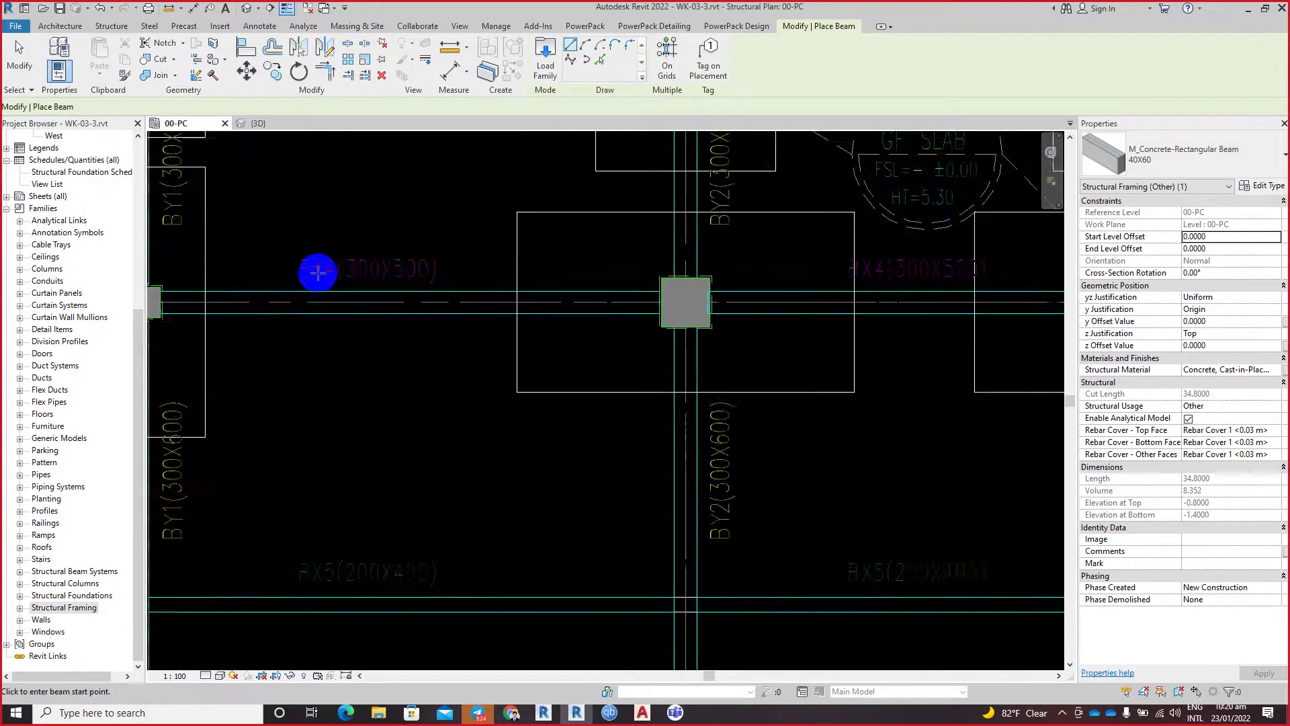
{"action": "scroll", "coordinate": [336, 272], "scroll_direction": "up", "scroll_amount": 1}
{"action": "scroll", "coordinate": [417, 282], "scroll_direction": "down", "scroll_amount": 3}
{"action": "mouse_move", "coordinate": [455, 311]}
{"action": "middle_mouse_down"}
{"action": "mouse_move", "coordinate": [437, 190]}
{"action": "mouse_move", "coordinate": [456, 665]}
{"action": "middle_mouse_up"}
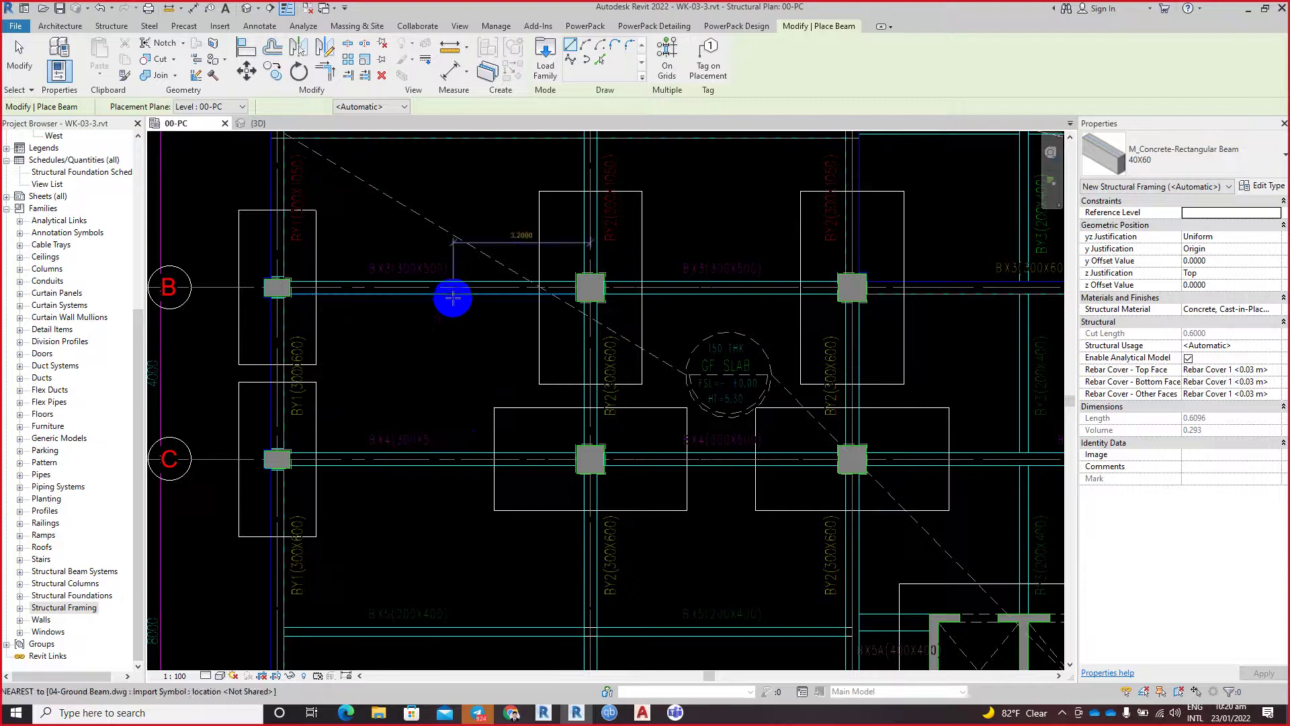
{"action": "middle_click_drag", "start_coordinate": [452, 291], "coordinate": [432, 441]}
{"action": "scroll", "coordinate": [357, 256], "scroll_direction": "up", "scroll_amount": 2}
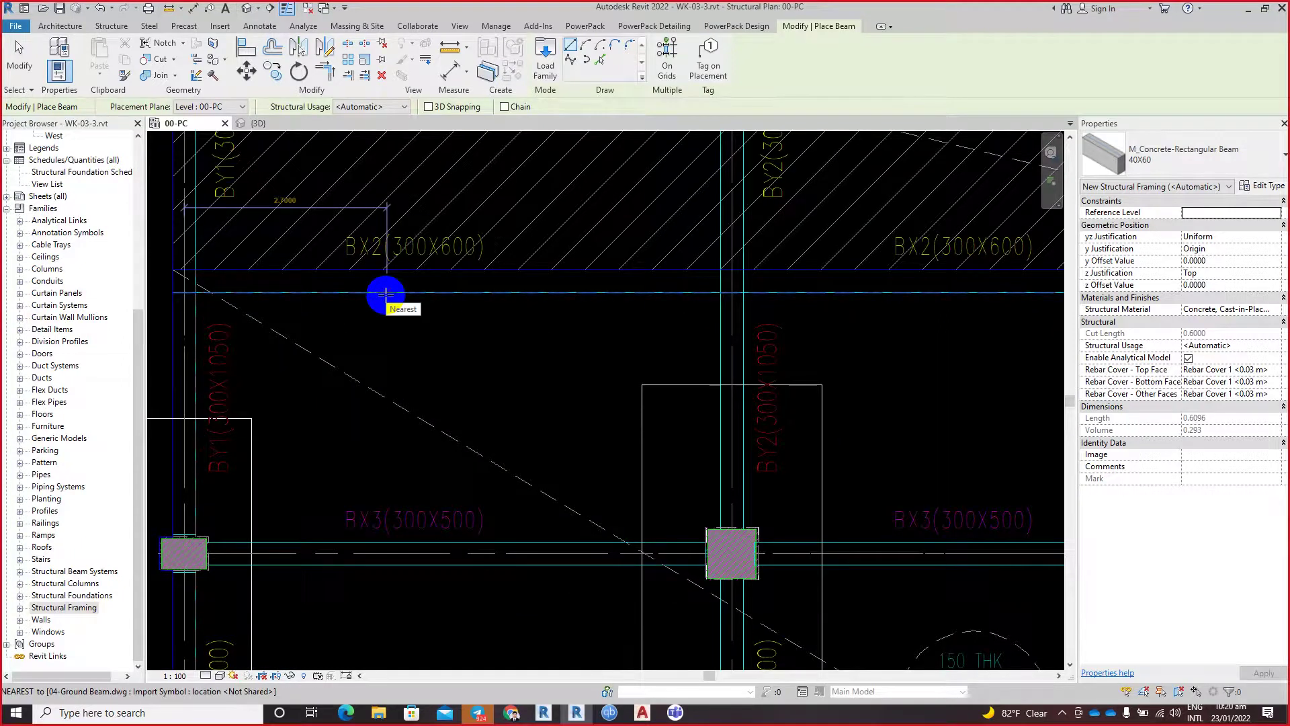
Step: Set the new beam's y justification to Right and open its Structural Material browser
{"action": "left_click", "coordinate": [1210, 249]}
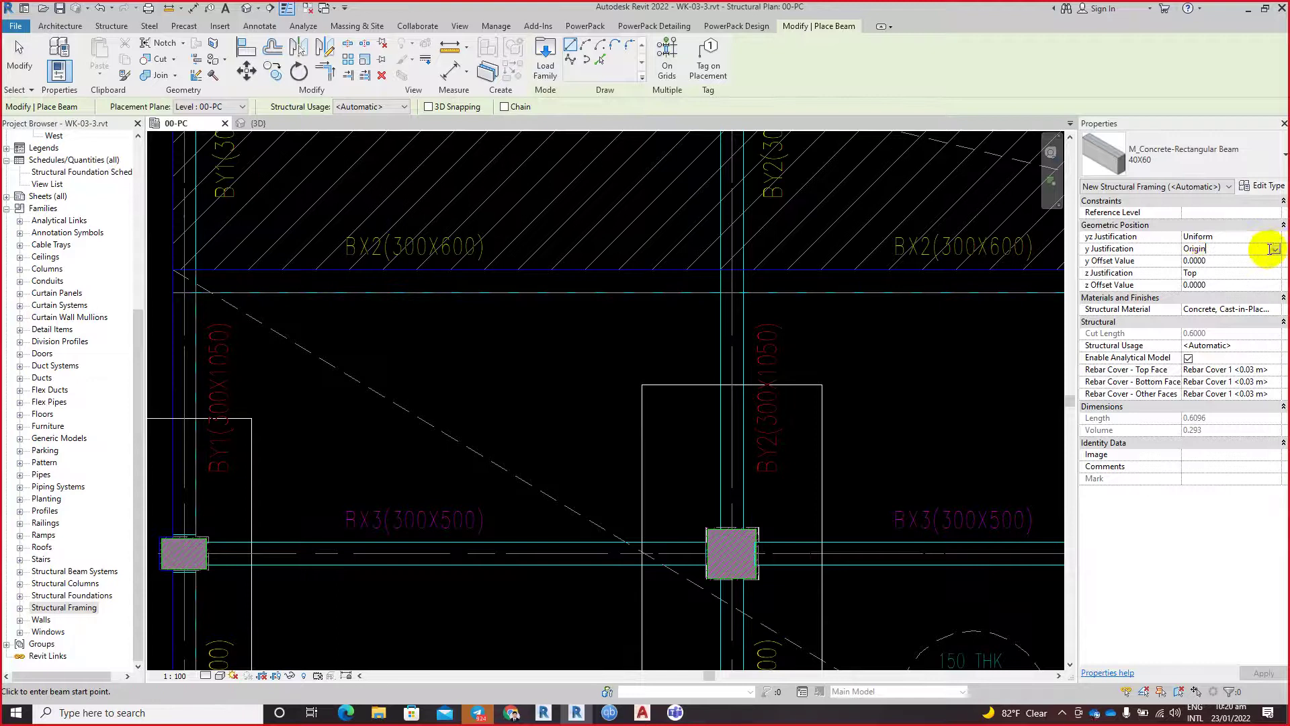
{"action": "left_click", "coordinate": [1275, 249]}
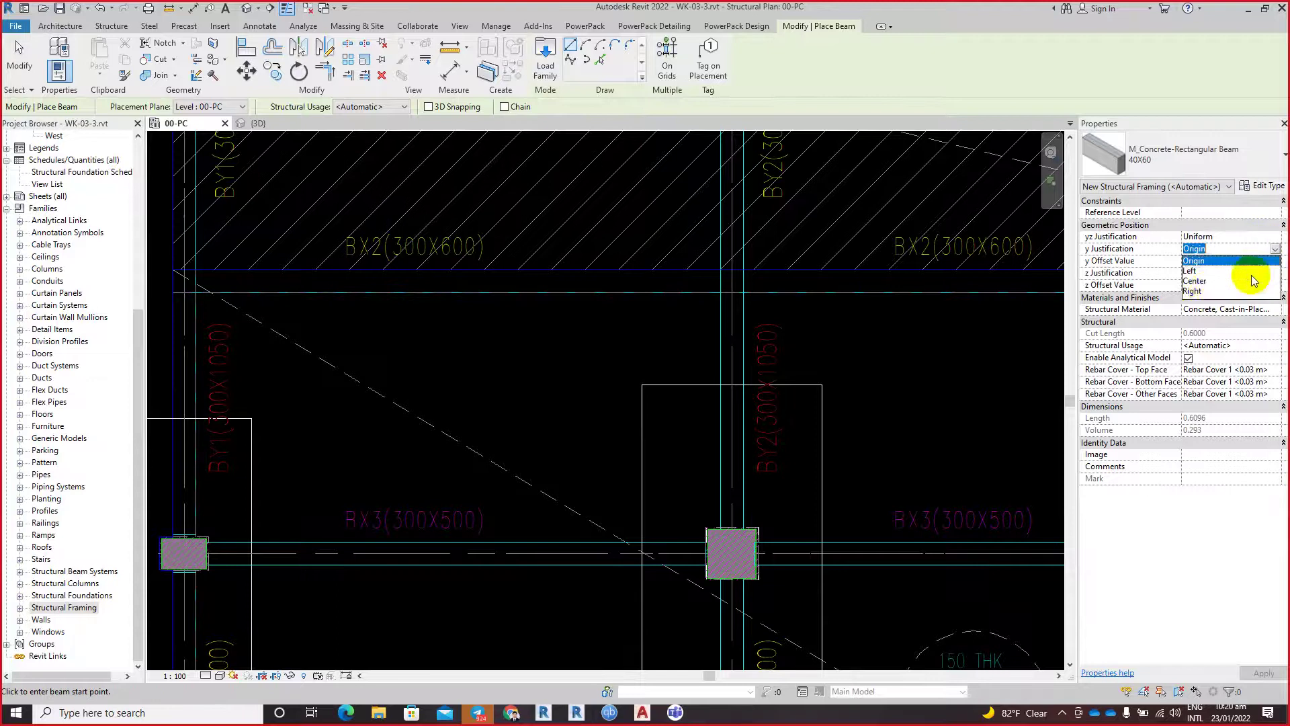
{"action": "left_click", "coordinate": [1200, 291]}
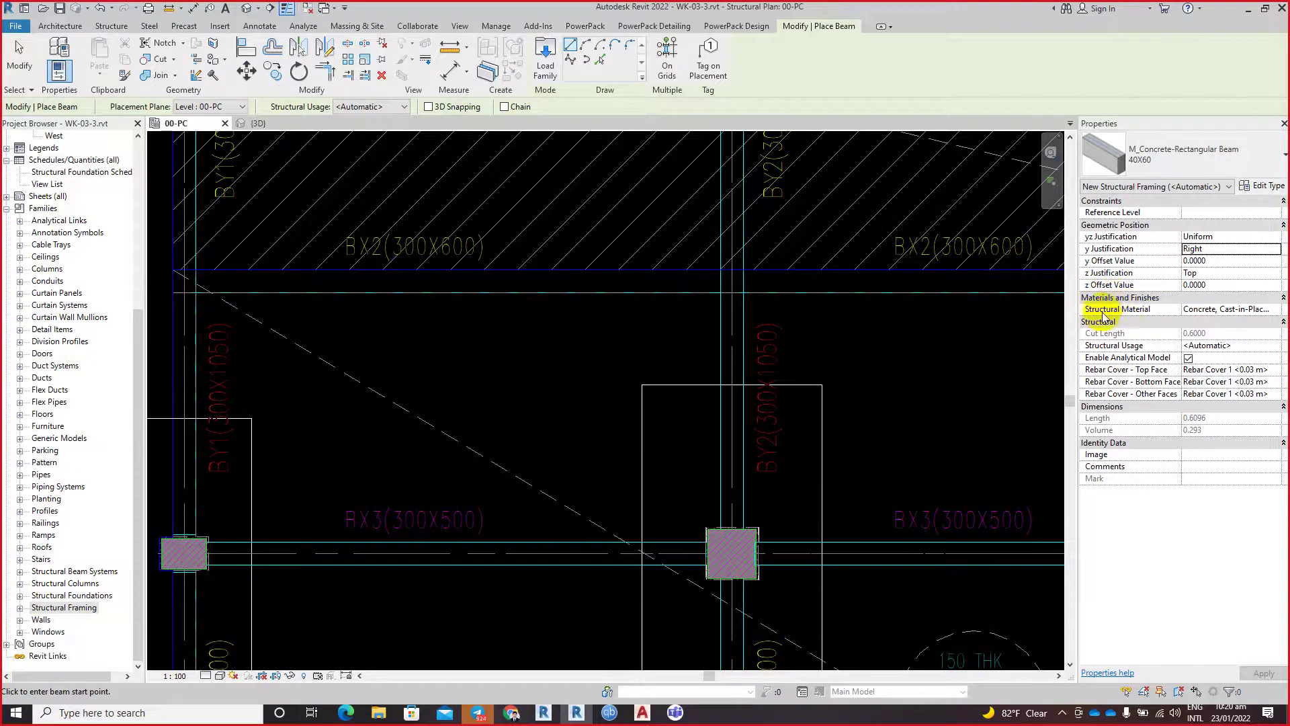
{"action": "left_click", "coordinate": [1230, 309]}
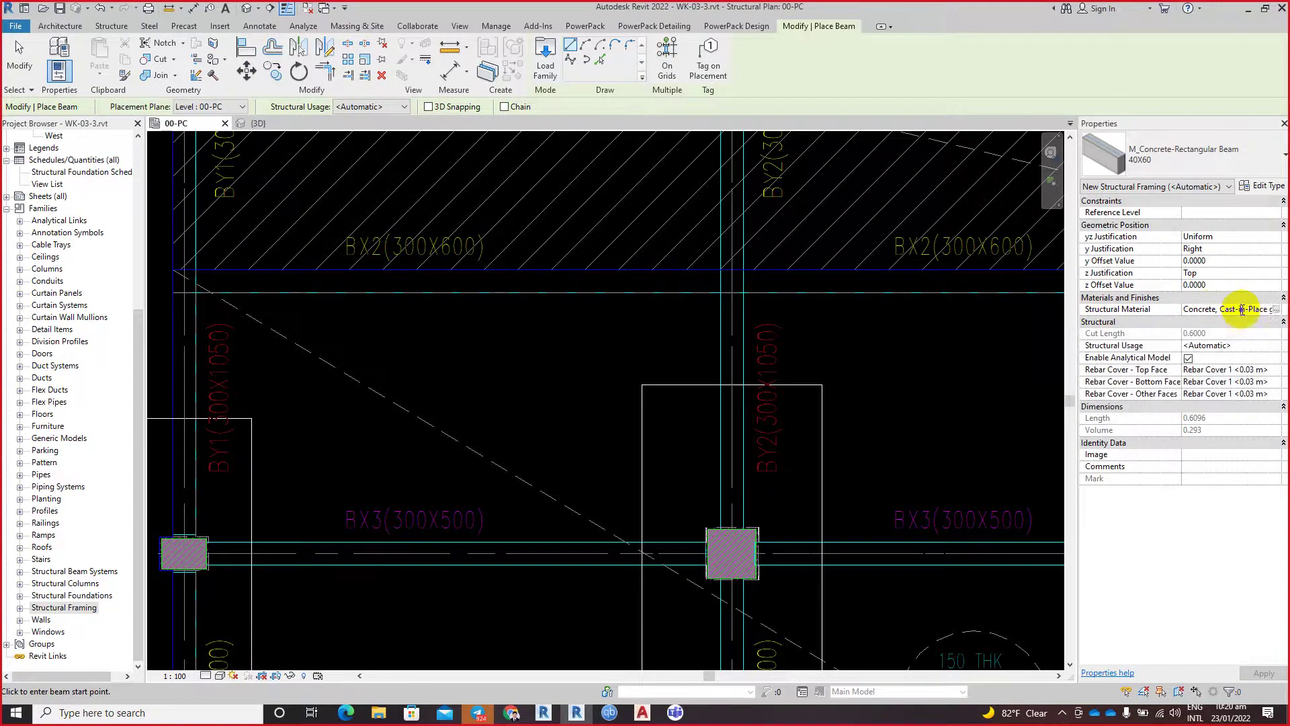
{"action": "left_click", "coordinate": [1276, 310]}
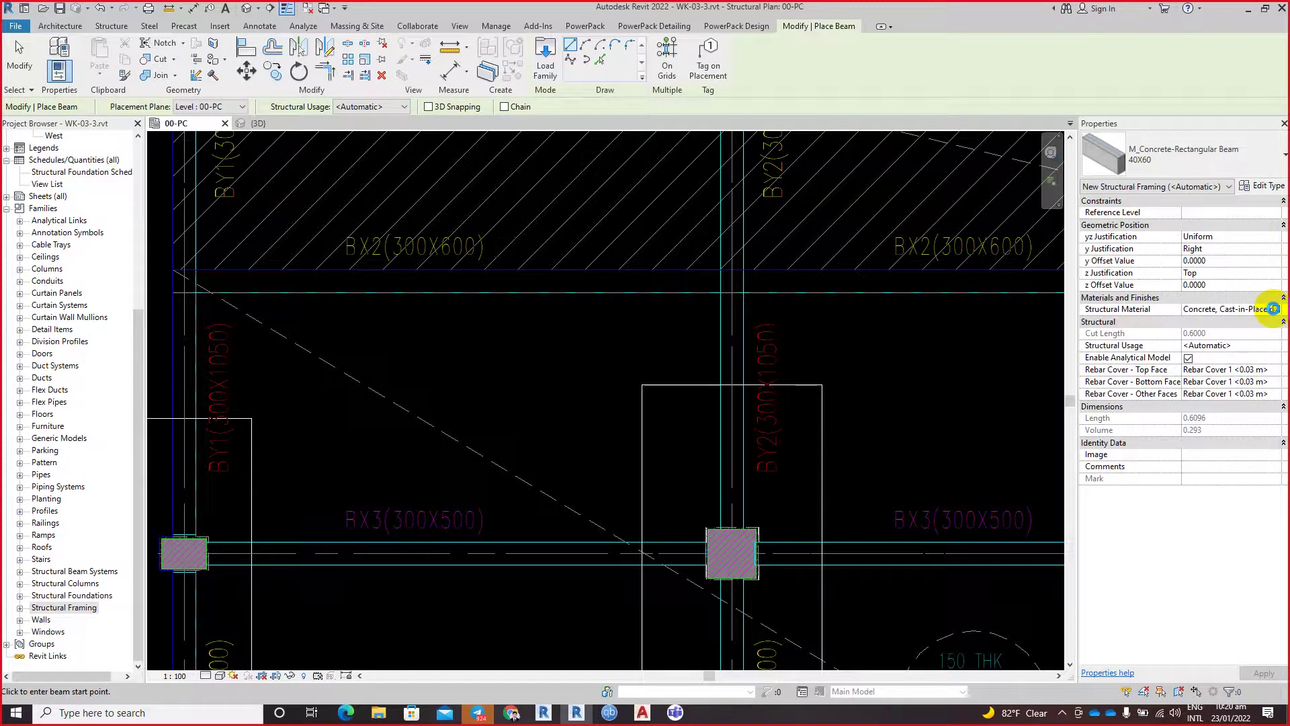
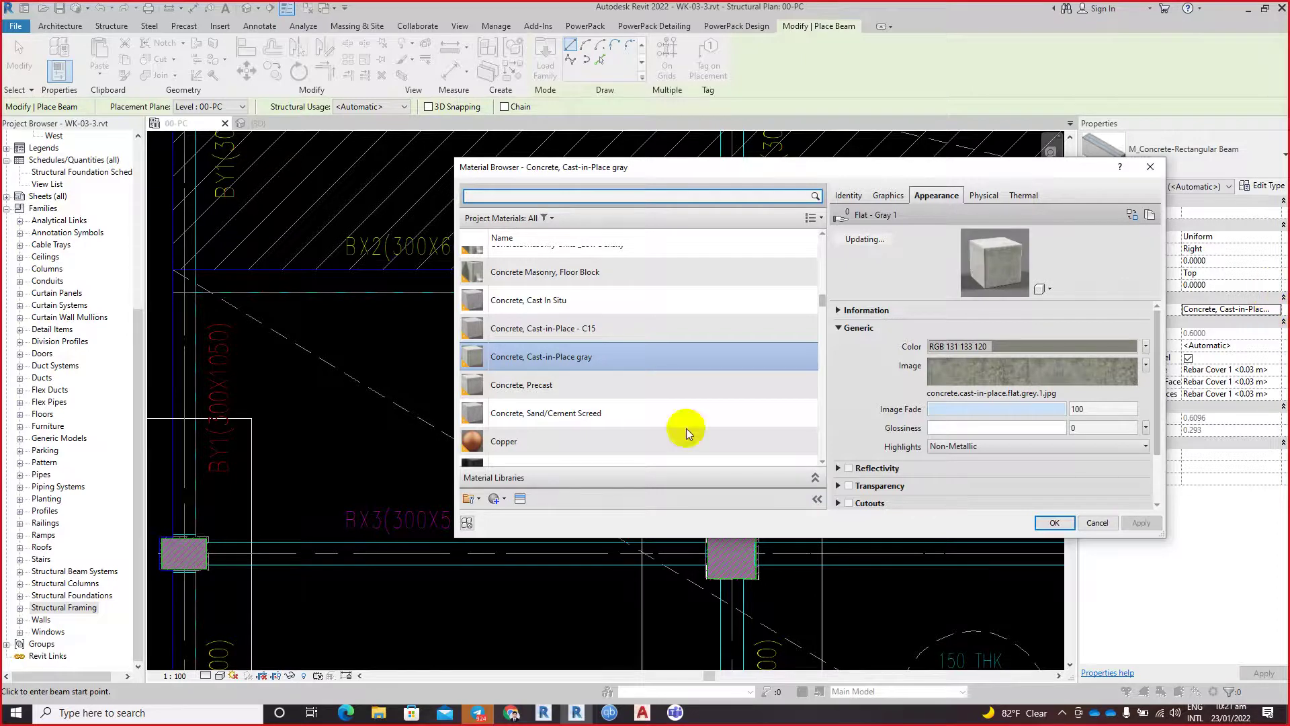
Step: Duplicate the Concrete, Cast-in-Place gray material, keeping the default name gray(1)
{"action": "scroll", "coordinate": [687, 428], "scroll_direction": "down", "scroll_amount": 1}
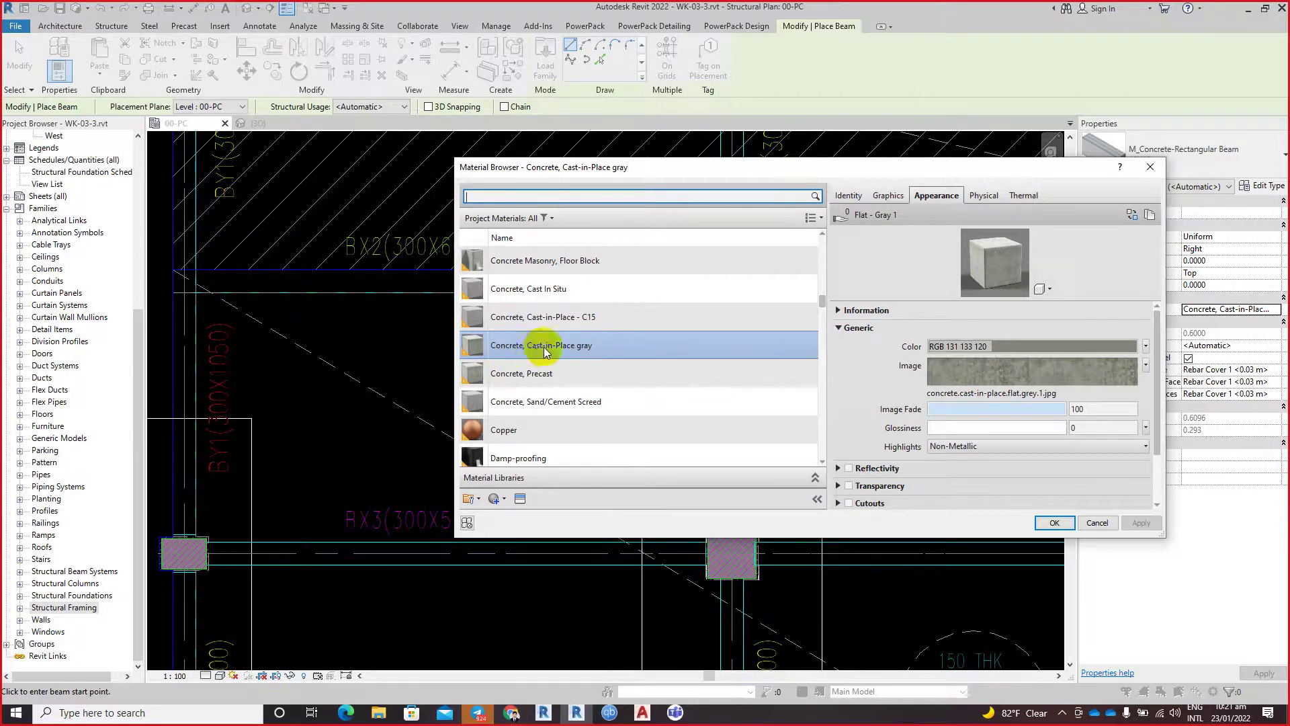
{"action": "right_click", "coordinate": [584, 348]}
{"action": "left_click", "coordinate": [605, 369]}
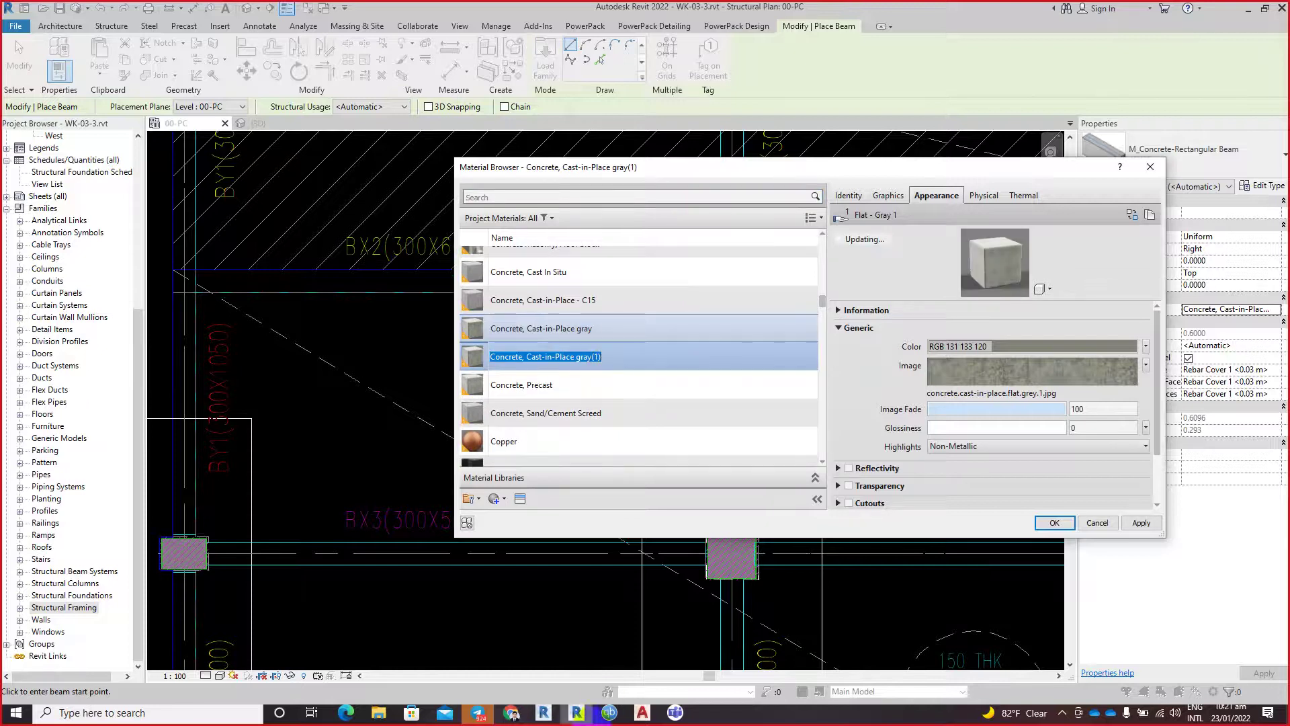
{"action": "left_click", "coordinate": [642, 712]}
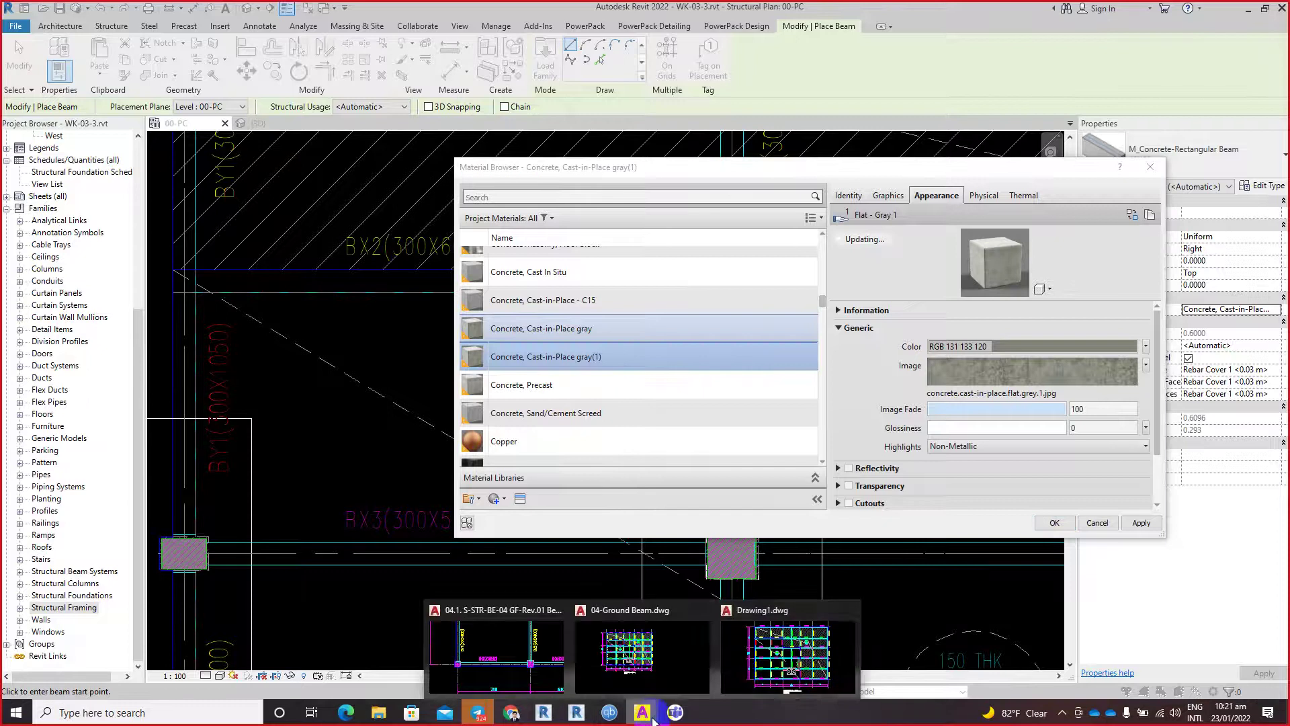
{"action": "left_click", "coordinate": [642, 656]}
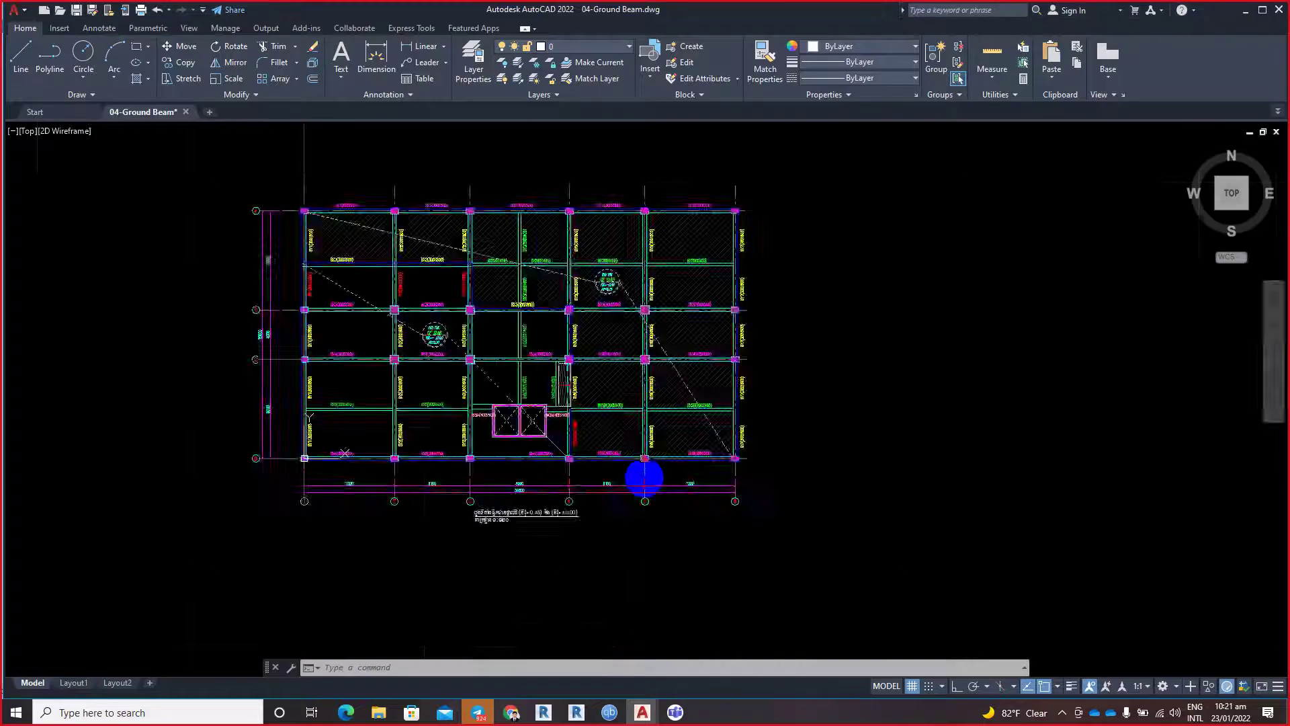
{"action": "scroll", "coordinate": [613, 340], "scroll_direction": "down", "scroll_amount": 3}
{"action": "scroll", "coordinate": [556, 371], "scroll_direction": "up", "scroll_amount": 2}
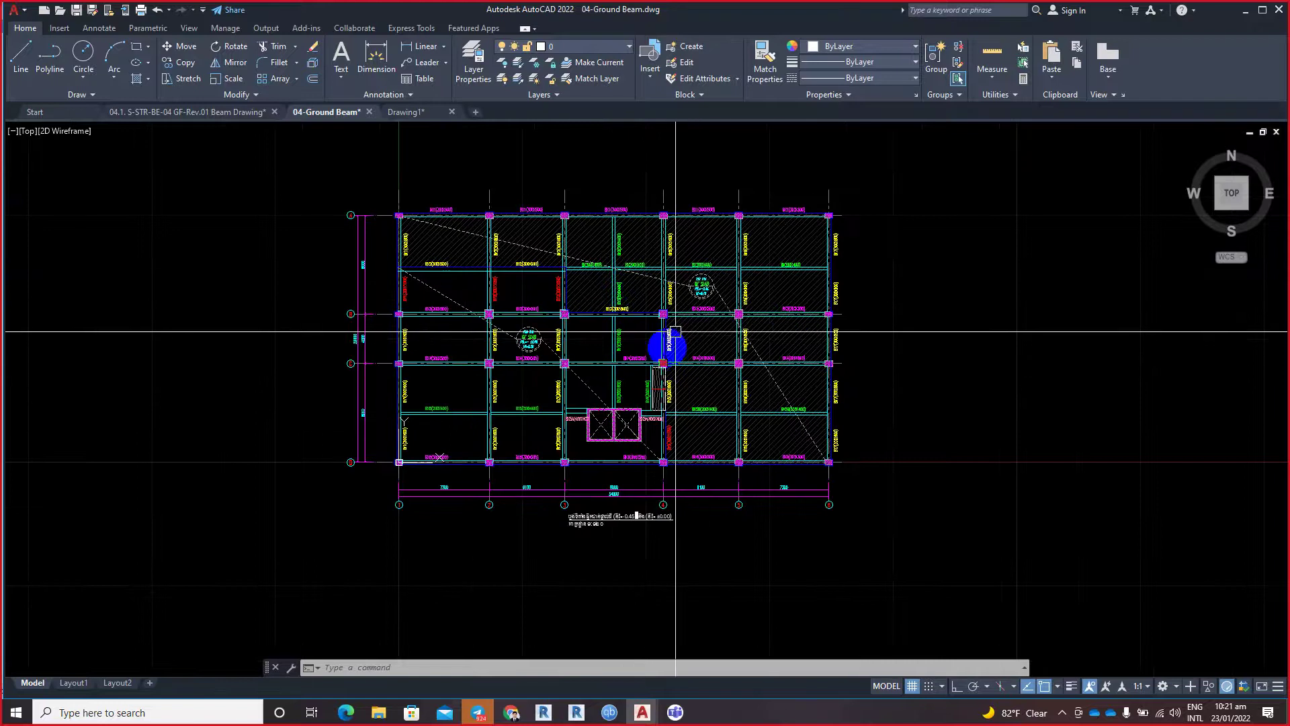
{"action": "left_click", "coordinate": [1242, 16]}
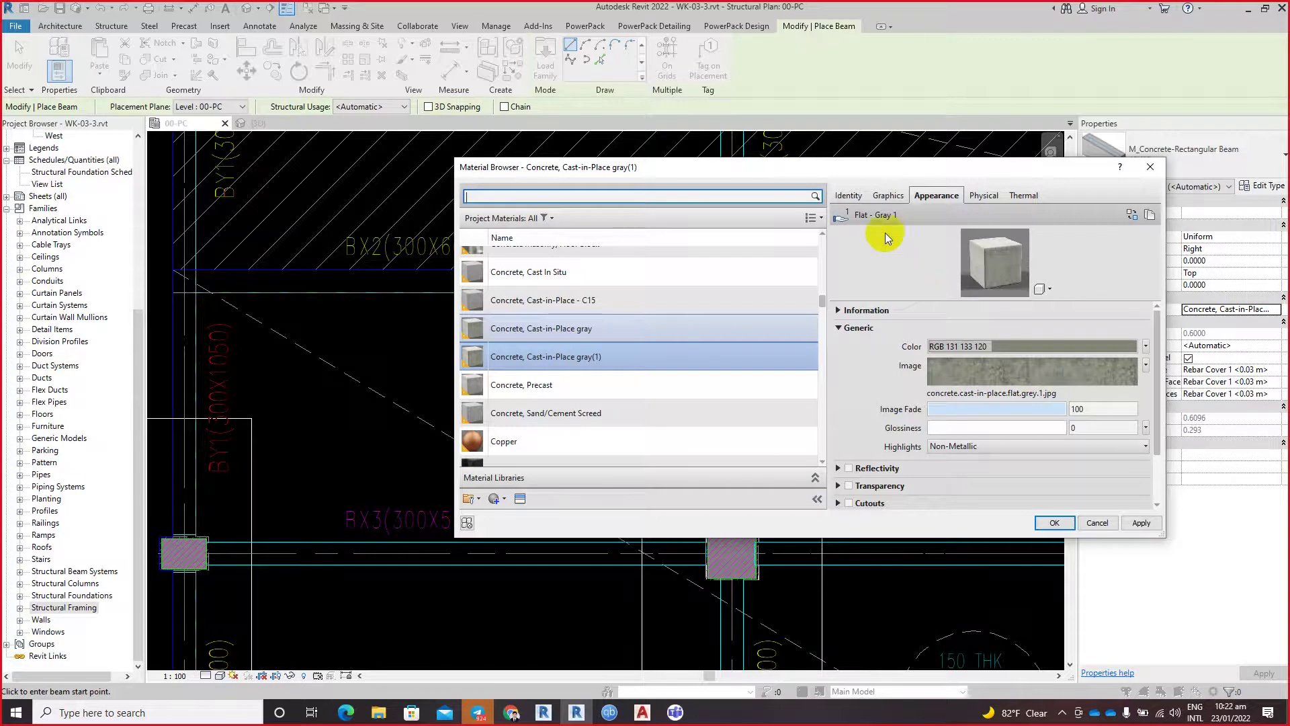
Step: Rename the gray(1) material to f'c=30MPa and apply it as the beam's structural material
{"action": "left_click", "coordinate": [505, 355]}
{"action": "right_click", "coordinate": [526, 357]}
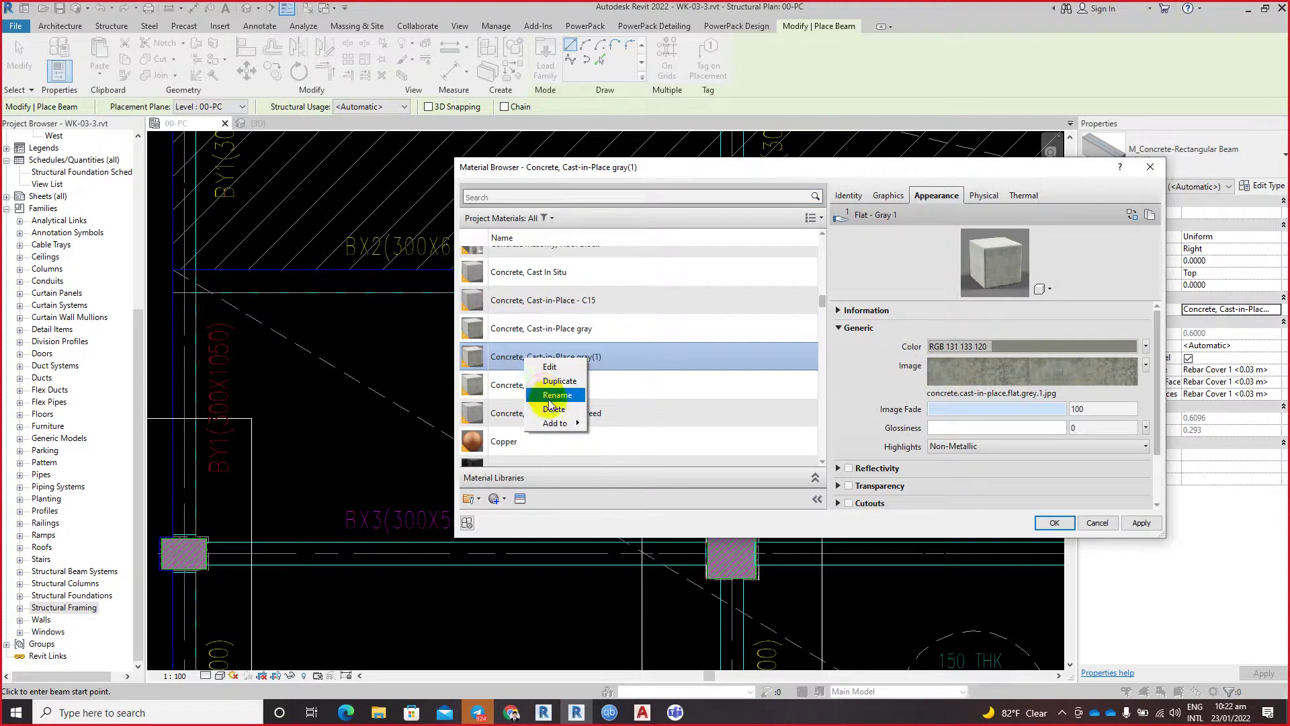
{"action": "left_click", "coordinate": [547, 399]}
{"action": "type", "text": "F"}
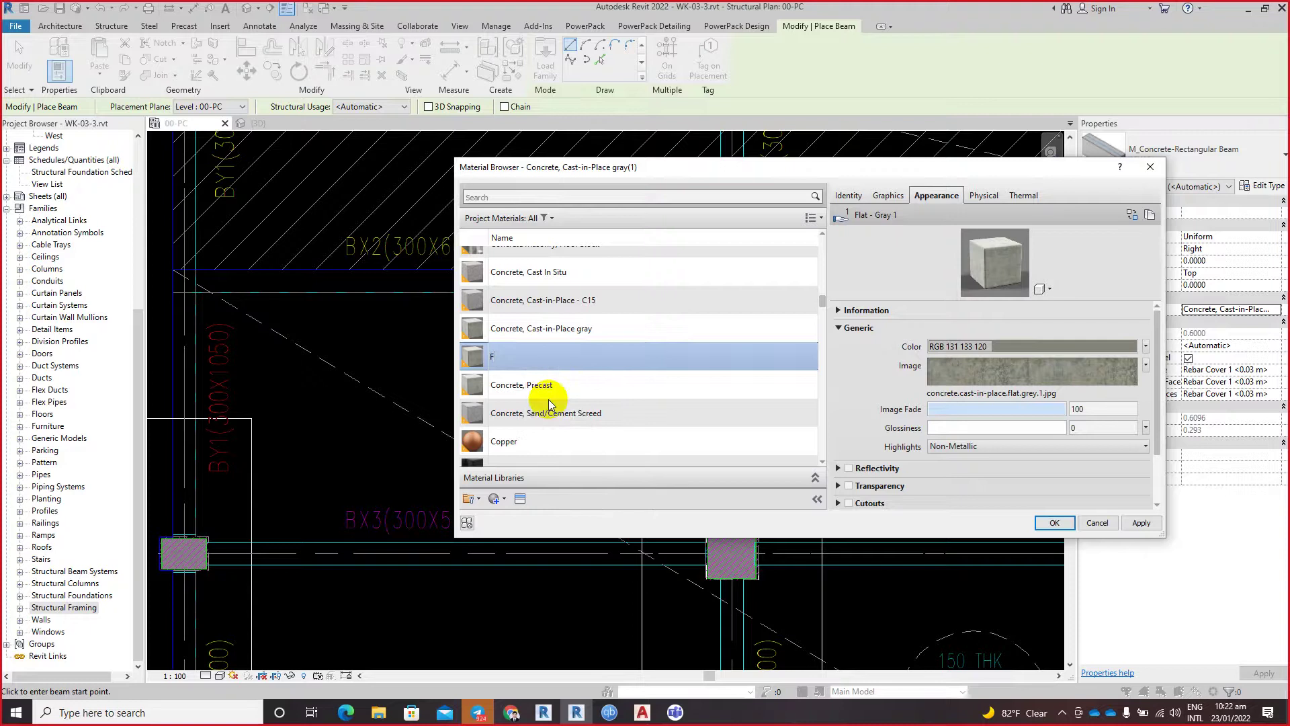
{"action": "type", "text": "'c"}
{"action": "type", "text": "=30"}
{"action": "type", "text": "MPa"}
{"action": "left_click", "coordinate": [1141, 524]}
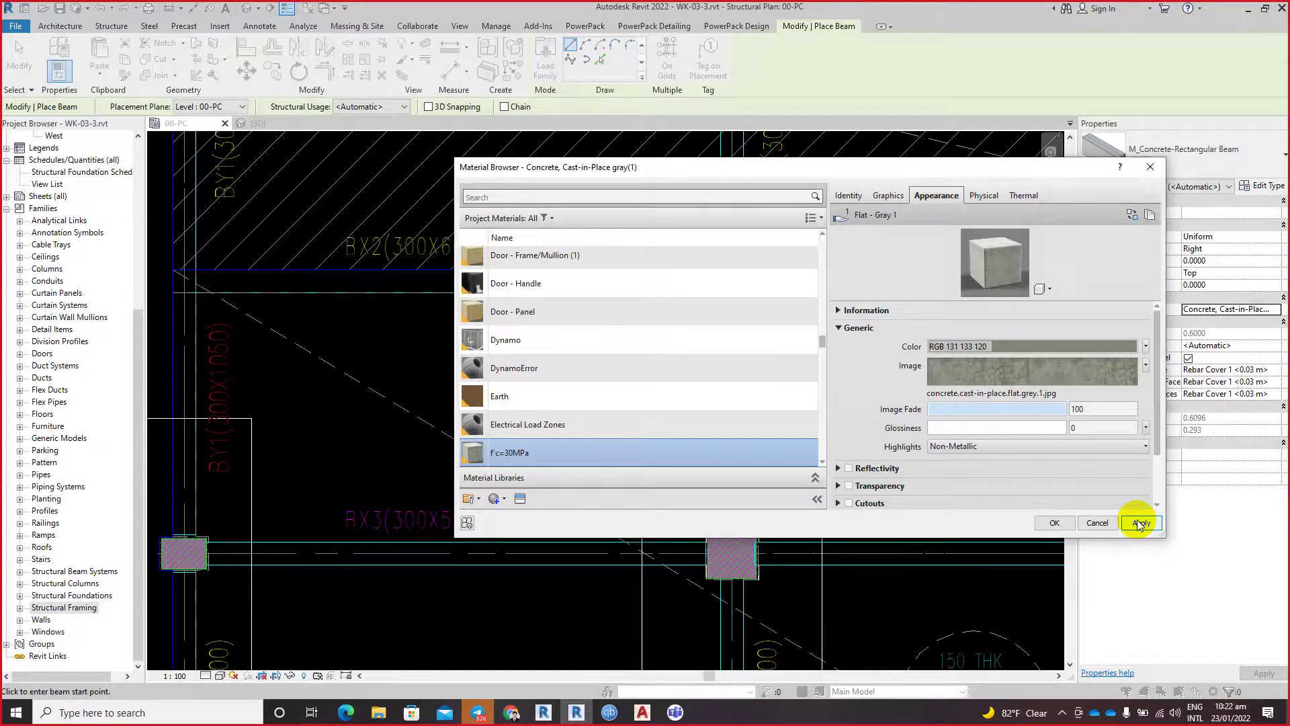
{"action": "left_click", "coordinate": [1052, 523]}
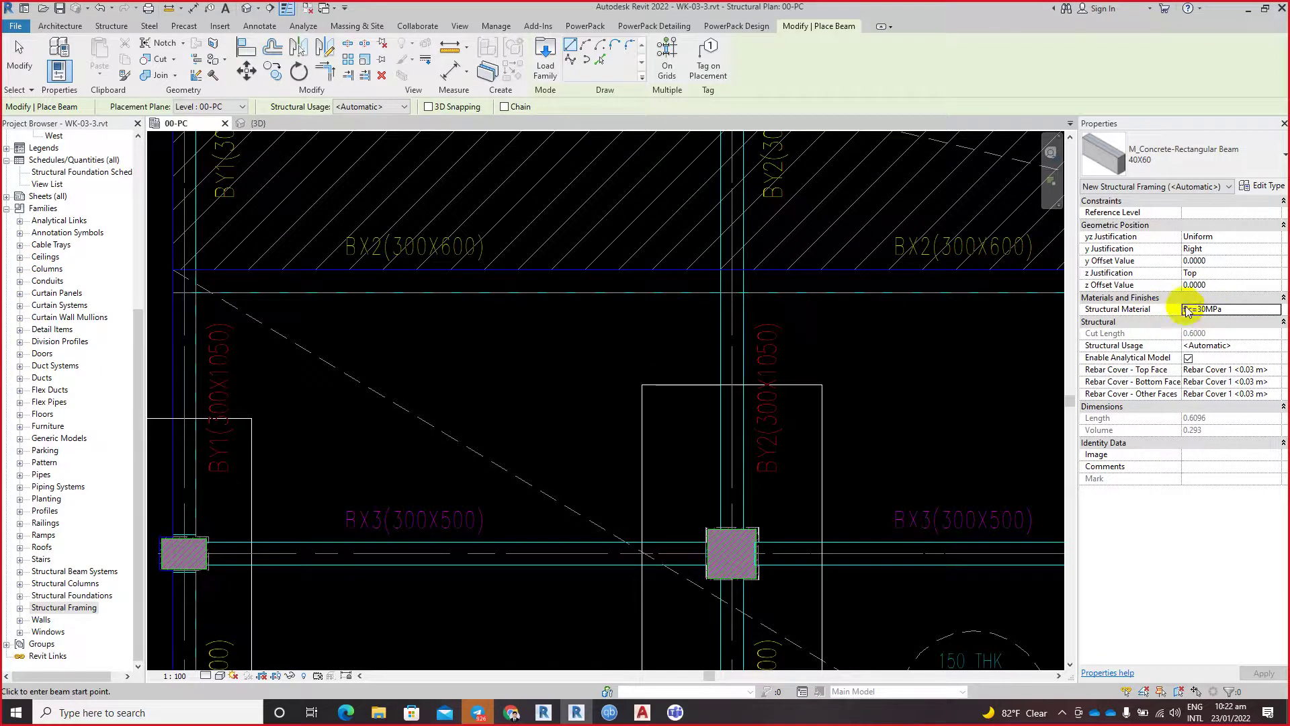
Step: Duplicate the current 40X60 beam type from its Type Properties
{"action": "scroll", "coordinate": [917, 347], "scroll_direction": "down", "scroll_amount": 2}
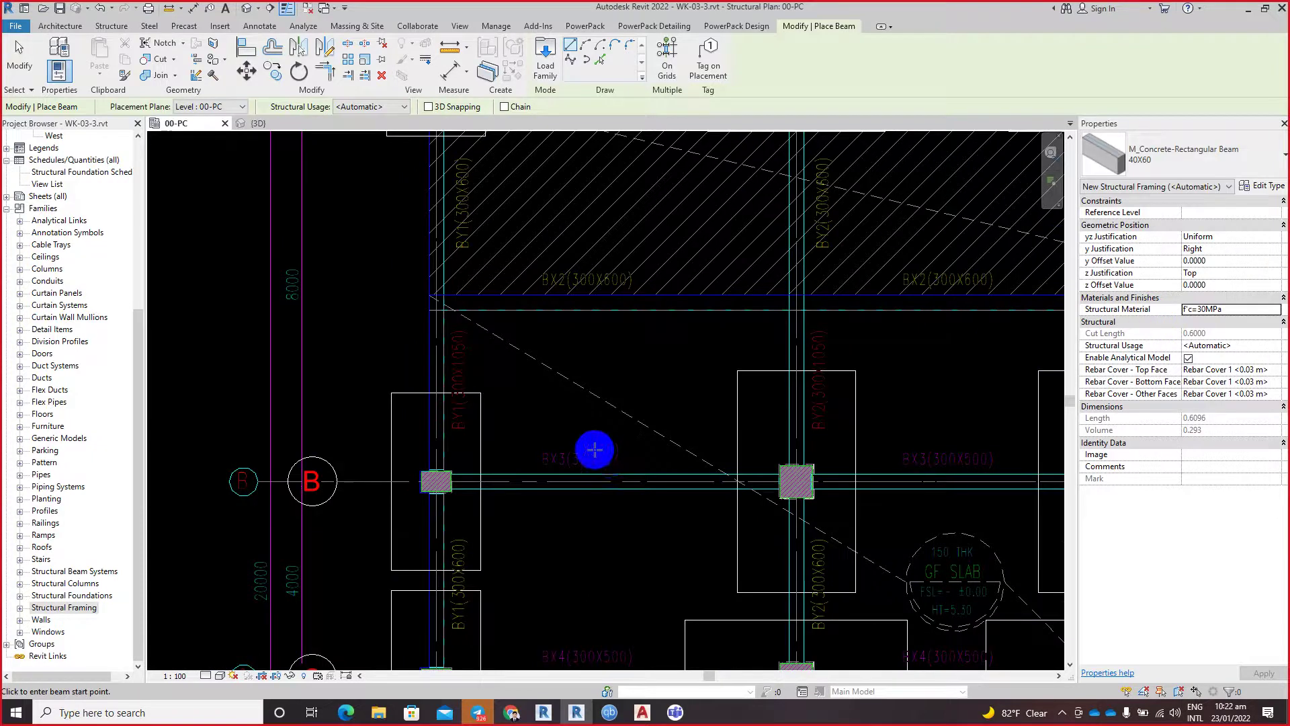
{"action": "scroll", "coordinate": [623, 471], "scroll_direction": "down", "scroll_amount": 1}
{"action": "scroll", "coordinate": [557, 342], "scroll_direction": "up", "scroll_amount": 2}
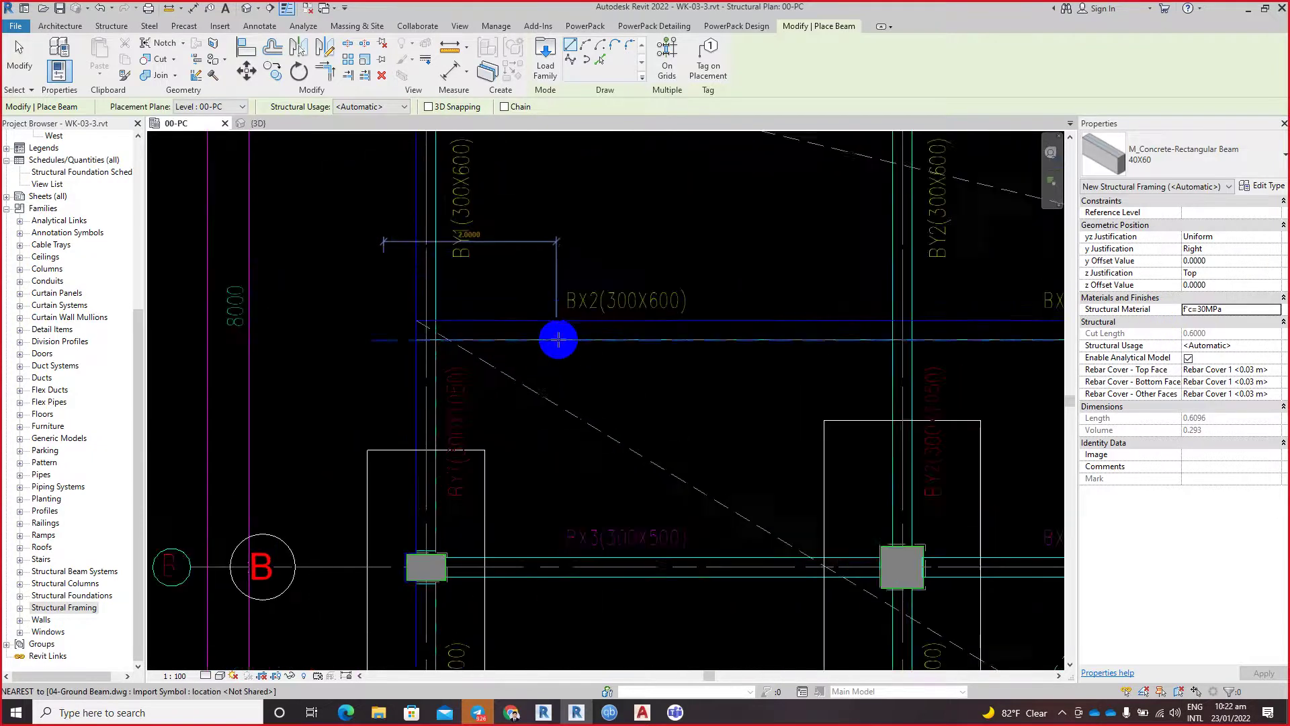
{"action": "scroll", "coordinate": [556, 343], "scroll_direction": "up", "scroll_amount": 2}
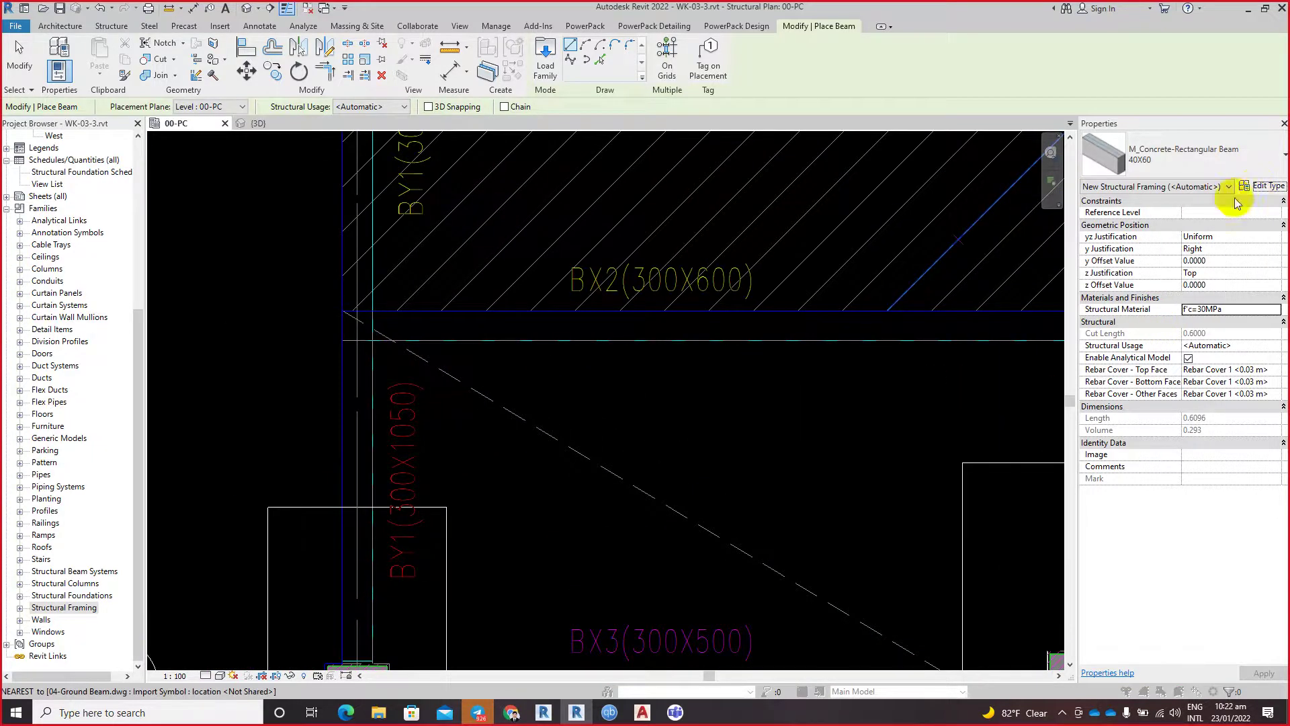
{"action": "left_click", "coordinate": [869, 275]}
{"action": "left_click", "coordinate": [1262, 186]}
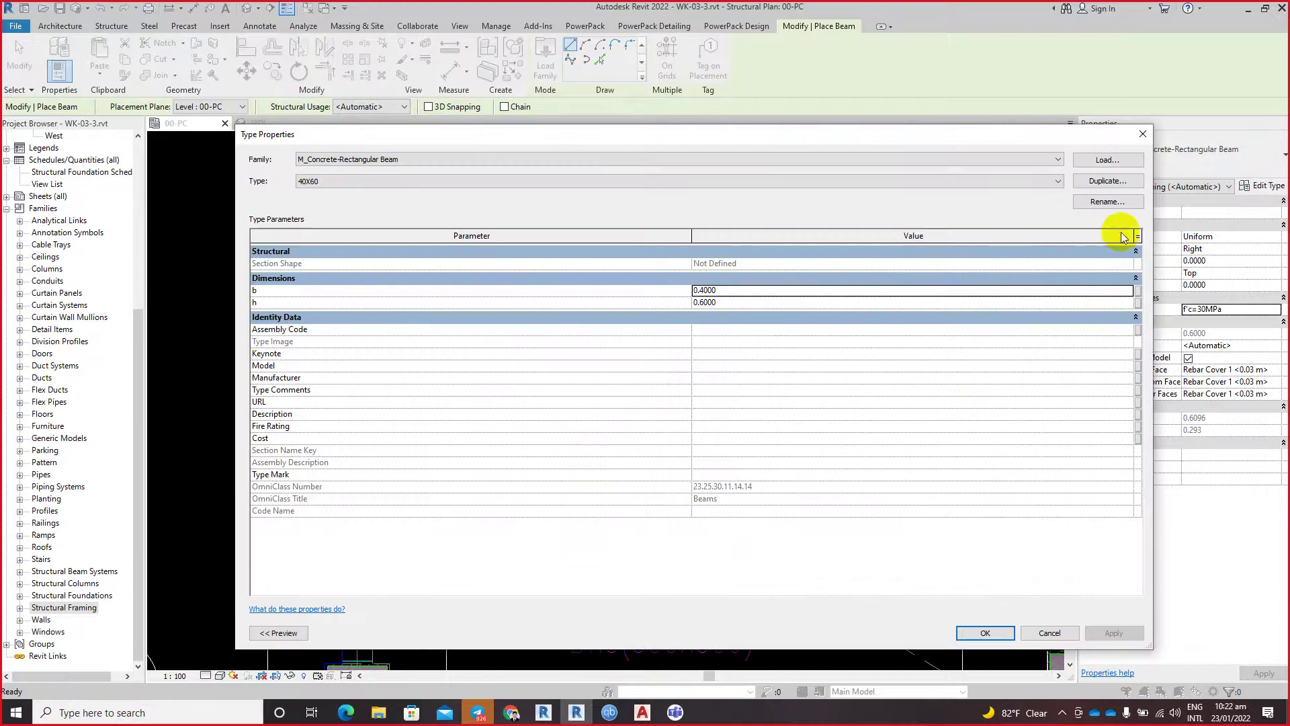
{"action": "left_click", "coordinate": [1102, 180]}
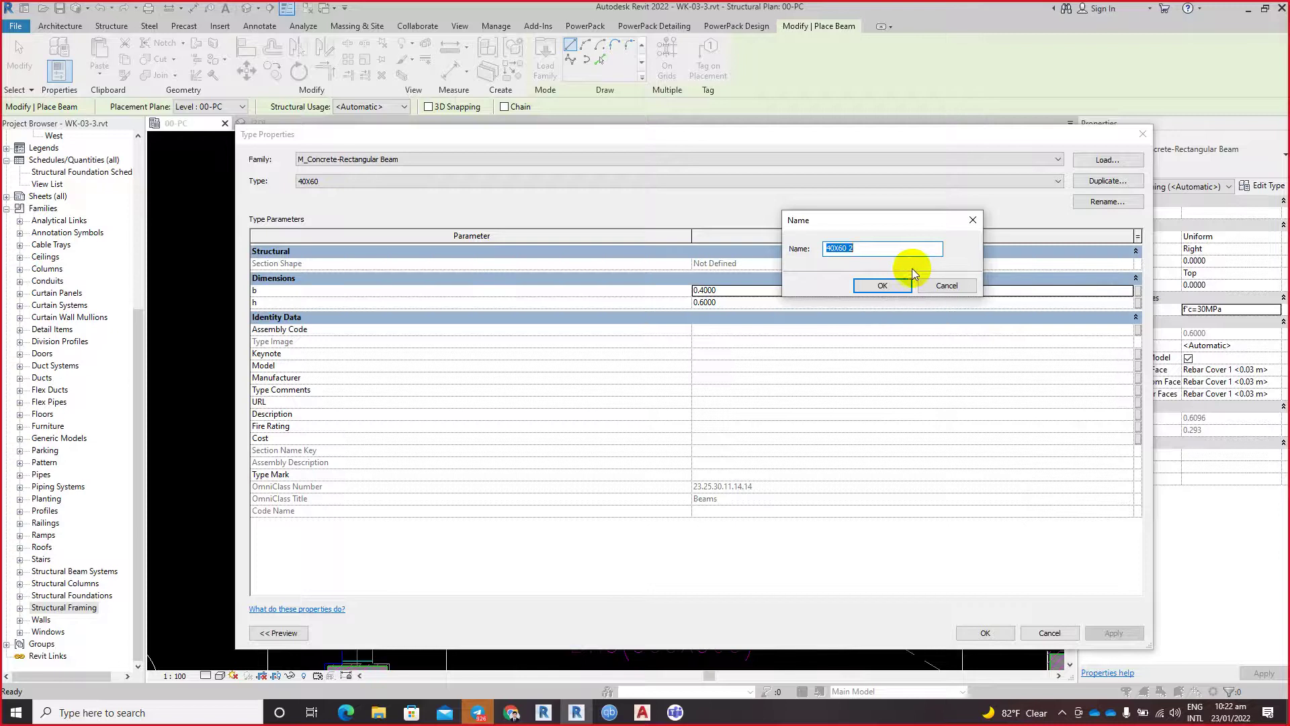
Step: Name the new beam type 30X60 and set its width b to 0.3
{"action": "left_click", "coordinate": [828, 249]}
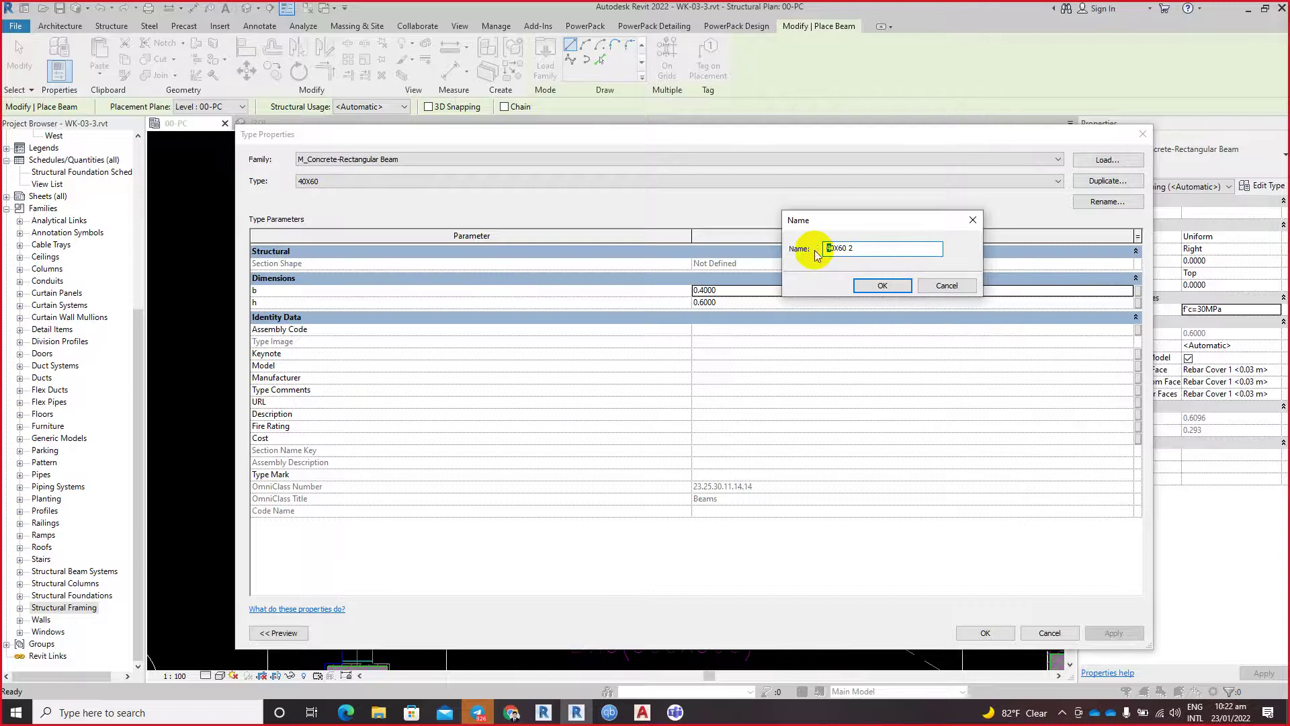
{"action": "key", "text": "Delete"}
{"action": "type", "text": "3"}
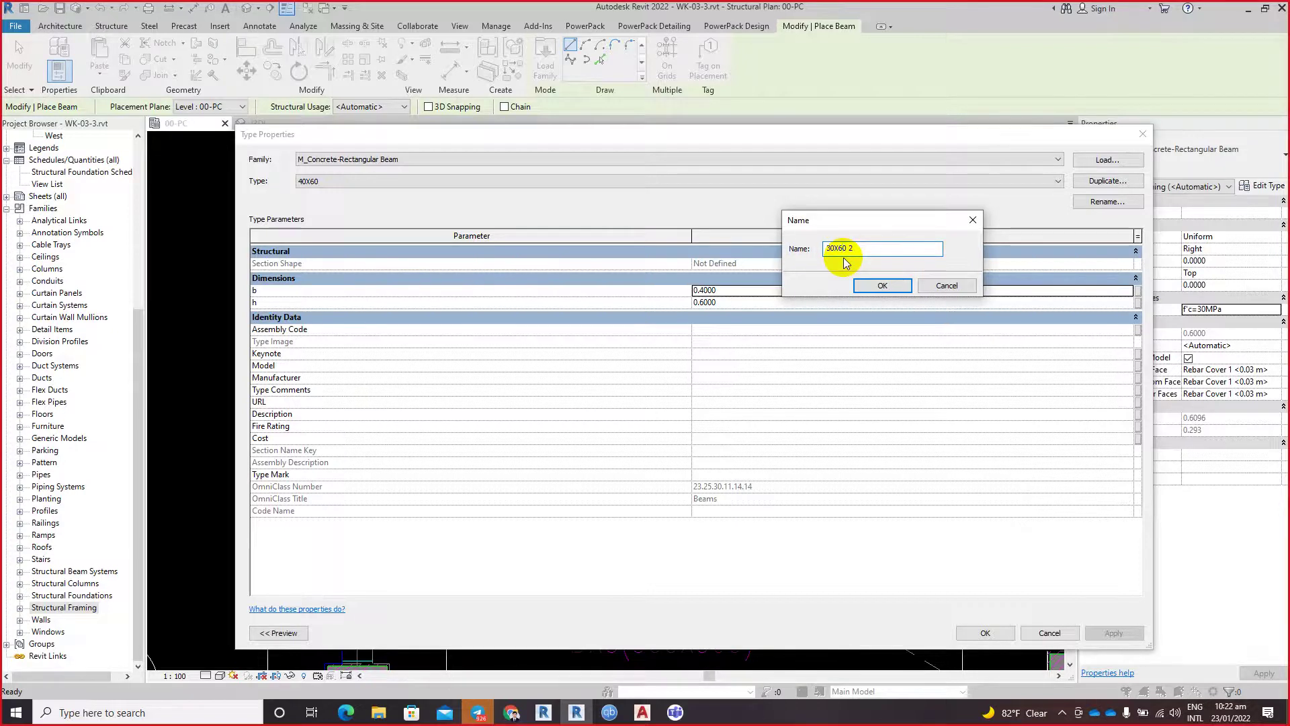
{"action": "left_click", "coordinate": [855, 249]}
{"action": "key", "text": "BackSpace"}
{"action": "key", "text": "BackSpace"}
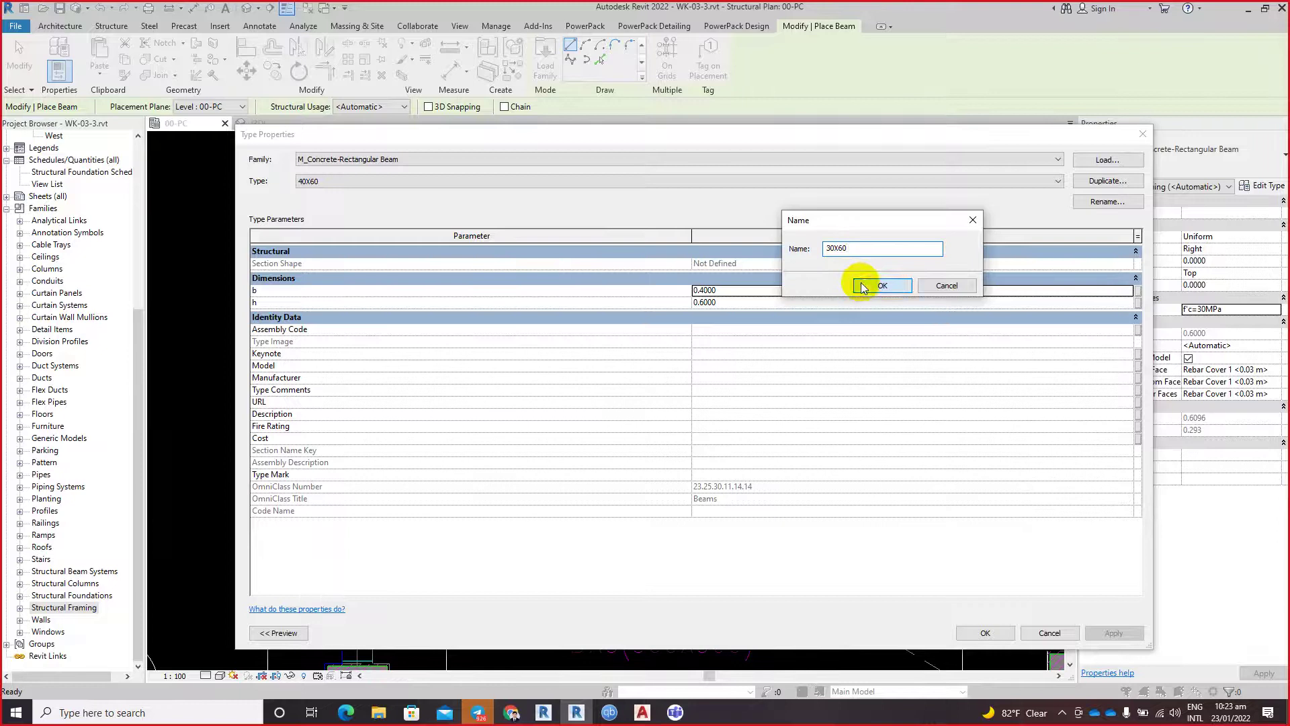
{"action": "left_click", "coordinate": [864, 288]}
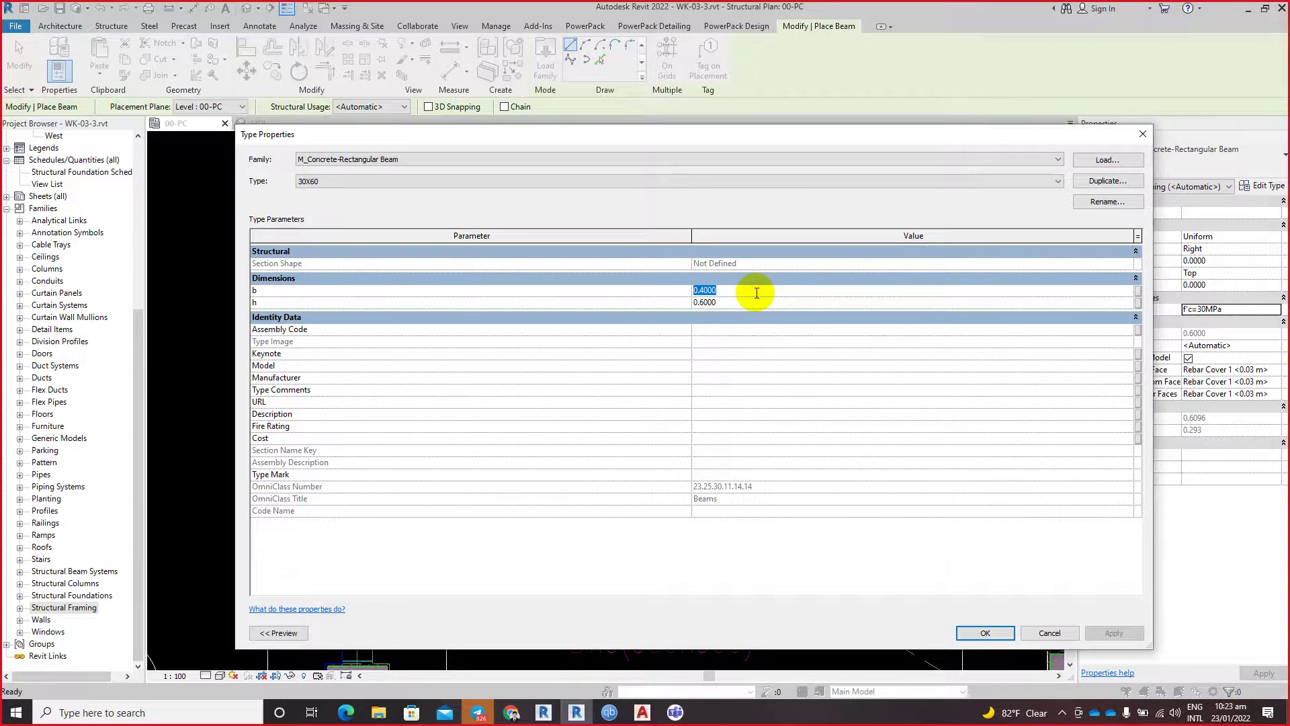
{"action": "type", "text": "0.3"}
{"action": "left_click", "coordinate": [971, 632]}
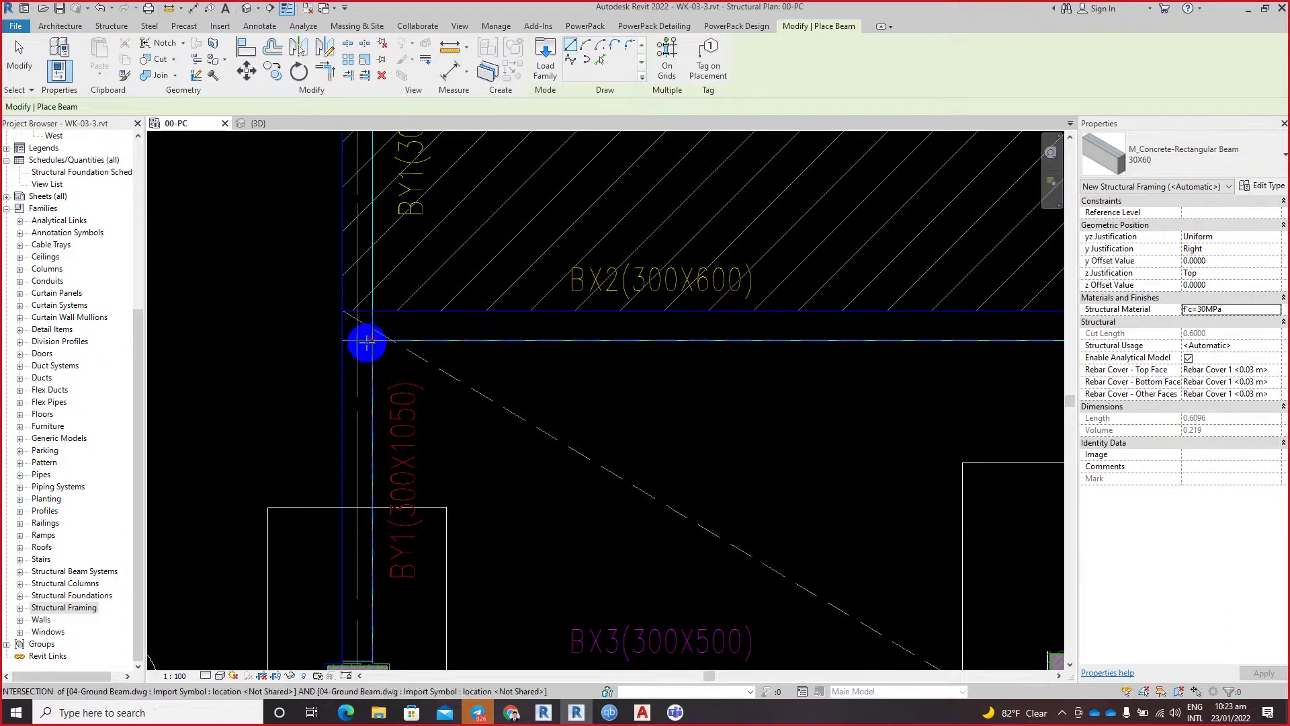
Step: Pan and zoom the plan to the lift core between the two BX5A(400X400) beams
{"action": "middle_click_drag", "start_coordinate": [680, 340], "coordinate": [375, 378]}
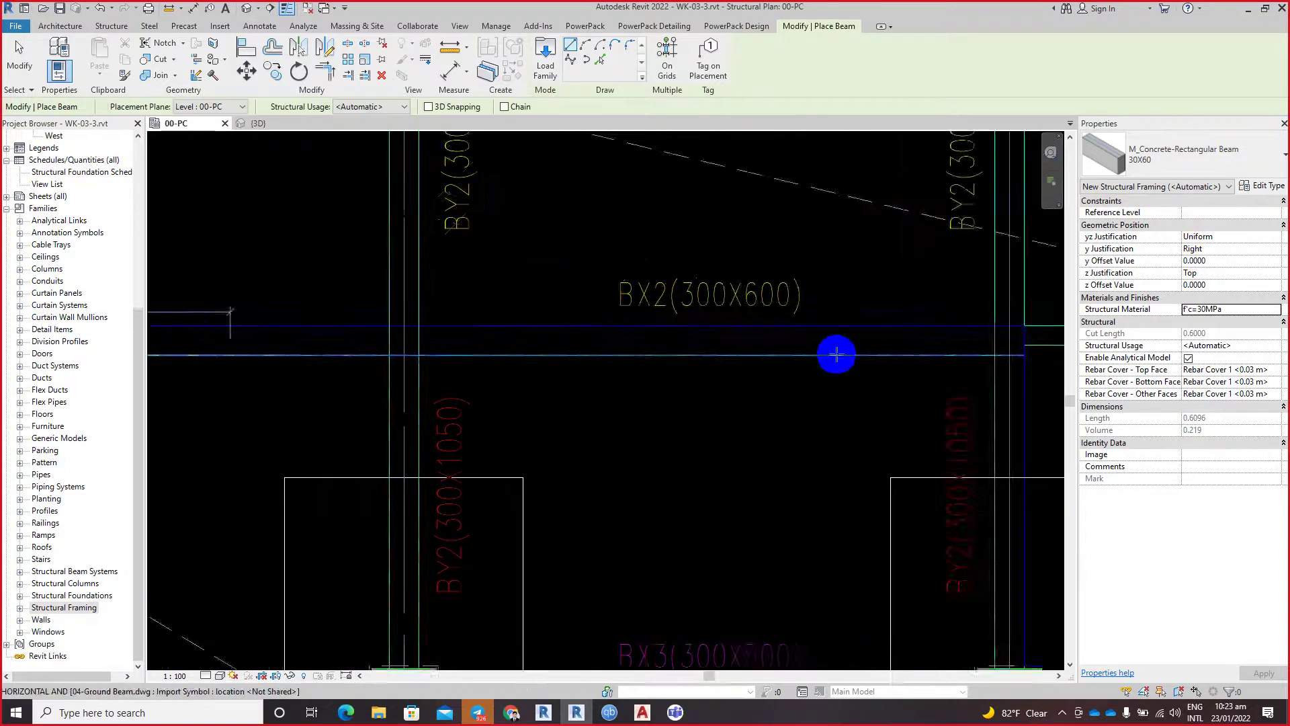
{"action": "middle_click_drag", "start_coordinate": [836, 354], "coordinate": [361, 365]}
{"action": "left_click", "coordinate": [464, 365]}
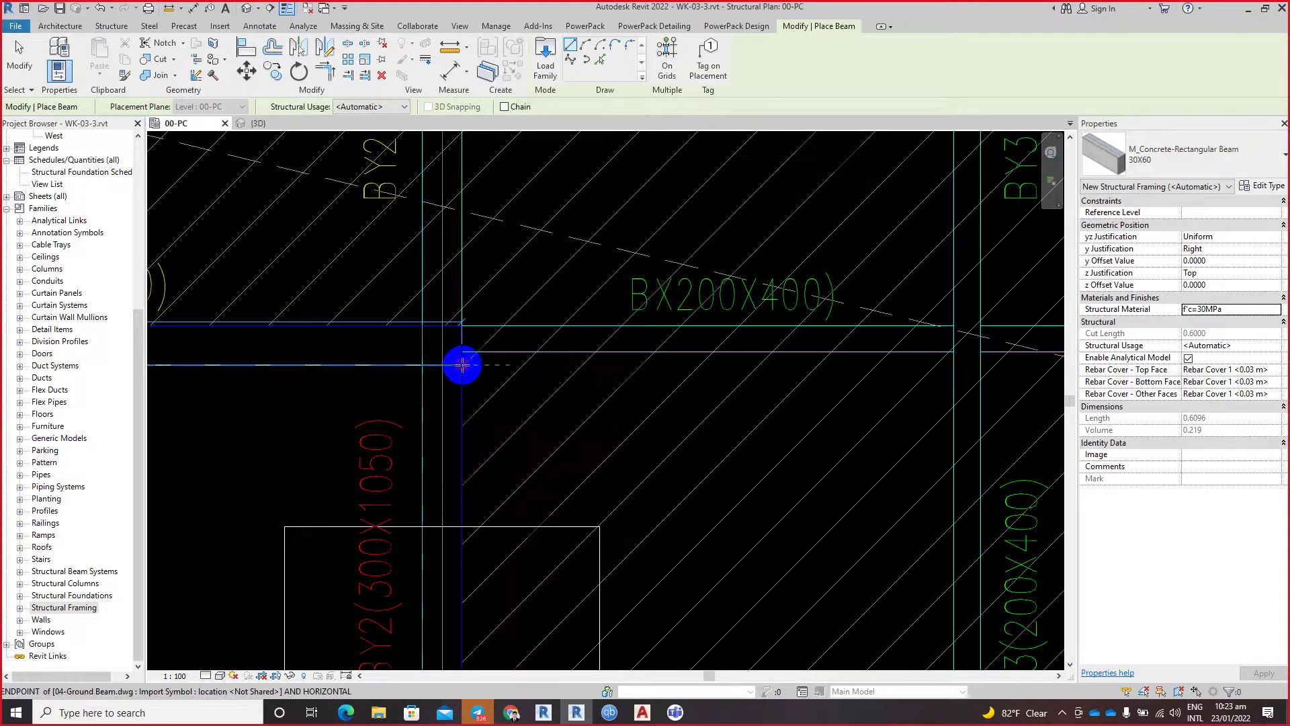
{"action": "scroll", "coordinate": [363, 383], "scroll_direction": "down", "scroll_amount": 2}
{"action": "middle_click_drag", "start_coordinate": [761, 407], "coordinate": [900, 398]}
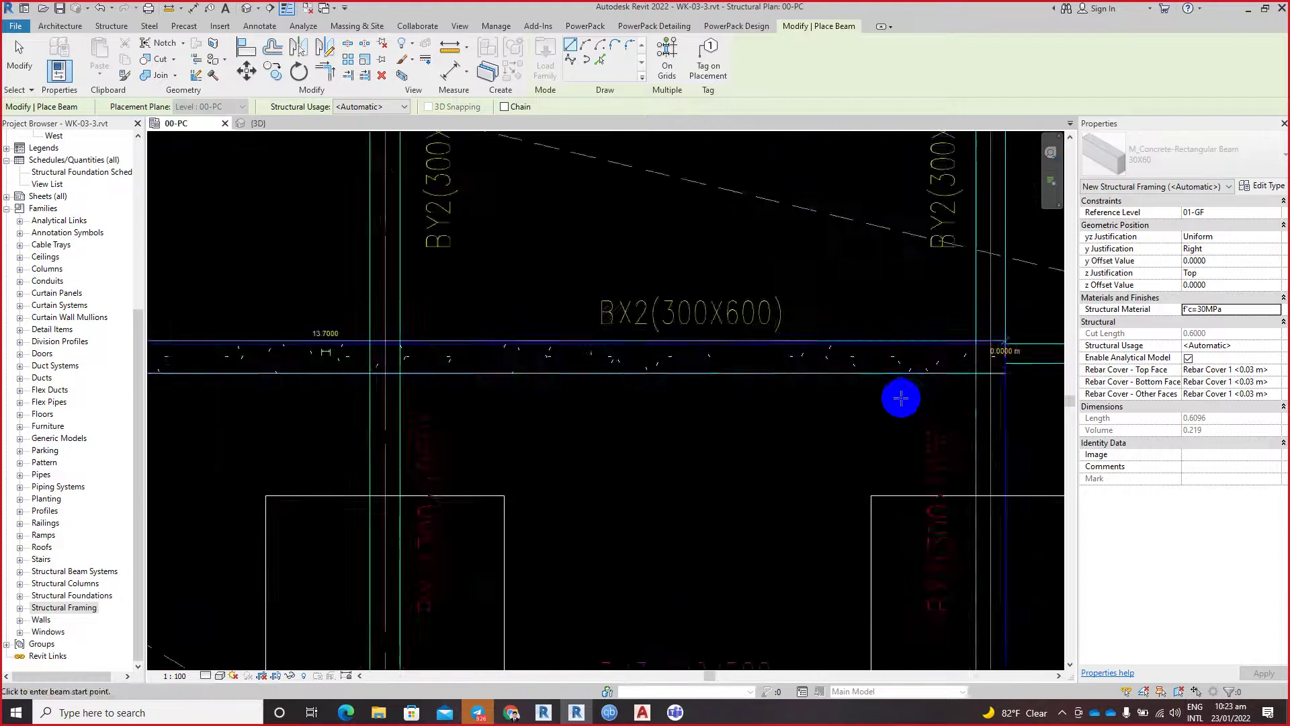
{"action": "mouse_move", "coordinate": [723, 415]}
{"action": "middle_mouse_down"}
{"action": "mouse_move", "coordinate": [562, 260]}
{"action": "mouse_move", "coordinate": [625, 527]}
{"action": "middle_mouse_up"}
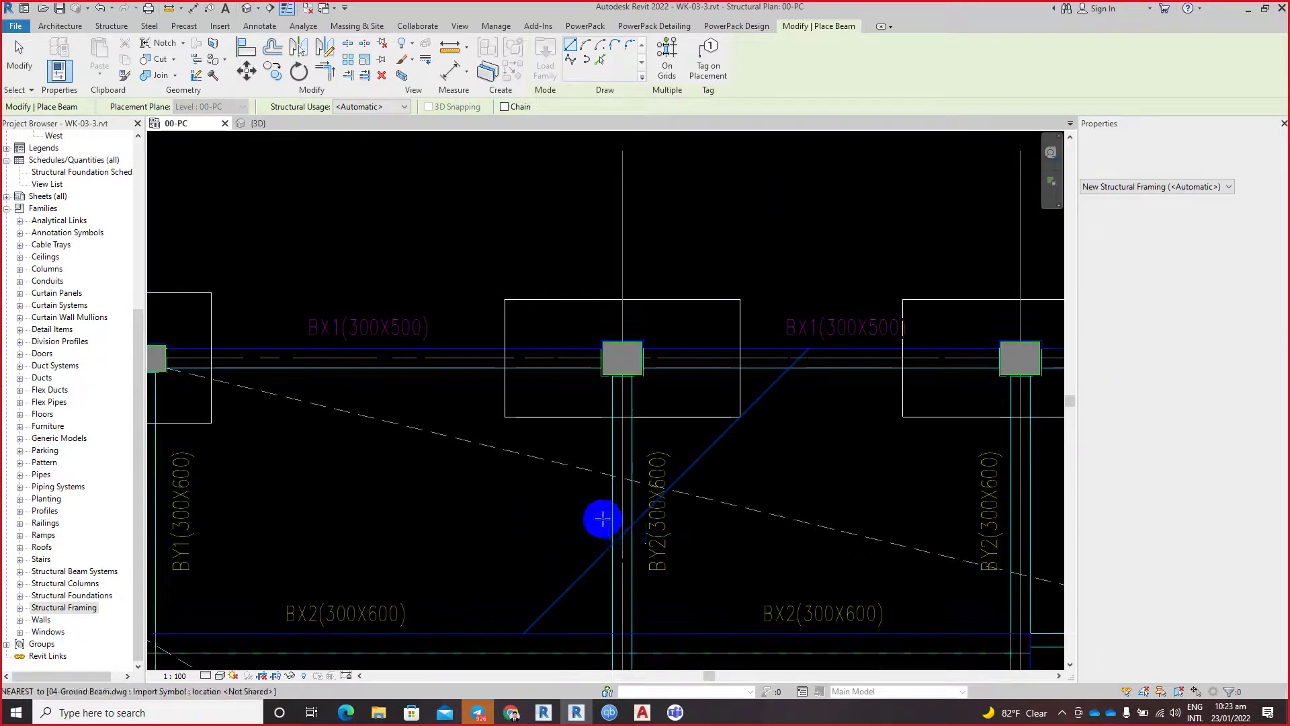
{"action": "mouse_move", "coordinate": [601, 443]}
{"action": "middle_mouse_down"}
{"action": "mouse_move", "coordinate": [677, 487]}
{"action": "mouse_move", "coordinate": [567, 409]}
{"action": "mouse_move", "coordinate": [611, 309]}
{"action": "mouse_move", "coordinate": [652, 276]}
{"action": "mouse_move", "coordinate": [645, 452]}
{"action": "middle_mouse_up"}
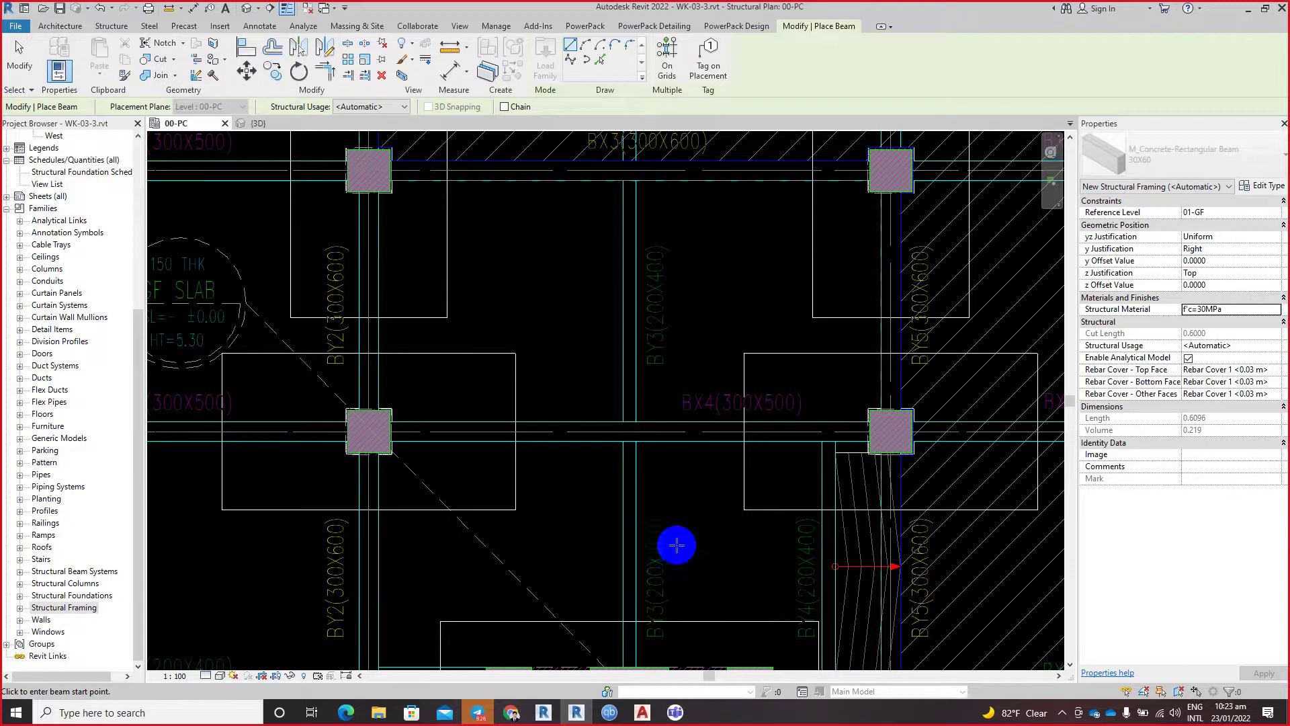
{"action": "scroll", "coordinate": [672, 494], "scroll_direction": "down", "scroll_amount": 2}
{"action": "scroll", "coordinate": [665, 369], "scroll_direction": "down", "scroll_amount": 2}
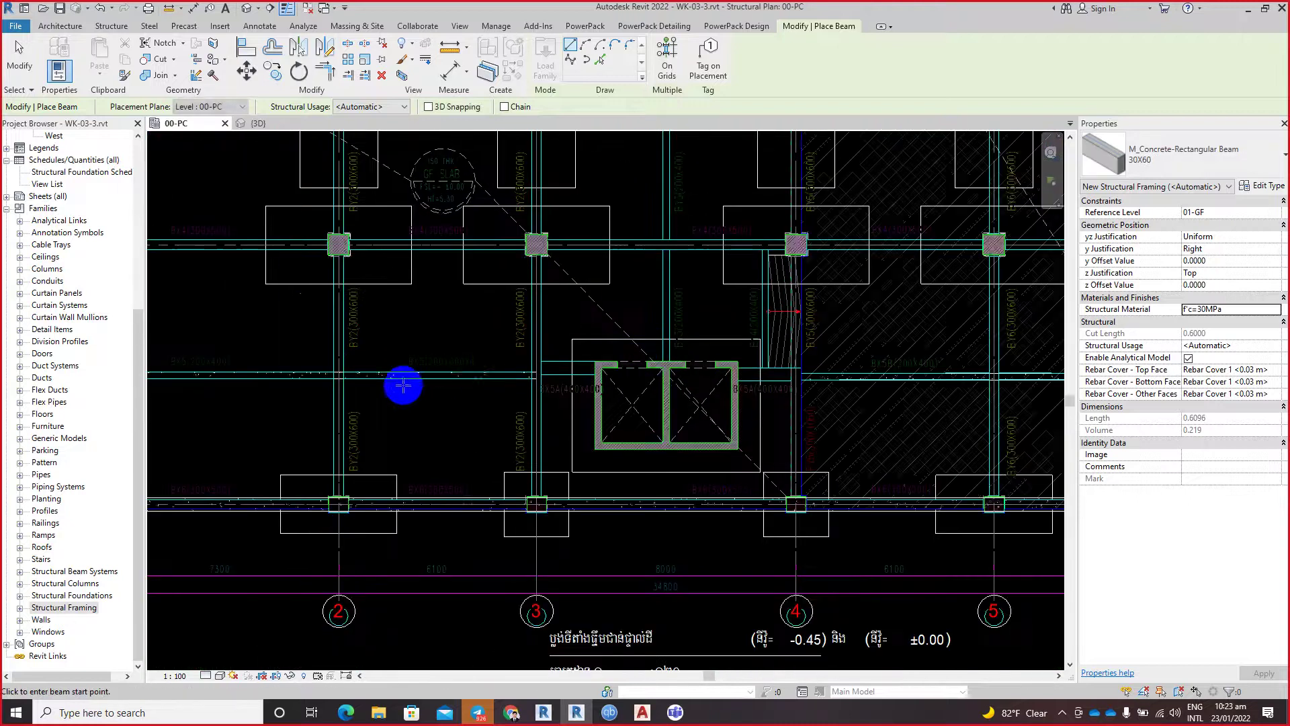
{"action": "scroll", "coordinate": [407, 383], "scroll_direction": "up", "scroll_amount": 2}
{"action": "scroll", "coordinate": [657, 426], "scroll_direction": "up", "scroll_amount": 2}
{"action": "scroll", "coordinate": [705, 352], "scroll_direction": "up", "scroll_amount": 1}
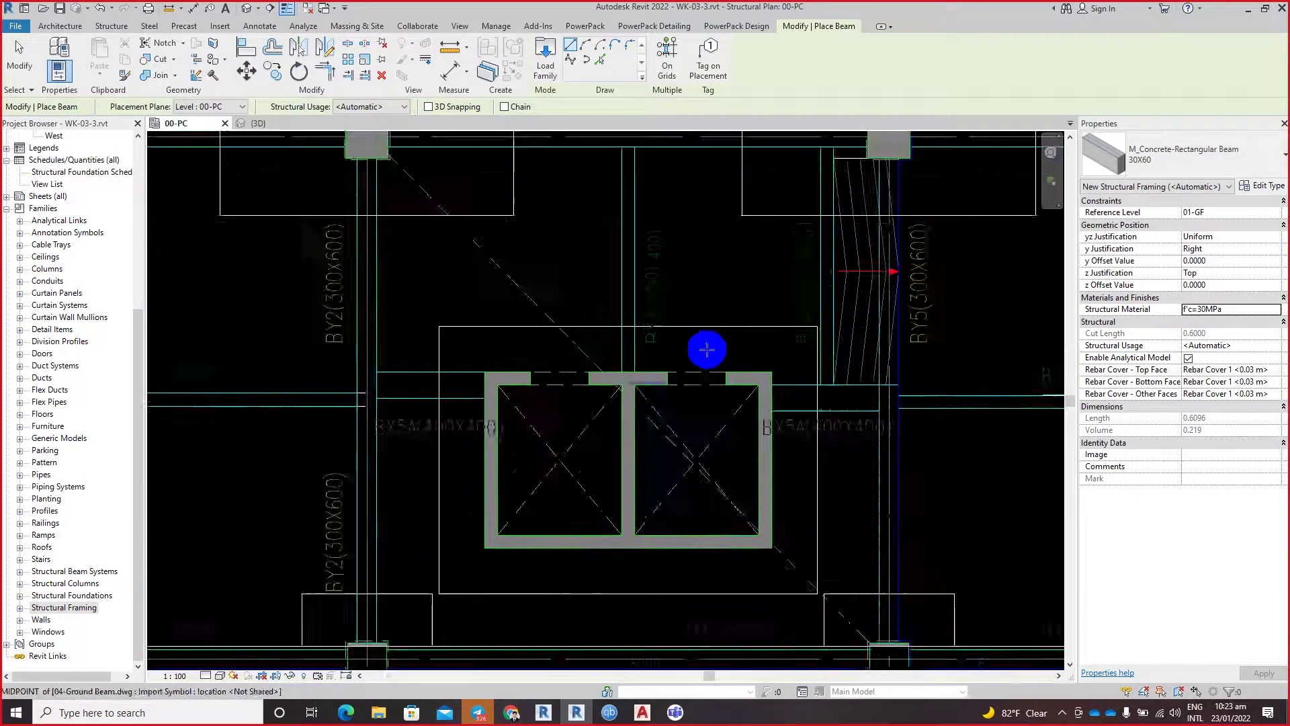
{"action": "scroll", "coordinate": [683, 347], "scroll_direction": "up", "scroll_amount": 1}
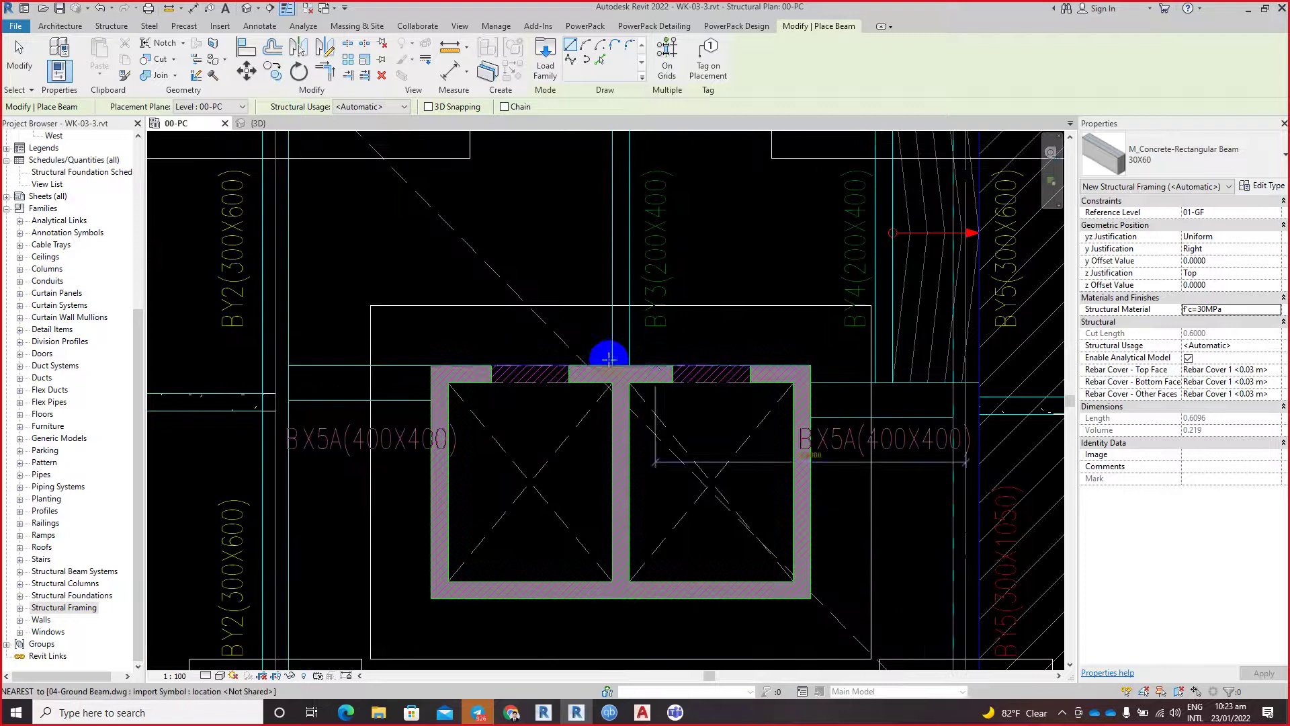
Step: Switch the beam to 20X40 and give it an f'c=28MPa material copied from f'c=30MPa
{"action": "left_click", "coordinate": [1143, 160]}
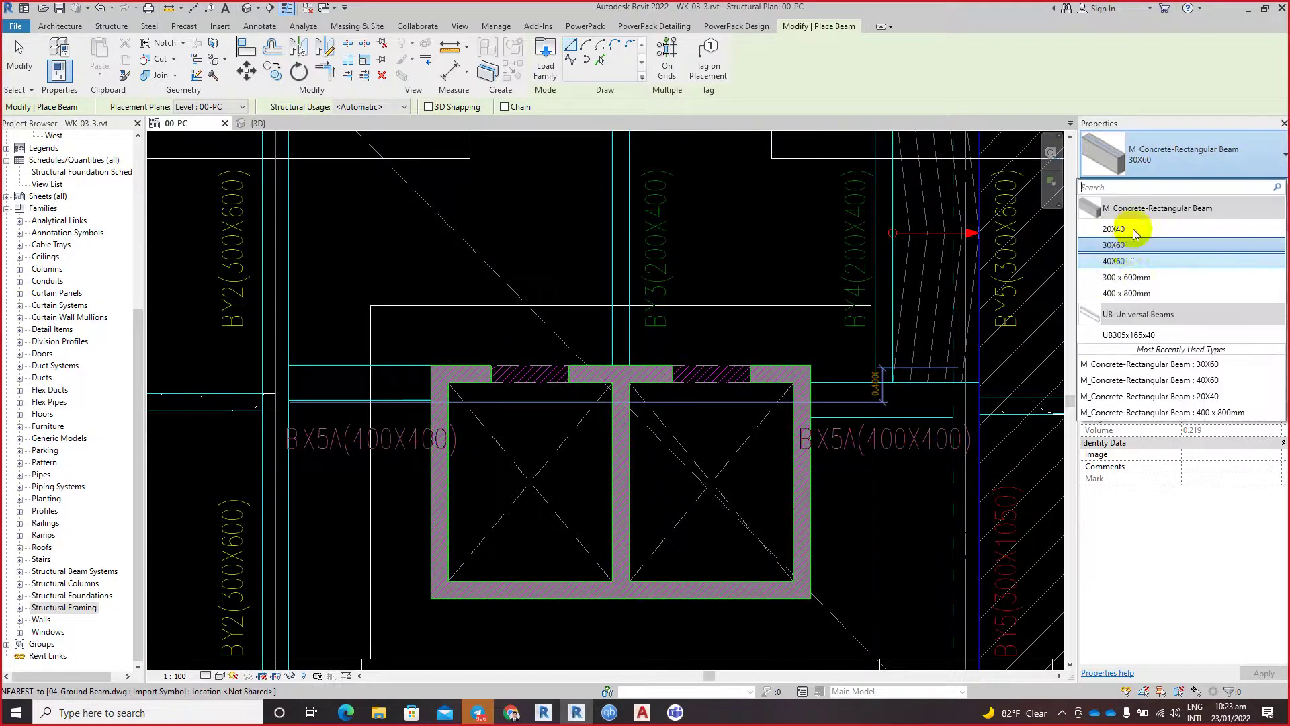
{"action": "left_click", "coordinate": [1115, 228]}
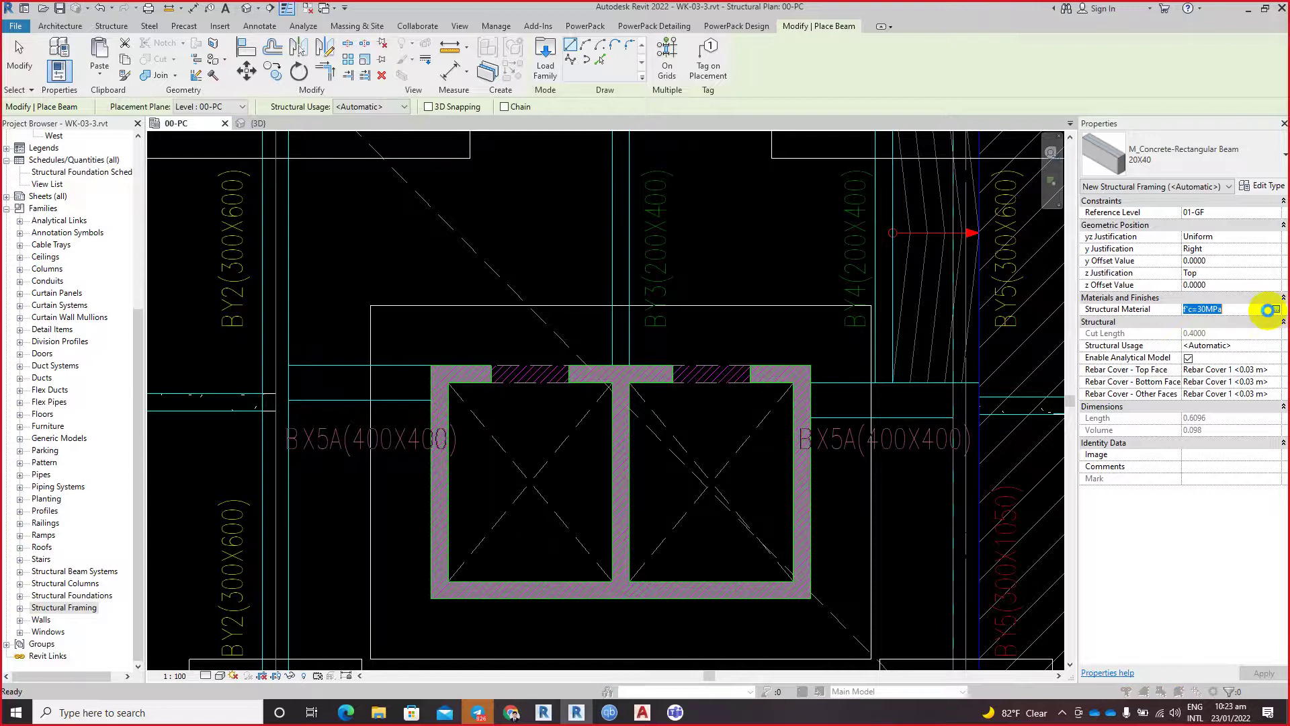
{"action": "left_click", "coordinate": [1275, 309]}
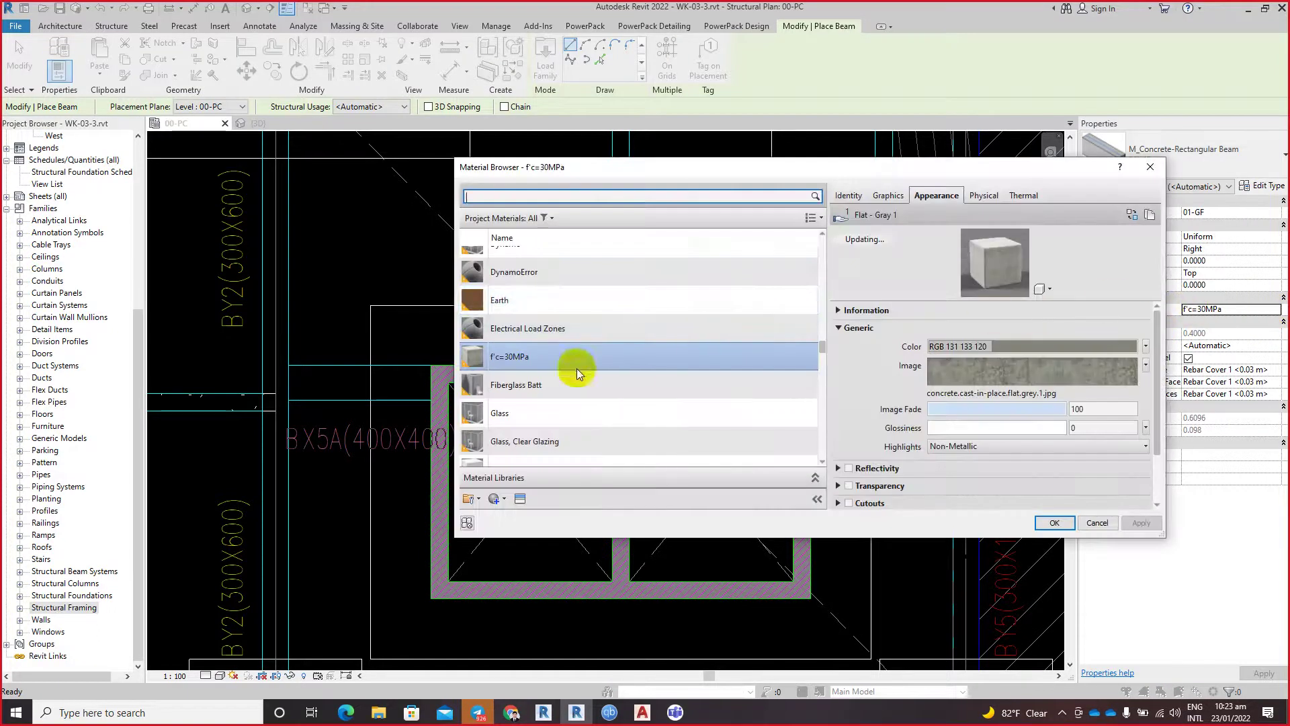
{"action": "right_click", "coordinate": [559, 350]}
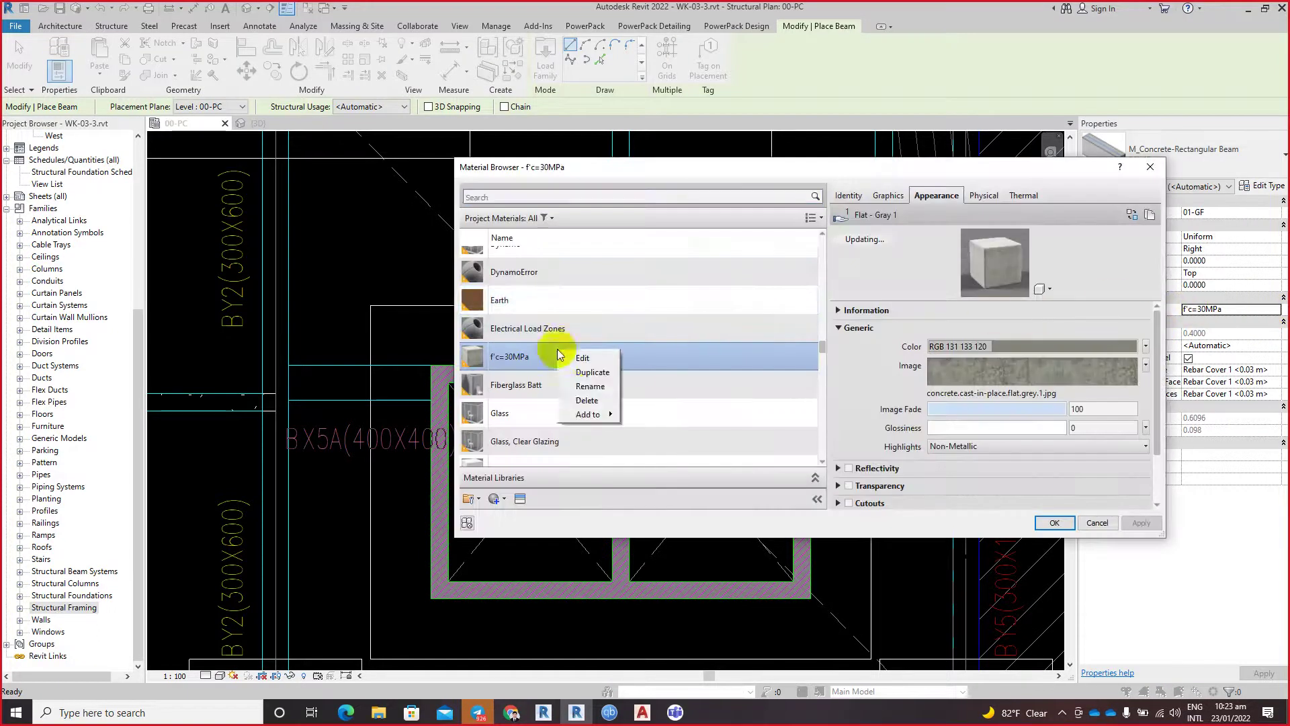
{"action": "left_click", "coordinate": [584, 374]}
{"action": "type", "text": "f'c=28MPa"}
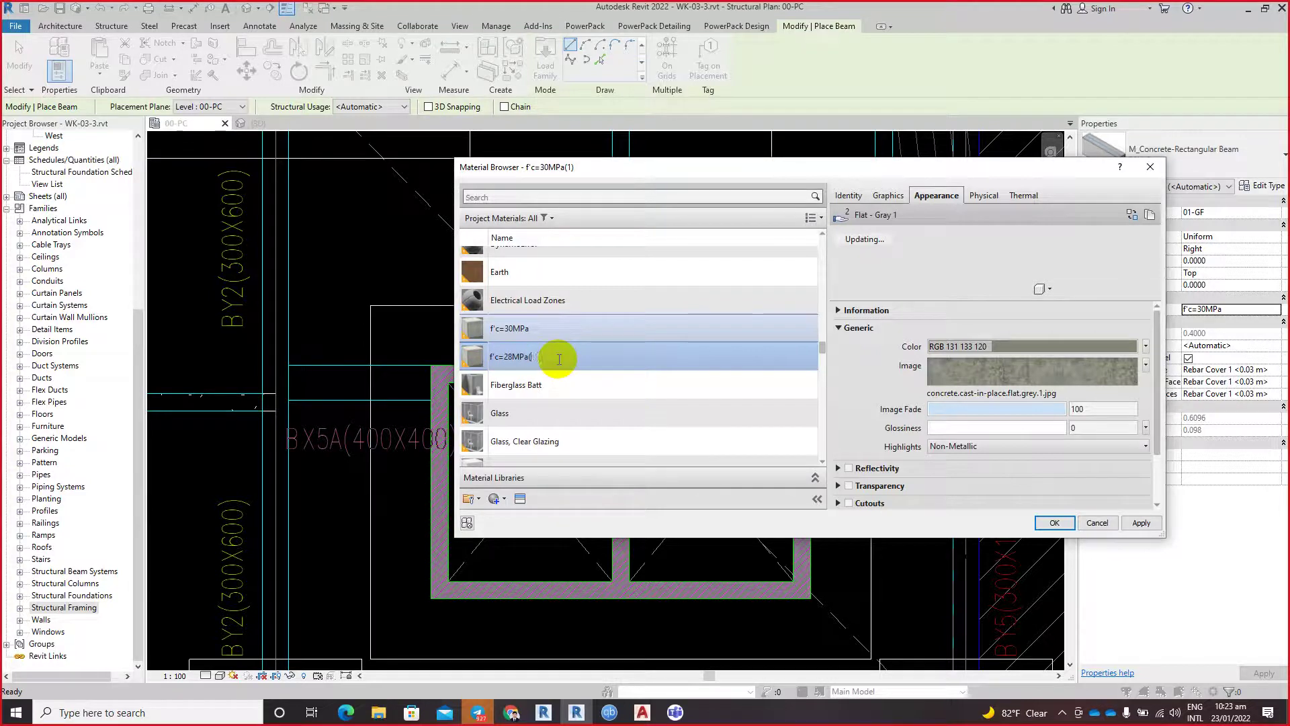
{"action": "left_click", "coordinate": [1055, 524]}
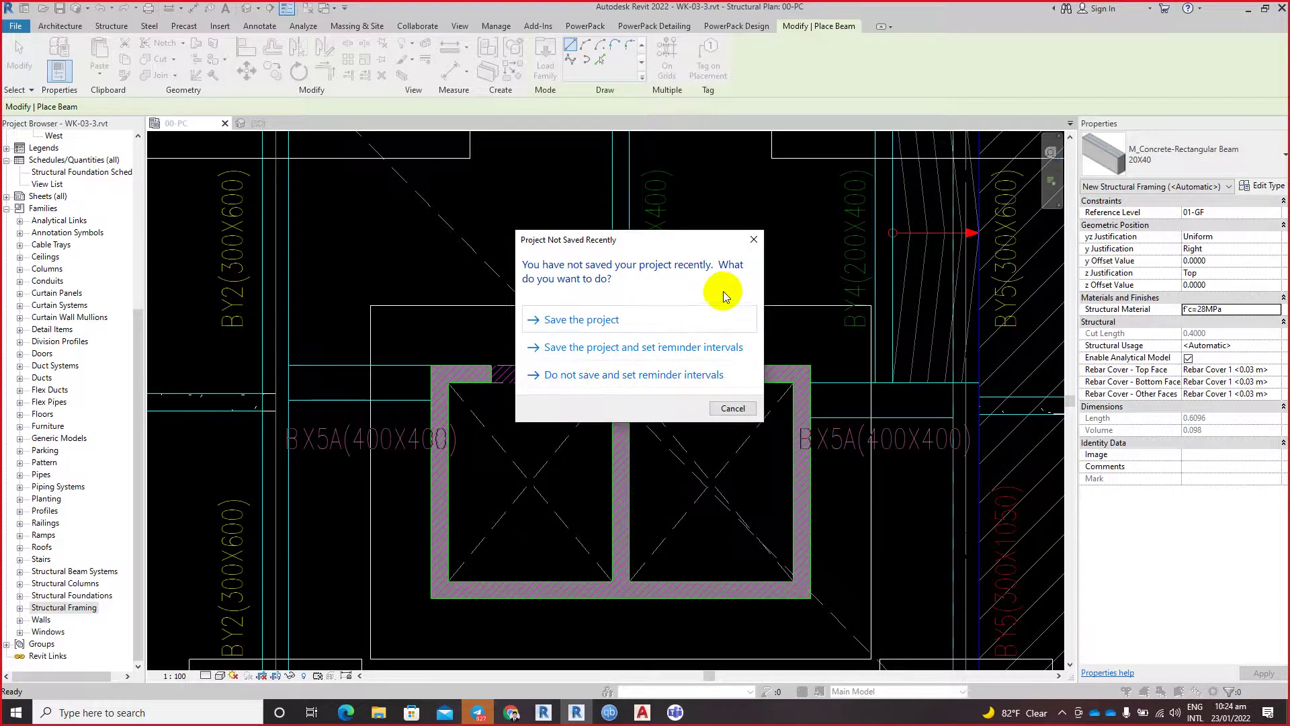
Step: Dismiss the save reminder and draw a 20X40 beam from the lift-core wall midpoint to the BX1 line
{"action": "left_click", "coordinate": [754, 243]}
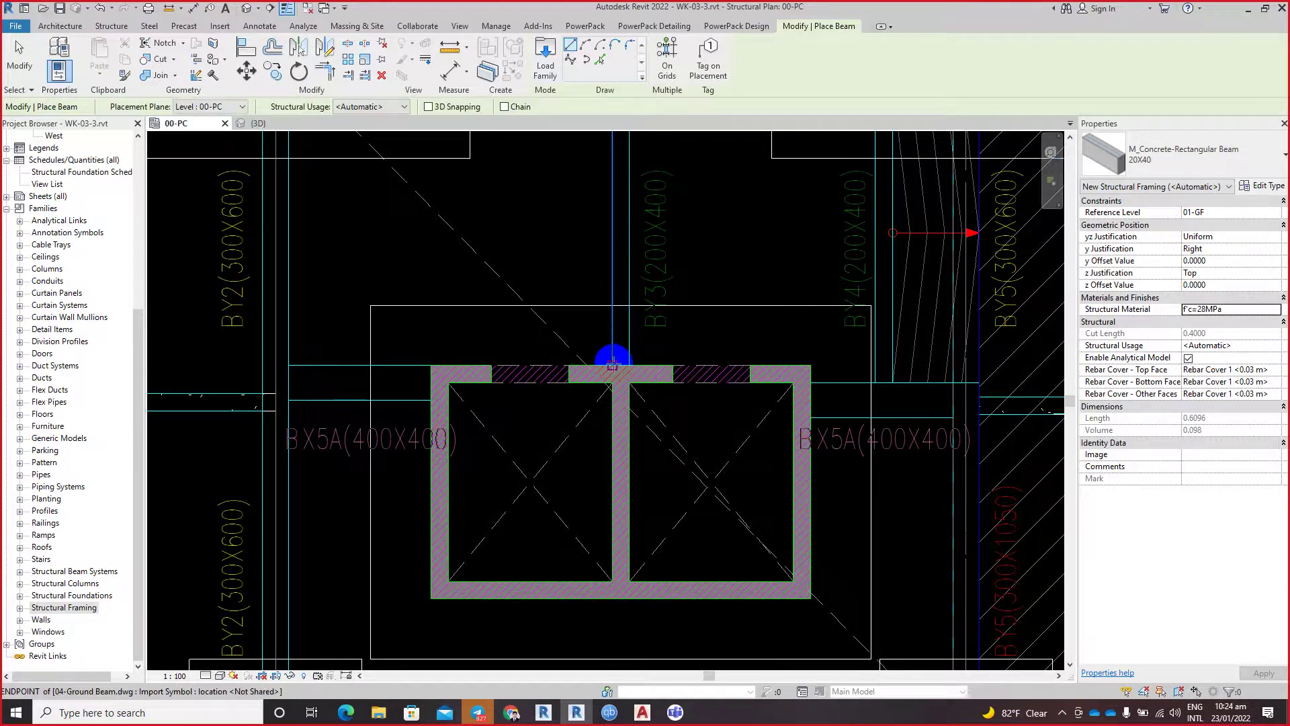
{"action": "left_click", "coordinate": [612, 364]}
{"action": "mouse_move", "coordinate": [612, 288]}
{"action": "middle_mouse_down"}
{"action": "mouse_move", "coordinate": [611, 424]}
{"action": "mouse_move", "coordinate": [590, 265]}
{"action": "mouse_move", "coordinate": [576, 441]}
{"action": "mouse_move", "coordinate": [567, 334]}
{"action": "mouse_move", "coordinate": [593, 447]}
{"action": "middle_mouse_up"}
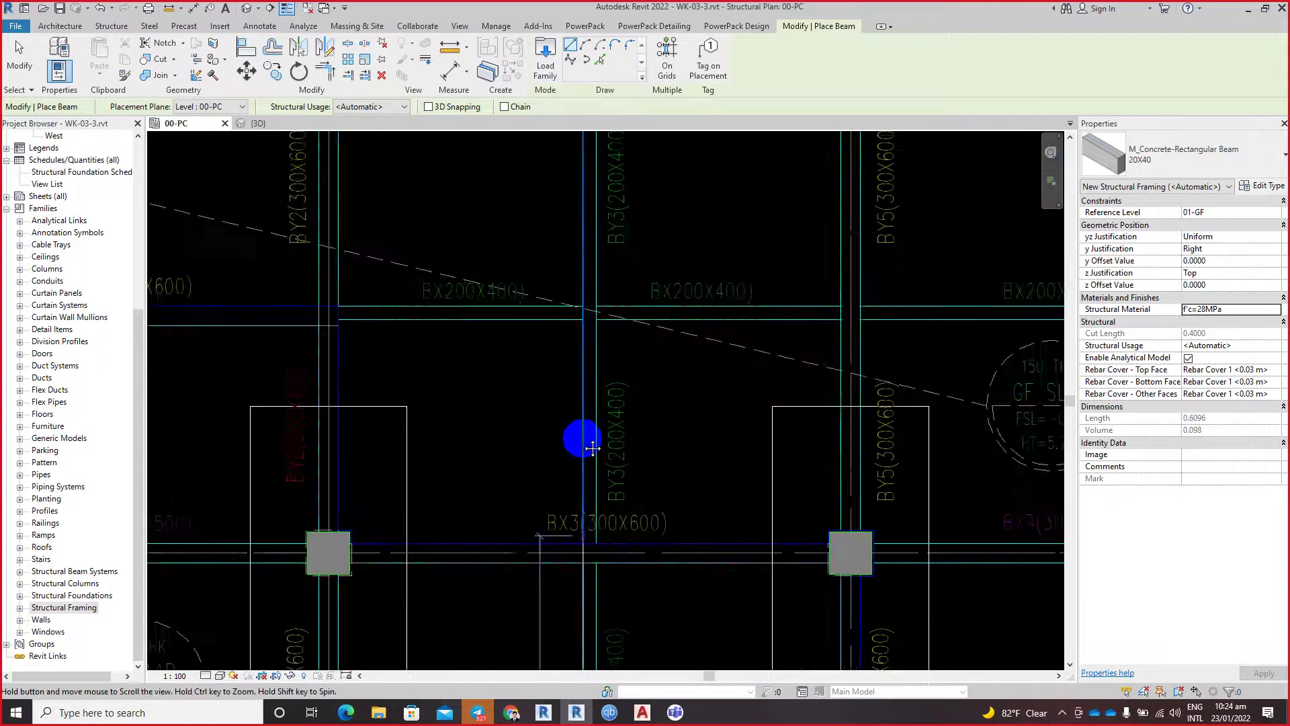
{"action": "middle_click_drag", "start_coordinate": [562, 511], "coordinate": [562, 248]}
{"action": "scroll", "coordinate": [566, 280], "scroll_direction": "up", "scroll_amount": 2}
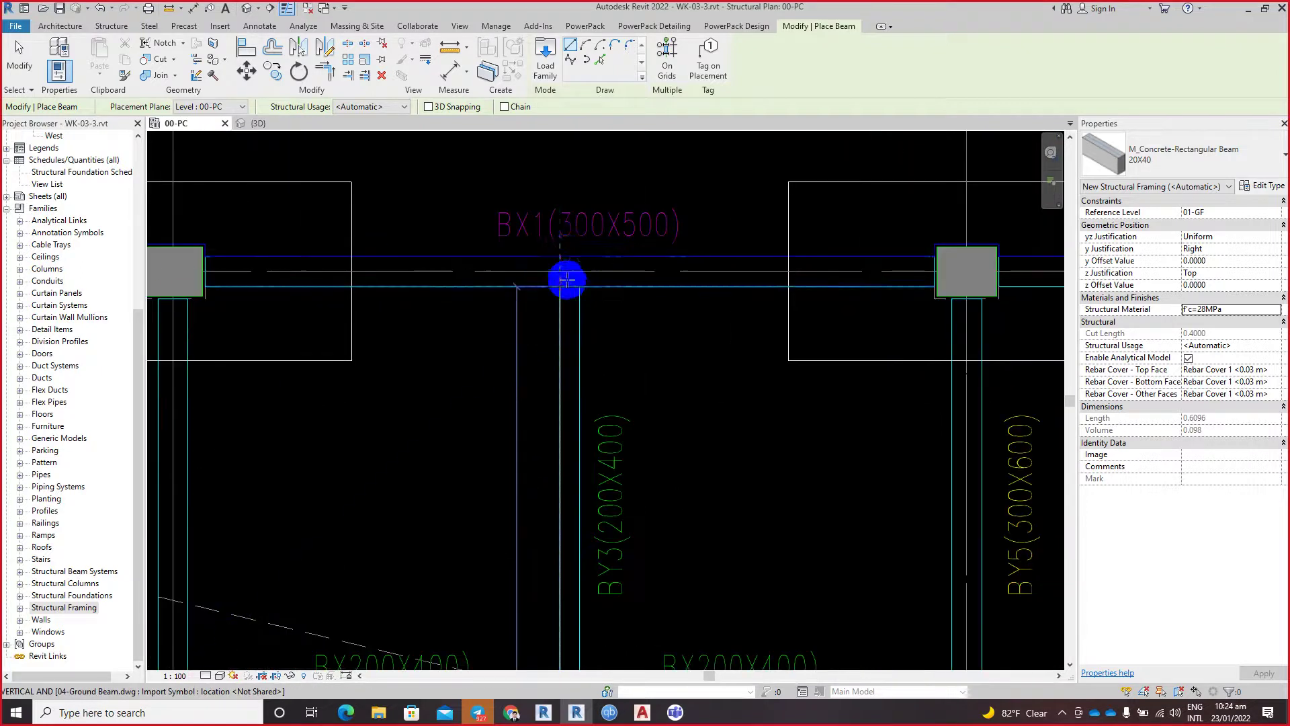
{"action": "left_click", "coordinate": [567, 253]}
{"action": "left_click", "coordinate": [567, 253]}
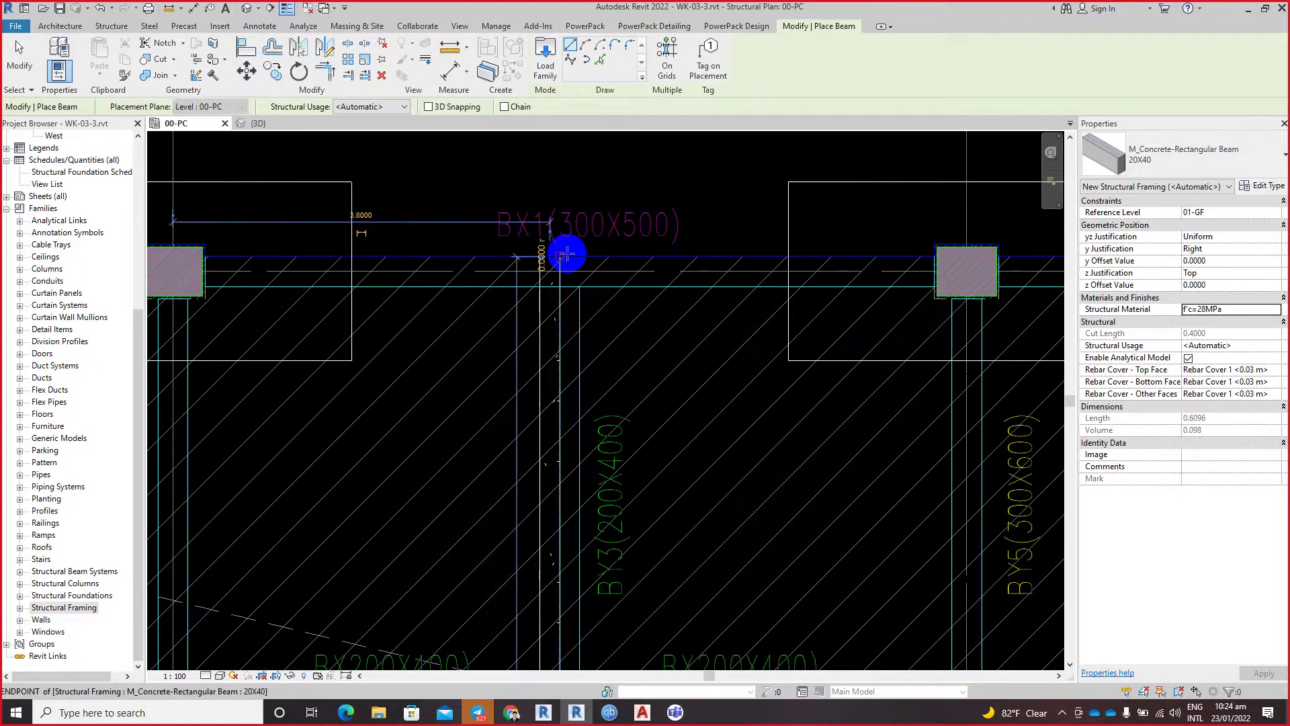
{"action": "key", "text": "Escape"}
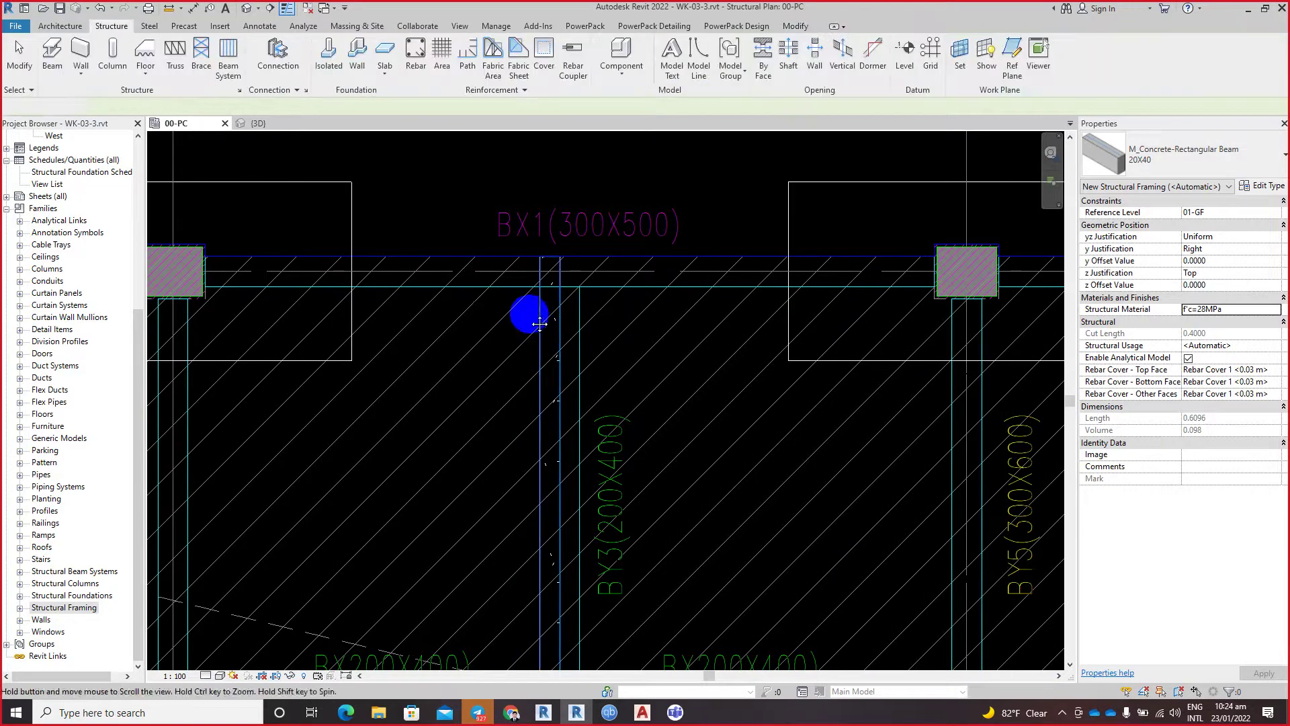
Step: Align the new beam onto the imported CAD BY3(200X400) line
{"action": "scroll", "coordinate": [533, 316], "scroll_direction": "up", "scroll_amount": 2}
{"action": "key", "text": "Escape"}
{"action": "key", "text": "Escape"}
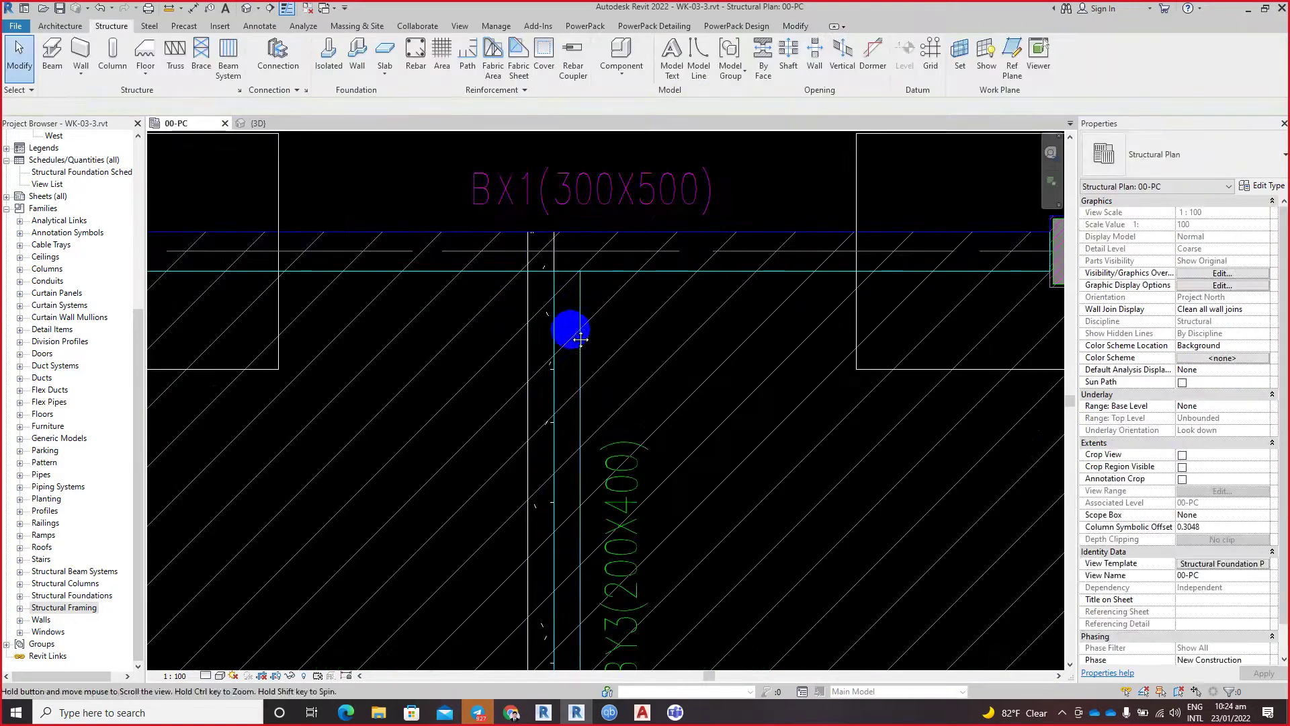
{"action": "key", "text": "l"}
{"action": "left_click", "coordinate": [570, 319]}
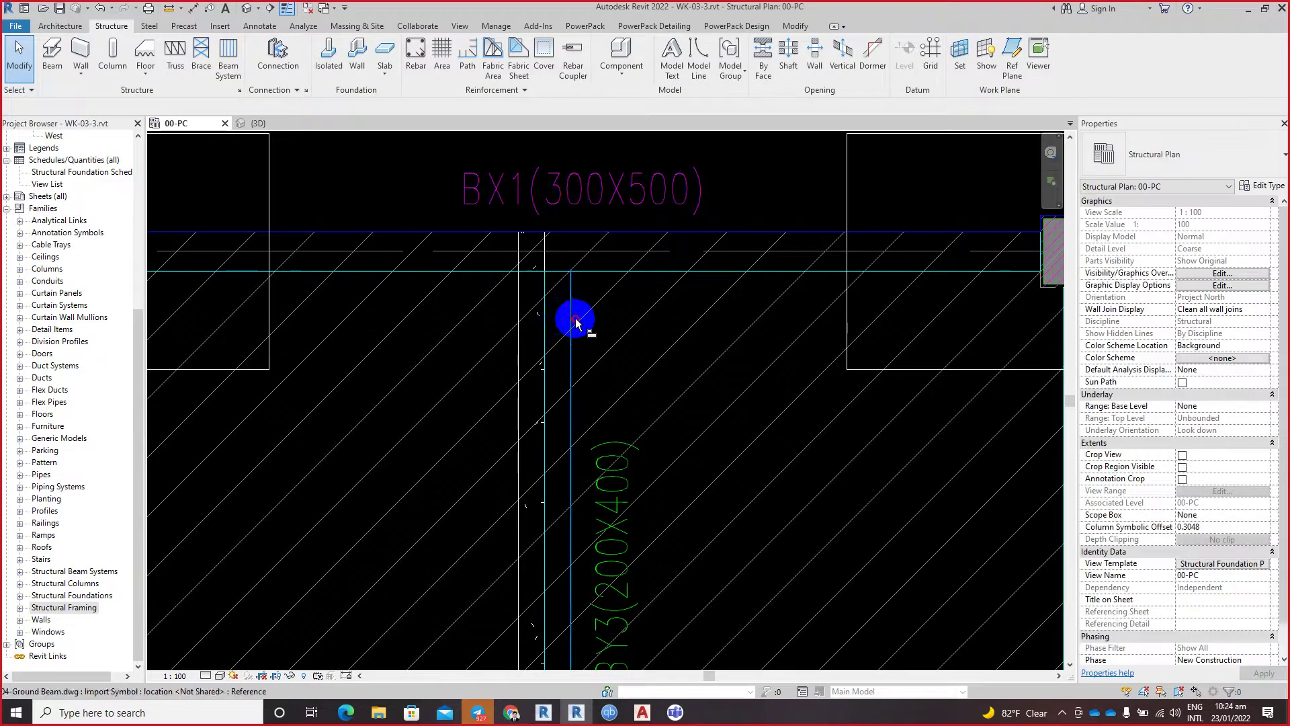
{"action": "key", "text": "Escape"}
{"action": "key", "text": "Escape"}
{"action": "scroll", "coordinate": [608, 302], "scroll_direction": "down", "scroll_amount": 3}
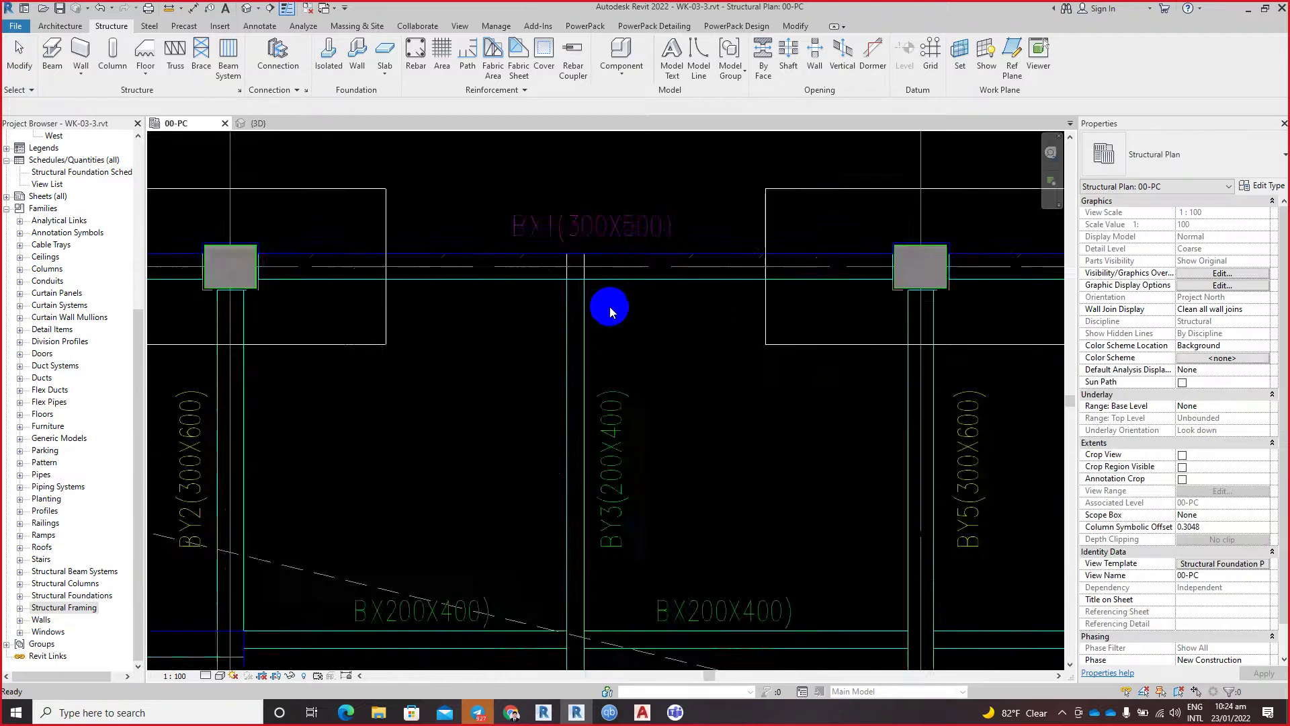
{"action": "scroll", "coordinate": [605, 323], "scroll_direction": "down", "scroll_amount": 2}
{"action": "scroll", "coordinate": [608, 231], "scroll_direction": "down", "scroll_amount": 2}
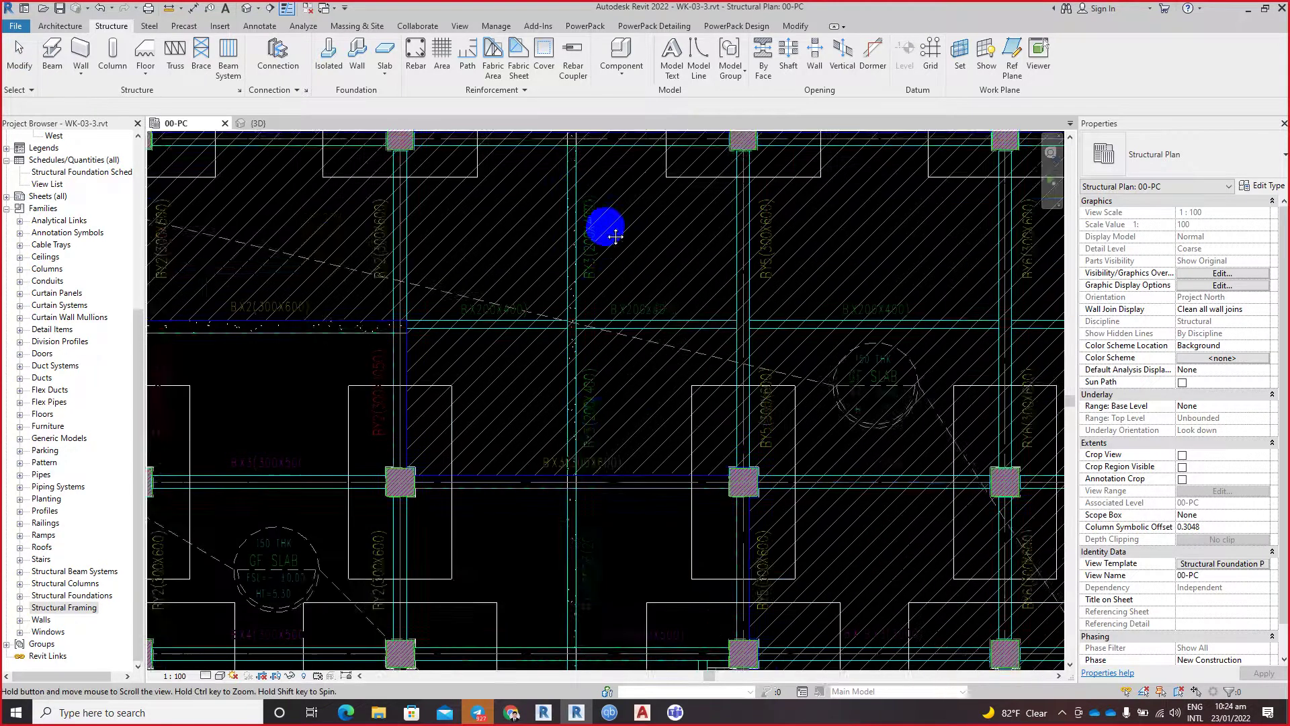
{"action": "scroll", "coordinate": [597, 338], "scroll_direction": "up", "scroll_amount": 2}
{"action": "middle_click_drag", "start_coordinate": [597, 338], "coordinate": [612, 296]}
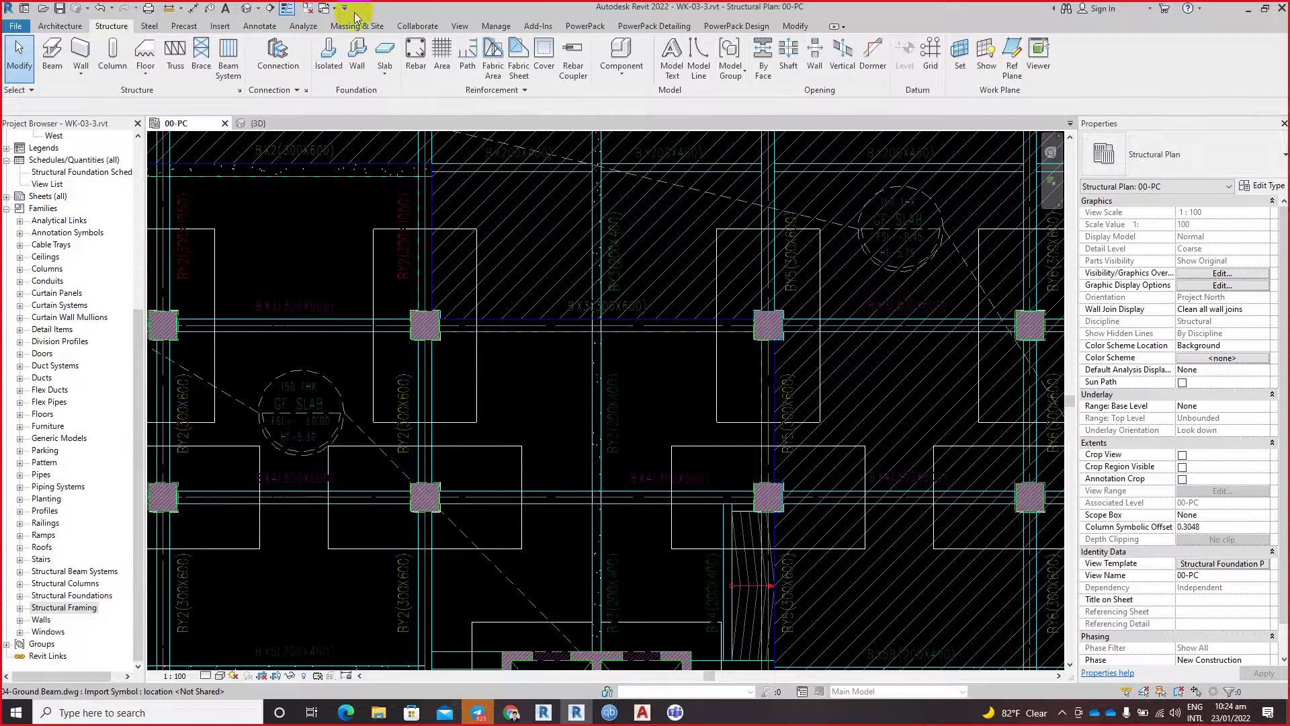
{"action": "middle_click_drag", "start_coordinate": [333, 265], "coordinate": [350, 256]}
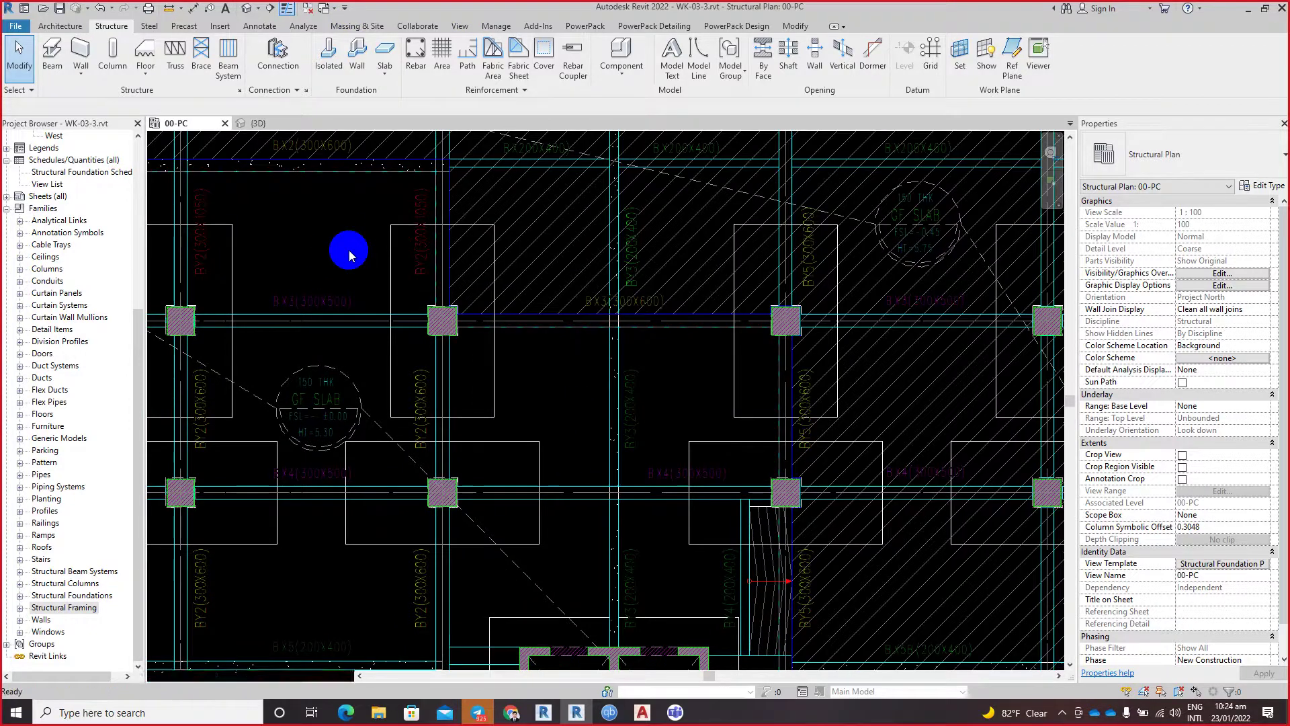
{"action": "key", "text": "ctrl+Tab"}
{"action": "scroll", "coordinate": [682, 460], "scroll_direction": "down", "scroll_amount": 5}
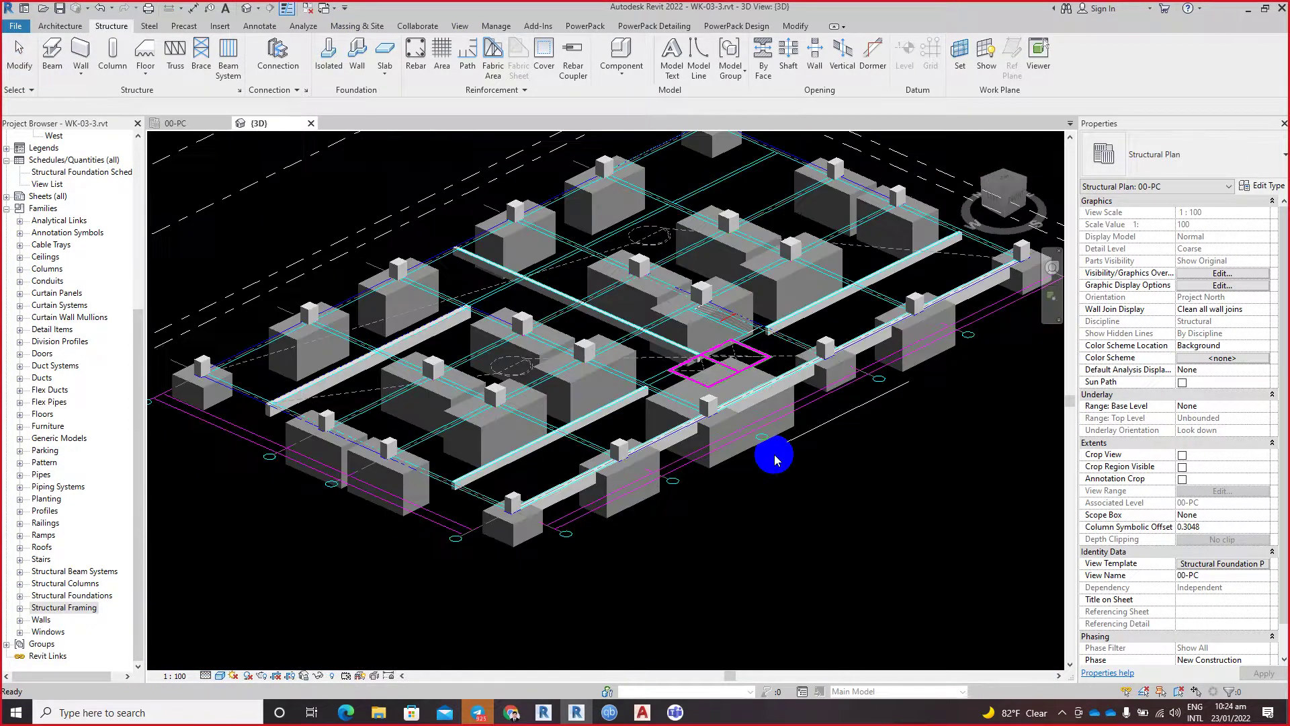
{"action": "scroll", "coordinate": [699, 386], "scroll_direction": "up", "scroll_amount": 5}
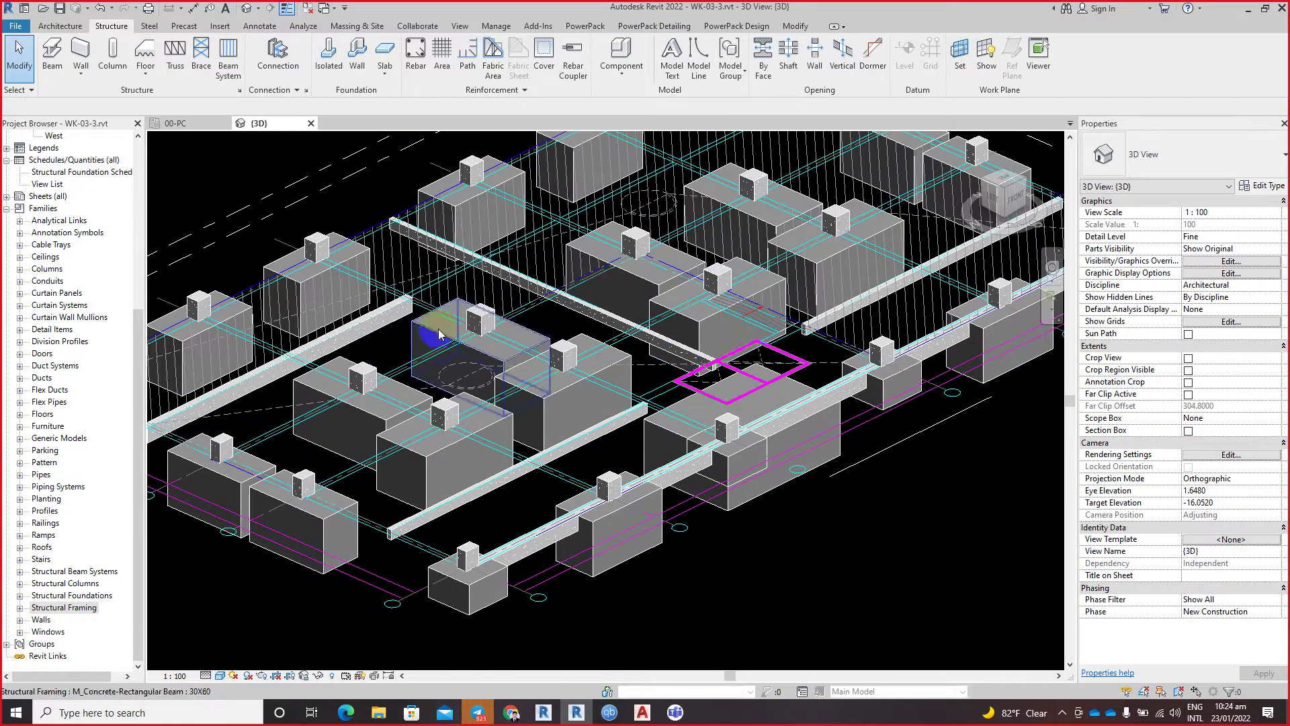
{"action": "left_click", "coordinate": [168, 124]}
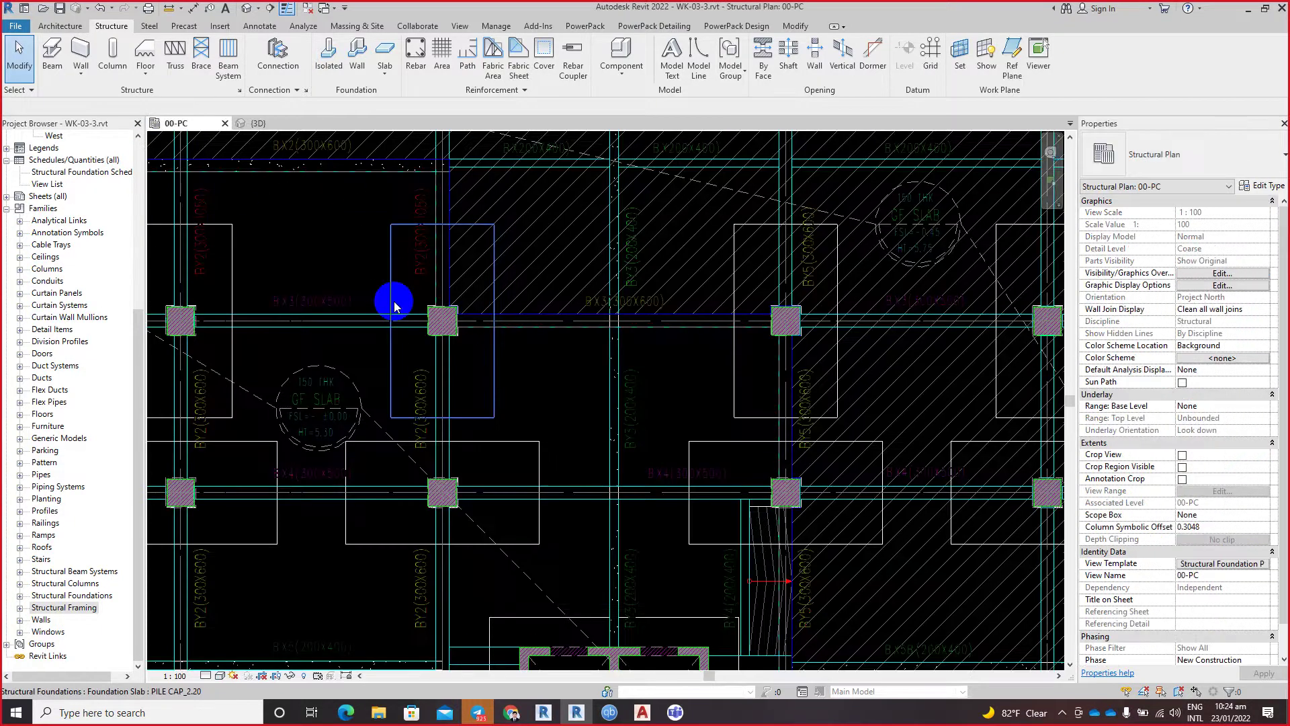
{"action": "scroll", "coordinate": [394, 297], "scroll_direction": "down", "scroll_amount": 3}
{"action": "mouse_move", "coordinate": [437, 400]}
{"action": "middle_mouse_down"}
{"action": "mouse_move", "coordinate": [420, 376]}
{"action": "mouse_move", "coordinate": [622, 380]}
{"action": "middle_mouse_up"}
{"action": "scroll", "coordinate": [621, 382], "scroll_direction": "up", "scroll_amount": 2}
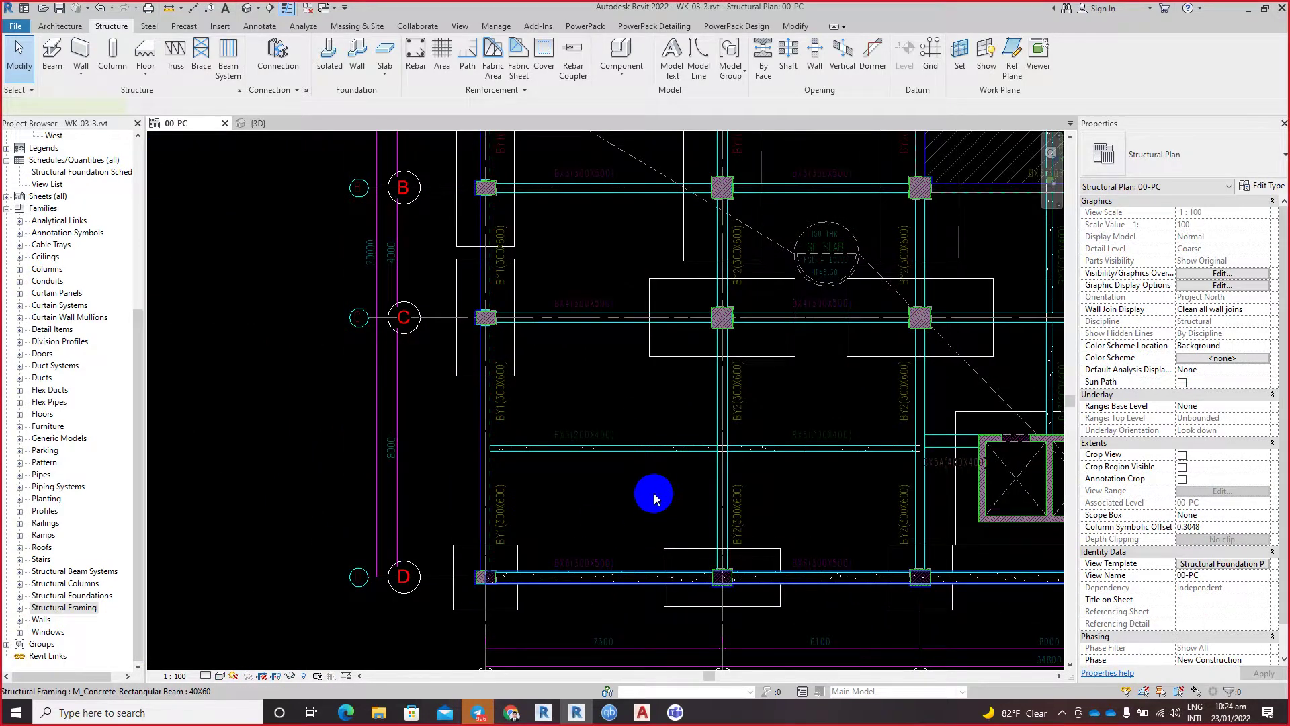
{"action": "left_click", "coordinate": [629, 449]}
{"action": "key", "text": "Escape"}
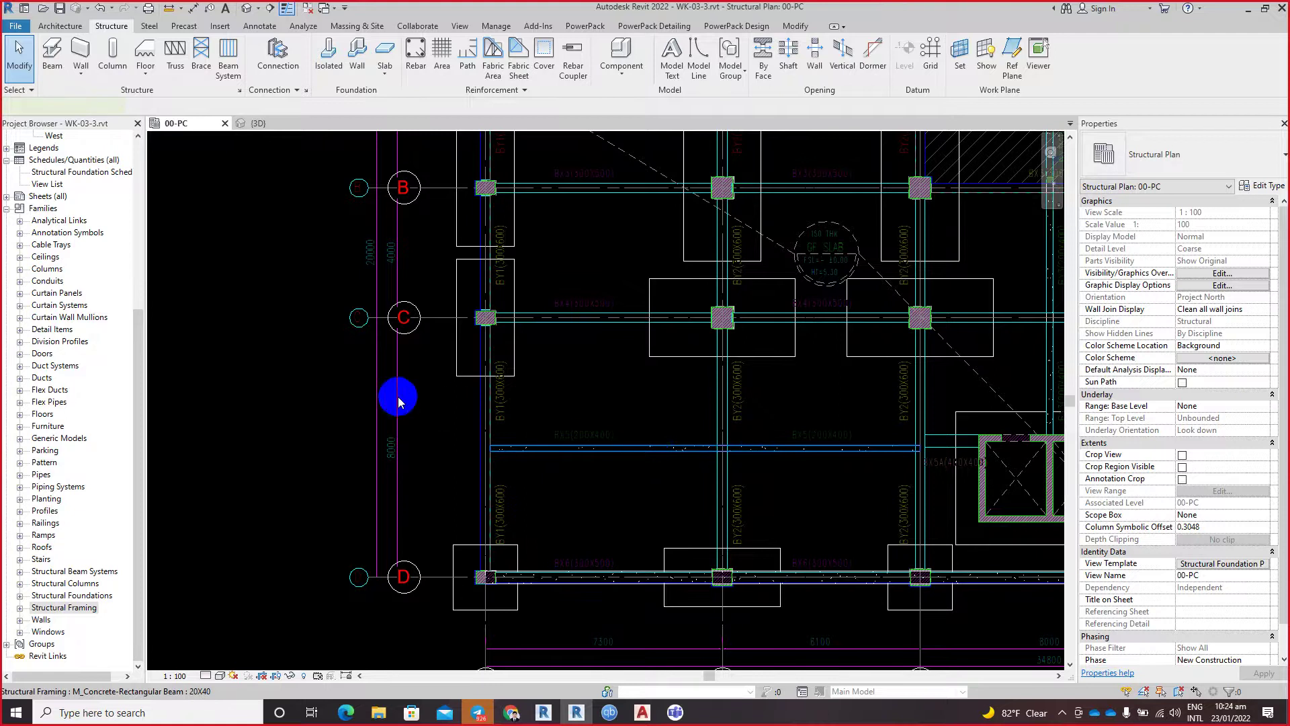
{"action": "left_click", "coordinate": [867, 447]}
{"action": "mouse_move", "coordinate": [960, 453]}
{"action": "middle_mouse_down"}
{"action": "mouse_move", "coordinate": [608, 427]}
{"action": "mouse_move", "coordinate": [511, 395]}
{"action": "mouse_move", "coordinate": [446, 394]}
{"action": "middle_mouse_up"}
{"action": "key", "text": "Escape"}
{"action": "scroll", "coordinate": [524, 377], "scroll_direction": "up", "scroll_amount": 1}
{"action": "scroll", "coordinate": [349, 349], "scroll_direction": "up", "scroll_amount": 2}
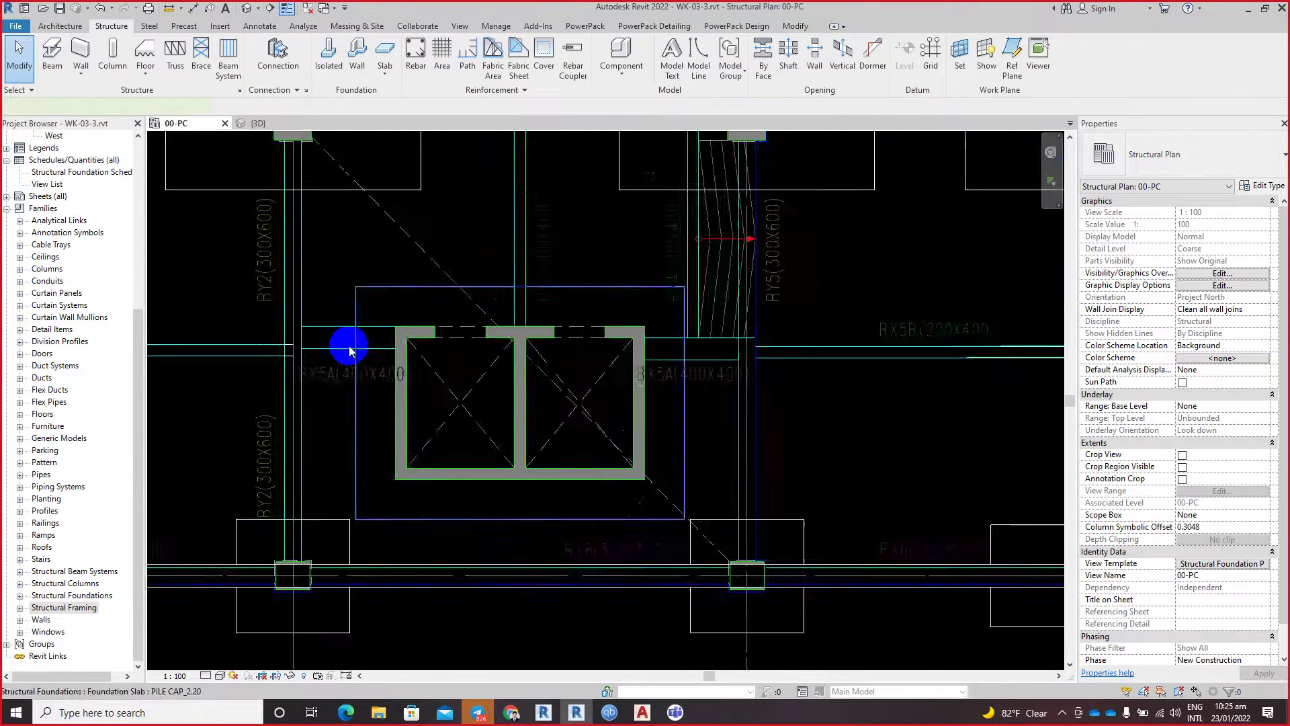
{"action": "scroll", "coordinate": [348, 350], "scroll_direction": "up", "scroll_amount": 2}
{"action": "mouse_move", "coordinate": [340, 342]}
{"action": "middle_mouse_down"}
{"action": "mouse_move", "coordinate": [470, 357]}
{"action": "mouse_move", "coordinate": [468, 384]}
{"action": "middle_mouse_up"}
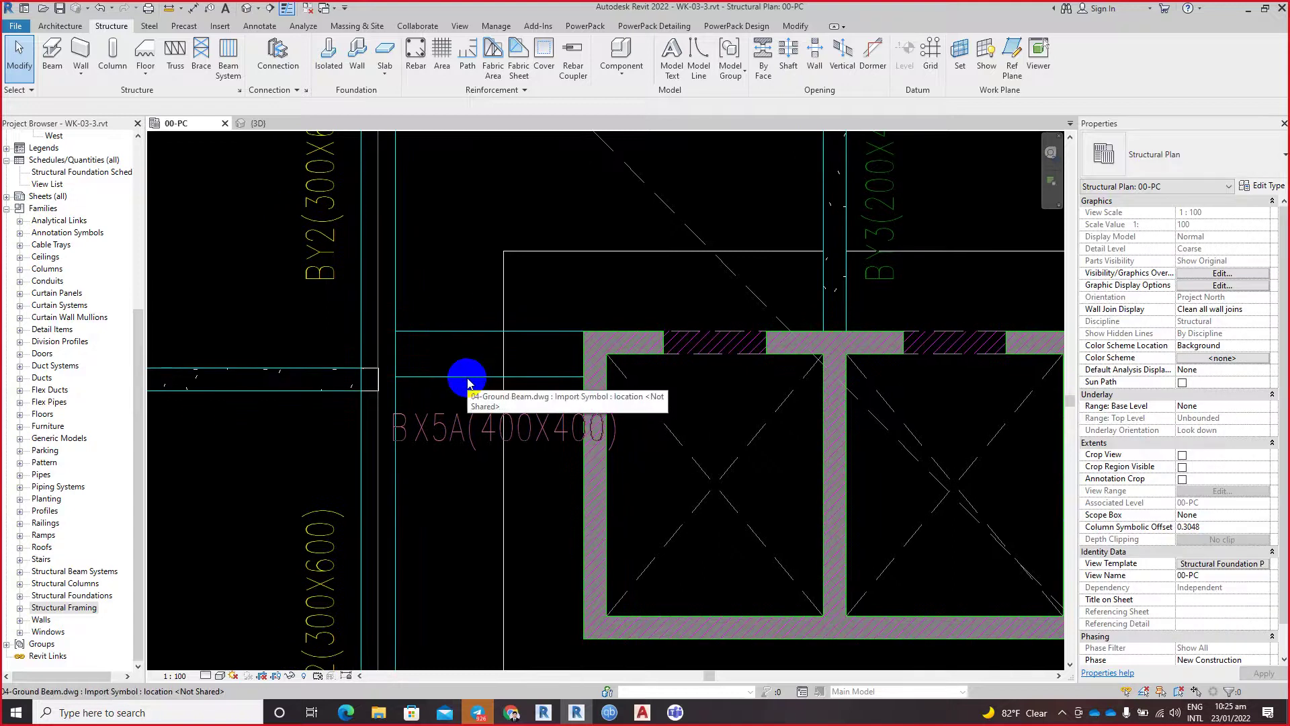
{"action": "scroll", "coordinate": [462, 397], "scroll_direction": "down", "scroll_amount": 2}
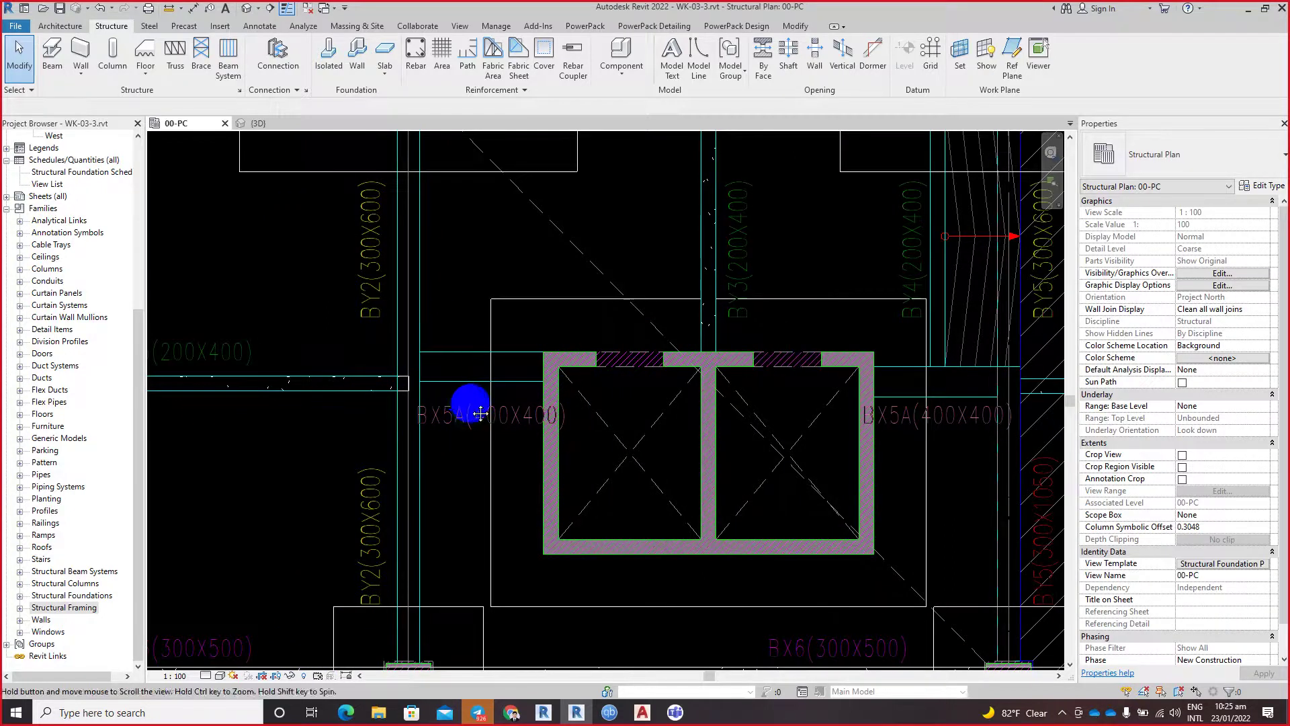
{"action": "middle_click_drag", "start_coordinate": [464, 403], "coordinate": [473, 409]}
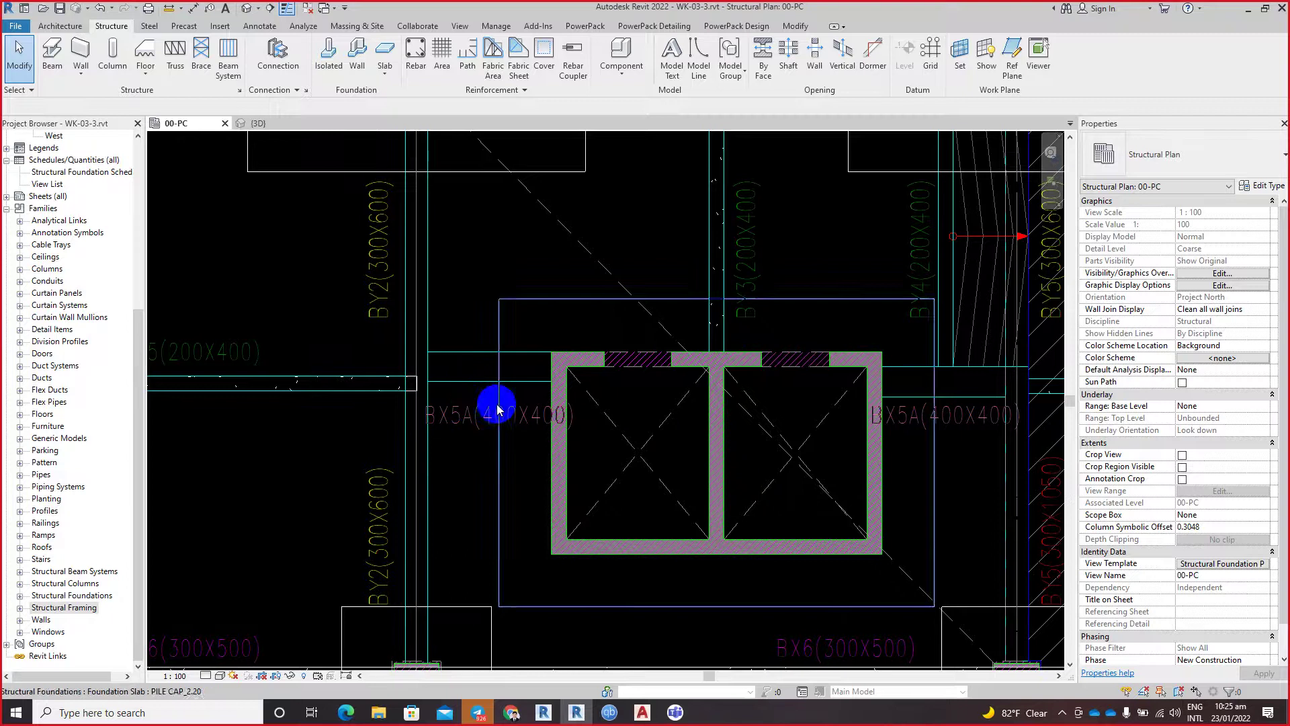
Step: Start a new beam matching the one west of the lift core with Create Similar
{"action": "left_click", "coordinate": [340, 395]}
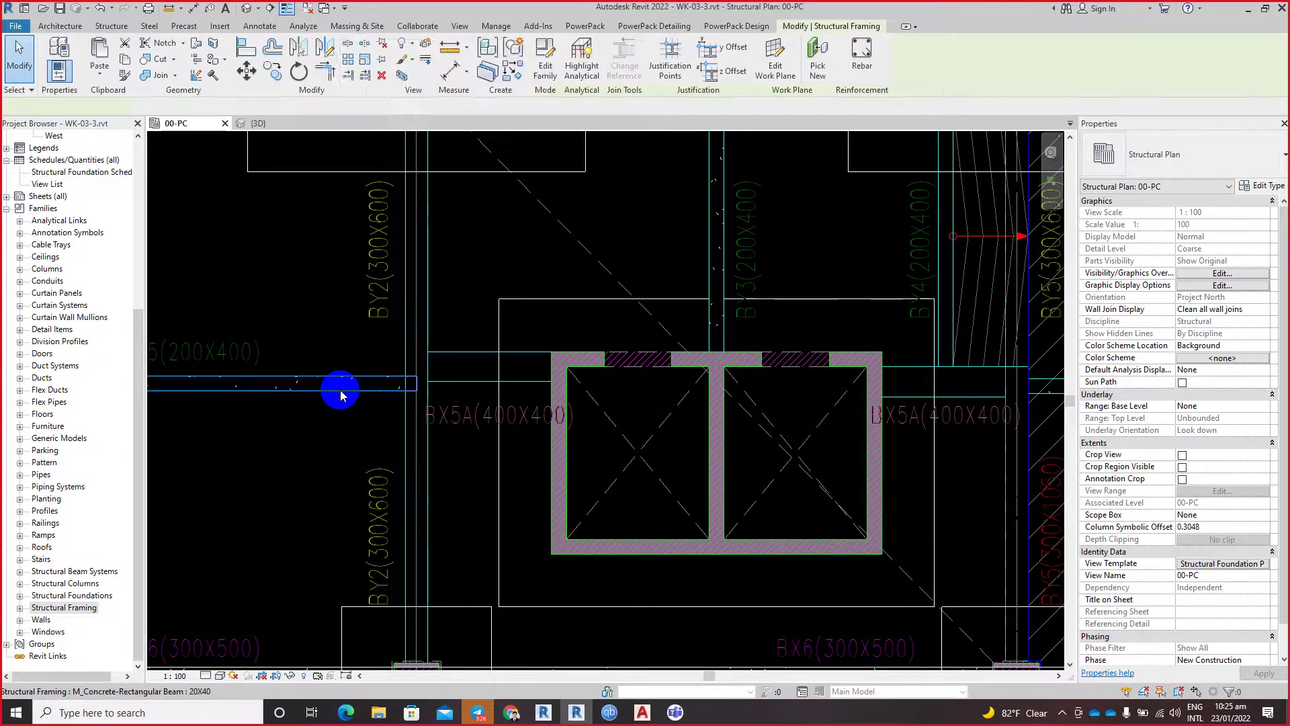
{"action": "right_click", "coordinate": [340, 395]}
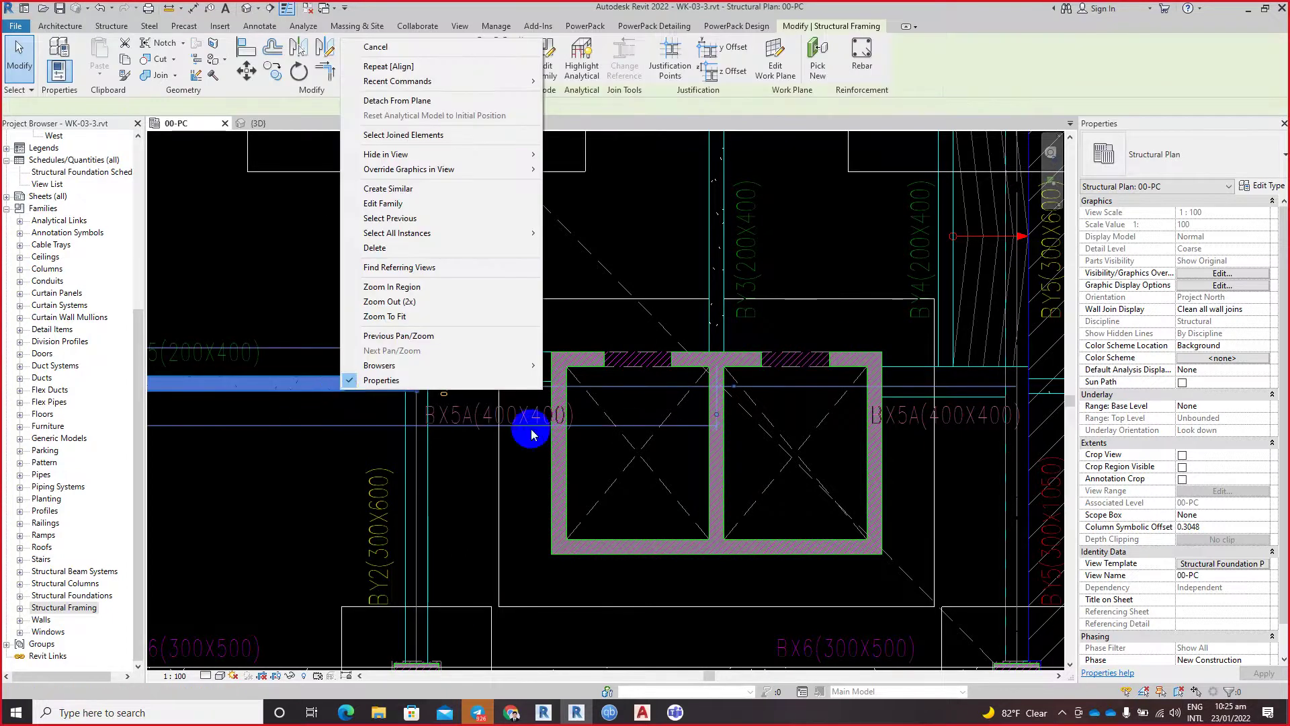
{"action": "left_click", "coordinate": [341, 481]}
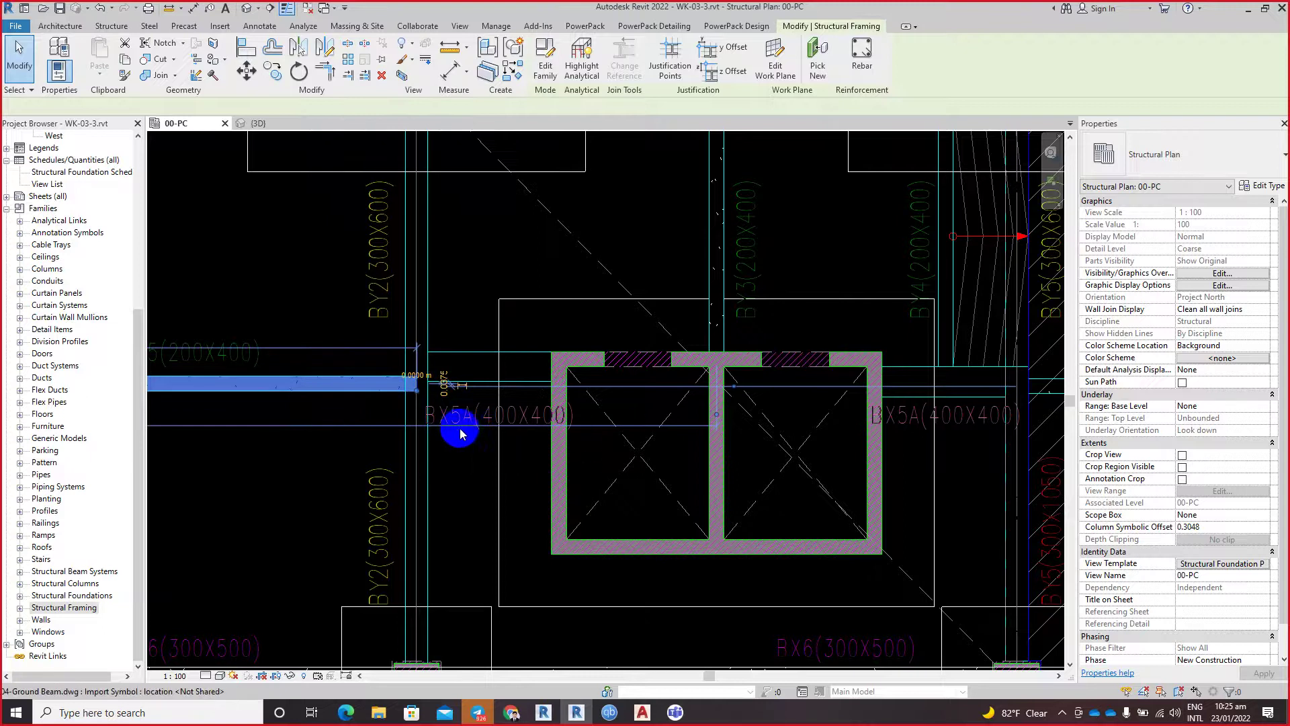
{"action": "right_click", "coordinate": [358, 390]}
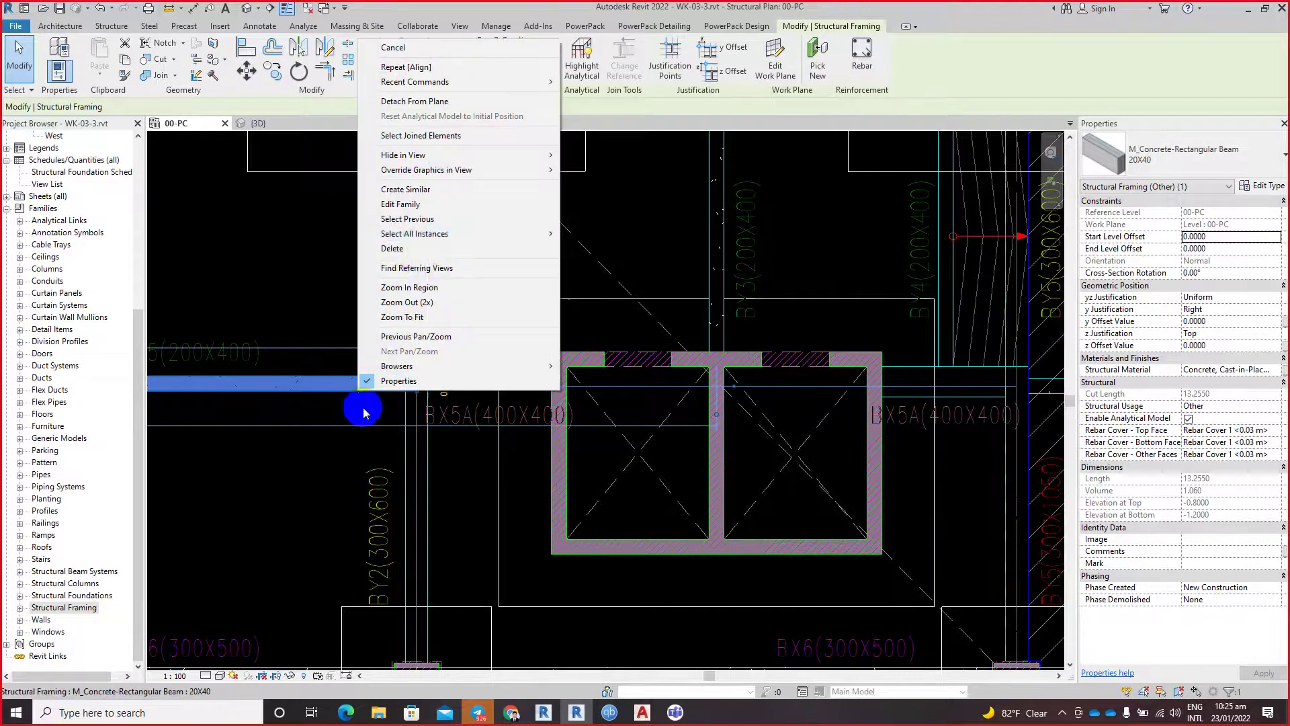
{"action": "left_click", "coordinate": [397, 195]}
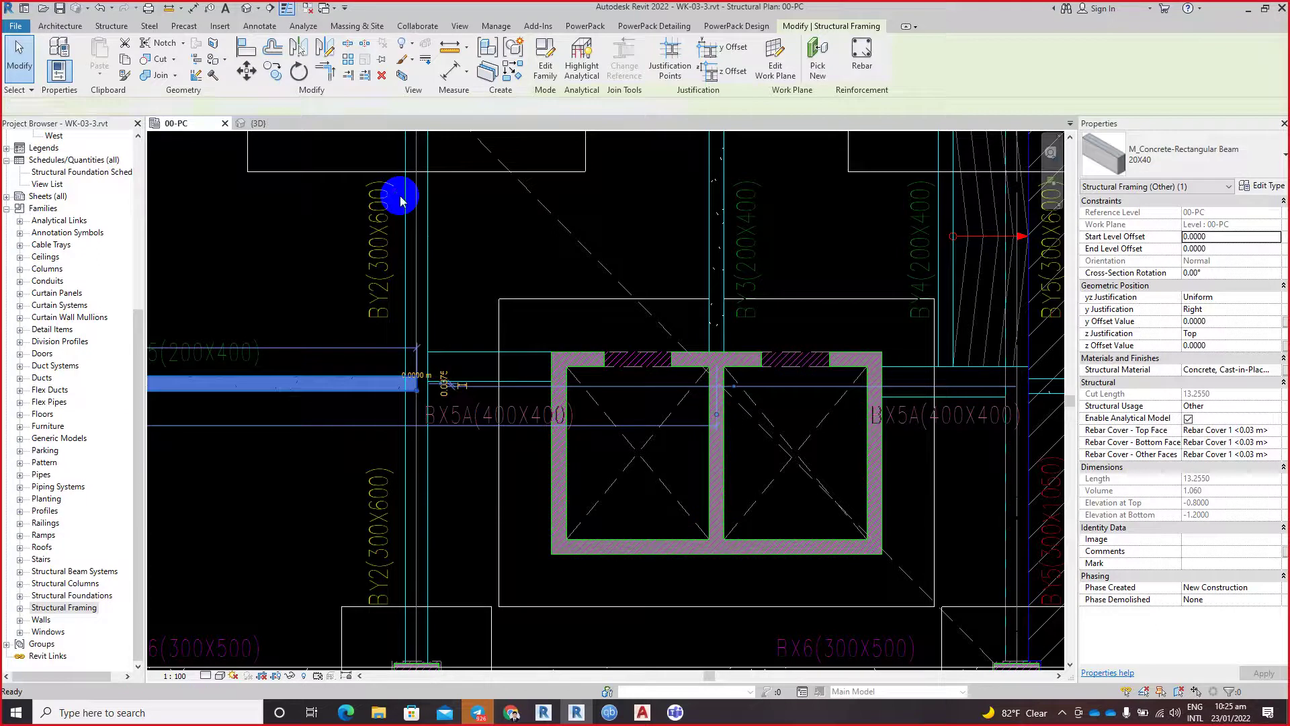
Step: Duplicate the 20X40 type as 40X40 with width b set to 0.4
{"action": "left_click", "coordinate": [1263, 185]}
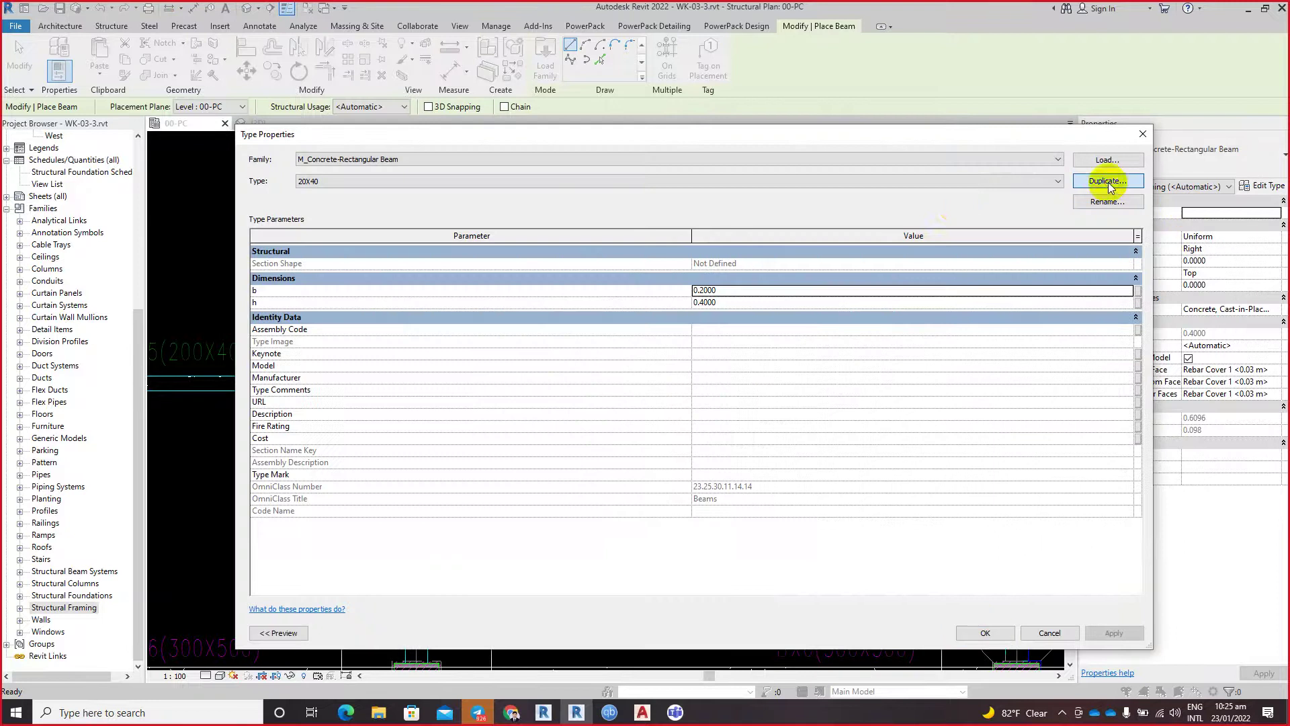
{"action": "left_click", "coordinate": [1109, 181]}
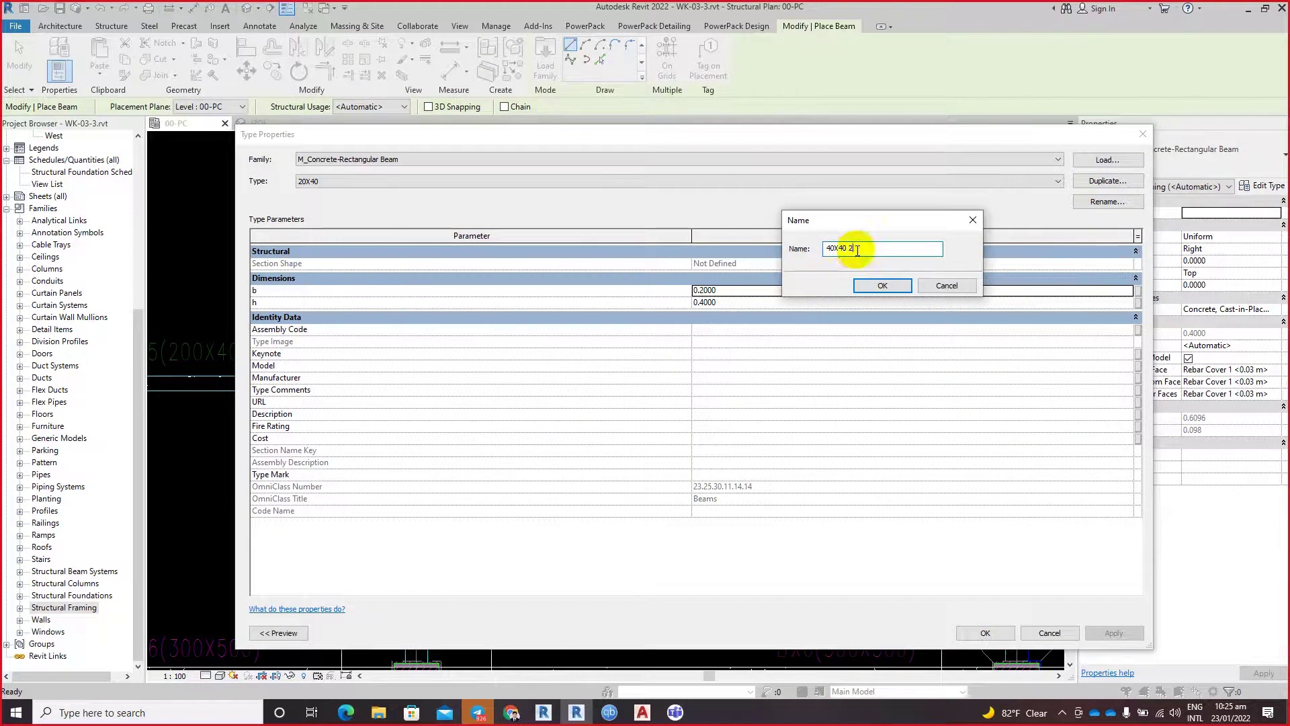
{"action": "key", "text": "BackSpace"}
{"action": "key", "text": "BackSpace"}
{"action": "left_click", "coordinate": [874, 285]}
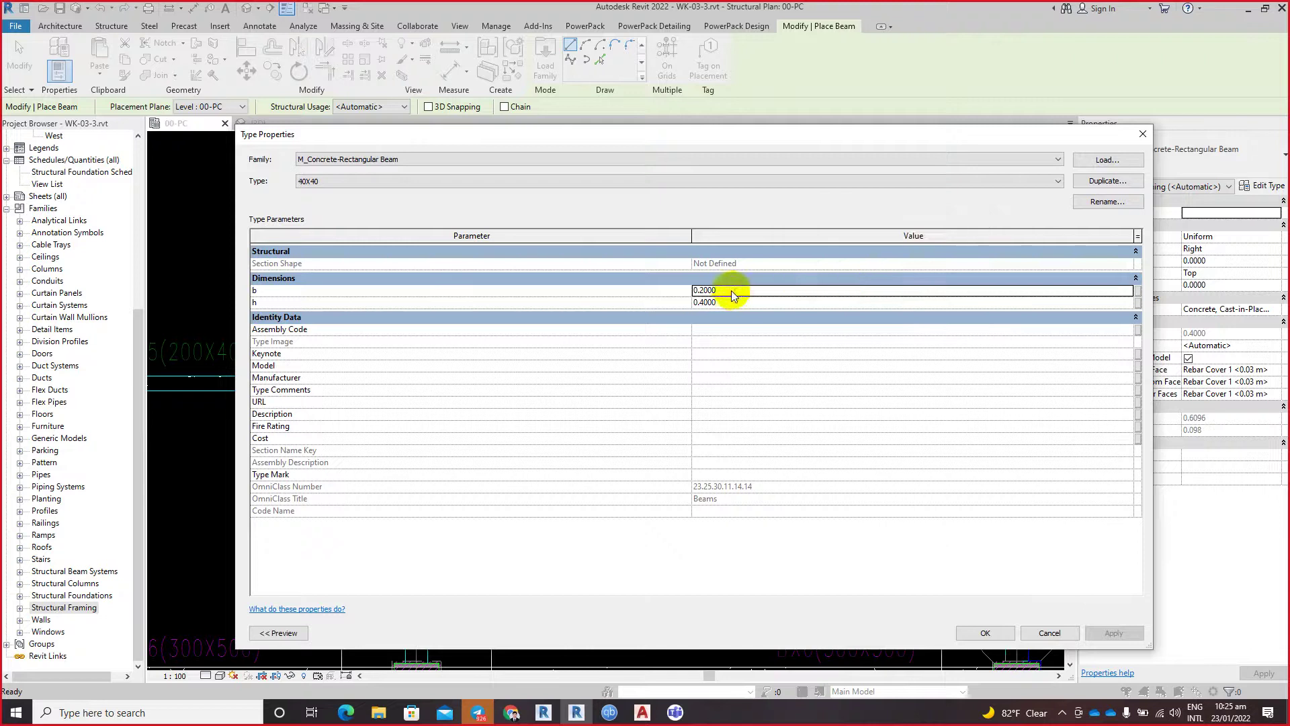
{"action": "type", "text": "0."}
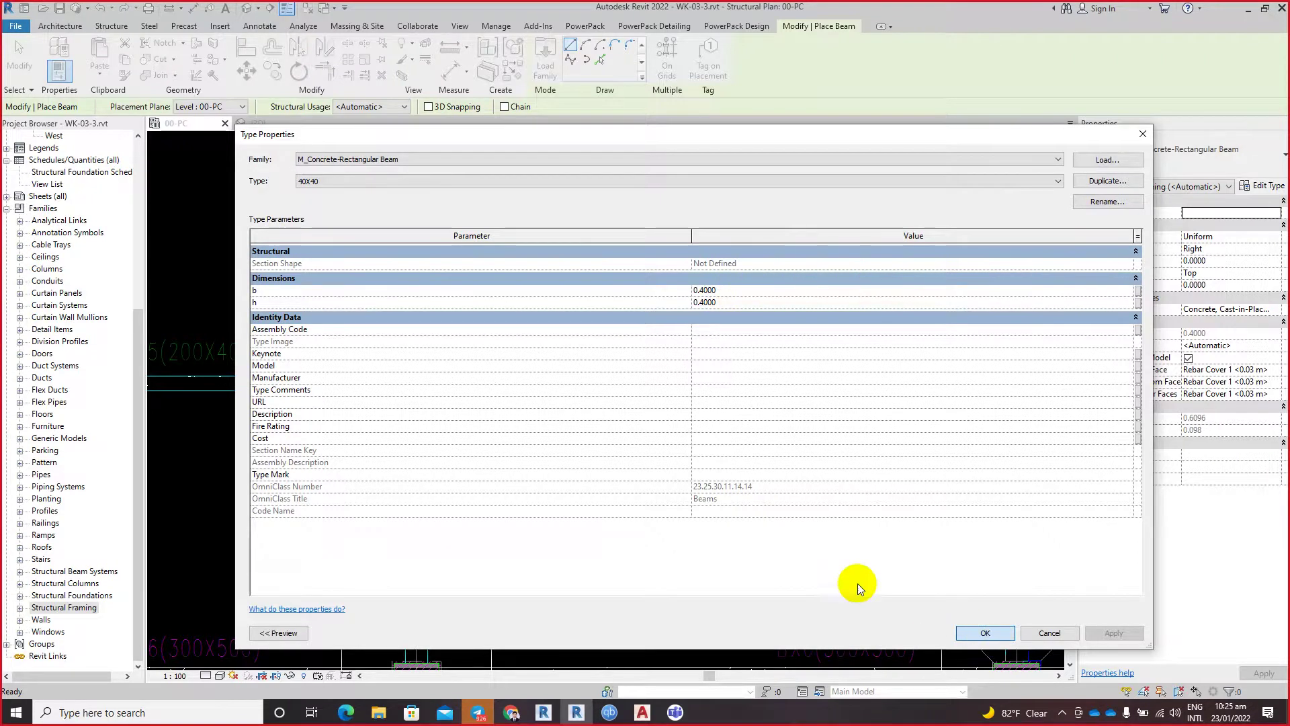
{"action": "key", "text": "Return"}
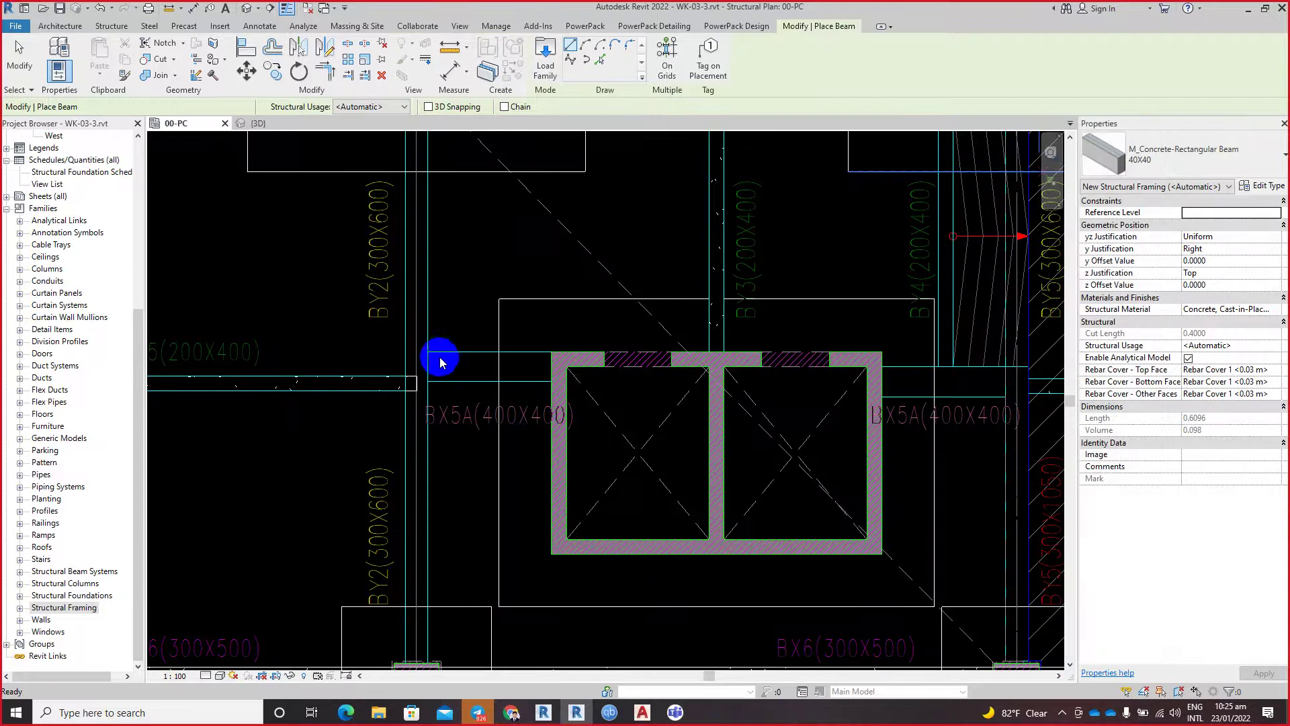
Step: Draw a 40X40 beam along the western BX5A line from its endpoint to the core wall
{"action": "scroll", "coordinate": [440, 363], "scroll_direction": "up", "scroll_amount": 2}
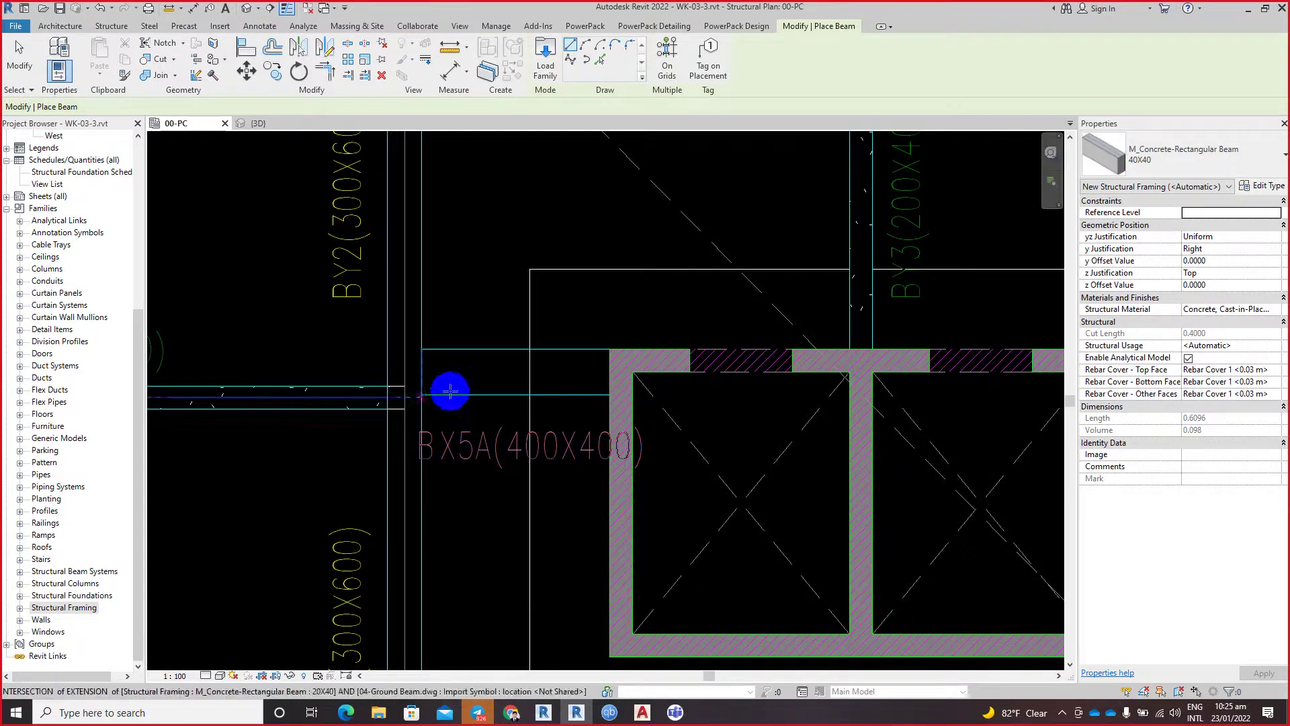
{"action": "left_click", "coordinate": [450, 391]}
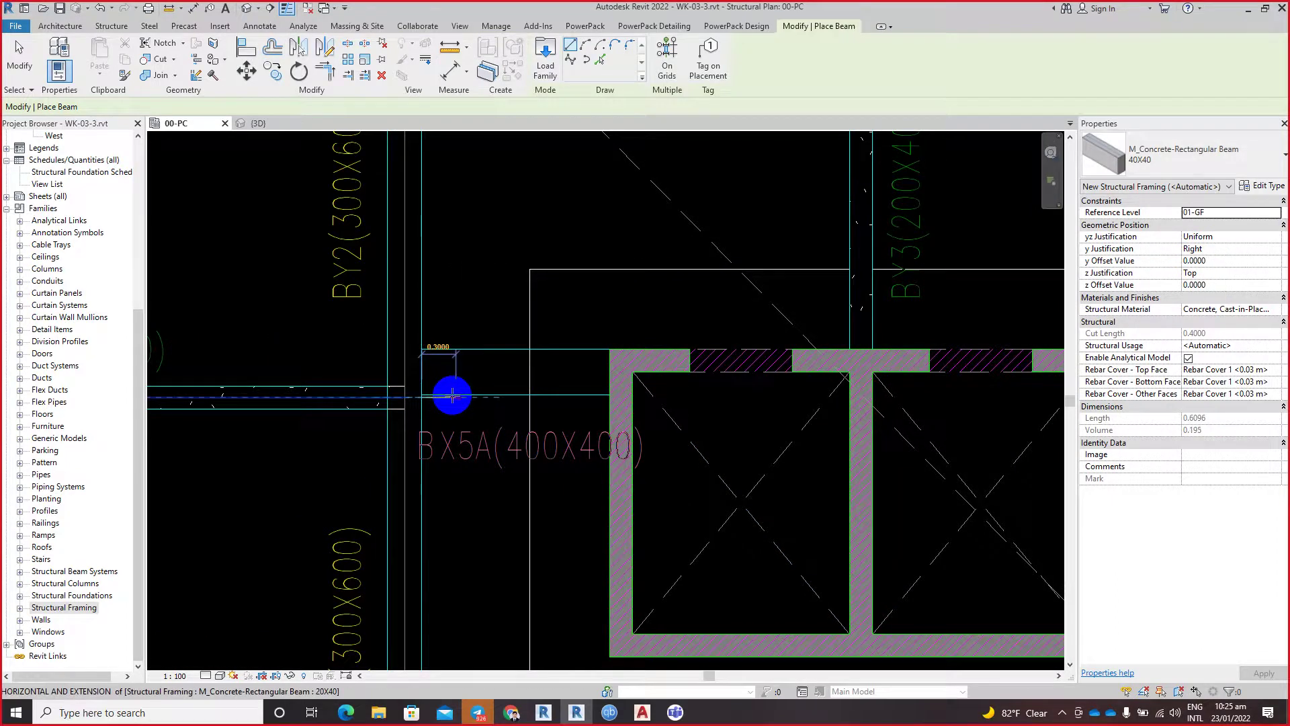
{"action": "scroll", "coordinate": [430, 399], "scroll_direction": "up", "scroll_amount": 3}
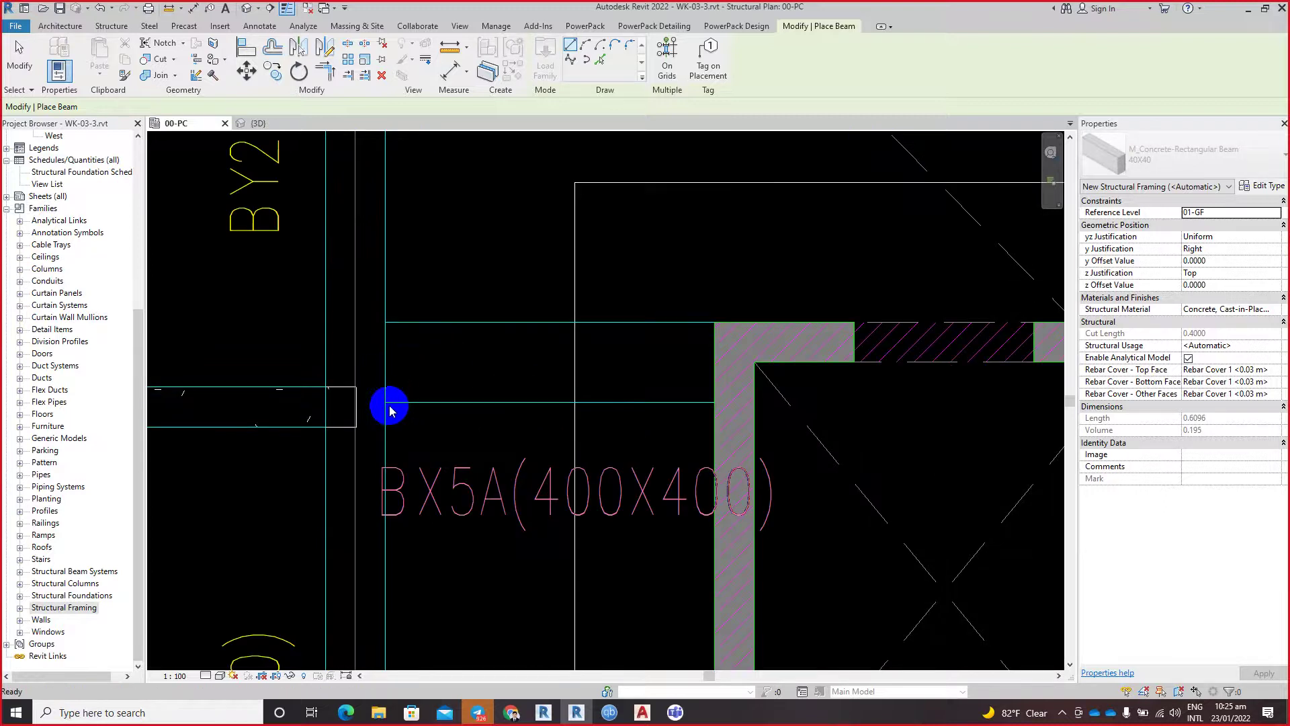
{"action": "scroll", "coordinate": [390, 403], "scroll_direction": "down", "scroll_amount": 1}
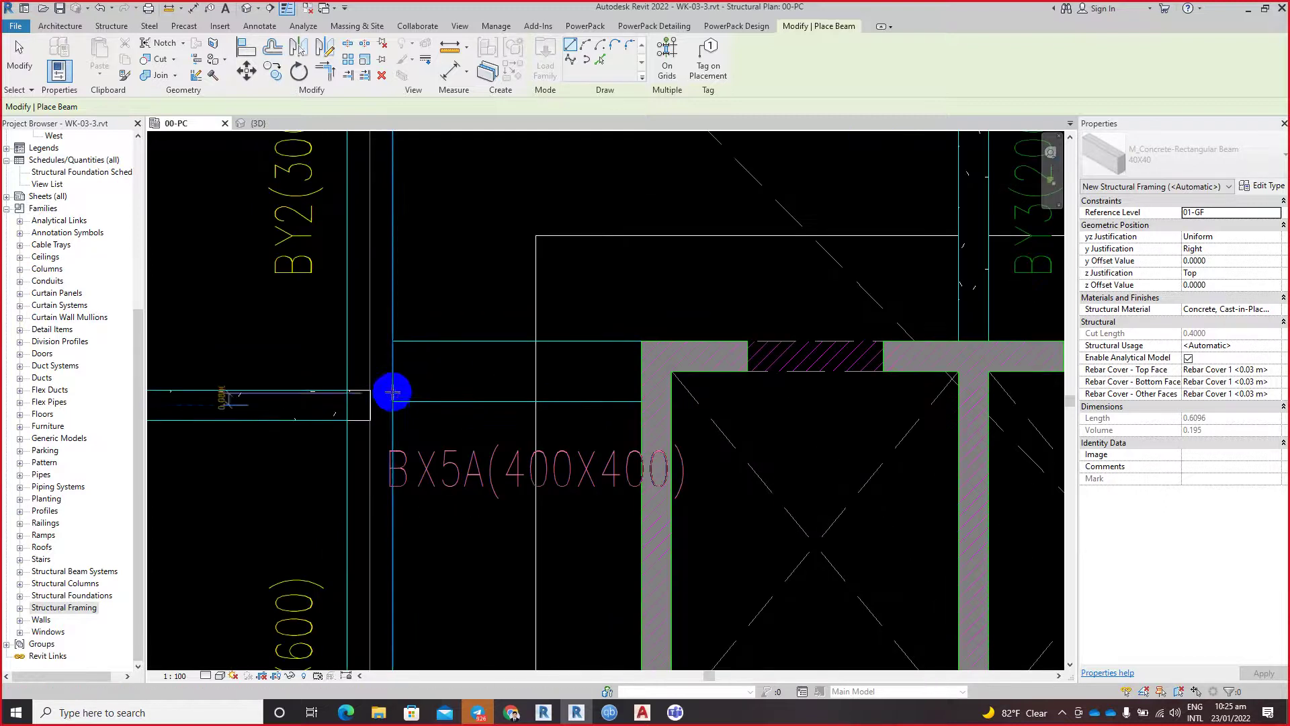
{"action": "scroll", "coordinate": [393, 393], "scroll_direction": "up", "scroll_amount": 3}
{"action": "scroll", "coordinate": [393, 403], "scroll_direction": "up", "scroll_amount": 2}
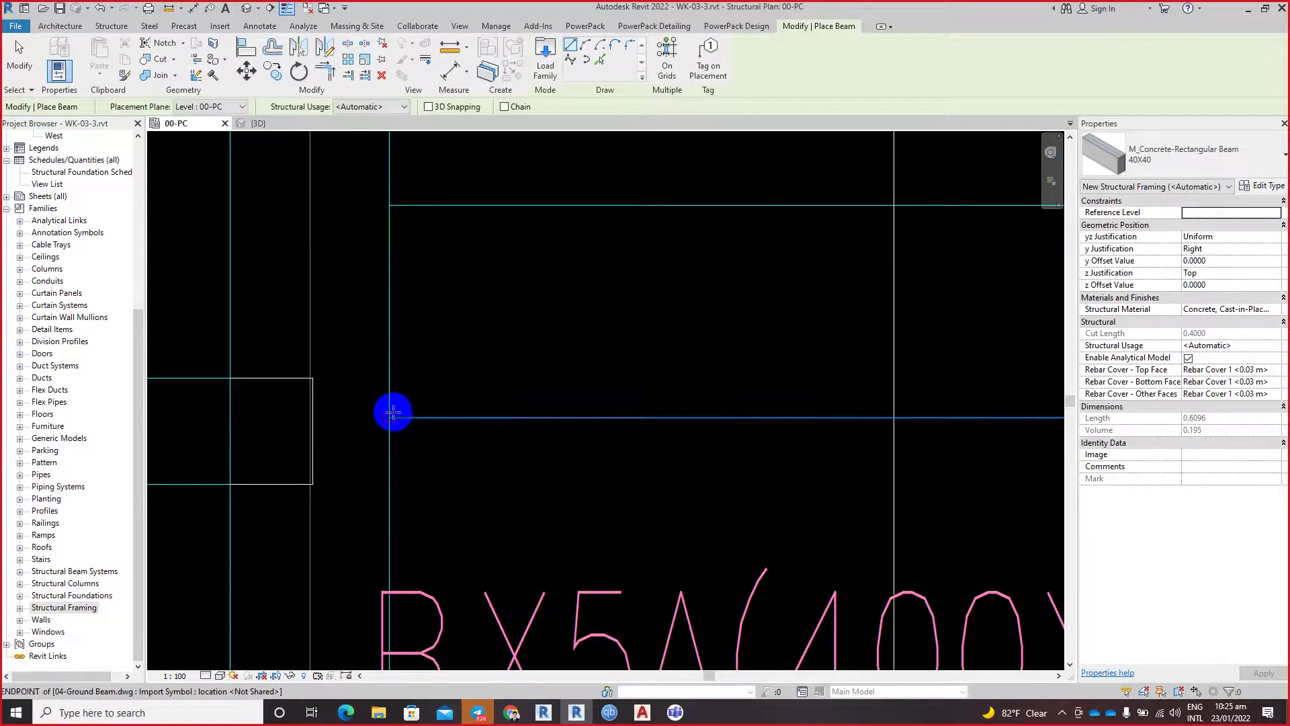
{"action": "left_click", "coordinate": [427, 415]}
{"action": "scroll", "coordinate": [444, 407], "scroll_direction": "down", "scroll_amount": 2}
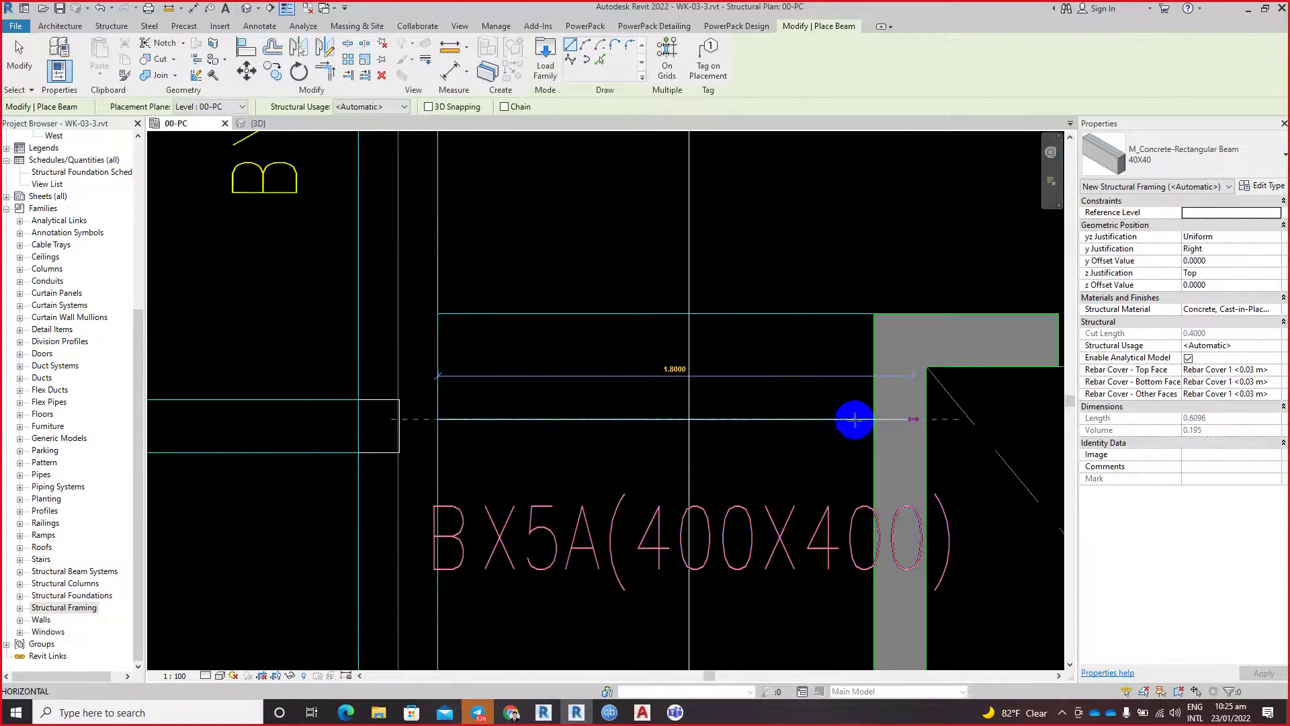
{"action": "middle_click_drag", "start_coordinate": [855, 420], "coordinate": [324, 403]}
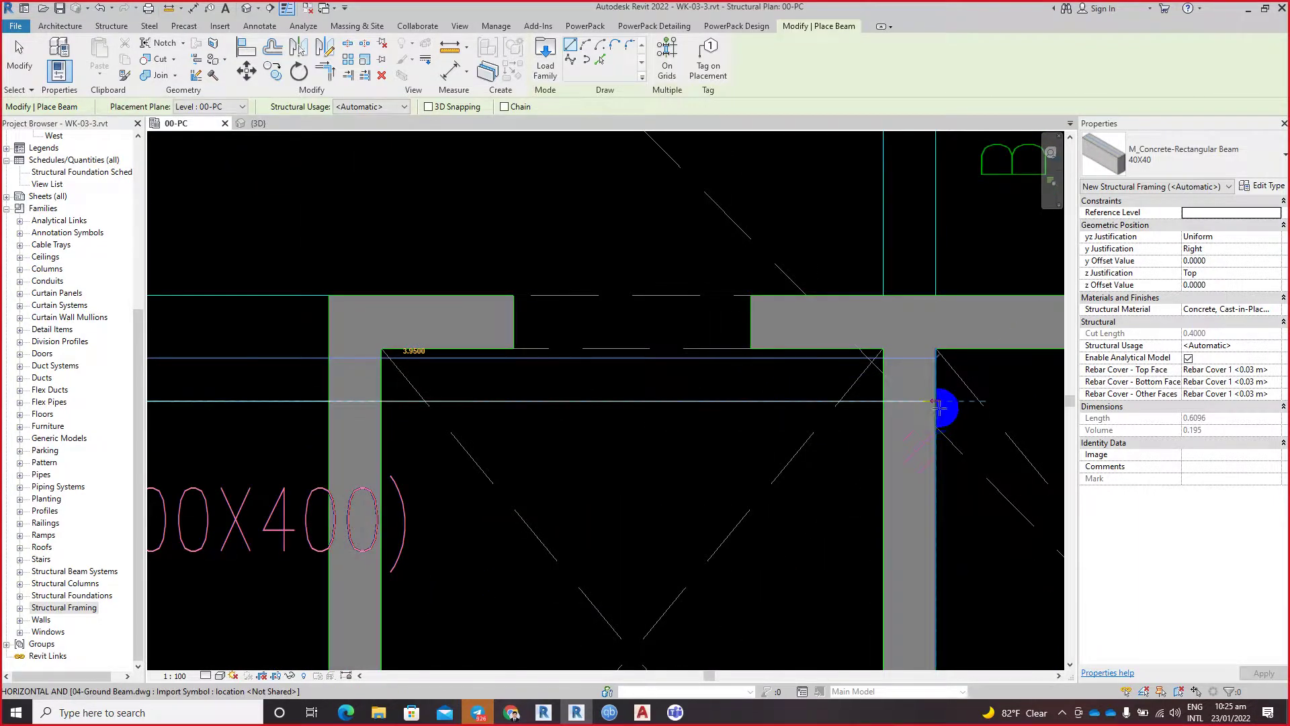
{"action": "scroll", "coordinate": [392, 398], "scroll_direction": "down", "scroll_amount": 1}
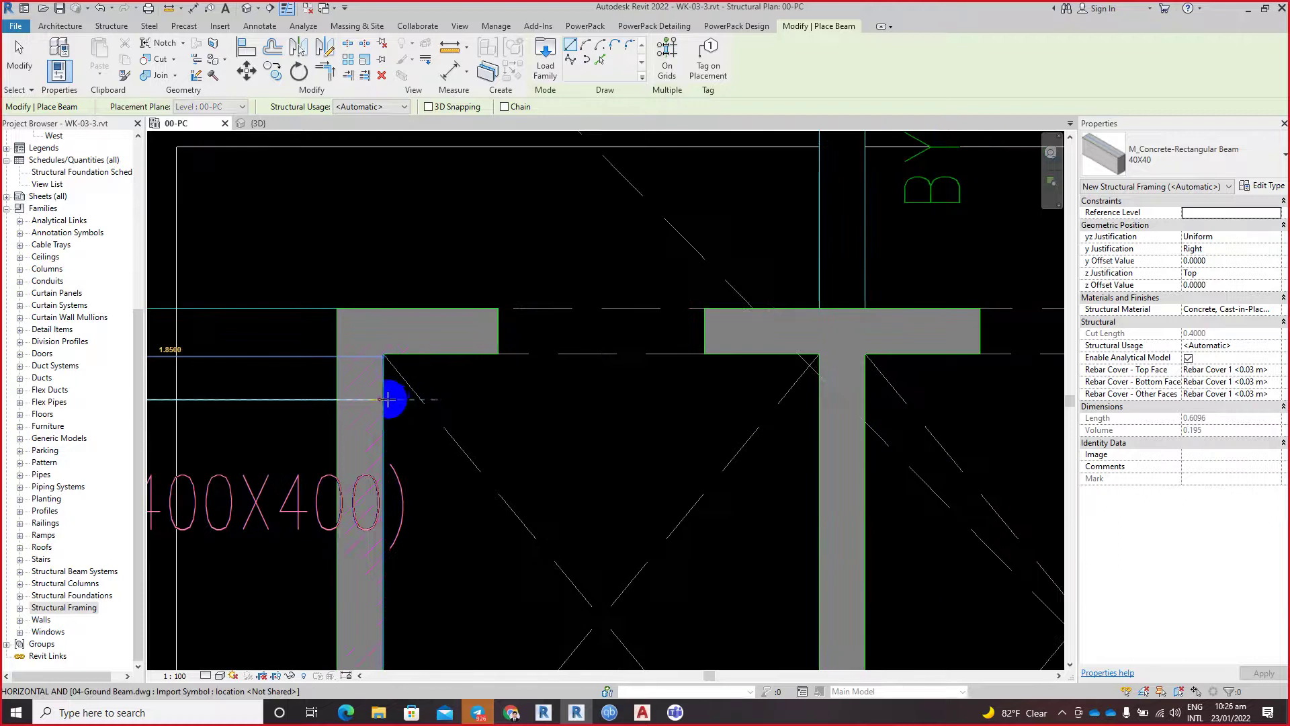
{"action": "scroll", "coordinate": [453, 401], "scroll_direction": "down", "scroll_amount": 2}
{"action": "scroll", "coordinate": [456, 400], "scroll_direction": "down", "scroll_amount": 1}
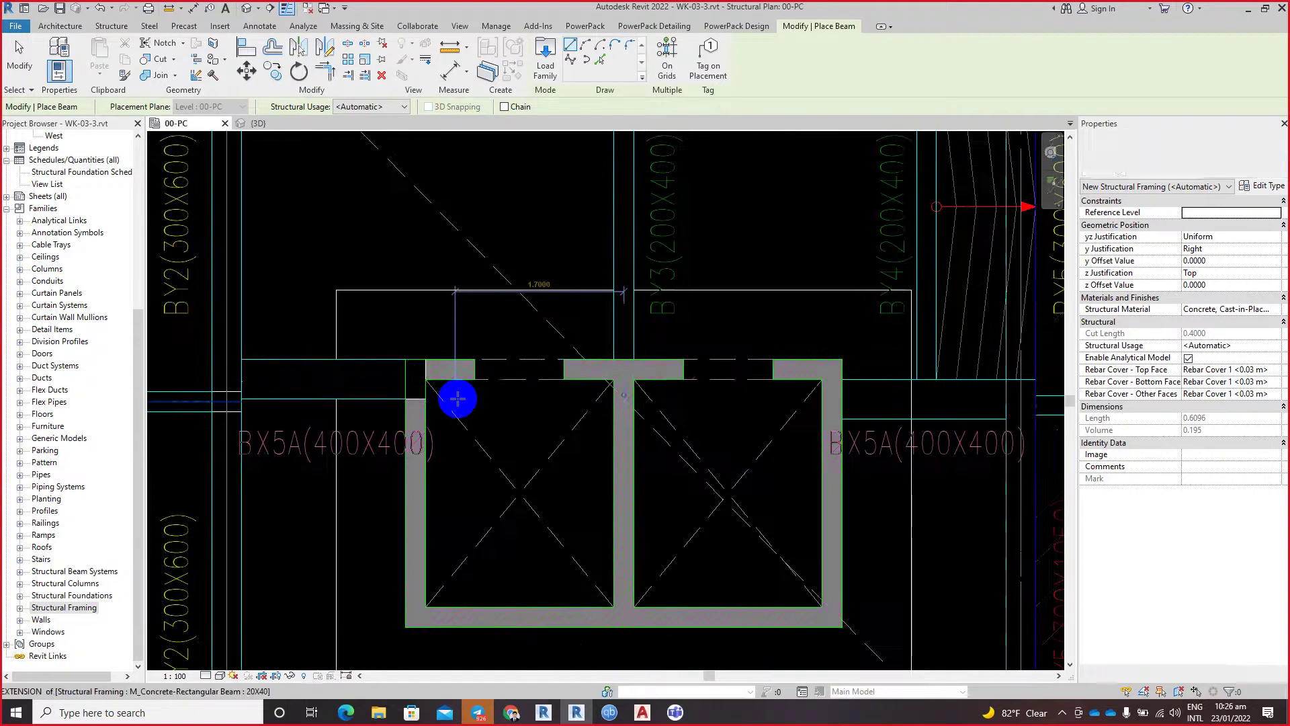
{"action": "left_click", "coordinate": [458, 399]}
Step: Draw the eastern BX5A beam from the core's right wall and lengthen it to 2.15 m
{"action": "mouse_move", "coordinate": [458, 399]}
{"action": "middle_mouse_down"}
{"action": "mouse_move", "coordinate": [588, 432]}
{"action": "mouse_move", "coordinate": [762, 432]}
{"action": "middle_mouse_up"}
{"action": "scroll", "coordinate": [539, 403], "scroll_direction": "up", "scroll_amount": 2}
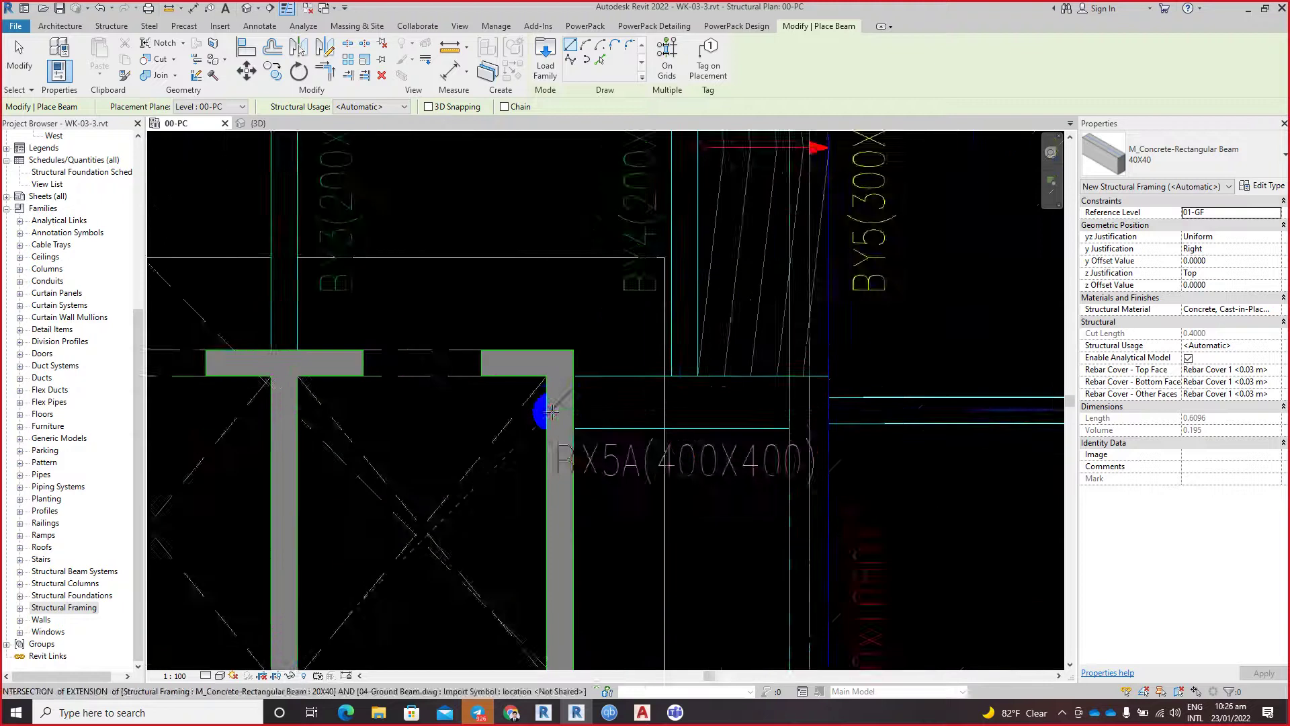
{"action": "scroll", "coordinate": [597, 441], "scroll_direction": "up", "scroll_amount": 2}
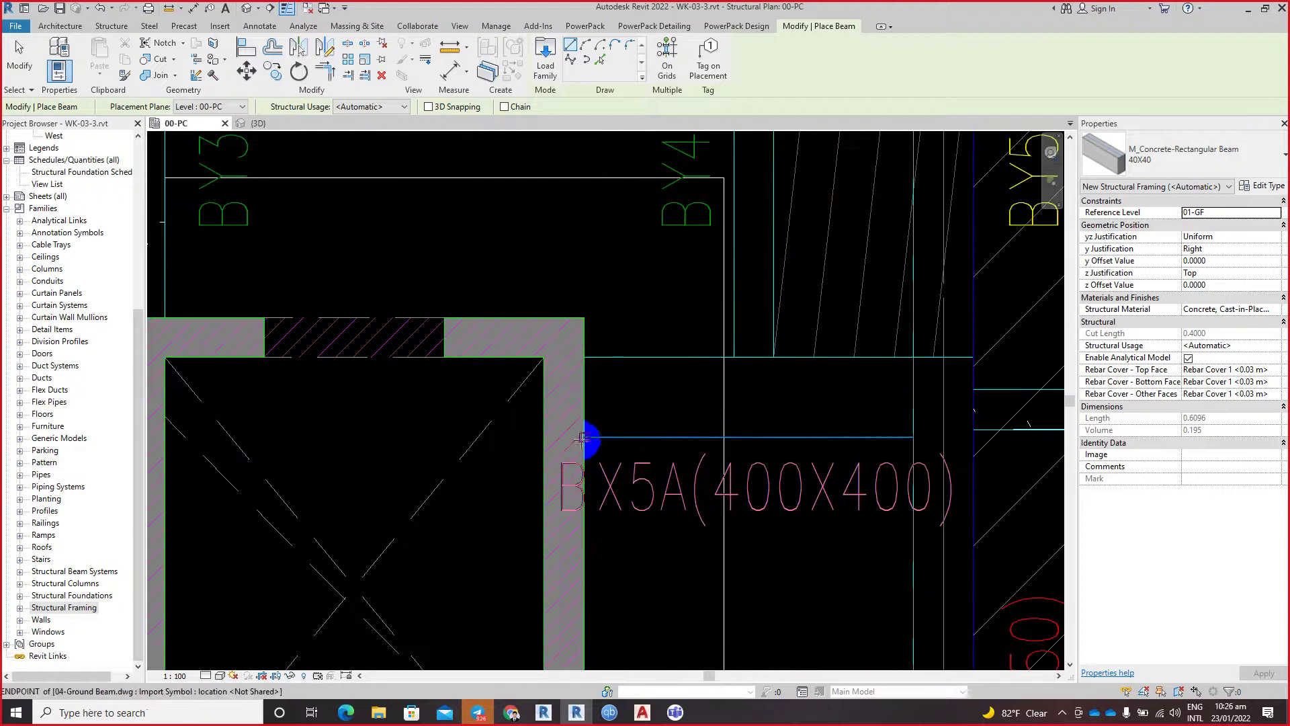
{"action": "left_click", "coordinate": [586, 438]}
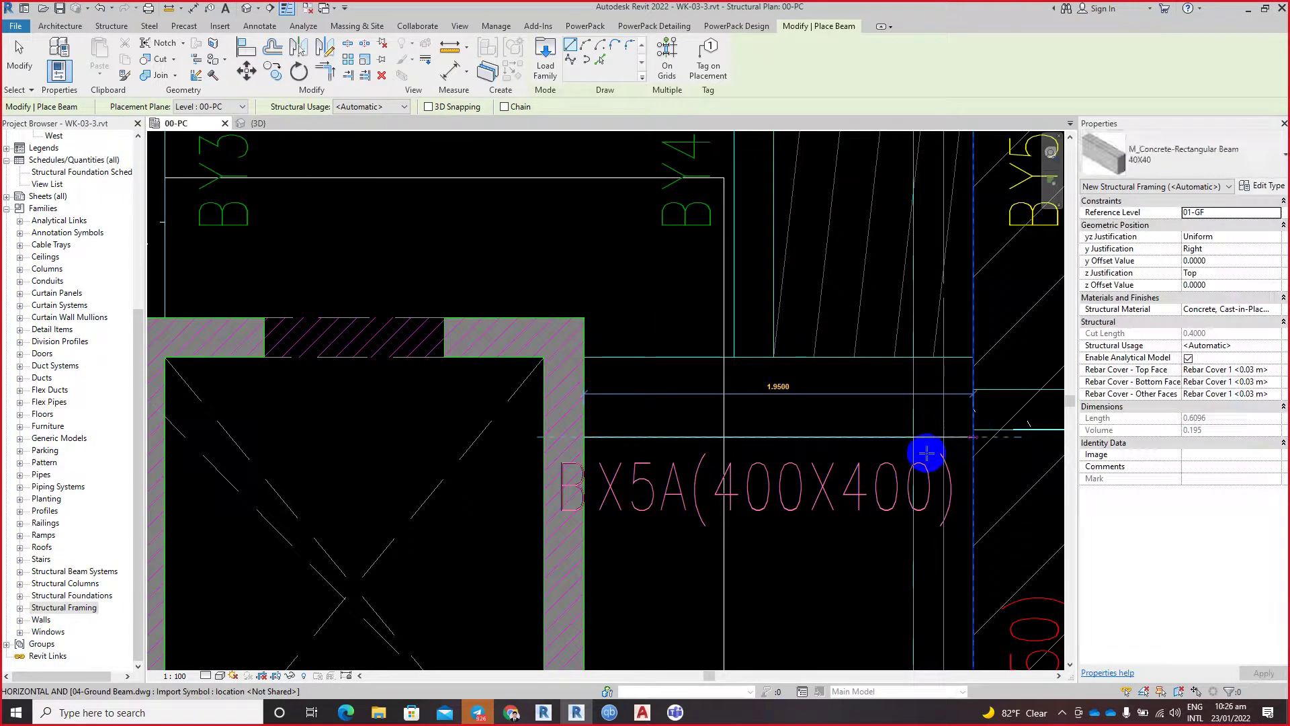
{"action": "key", "text": "Return"}
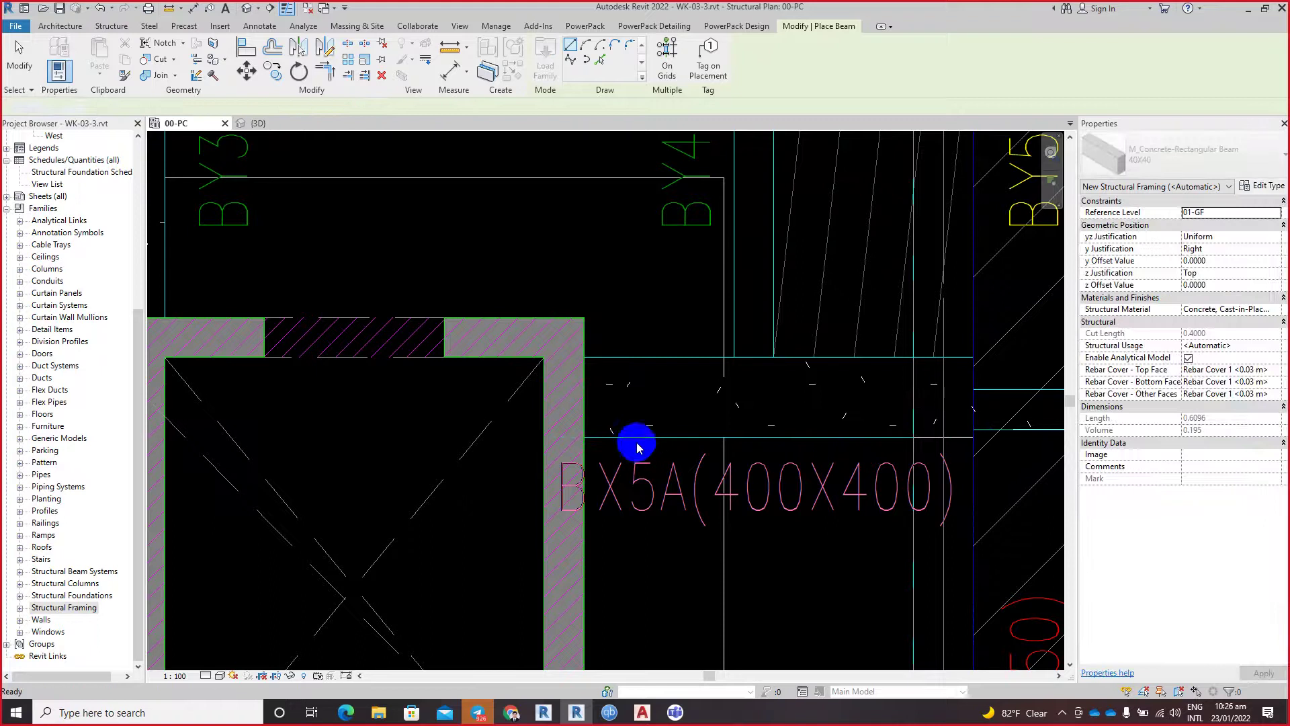
{"action": "key", "text": "Escape"}
{"action": "left_click", "coordinate": [586, 441]}
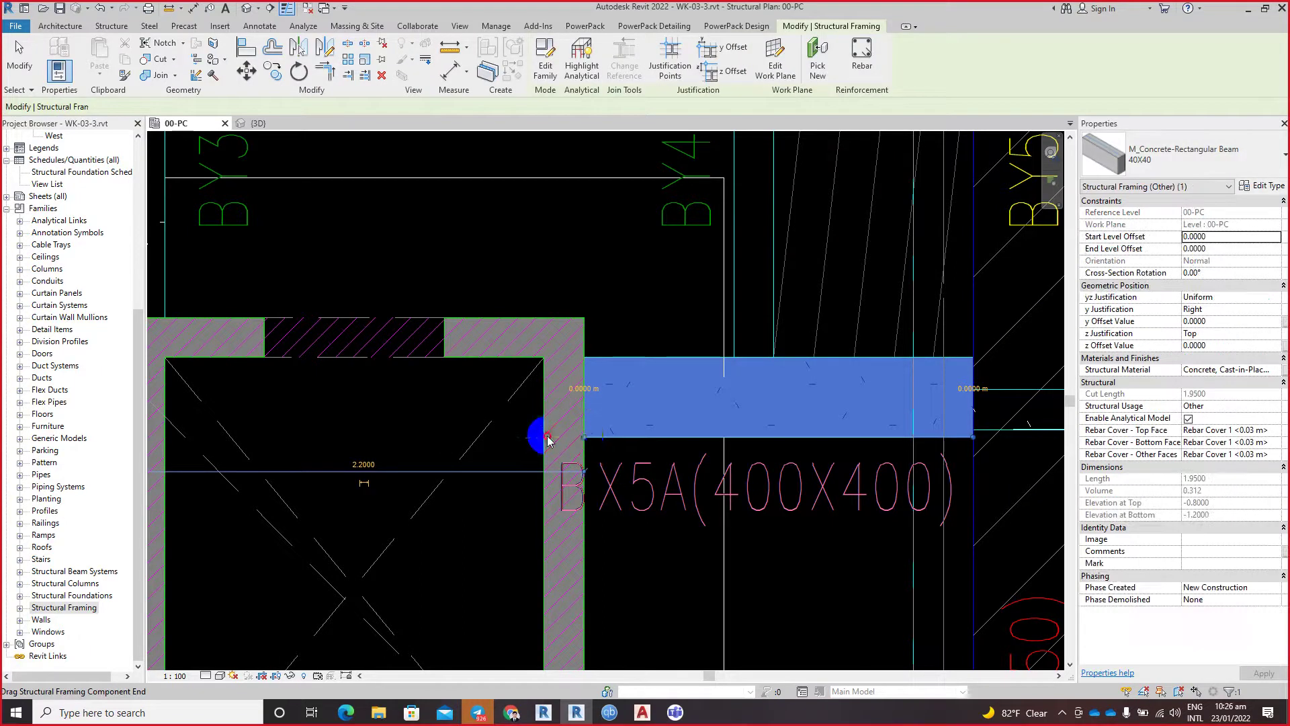
{"action": "left_click_drag", "start_coordinate": [585, 437], "coordinate": [543, 436]}
Step: Pan the plan over to grids B and C and deselect the imported CAD plan
{"action": "scroll", "coordinate": [591, 403], "scroll_direction": "down", "scroll_amount": 1}
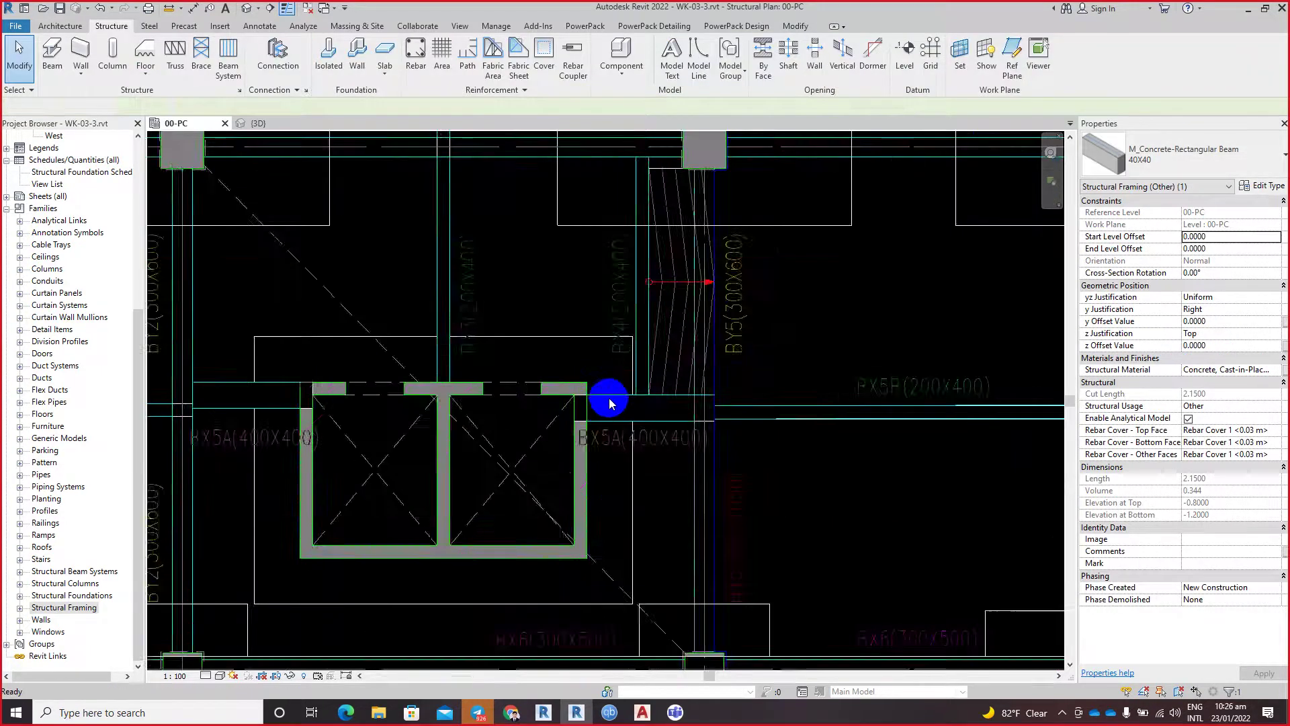
{"action": "scroll", "coordinate": [607, 400], "scroll_direction": "down", "scroll_amount": 2}
{"action": "scroll", "coordinate": [707, 407], "scroll_direction": "up", "scroll_amount": 2}
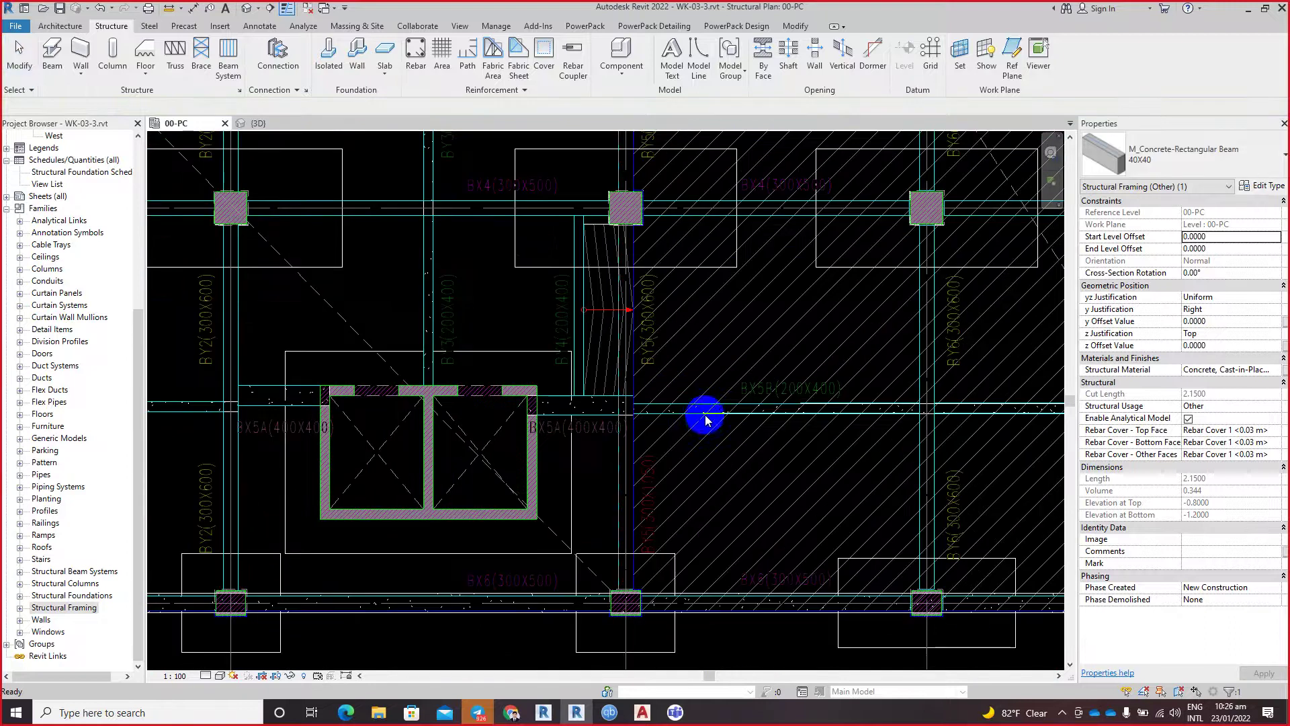
{"action": "scroll", "coordinate": [582, 374], "scroll_direction": "down", "scroll_amount": 3}
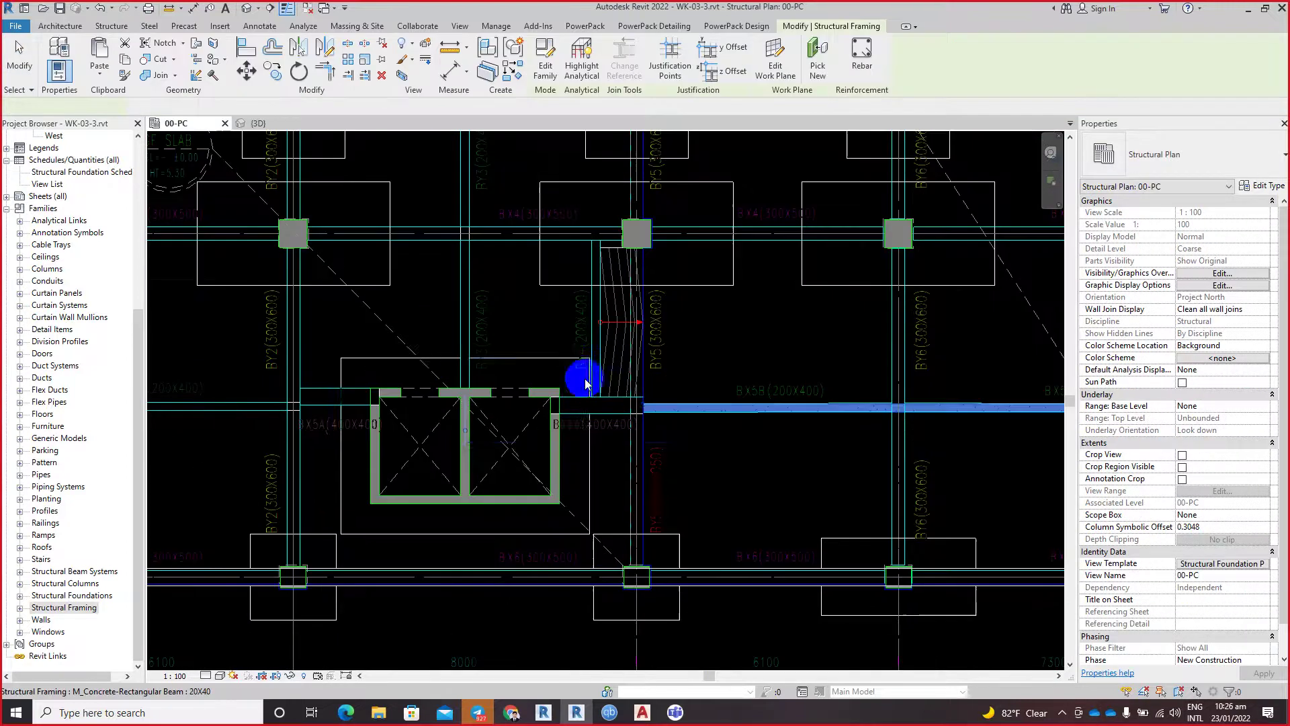
{"action": "scroll", "coordinate": [366, 366], "scroll_direction": "up", "scroll_amount": 3}
{"action": "mouse_move", "coordinate": [366, 365]}
{"action": "middle_mouse_down"}
{"action": "mouse_move", "coordinate": [875, 431]}
{"action": "mouse_move", "coordinate": [864, 412]}
{"action": "middle_mouse_up"}
{"action": "scroll", "coordinate": [865, 412], "scroll_direction": "up", "scroll_amount": 1}
{"action": "scroll", "coordinate": [812, 369], "scroll_direction": "up", "scroll_amount": 2}
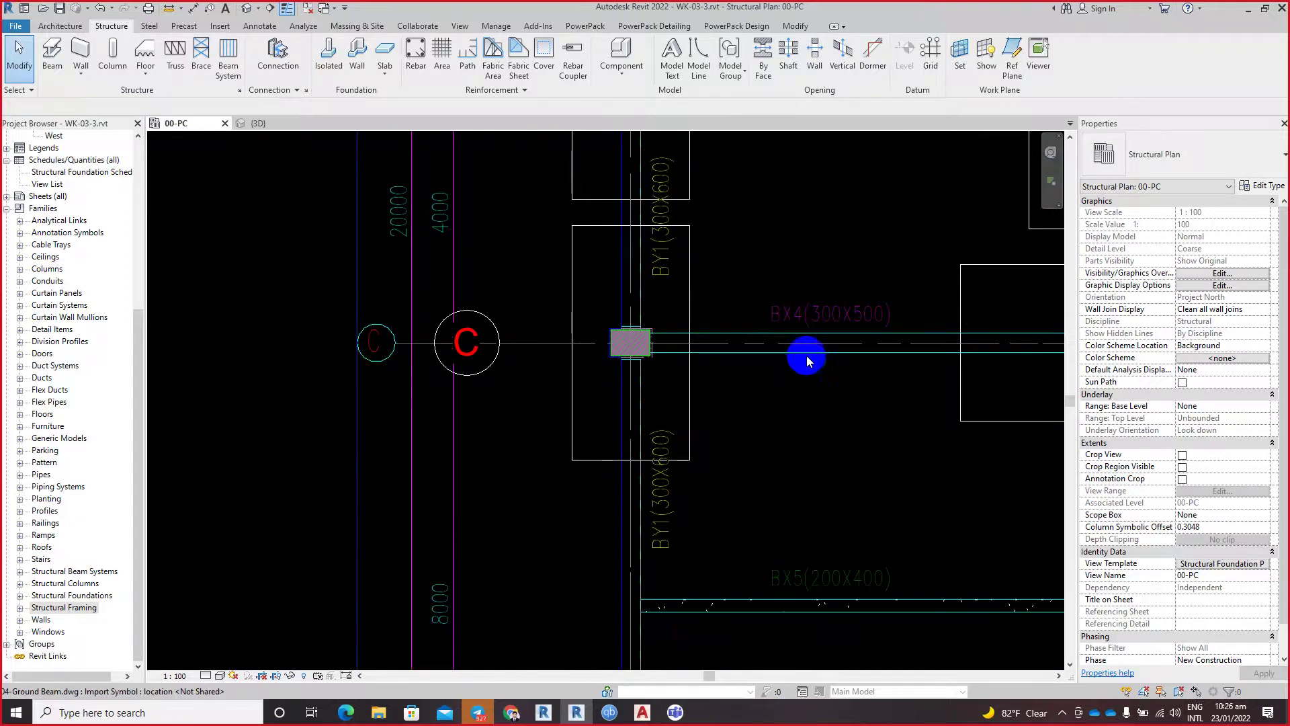
{"action": "left_click", "coordinate": [827, 363]}
{"action": "middle_click_drag", "start_coordinate": [826, 363], "coordinate": [679, 394]}
{"action": "left_click", "coordinate": [679, 394]}
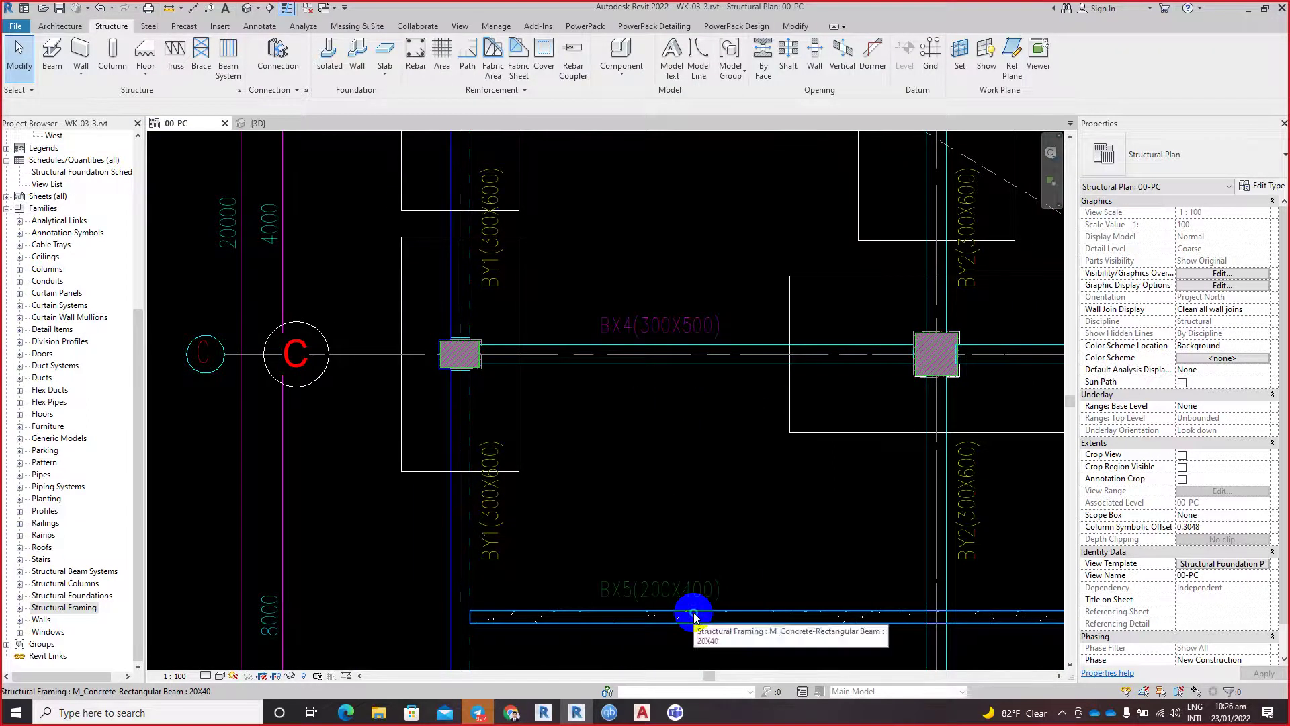
Step: Create Similar from the BX5 beam, keeping the 20X40 beam type
{"action": "right_click", "coordinate": [724, 276]}
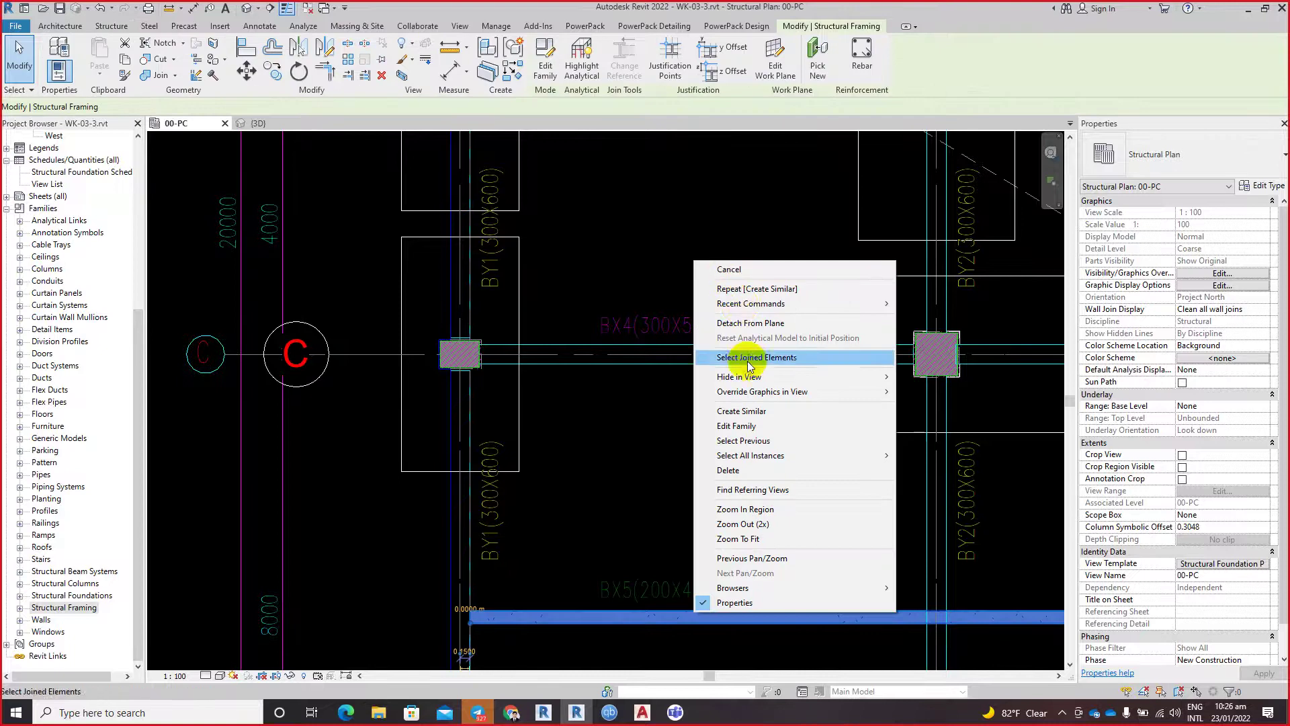
{"action": "left_click", "coordinate": [746, 414]}
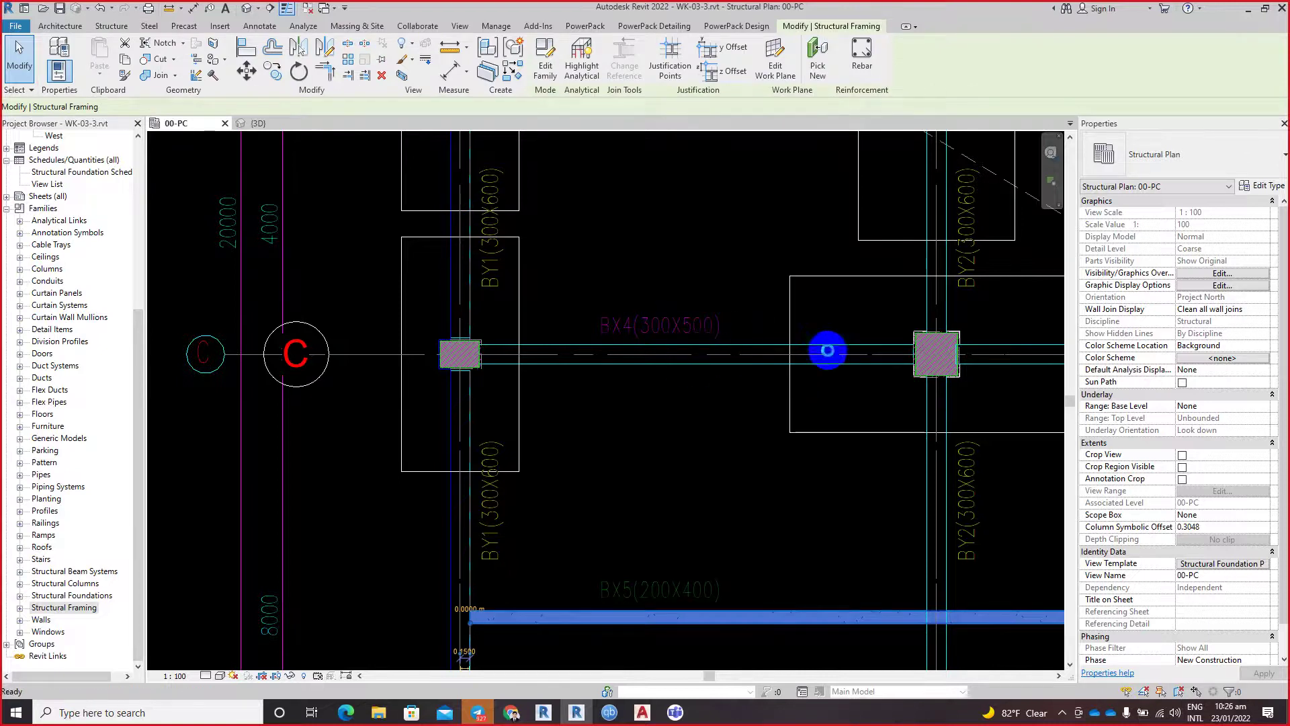
{"action": "left_click", "coordinate": [1146, 171]}
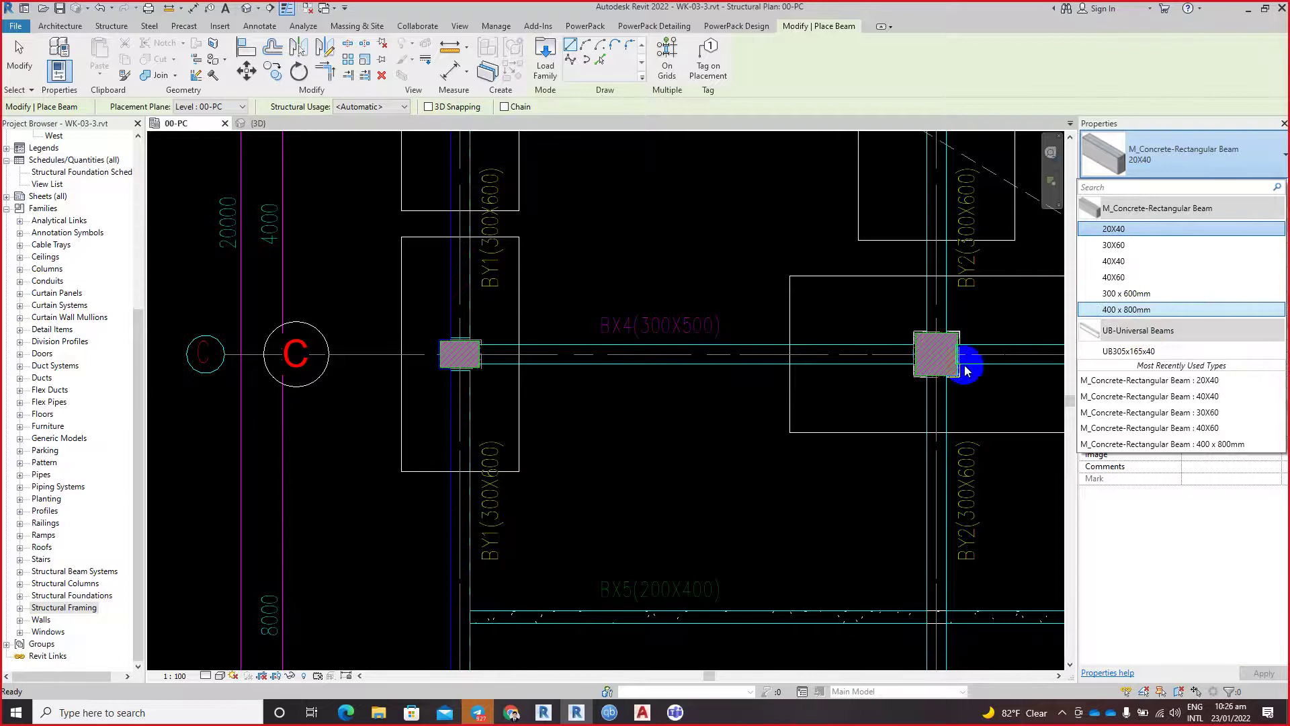
{"action": "left_click", "coordinate": [664, 286]}
{"action": "scroll", "coordinate": [665, 303], "scroll_direction": "up", "scroll_amount": 1}
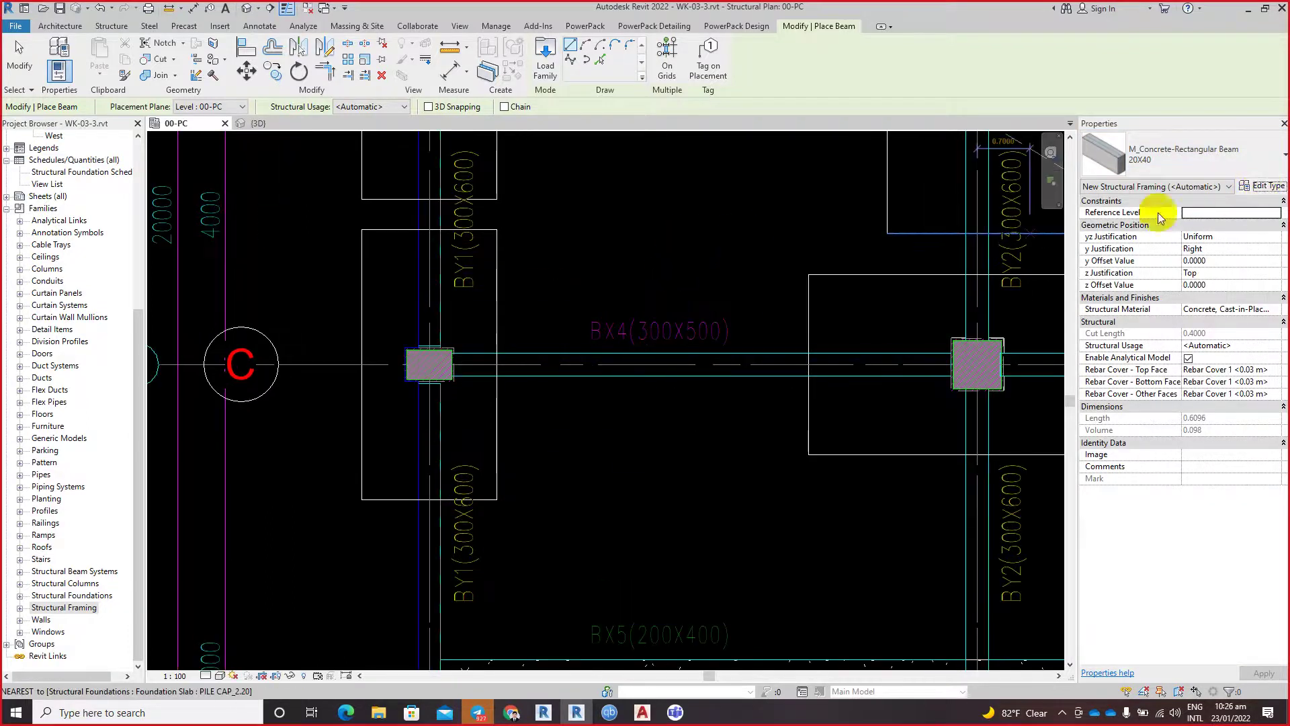
Step: Duplicate the 20X40 type as 30X50 and set its width b to 0.3000
{"action": "left_click", "coordinate": [1261, 186]}
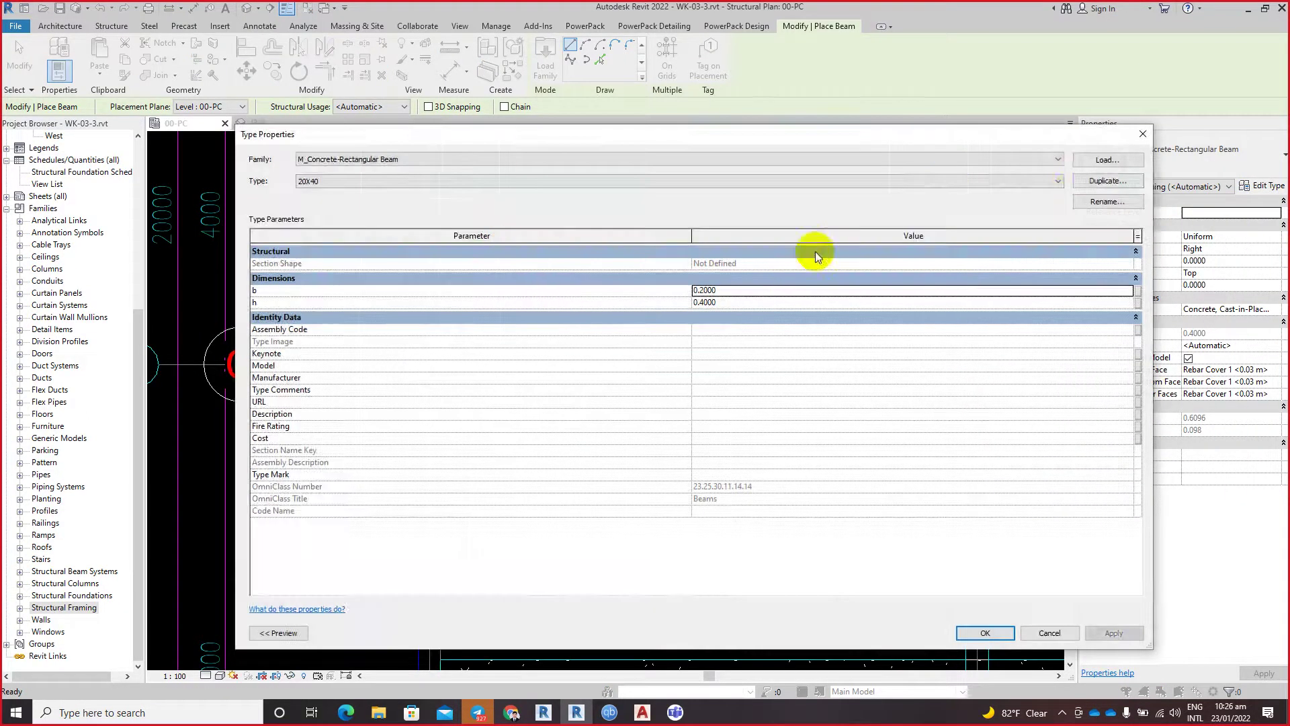
{"action": "left_click", "coordinate": [1089, 183]}
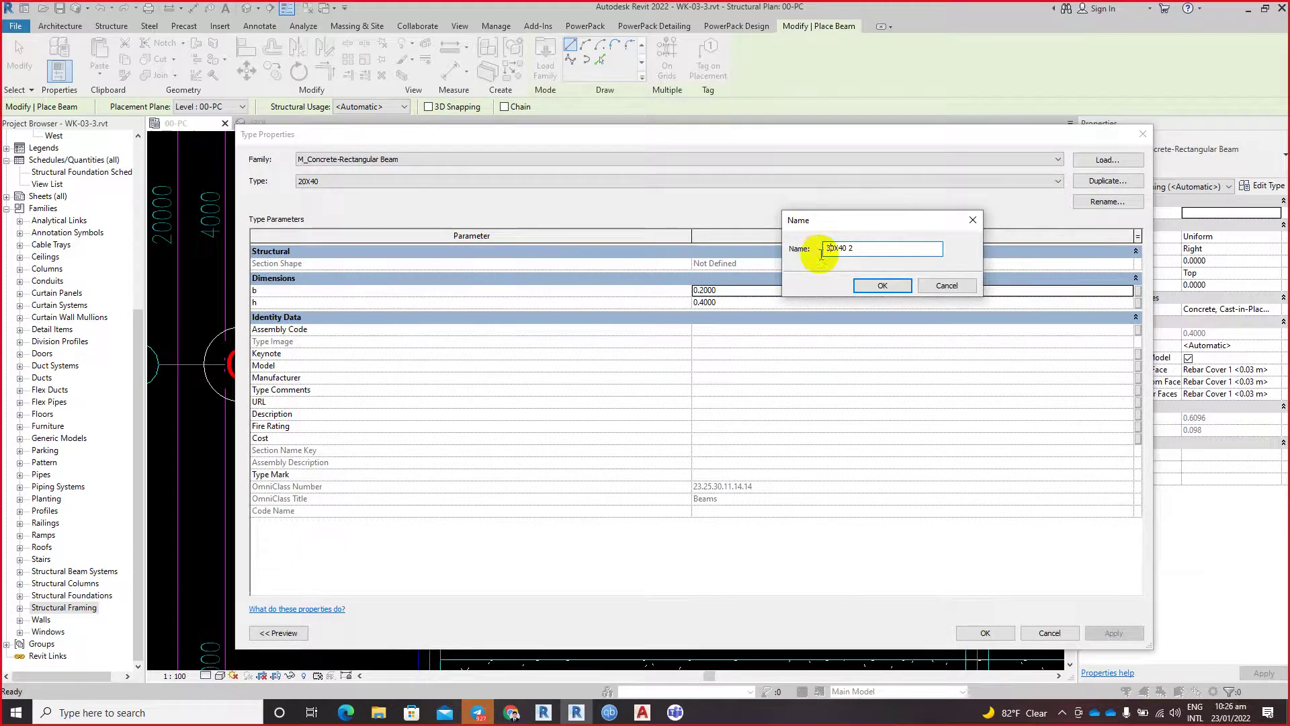
{"action": "key", "text": "BackSpace"}
{"action": "type", "text": "5"}
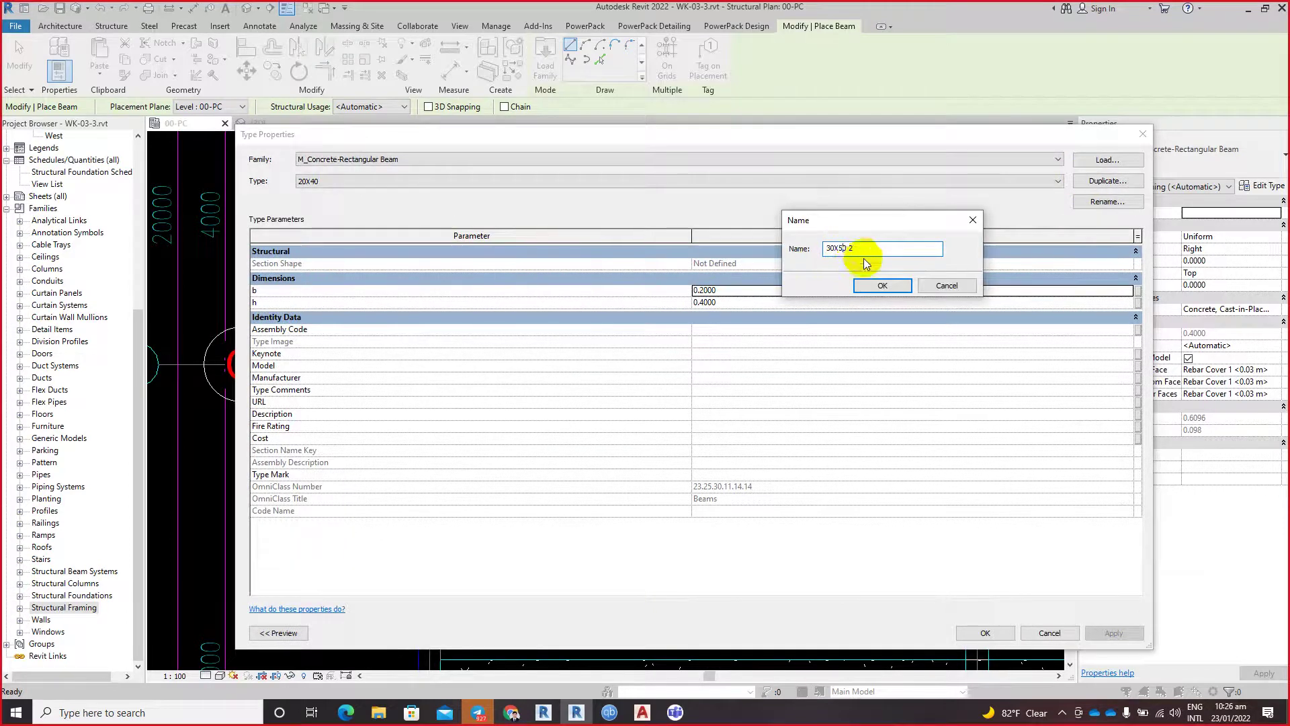
{"action": "left_click", "coordinate": [863, 255]}
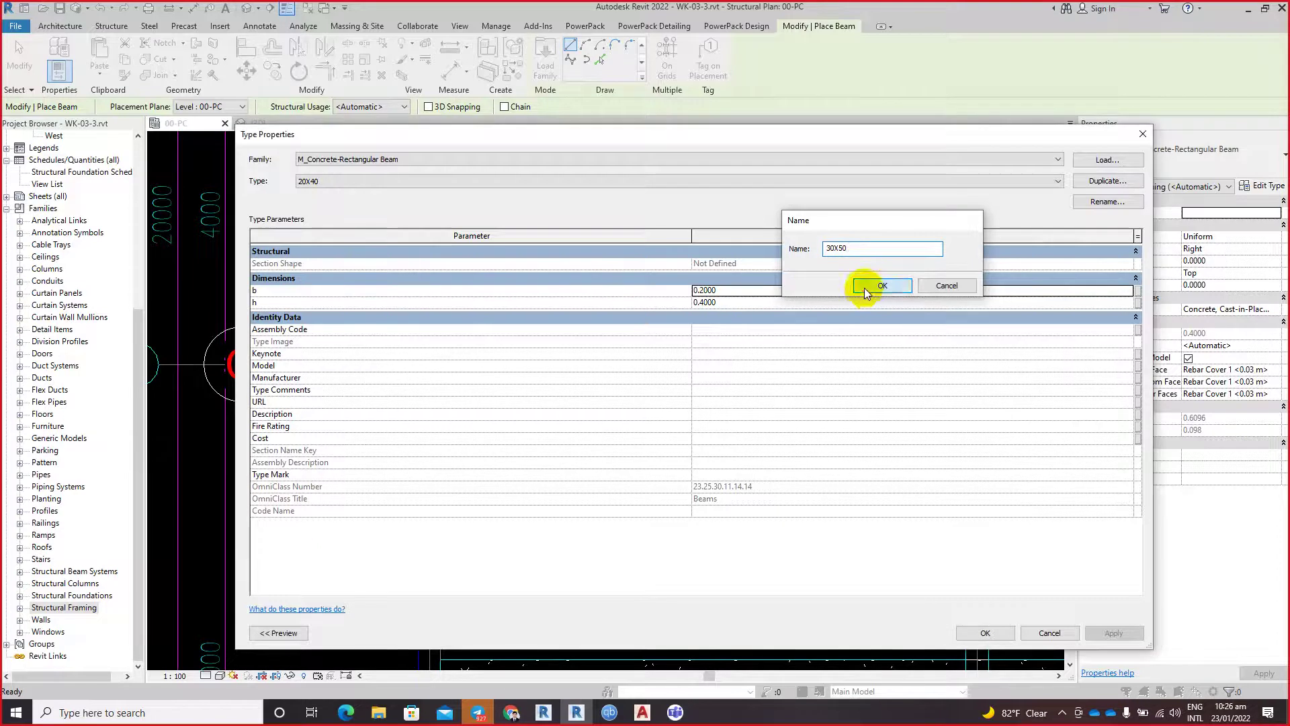
{"action": "left_click", "coordinate": [866, 286]}
{"action": "left_click", "coordinate": [743, 290]}
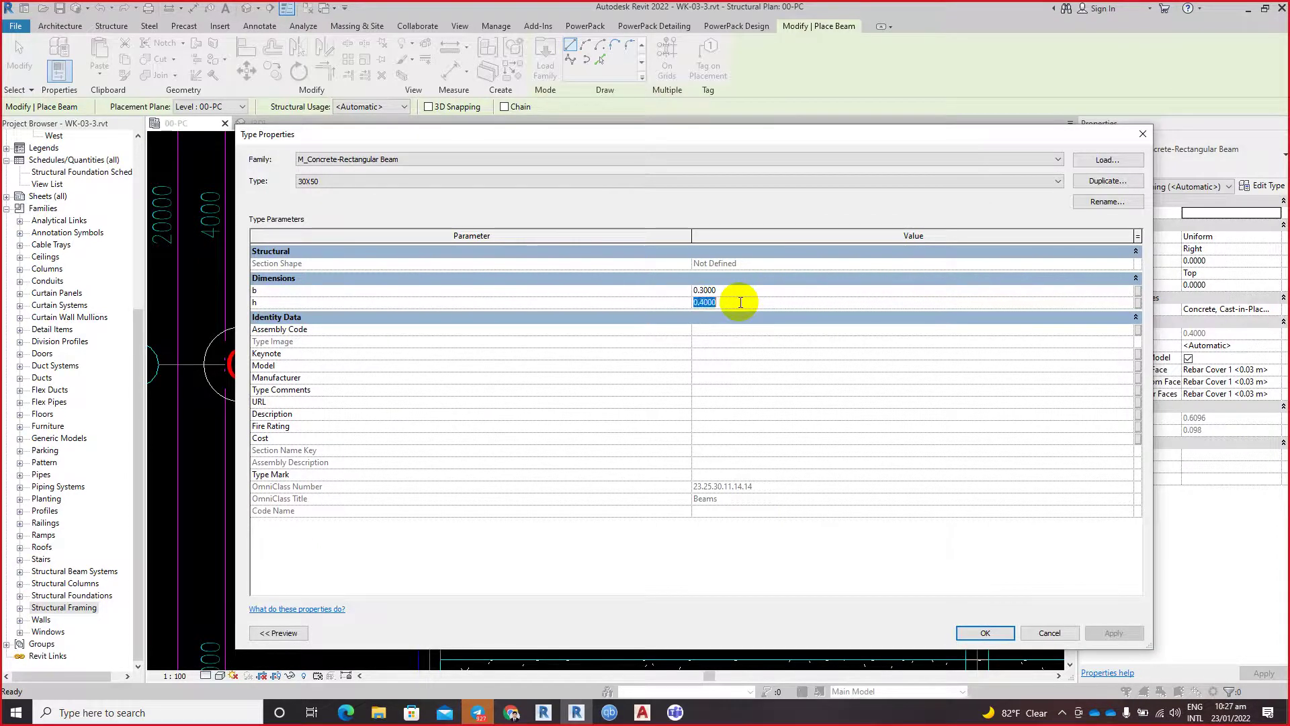
{"action": "type", "text": "0.5000"}
{"action": "left_click", "coordinate": [978, 630]}
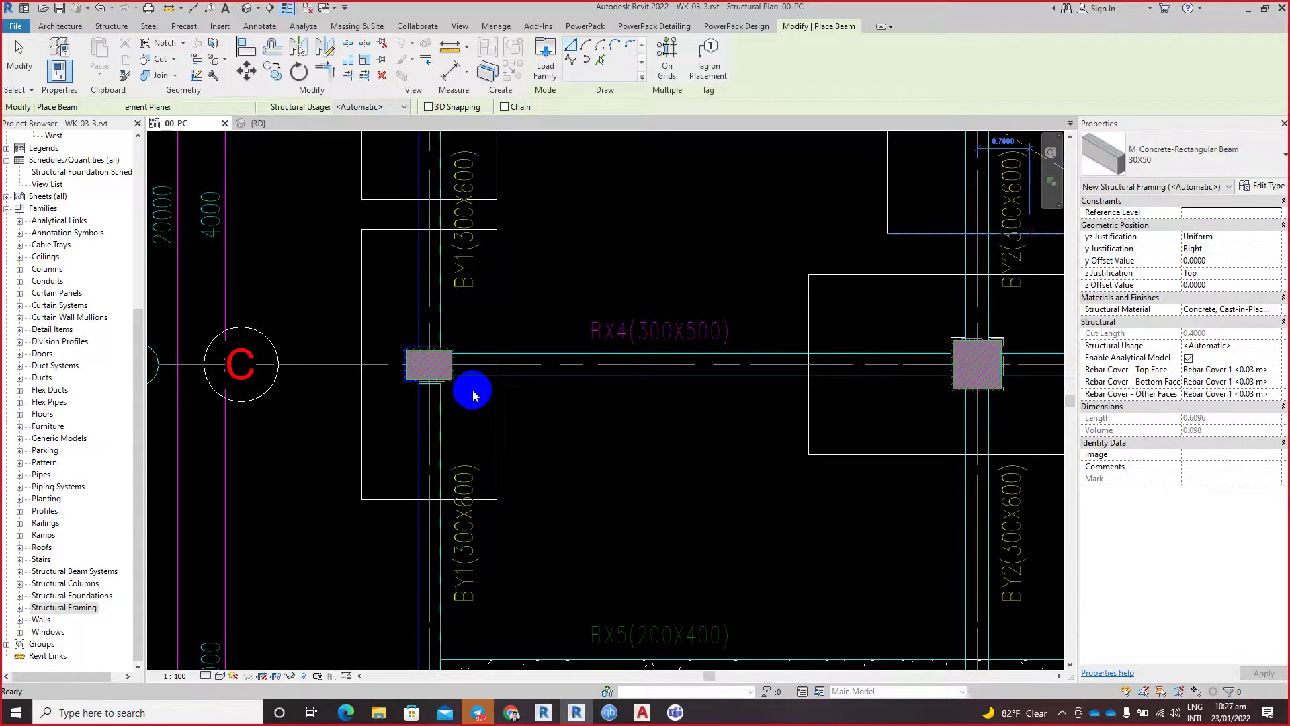
Step: Draw the 30X50 beam along grid C from the column edge to the next column
{"action": "scroll", "coordinate": [452, 369], "scroll_direction": "up", "scroll_amount": 2}
{"action": "scroll", "coordinate": [453, 369], "scroll_direction": "up", "scroll_amount": 2}
{"action": "scroll", "coordinate": [440, 371], "scroll_direction": "up", "scroll_amount": 2}
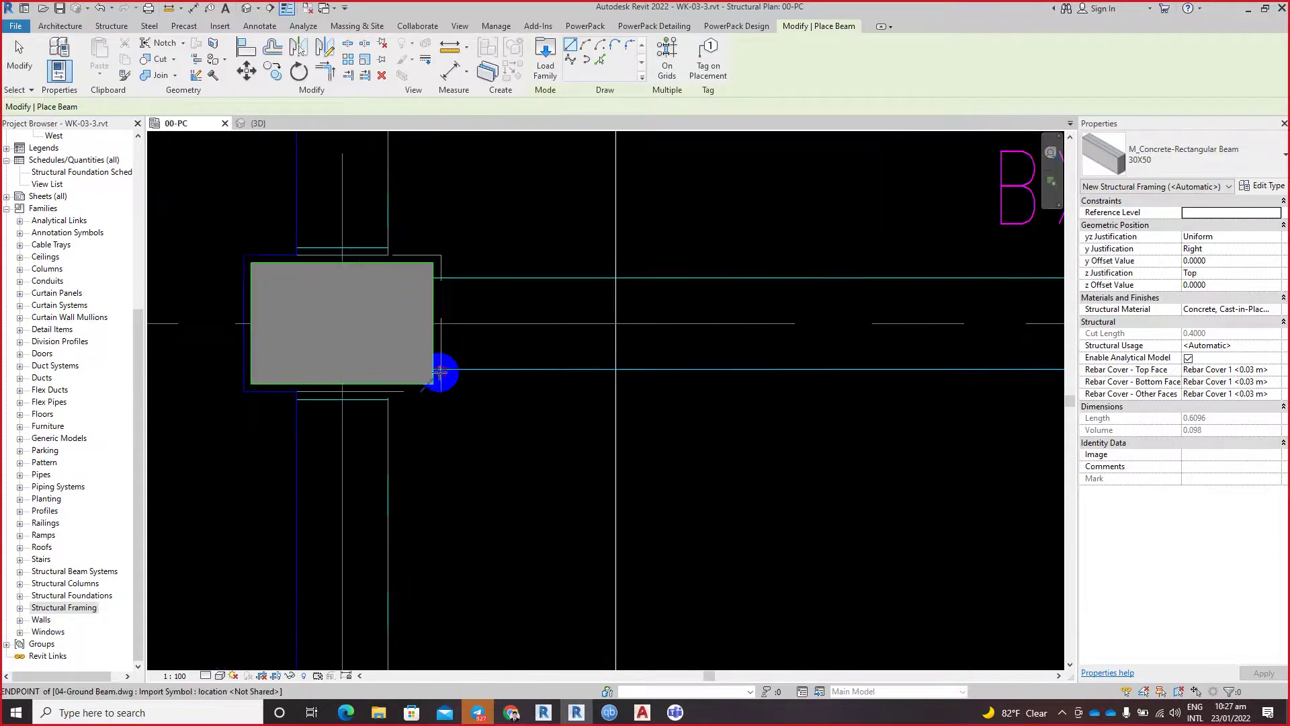
{"action": "left_click", "coordinate": [434, 369]}
{"action": "scroll", "coordinate": [870, 368], "scroll_direction": "down", "scroll_amount": 4}
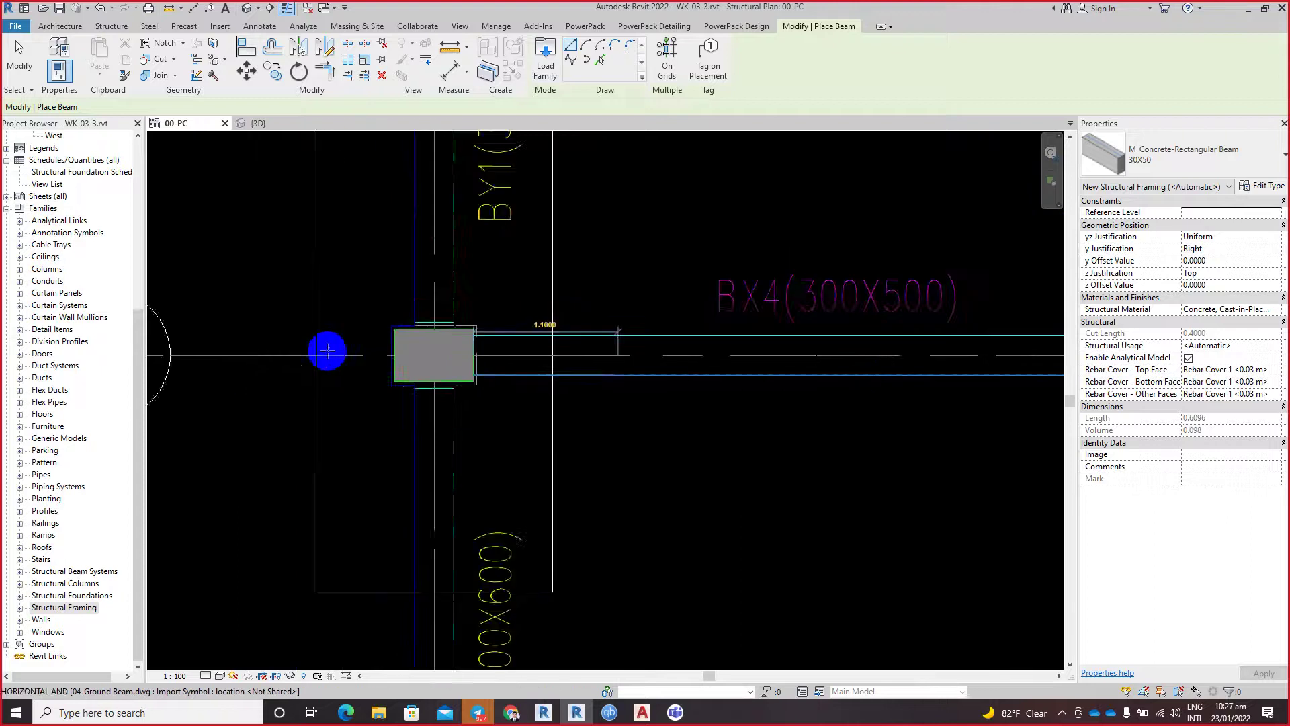
{"action": "mouse_move", "coordinate": [403, 357]}
{"action": "middle_mouse_down"}
{"action": "mouse_move", "coordinate": [783, 366]}
{"action": "mouse_move", "coordinate": [279, 373]}
{"action": "mouse_move", "coordinate": [862, 360]}
{"action": "mouse_move", "coordinate": [960, 321]}
{"action": "middle_mouse_up"}
{"action": "scroll", "coordinate": [959, 320], "scroll_direction": "up", "scroll_amount": 3}
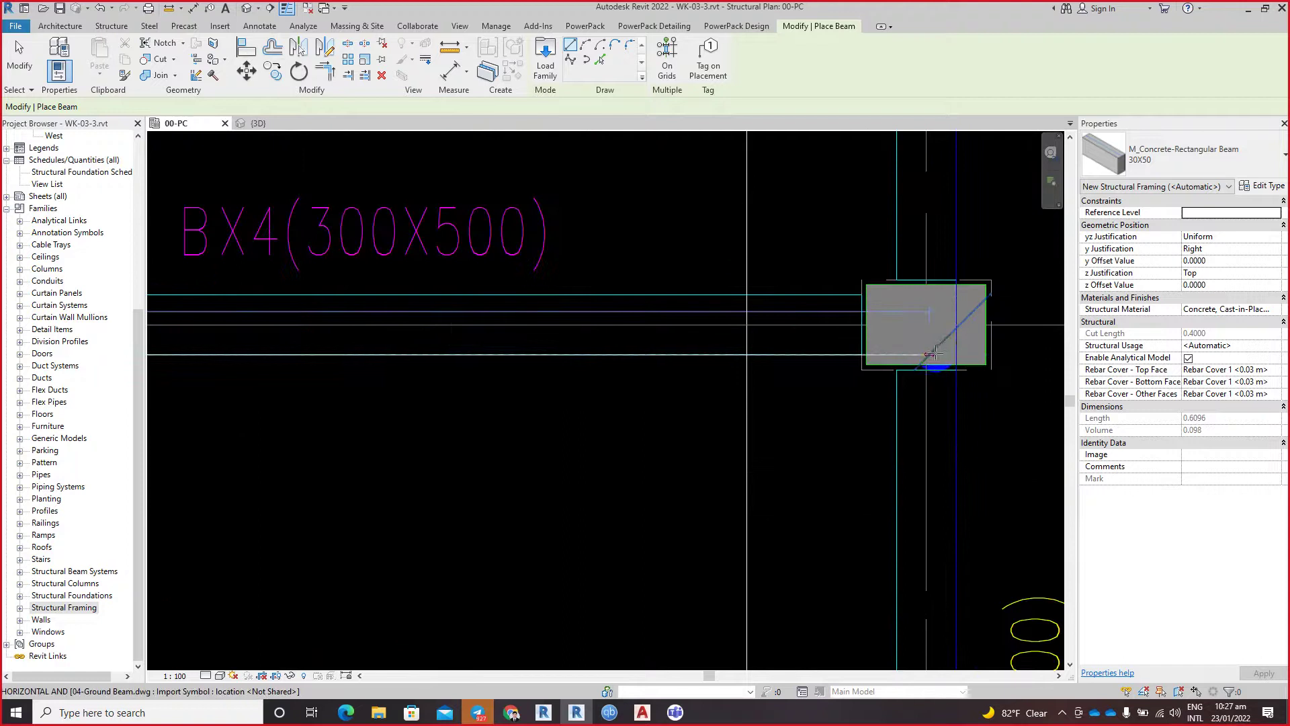
{"action": "left_click", "coordinate": [843, 398]}
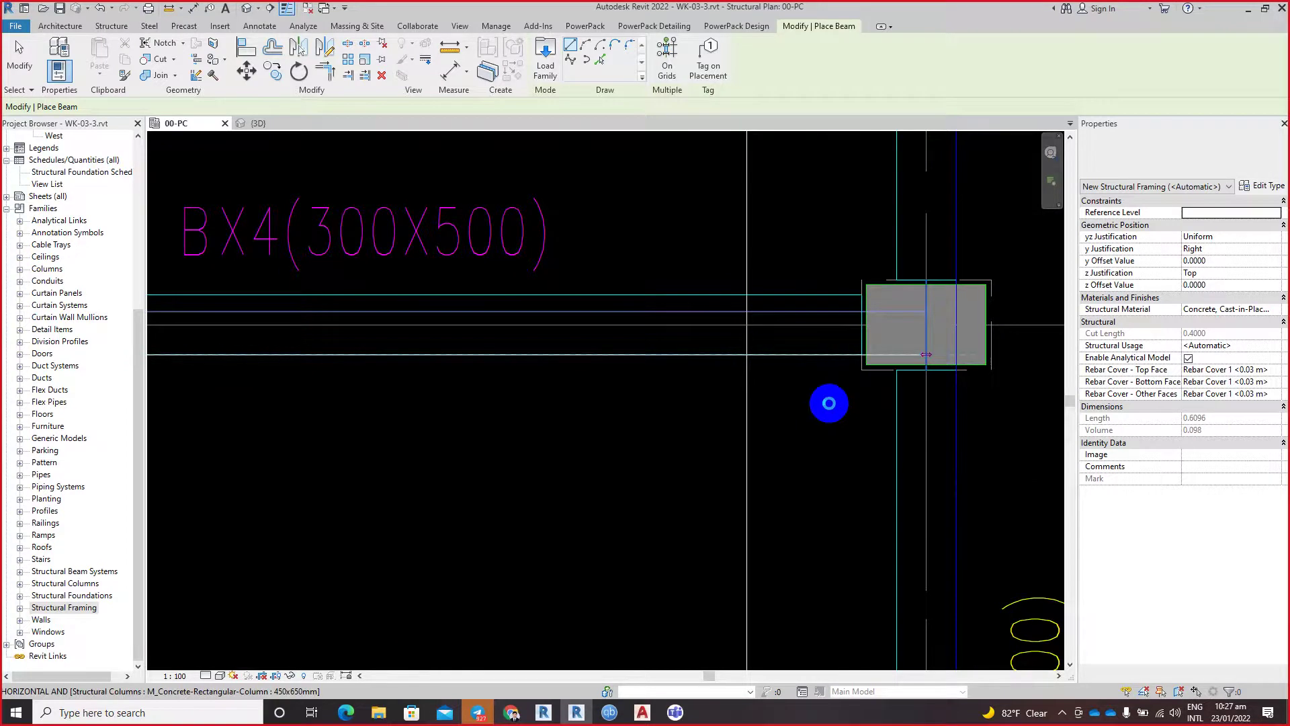
Step: Bring the grid B and C columns into view and end beam placement
{"action": "scroll", "coordinate": [829, 403], "scroll_direction": "down", "scroll_amount": 1}
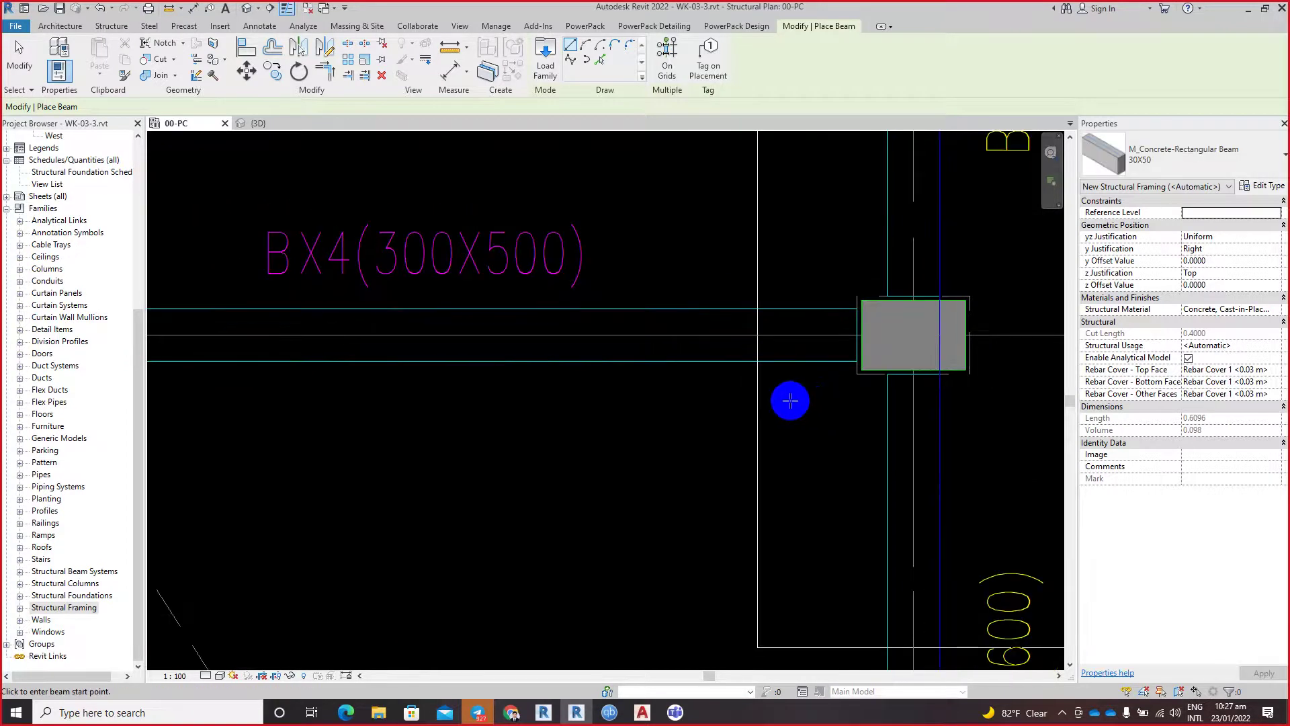
{"action": "scroll", "coordinate": [790, 401], "scroll_direction": "down", "scroll_amount": 4}
{"action": "scroll", "coordinate": [498, 372], "scroll_direction": "down", "scroll_amount": 2}
{"action": "scroll", "coordinate": [766, 383], "scroll_direction": "up", "scroll_amount": 2}
{"action": "scroll", "coordinate": [766, 393], "scroll_direction": "up", "scroll_amount": 1}
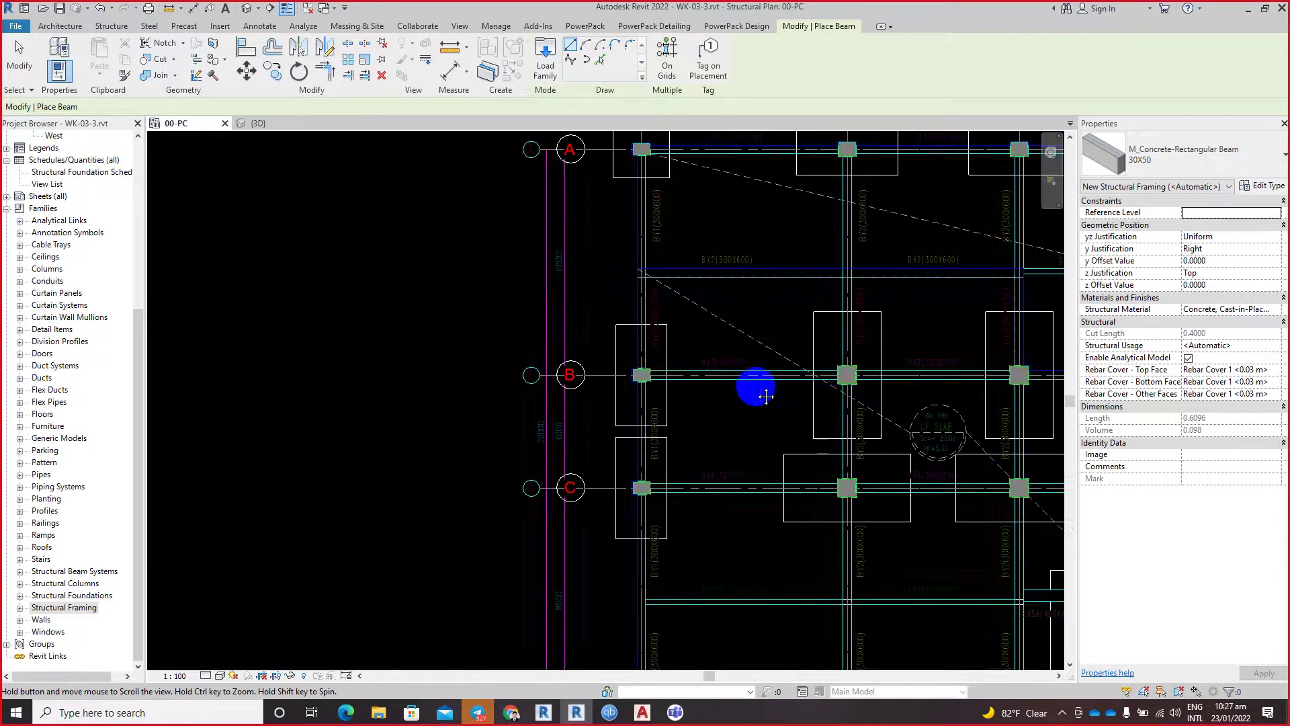
{"action": "middle_click_drag", "start_coordinate": [766, 396], "coordinate": [663, 374]}
{"action": "scroll", "coordinate": [604, 365], "scroll_direction": "up", "scroll_amount": 3}
{"action": "middle_click_drag", "start_coordinate": [764, 412], "coordinate": [667, 411]}
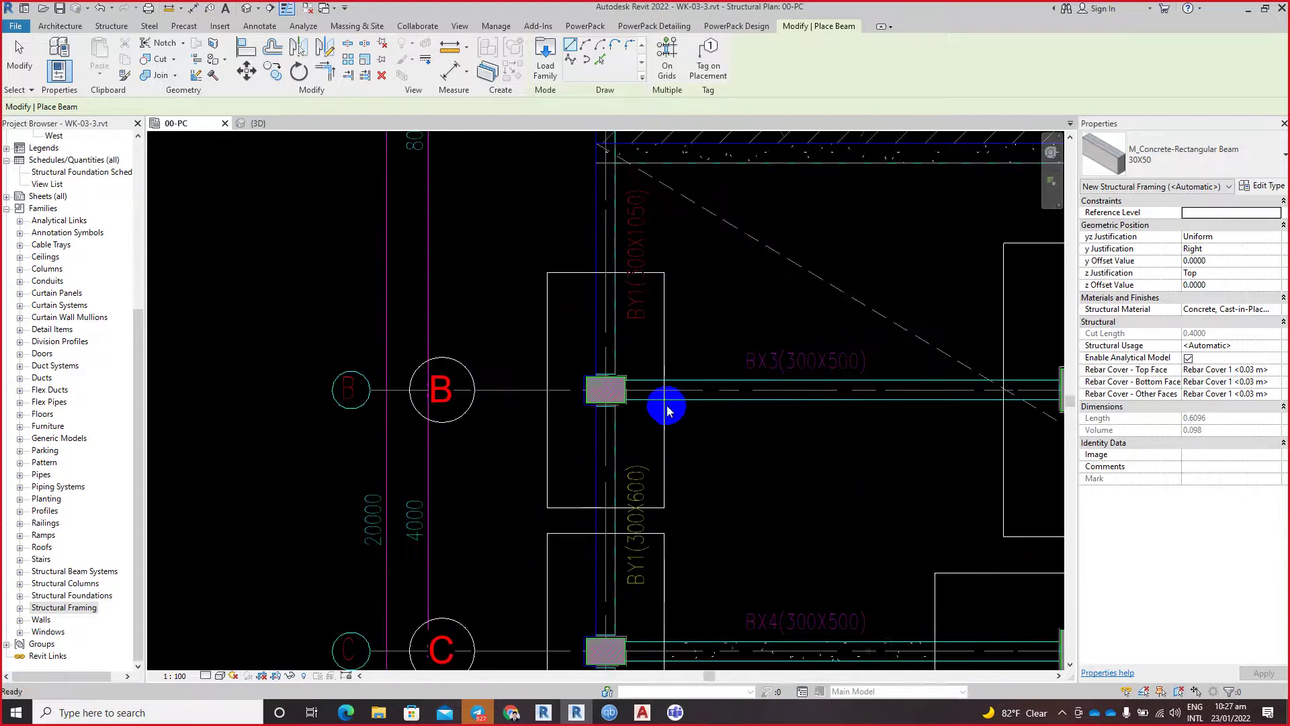
{"action": "scroll", "coordinate": [590, 403], "scroll_direction": "down", "scroll_amount": 2}
{"action": "mouse_move", "coordinate": [562, 377]}
{"action": "middle_mouse_down"}
{"action": "mouse_move", "coordinate": [651, 375]}
{"action": "mouse_move", "coordinate": [593, 341]}
{"action": "middle_mouse_up"}
{"action": "key", "text": "Escape"}
{"action": "key", "text": "Escape"}
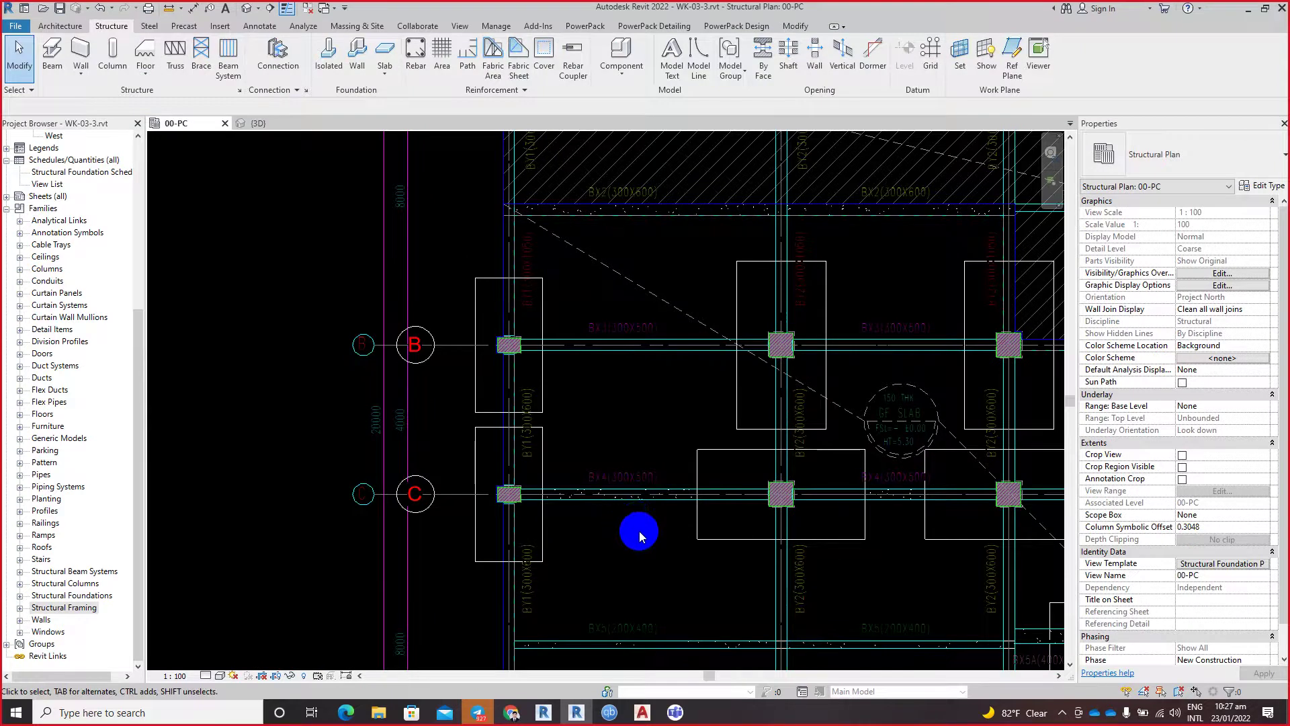
Step: Select the new grid C beam and start copying it from the column midpoint
{"action": "scroll", "coordinate": [639, 522], "scroll_direction": "up", "scroll_amount": 1}
{"action": "scroll", "coordinate": [635, 518], "scroll_direction": "up", "scroll_amount": 1}
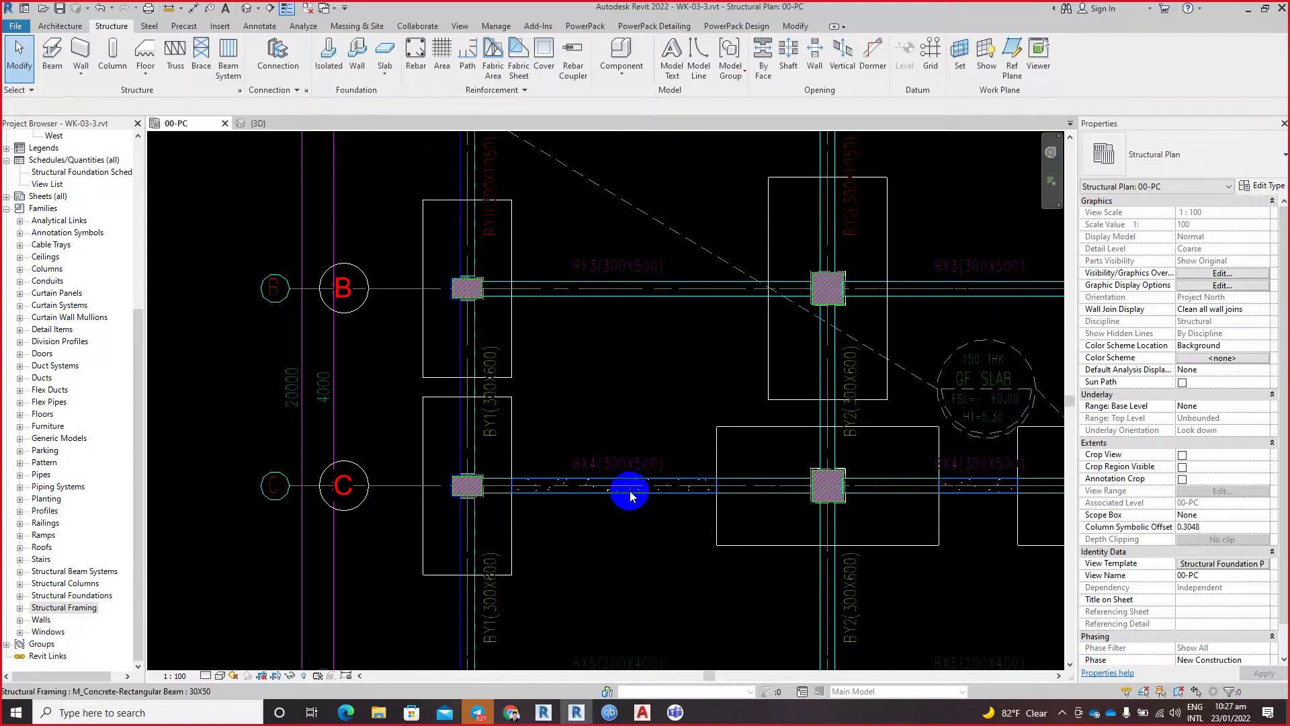
{"action": "left_click", "coordinate": [627, 517]}
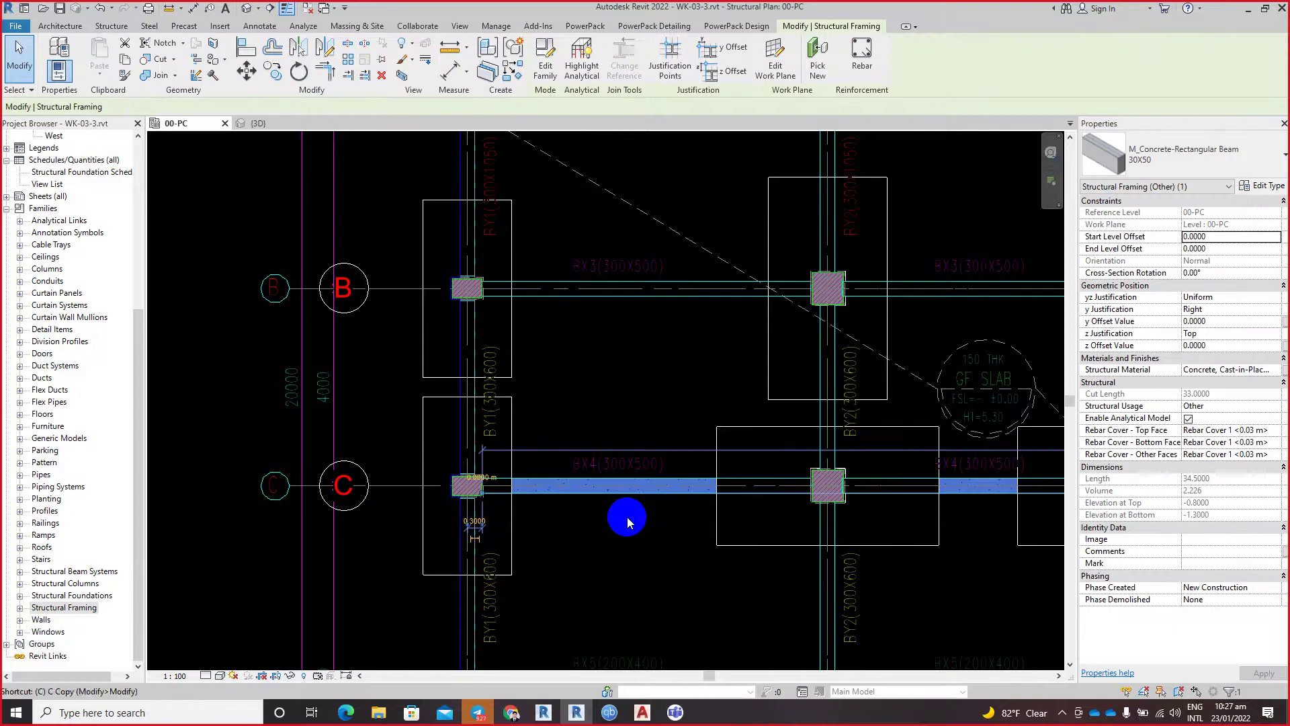
{"action": "key", "text": "m"}
{"action": "key", "text": "v"}
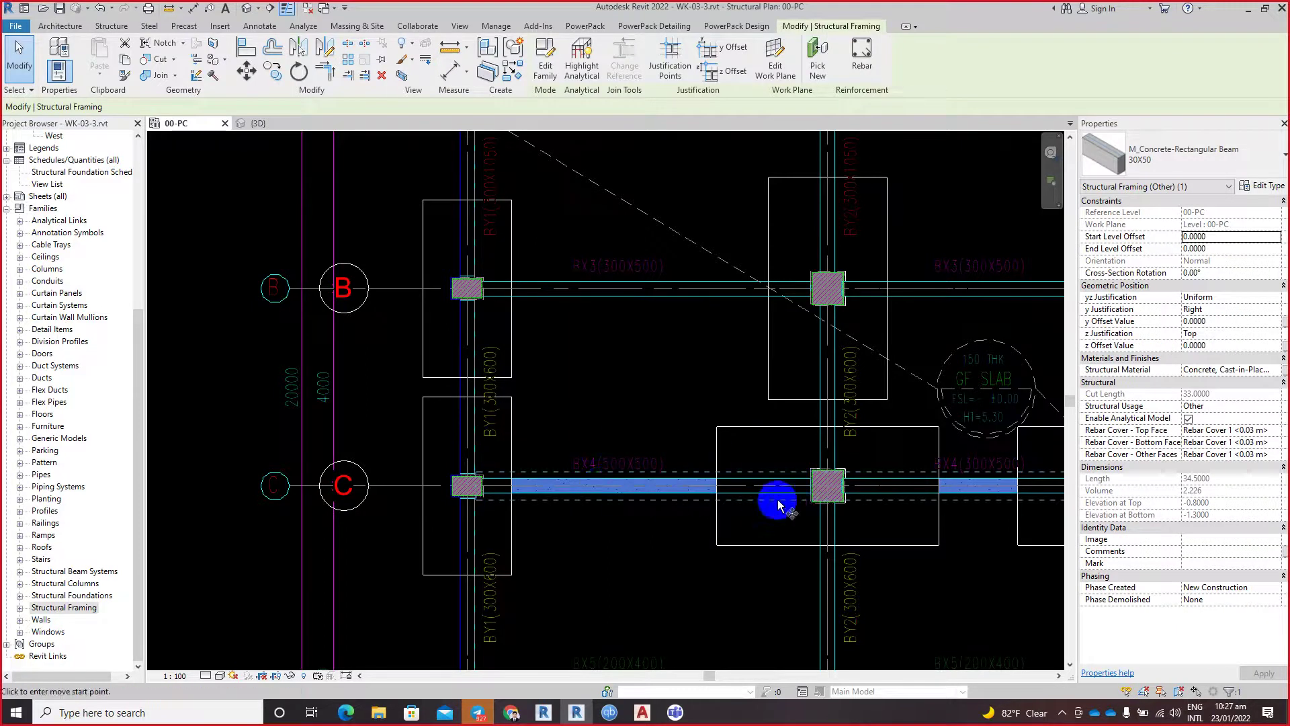
{"action": "scroll", "coordinate": [814, 489], "scroll_direction": "up", "scroll_amount": 1}
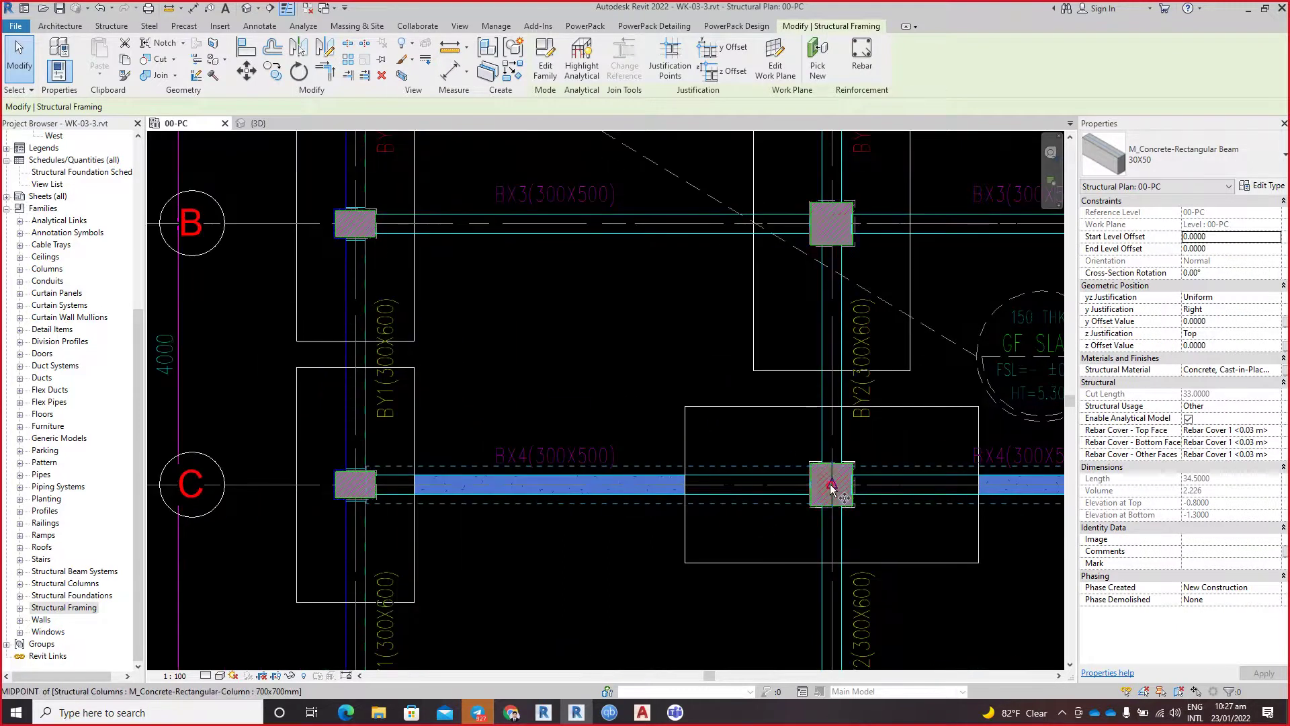
{"action": "left_click", "coordinate": [831, 486]}
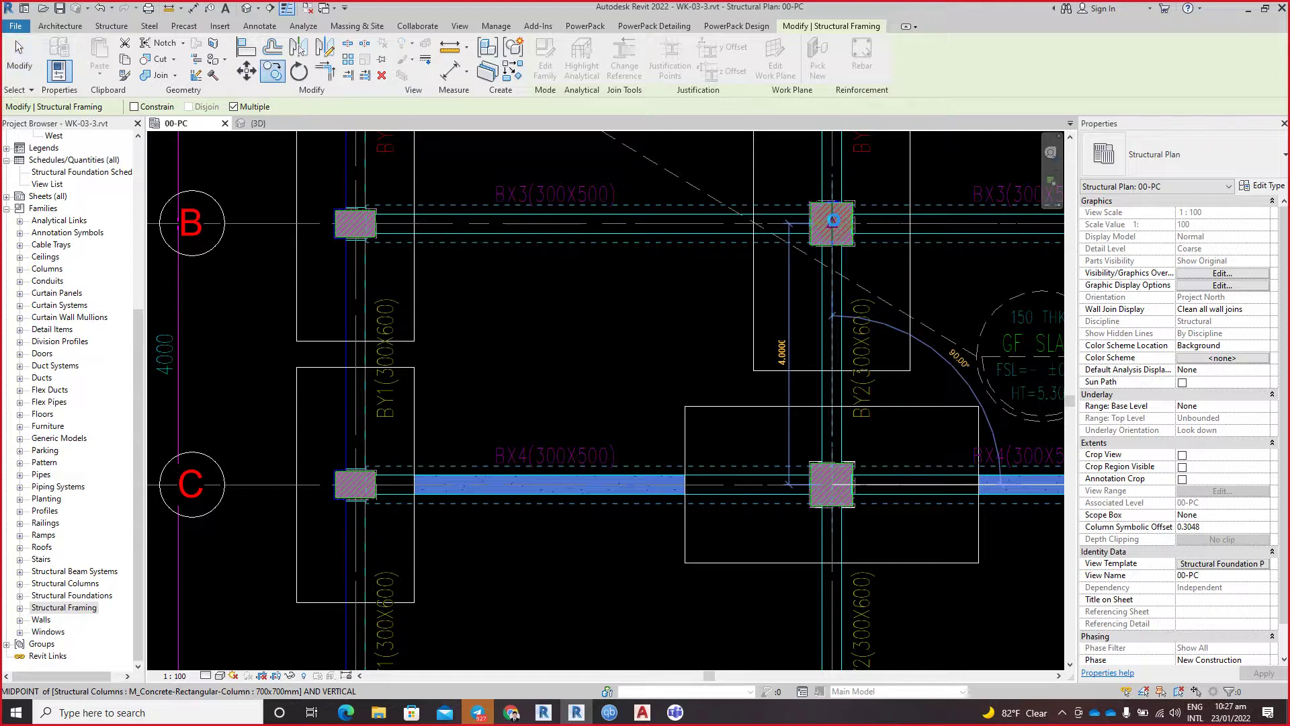
Step: Place a beam copy on grid B and constrain copies vertically toward grid A
{"action": "scroll", "coordinate": [833, 223], "scroll_direction": "down", "scroll_amount": 1}
{"action": "middle_click_drag", "start_coordinate": [835, 196], "coordinate": [320, 222]}
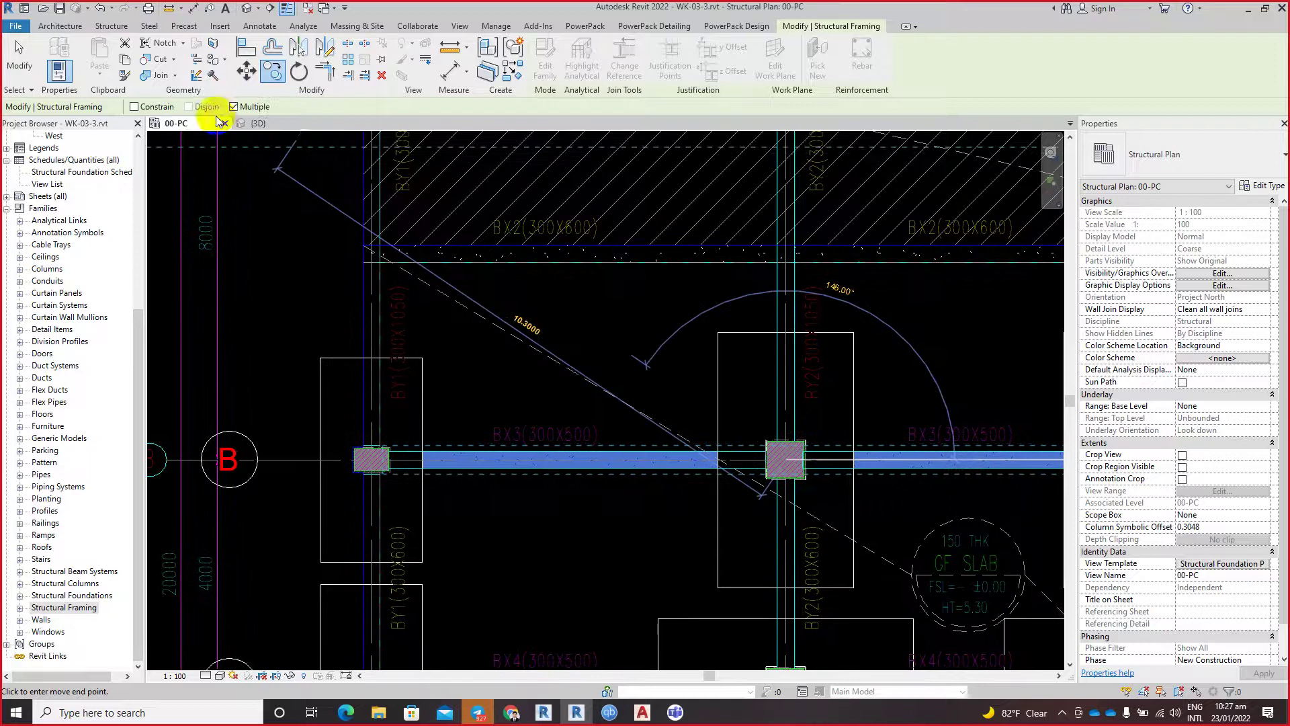
{"action": "left_click", "coordinate": [254, 111]}
{"action": "middle_click_drag", "start_coordinate": [762, 332], "coordinate": [744, 446]}
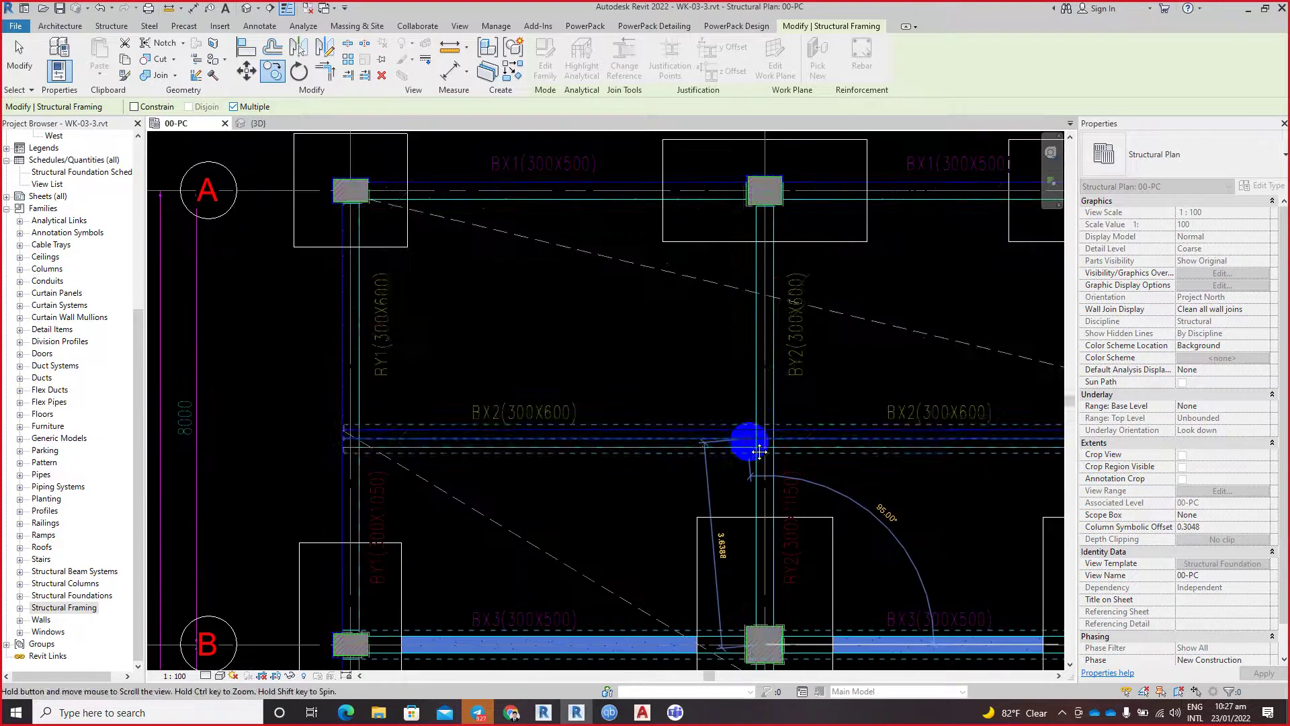
{"action": "left_click", "coordinate": [133, 106]}
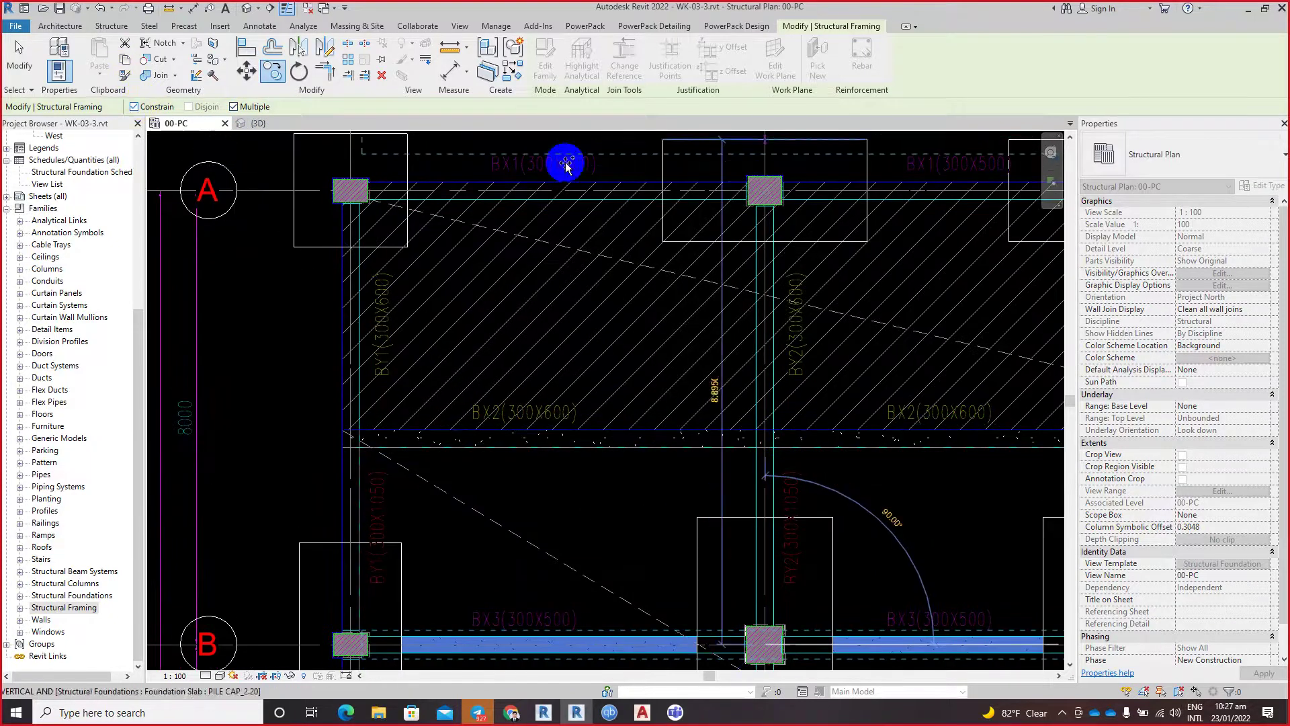
{"action": "scroll", "coordinate": [767, 192], "scroll_direction": "up", "scroll_amount": 1}
{"action": "scroll", "coordinate": [766, 168], "scroll_direction": "up", "scroll_amount": 2}
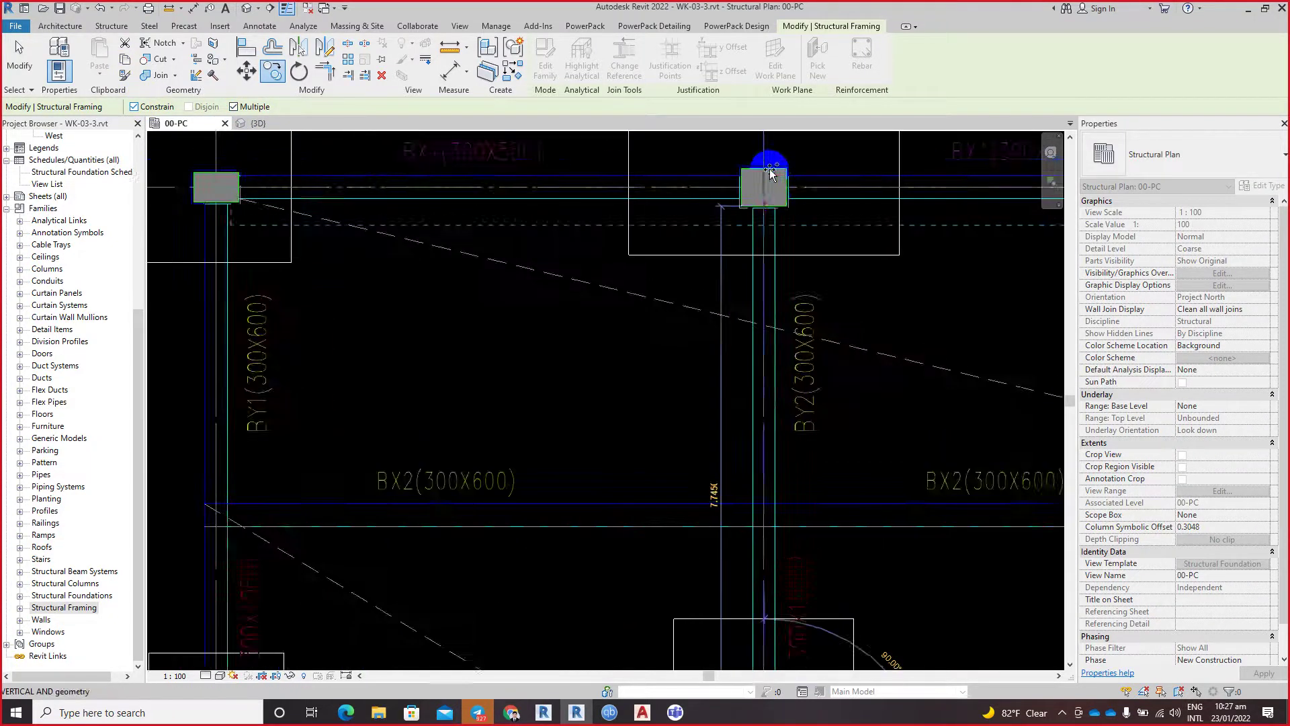
{"action": "scroll", "coordinate": [772, 202], "scroll_direction": "up", "scroll_amount": 2}
{"action": "scroll", "coordinate": [771, 201], "scroll_direction": "up", "scroll_amount": 2}
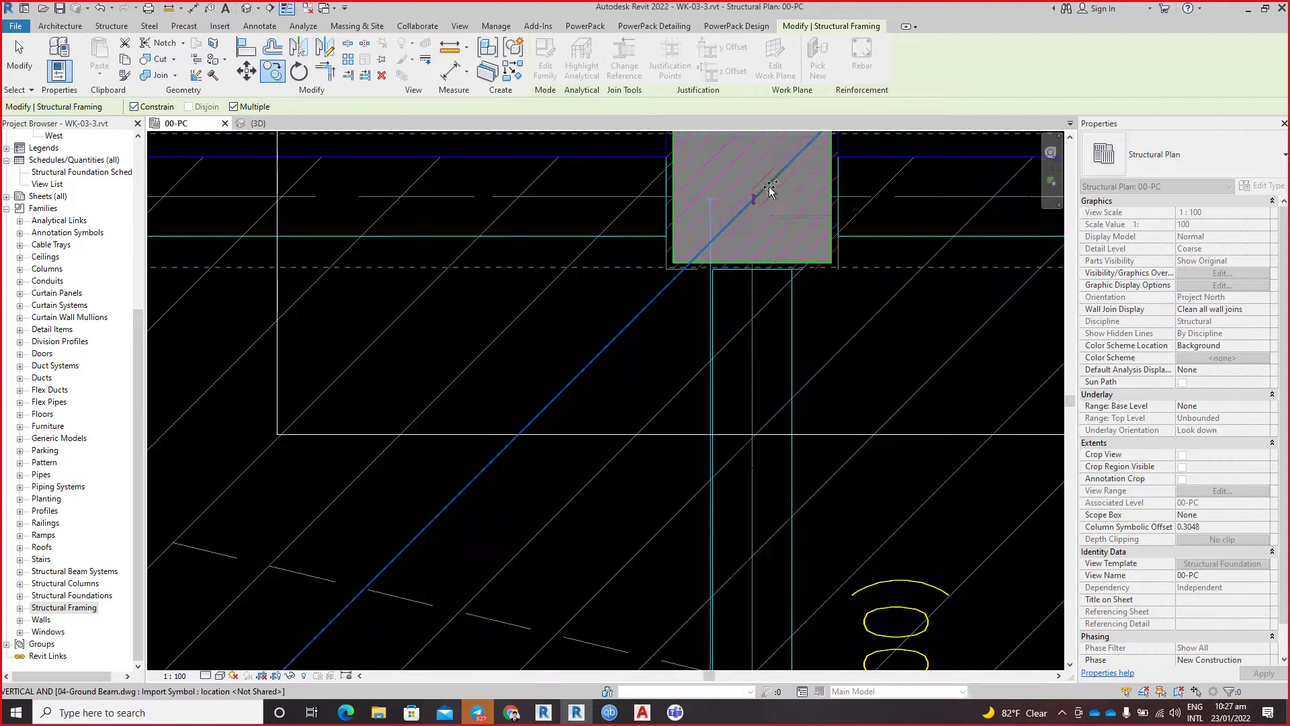
{"action": "scroll", "coordinate": [772, 191], "scroll_direction": "up", "scroll_amount": 2}
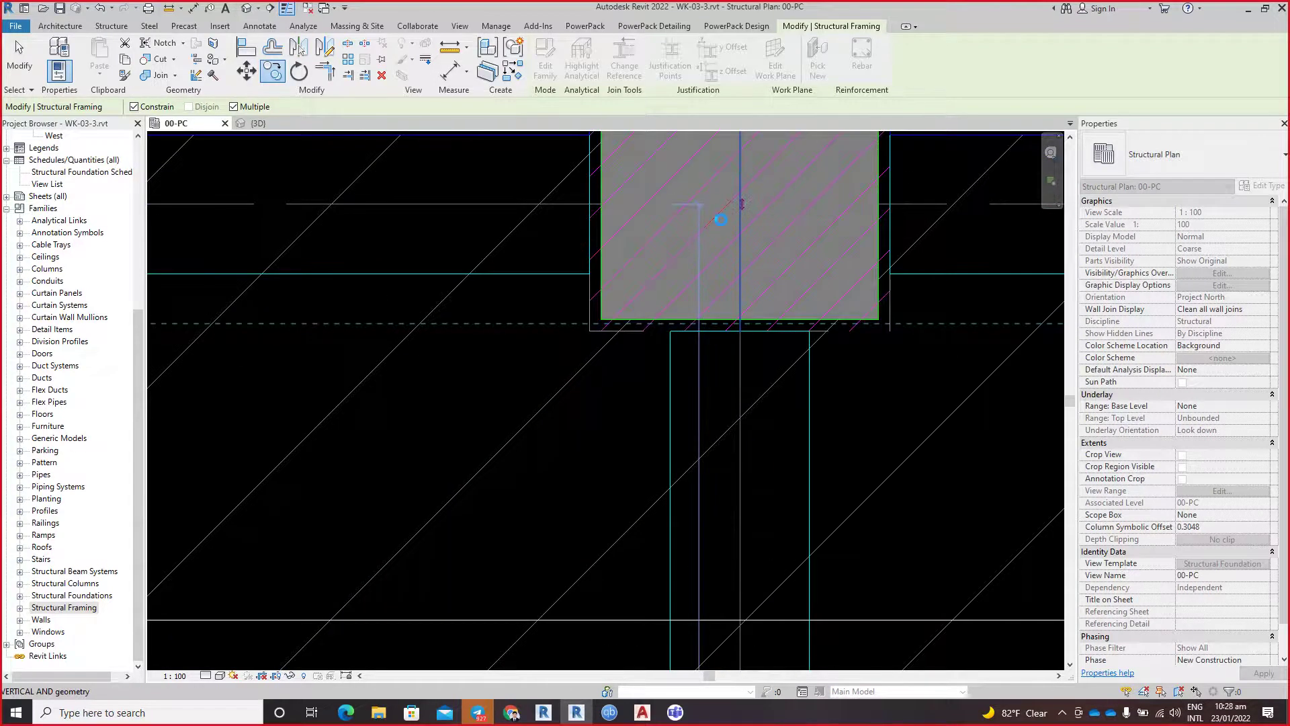
{"action": "scroll", "coordinate": [728, 236], "scroll_direction": "down", "scroll_amount": 5}
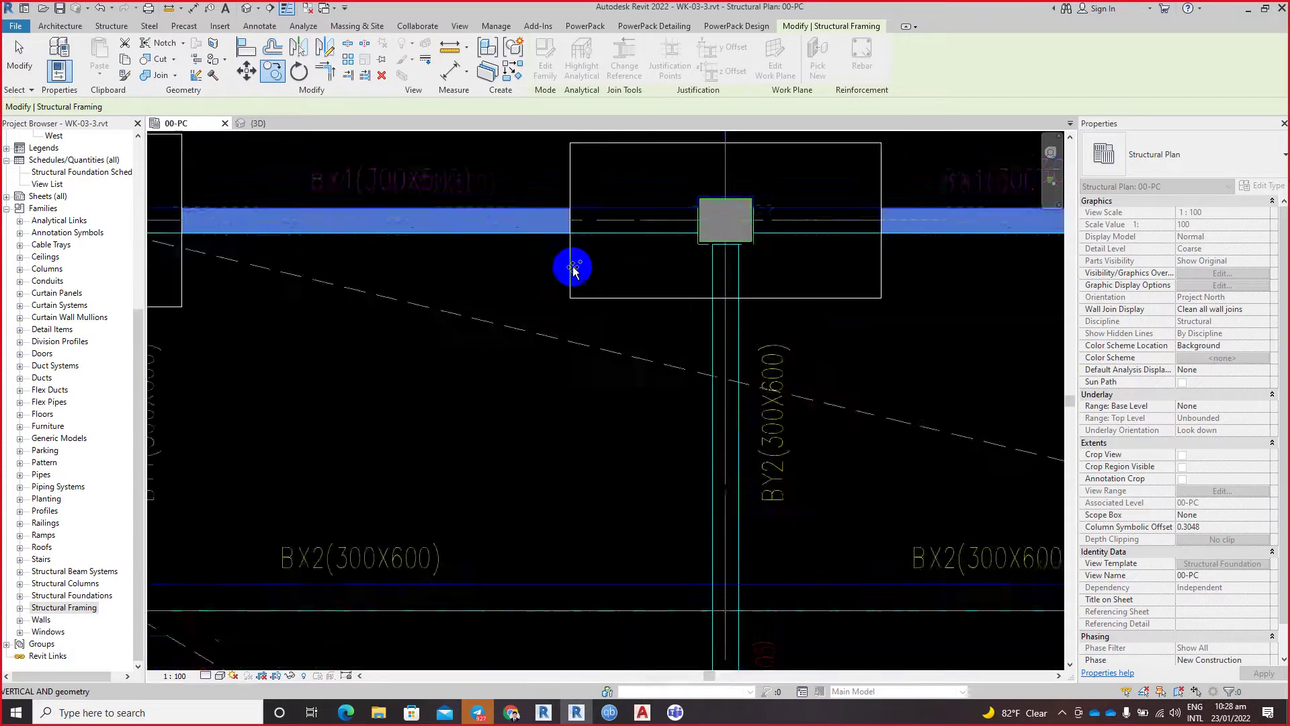
{"action": "scroll", "coordinate": [605, 276], "scroll_direction": "down", "scroll_amount": 2}
{"action": "scroll", "coordinate": [636, 282], "scroll_direction": "down", "scroll_amount": 2}
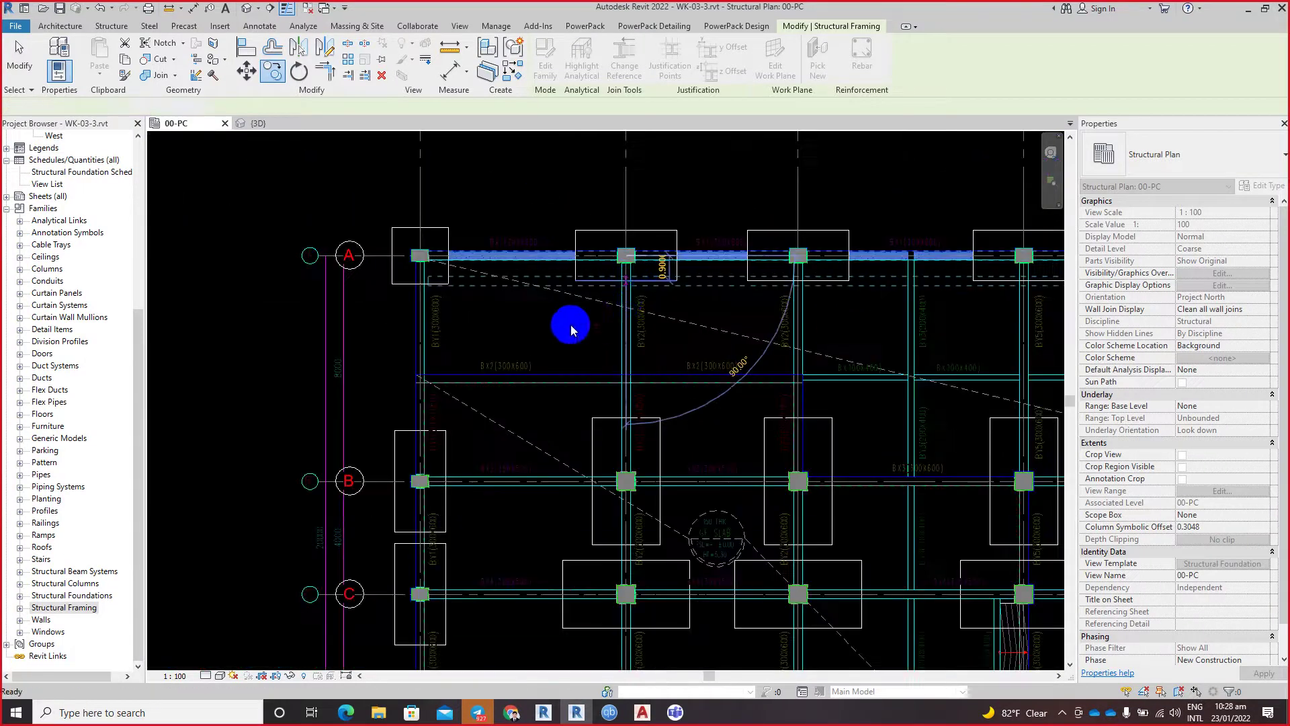
Step: Finish copying and pan across the plan toward grids 4 to 6
{"action": "key", "text": "Escape"}
{"action": "key", "text": "Escape"}
{"action": "scroll", "coordinate": [735, 374], "scroll_direction": "down", "scroll_amount": 2}
{"action": "scroll", "coordinate": [743, 411], "scroll_direction": "down", "scroll_amount": 2}
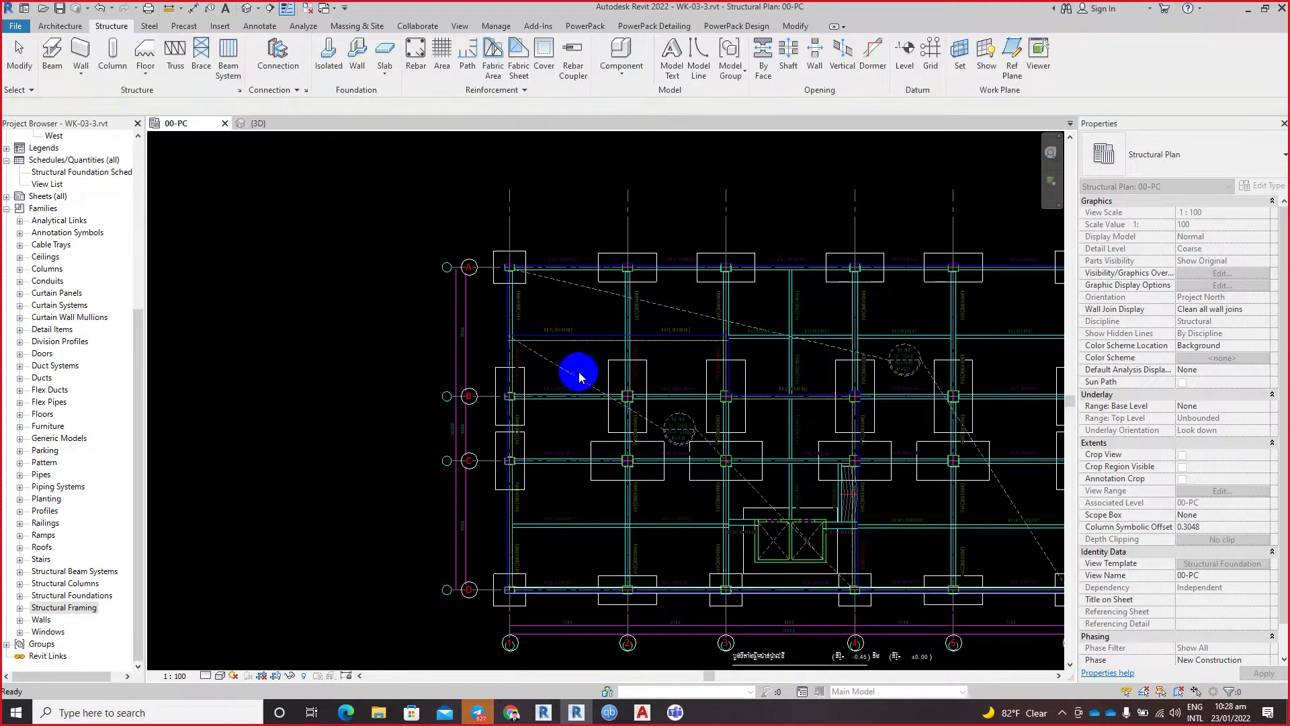
{"action": "mouse_move", "coordinate": [927, 393]}
{"action": "middle_mouse_down"}
{"action": "mouse_move", "coordinate": [672, 366]}
{"action": "mouse_move", "coordinate": [854, 356]}
{"action": "middle_mouse_up"}
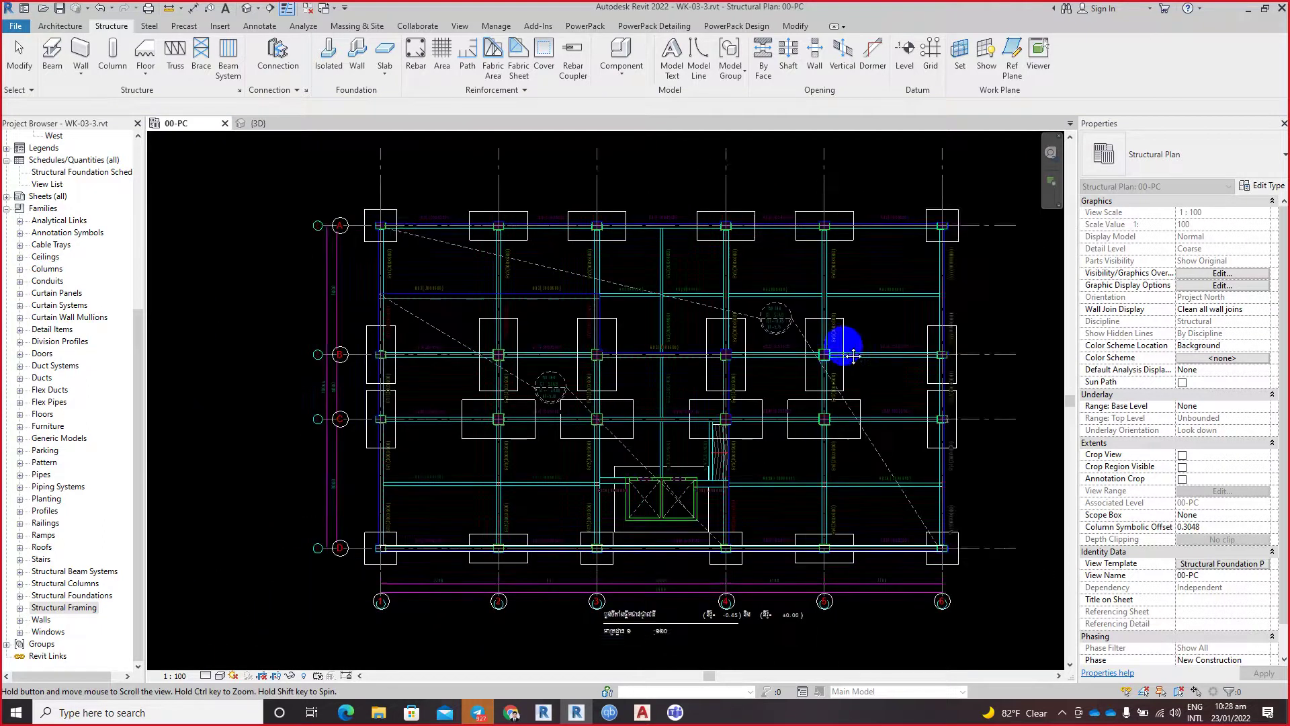
{"action": "scroll", "coordinate": [446, 605], "scroll_direction": "up", "scroll_amount": 3}
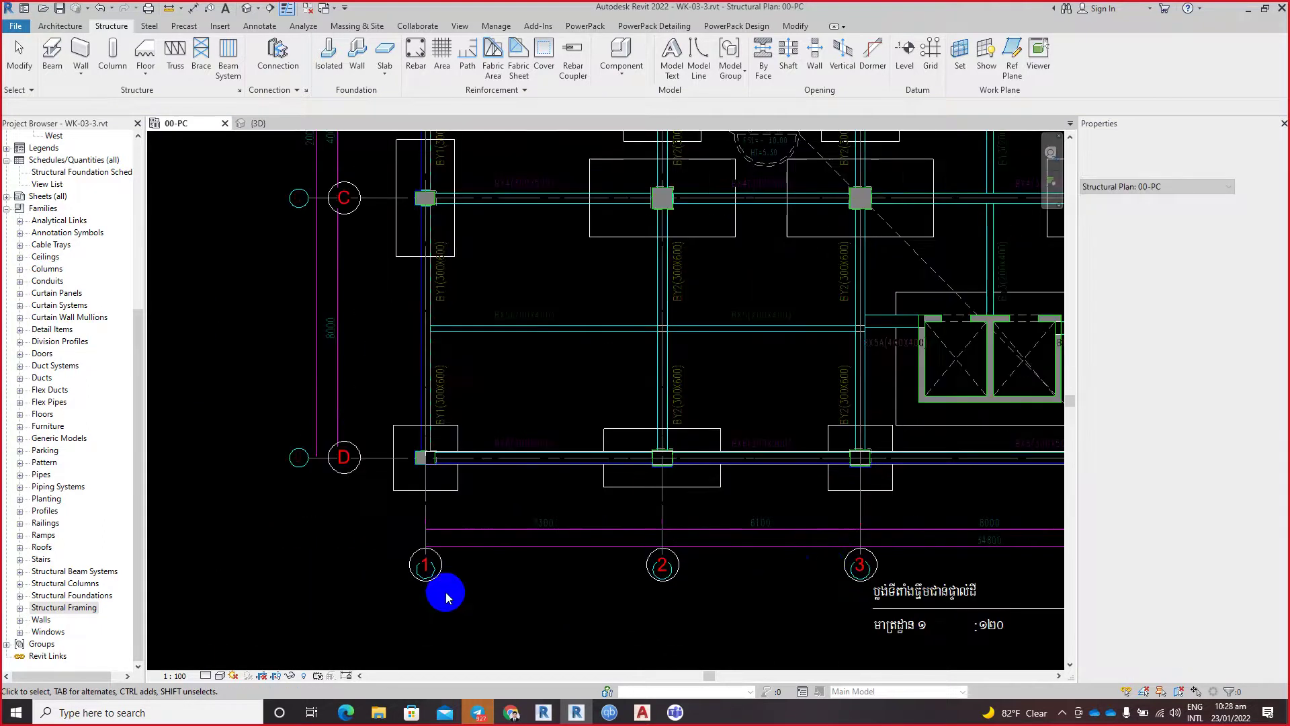
{"action": "mouse_move", "coordinate": [1022, 567]}
{"action": "middle_mouse_down"}
{"action": "mouse_move", "coordinate": [236, 510]}
{"action": "mouse_move", "coordinate": [777, 549]}
{"action": "middle_mouse_up"}
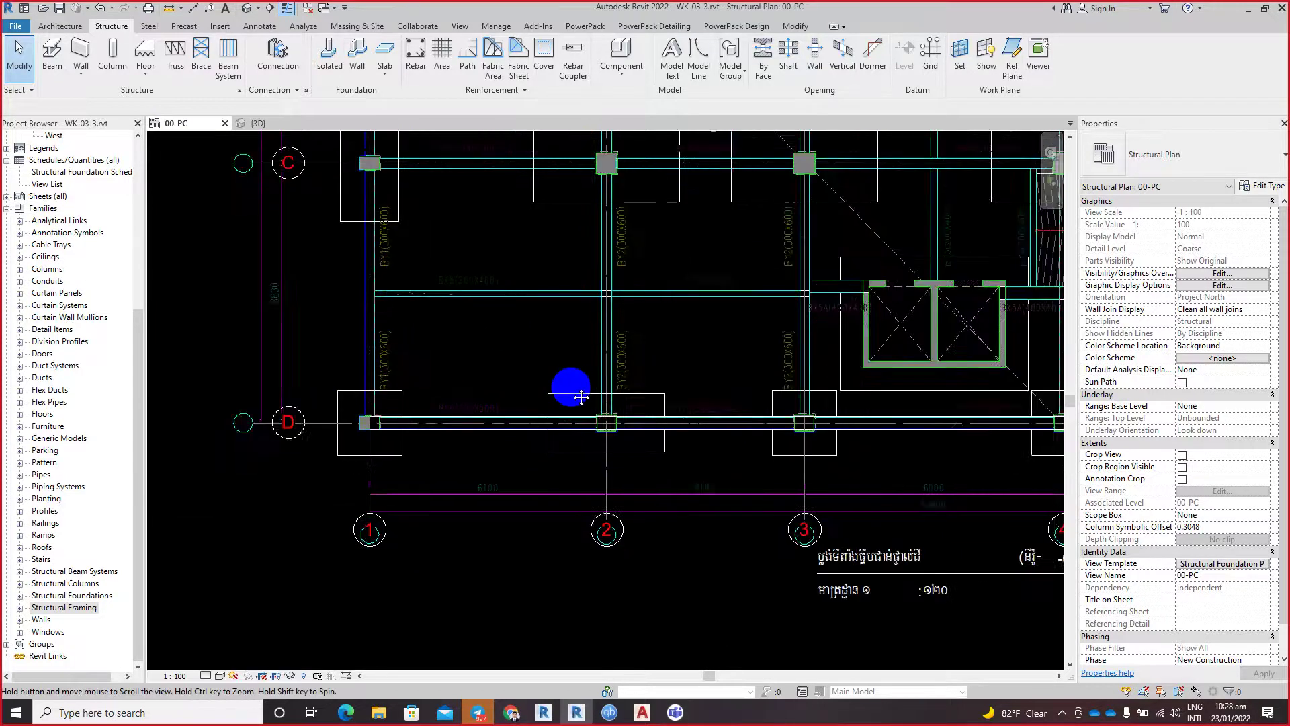
Step: Pan around grids C and D to bring the BX5(200X400) beam into view
{"action": "mouse_move", "coordinate": [387, 404]}
{"action": "middle_mouse_down"}
{"action": "mouse_move", "coordinate": [453, 337]}
{"action": "mouse_move", "coordinate": [449, 381]}
{"action": "middle_mouse_up"}
{"action": "scroll", "coordinate": [476, 375], "scroll_direction": "up", "scroll_amount": 3}
{"action": "middle_click_drag", "start_coordinate": [400, 326], "coordinate": [428, 408]}
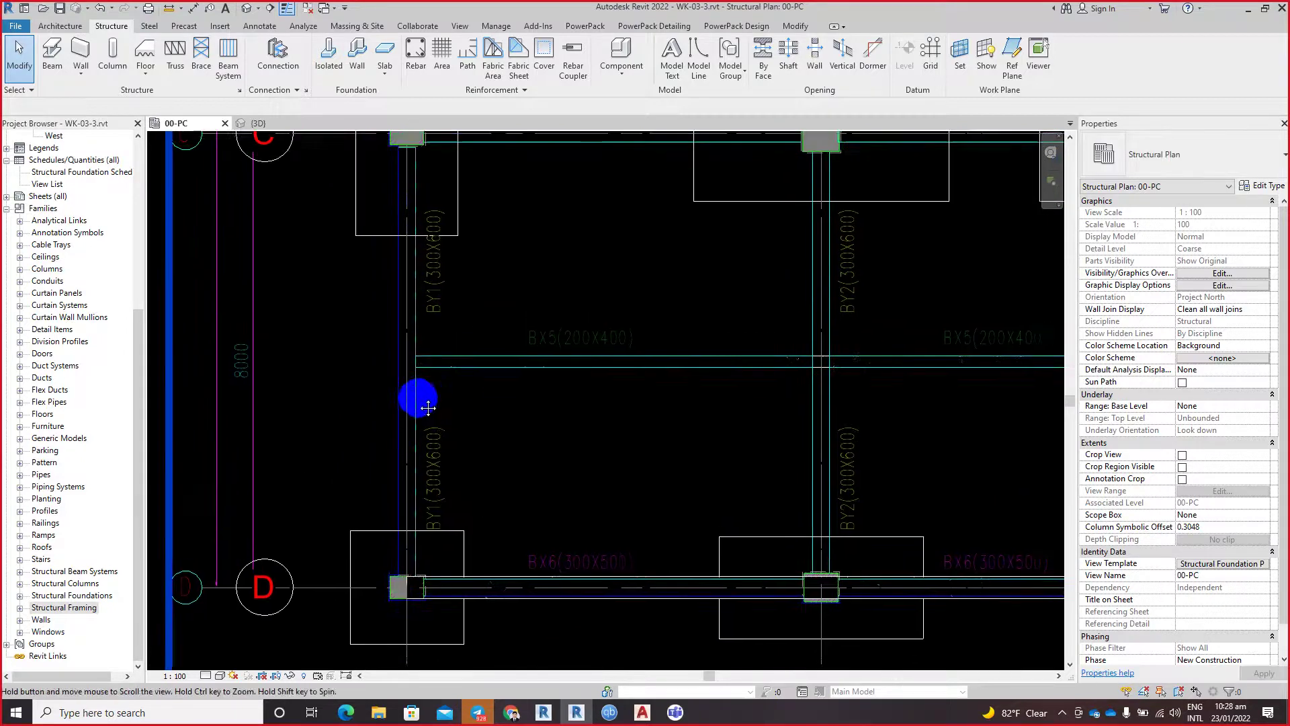
{"action": "scroll", "coordinate": [807, 415], "scroll_direction": "right", "scroll_amount": 5, "text": "shift"}
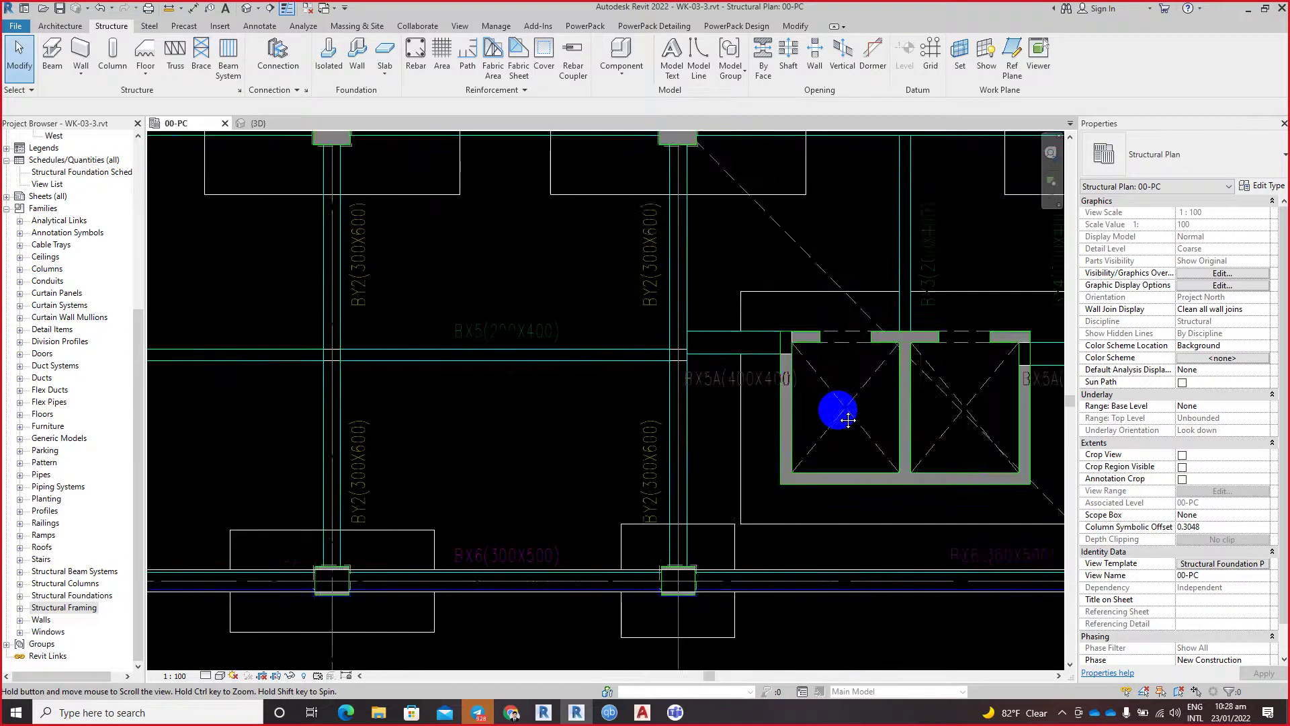
{"action": "scroll", "coordinate": [848, 420], "scroll_direction": "down", "scroll_amount": 1}
{"action": "middle_click_drag", "start_coordinate": [848, 420], "coordinate": [599, 403]}
{"action": "scroll", "coordinate": [547, 375], "scroll_direction": "left", "scroll_amount": 5, "text": "shift"}
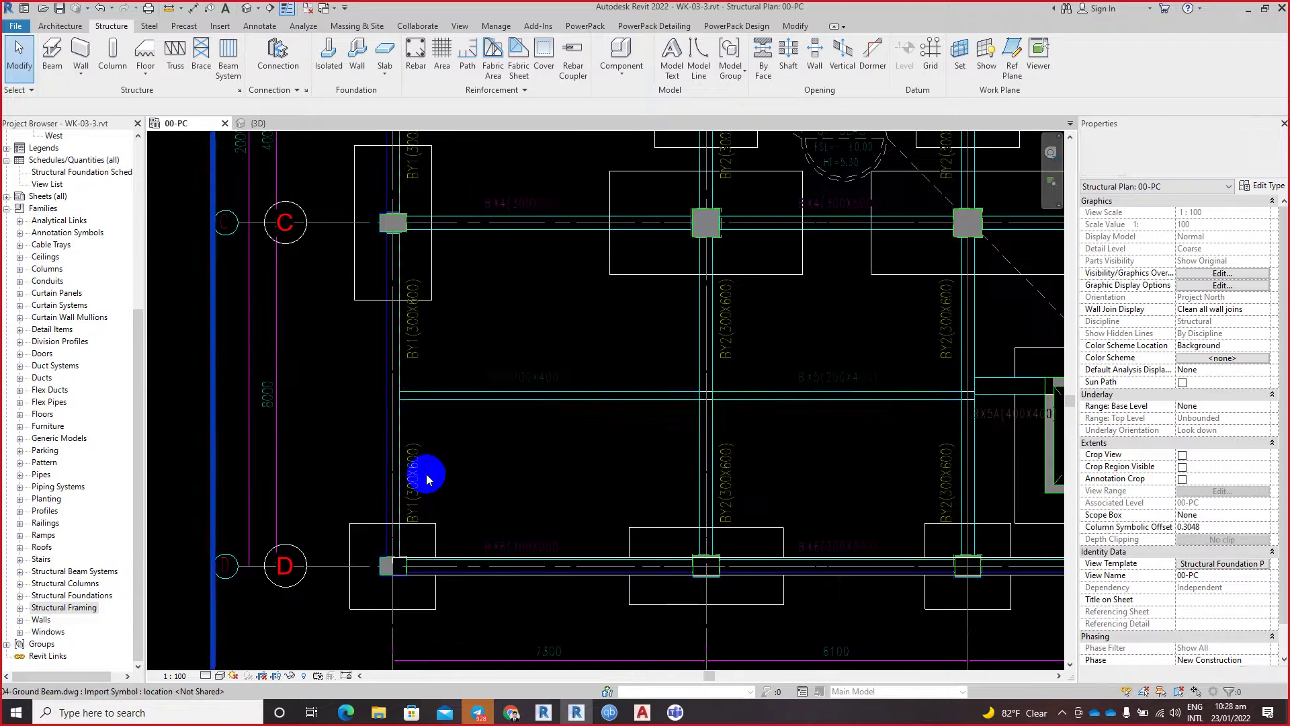
{"action": "scroll", "coordinate": [426, 478], "scroll_direction": "up", "scroll_amount": 2}
{"action": "scroll", "coordinate": [421, 462], "scroll_direction": "up", "scroll_amount": 1}
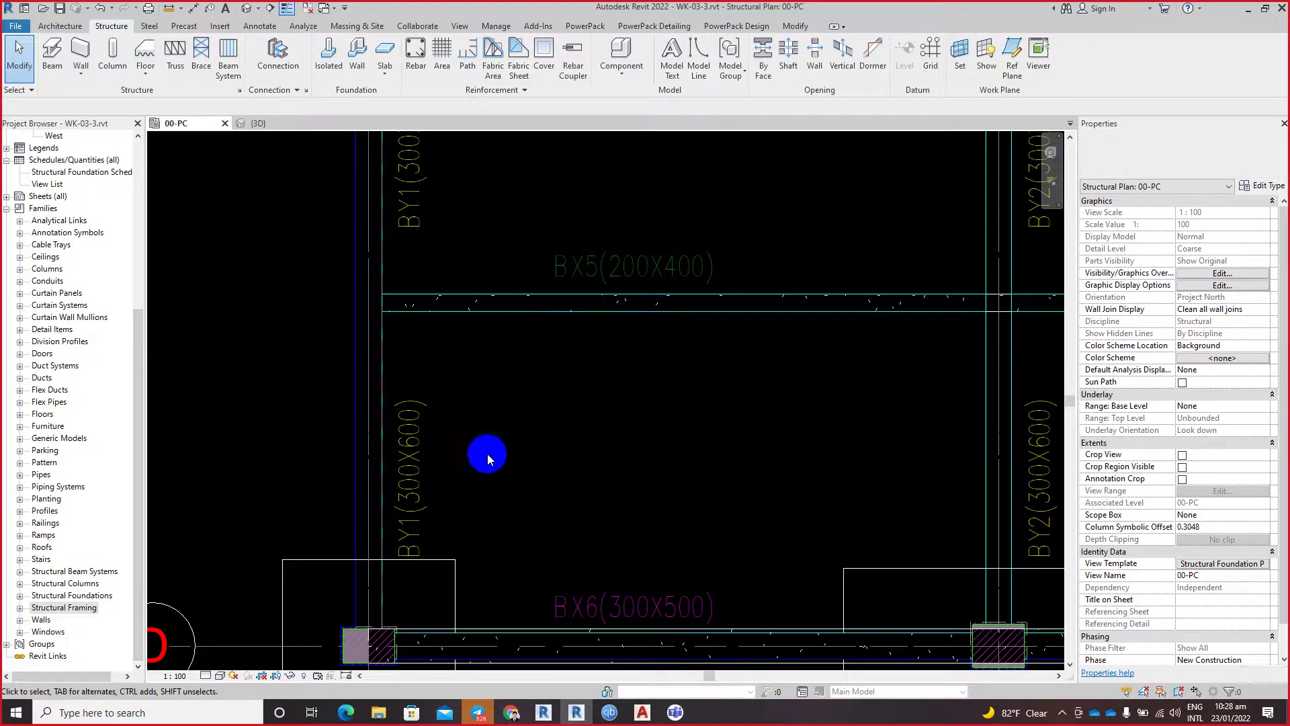
Step: Create a beam similar to BX5 and choose the 30X60 type
{"action": "left_click", "coordinate": [600, 316]}
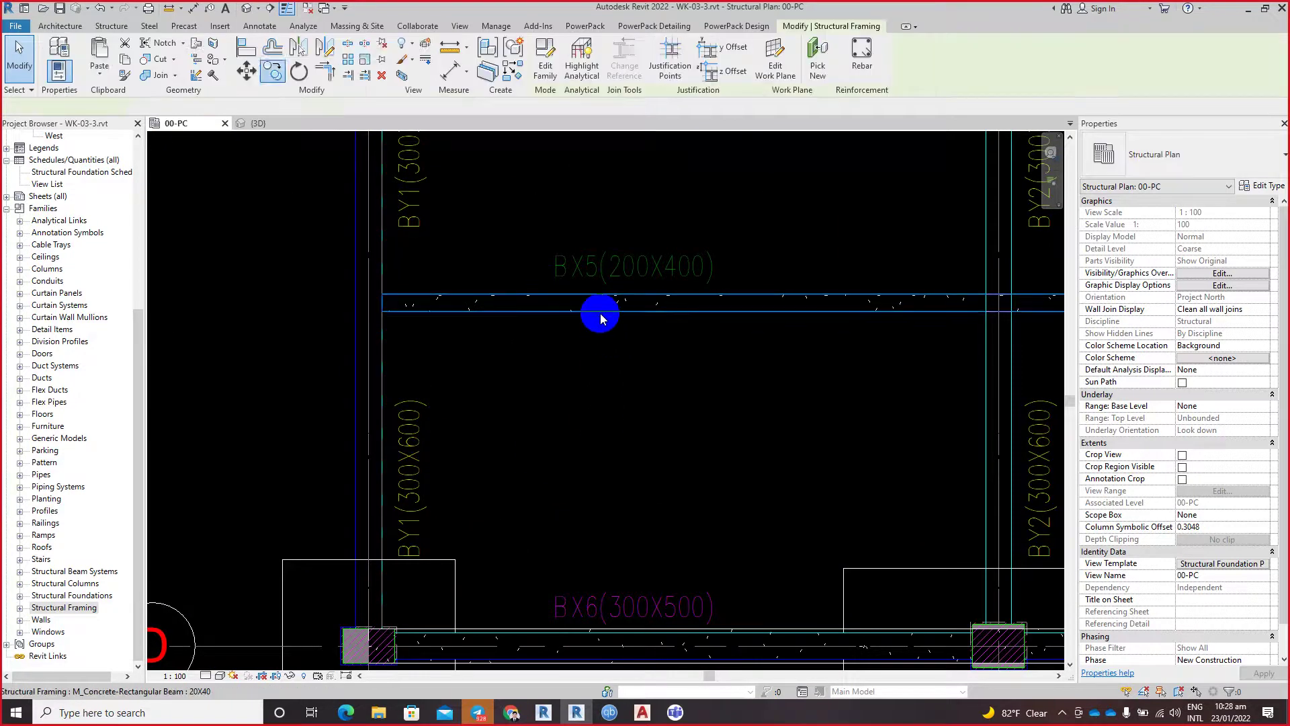
{"action": "right_click", "coordinate": [599, 299]}
{"action": "left_click", "coordinate": [637, 466]}
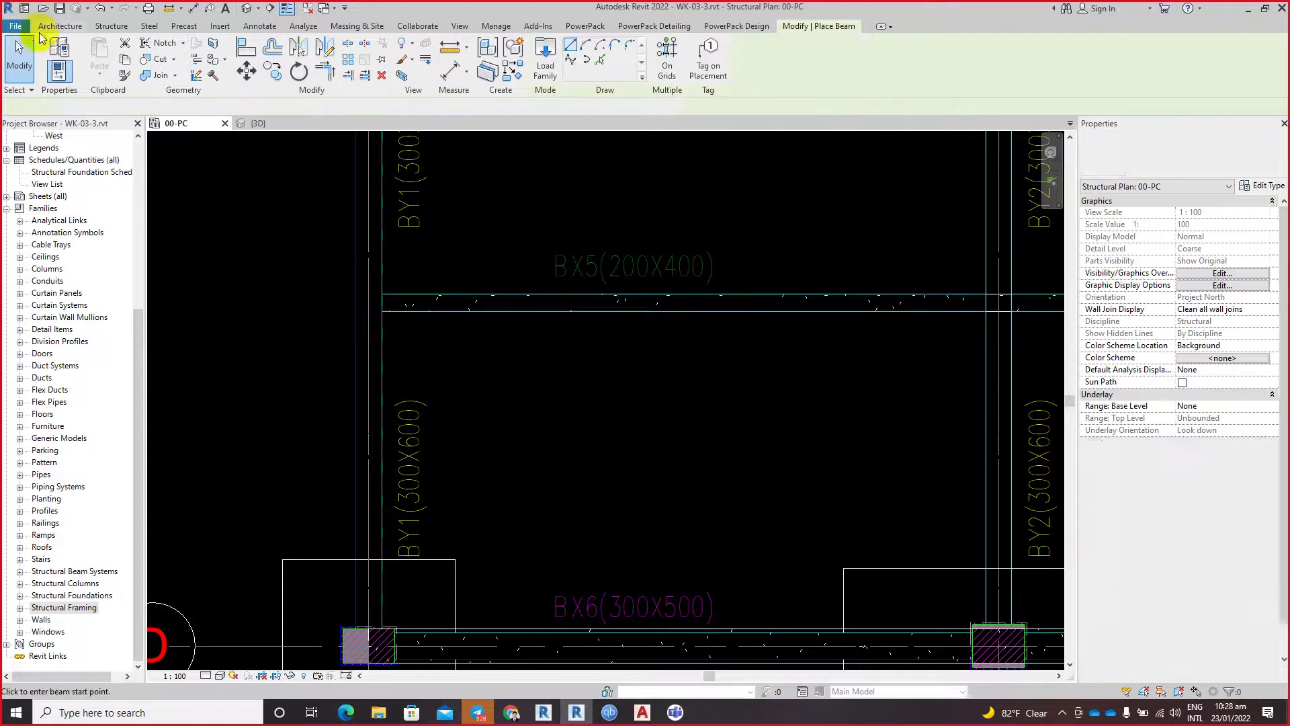
{"action": "left_click", "coordinate": [1156, 154]}
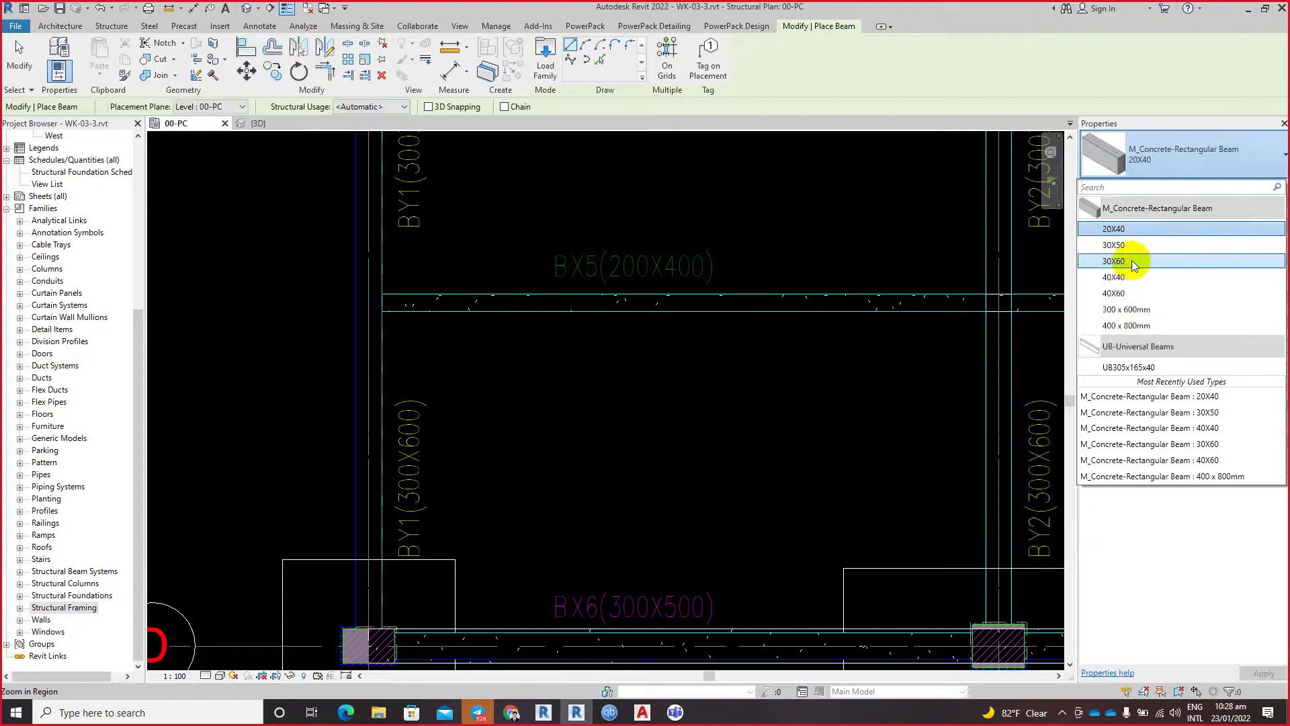
{"action": "scroll", "coordinate": [374, 619], "scroll_direction": "up", "scroll_amount": 2}
{"action": "scroll", "coordinate": [378, 636], "scroll_direction": "up", "scroll_amount": 1}
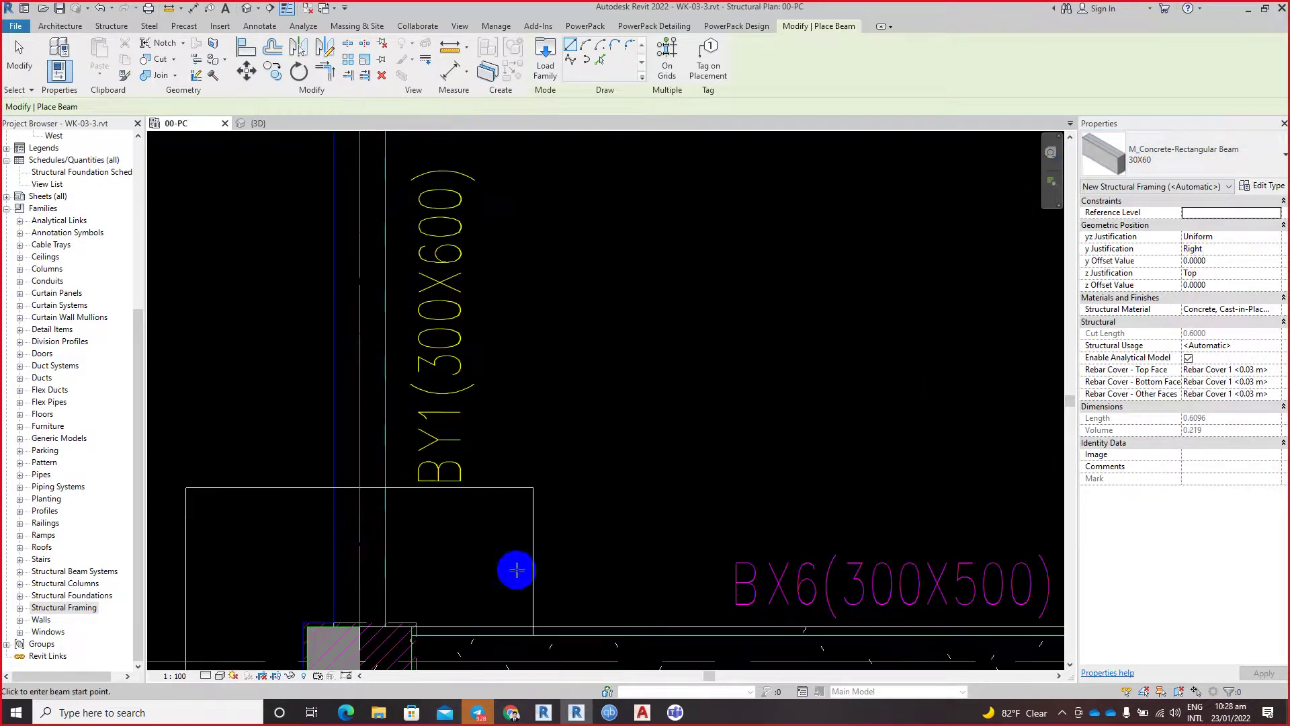
Step: Start the 30X60 beam at the column corner by BX6 on the BY1 line
{"action": "left_click", "coordinate": [388, 627]}
{"action": "scroll", "coordinate": [398, 562], "scroll_direction": "down", "scroll_amount": 2}
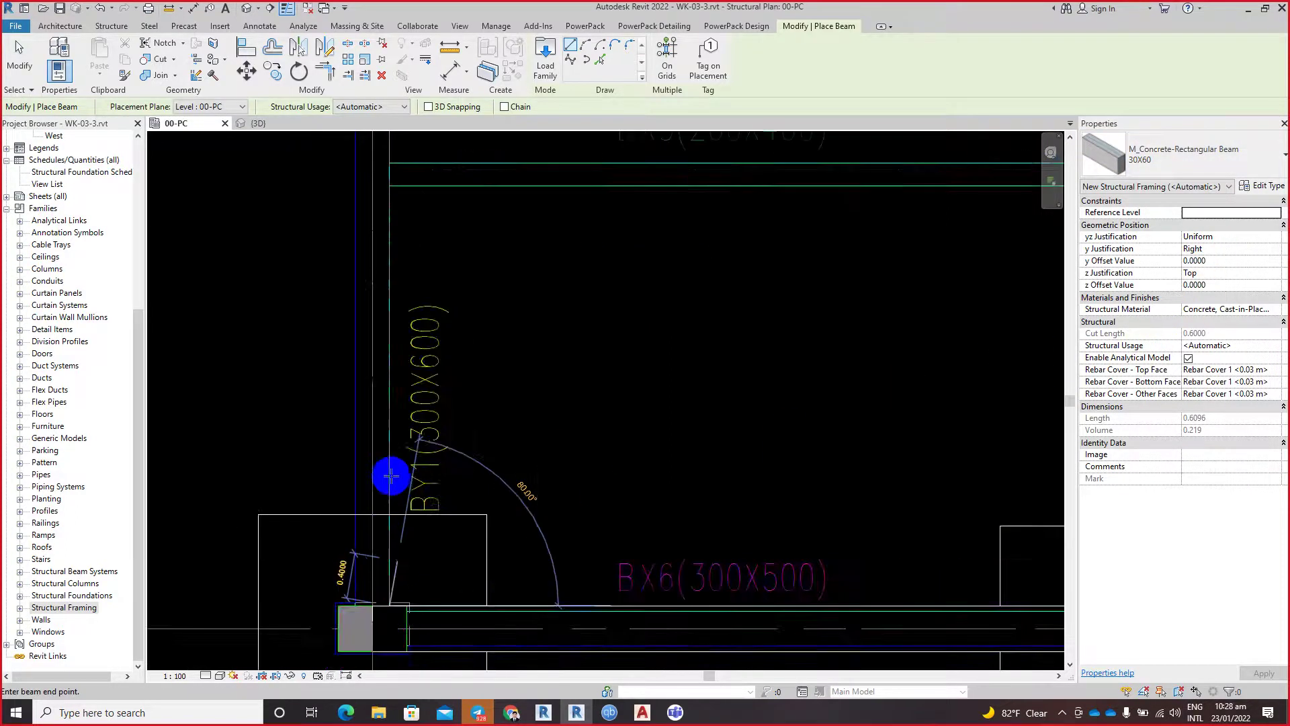
{"action": "scroll", "coordinate": [392, 476], "scroll_direction": "down", "scroll_amount": 2}
{"action": "scroll", "coordinate": [394, 268], "scroll_direction": "down", "scroll_amount": 2}
{"action": "scroll", "coordinate": [412, 231], "scroll_direction": "down", "scroll_amount": 1}
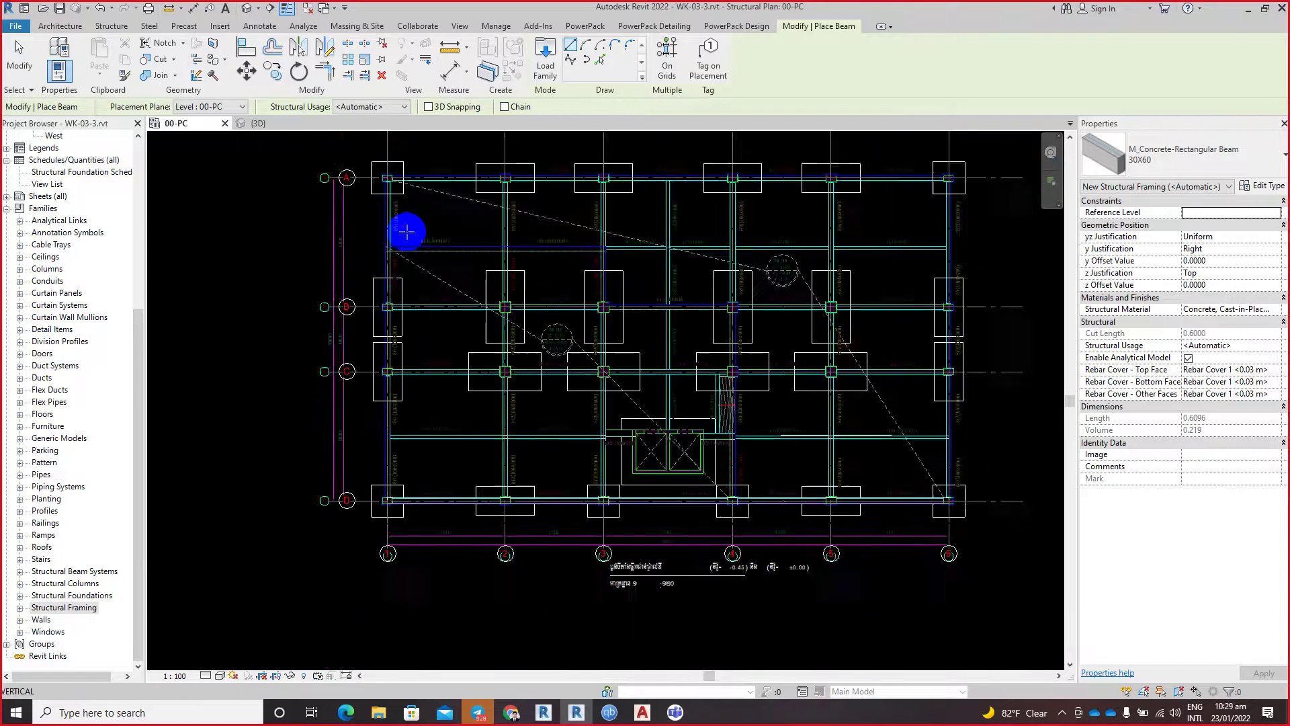
{"action": "scroll", "coordinate": [409, 188], "scroll_direction": "up", "scroll_amount": 2}
{"action": "scroll", "coordinate": [383, 401], "scroll_direction": "up", "scroll_amount": 5}
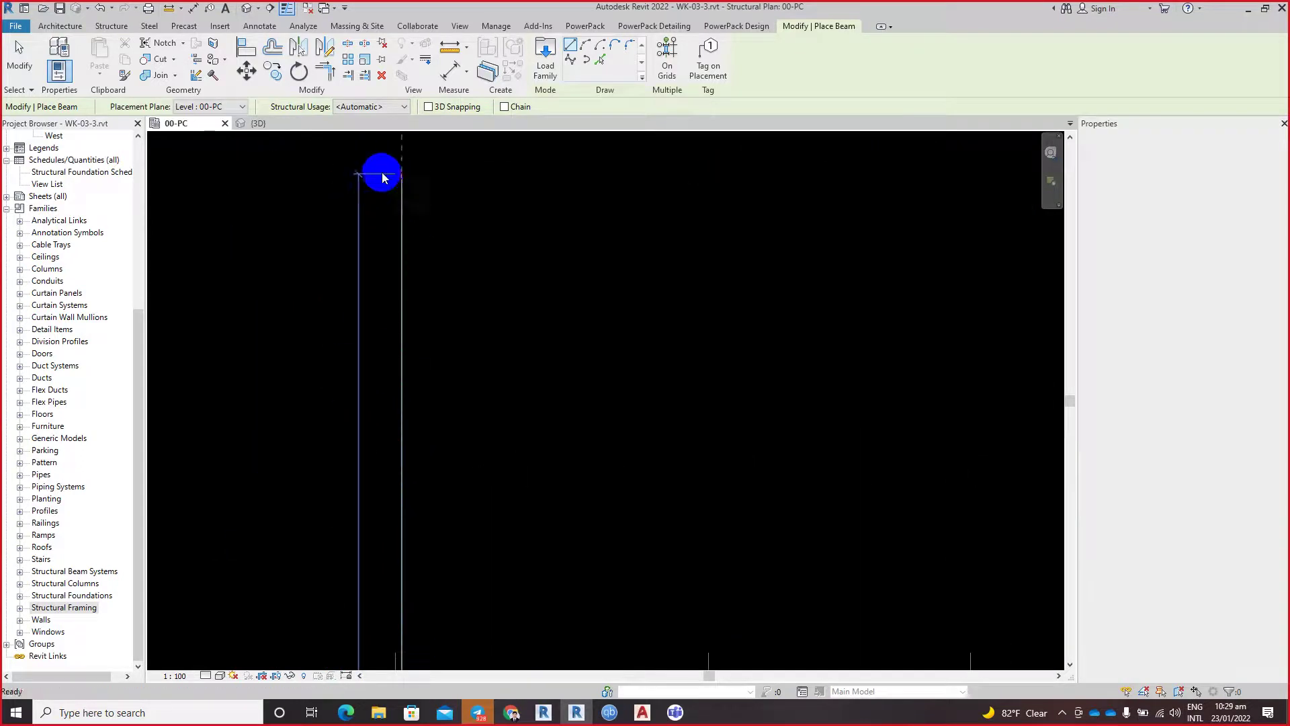
Step: End the beam at the grid A column, answering No on Stop Operation
{"action": "scroll", "coordinate": [389, 471], "scroll_direction": "down", "scroll_amount": 5}
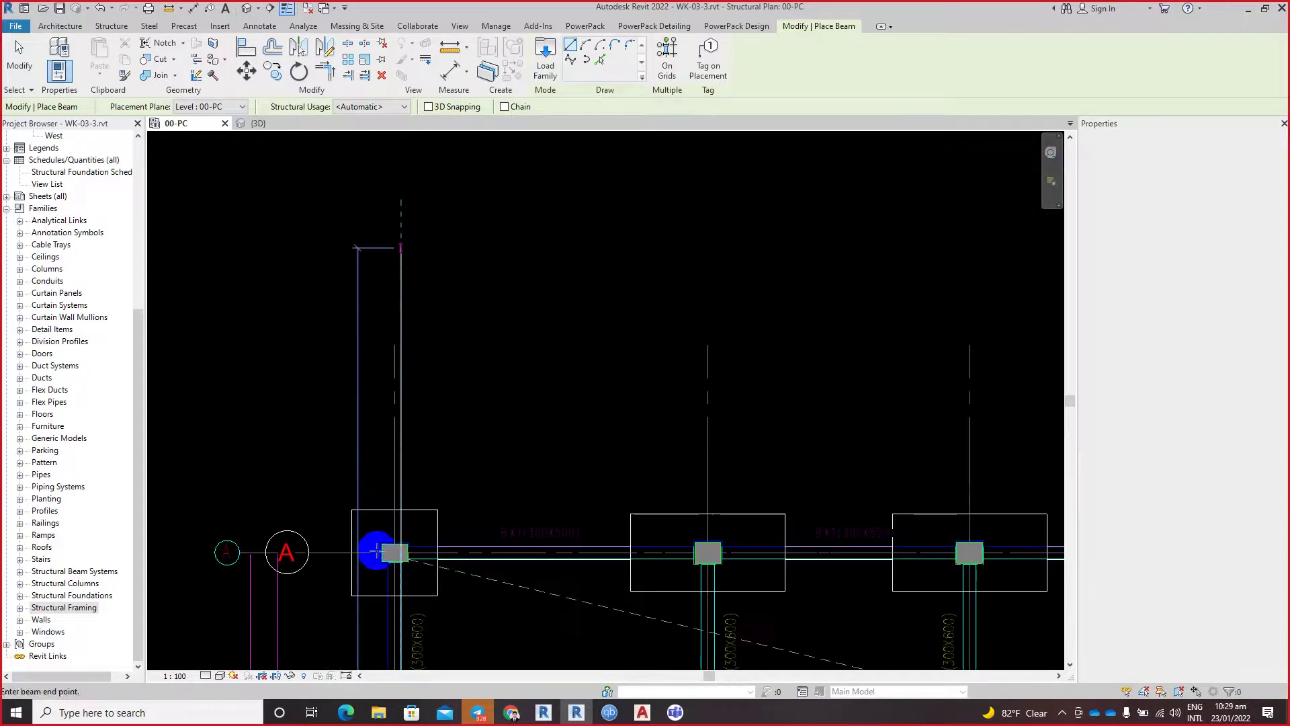
{"action": "scroll", "coordinate": [374, 547], "scroll_direction": "up", "scroll_amount": 2}
{"action": "scroll", "coordinate": [415, 570], "scroll_direction": "up", "scroll_amount": 3}
{"action": "scroll", "coordinate": [414, 567], "scroll_direction": "up", "scroll_amount": 4}
{"action": "scroll", "coordinate": [457, 463], "scroll_direction": "up", "scroll_amount": 1}
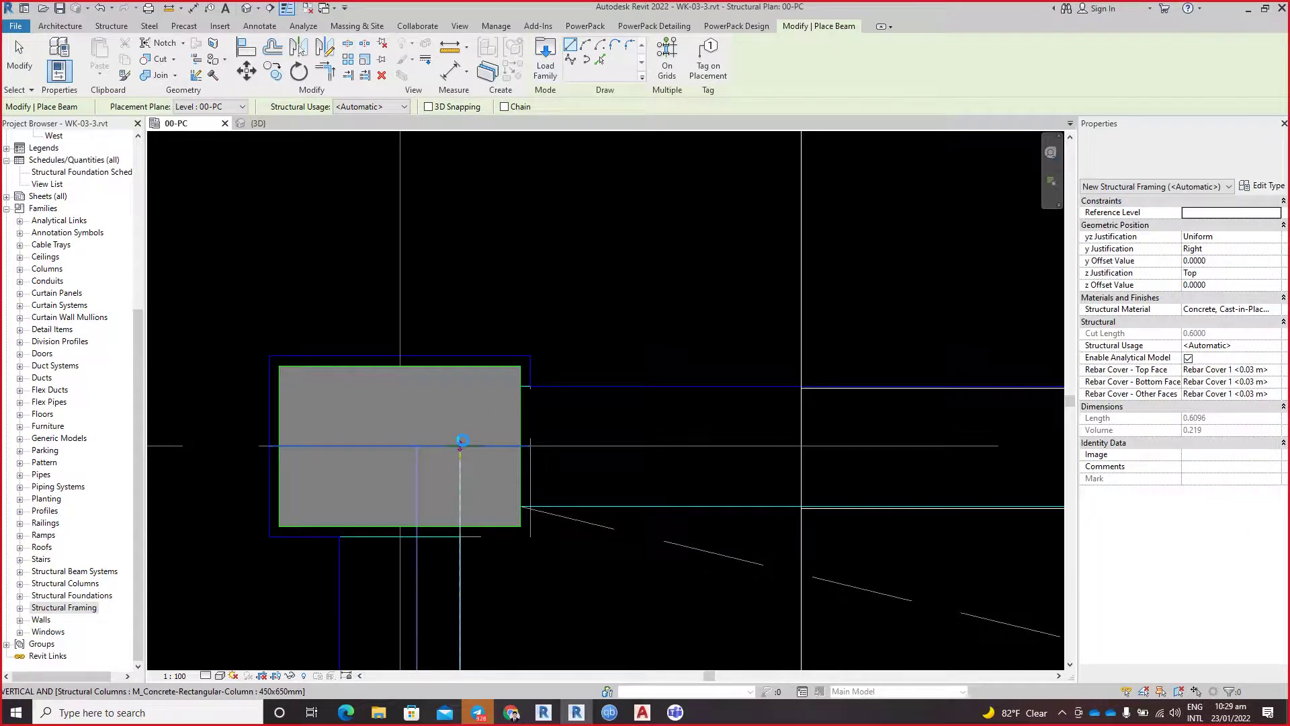
{"action": "left_click", "coordinate": [461, 443]}
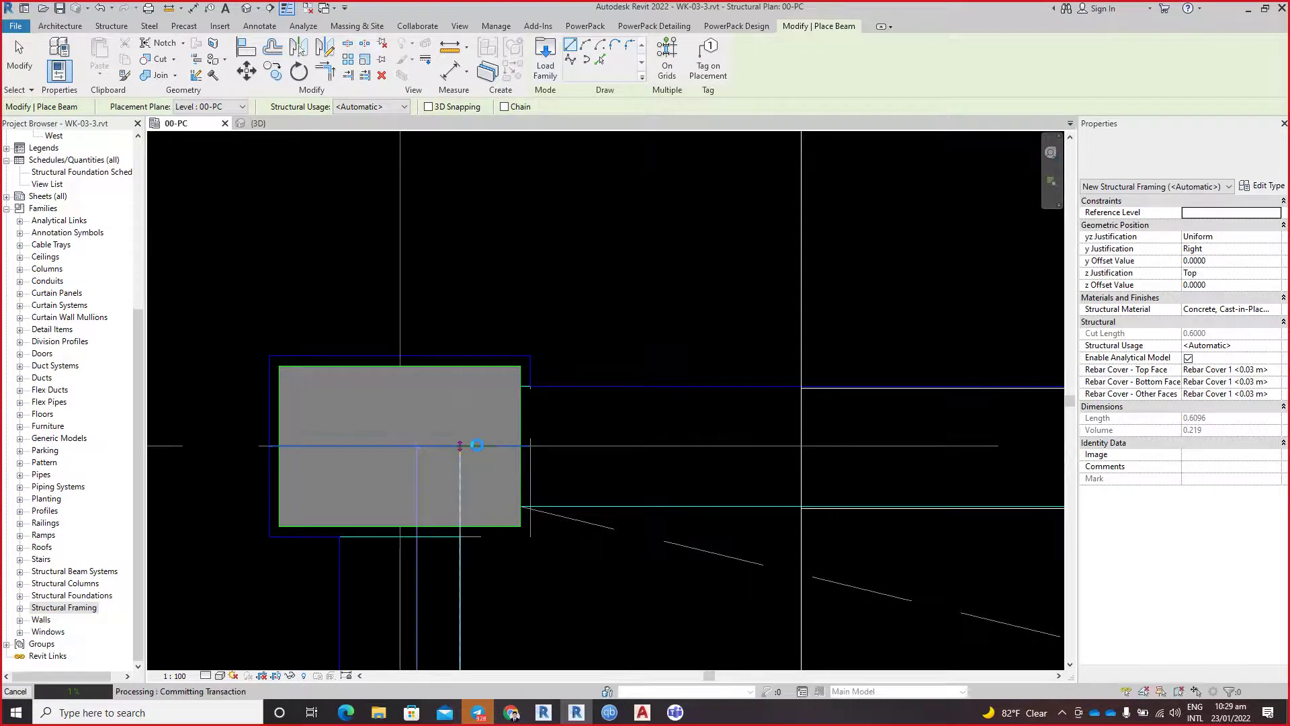
{"action": "key", "text": "Escape"}
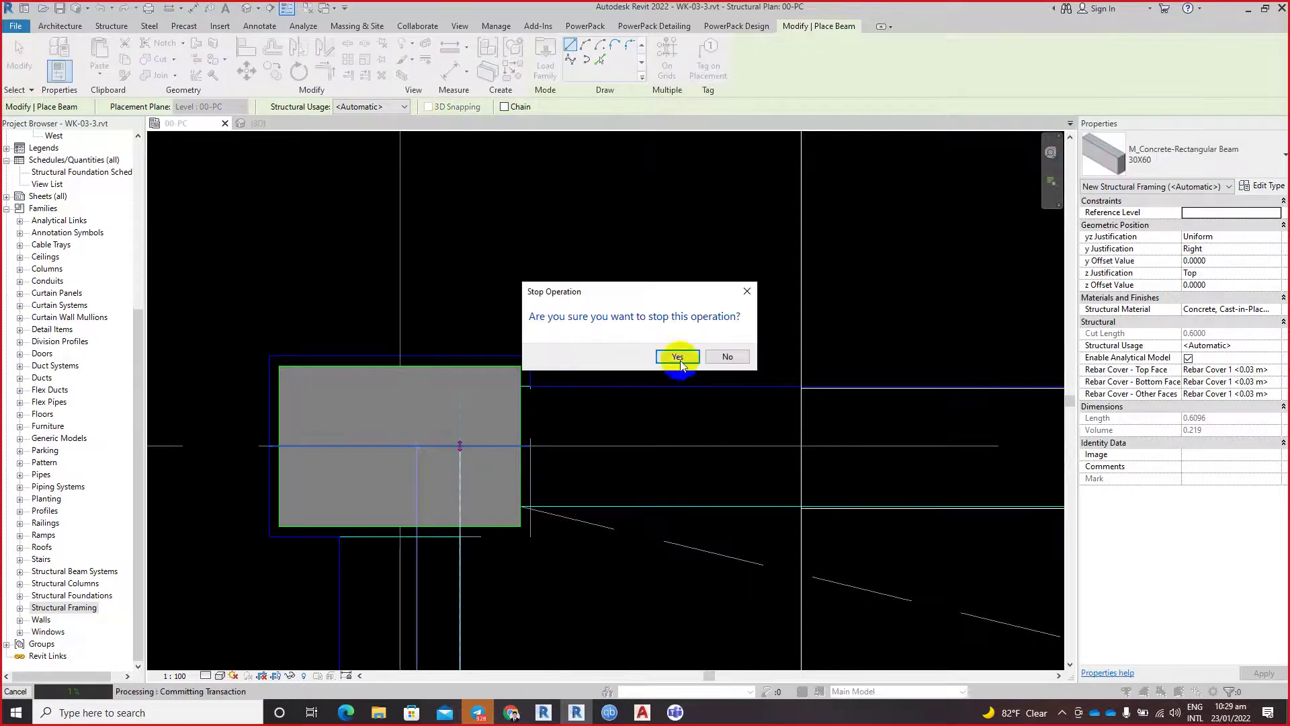
{"action": "left_click", "coordinate": [729, 355]}
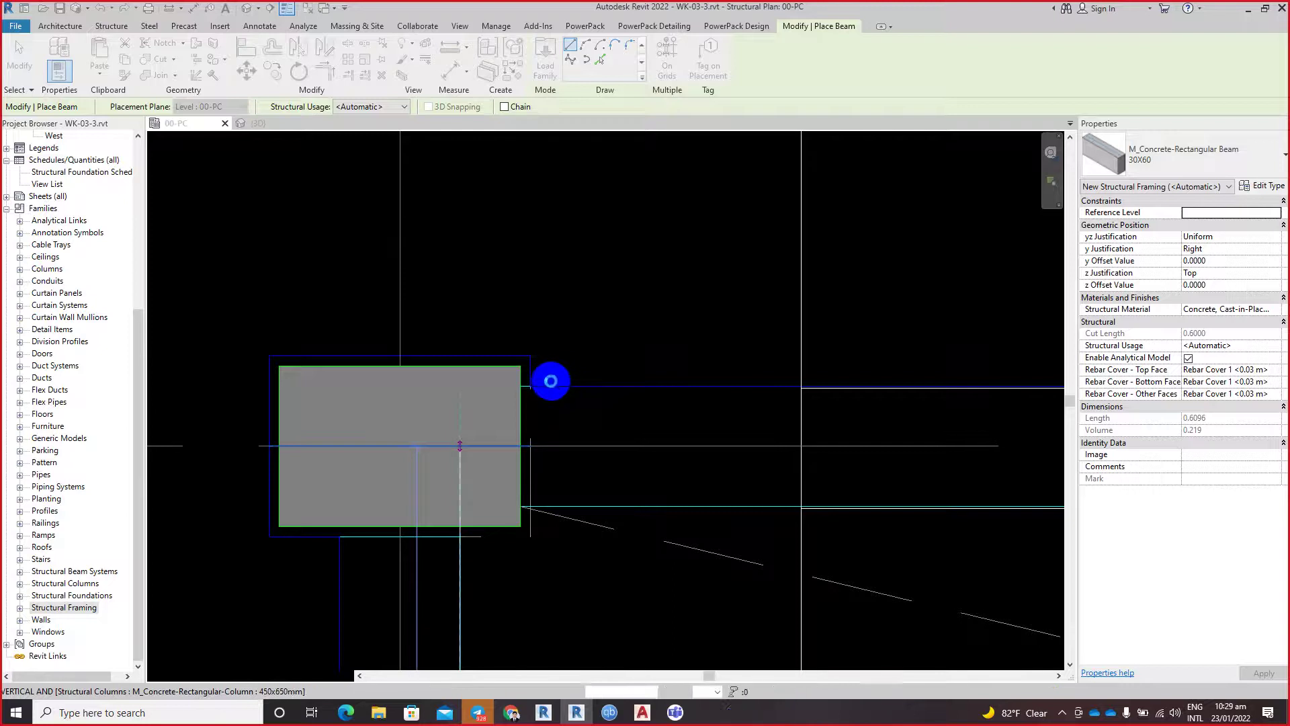
Step: Exit beam placement after zooming around the new beam
{"action": "scroll", "coordinate": [501, 386], "scroll_direction": "down", "scroll_amount": 1}
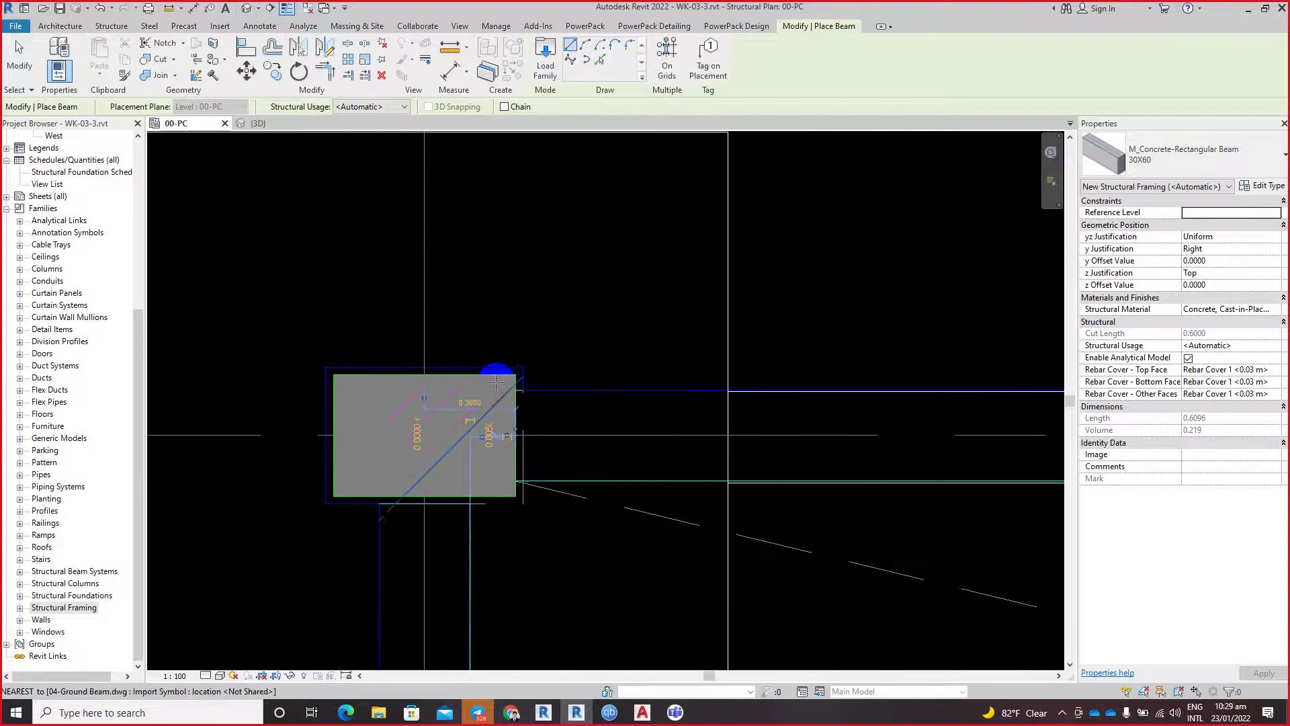
{"action": "scroll", "coordinate": [486, 294], "scroll_direction": "down", "scroll_amount": 5}
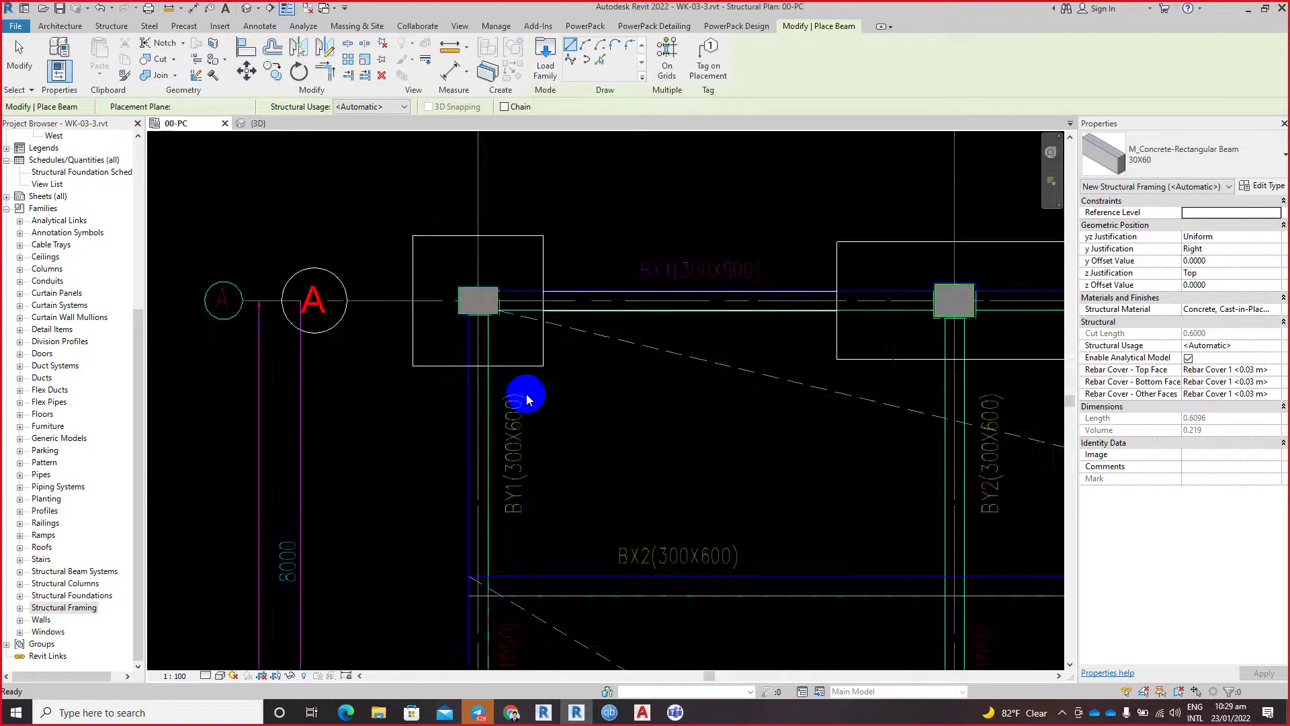
{"action": "scroll", "coordinate": [523, 436], "scroll_direction": "down", "scroll_amount": 2}
{"action": "scroll", "coordinate": [511, 404], "scroll_direction": "up", "scroll_amount": 1}
{"action": "scroll", "coordinate": [510, 401], "scroll_direction": "up", "scroll_amount": 1}
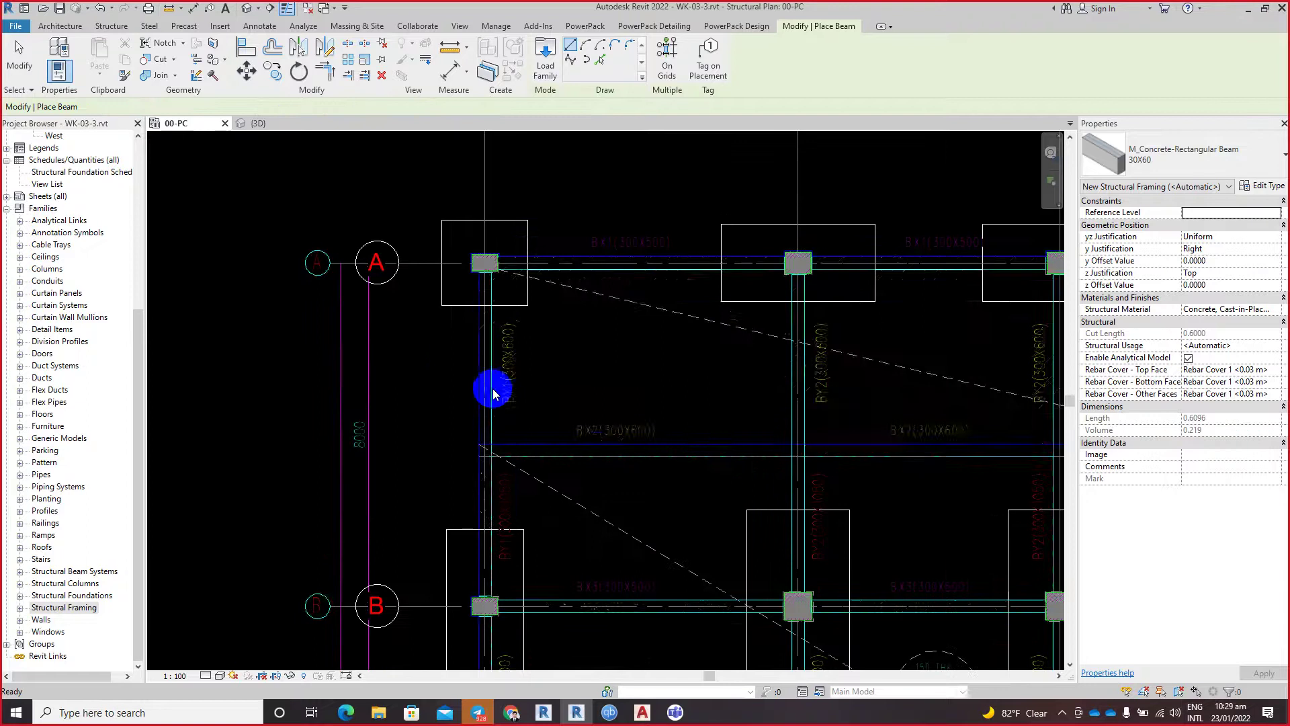
{"action": "scroll", "coordinate": [495, 385], "scroll_direction": "up", "scroll_amount": 1}
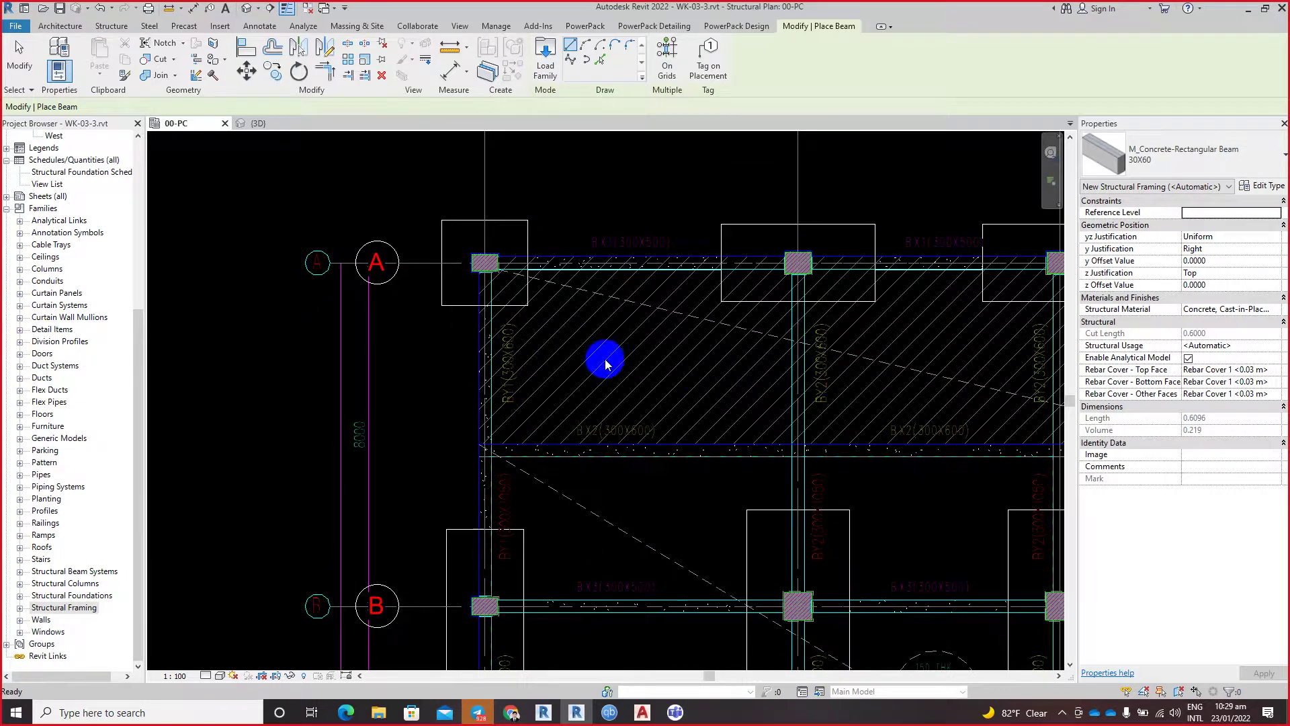
{"action": "scroll", "coordinate": [536, 340], "scroll_direction": "down", "scroll_amount": 1}
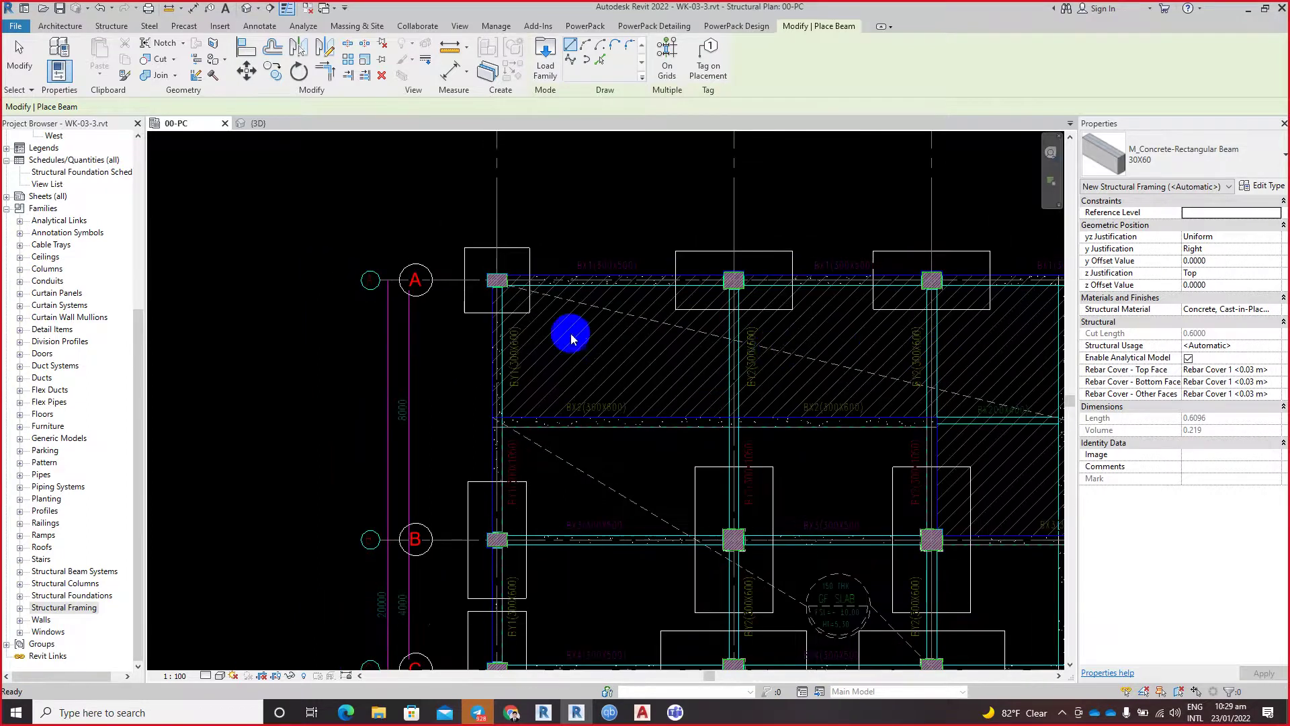
{"action": "key", "text": "Escape"}
Step: Pan over grids B and C to look over the new 30X60 beam
{"action": "middle_click_drag", "start_coordinate": [930, 349], "coordinate": [643, 267]}
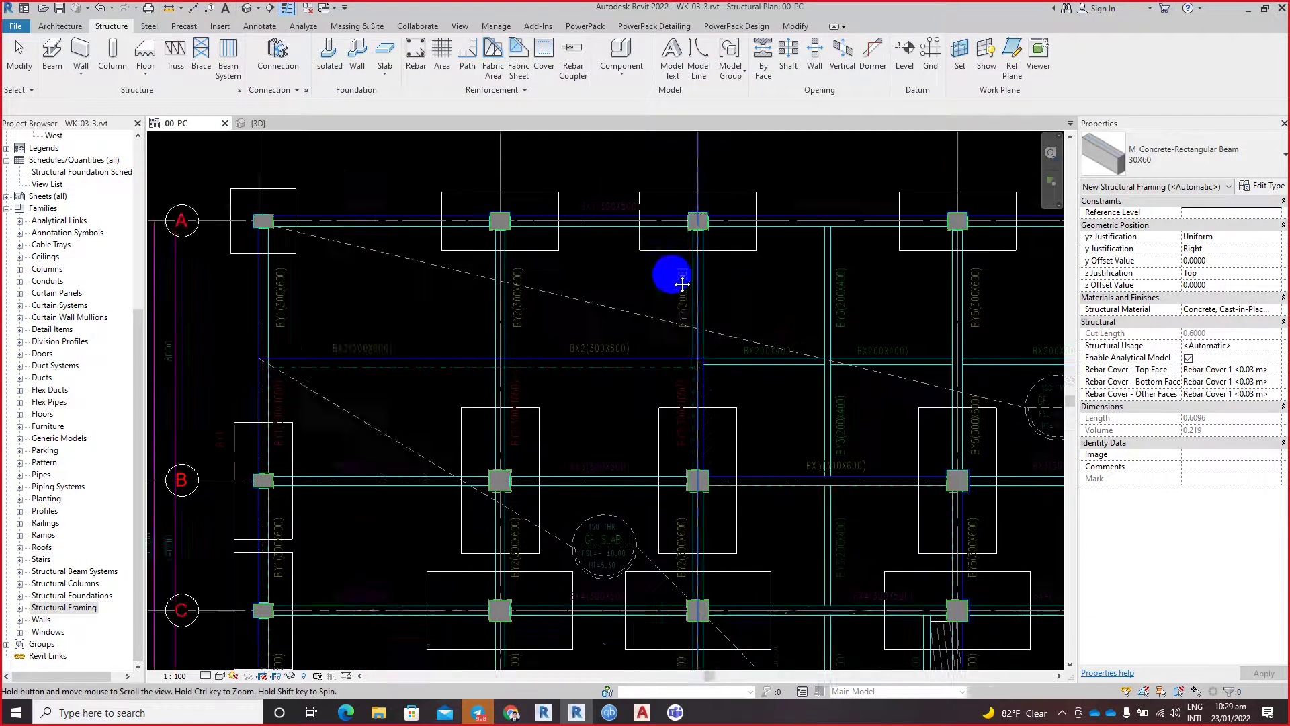
{"action": "mouse_move", "coordinate": [539, 360]}
{"action": "middle_mouse_down"}
{"action": "mouse_move", "coordinate": [691, 273]}
{"action": "mouse_move", "coordinate": [694, 248]}
{"action": "mouse_move", "coordinate": [722, 369]}
{"action": "mouse_move", "coordinate": [401, 308]}
{"action": "middle_mouse_up"}
{"action": "scroll", "coordinate": [387, 374], "scroll_direction": "up", "scroll_amount": 2}
{"action": "scroll", "coordinate": [387, 403], "scroll_direction": "up", "scroll_amount": 3}
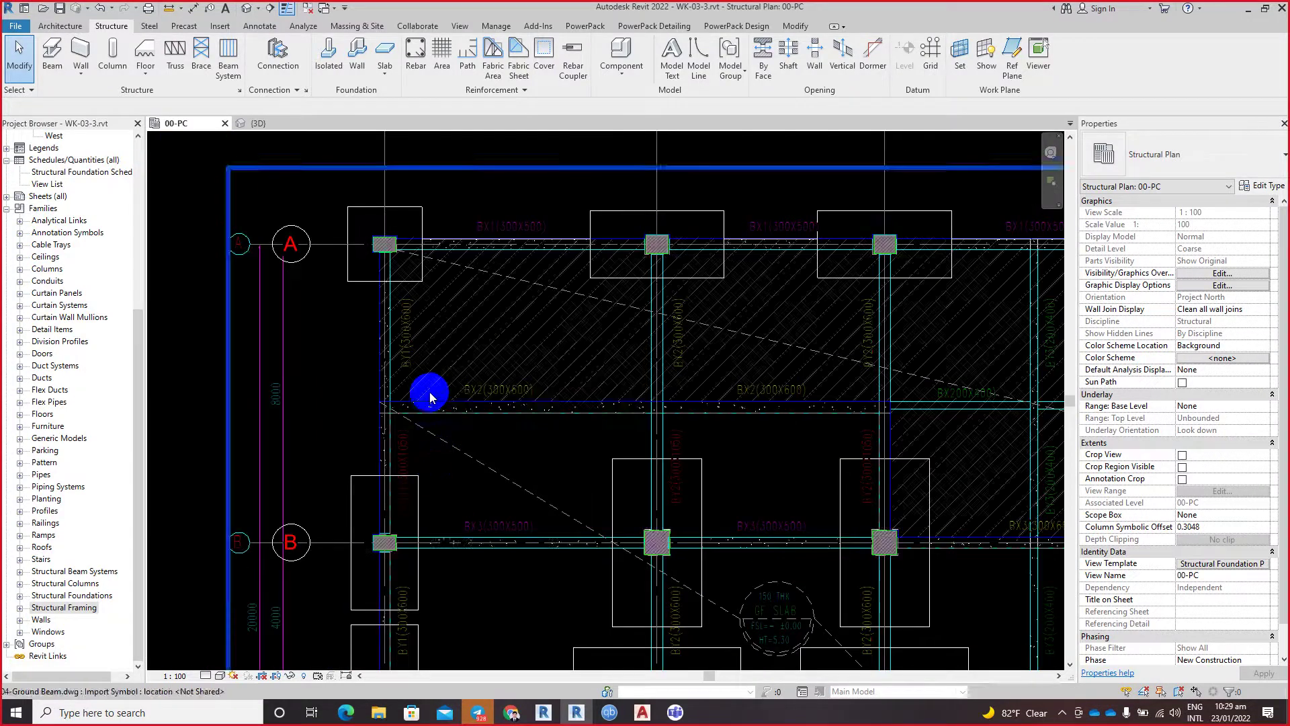
{"action": "middle_click_drag", "start_coordinate": [374, 317], "coordinate": [374, 300]}
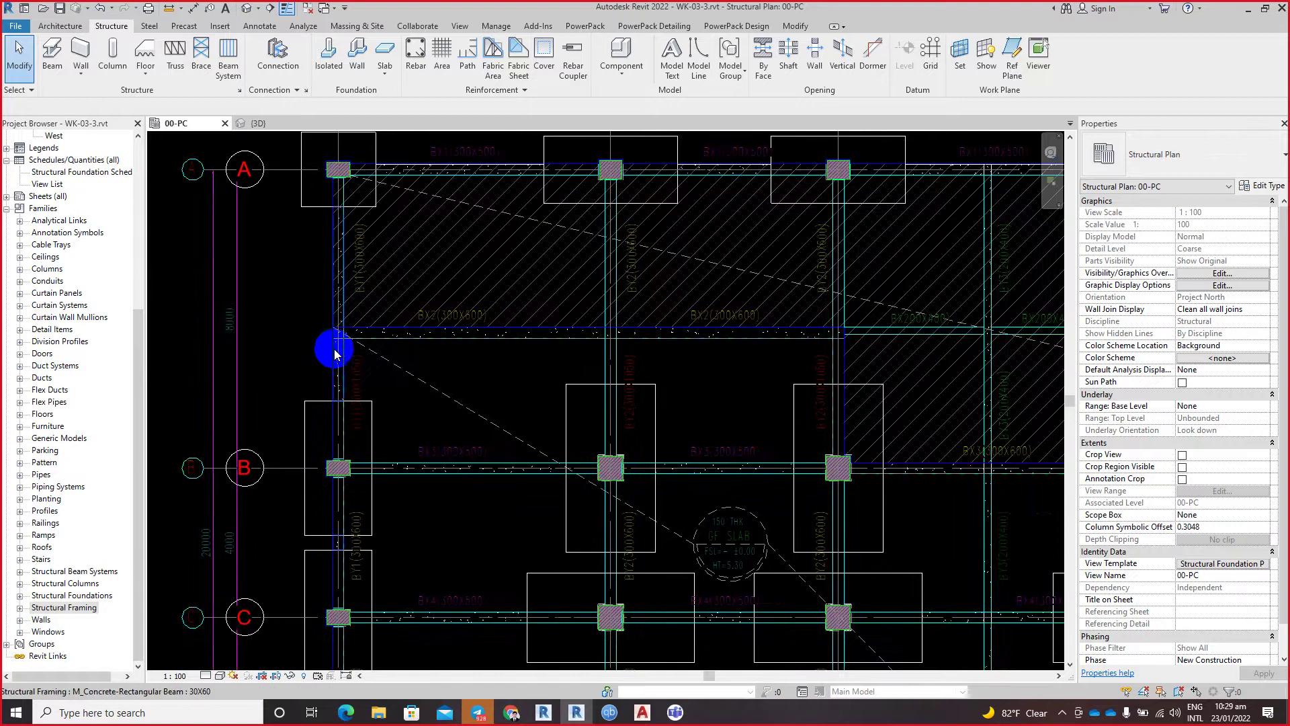
{"action": "scroll", "coordinate": [316, 343], "scroll_direction": "up", "scroll_amount": 3}
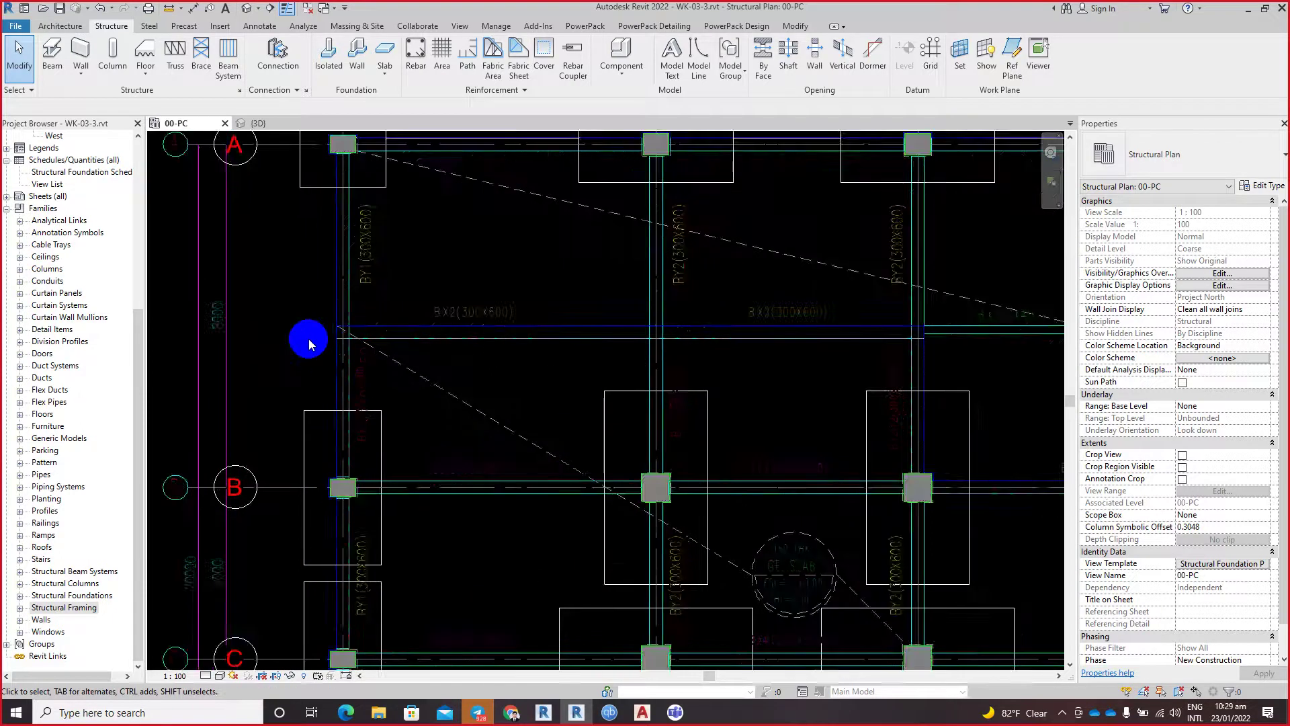
{"action": "scroll", "coordinate": [363, 339], "scroll_direction": "down", "scroll_amount": 1}
Step: Pan along the bays and back to grids A–C to check the BY1 beam
{"action": "middle_click_drag", "start_coordinate": [389, 369], "coordinate": [375, 335]}
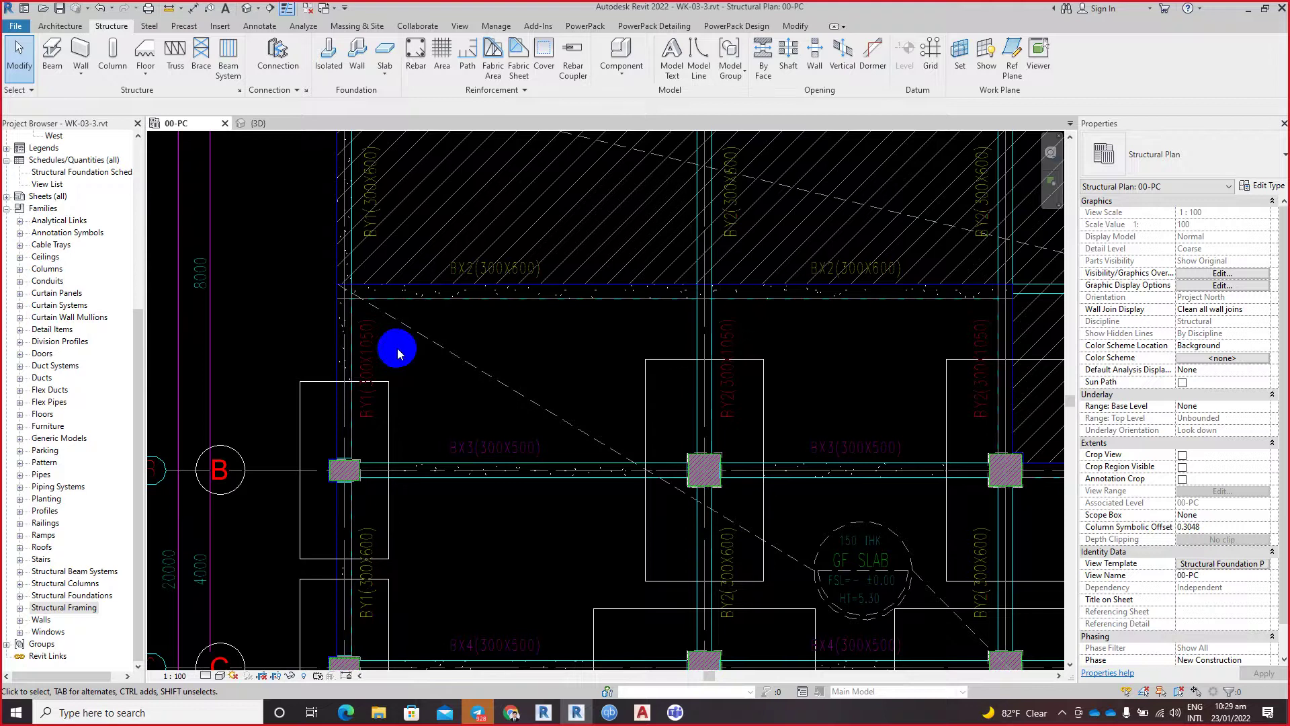
{"action": "middle_click_drag", "start_coordinate": [718, 383], "coordinate": [563, 364]}
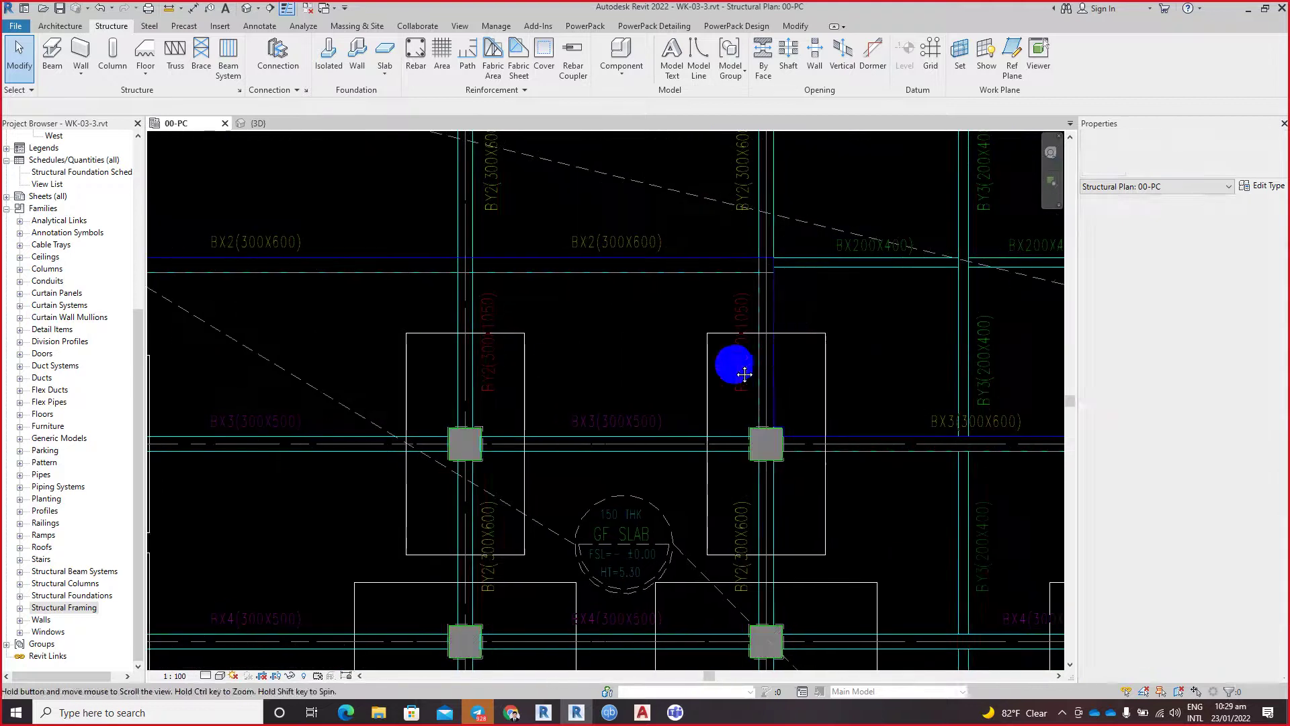
{"action": "middle_click_drag", "start_coordinate": [736, 366], "coordinate": [699, 364]}
{"action": "scroll", "coordinate": [713, 306], "scroll_direction": "down", "scroll_amount": 1}
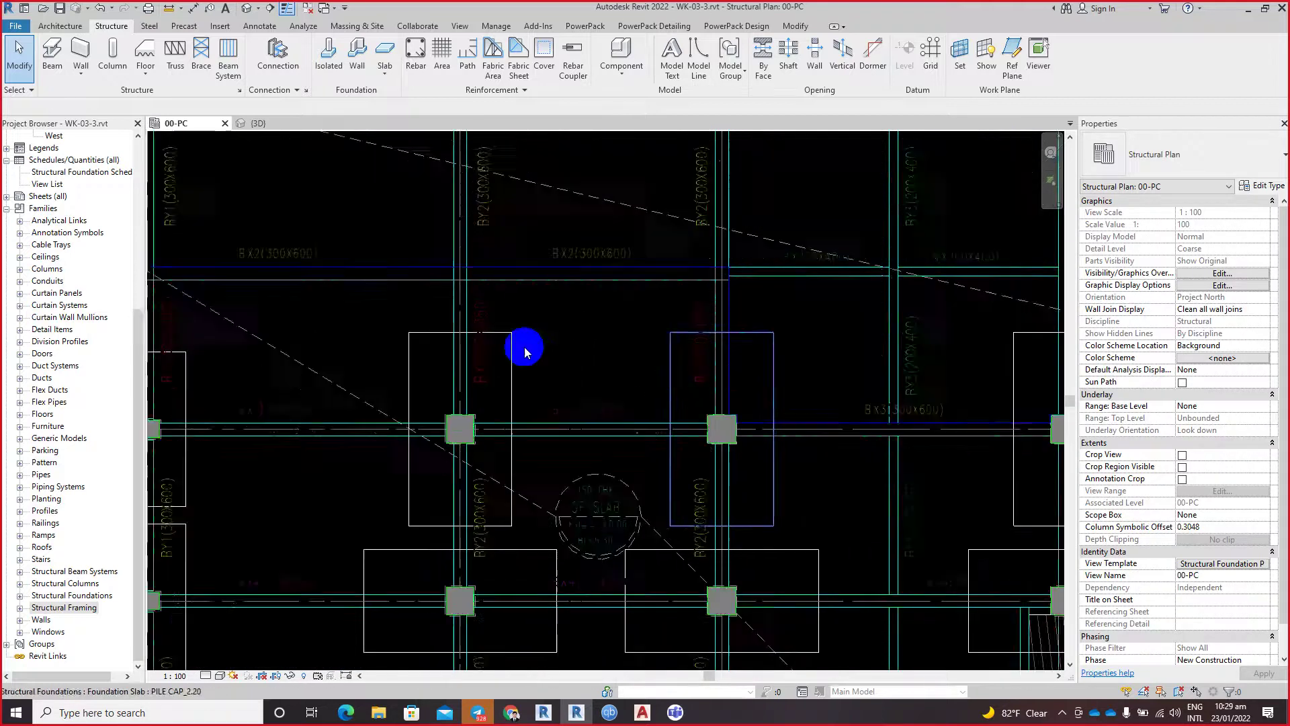
{"action": "middle_click_drag", "start_coordinate": [524, 345], "coordinate": [748, 360]}
{"action": "middle_click_drag", "start_coordinate": [384, 269], "coordinate": [426, 280]}
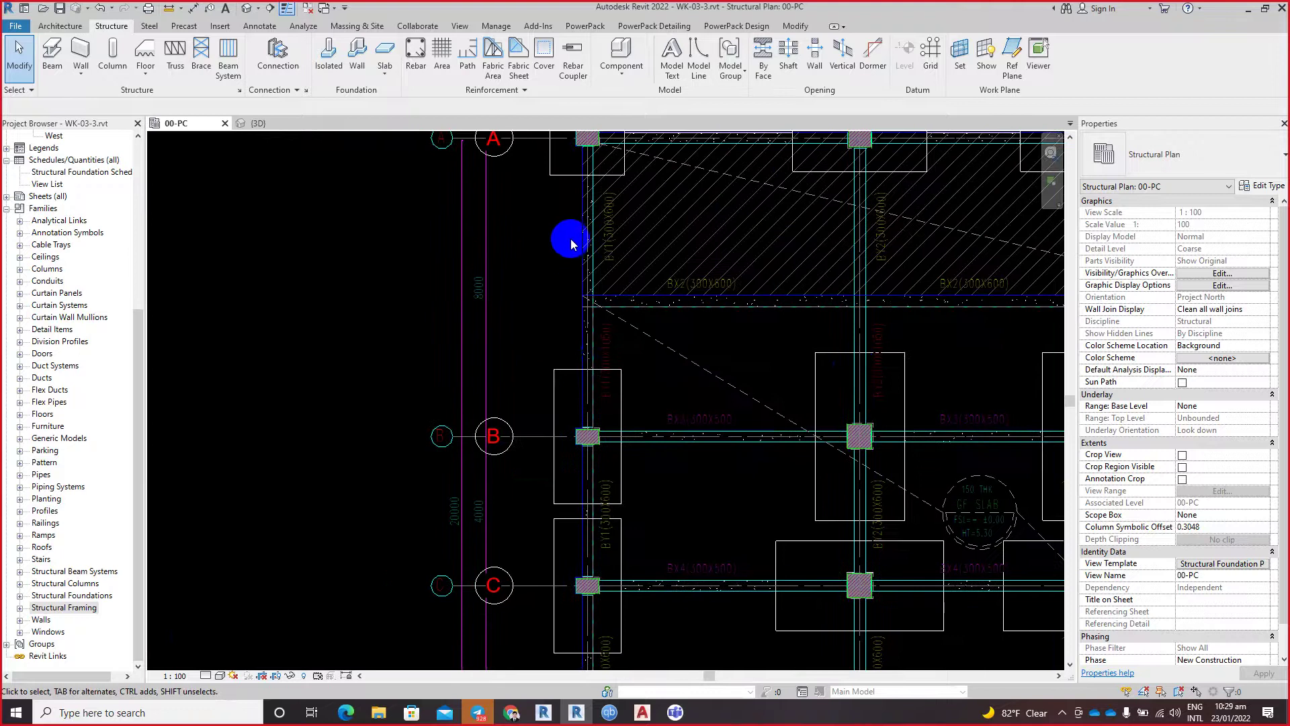
{"action": "scroll", "coordinate": [565, 269], "scroll_direction": "up", "scroll_amount": 2}
{"action": "scroll", "coordinate": [574, 268], "scroll_direction": "up", "scroll_amount": 1}
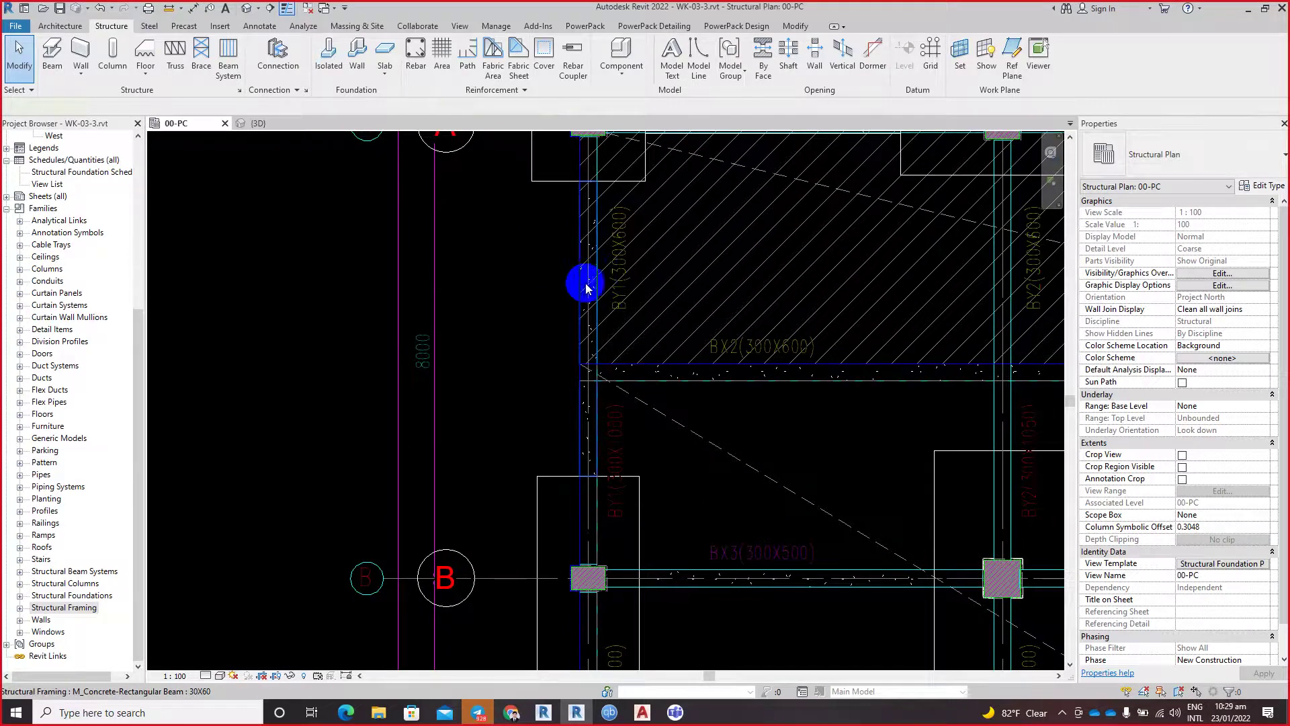
Step: Stretch the BY1 beam's end up to the grid A column
{"action": "left_click", "coordinate": [576, 240]}
{"action": "scroll", "coordinate": [580, 228], "scroll_direction": "down", "scroll_amount": 2}
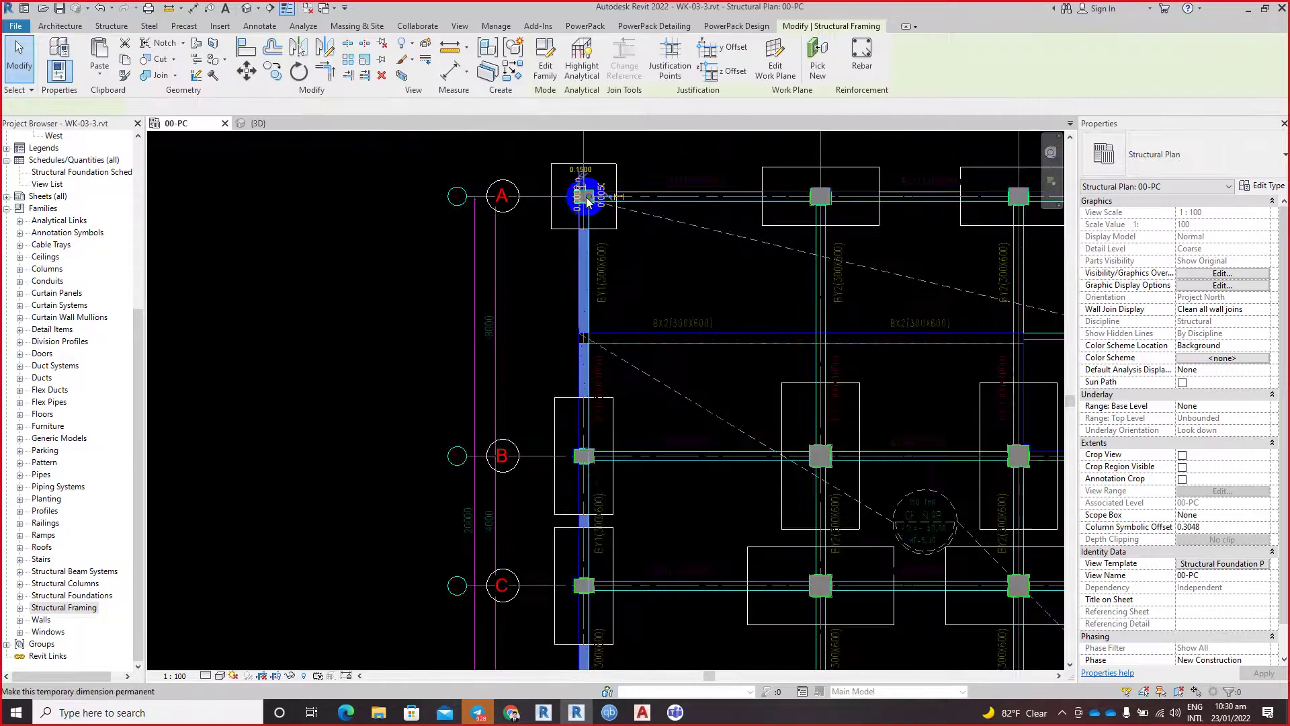
{"action": "scroll", "coordinate": [600, 422], "scroll_direction": "up", "scroll_amount": 1}
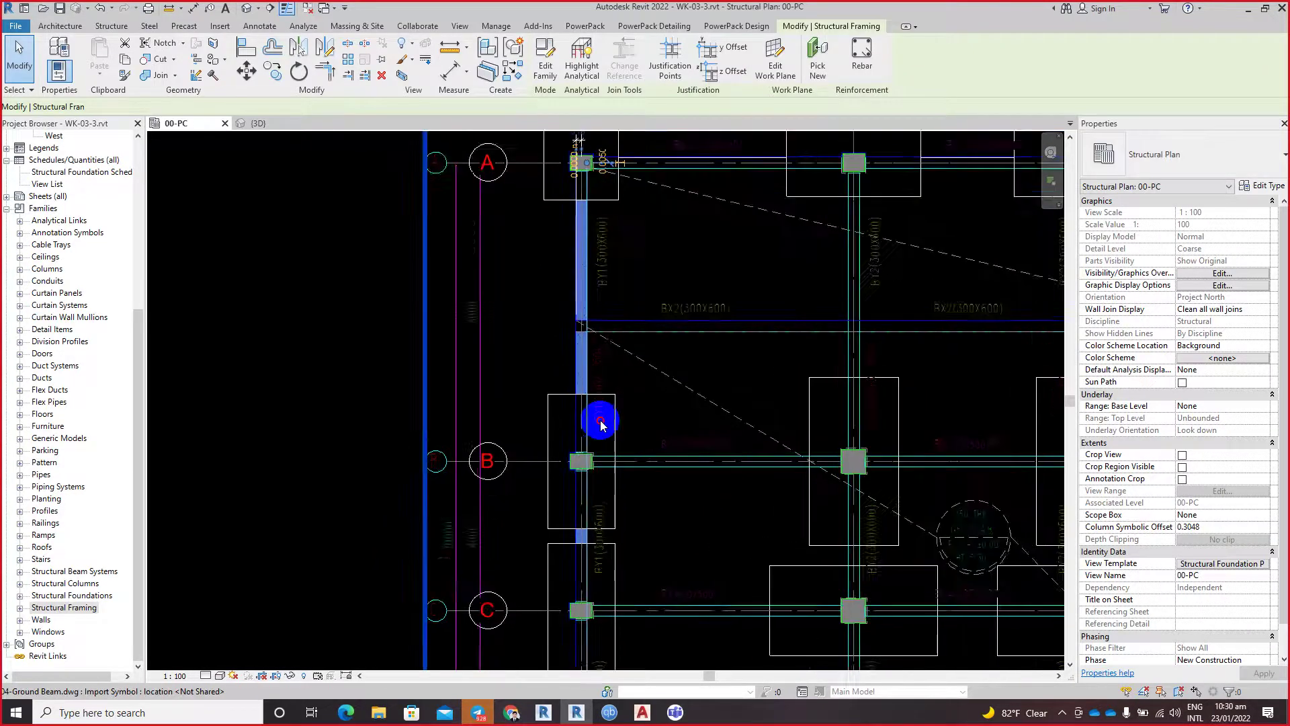
{"action": "scroll", "coordinate": [601, 422], "scroll_direction": "up", "scroll_amount": 1}
{"action": "scroll", "coordinate": [582, 461], "scroll_direction": "up", "scroll_amount": 1}
{"action": "scroll", "coordinate": [614, 443], "scroll_direction": "up", "scroll_amount": 2}
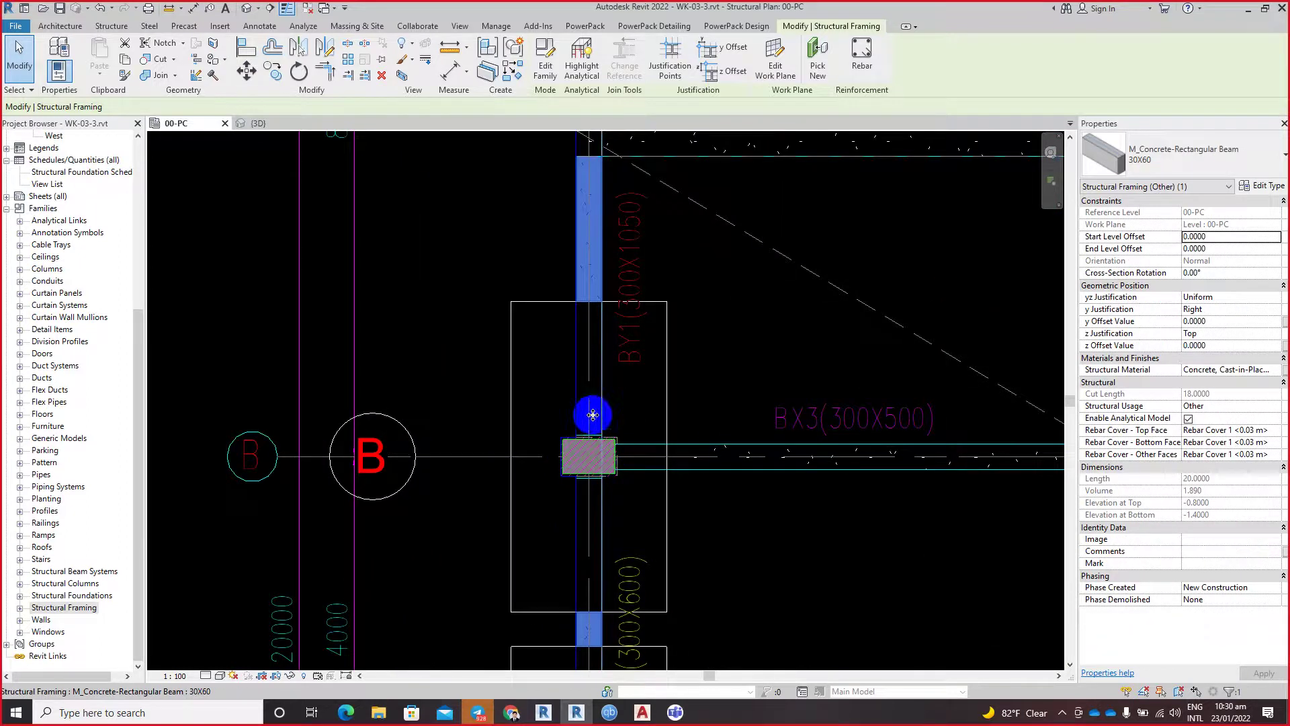
{"action": "left_click_drag", "start_coordinate": [593, 415], "coordinate": [584, 242]}
{"action": "scroll", "coordinate": [568, 279], "scroll_direction": "down", "scroll_amount": 2}
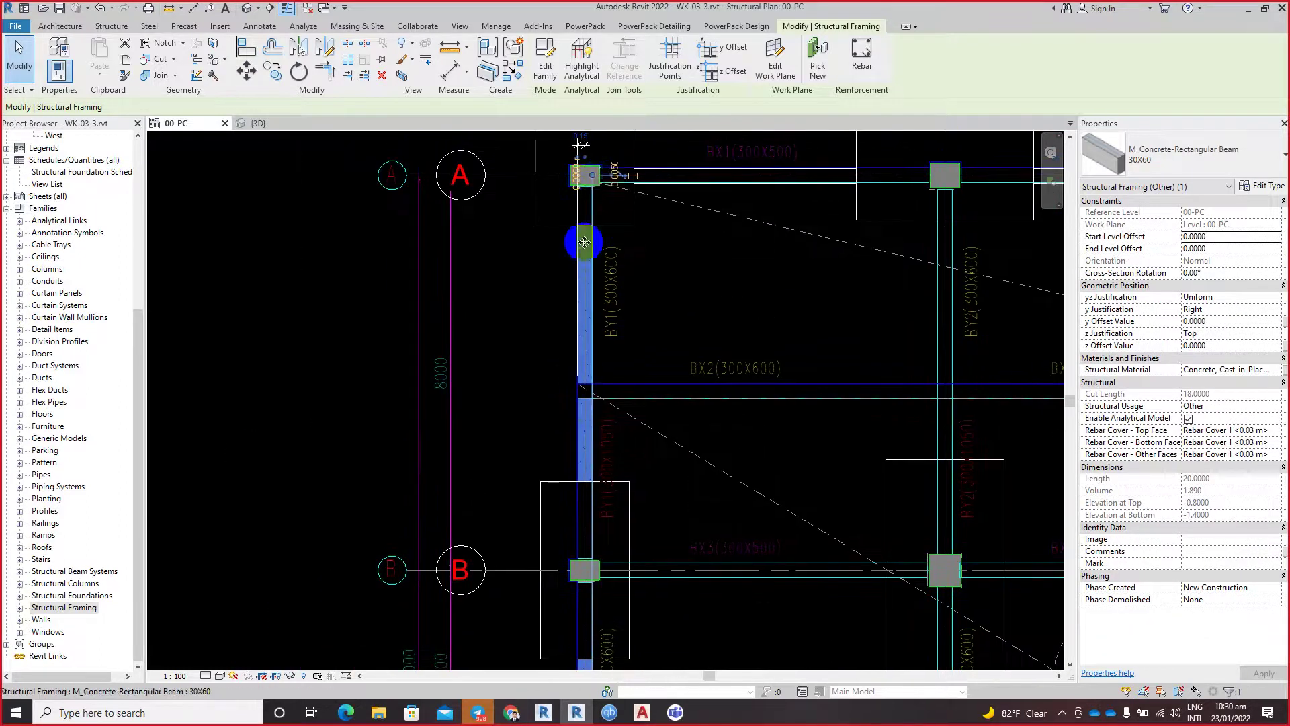
{"action": "left_click_drag", "start_coordinate": [598, 184], "coordinate": [597, 183]}
{"action": "left_click", "coordinate": [507, 425]}
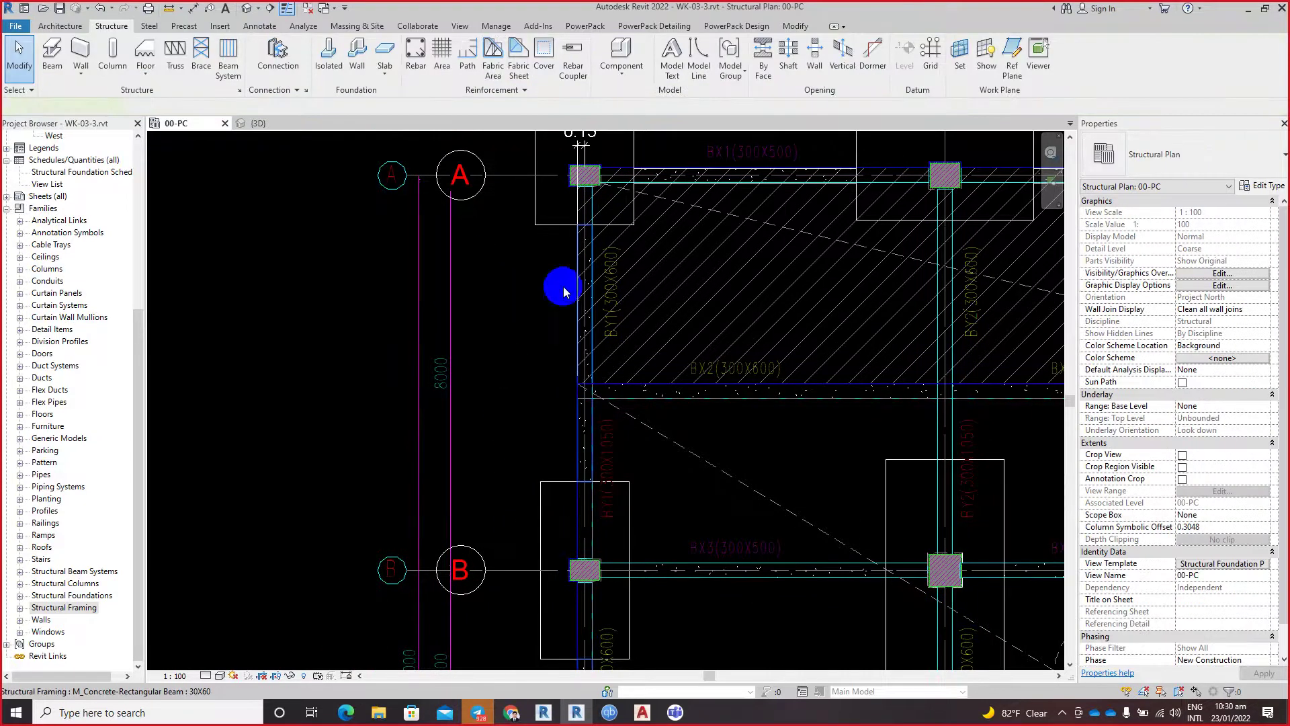
Step: Snap the BY1 beam's other end onto the grid B column
{"action": "left_click", "coordinate": [590, 186]}
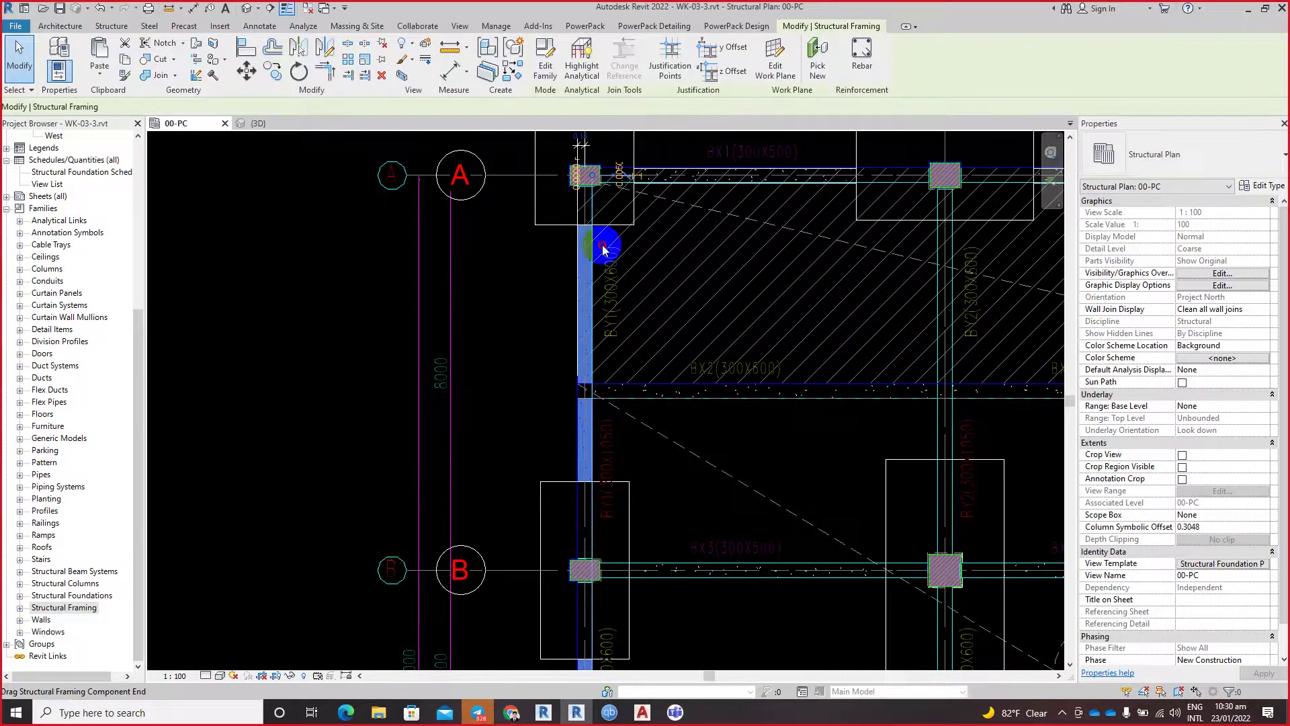
{"action": "mouse_move", "coordinate": [607, 499]}
{"action": "left_mouse_down"}
{"action": "mouse_move", "coordinate": [604, 521]}
{"action": "mouse_move", "coordinate": [557, 365]}
{"action": "left_mouse_up"}
{"action": "scroll", "coordinate": [590, 440], "scroll_direction": "up", "scroll_amount": 4}
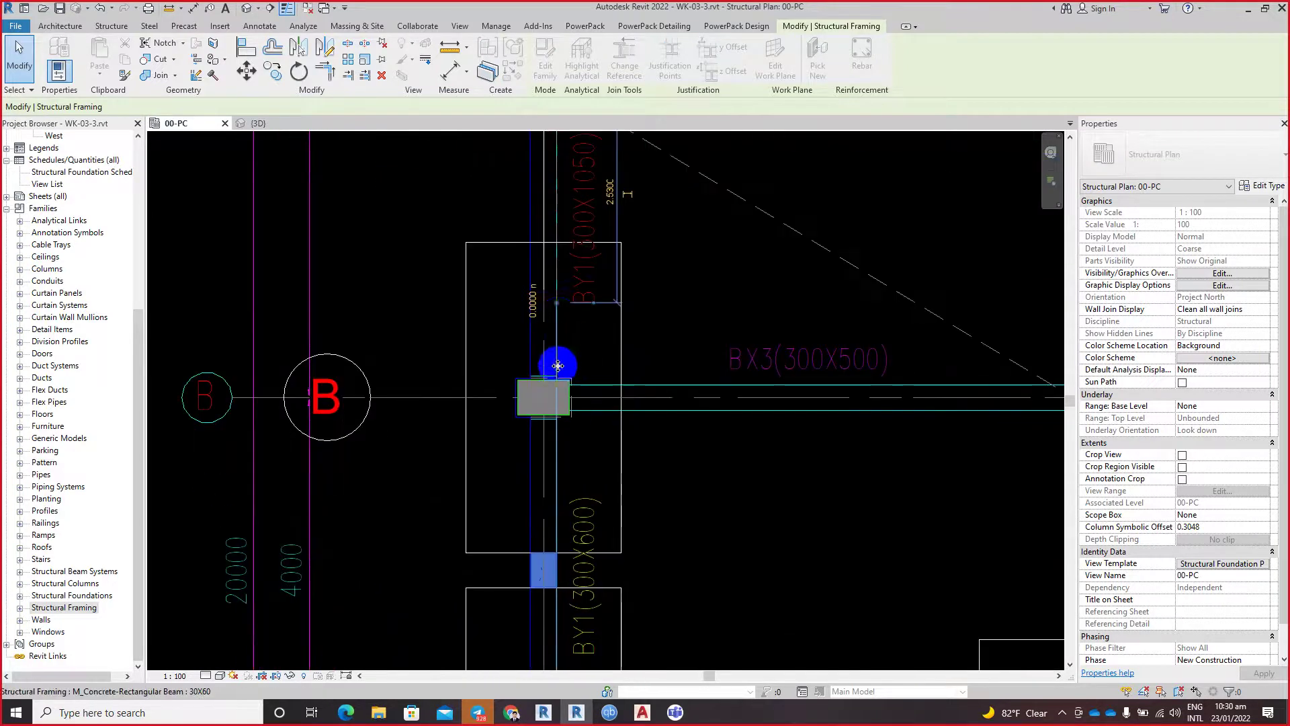
{"action": "mouse_move", "coordinate": [559, 310]}
{"action": "left_mouse_down"}
{"action": "mouse_move", "coordinate": [576, 434]}
{"action": "mouse_move", "coordinate": [576, 398]}
{"action": "mouse_move", "coordinate": [563, 395]}
{"action": "left_mouse_up"}
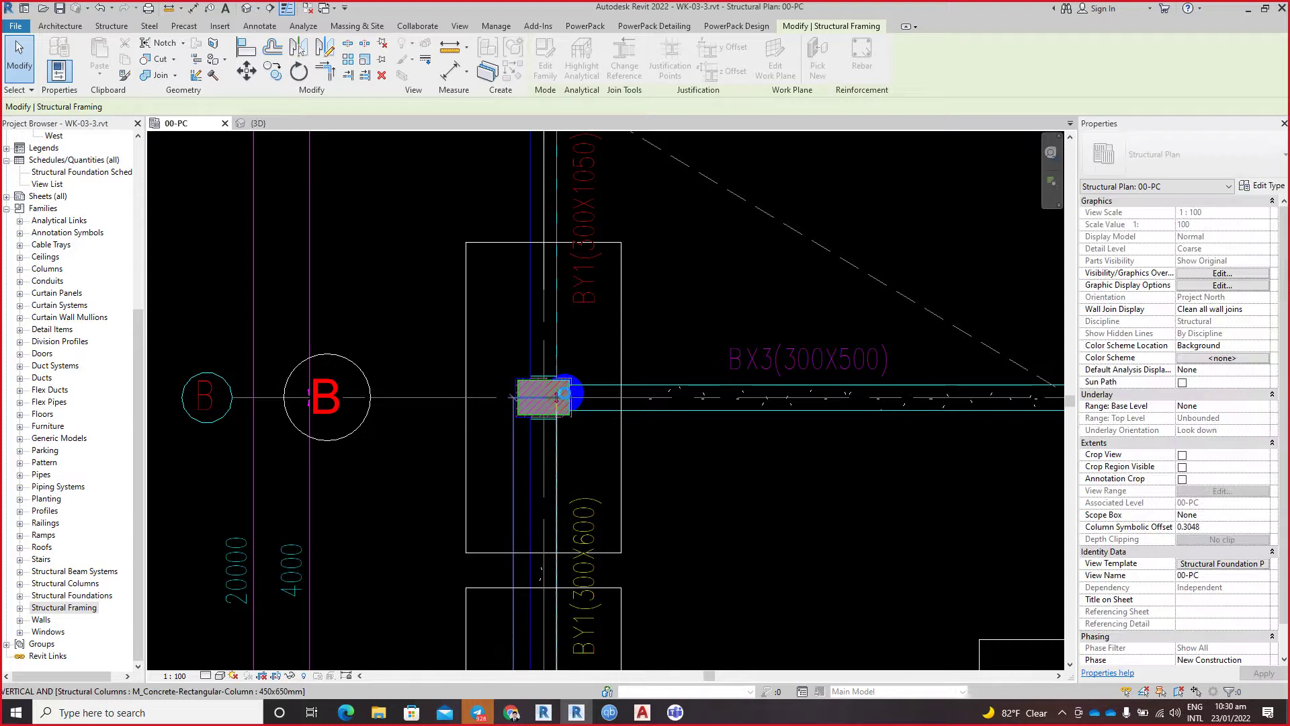
{"action": "scroll", "coordinate": [519, 378], "scroll_direction": "down", "scroll_amount": 1}
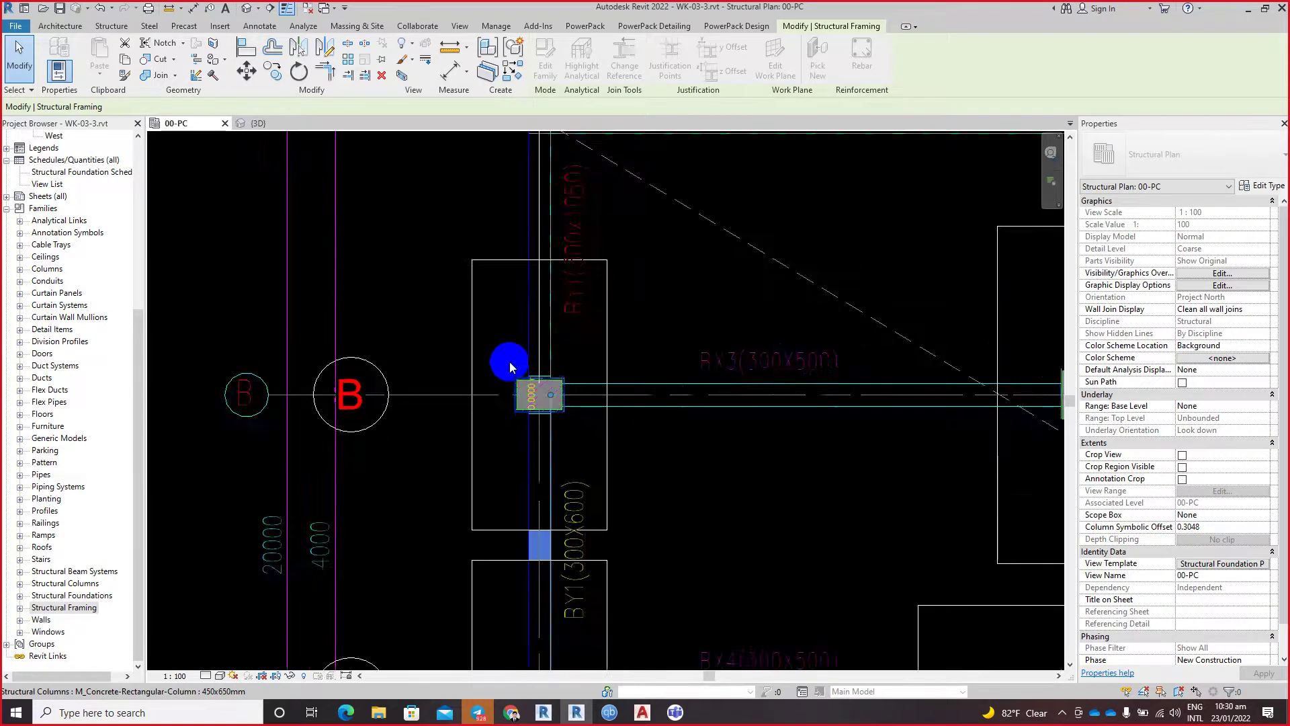
{"action": "scroll", "coordinate": [507, 360], "scroll_direction": "down", "scroll_amount": 2}
{"action": "scroll", "coordinate": [530, 326], "scroll_direction": "down", "scroll_amount": 2}
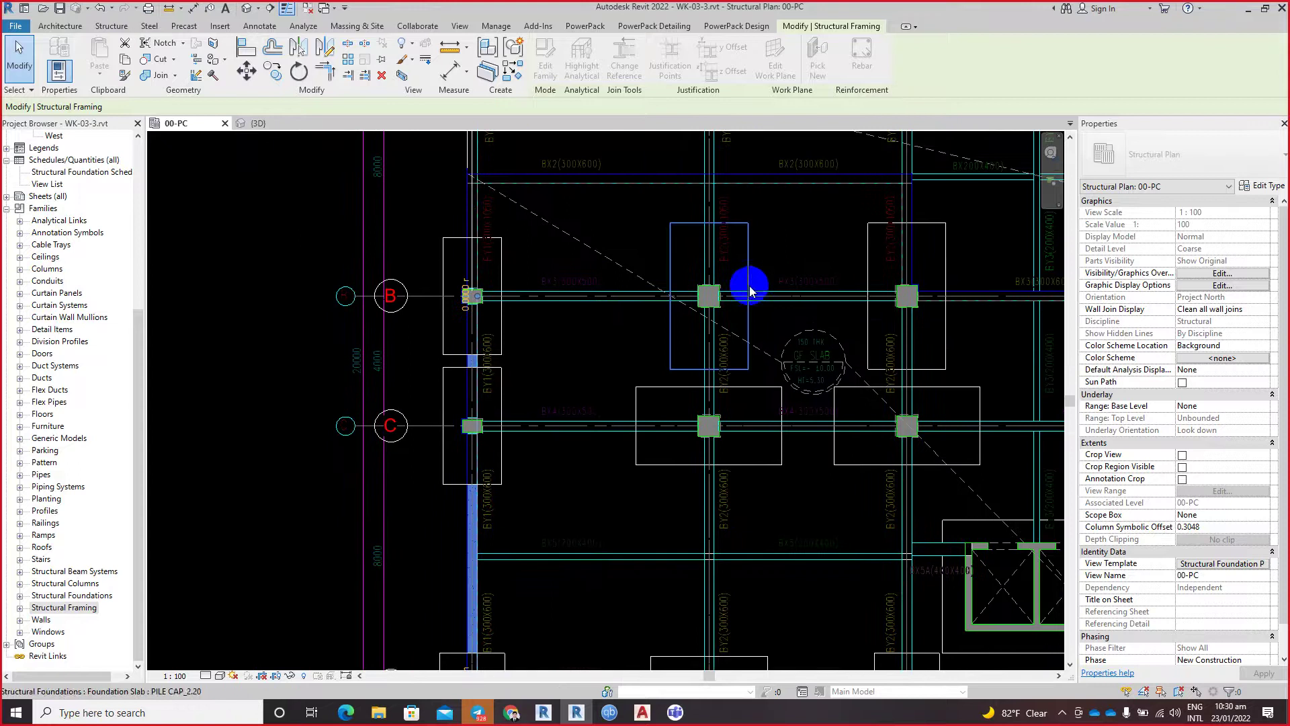
Step: Bring grid D and the end of the vertical BY1 beam into view
{"action": "middle_click_drag", "start_coordinate": [691, 291], "coordinate": [568, 248]}
{"action": "scroll", "coordinate": [585, 259], "scroll_direction": "right", "scroll_amount": 1, "text": "shift"}
{"action": "scroll", "coordinate": [672, 269], "scroll_direction": "right", "scroll_amount": 1, "text": "shift"}
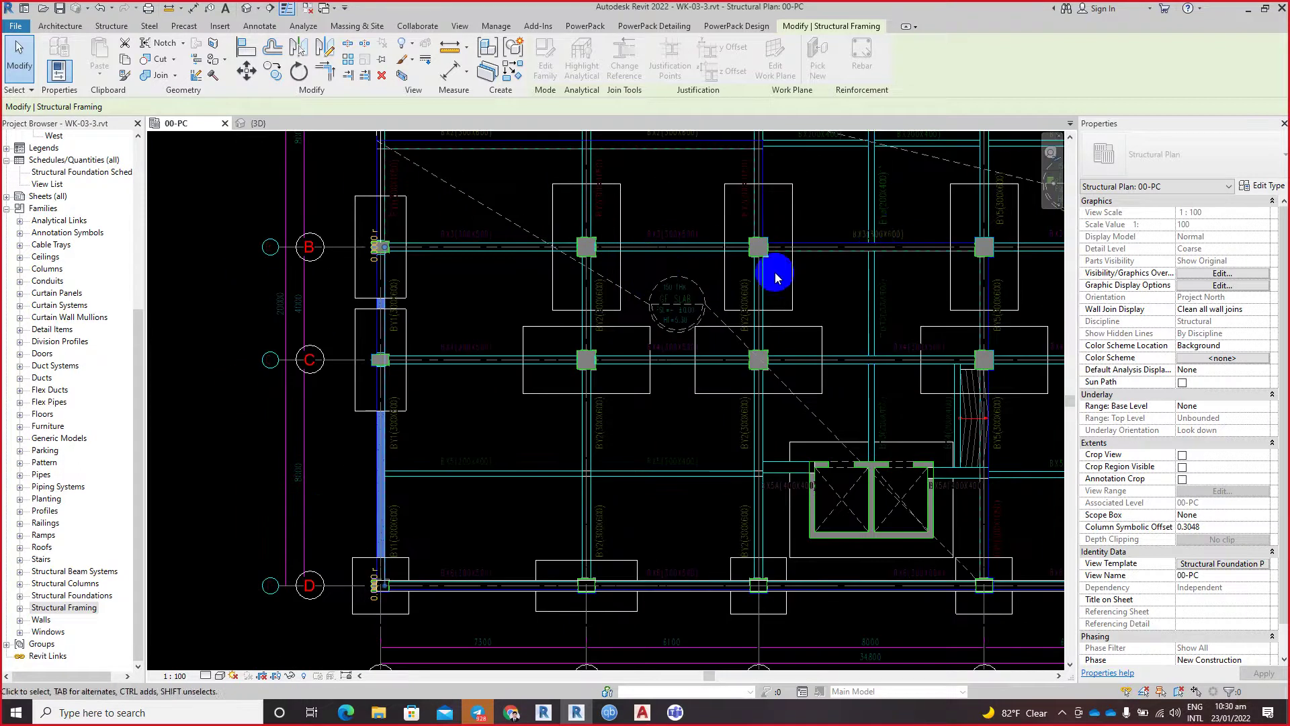
{"action": "scroll", "coordinate": [806, 255], "scroll_direction": "right", "scroll_amount": 1, "text": "shift"}
{"action": "scroll", "coordinate": [646, 329], "scroll_direction": "up", "scroll_amount": 1}
{"action": "scroll", "coordinate": [603, 320], "scroll_direction": "up", "scroll_amount": 1}
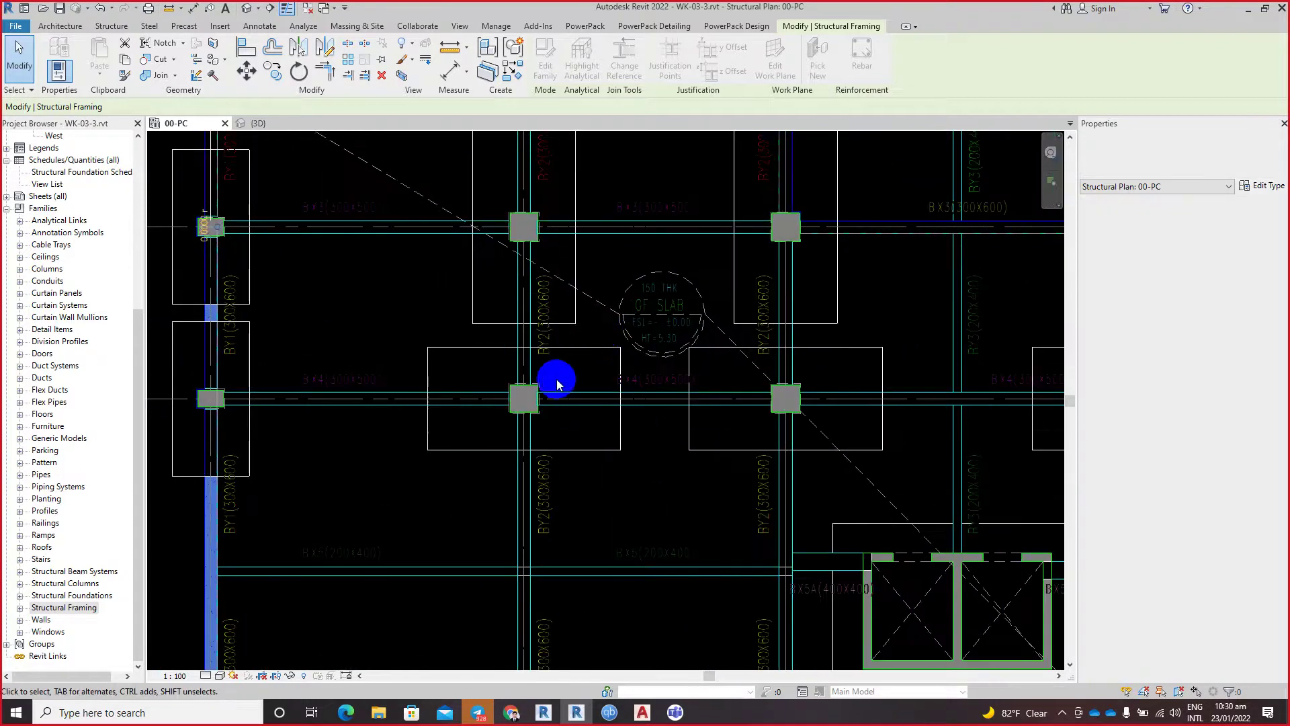
{"action": "left_click", "coordinate": [541, 501]}
{"action": "scroll", "coordinate": [700, 498], "scroll_direction": "right", "scroll_amount": 2, "text": "shift"}
{"action": "scroll", "coordinate": [585, 504], "scroll_direction": "right", "scroll_amount": 1, "text": "shift"}
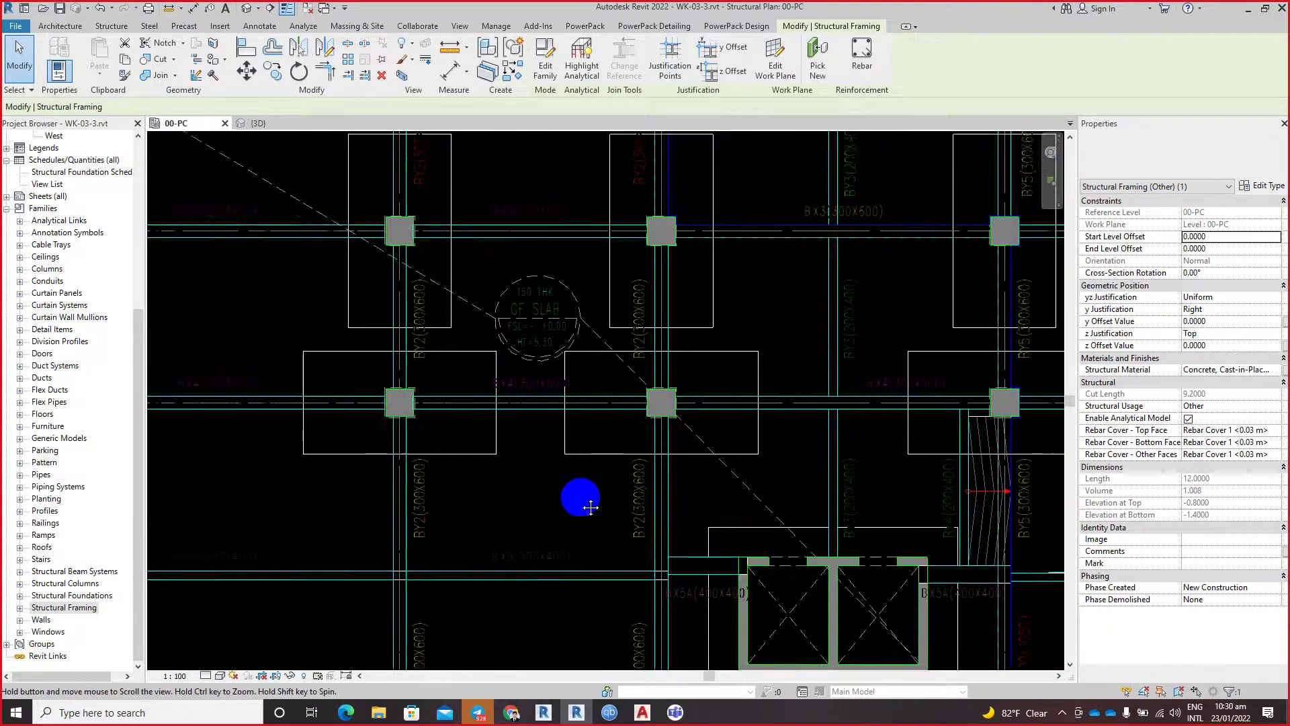
{"action": "scroll", "coordinate": [763, 495], "scroll_direction": "right", "scroll_amount": 3, "text": "shift"}
{"action": "scroll", "coordinate": [692, 484], "scroll_direction": "right", "scroll_amount": 3, "text": "shift"}
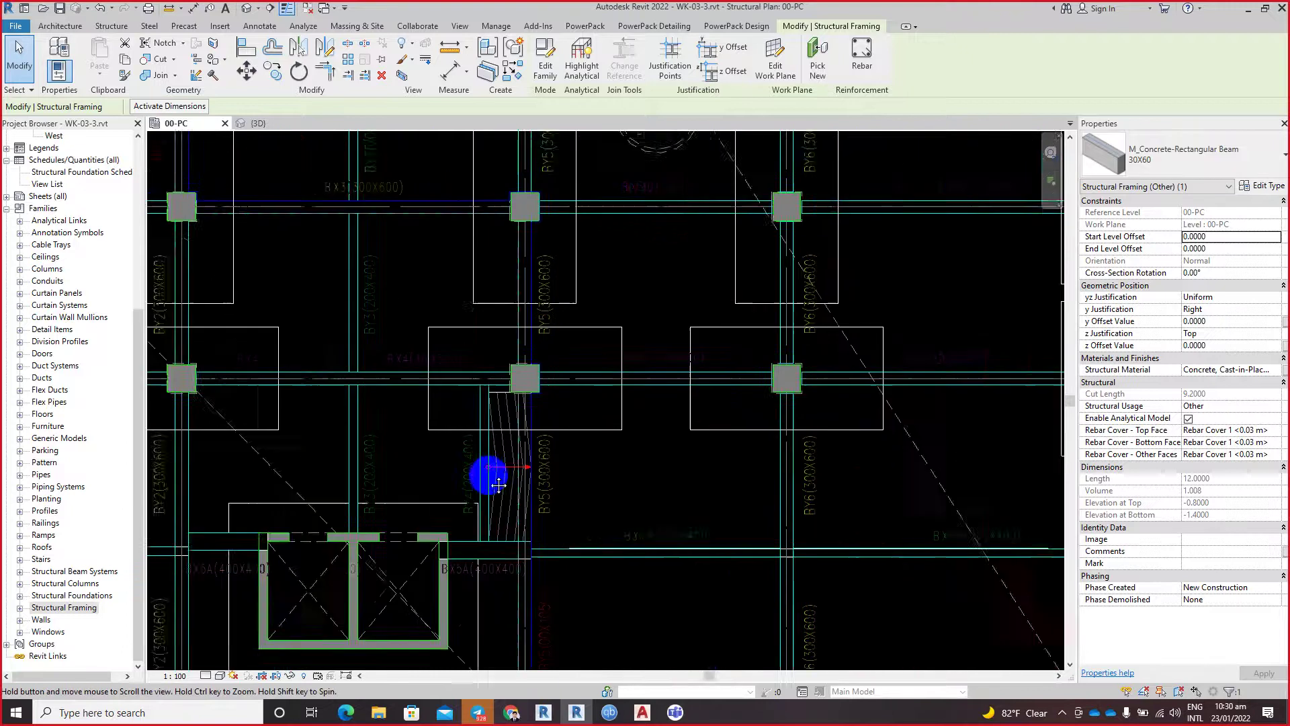
{"action": "scroll", "coordinate": [538, 511], "scroll_direction": "right", "scroll_amount": 2, "text": "shift"}
{"action": "scroll", "coordinate": [845, 462], "scroll_direction": "right", "scroll_amount": 2, "text": "shift"}
{"action": "scroll", "coordinate": [845, 458], "scroll_direction": "down", "scroll_amount": 2}
{"action": "scroll", "coordinate": [591, 385], "scroll_direction": "down", "scroll_amount": 1}
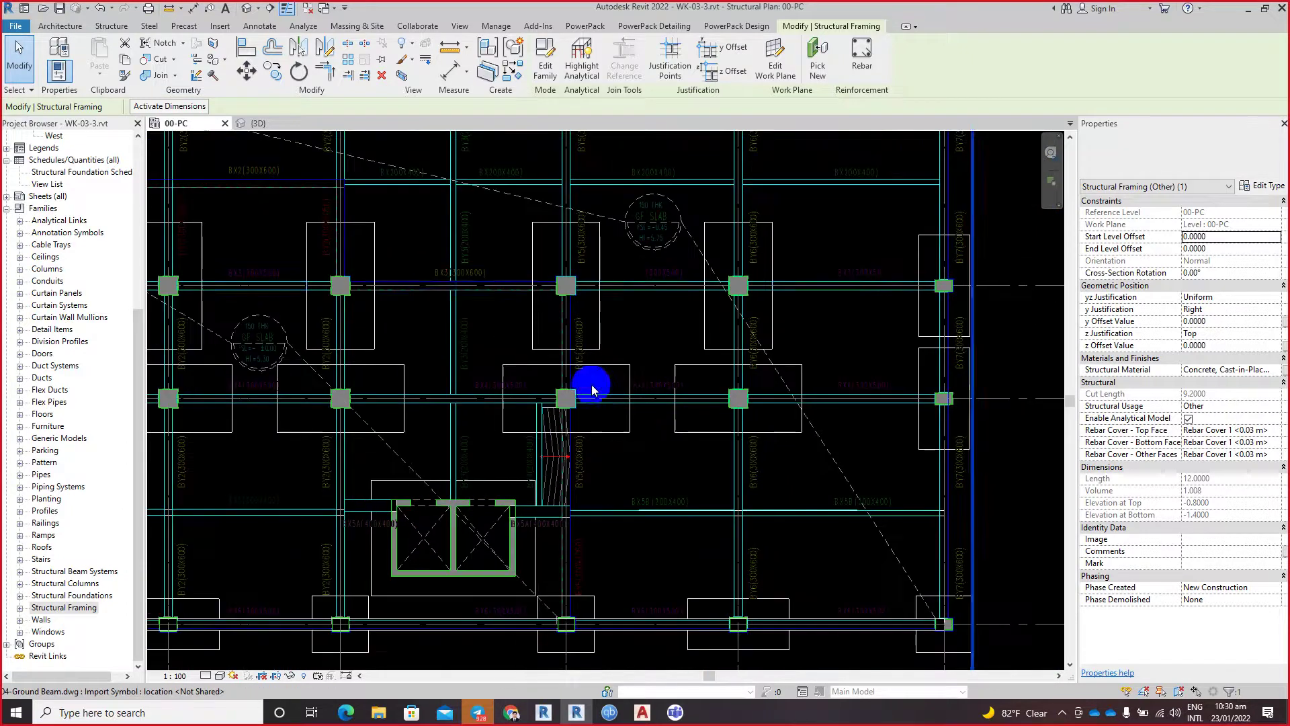
{"action": "mouse_move", "coordinate": [602, 282]}
{"action": "middle_mouse_down"}
{"action": "mouse_move", "coordinate": [802, 435]}
{"action": "mouse_move", "coordinate": [590, 374]}
{"action": "middle_mouse_up"}
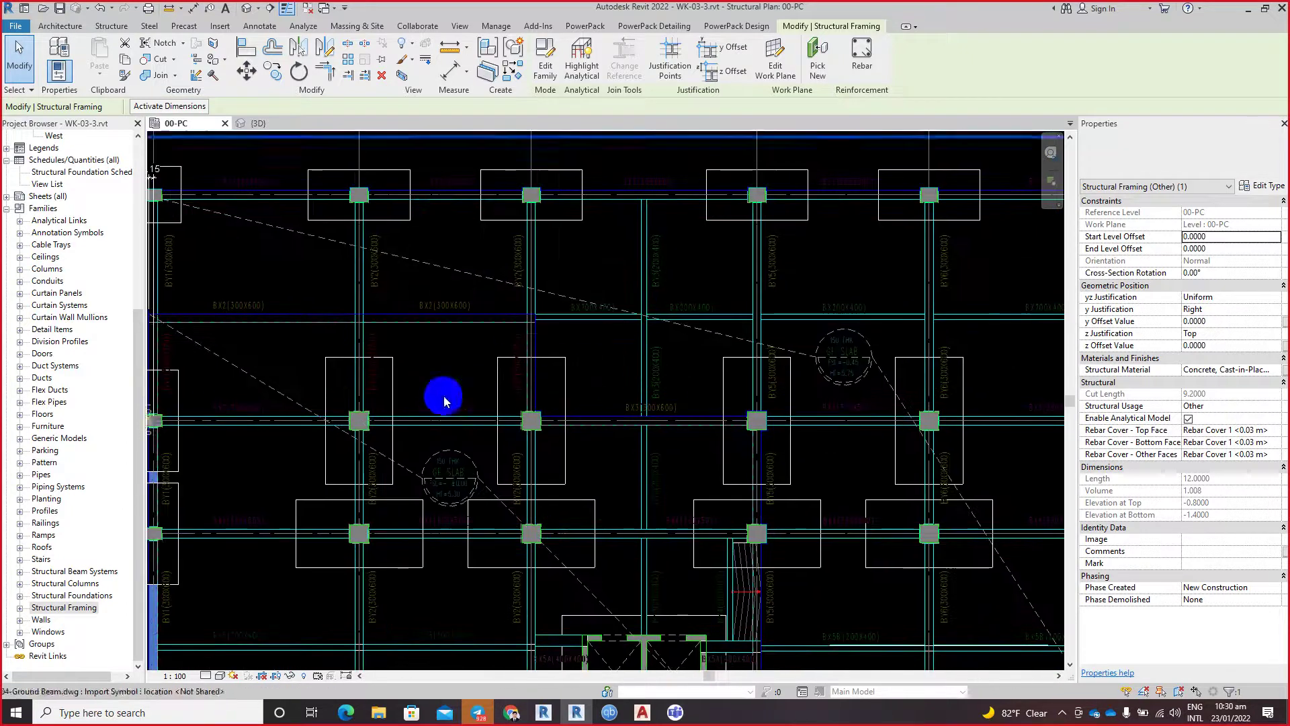
{"action": "scroll", "coordinate": [847, 363], "scroll_direction": "up", "scroll_amount": 2}
{"action": "scroll", "coordinate": [576, 311], "scroll_direction": "up", "scroll_amount": 2}
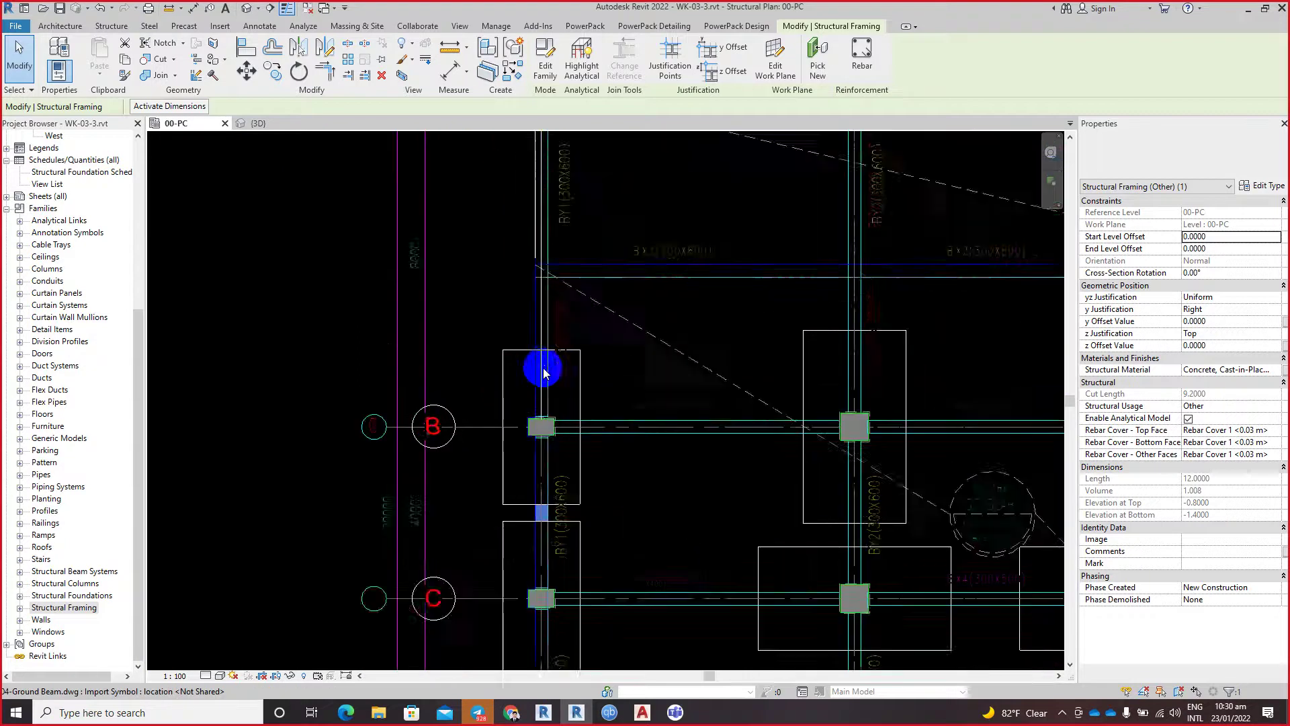
{"action": "mouse_move", "coordinate": [538, 366]}
{"action": "middle_mouse_down"}
{"action": "mouse_move", "coordinate": [527, 202]}
{"action": "mouse_move", "coordinate": [543, 310]}
{"action": "mouse_move", "coordinate": [512, 179]}
{"action": "middle_mouse_up"}
{"action": "middle_click_drag", "start_coordinate": [506, 671], "coordinate": [504, 541]}
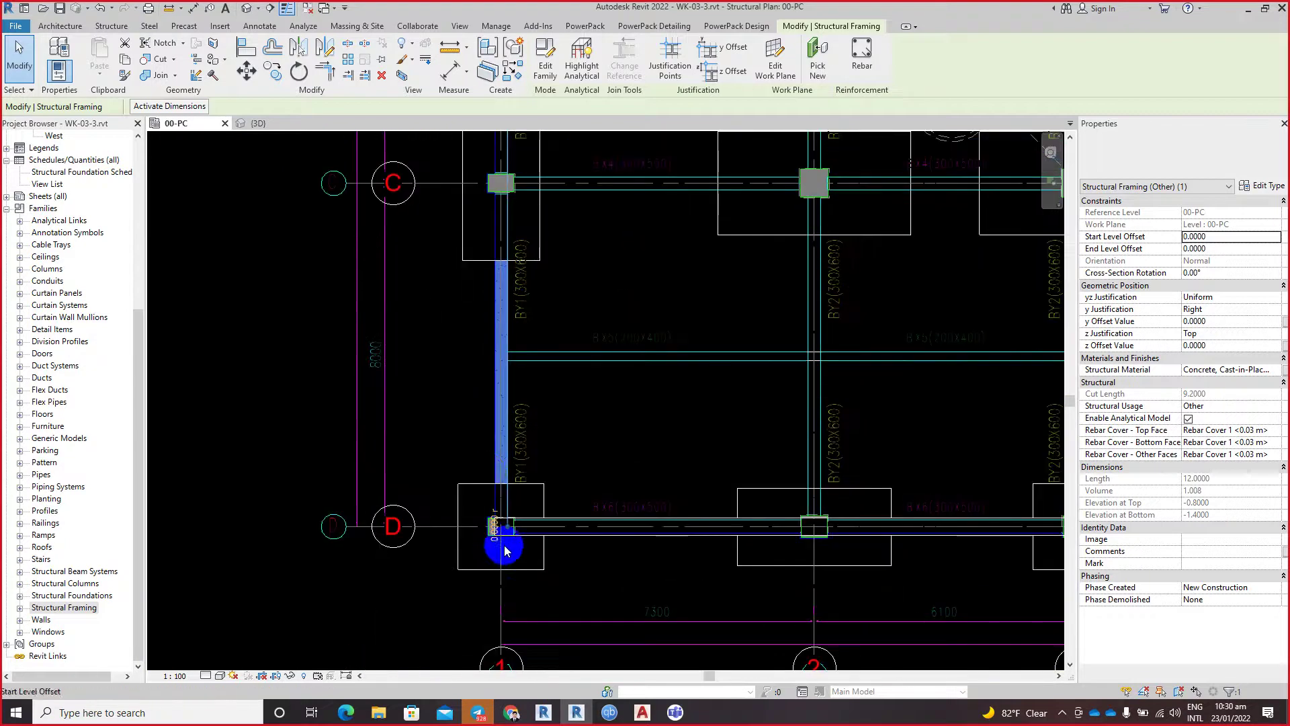
{"action": "scroll", "coordinate": [506, 531], "scroll_direction": "up", "scroll_amount": 4}
{"action": "scroll", "coordinate": [538, 536], "scroll_direction": "down", "scroll_amount": 1}
{"action": "left_click", "coordinate": [537, 536]}
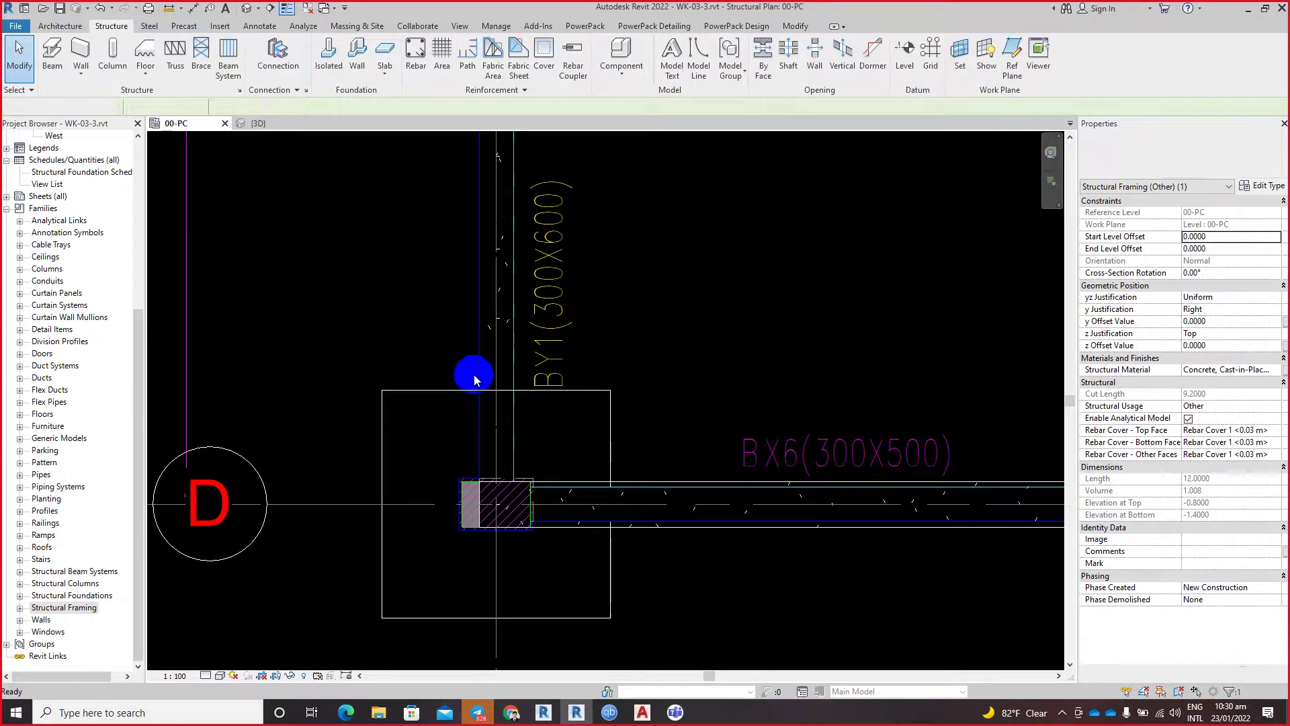
Step: Copy the BY1 beam from its end onto the next column's centre along grid D
{"action": "left_click", "coordinate": [371, 394]}
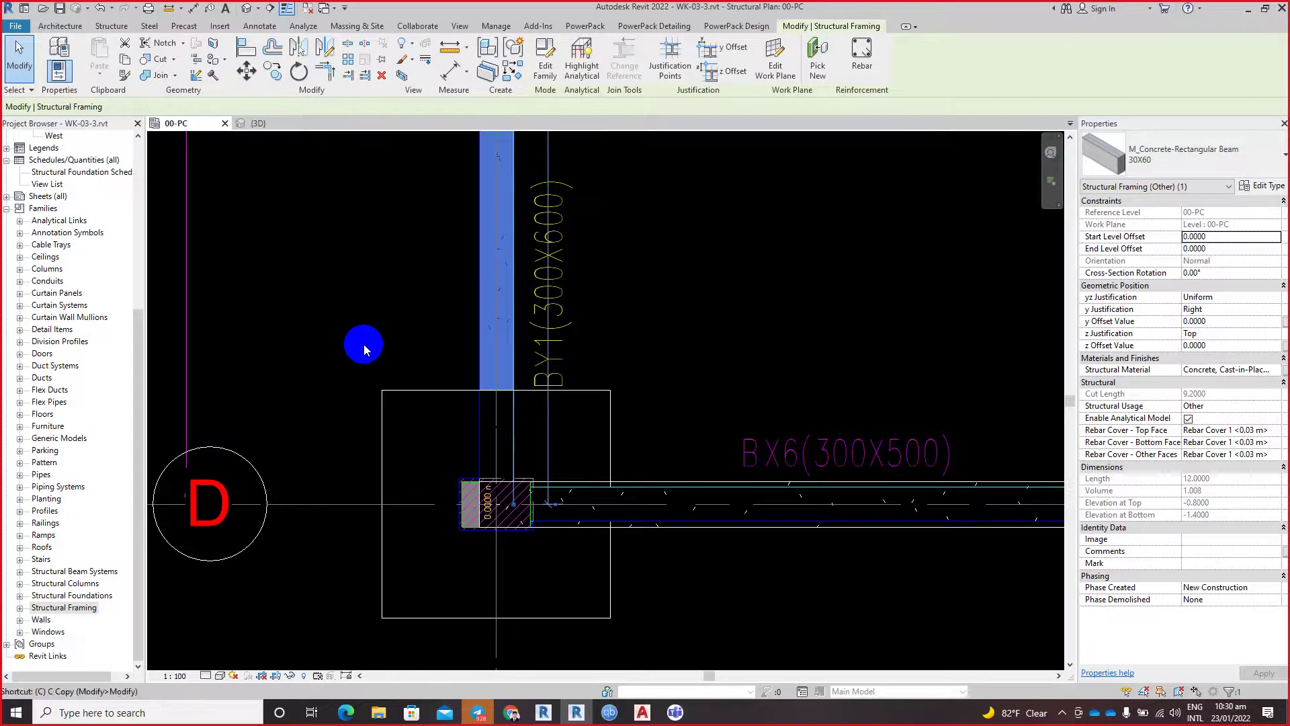
{"action": "key", "text": "m"}
{"action": "key", "text": "v"}
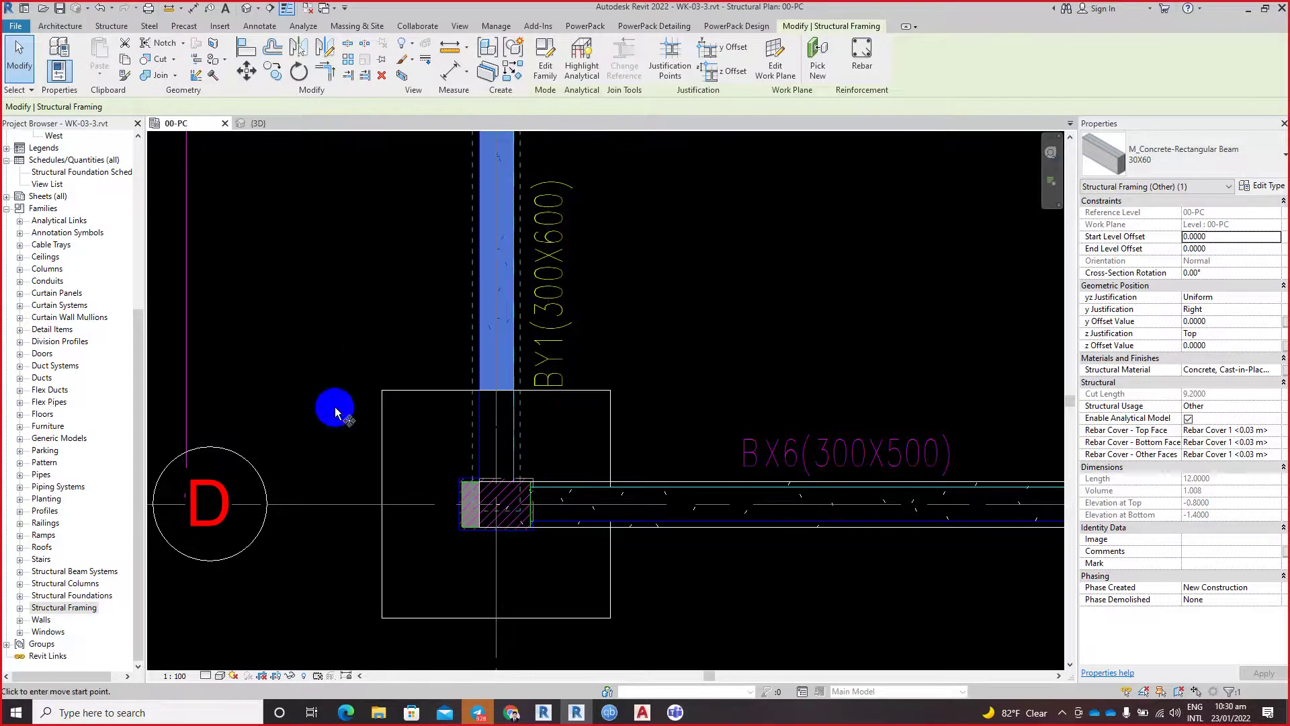
{"action": "key", "text": "c"}
{"action": "key", "text": "c"}
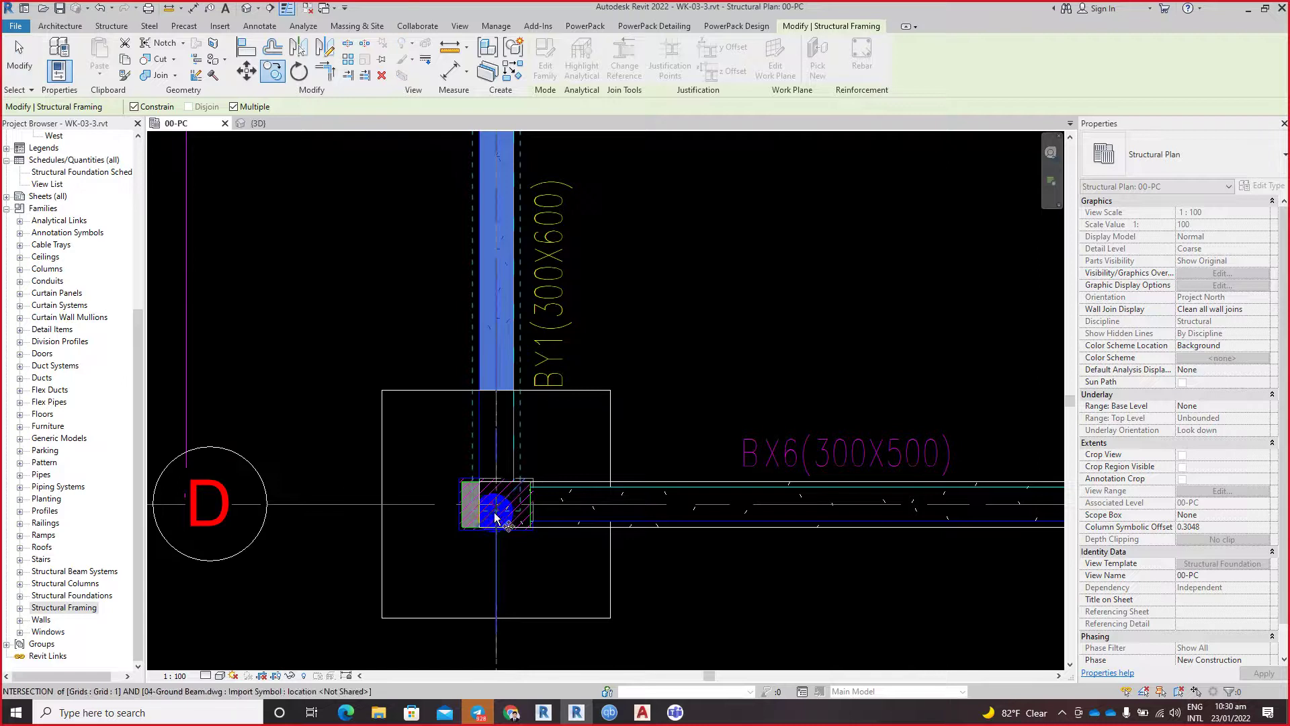
{"action": "left_click", "coordinate": [498, 509]}
{"action": "middle_click_drag", "start_coordinate": [844, 519], "coordinate": [404, 494]}
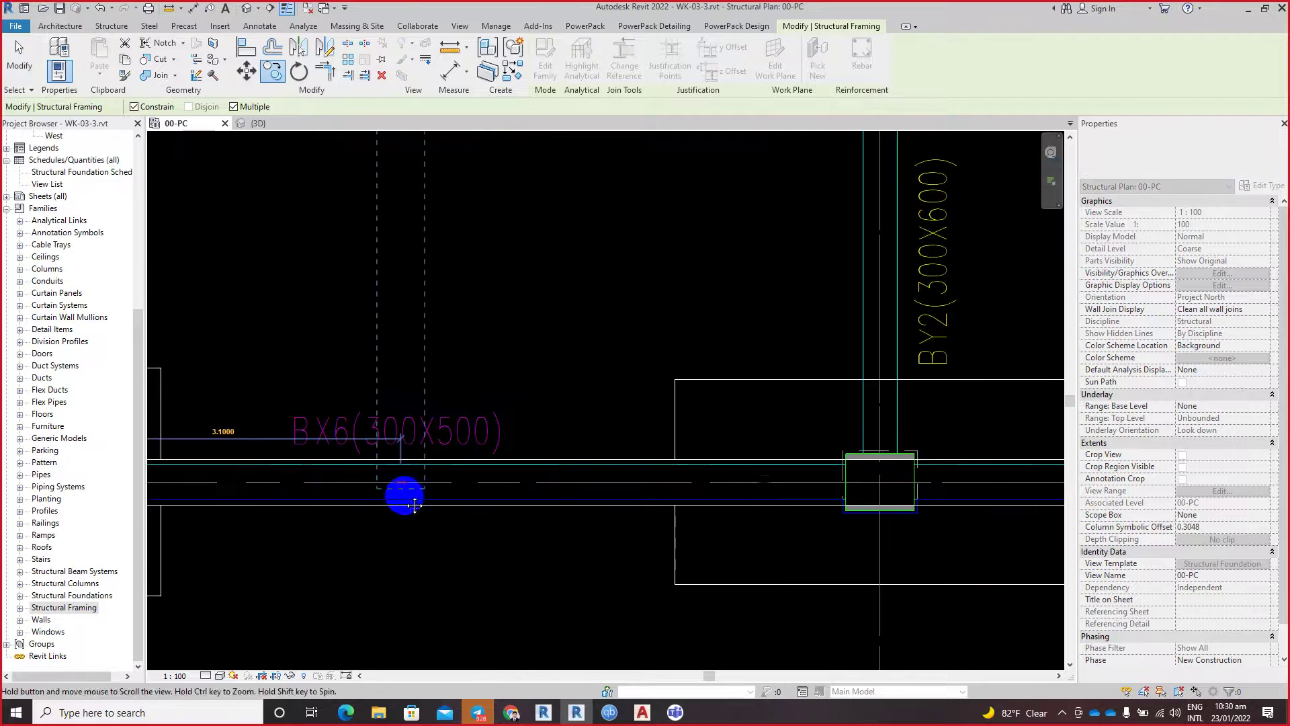
{"action": "scroll", "coordinate": [885, 494], "scroll_direction": "up", "scroll_amount": 2}
{"action": "left_click", "coordinate": [884, 491]}
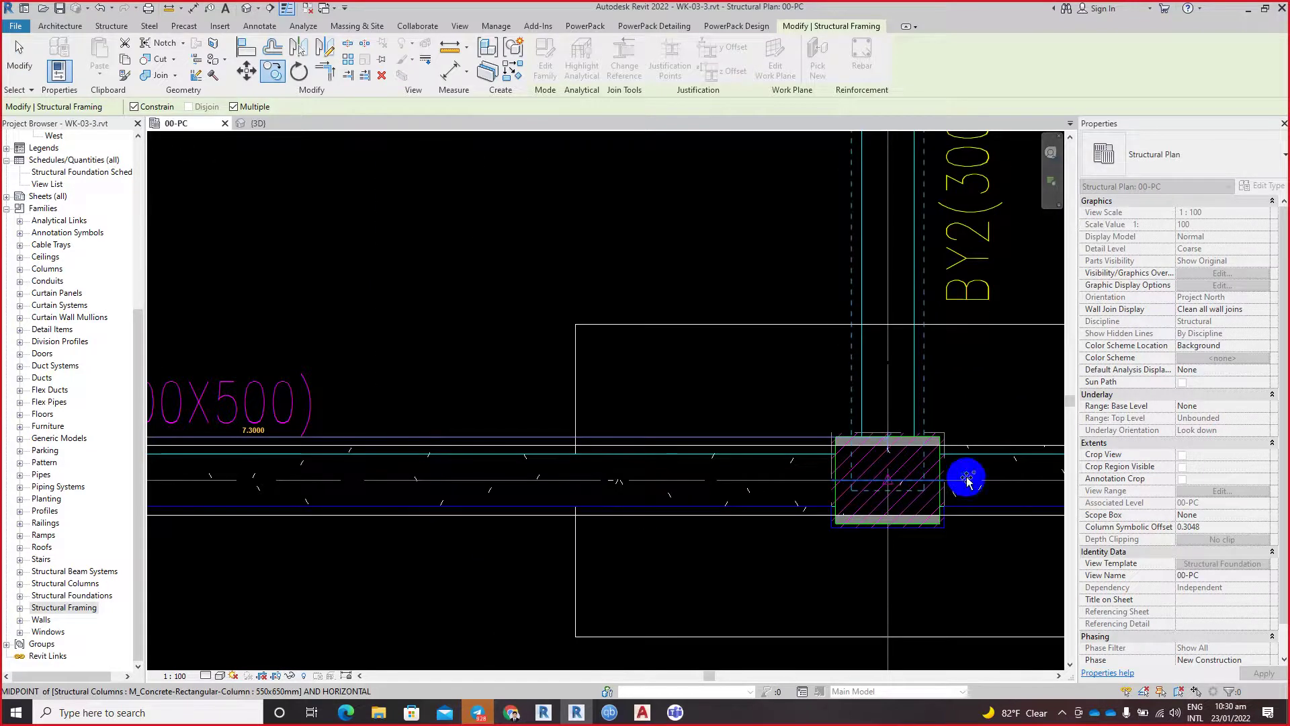
{"action": "scroll", "coordinate": [608, 448], "scroll_direction": "down", "scroll_amount": 2}
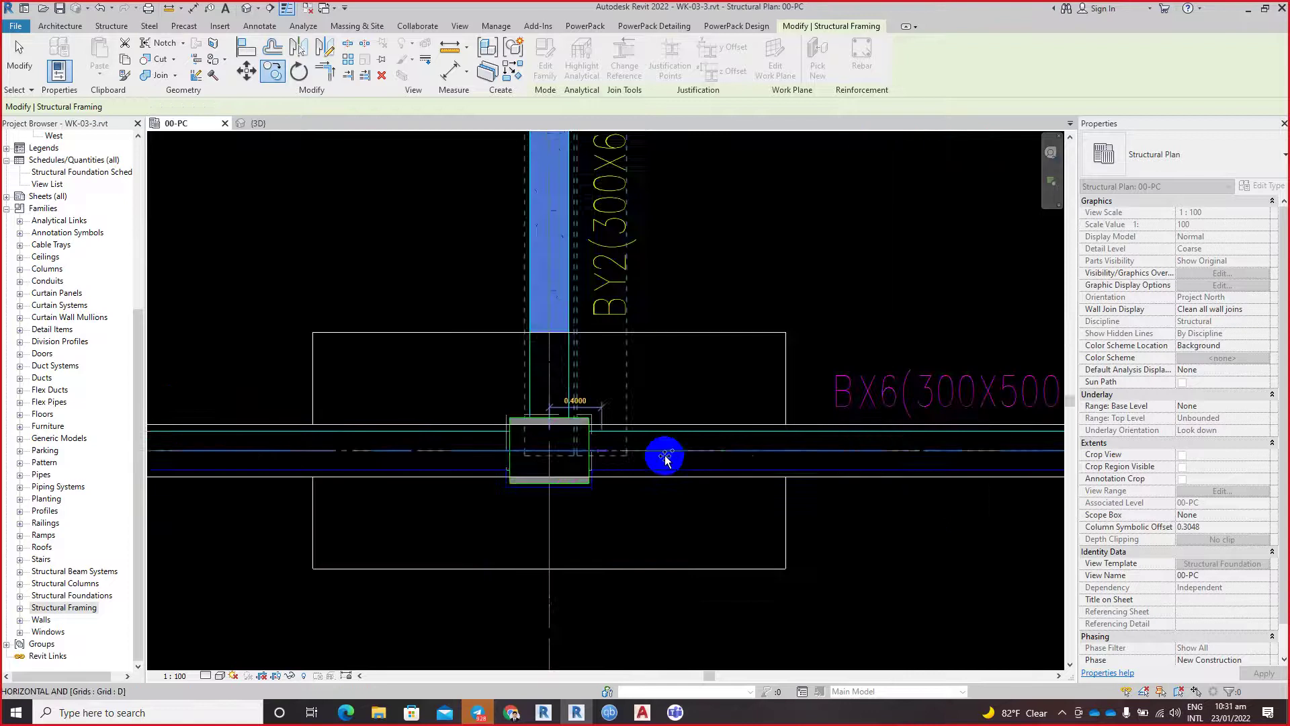
{"action": "scroll", "coordinate": [664, 454], "scroll_direction": "down", "scroll_amount": 1}
{"action": "middle_click_drag", "start_coordinate": [858, 461], "coordinate": [660, 470]}
{"action": "scroll", "coordinate": [850, 437], "scroll_direction": "up", "scroll_amount": 3}
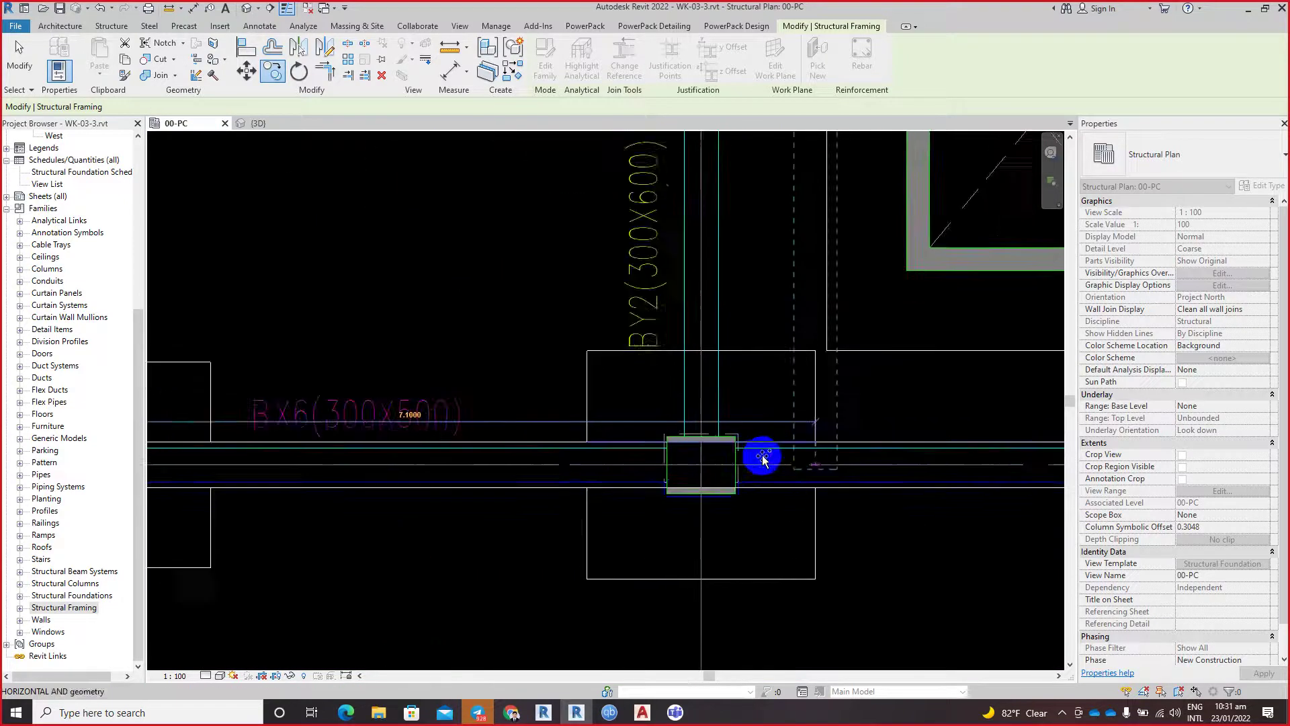
{"action": "scroll", "coordinate": [739, 463], "scroll_direction": "up", "scroll_amount": 2}
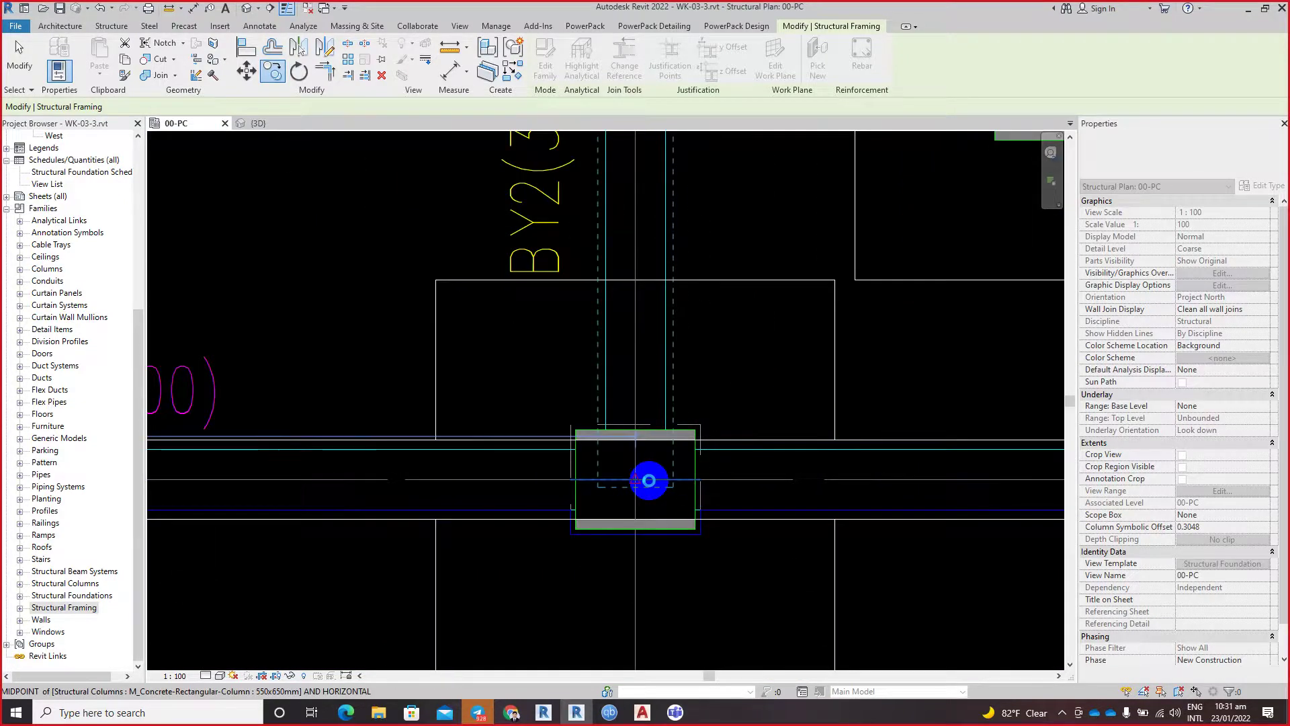
{"action": "scroll", "coordinate": [649, 479], "scroll_direction": "down", "scroll_amount": 8}
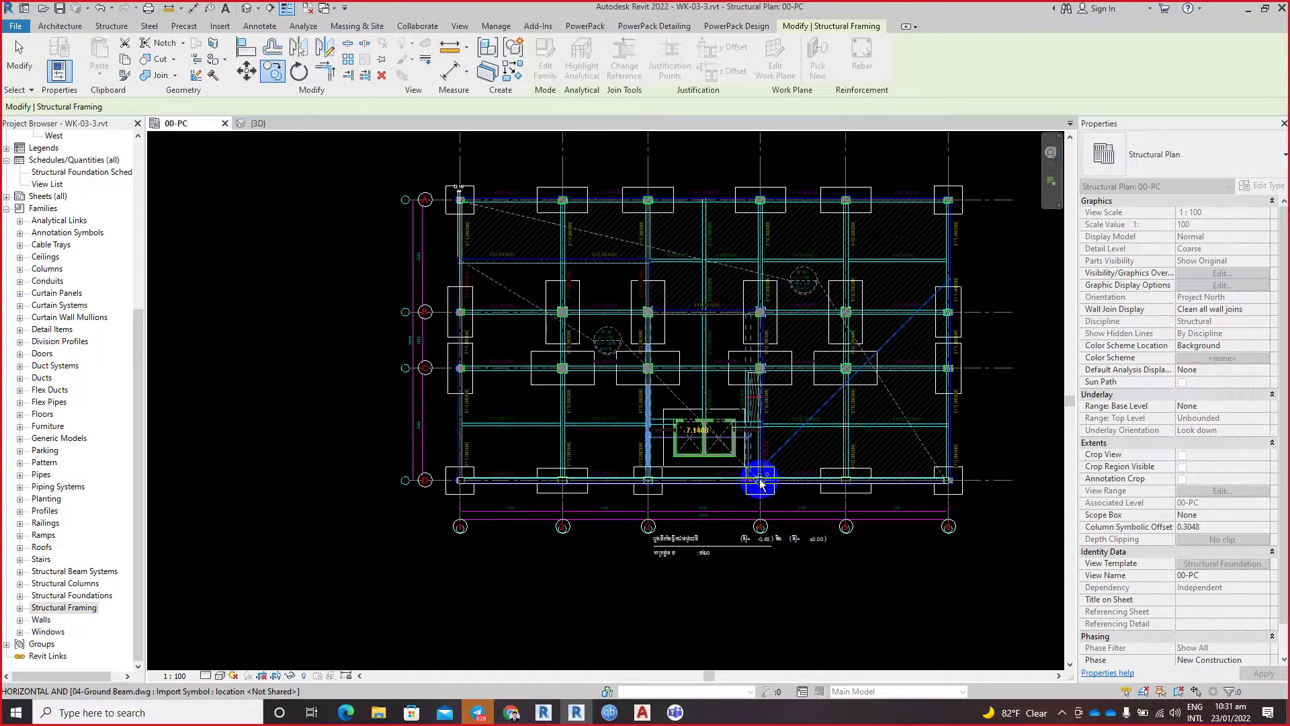
{"action": "scroll", "coordinate": [760, 481], "scroll_direction": "up", "scroll_amount": 3}
{"action": "scroll", "coordinate": [758, 495], "scroll_direction": "up", "scroll_amount": 2}
{"action": "scroll", "coordinate": [729, 562], "scroll_direction": "up", "scroll_amount": 2}
{"action": "scroll", "coordinate": [723, 613], "scroll_direction": "up", "scroll_amount": 2}
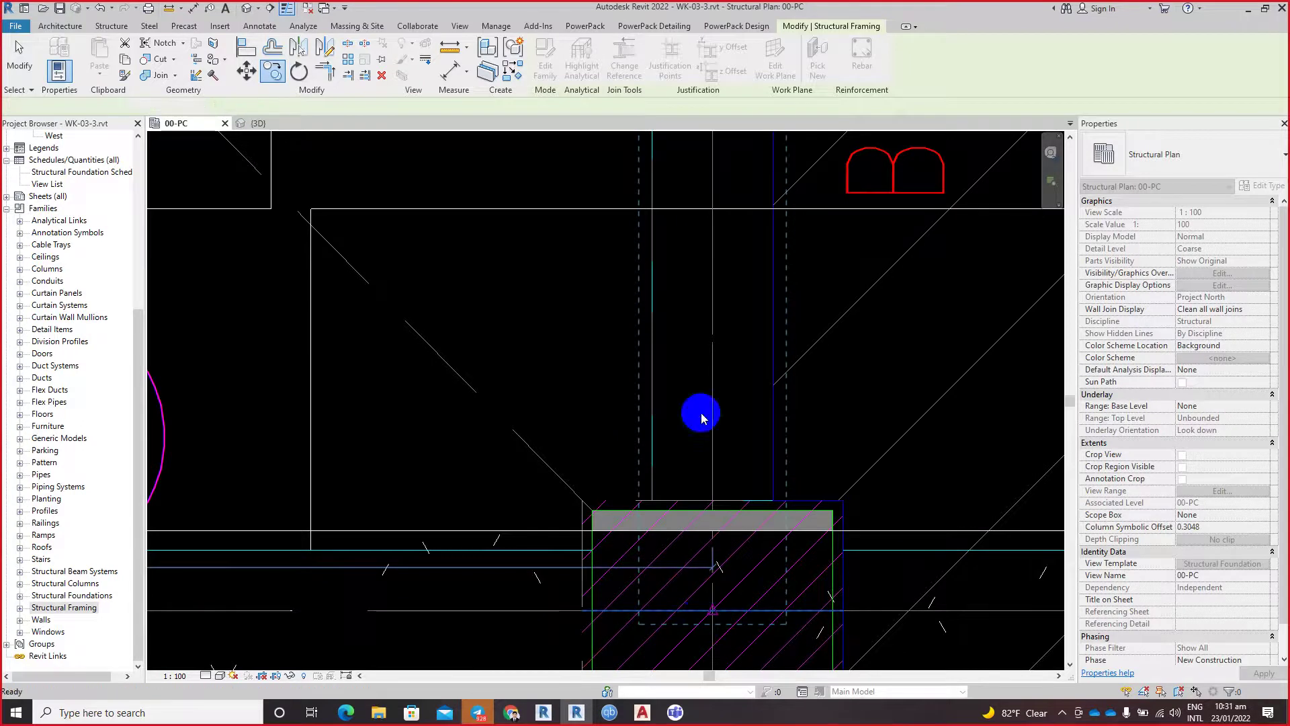
{"action": "key", "text": "Escape"}
{"action": "scroll", "coordinate": [658, 558], "scroll_direction": "down", "scroll_amount": 3}
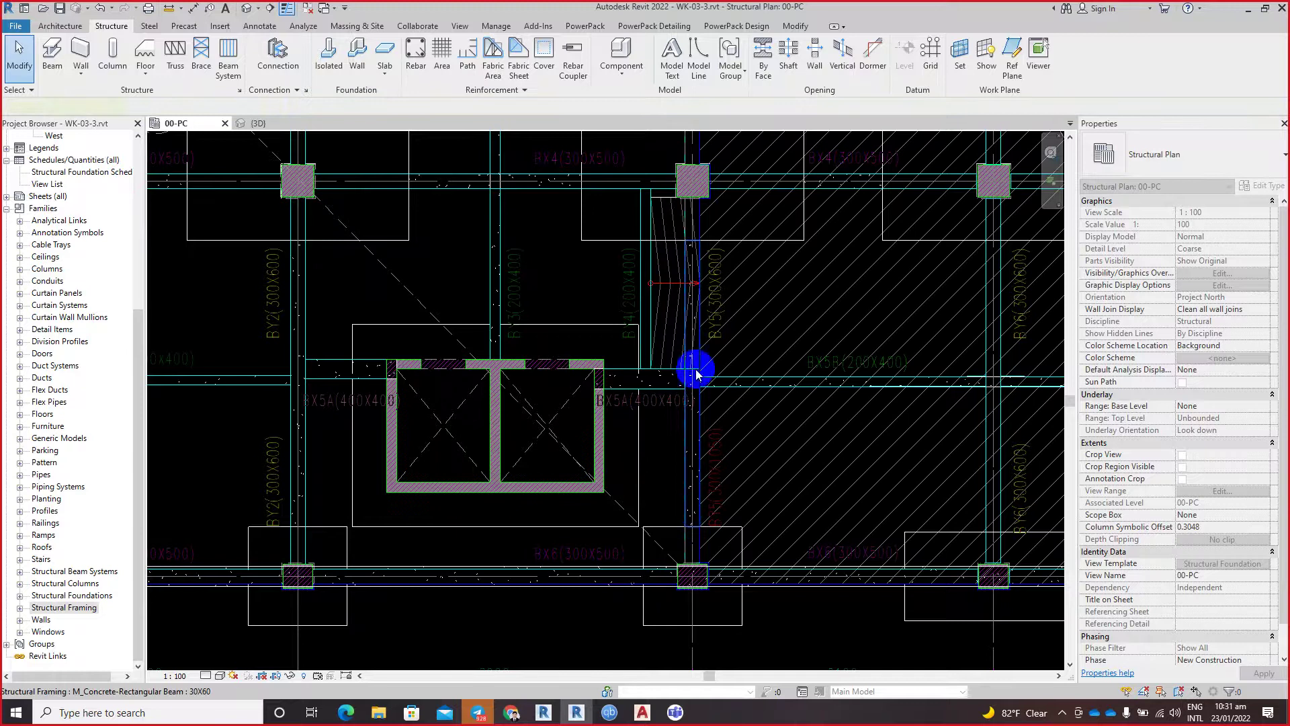
Step: Stretch the BY5 beam beside the stair up to the column on the BX1 line
{"action": "left_click", "coordinate": [716, 294]}
{"action": "scroll", "coordinate": [712, 527], "scroll_direction": "up", "scroll_amount": 3, "text": "ctrl"}
{"action": "scroll", "coordinate": [706, 527], "scroll_direction": "up", "scroll_amount": 1, "text": "ctrl"}
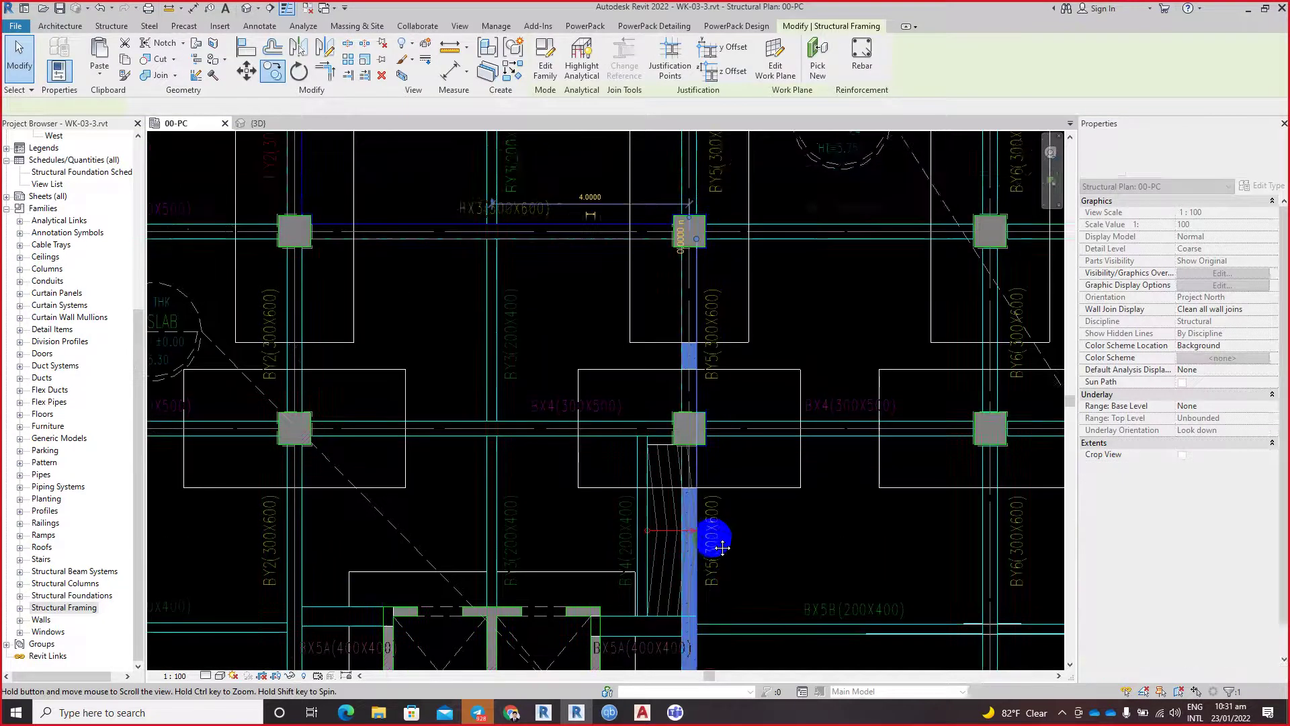
{"action": "scroll", "coordinate": [700, 533], "scroll_direction": "up", "scroll_amount": 2, "text": "ctrl"}
{"action": "scroll", "coordinate": [692, 438], "scroll_direction": "up", "scroll_amount": 1, "text": "ctrl"}
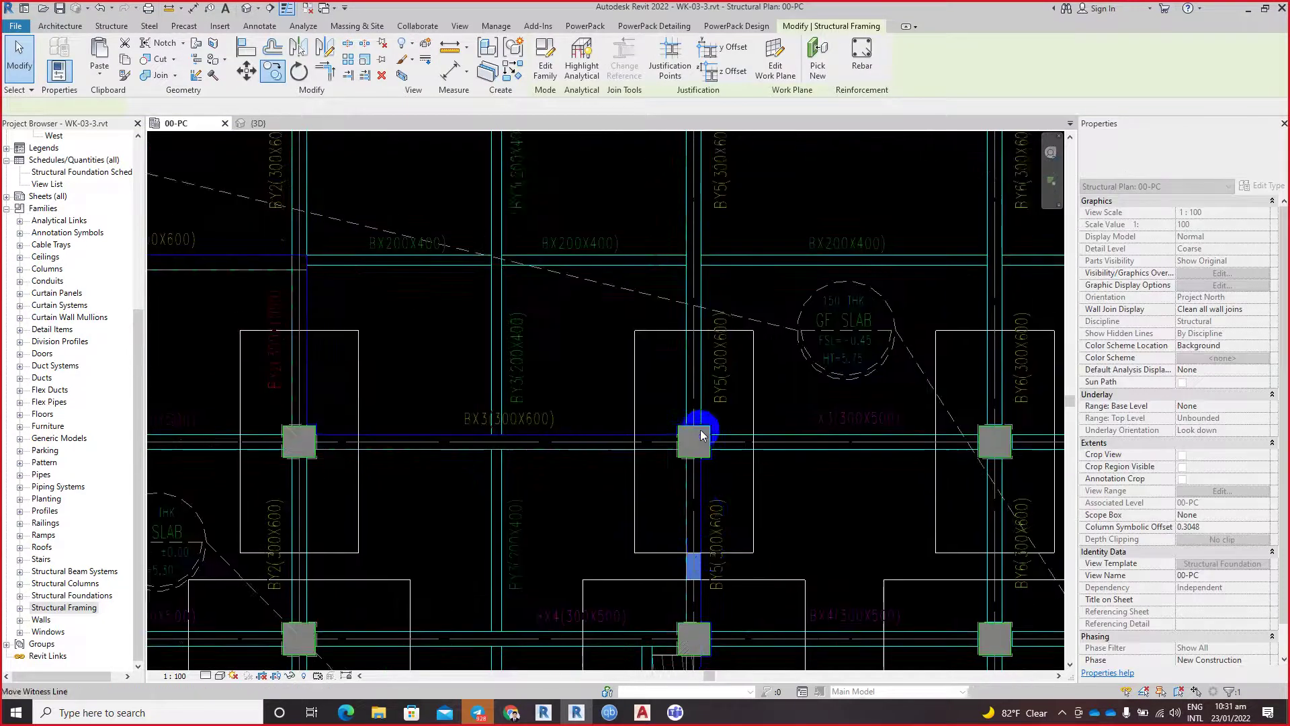
{"action": "scroll", "coordinate": [699, 459], "scroll_direction": "up", "scroll_amount": 2}
{"action": "left_click_drag", "start_coordinate": [700, 459], "coordinate": [701, 174]}
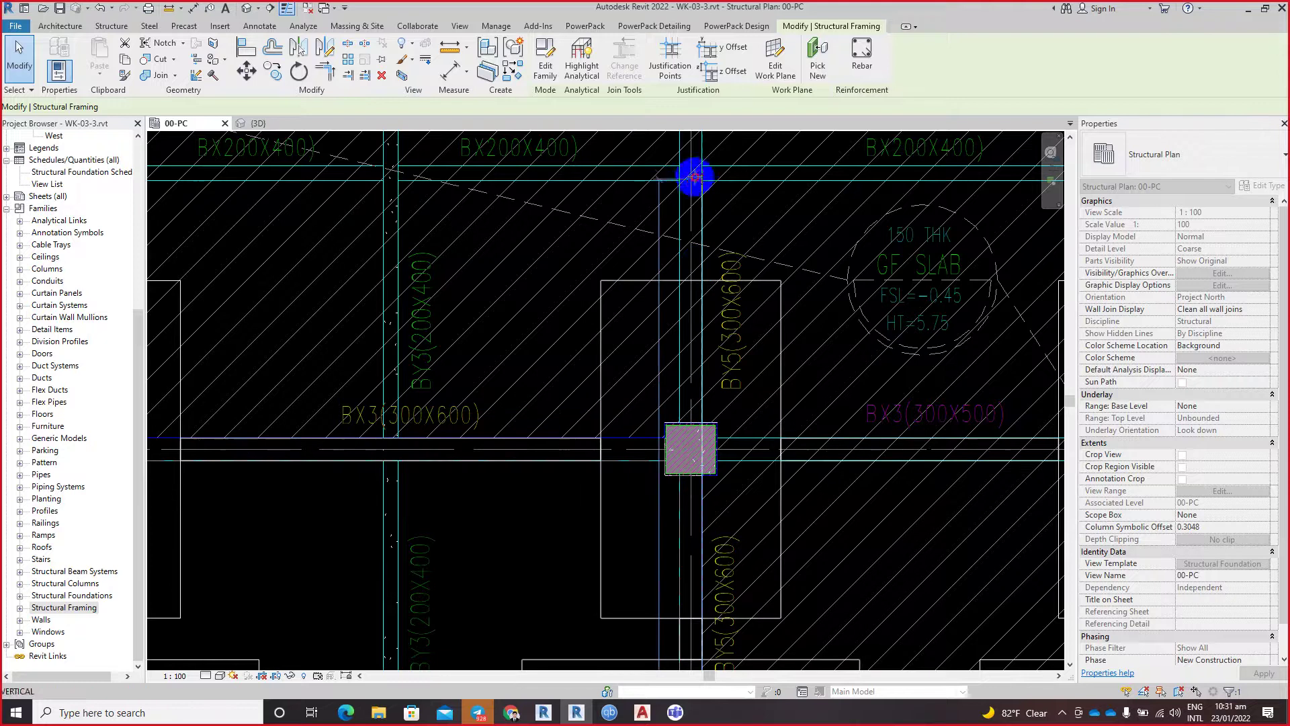
{"action": "scroll", "coordinate": [694, 337], "scroll_direction": "up", "scroll_amount": 3, "text": "ctrl"}
{"action": "scroll", "coordinate": [694, 490], "scroll_direction": "up", "scroll_amount": 2, "text": "ctrl"}
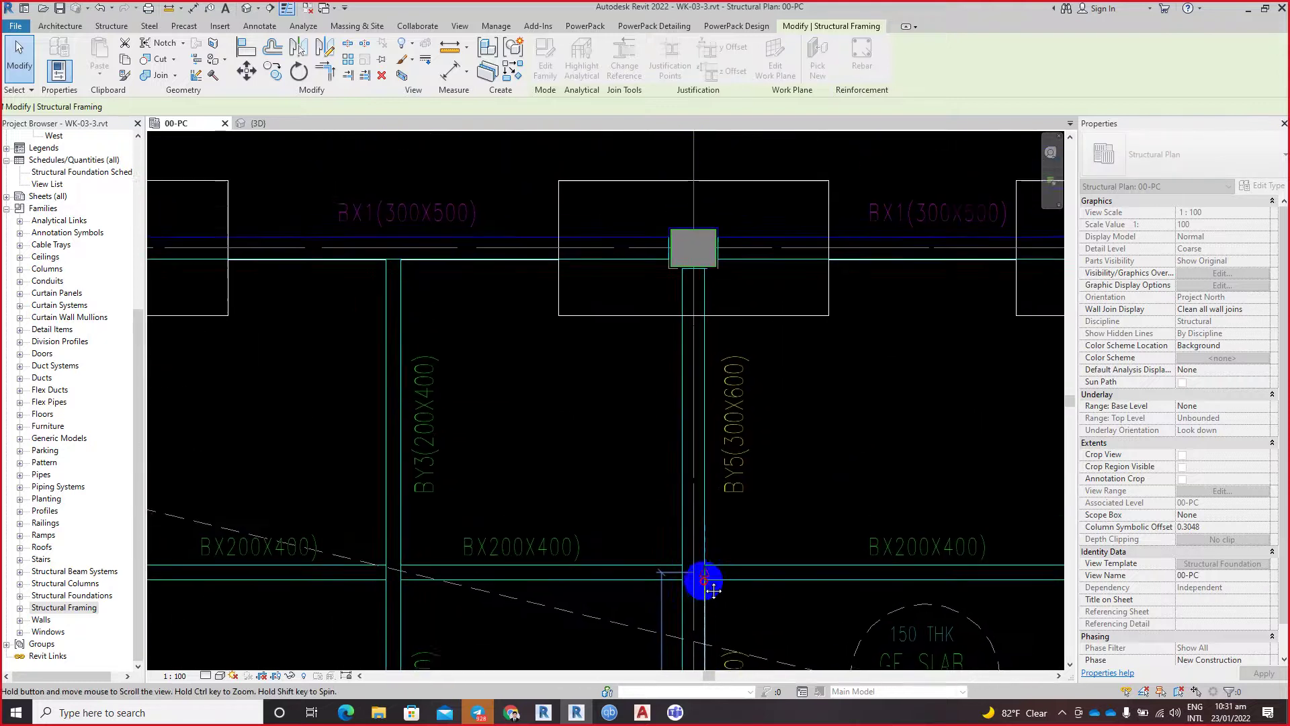
{"action": "mouse_move", "coordinate": [701, 173]}
{"action": "left_mouse_down"}
{"action": "mouse_move", "coordinate": [701, 331]}
{"action": "mouse_move", "coordinate": [710, 260]}
{"action": "left_mouse_up"}
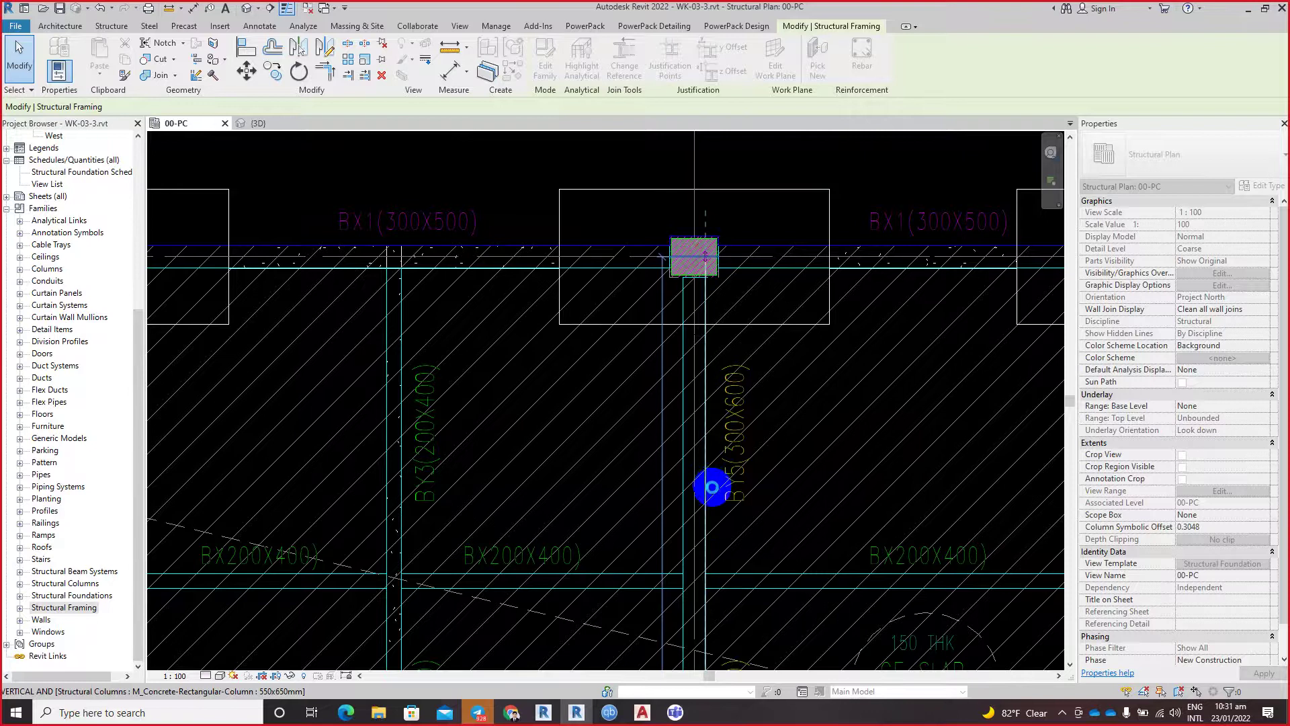
{"action": "scroll", "coordinate": [705, 256], "scroll_direction": "down", "scroll_amount": 3}
{"action": "middle_click_drag", "start_coordinate": [689, 487], "coordinate": [707, 543]}
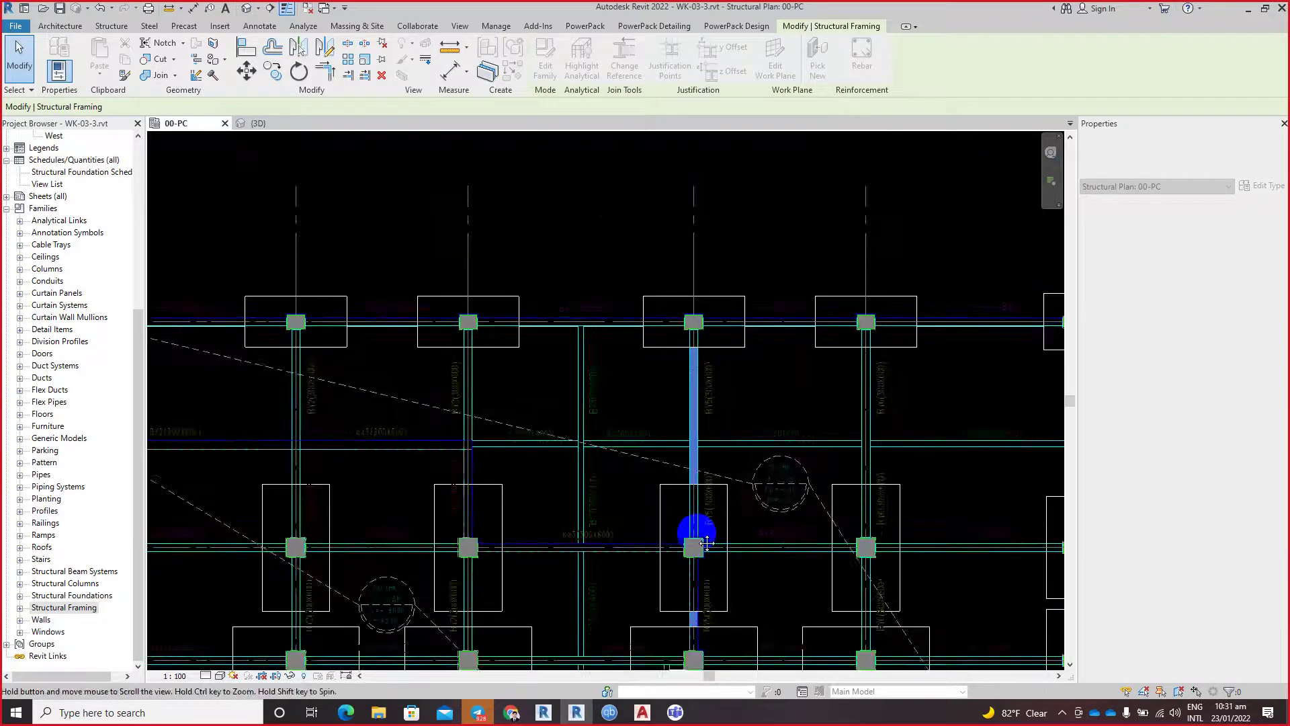
{"action": "scroll", "coordinate": [703, 590], "scroll_direction": "up", "scroll_amount": 2}
{"action": "scroll", "coordinate": [639, 547], "scroll_direction": "up", "scroll_amount": 2}
{"action": "scroll", "coordinate": [596, 547], "scroll_direction": "up", "scroll_amount": 2}
{"action": "scroll", "coordinate": [578, 546], "scroll_direction": "up", "scroll_amount": 2}
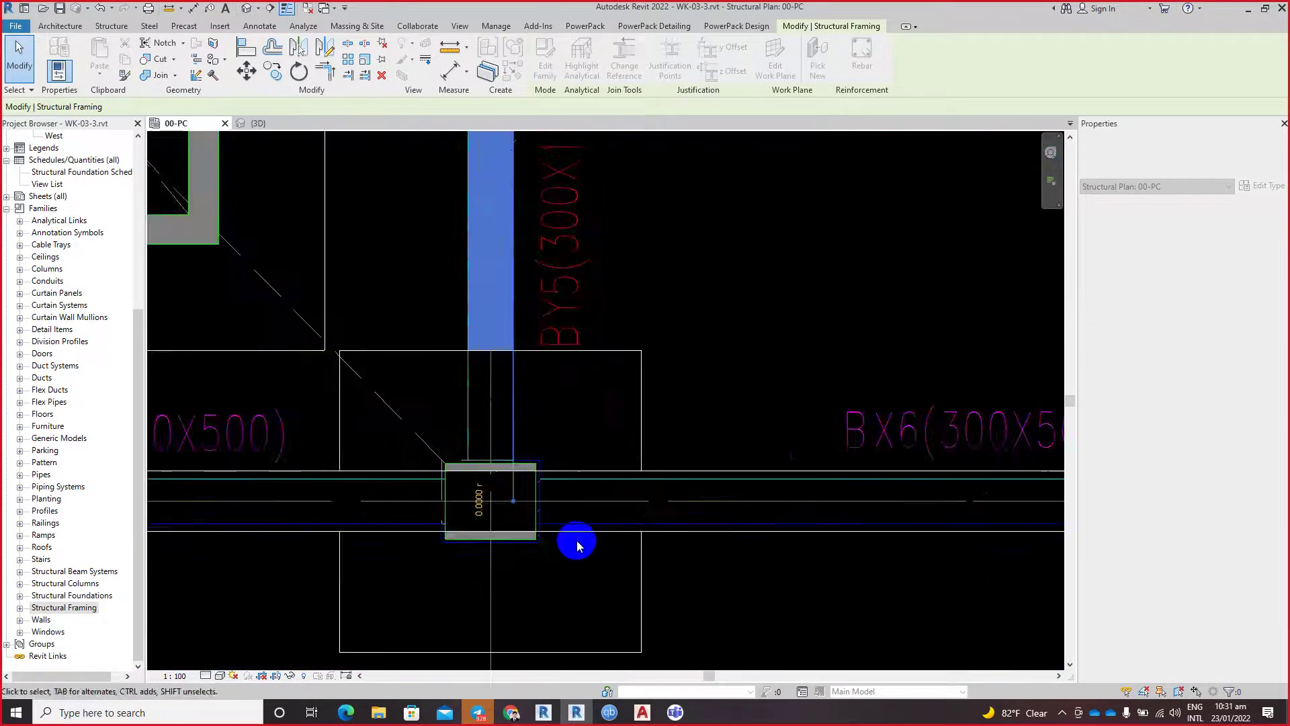
{"action": "scroll", "coordinate": [578, 546], "scroll_direction": "up", "scroll_amount": 2}
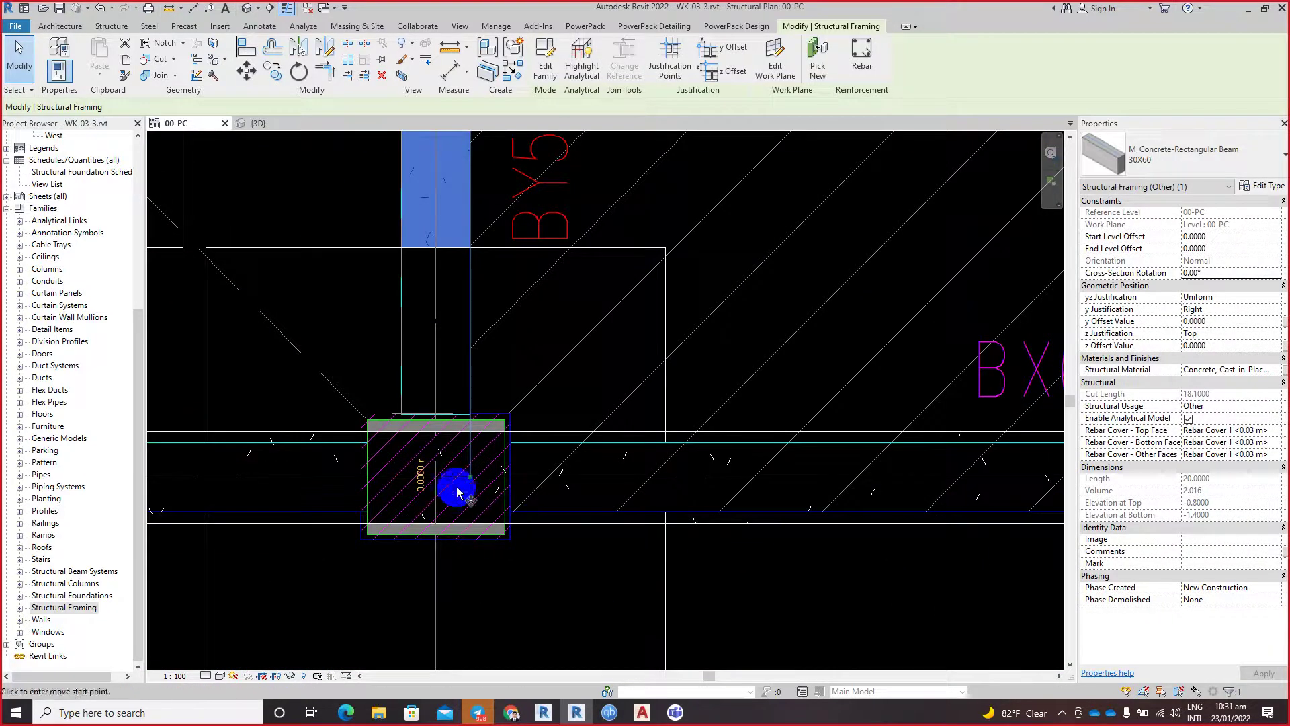
Step: Copy the beam with Multiple checked from the column midpoint onto the BY6 column
{"action": "left_click", "coordinate": [323, 74]}
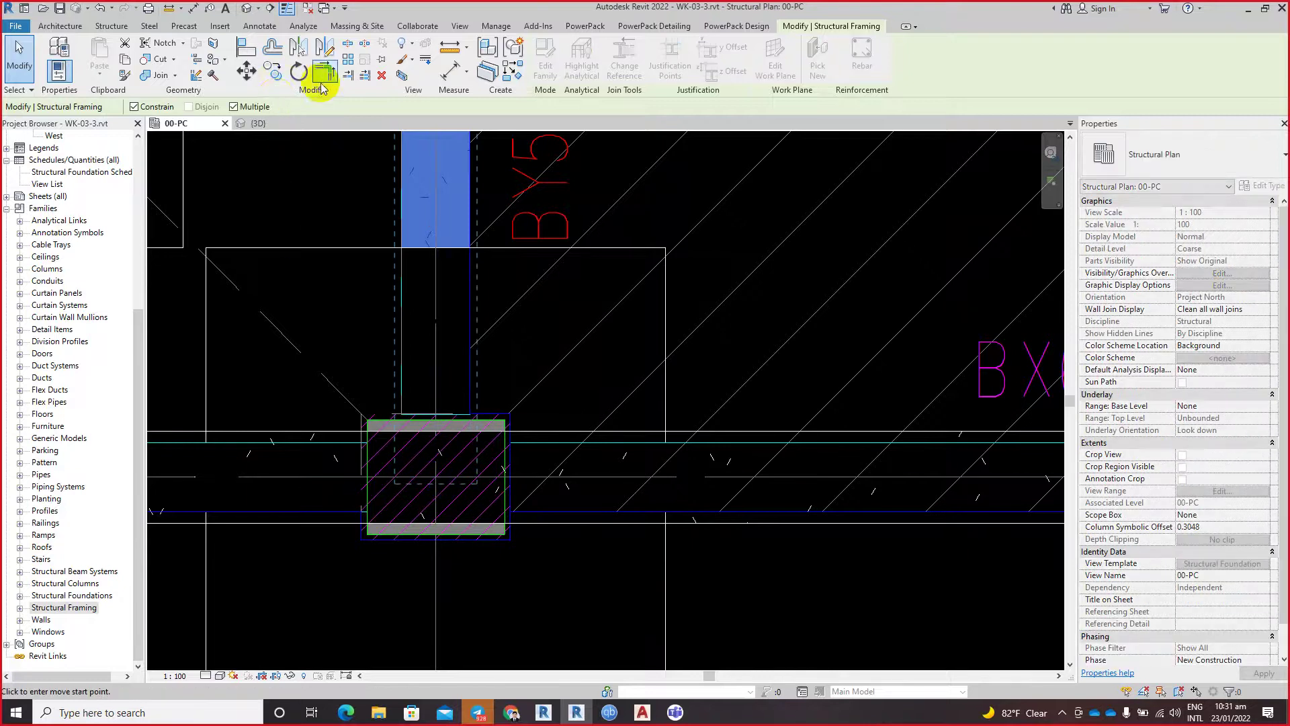
{"action": "left_click", "coordinate": [272, 70]}
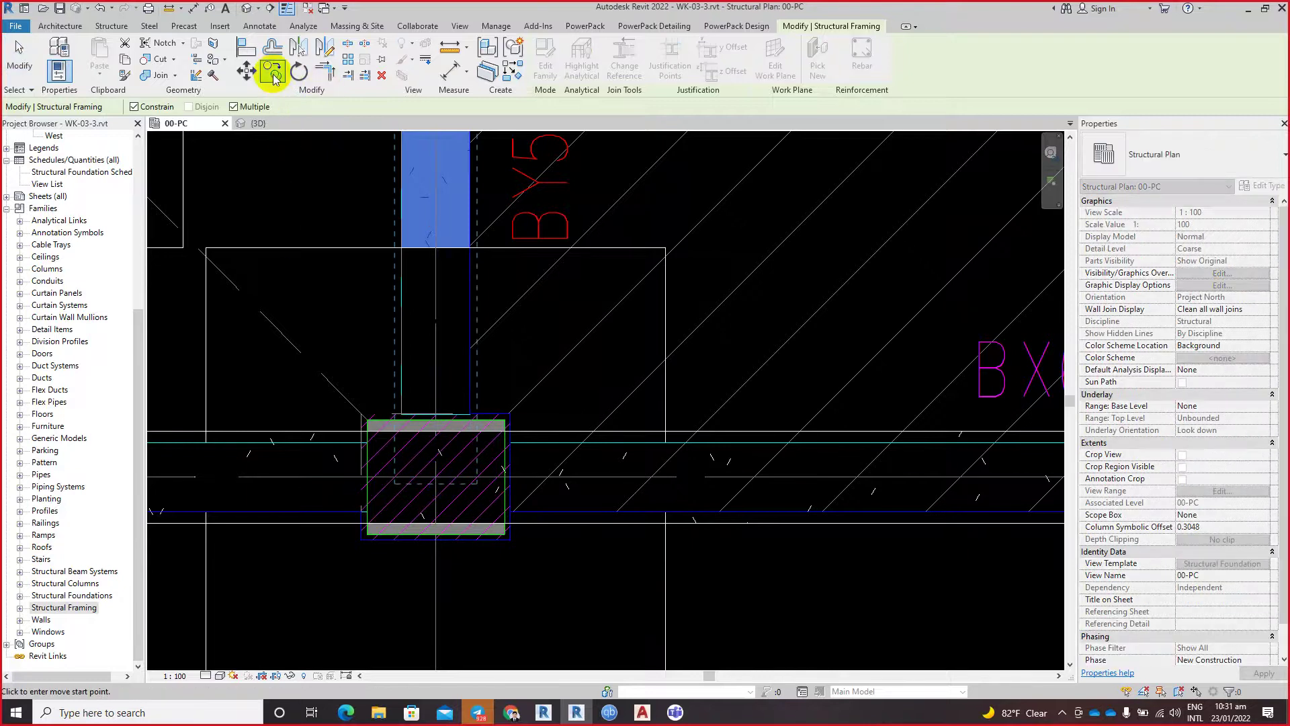
{"action": "left_click", "coordinate": [420, 468]}
{"action": "middle_click_drag", "start_coordinate": [652, 490], "coordinate": [259, 447]}
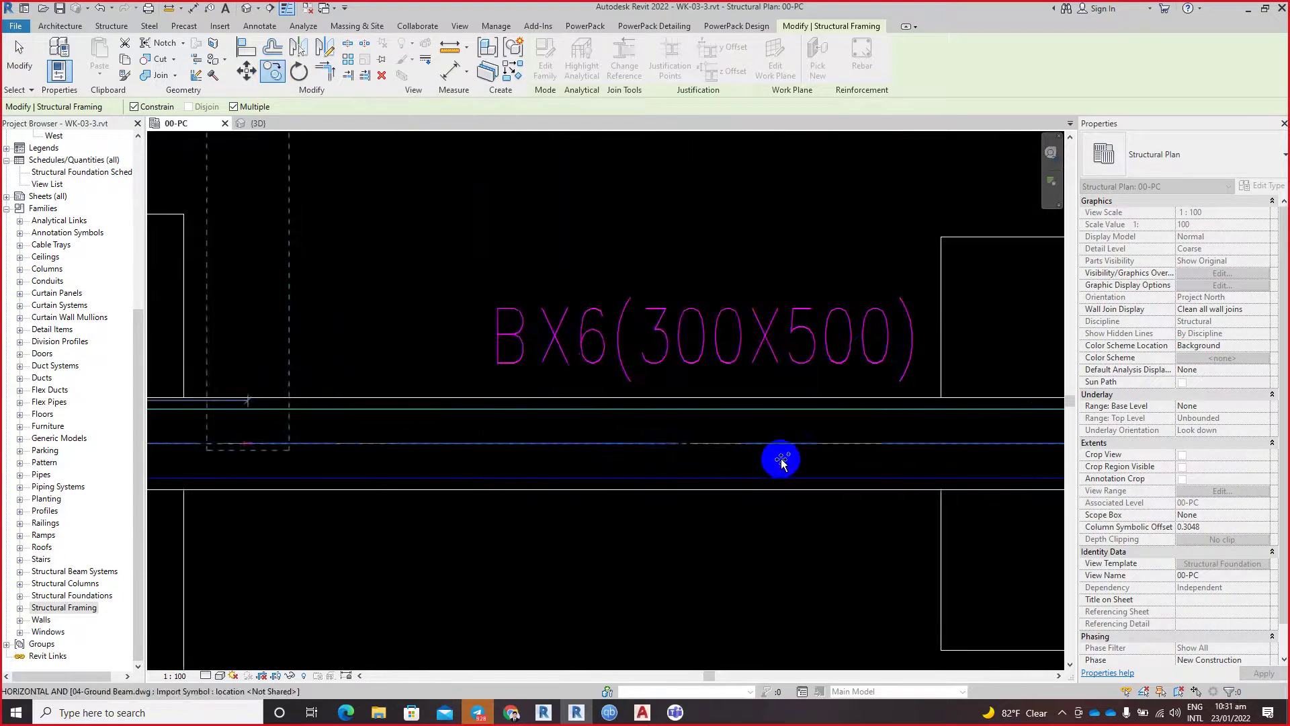
{"action": "middle_click_drag", "start_coordinate": [781, 461], "coordinate": [533, 452]}
{"action": "middle_click_drag", "start_coordinate": [700, 452], "coordinate": [591, 423]}
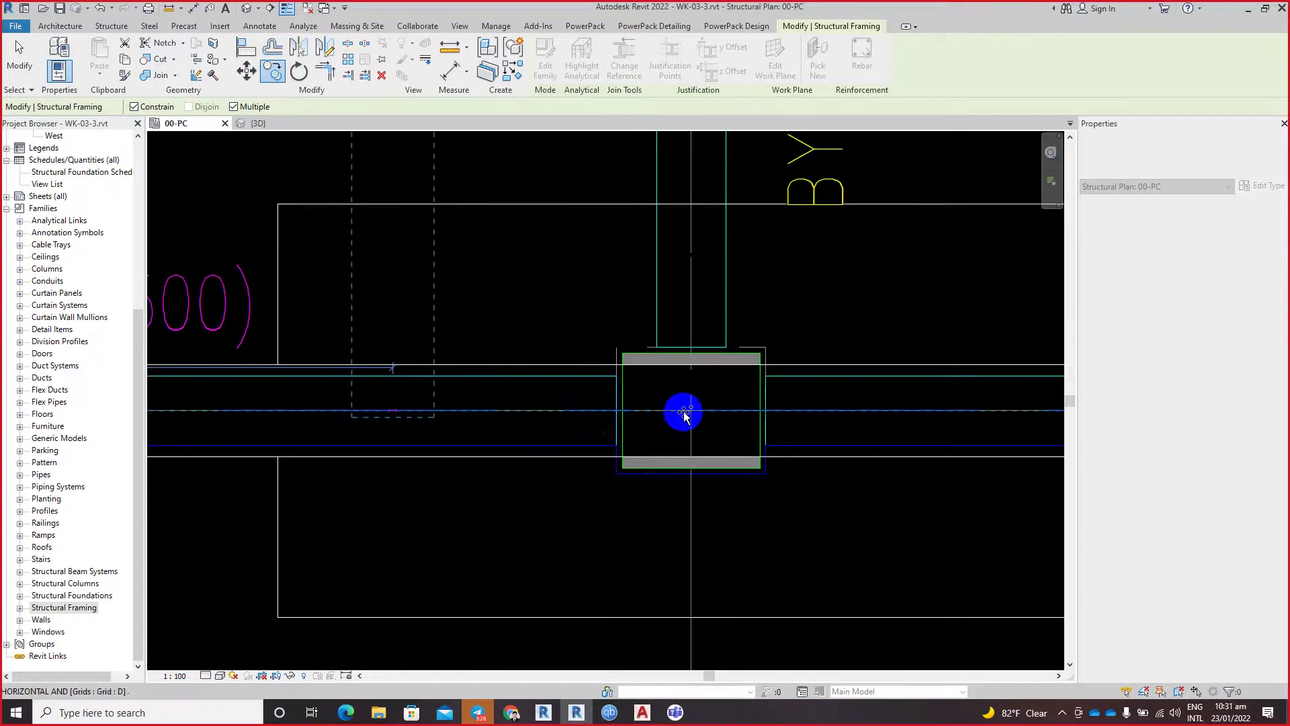
{"action": "left_click", "coordinate": [693, 412]}
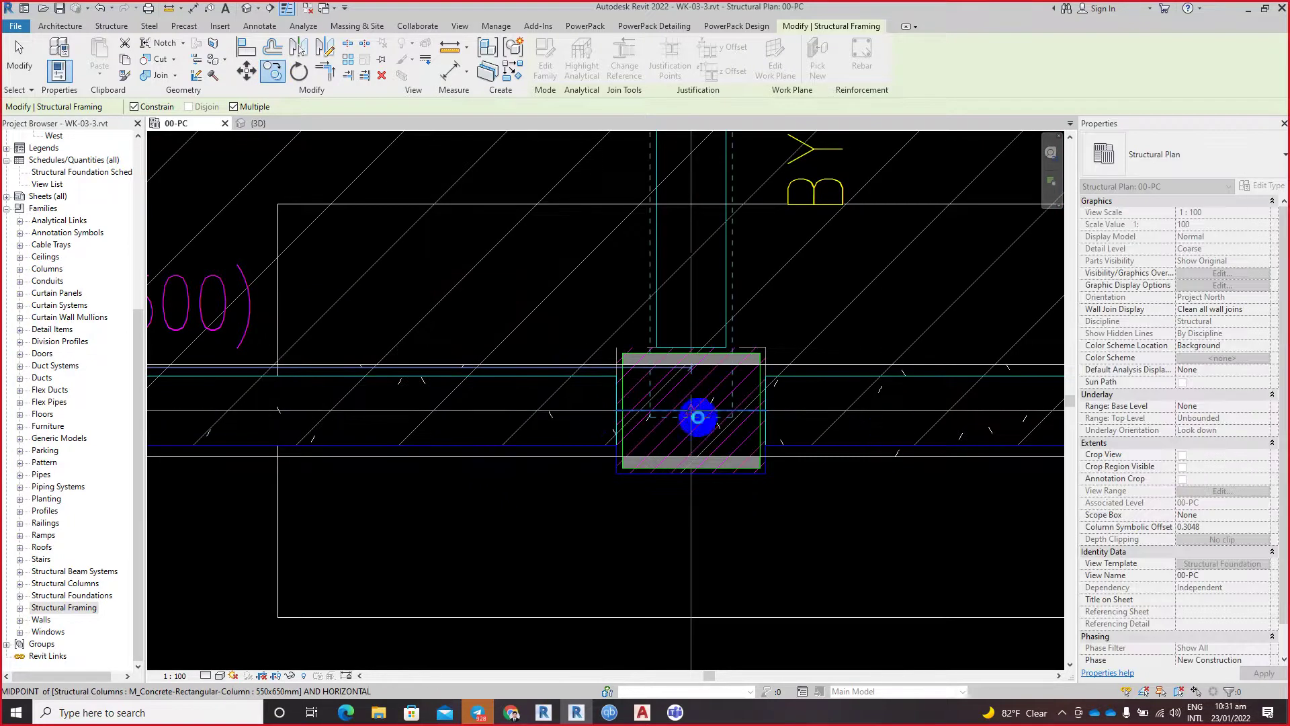
Step: Place a second copy at the BY7 column at the end of BX6
{"action": "scroll", "coordinate": [755, 397], "scroll_direction": "up", "scroll_amount": 3}
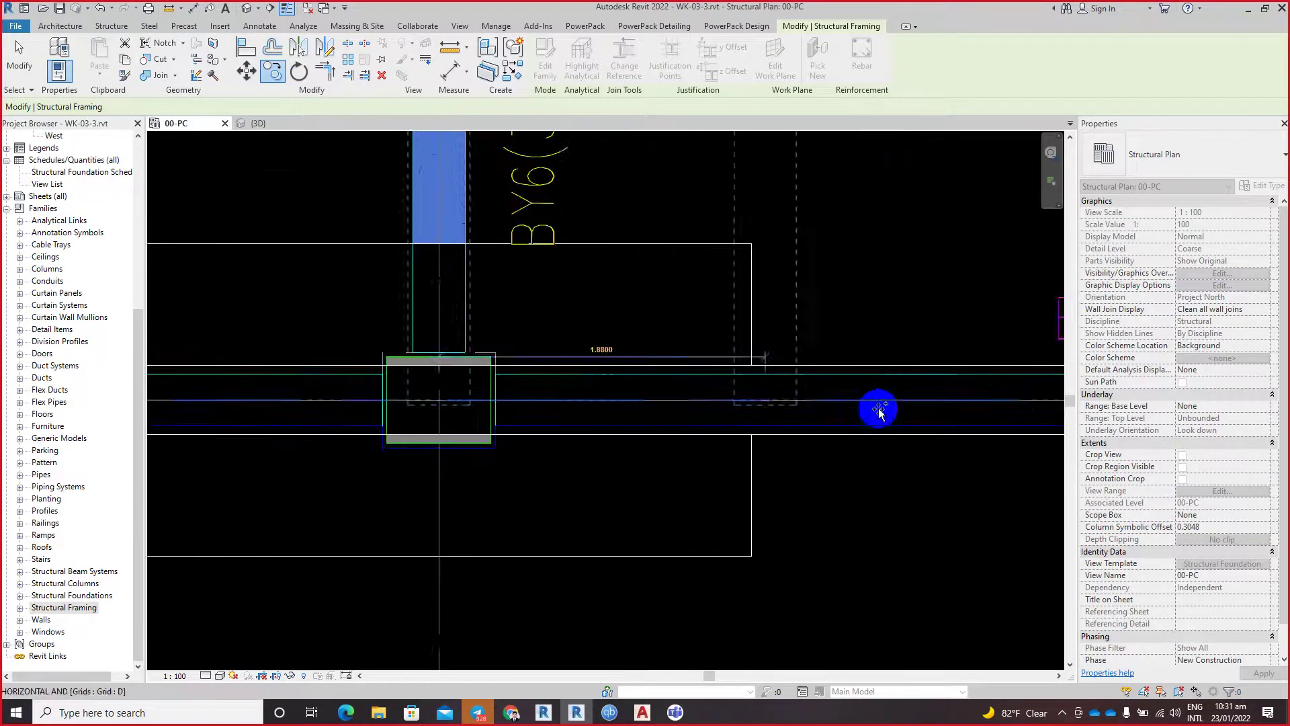
{"action": "mouse_move", "coordinate": [453, 400]}
{"action": "middle_mouse_down"}
{"action": "mouse_move", "coordinate": [863, 408]}
{"action": "mouse_move", "coordinate": [466, 378]}
{"action": "middle_mouse_up"}
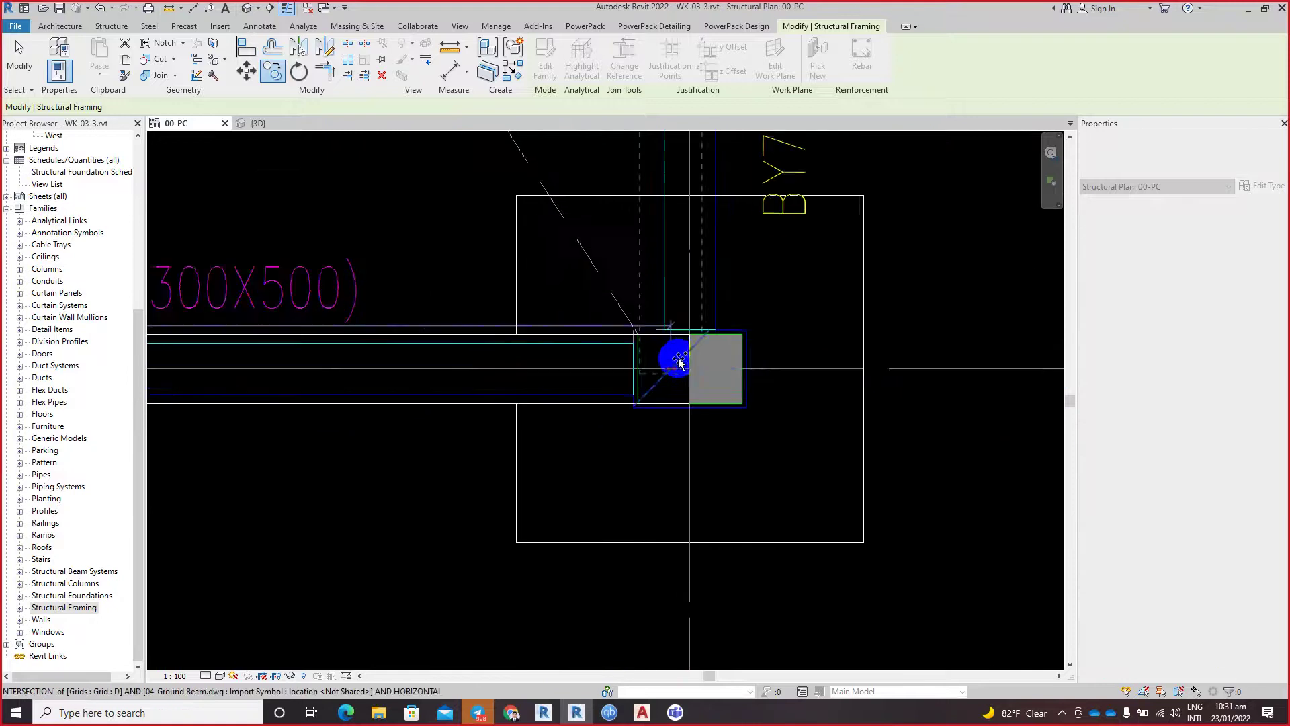
{"action": "scroll", "coordinate": [675, 361], "scroll_direction": "up", "scroll_amount": 1}
{"action": "scroll", "coordinate": [699, 405], "scroll_direction": "up", "scroll_amount": 1}
{"action": "left_click", "coordinate": [696, 375]}
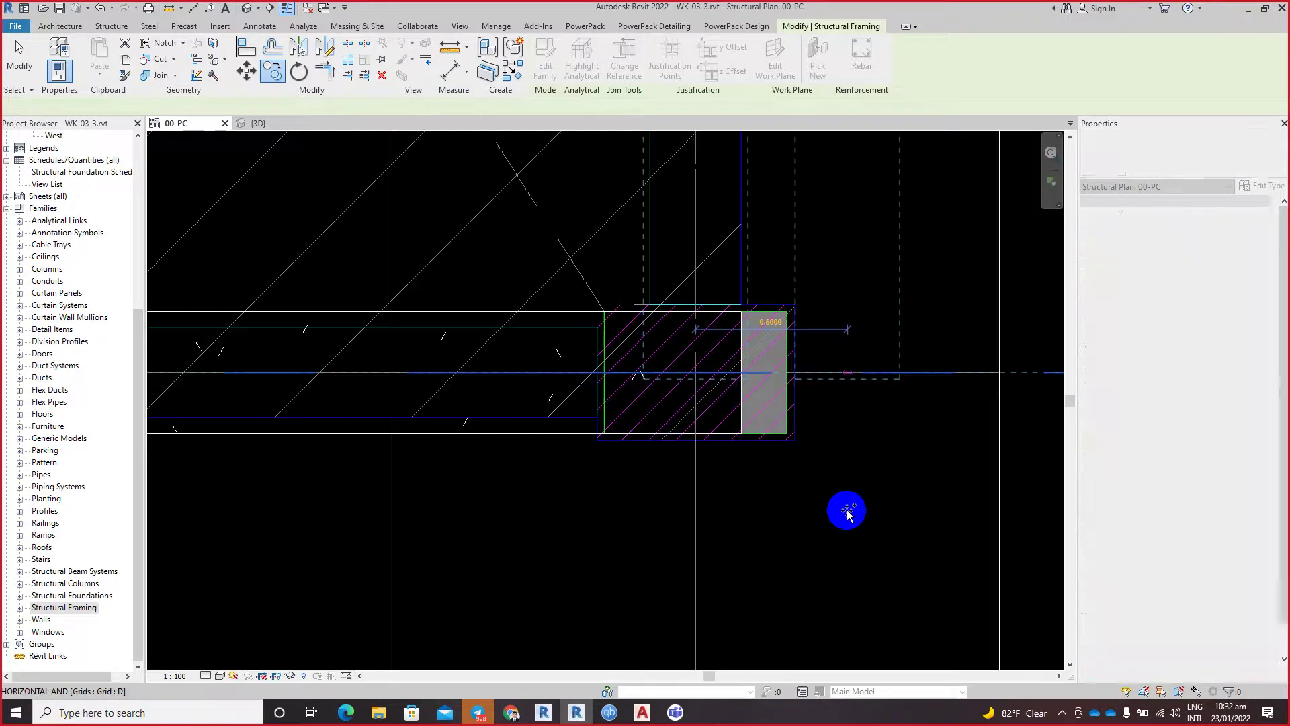
{"action": "scroll", "coordinate": [811, 489], "scroll_direction": "down", "scroll_amount": 4}
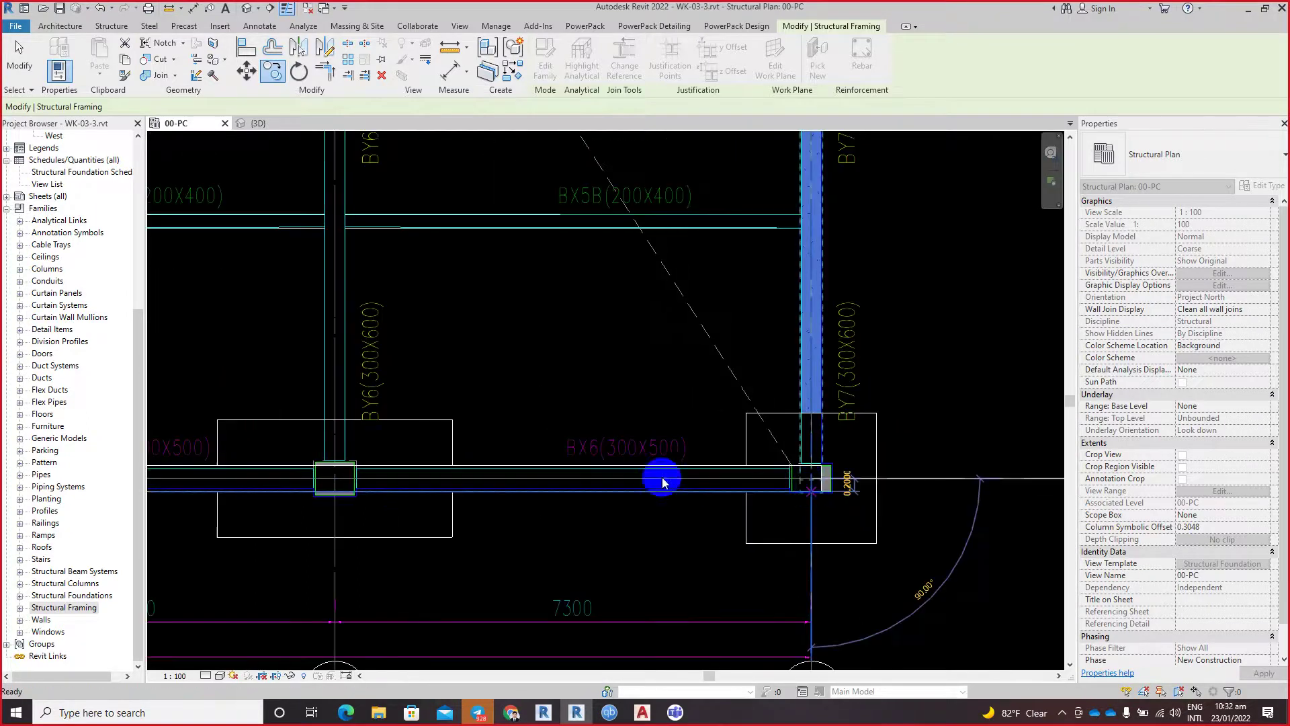
Step: End the copy, navigate to grid B near the BY1(300X1050) line, and start a new beam
{"action": "key", "text": "Escape"}
{"action": "scroll", "coordinate": [561, 426], "scroll_direction": "down", "scroll_amount": 3}
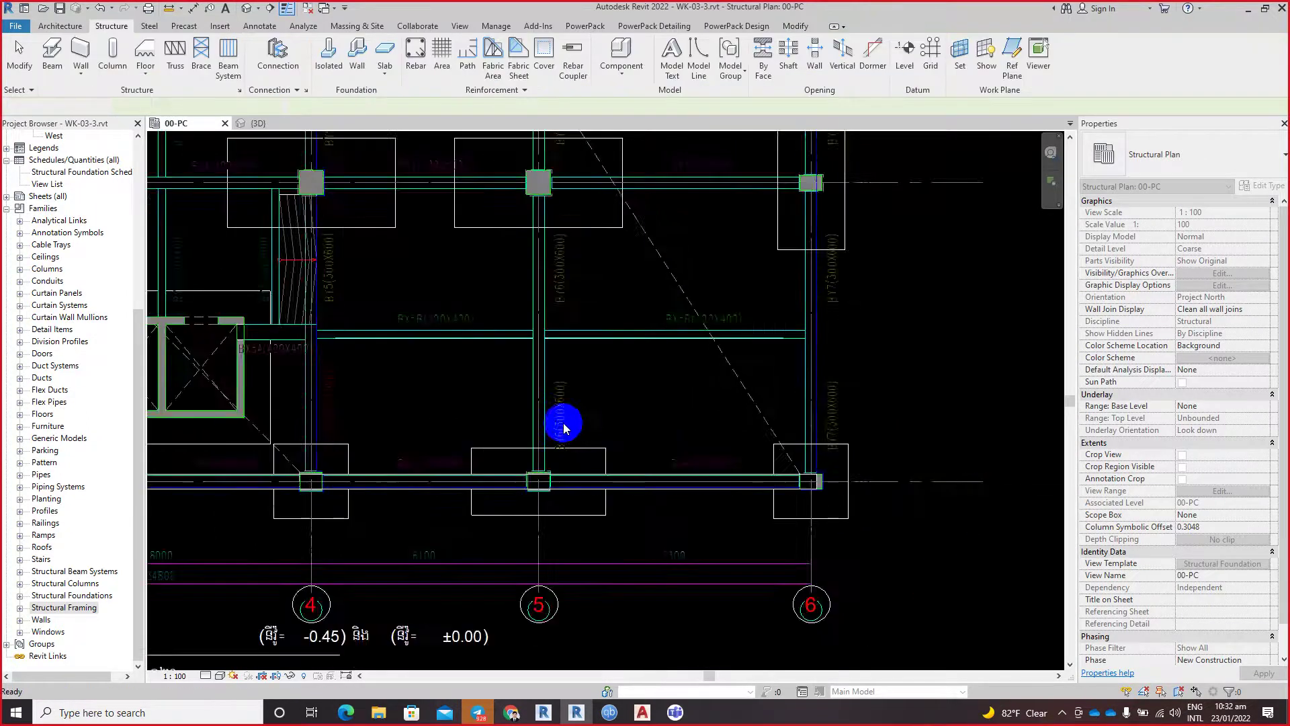
{"action": "scroll", "coordinate": [309, 340], "scroll_direction": "down", "scroll_amount": 2}
{"action": "scroll", "coordinate": [700, 444], "scroll_direction": "down", "scroll_amount": 1}
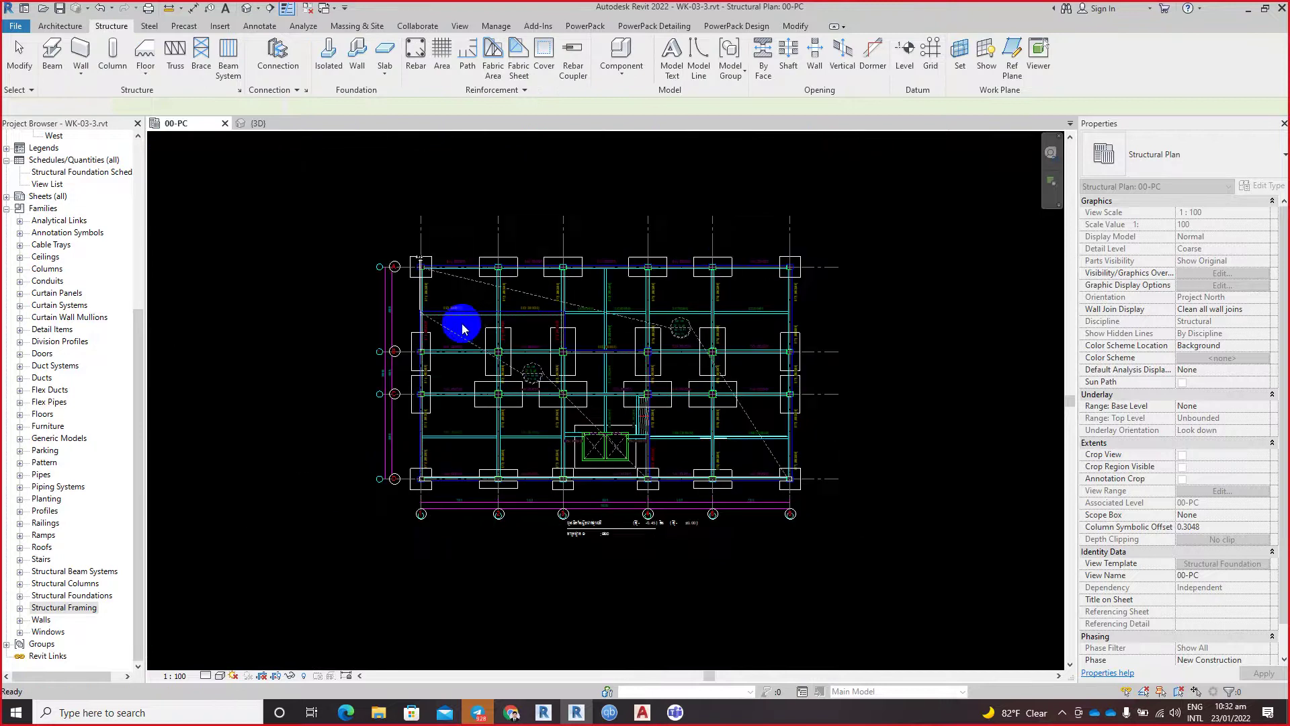
{"action": "scroll", "coordinate": [412, 351], "scroll_direction": "up", "scroll_amount": 3}
{"action": "scroll", "coordinate": [323, 316], "scroll_direction": "up", "scroll_amount": 2}
{"action": "scroll", "coordinate": [315, 328], "scroll_direction": "up", "scroll_amount": 3}
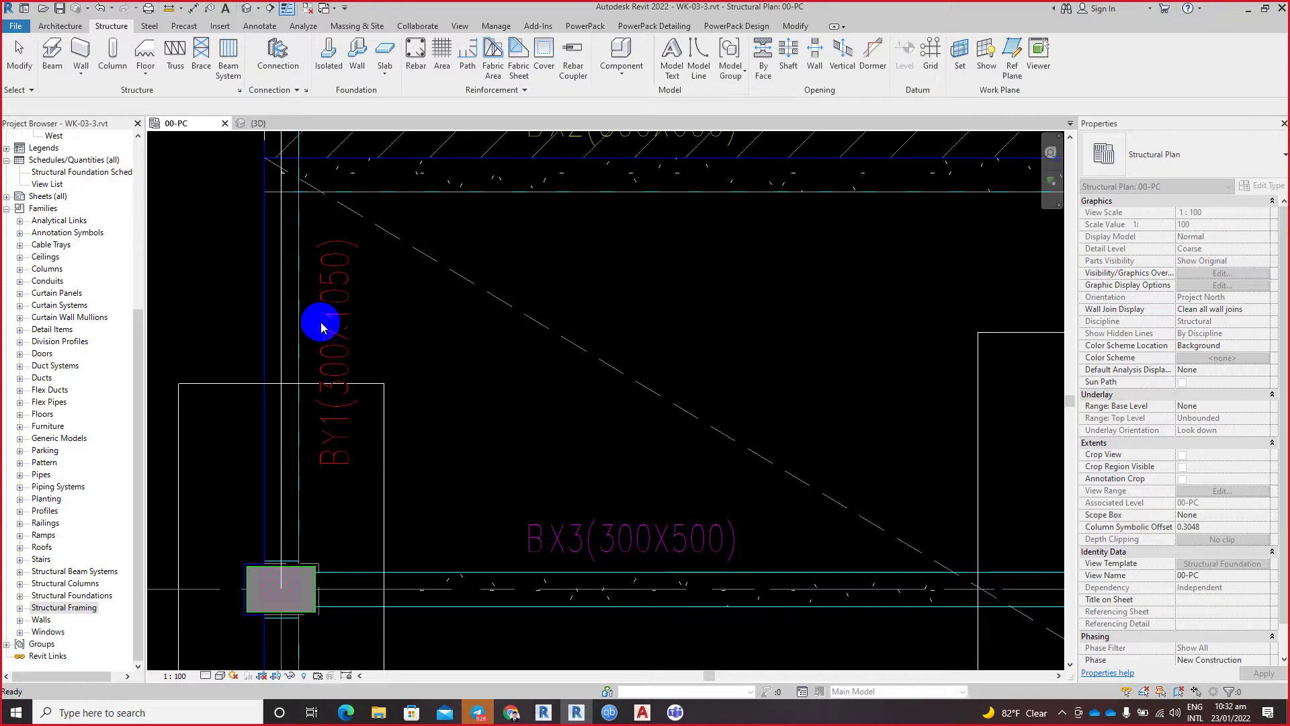
{"action": "scroll", "coordinate": [336, 336], "scroll_direction": "up", "scroll_amount": 2}
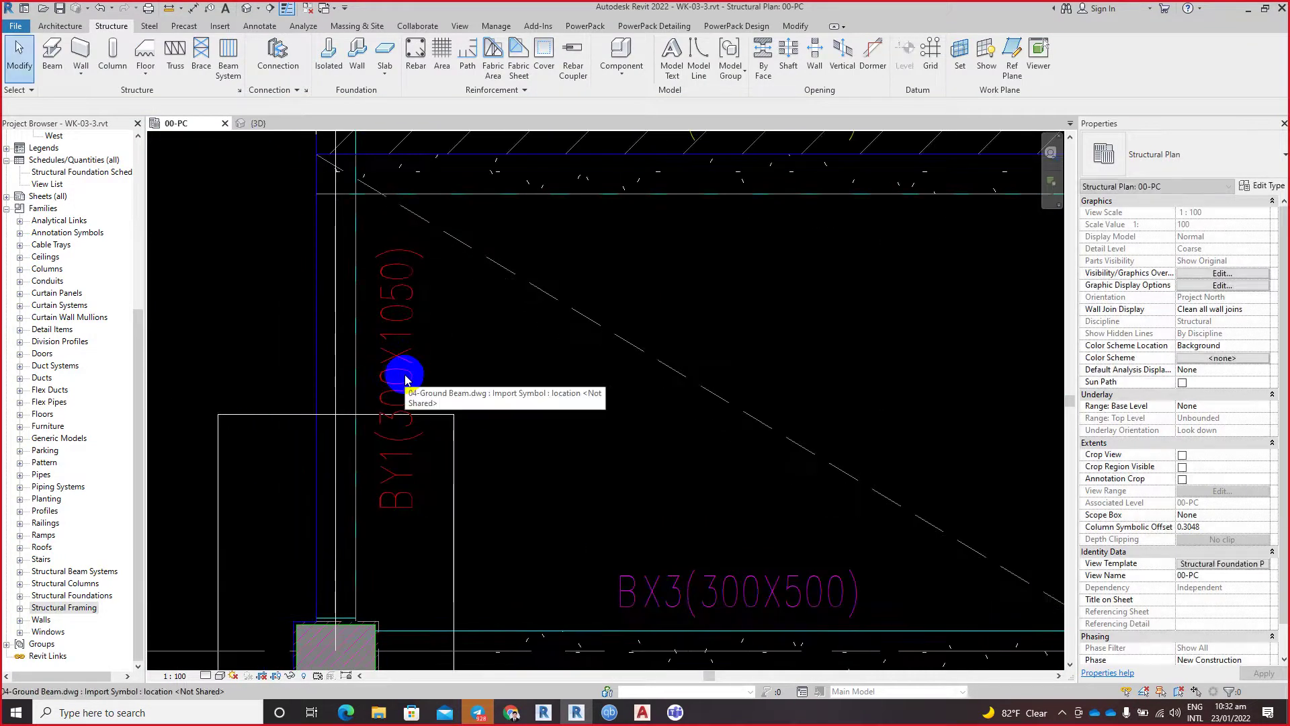
{"action": "scroll", "coordinate": [410, 369], "scroll_direction": "down", "scroll_amount": 2}
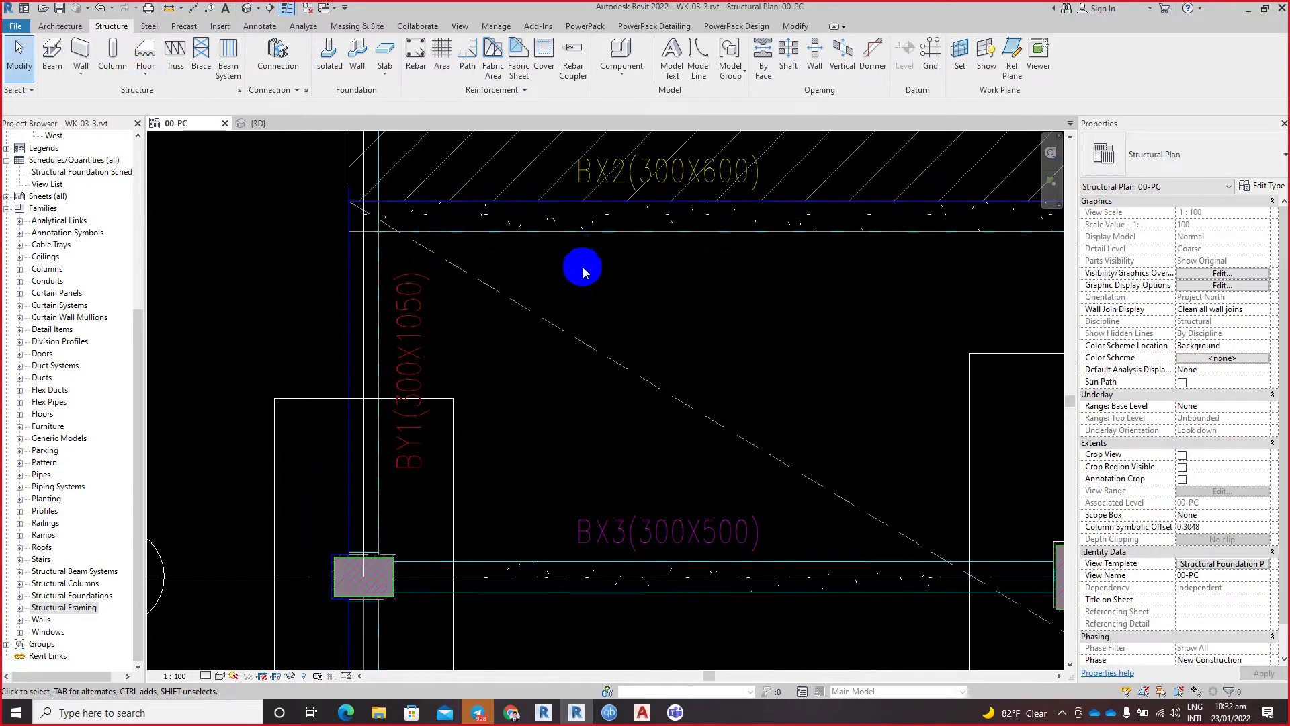
{"action": "scroll", "coordinate": [579, 265], "scroll_direction": "down", "scroll_amount": 1}
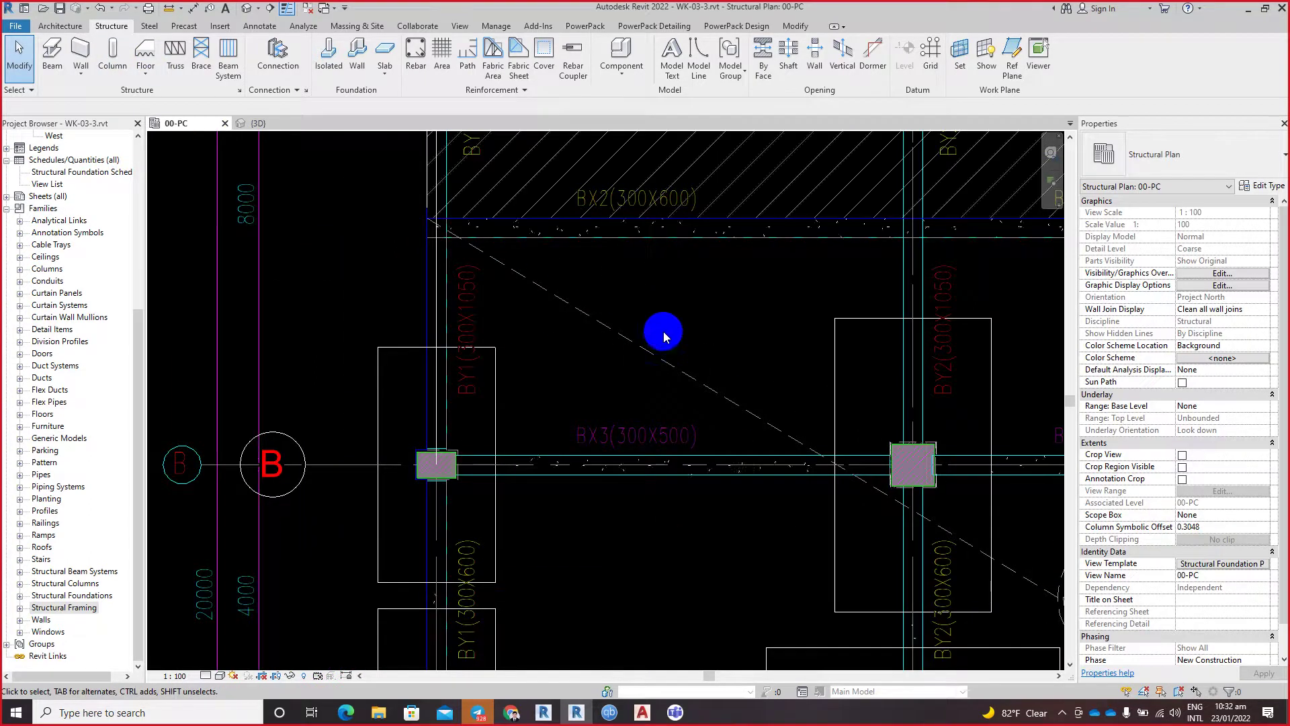
{"action": "middle_click_drag", "start_coordinate": [666, 334], "coordinate": [573, 366]}
{"action": "middle_click_drag", "start_coordinate": [806, 342], "coordinate": [586, 331]}
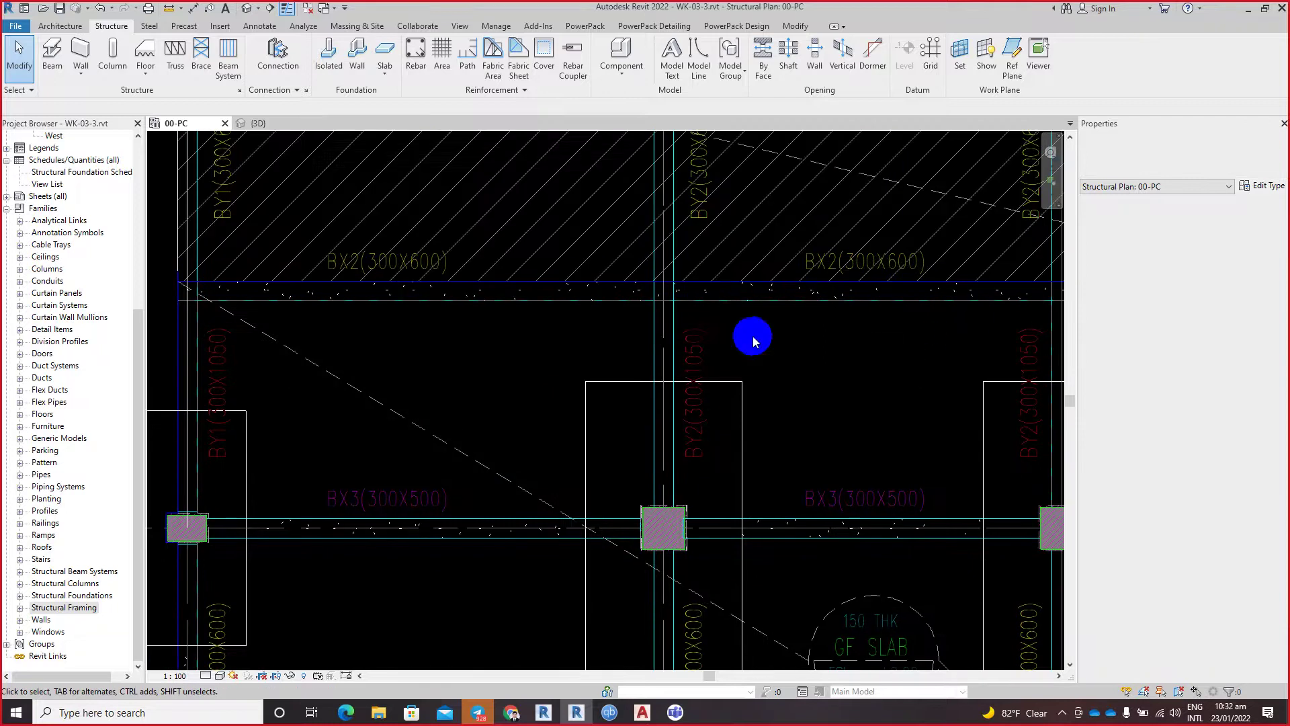
{"action": "middle_click_drag", "start_coordinate": [483, 329], "coordinate": [746, 308]}
{"action": "scroll", "coordinate": [359, 253], "scroll_direction": "up", "scroll_amount": 1}
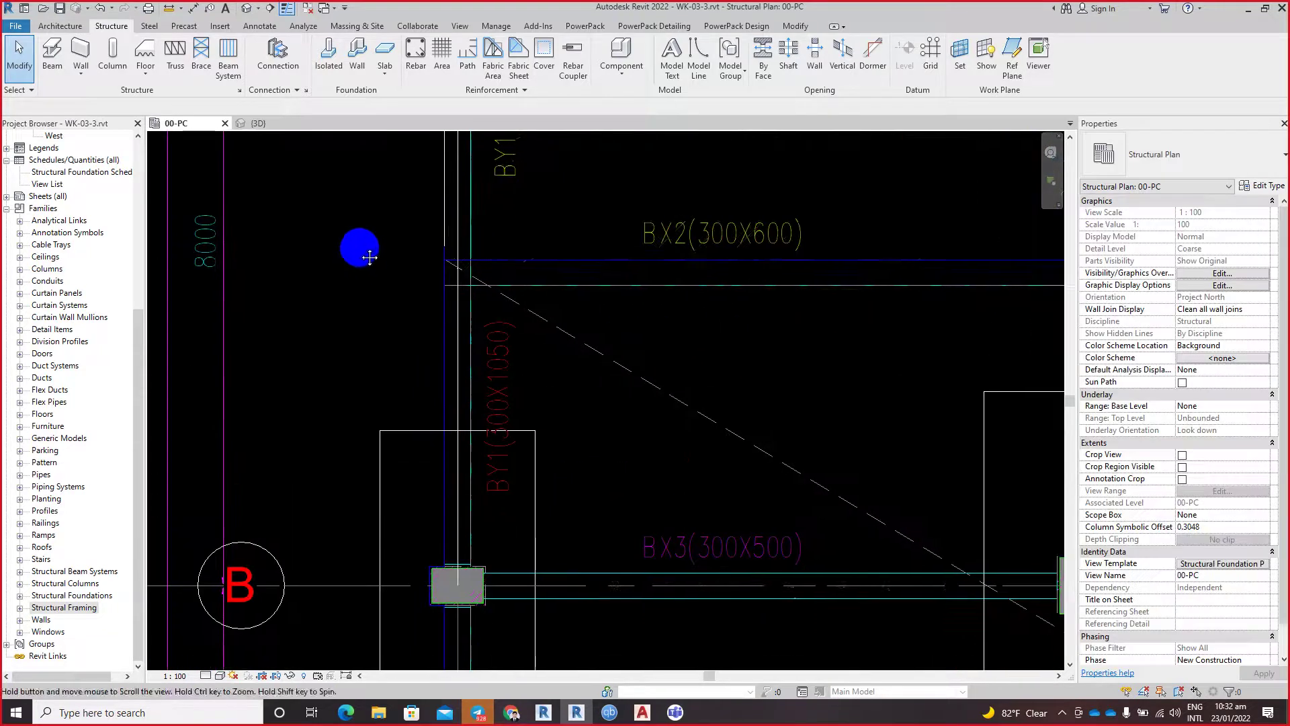
{"action": "left_click", "coordinate": [66, 56]}
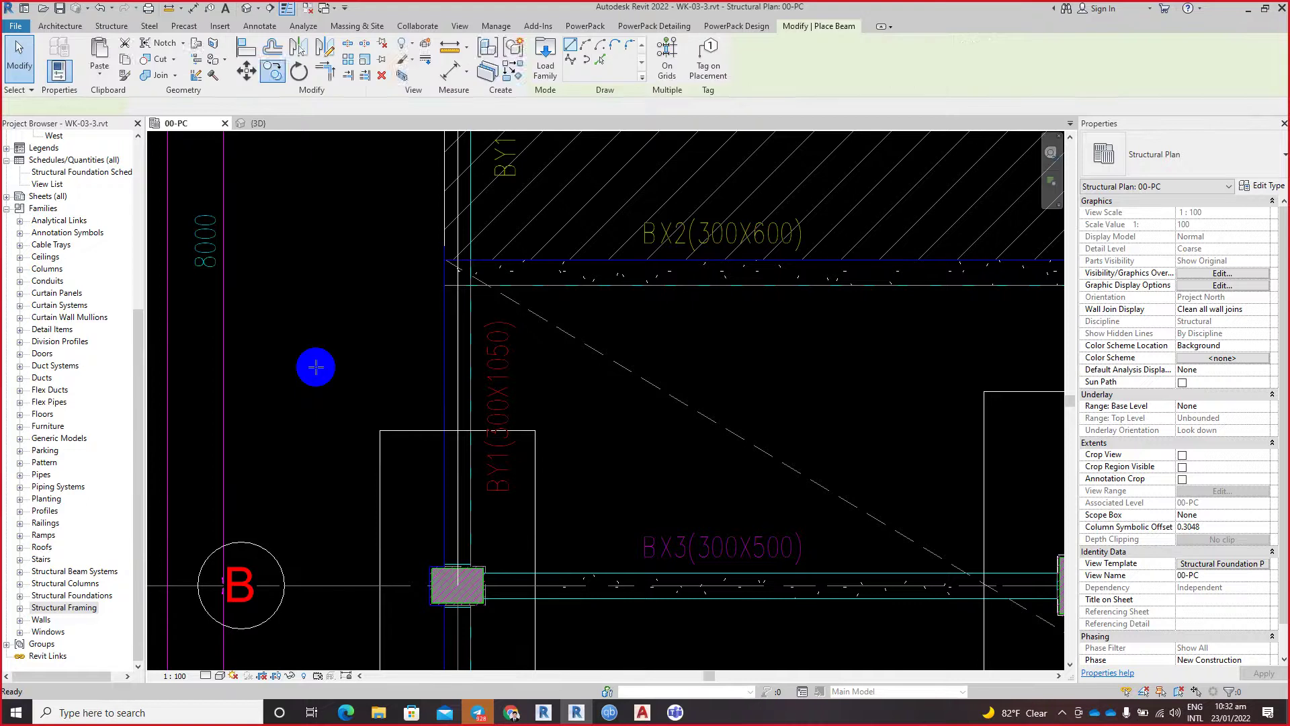
Step: Duplicate the concrete beam type as 30X105 with b = 0.3 and h = 1.05
{"action": "left_click", "coordinate": [1259, 188]}
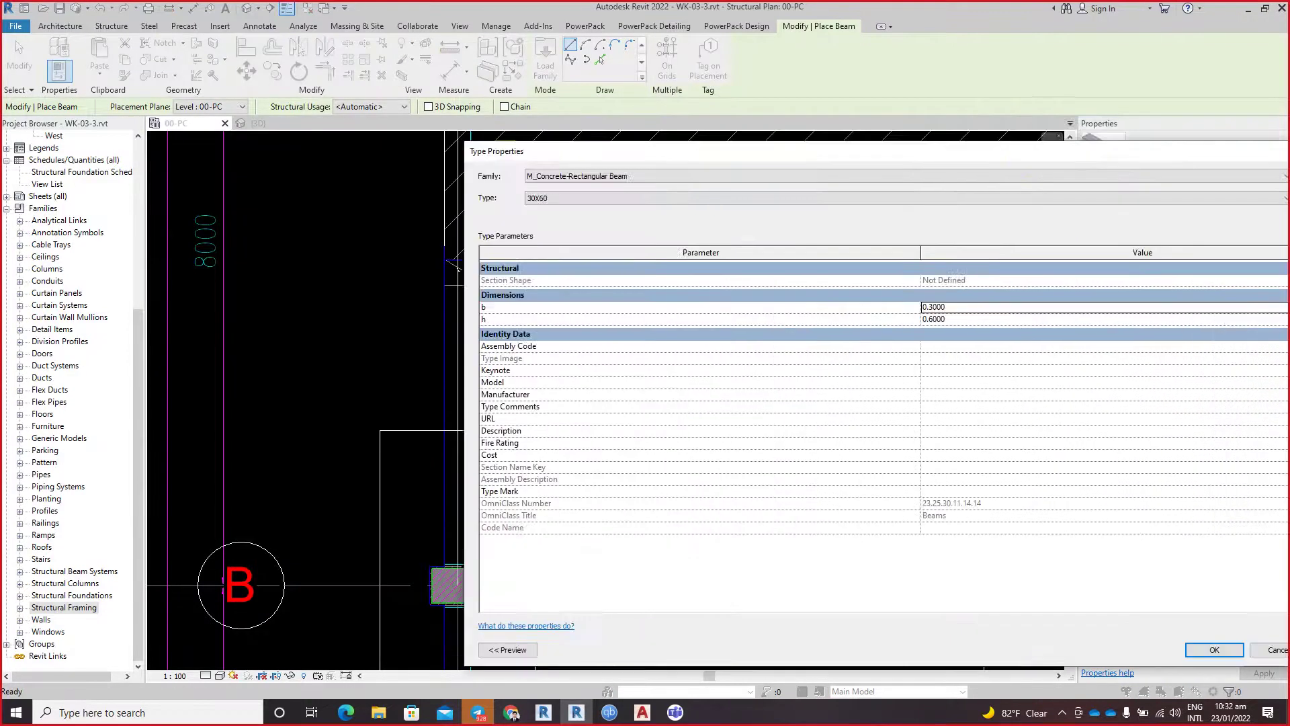
{"action": "mouse_move", "coordinate": [605, 151]}
{"action": "left_mouse_down"}
{"action": "mouse_move", "coordinate": [1171, 128]}
{"action": "mouse_move", "coordinate": [1037, 128]}
{"action": "left_mouse_up"}
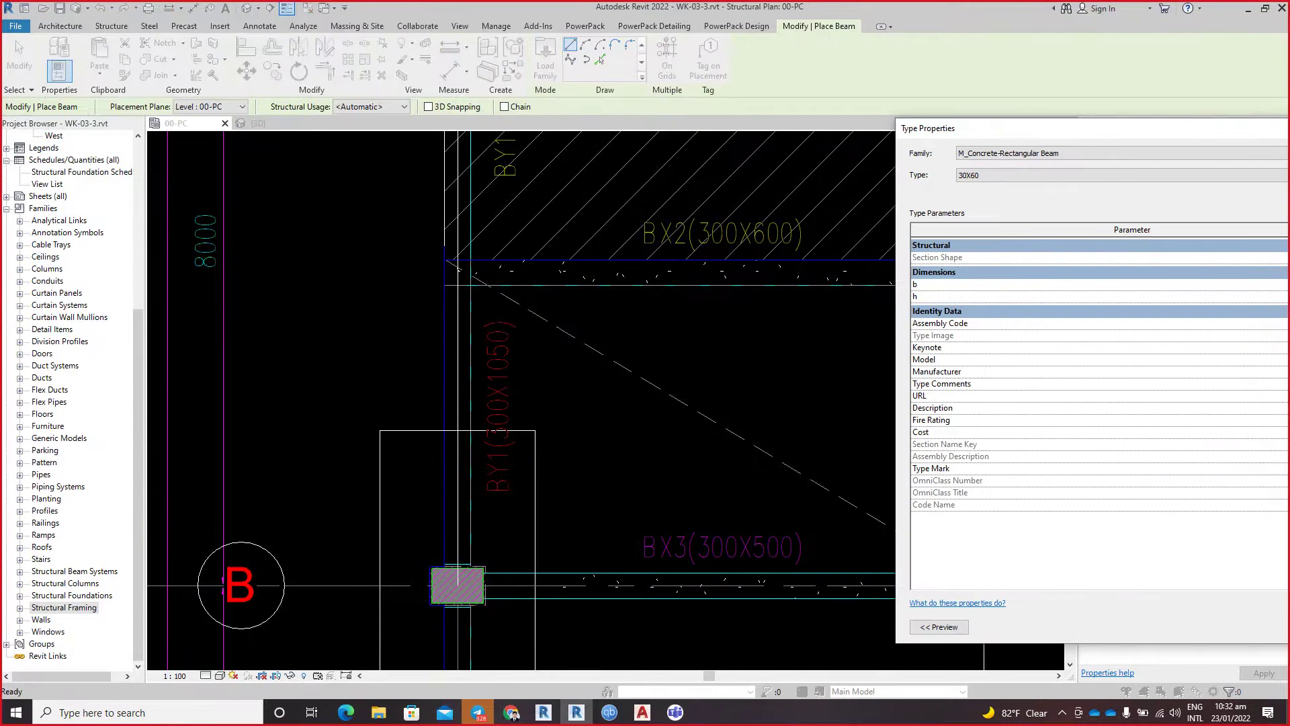
{"action": "left_click", "coordinate": [1152, 336]}
{"action": "type", "text": "30X105"}
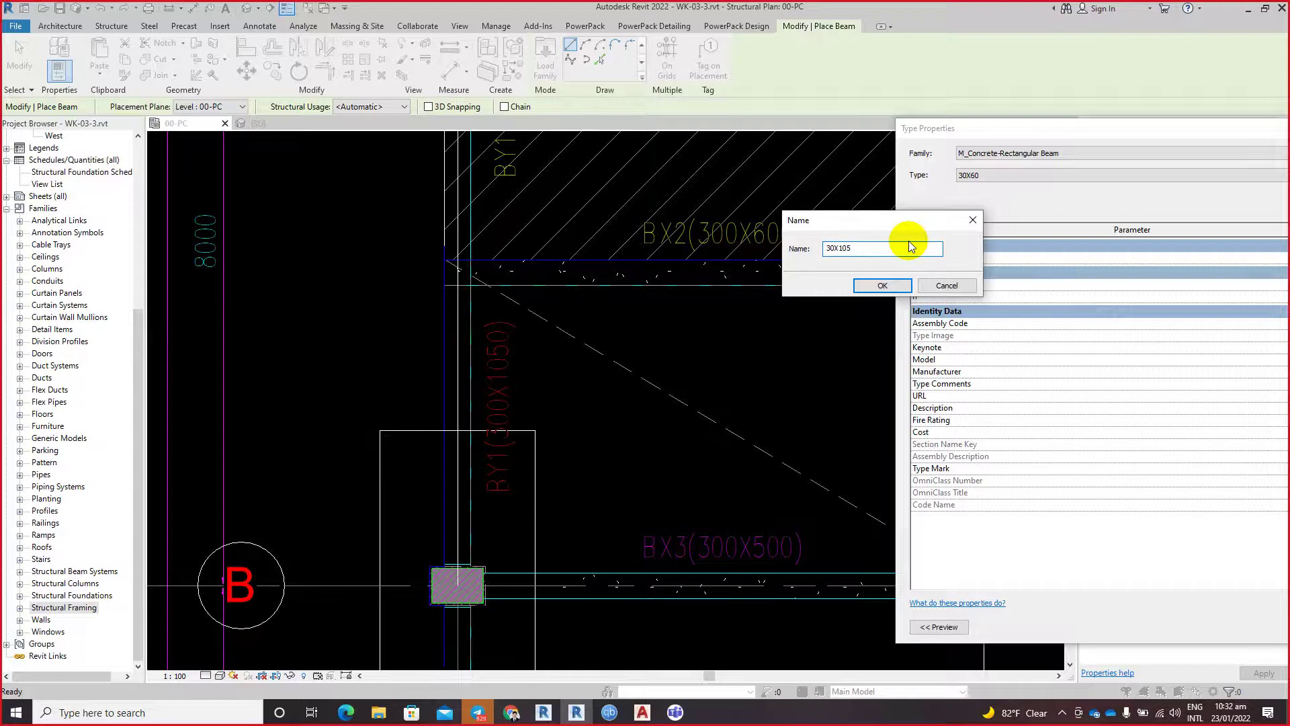
{"action": "left_click", "coordinate": [868, 293]}
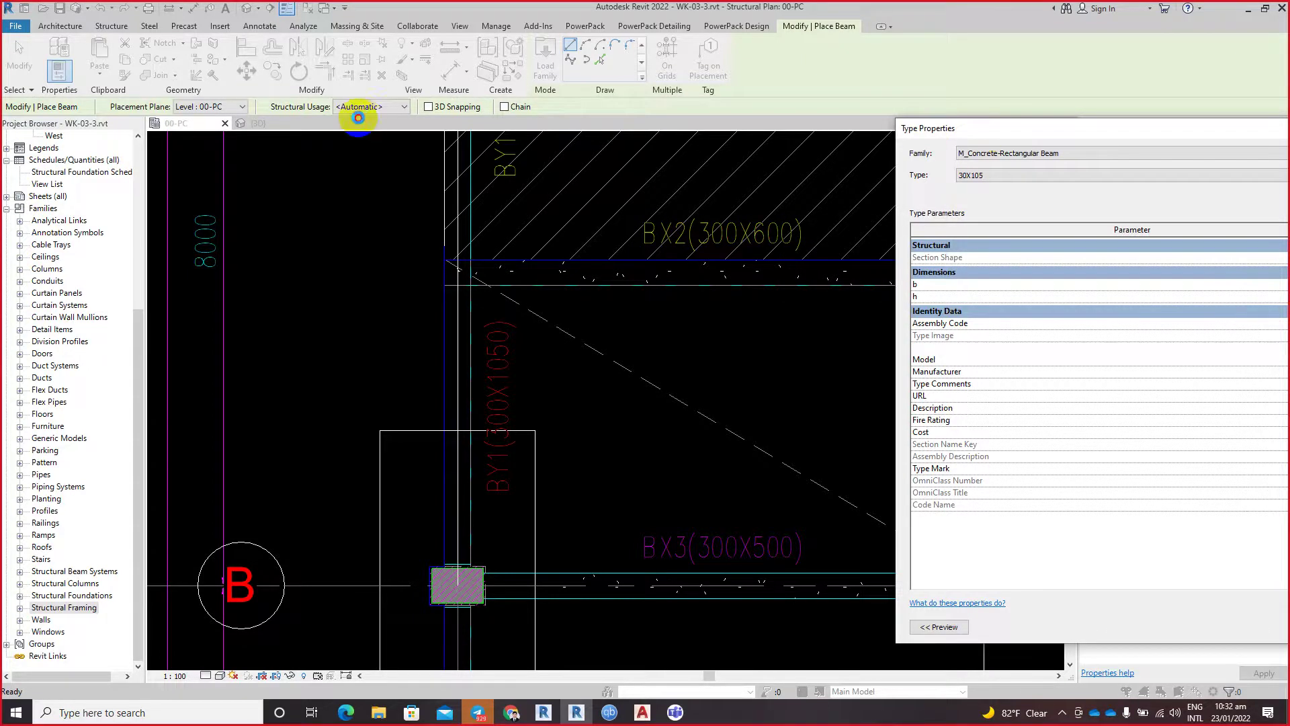
{"action": "left_click_drag", "start_coordinate": [993, 132], "coordinate": [359, 119]}
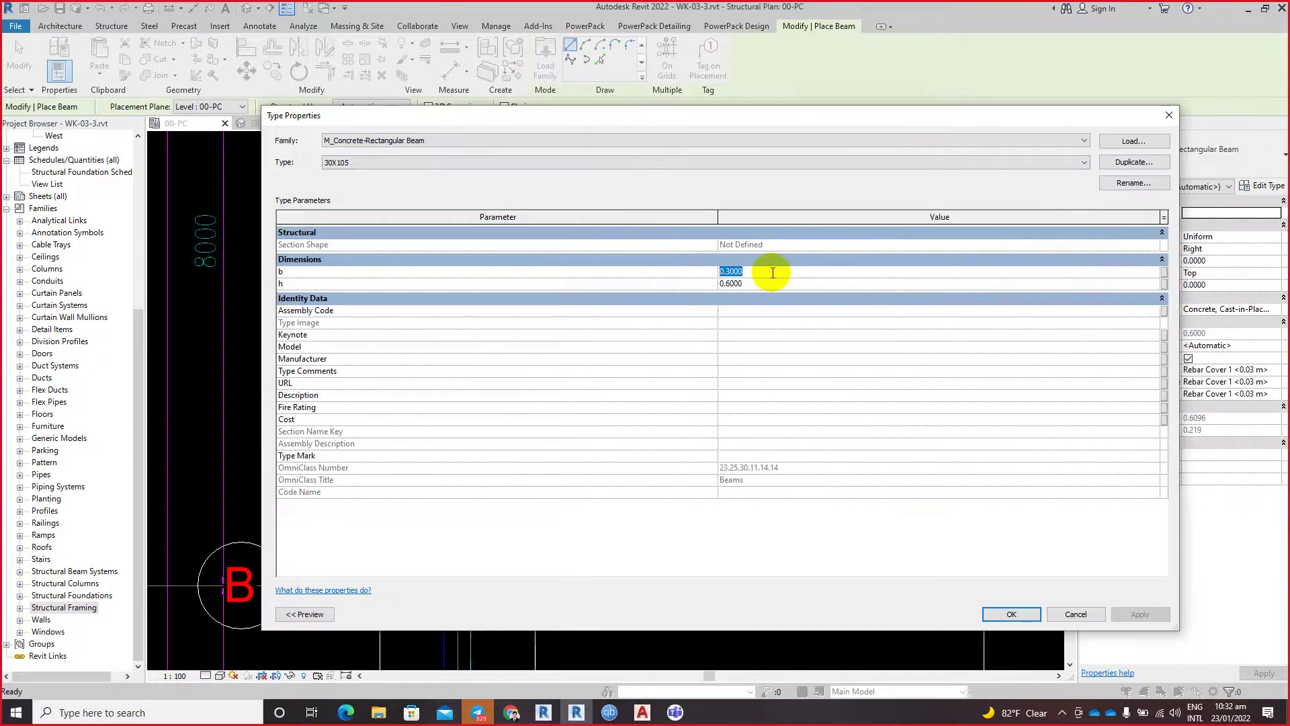
{"action": "mouse_move", "coordinate": [658, 139]}
{"action": "left_mouse_down"}
{"action": "mouse_move", "coordinate": [1158, 143]}
{"action": "mouse_move", "coordinate": [575, 169]}
{"action": "left_mouse_up"}
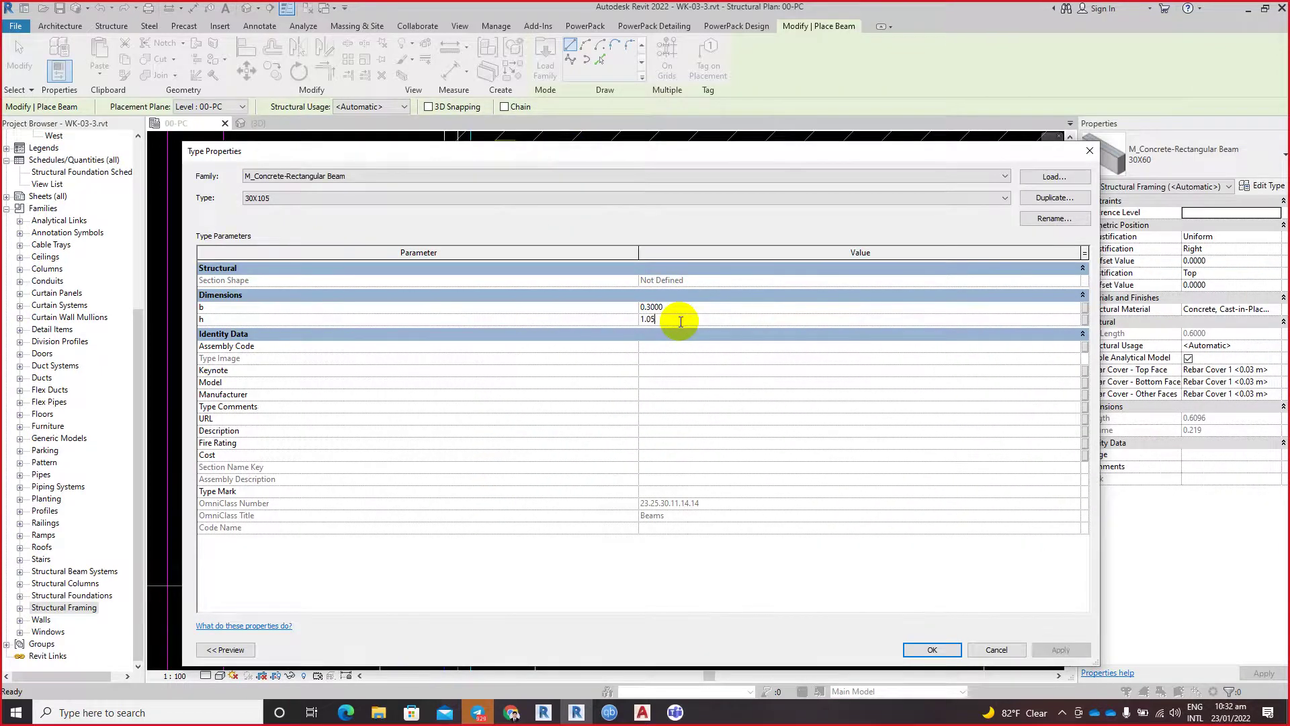
{"action": "left_click", "coordinate": [947, 652]}
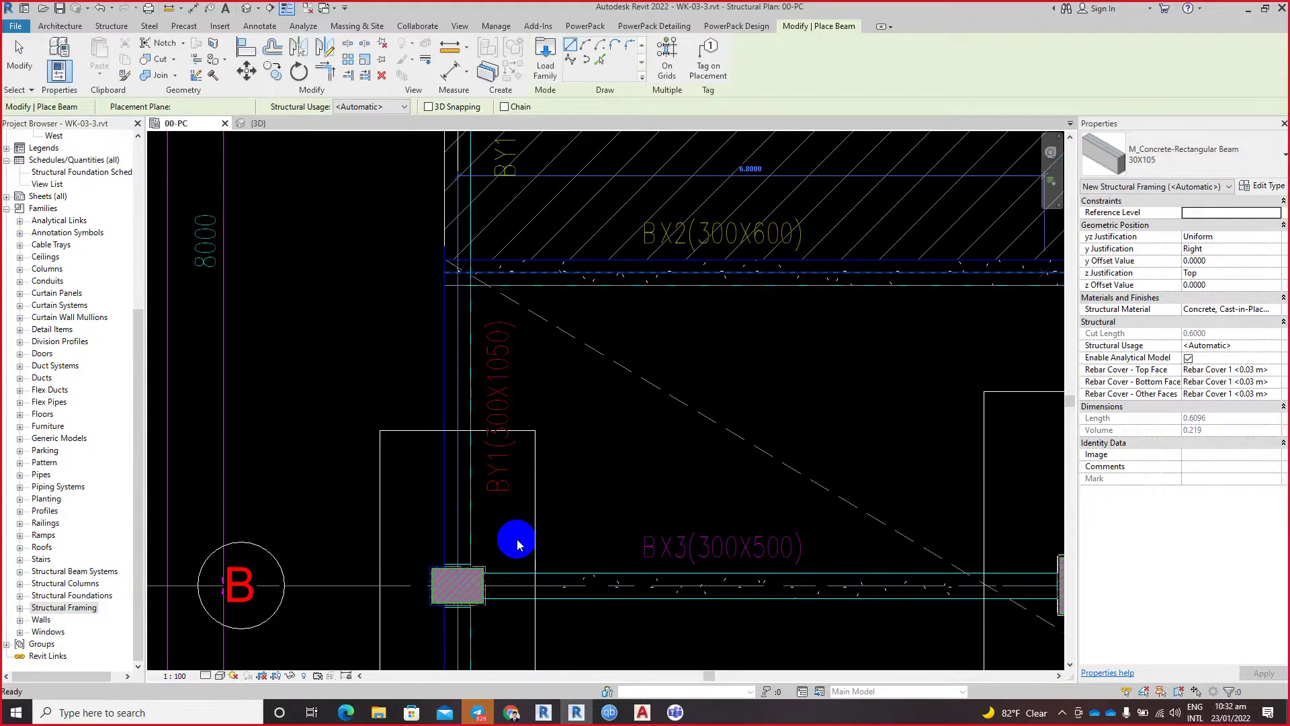
Step: Draw a 30X105 beam along BY1 from the grid B column to its intersection with BX2
{"action": "scroll", "coordinate": [487, 563], "scroll_direction": "down", "scroll_amount": 2}
{"action": "scroll", "coordinate": [471, 571], "scroll_direction": "up", "scroll_amount": 2}
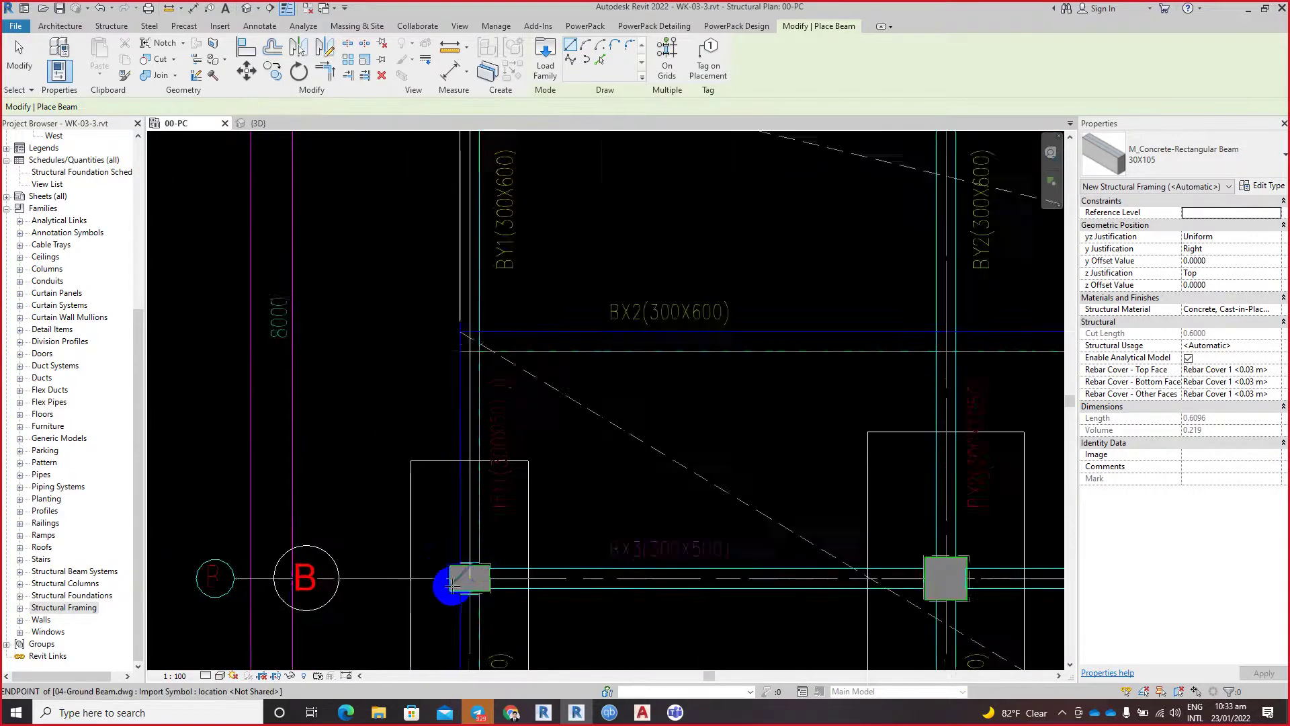
{"action": "scroll", "coordinate": [479, 575], "scroll_direction": "up", "scroll_amount": 2}
{"action": "scroll", "coordinate": [480, 575], "scroll_direction": "up", "scroll_amount": 2}
{"action": "left_click", "coordinate": [601, 445]}
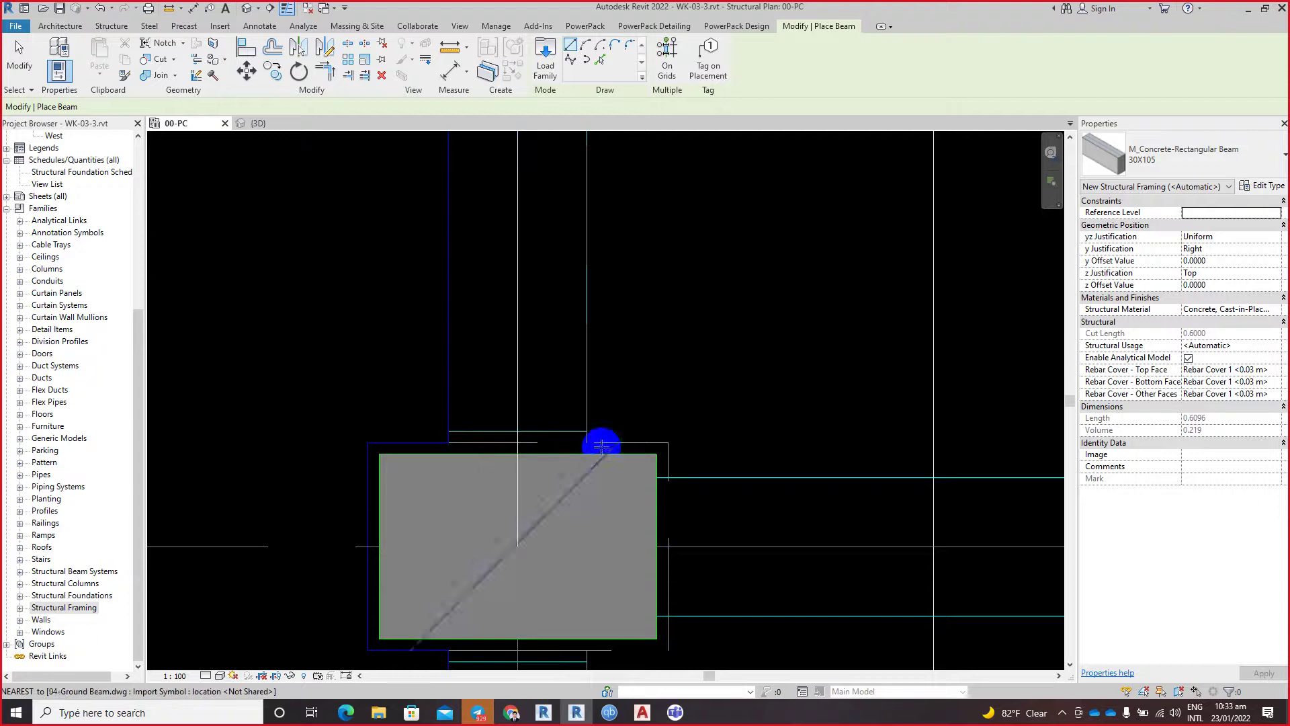
{"action": "left_click", "coordinate": [576, 639]}
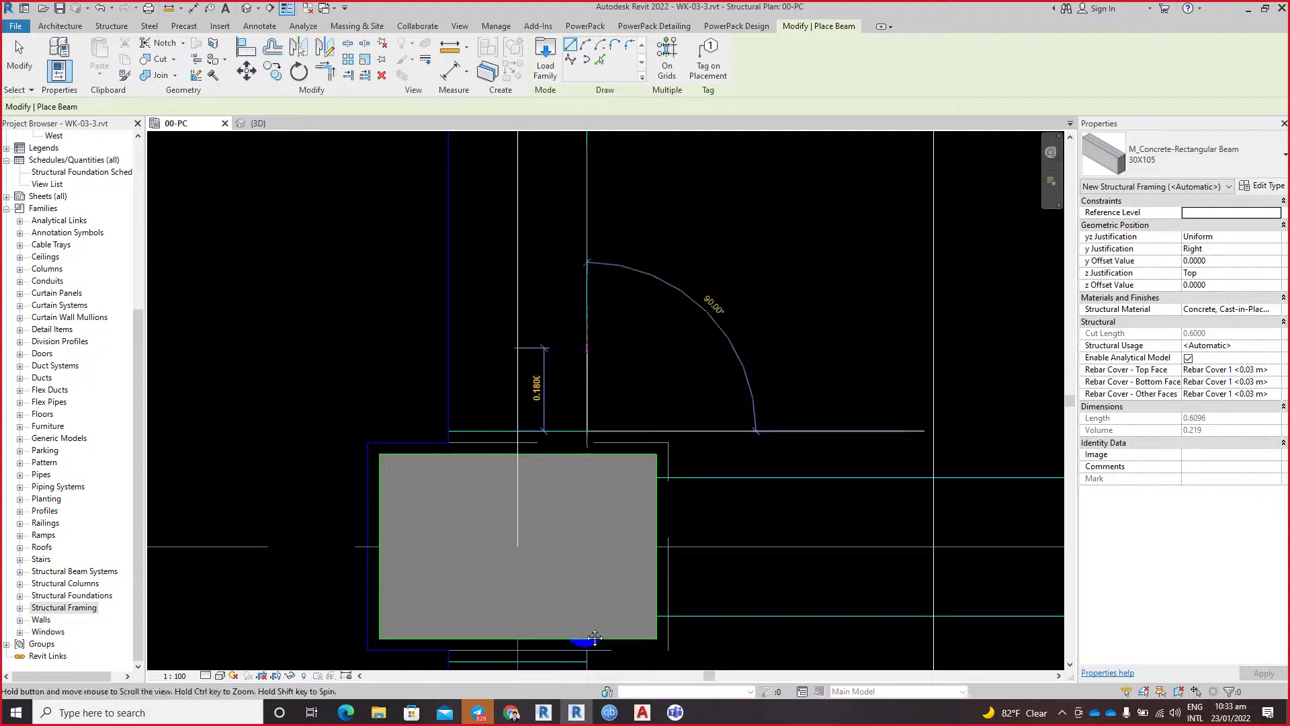
{"action": "scroll", "coordinate": [590, 412], "scroll_direction": "up", "scroll_amount": 3}
{"action": "scroll", "coordinate": [589, 386], "scroll_direction": "up", "scroll_amount": 2}
{"action": "scroll", "coordinate": [585, 403], "scroll_direction": "down", "scroll_amount": 2}
{"action": "scroll", "coordinate": [571, 505], "scroll_direction": "down", "scroll_amount": 2}
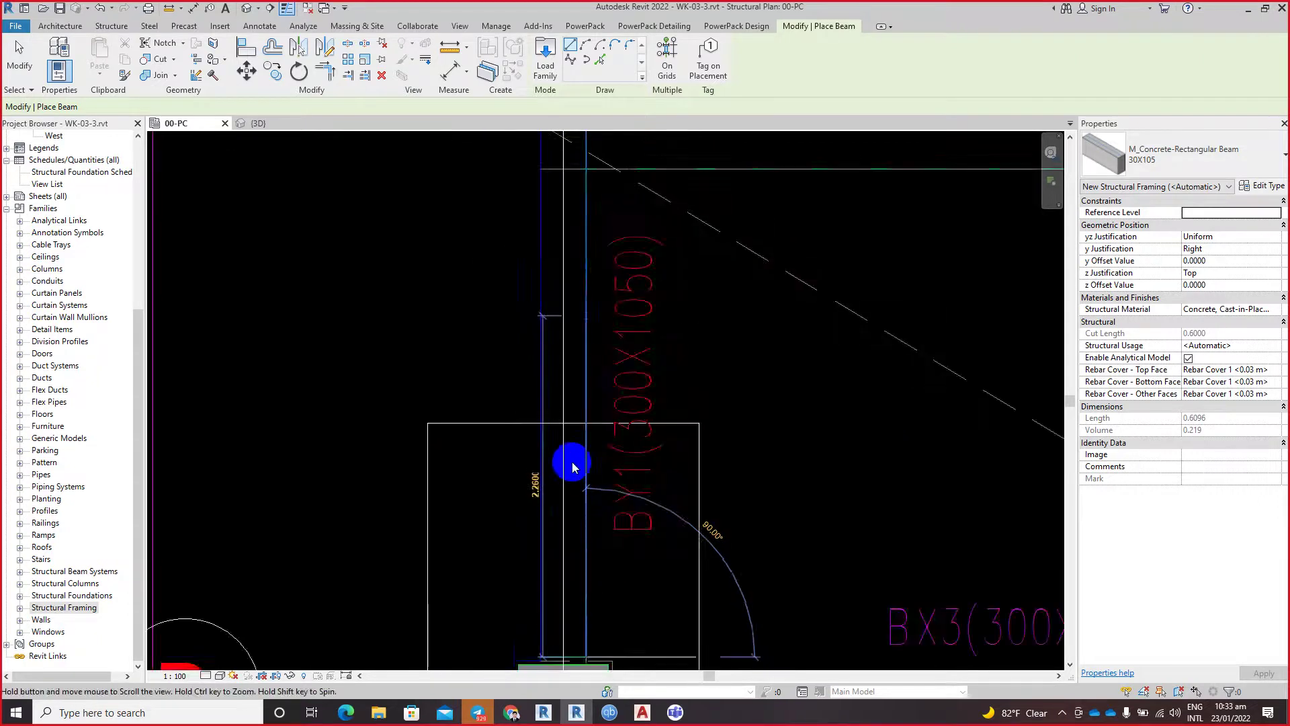
{"action": "scroll", "coordinate": [581, 369], "scroll_direction": "down", "scroll_amount": 2}
{"action": "scroll", "coordinate": [589, 302], "scroll_direction": "down", "scroll_amount": 1}
{"action": "scroll", "coordinate": [573, 425], "scroll_direction": "up", "scroll_amount": 2}
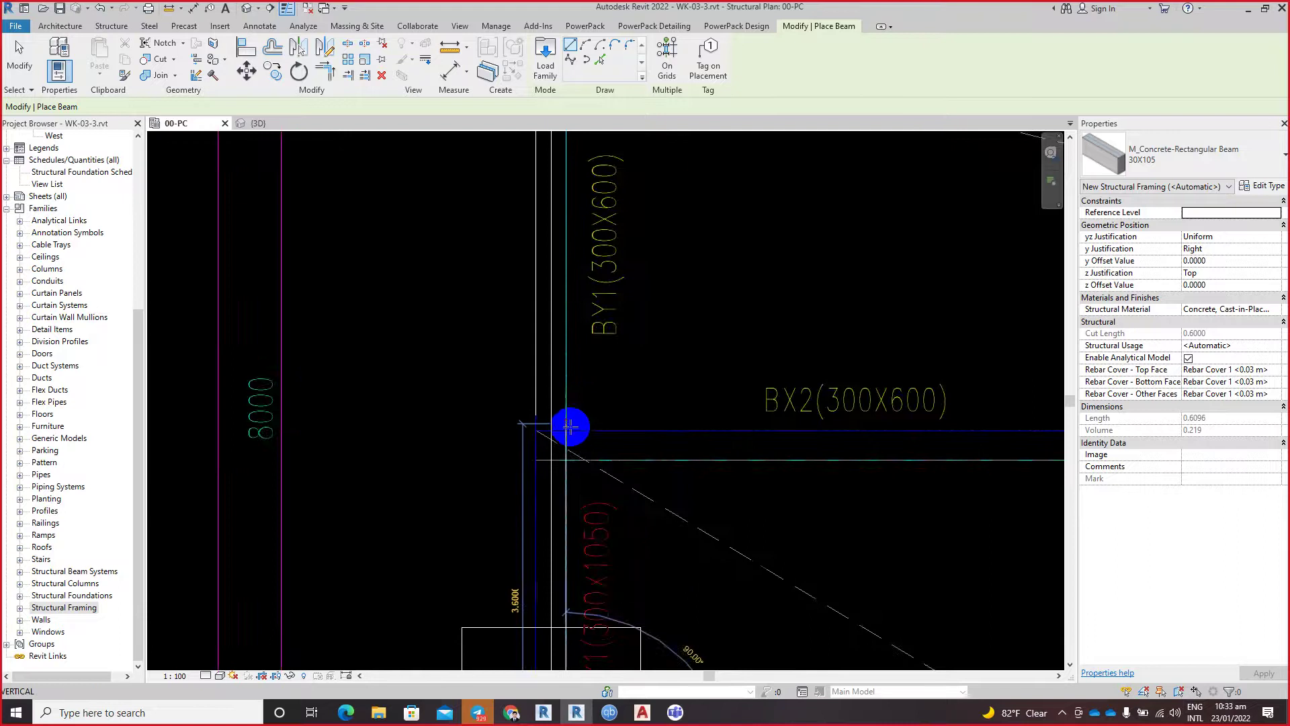
{"action": "scroll", "coordinate": [568, 437], "scroll_direction": "up", "scroll_amount": 2}
{"action": "scroll", "coordinate": [570, 435], "scroll_direction": "up", "scroll_amount": 1}
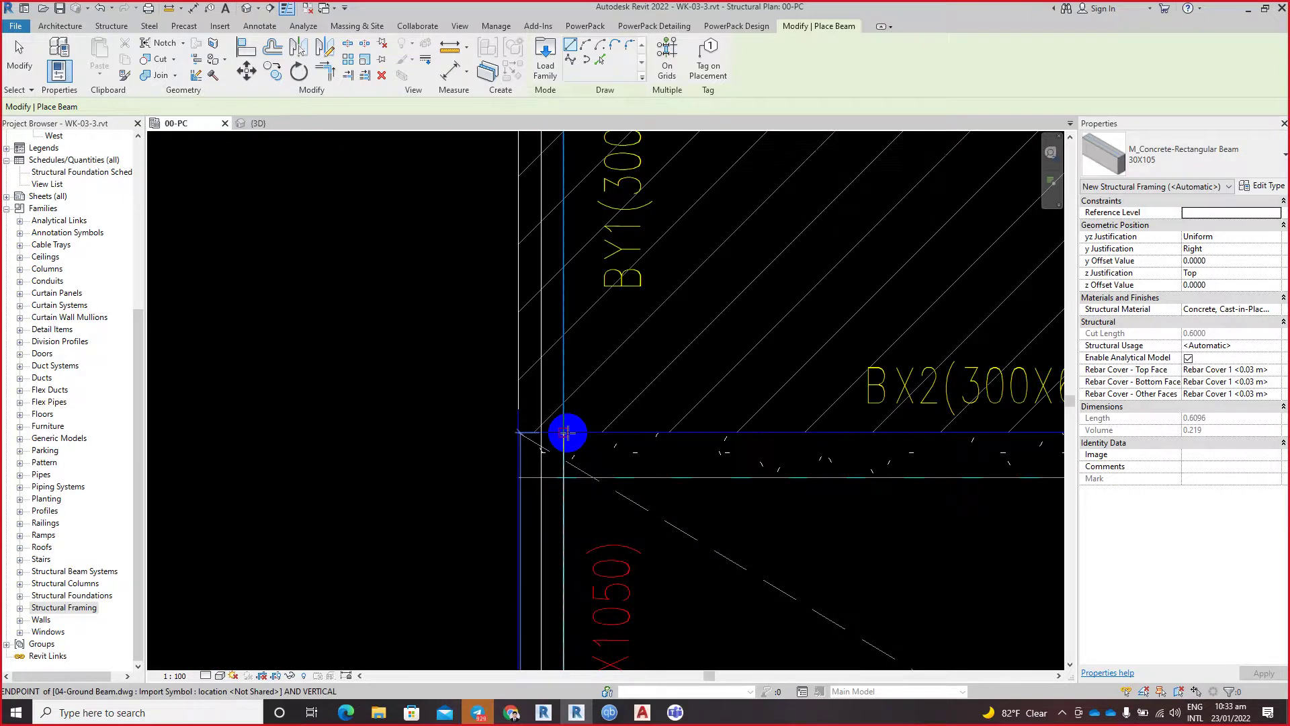
{"action": "left_click", "coordinate": [566, 432]}
{"action": "scroll", "coordinate": [568, 439], "scroll_direction": "down", "scroll_amount": 2}
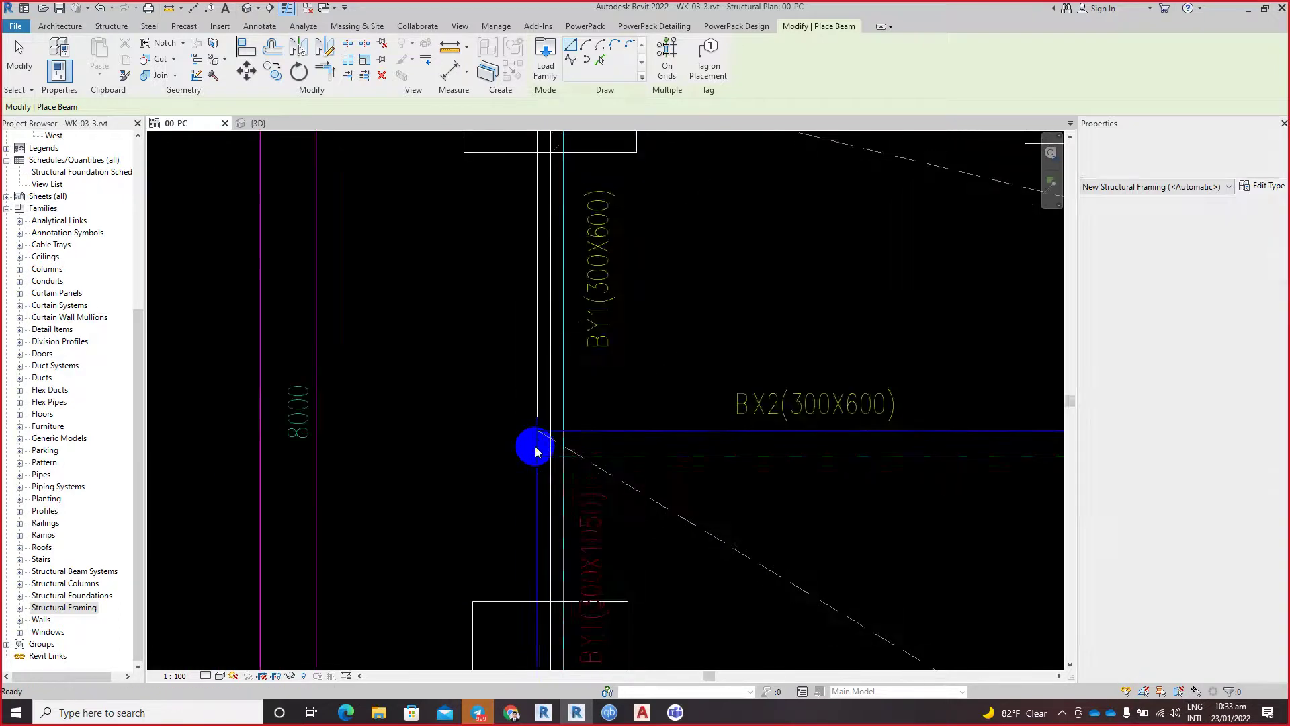
{"action": "scroll", "coordinate": [494, 535], "scroll_direction": "up", "scroll_amount": 1}
{"action": "scroll", "coordinate": [485, 200], "scroll_direction": "down", "scroll_amount": 1}
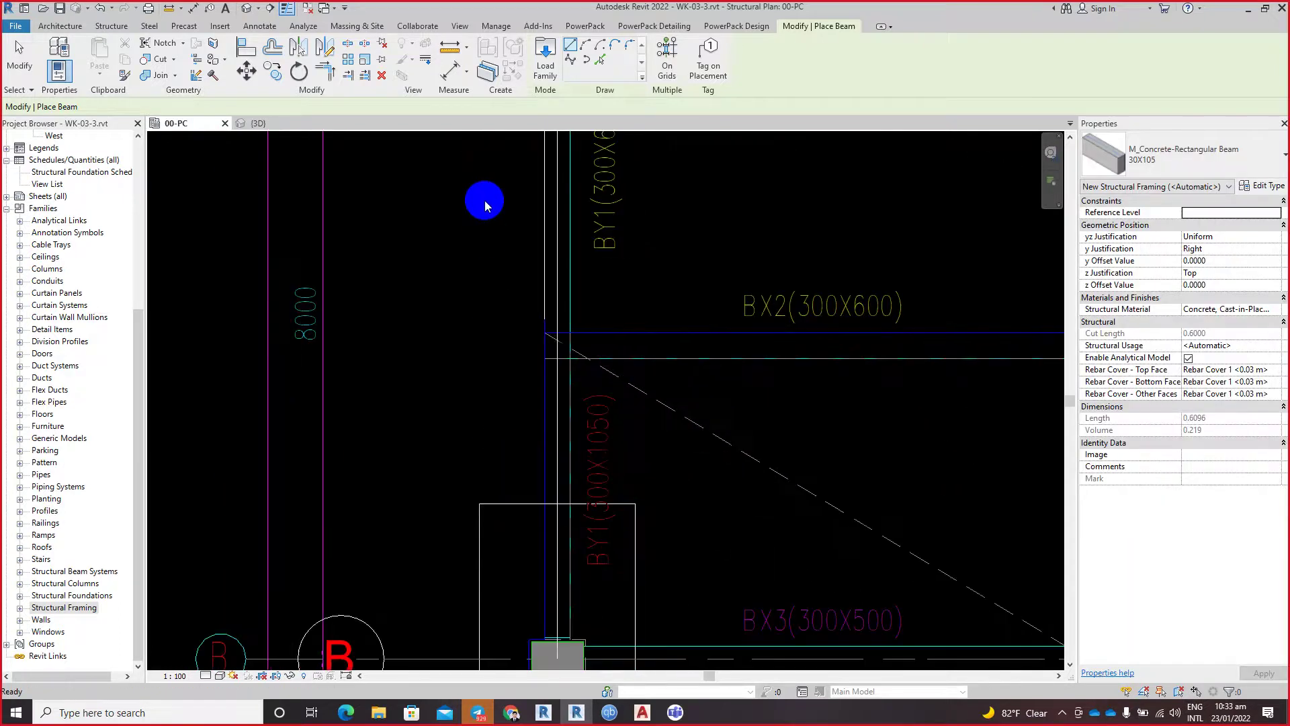
Step: Drag the new BY1 beam's end grip to the column centre on grid B
{"action": "key", "text": "Escape"}
{"action": "key", "text": "Escape"}
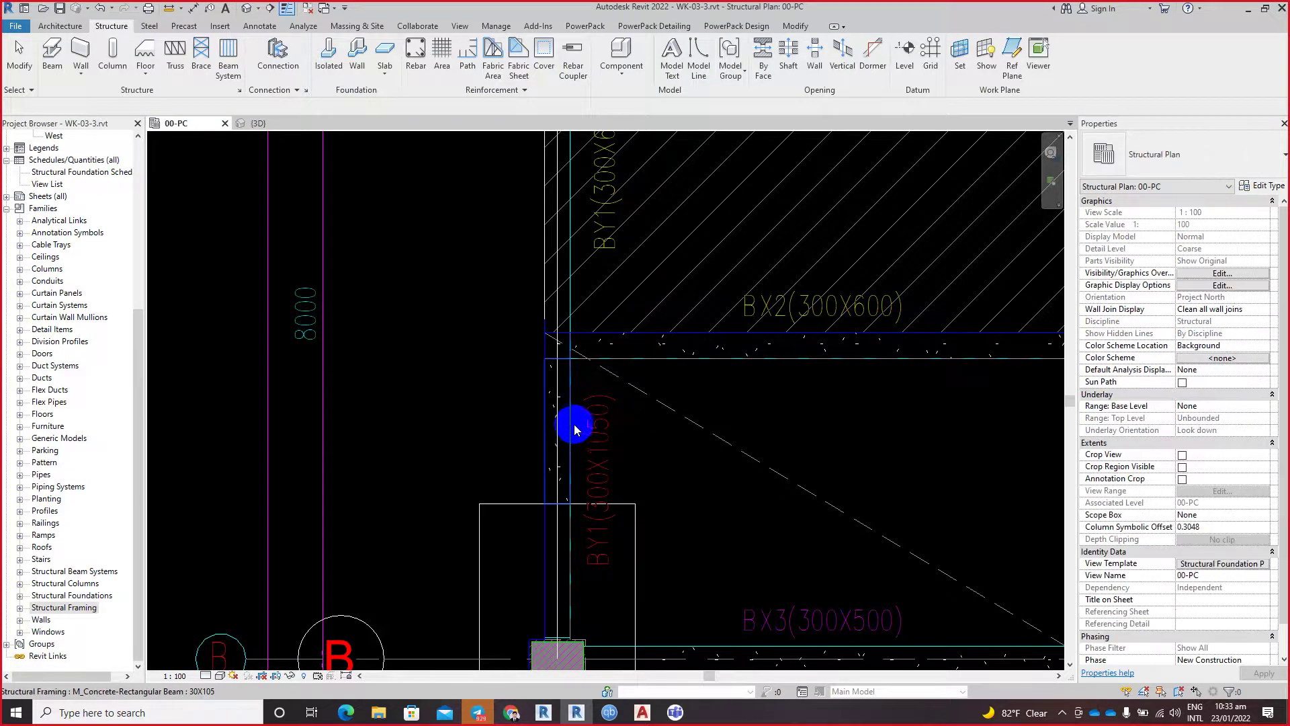
{"action": "left_click", "coordinate": [585, 349]}
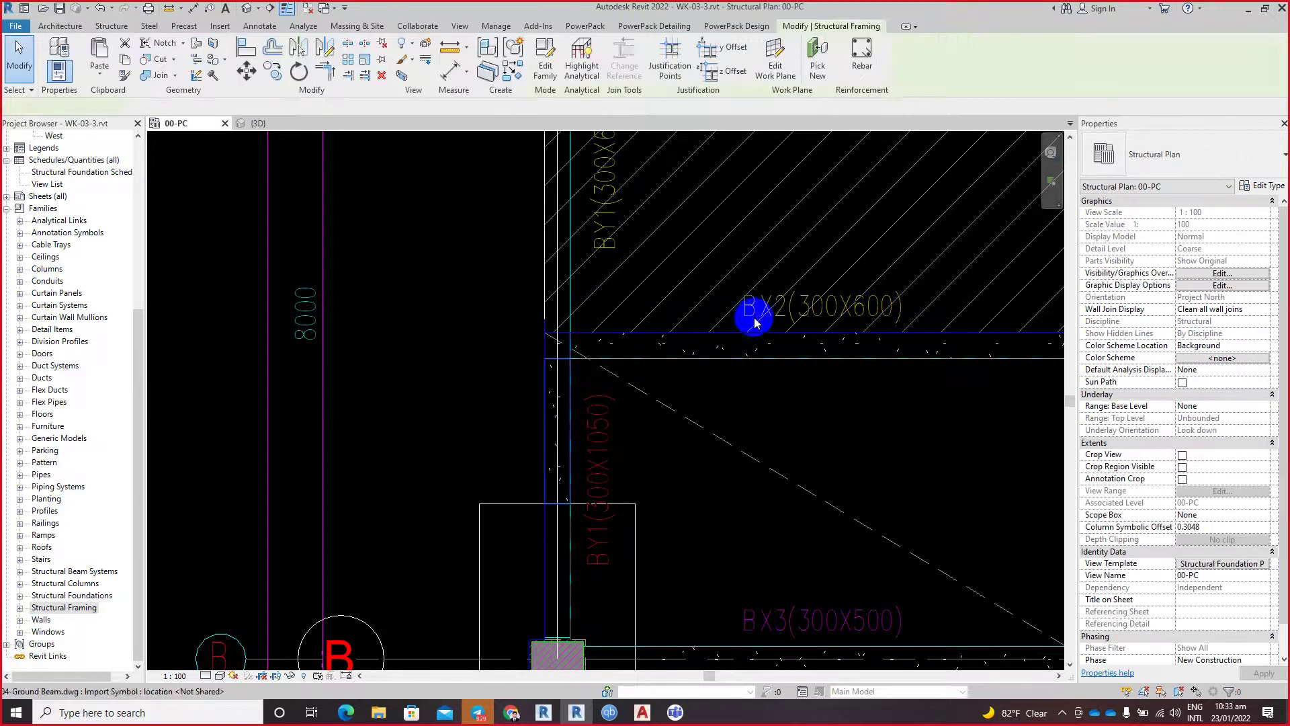
{"action": "scroll", "coordinate": [740, 224], "scroll_direction": "down", "scroll_amount": 2}
{"action": "scroll", "coordinate": [578, 431], "scroll_direction": "up", "scroll_amount": 2}
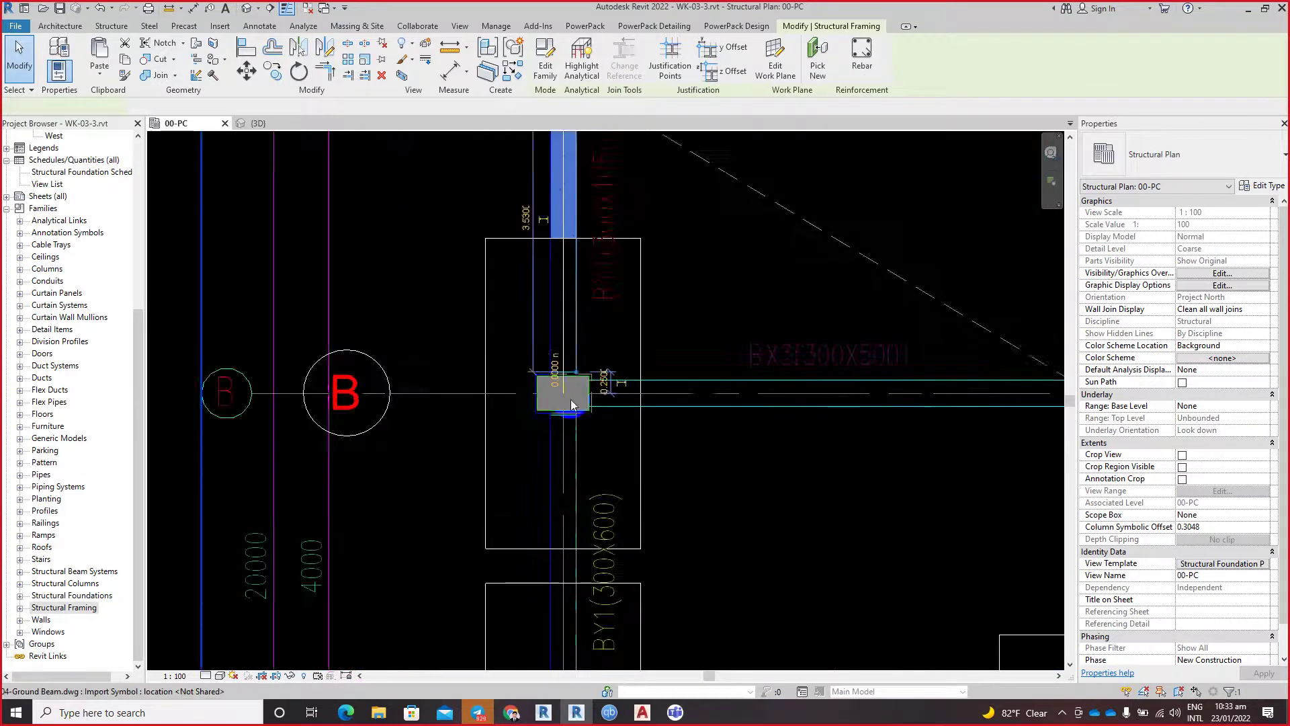
{"action": "scroll", "coordinate": [572, 388], "scroll_direction": "up", "scroll_amount": 2}
{"action": "scroll", "coordinate": [579, 340], "scroll_direction": "up", "scroll_amount": 2}
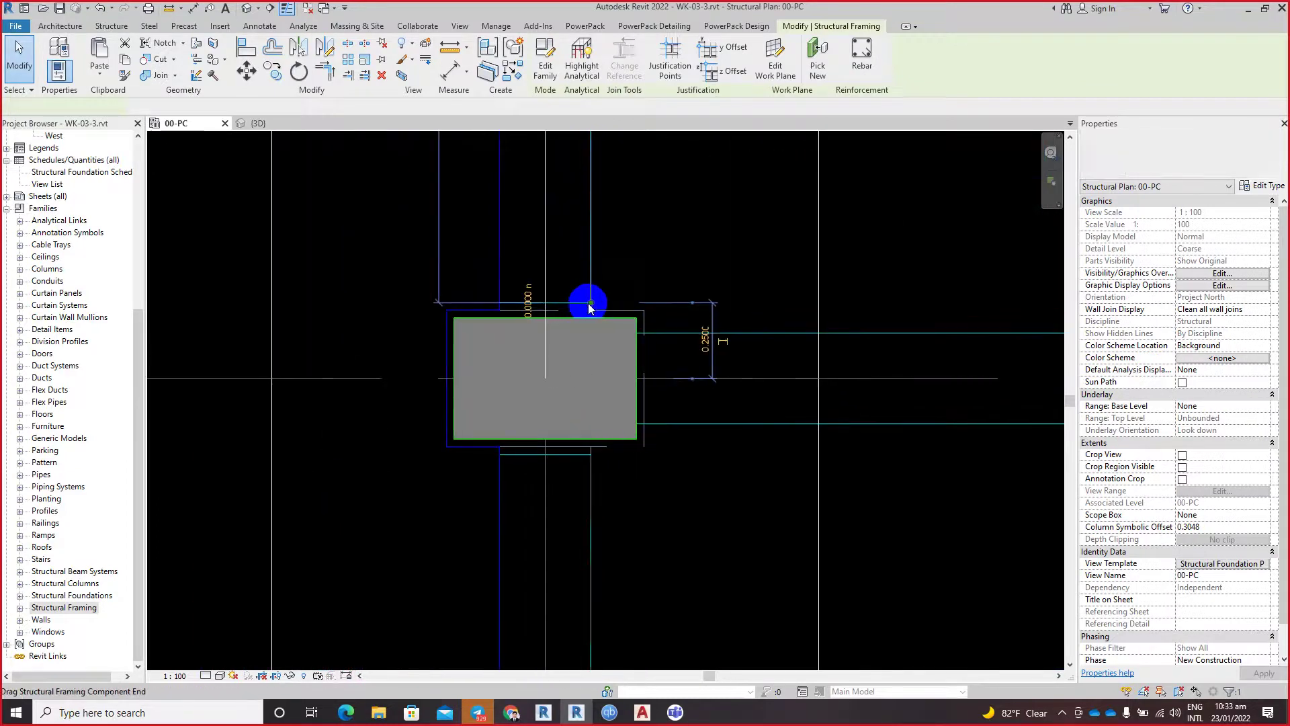
{"action": "left_click_drag", "start_coordinate": [592, 304], "coordinate": [588, 381]}
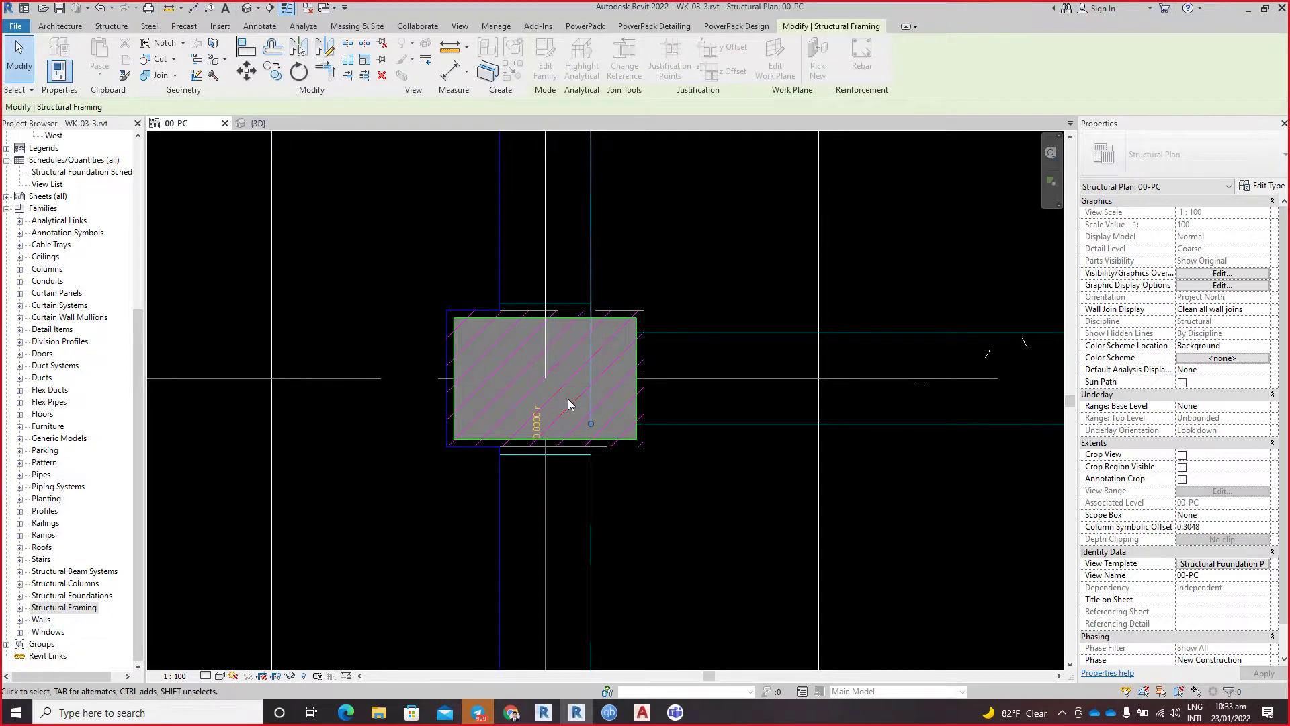
{"action": "scroll", "coordinate": [590, 302], "scroll_direction": "down", "scroll_amount": 3}
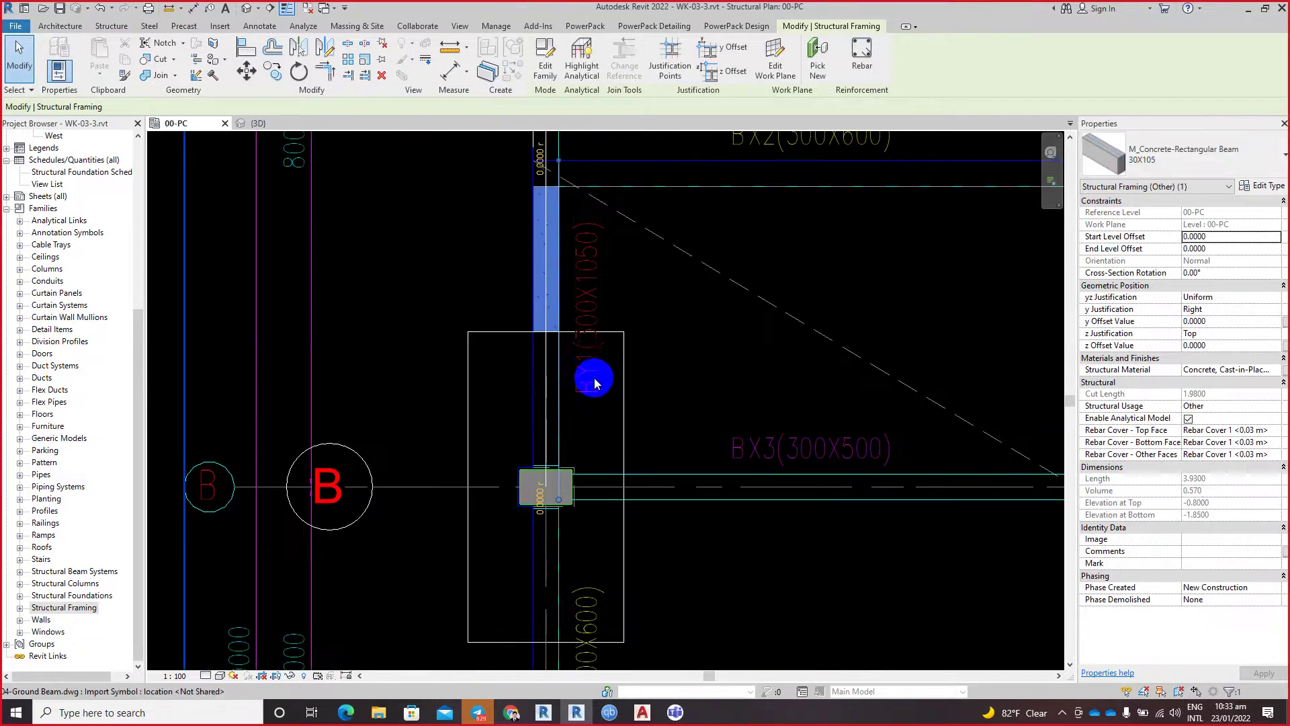
{"action": "scroll", "coordinate": [631, 393], "scroll_direction": "down", "scroll_amount": 2}
{"action": "scroll", "coordinate": [564, 400], "scroll_direction": "up", "scroll_amount": 3}
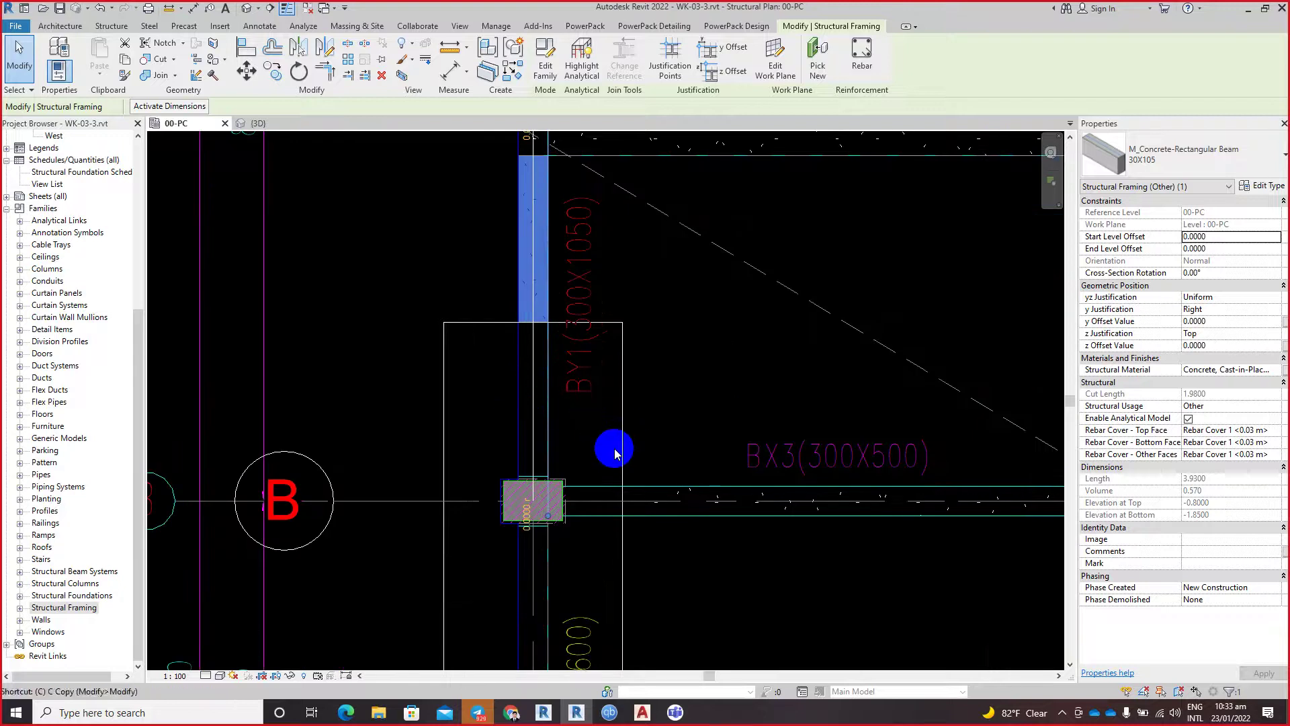
Step: Copy the beam from the column midpoint to the next column's centre along grid B
{"action": "key", "text": "c"}
{"action": "scroll", "coordinate": [541, 497], "scroll_direction": "up", "scroll_amount": 3}
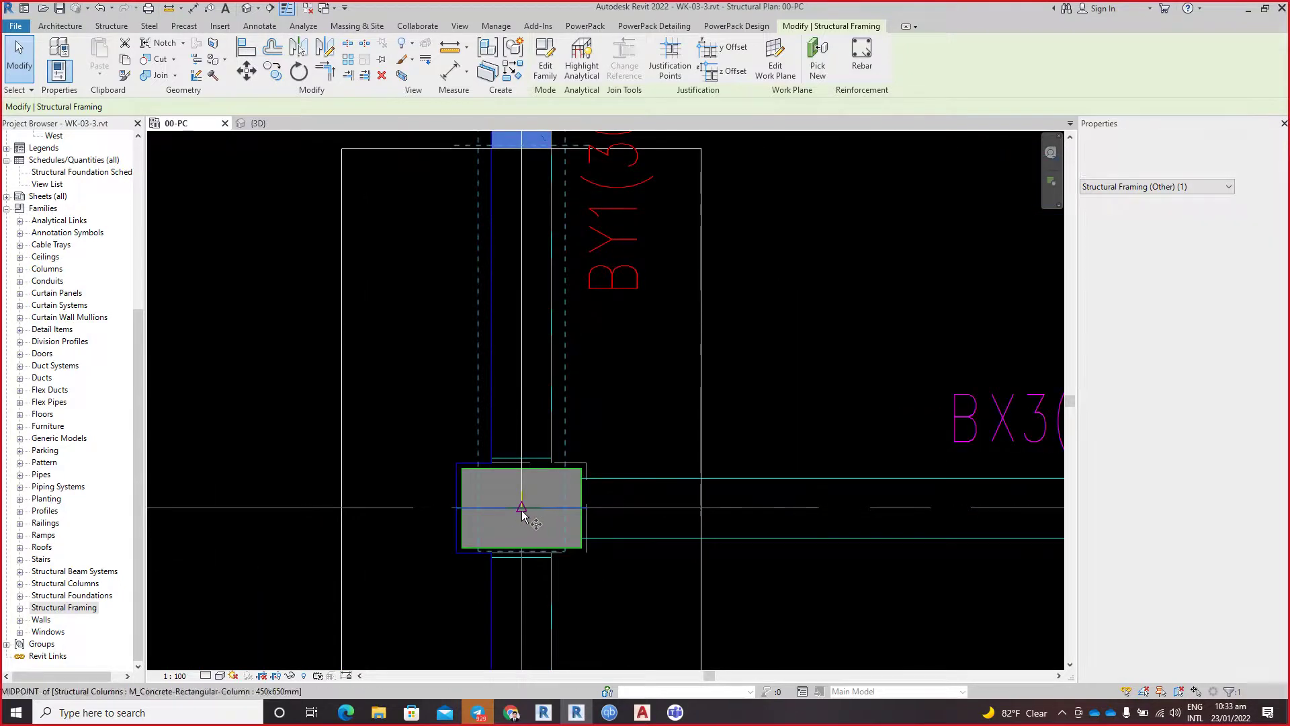
{"action": "left_click", "coordinate": [522, 509]}
{"action": "middle_click_drag", "start_coordinate": [859, 504], "coordinate": [432, 467]}
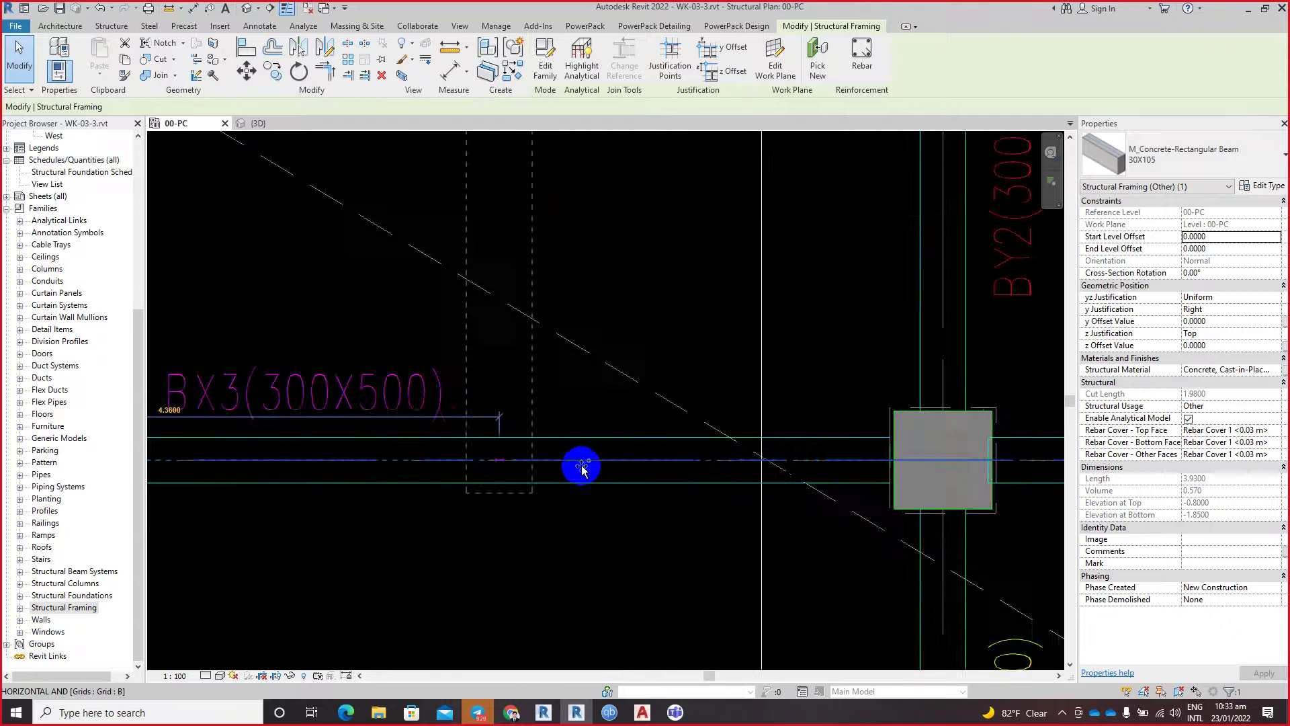
{"action": "scroll", "coordinate": [672, 457], "scroll_direction": "down", "scroll_amount": 2}
{"action": "left_click", "coordinate": [882, 445]}
{"action": "scroll", "coordinate": [867, 457], "scroll_direction": "up", "scroll_amount": 2}
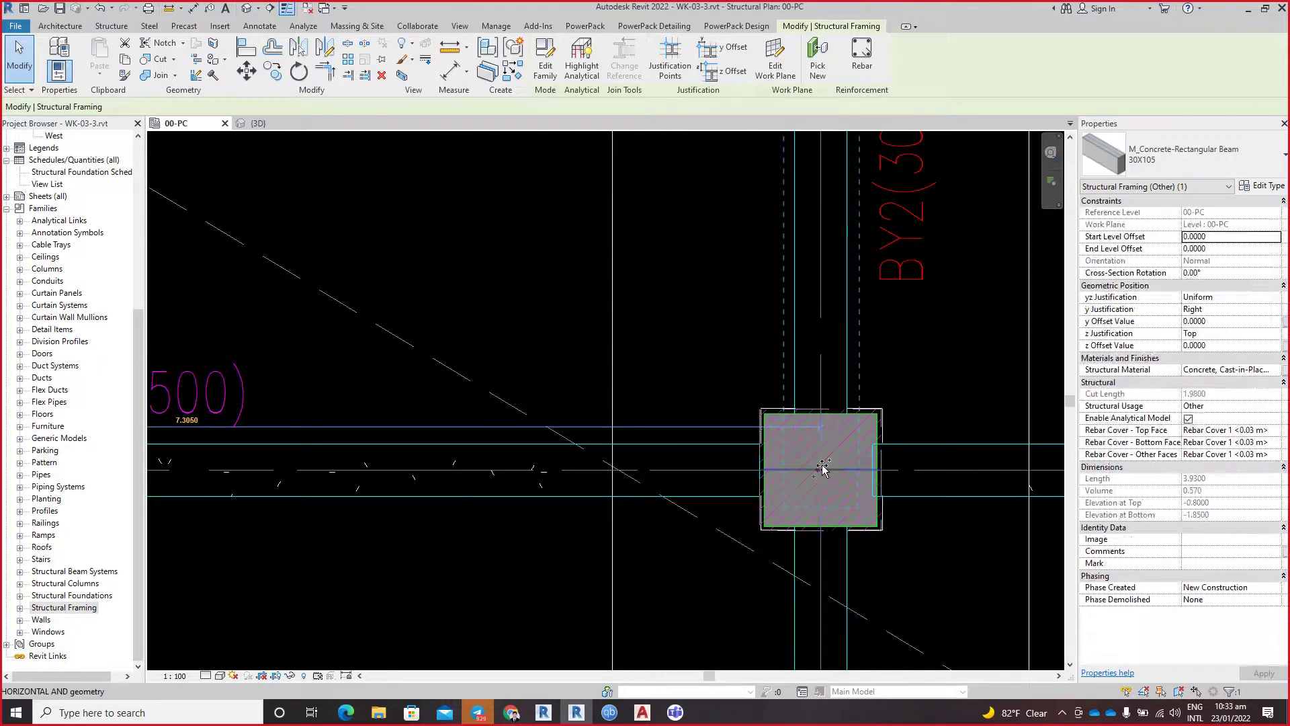
{"action": "left_click", "coordinate": [820, 470]}
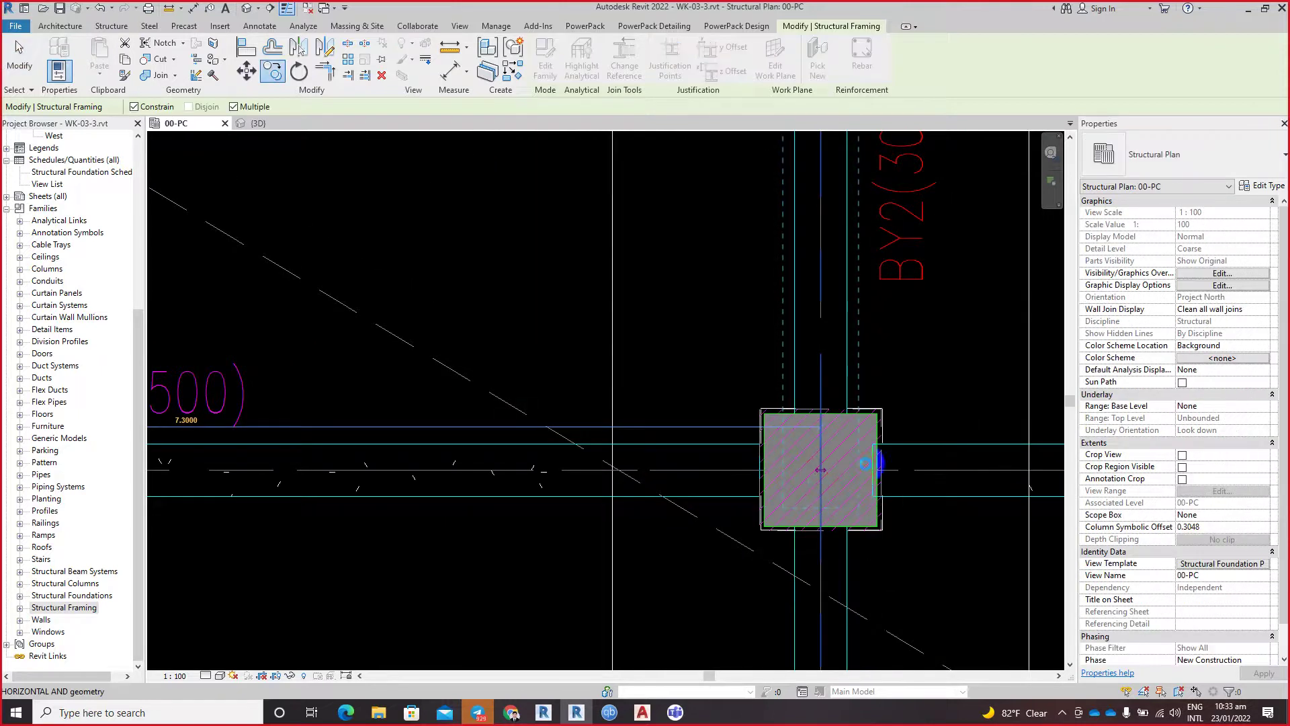
Step: Place another copy of the beam on the right-hand column
{"action": "scroll", "coordinate": [911, 450], "scroll_direction": "down", "scroll_amount": 3}
{"action": "middle_click_drag", "start_coordinate": [910, 449], "coordinate": [552, 446]}
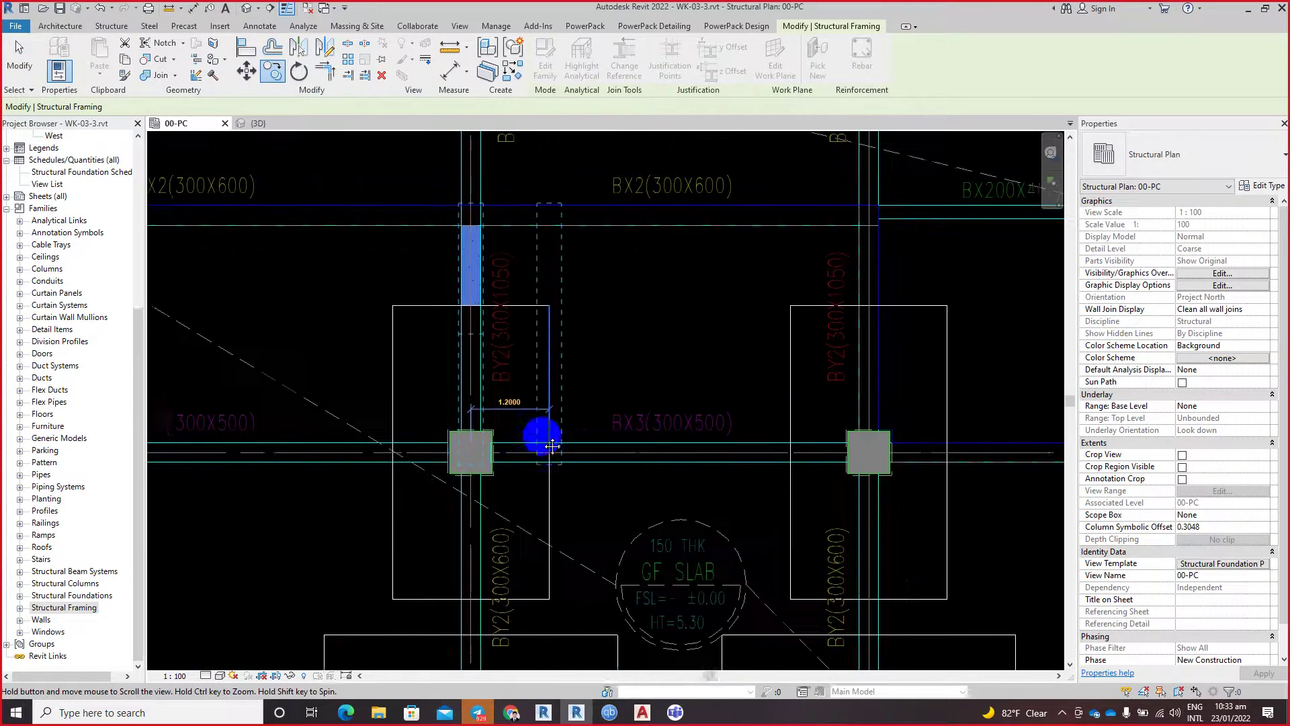
{"action": "scroll", "coordinate": [914, 447], "scroll_direction": "up", "scroll_amount": 2}
{"action": "scroll", "coordinate": [874, 460], "scroll_direction": "up", "scroll_amount": 2}
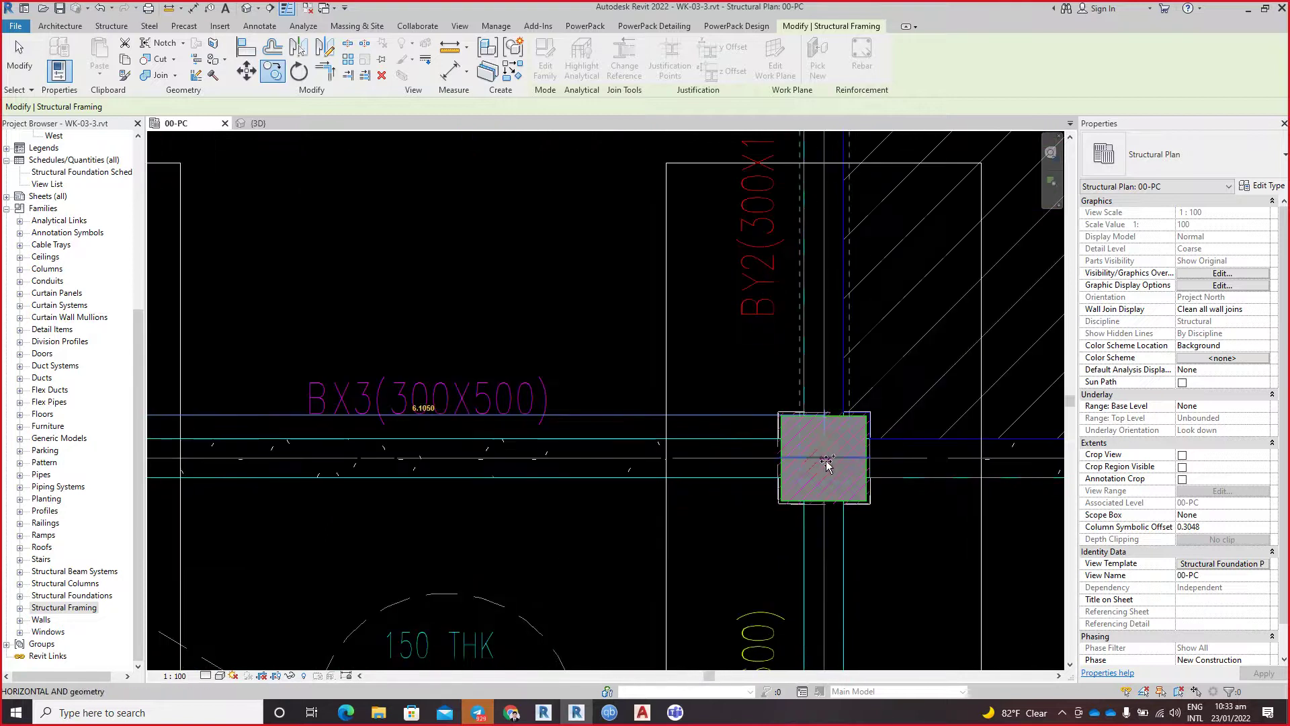
{"action": "left_click", "coordinate": [825, 461]}
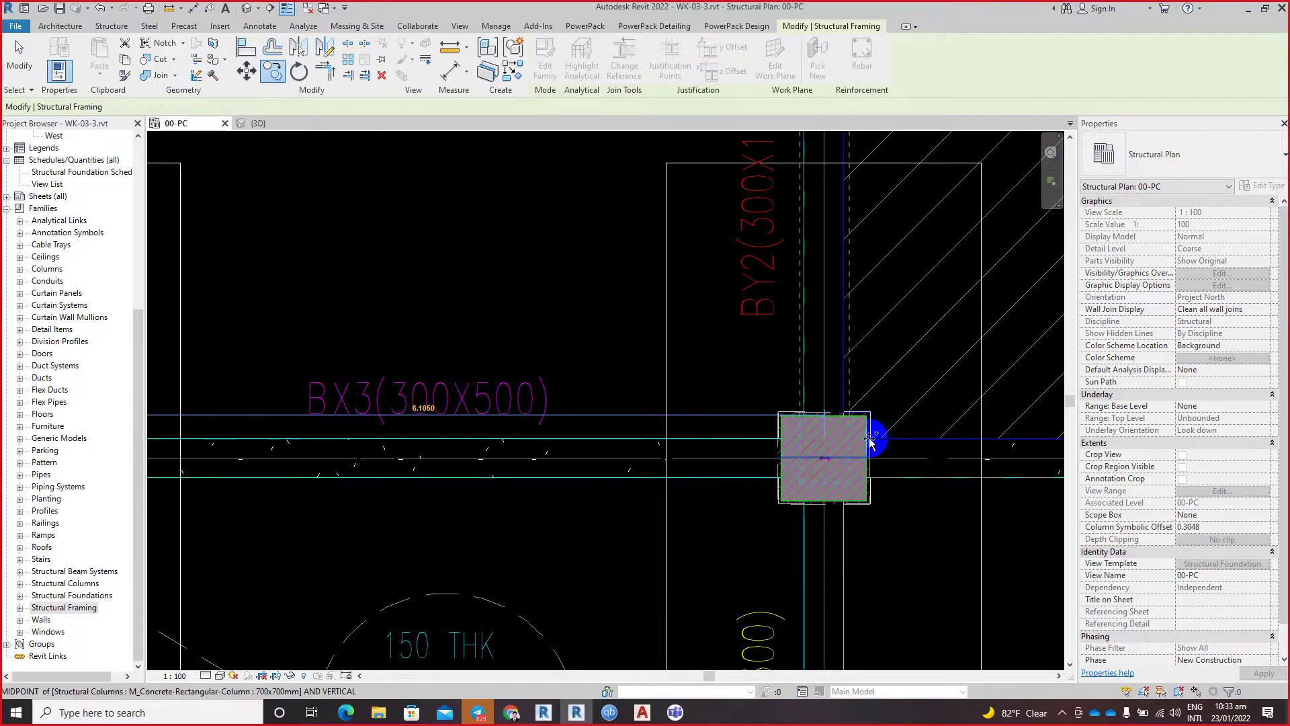
{"action": "scroll", "coordinate": [878, 438], "scroll_direction": "down", "scroll_amount": 3}
{"action": "middle_click_drag", "start_coordinate": [910, 432], "coordinate": [687, 434]}
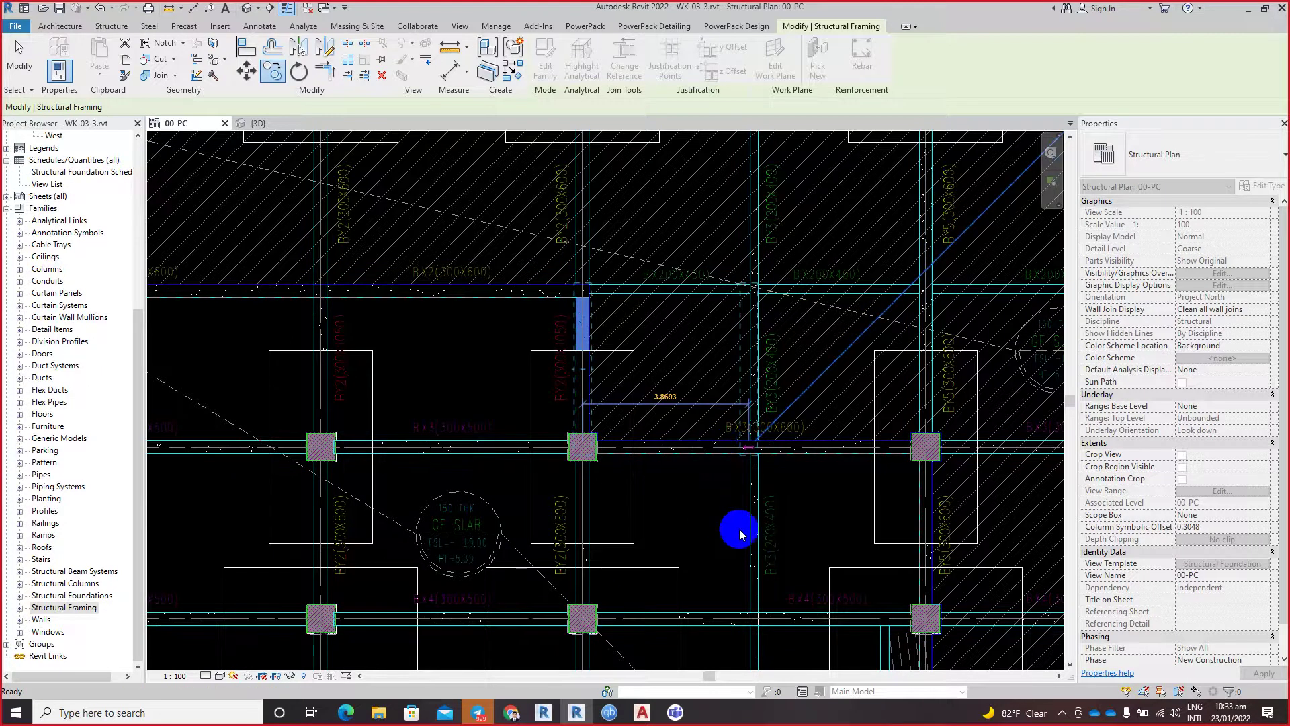
Step: Clear the copy selection and pan the 00-PC plan to select beam BX2 (300X600)
{"action": "key", "text": "Escape"}
{"action": "scroll", "coordinate": [712, 407], "scroll_direction": "down", "scroll_amount": 2}
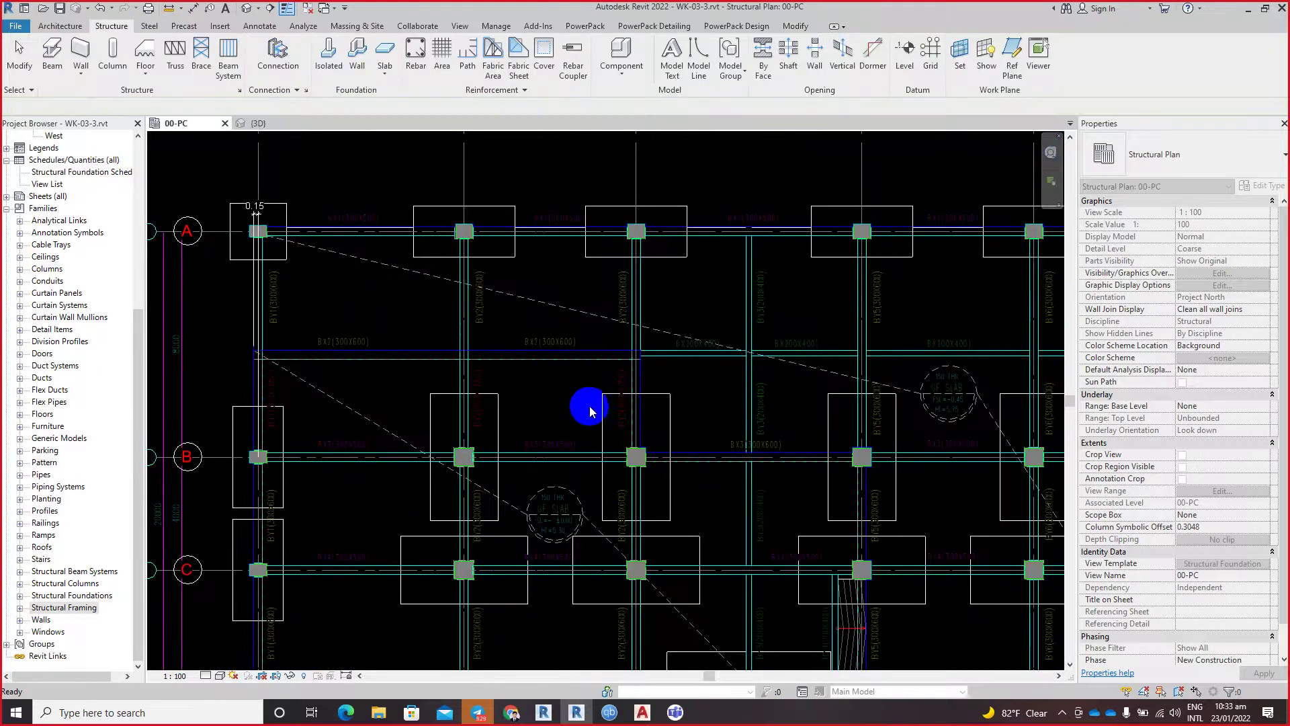
{"action": "middle_click_drag", "start_coordinate": [943, 418], "coordinate": [716, 405]}
{"action": "scroll", "coordinate": [332, 345], "scroll_direction": "up", "scroll_amount": 2}
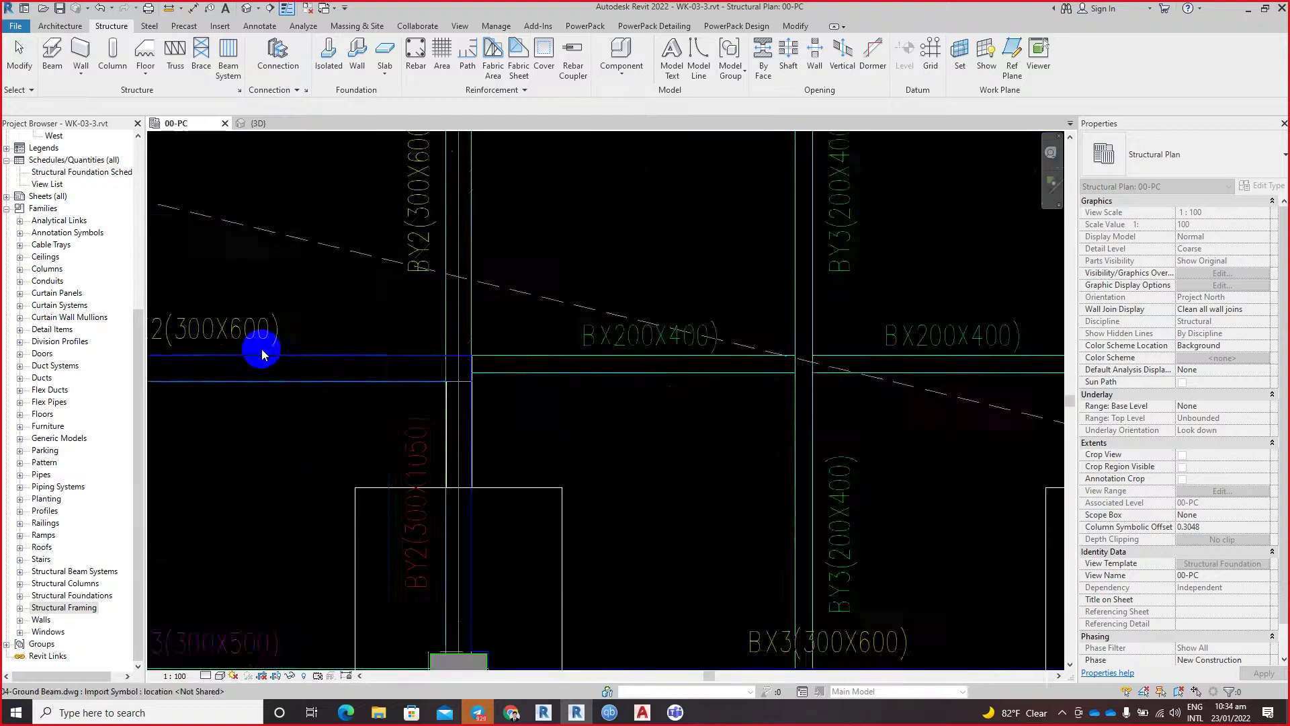
{"action": "middle_click_drag", "start_coordinate": [260, 348], "coordinate": [735, 389]}
{"action": "scroll", "coordinate": [734, 389], "scroll_direction": "up", "scroll_amount": 1}
{"action": "middle_click_drag", "start_coordinate": [511, 411], "coordinate": [483, 403]}
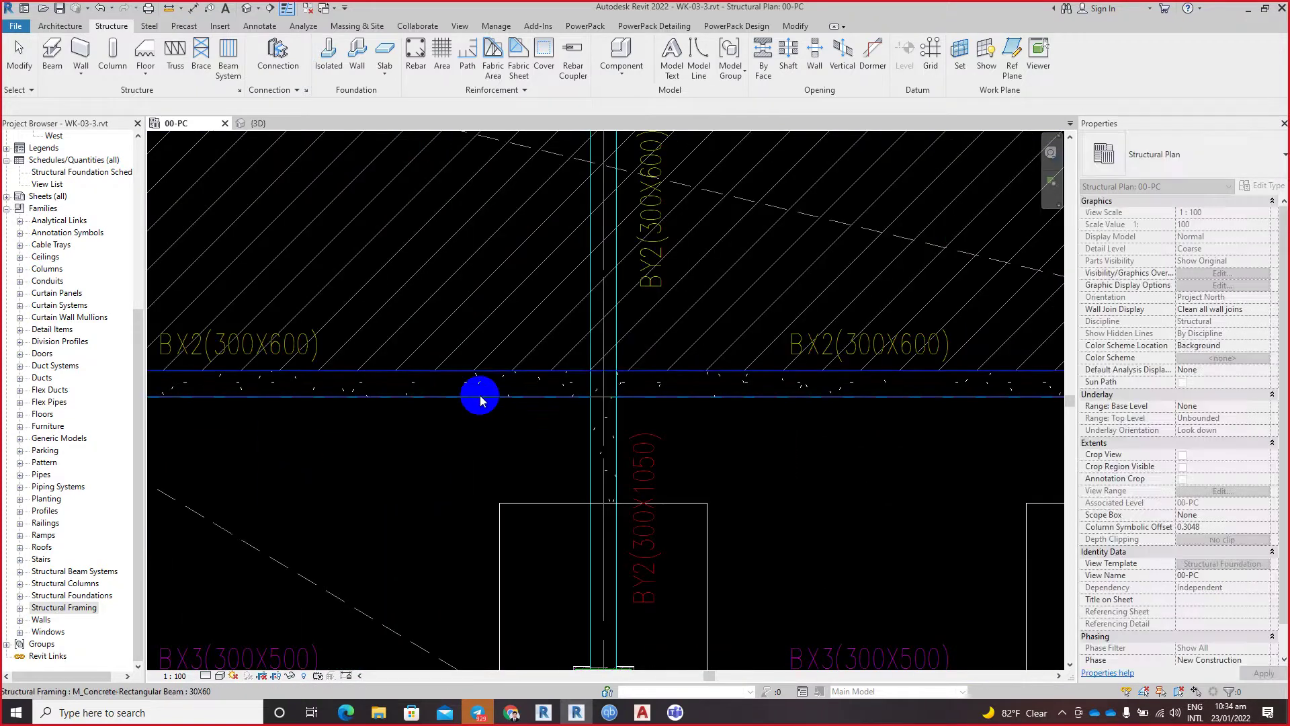
{"action": "left_click", "coordinate": [480, 401]}
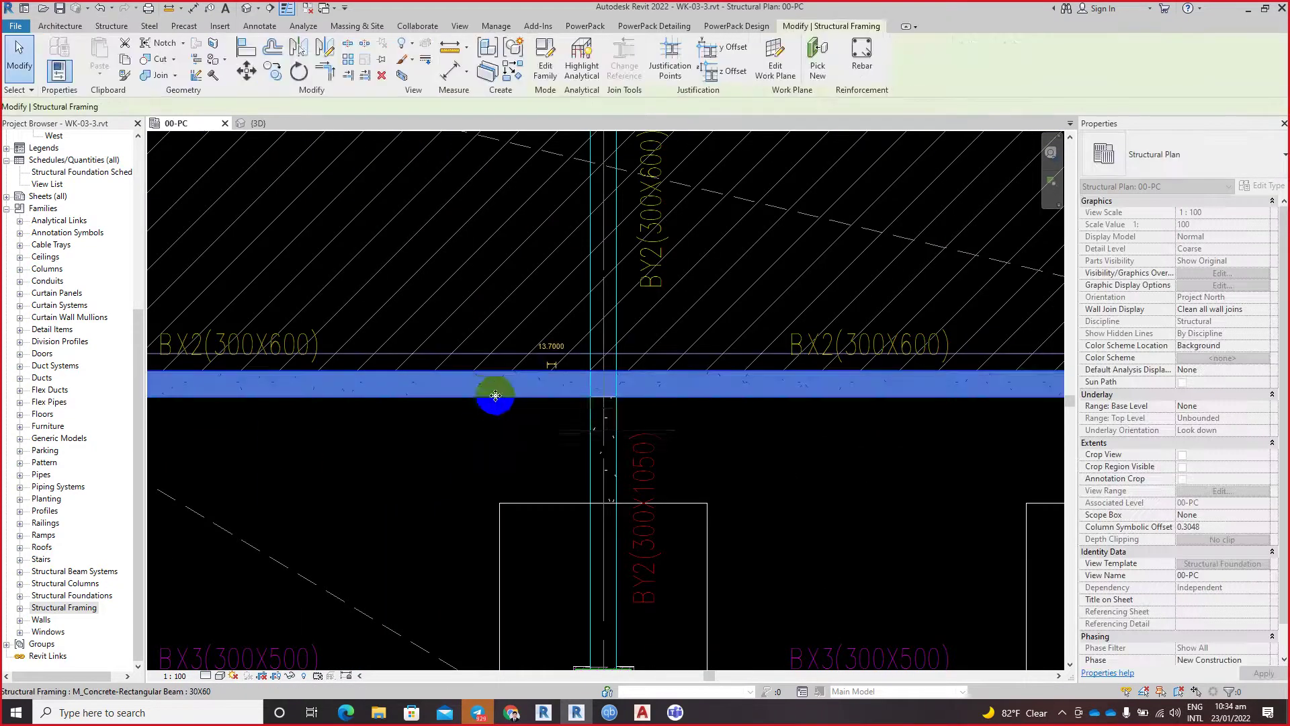
Step: Pick the vertical 20X40 beam and start a similar beam near the BX2/BX200X400 junction
{"action": "scroll", "coordinate": [487, 397], "scroll_direction": "down", "scroll_amount": 2}
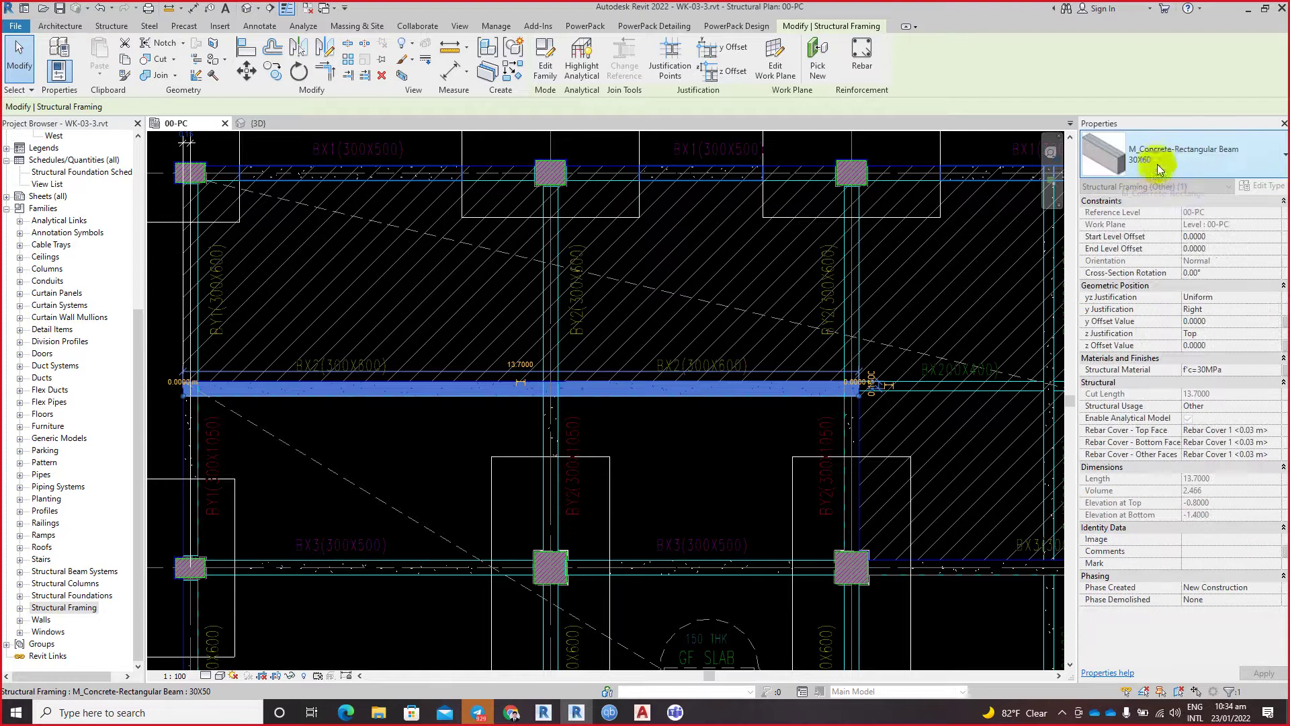
{"action": "middle_click_drag", "start_coordinate": [847, 371], "coordinate": [591, 412]}
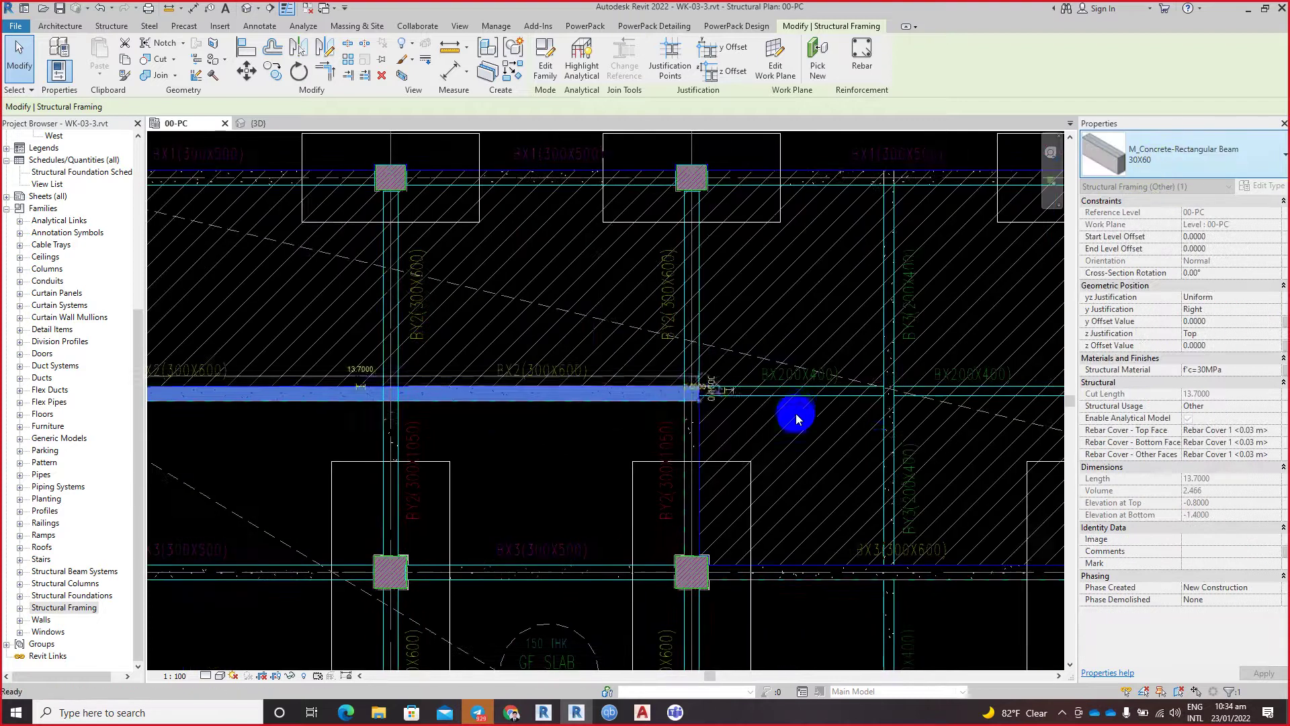
{"action": "key", "text": "Escape"}
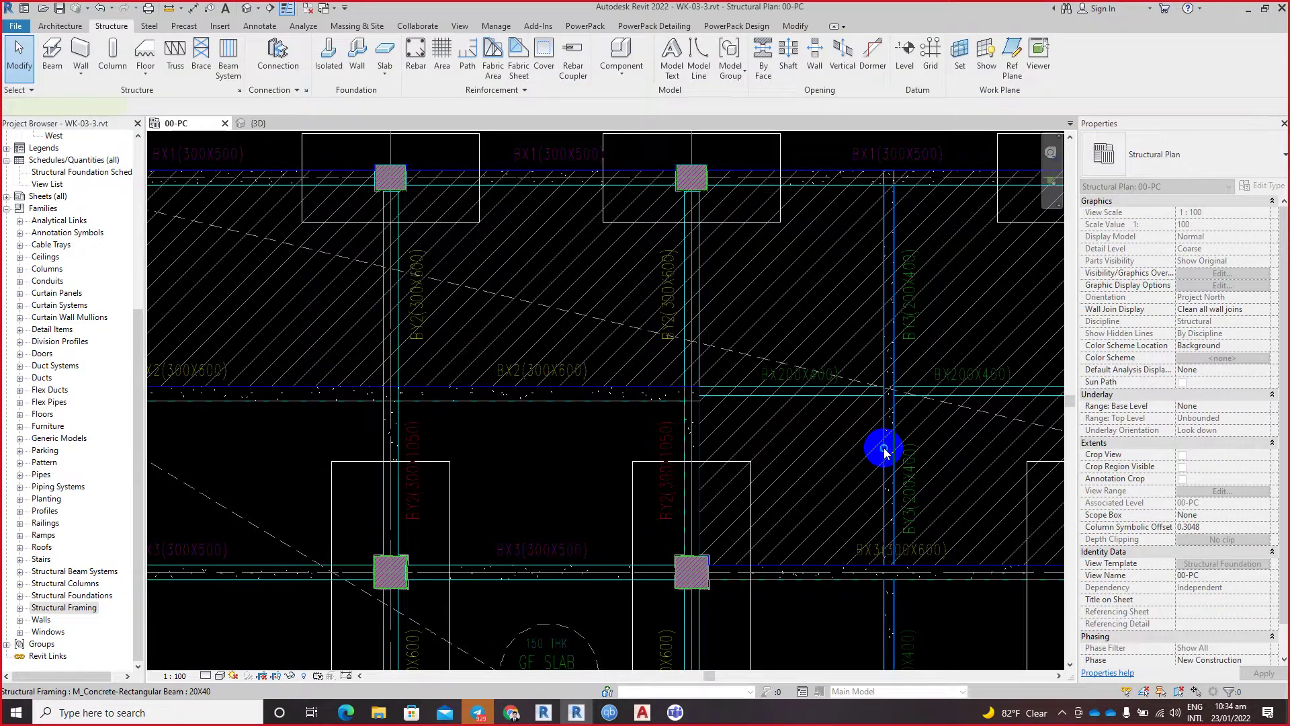
{"action": "right_click", "coordinate": [885, 448]}
{"action": "key", "text": "Escape"}
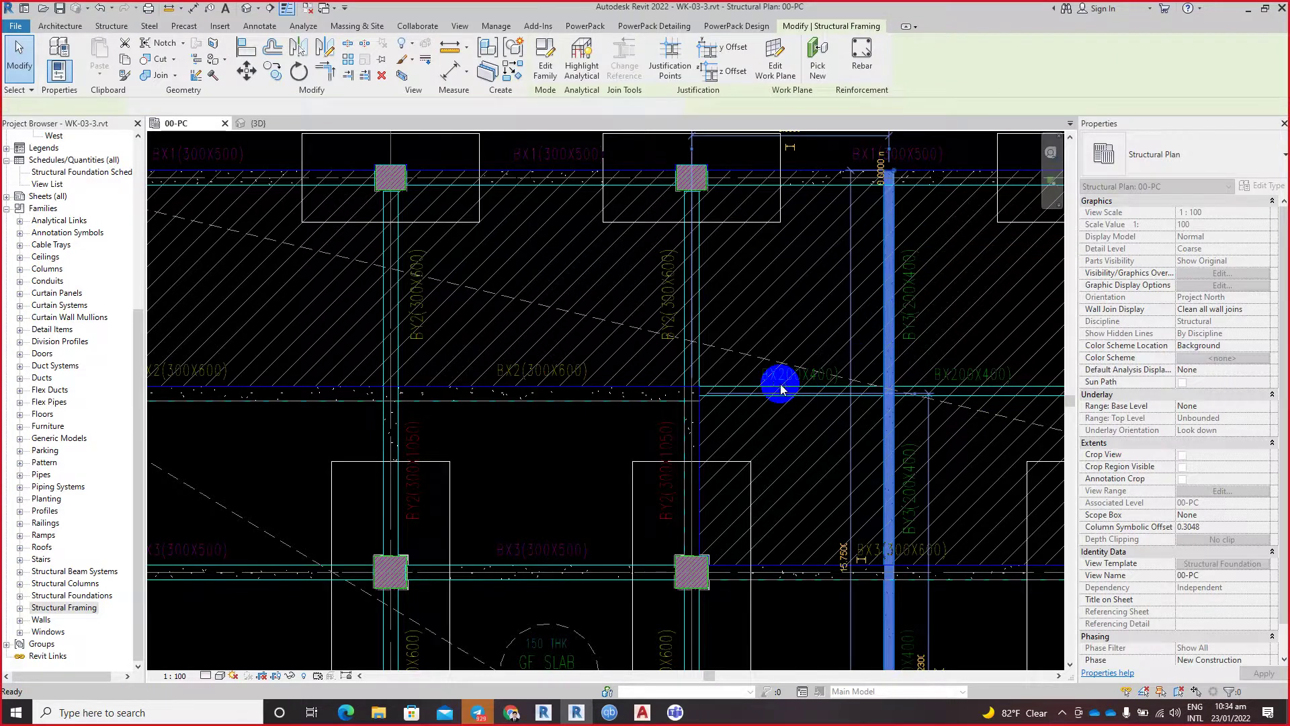
{"action": "key", "text": "b"}
{"action": "key", "text": "m"}
{"action": "scroll", "coordinate": [781, 388], "scroll_direction": "up", "scroll_amount": 3}
Step: Draw a 20X40 beam along the BX200X400 line at the BY7 column junction
{"action": "scroll", "coordinate": [605, 399], "scroll_direction": "up", "scroll_amount": 1}
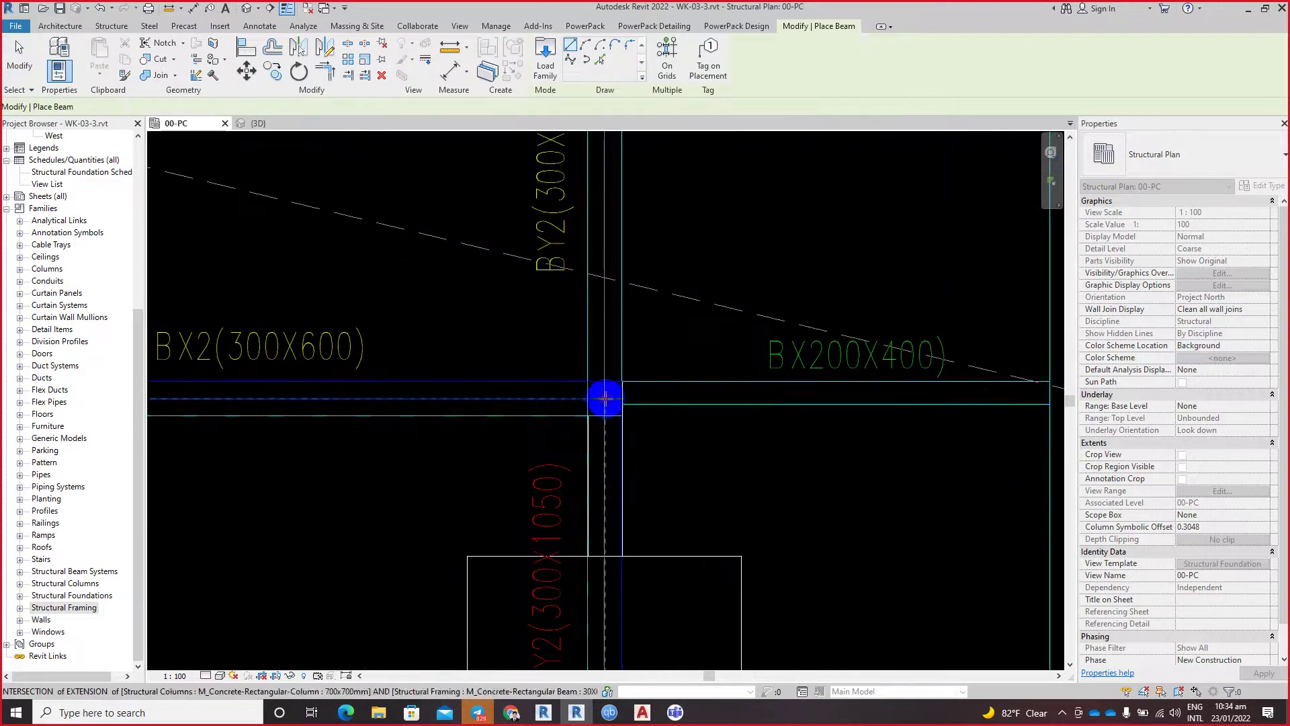
{"action": "left_click", "coordinate": [605, 399]}
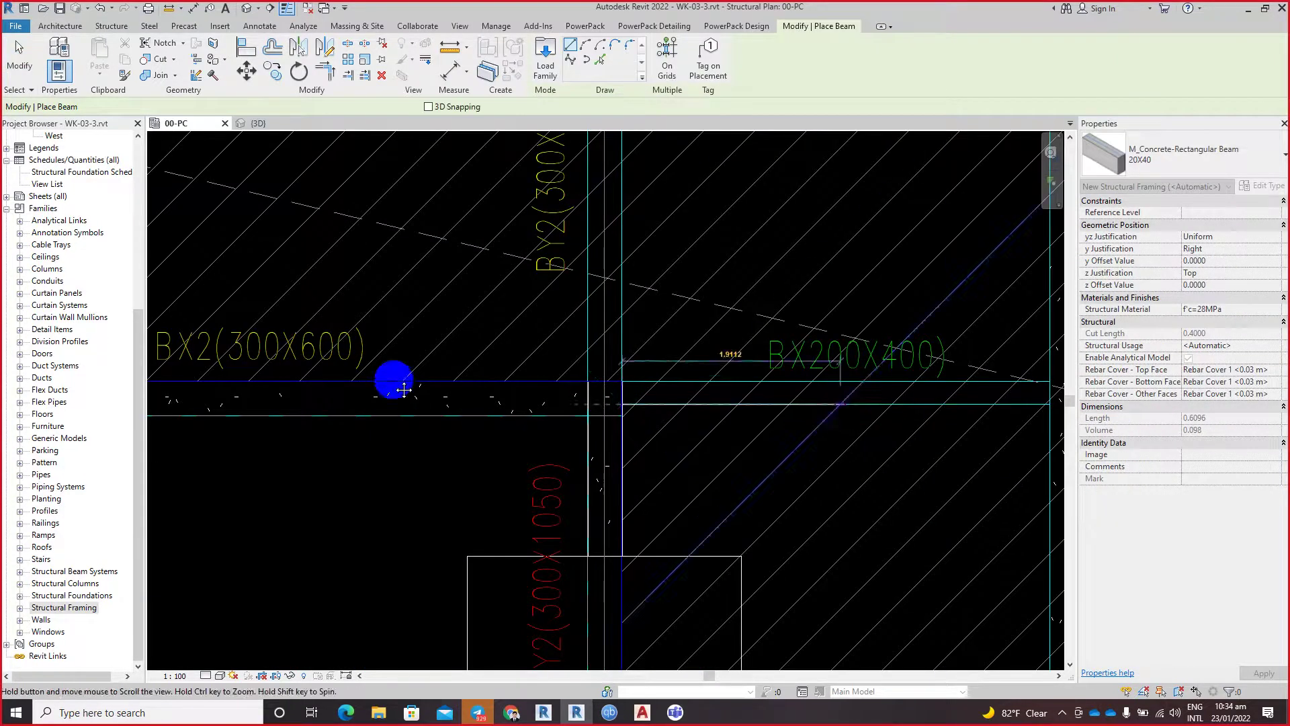
{"action": "scroll", "coordinate": [403, 390], "scroll_direction": "down", "scroll_amount": 2}
{"action": "scroll", "coordinate": [677, 368], "scroll_direction": "down", "scroll_amount": 2}
{"action": "scroll", "coordinate": [333, 368], "scroll_direction": "up", "scroll_amount": 2}
{"action": "middle_click_drag", "start_coordinate": [333, 368], "coordinate": [587, 372]}
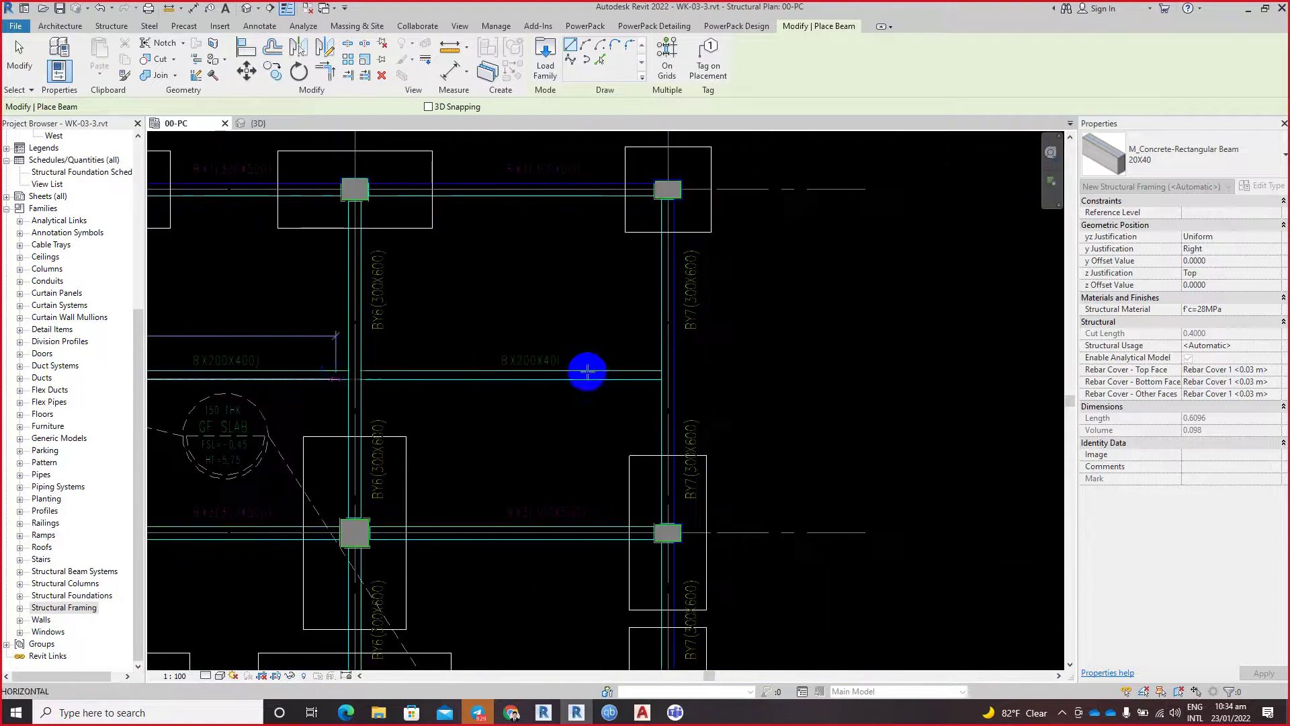
{"action": "scroll", "coordinate": [682, 385], "scroll_direction": "up", "scroll_amount": 1}
{"action": "scroll", "coordinate": [702, 383], "scroll_direction": "up", "scroll_amount": 2}
{"action": "scroll", "coordinate": [748, 377], "scroll_direction": "up", "scroll_amount": 1}
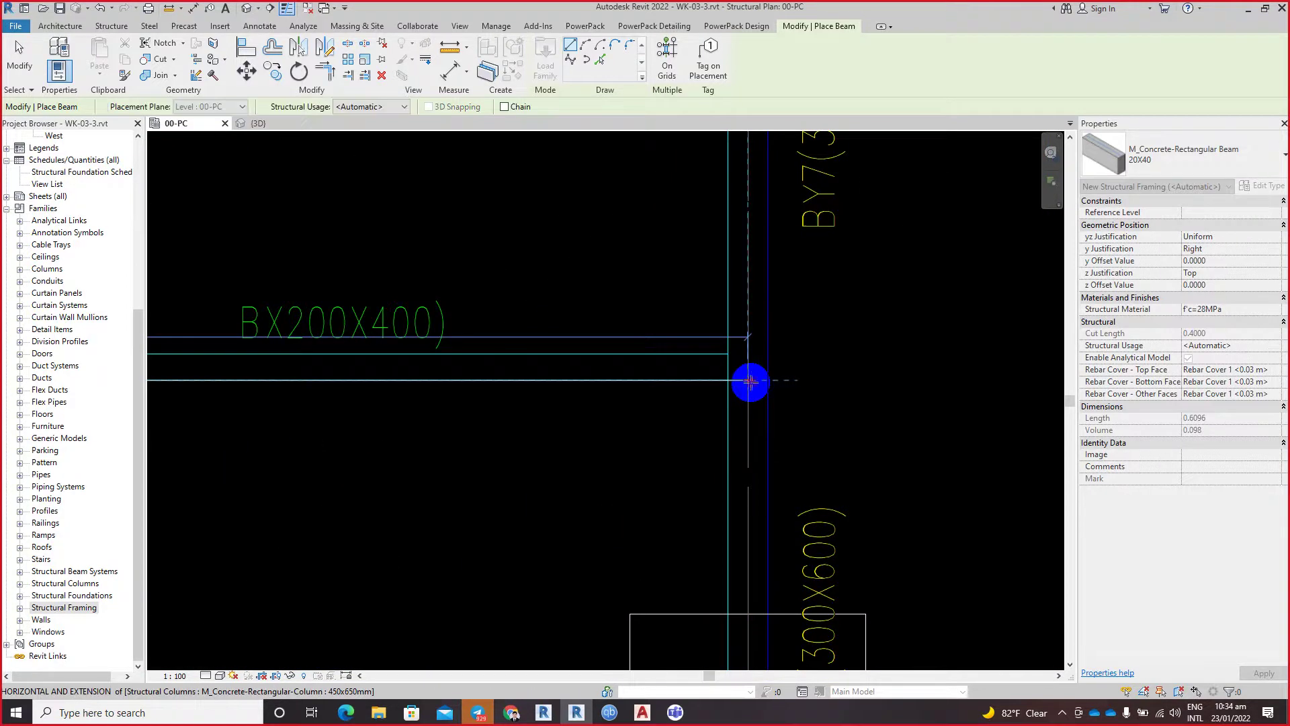
{"action": "left_click", "coordinate": [750, 381]}
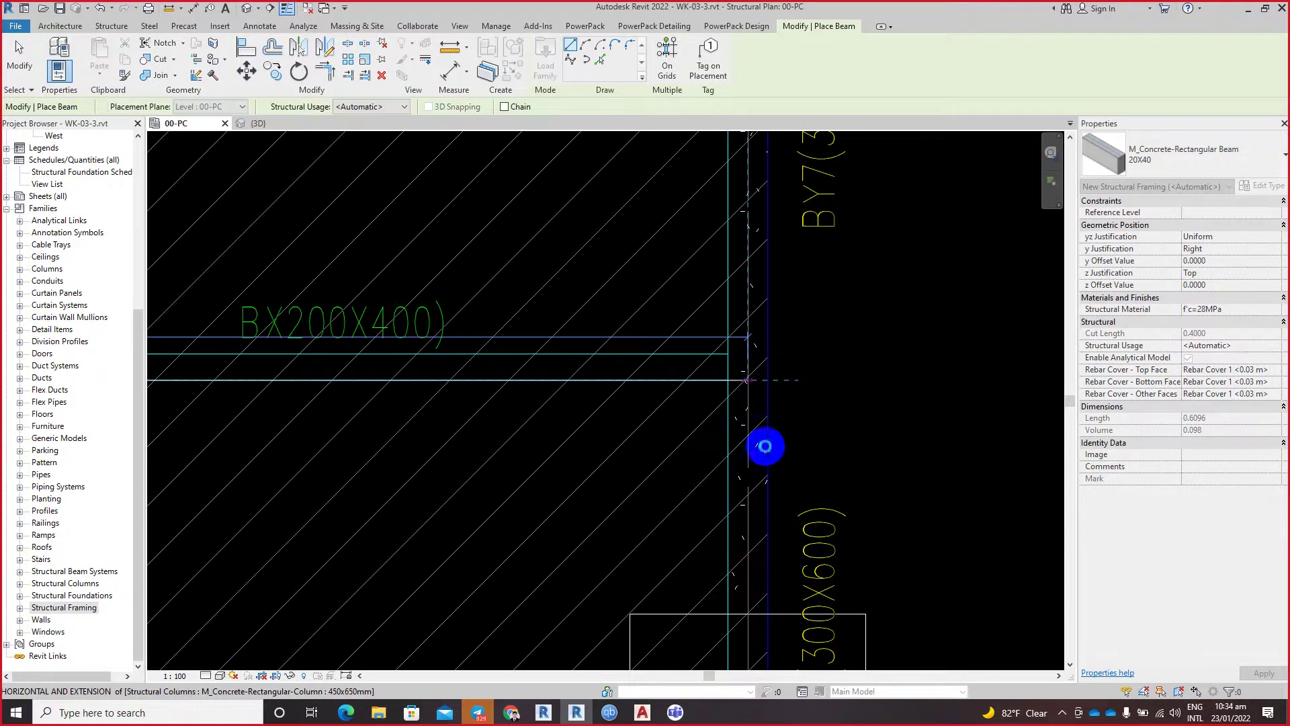
{"action": "left_click", "coordinate": [766, 446]}
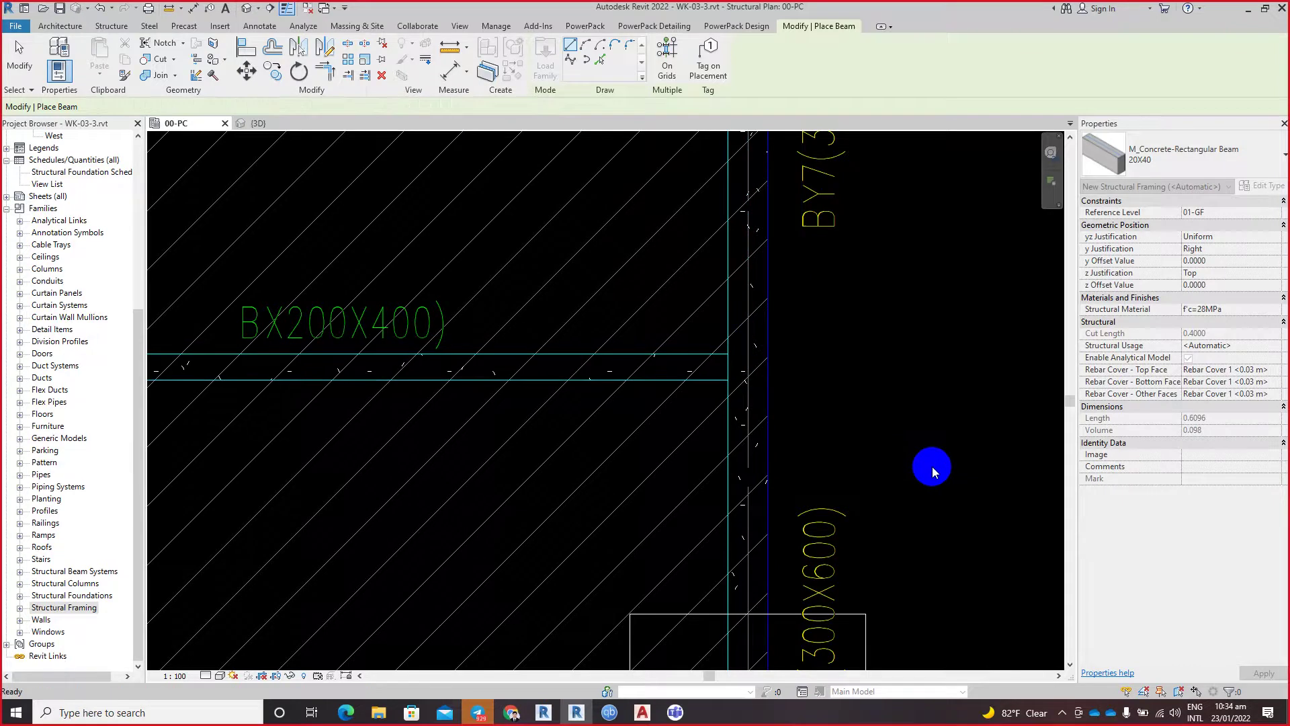
{"action": "key", "text": "Escape"}
{"action": "key", "text": "Escape"}
Step: Pan to the upper-left part of the grid, then switch to the {3D} view
{"action": "scroll", "coordinate": [862, 454], "scroll_direction": "down", "scroll_amount": 3}
{"action": "scroll", "coordinate": [759, 386], "scroll_direction": "down", "scroll_amount": 2}
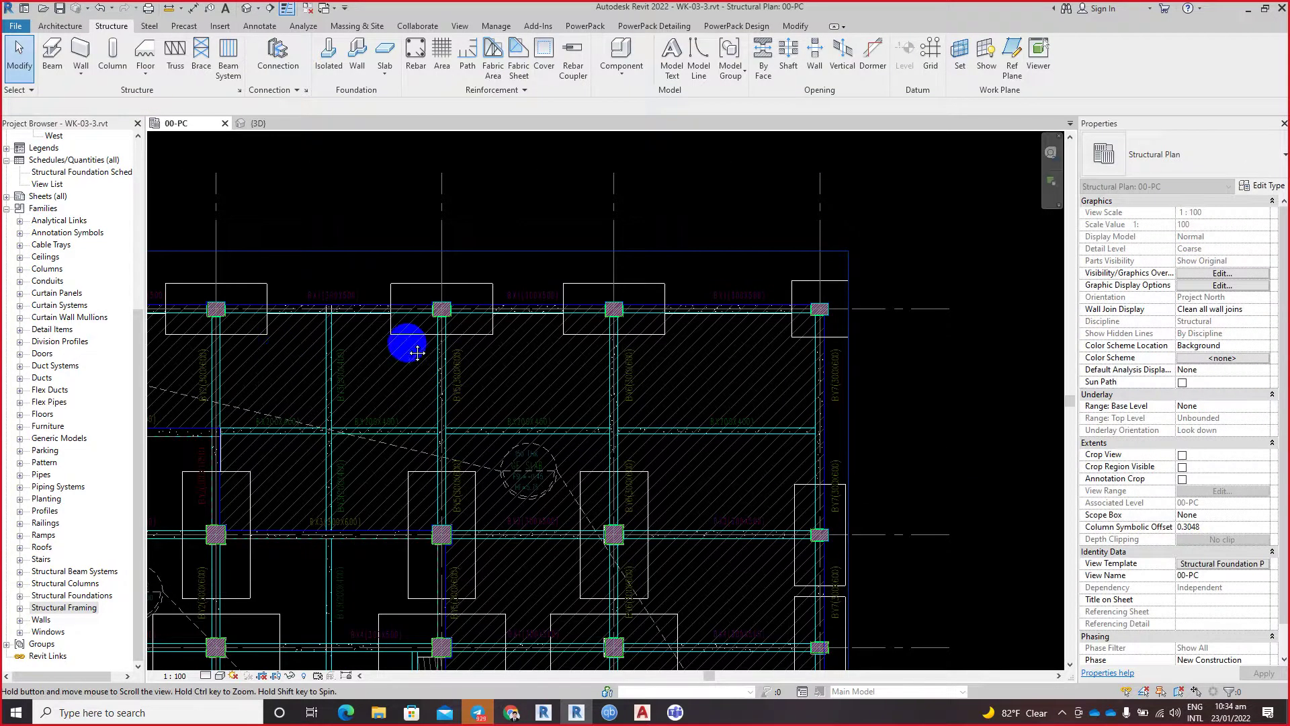
{"action": "middle_click_drag", "start_coordinate": [282, 359], "coordinate": [562, 357]}
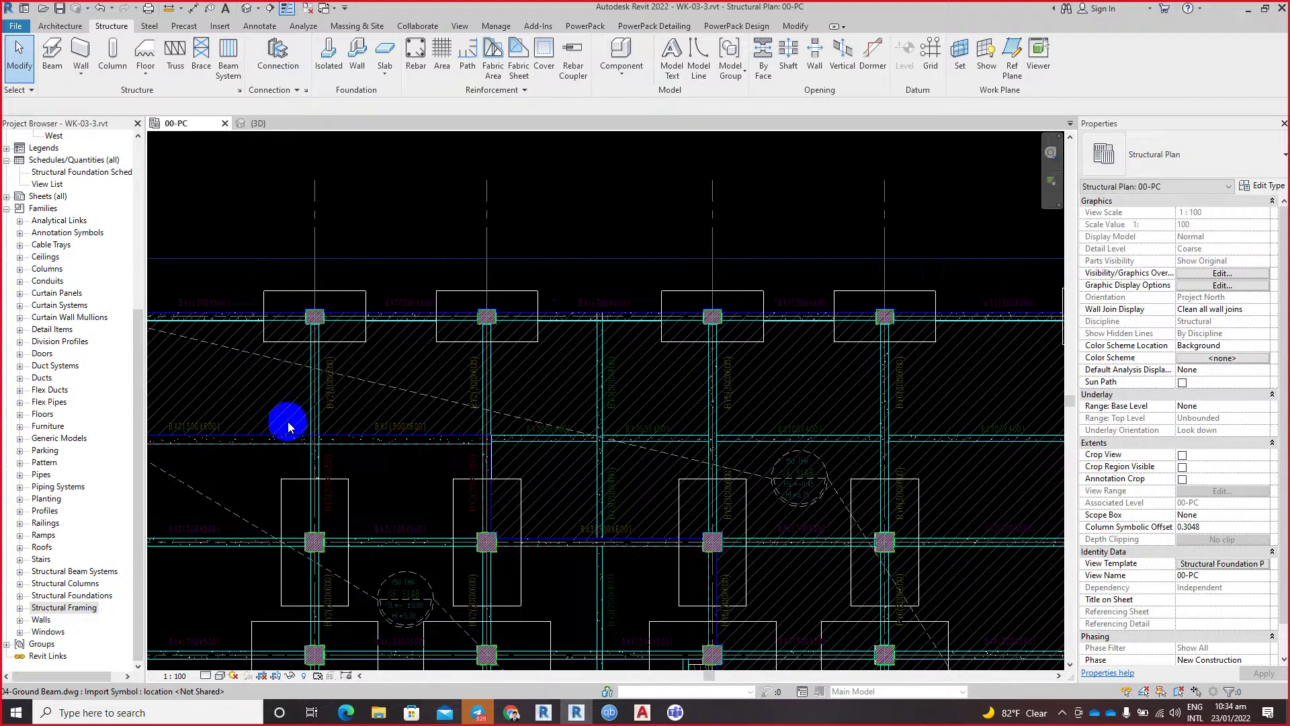
{"action": "scroll", "coordinate": [246, 313], "scroll_direction": "up", "scroll_amount": 3}
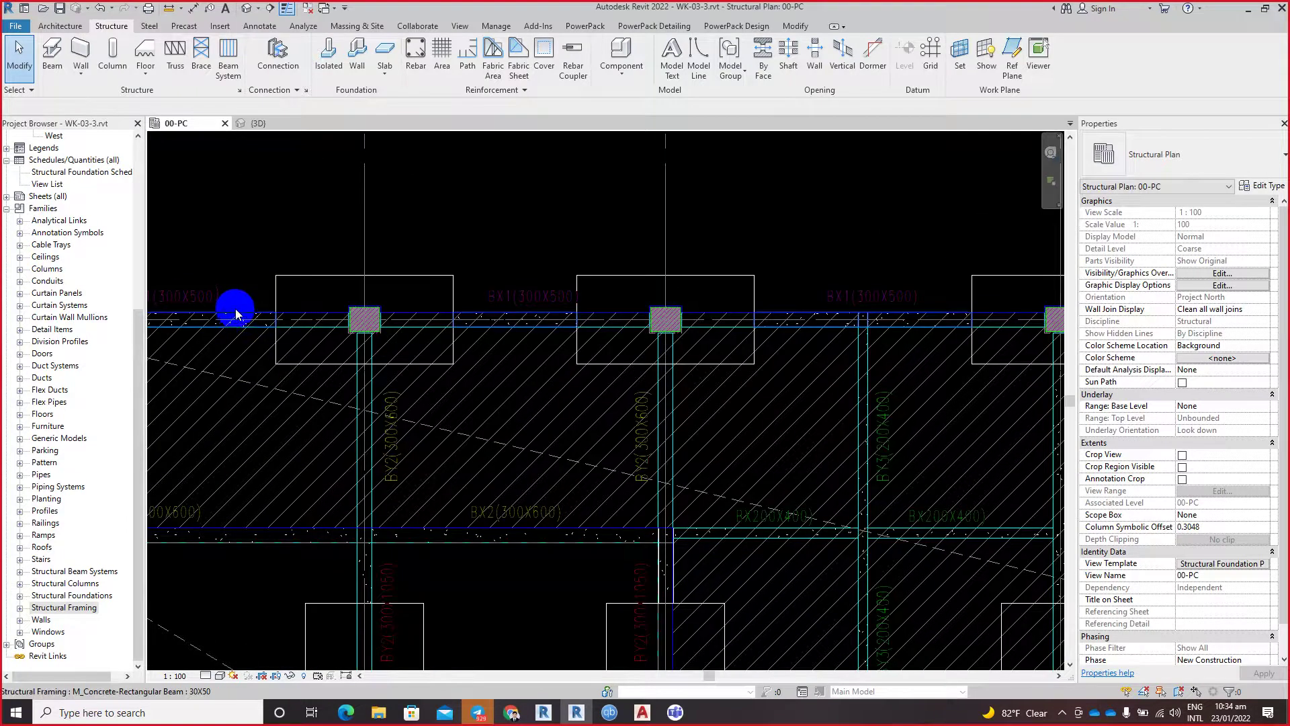
{"action": "left_click", "coordinate": [261, 123]}
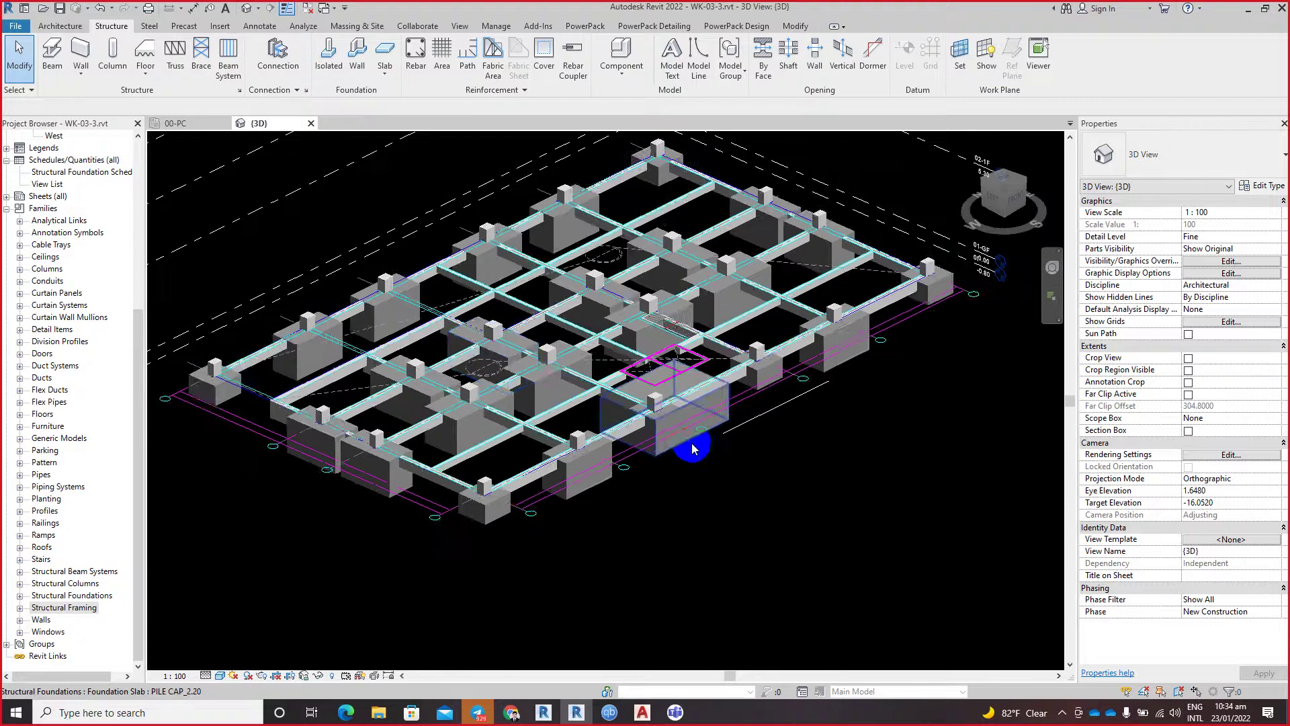
Step: Orbit the 3D model and unload 04-Ground Beam.dwg from Manage Links > CAD Formats
{"action": "scroll", "coordinate": [729, 461], "scroll_direction": "up", "scroll_amount": 2}
{"action": "middle_click_drag", "start_coordinate": [692, 511], "coordinate": [713, 542], "text": "shift"}
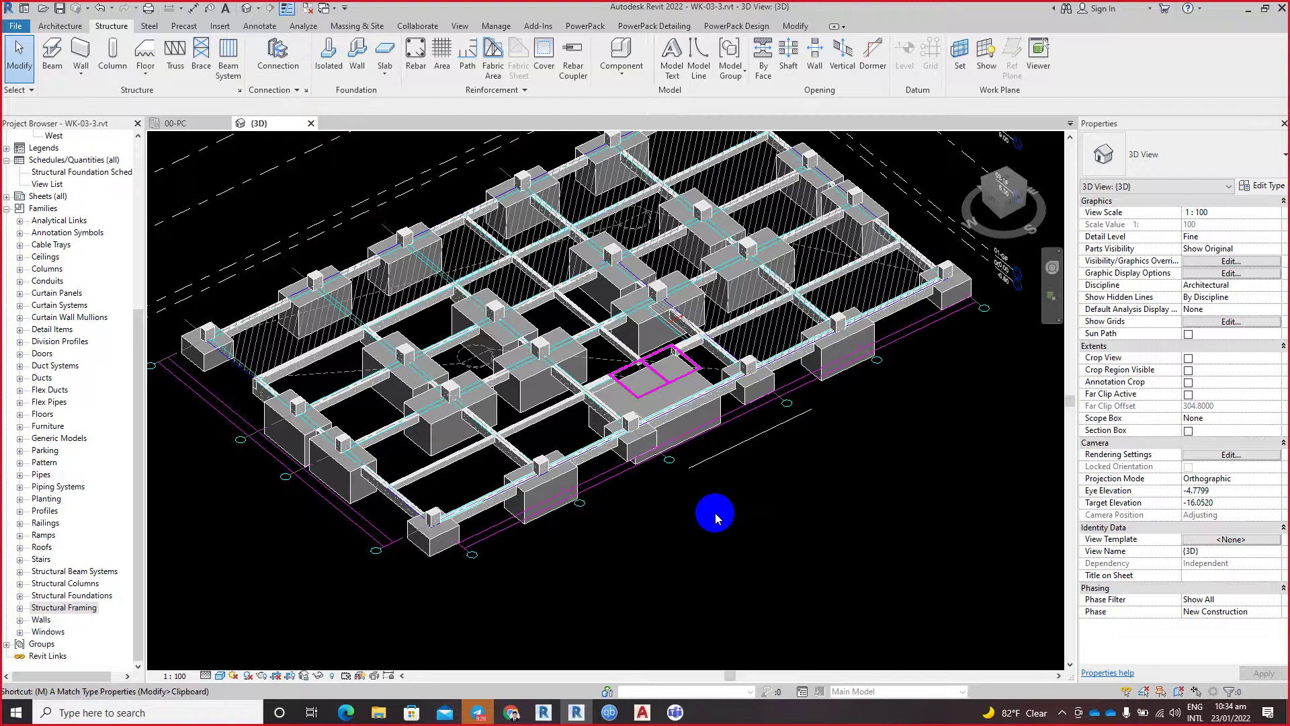
{"action": "key", "text": "m"}
{"action": "key", "text": "l"}
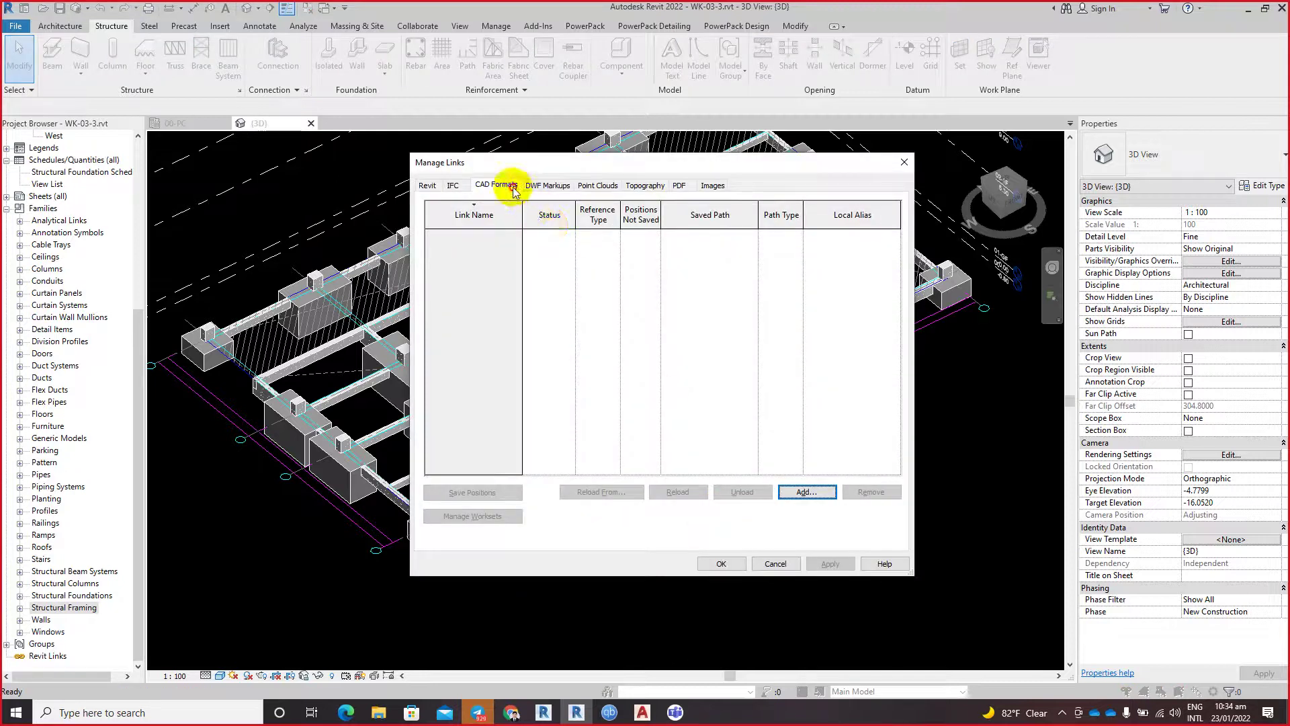
{"action": "left_click", "coordinate": [513, 188]}
{"action": "left_click", "coordinate": [520, 306]}
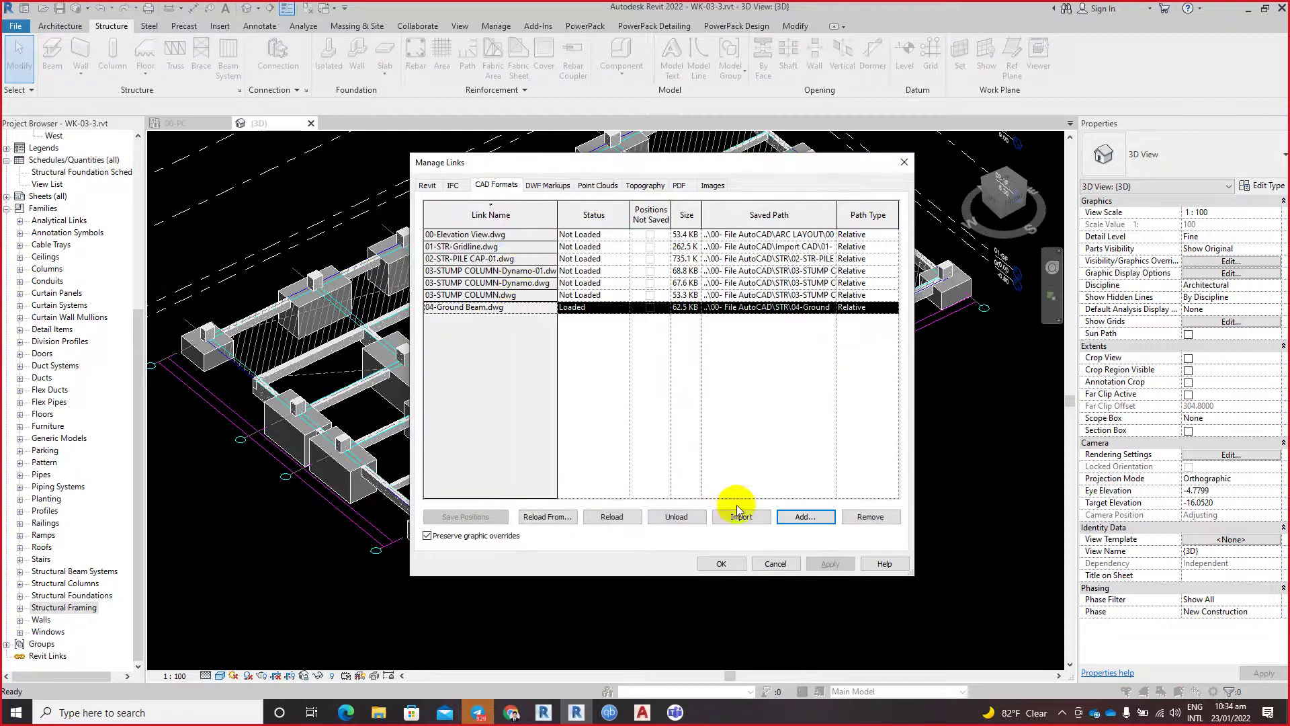
{"action": "left_click", "coordinate": [674, 521]}
{"action": "left_click", "coordinate": [709, 568]}
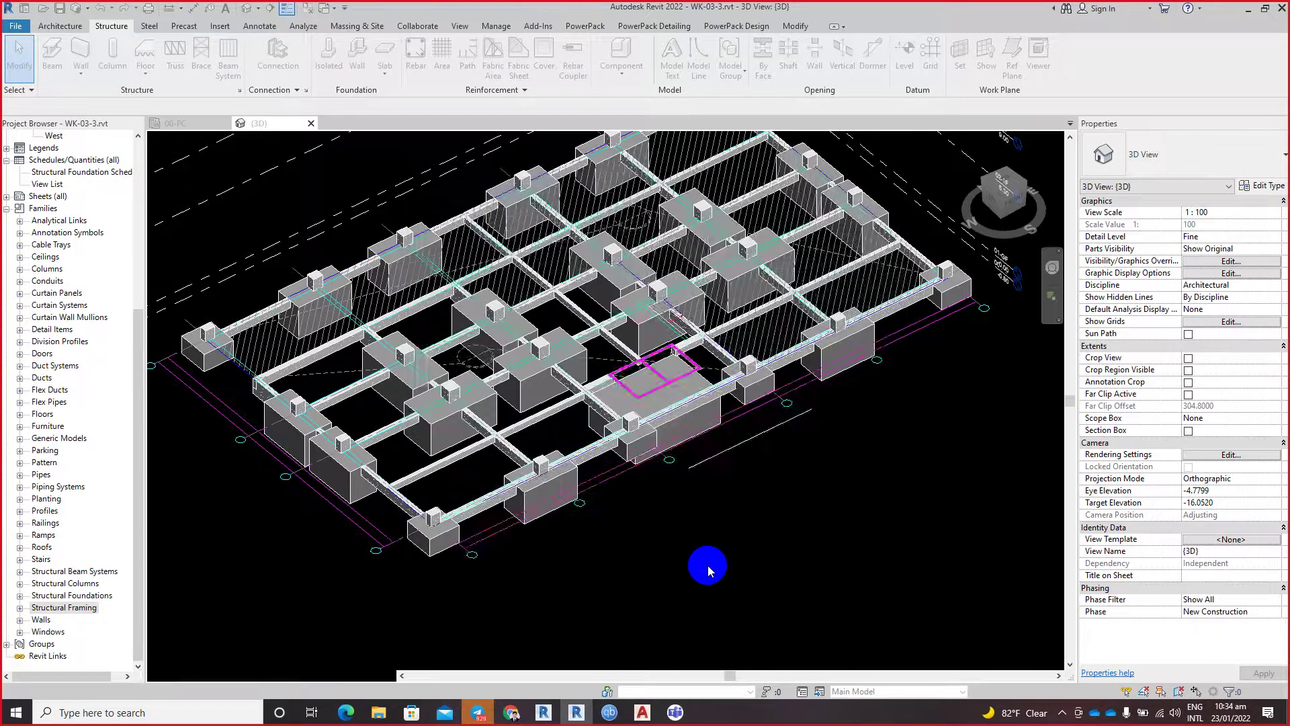
{"action": "mouse_move", "coordinate": [706, 561]}
{"action": "middle_mouse_down"}
{"action": "mouse_move", "coordinate": [728, 511]}
{"action": "mouse_move", "coordinate": [716, 502]}
{"action": "middle_mouse_up"}
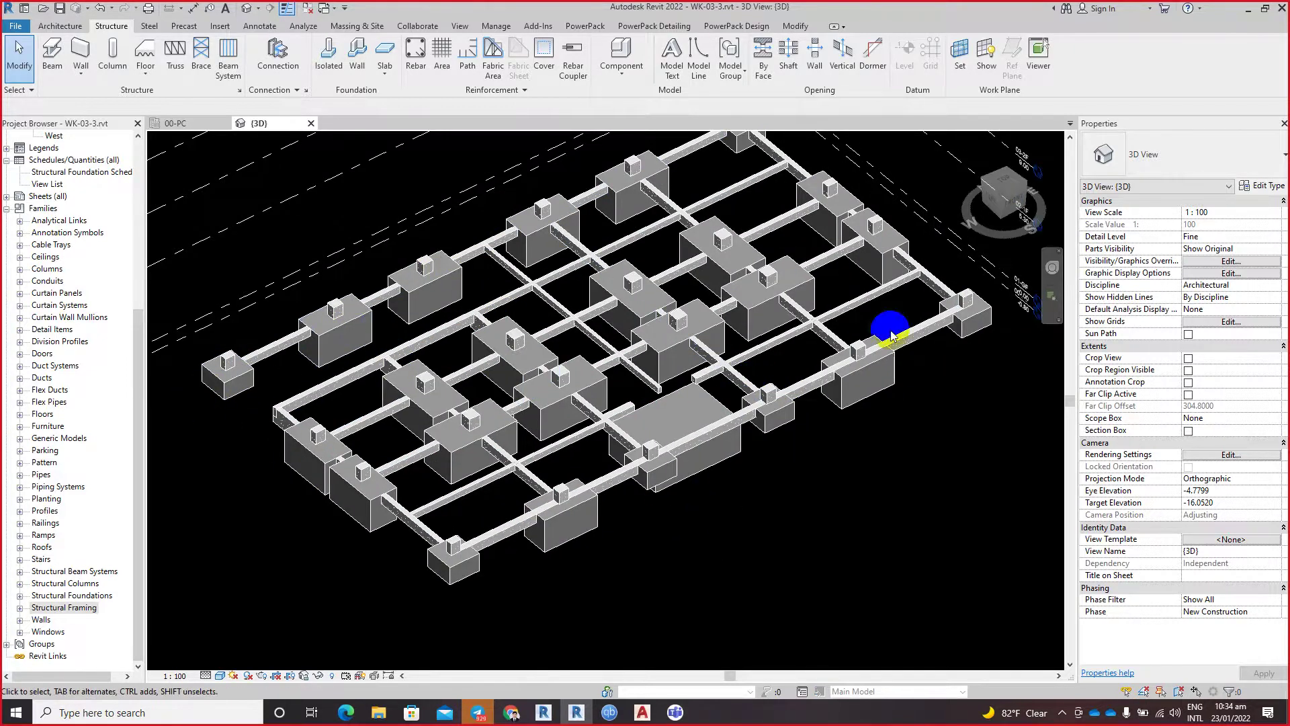
{"action": "middle_click_drag", "start_coordinate": [795, 239], "coordinate": [784, 282]}
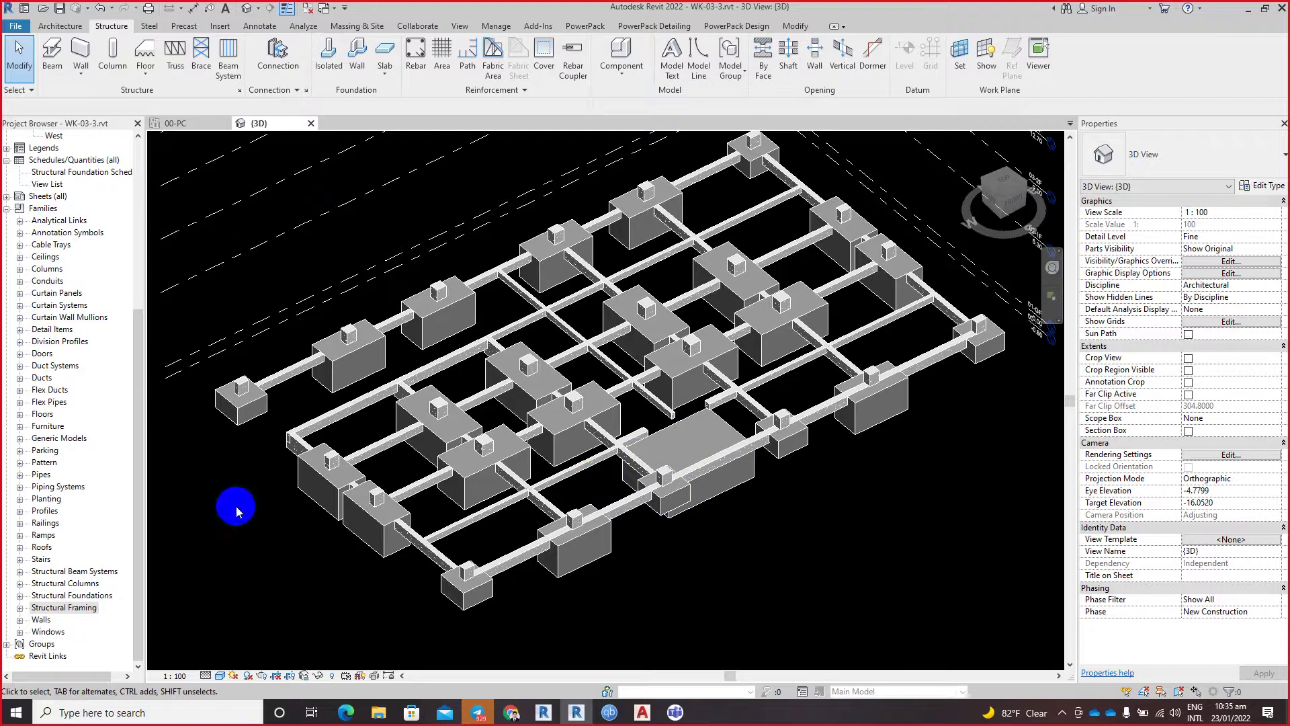
Step: Back on 00-PC, reload 04-Ground Beam.dwg from Manage Links > CAD Formats
{"action": "left_click", "coordinate": [176, 123]}
{"action": "middle_click_drag", "start_coordinate": [418, 339], "coordinate": [571, 356]}
{"action": "scroll", "coordinate": [570, 353], "scroll_direction": "down", "scroll_amount": 2}
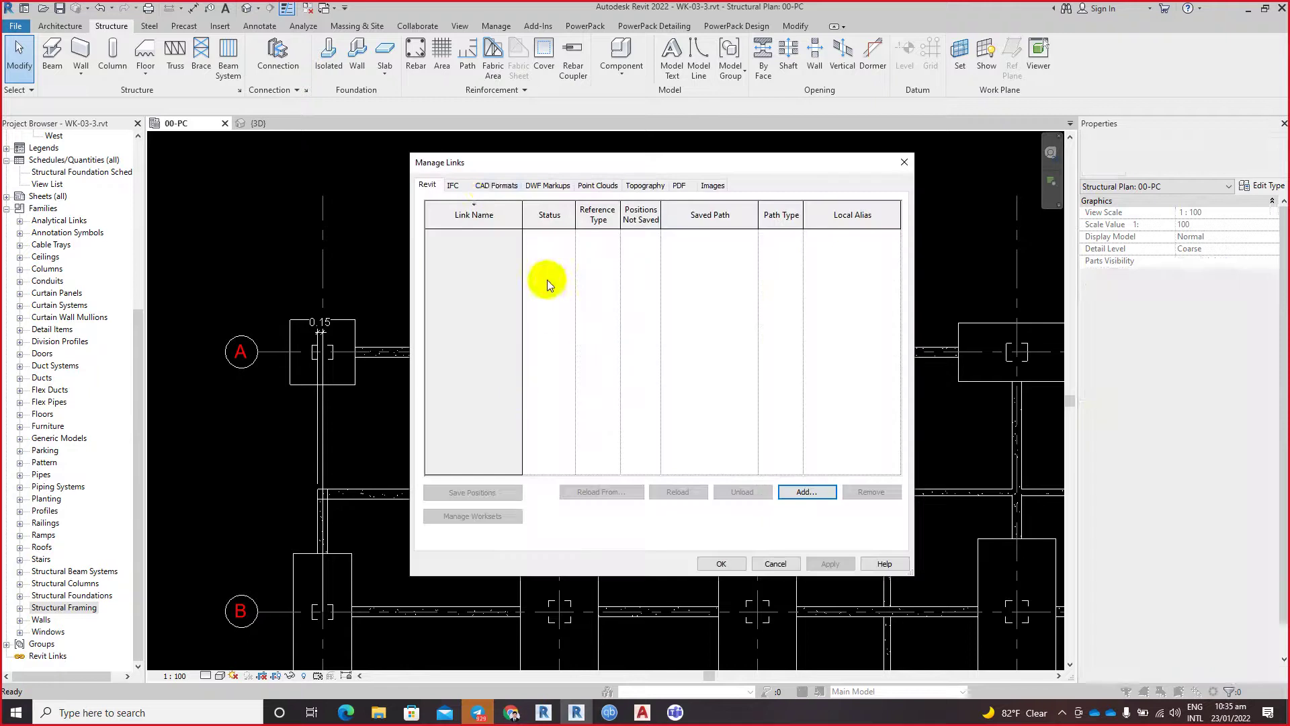
{"action": "left_click", "coordinate": [497, 185]}
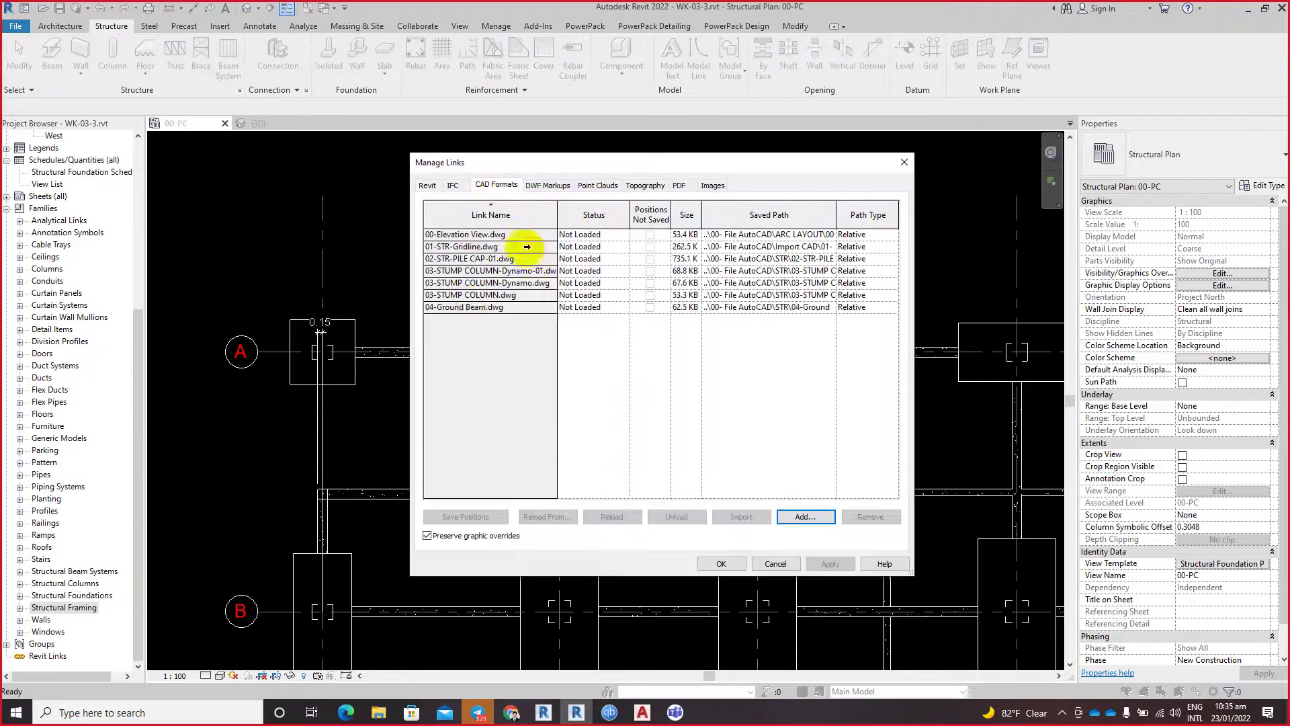
{"action": "left_click", "coordinate": [474, 307]}
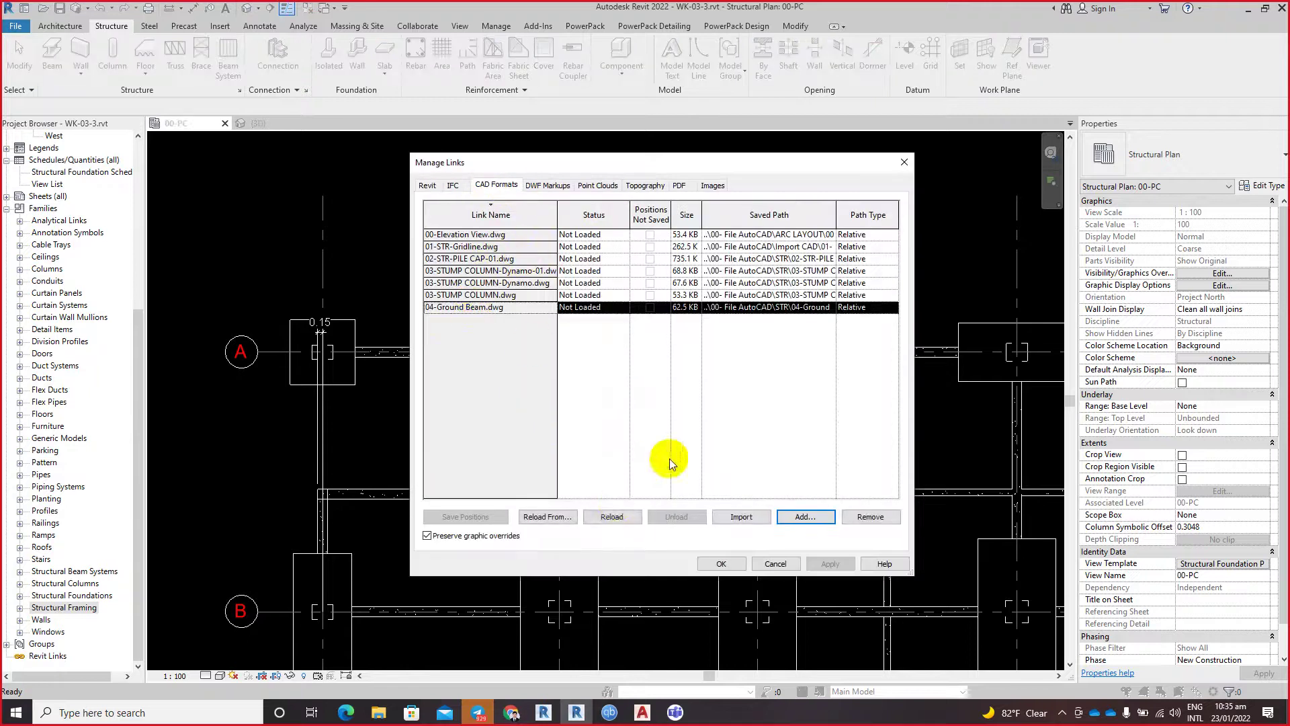
{"action": "left_click", "coordinate": [719, 563]}
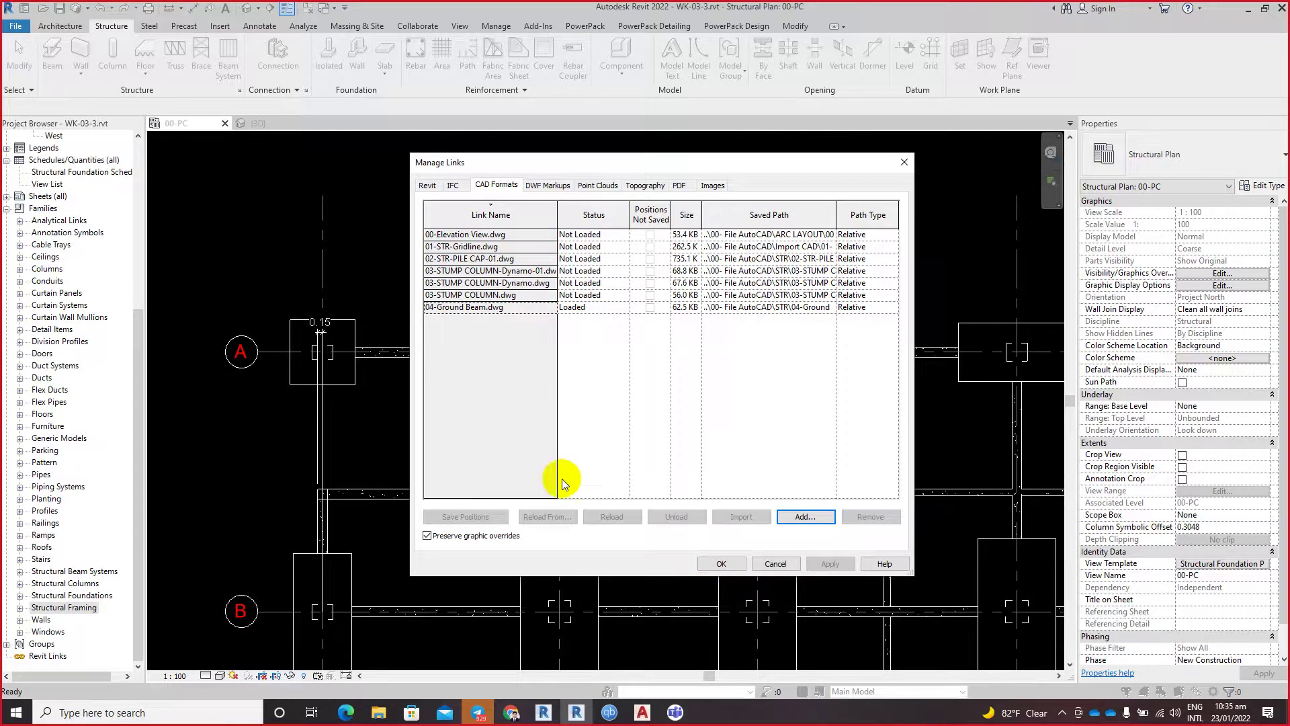
{"action": "left_click", "coordinate": [723, 559]}
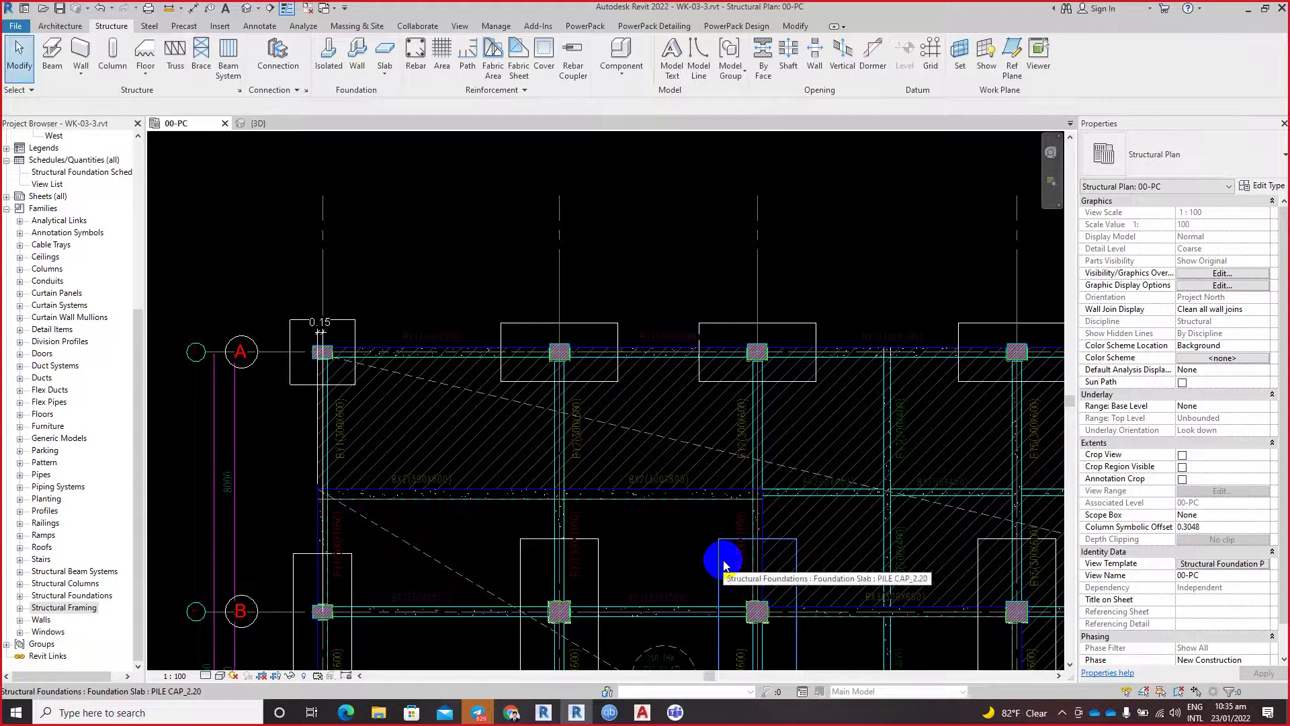
Step: Zoom the 00-PC plan and inspect the vertical beam near grid B
{"action": "scroll", "coordinate": [547, 484], "scroll_direction": "up", "scroll_amount": 1}
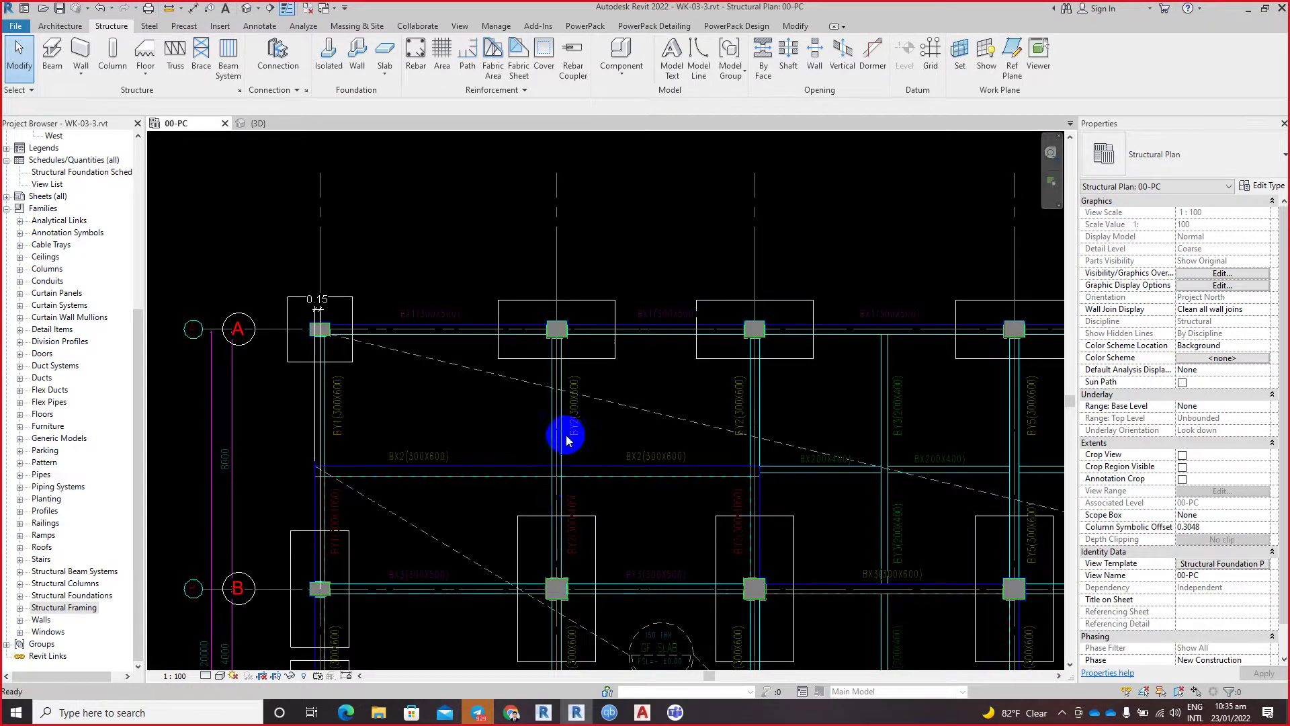
{"action": "scroll", "coordinate": [567, 438], "scroll_direction": "up", "scroll_amount": 2}
{"action": "scroll", "coordinate": [552, 442], "scroll_direction": "down", "scroll_amount": 3}
{"action": "scroll", "coordinate": [524, 437], "scroll_direction": "up", "scroll_amount": 2}
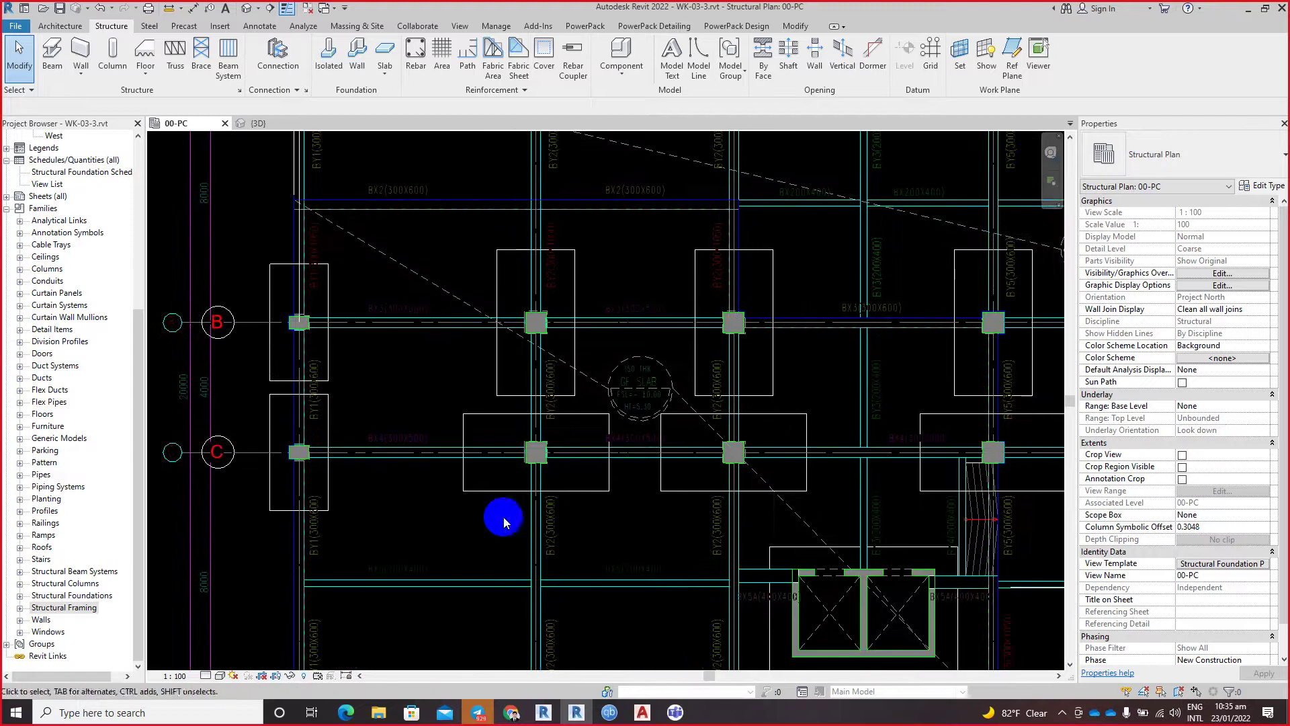
{"action": "right_click", "coordinate": [529, 547]}
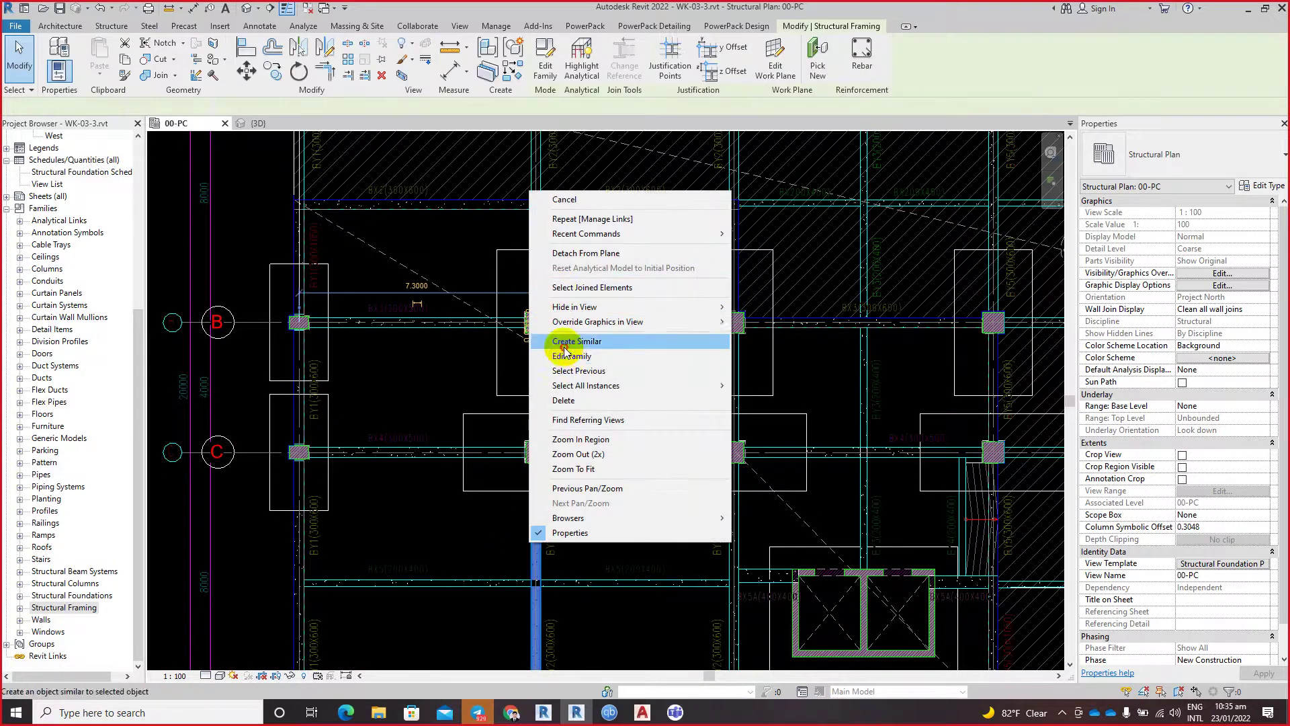
{"action": "left_click", "coordinate": [269, 218]}
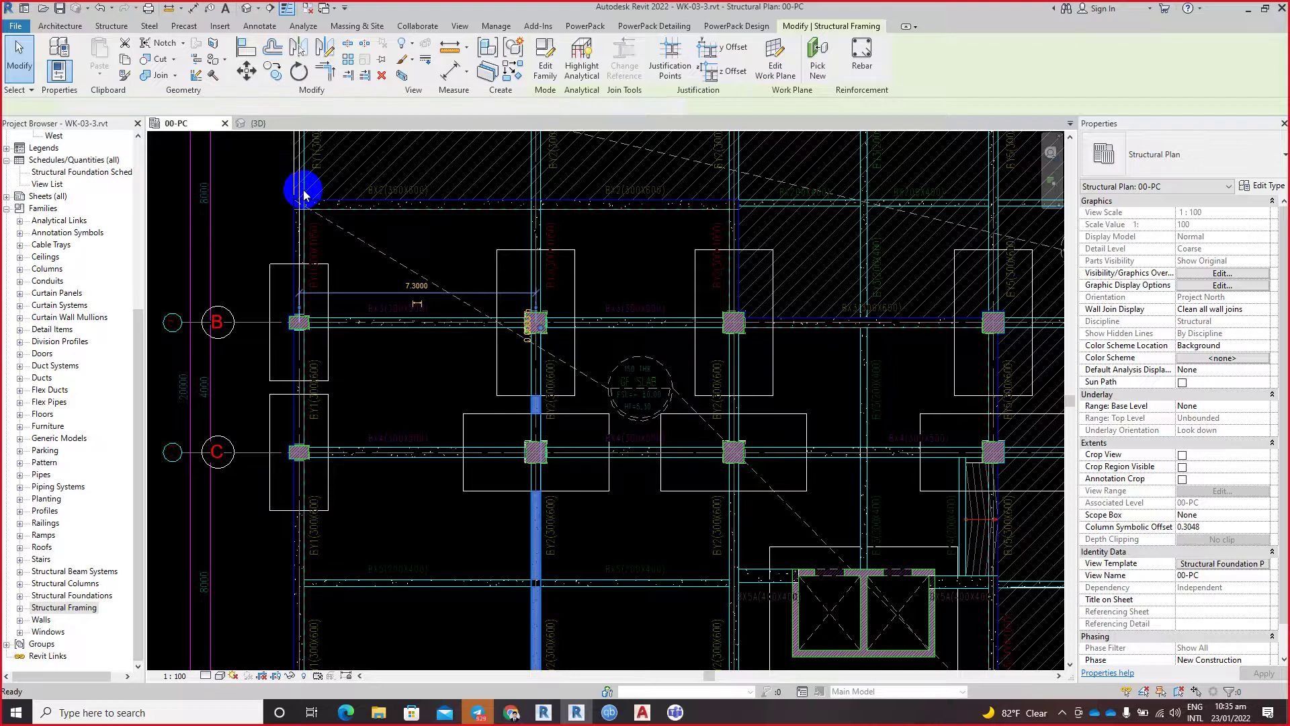
{"action": "scroll", "coordinate": [304, 195], "scroll_direction": "up", "scroll_amount": 5}
Step: Use Create Similar (CS) to draw a beam from the BX2 beam end down toward BY1
{"action": "key", "text": "c"}
{"action": "key", "text": "s"}
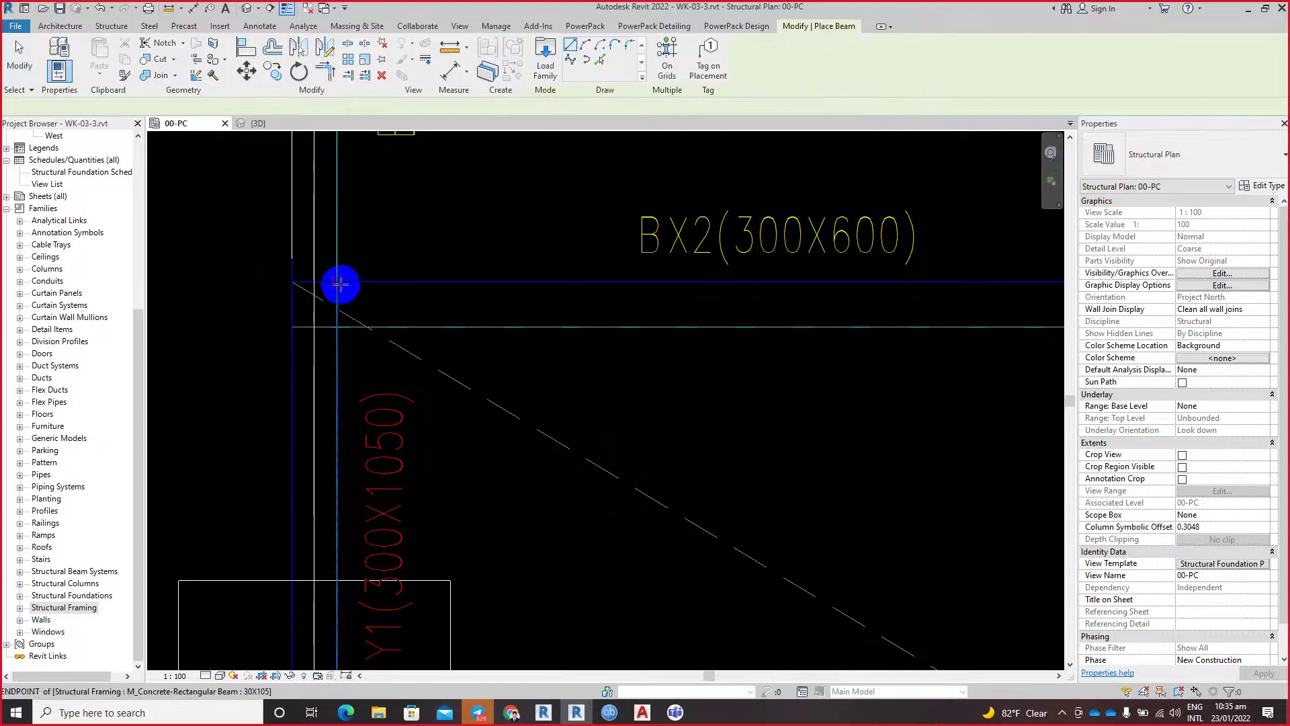
{"action": "left_click", "coordinate": [339, 283]}
{"action": "middle_click_drag", "start_coordinate": [346, 361], "coordinate": [380, 509]}
{"action": "scroll", "coordinate": [365, 306], "scroll_direction": "down", "scroll_amount": 2}
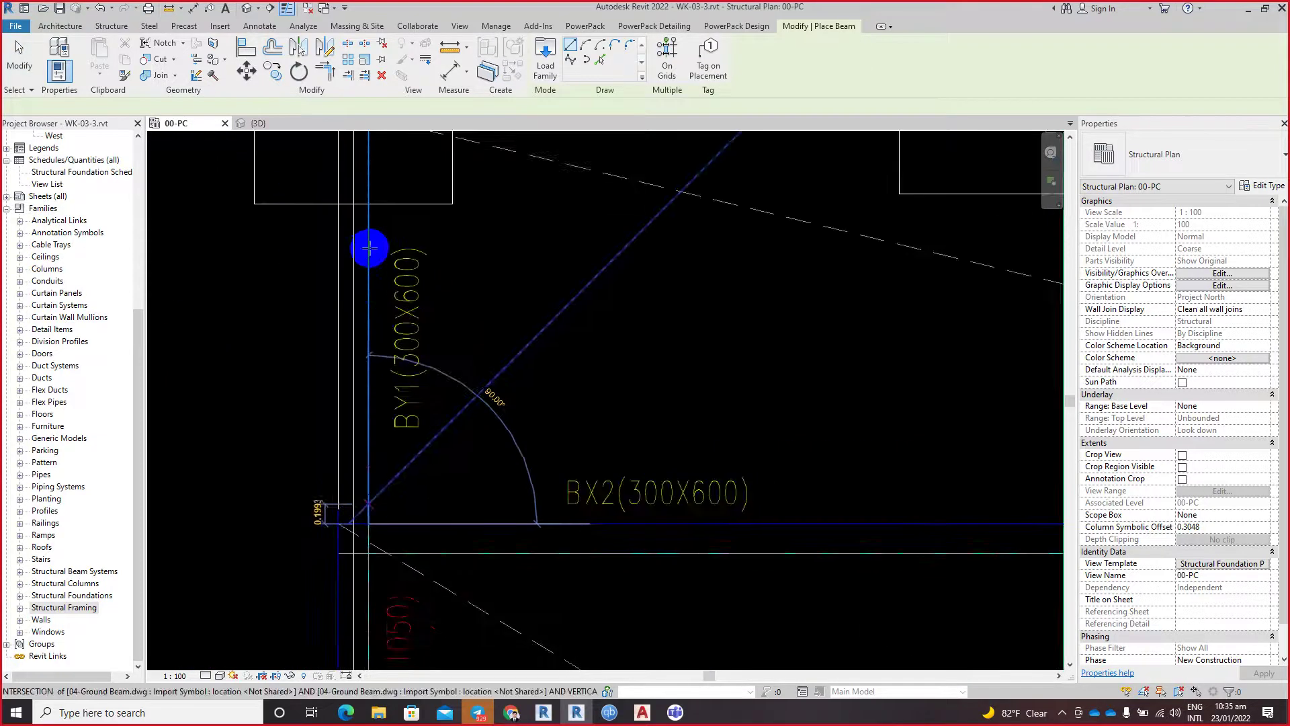
{"action": "middle_click_drag", "start_coordinate": [368, 251], "coordinate": [366, 363]}
{"action": "scroll", "coordinate": [364, 289], "scroll_direction": "up", "scroll_amount": 2}
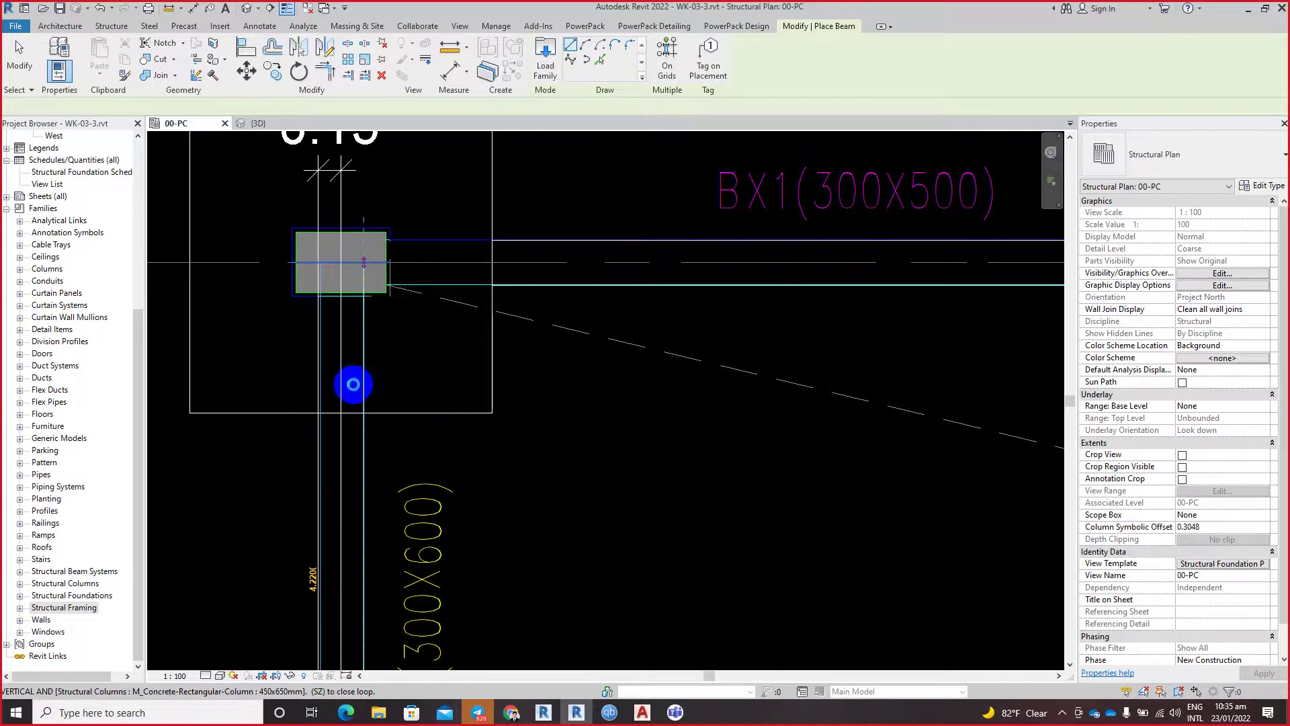
{"action": "left_click", "coordinate": [362, 426]}
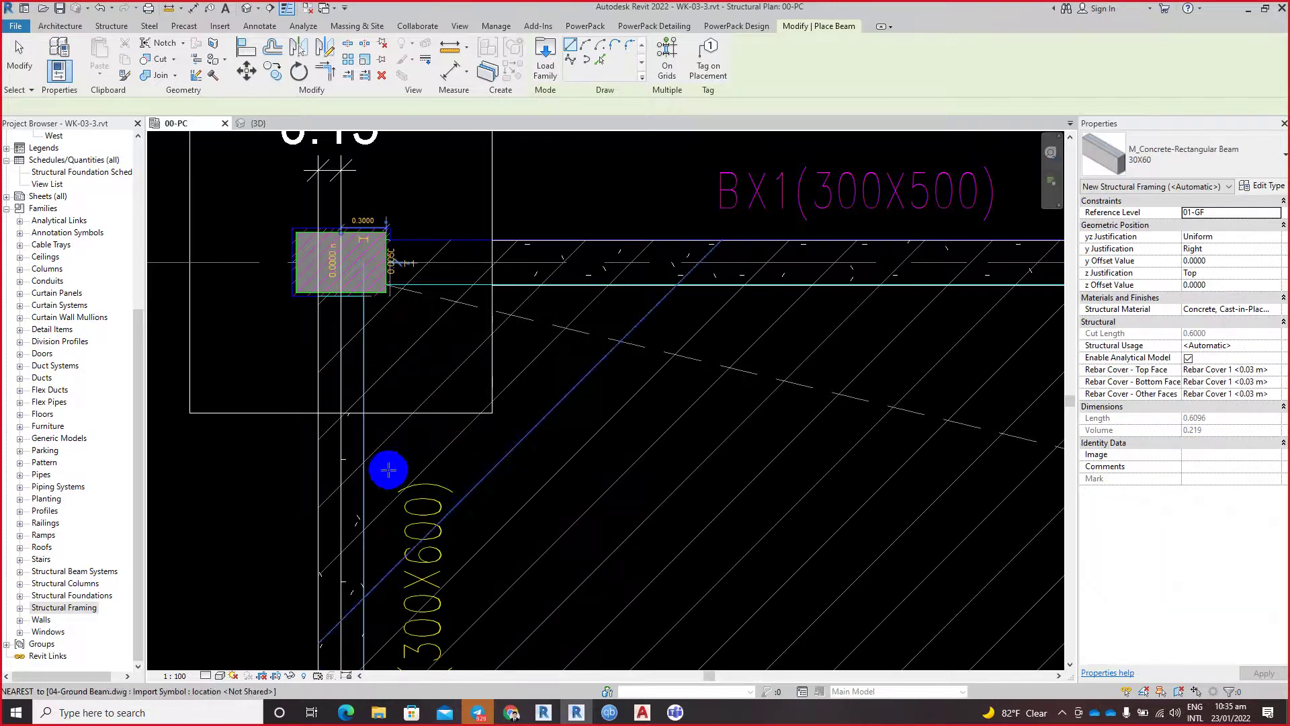
{"action": "key", "text": "Escape"}
{"action": "key", "text": "Escape"}
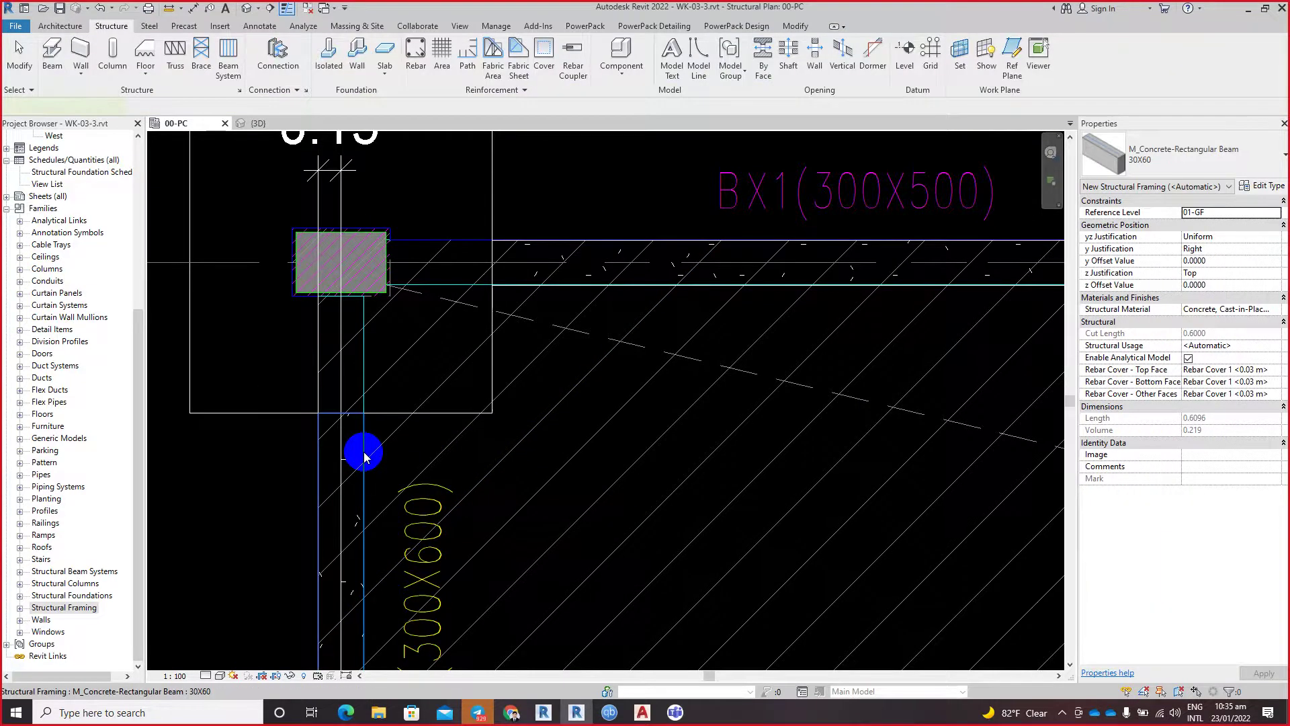
Step: Select the new beam, pan across neighbouring columns, and switch to the {3D} view
{"action": "left_click", "coordinate": [364, 457]}
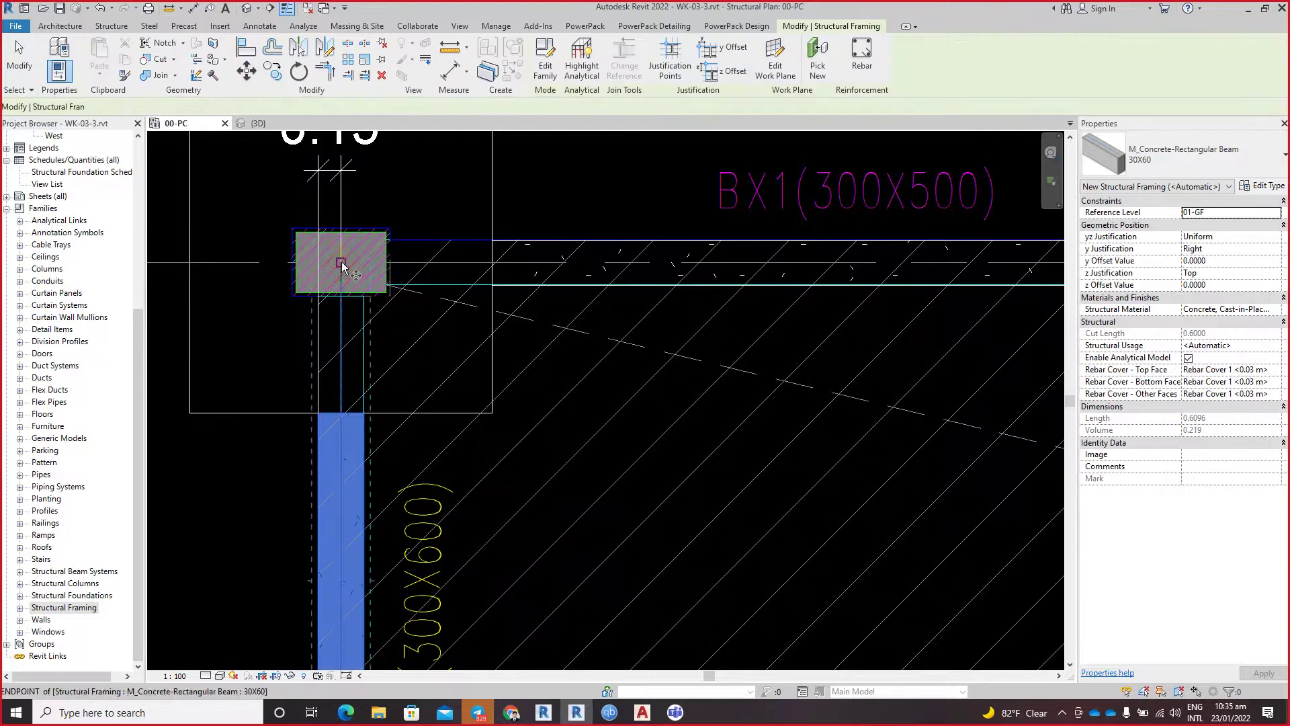
{"action": "middle_click_drag", "start_coordinate": [735, 280], "coordinate": [354, 279]}
{"action": "middle_click_drag", "start_coordinate": [898, 268], "coordinate": [444, 263]}
{"action": "scroll", "coordinate": [660, 250], "scroll_direction": "up", "scroll_amount": 1}
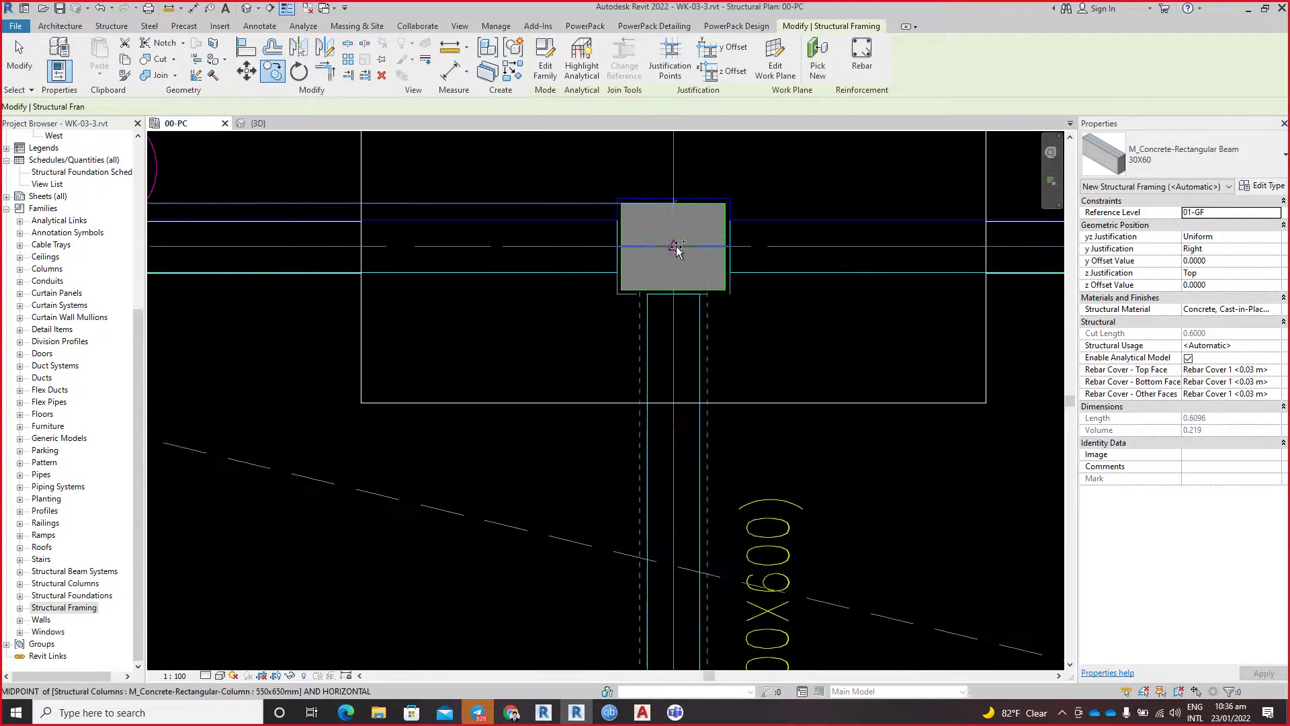
{"action": "left_click", "coordinate": [676, 246]}
{"action": "left_click", "coordinate": [840, 287]}
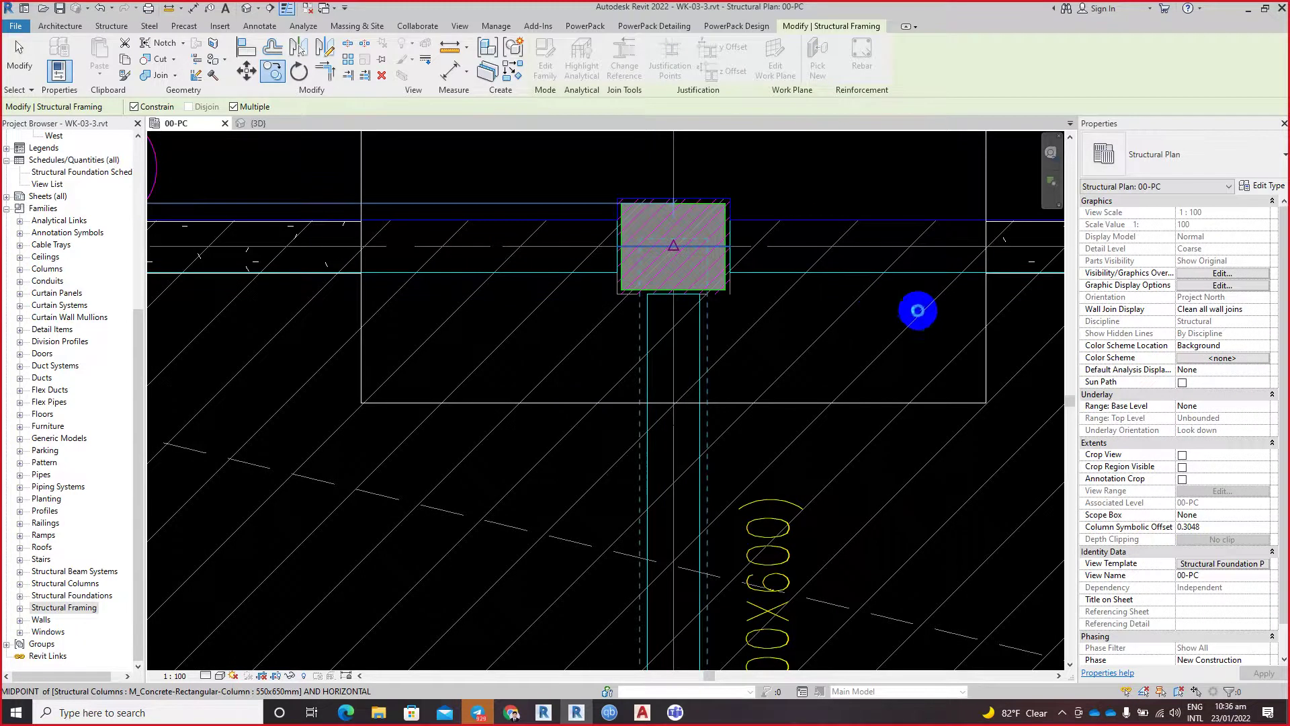
{"action": "middle_click_drag", "start_coordinate": [918, 310], "coordinate": [355, 285]}
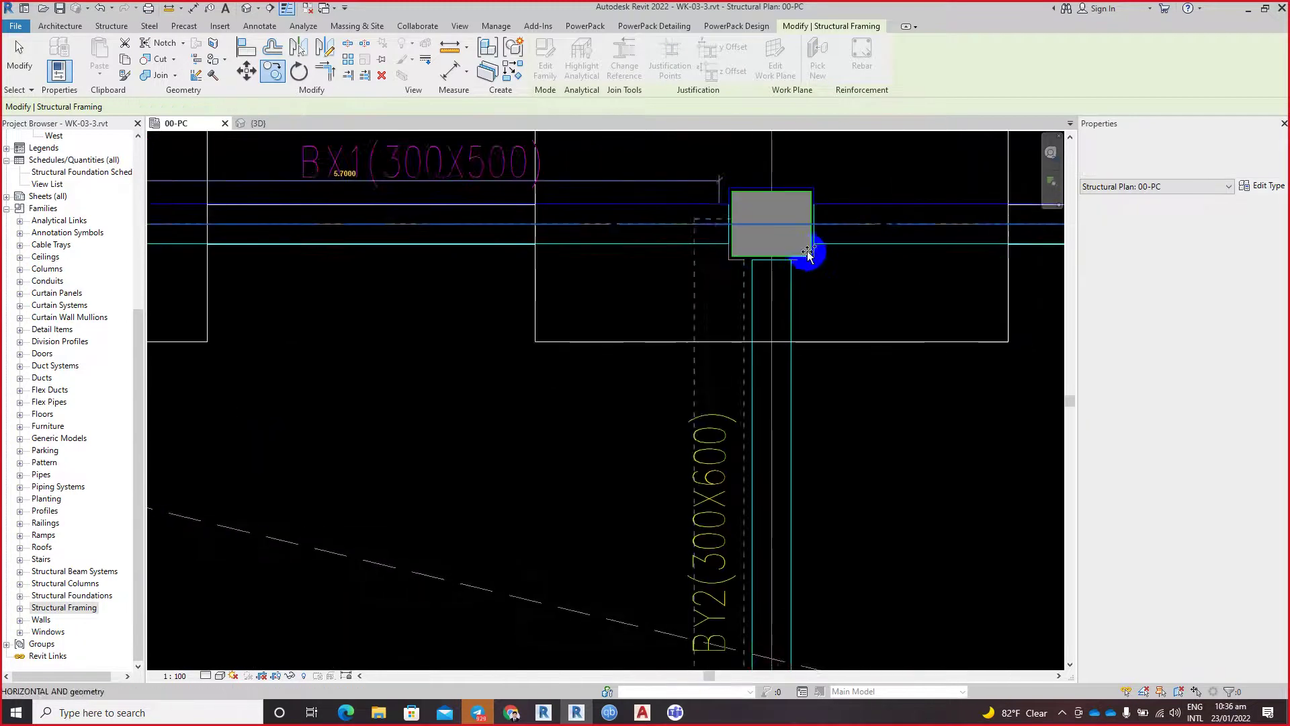
{"action": "scroll", "coordinate": [809, 254], "scroll_direction": "up", "scroll_amount": 1}
{"action": "left_click", "coordinate": [690, 291]}
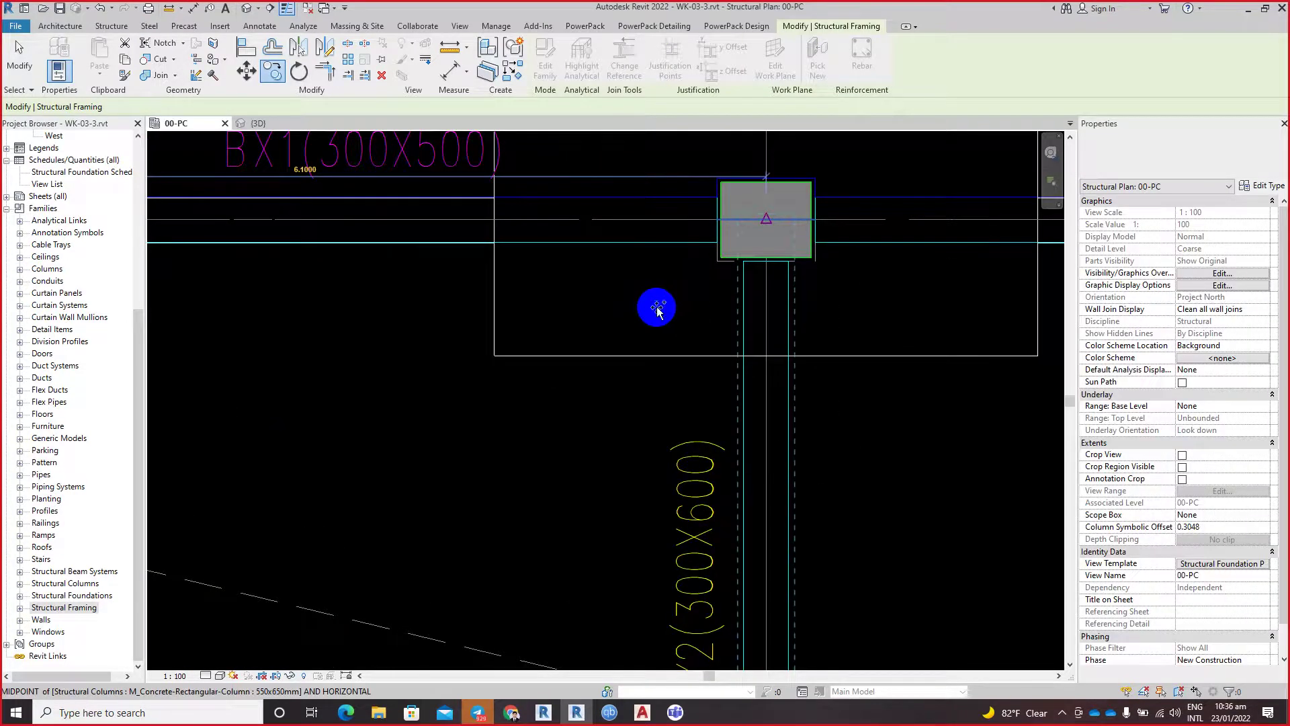
{"action": "scroll", "coordinate": [652, 316], "scroll_direction": "down", "scroll_amount": 3}
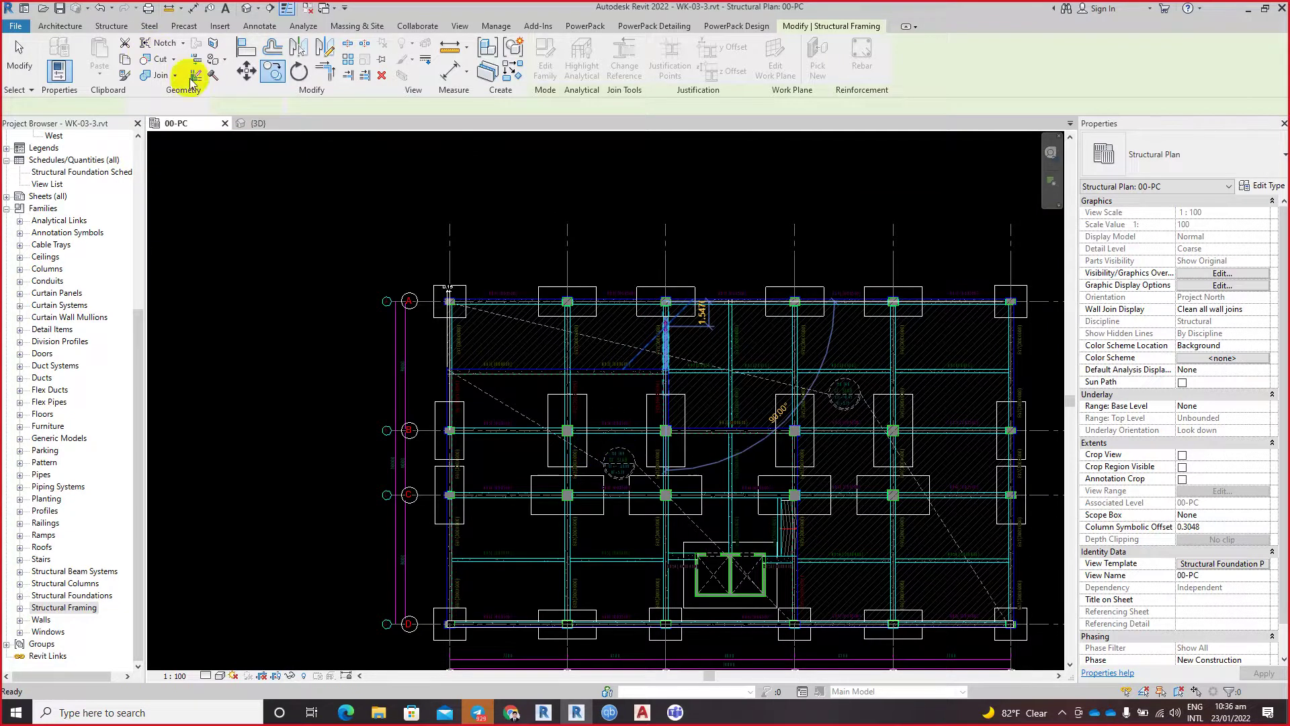
{"action": "left_click", "coordinate": [257, 123]}
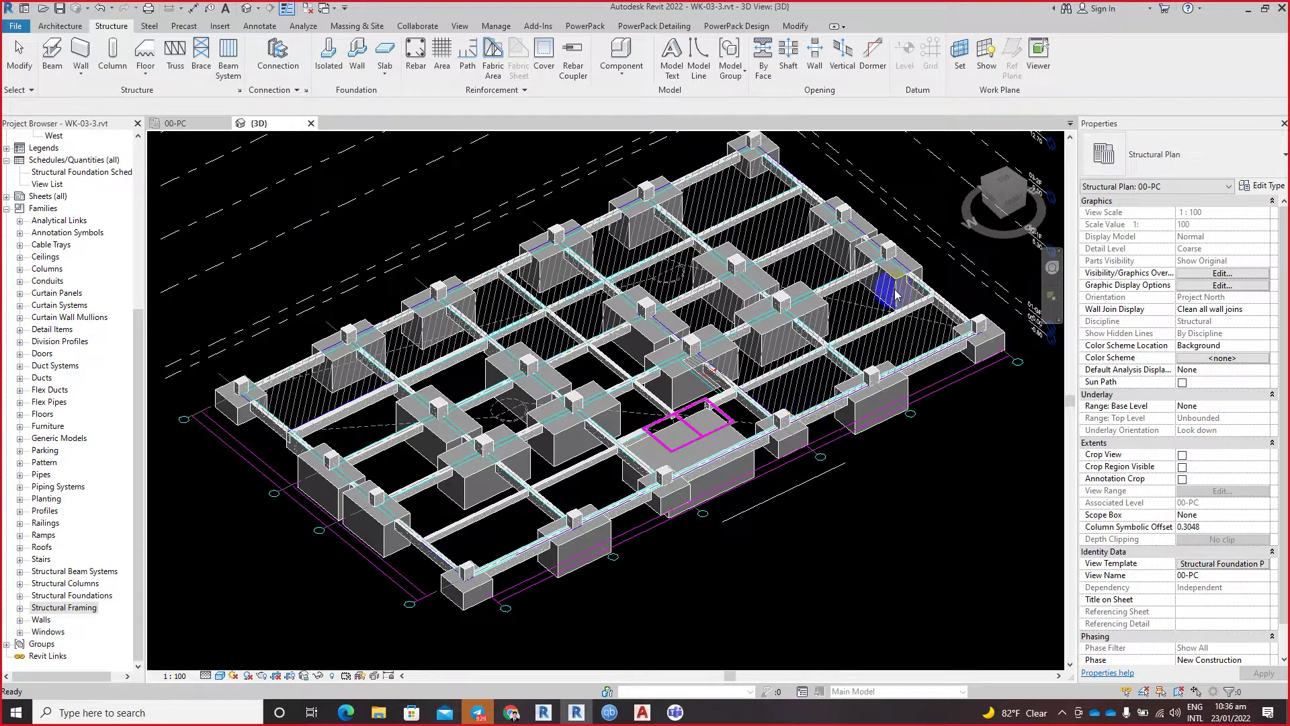
{"action": "scroll", "coordinate": [887, 299], "scroll_direction": "up", "scroll_amount": 2}
{"action": "scroll", "coordinate": [840, 431], "scroll_direction": "down", "scroll_amount": 3}
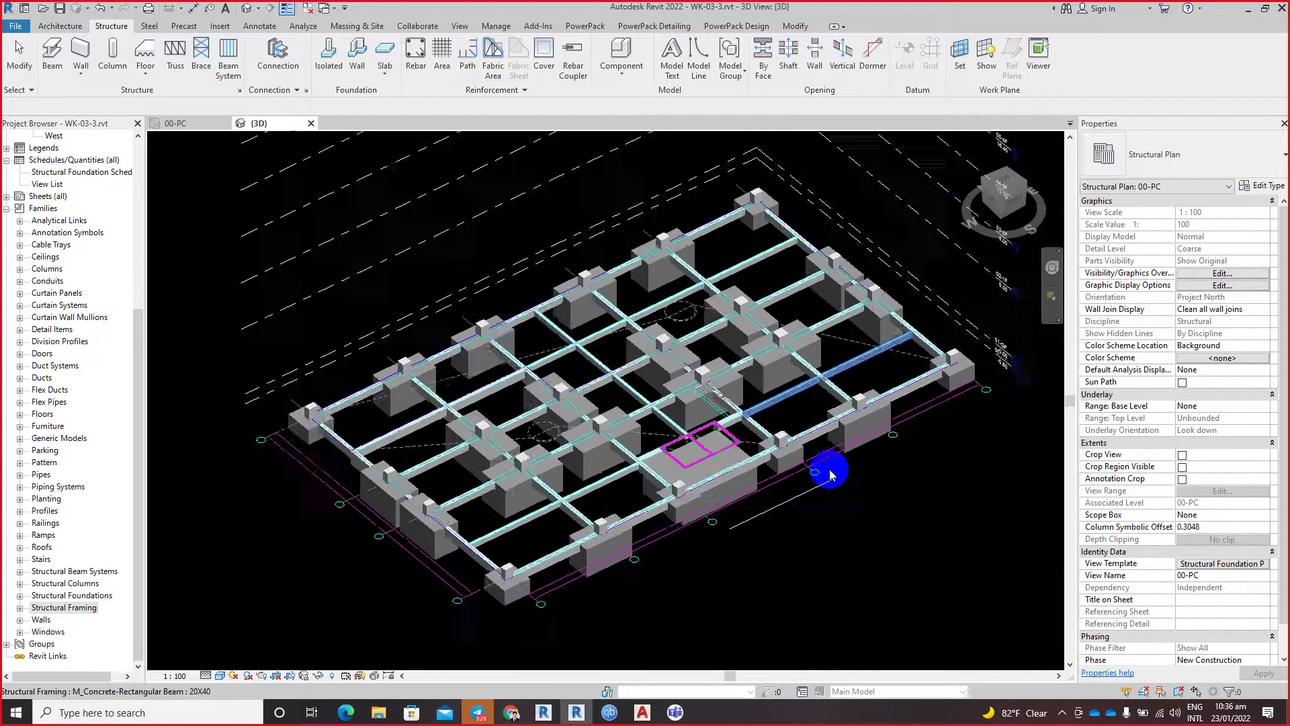
{"action": "scroll", "coordinate": [834, 484], "scroll_direction": "down", "scroll_amount": 2}
{"action": "mouse_move", "coordinate": [834, 586]}
{"action": "middle_mouse_down", "text": "shift"}
{"action": "mouse_move", "coordinate": [813, 567]}
{"action": "mouse_move", "coordinate": [813, 543]}
{"action": "middle_mouse_up", "text": "shift"}
{"action": "scroll", "coordinate": [812, 543], "scroll_direction": "up", "scroll_amount": 2}
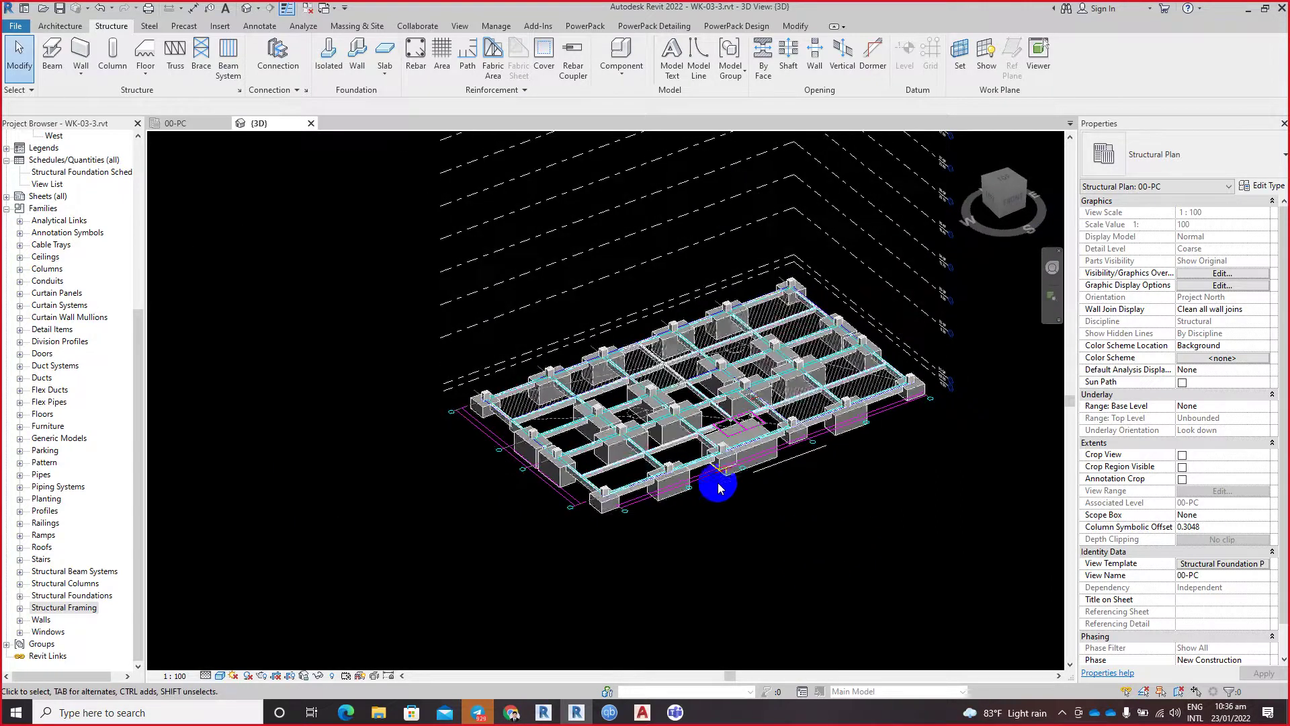
{"action": "mouse_move", "coordinate": [717, 482]}
{"action": "middle_mouse_down", "text": "shift"}
{"action": "mouse_move", "coordinate": [720, 521]}
{"action": "mouse_move", "coordinate": [747, 558]}
{"action": "middle_mouse_up", "text": "shift"}
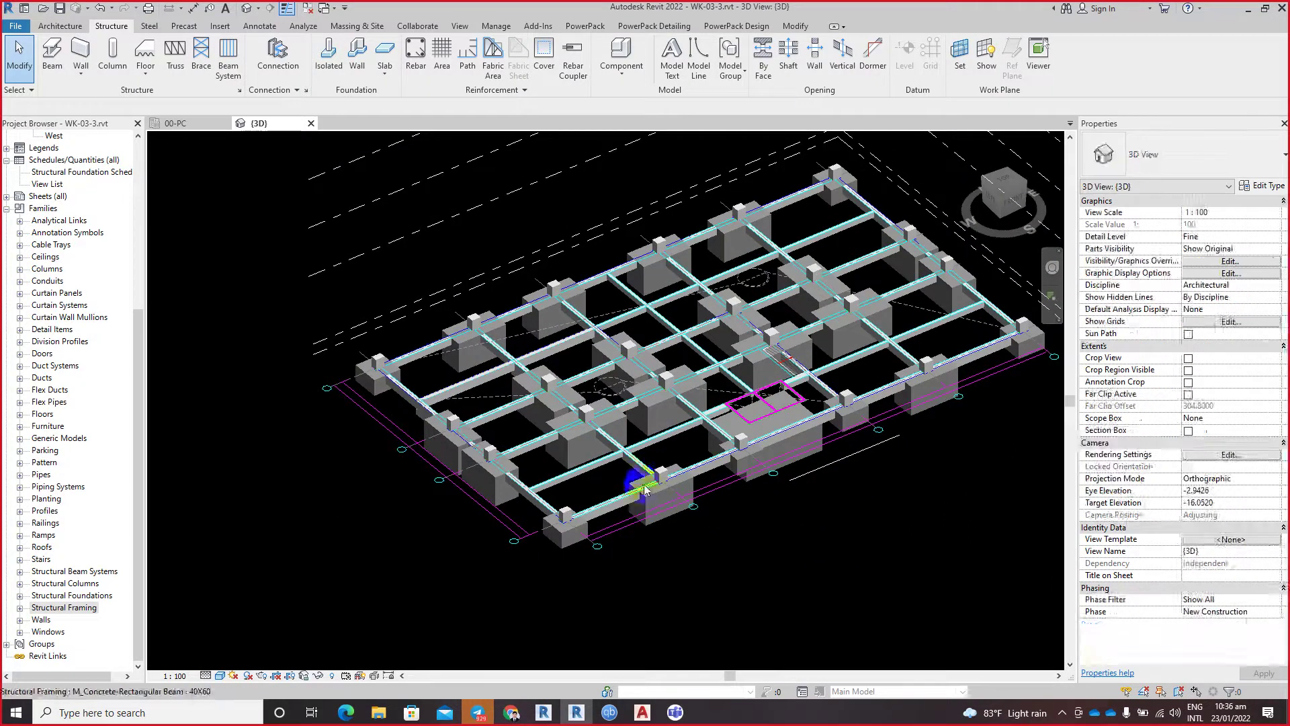
{"action": "scroll", "coordinate": [612, 548], "scroll_direction": "up", "scroll_amount": 3}
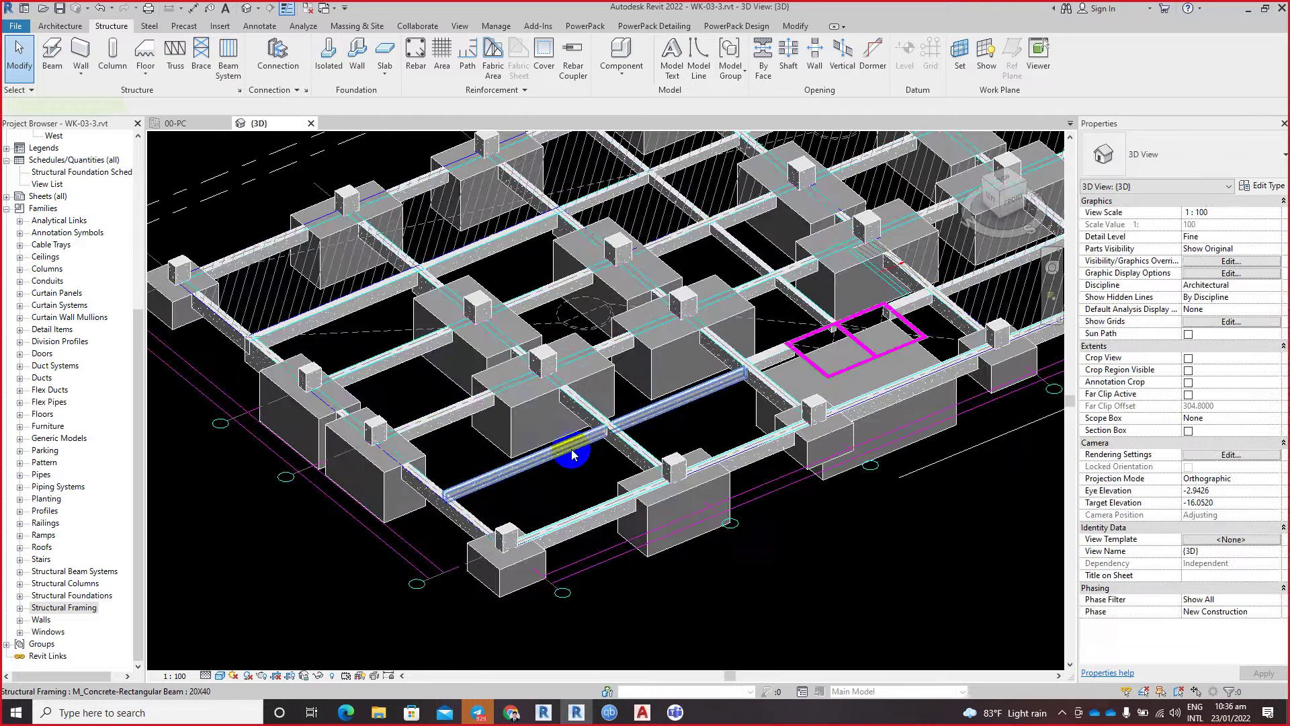
{"action": "left_click", "coordinate": [571, 454]}
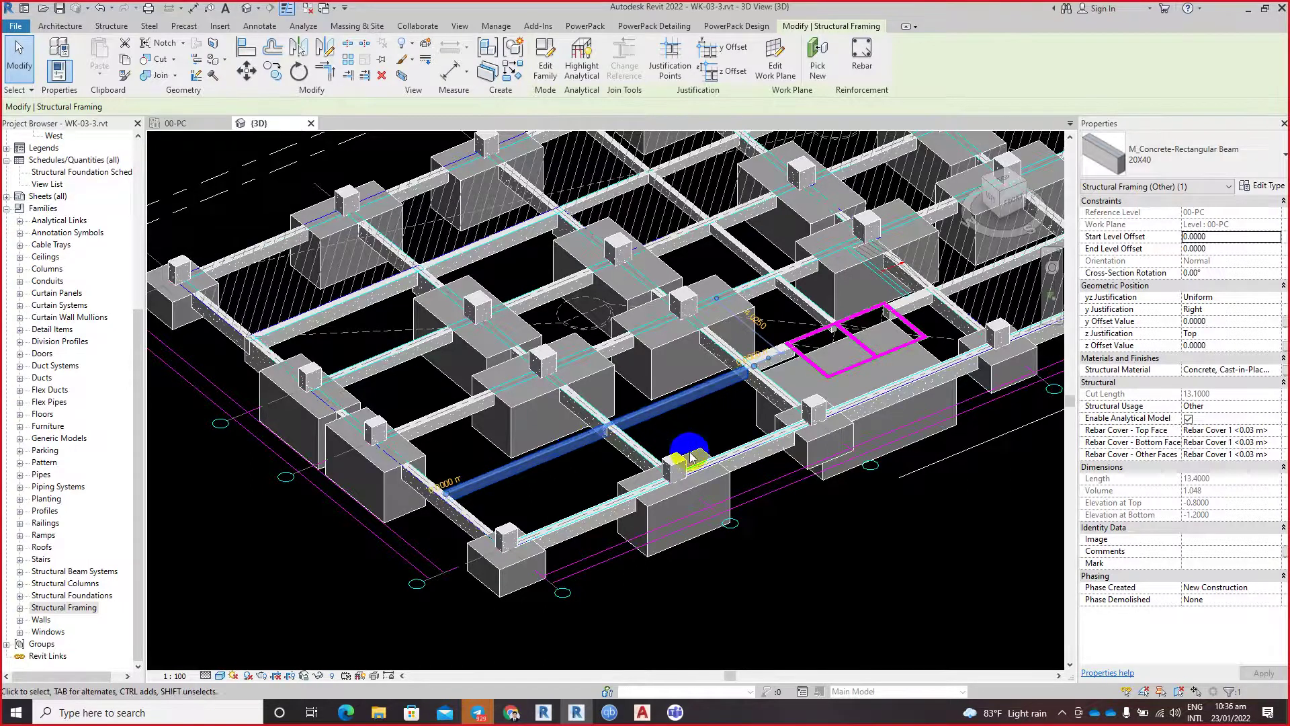
{"action": "scroll", "coordinate": [691, 446], "scroll_direction": "down", "scroll_amount": 2}
{"action": "mouse_move", "coordinate": [679, 463]}
{"action": "middle_mouse_down"}
{"action": "mouse_move", "coordinate": [768, 536]}
{"action": "mouse_move", "coordinate": [816, 538]}
{"action": "middle_mouse_up"}
{"action": "key", "text": "Escape"}
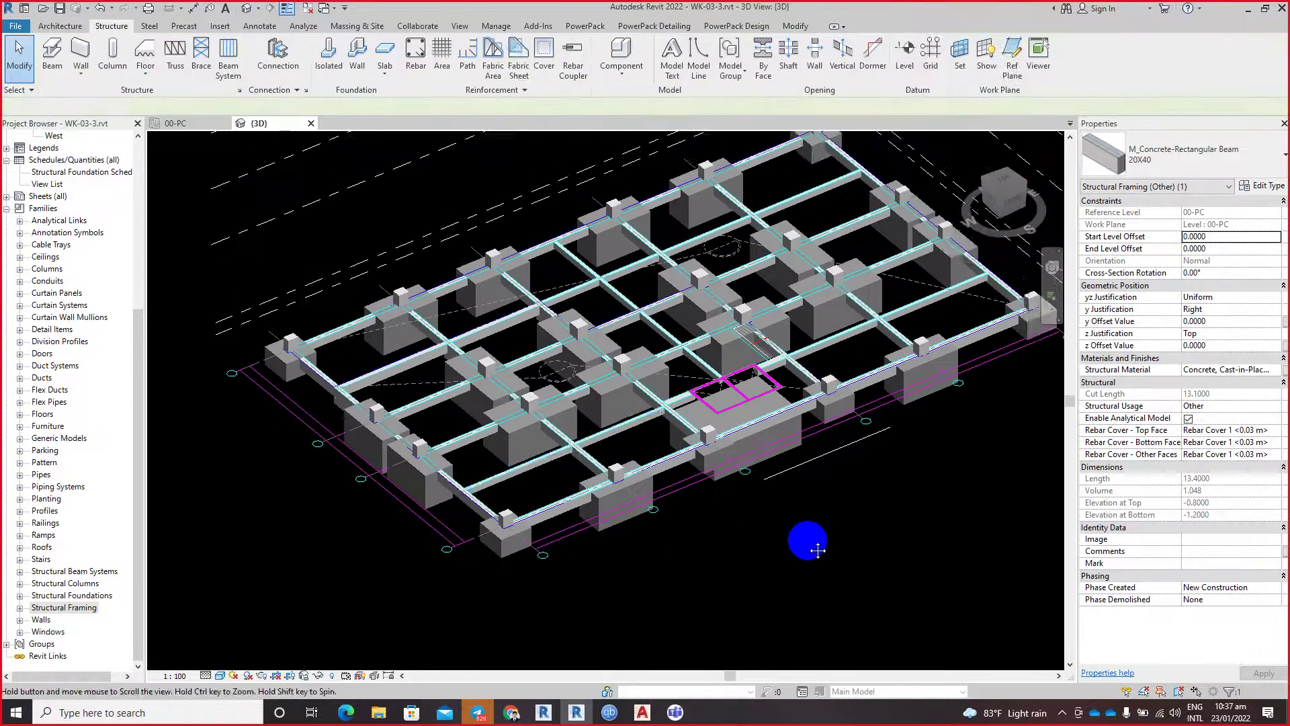
{"action": "left_click", "coordinate": [808, 542]}
{"action": "scroll", "coordinate": [807, 542], "scroll_direction": "down", "scroll_amount": 3}
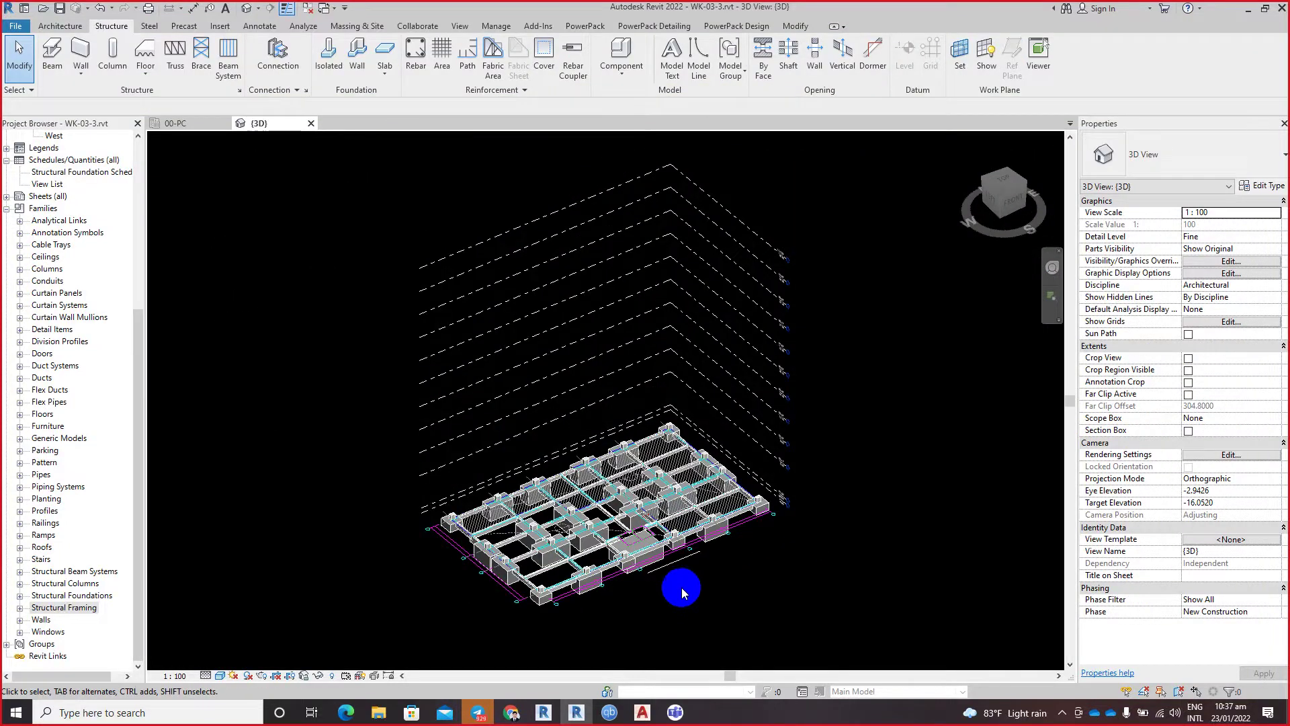
{"action": "scroll", "coordinate": [674, 578], "scroll_direction": "up", "scroll_amount": 1}
{"action": "scroll", "coordinate": [674, 578], "scroll_direction": "up", "scroll_amount": 2}
{"action": "scroll", "coordinate": [655, 511], "scroll_direction": "up", "scroll_amount": 1}
{"action": "scroll", "coordinate": [477, 496], "scroll_direction": "up", "scroll_amount": 2}
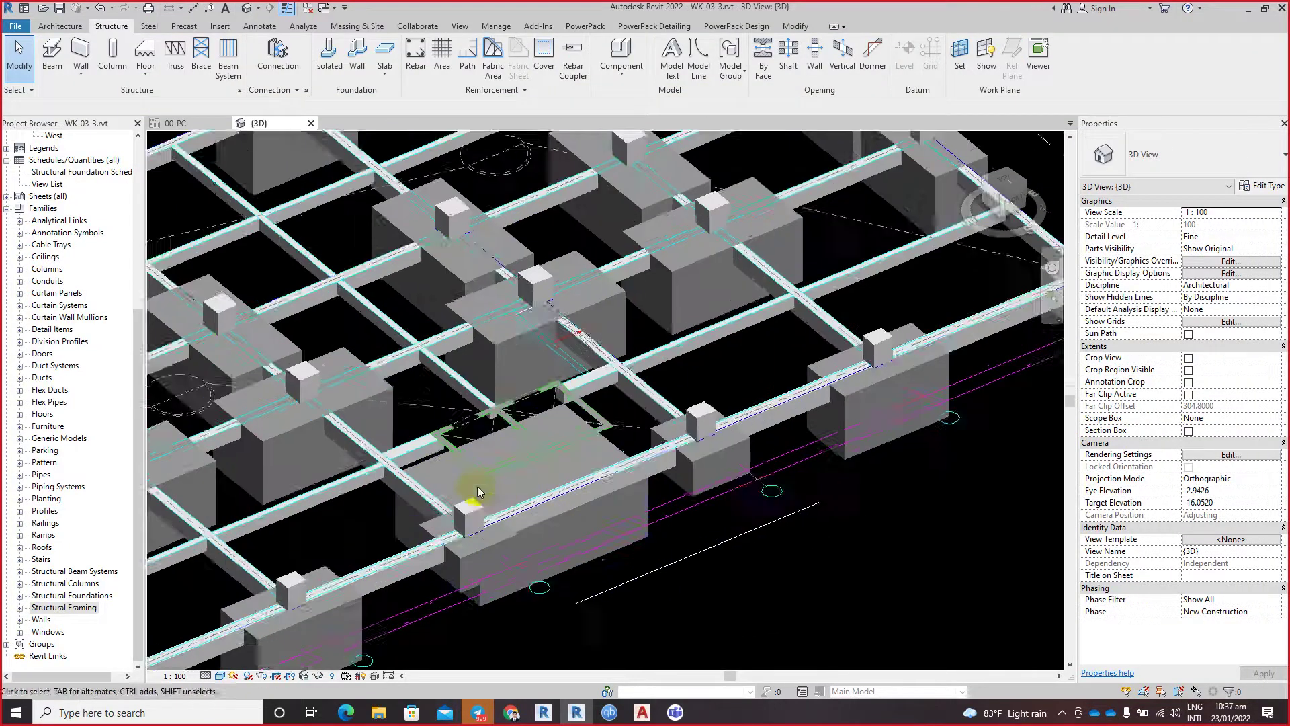
{"action": "scroll", "coordinate": [484, 475], "scroll_direction": "up", "scroll_amount": 1}
{"action": "scroll", "coordinate": [655, 451], "scroll_direction": "up", "scroll_amount": 1}
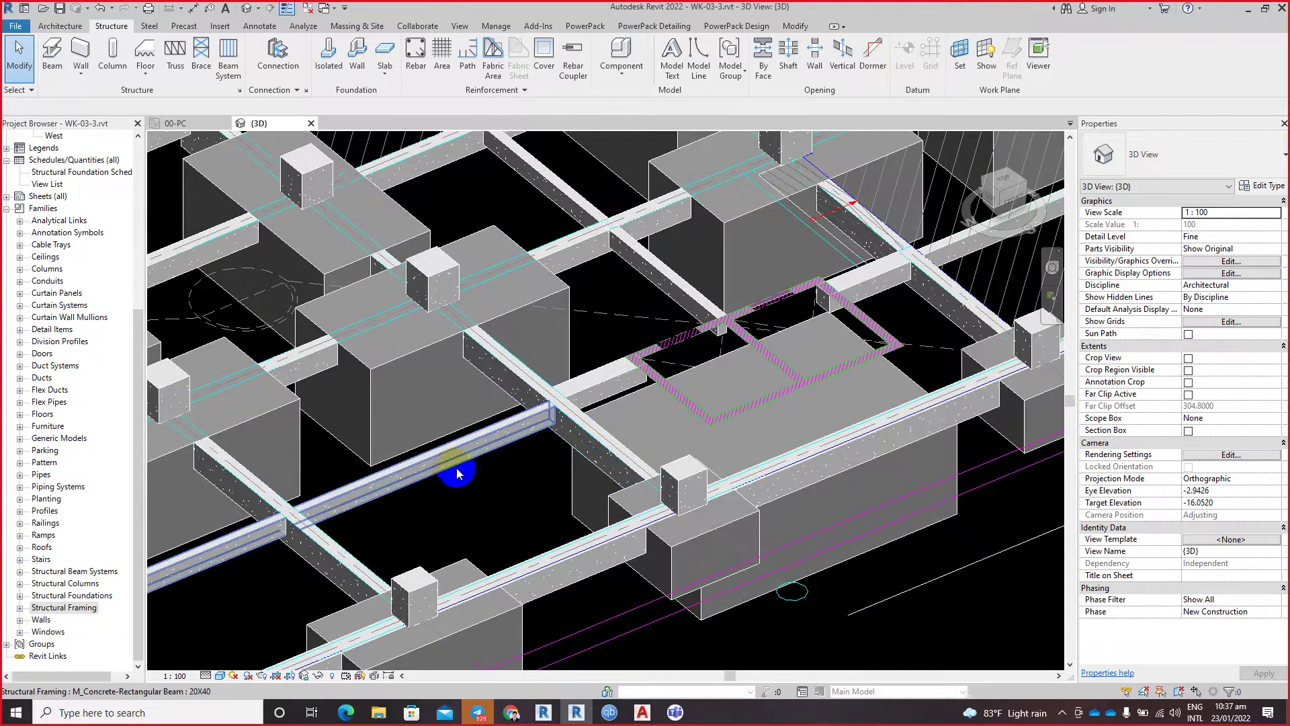
{"action": "scroll", "coordinate": [496, 436], "scroll_direction": "down", "scroll_amount": 2}
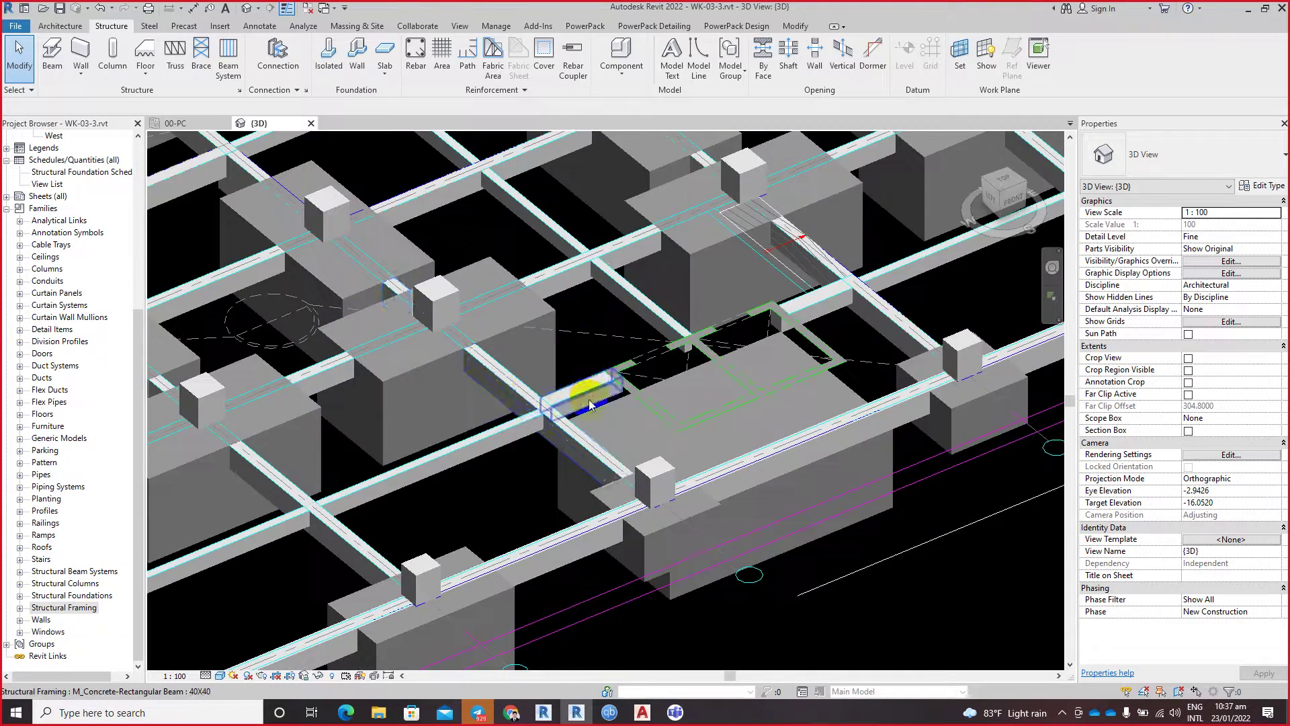
{"action": "scroll", "coordinate": [773, 428], "scroll_direction": "up", "scroll_amount": 1}
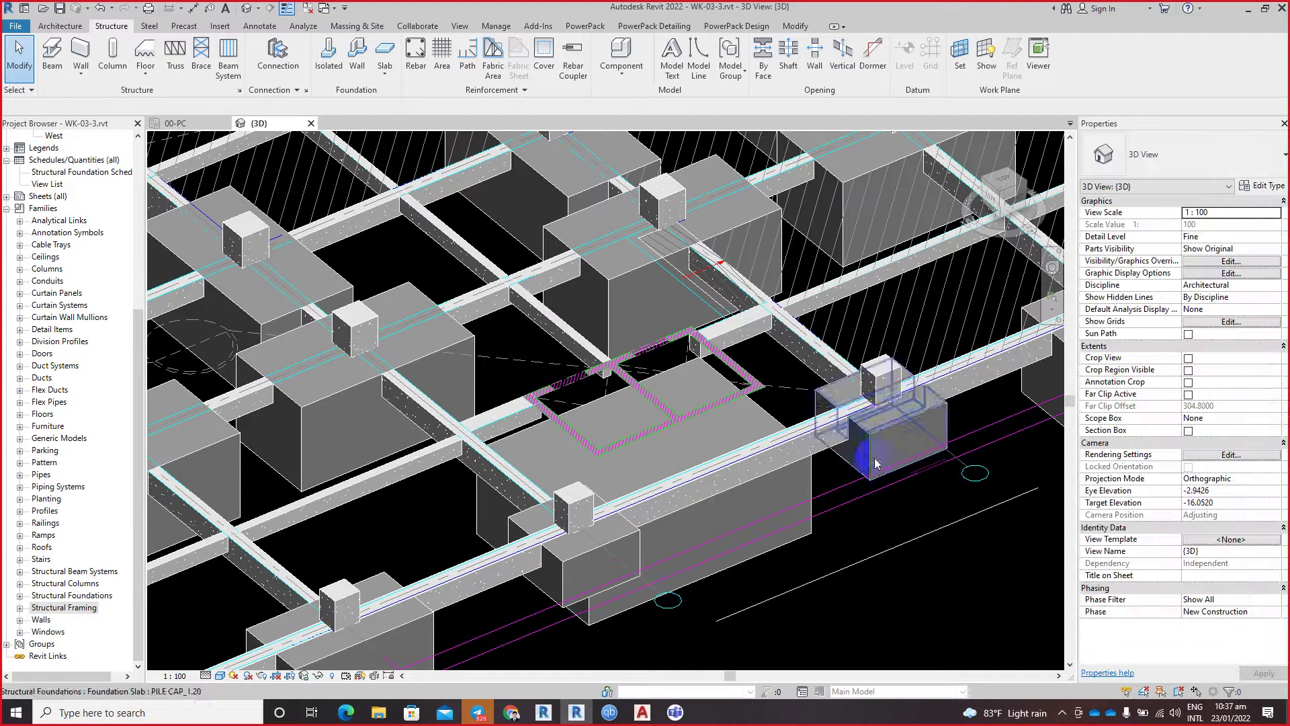
{"action": "scroll", "coordinate": [873, 430], "scroll_direction": "down", "scroll_amount": 1}
{"action": "scroll", "coordinate": [863, 446], "scroll_direction": "down", "scroll_amount": 1}
{"action": "scroll", "coordinate": [733, 479], "scroll_direction": "up", "scroll_amount": 1}
{"action": "scroll", "coordinate": [732, 479], "scroll_direction": "down", "scroll_amount": 1}
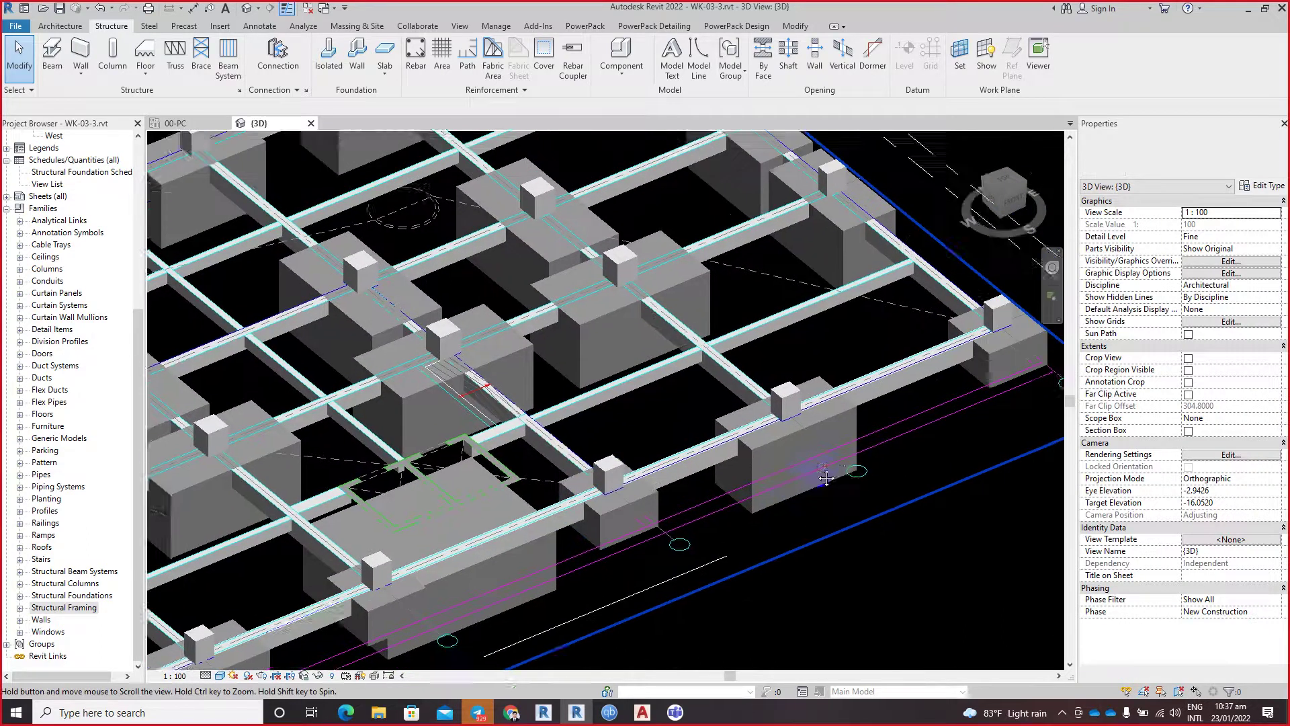
{"action": "scroll", "coordinate": [772, 457], "scroll_direction": "down", "scroll_amount": 1}
{"action": "scroll", "coordinate": [866, 367], "scroll_direction": "down", "scroll_amount": 1}
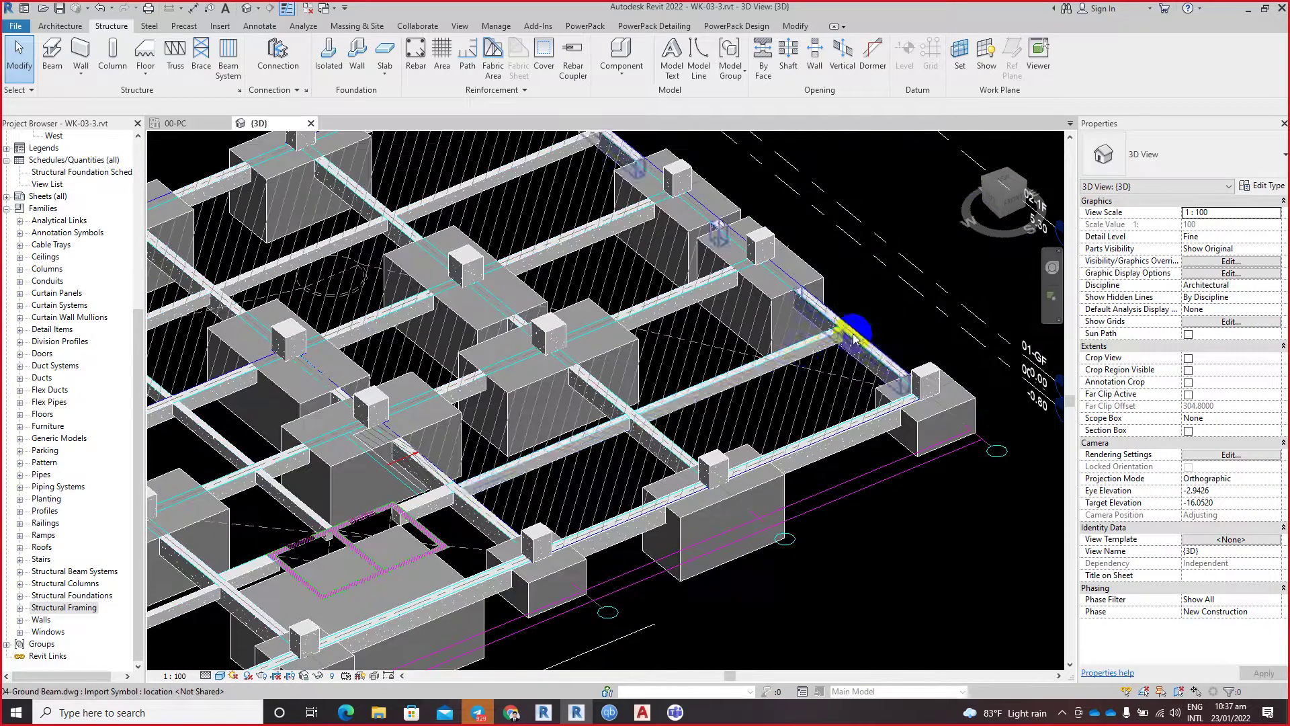
{"action": "scroll", "coordinate": [754, 363], "scroll_direction": "down", "scroll_amount": 1}
{"action": "scroll", "coordinate": [874, 380], "scroll_direction": "up", "scroll_amount": 1}
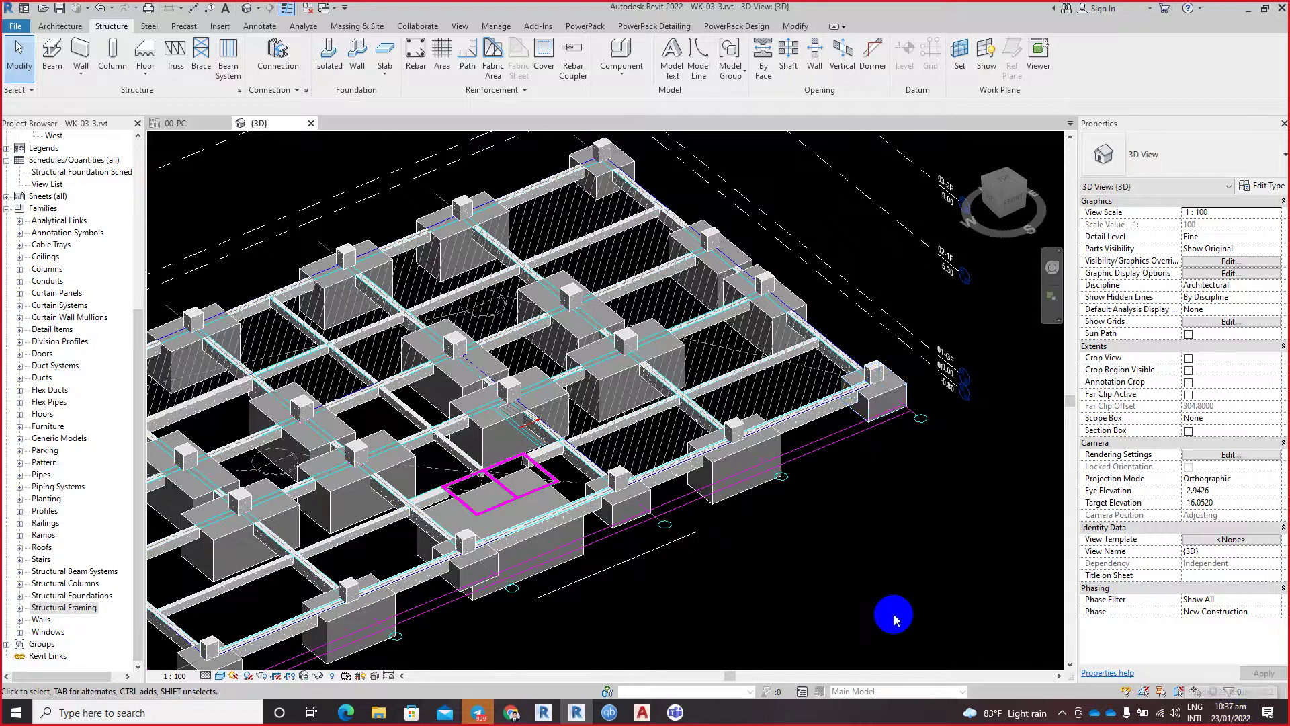
{"action": "scroll", "coordinate": [896, 612], "scroll_direction": "down", "scroll_amount": 1}
{"action": "scroll", "coordinate": [850, 523], "scroll_direction": "down", "scroll_amount": 1}
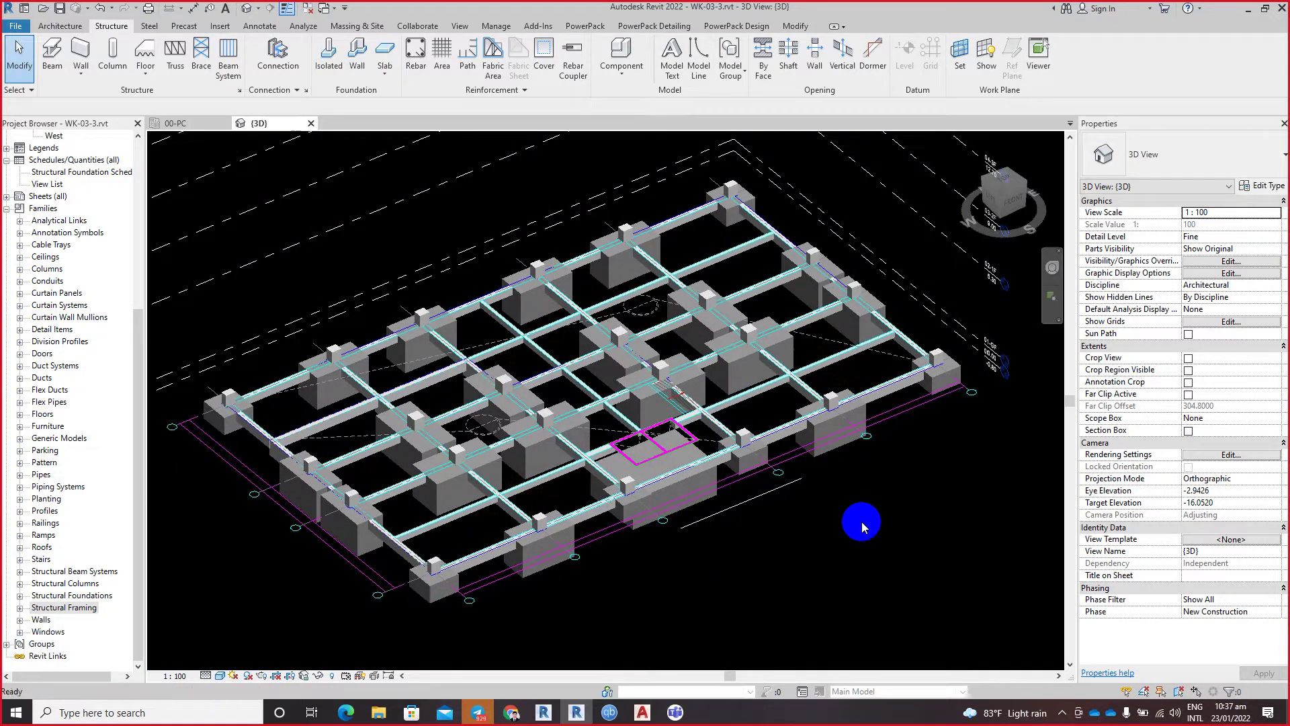
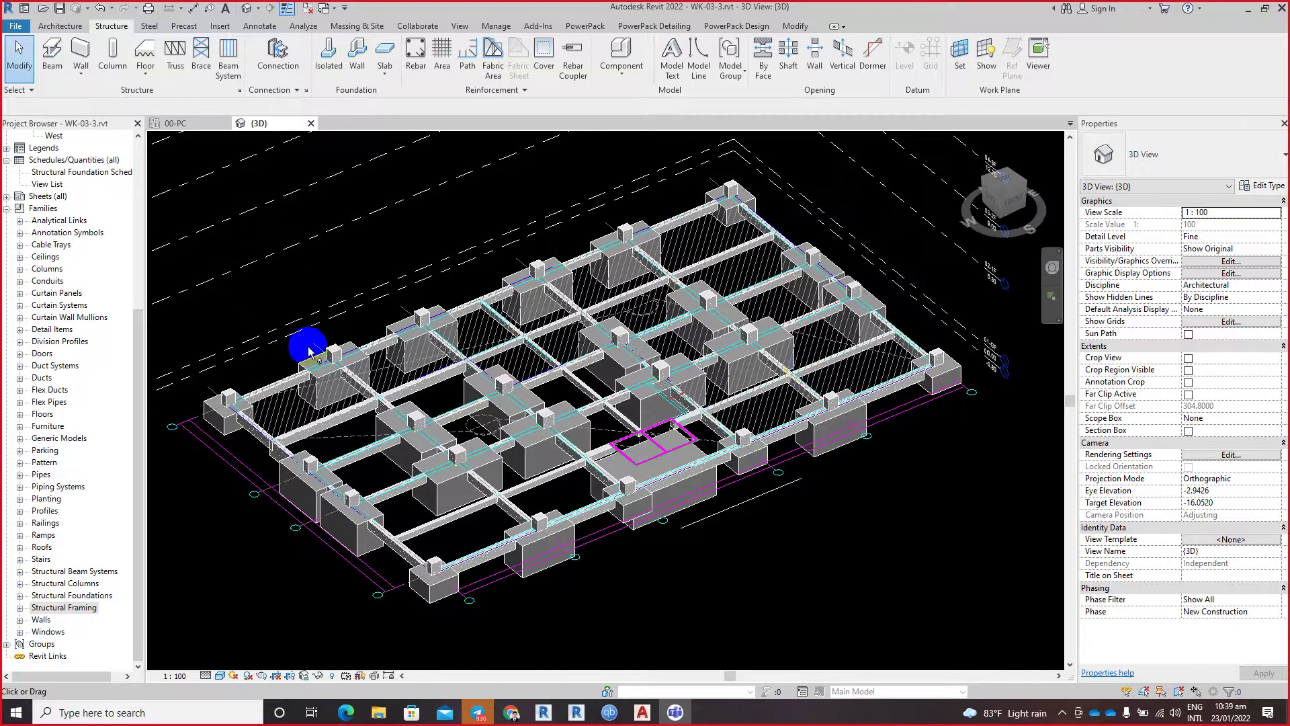
Step: Select the 20X40 beam and check its offsets while panning around the beam grid
{"action": "scroll", "coordinate": [458, 497], "scroll_direction": "up", "scroll_amount": 3}
{"action": "scroll", "coordinate": [473, 525], "scroll_direction": "up", "scroll_amount": 2}
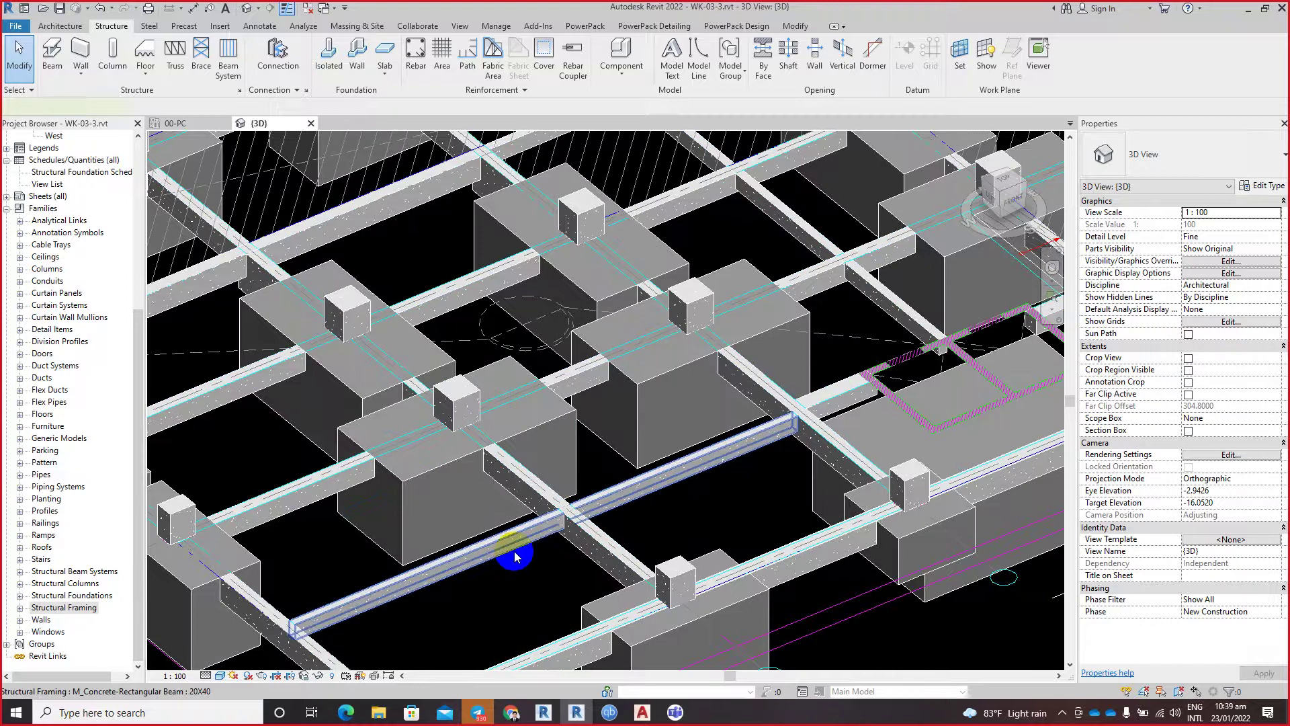
{"action": "left_click", "coordinate": [515, 555]}
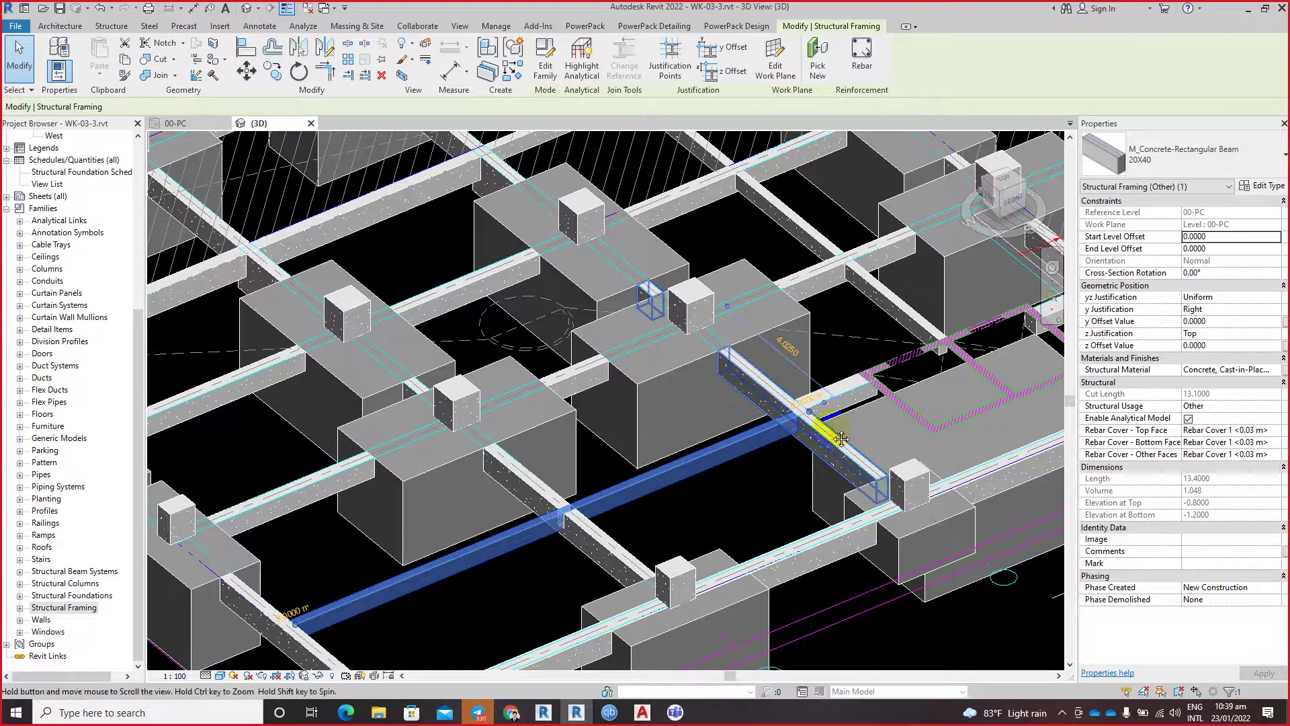
{"action": "scroll", "coordinate": [833, 434], "scroll_direction": "down", "scroll_amount": 2}
{"action": "middle_click_drag", "start_coordinate": [764, 547], "coordinate": [772, 479]}
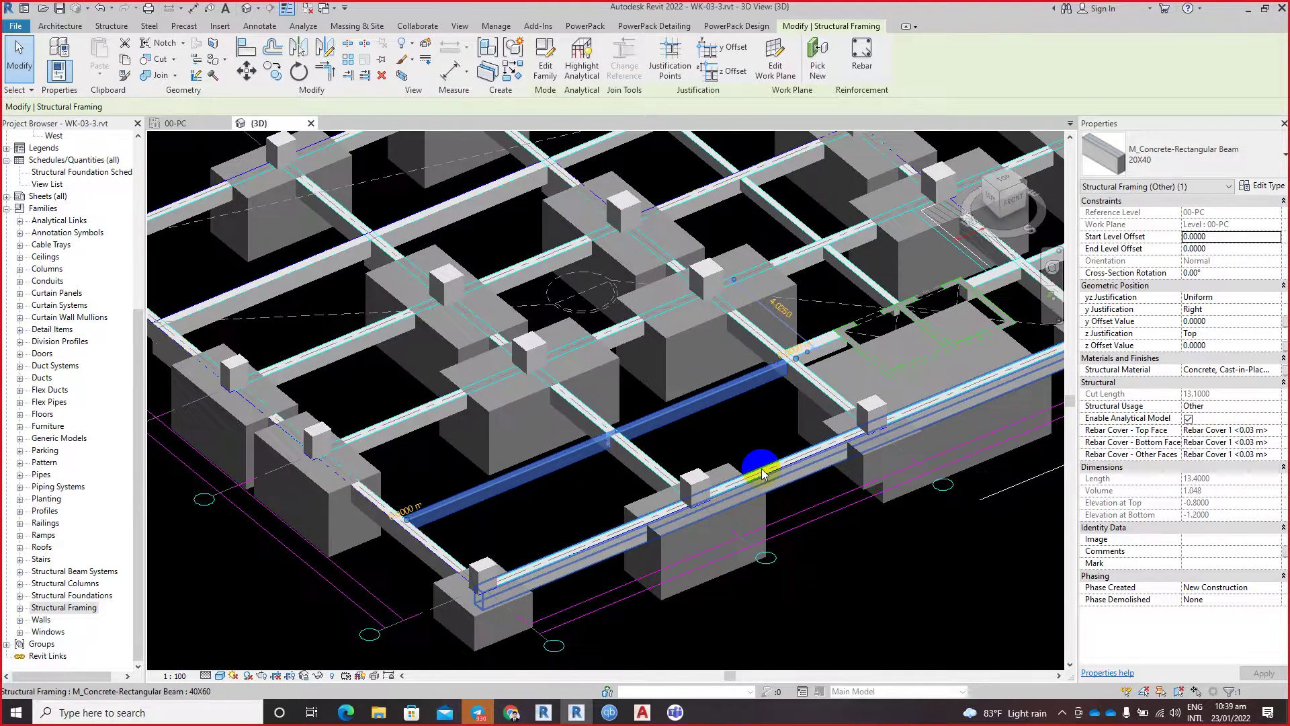
{"action": "scroll", "coordinate": [772, 478], "scroll_direction": "up", "scroll_amount": 1}
{"action": "scroll", "coordinate": [773, 475], "scroll_direction": "up", "scroll_amount": 1}
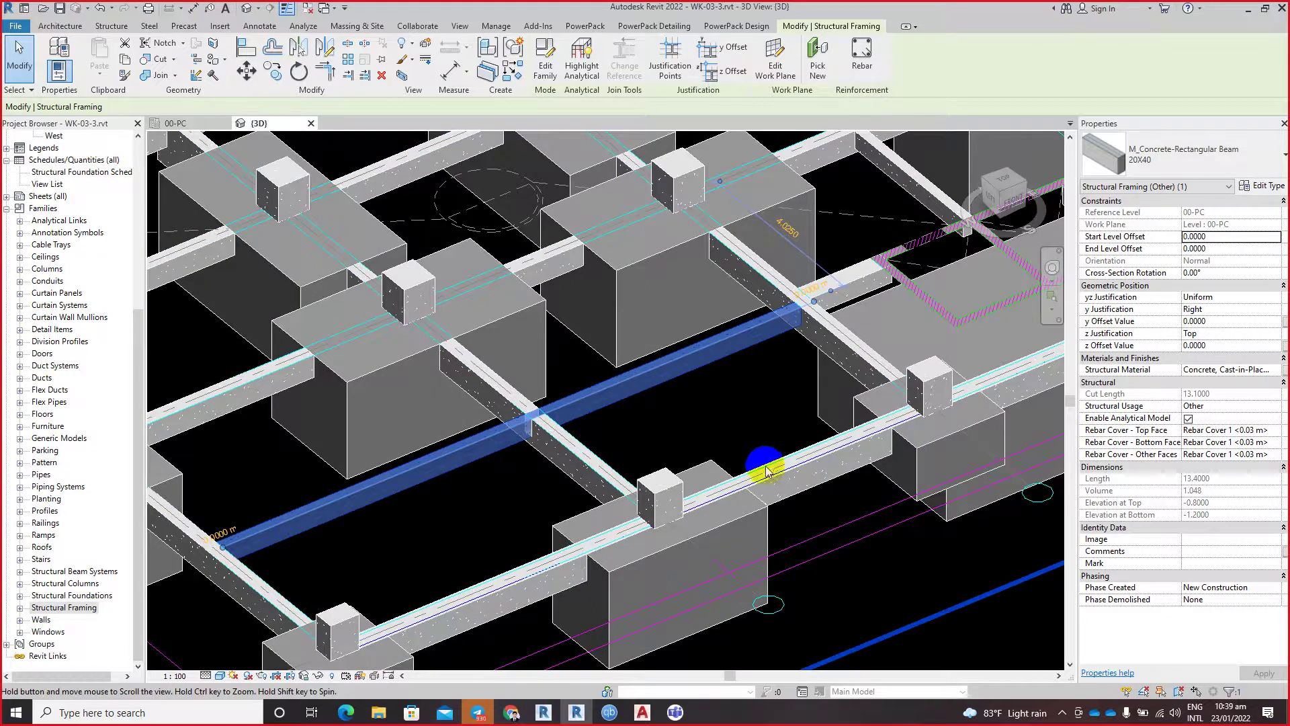
{"action": "middle_click_drag", "start_coordinate": [774, 472], "coordinate": [778, 488]}
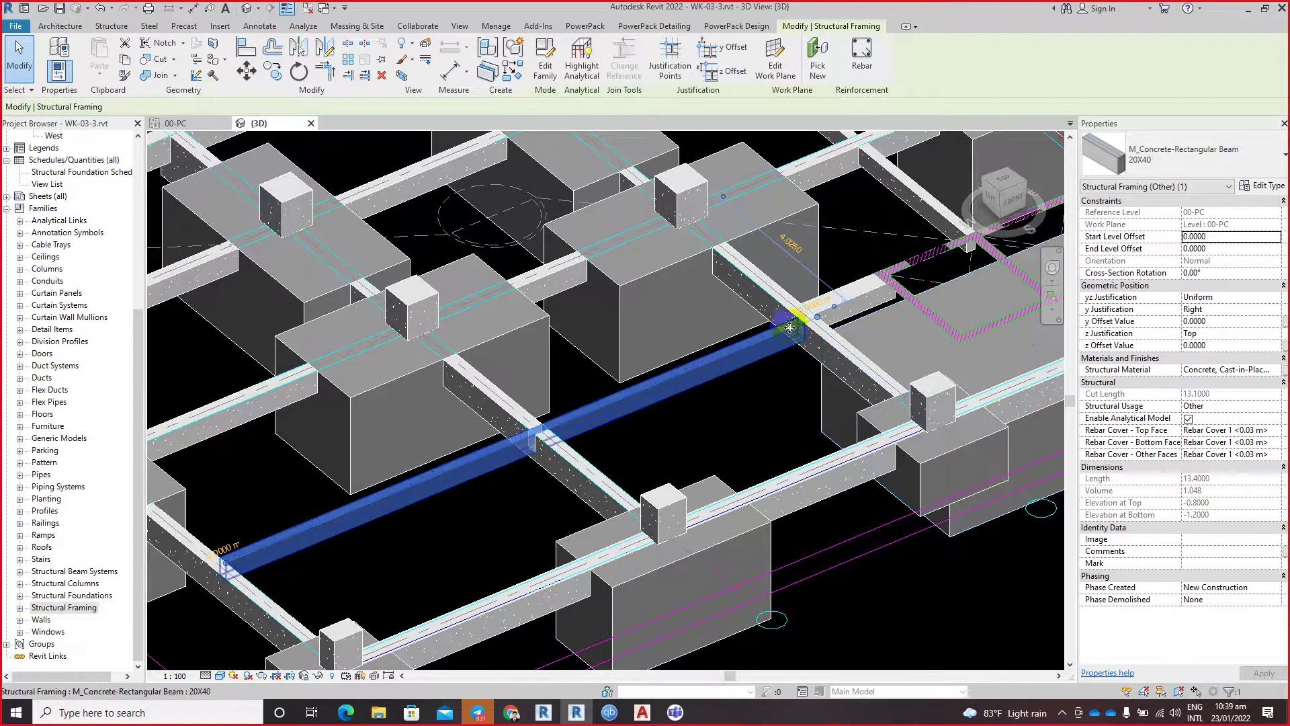
{"action": "scroll", "coordinate": [793, 329], "scroll_direction": "down", "scroll_amount": 1}
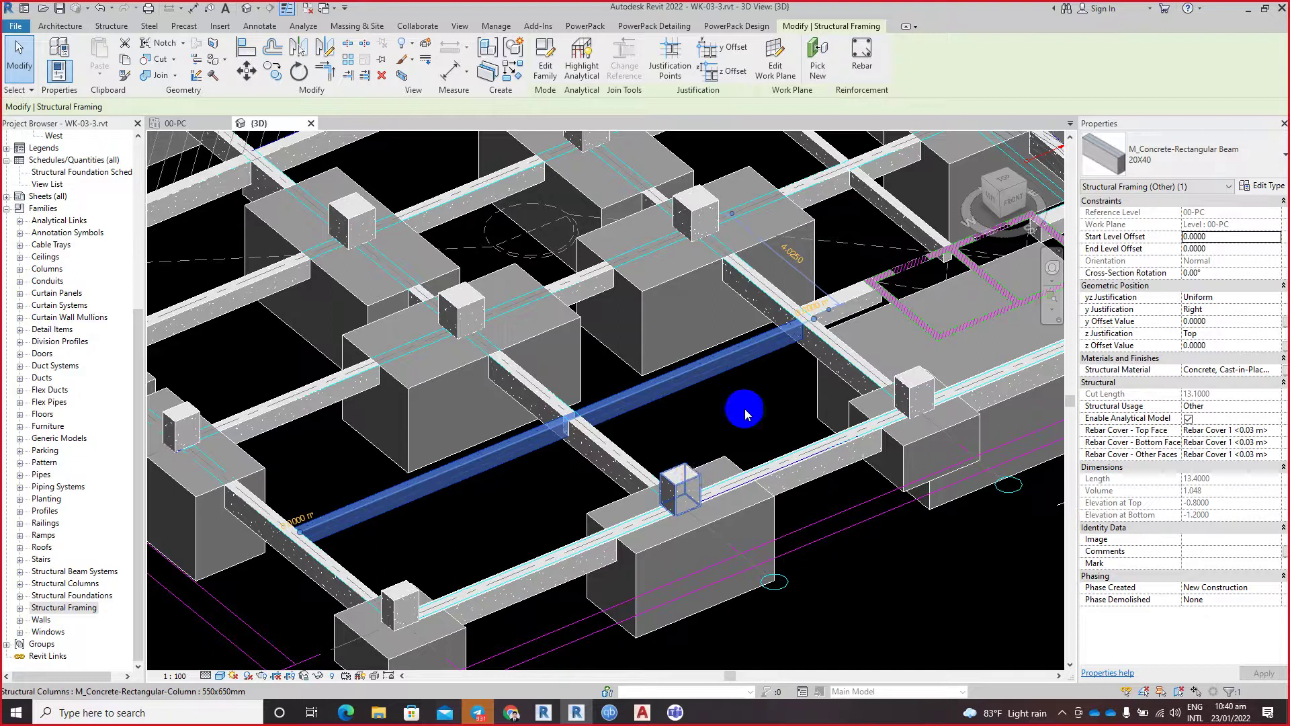
{"action": "scroll", "coordinate": [800, 356], "scroll_direction": "up", "scroll_amount": 2}
{"action": "scroll", "coordinate": [815, 352], "scroll_direction": "up", "scroll_amount": 2}
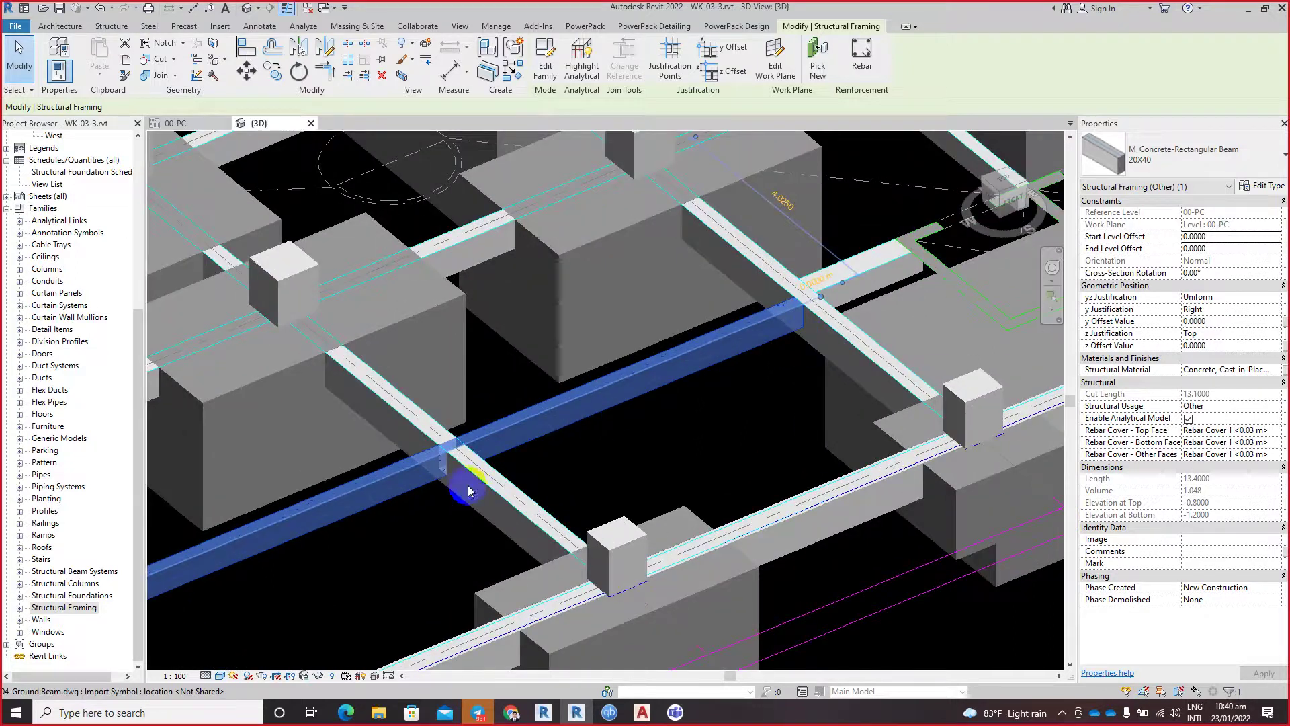
{"action": "middle_click_drag", "start_coordinate": [617, 478], "coordinate": [759, 453]}
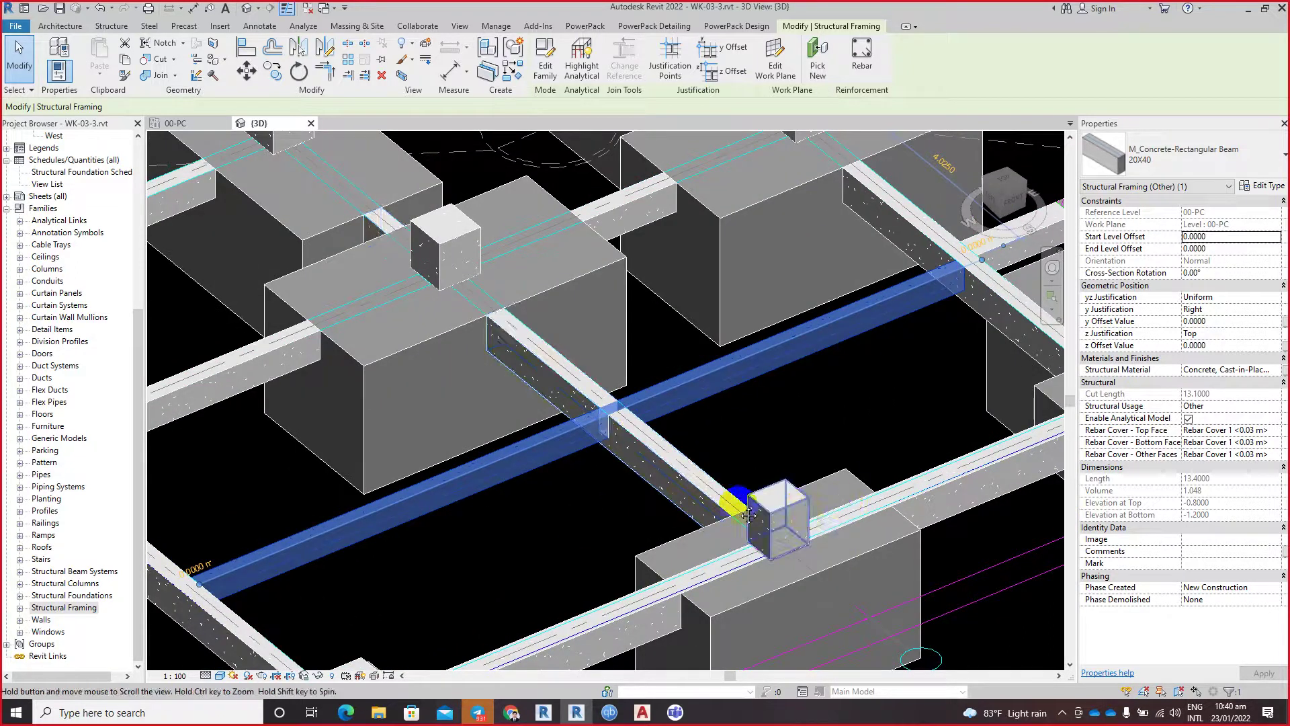
{"action": "scroll", "coordinate": [748, 515], "scroll_direction": "down", "scroll_amount": 2}
{"action": "scroll", "coordinate": [699, 538], "scroll_direction": "down", "scroll_amount": 2}
{"action": "middle_click_drag", "start_coordinate": [699, 555], "coordinate": [662, 480]}
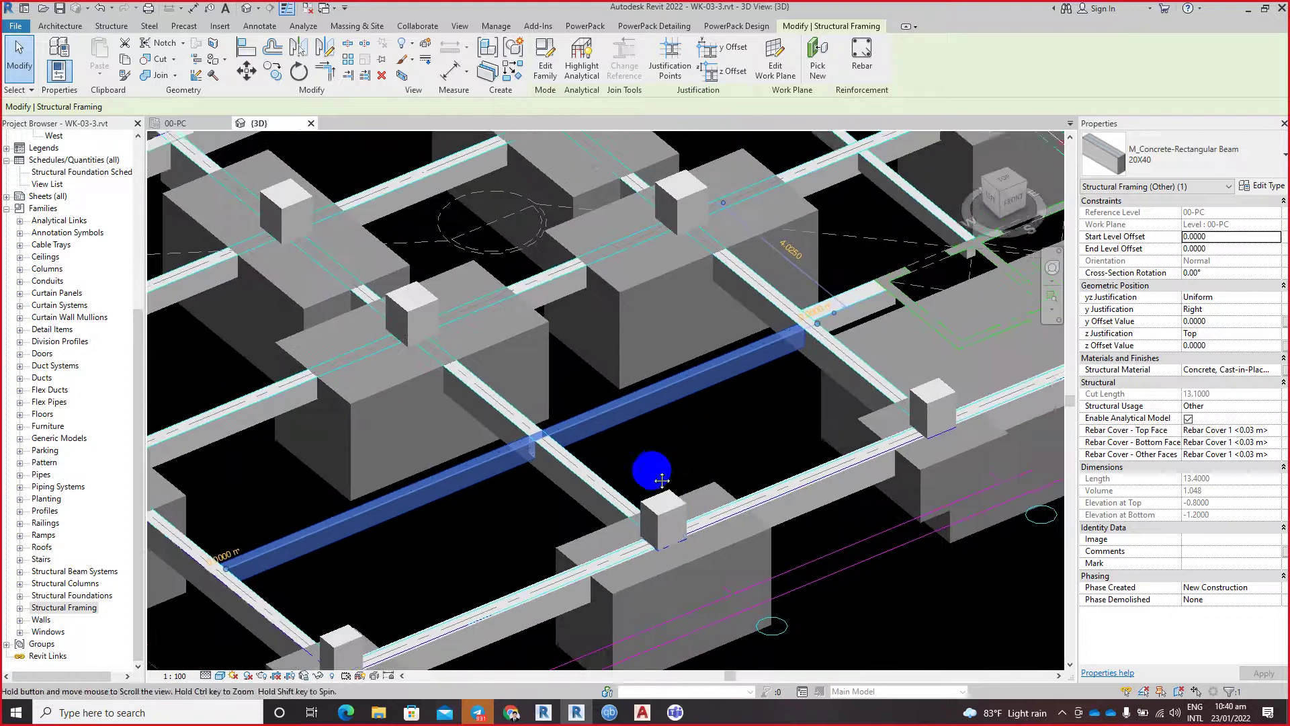
{"action": "scroll", "coordinate": [826, 609], "scroll_direction": "down", "scroll_amount": 3}
{"action": "left_click", "coordinate": [832, 615]}
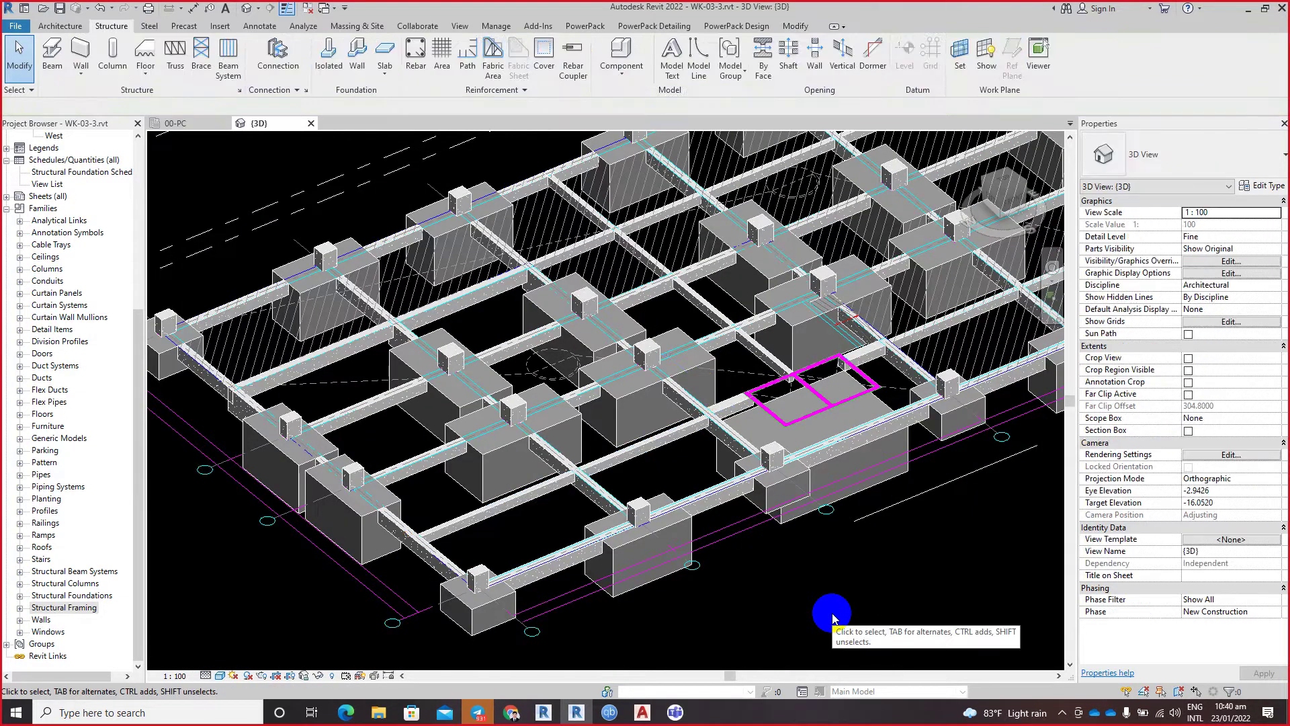
{"action": "mouse_move", "coordinate": [800, 576]}
{"action": "middle_mouse_down", "text": "shift"}
{"action": "mouse_move", "coordinate": [815, 614]}
{"action": "mouse_move", "coordinate": [754, 611]}
{"action": "middle_mouse_up", "text": "shift"}
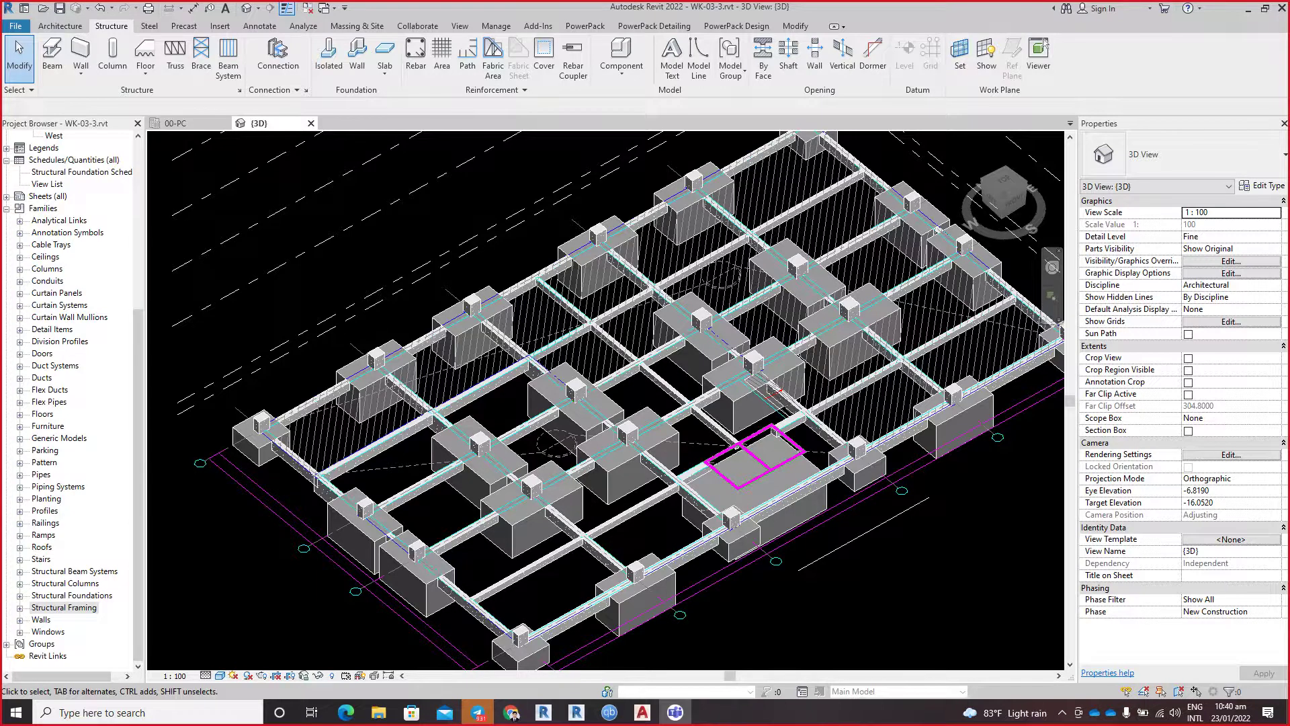
Step: Inspect the deeper beam and the 20X40 beam at the crossing, then clear the selection
{"action": "scroll", "coordinate": [489, 518], "scroll_direction": "up", "scroll_amount": 3}
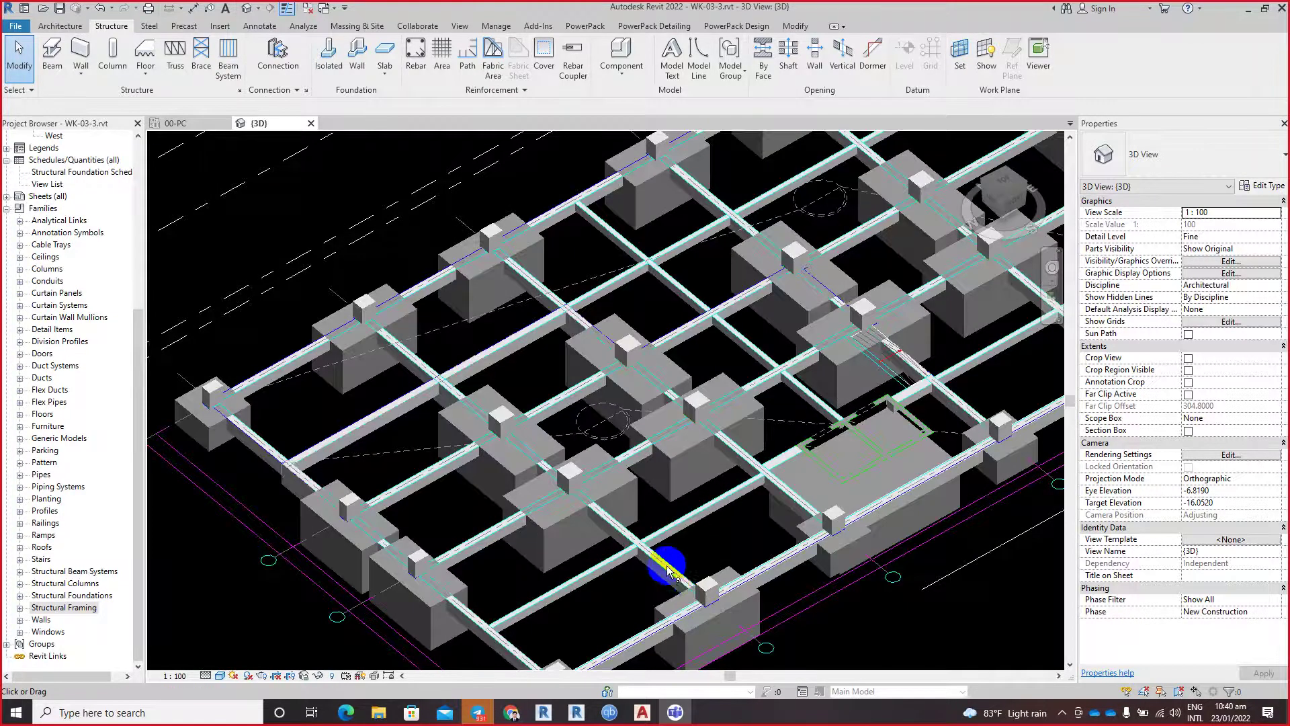
{"action": "scroll", "coordinate": [667, 570], "scroll_direction": "up", "scroll_amount": 5}
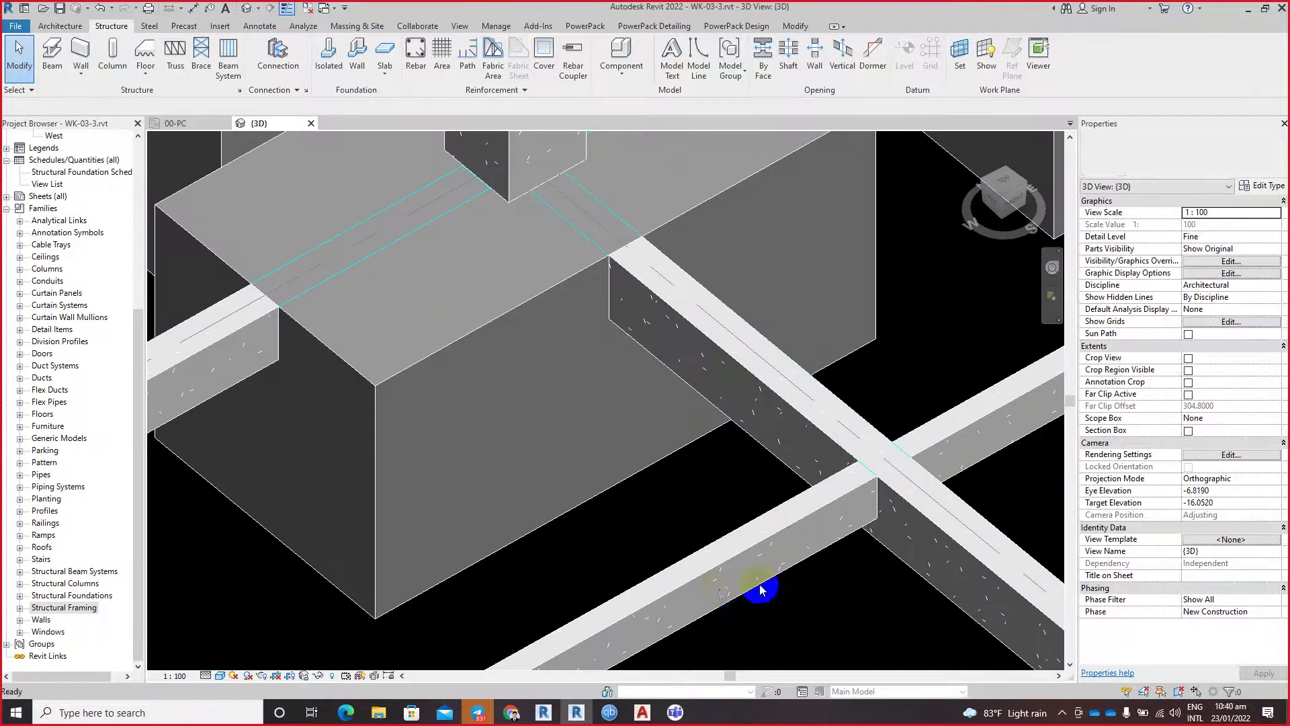
{"action": "scroll", "coordinate": [638, 537], "scroll_direction": "up", "scroll_amount": 3}
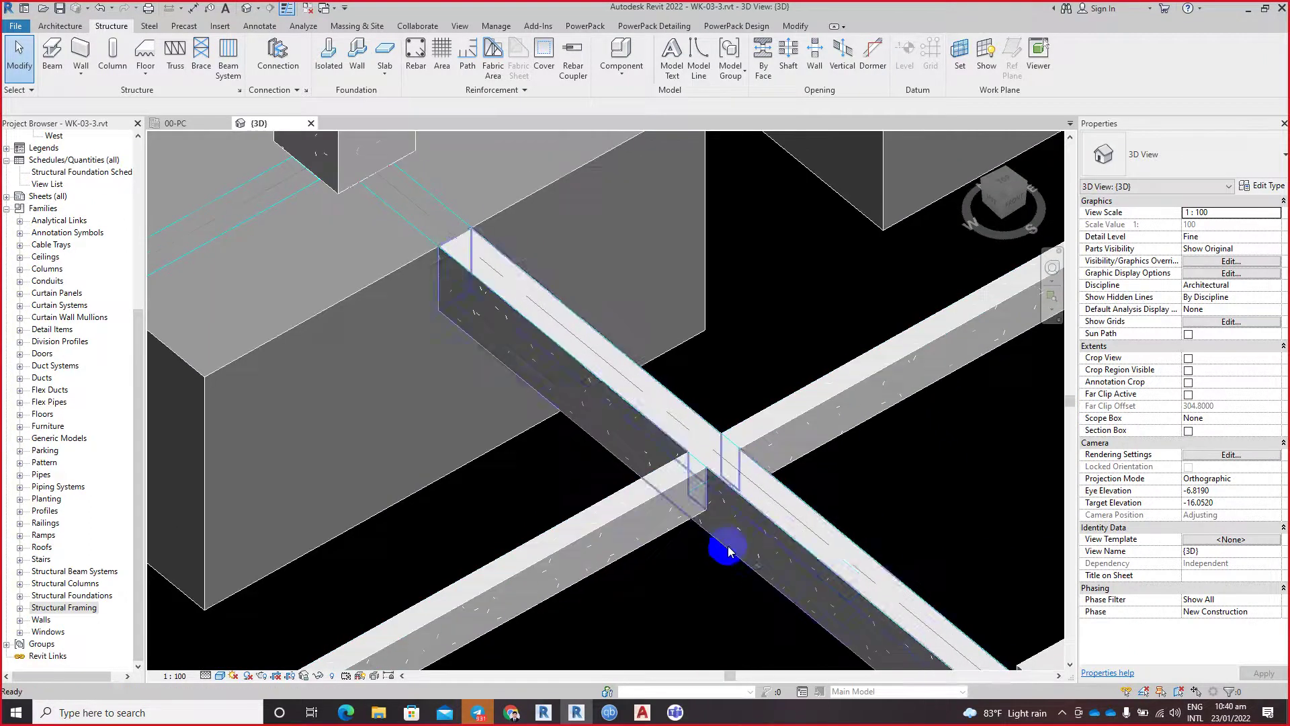
{"action": "left_click", "coordinate": [730, 551]}
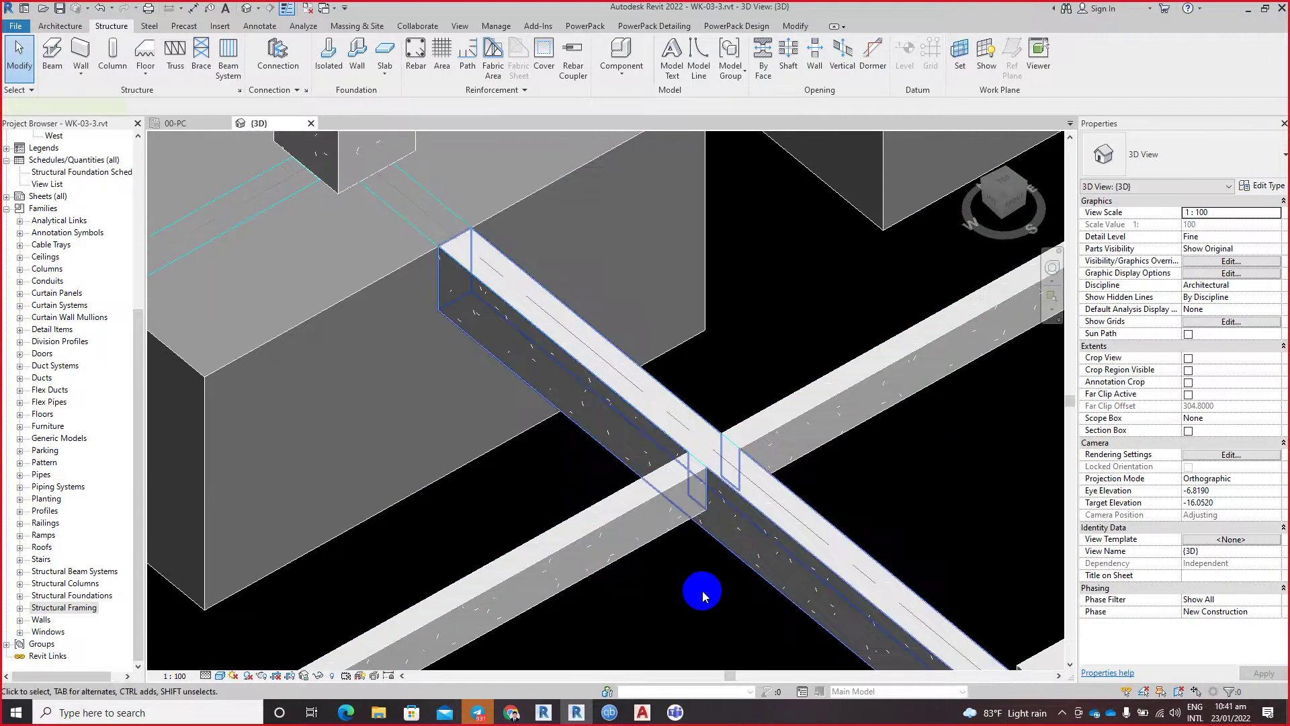
{"action": "left_click", "coordinate": [703, 591]}
{"action": "left_click", "coordinate": [703, 591]}
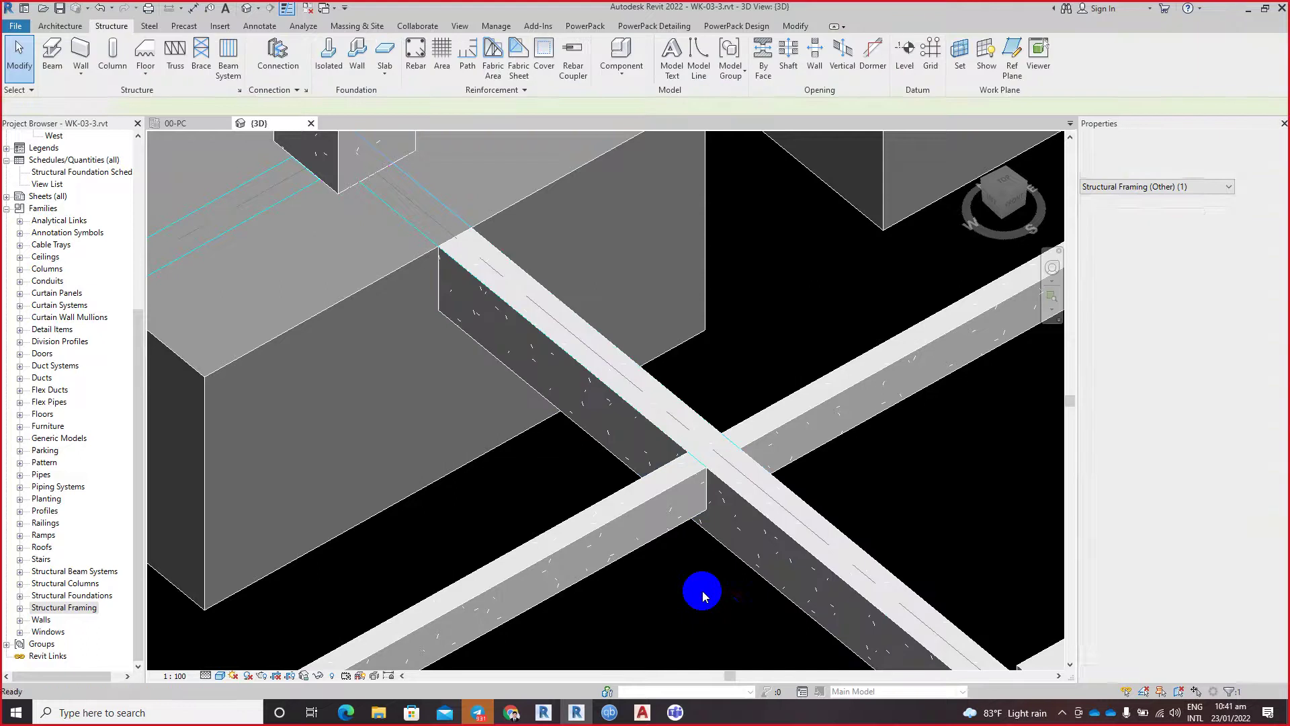
{"action": "left_click", "coordinate": [685, 543]}
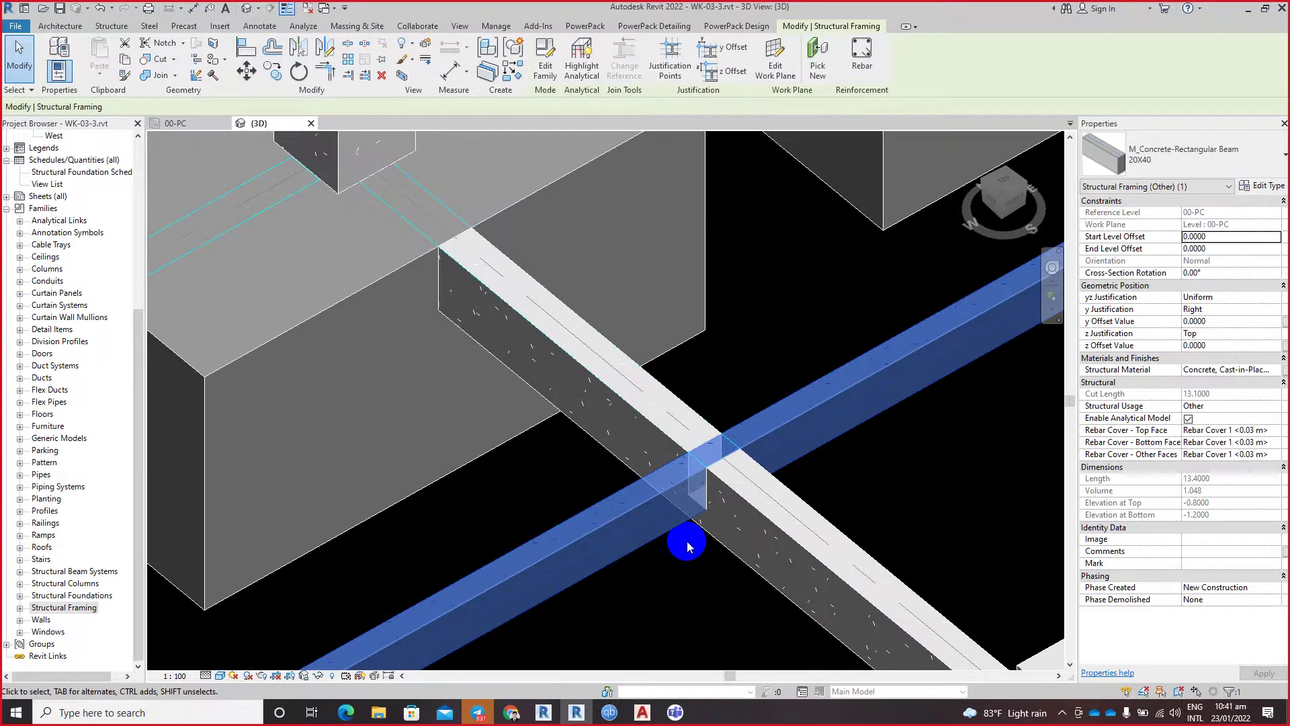
{"action": "key", "text": "Escape"}
{"action": "scroll", "coordinate": [689, 547], "scroll_direction": "up", "scroll_amount": 2}
{"action": "scroll", "coordinate": [696, 578], "scroll_direction": "up", "scroll_amount": 2}
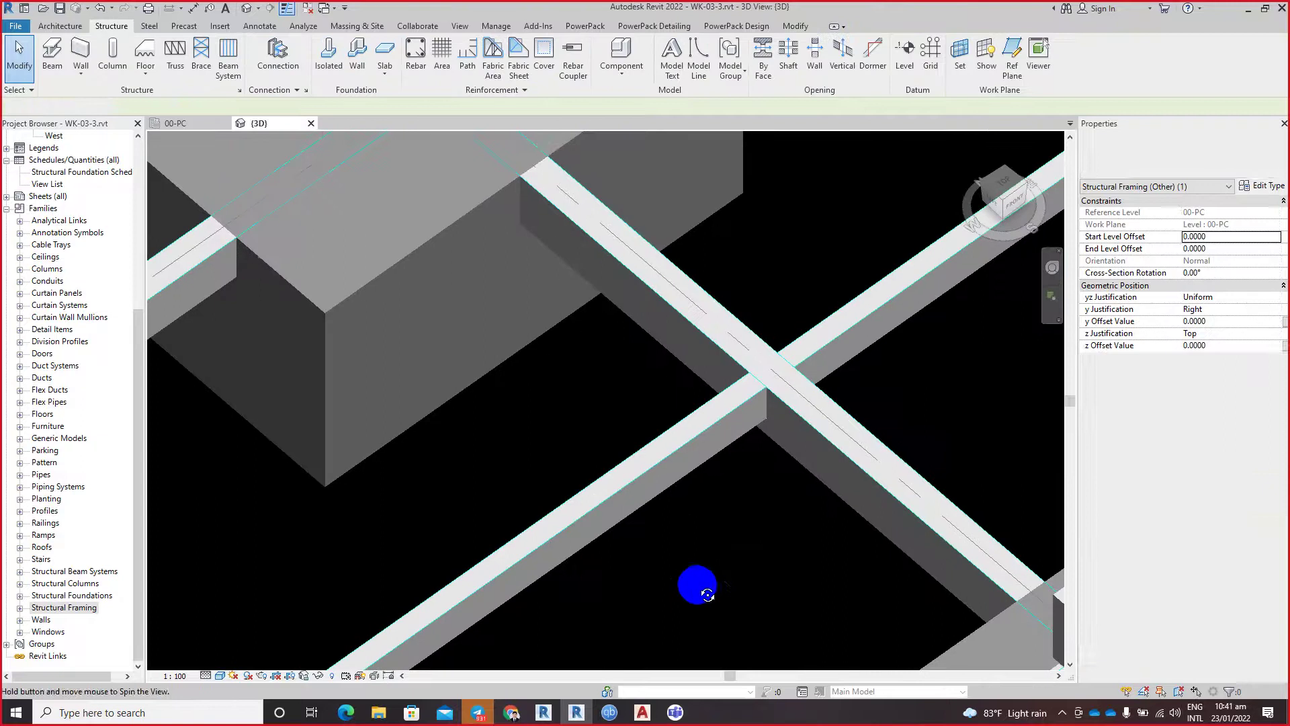
{"action": "middle_click_drag", "start_coordinate": [727, 578], "coordinate": [699, 576]}
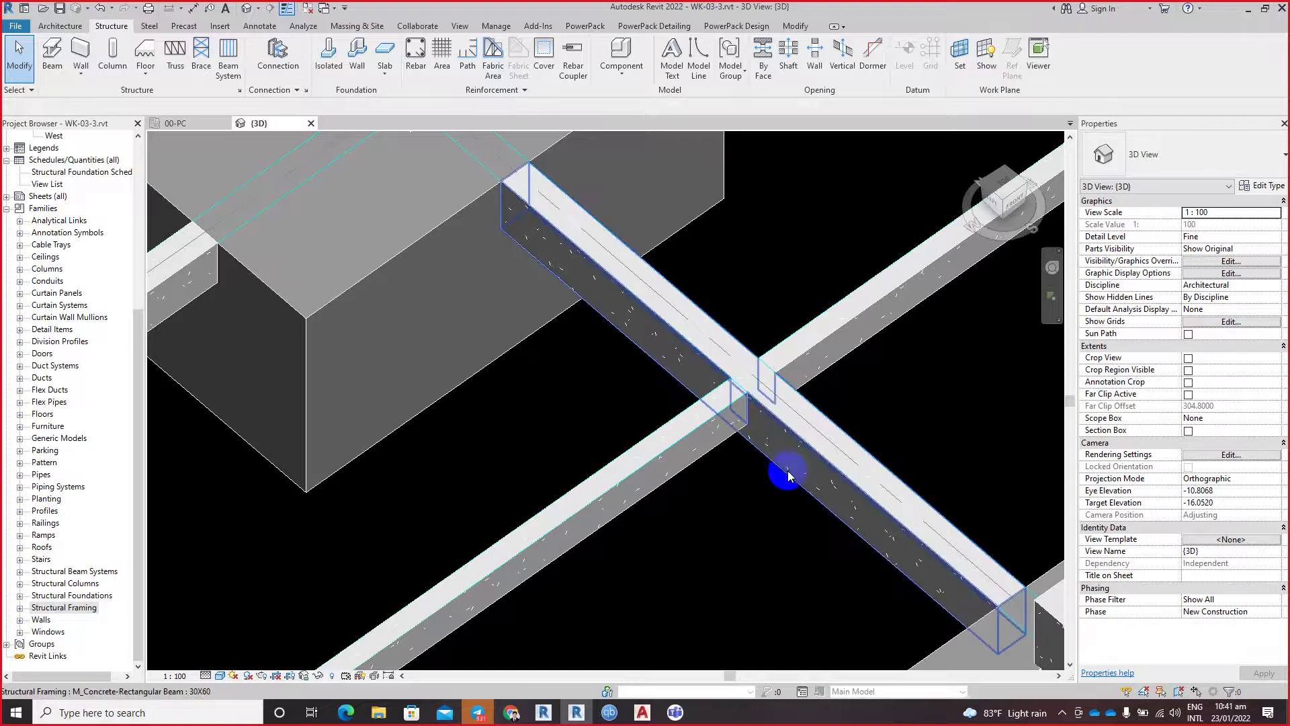
Step: Join the 20X40 beam with the crossing beam using Join Geometry
{"action": "left_click", "coordinate": [705, 459]}
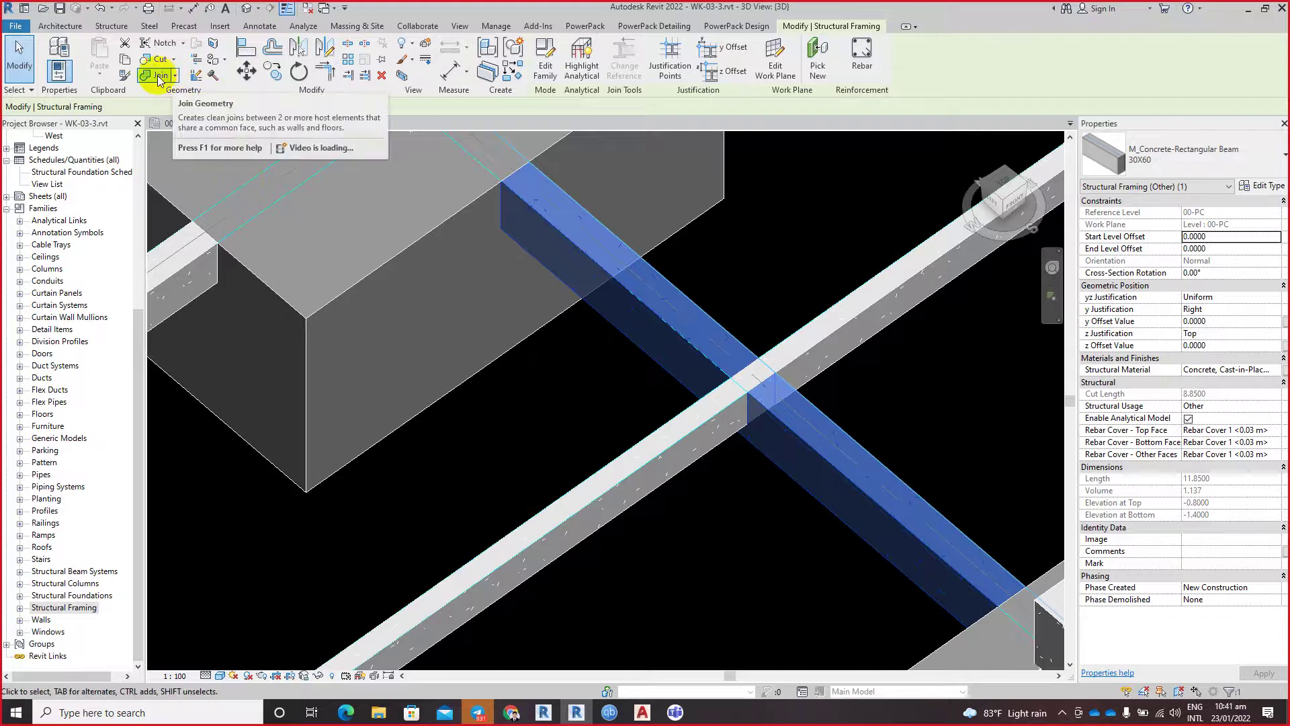
{"action": "left_click", "coordinate": [581, 411]}
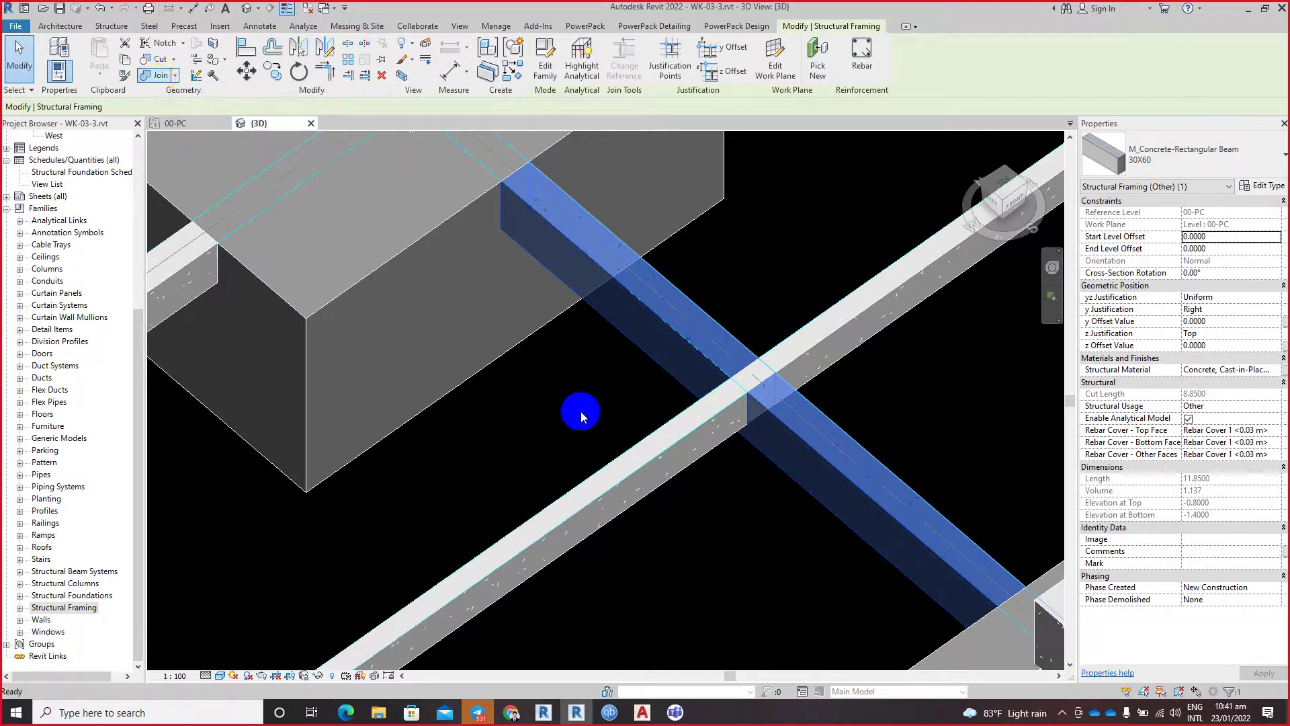
{"action": "left_click", "coordinate": [718, 457]}
{"action": "left_click", "coordinate": [760, 447]}
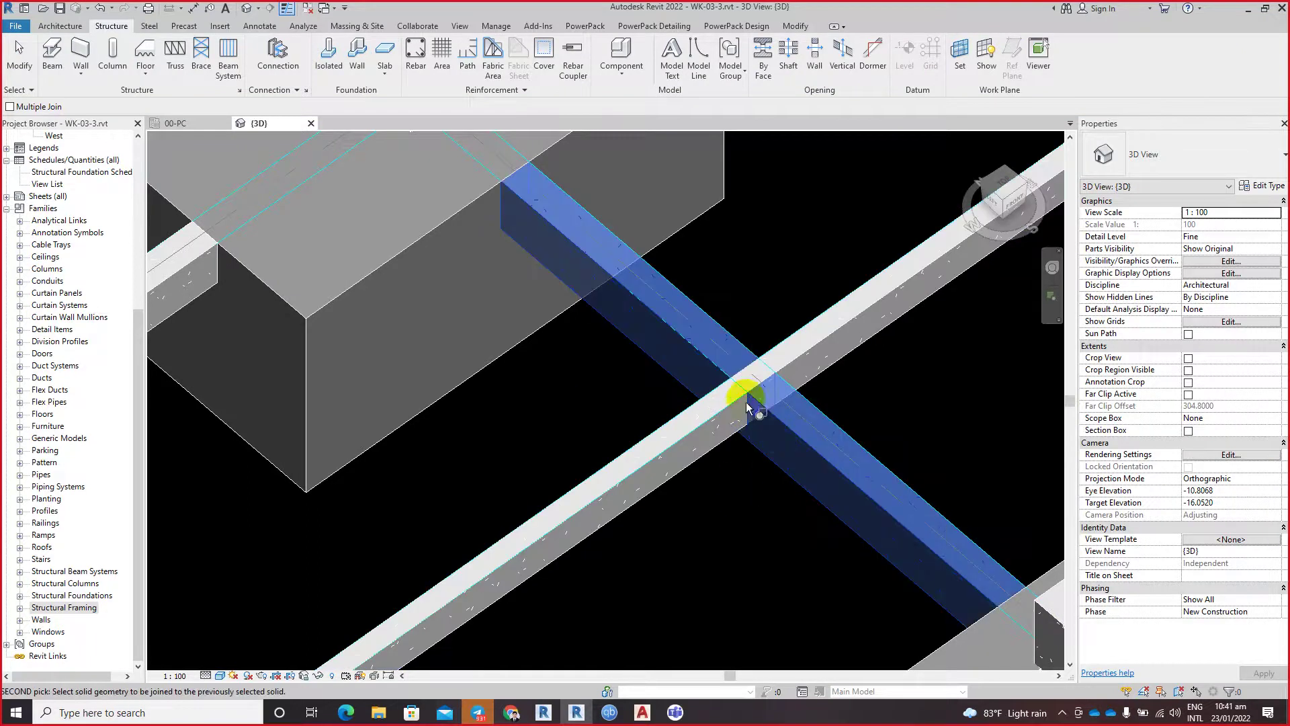
{"action": "scroll", "coordinate": [743, 406], "scroll_direction": "up", "scroll_amount": 2}
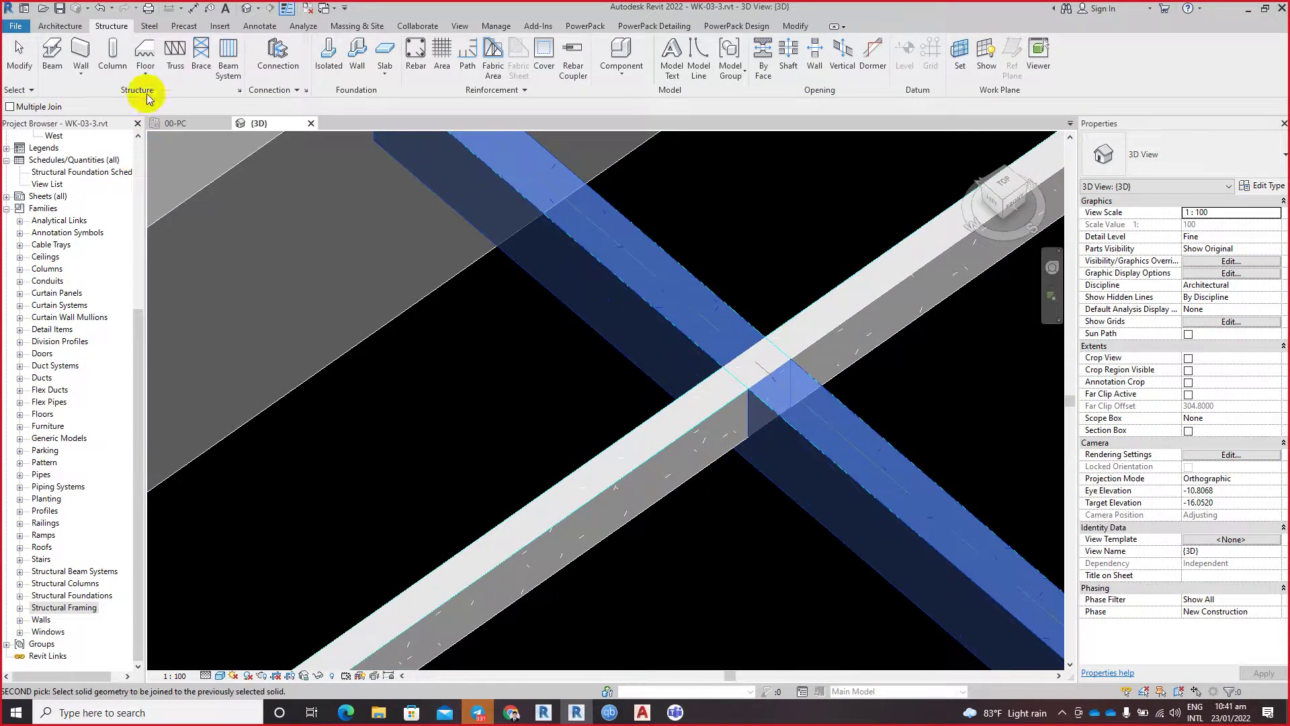
{"action": "mouse_move", "coordinate": [601, 366]}
{"action": "middle_mouse_down", "text": "shift"}
{"action": "mouse_move", "coordinate": [547, 343]}
{"action": "mouse_move", "coordinate": [541, 360]}
{"action": "middle_mouse_up", "text": "shift"}
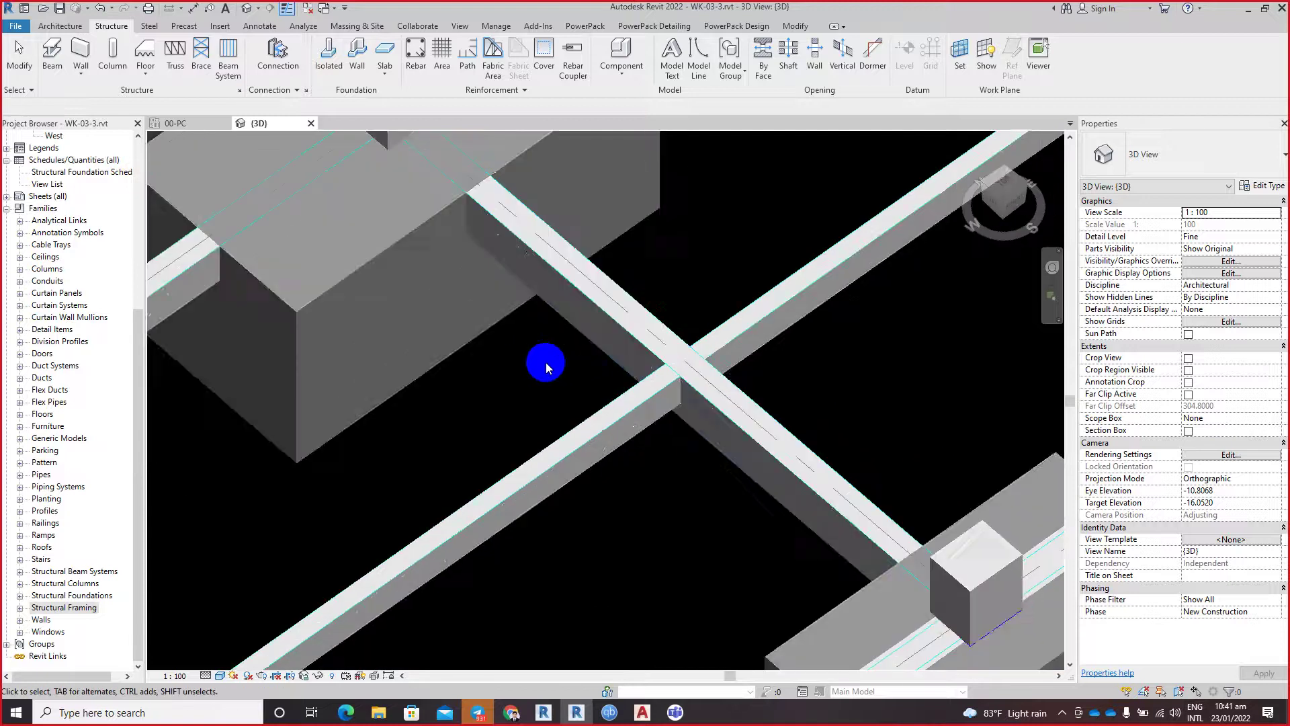
{"action": "key", "text": "Escape"}
{"action": "key", "text": "Escape"}
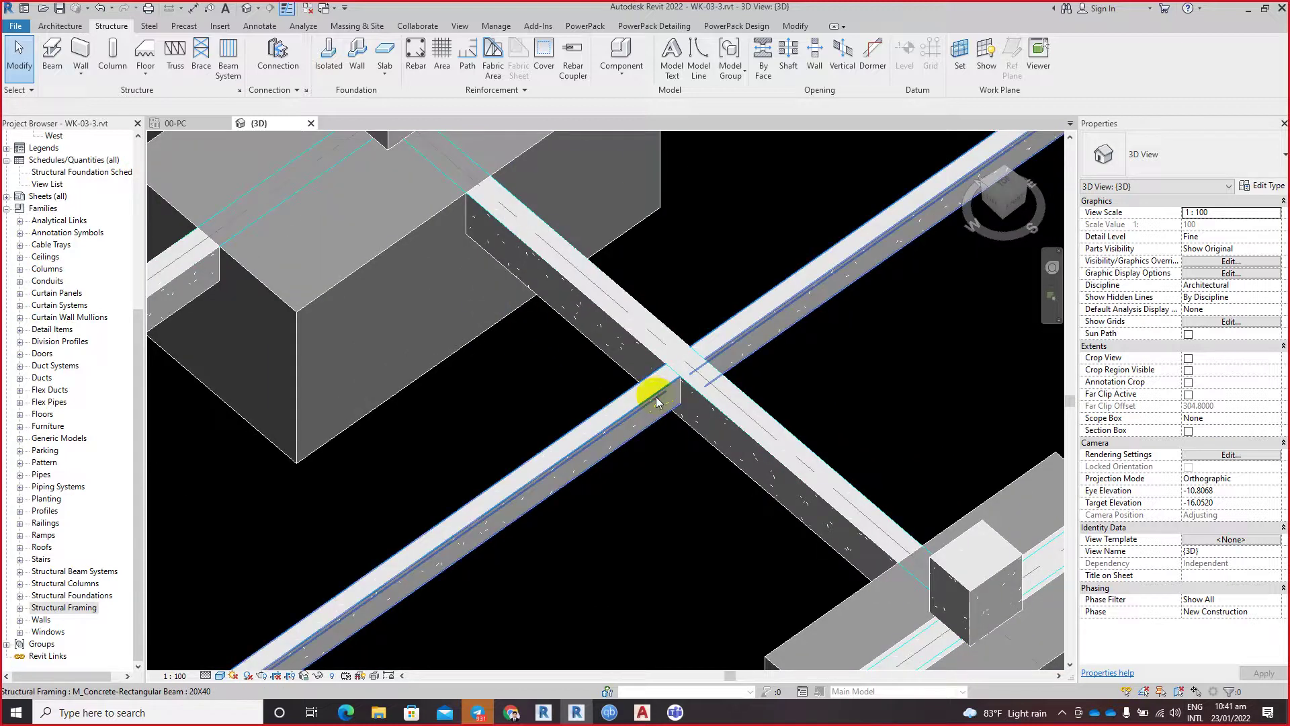
Step: Join the 20X40 and crossing beams to the deeper 30X60 beam
{"action": "left_click", "coordinate": [632, 441]}
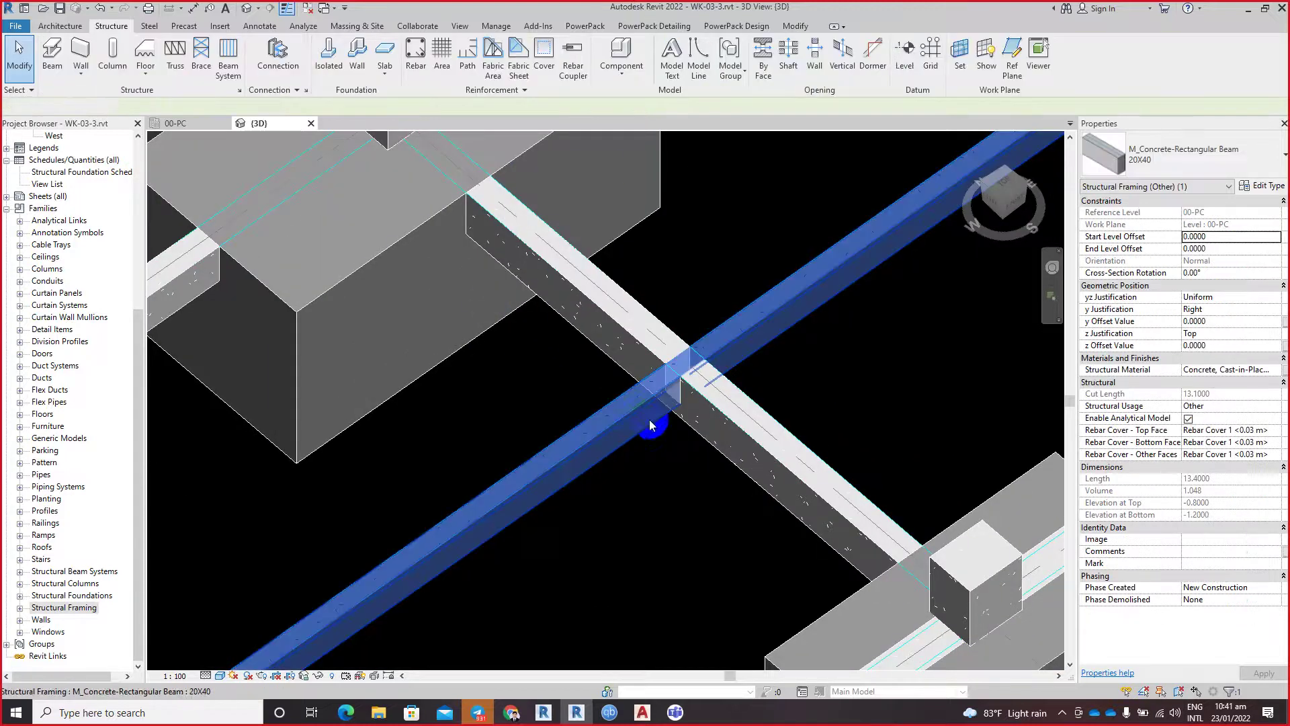
{"action": "left_click", "coordinate": [607, 326]}
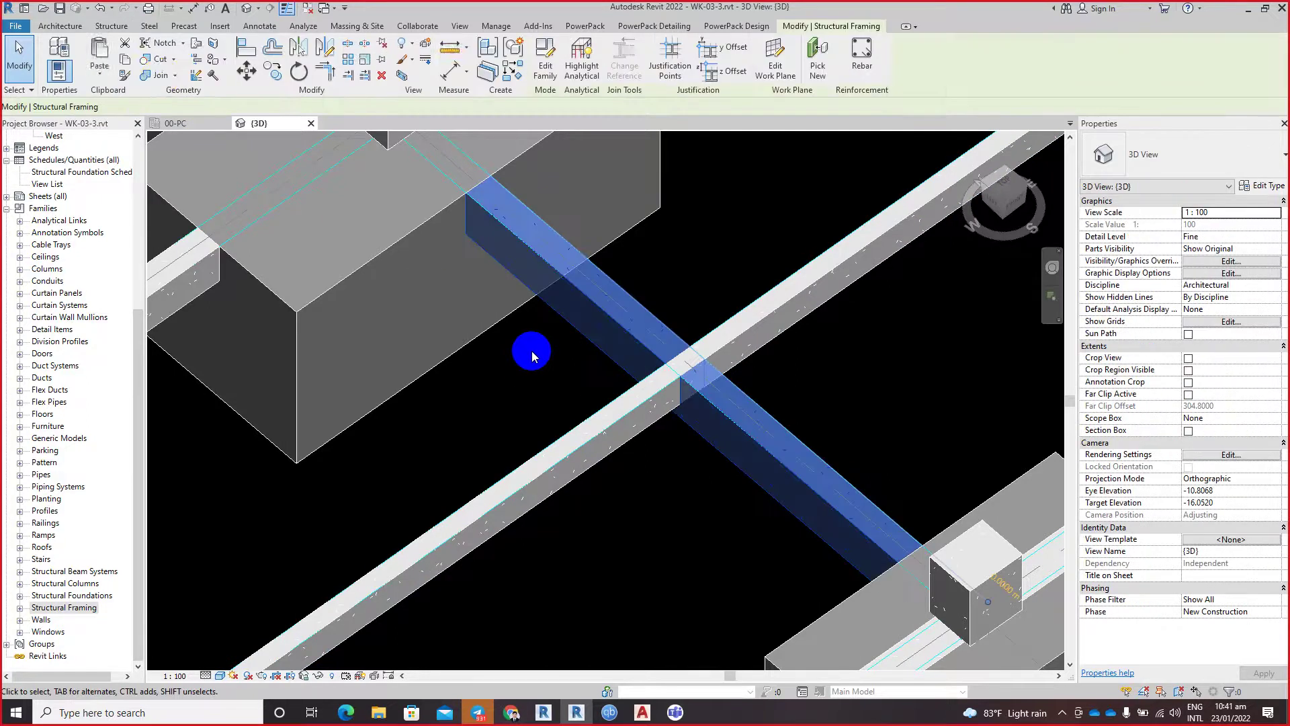
{"action": "left_click", "coordinate": [156, 73]}
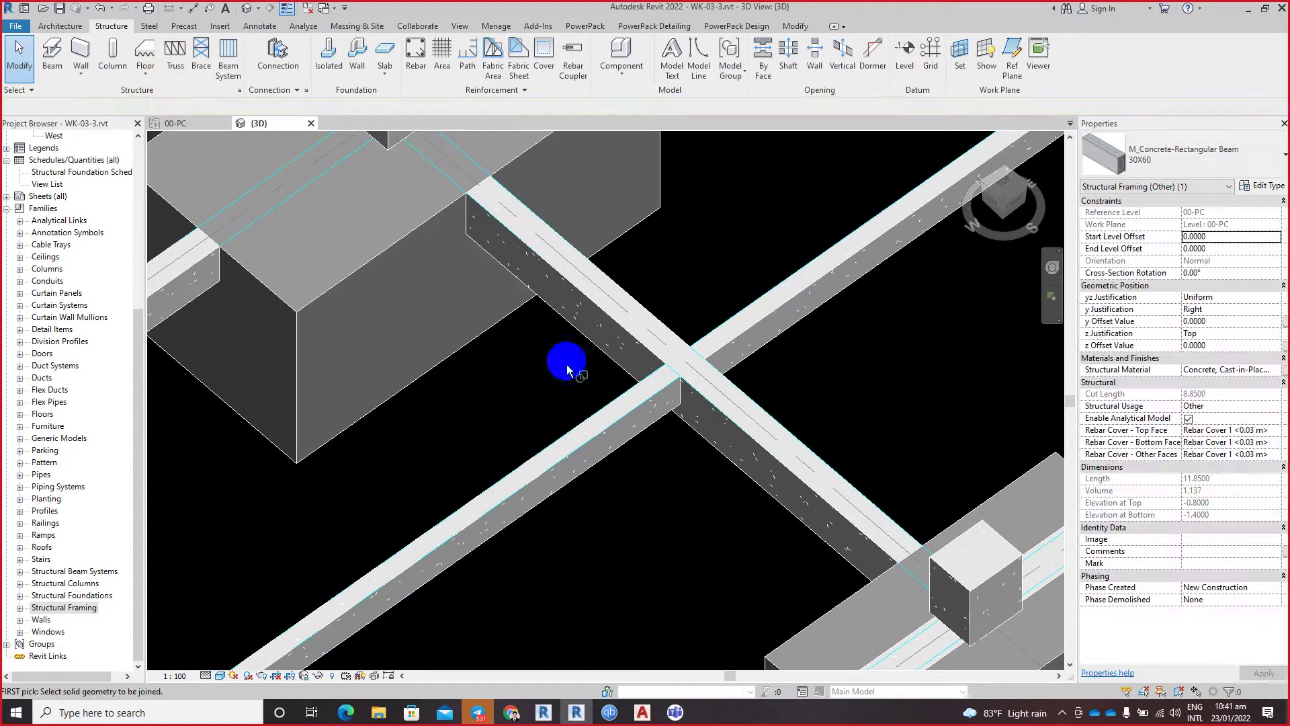
{"action": "left_click", "coordinate": [700, 437]}
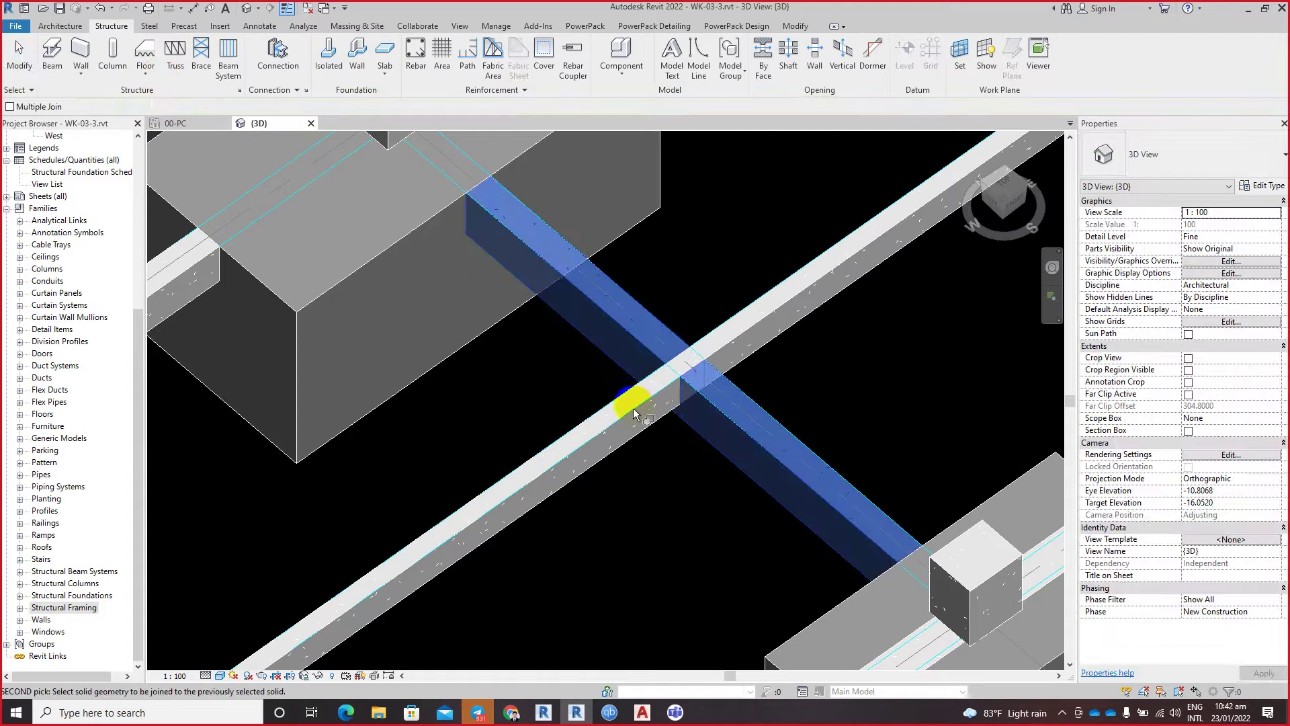
{"action": "scroll", "coordinate": [643, 452], "scroll_direction": "up", "scroll_amount": 2}
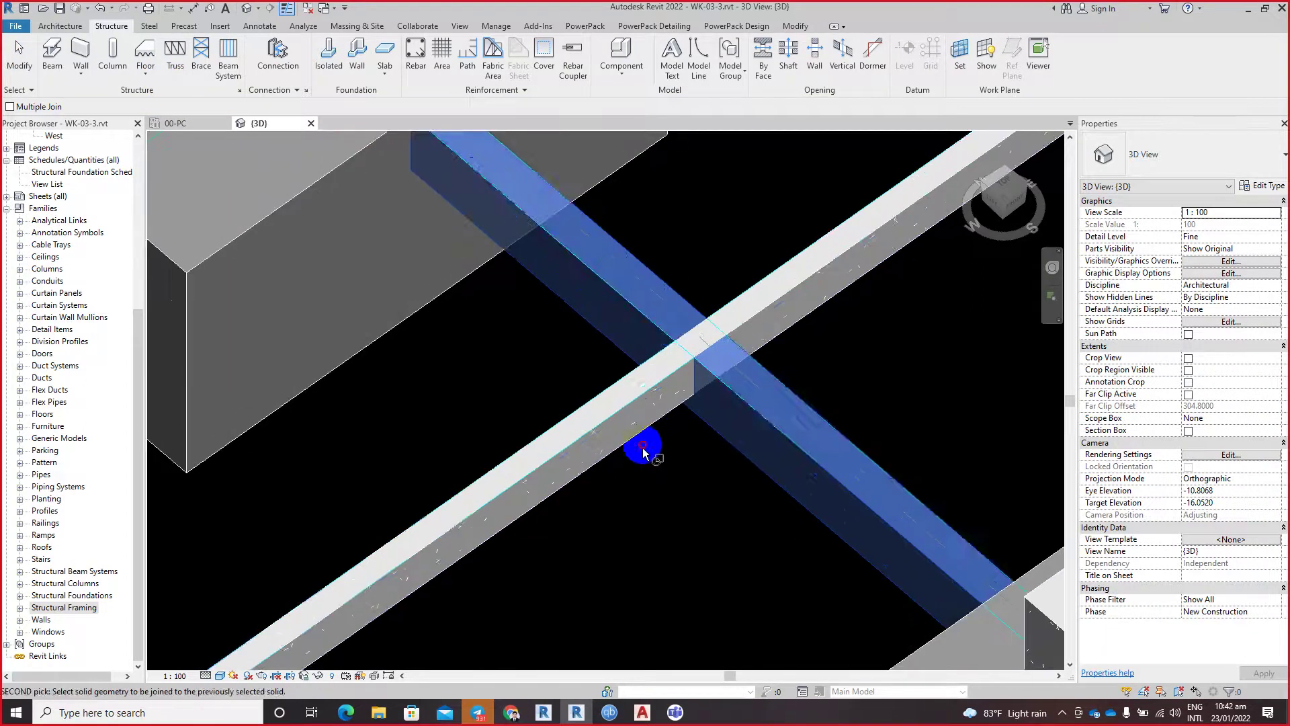
{"action": "left_click", "coordinate": [643, 452]}
{"action": "left_click", "coordinate": [595, 422]}
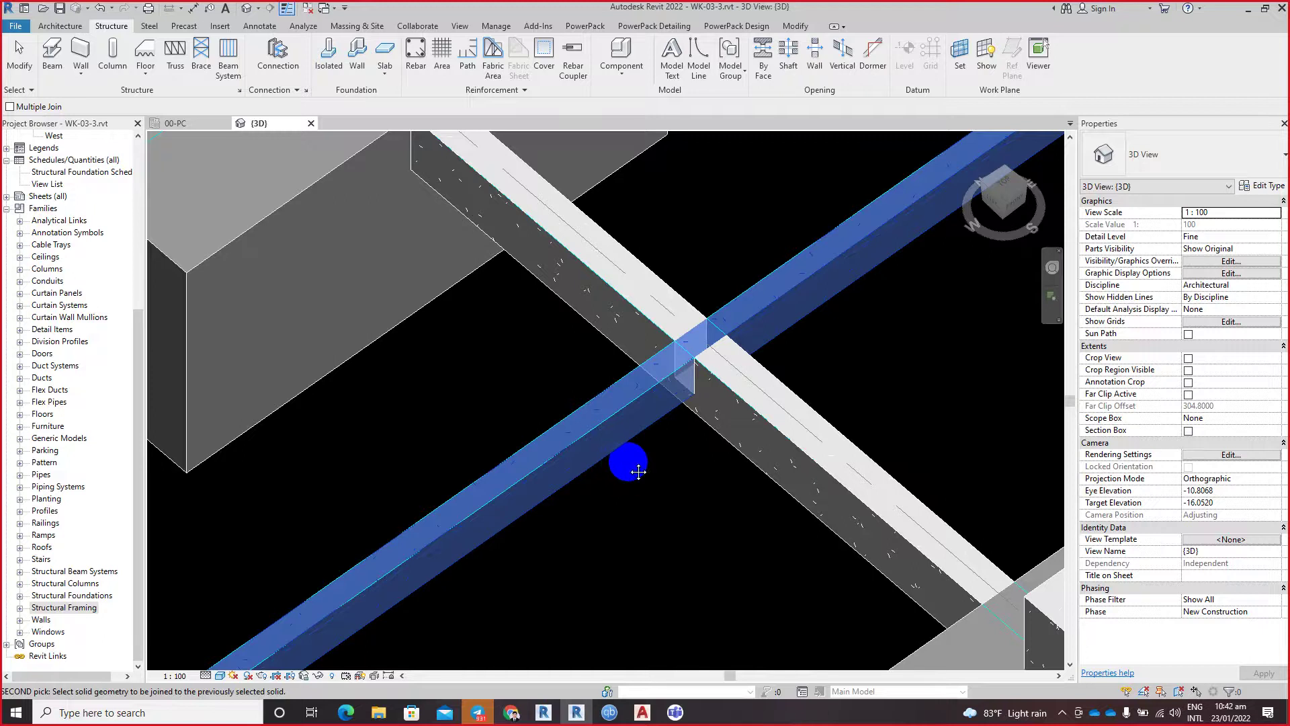
{"action": "middle_click_drag", "start_coordinate": [638, 472], "coordinate": [639, 449]}
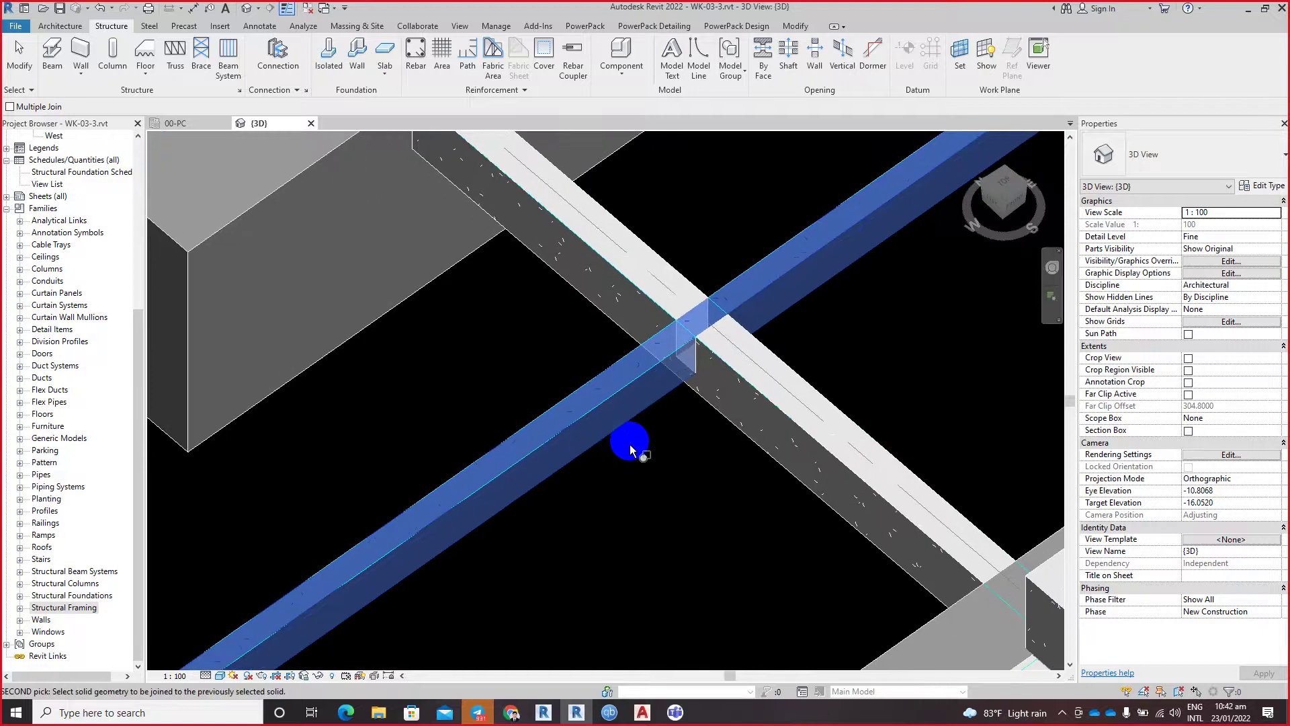
{"action": "left_click", "coordinate": [785, 371]}
{"action": "key", "text": "Escape"}
{"action": "scroll", "coordinate": [715, 481], "scroll_direction": "down", "scroll_amount": 2}
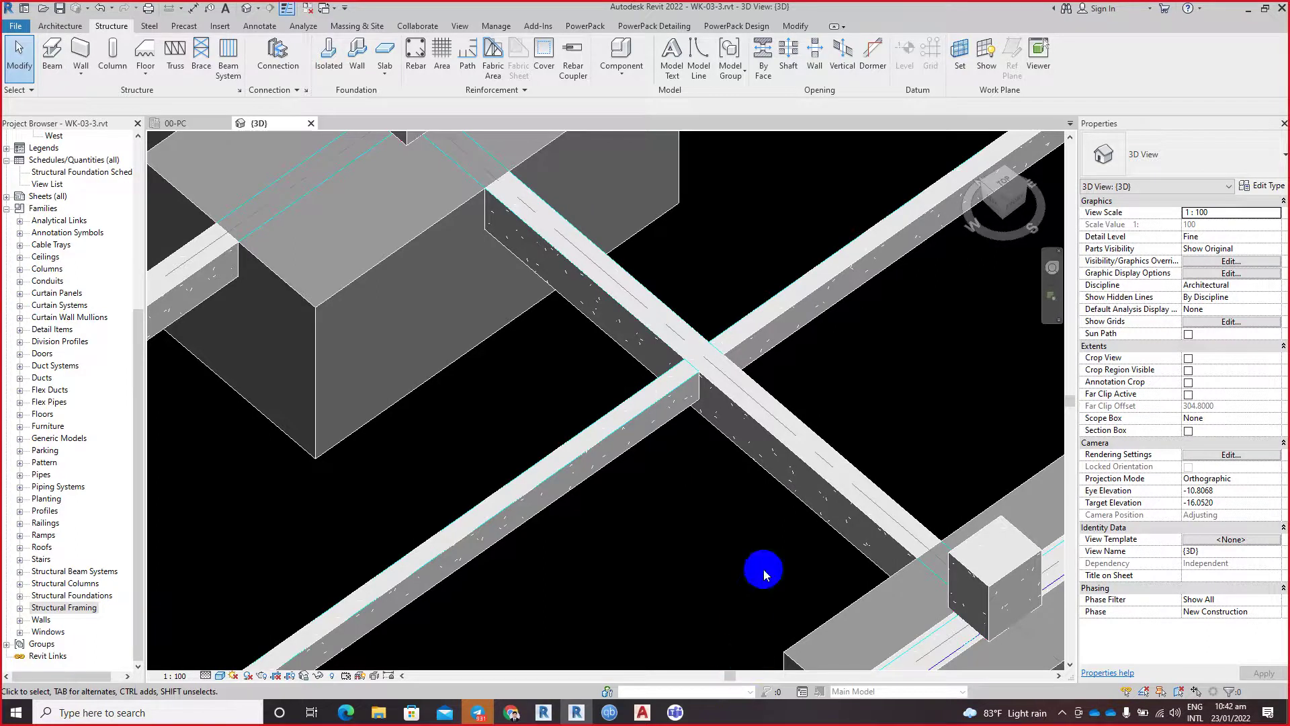
{"action": "scroll", "coordinate": [766, 383], "scroll_direction": "up", "scroll_amount": 3}
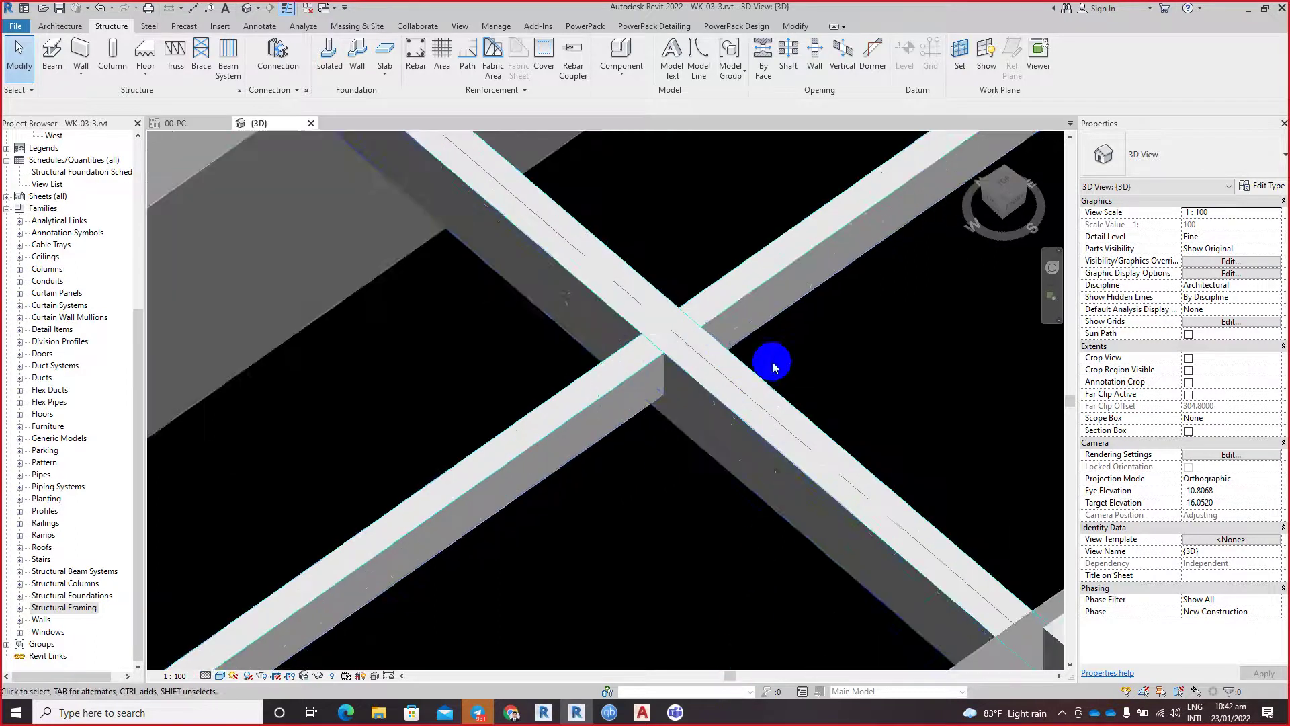
{"action": "left_click", "coordinate": [709, 343]}
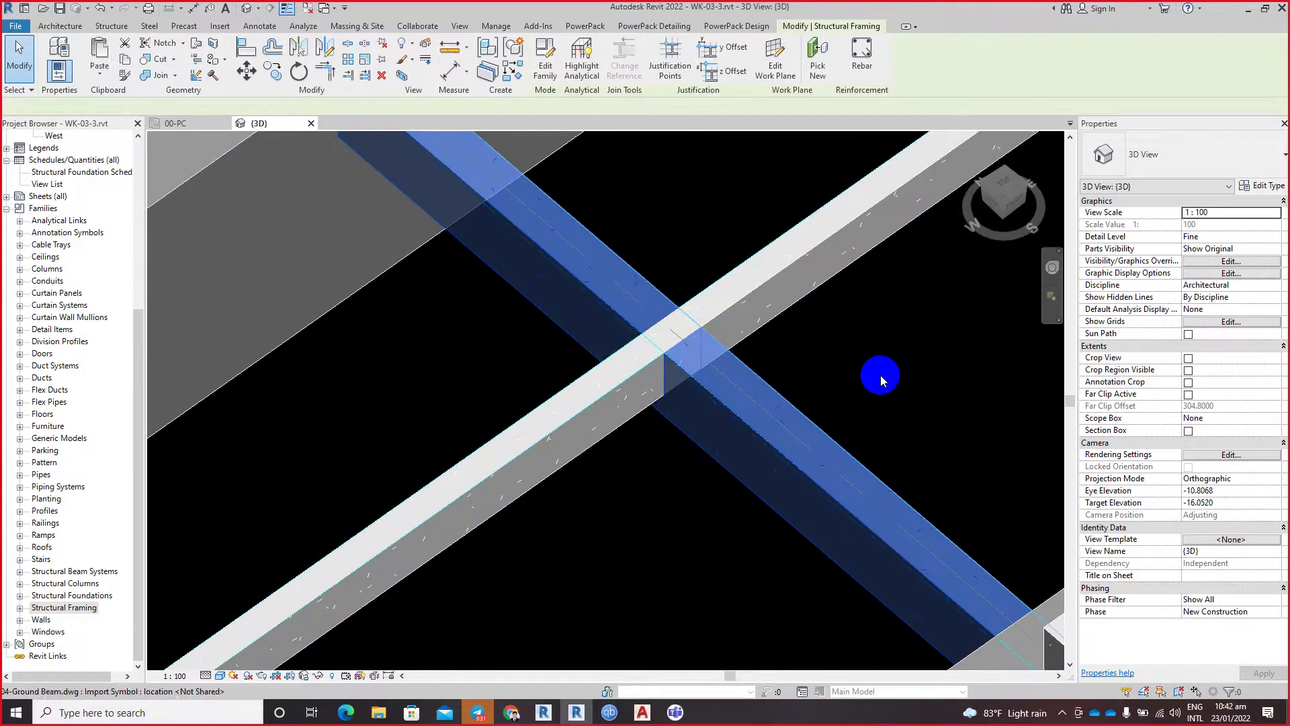
{"action": "left_click", "coordinate": [738, 530]}
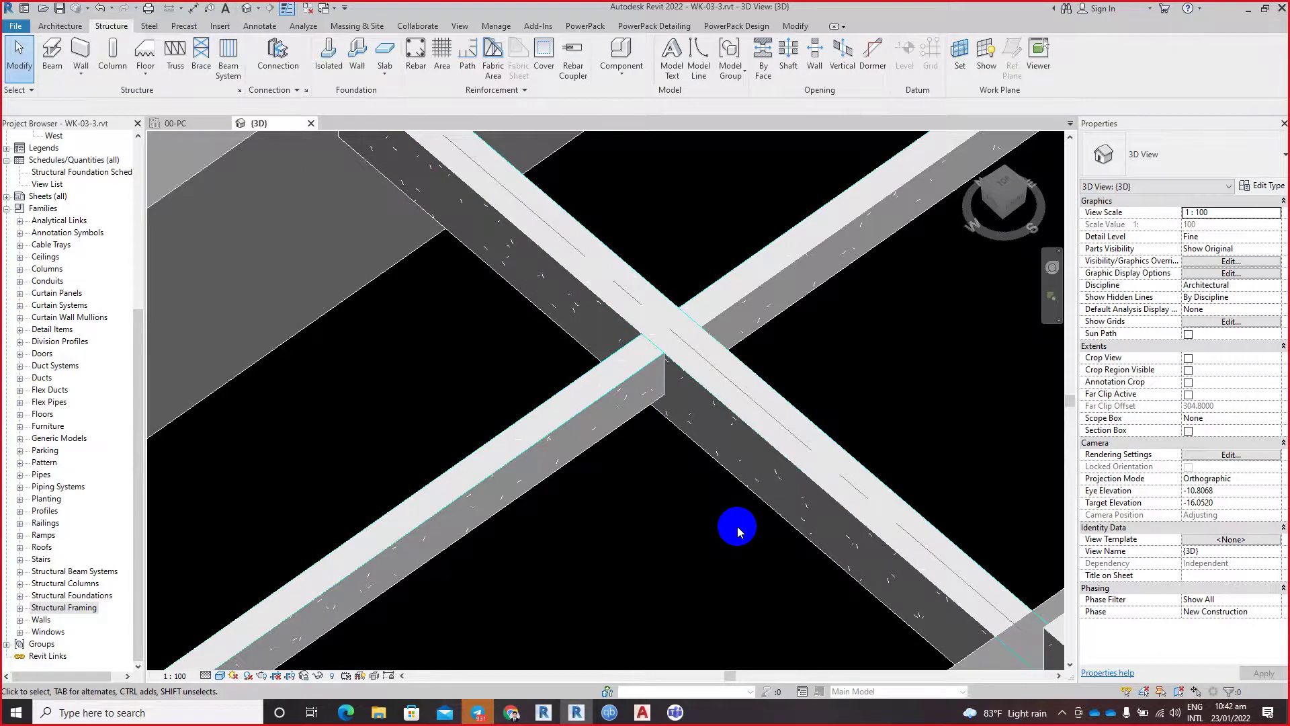
{"action": "left_click", "coordinate": [652, 414]}
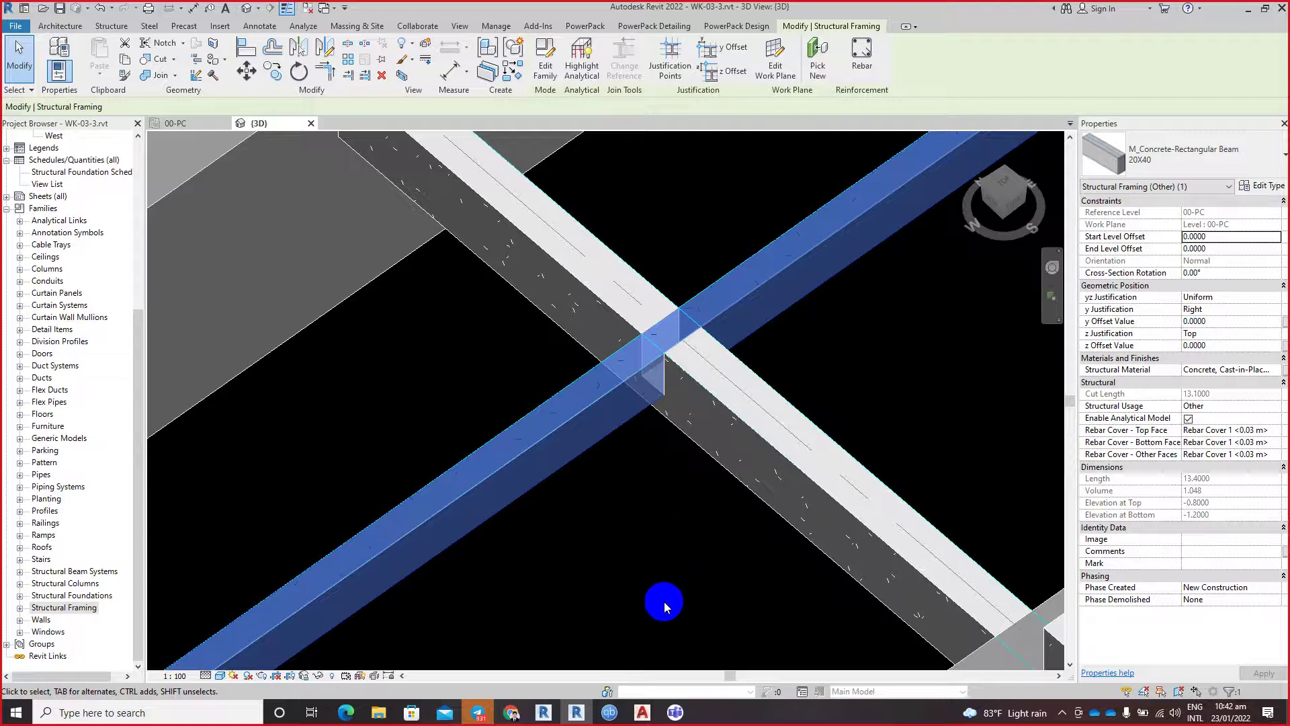
{"action": "left_click", "coordinate": [678, 541]}
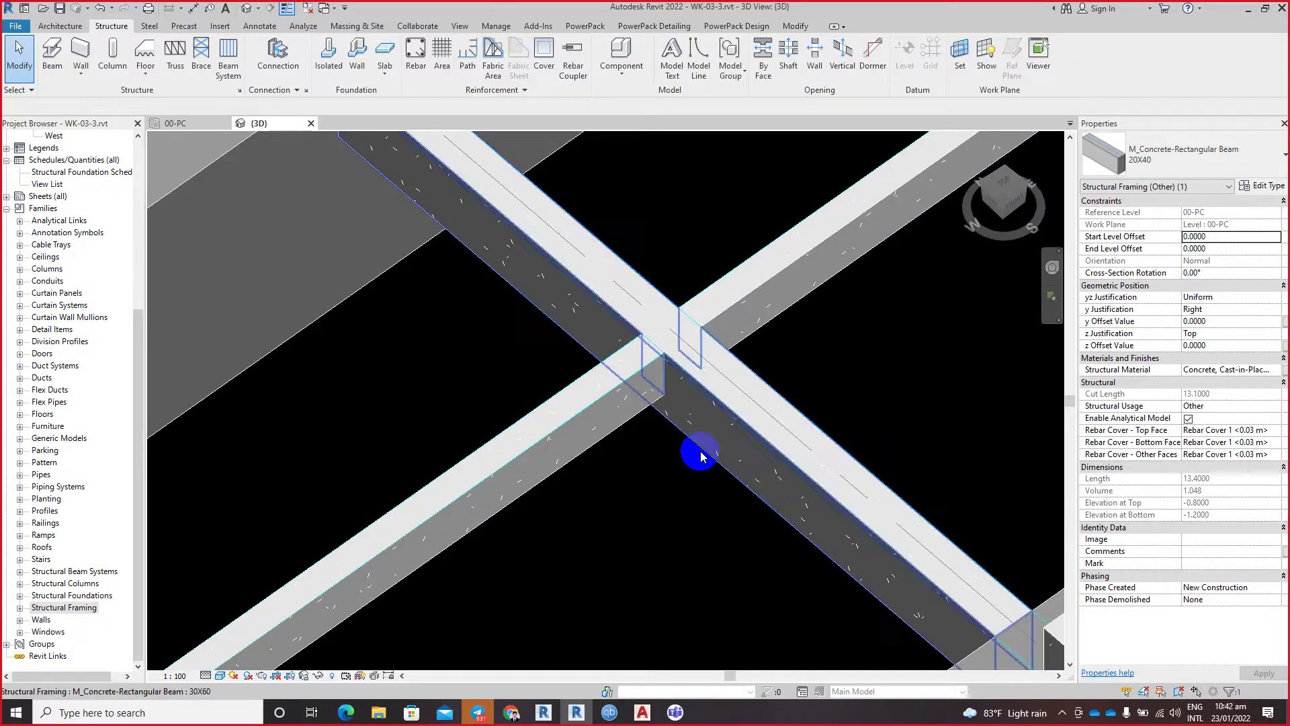
{"action": "left_click", "coordinate": [701, 456]}
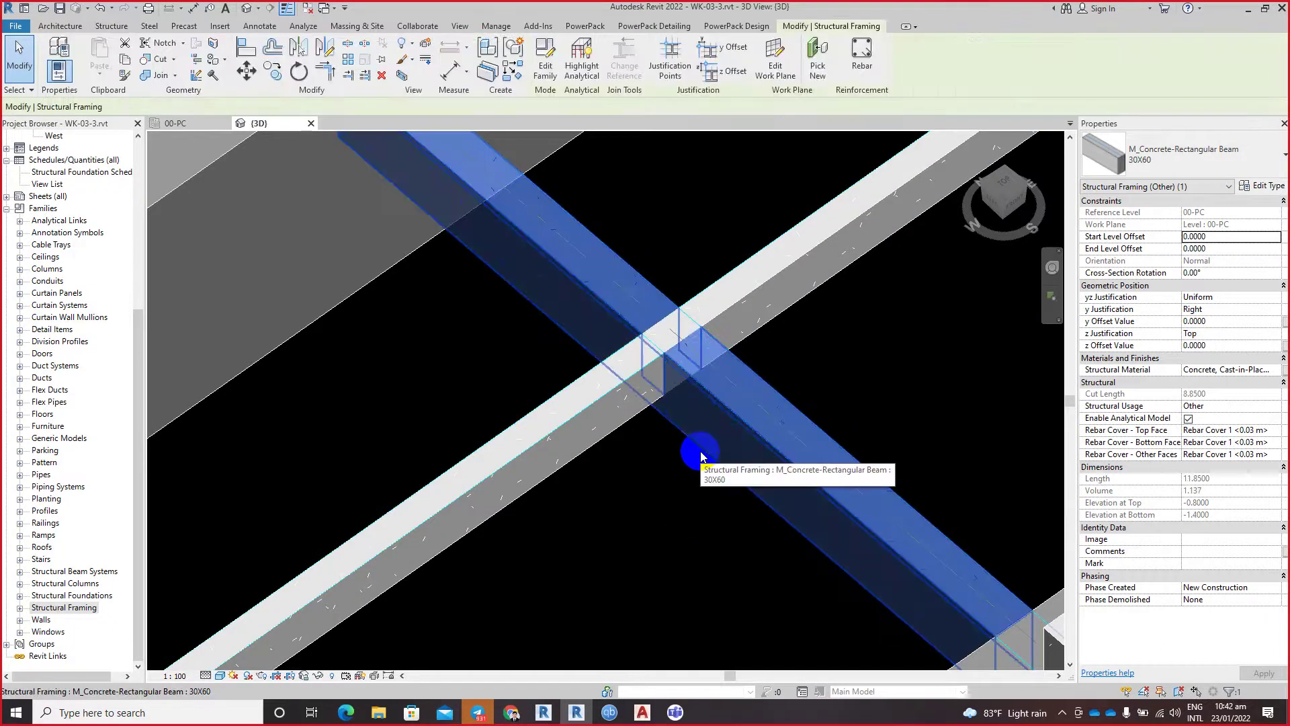
{"action": "scroll", "coordinate": [713, 363], "scroll_direction": "up", "scroll_amount": 2}
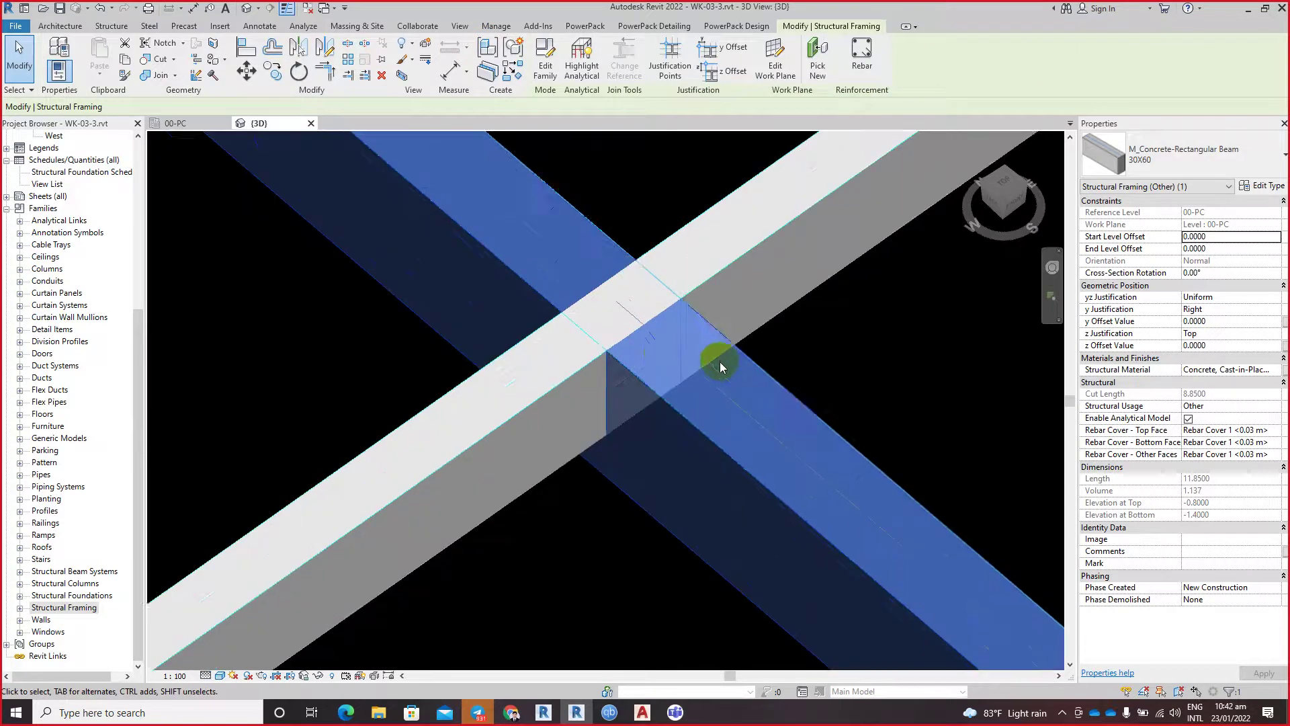
{"action": "scroll", "coordinate": [716, 363], "scroll_direction": "up", "scroll_amount": 2}
{"action": "left_click", "coordinate": [919, 341]}
{"action": "scroll", "coordinate": [913, 340], "scroll_direction": "down", "scroll_amount": 1}
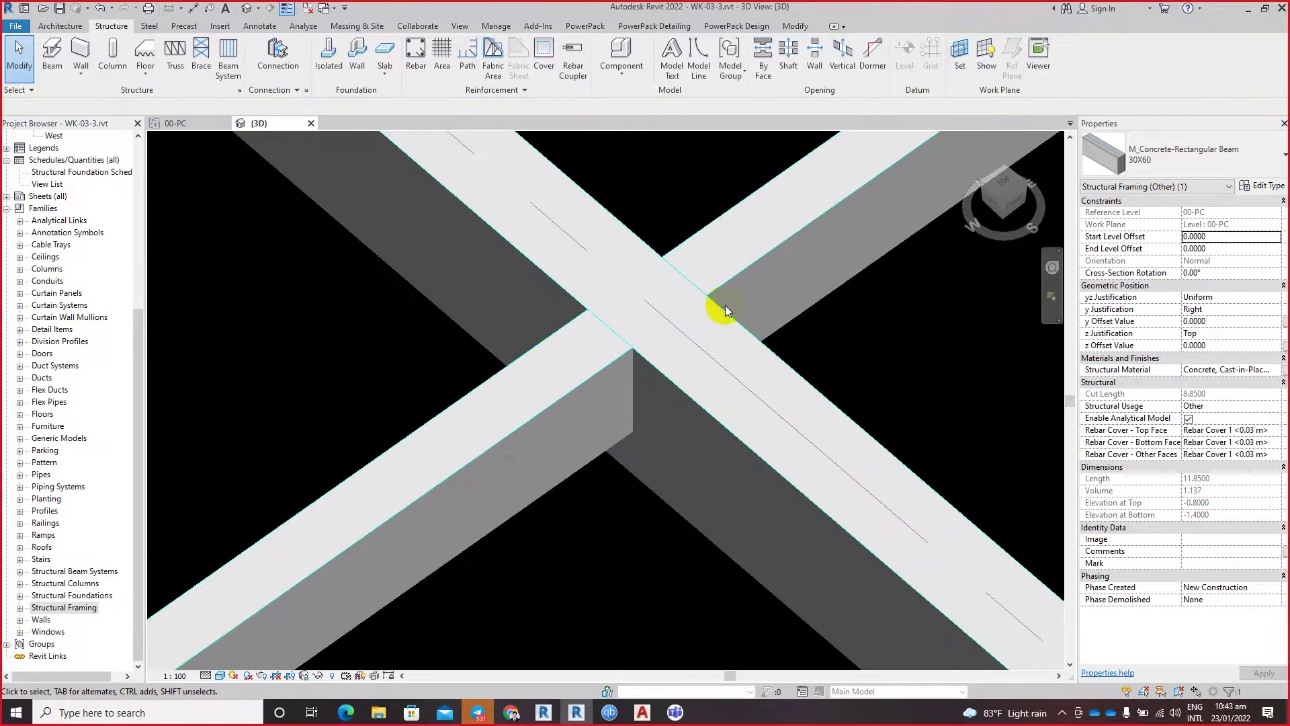
{"action": "left_click", "coordinate": [438, 308]}
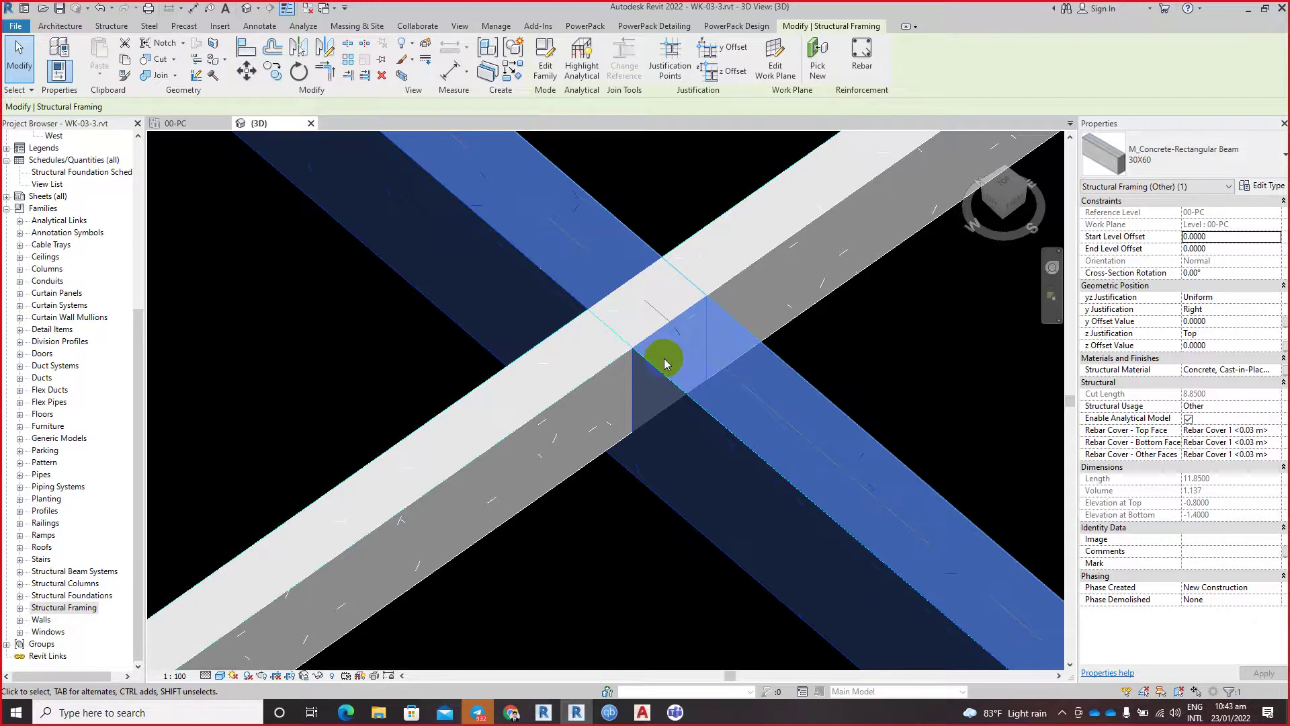
{"action": "scroll", "coordinate": [695, 451], "scroll_direction": "down", "scroll_amount": 3}
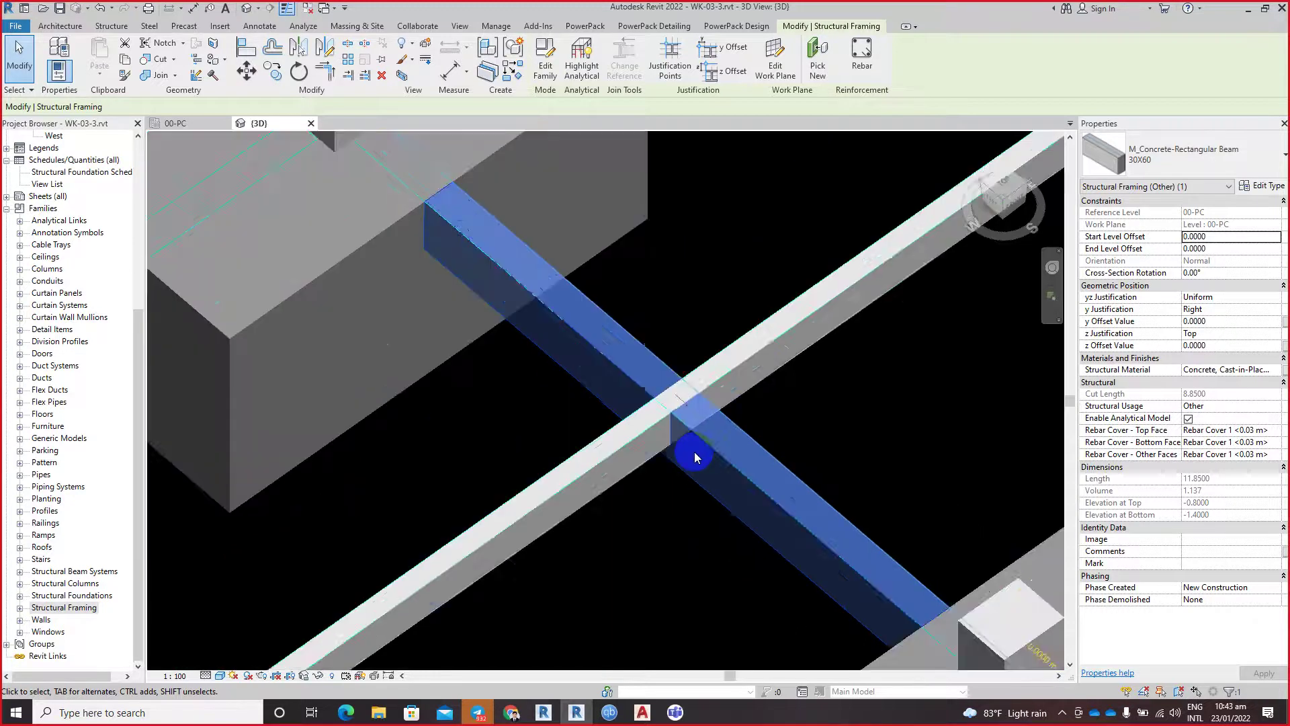
{"action": "scroll", "coordinate": [672, 444], "scroll_direction": "down", "scroll_amount": 3}
{"action": "left_click", "coordinate": [674, 497]}
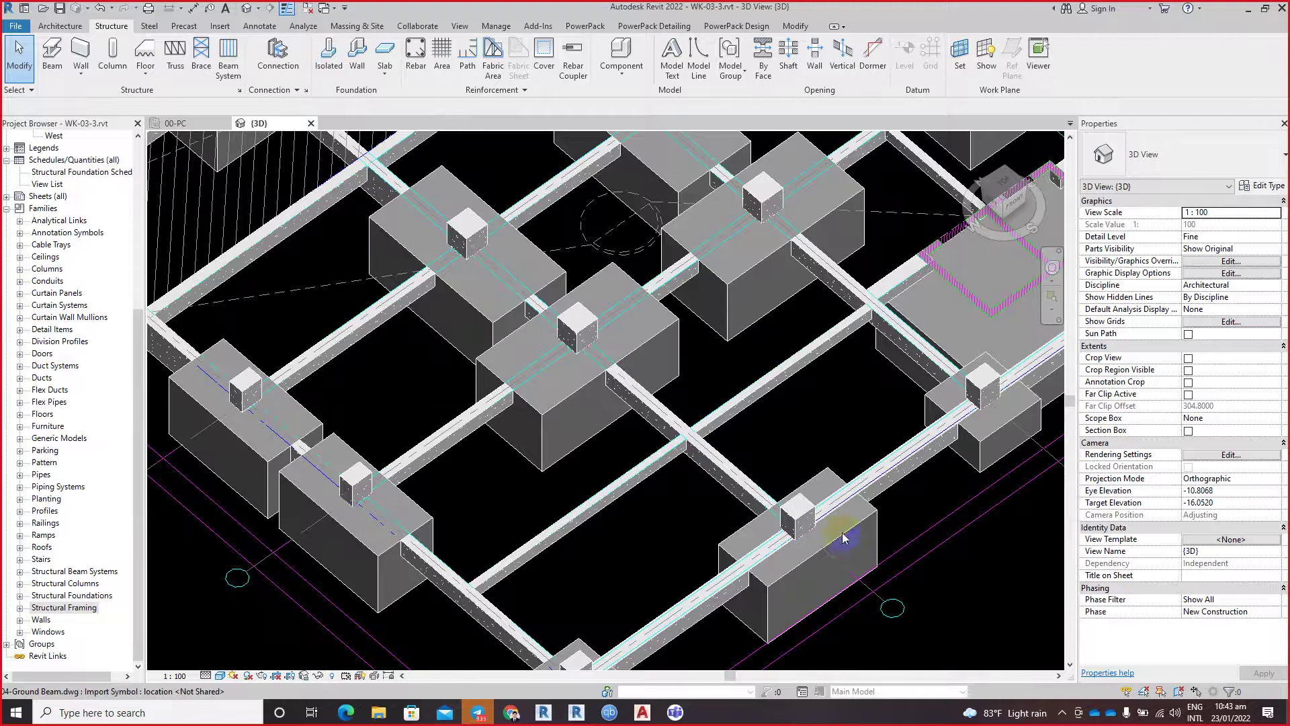
Step: Join the deep 30X60 beam to the crossing beam with the JG shortcut
{"action": "scroll", "coordinate": [675, 461], "scroll_direction": "up", "scroll_amount": 3}
{"action": "scroll", "coordinate": [642, 457], "scroll_direction": "up", "scroll_amount": 2}
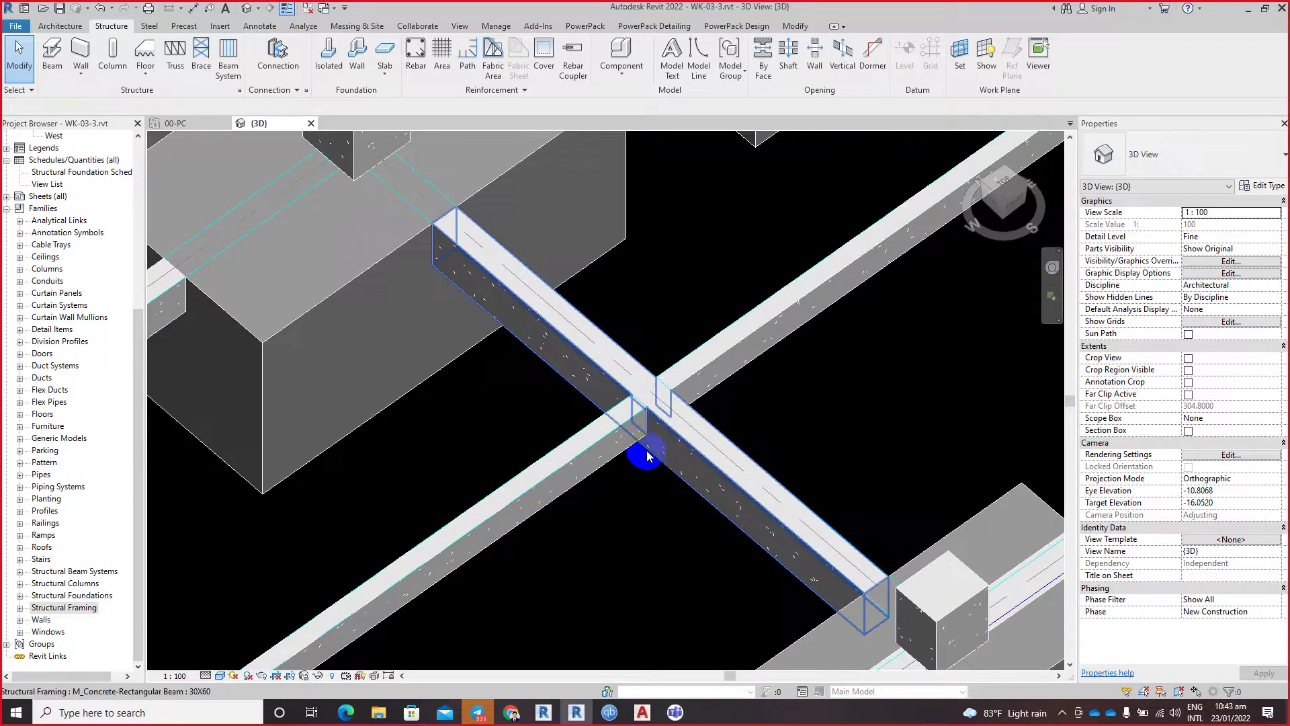
{"action": "left_click", "coordinate": [649, 456]}
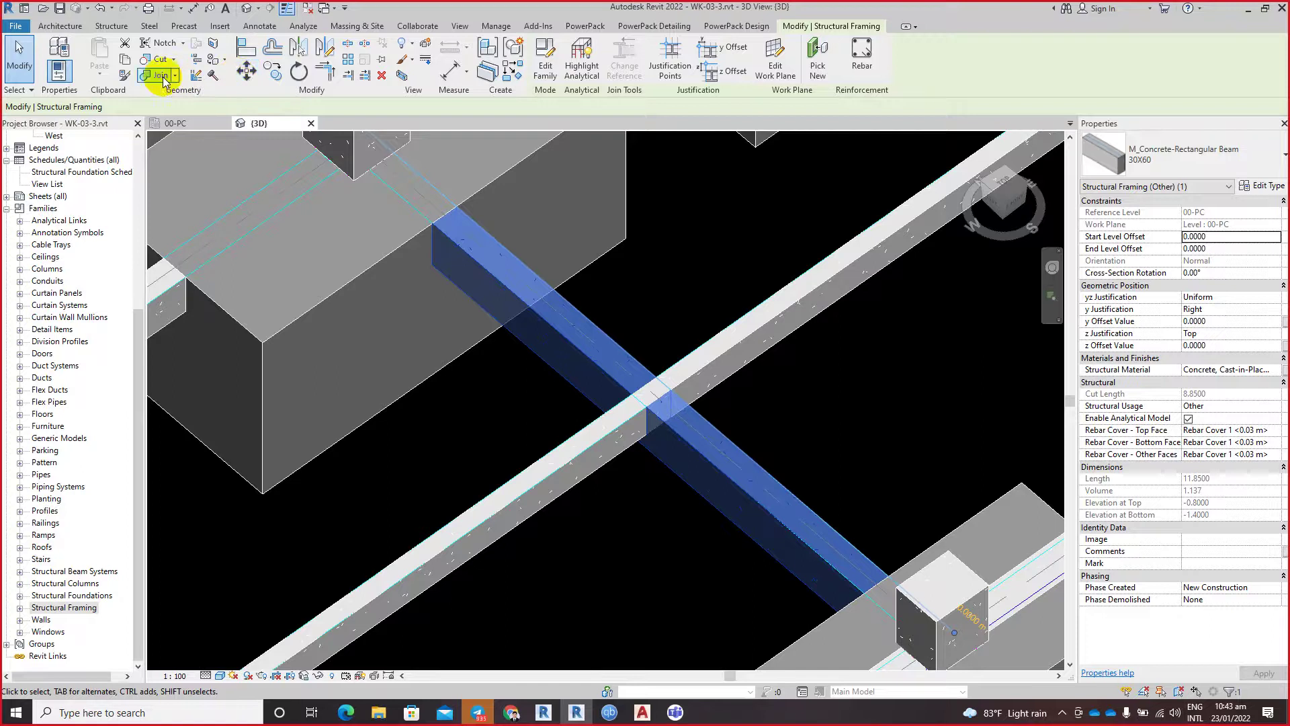
{"action": "left_click", "coordinate": [393, 304]}
{"action": "key", "text": "j"}
{"action": "key", "text": "g"}
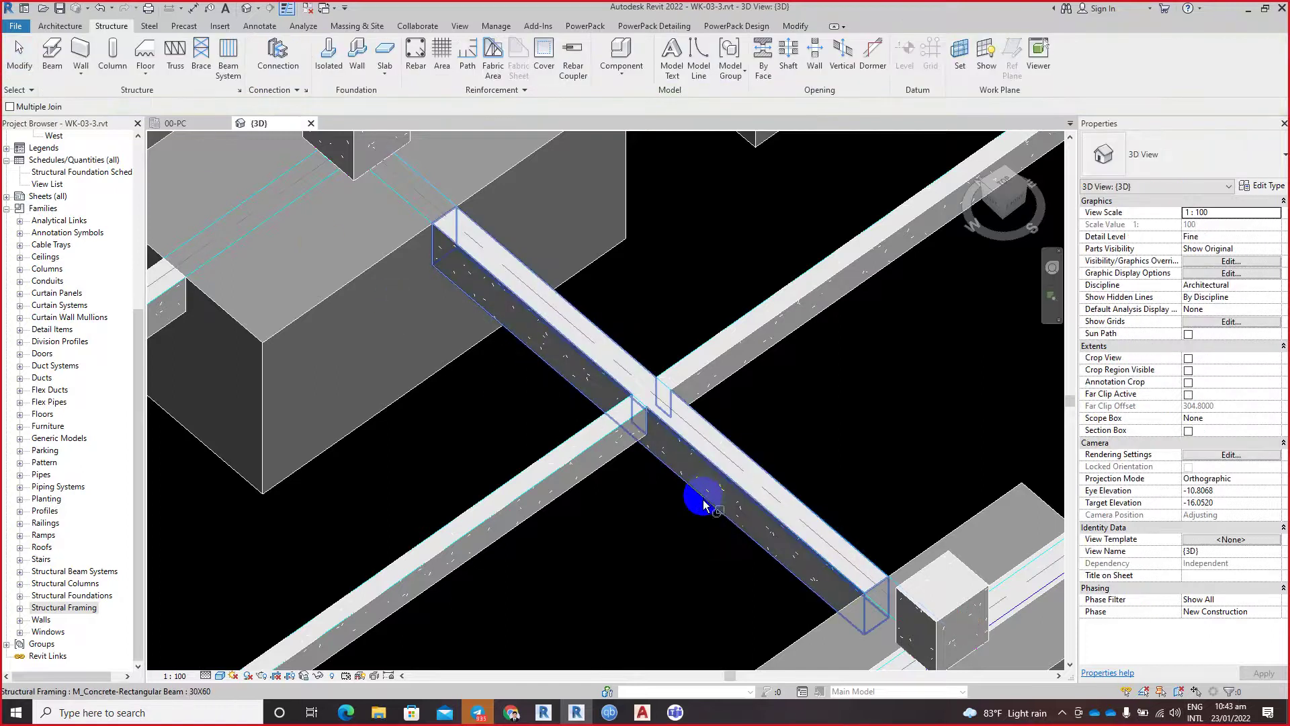
{"action": "left_click", "coordinate": [691, 496]}
{"action": "left_click", "coordinate": [599, 440]}
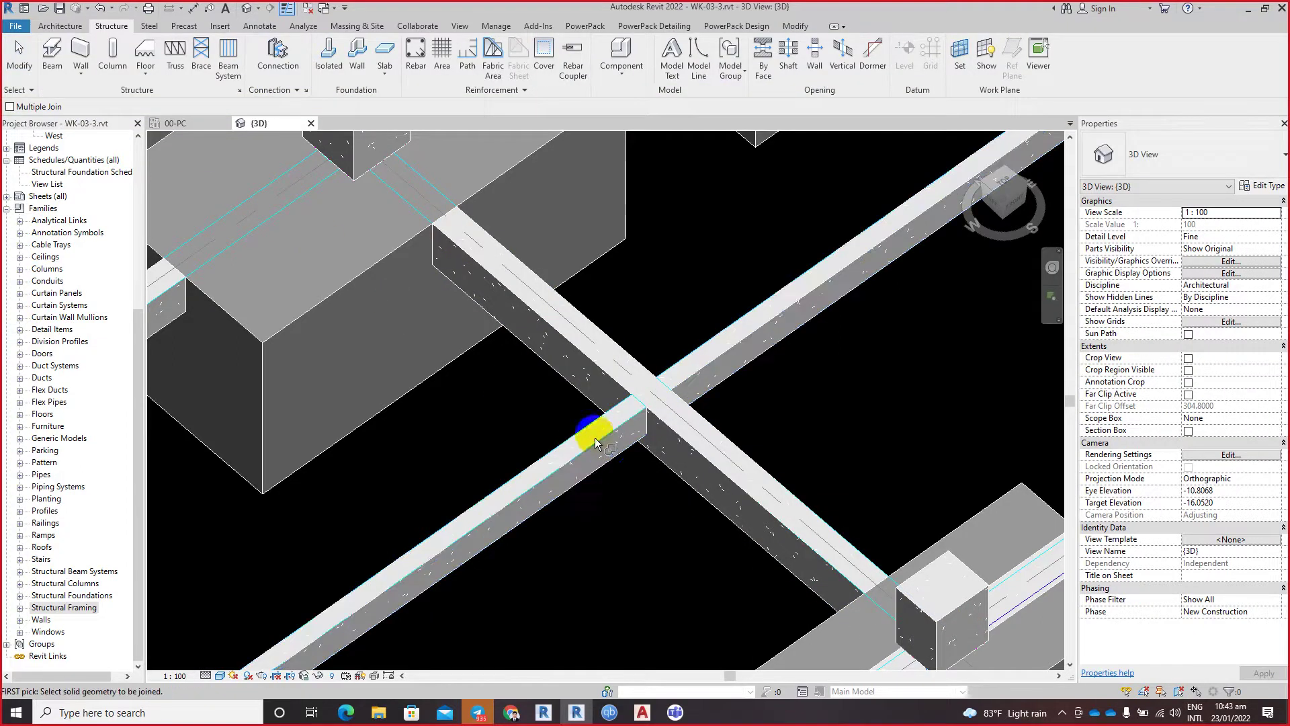
{"action": "scroll", "coordinate": [635, 481], "scroll_direction": "up", "scroll_amount": 2}
{"action": "key", "text": "Escape"}
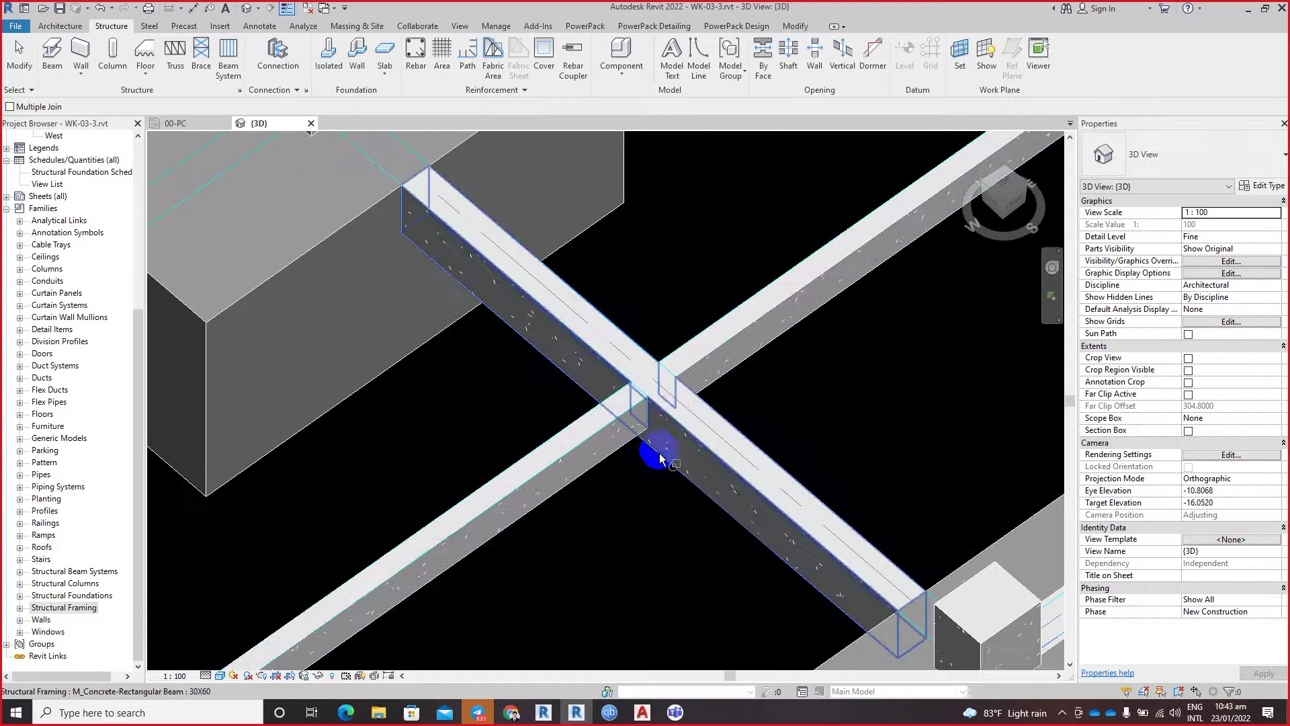
Step: Rejoin the 30X60 beam with the crossing 20X40 beam via the Join dropdown
{"action": "left_click", "coordinate": [662, 447]}
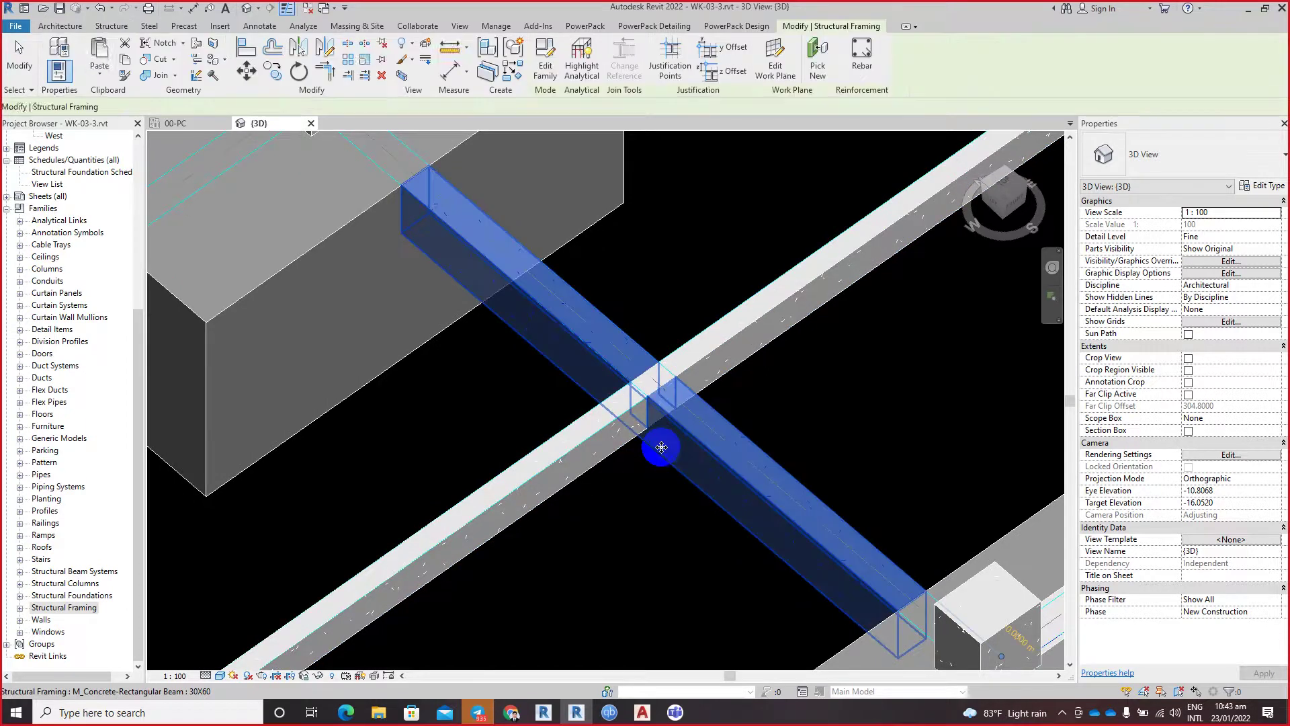
{"action": "left_click", "coordinate": [177, 76]}
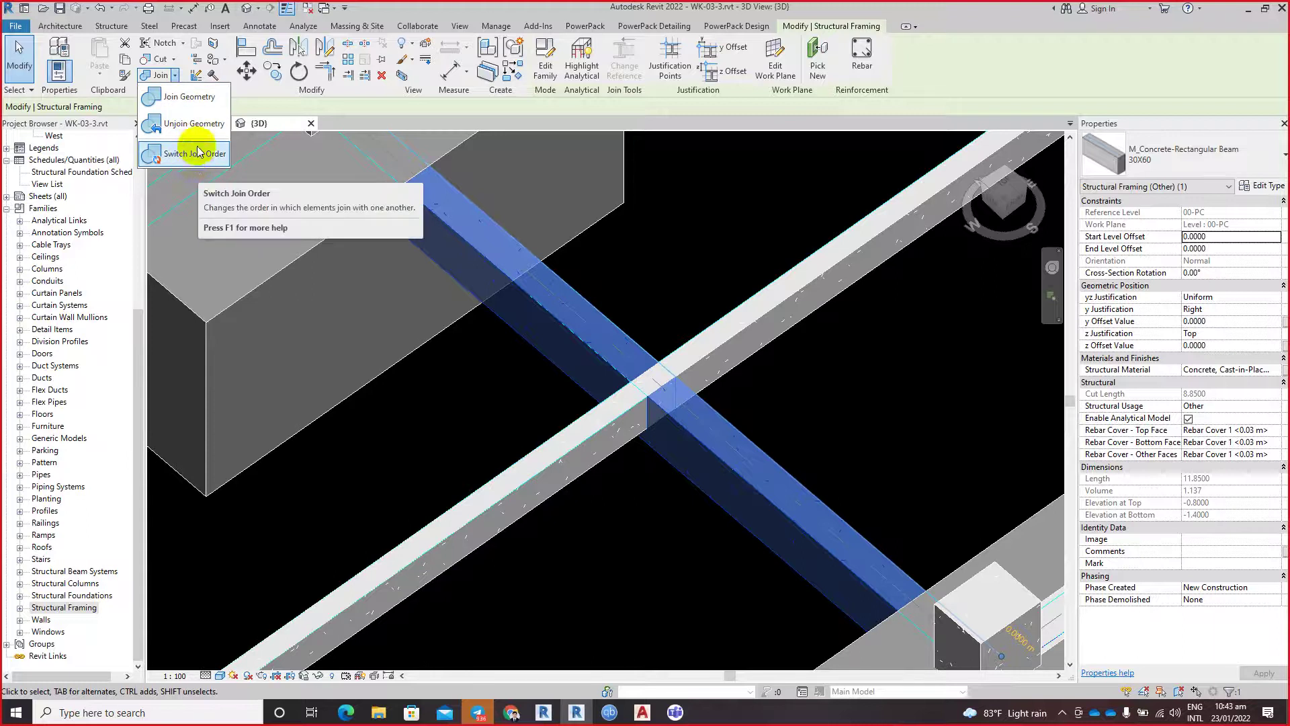
{"action": "left_click", "coordinate": [195, 97]}
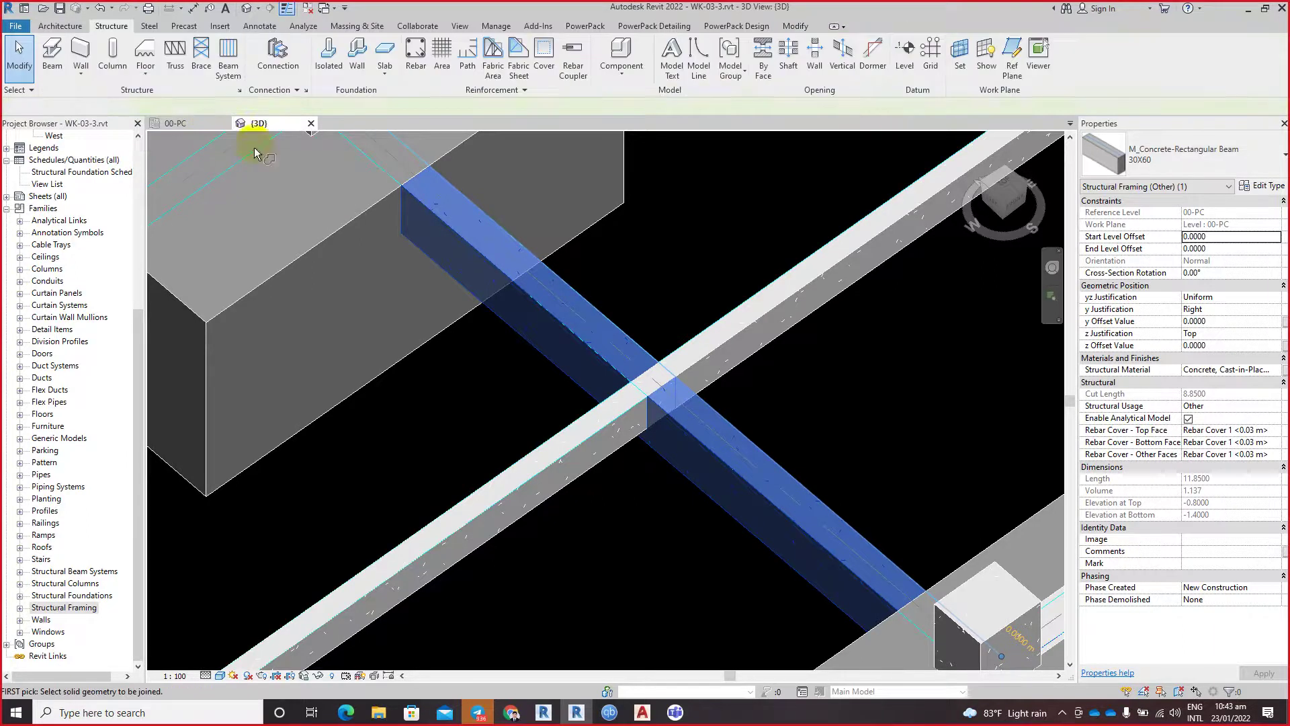
{"action": "scroll", "coordinate": [1028, 430], "scroll_direction": "down", "scroll_amount": 2}
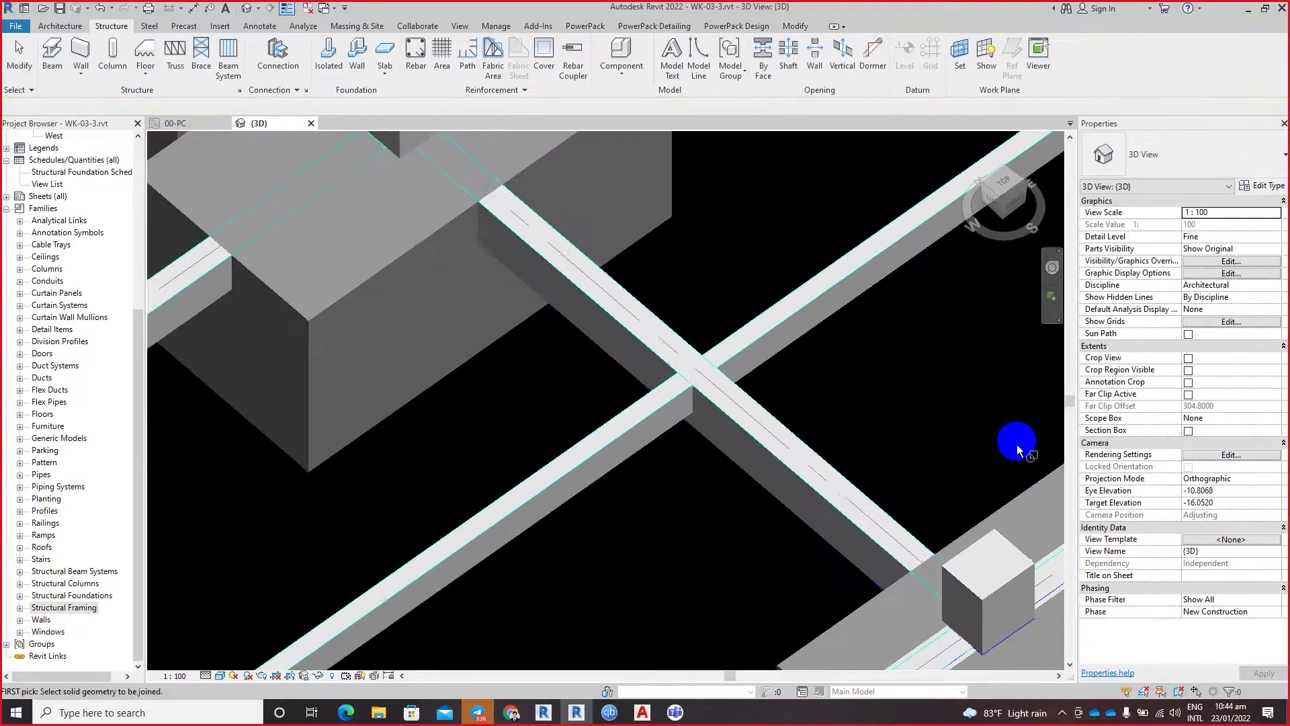
{"action": "left_click", "coordinate": [791, 470]}
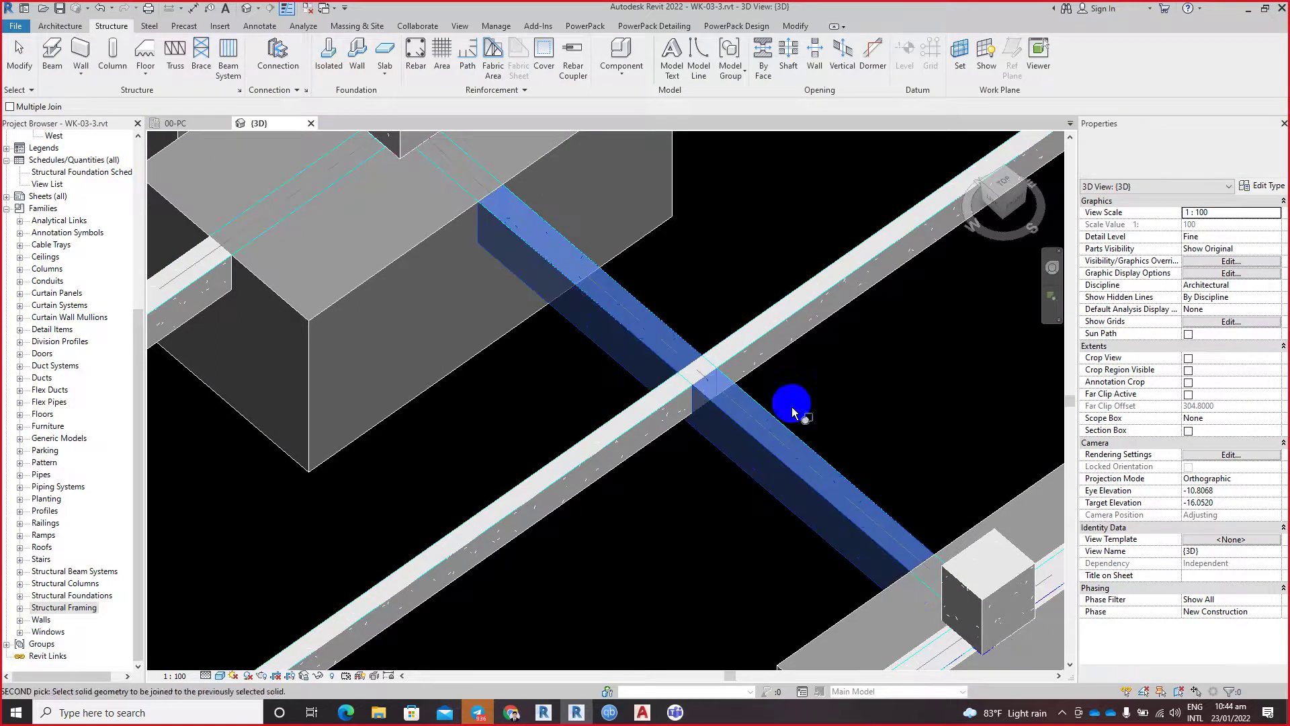
{"action": "left_click", "coordinate": [773, 323]}
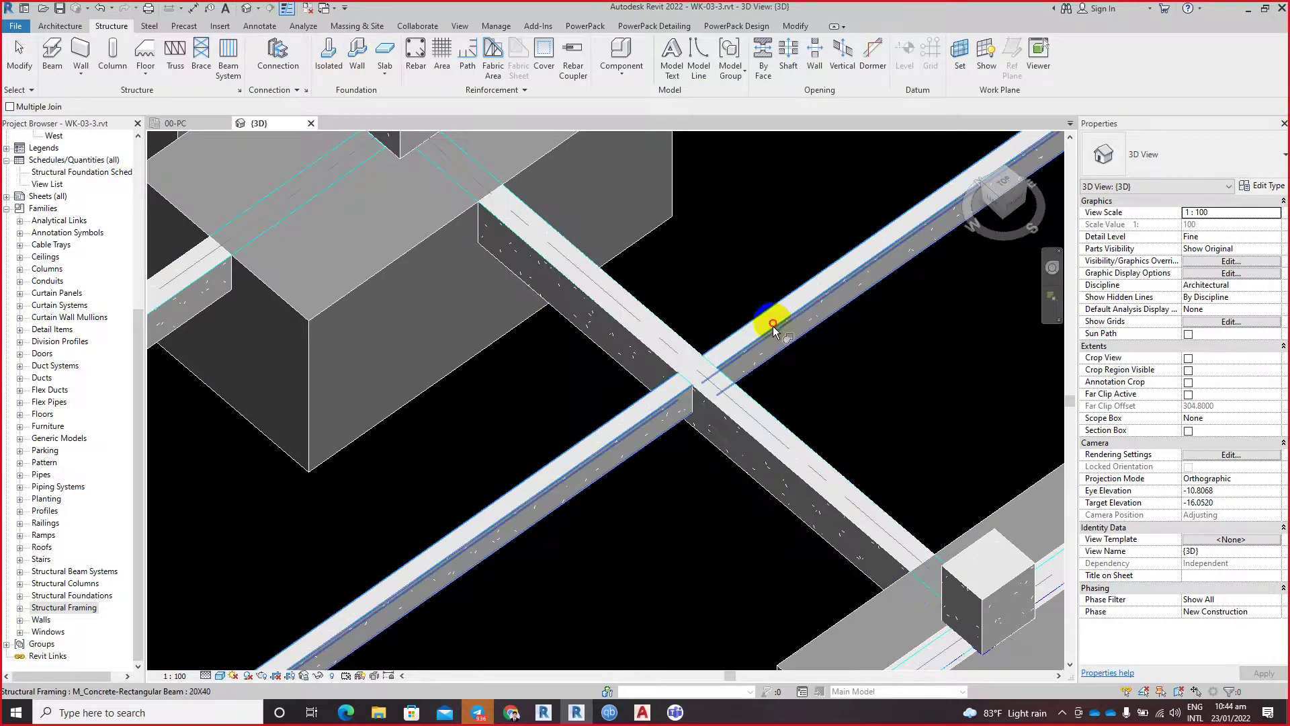
{"action": "left_click", "coordinate": [791, 358]}
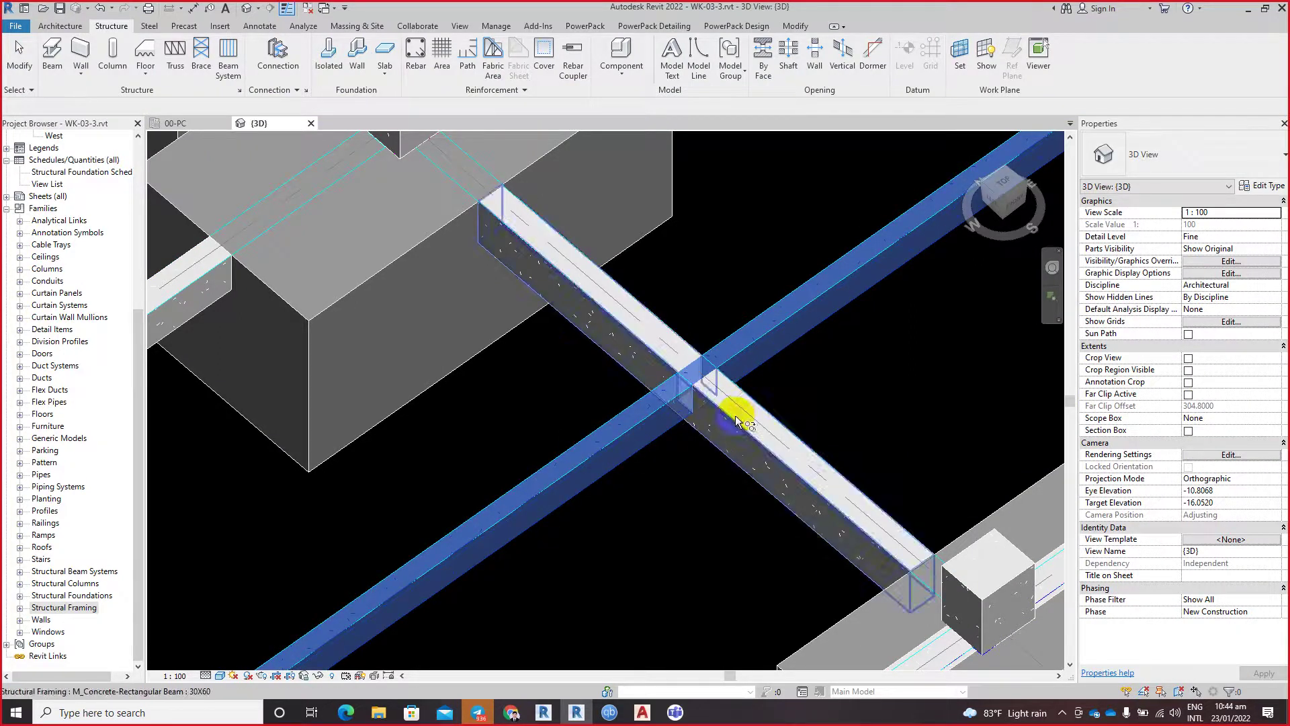
{"action": "left_click", "coordinate": [760, 414]}
{"action": "key", "text": "Escape"}
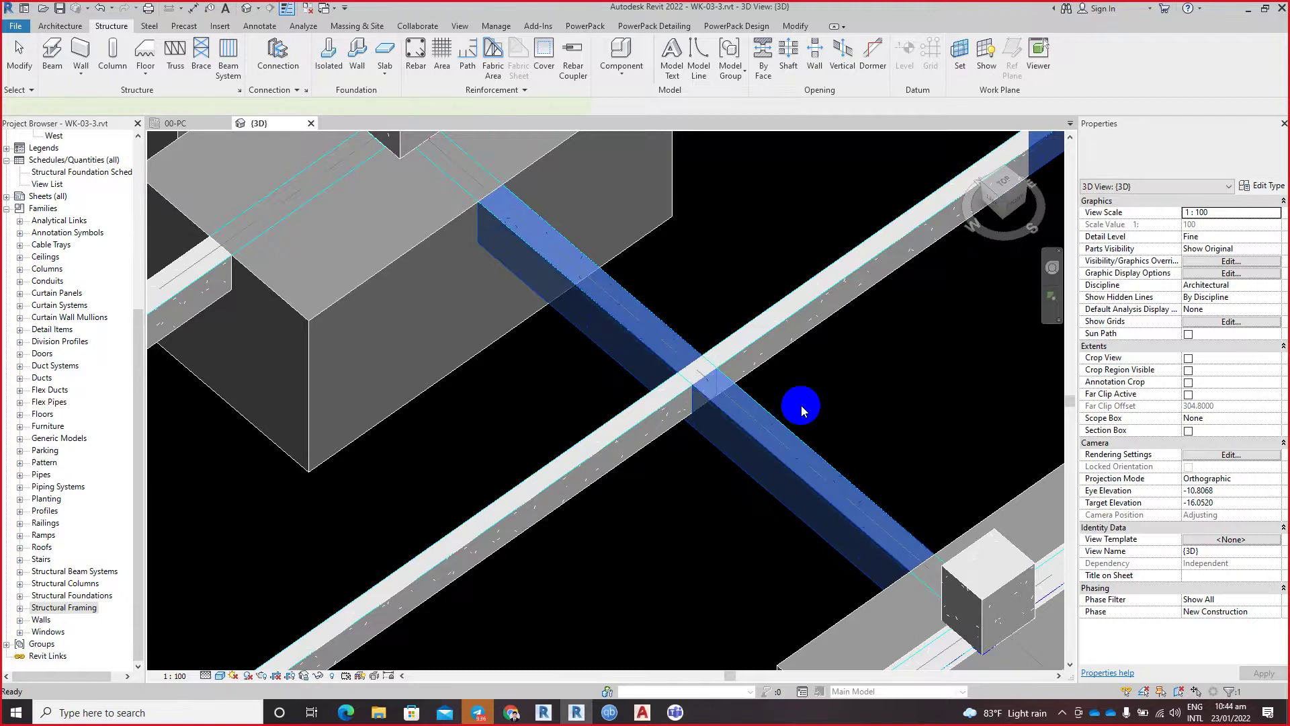
Step: Start copying the 30X60 beam with CO, then cancel the copy
{"action": "left_click", "coordinate": [801, 406]}
{"action": "scroll", "coordinate": [801, 400], "scroll_direction": "up", "scroll_amount": 1}
{"action": "key", "text": "c"}
{"action": "key", "text": "o"}
{"action": "left_click", "coordinate": [833, 390]}
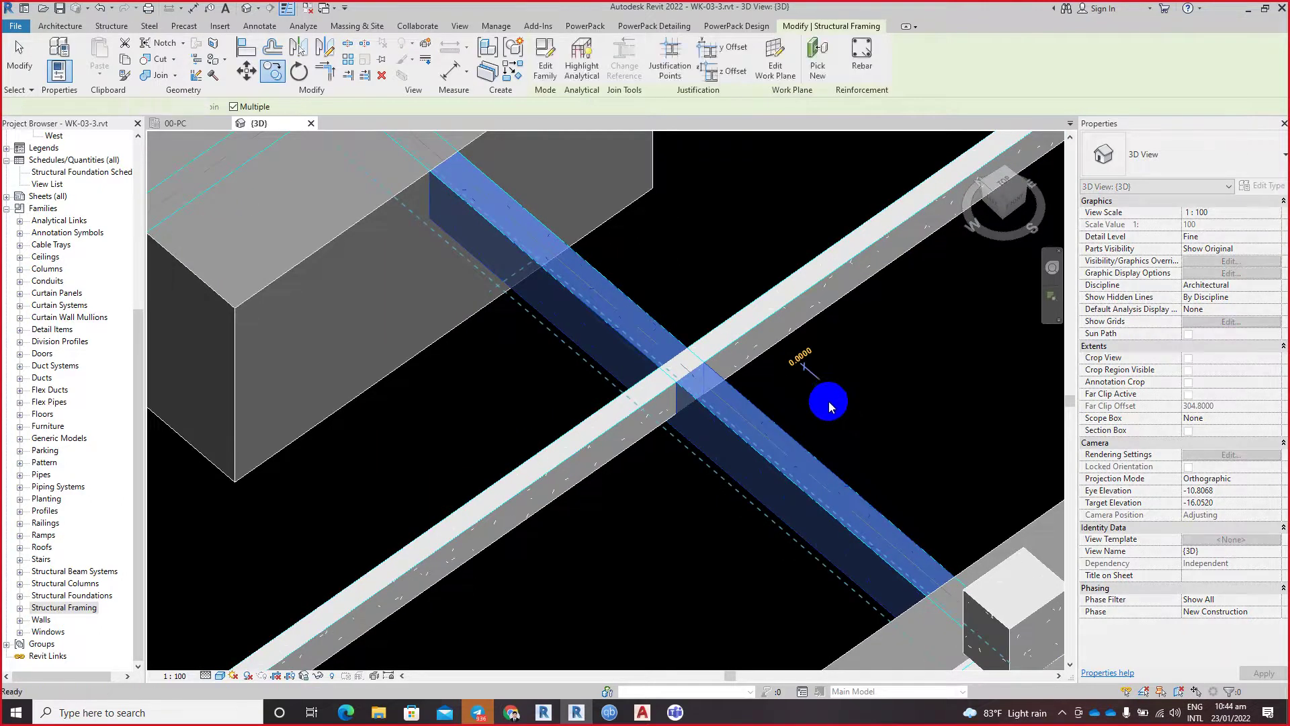
{"action": "key", "text": "Escape"}
{"action": "key", "text": "Escape"}
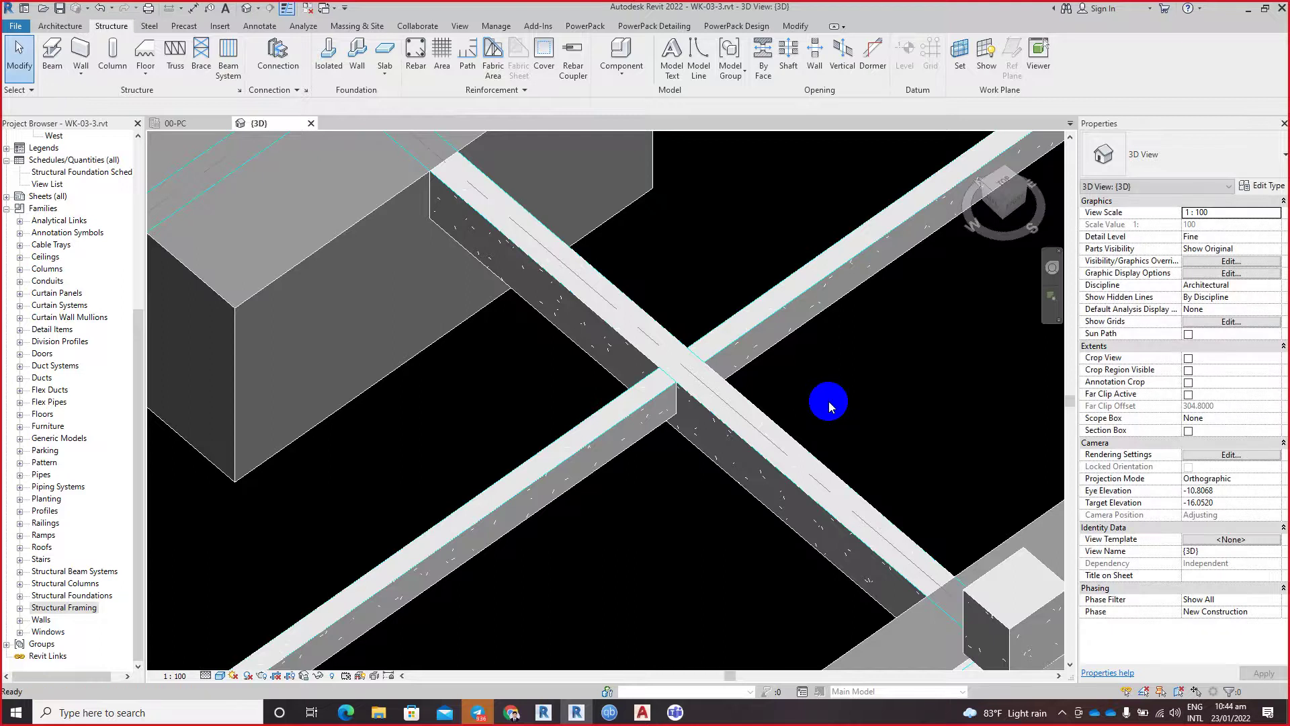
{"action": "middle_click_drag", "start_coordinate": [819, 406], "coordinate": [777, 384]}
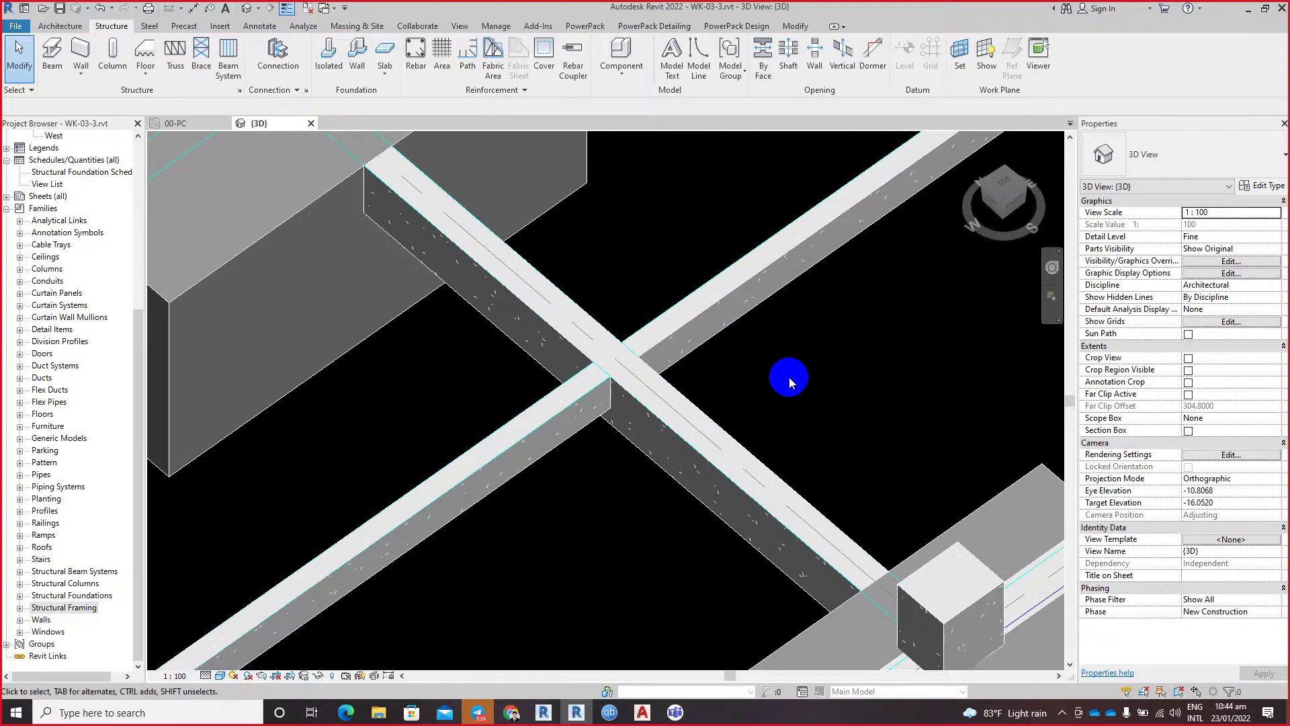
Step: Zoom out, inspect a pile cap, and close the 00-PC plan view
{"action": "scroll", "coordinate": [789, 377], "scroll_direction": "down", "scroll_amount": 1}
{"action": "scroll", "coordinate": [789, 377], "scroll_direction": "down", "scroll_amount": 1}
{"action": "scroll", "coordinate": [789, 377], "scroll_direction": "down", "scroll_amount": 2}
{"action": "scroll", "coordinate": [789, 377], "scroll_direction": "down", "scroll_amount": 2}
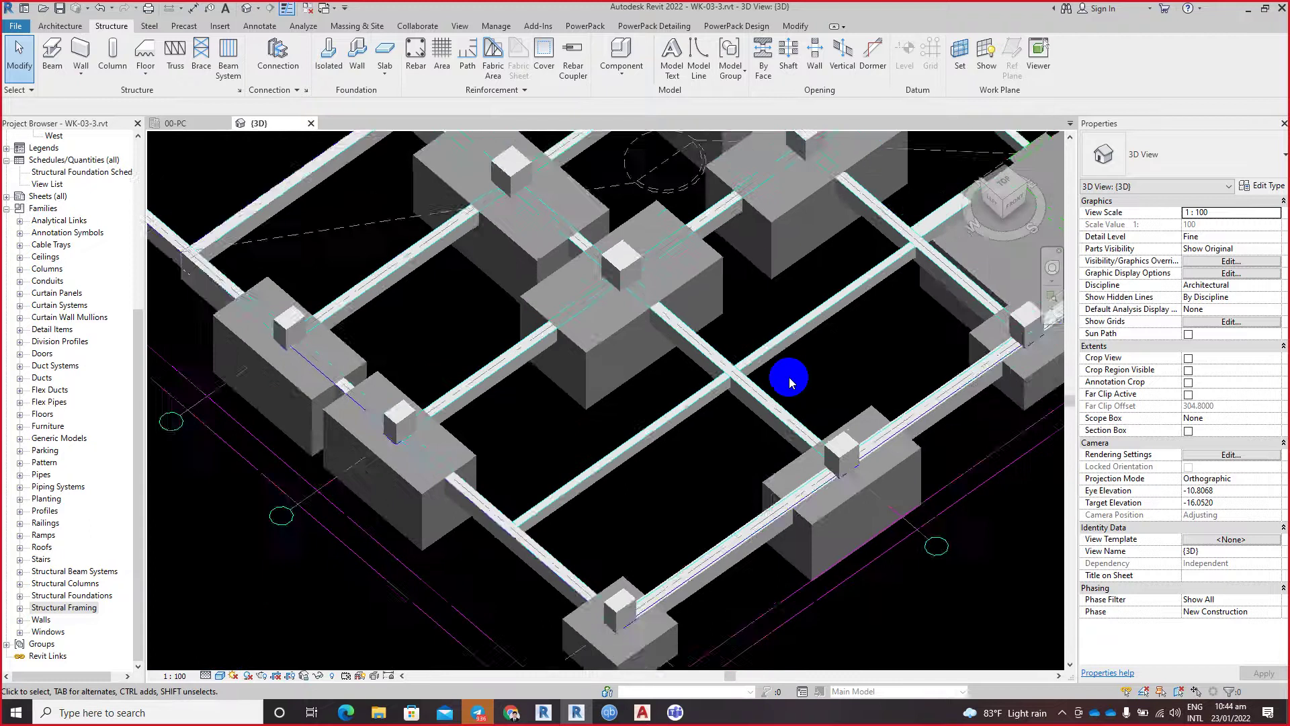
{"action": "scroll", "coordinate": [789, 377], "scroll_direction": "down", "scroll_amount": 2}
{"action": "scroll", "coordinate": [811, 331], "scroll_direction": "down", "scroll_amount": 1}
{"action": "scroll", "coordinate": [811, 330], "scroll_direction": "down", "scroll_amount": 2}
{"action": "scroll", "coordinate": [696, 405], "scroll_direction": "down", "scroll_amount": 1}
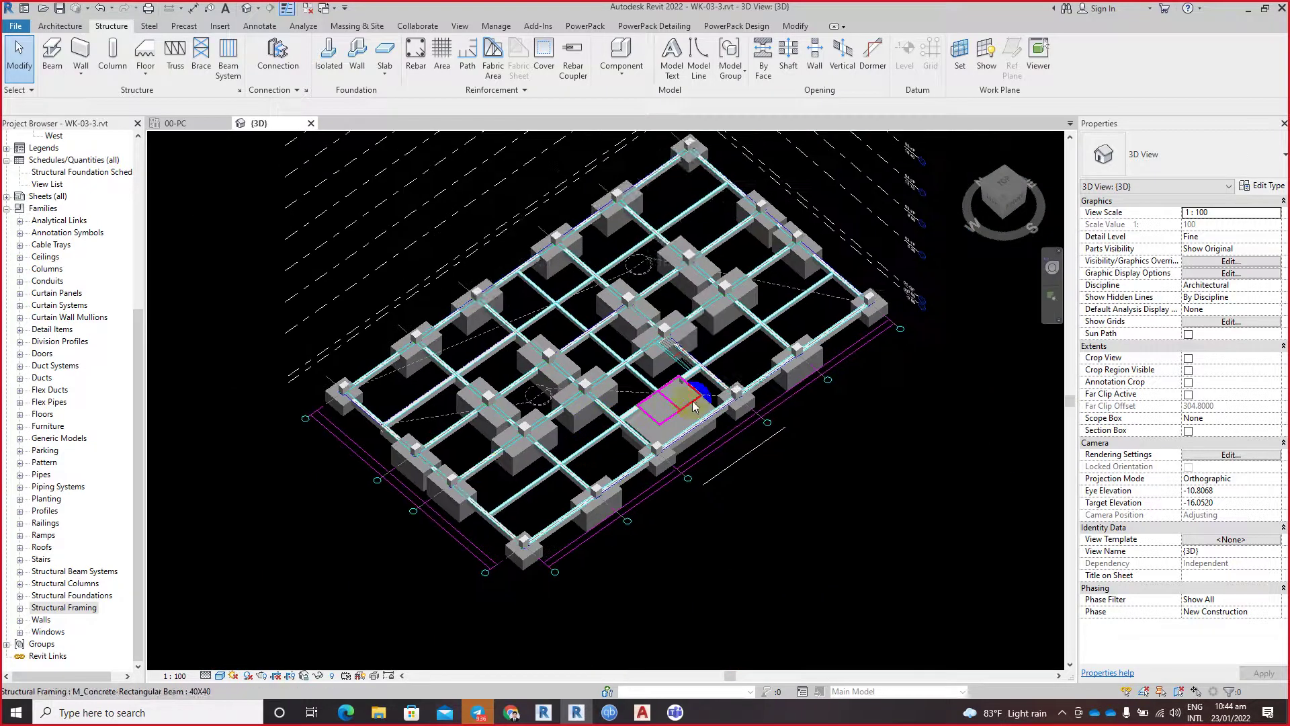
{"action": "left_click", "coordinate": [696, 405]}
{"action": "left_click", "coordinate": [857, 519]}
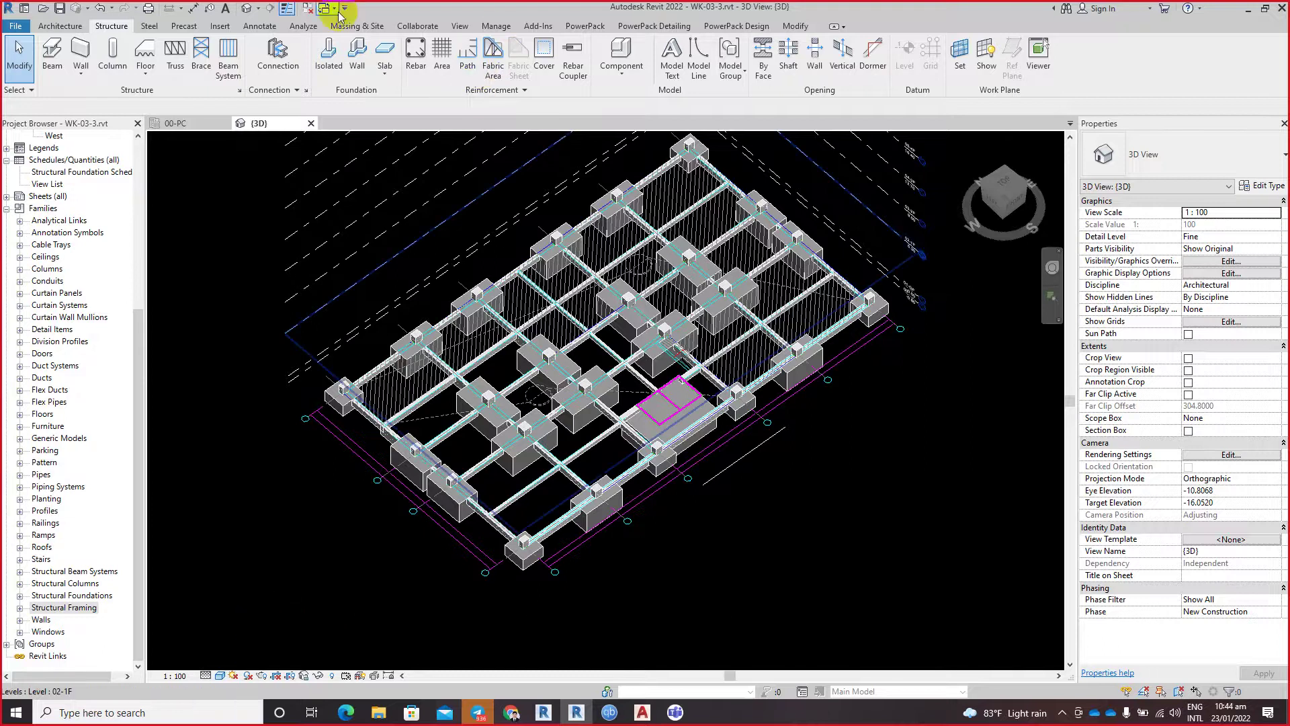
{"action": "left_click", "coordinate": [308, 8]}
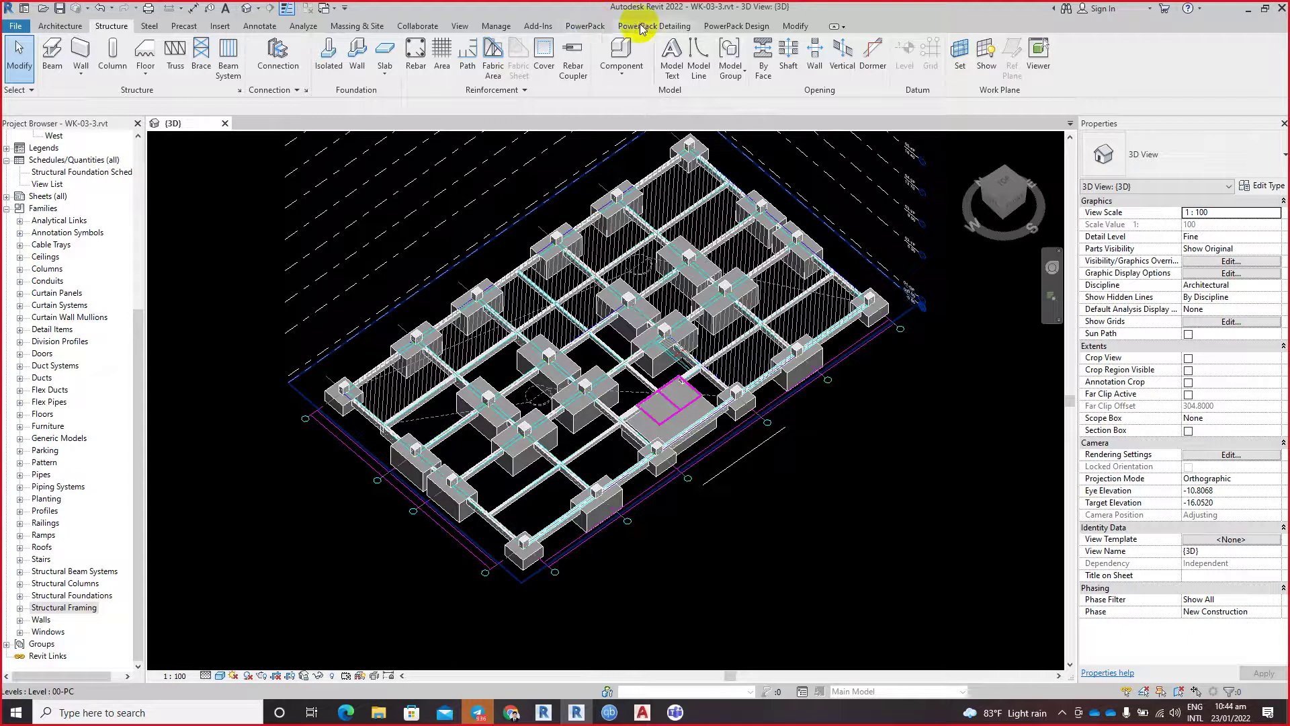
Step: Browse the PowerPack Detailing, Design and PowerPack ribbon tabs
{"action": "left_click", "coordinate": [676, 25]}
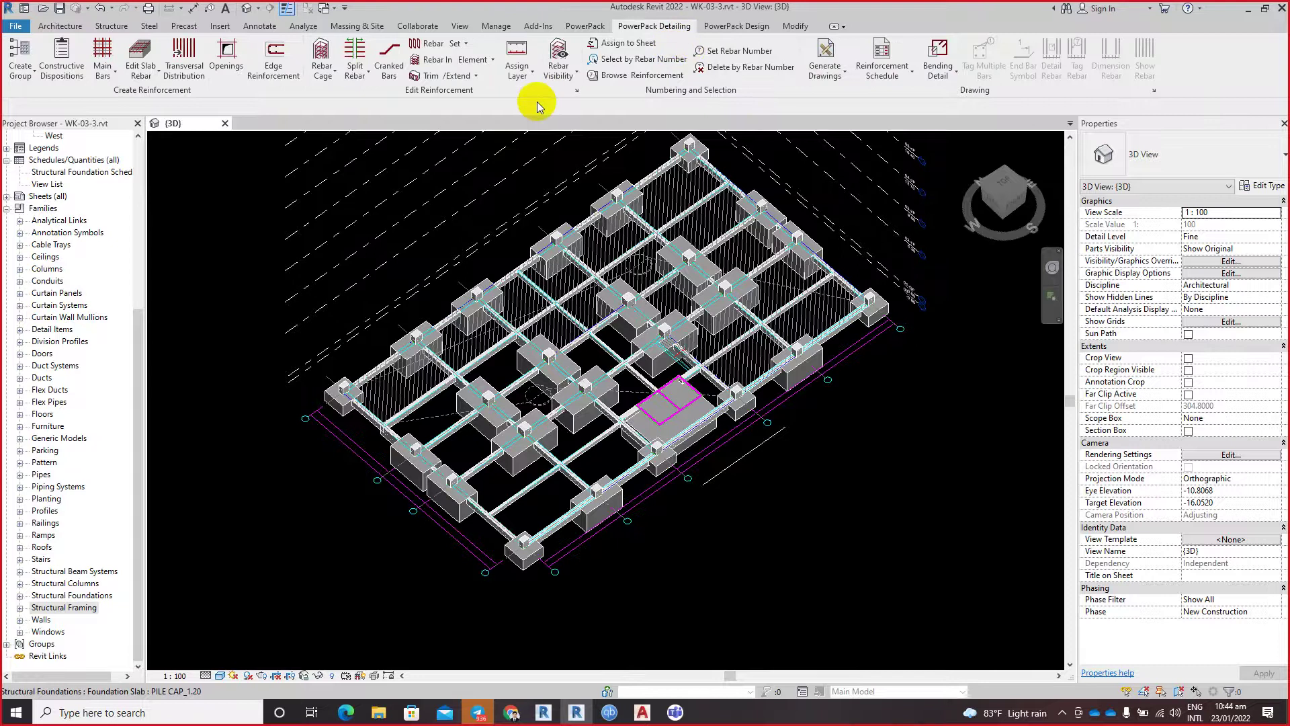
{"action": "left_click", "coordinate": [749, 30]}
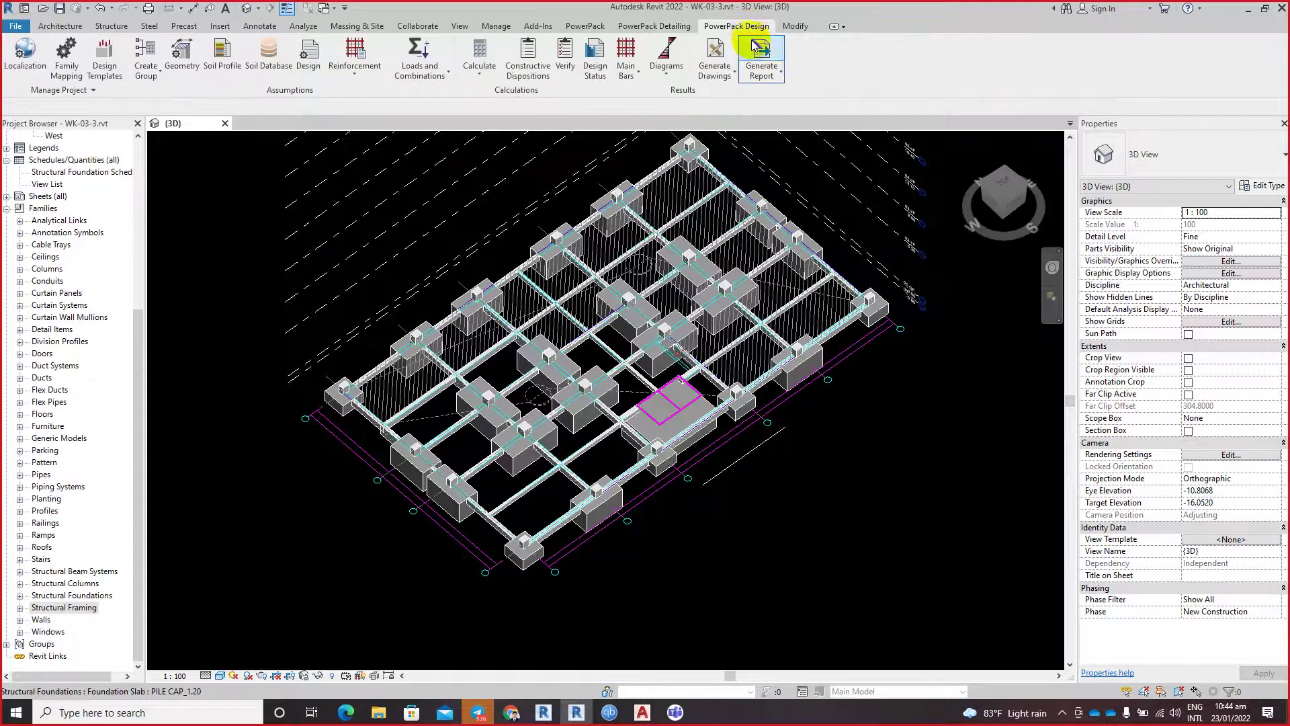
{"action": "left_click", "coordinate": [681, 27]}
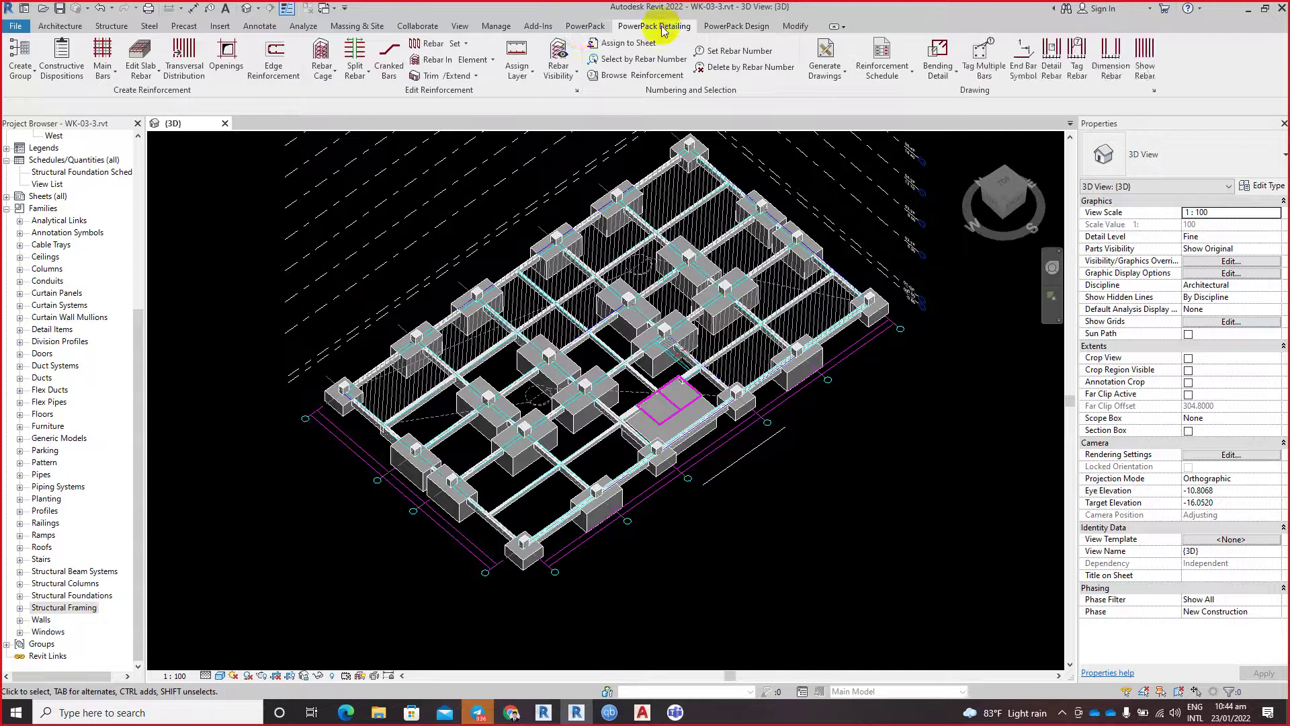
{"action": "left_click", "coordinate": [583, 30]}
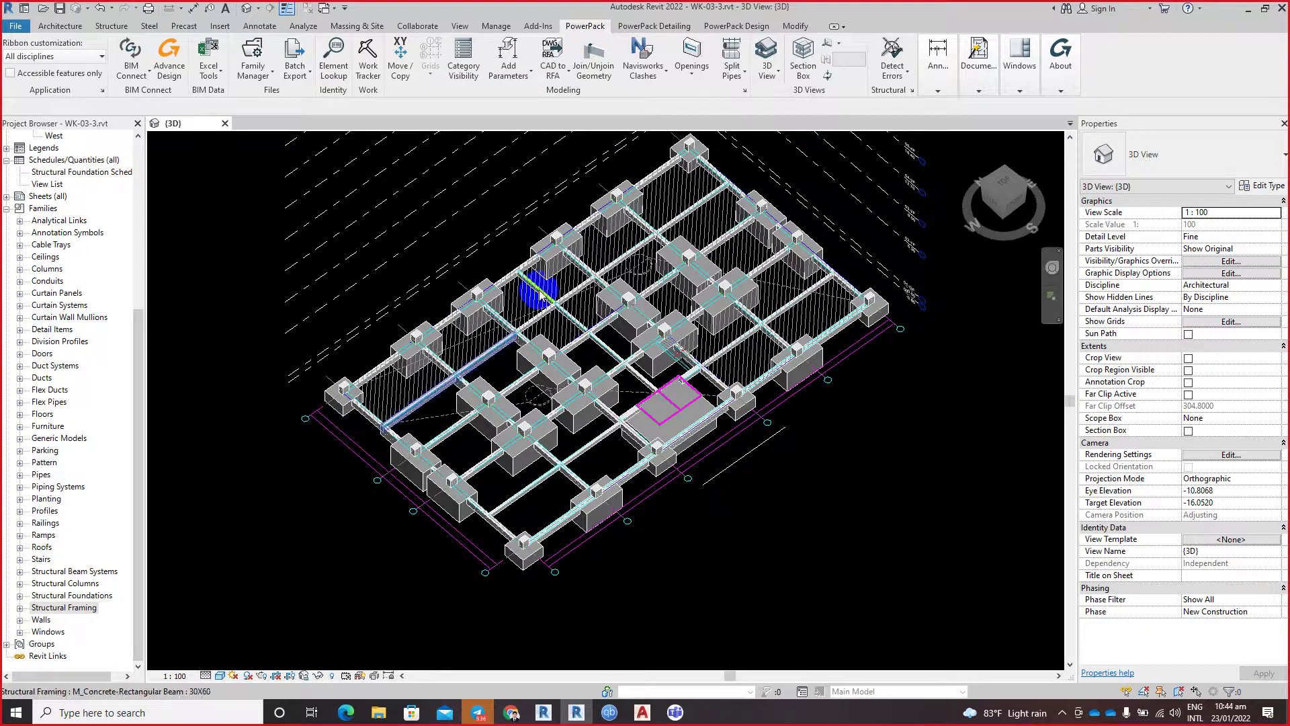
Step: Window-select all the ground beams and pile caps in the model
{"action": "left_click", "coordinate": [608, 74]}
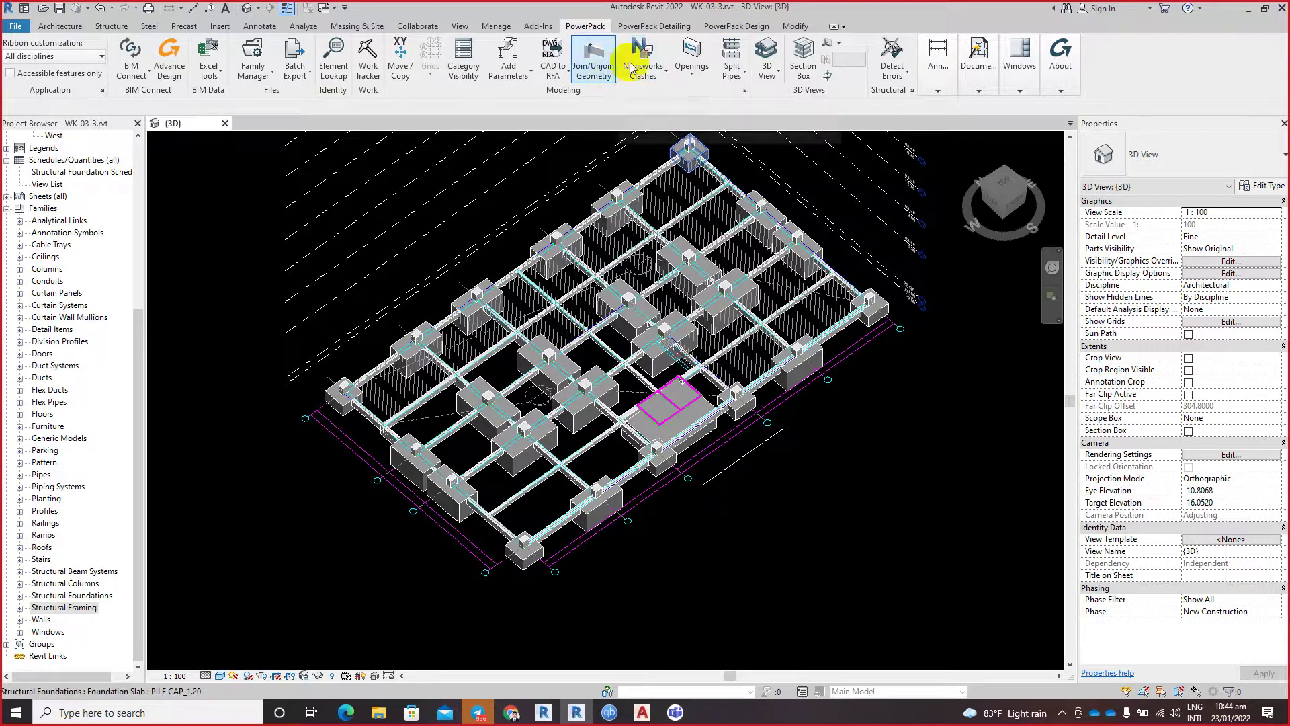
{"action": "left_click", "coordinate": [561, 282]}
{"action": "left_click", "coordinate": [590, 345]}
{"action": "left_click", "coordinate": [354, 509]}
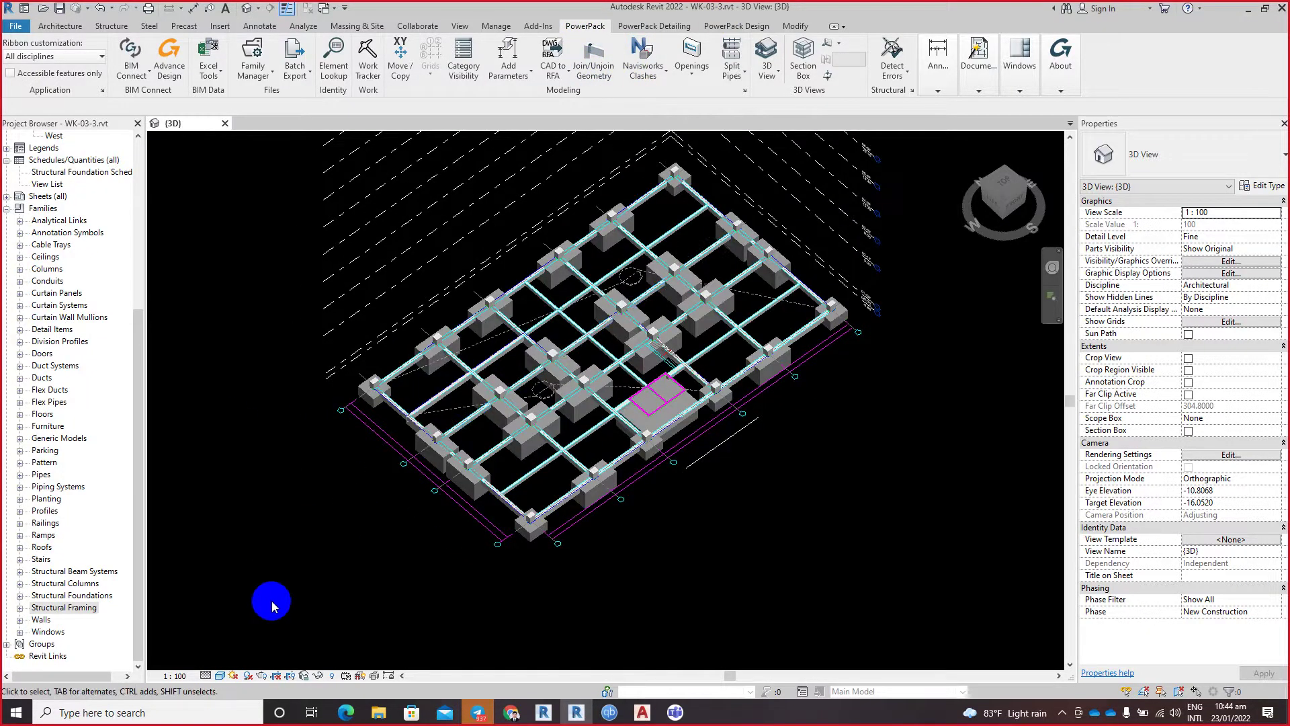
{"action": "mouse_move", "coordinate": [275, 622]}
{"action": "left_mouse_down"}
{"action": "mouse_move", "coordinate": [815, 318]}
{"action": "mouse_move", "coordinate": [978, 143]}
{"action": "left_mouse_up"}
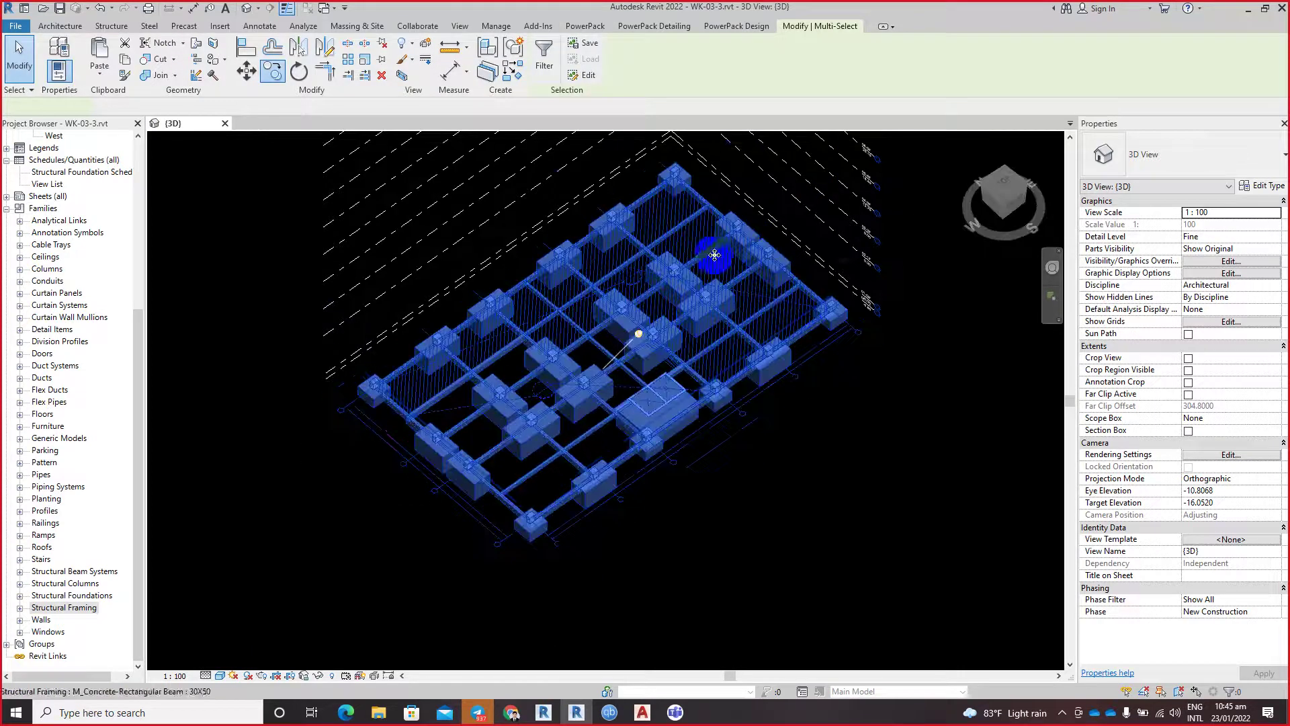
Step: Run PowerPack Join/Unjoin Geometry with Structural Foundations first and Structural Framing second
{"action": "left_click", "coordinate": [585, 25]}
{"action": "left_click", "coordinate": [603, 71]}
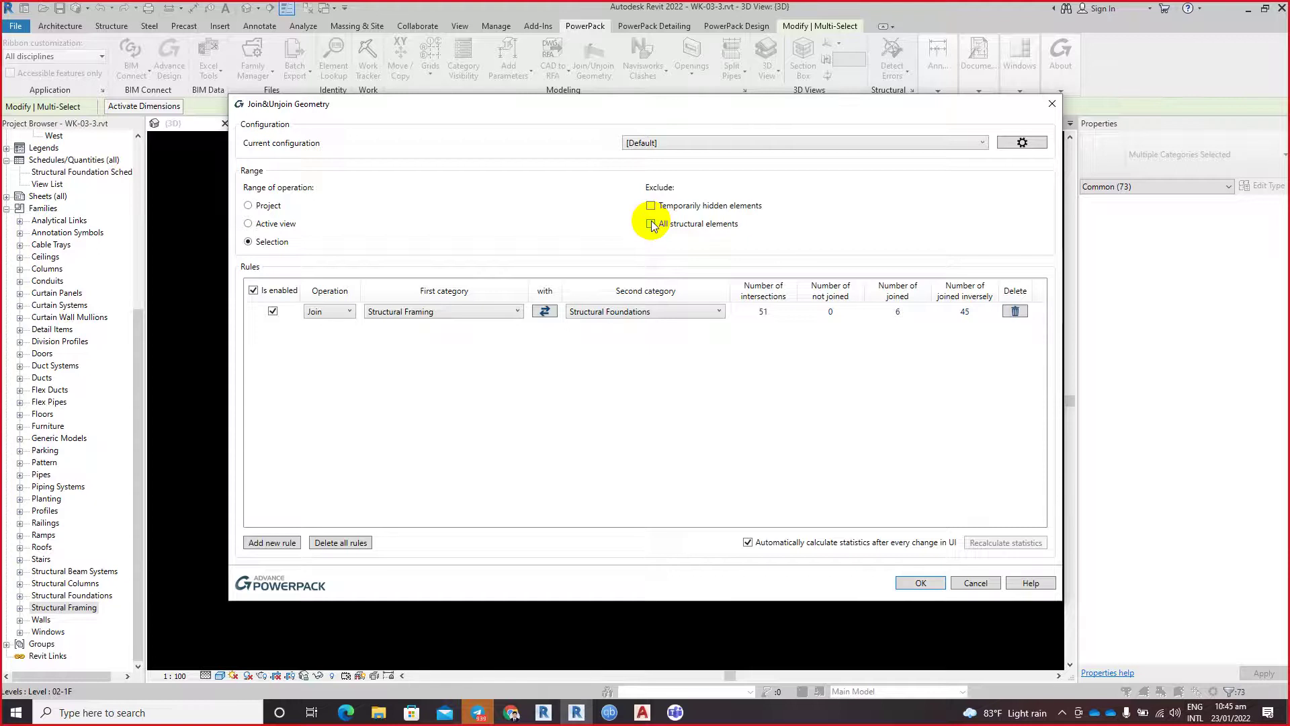
{"action": "left_click_drag", "start_coordinate": [557, 107], "coordinate": [1041, 220]}
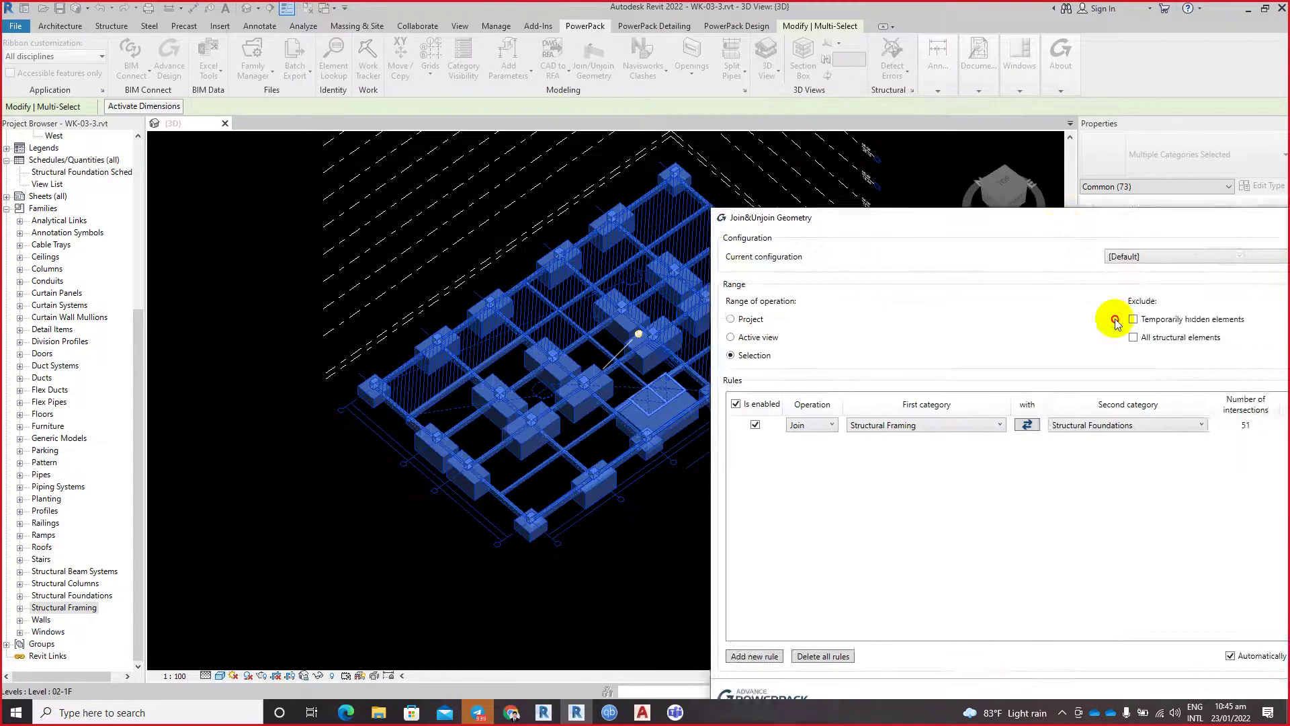
{"action": "left_click_drag", "start_coordinate": [1116, 321], "coordinate": [1283, 190]}
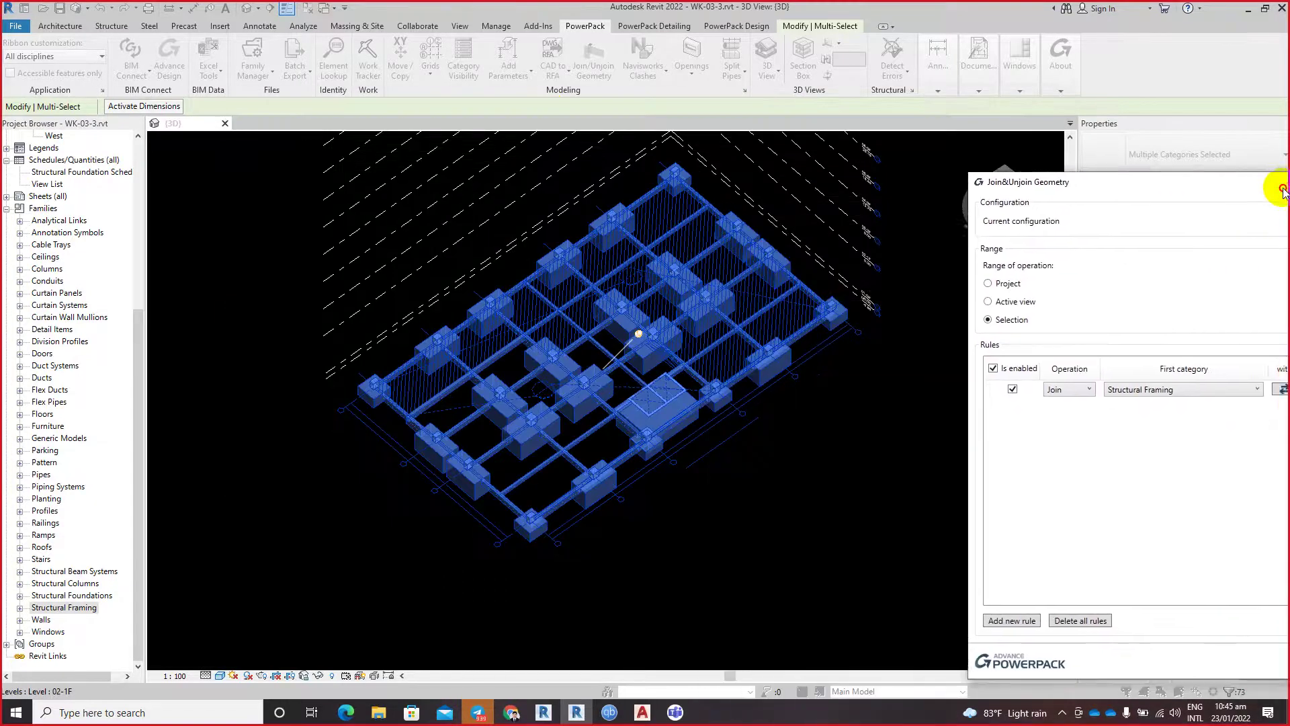
{"action": "left_click_drag", "start_coordinate": [1284, 190], "coordinate": [1184, 177]}
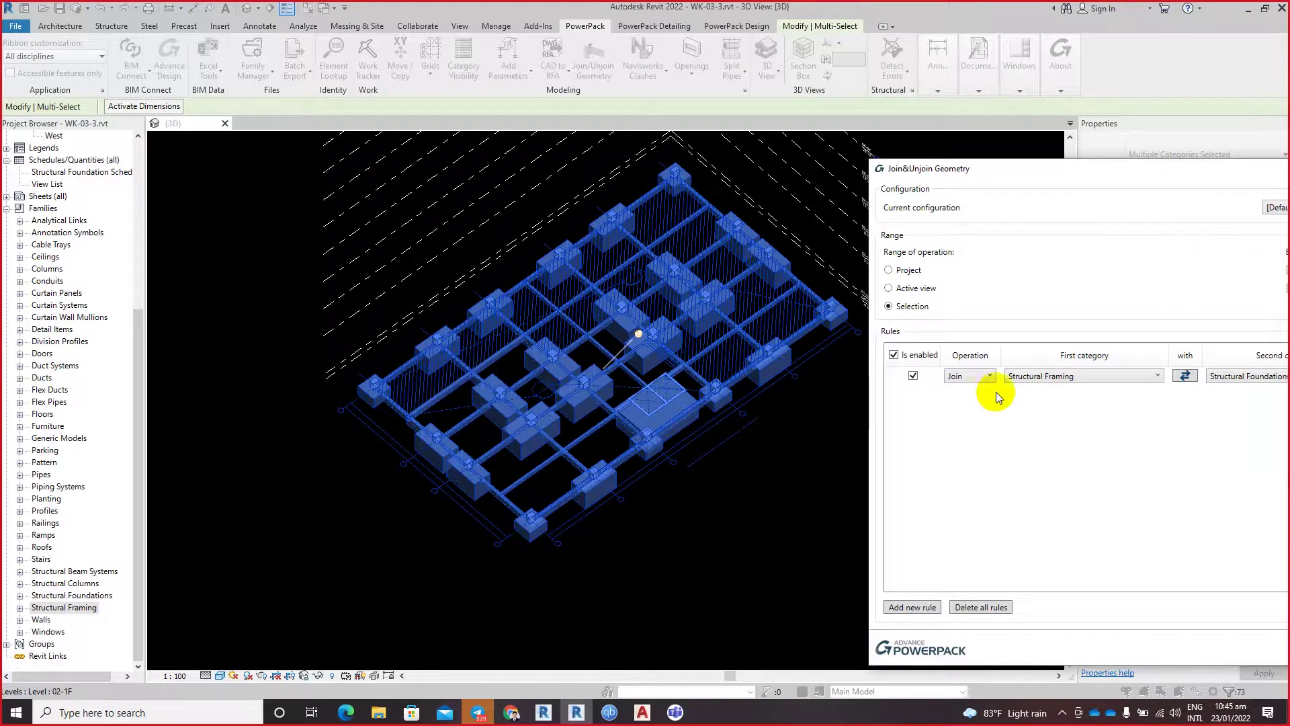
{"action": "left_click", "coordinate": [1065, 377]}
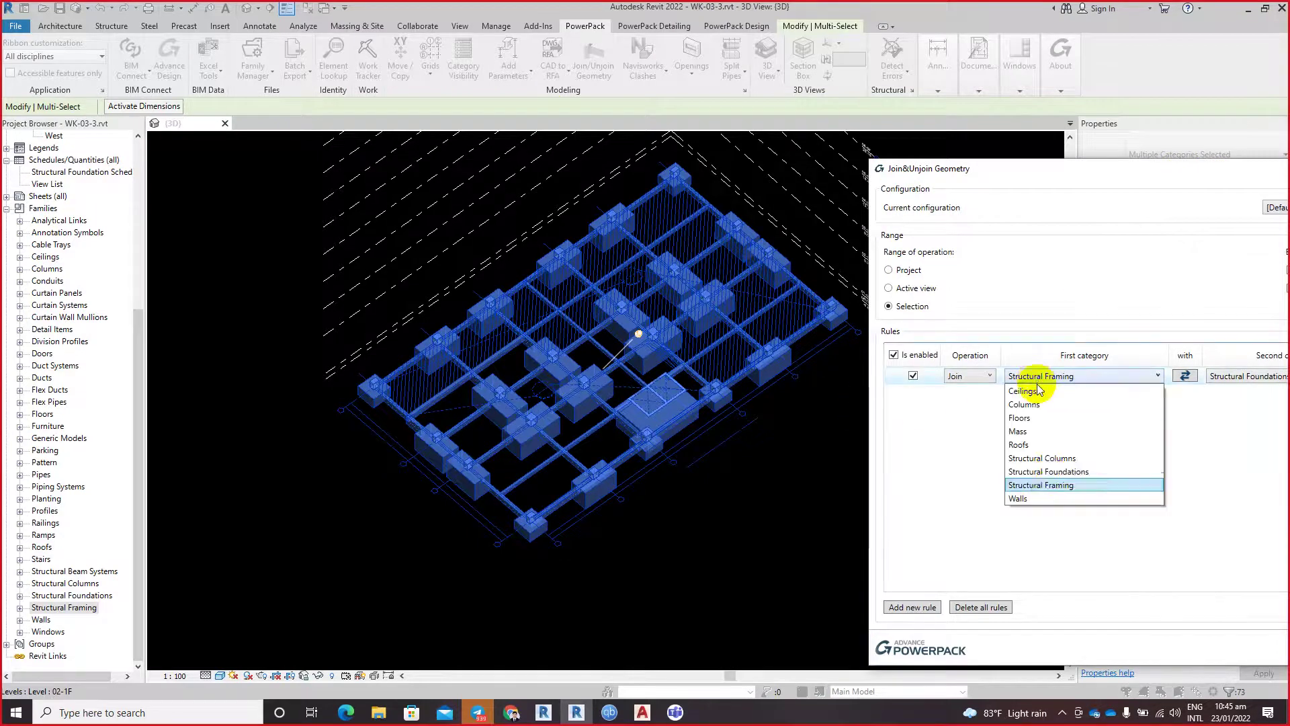
{"action": "left_click", "coordinate": [1052, 473]}
{"action": "left_click_drag", "start_coordinate": [1107, 174], "coordinate": [957, 144]}
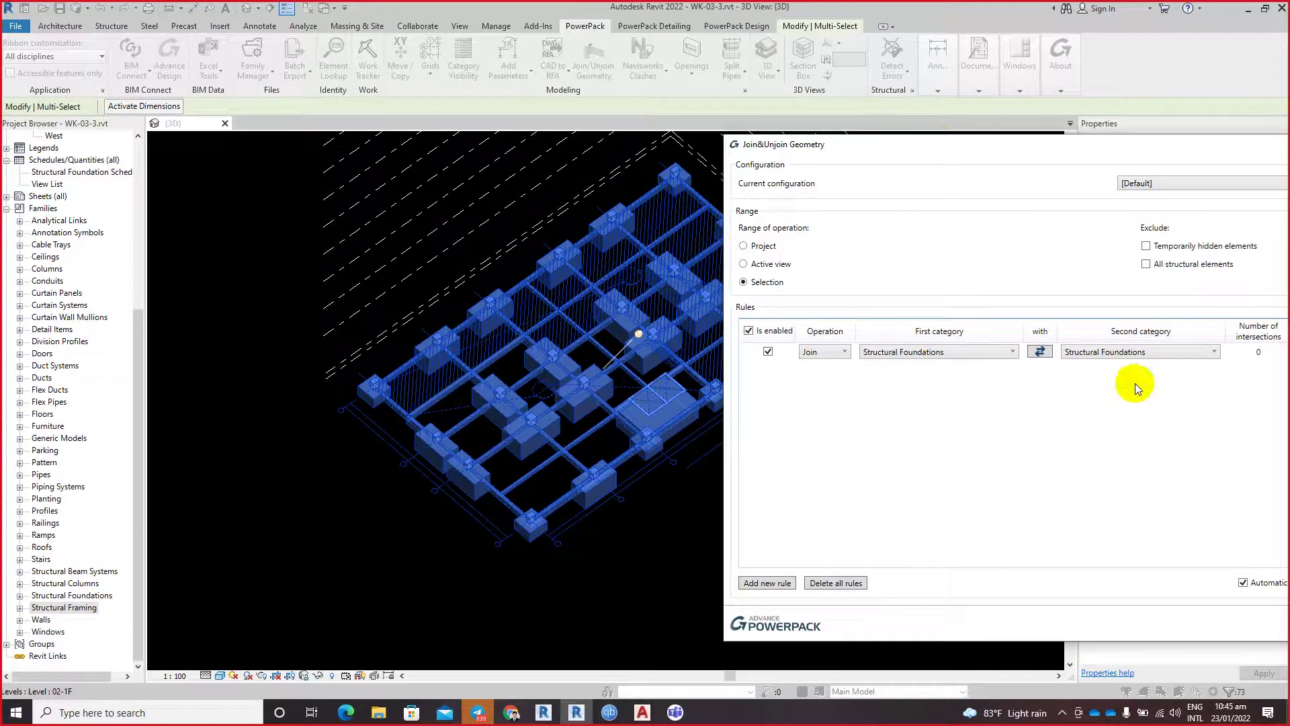
{"action": "left_click", "coordinate": [1109, 351]}
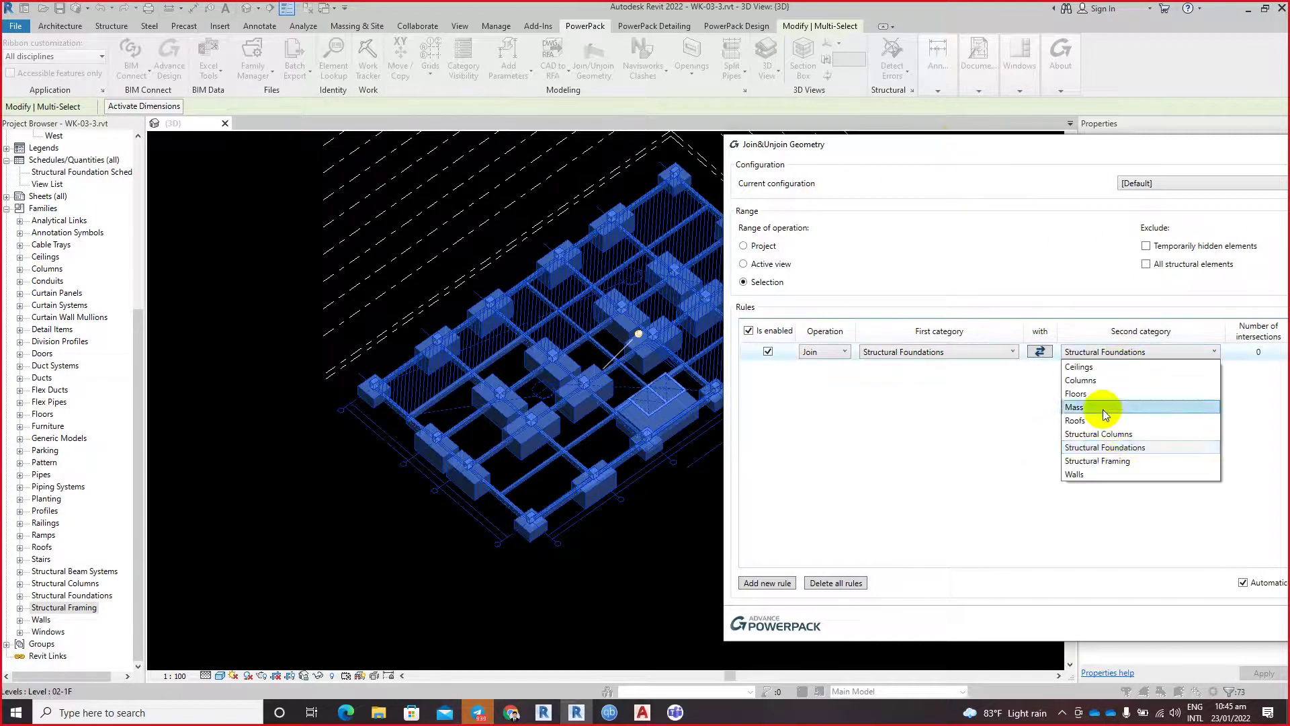
{"action": "left_click", "coordinate": [1114, 461]}
{"action": "left_click_drag", "start_coordinate": [862, 145], "coordinate": [1068, 146]}
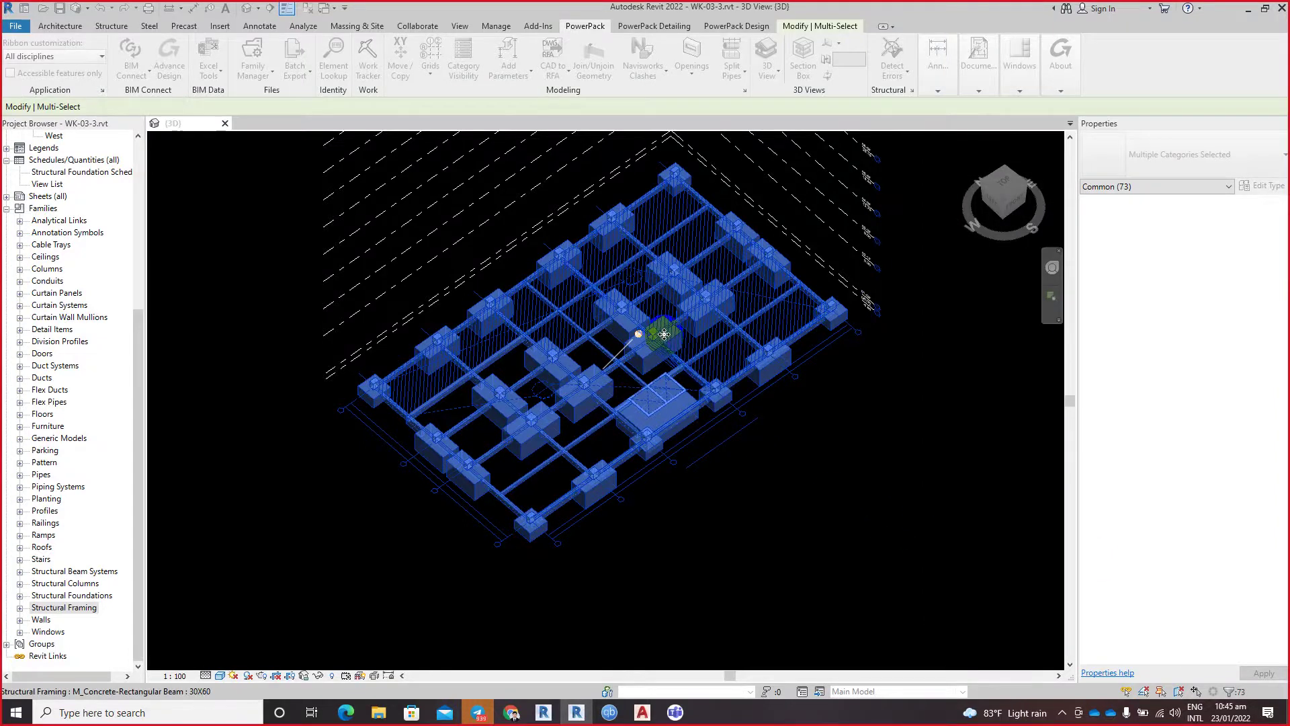
{"action": "middle_click_drag", "start_coordinate": [664, 334], "coordinate": [818, 489], "text": "shift"}
{"action": "left_click", "coordinate": [818, 488]}
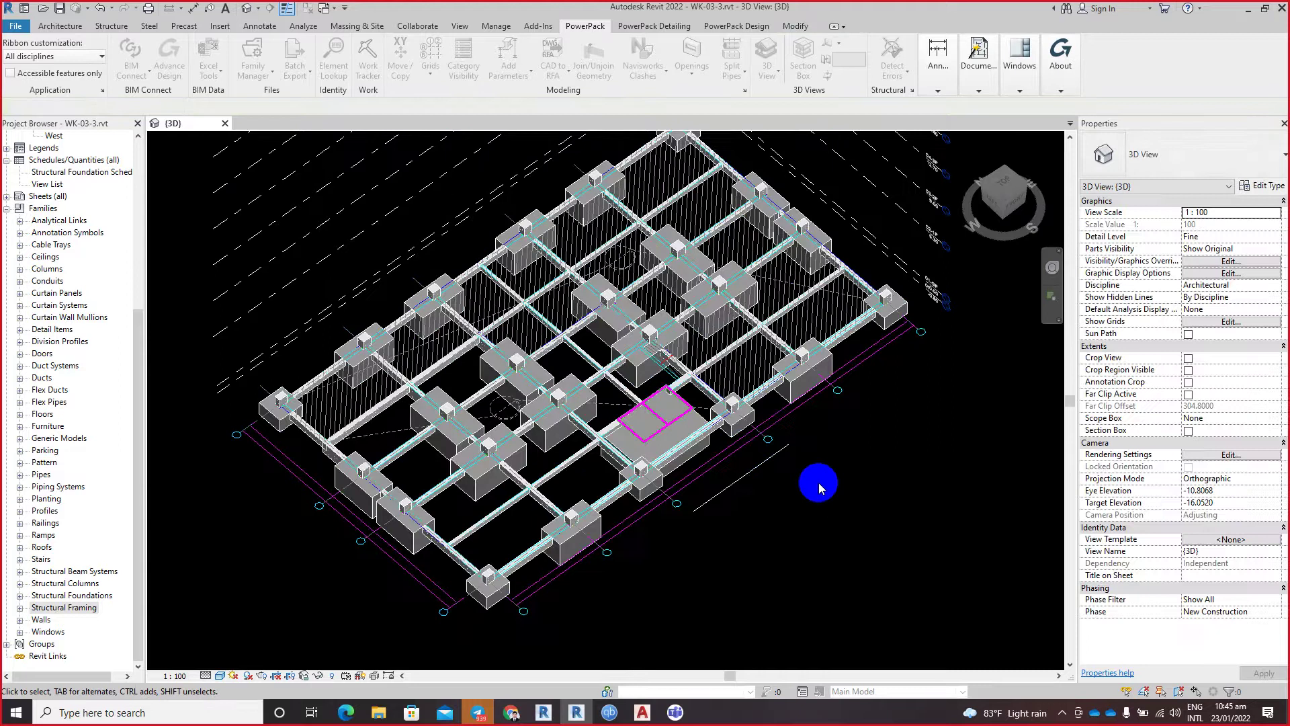
{"action": "scroll", "coordinate": [784, 412], "scroll_direction": "up", "scroll_amount": 1}
{"action": "scroll", "coordinate": [835, 288], "scroll_direction": "up", "scroll_amount": 3}
{"action": "scroll", "coordinate": [798, 478], "scroll_direction": "up", "scroll_amount": 2}
{"action": "scroll", "coordinate": [805, 437], "scroll_direction": "up", "scroll_amount": 2}
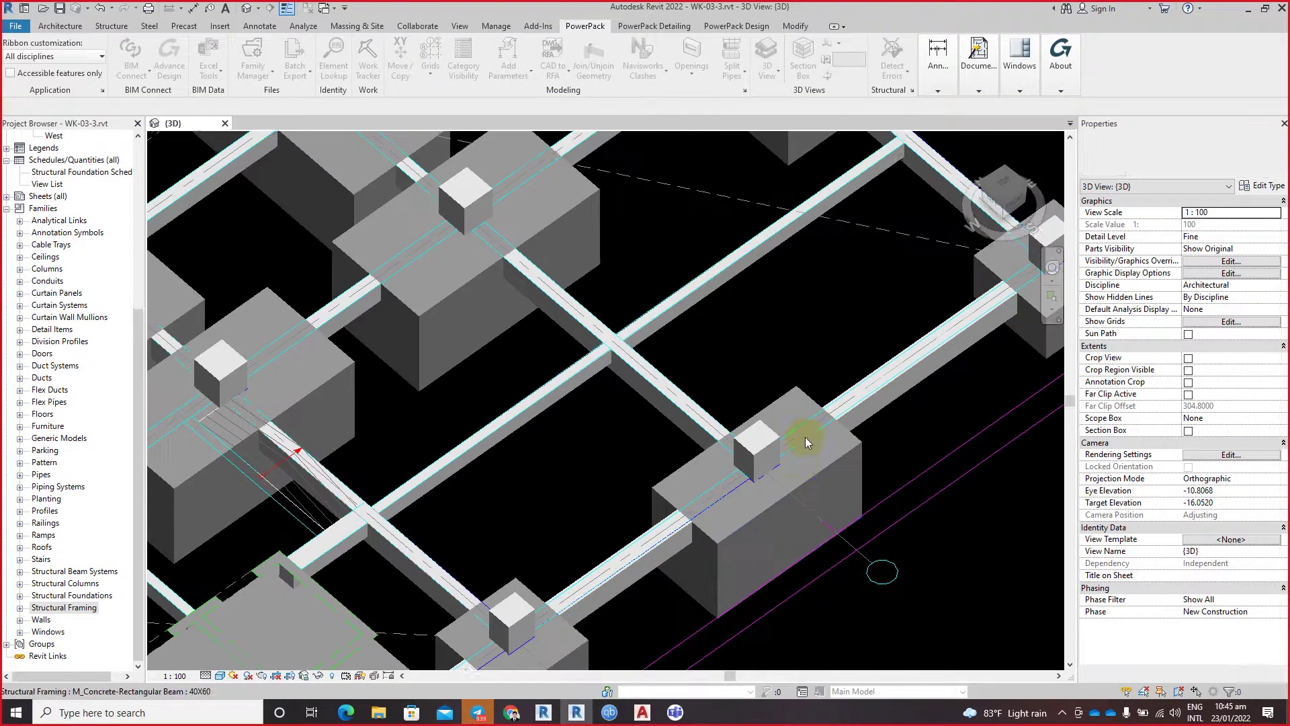
{"action": "scroll", "coordinate": [805, 437], "scroll_direction": "down", "scroll_amount": 1}
{"action": "scroll", "coordinate": [807, 461], "scroll_direction": "down", "scroll_amount": 1}
{"action": "scroll", "coordinate": [807, 461], "scroll_direction": "down", "scroll_amount": 2}
{"action": "scroll", "coordinate": [478, 237], "scroll_direction": "up", "scroll_amount": 3}
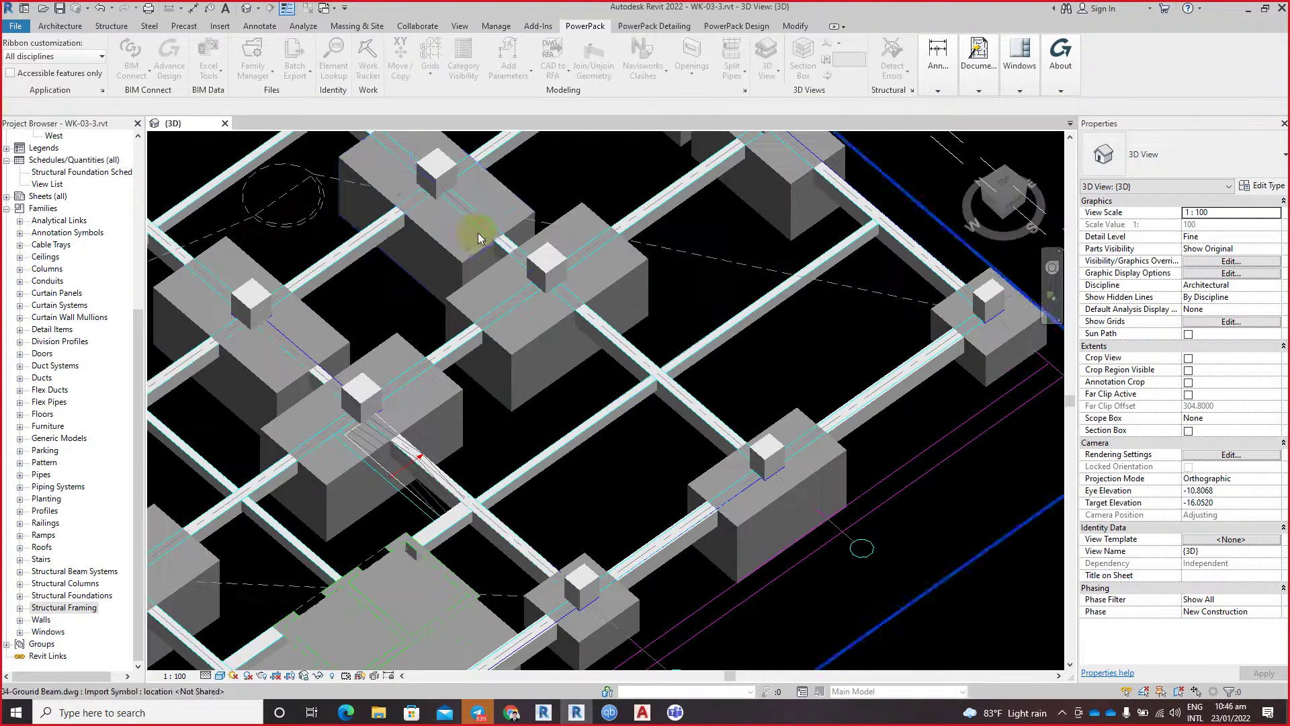
{"action": "scroll", "coordinate": [706, 296], "scroll_direction": "down", "scroll_amount": 3}
{"action": "scroll", "coordinate": [648, 326], "scroll_direction": "up", "scroll_amount": 1}
{"action": "scroll", "coordinate": [553, 287], "scroll_direction": "up", "scroll_amount": 2}
{"action": "middle_click_drag", "start_coordinate": [553, 288], "coordinate": [724, 374]}
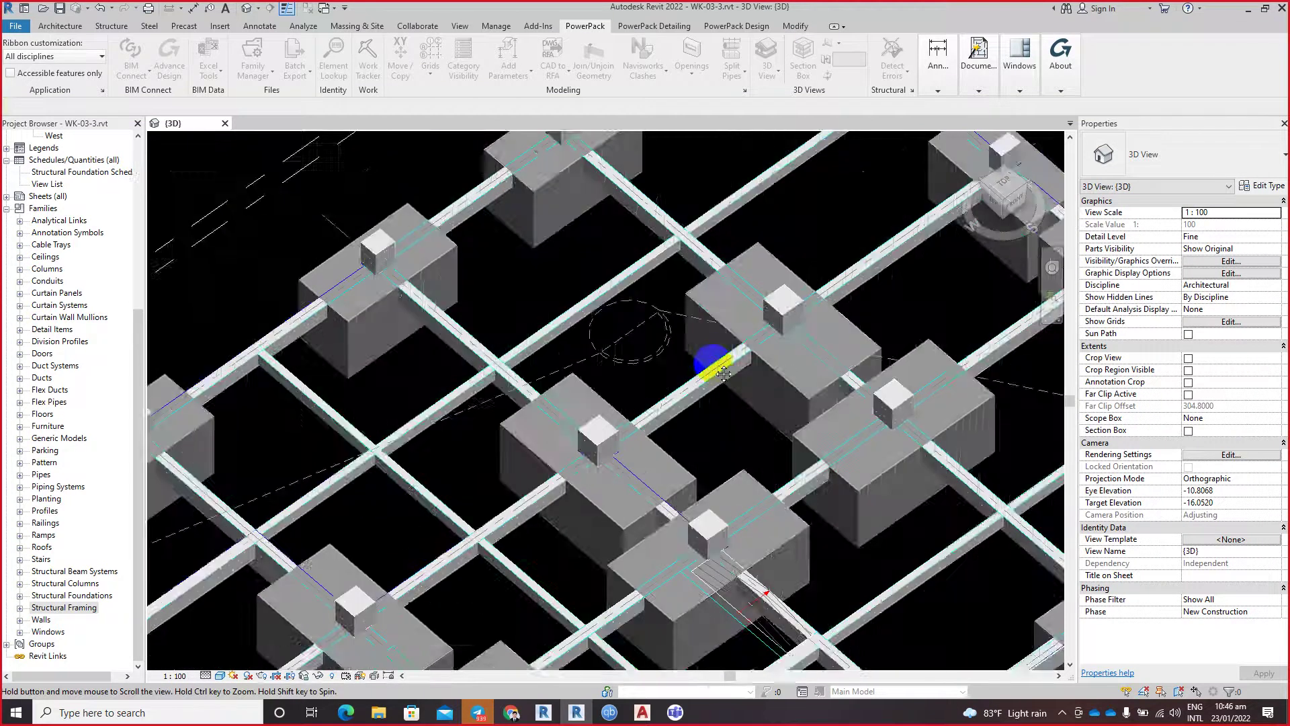
{"action": "scroll", "coordinate": [724, 374], "scroll_direction": "down", "scroll_amount": 1}
{"action": "scroll", "coordinate": [699, 369], "scroll_direction": "down", "scroll_amount": 1}
{"action": "scroll", "coordinate": [567, 340], "scroll_direction": "up", "scroll_amount": 1}
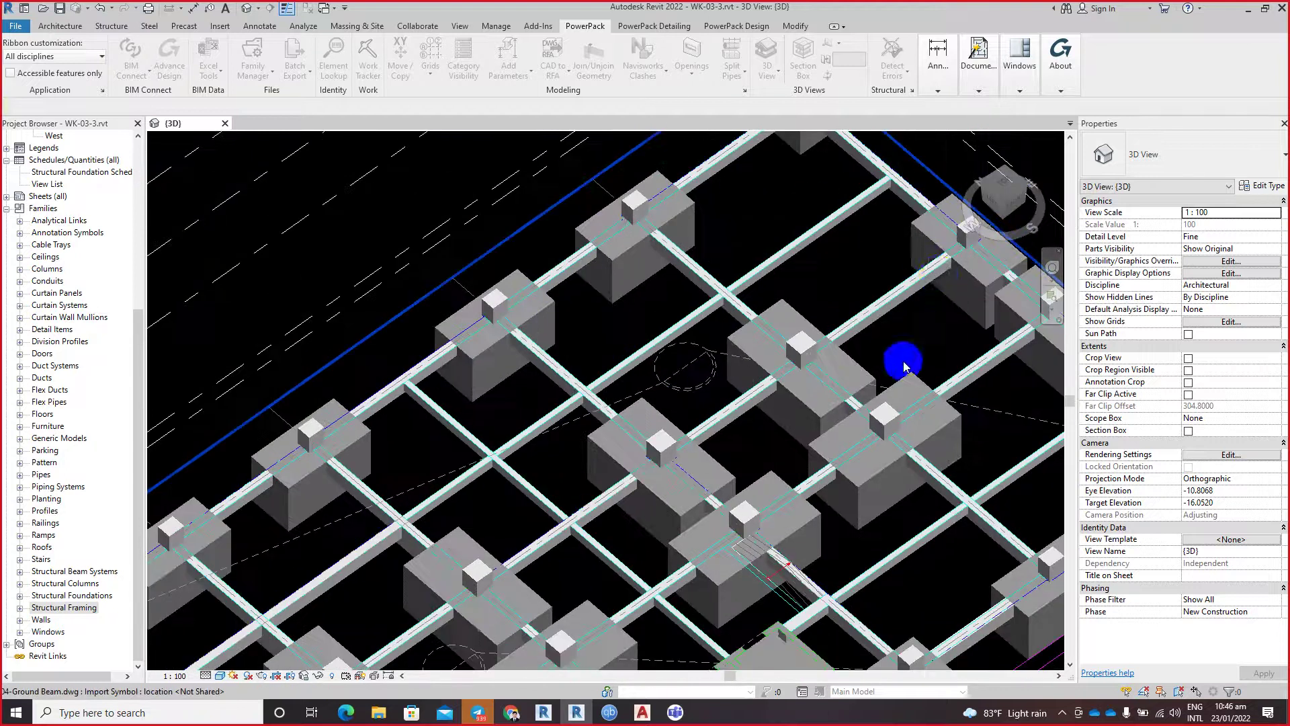
{"action": "left_click", "coordinate": [852, 329]}
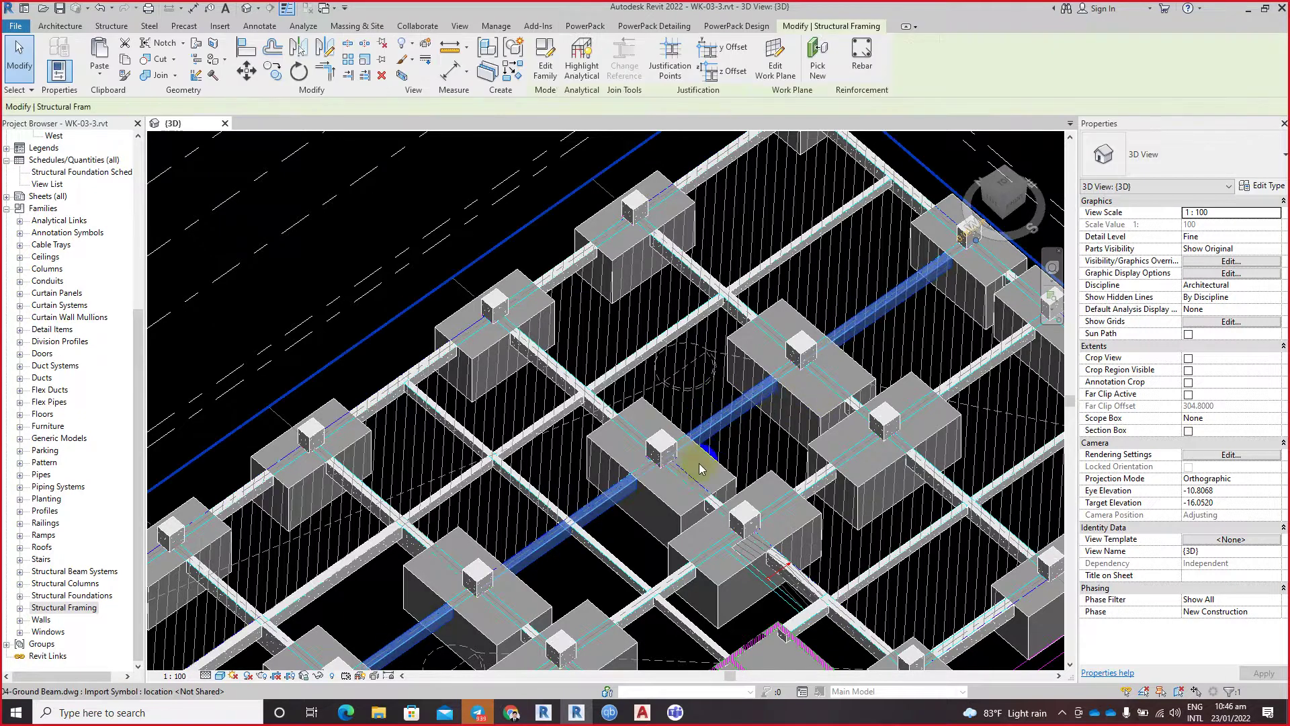
{"action": "scroll", "coordinate": [697, 461], "scroll_direction": "down", "scroll_amount": 2}
{"action": "middle_click_drag", "start_coordinate": [669, 413], "coordinate": [651, 361]}
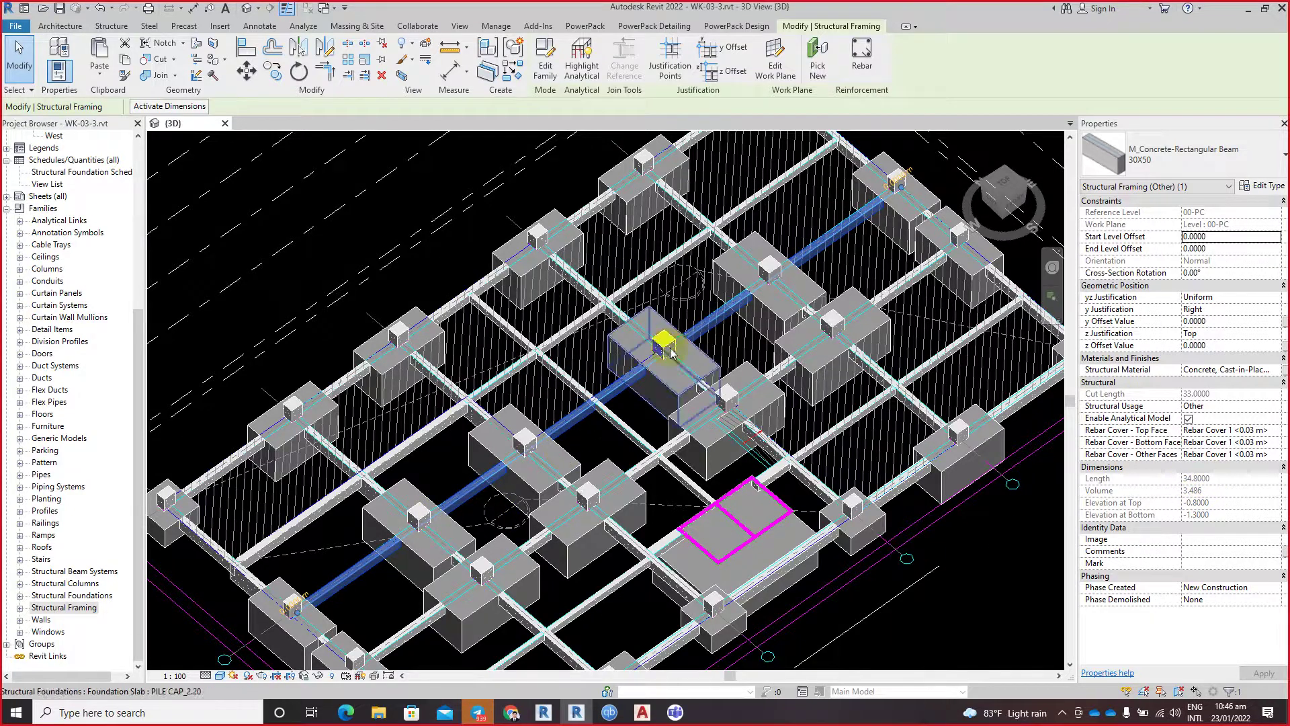
{"action": "middle_click_drag", "start_coordinate": [906, 222], "coordinate": [729, 366]}
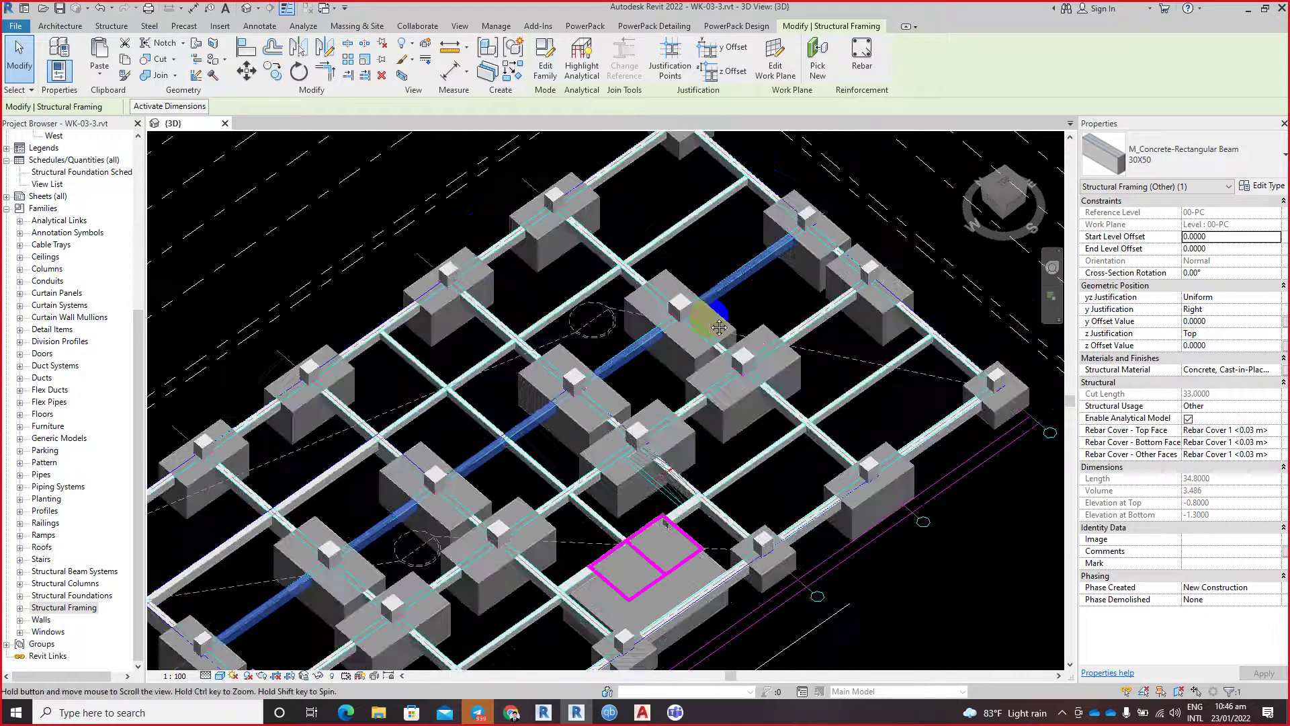
{"action": "scroll", "coordinate": [902, 527], "scroll_direction": "down", "scroll_amount": 5}
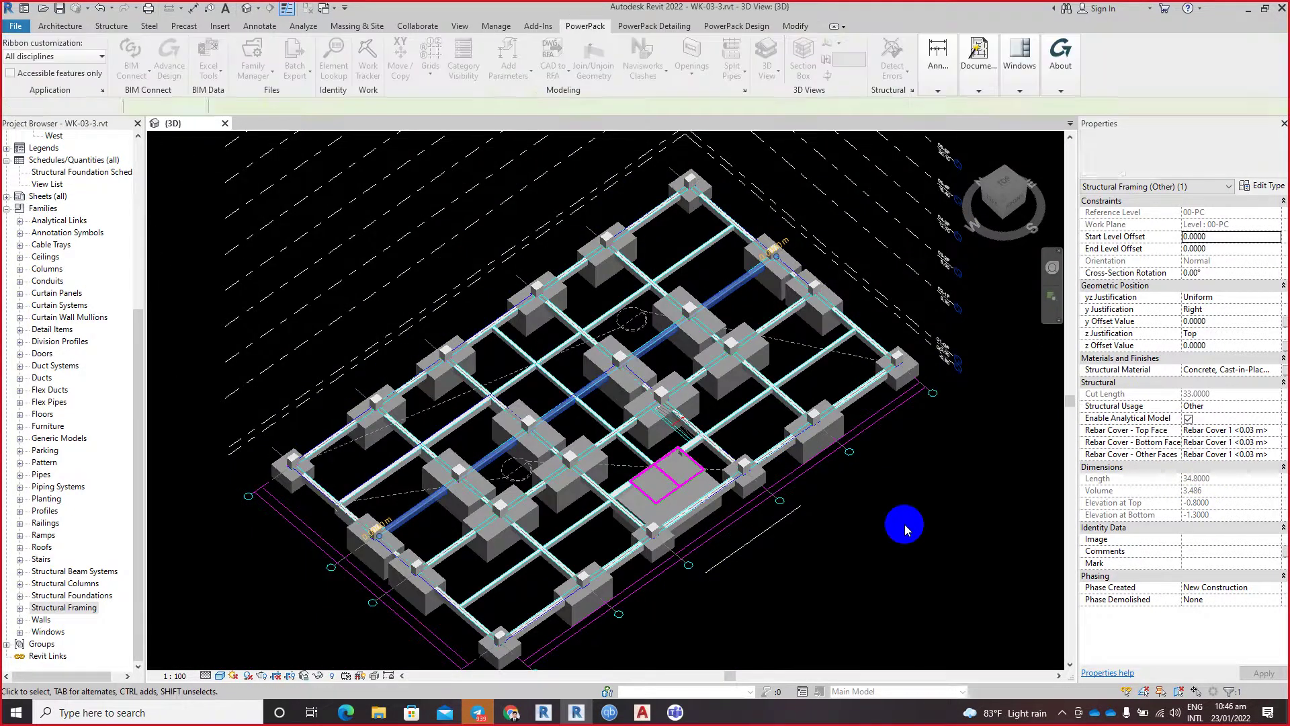
{"action": "middle_click_drag", "start_coordinate": [901, 527], "coordinate": [474, 356], "text": "shift"}
{"action": "scroll", "coordinate": [565, 339], "scroll_direction": "up", "scroll_amount": 1}
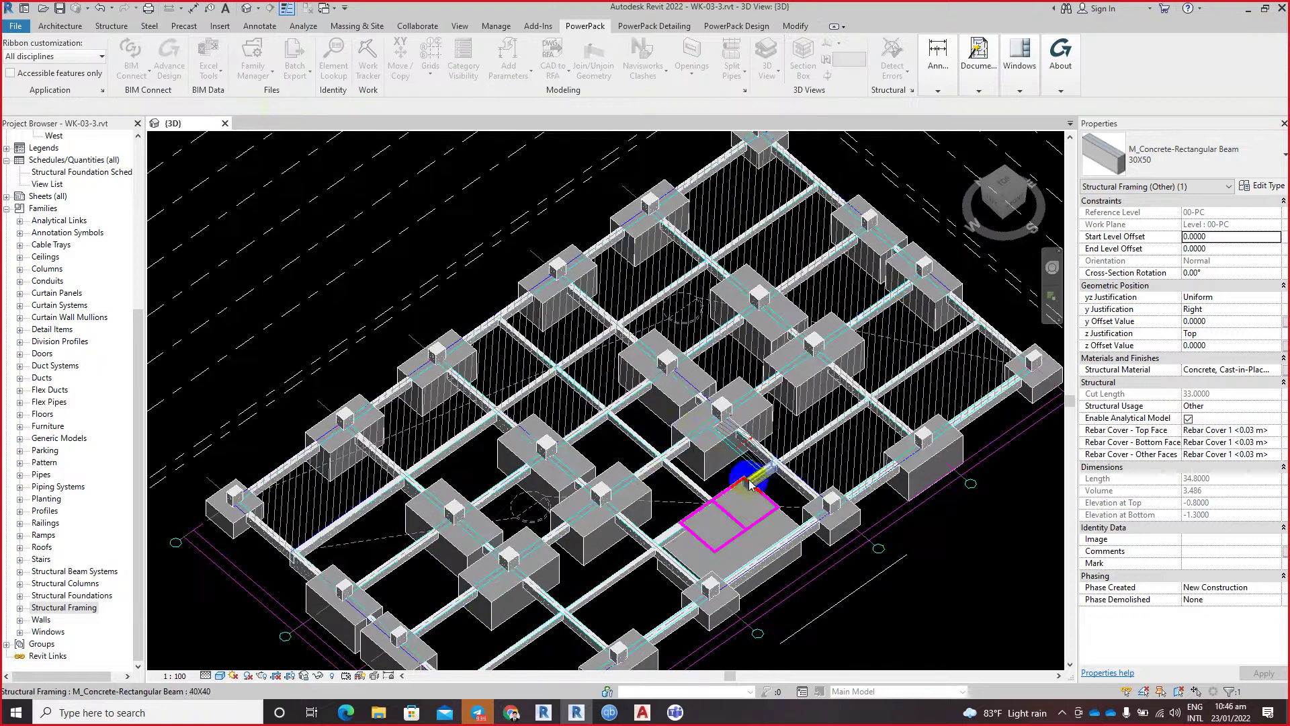
{"action": "scroll", "coordinate": [812, 424], "scroll_direction": "up", "scroll_amount": 2}
{"action": "key", "text": "Escape"}
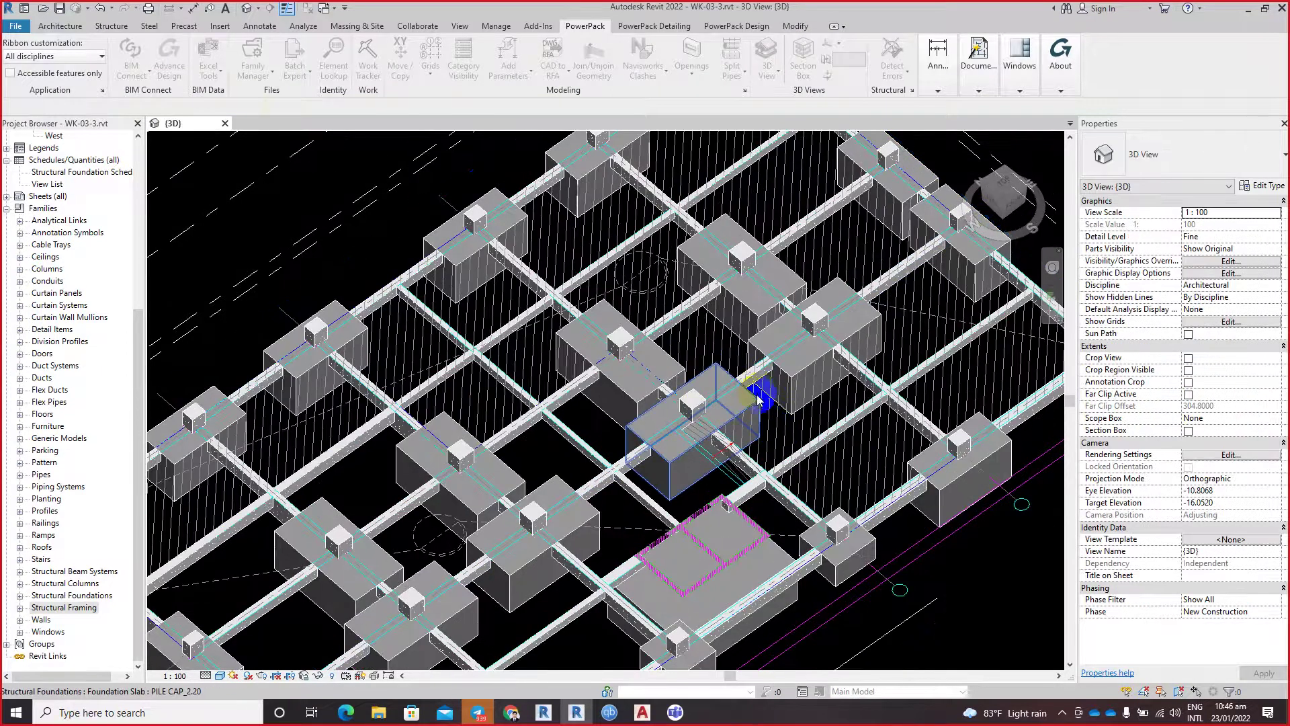
{"action": "scroll", "coordinate": [764, 395], "scroll_direction": "down", "scroll_amount": 3}
{"action": "scroll", "coordinate": [767, 397], "scroll_direction": "up", "scroll_amount": 2}
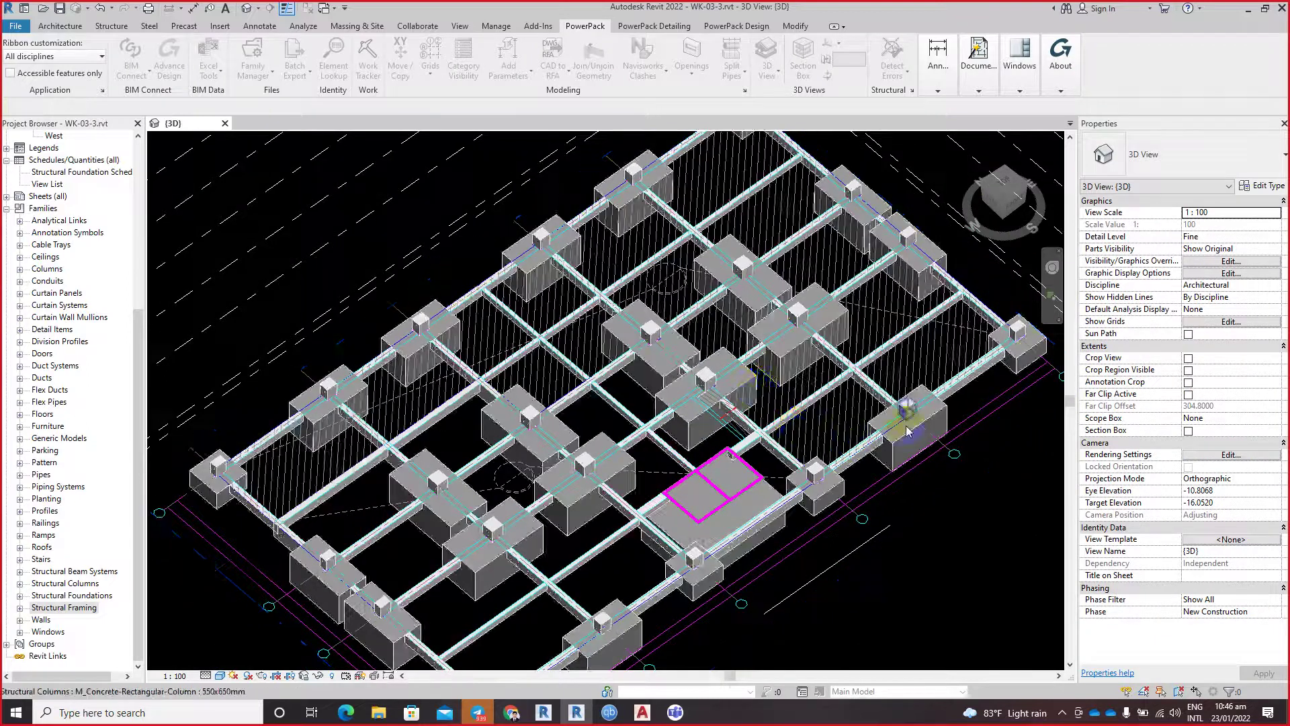
{"action": "scroll", "coordinate": [753, 407], "scroll_direction": "up", "scroll_amount": 2}
{"action": "scroll", "coordinate": [721, 428], "scroll_direction": "up", "scroll_amount": 1}
{"action": "middle_click_drag", "start_coordinate": [721, 428], "coordinate": [799, 501]}
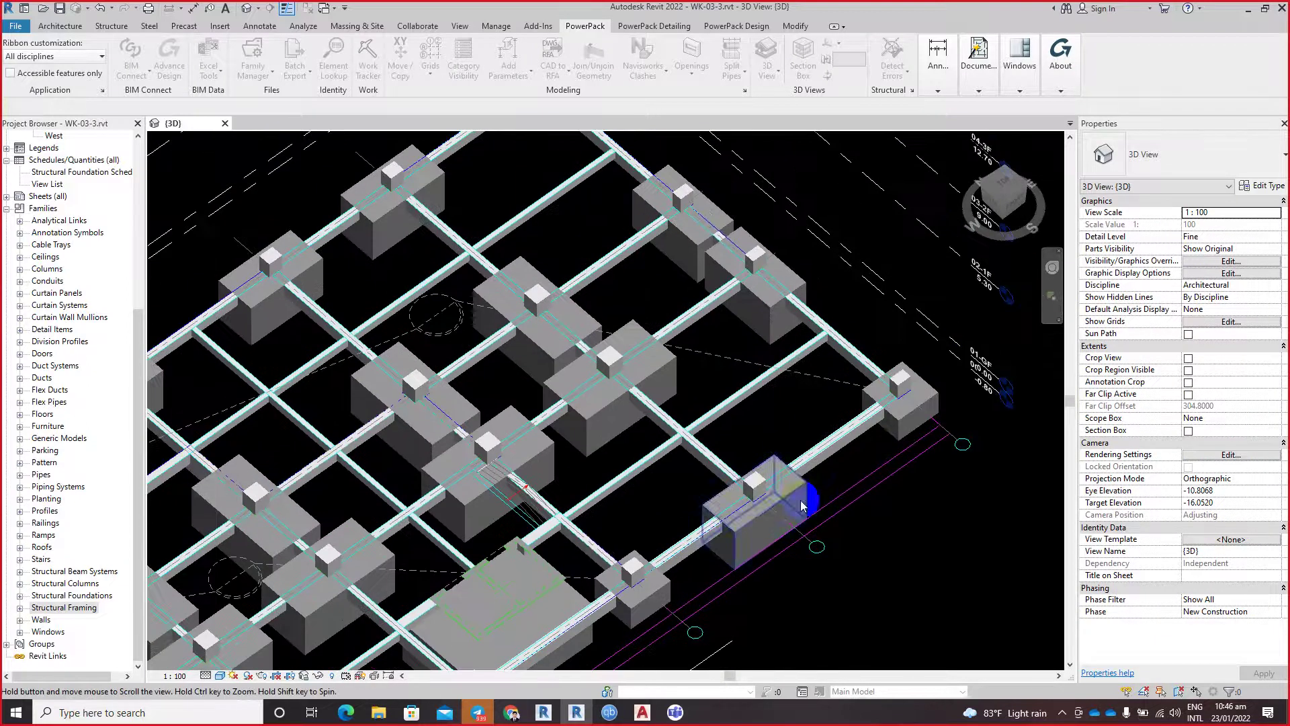
{"action": "scroll", "coordinate": [654, 302], "scroll_direction": "down", "scroll_amount": 2}
{"action": "middle_click_drag", "start_coordinate": [654, 303], "coordinate": [755, 288]}
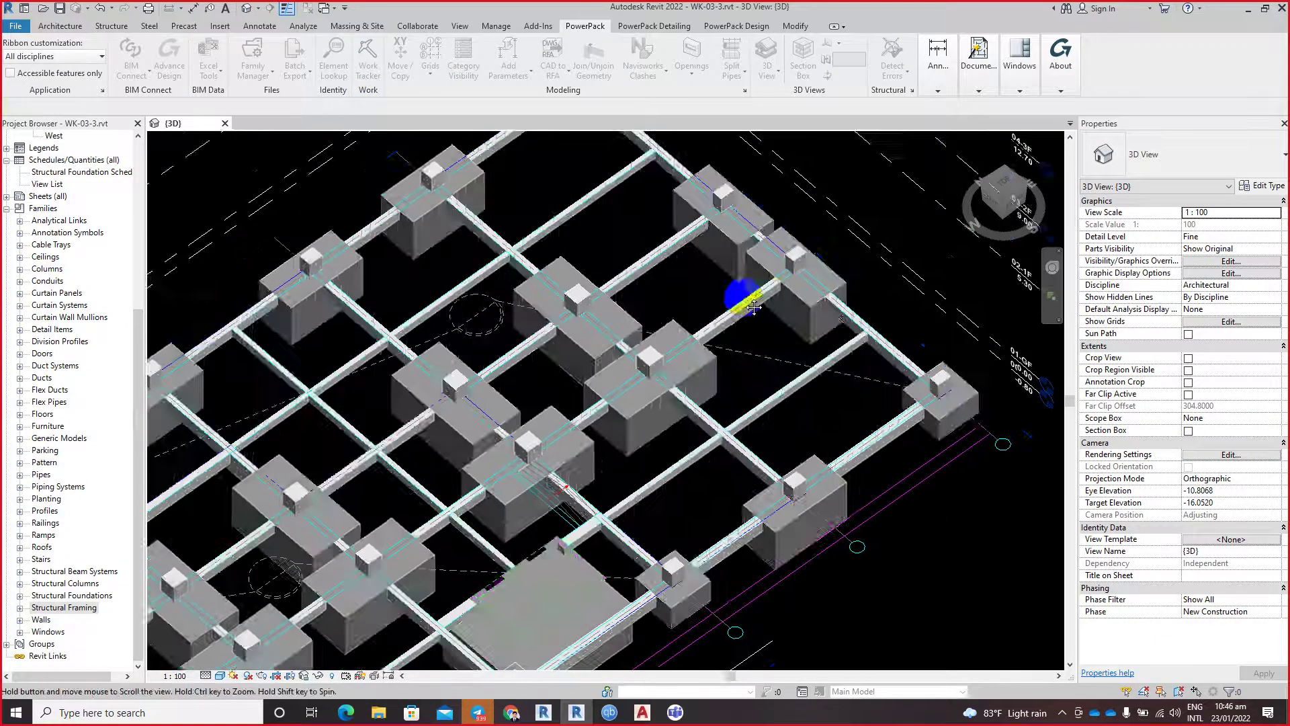
{"action": "scroll", "coordinate": [755, 288], "scroll_direction": "up", "scroll_amount": 2}
{"action": "scroll", "coordinate": [533, 490], "scroll_direction": "down", "scroll_amount": 1}
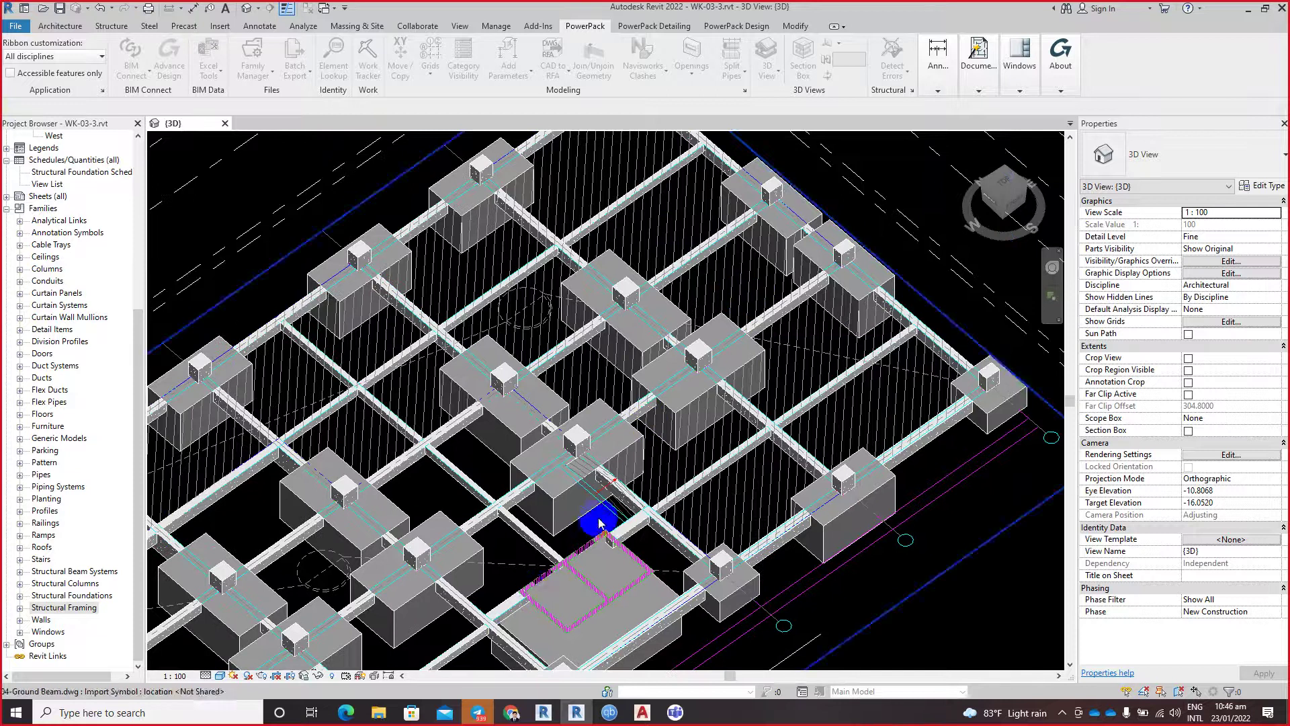
{"action": "scroll", "coordinate": [585, 433], "scroll_direction": "down", "scroll_amount": 1}
{"action": "scroll", "coordinate": [584, 432], "scroll_direction": "up", "scroll_amount": 1}
{"action": "mouse_move", "coordinate": [585, 432]}
{"action": "middle_mouse_down"}
{"action": "mouse_move", "coordinate": [616, 417]}
{"action": "mouse_move", "coordinate": [612, 394]}
{"action": "middle_mouse_up"}
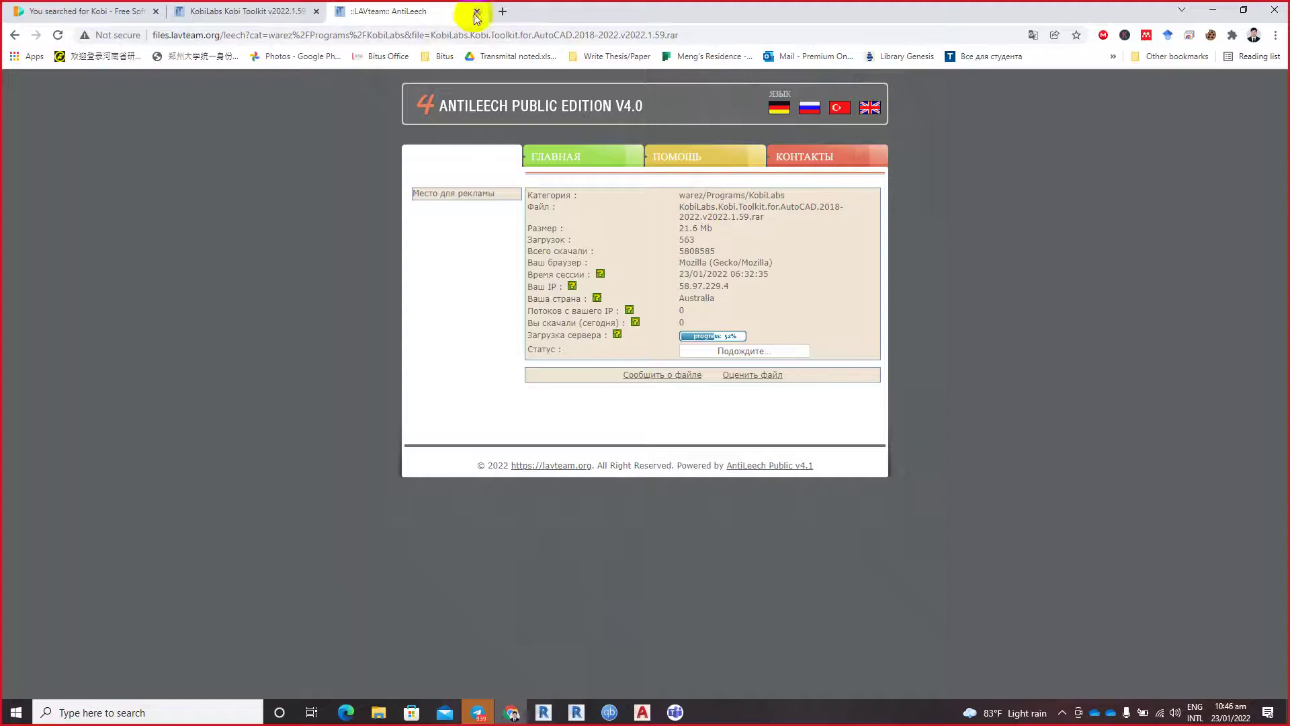
Step: Open a new Chrome tab with the Google homepage
{"action": "left_click", "coordinate": [504, 13]}
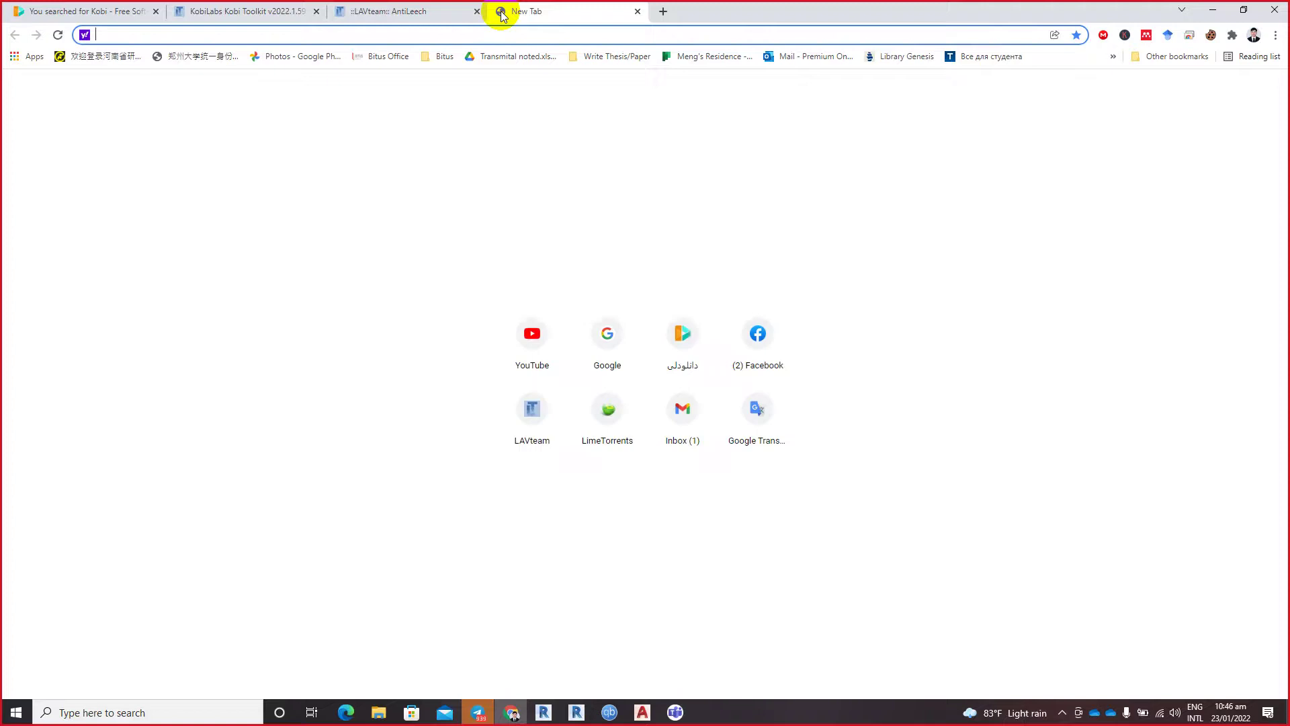
{"action": "type", "text": "goo"}
{"action": "key", "text": "Return"}
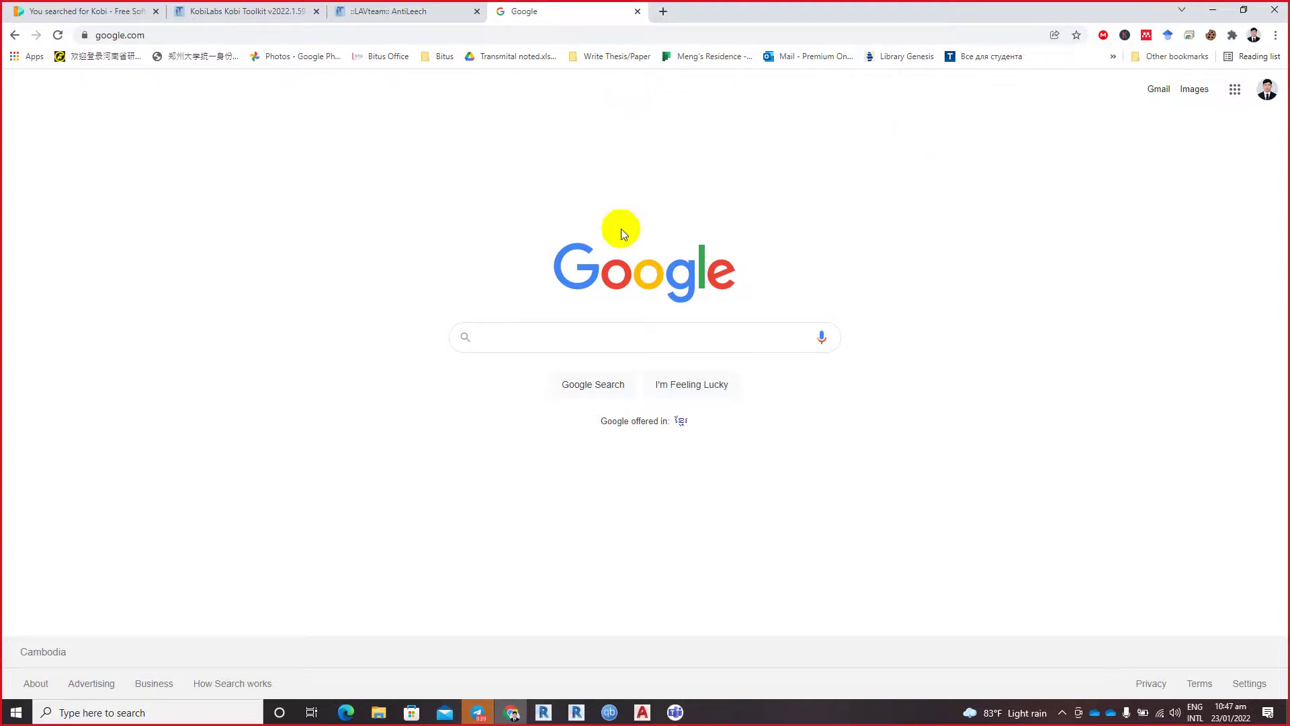
Step: Minimize Chrome, then restore it from the taskbar
{"action": "left_click", "coordinate": [1213, 9]}
{"action": "scroll", "coordinate": [680, 457], "scroll_direction": "up", "scroll_amount": 2}
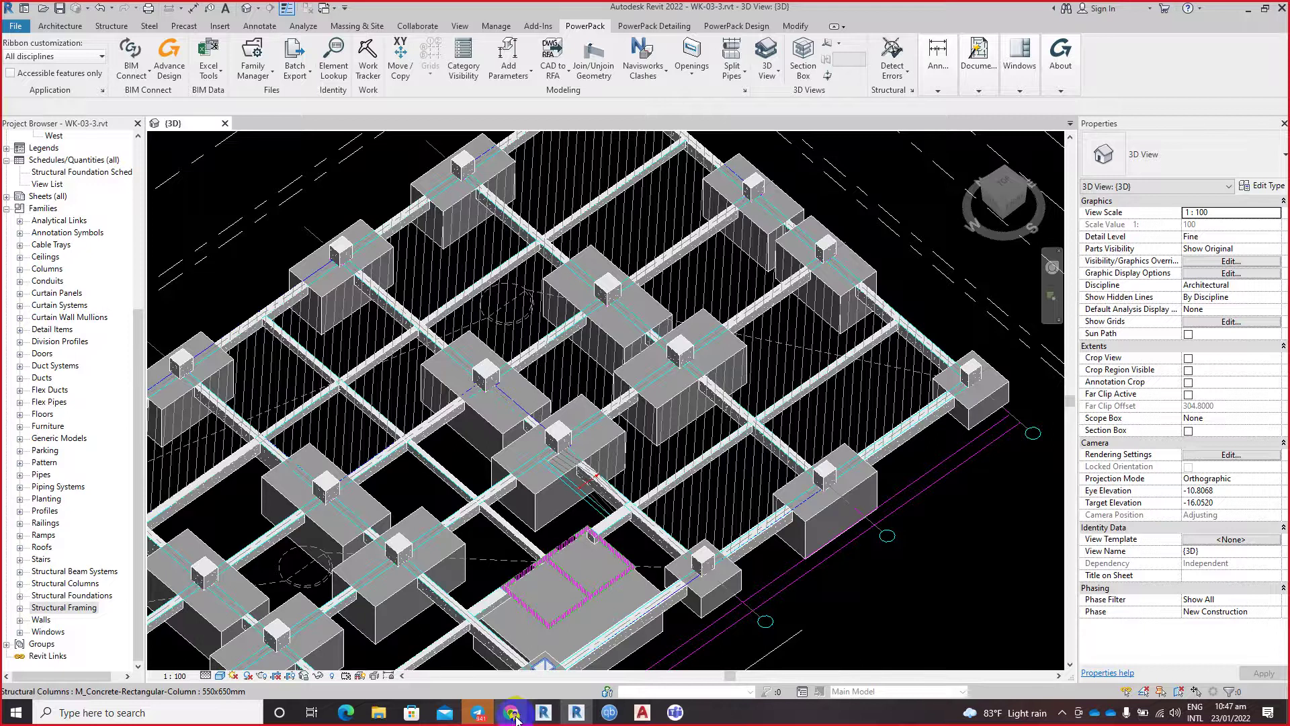
{"action": "mouse_move", "coordinate": [512, 712]}
{"action": "left_click", "coordinate": [512, 663]}
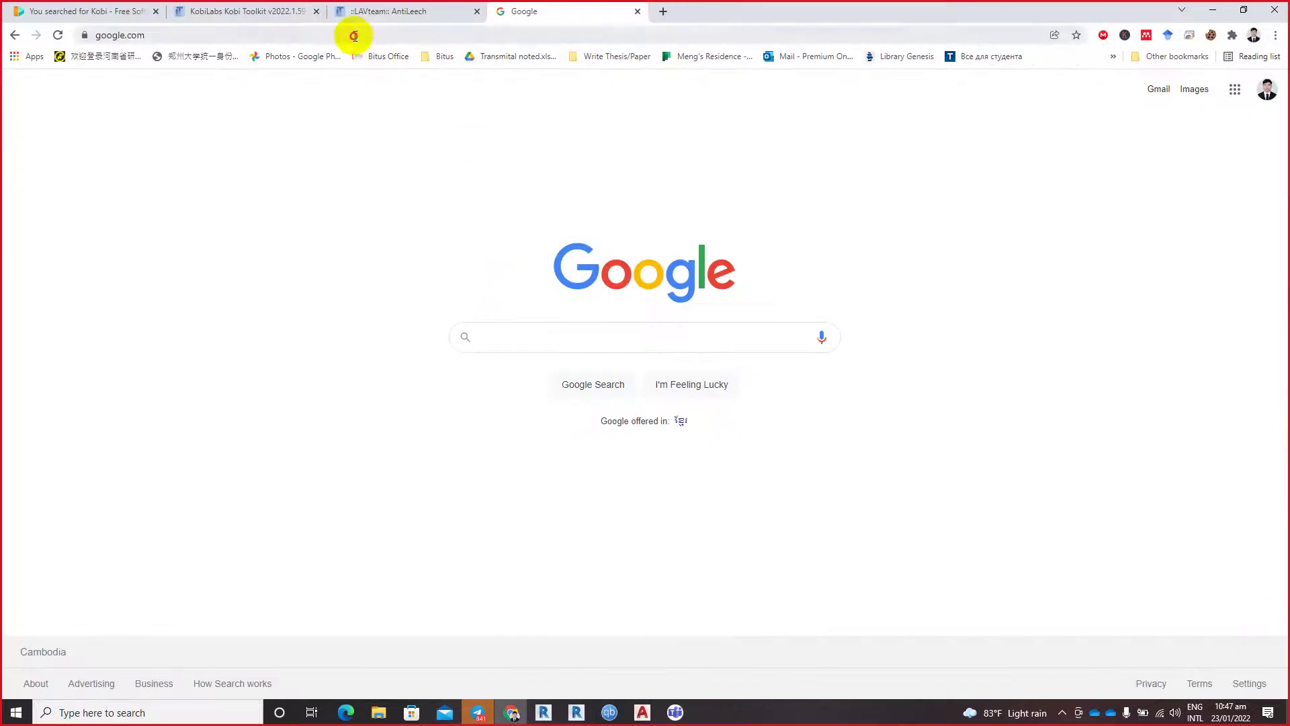
Step: Go to YouTube and search for 'bim tools revit' from the suggestions
{"action": "left_click", "coordinate": [355, 35]}
{"action": "type", "text": "y"}
{"action": "key", "text": "Return"}
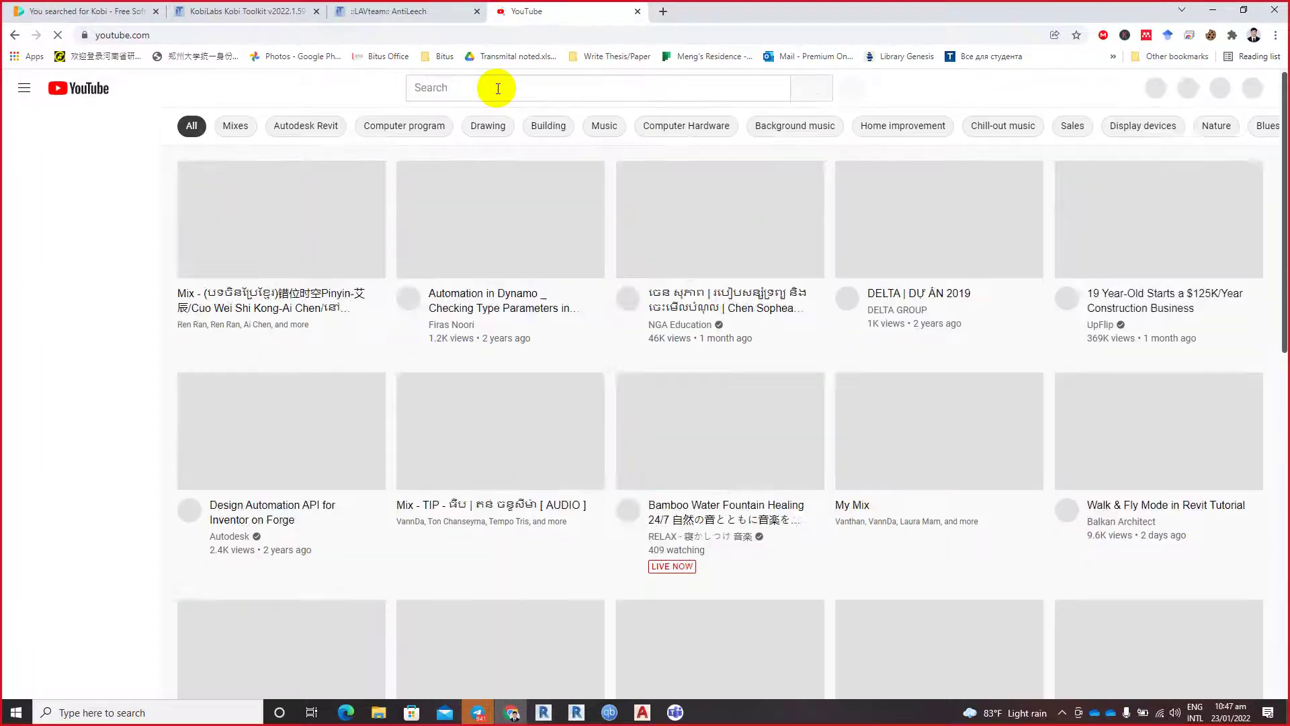
{"action": "left_click", "coordinate": [497, 87]}
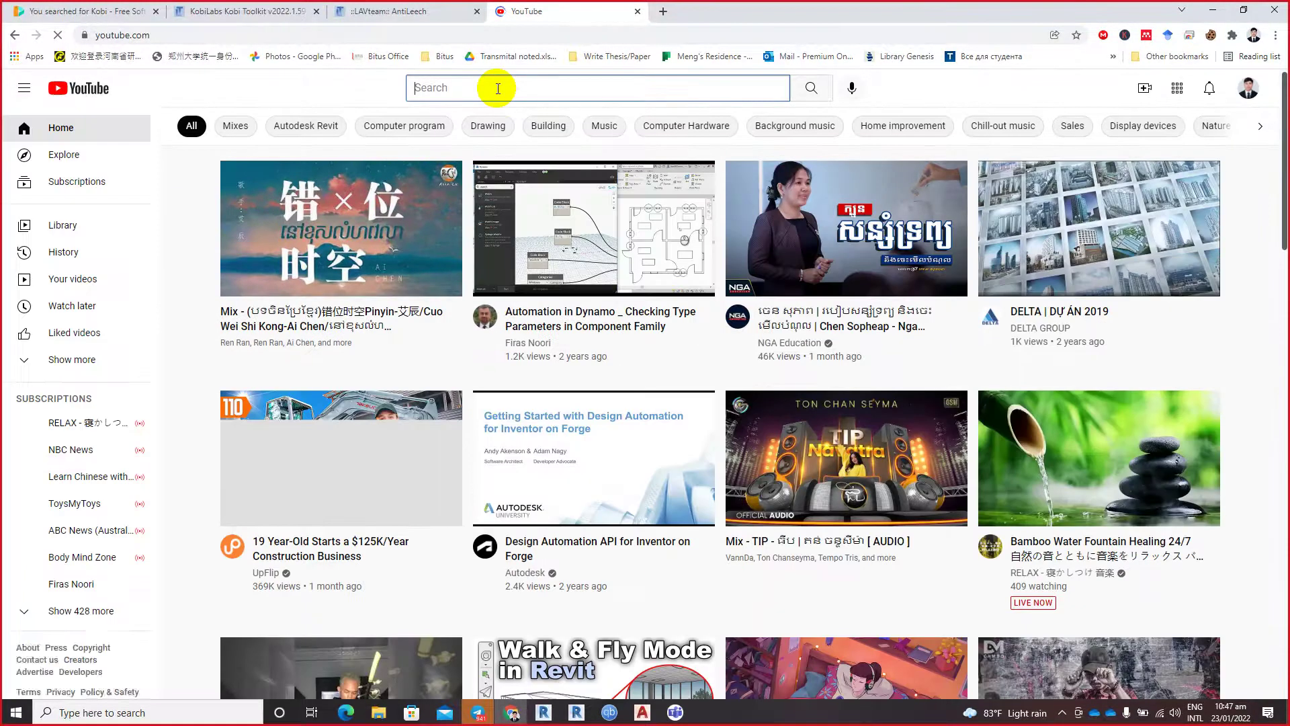
{"action": "type", "text": "bimtools"}
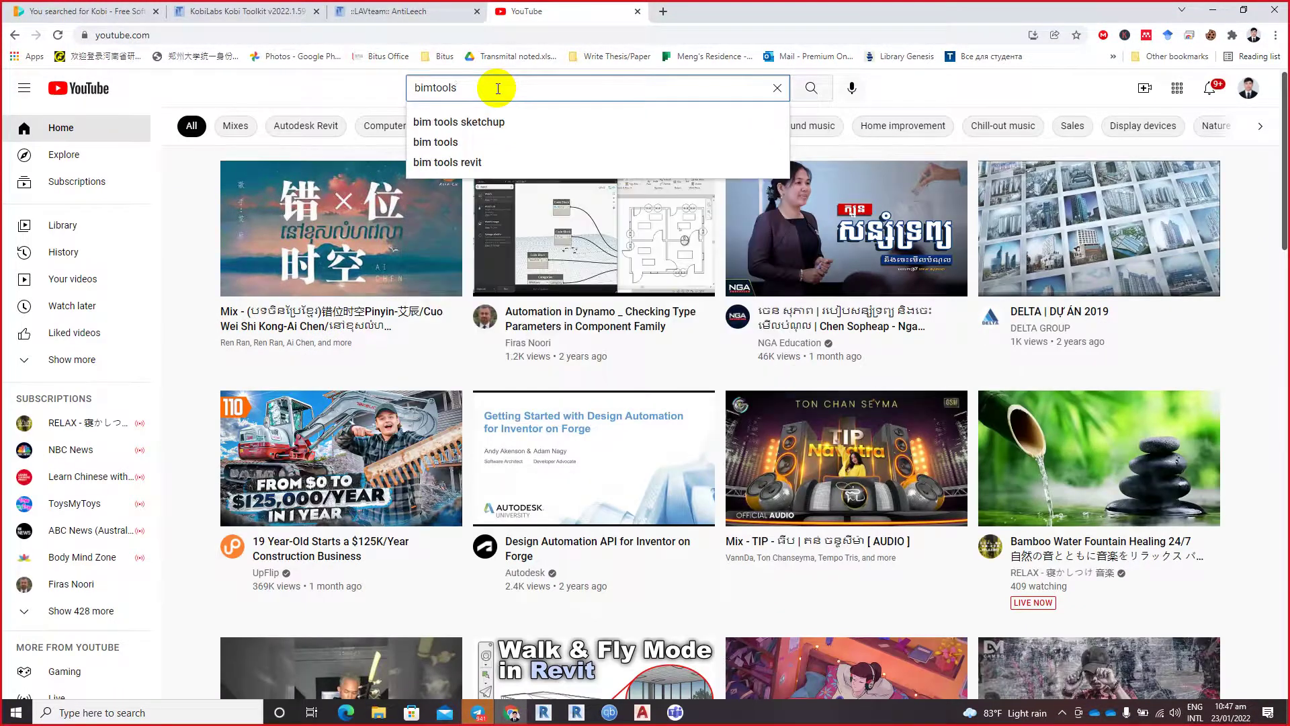
{"action": "key", "text": "Down"}
{"action": "key", "text": "Down"}
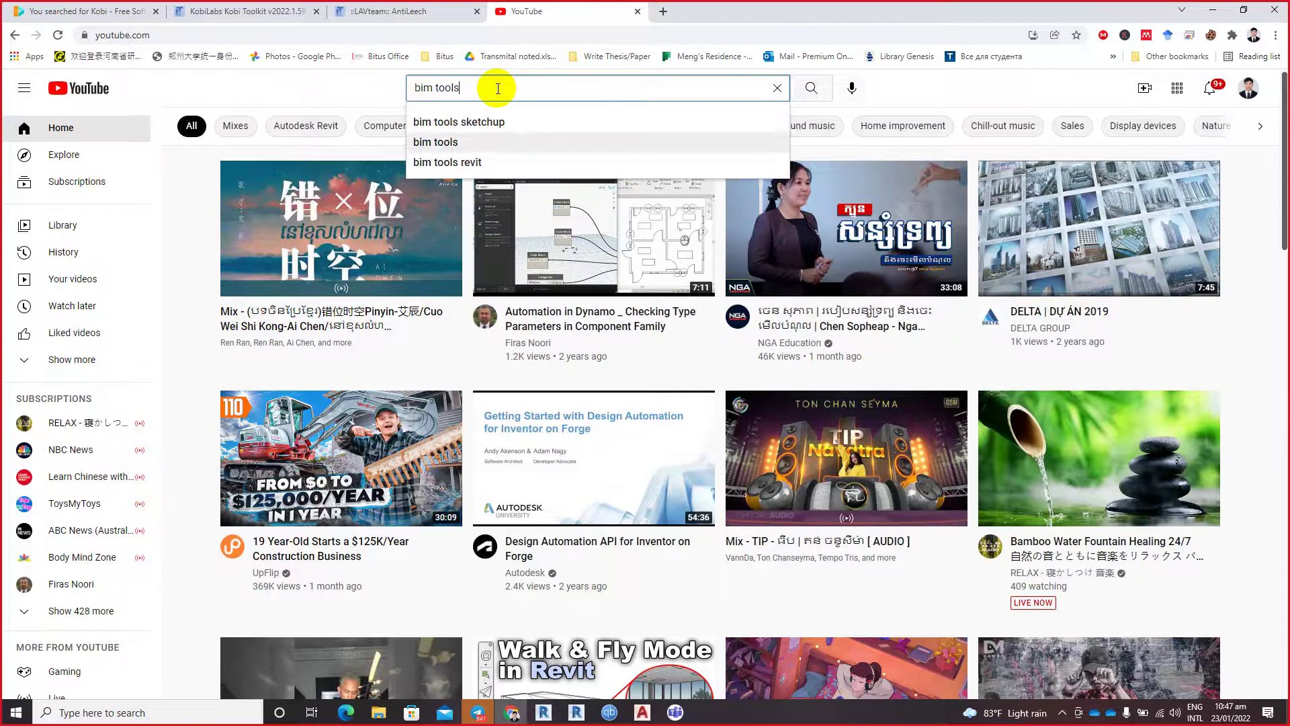
{"action": "key", "text": "Down"}
{"action": "key", "text": "Return"}
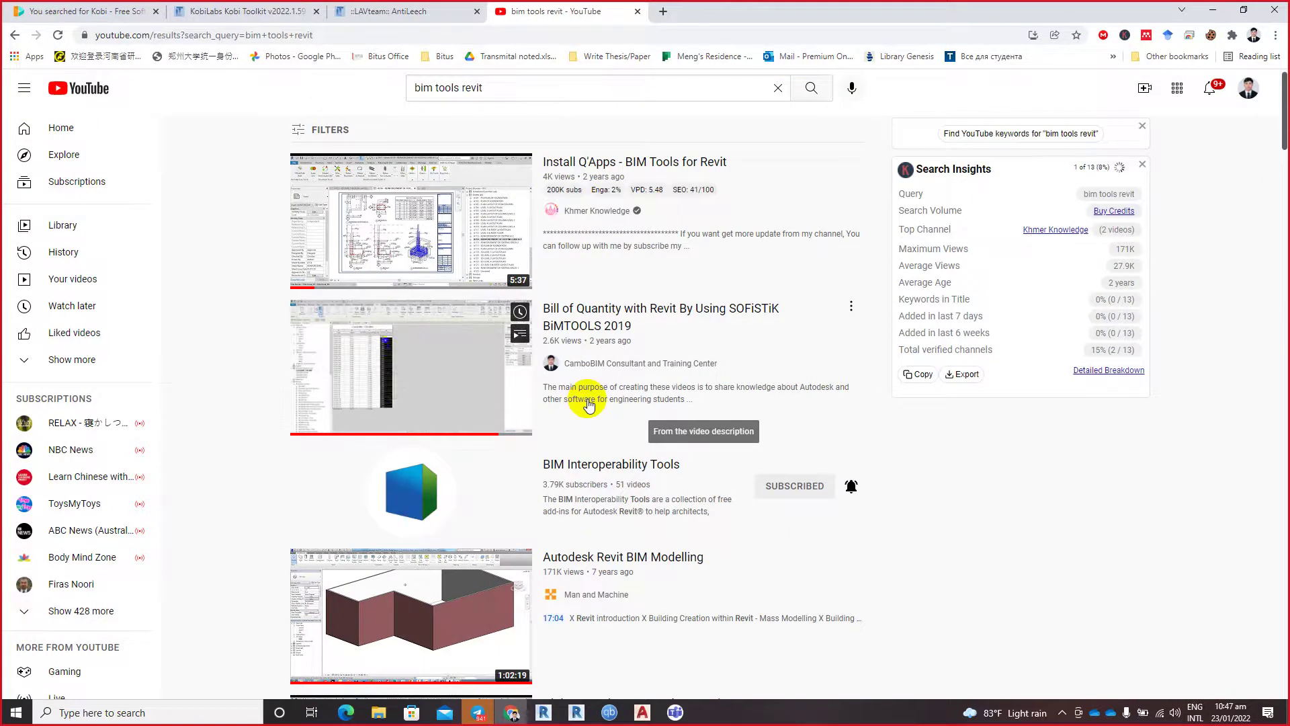
Step: Scroll through the search results, then minimize Chrome to show Revit
{"action": "scroll", "coordinate": [589, 404], "scroll_direction": "down", "scroll_amount": 3}
{"action": "scroll", "coordinate": [588, 403], "scroll_direction": "down", "scroll_amount": 2}
{"action": "scroll", "coordinate": [589, 403], "scroll_direction": "down", "scroll_amount": 2}
{"action": "scroll", "coordinate": [587, 398], "scroll_direction": "down", "scroll_amount": 4}
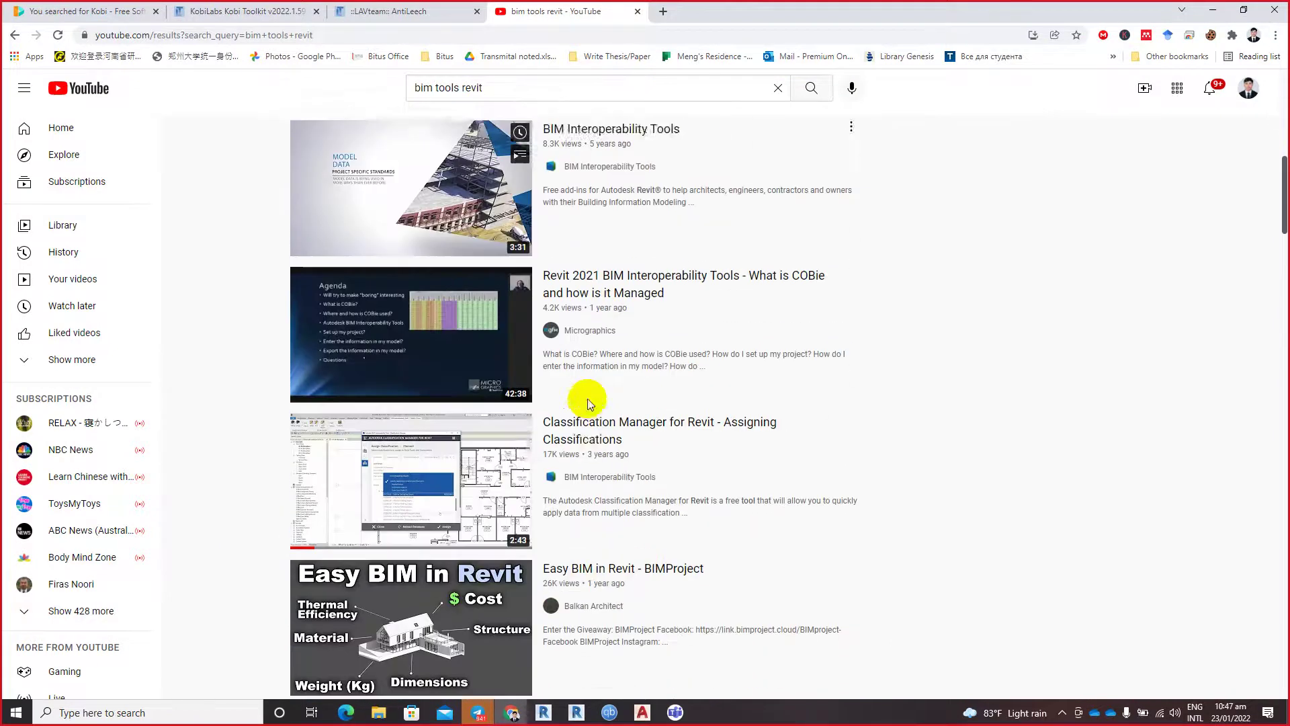
{"action": "scroll", "coordinate": [587, 398], "scroll_direction": "down", "scroll_amount": 5}
{"action": "scroll", "coordinate": [588, 397], "scroll_direction": "down", "scroll_amount": 2}
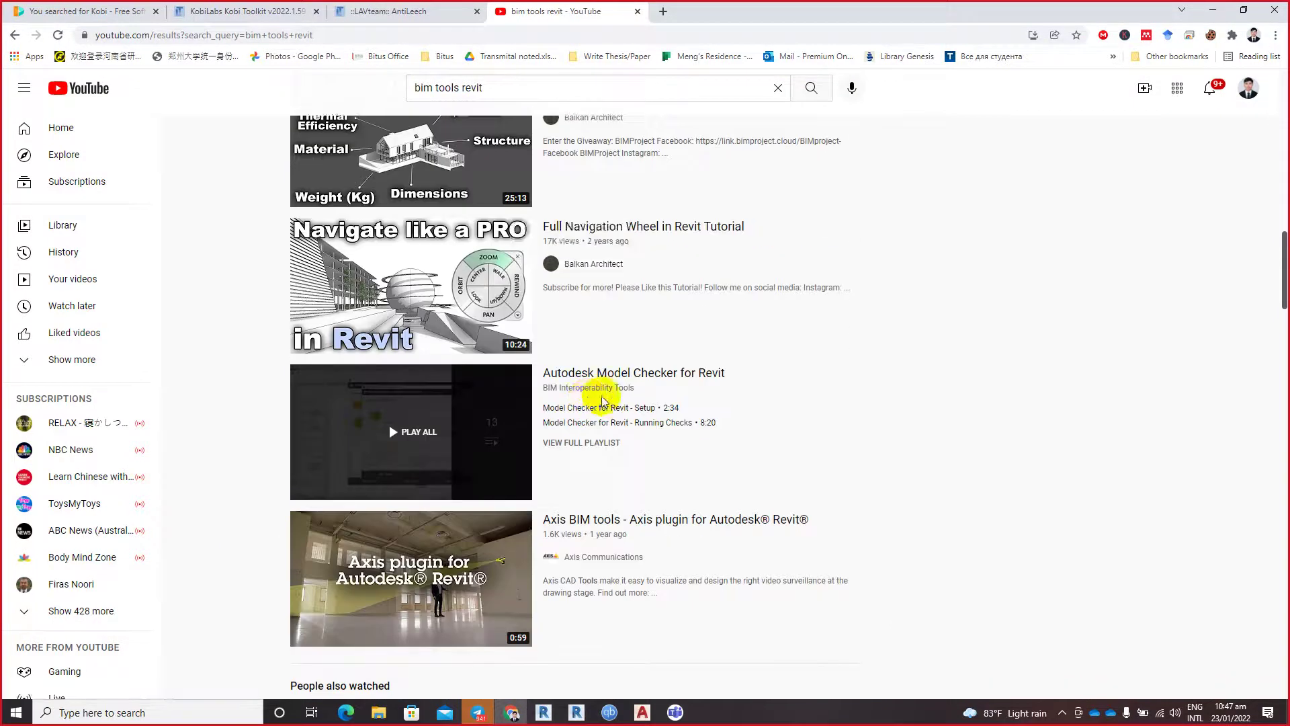
{"action": "scroll", "coordinate": [672, 390], "scroll_direction": "down", "scroll_amount": 1}
{"action": "scroll", "coordinate": [694, 385], "scroll_direction": "down", "scroll_amount": 3}
{"action": "scroll", "coordinate": [694, 386], "scroll_direction": "down", "scroll_amount": 2}
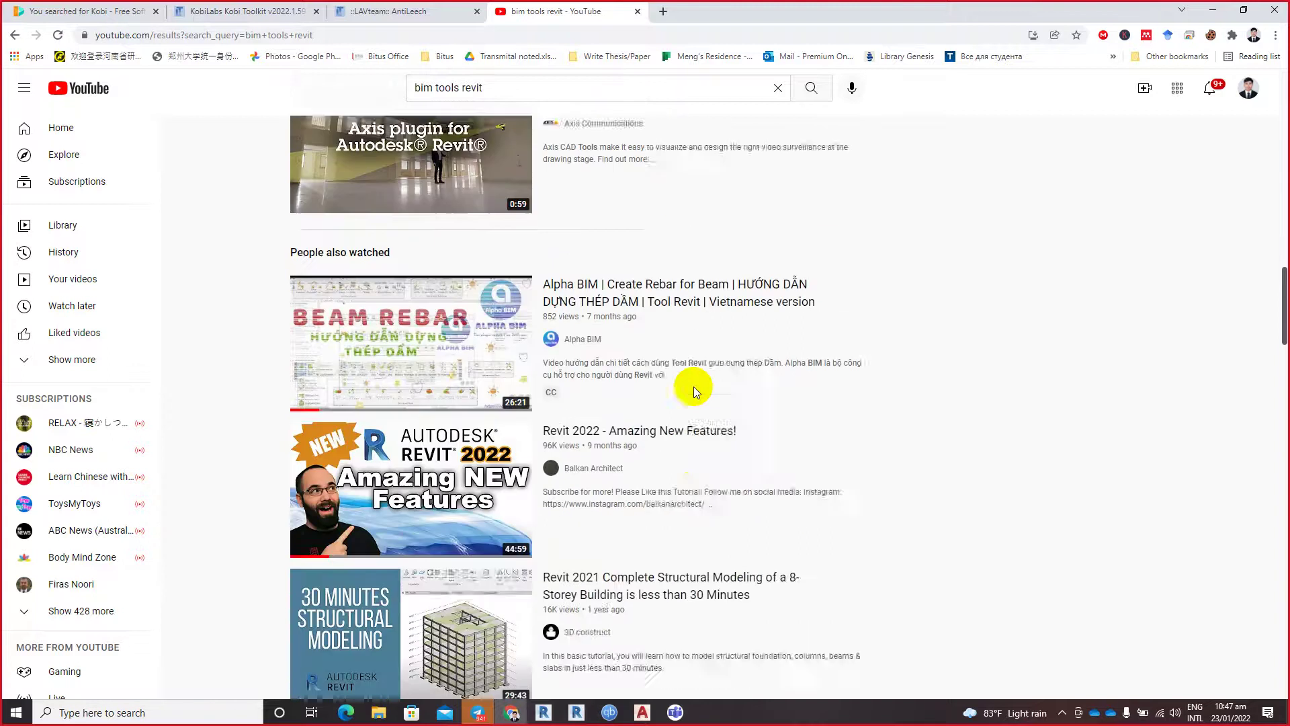
{"action": "scroll", "coordinate": [693, 385], "scroll_direction": "down", "scroll_amount": 2}
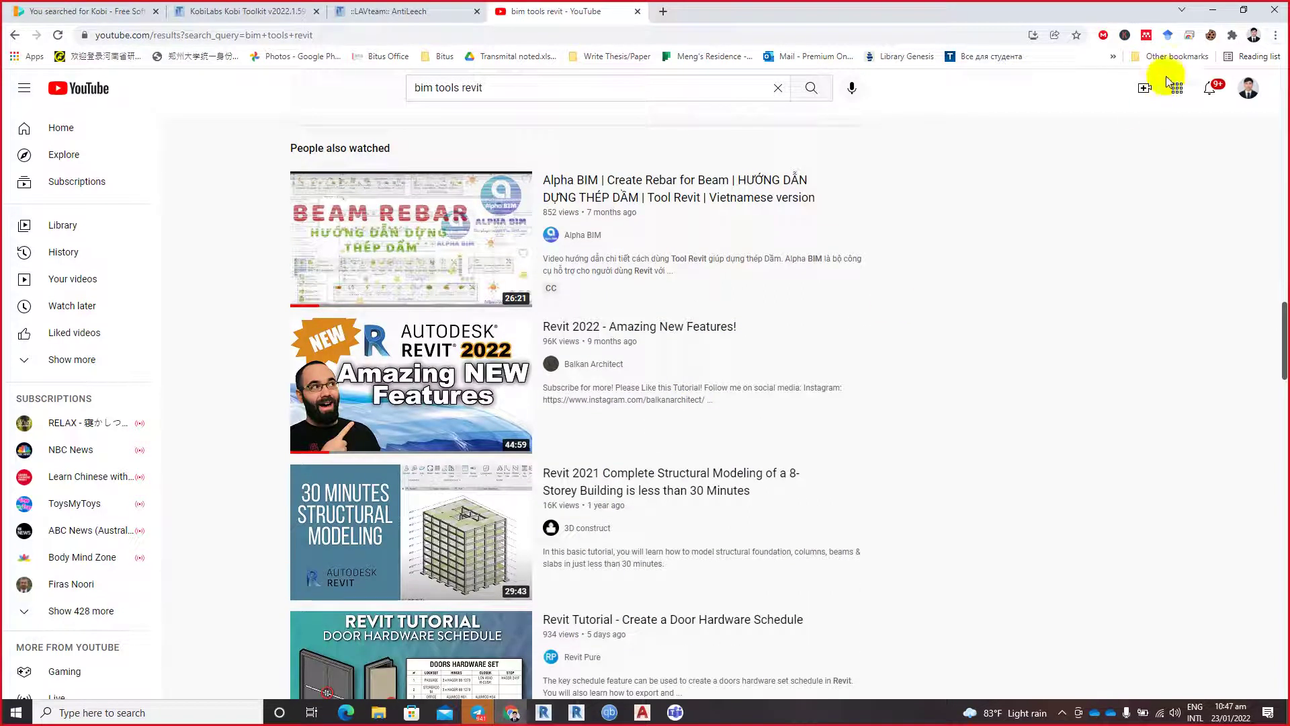
{"action": "left_click", "coordinate": [1213, 9]}
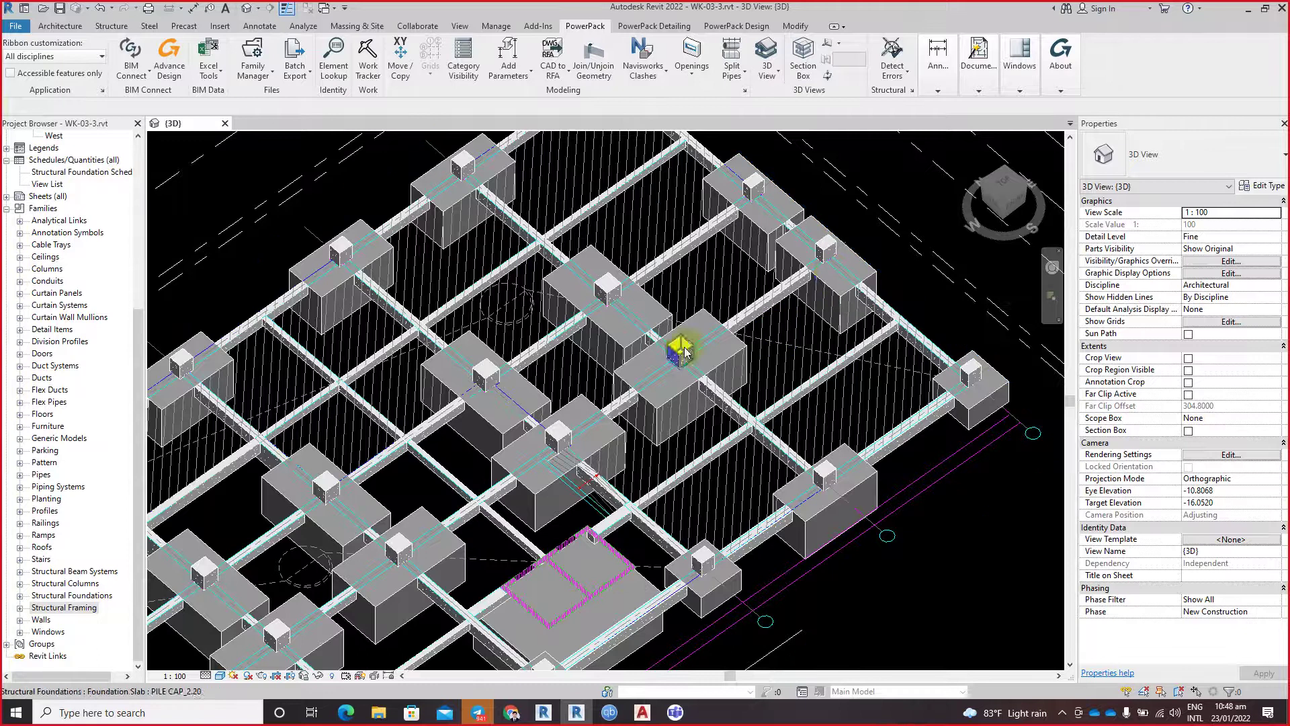
{"action": "left_click", "coordinate": [914, 364]}
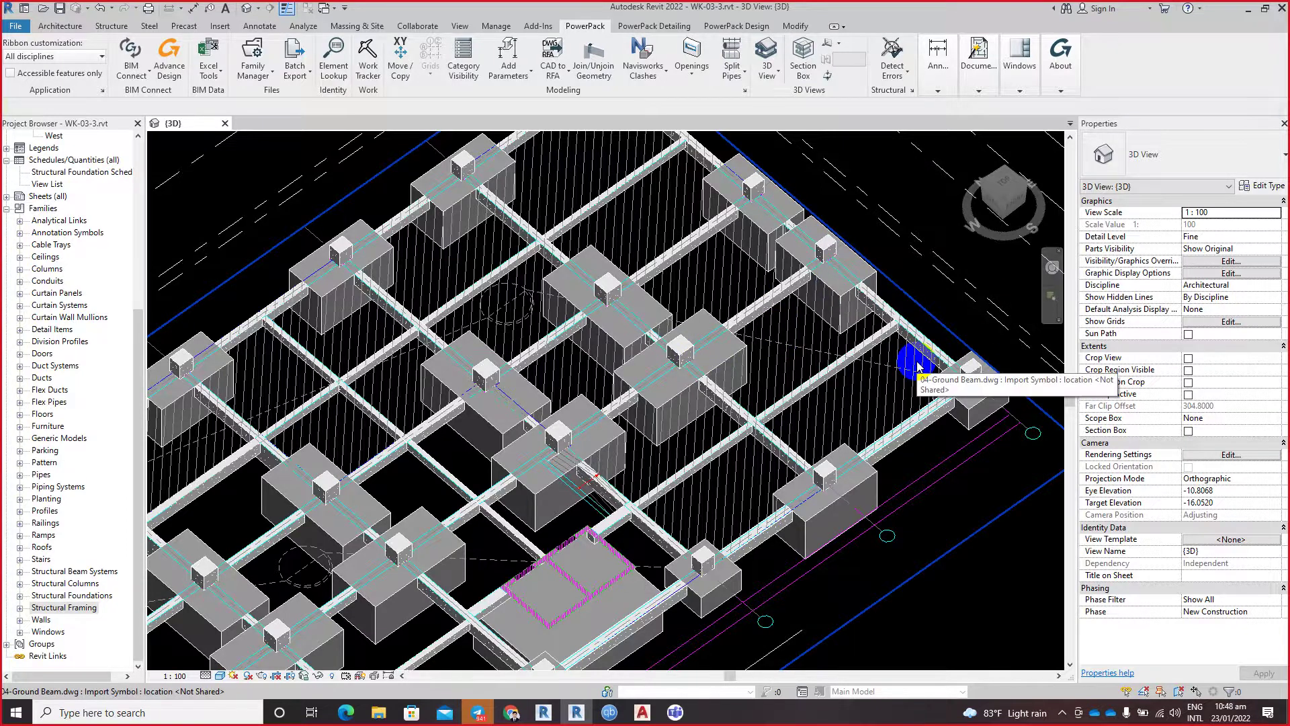
{"action": "scroll", "coordinate": [934, 363], "scroll_direction": "up", "scroll_amount": 3}
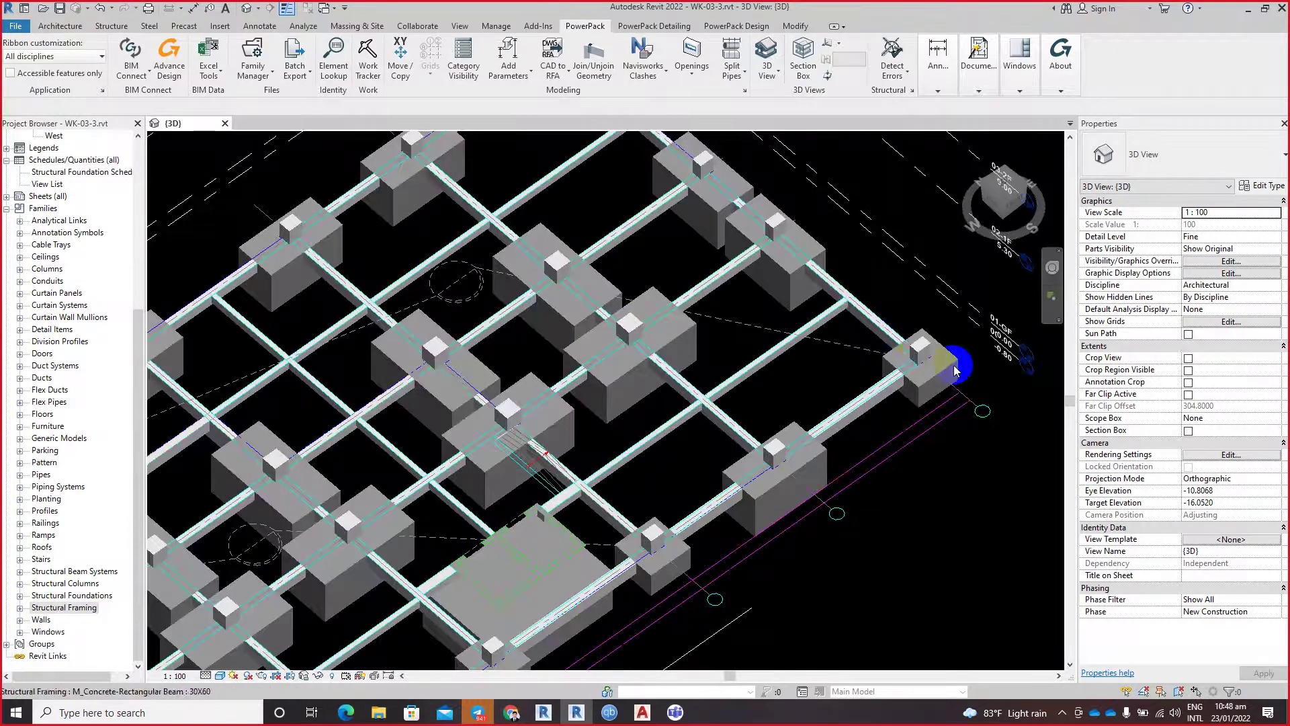
{"action": "scroll", "coordinate": [955, 369], "scroll_direction": "up", "scroll_amount": 2}
{"action": "scroll", "coordinate": [956, 370], "scroll_direction": "up", "scroll_amount": 2}
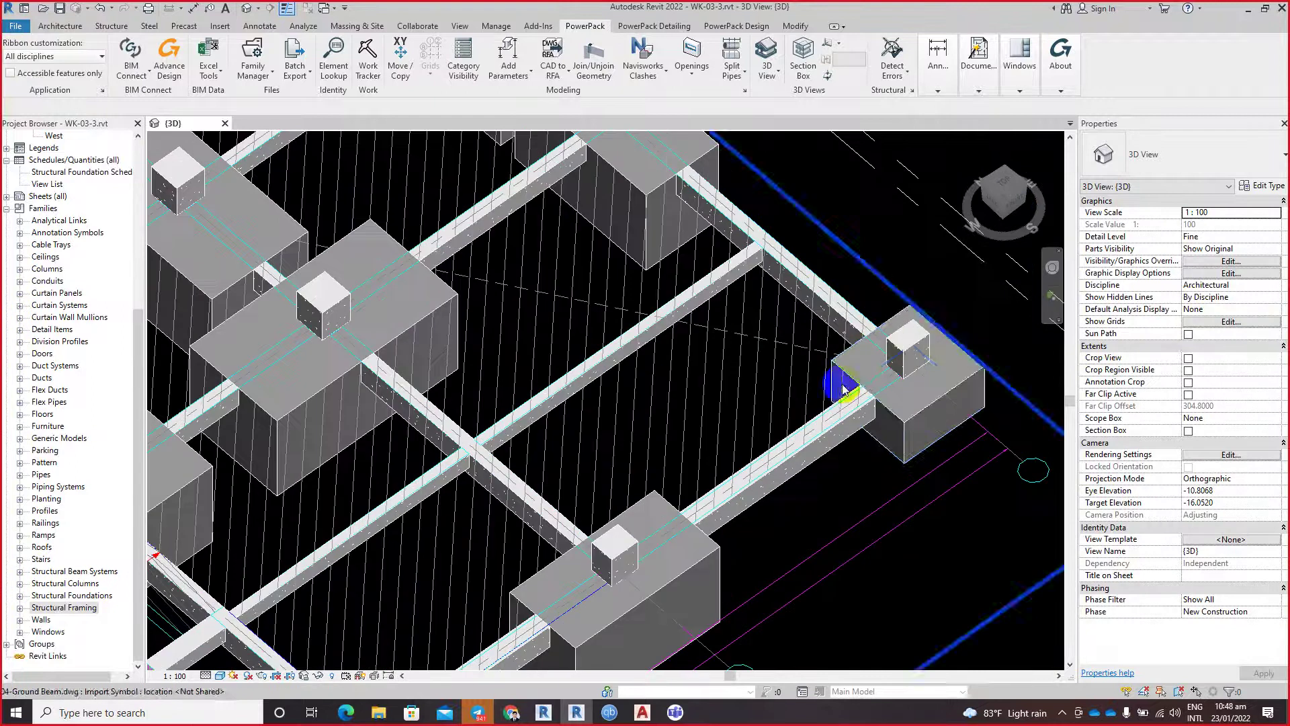
{"action": "left_click", "coordinate": [904, 426]}
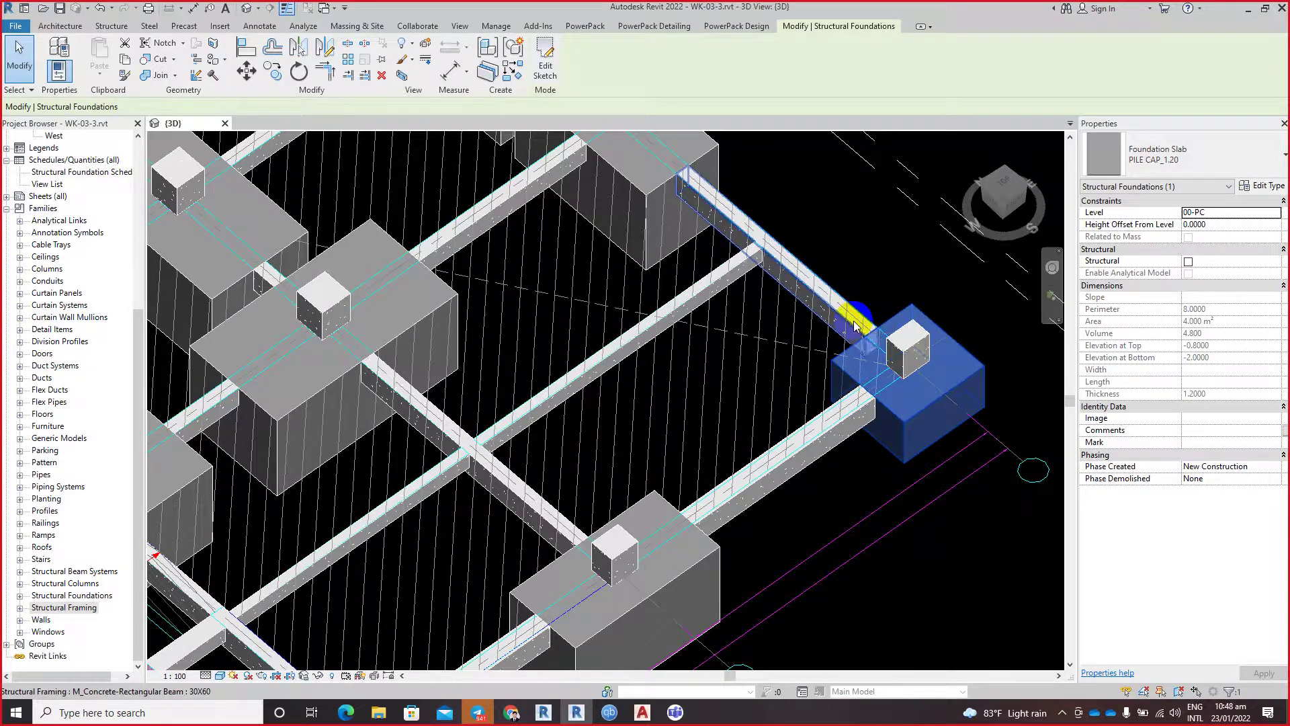
{"action": "left_click", "coordinate": [966, 548]}
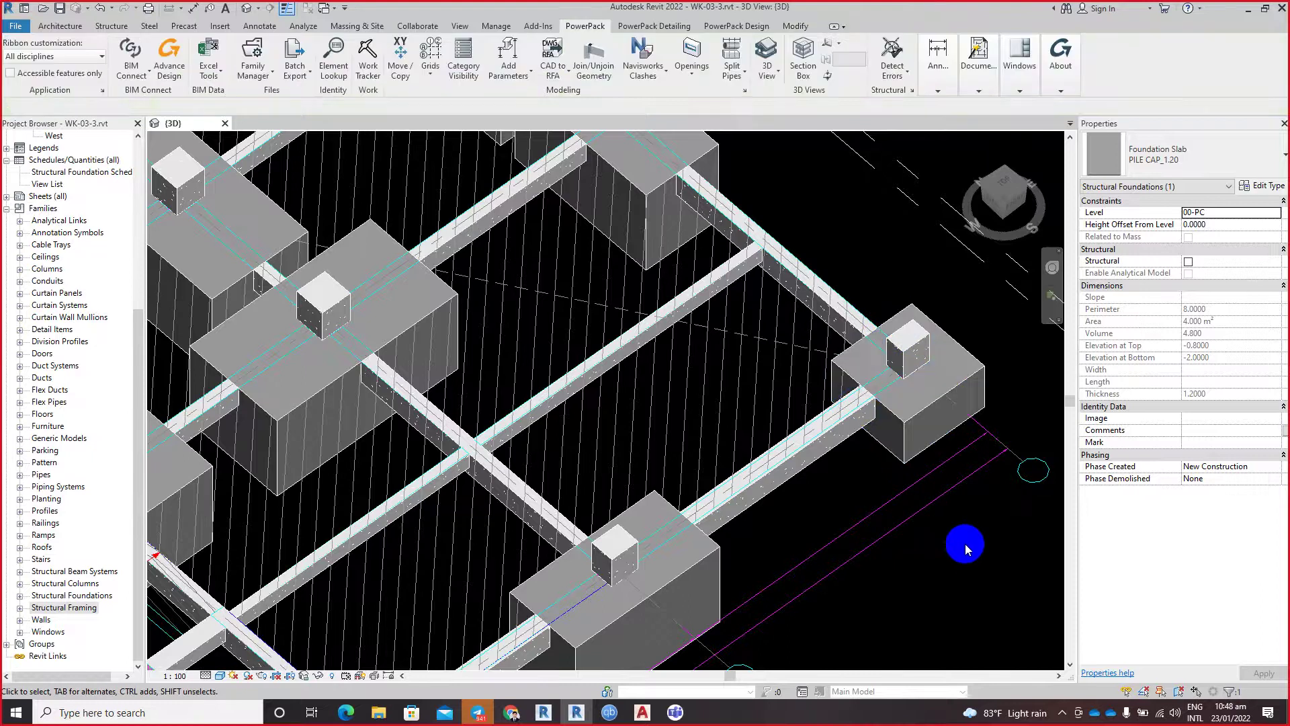
{"action": "scroll", "coordinate": [800, 398], "scroll_direction": "down", "scroll_amount": 2}
{"action": "scroll", "coordinate": [800, 397], "scroll_direction": "down", "scroll_amount": 2}
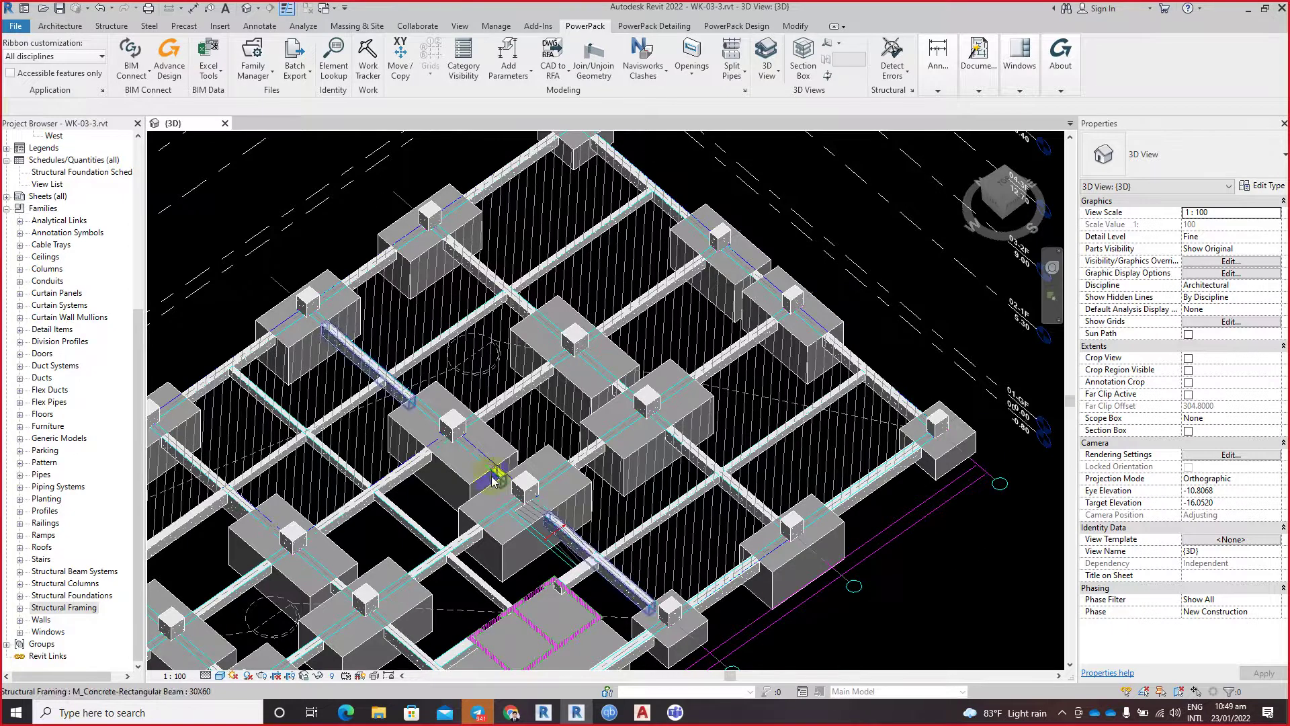
{"action": "scroll", "coordinate": [638, 470], "scroll_direction": "down", "scroll_amount": 3}
{"action": "mouse_move", "coordinate": [628, 447]}
{"action": "middle_mouse_down"}
{"action": "mouse_move", "coordinate": [731, 304]}
{"action": "mouse_move", "coordinate": [775, 274]}
{"action": "middle_mouse_up"}
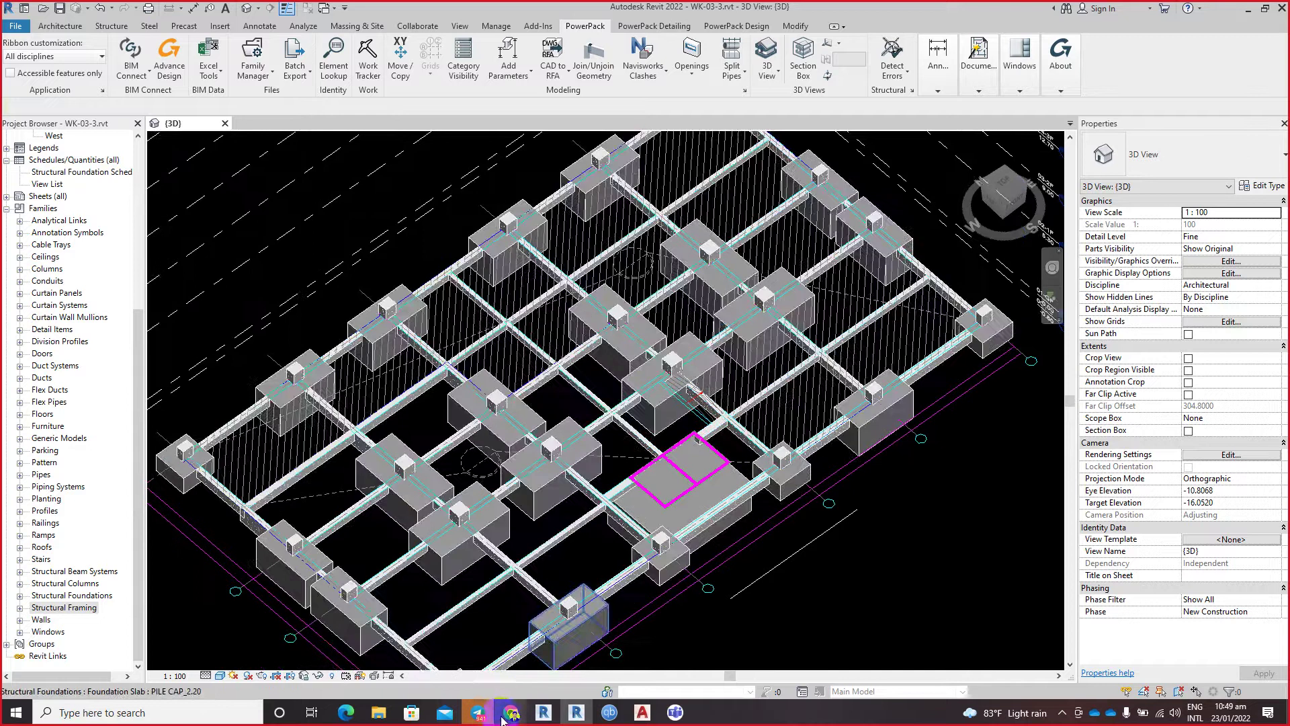
Step: Bring back the YouTube search results and scroll through them
{"action": "mouse_move", "coordinate": [510, 713]}
{"action": "left_click", "coordinate": [518, 668]}
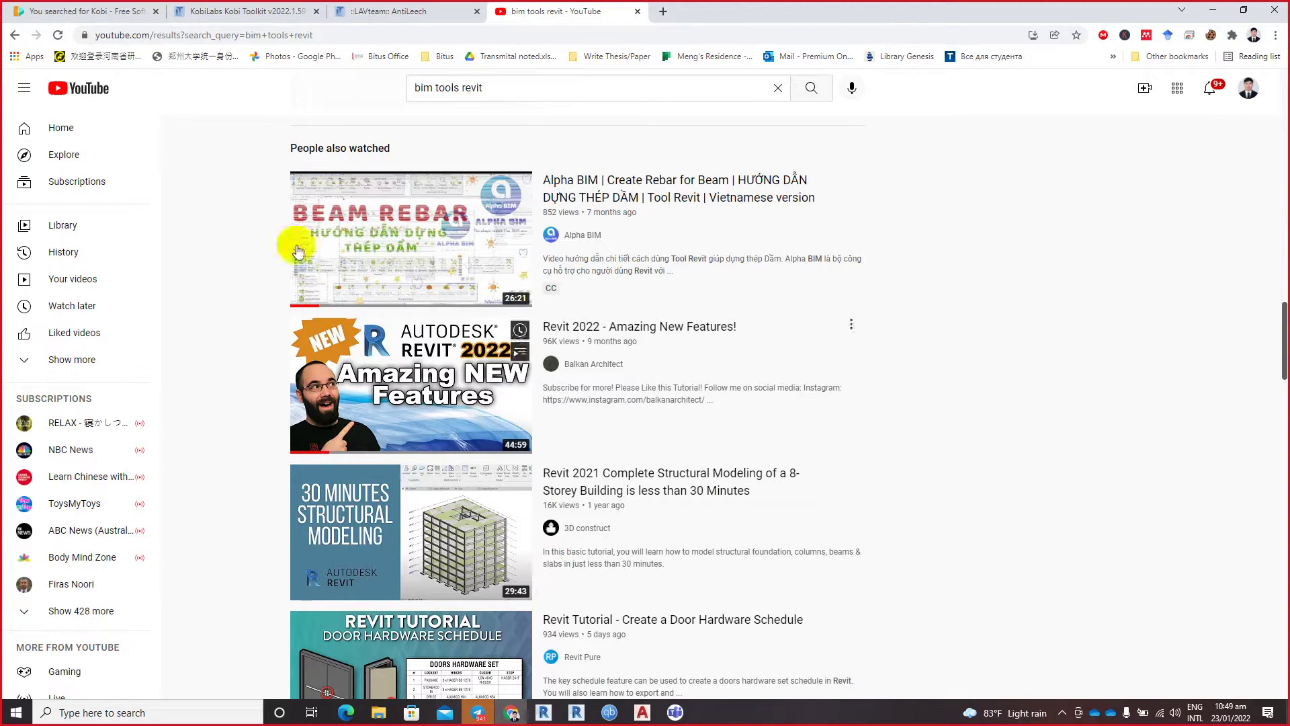
{"action": "mouse_move", "coordinate": [576, 237]}
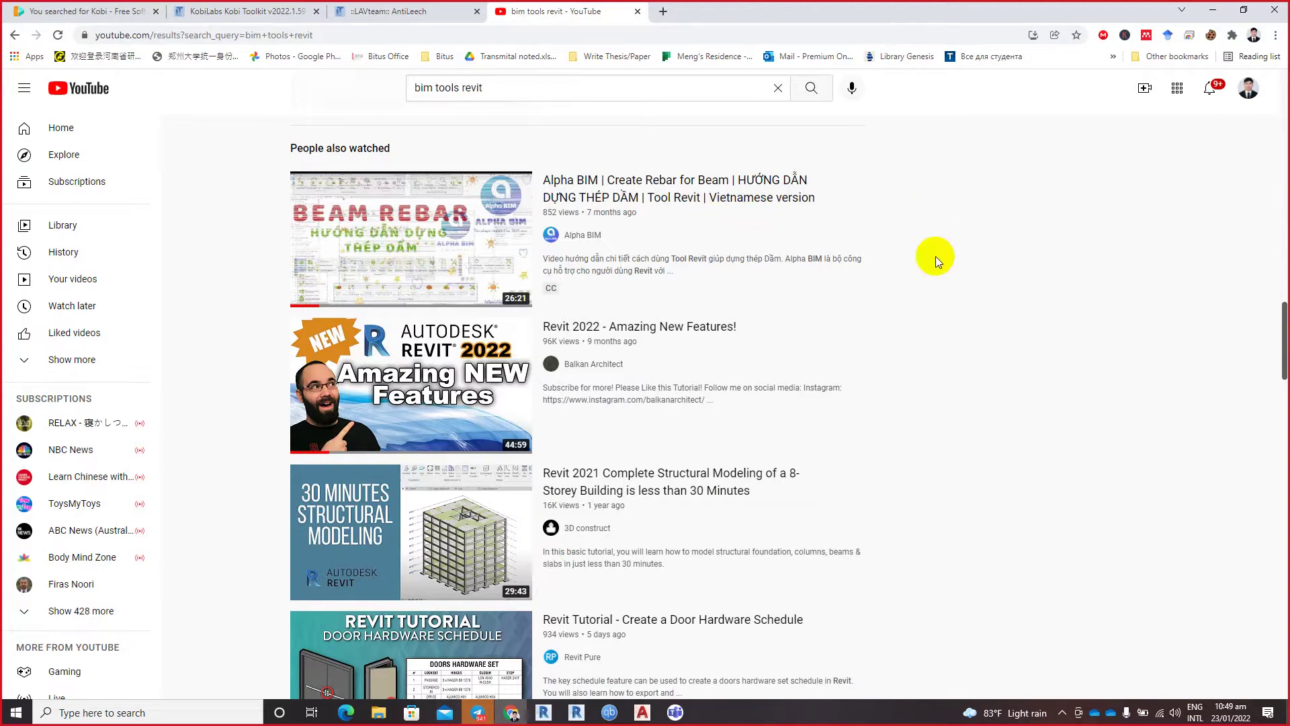
{"action": "scroll", "coordinate": [936, 258], "scroll_direction": "down", "scroll_amount": 4}
{"action": "scroll", "coordinate": [935, 258], "scroll_direction": "down", "scroll_amount": 6}
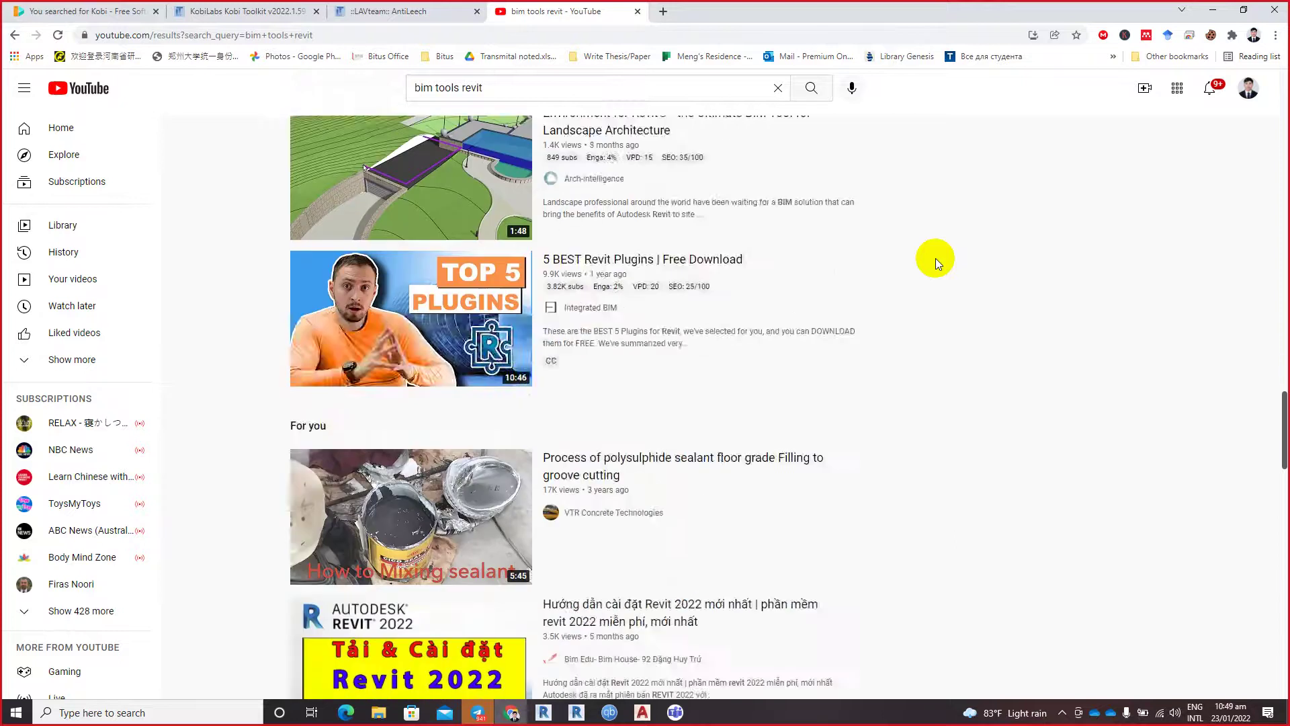
{"action": "scroll", "coordinate": [936, 258], "scroll_direction": "down", "scroll_amount": 2}
{"action": "scroll", "coordinate": [936, 258], "scroll_direction": "down", "scroll_amount": 4}
{"action": "scroll", "coordinate": [936, 258], "scroll_direction": "down", "scroll_amount": 3}
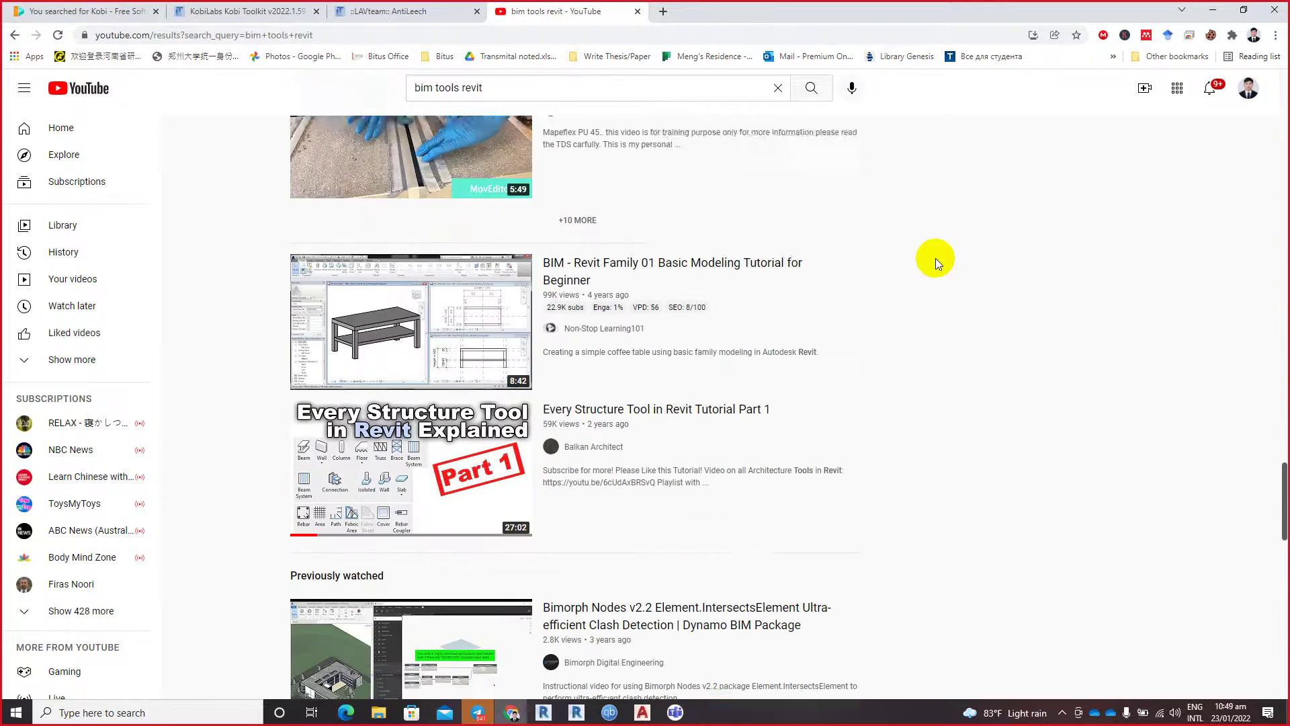
{"action": "scroll", "coordinate": [935, 258], "scroll_direction": "up", "scroll_amount": 2}
{"action": "scroll", "coordinate": [511, 93], "scroll_direction": "up", "scroll_amount": 2}
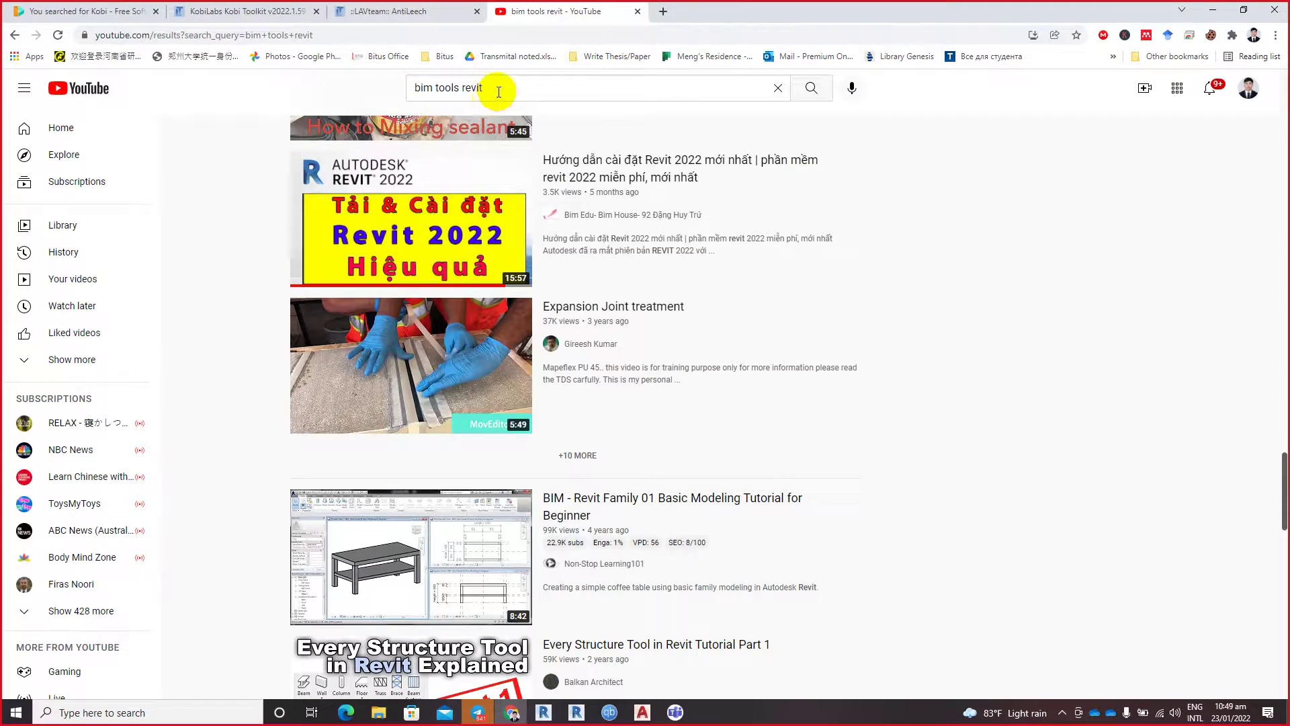
Step: Replace the YouTube query and run the 'sofistik tools revit' suggested search
{"action": "left_click", "coordinate": [495, 91]}
{"action": "left_click_drag", "start_coordinate": [531, 87], "coordinate": [354, 77]}
{"action": "type", "text": "t"}
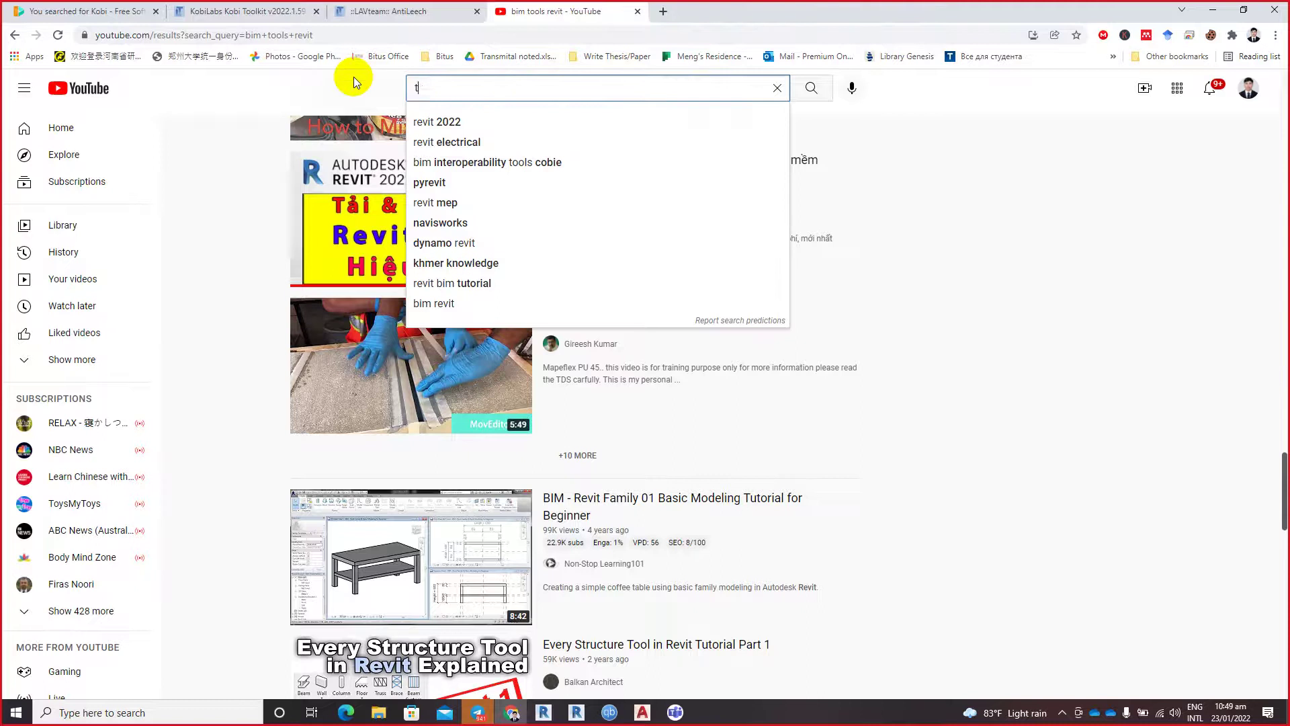
{"action": "type", "text": "o"}
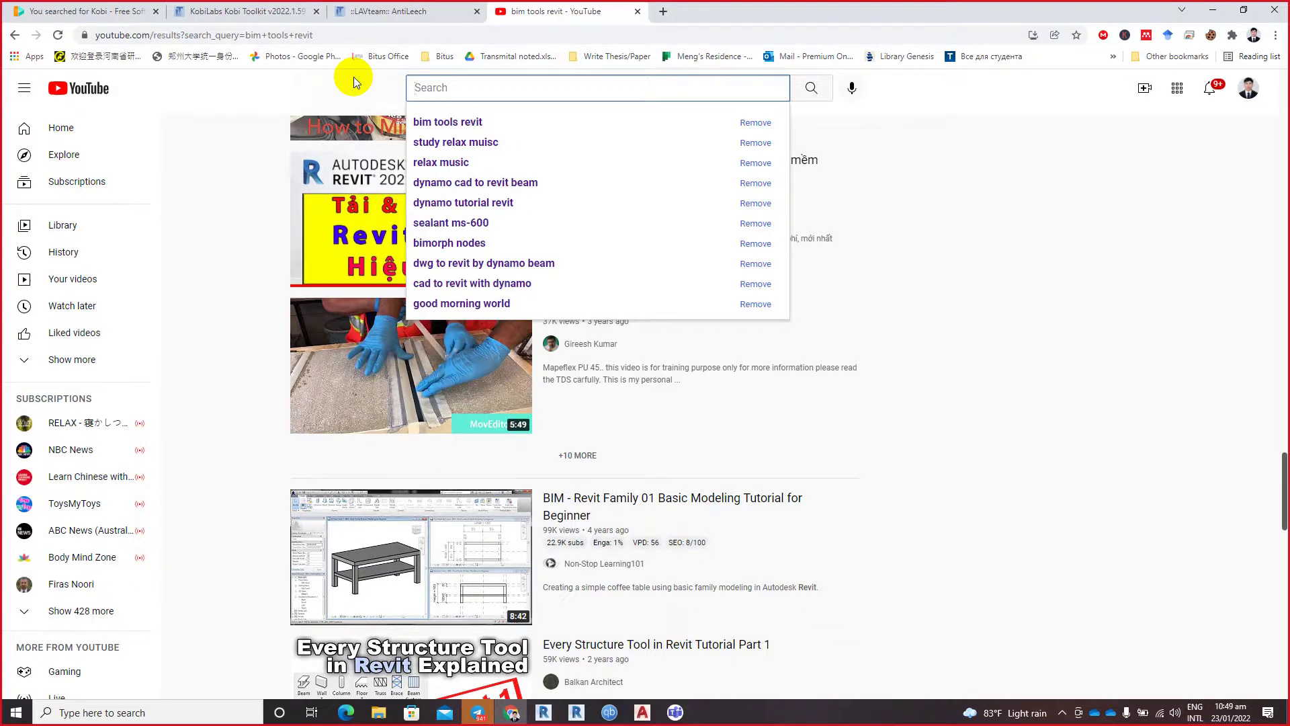
{"action": "type", "text": "sofil"}
{"action": "key", "text": "BackSpace"}
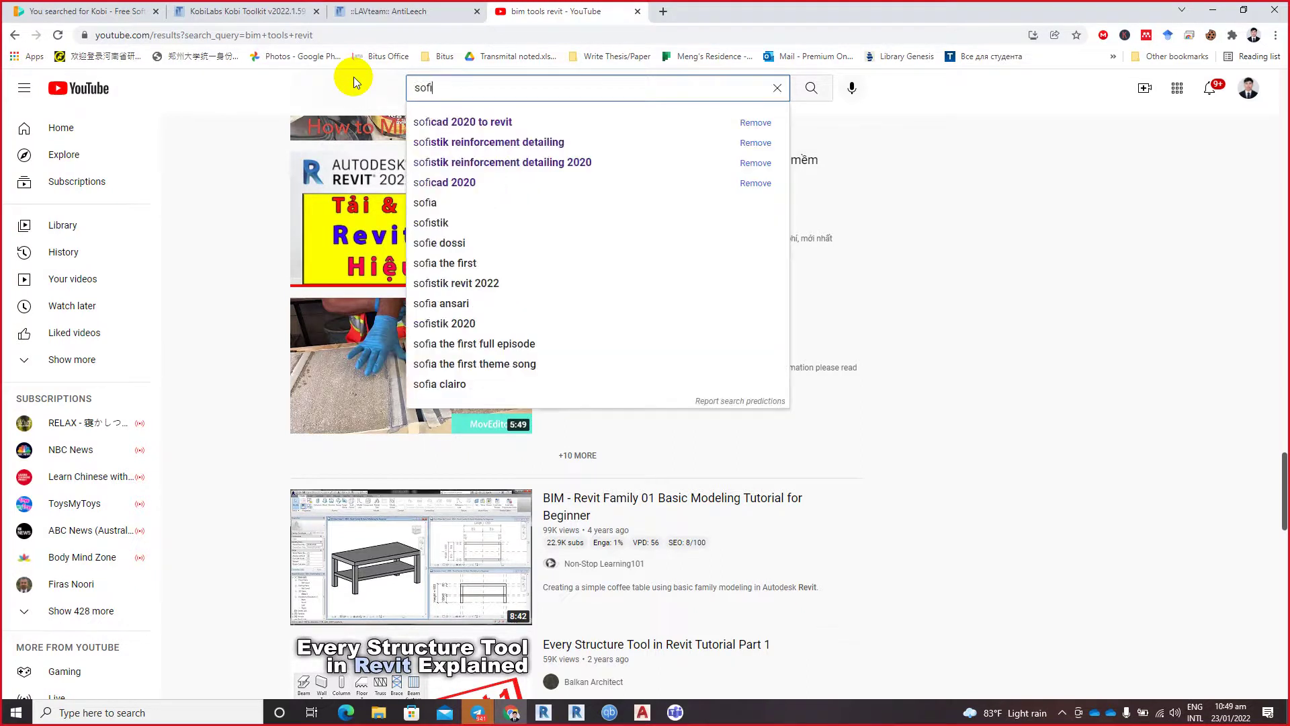
{"action": "type", "text": "sti"}
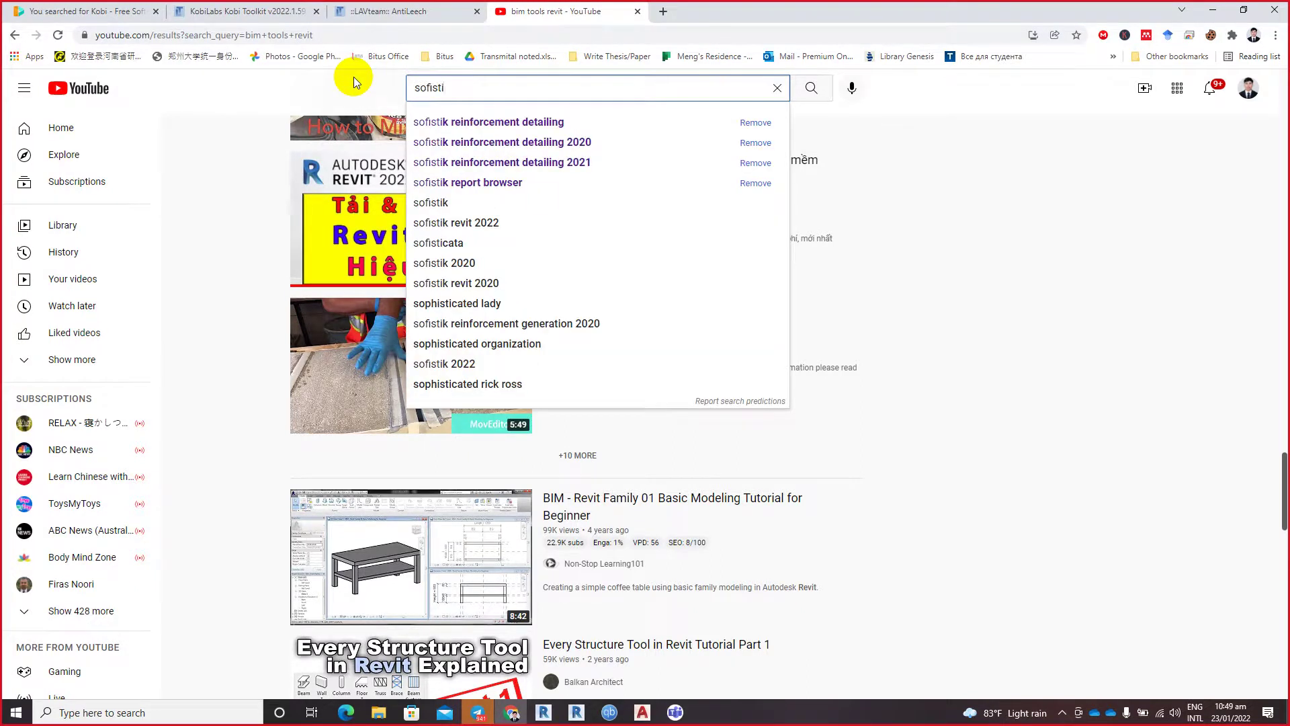
{"action": "type", "text": "k bim"}
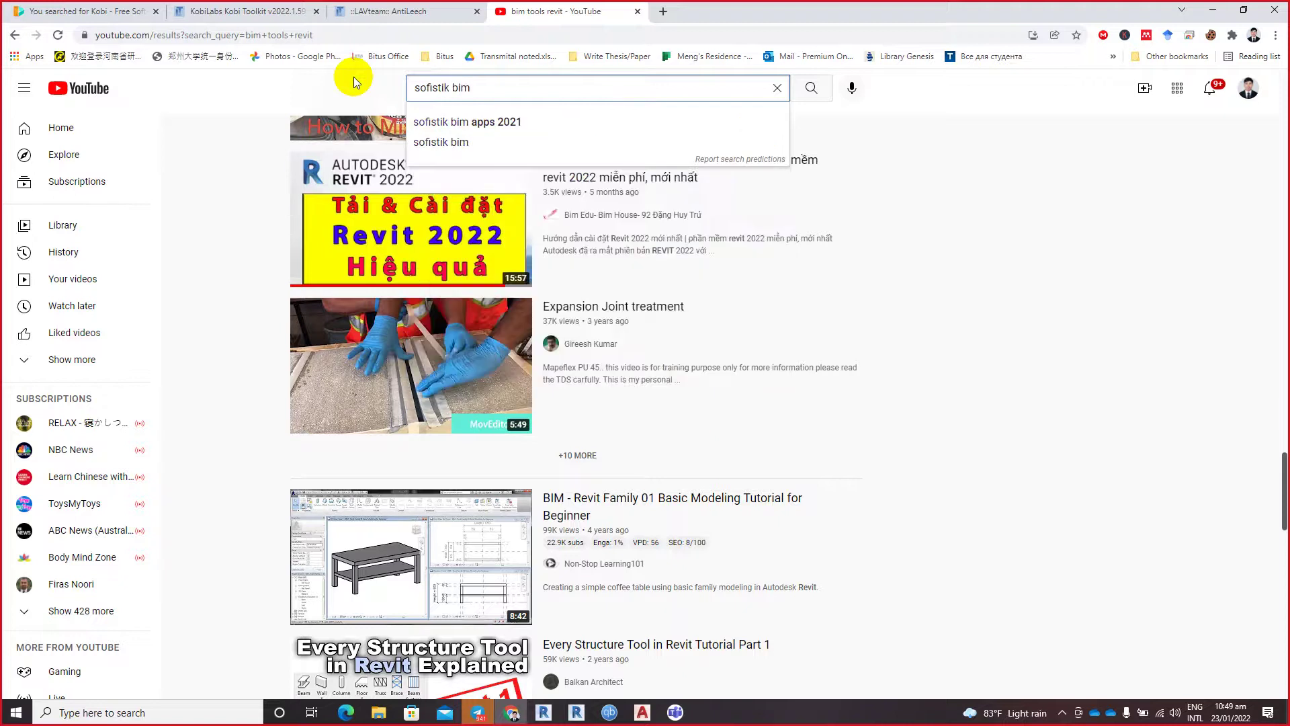
{"action": "type", "text": "tool"}
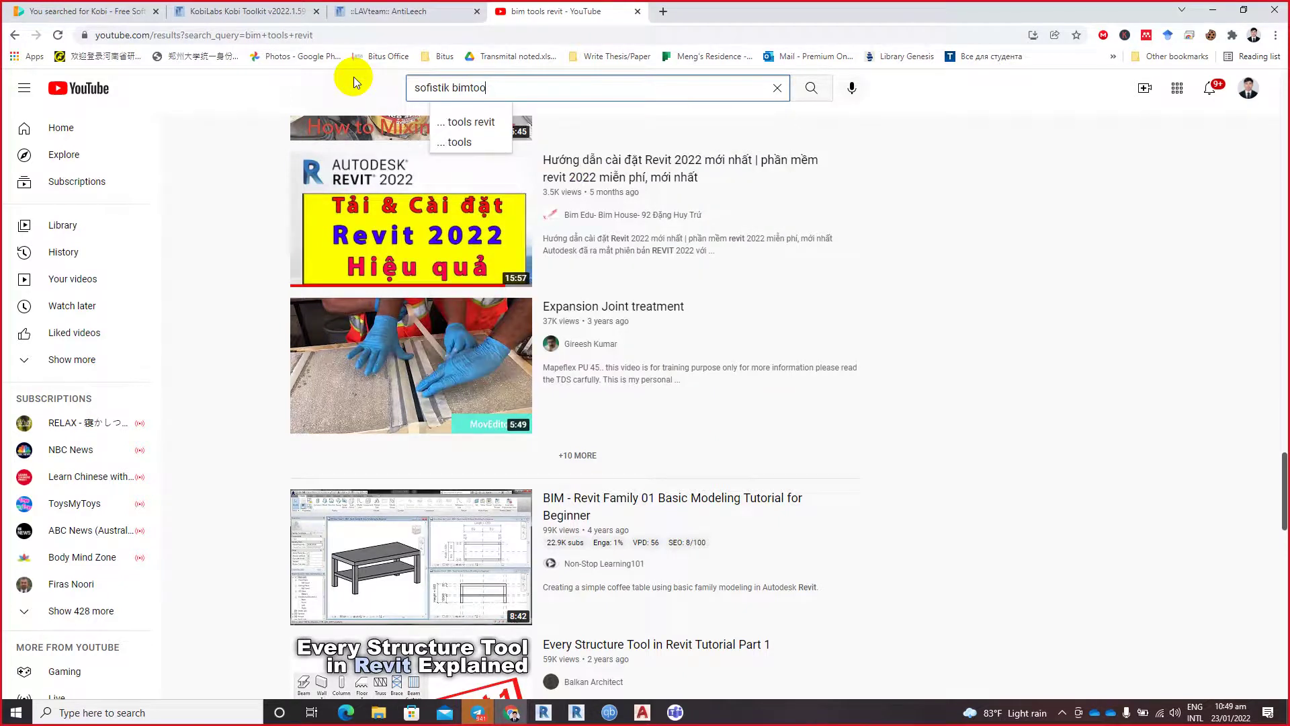
{"action": "key", "text": "Down"}
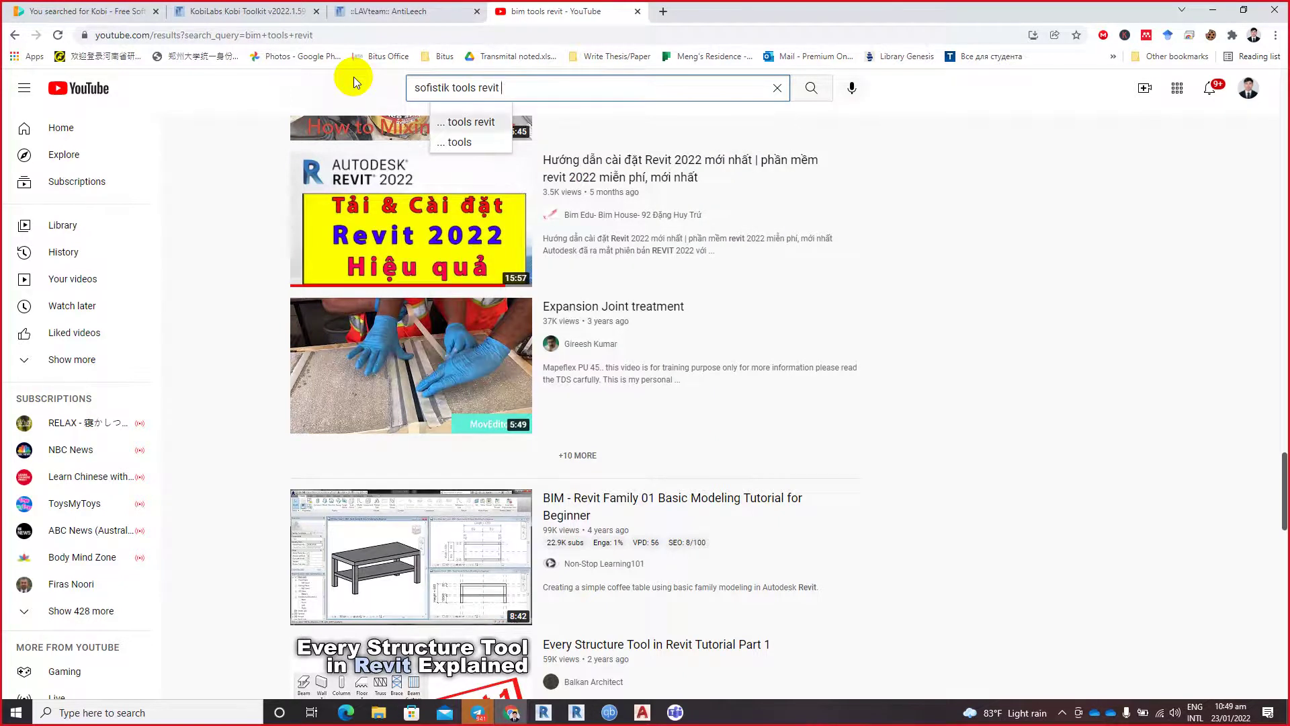
{"action": "key", "text": "Return"}
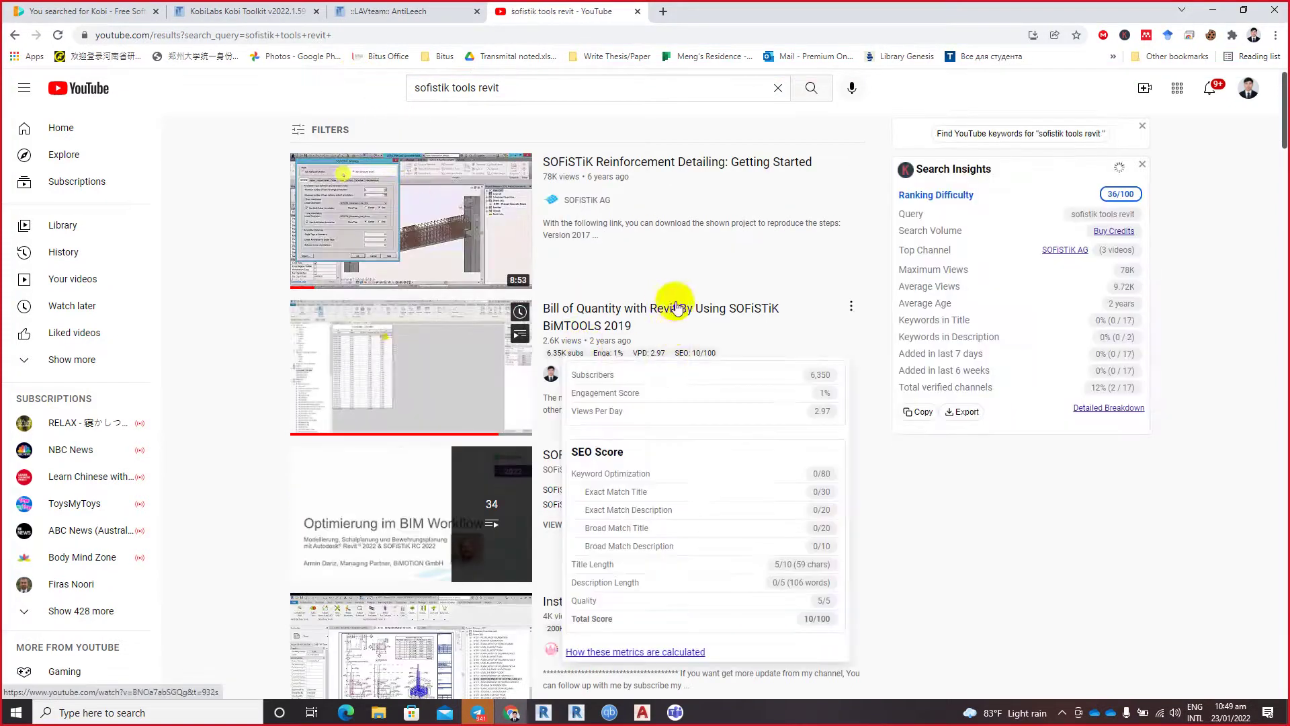
Step: Skim the Bill of Quantity SOFiSTiK BiMTOOLS 2019 video to 17:37, pause it, minimise Chrome
{"action": "left_click", "coordinate": [605, 314]}
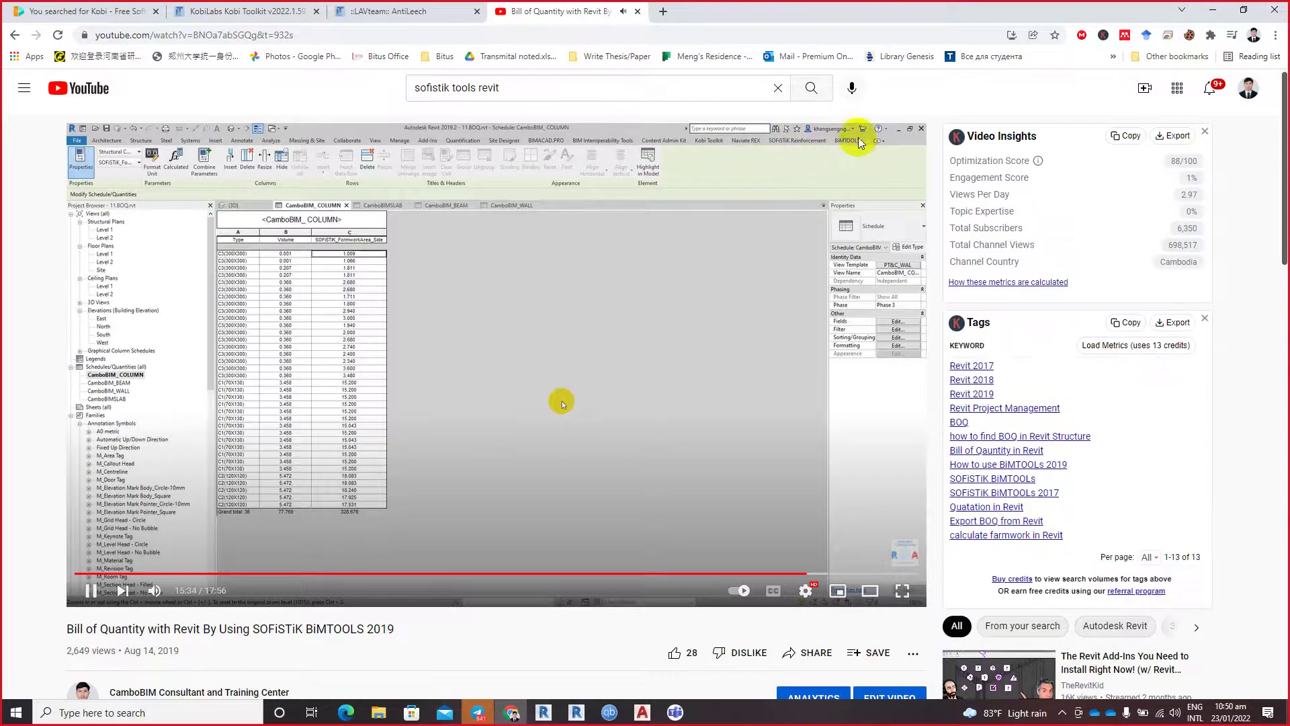
{"action": "left_click", "coordinate": [815, 574]}
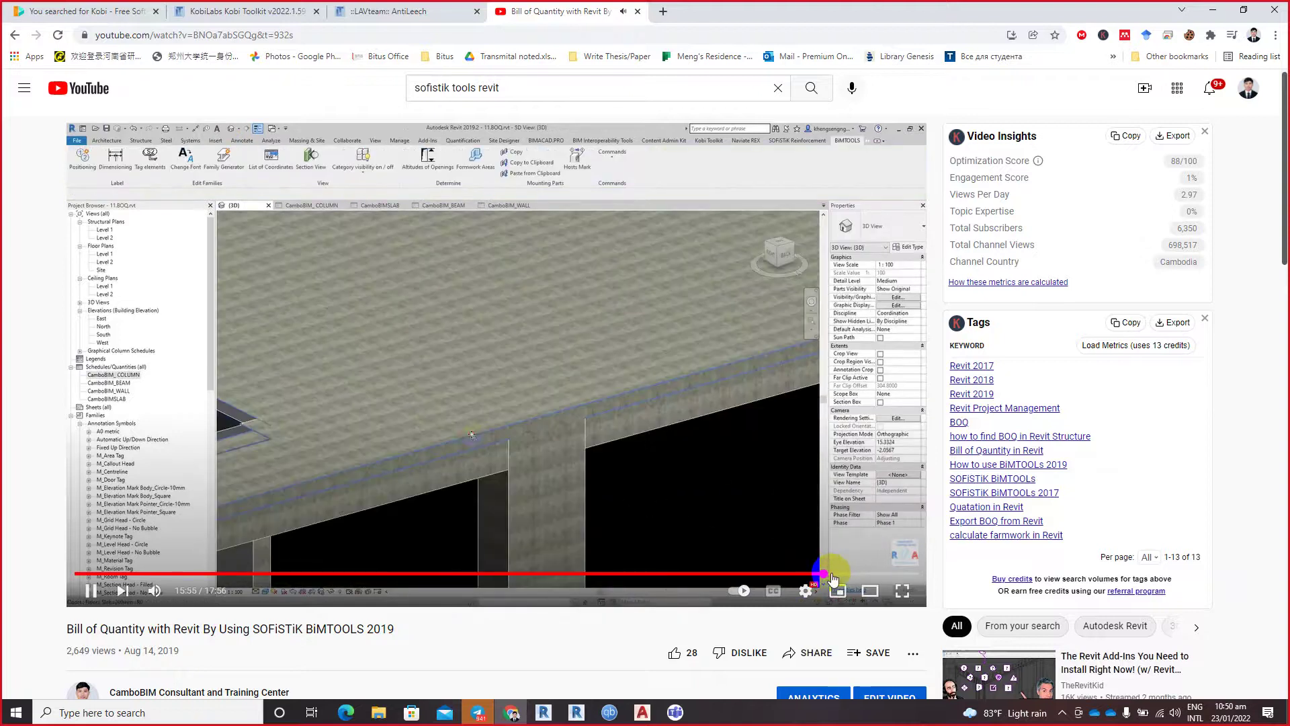
{"action": "left_click", "coordinate": [831, 574]}
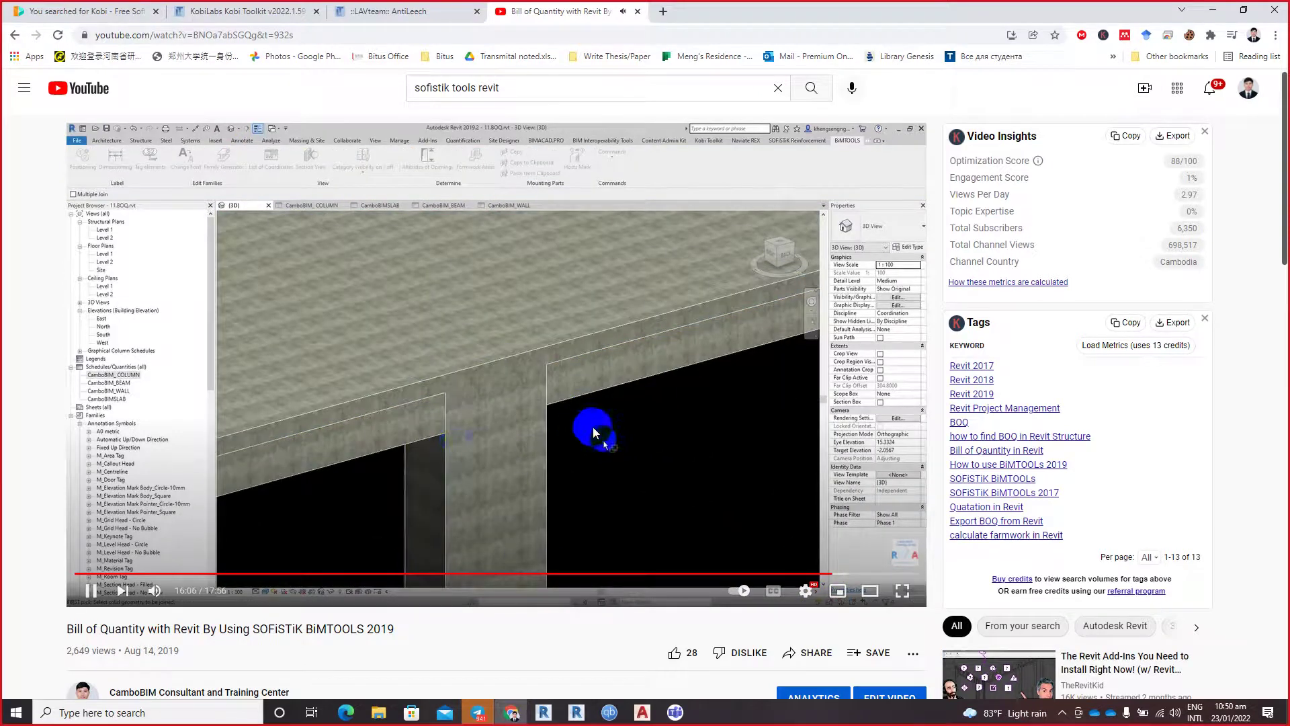
{"action": "left_click", "coordinate": [853, 574]}
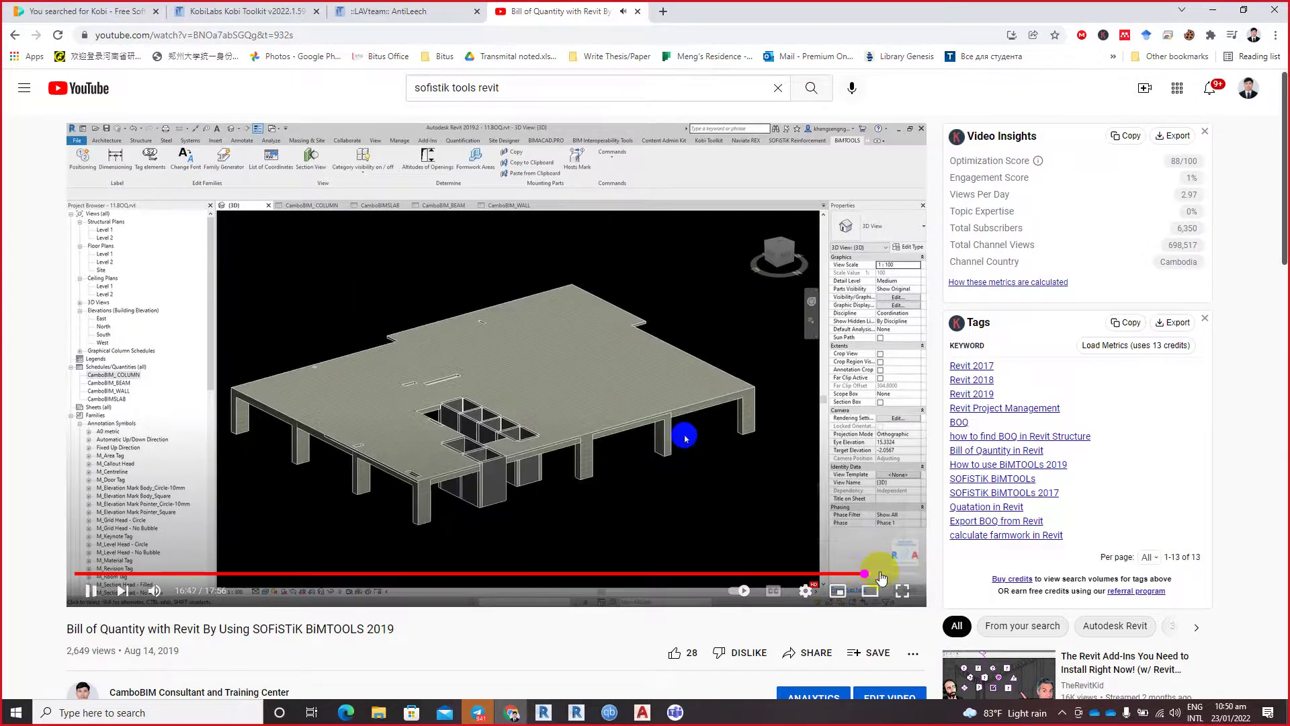
{"action": "left_click", "coordinate": [883, 575]}
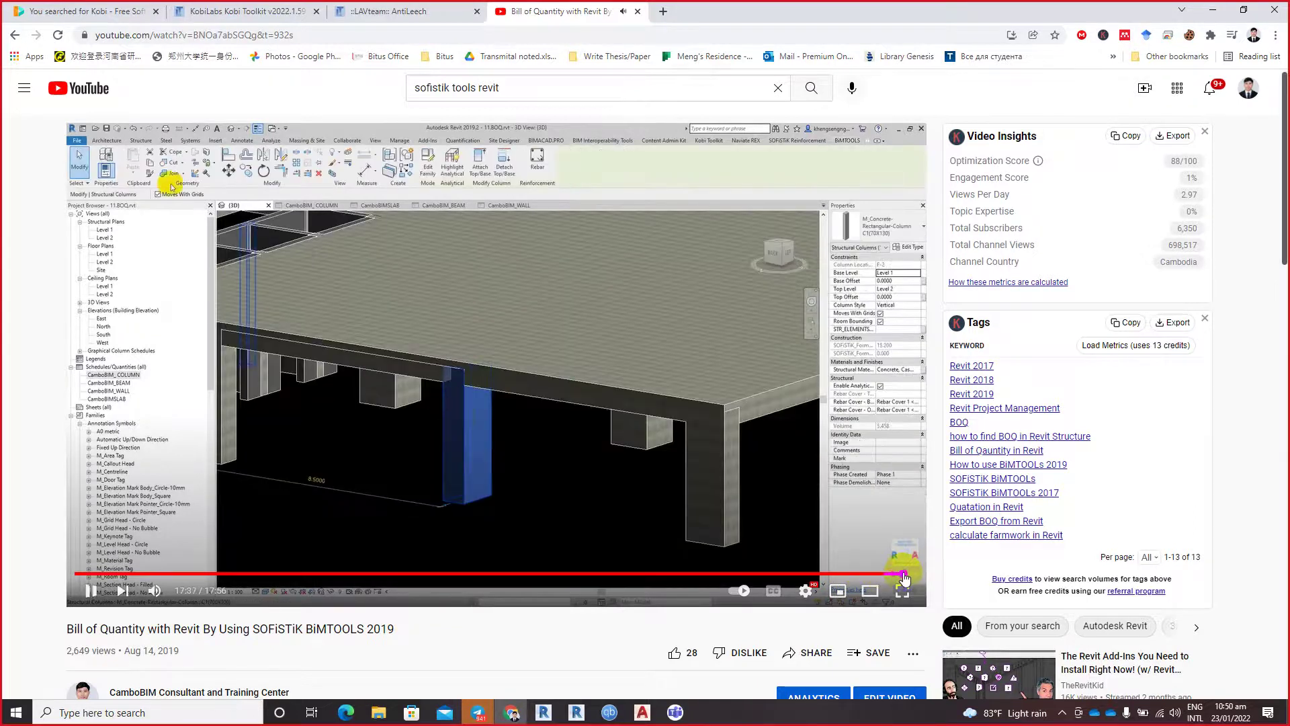
{"action": "left_click", "coordinate": [902, 575]}
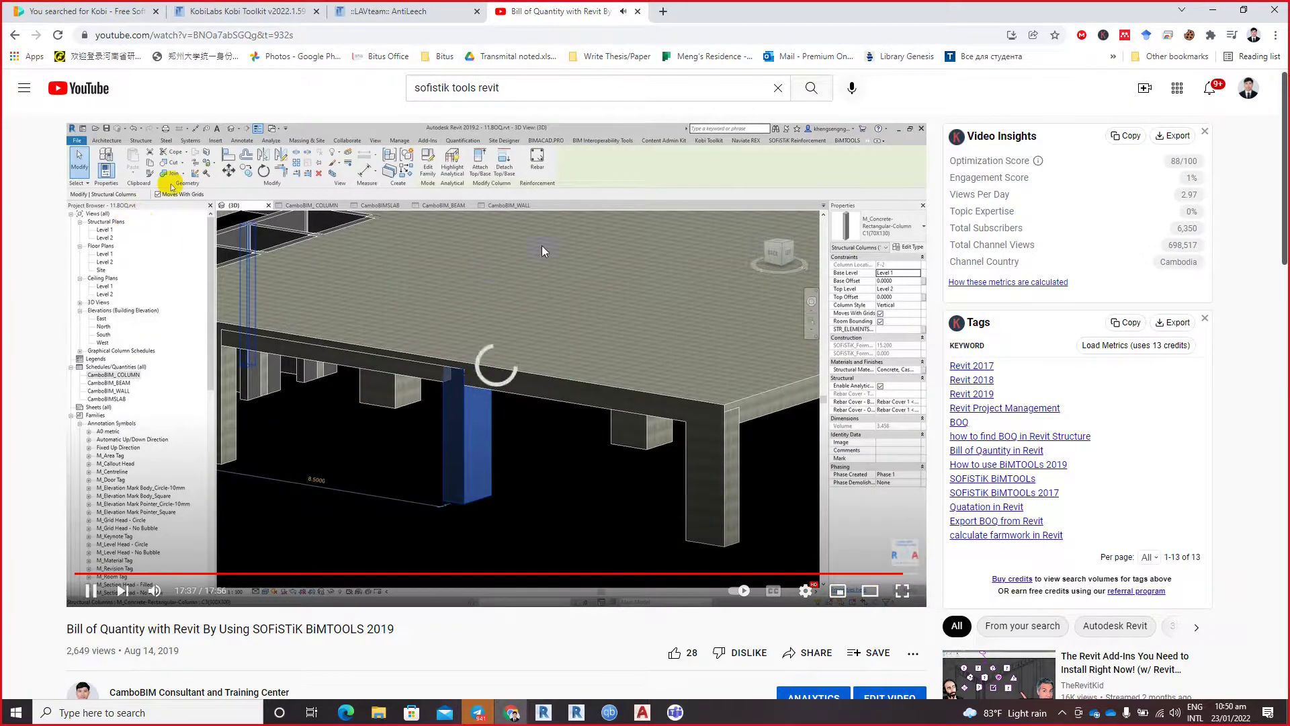
{"action": "left_click", "coordinate": [700, 272]}
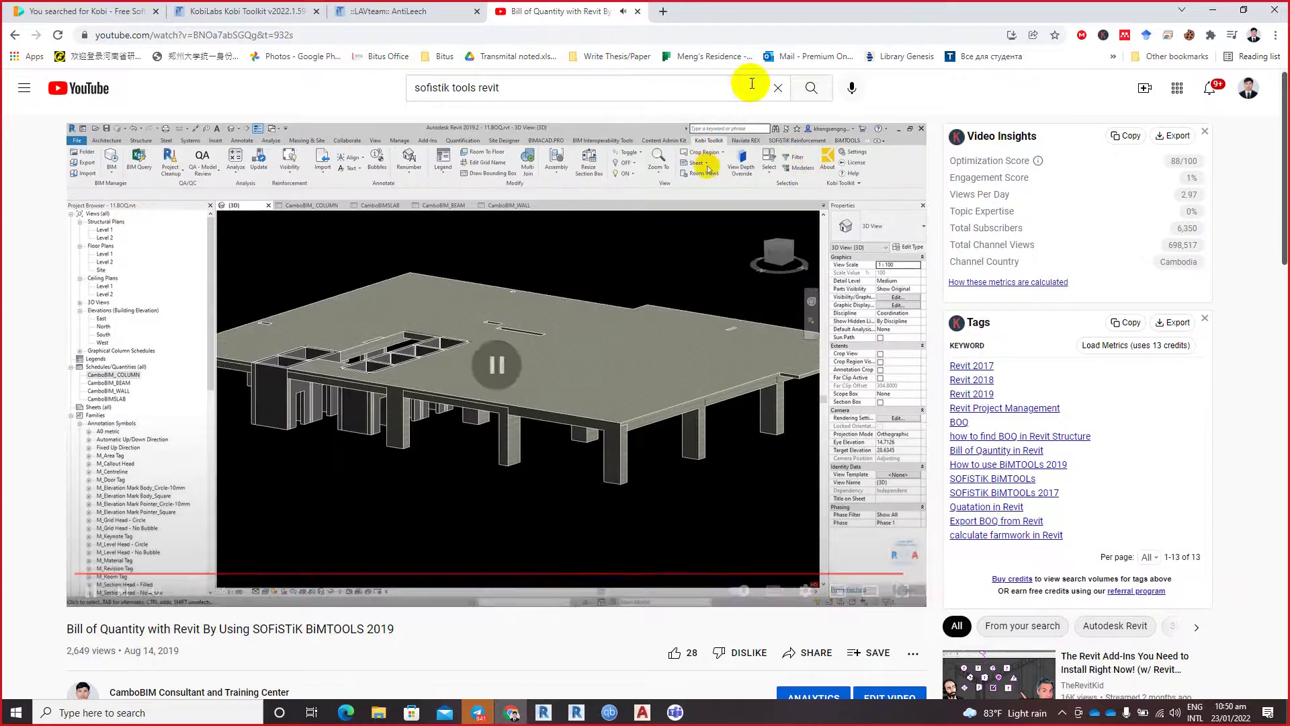
{"action": "left_click", "coordinate": [1213, 10]}
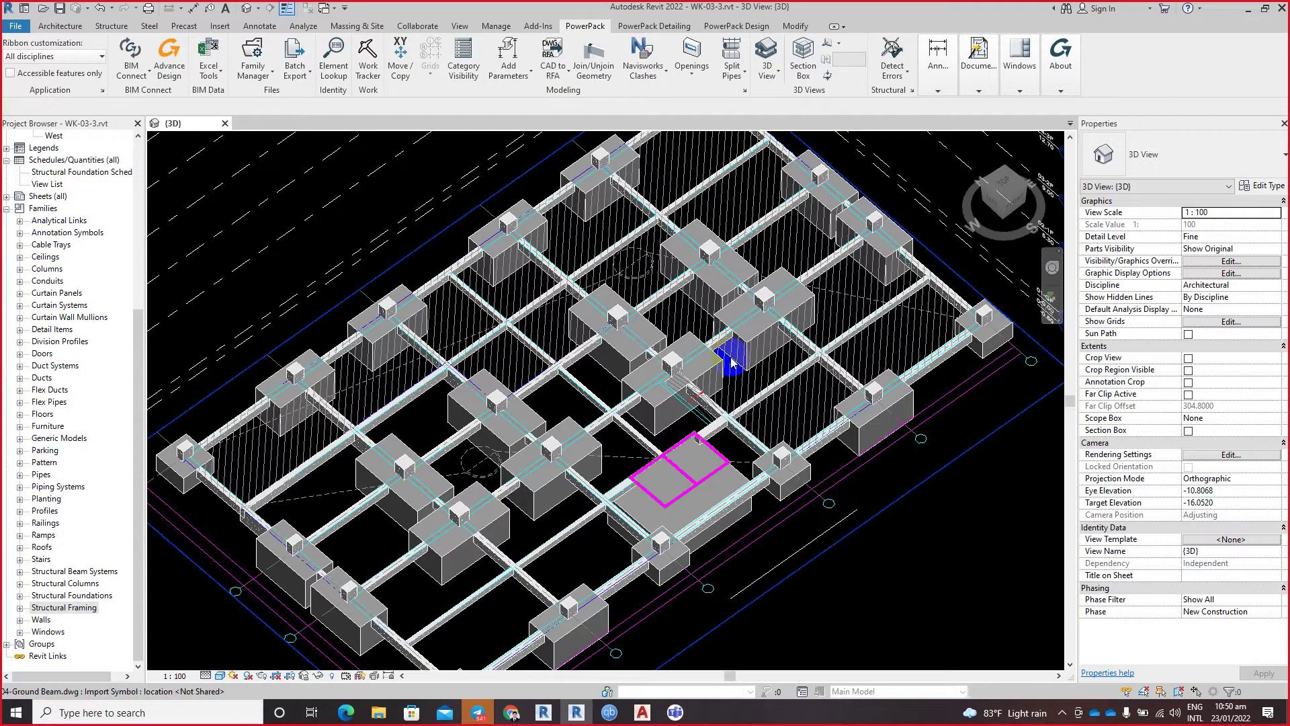
{"action": "scroll", "coordinate": [645, 351], "scroll_direction": "down", "scroll_amount": 3}
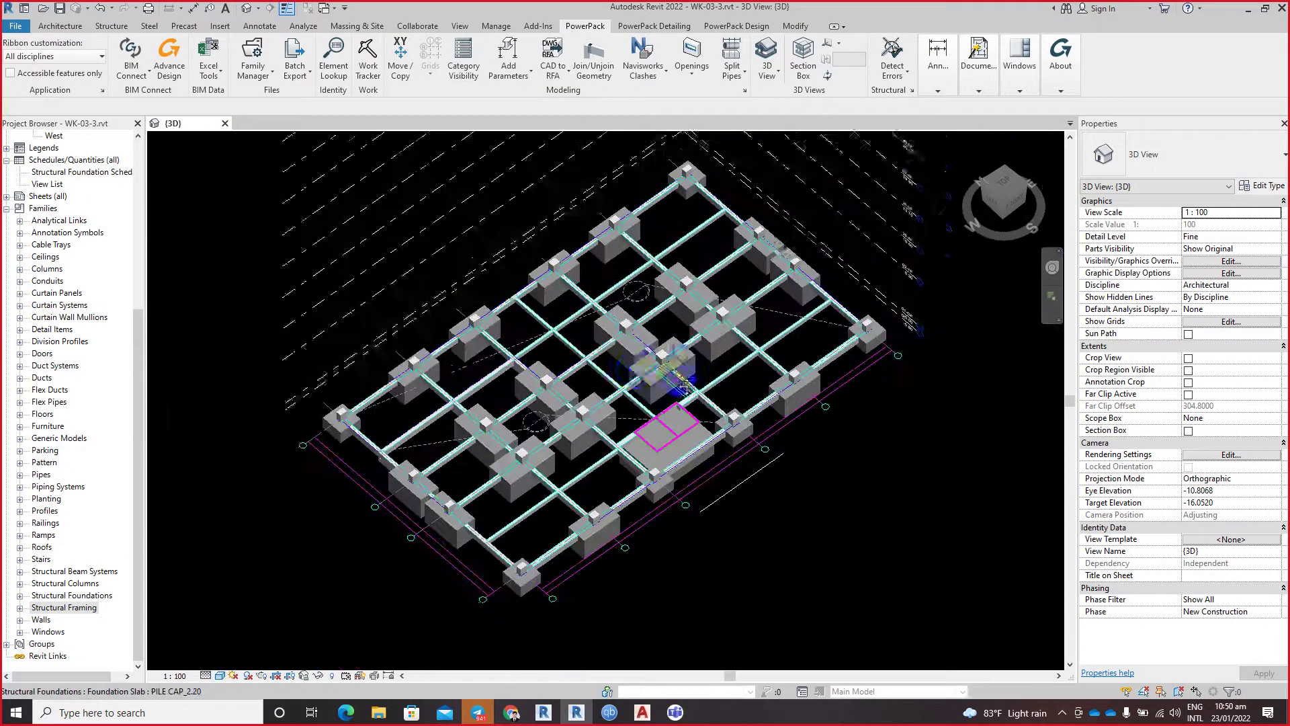
{"action": "mouse_move", "coordinate": [645, 351]}
{"action": "middle_mouse_down", "text": "shift"}
{"action": "mouse_move", "coordinate": [632, 403]}
{"action": "mouse_move", "coordinate": [657, 518]}
{"action": "middle_mouse_up", "text": "shift"}
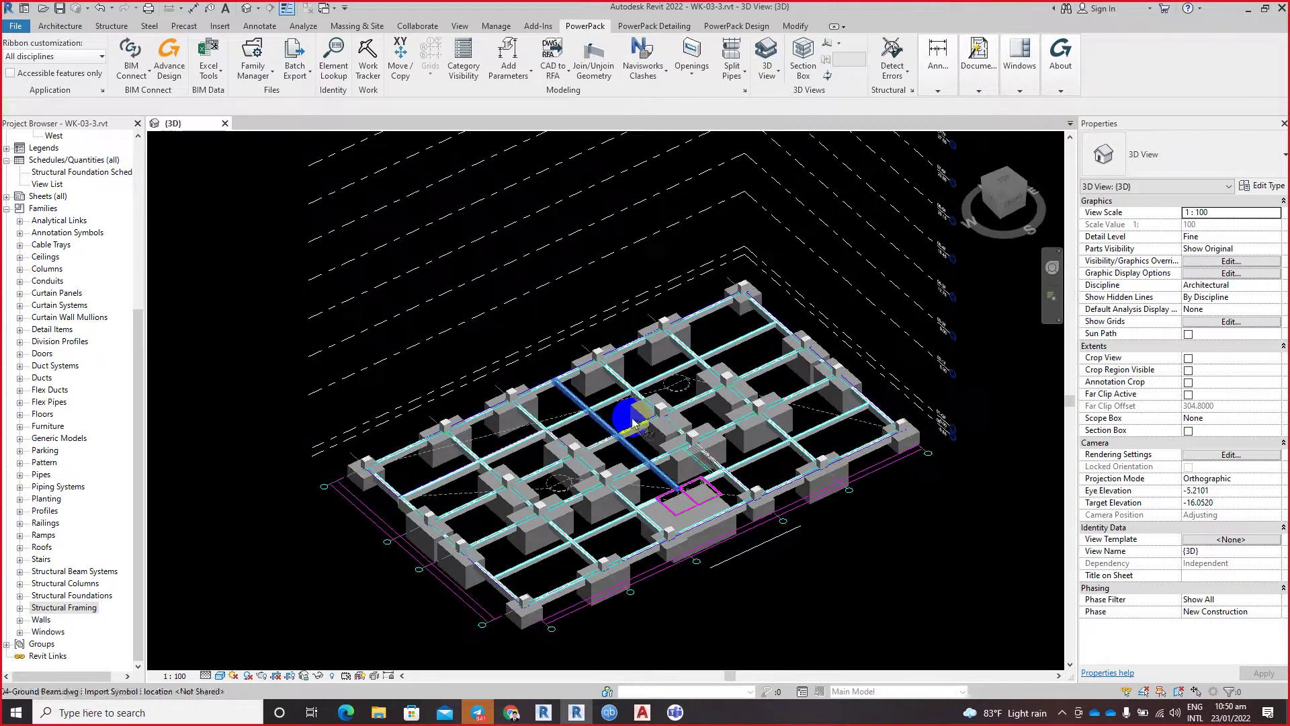
{"action": "scroll", "coordinate": [692, 461], "scroll_direction": "up", "scroll_amount": 3}
{"action": "scroll", "coordinate": [793, 503], "scroll_direction": "up", "scroll_amount": 2}
{"action": "middle_click_drag", "start_coordinate": [792, 503], "coordinate": [785, 498], "text": "shift"}
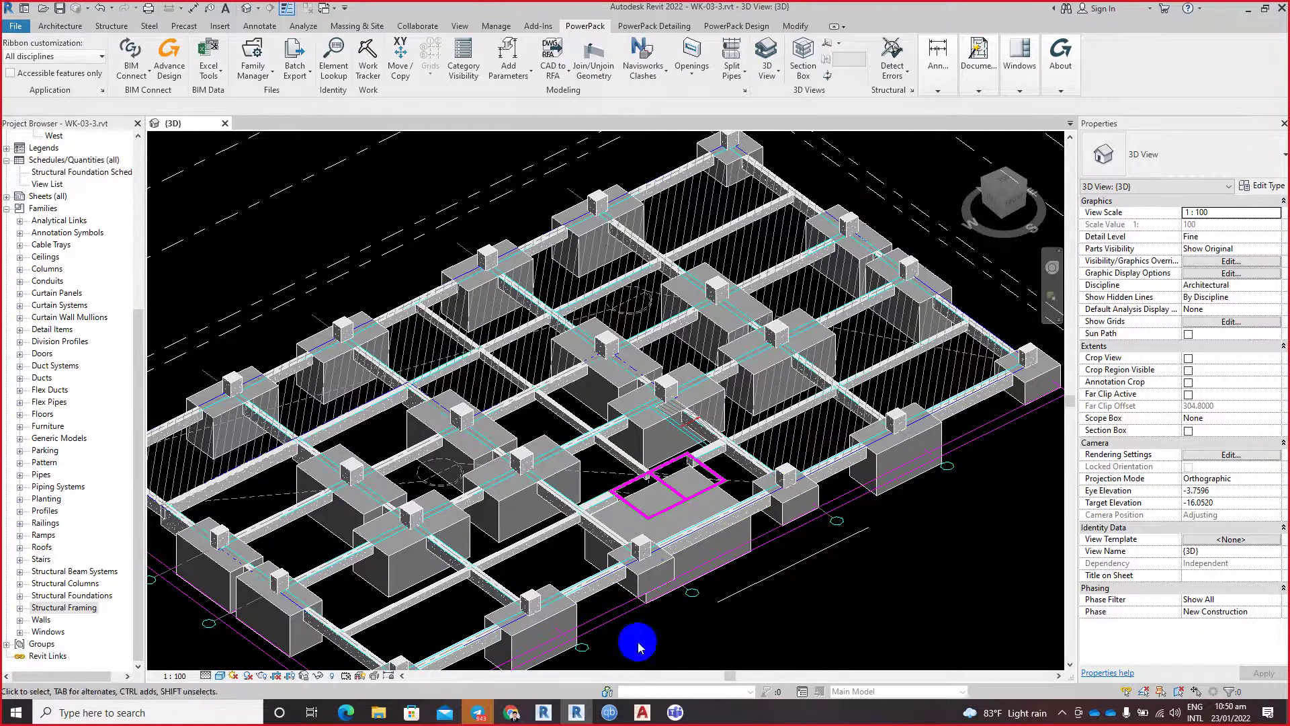
{"action": "scroll", "coordinate": [683, 576], "scroll_direction": "down", "scroll_amount": 1}
{"action": "scroll", "coordinate": [726, 578], "scroll_direction": "down", "scroll_amount": 1}
{"action": "scroll", "coordinate": [728, 576], "scroll_direction": "down", "scroll_amount": 1}
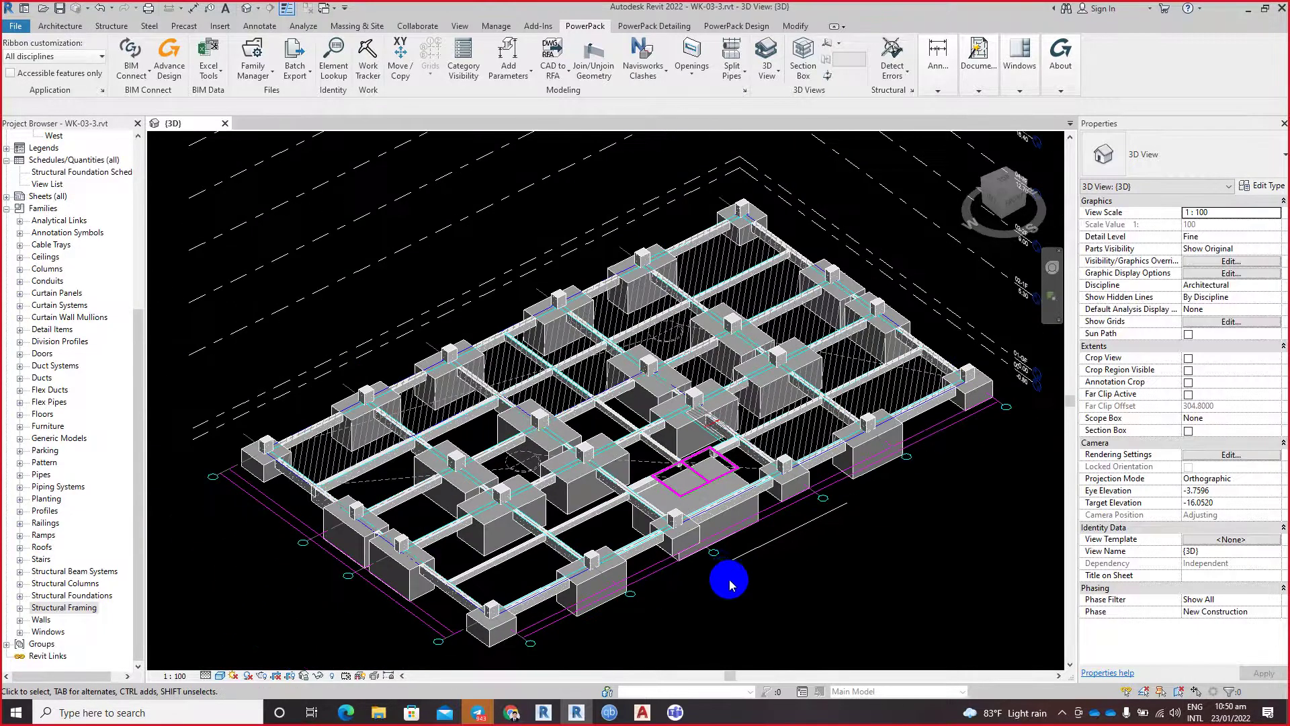
{"action": "middle_click_drag", "start_coordinate": [728, 577], "coordinate": [758, 583], "text": "shift"}
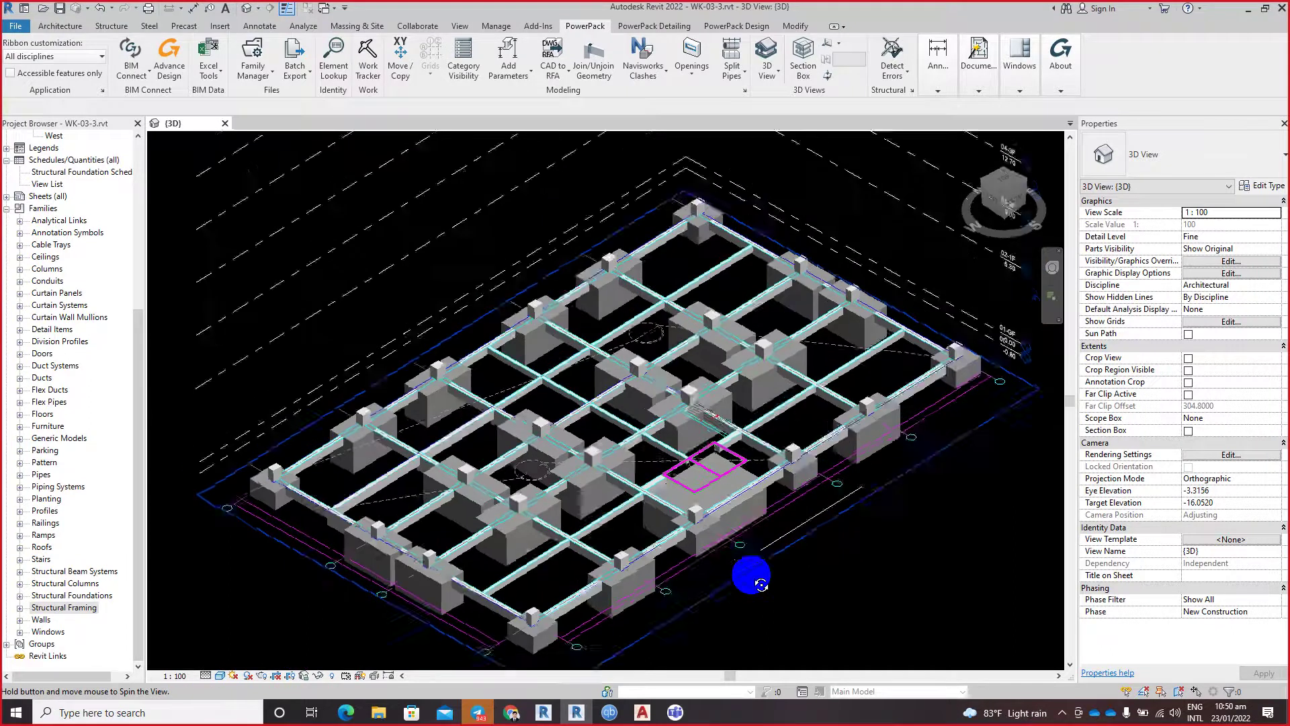
{"action": "middle_click_drag", "start_coordinate": [758, 583], "coordinate": [737, 561], "text": "shift"}
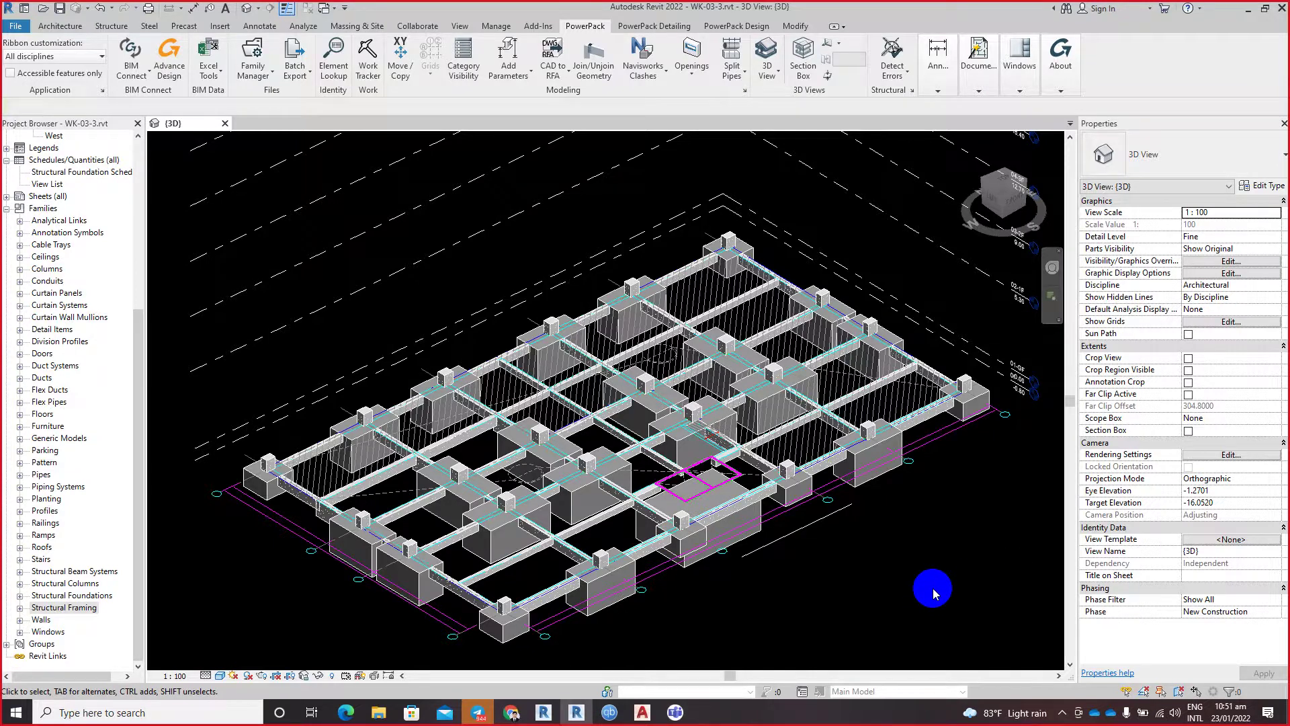
{"action": "scroll", "coordinate": [613, 531], "scroll_direction": "up", "scroll_amount": 2}
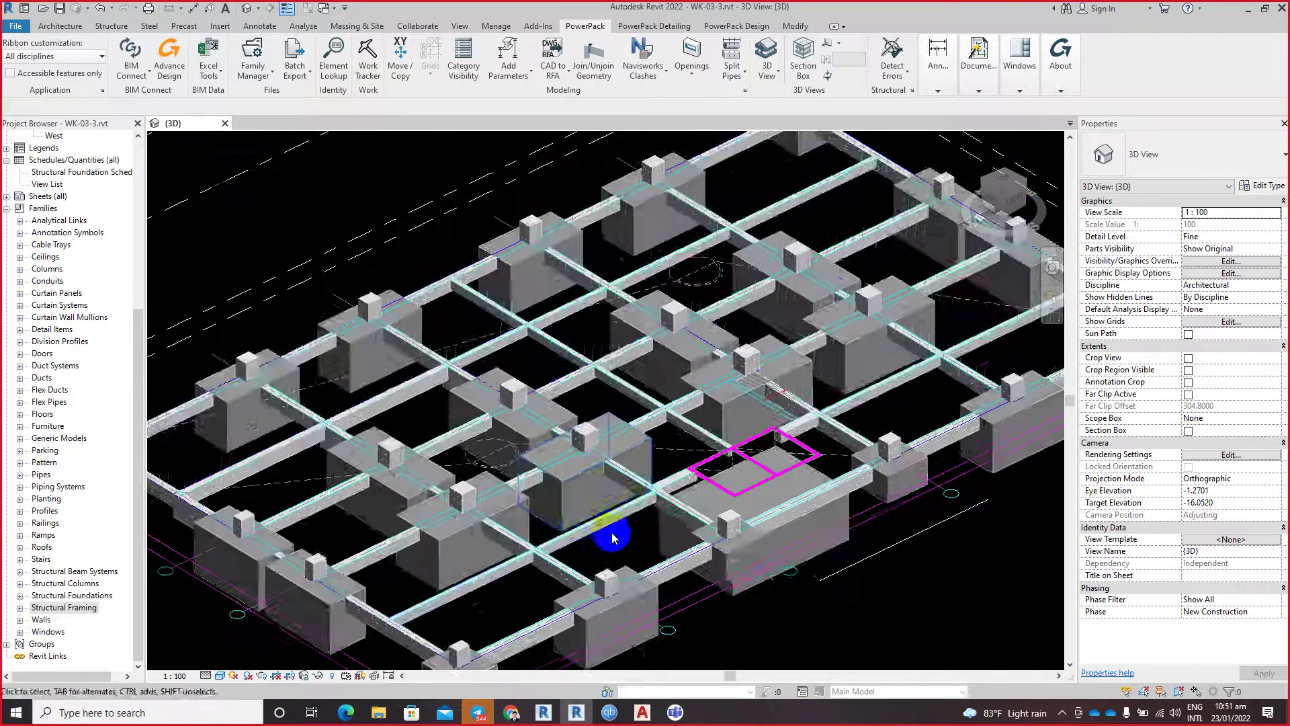
{"action": "scroll", "coordinate": [612, 533], "scroll_direction": "up", "scroll_amount": 1}
{"action": "left_click", "coordinate": [612, 531]}
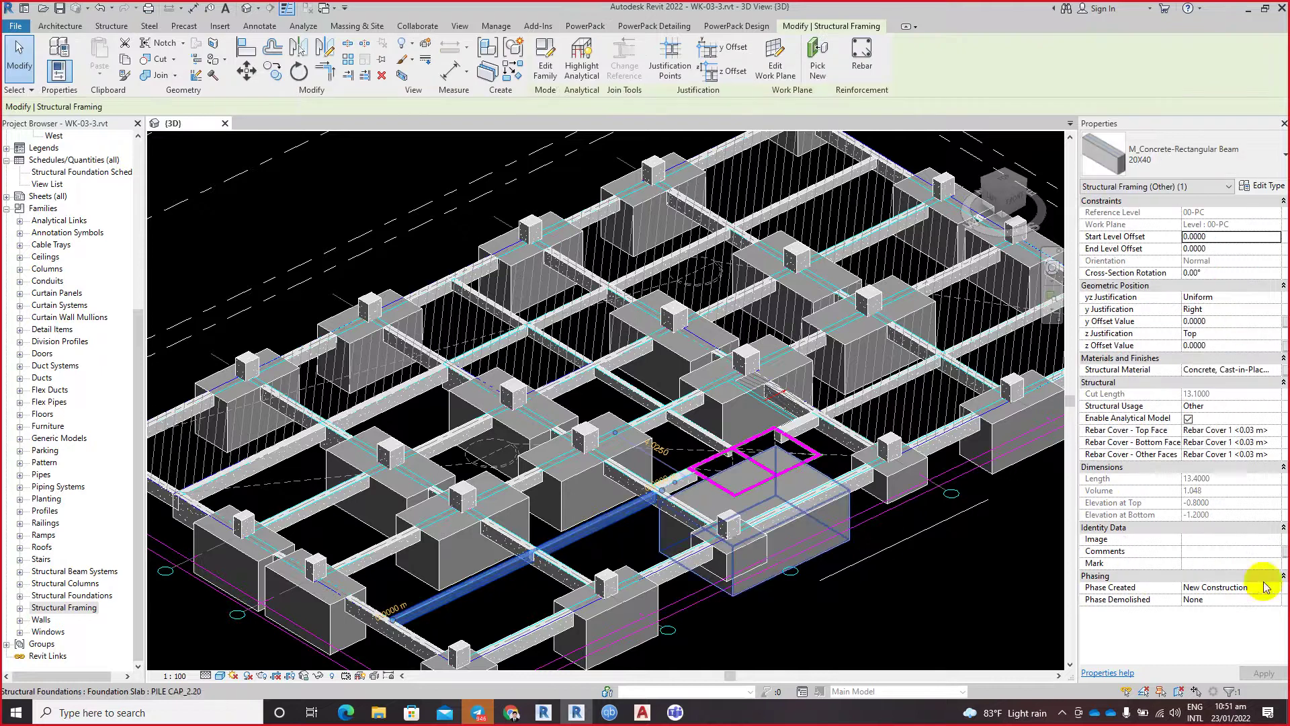
{"action": "key", "text": "Escape"}
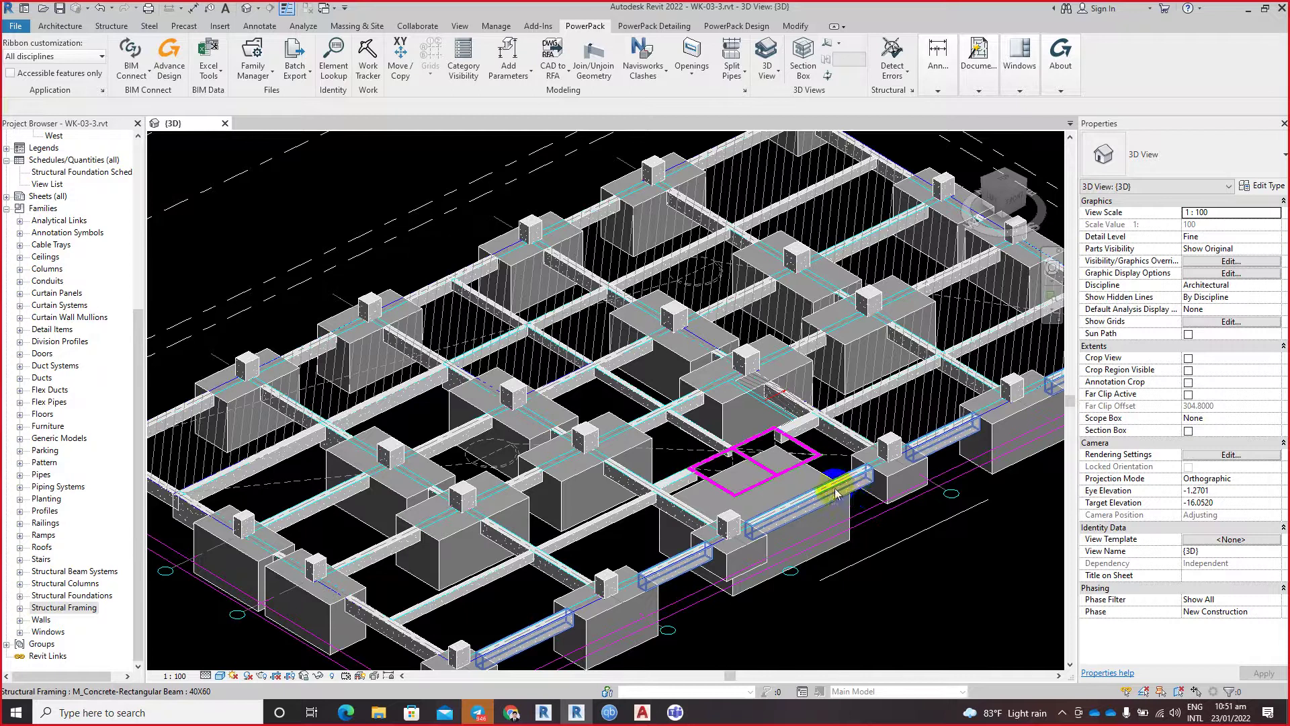
Step: Orbit and zoom the 3D view near the edge pile caps, then switch to the Teams calendar
{"action": "middle_click_drag", "start_coordinate": [840, 489], "coordinate": [828, 471], "text": "shift"}
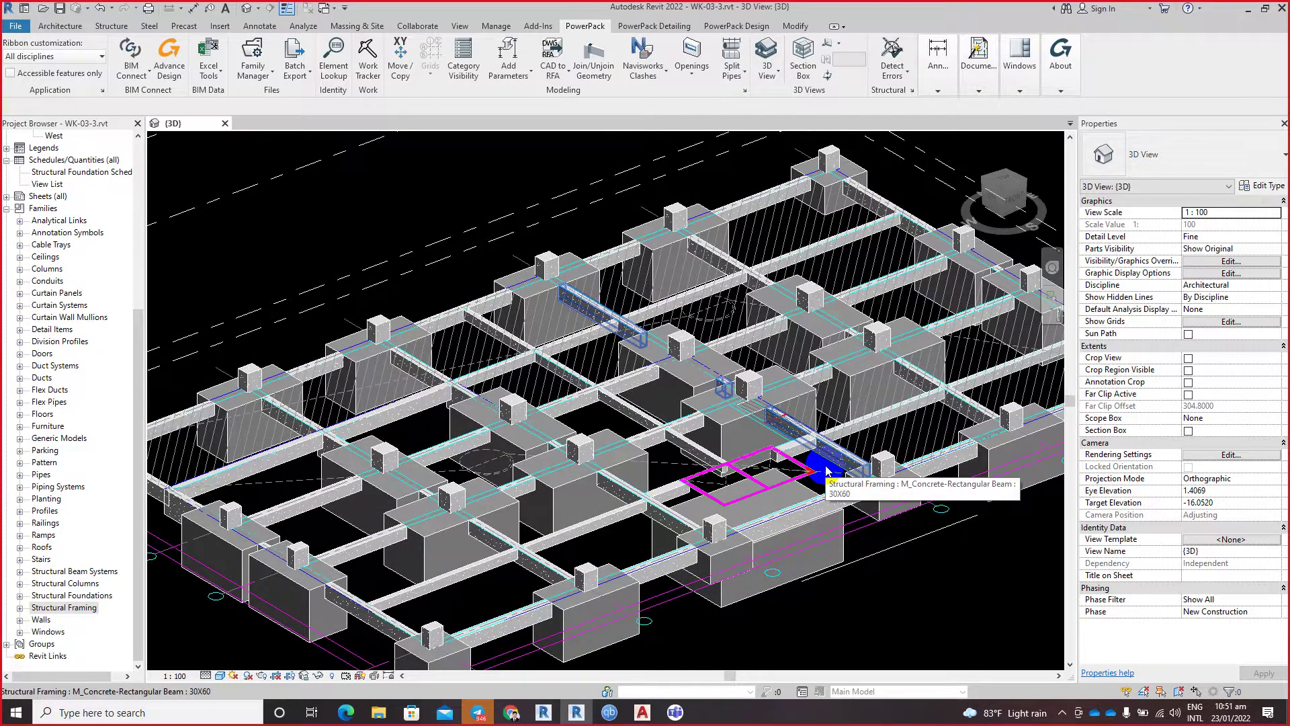
{"action": "scroll", "coordinate": [844, 479], "scroll_direction": "up", "scroll_amount": 2}
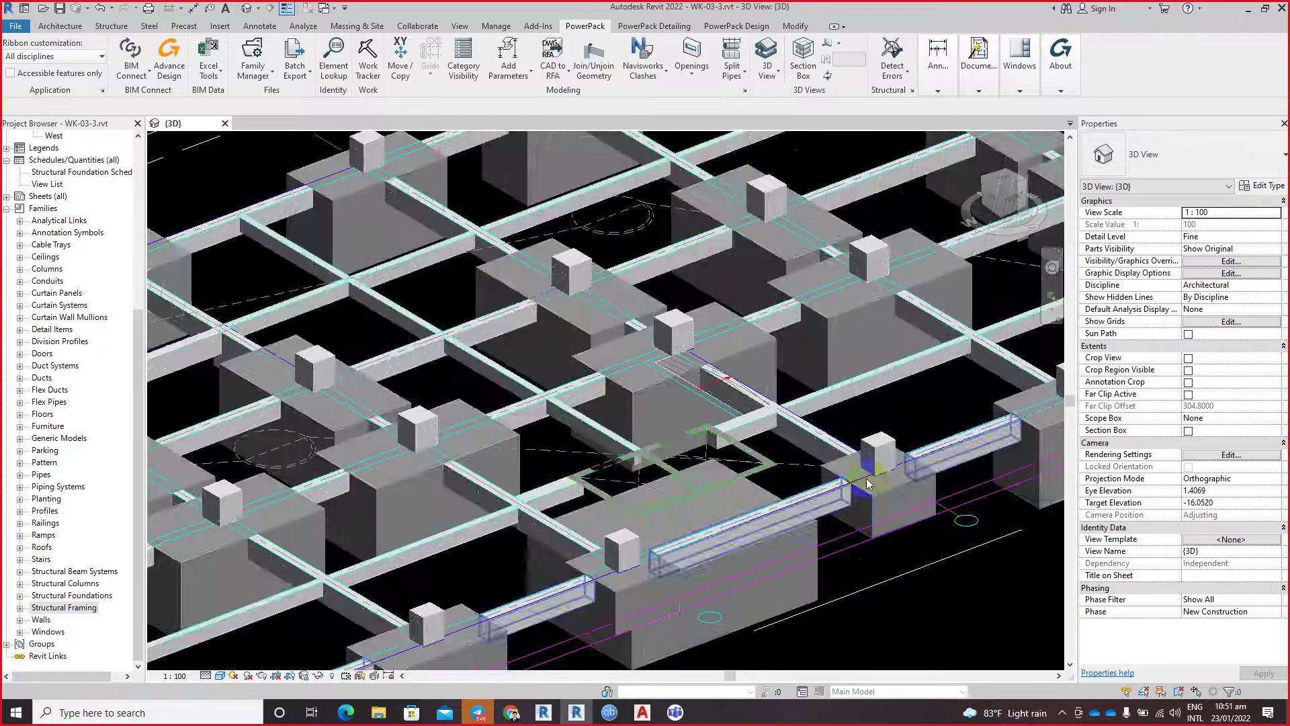
{"action": "scroll", "coordinate": [845, 478], "scroll_direction": "up", "scroll_amount": 1}
{"action": "middle_click_drag", "start_coordinate": [845, 478], "coordinate": [841, 461]}
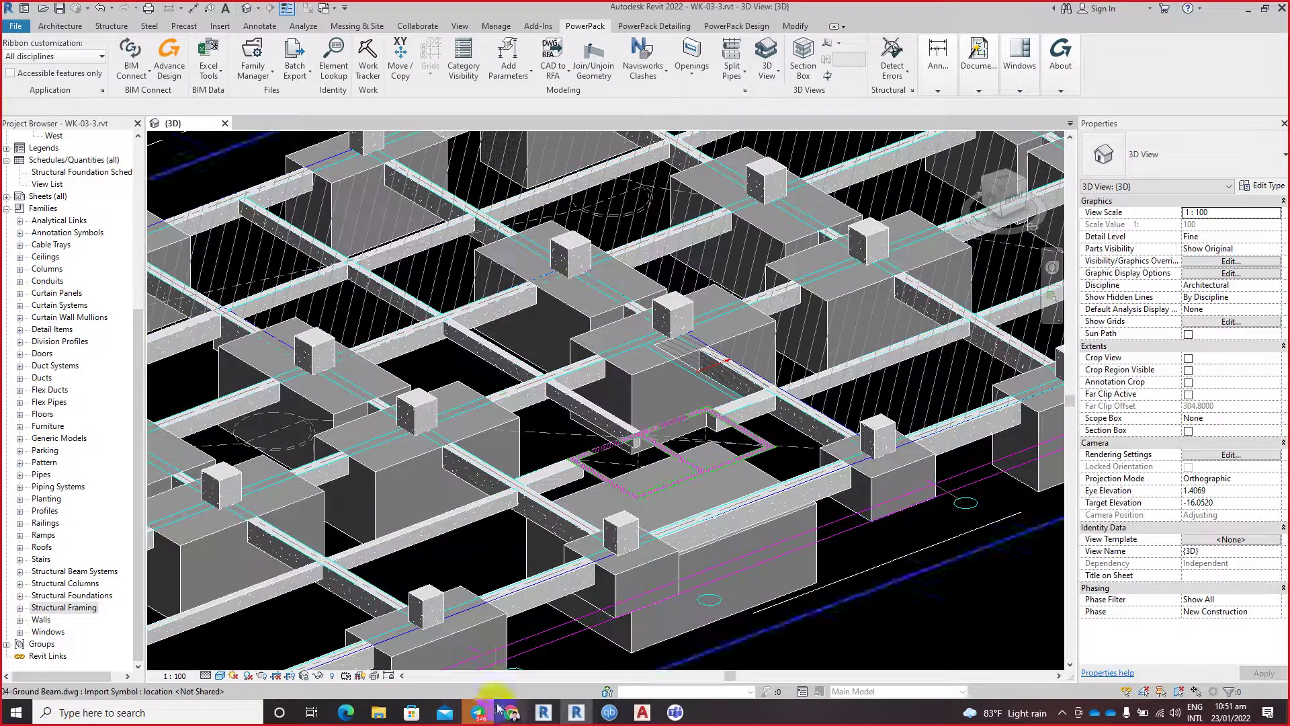
{"action": "left_click", "coordinate": [1021, 574]}
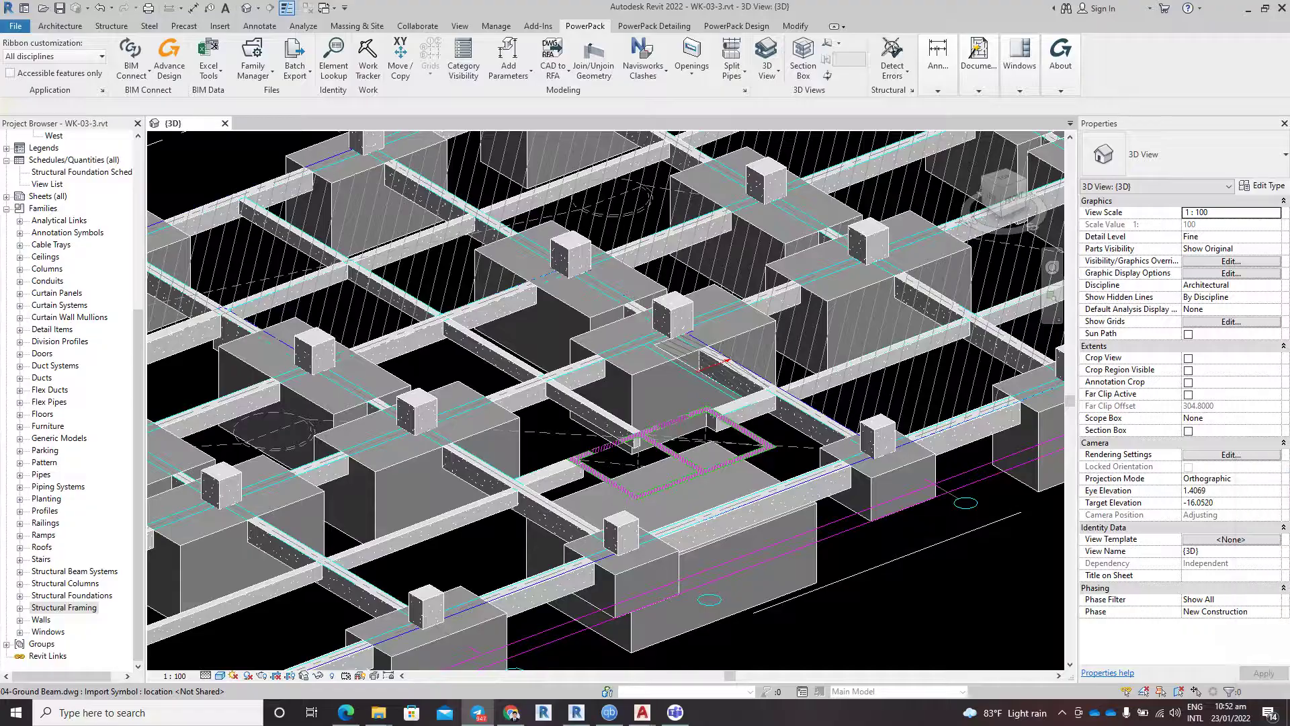
{"action": "key", "text": "alt+Tab"}
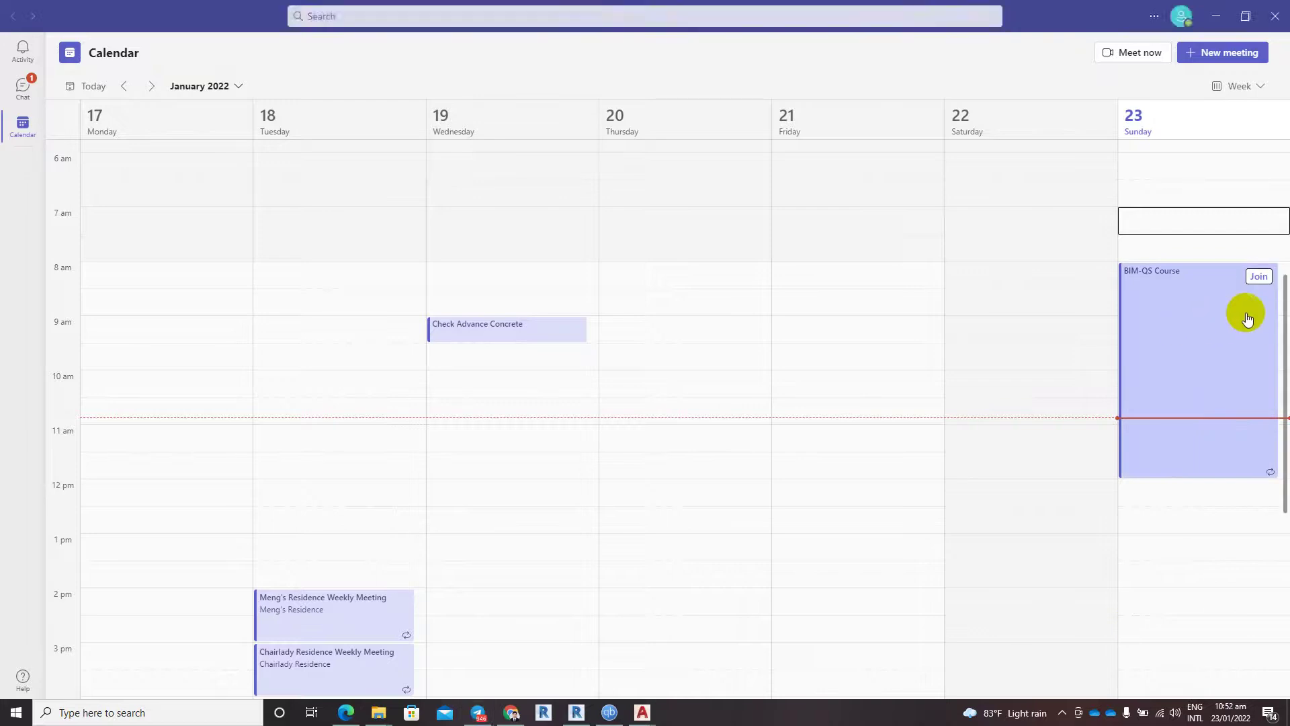
Step: Join the BIM-QS Course meeting, dismiss the time-limit notice and share the whole screen
{"action": "left_click", "coordinate": [1259, 276]}
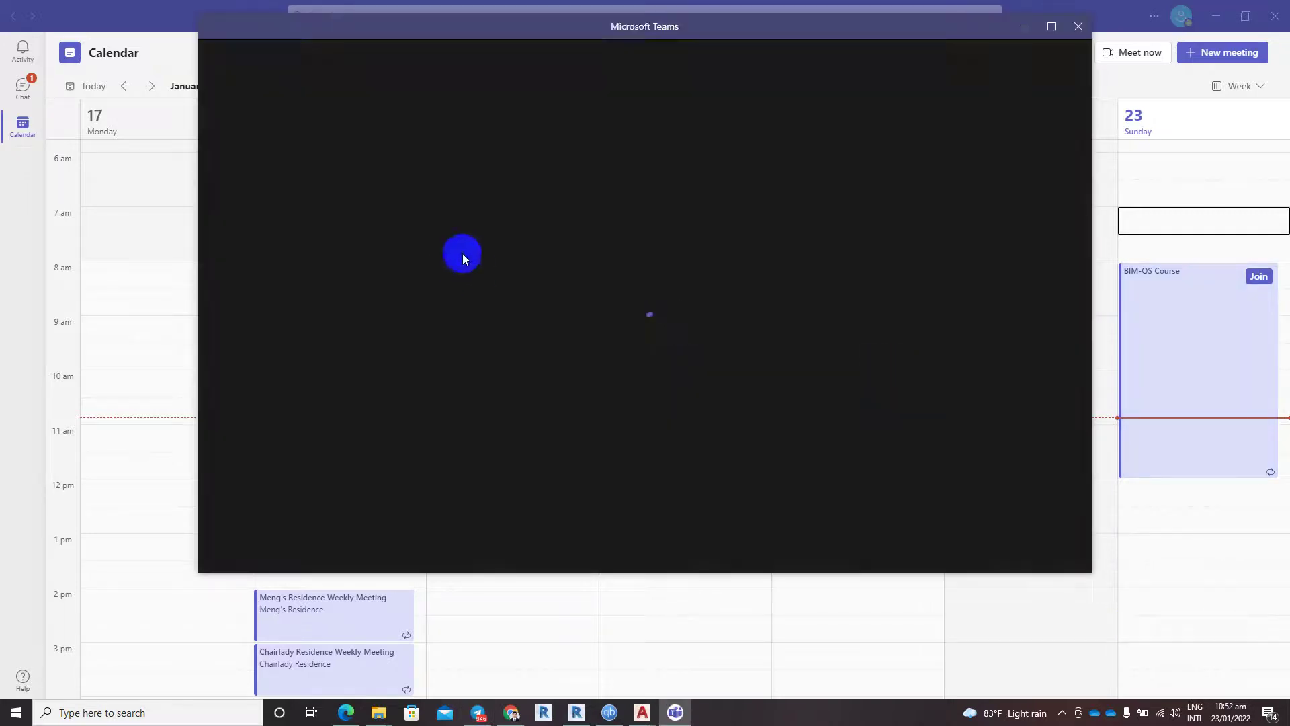
{"action": "left_click", "coordinate": [698, 460]}
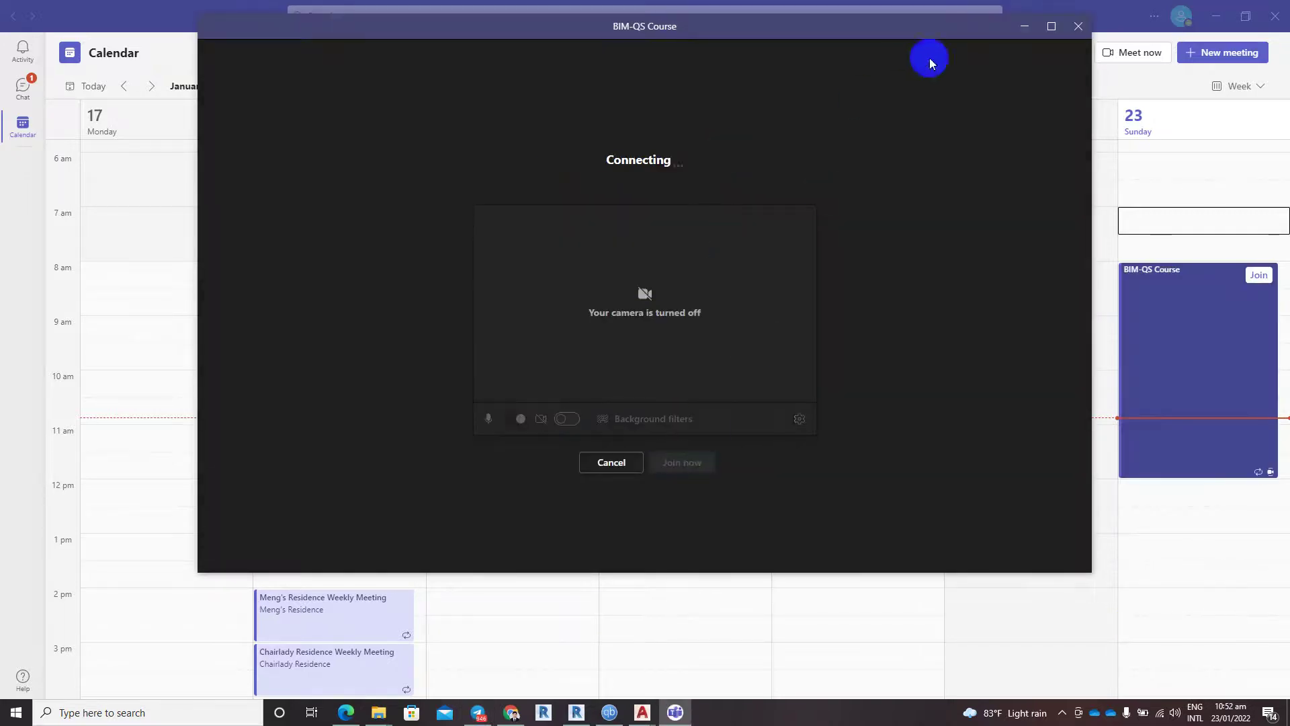
{"action": "left_click", "coordinate": [1024, 26]}
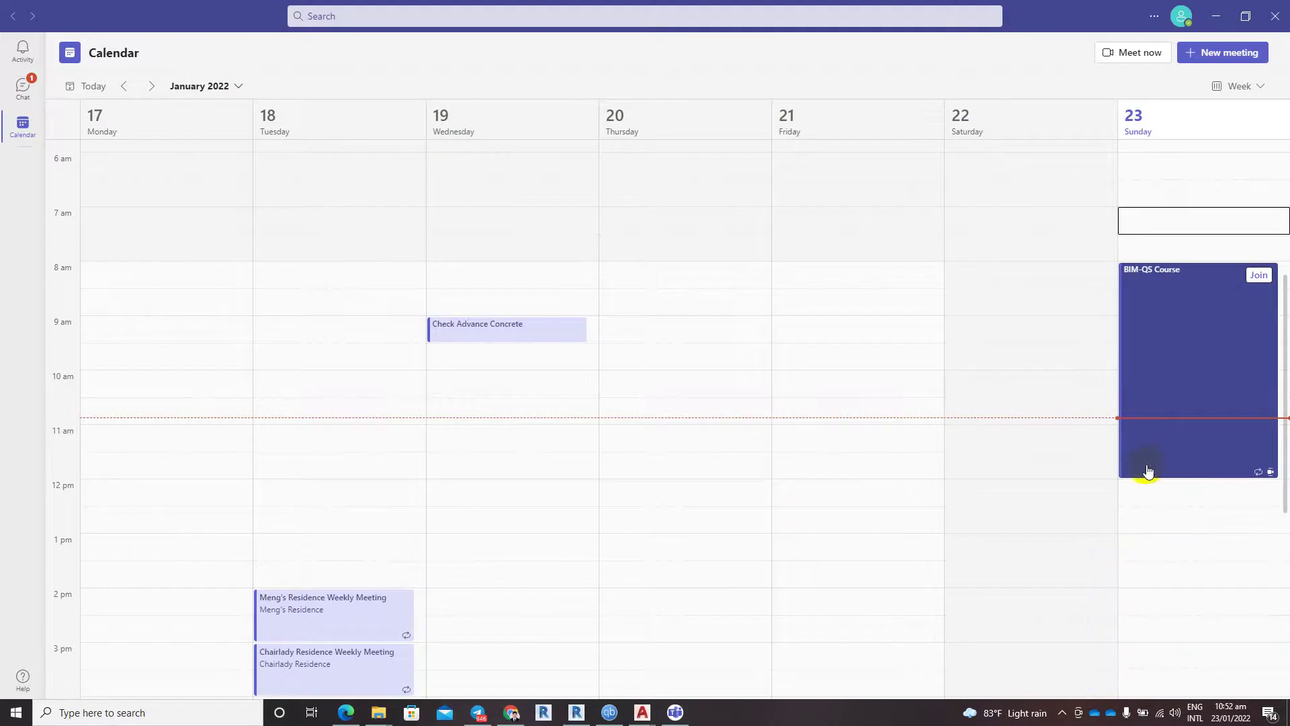
{"action": "left_click", "coordinate": [677, 710]}
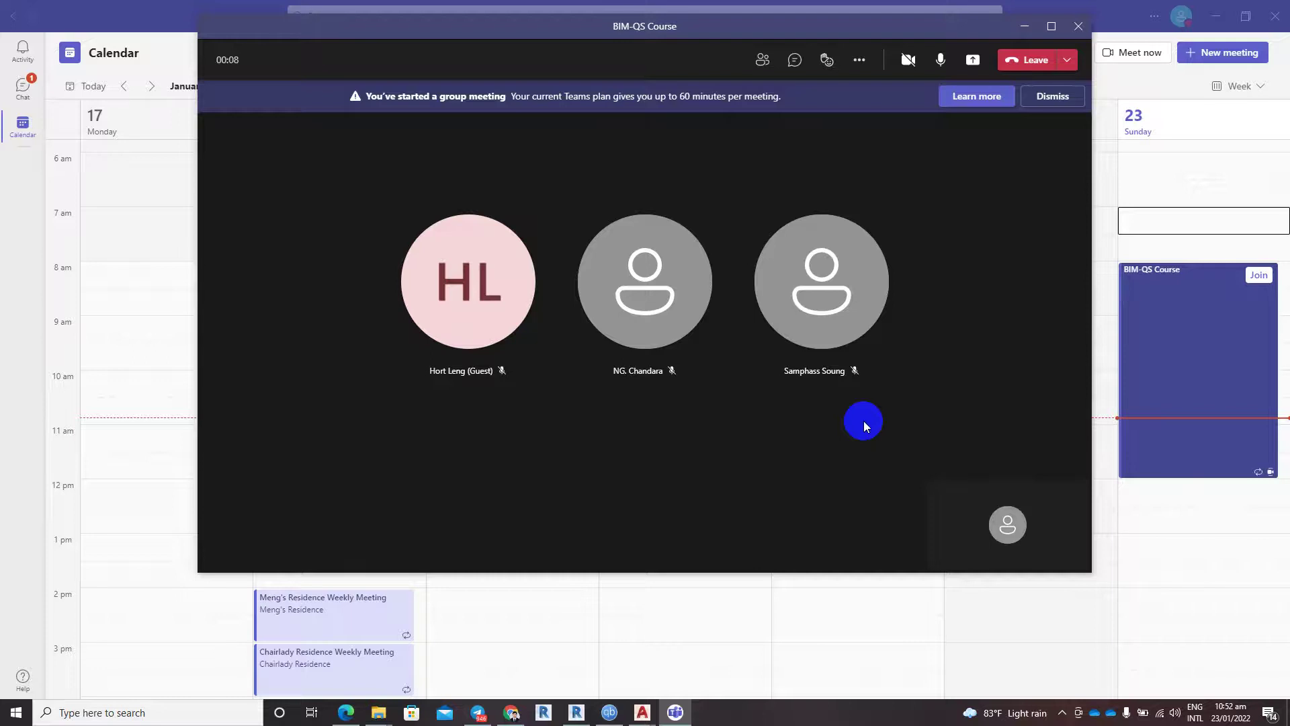
{"action": "left_click", "coordinate": [1054, 98]}
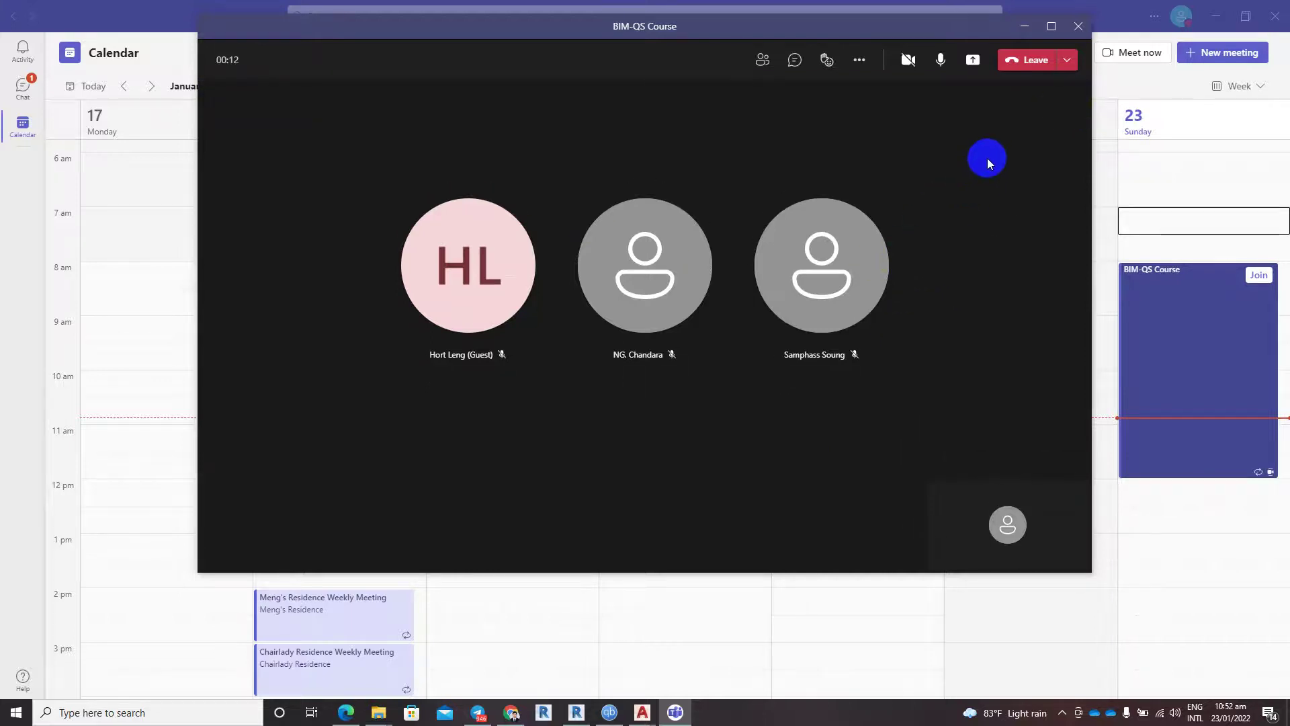
{"action": "left_click", "coordinate": [1024, 25]}
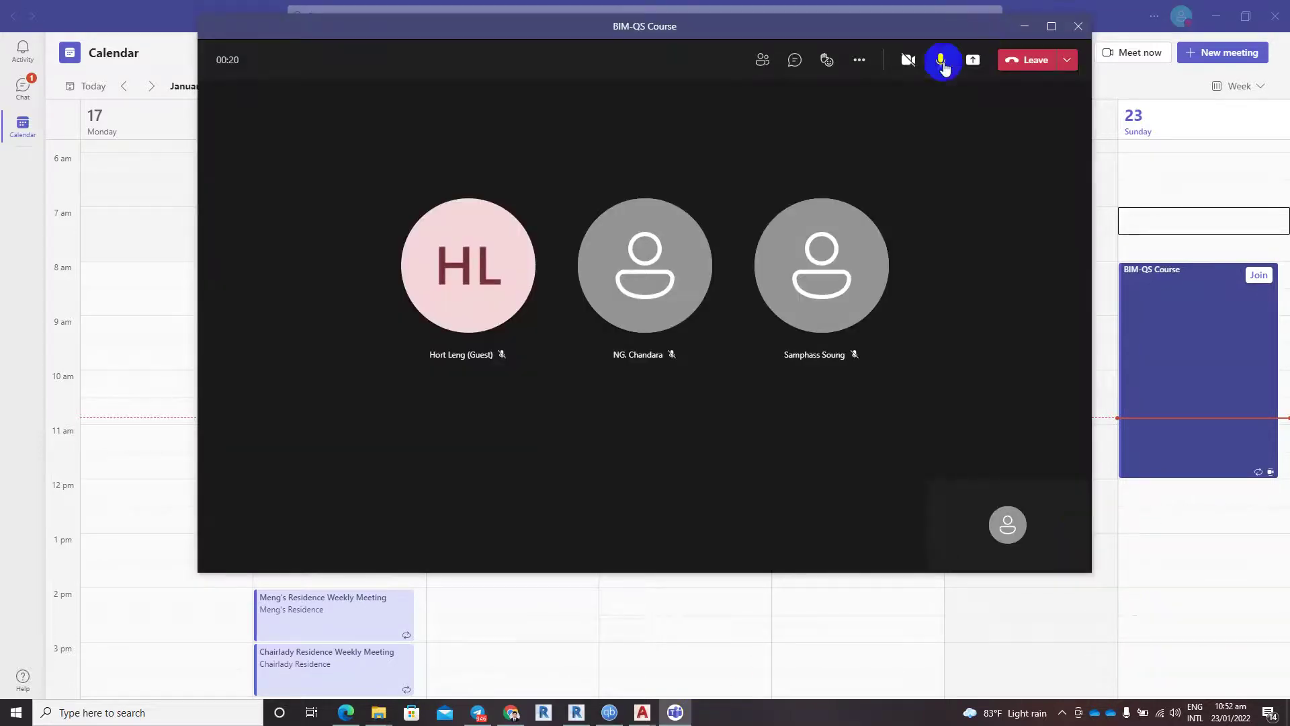
{"action": "left_click", "coordinate": [973, 60]}
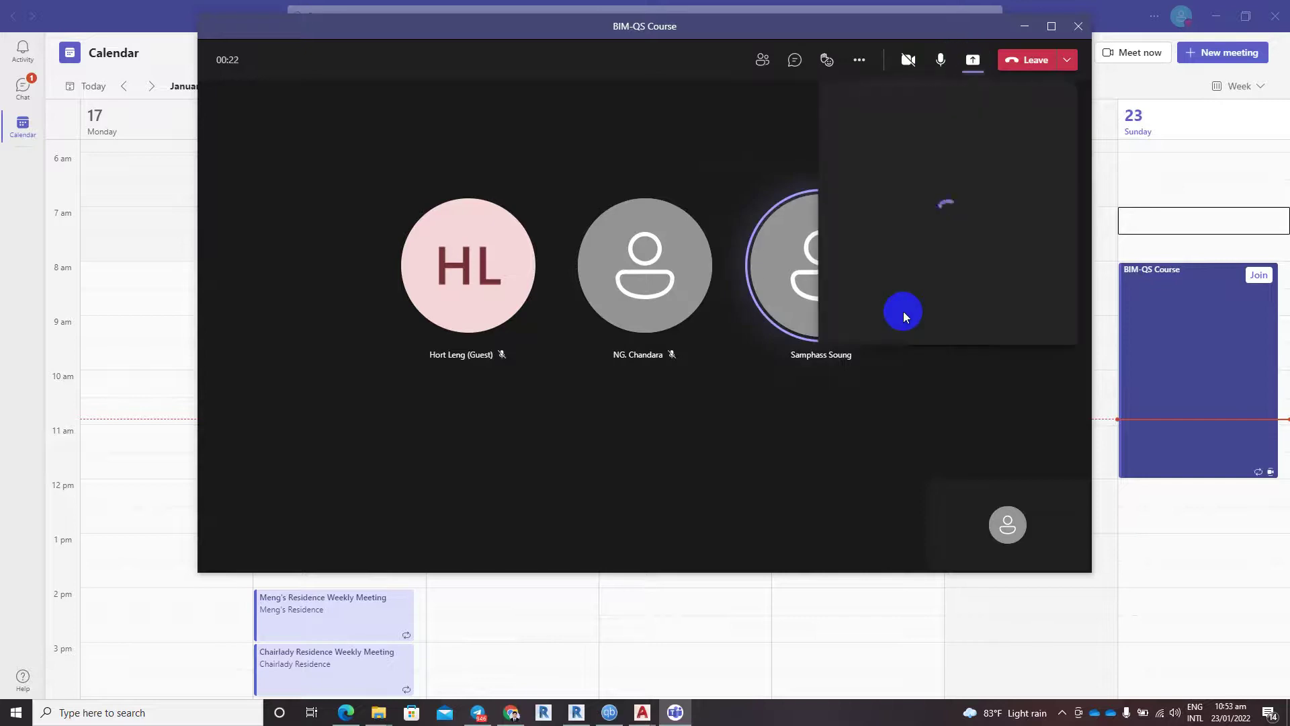
{"action": "left_click", "coordinate": [880, 229]}
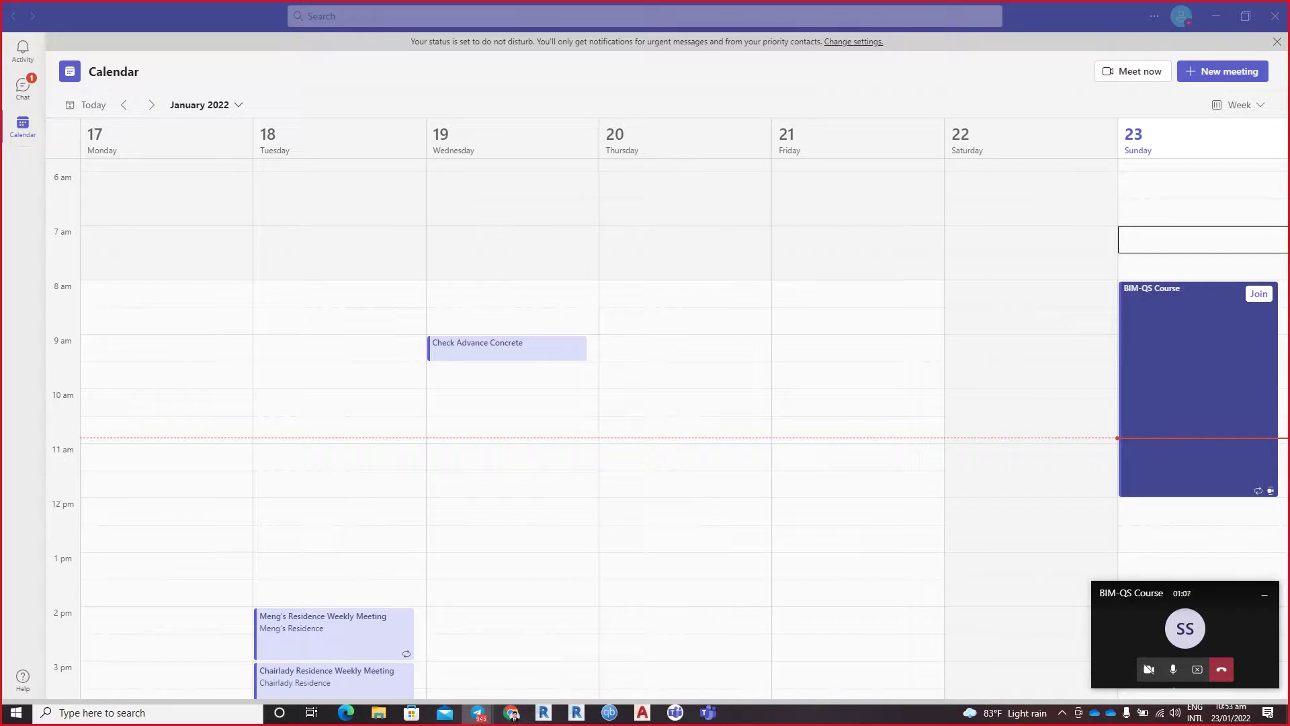
Step: Minimise Teams, frame the whole foundation model in {3D}, and scroll the Project Browser to Structural Plans
{"action": "left_click", "coordinate": [1216, 16]}
{"action": "scroll", "coordinate": [709, 360], "scroll_direction": "down", "scroll_amount": 3}
{"action": "scroll", "coordinate": [703, 363], "scroll_direction": "down", "scroll_amount": 2}
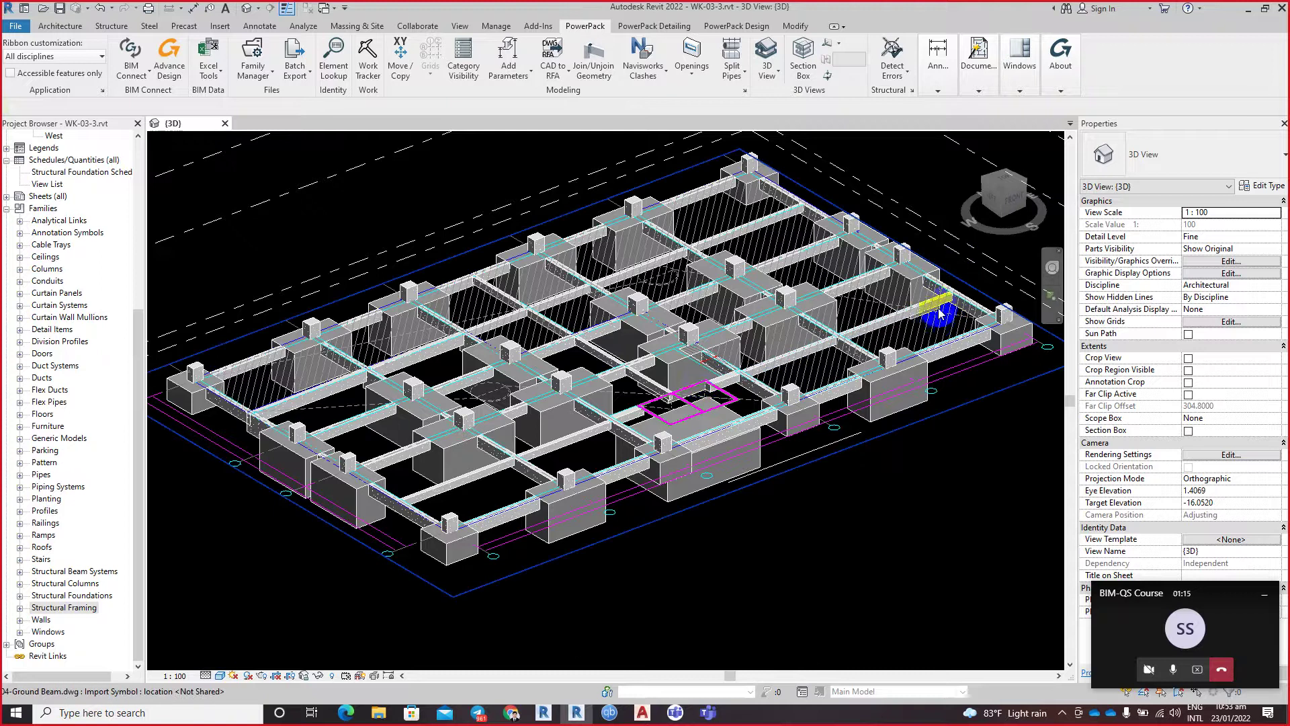
{"action": "scroll", "coordinate": [939, 326], "scroll_direction": "up", "scroll_amount": 2}
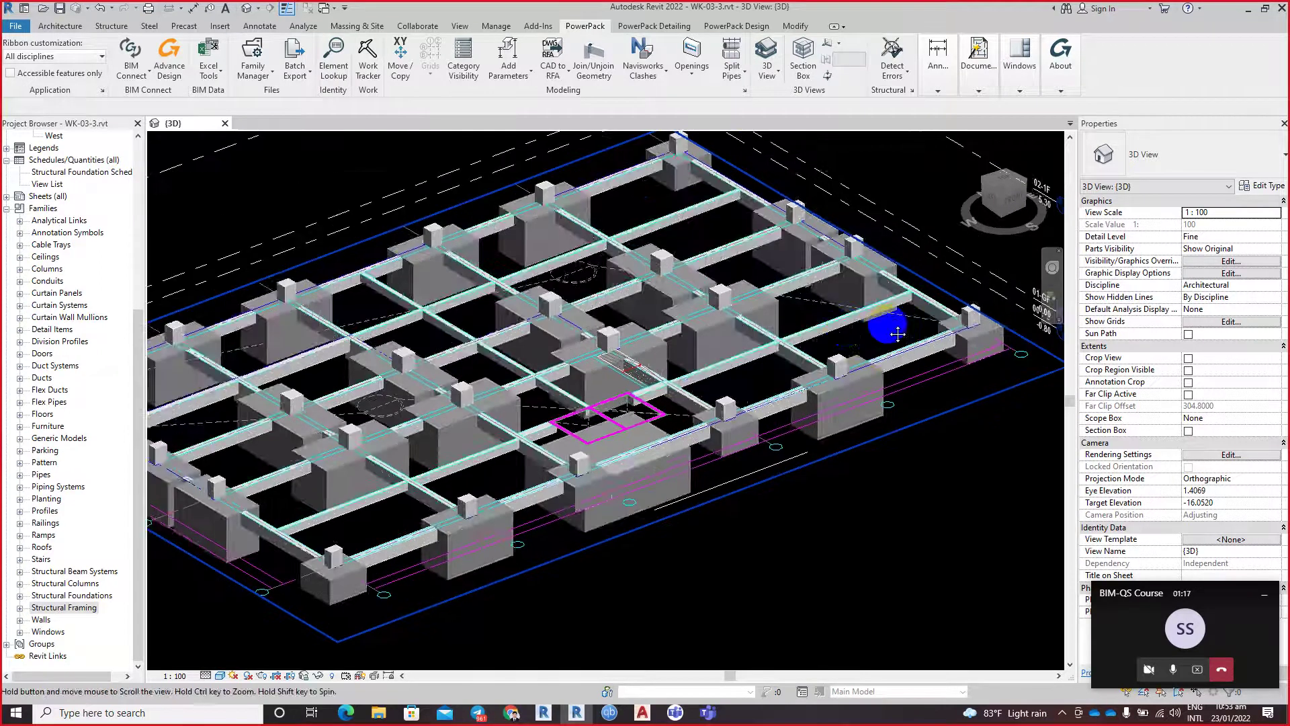
{"action": "scroll", "coordinate": [934, 325], "scroll_direction": "up", "scroll_amount": 1}
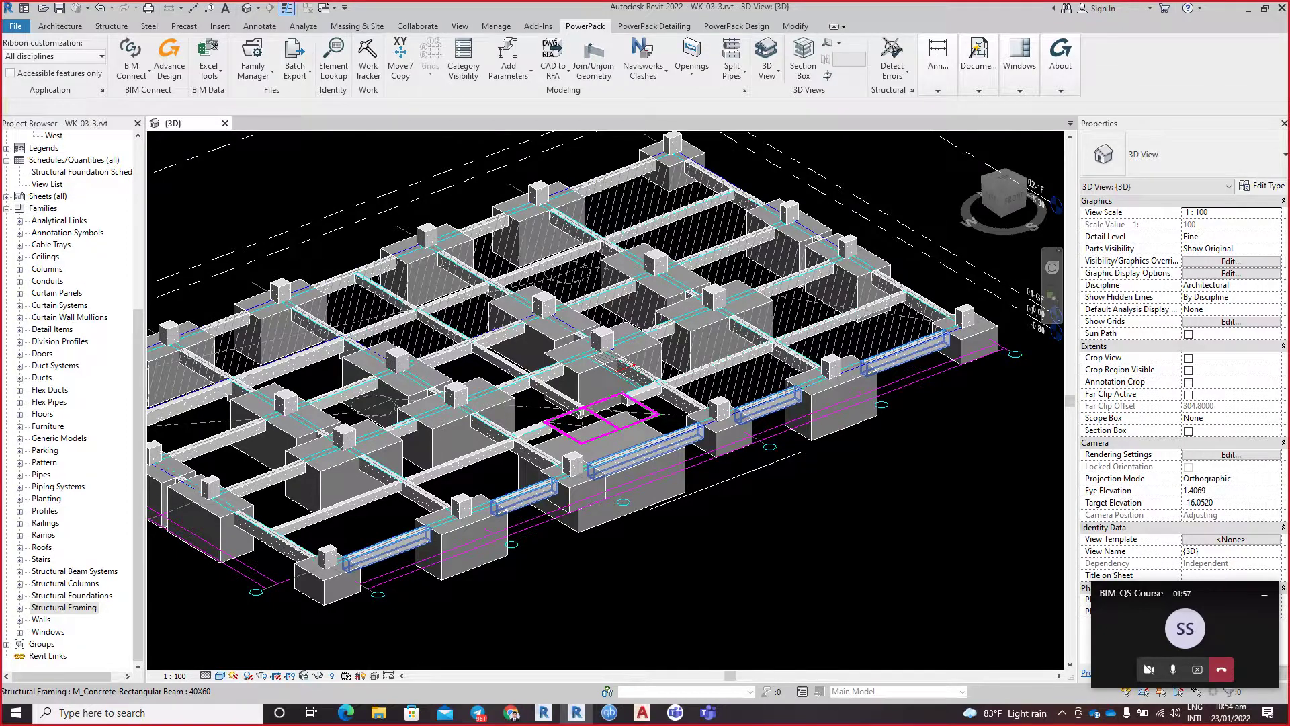
{"action": "scroll", "coordinate": [882, 417], "scroll_direction": "down", "scroll_amount": 3}
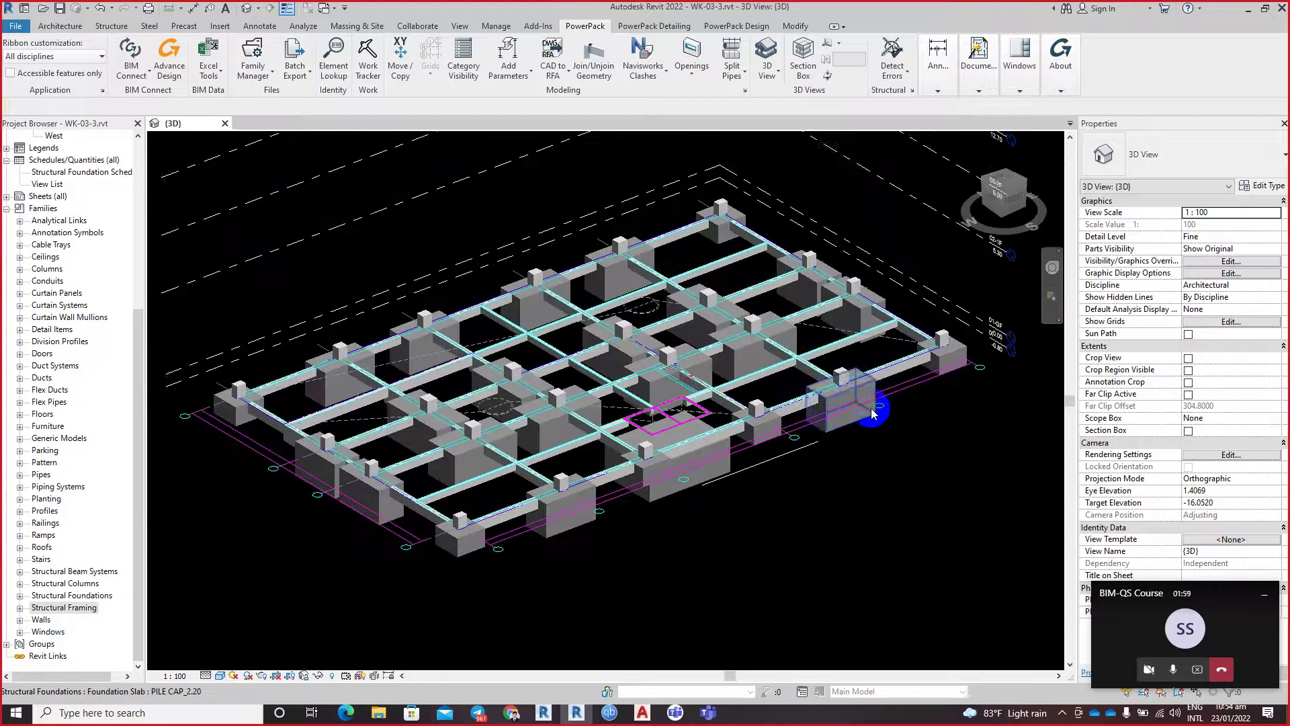
{"action": "middle_click_drag", "start_coordinate": [882, 417], "coordinate": [821, 503]}
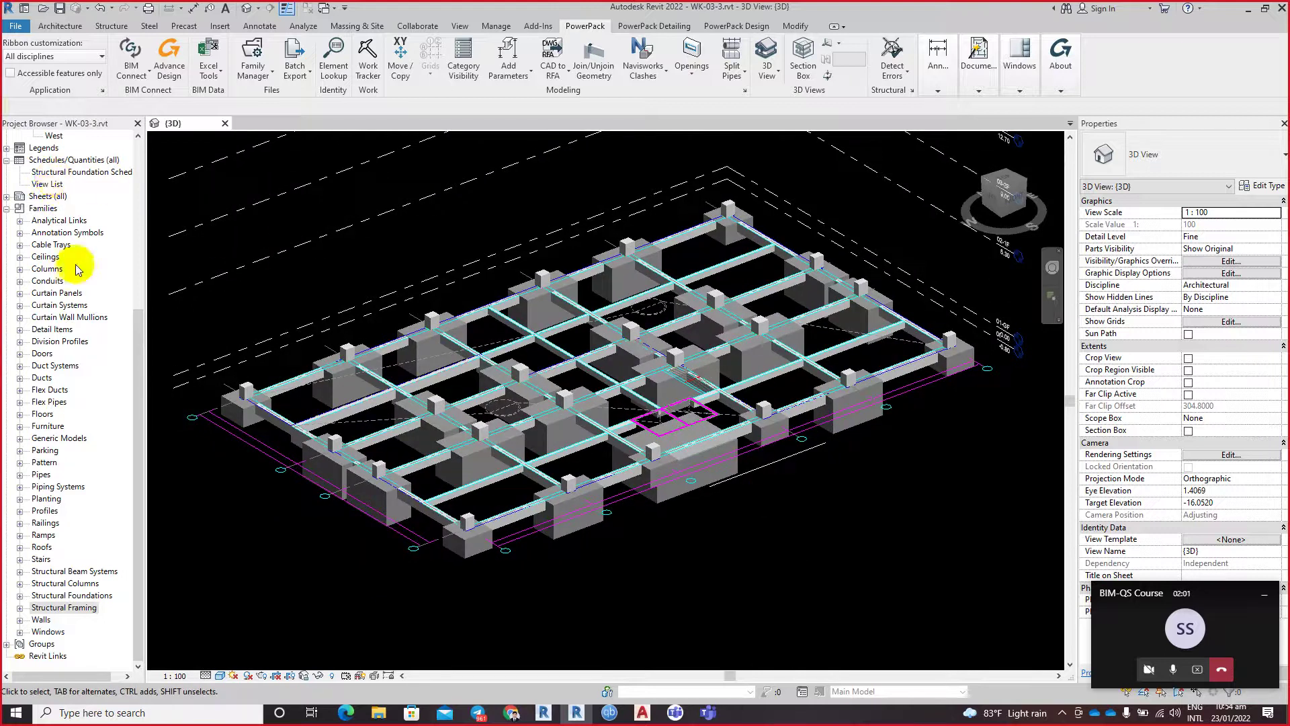
{"action": "left_click_drag", "start_coordinate": [129, 330], "coordinate": [129, 153]}
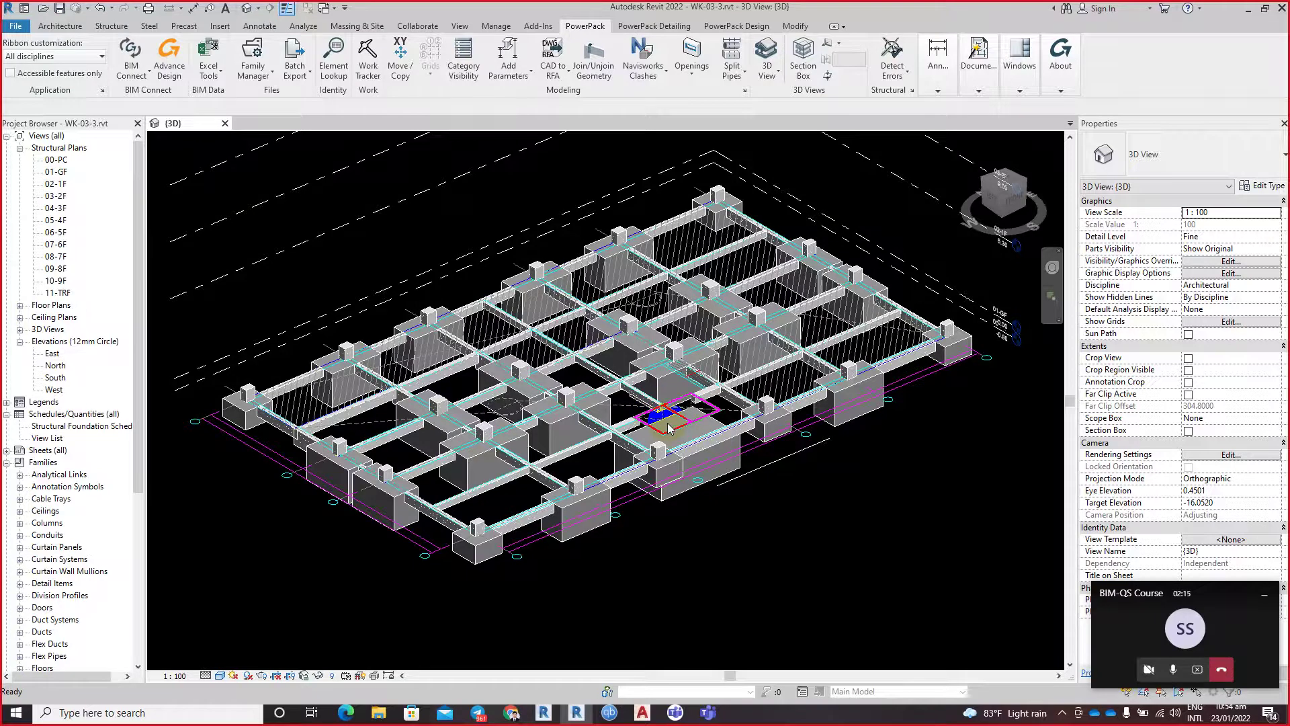
Step: Open the 00-PC structural plan, dismiss the save reminder, and view the lift core area
{"action": "double_click", "coordinate": [57, 160]}
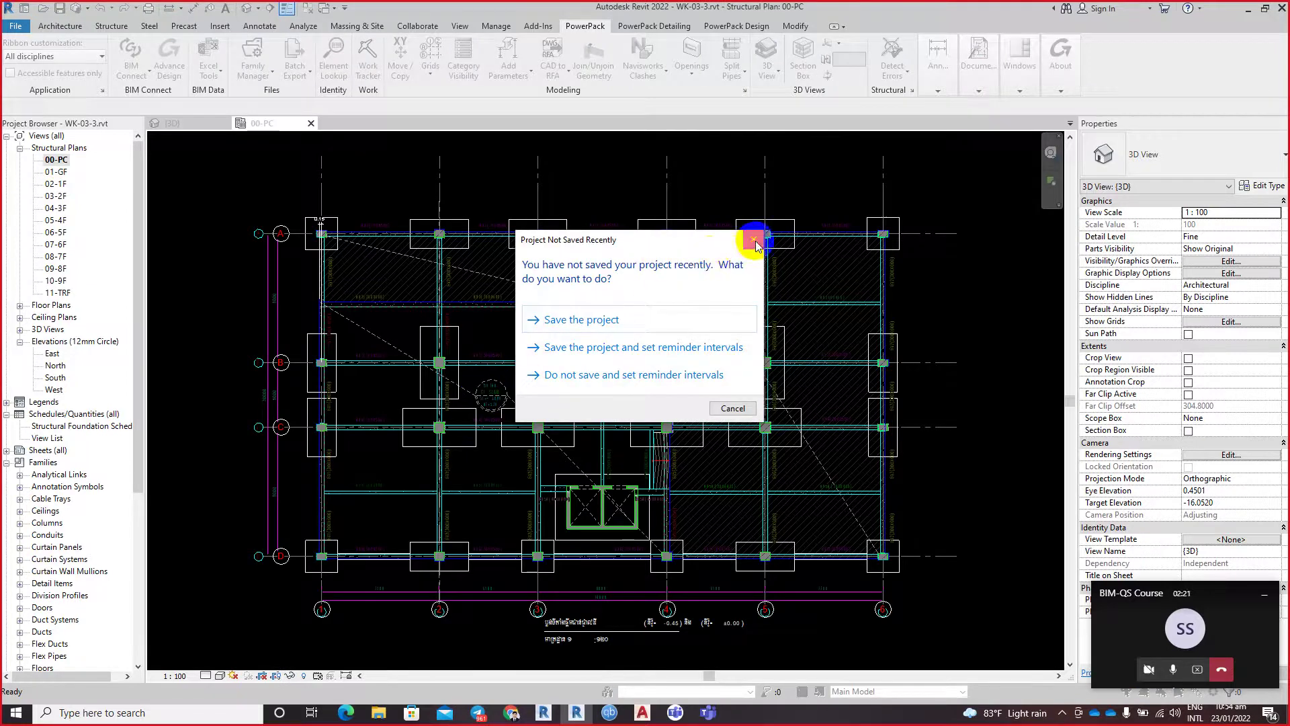
{"action": "left_click", "coordinate": [756, 241]}
{"action": "scroll", "coordinate": [484, 385], "scroll_direction": "up", "scroll_amount": 3}
{"action": "scroll", "coordinate": [530, 409], "scroll_direction": "up", "scroll_amount": 2}
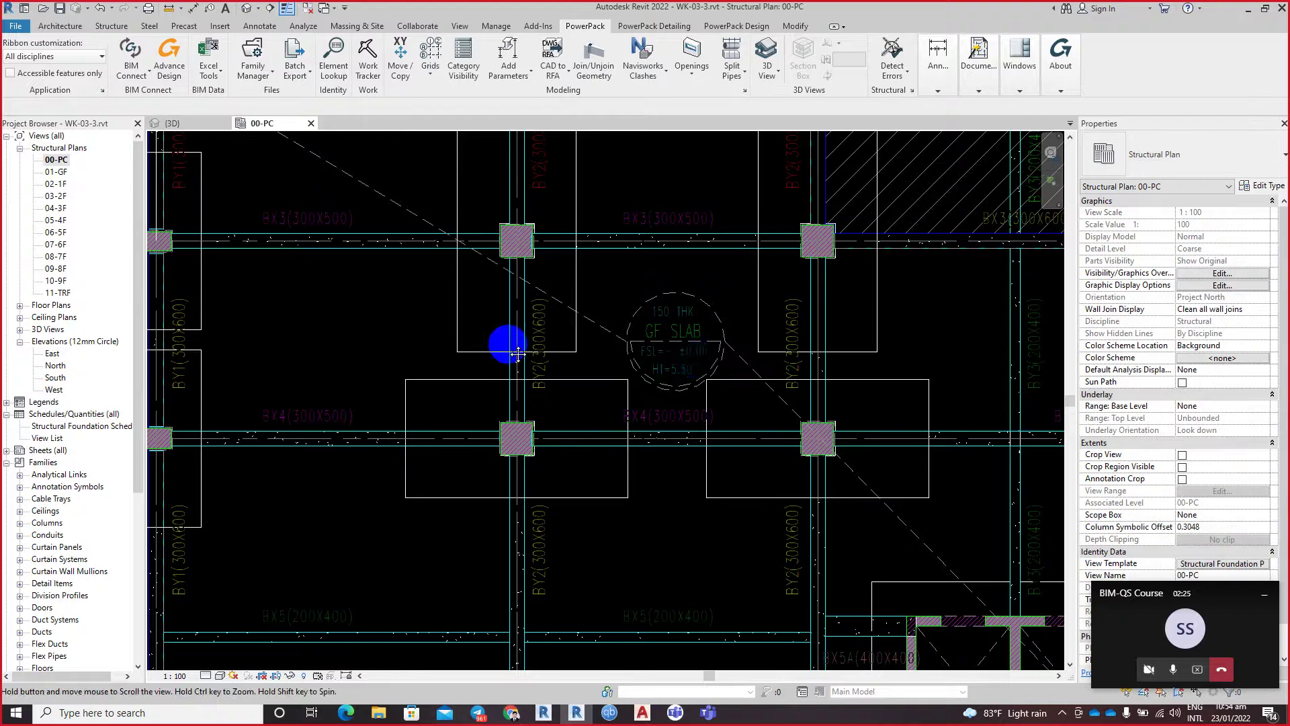
{"action": "middle_click_drag", "start_coordinate": [518, 354], "coordinate": [361, 323]}
{"action": "scroll", "coordinate": [639, 469], "scroll_direction": "down", "scroll_amount": 2}
{"action": "scroll", "coordinate": [639, 437], "scroll_direction": "down", "scroll_amount": 1}
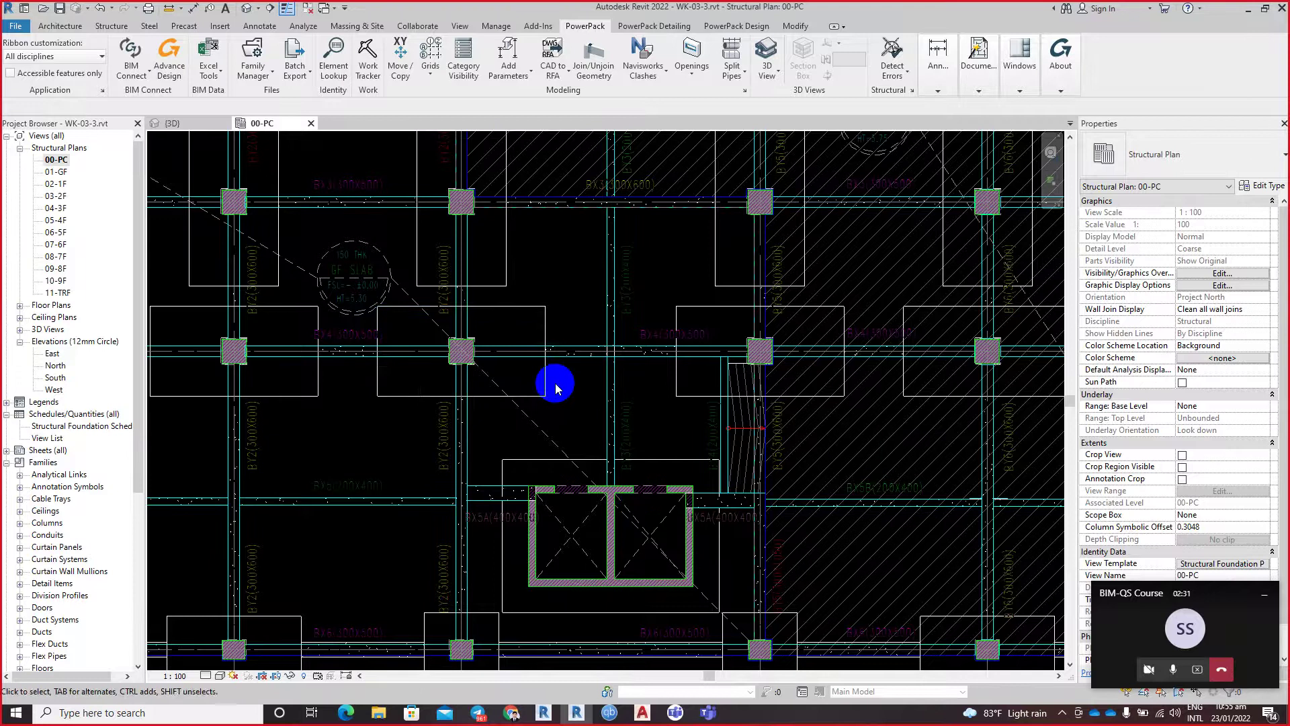
{"action": "scroll", "coordinate": [556, 377], "scroll_direction": "down", "scroll_amount": 1}
{"action": "scroll", "coordinate": [536, 314], "scroll_direction": "down", "scroll_amount": 1}
{"action": "scroll", "coordinate": [611, 317], "scroll_direction": "down", "scroll_amount": 1}
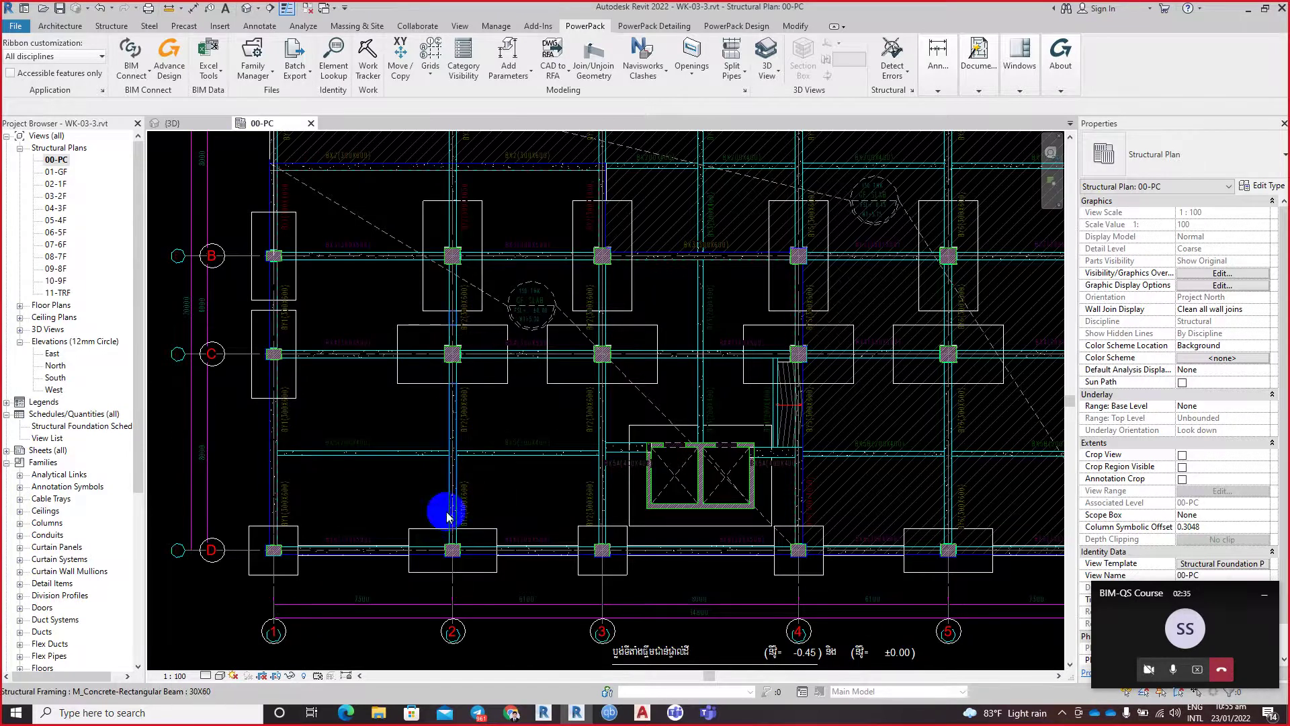
Step: Float the {3D} view in its own window, then frame grids B–D and 1–5 in 00-PC
{"action": "left_click", "coordinate": [174, 124]}
{"action": "left_click_drag", "start_coordinate": [173, 124], "coordinate": [884, 406]}
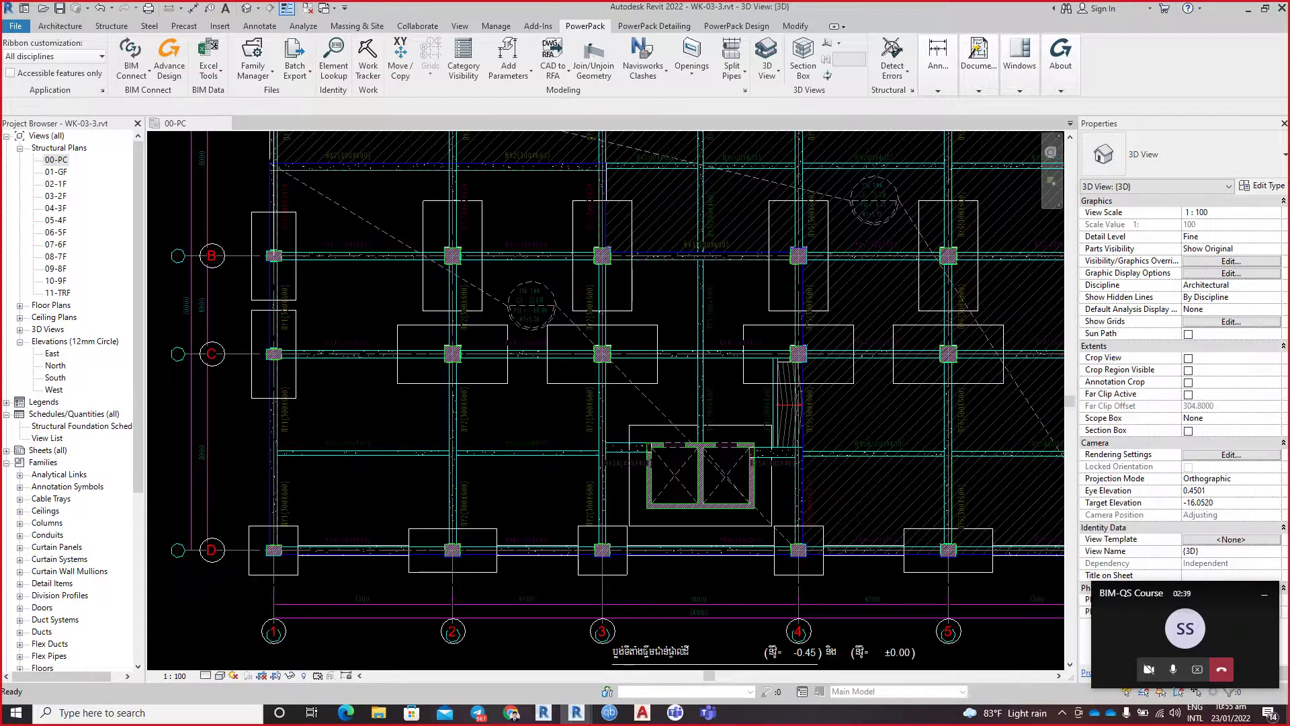
{"action": "scroll", "coordinate": [684, 465], "scroll_direction": "up", "scroll_amount": 2}
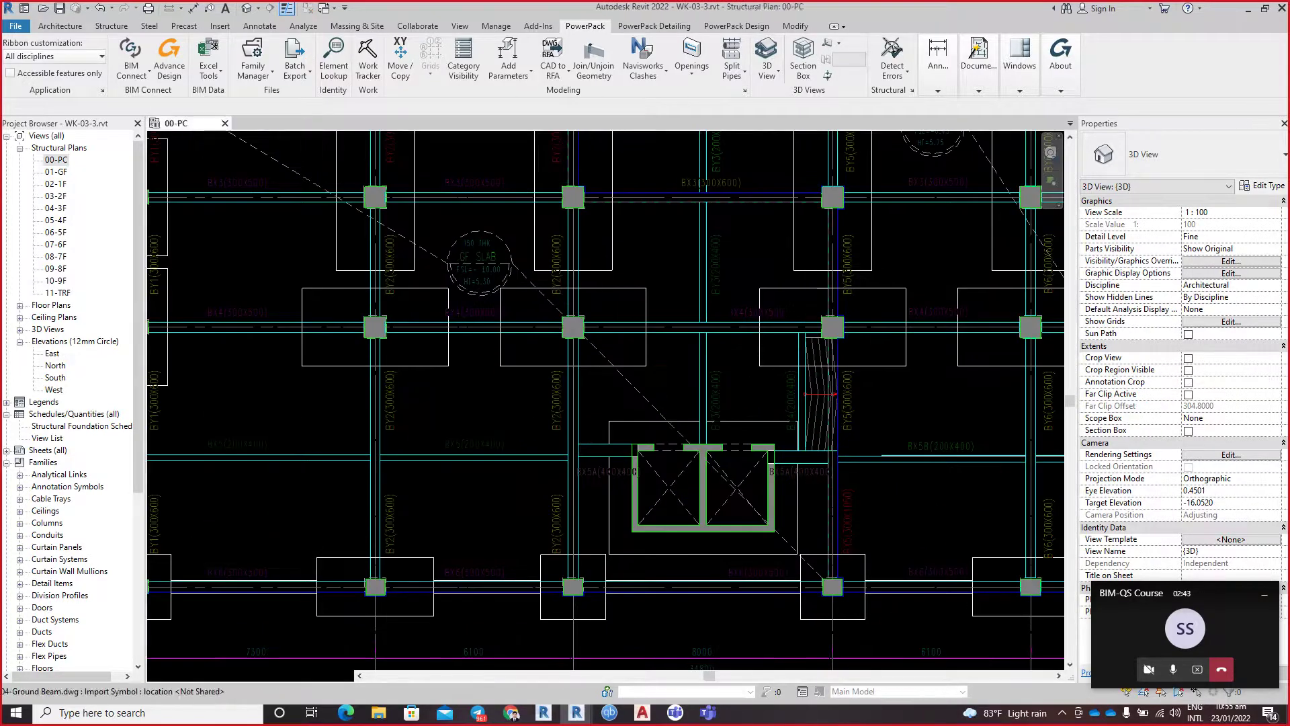
{"action": "left_click", "coordinate": [595, 452]}
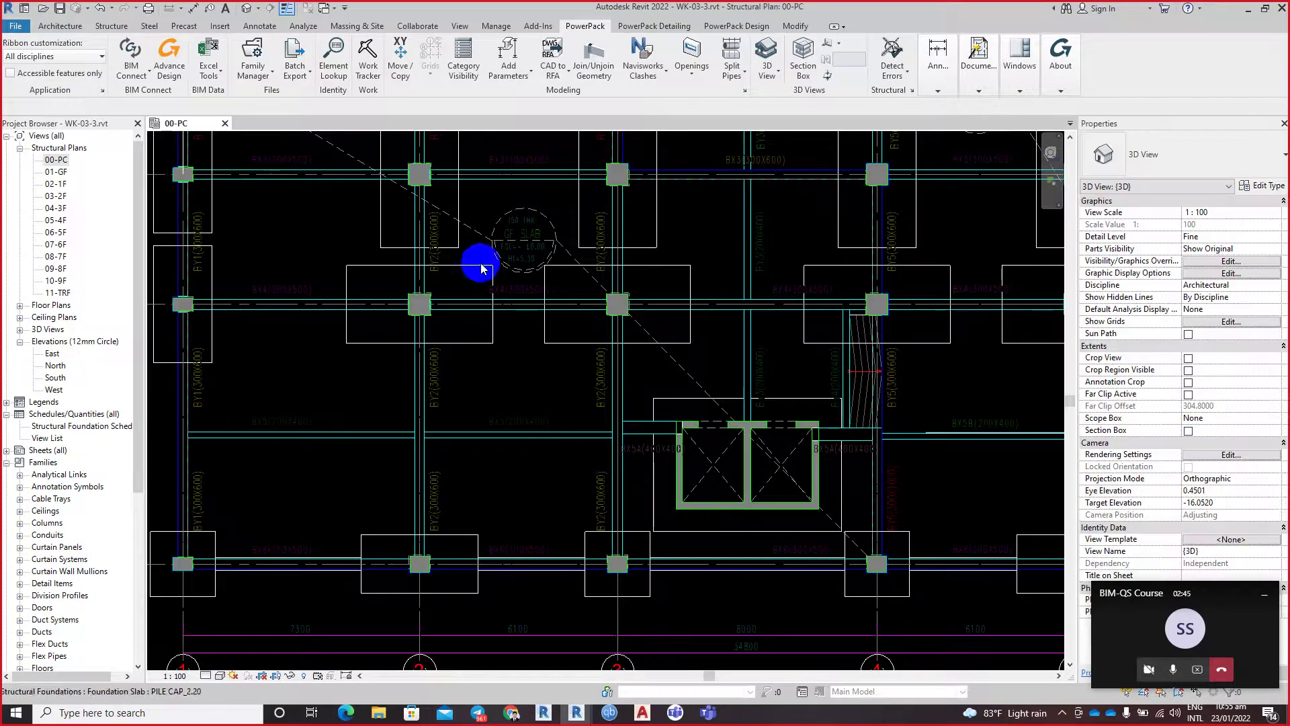
{"action": "scroll", "coordinate": [501, 267], "scroll_direction": "up", "scroll_amount": 3}
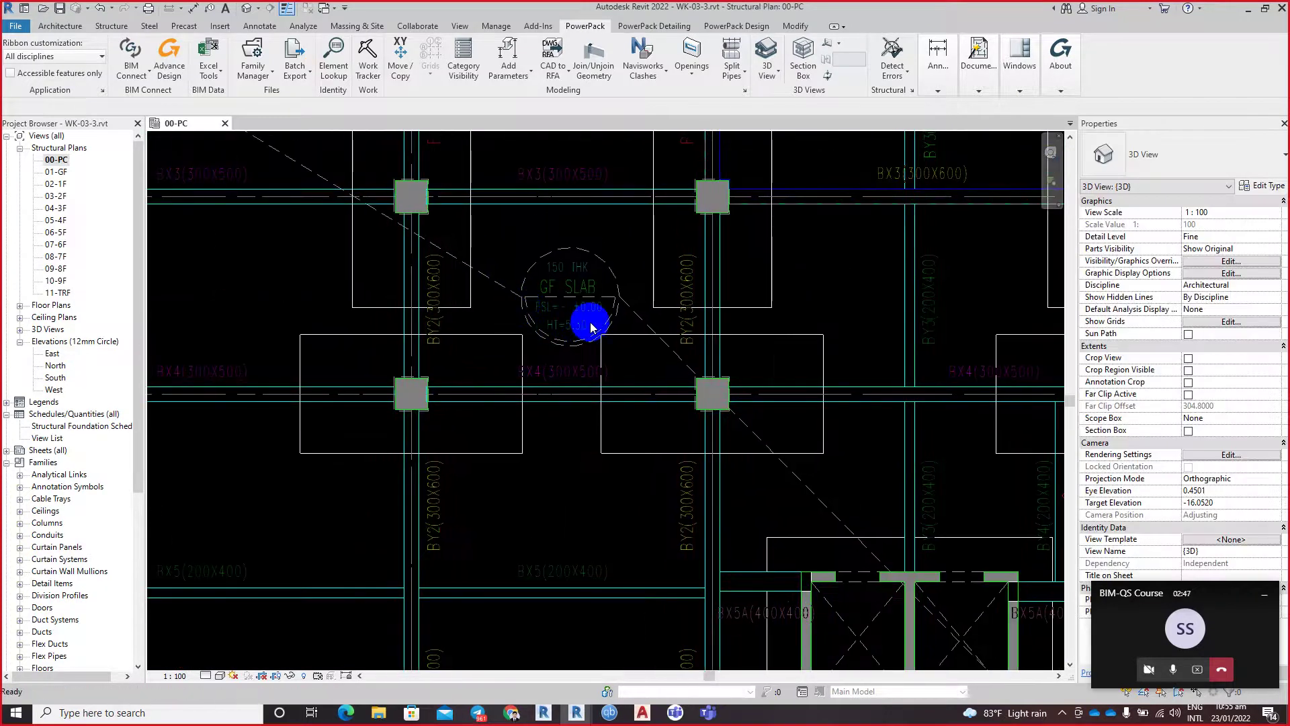
{"action": "scroll", "coordinate": [578, 323], "scroll_direction": "down", "scroll_amount": 2}
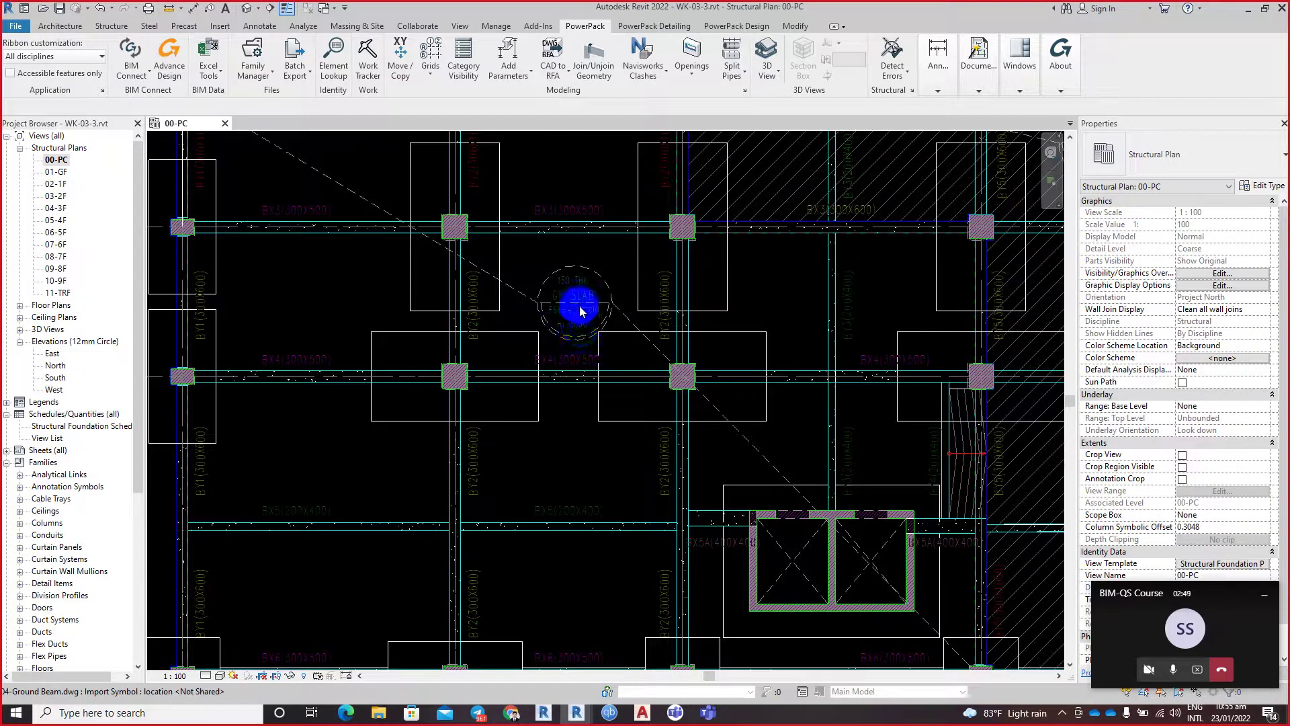
{"action": "scroll", "coordinate": [580, 330], "scroll_direction": "up", "scroll_amount": 1}
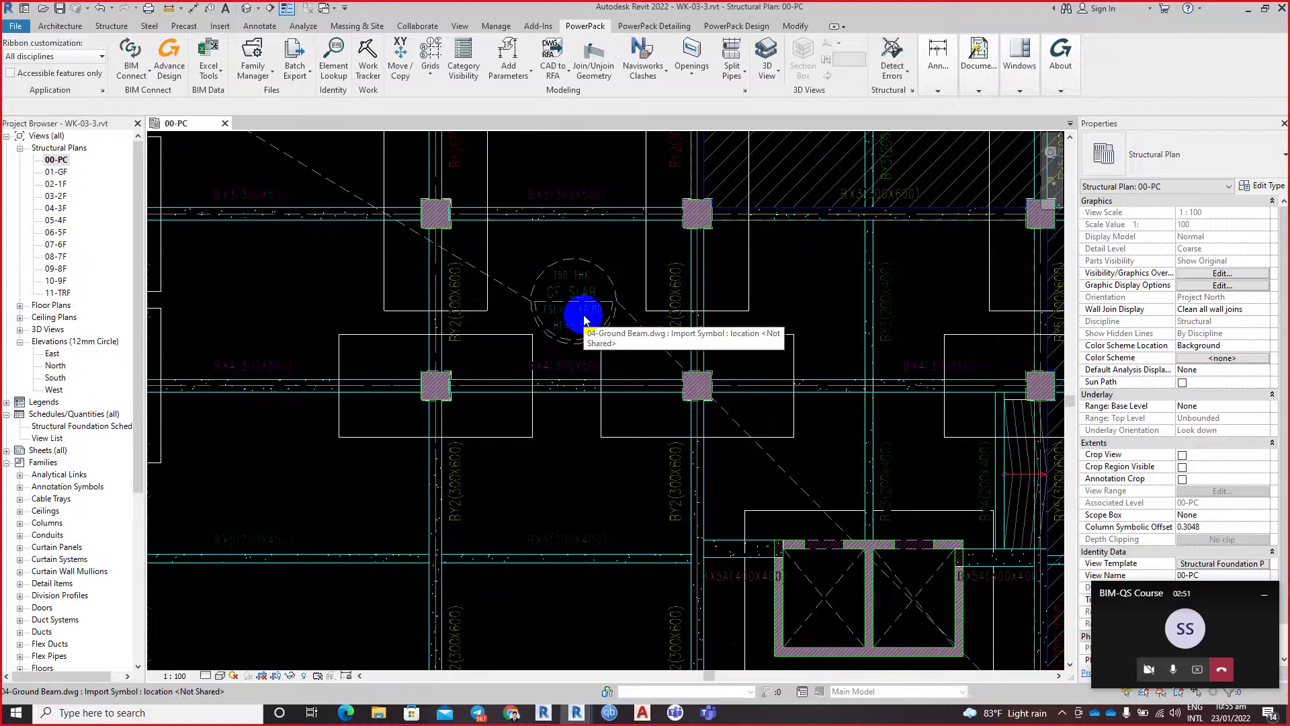
{"action": "scroll", "coordinate": [476, 413], "scroll_direction": "down", "scroll_amount": 1}
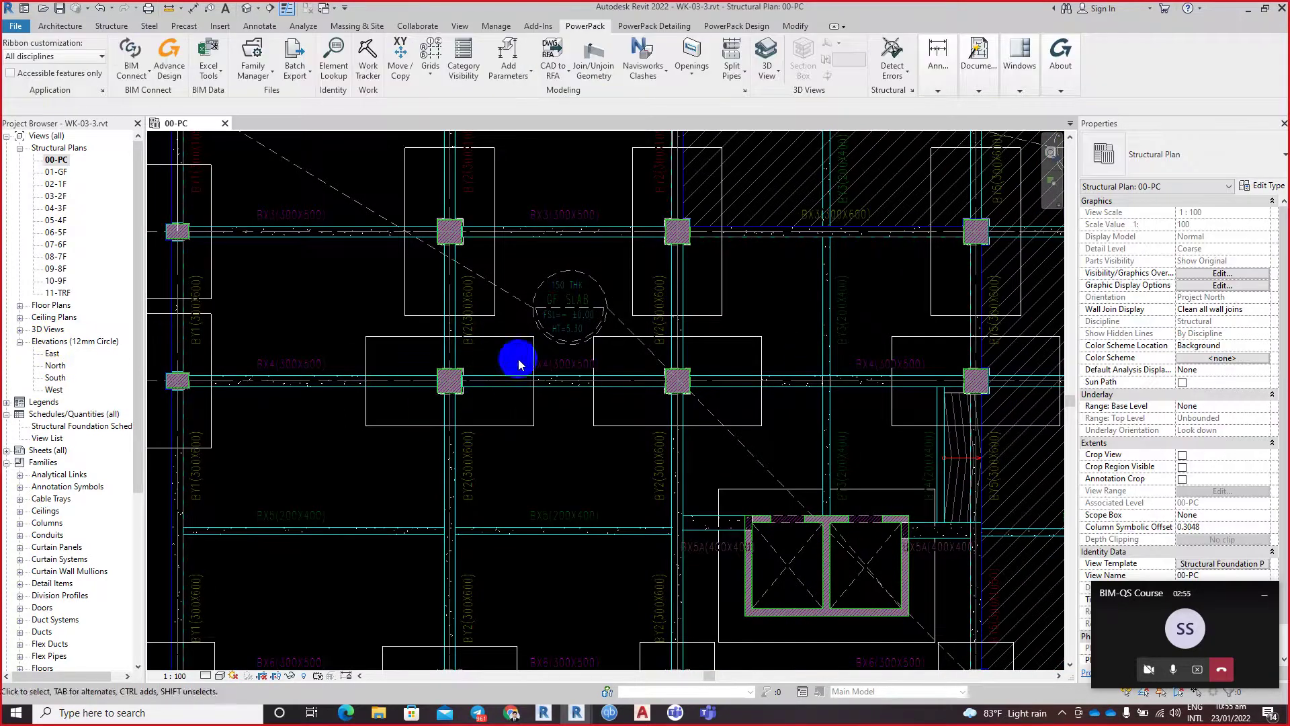
{"action": "left_click", "coordinate": [478, 713]}
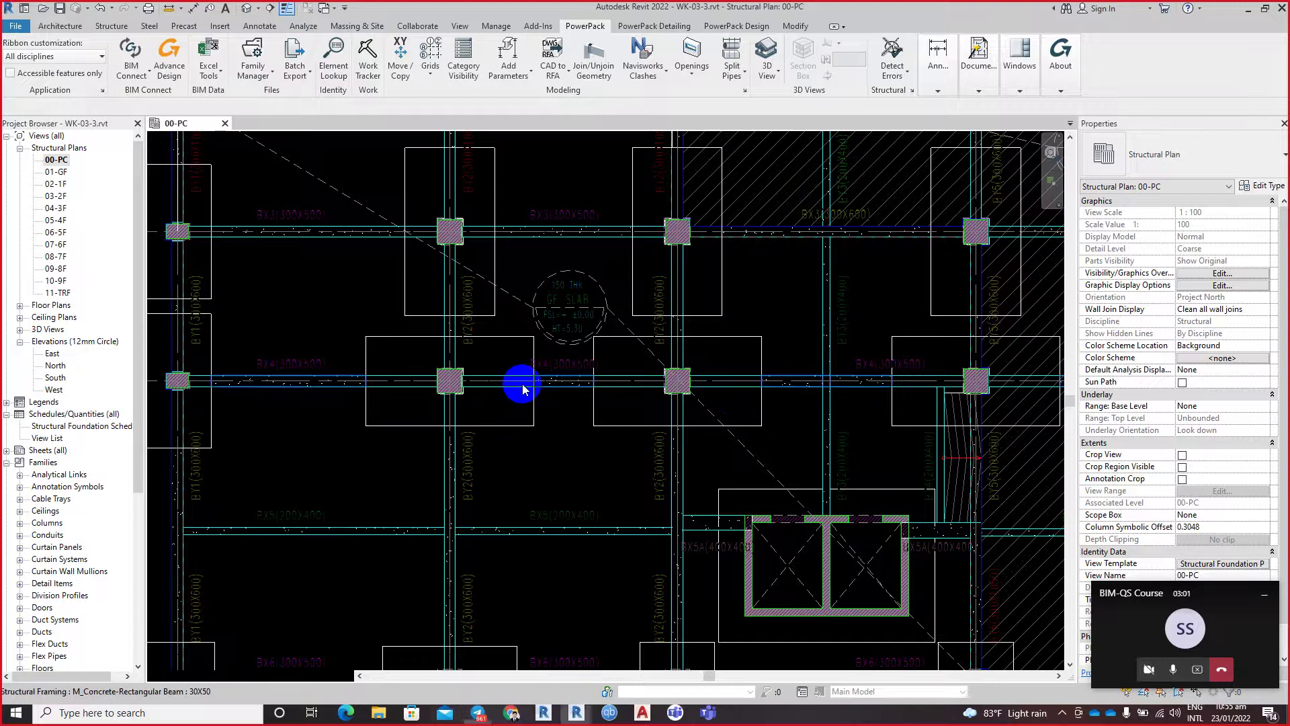
{"action": "scroll", "coordinate": [522, 388], "scroll_direction": "down", "scroll_amount": 2}
{"action": "middle_click_drag", "start_coordinate": [514, 395], "coordinate": [518, 381]}
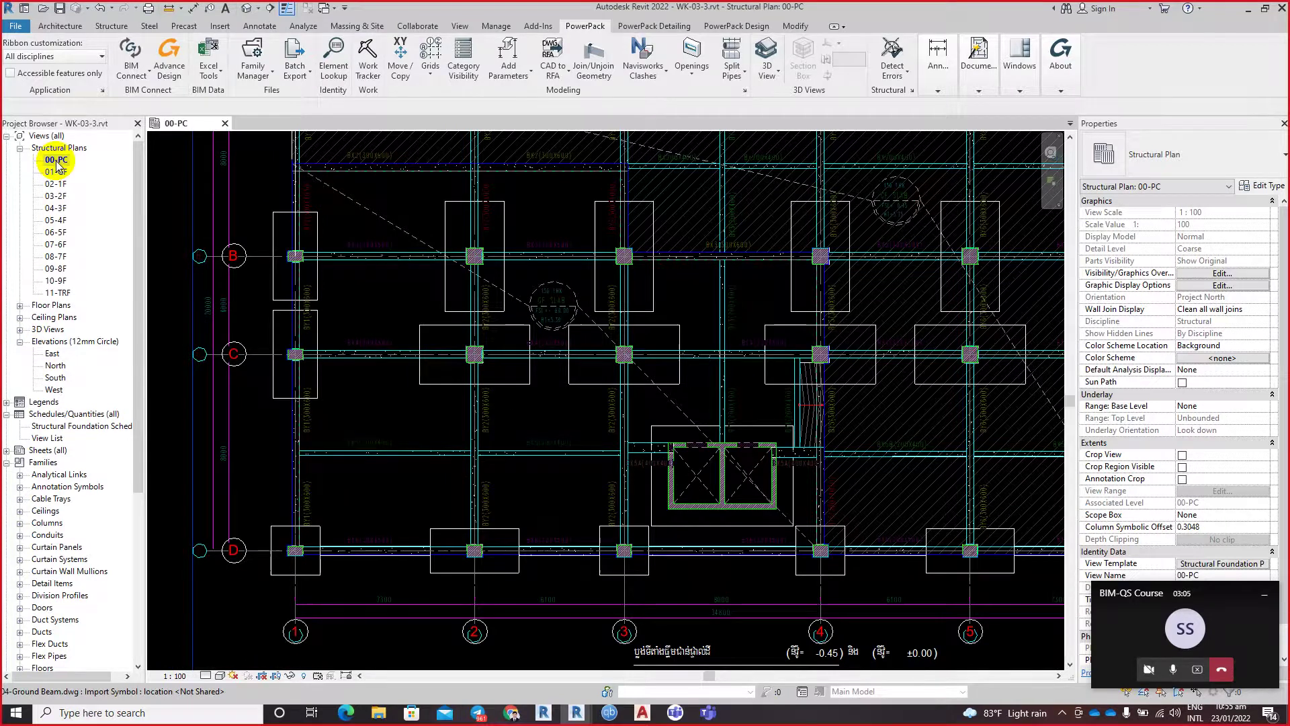
Step: Open the North elevation zoomed on the 01-GF and -0.80 levels, then return to 00-PC
{"action": "left_click", "coordinate": [55, 366]}
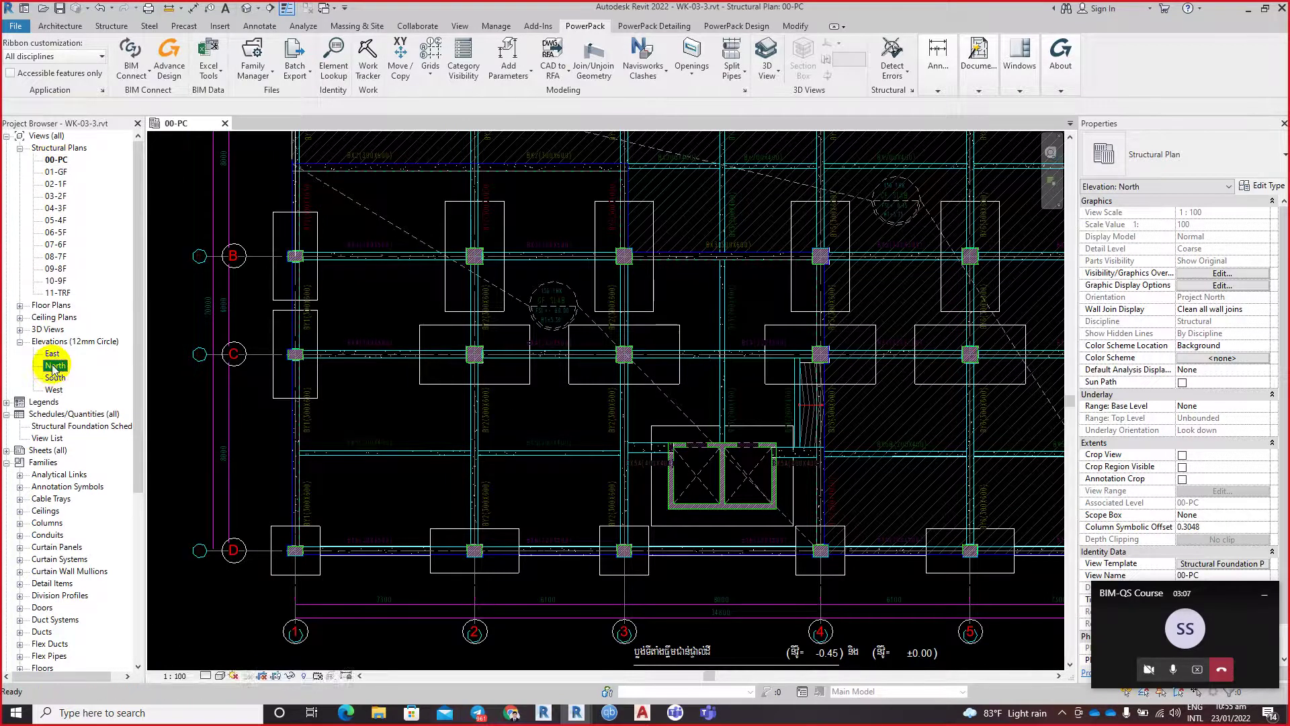
{"action": "double_click", "coordinate": [52, 368]}
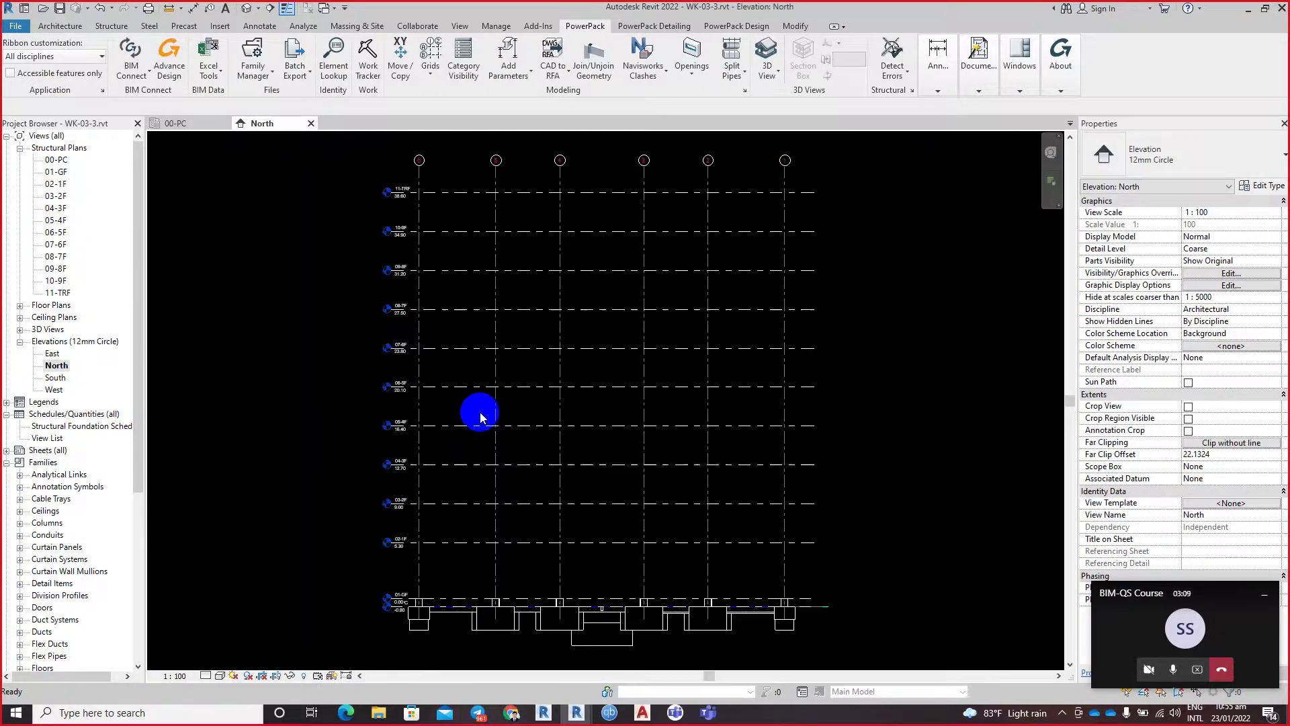
{"action": "scroll", "coordinate": [625, 598], "scroll_direction": "up", "scroll_amount": 5}
{"action": "scroll", "coordinate": [740, 437], "scroll_direction": "up", "scroll_amount": 3}
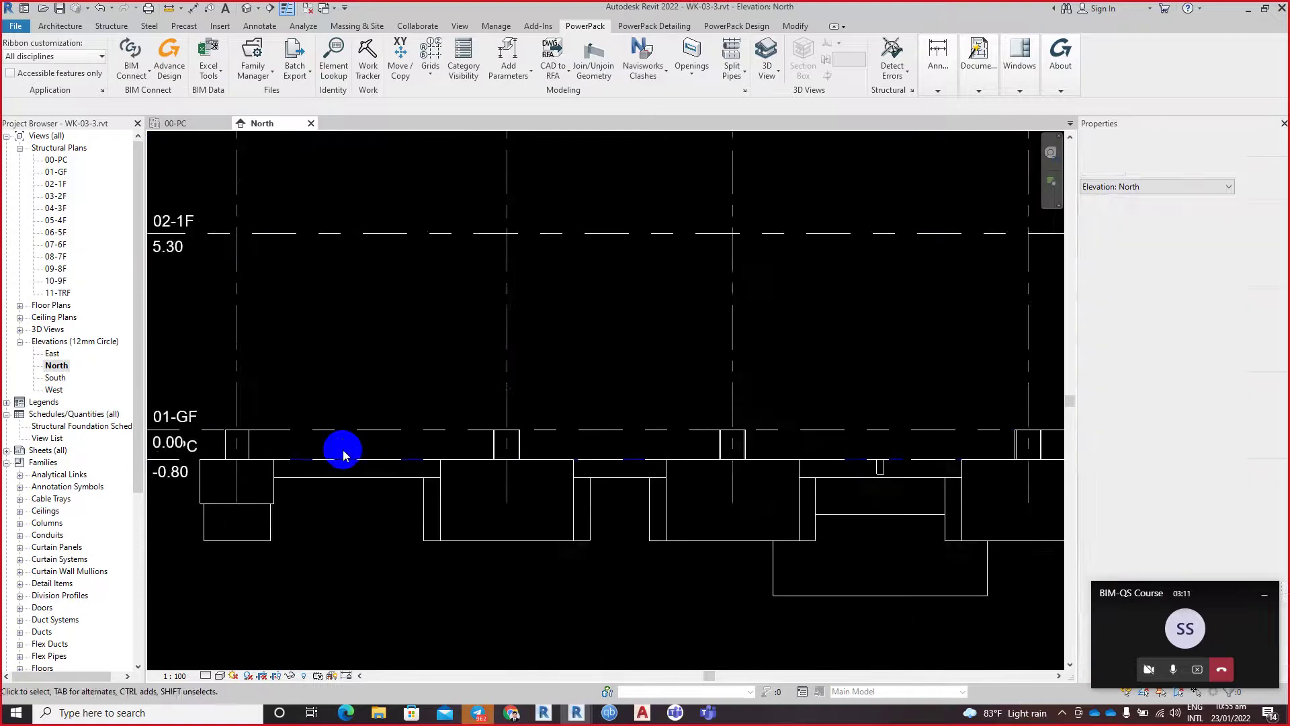
{"action": "scroll", "coordinate": [342, 455], "scroll_direction": "up", "scroll_amount": 2}
{"action": "scroll", "coordinate": [531, 450], "scroll_direction": "up", "scroll_amount": 2}
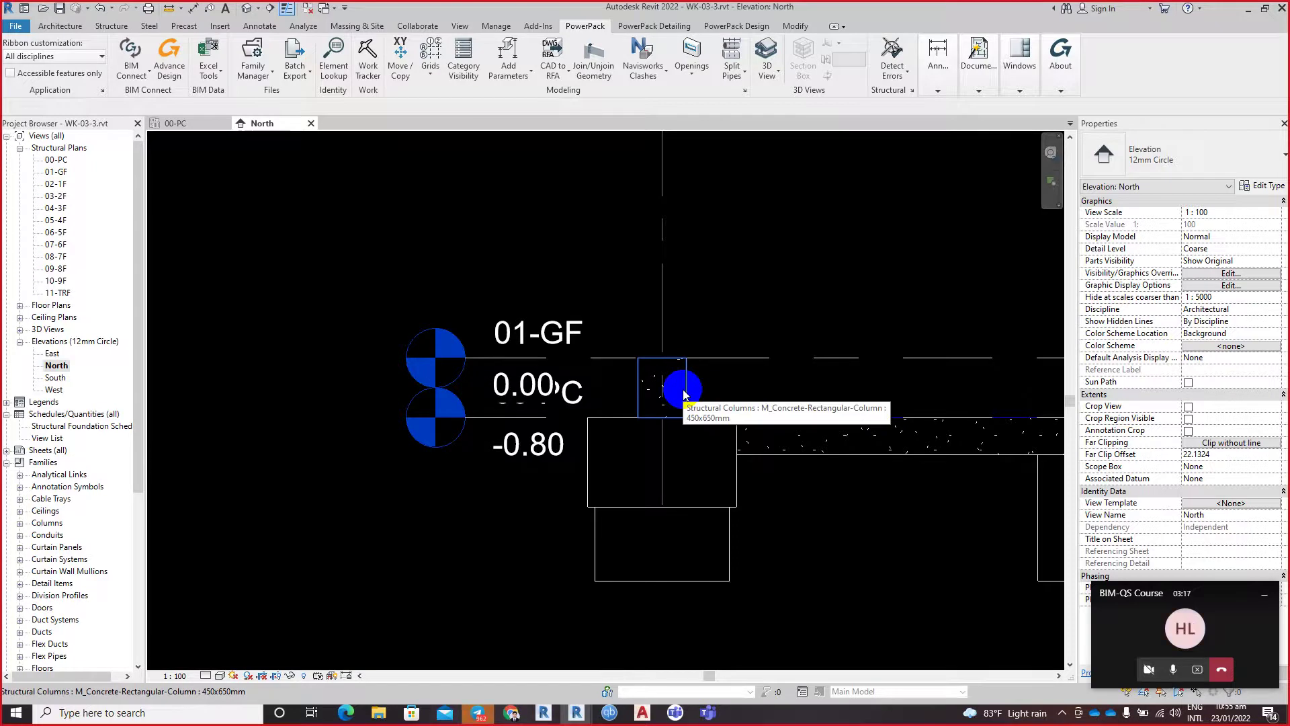
{"action": "left_click", "coordinate": [174, 124]}
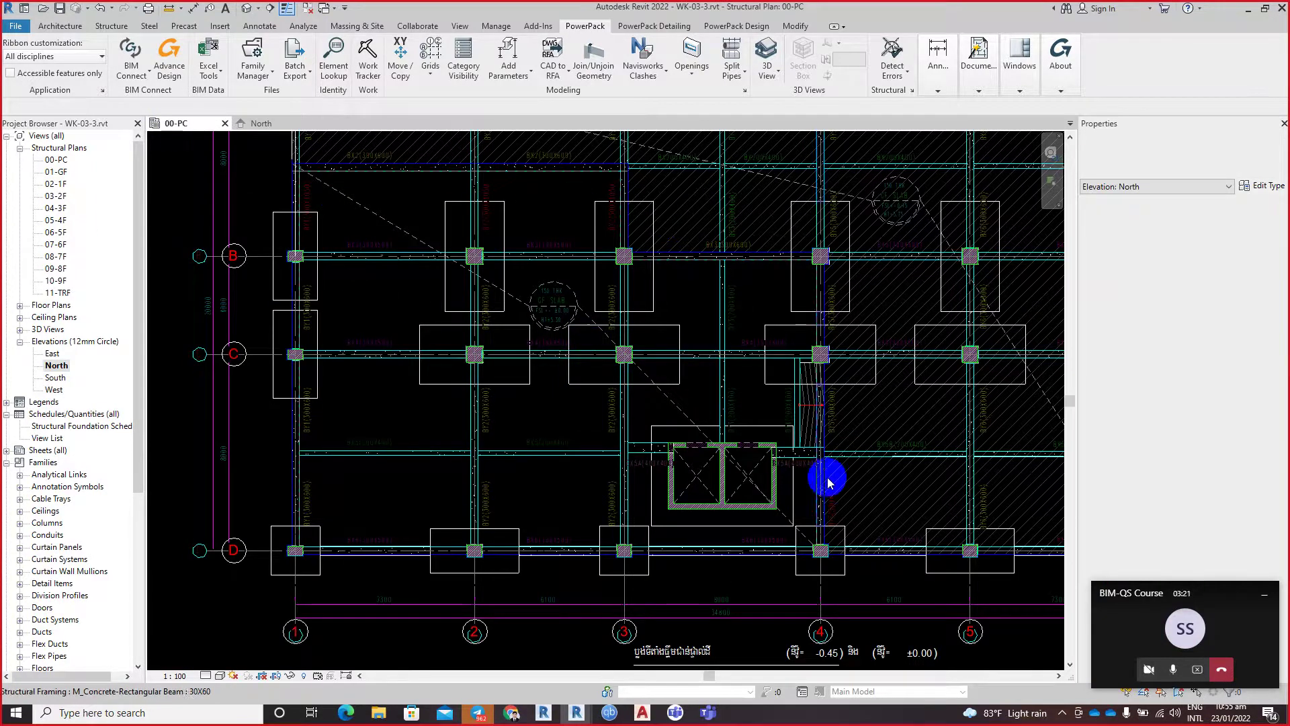
Step: Select the grid A corner PILE CAP_1.20 and inspect its -0.80 top and -2.00 bottom
{"action": "left_click", "coordinate": [655, 494]}
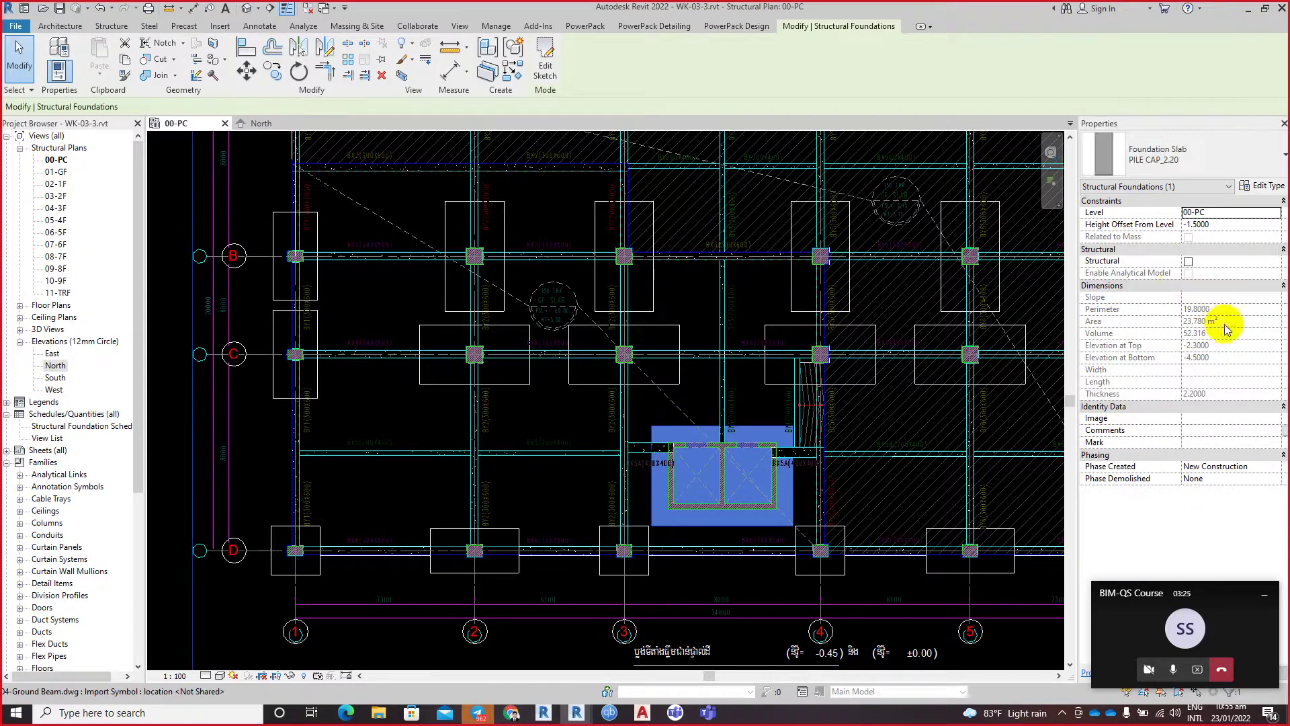
{"action": "left_click", "coordinate": [700, 474]}
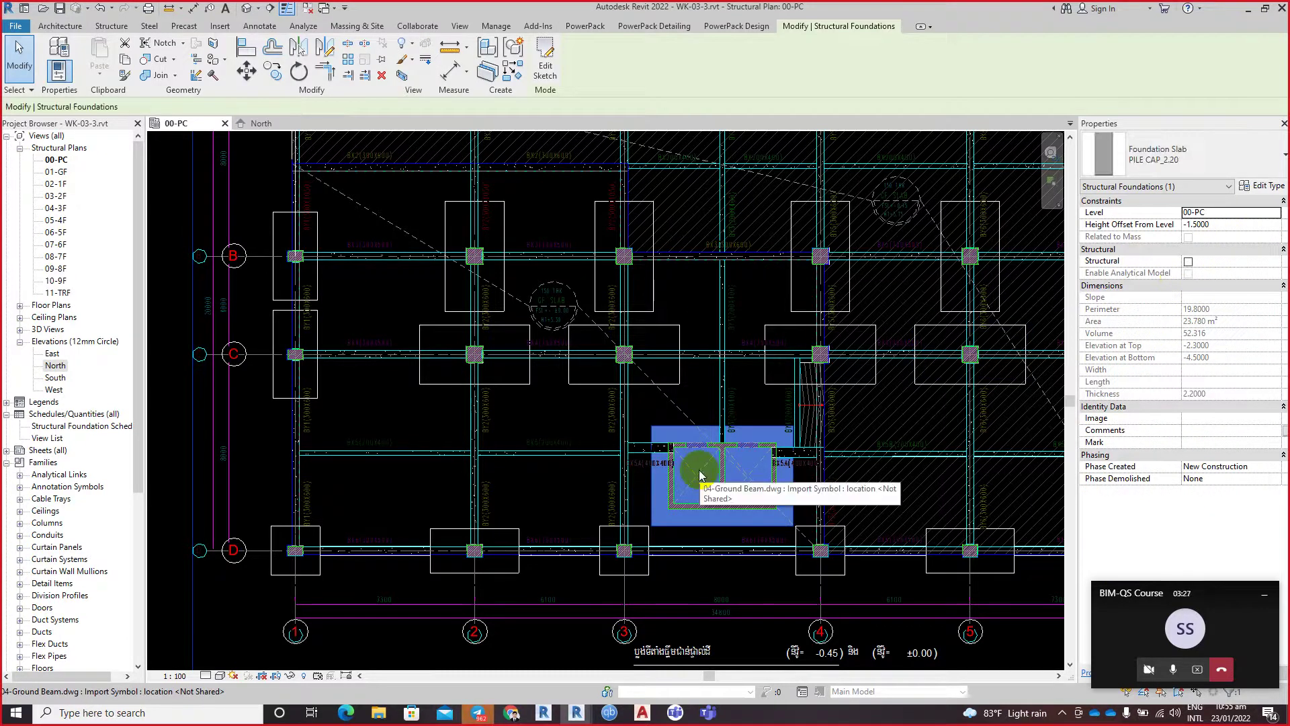
{"action": "key", "text": "Escape"}
{"action": "scroll", "coordinate": [462, 427], "scroll_direction": "down", "scroll_amount": 2}
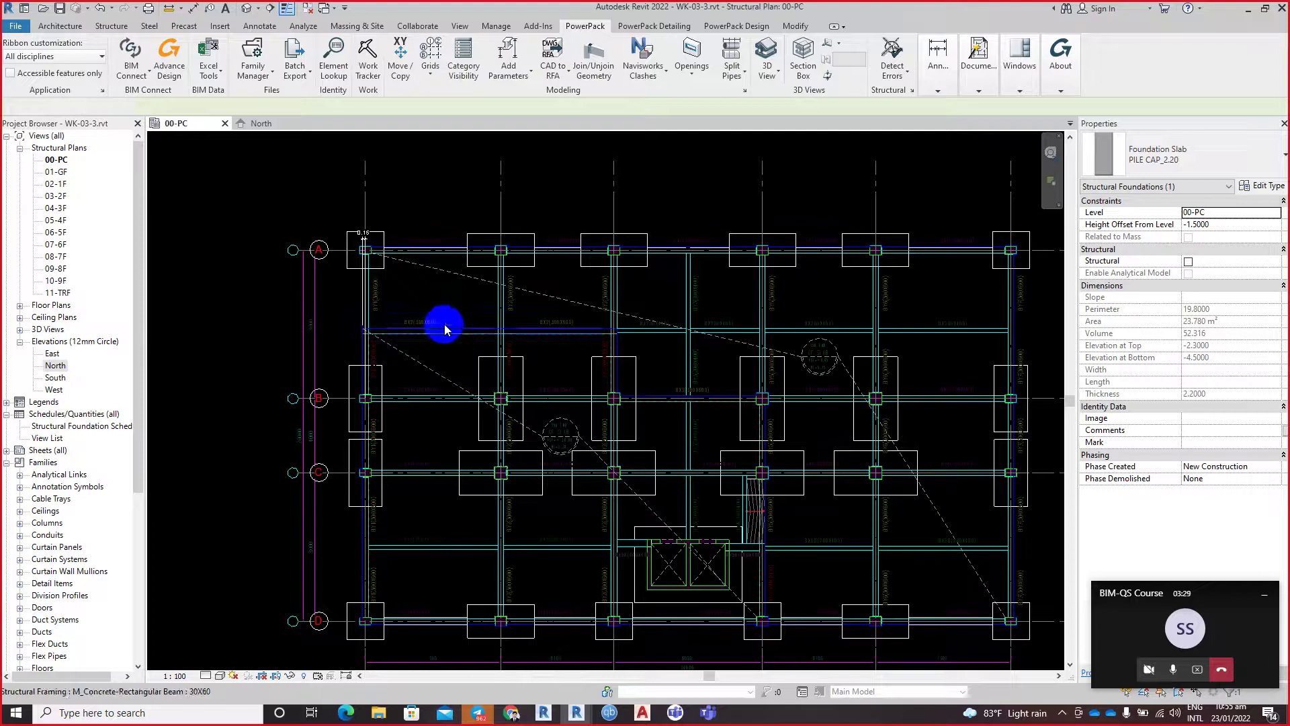
{"action": "left_click", "coordinate": [348, 267]}
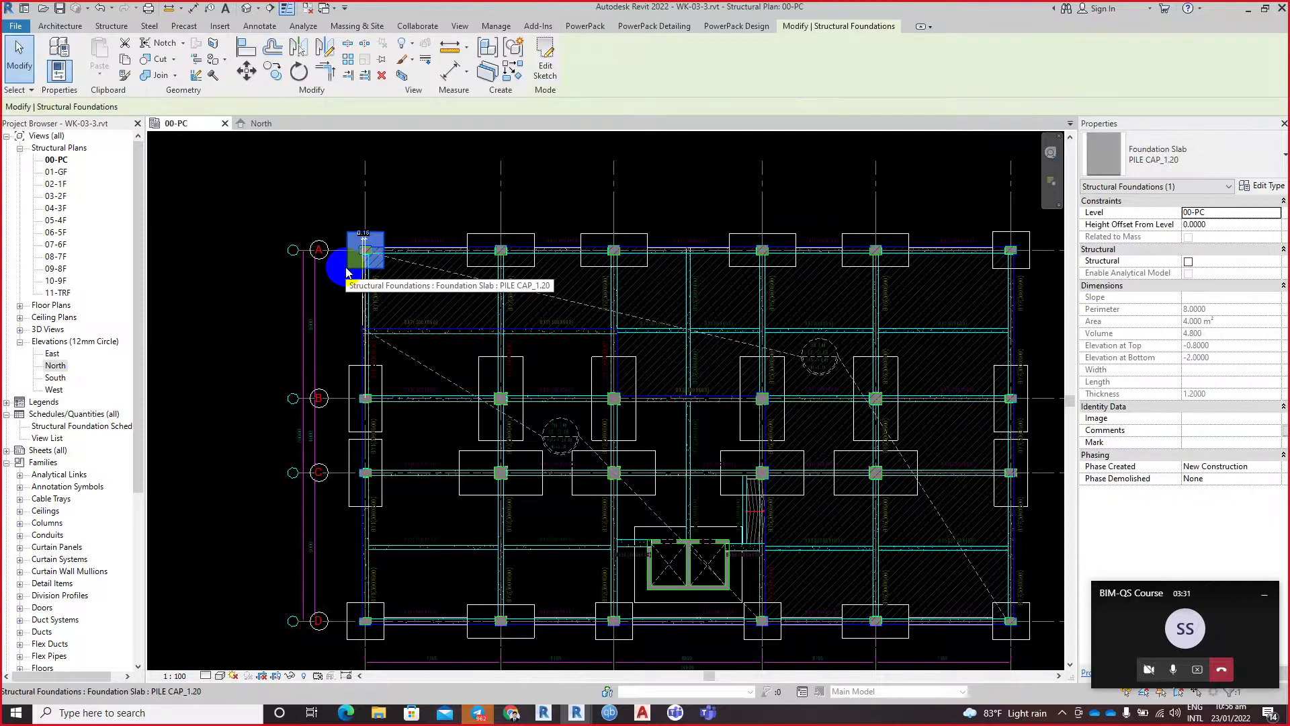
{"action": "scroll", "coordinate": [380, 249], "scroll_direction": "up", "scroll_amount": 2}
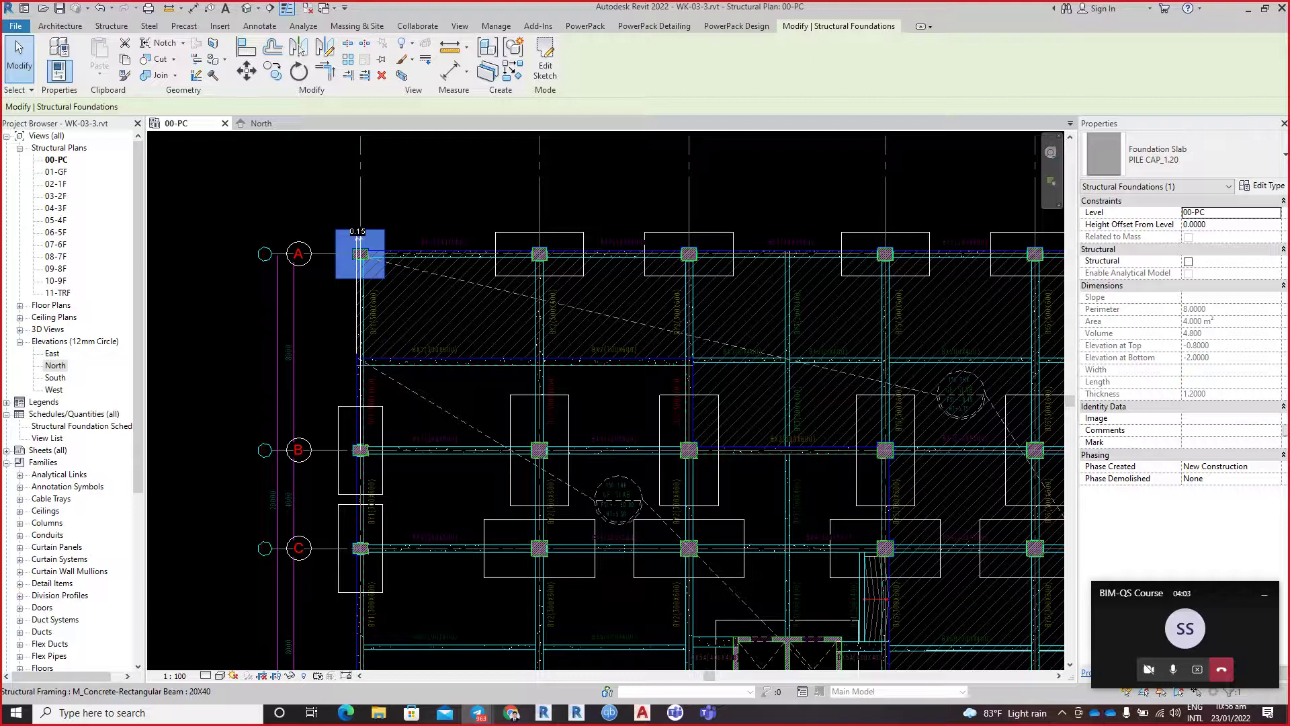
Step: Compute 1.25 − 0.8 = 0.45 in Windows Calculator, then minimise it
{"action": "left_click", "coordinate": [16, 712]}
{"action": "type", "text": "ca"}
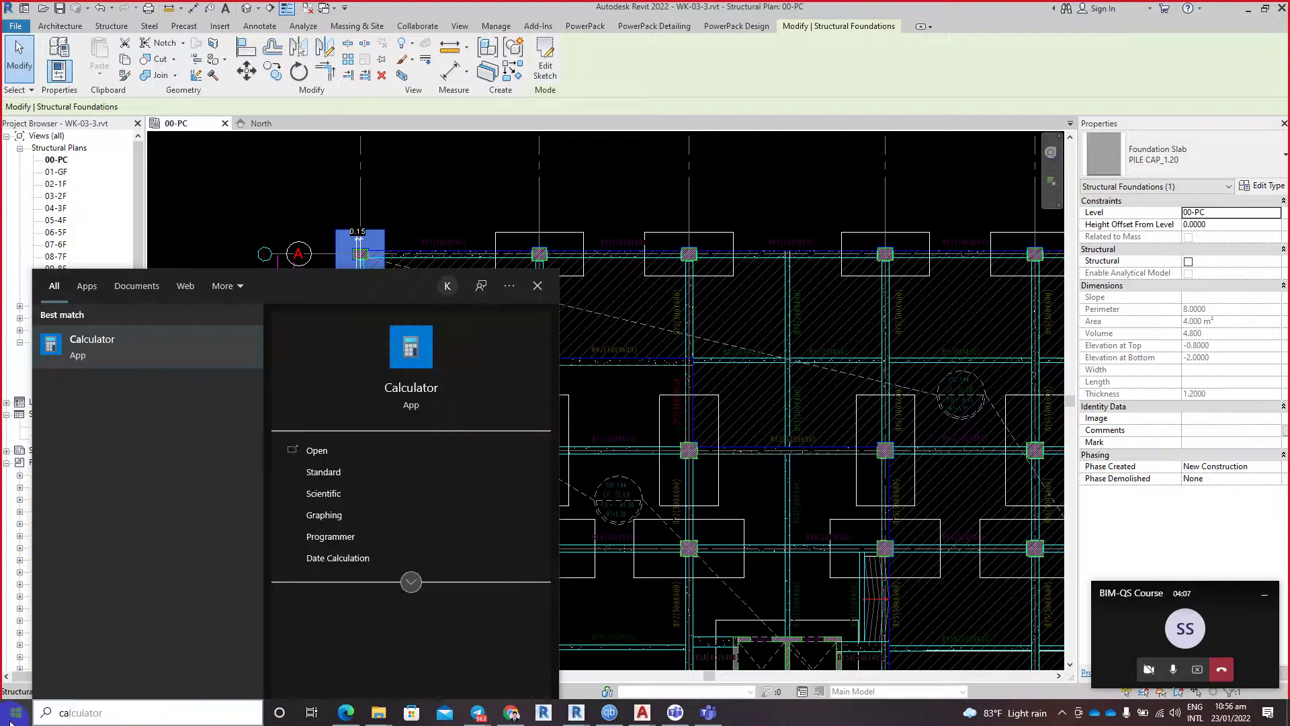
{"action": "key", "text": "Return"}
{"action": "type", "text": "1.25 - 0.8 ="}
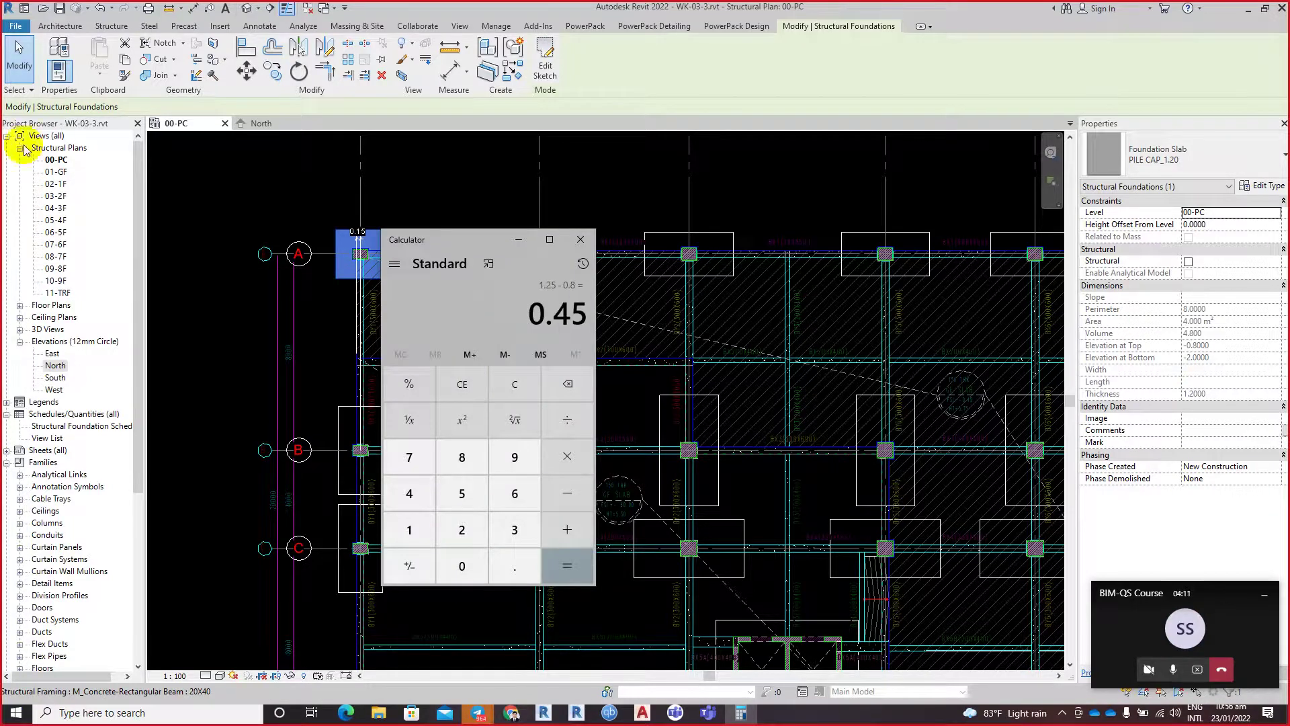
{"action": "left_click", "coordinate": [519, 240]}
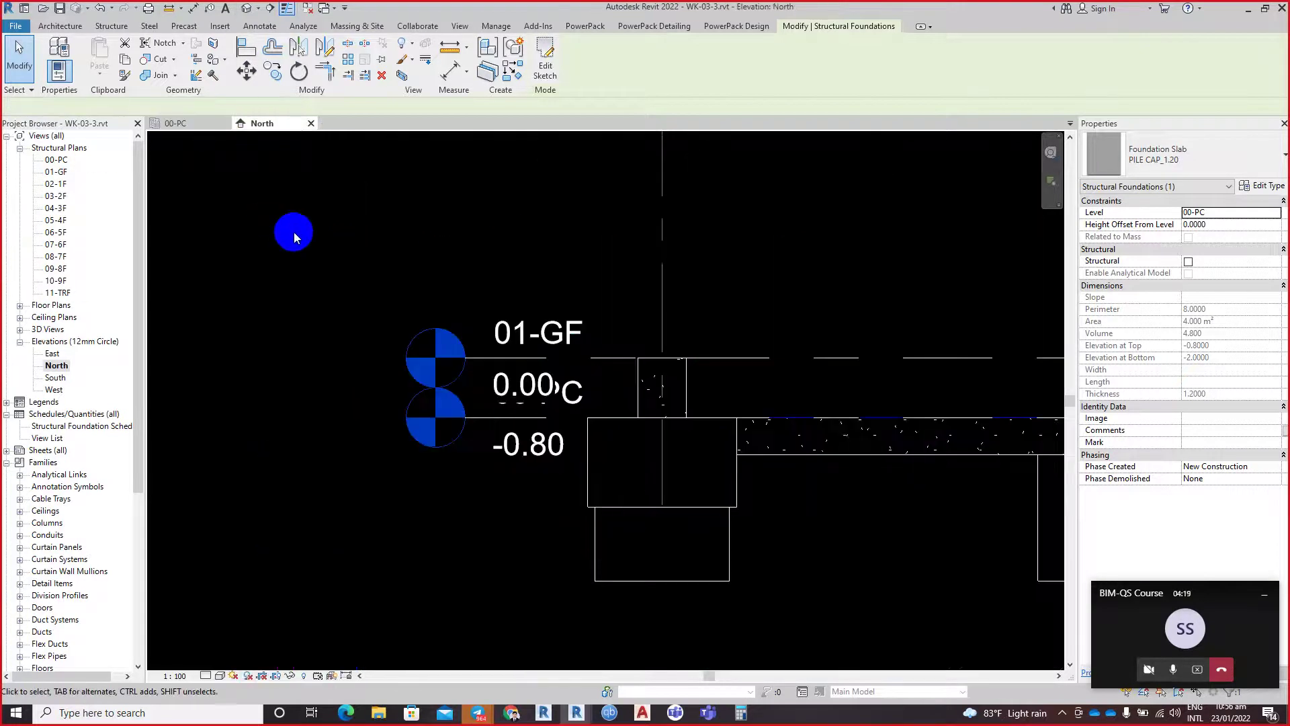
Step: Pan the North elevation, then return to 00-PC centred on the grid A pile caps
{"action": "mouse_move", "coordinate": [801, 395]}
{"action": "middle_mouse_down"}
{"action": "mouse_move", "coordinate": [628, 451]}
{"action": "mouse_move", "coordinate": [864, 426]}
{"action": "middle_mouse_up"}
{"action": "scroll", "coordinate": [864, 426], "scroll_direction": "down", "scroll_amount": 2}
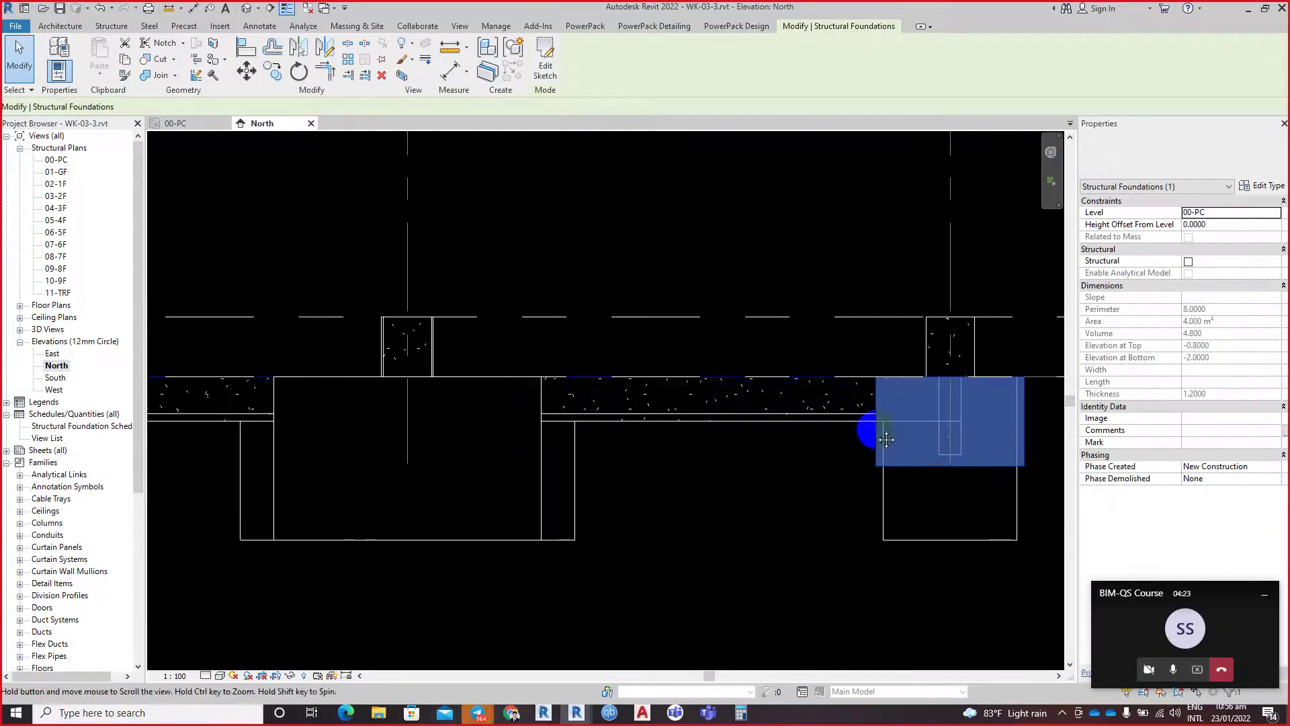
{"action": "left_click", "coordinate": [185, 128]}
{"action": "scroll", "coordinate": [604, 517], "scroll_direction": "up", "scroll_amount": 2}
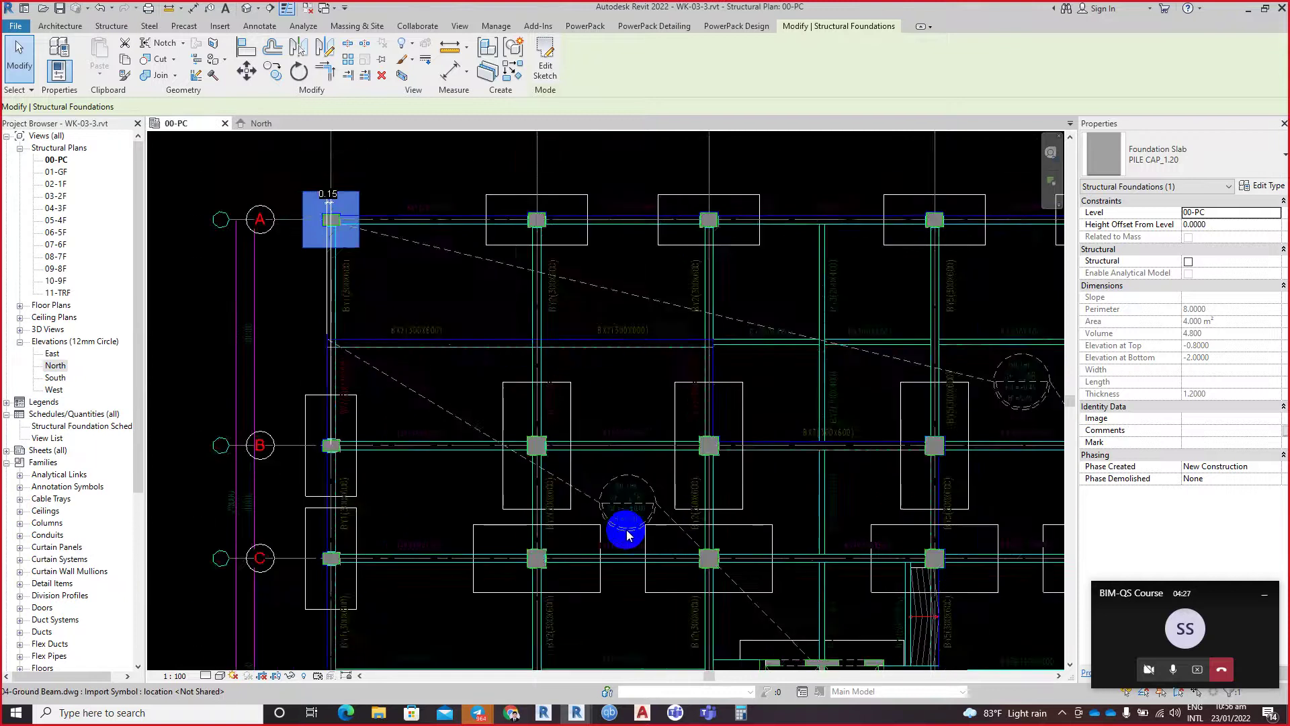
{"action": "scroll", "coordinate": [644, 526], "scroll_direction": "up", "scroll_amount": 2}
{"action": "scroll", "coordinate": [644, 526], "scroll_direction": "up", "scroll_amount": 2}
{"action": "mouse_move", "coordinate": [804, 496]}
{"action": "middle_mouse_down"}
{"action": "mouse_move", "coordinate": [466, 522]}
{"action": "mouse_move", "coordinate": [835, 426]}
{"action": "mouse_move", "coordinate": [539, 433]}
{"action": "middle_mouse_up"}
{"action": "scroll", "coordinate": [591, 309], "scroll_direction": "up", "scroll_amount": 2}
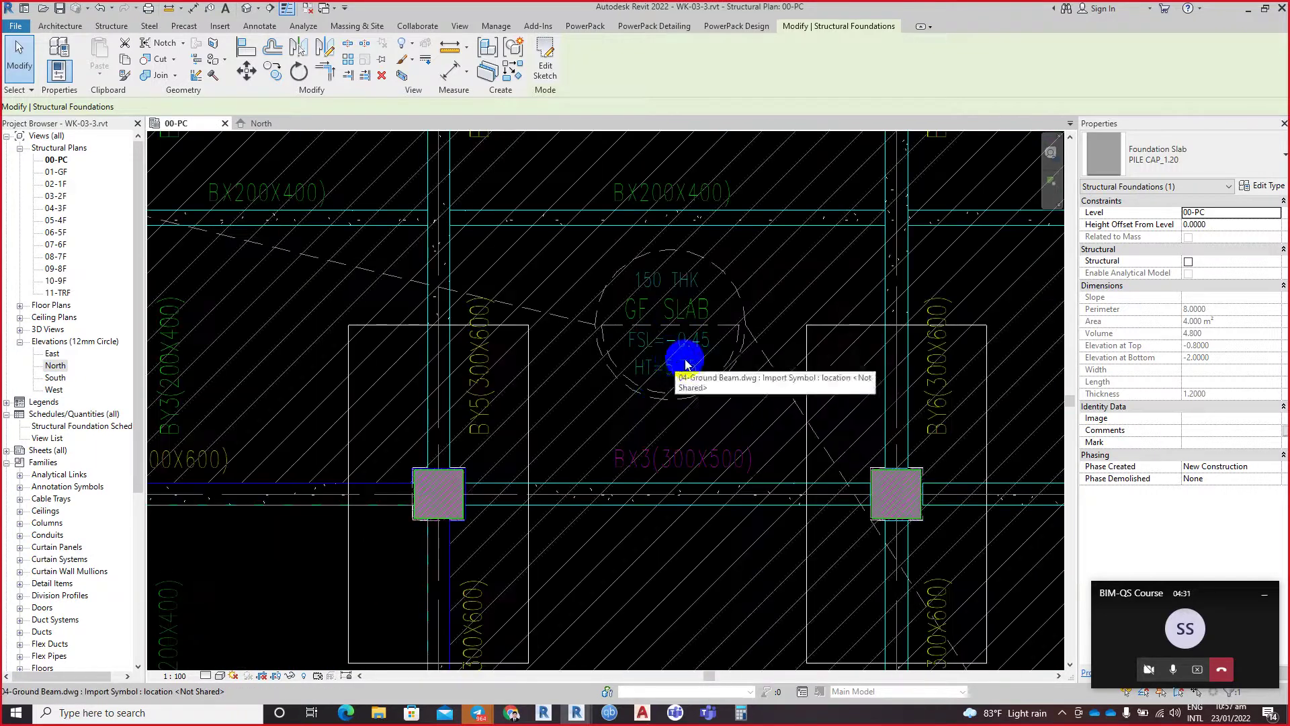
{"action": "scroll", "coordinate": [686, 366], "scroll_direction": "down", "scroll_amount": 2}
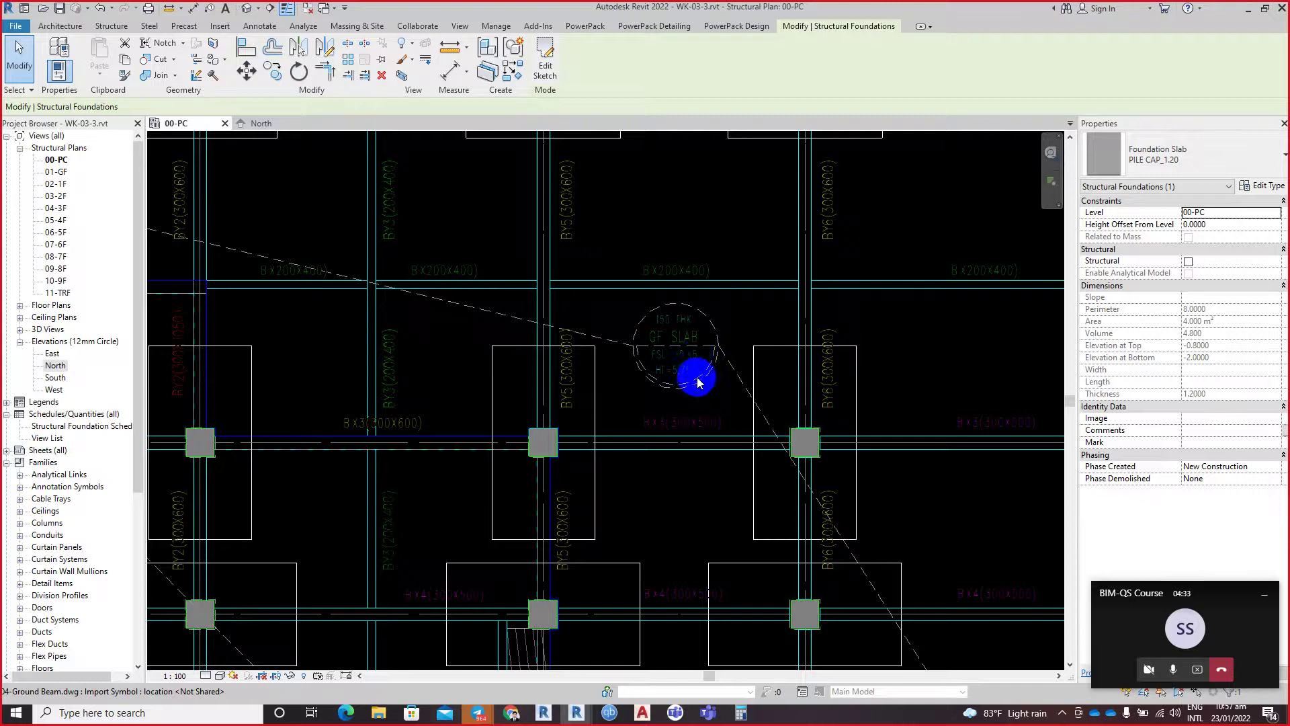
{"action": "middle_click_drag", "start_coordinate": [659, 366], "coordinate": [783, 452]}
{"action": "middle_click_drag", "start_coordinate": [590, 337], "coordinate": [760, 388]}
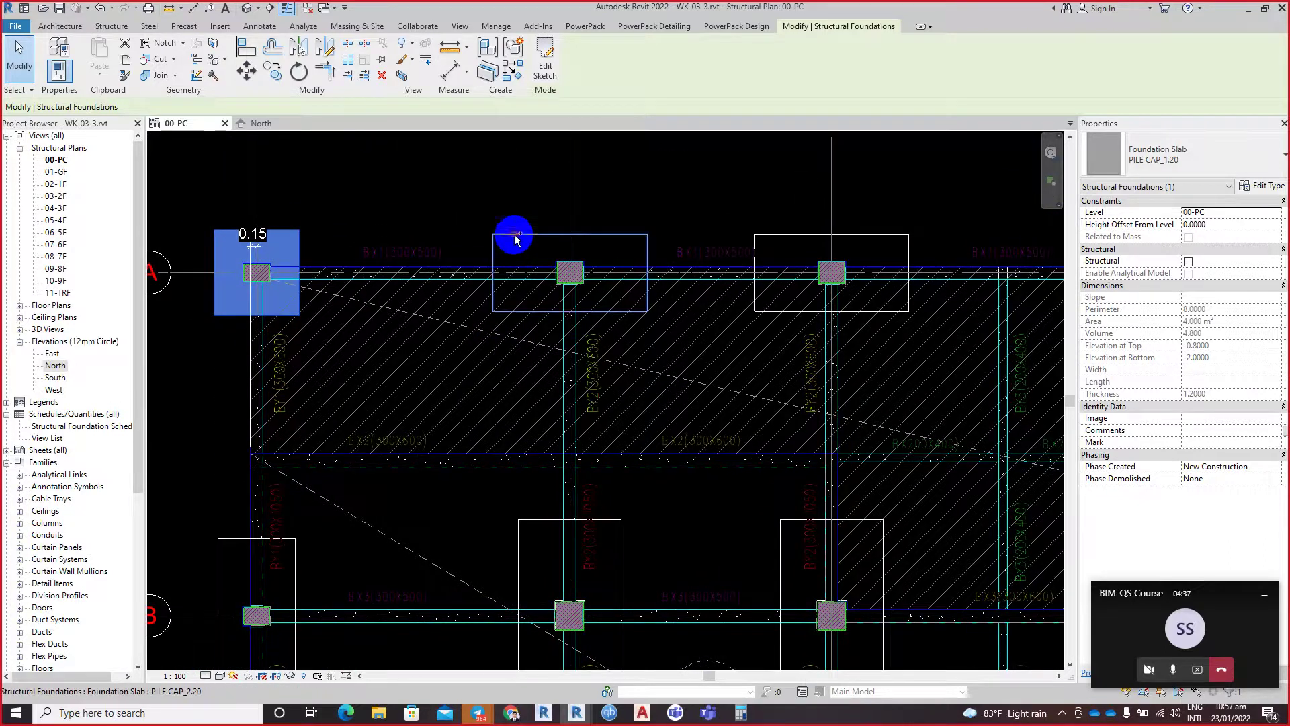
Step: Ctrl-select the grid A and top-row pile caps, including the top-right corner cap
{"action": "left_click", "coordinate": [514, 239], "text": "ctrl"}
{"action": "left_click", "coordinate": [827, 251], "text": "ctrl"}
{"action": "mouse_move", "coordinate": [826, 250]}
{"action": "middle_mouse_down"}
{"action": "mouse_move", "coordinate": [598, 251]}
{"action": "mouse_move", "coordinate": [682, 237]}
{"action": "middle_mouse_up"}
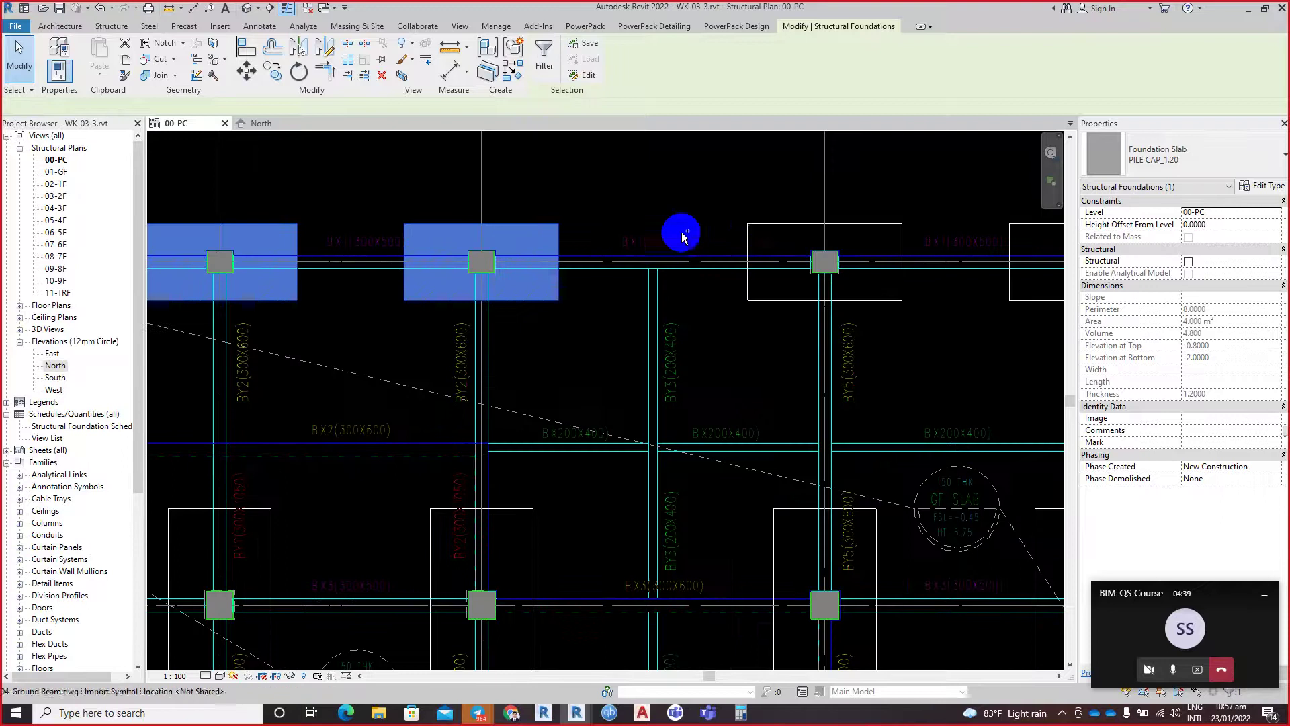
{"action": "left_click", "coordinate": [827, 246]}
{"action": "middle_click_drag", "start_coordinate": [826, 245], "coordinate": [423, 236]}
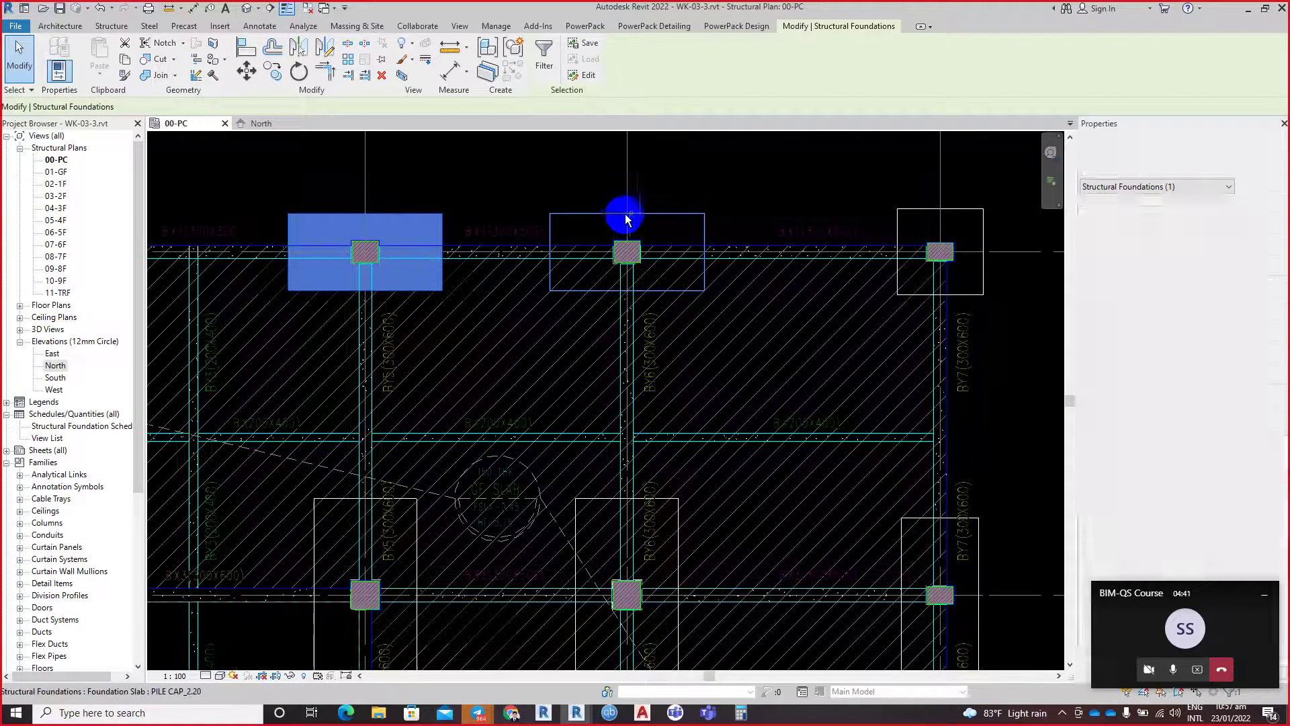
{"action": "left_click", "coordinate": [632, 219], "text": "ctrl"}
{"action": "middle_click_drag", "start_coordinate": [819, 226], "coordinate": [599, 239]}
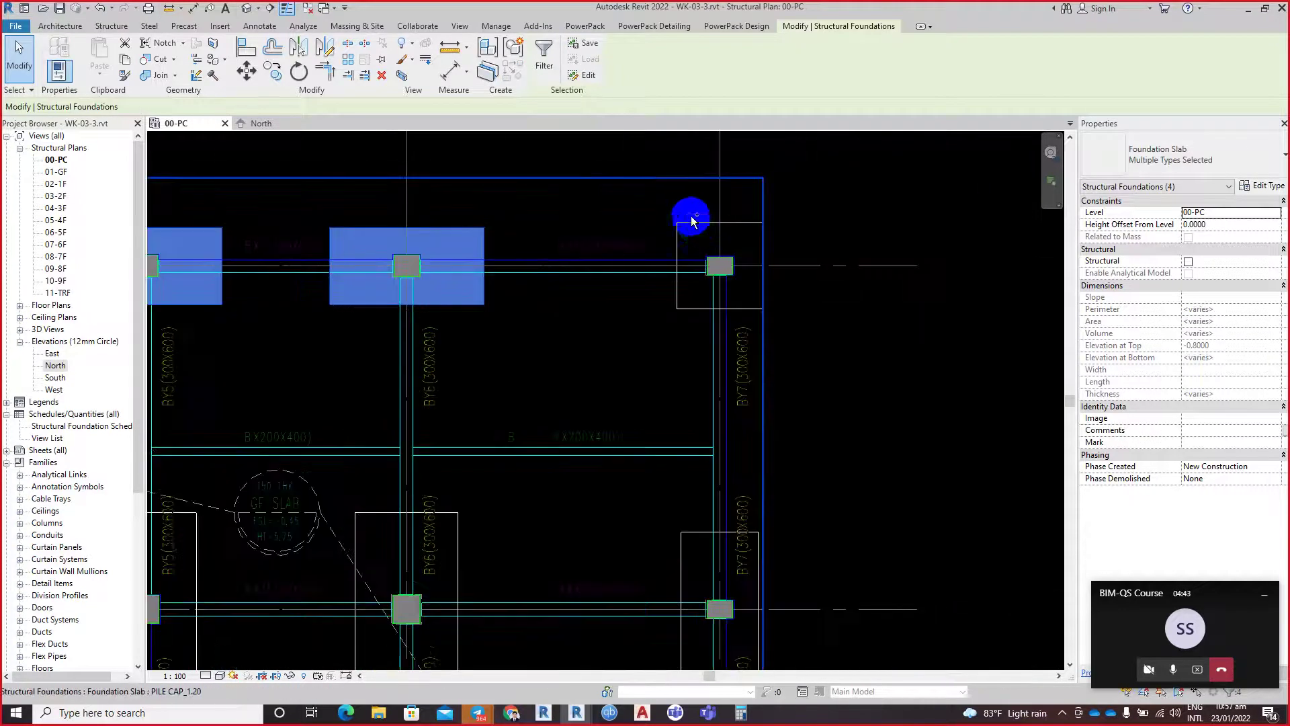
{"action": "left_click", "coordinate": [685, 302], "text": "ctrl"}
{"action": "scroll", "coordinate": [686, 303], "scroll_direction": "down", "scroll_amount": 2}
{"action": "middle_click_drag", "start_coordinate": [691, 396], "coordinate": [701, 282]}
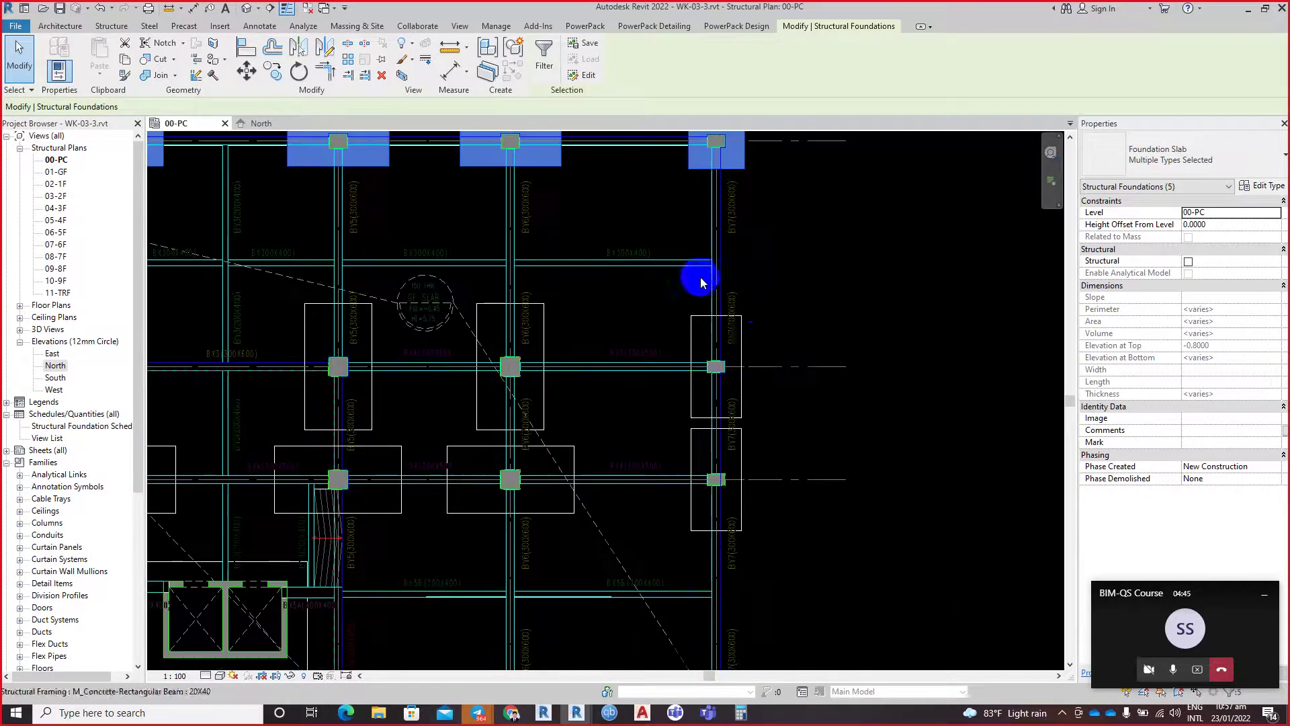
Step: Add the right-edge, bottom grid 4–6 and middle grid 4–6 pile caps to the selection
{"action": "left_click", "coordinate": [743, 337], "text": "ctrl"}
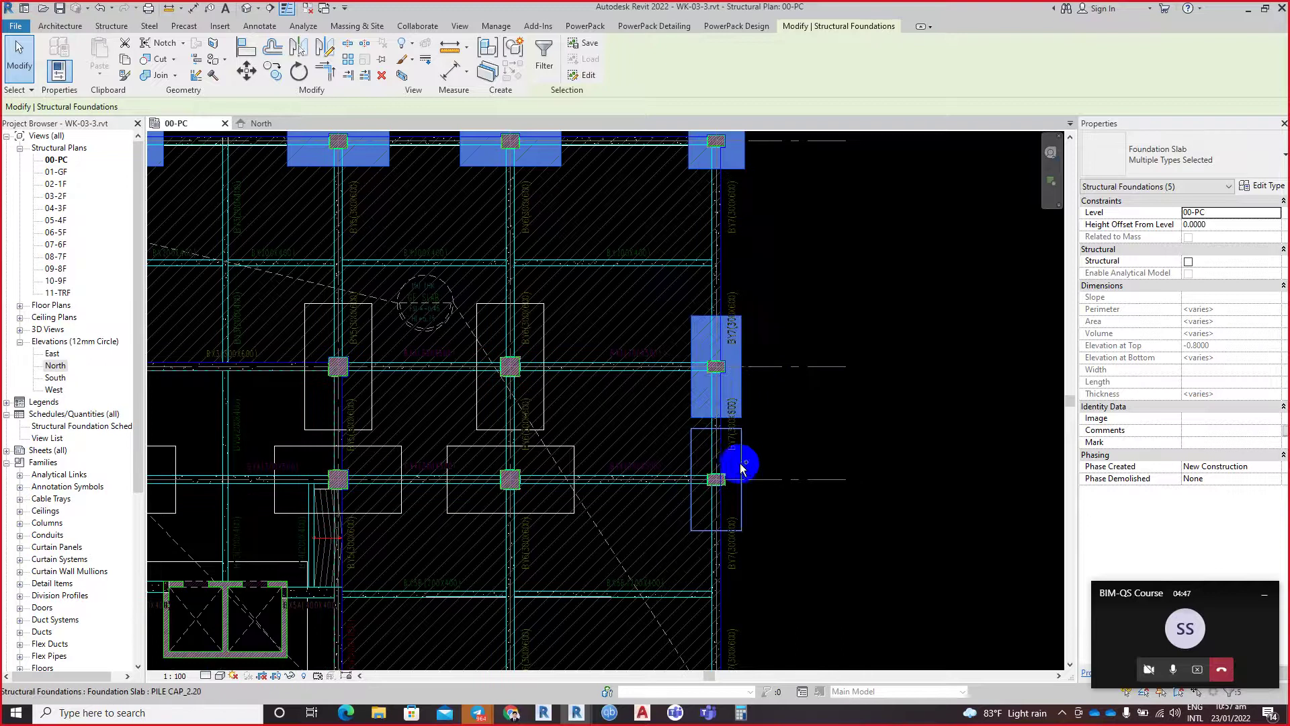
{"action": "left_click", "coordinate": [740, 471], "text": "ctrl"}
{"action": "mouse_move", "coordinate": [742, 417]}
{"action": "middle_mouse_down"}
{"action": "mouse_move", "coordinate": [753, 353]}
{"action": "mouse_move", "coordinate": [749, 366]}
{"action": "middle_mouse_up"}
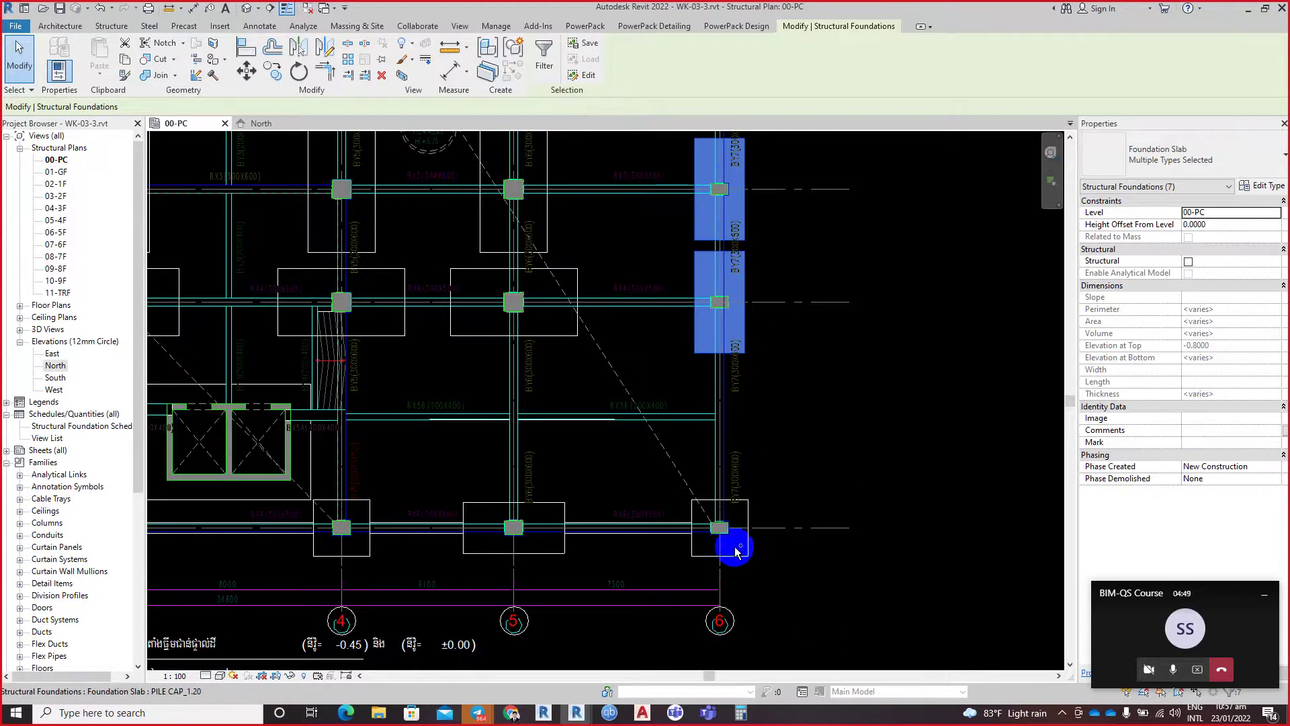
{"action": "left_click", "coordinate": [689, 536], "text": "ctrl"}
{"action": "left_click", "coordinate": [530, 528], "text": "ctrl"}
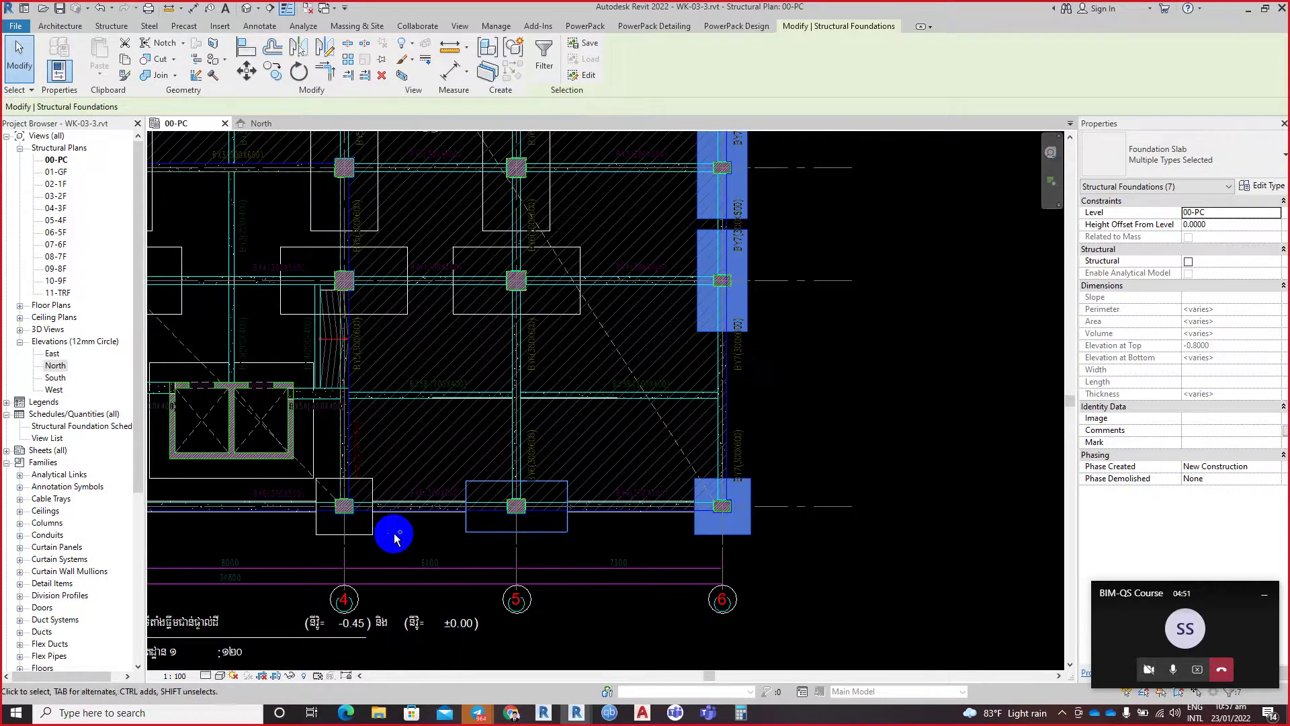
{"action": "left_click", "coordinate": [370, 519], "text": "ctrl"}
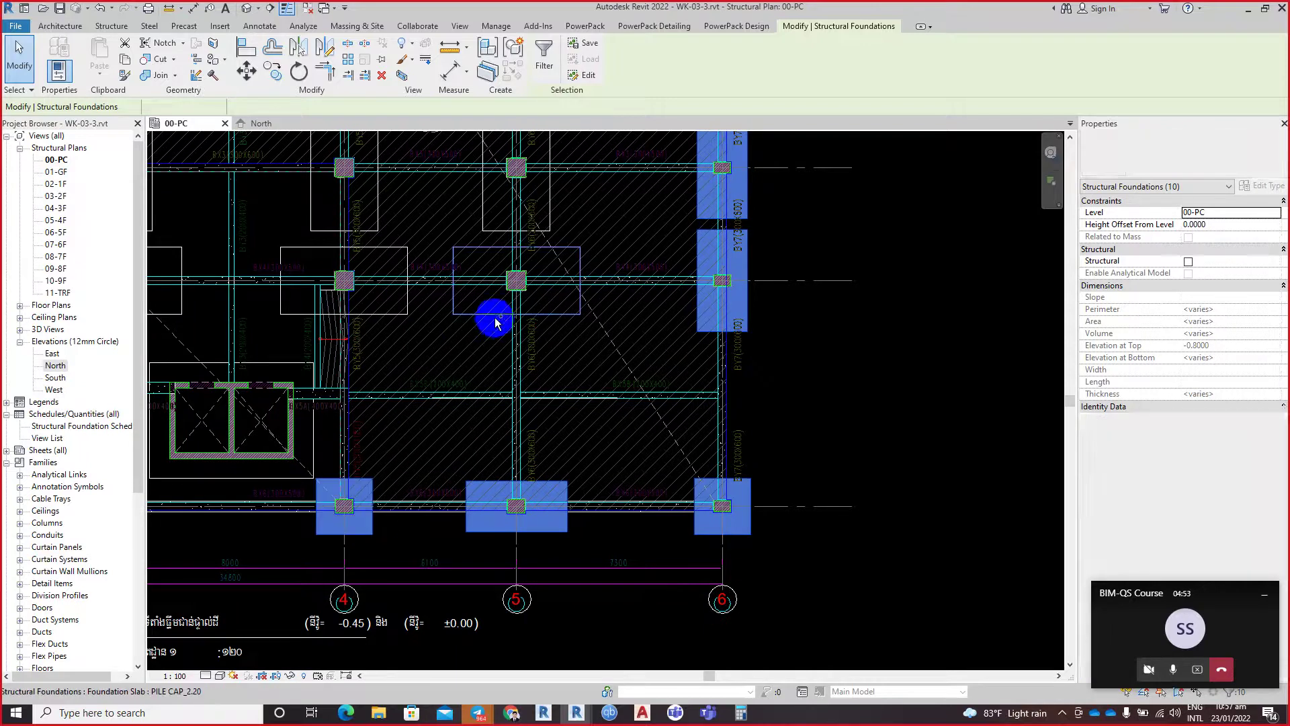
{"action": "left_click", "coordinate": [467, 310], "text": "ctrl"}
{"action": "left_click", "coordinate": [389, 303], "text": "ctrl"}
{"action": "middle_click_drag", "start_coordinate": [395, 283], "coordinate": [441, 392]}
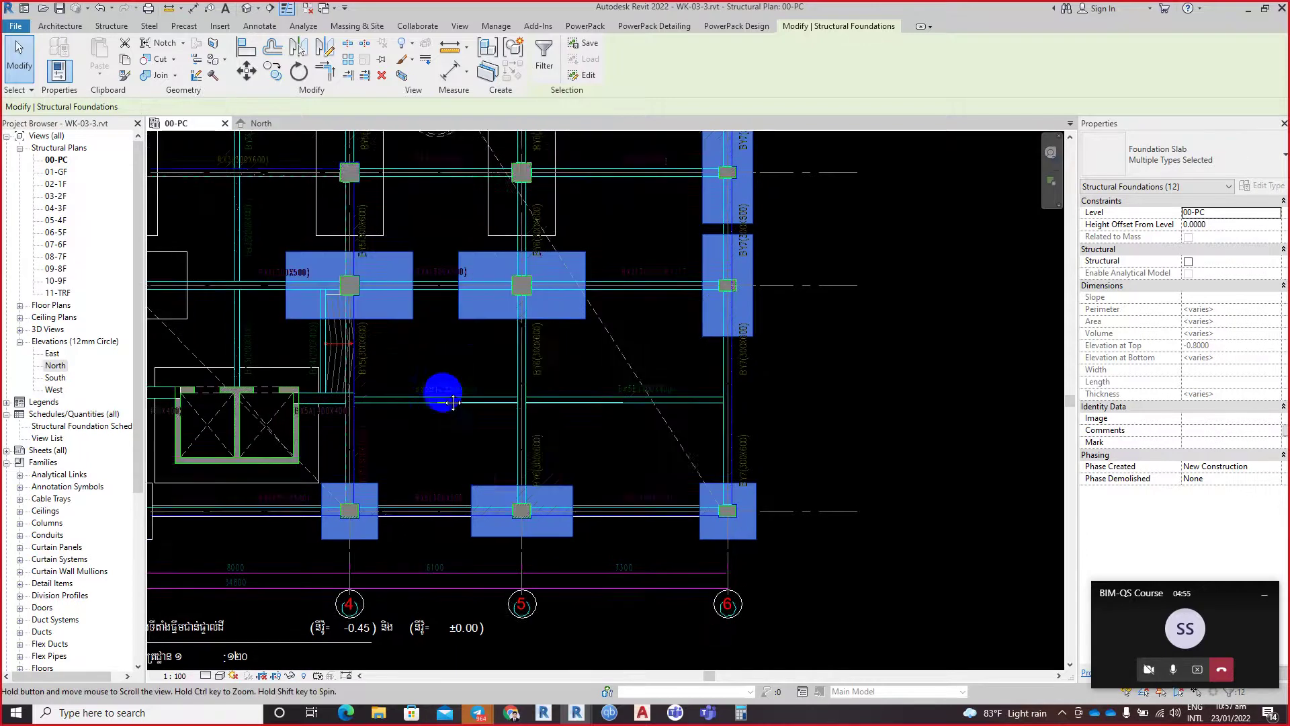
{"action": "left_click", "coordinate": [423, 337], "text": "ctrl"}
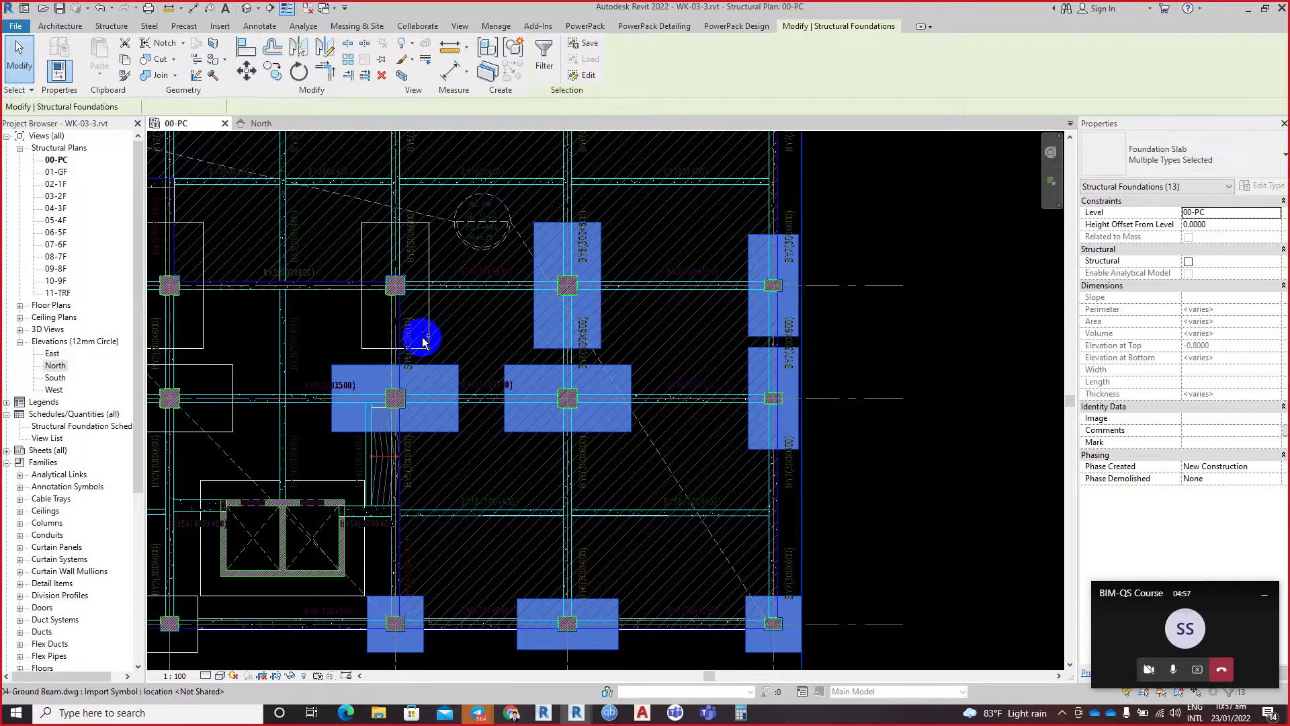
Step: View the whole layout with 16 caps selected and edit Height Offset From Level
{"action": "middle_click_drag", "start_coordinate": [535, 425], "coordinate": [622, 487]}
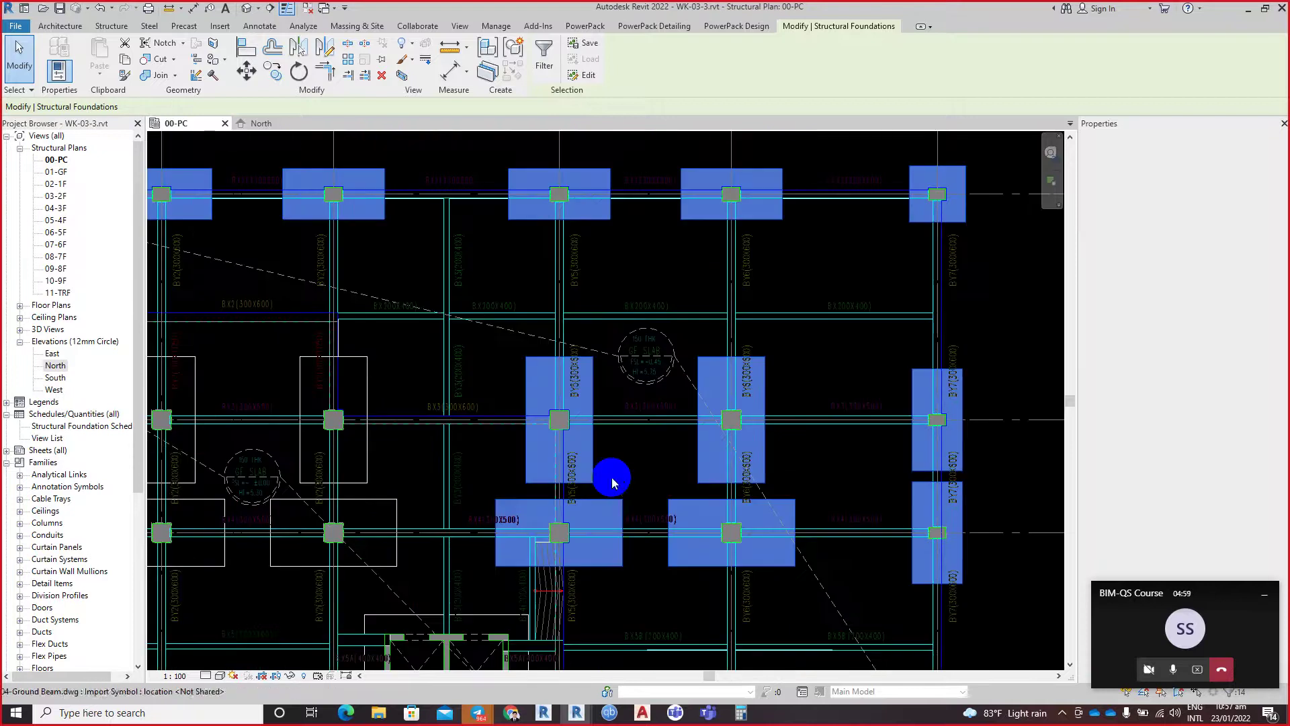
{"action": "middle_click_drag", "start_coordinate": [591, 426], "coordinate": [712, 430]}
{"action": "scroll", "coordinate": [415, 408], "scroll_direction": "up", "scroll_amount": 2}
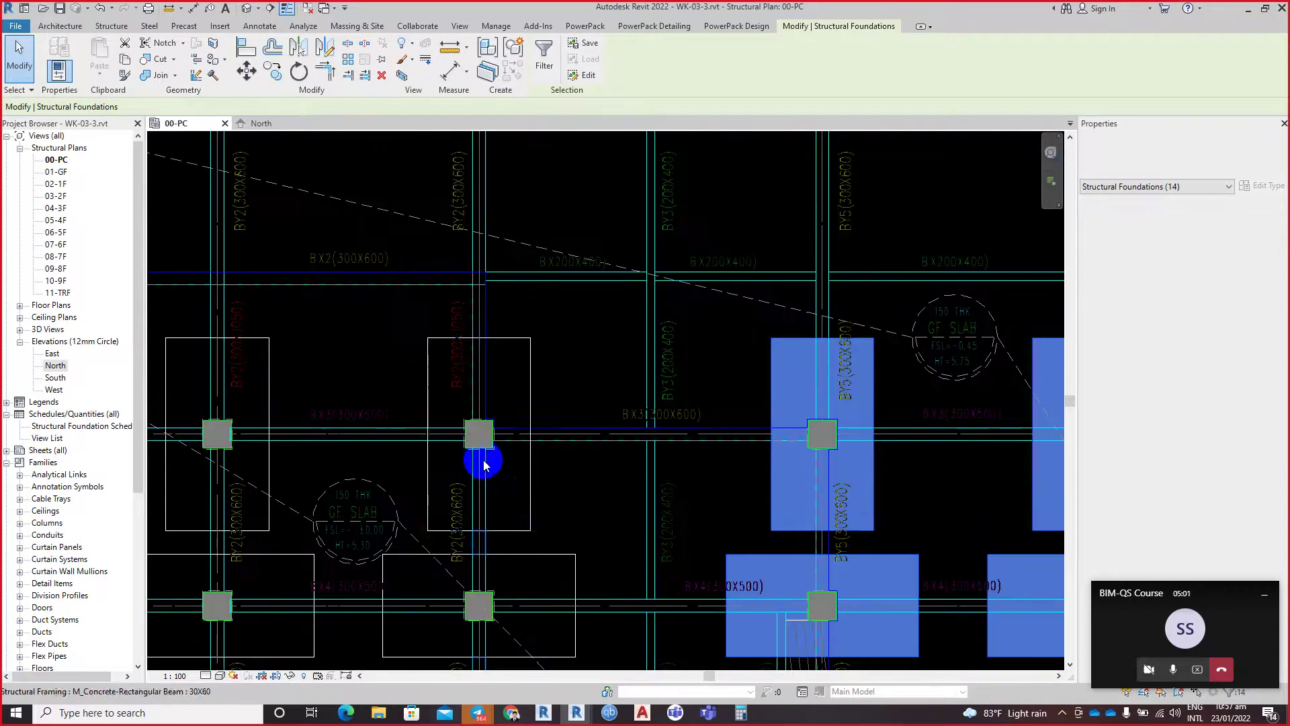
{"action": "scroll", "coordinate": [375, 423], "scroll_direction": "down", "scroll_amount": 2}
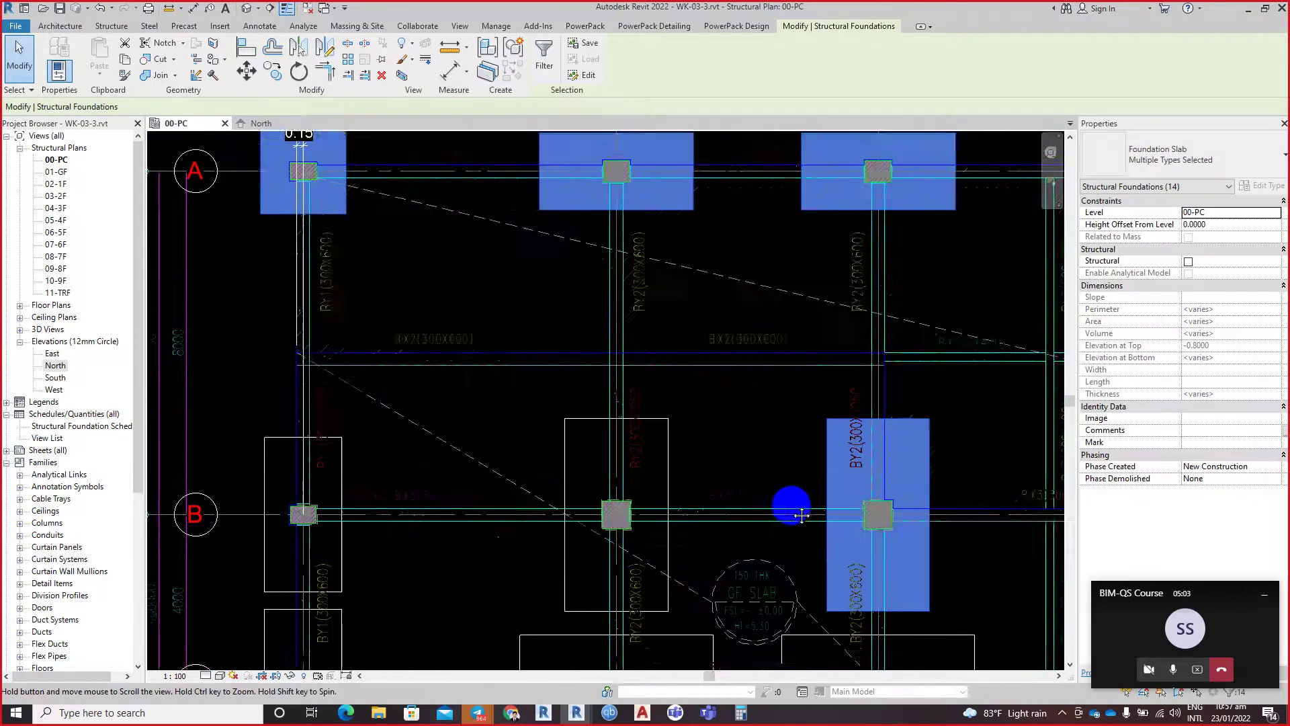
{"action": "scroll", "coordinate": [476, 351], "scroll_direction": "down", "scroll_amount": 1}
{"action": "middle_click_drag", "start_coordinate": [477, 351], "coordinate": [713, 382]}
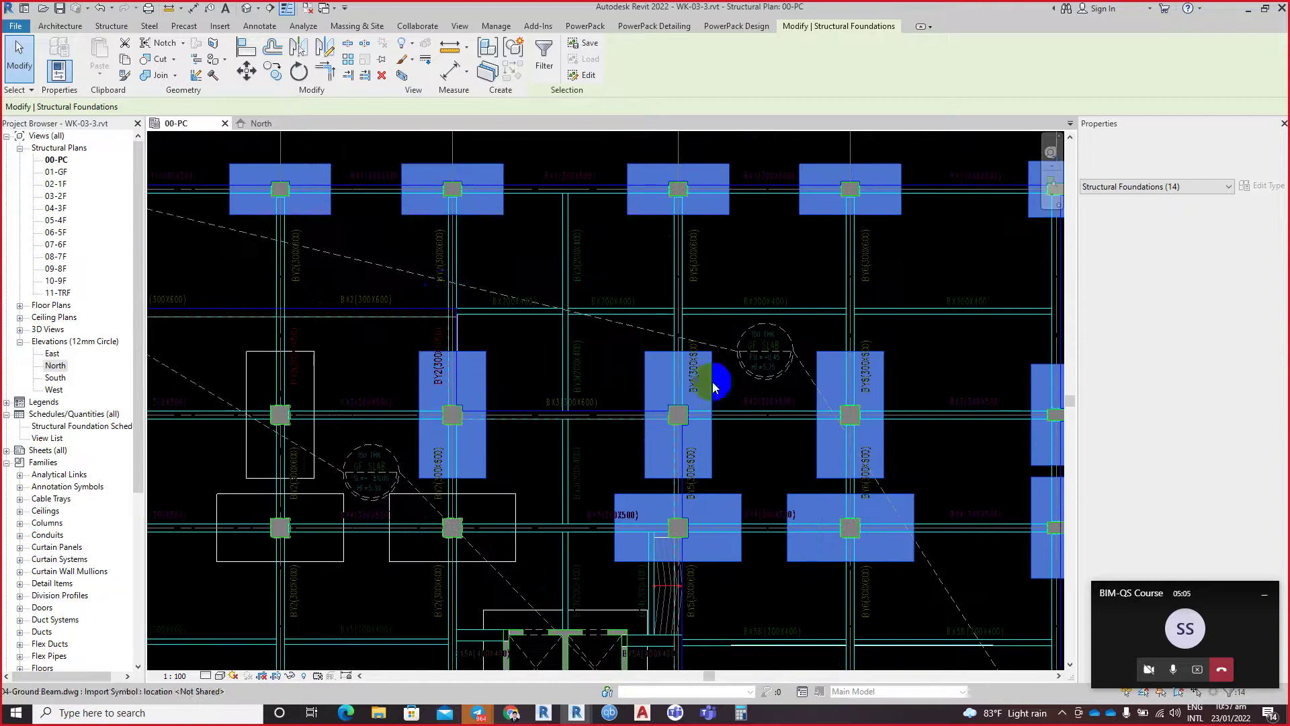
{"action": "scroll", "coordinate": [753, 311], "scroll_direction": "down", "scroll_amount": 1}
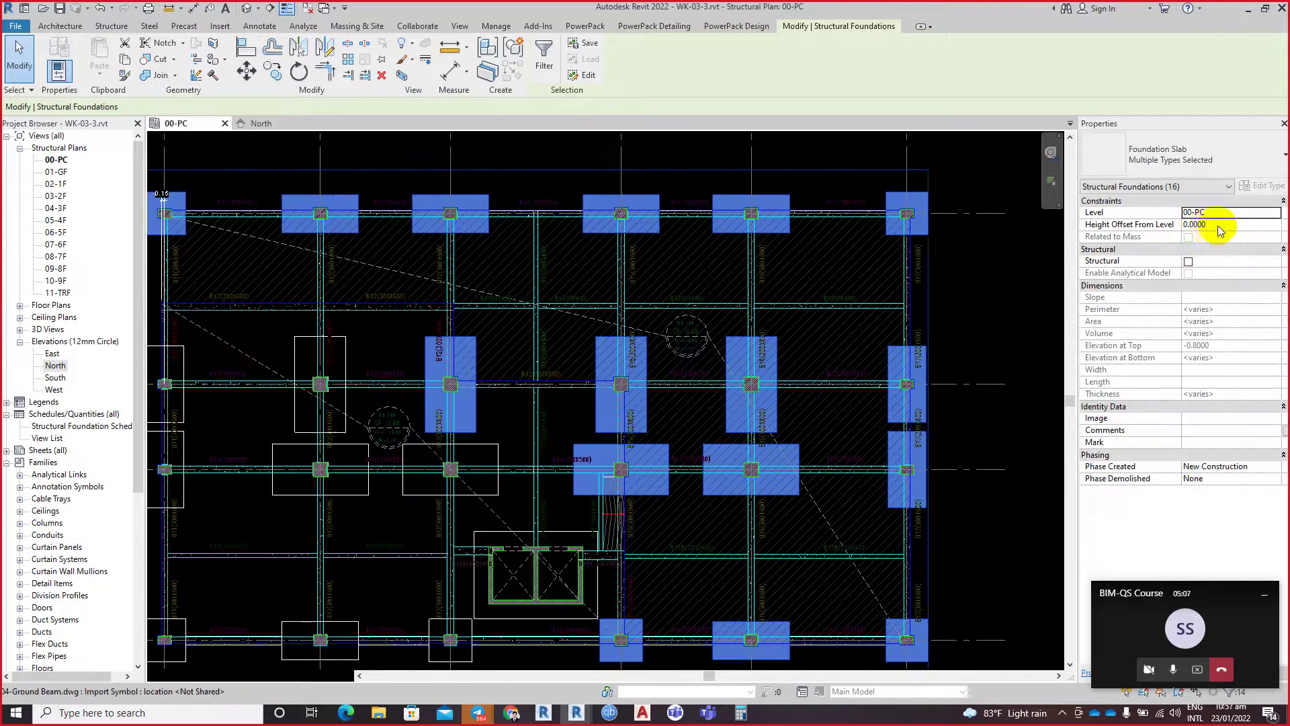
{"action": "left_click", "coordinate": [1210, 224]}
{"action": "type", "text": "-0.4500"}
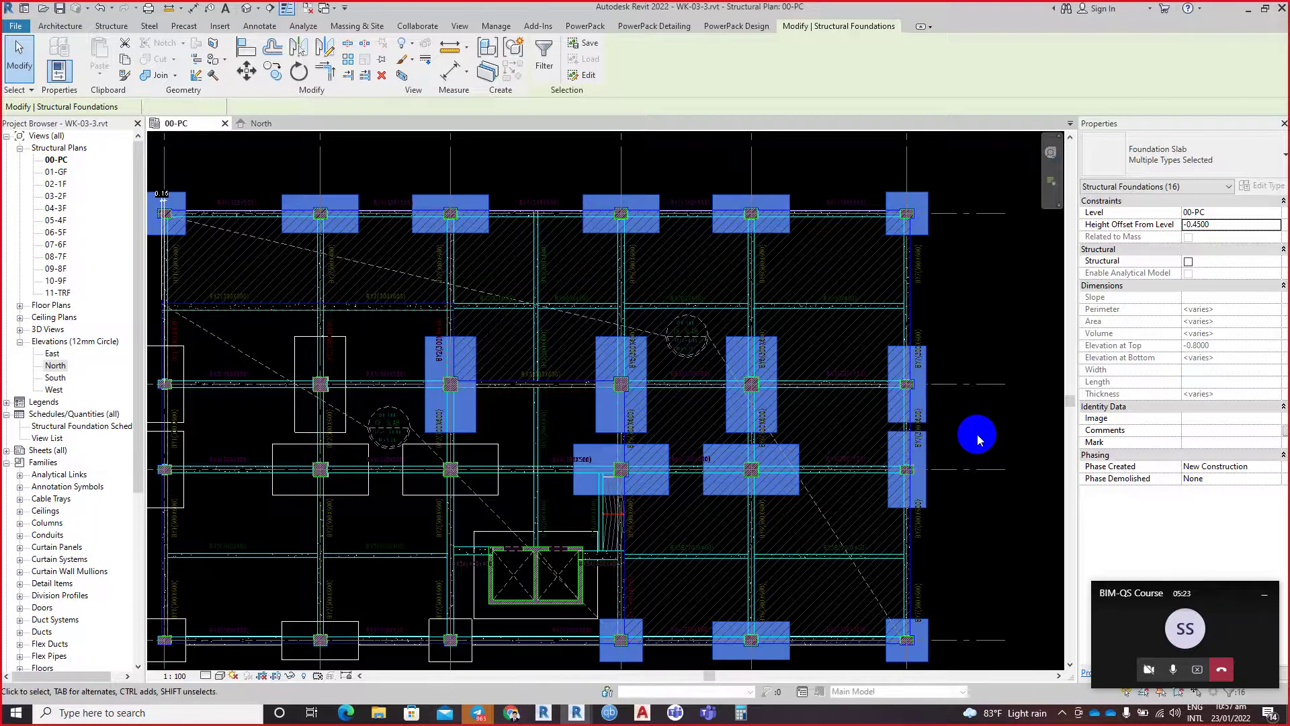
Step: With the caps offset to -0.45, zoom out to the full plan and open the 3D view
{"action": "scroll", "coordinate": [421, 193], "scroll_direction": "down", "scroll_amount": 1}
{"action": "scroll", "coordinate": [421, 193], "scroll_direction": "down", "scroll_amount": 1}
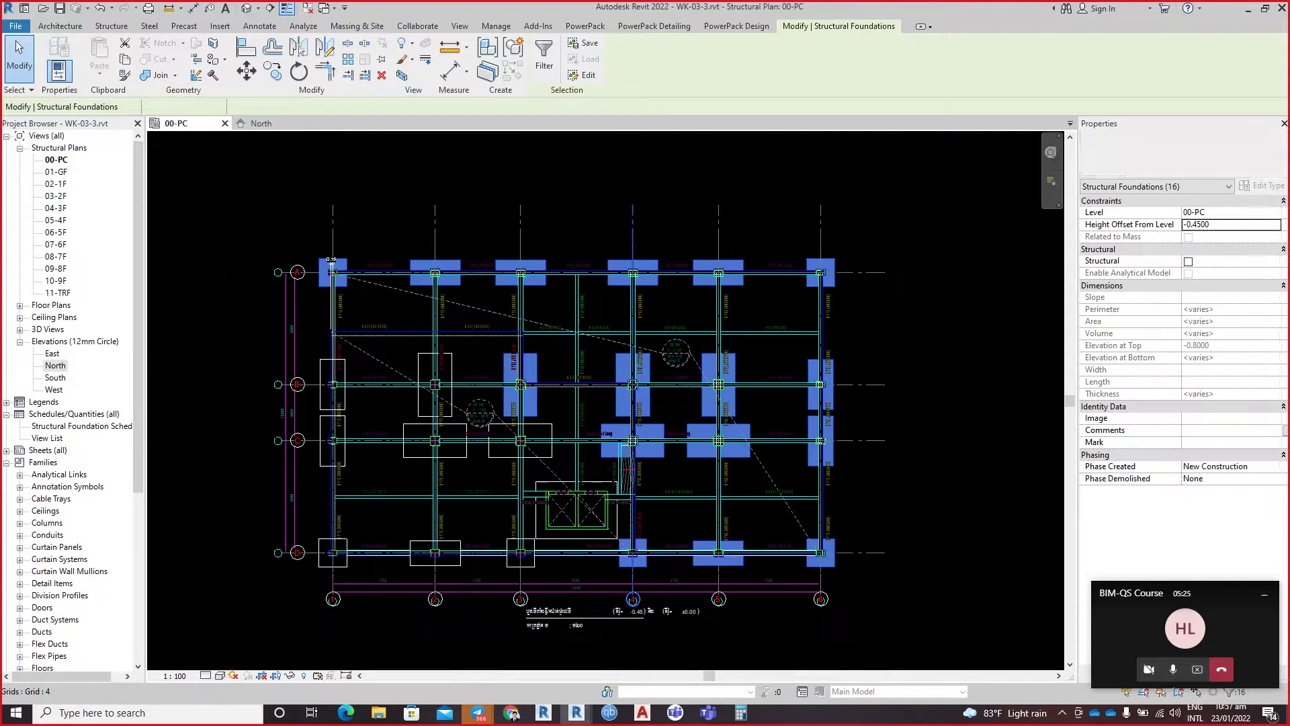
{"action": "left_click", "coordinate": [247, 8]}
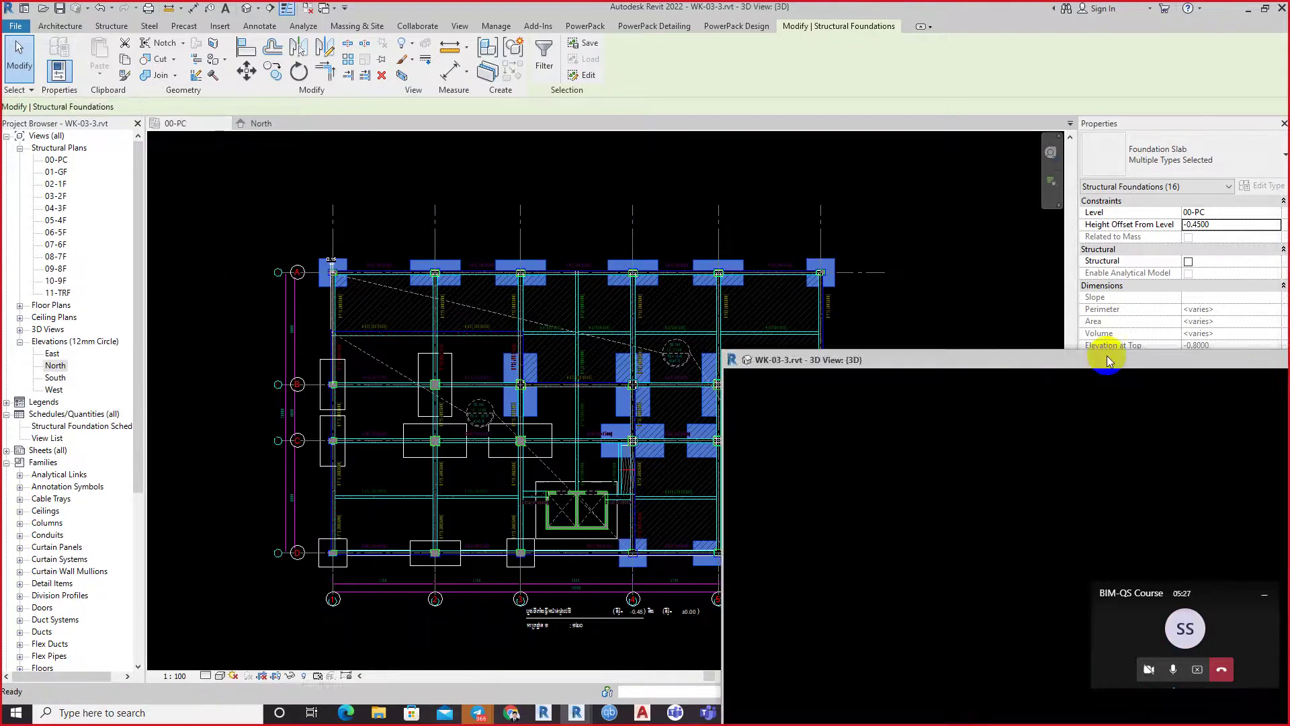
Step: Orbit the 3D view, window-select the 72 foundation-level elements, and restore the window to floating
{"action": "left_click_drag", "start_coordinate": [1106, 430], "coordinate": [494, 5]}
{"action": "mouse_move", "coordinate": [669, 508]}
{"action": "middle_mouse_down", "text": "shift"}
{"action": "mouse_move", "coordinate": [576, 358]}
{"action": "mouse_move", "coordinate": [496, 320]}
{"action": "mouse_move", "coordinate": [533, 340]}
{"action": "mouse_move", "coordinate": [670, 308]}
{"action": "mouse_move", "coordinate": [109, 325]}
{"action": "middle_mouse_up", "text": "shift"}
{"action": "scroll", "coordinate": [110, 325], "scroll_direction": "up", "scroll_amount": 3}
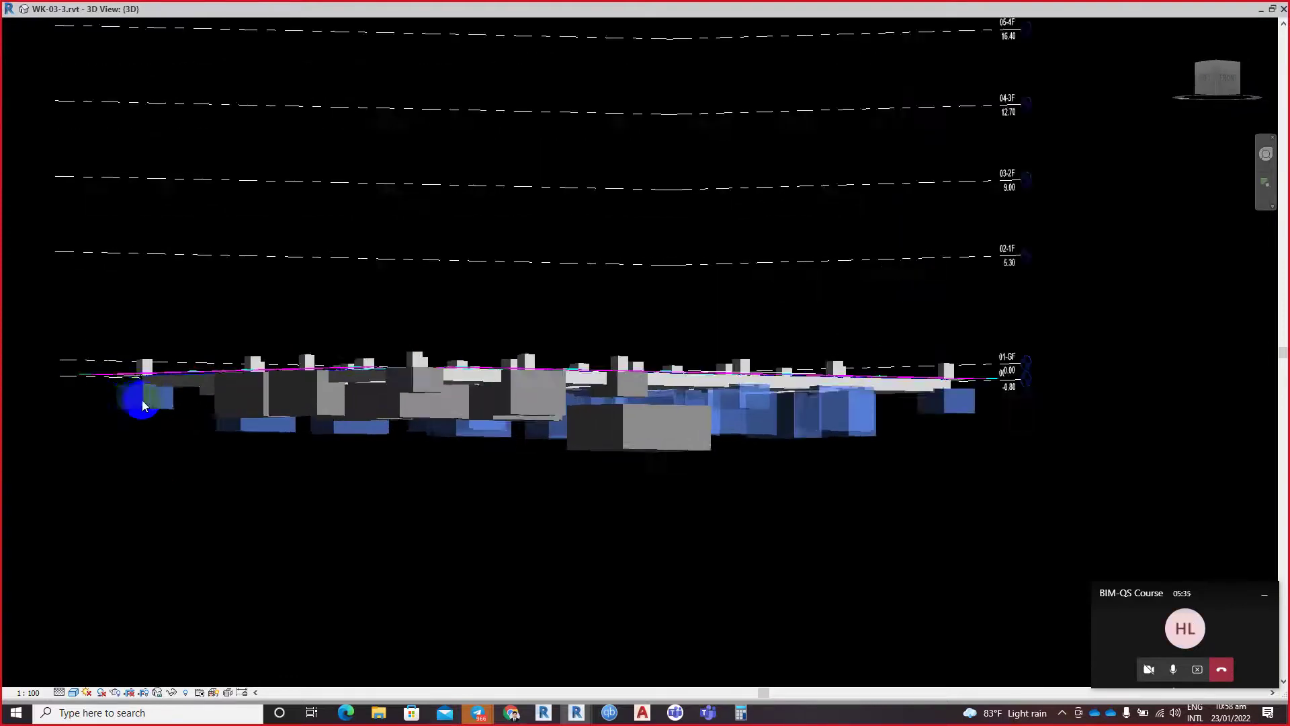
{"action": "scroll", "coordinate": [135, 395], "scroll_direction": "up", "scroll_amount": 5}
{"action": "mouse_move", "coordinate": [247, 470]}
{"action": "middle_mouse_down", "text": "shift"}
{"action": "mouse_move", "coordinate": [288, 484]}
{"action": "mouse_move", "coordinate": [283, 470]}
{"action": "middle_mouse_up", "text": "shift"}
{"action": "scroll", "coordinate": [403, 477], "scroll_direction": "down", "scroll_amount": 3}
{"action": "mouse_move", "coordinate": [527, 483]}
{"action": "middle_mouse_down", "text": "shift"}
{"action": "mouse_move", "coordinate": [758, 536]}
{"action": "mouse_move", "coordinate": [815, 478]}
{"action": "mouse_move", "coordinate": [850, 528]}
{"action": "middle_mouse_up", "text": "shift"}
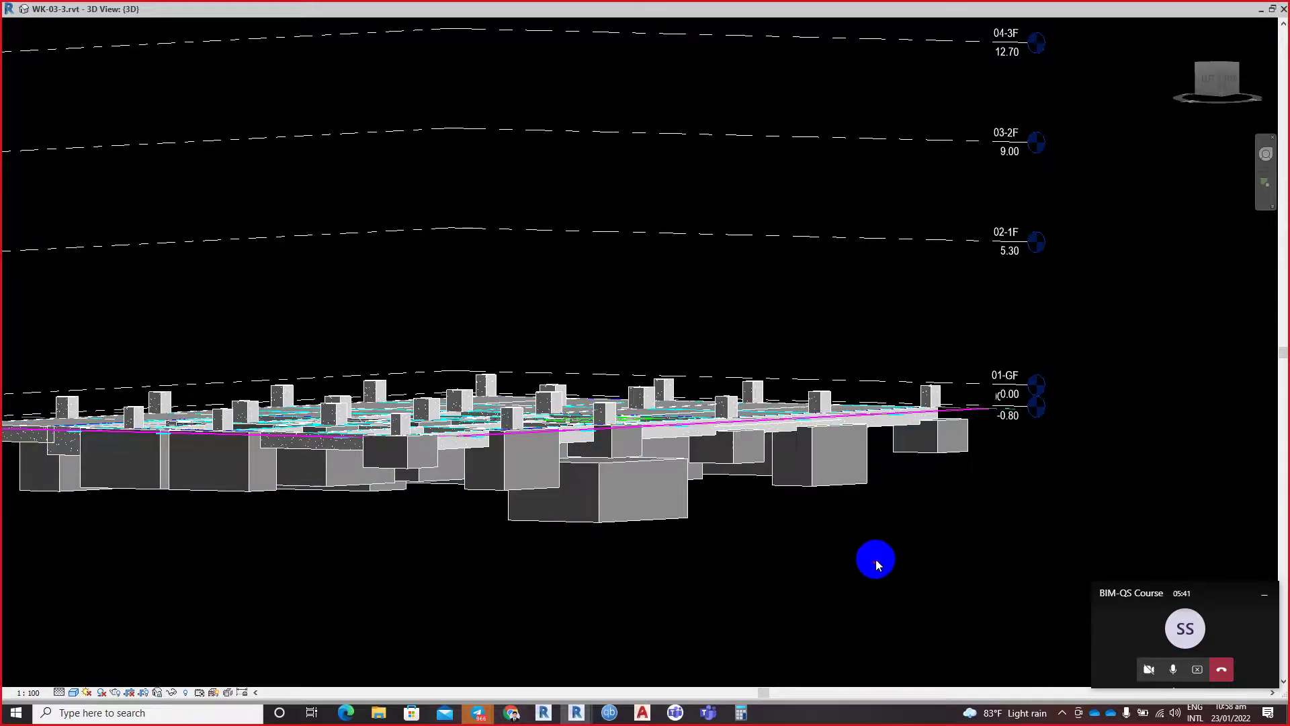
{"action": "scroll", "coordinate": [787, 566], "scroll_direction": "down", "scroll_amount": 3}
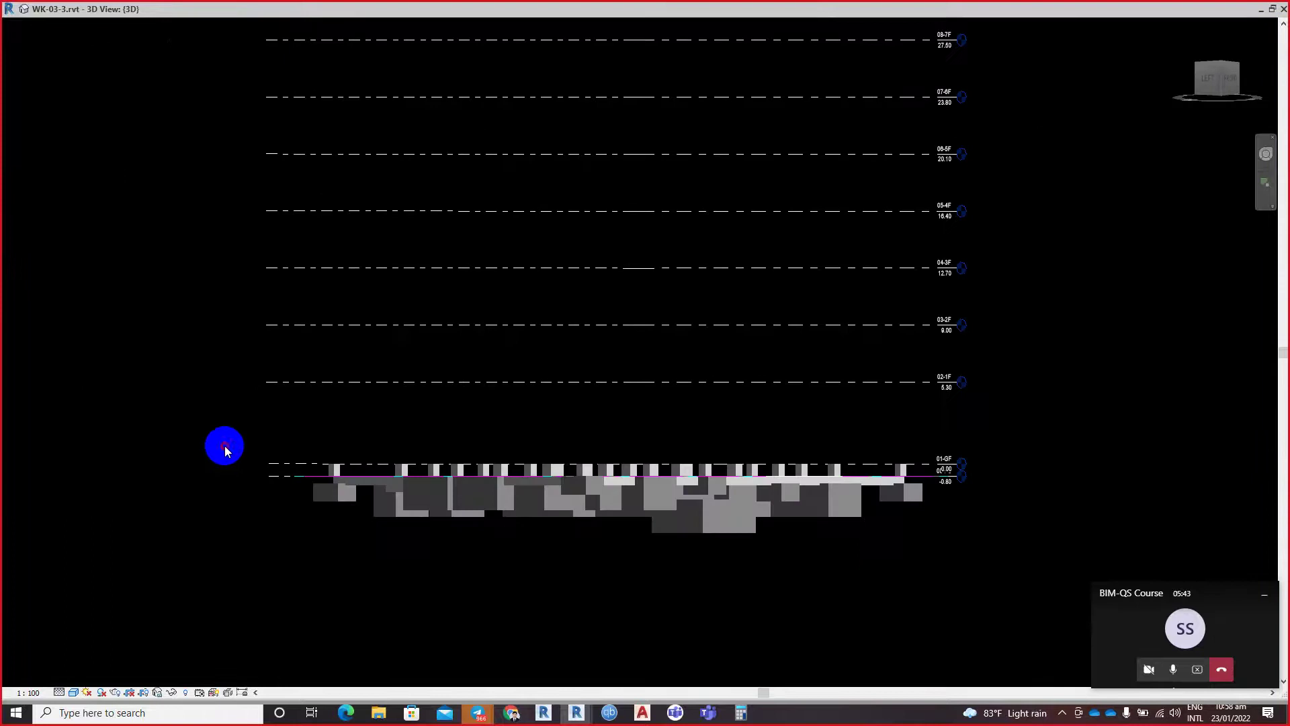
{"action": "left_click_drag", "start_coordinate": [174, 418], "coordinate": [937, 553]}
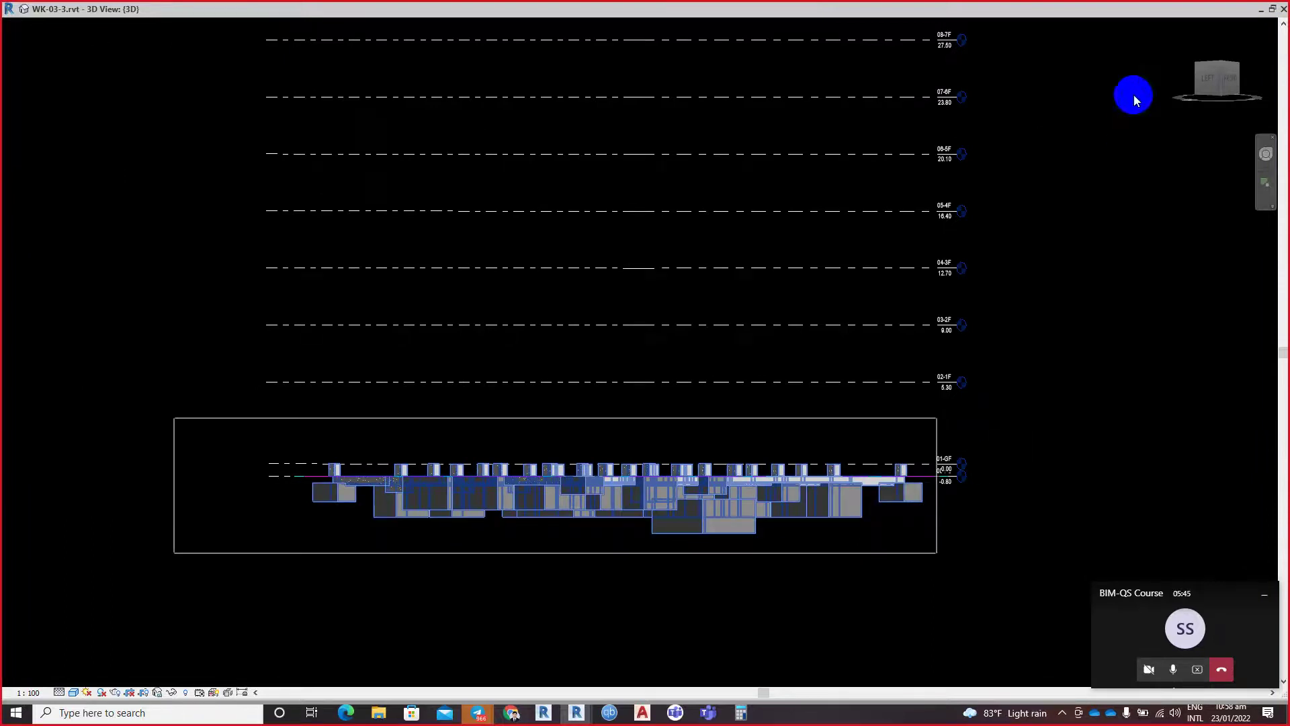
{"action": "double_click", "coordinate": [1117, 12]}
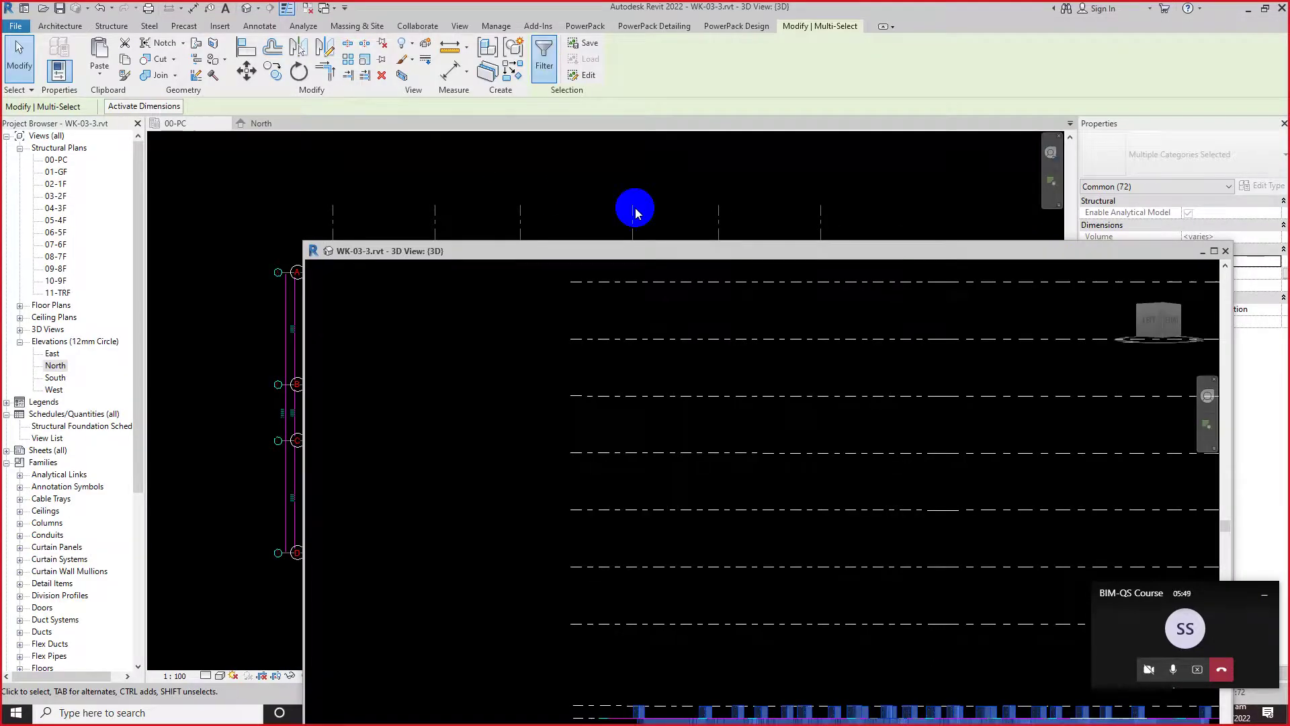
Step: Filter the selection down to the 23 Structural Framing (Other) beams
{"action": "left_click", "coordinate": [625, 281]}
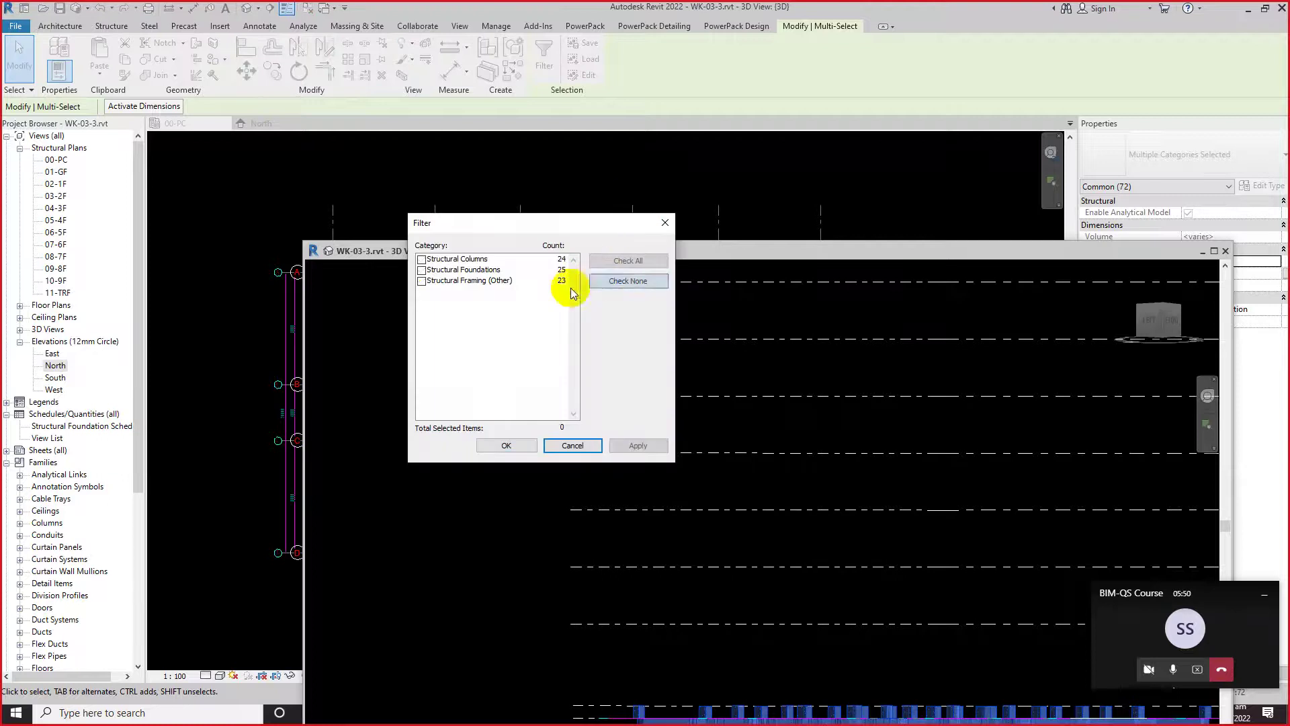
{"action": "left_click", "coordinate": [422, 280]}
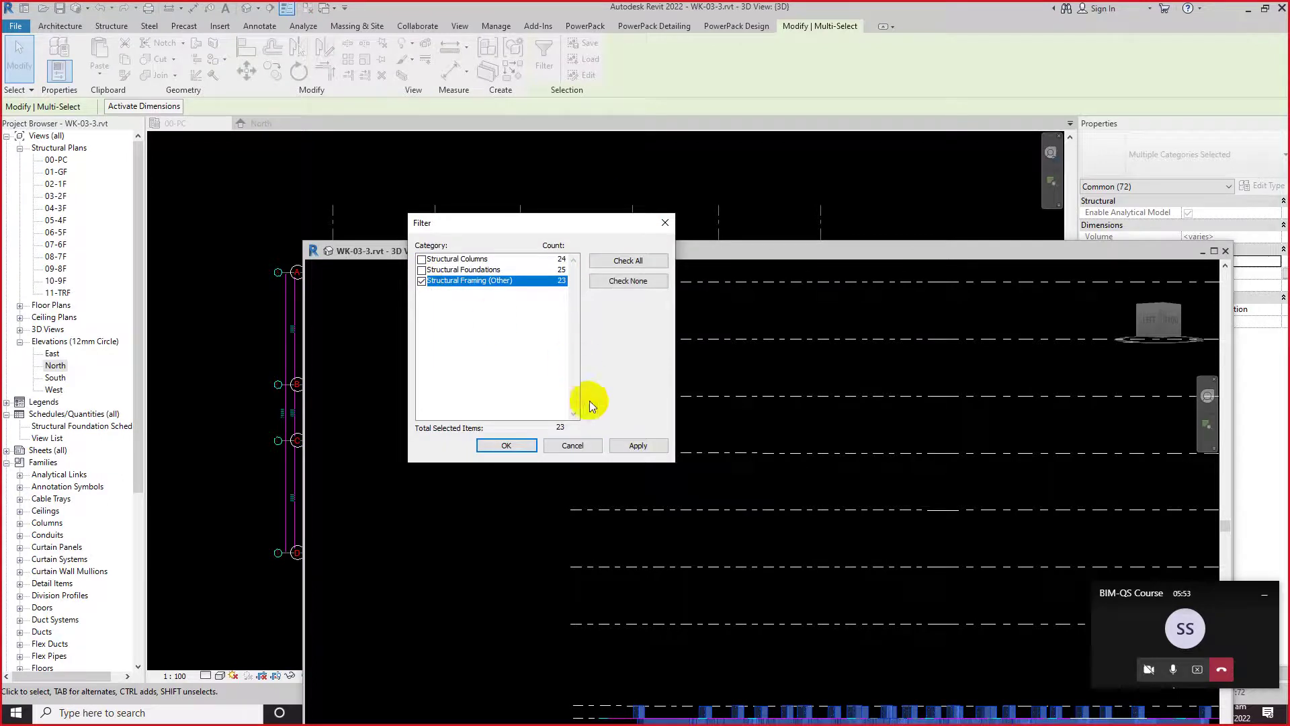
{"action": "left_click", "coordinate": [644, 450]}
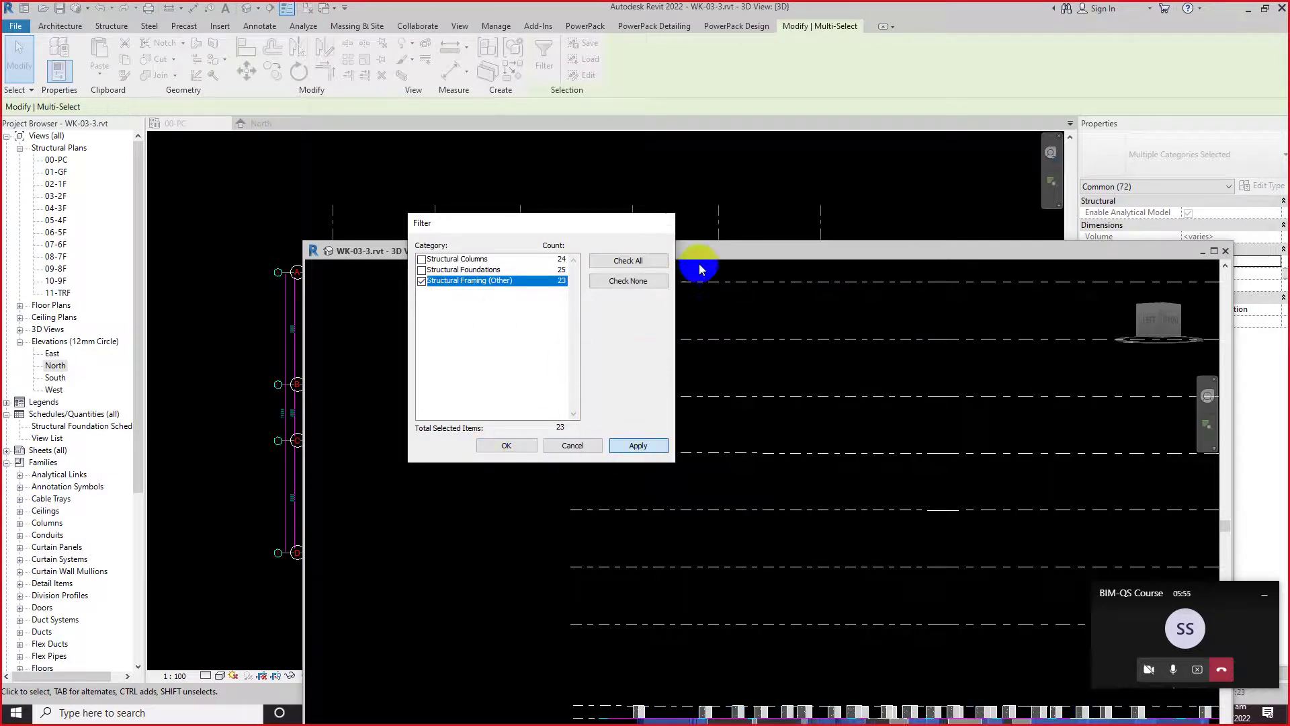
{"action": "key", "text": "Return"}
Step: Rearrange and maximize the 3D window, then minimize it to return to 00-PC
{"action": "scroll", "coordinate": [618, 274], "scroll_direction": "down", "scroll_amount": 1}
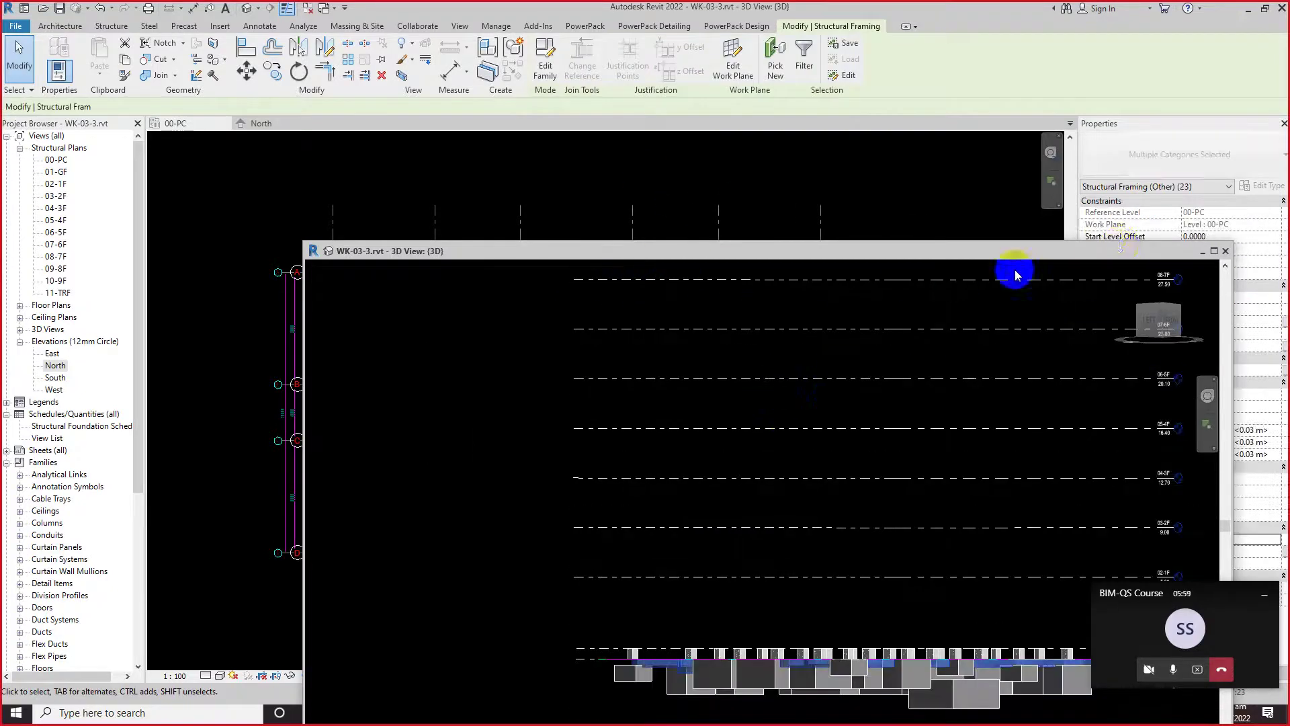
{"action": "left_click_drag", "start_coordinate": [1113, 256], "coordinate": [753, 246]}
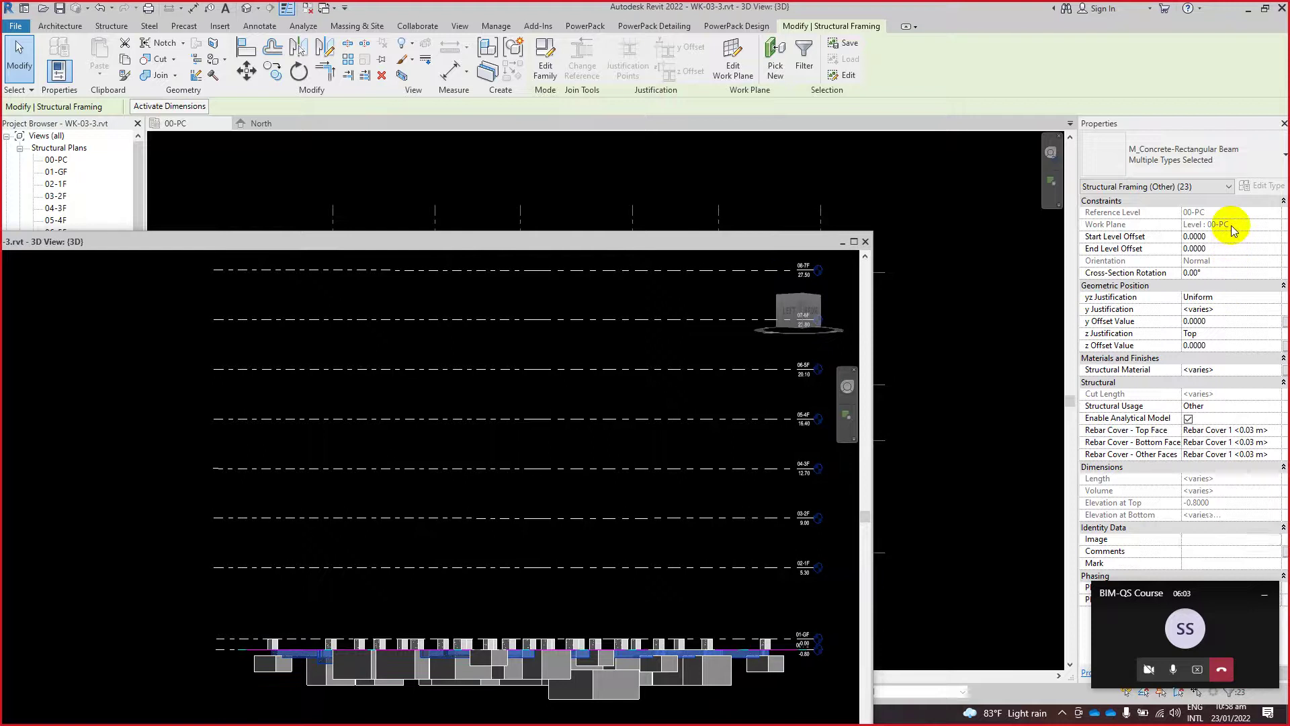
{"action": "left_click_drag", "start_coordinate": [657, 243], "coordinate": [988, 230]}
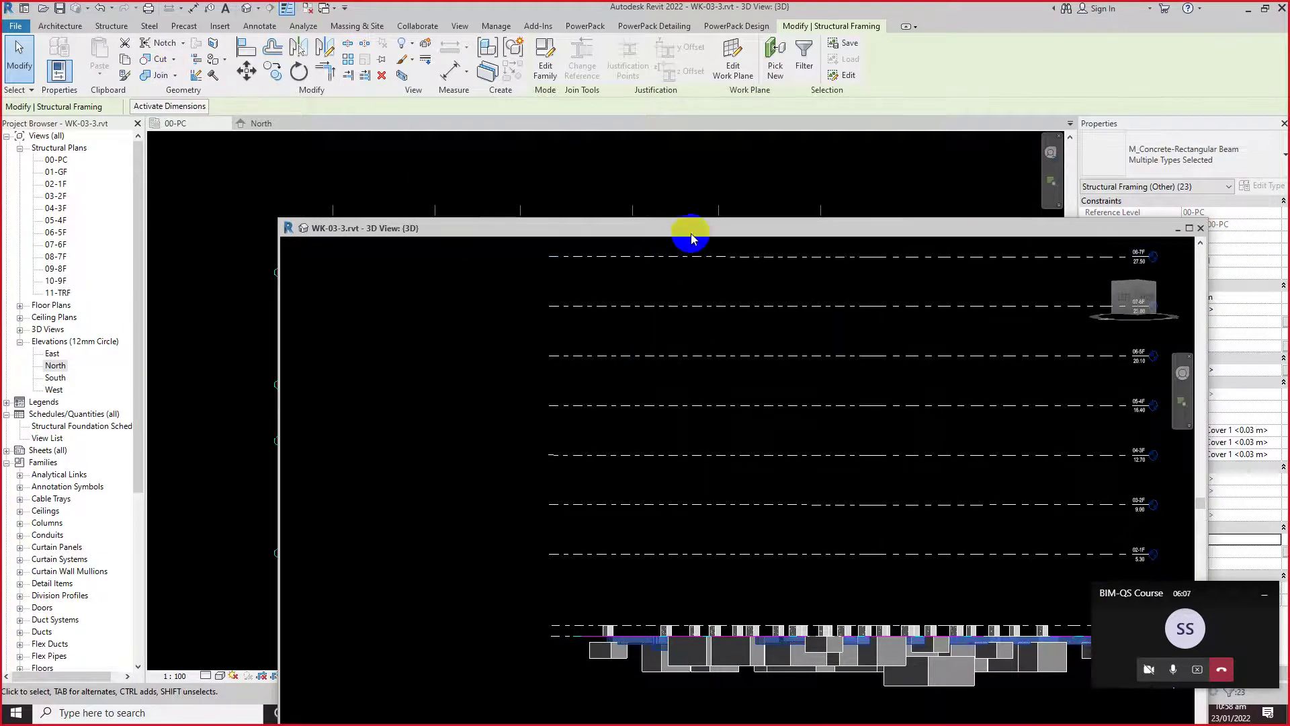
{"action": "left_click_drag", "start_coordinate": [691, 228], "coordinate": [500, 207]}
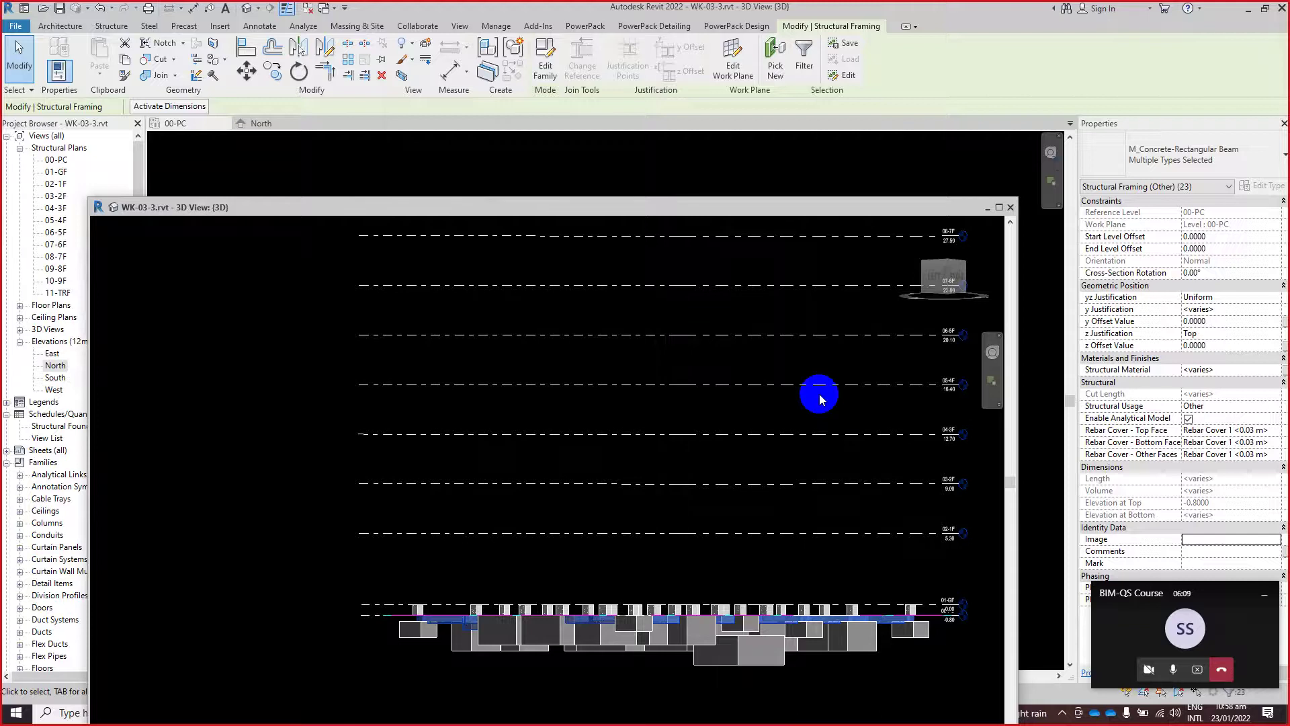
{"action": "double_click", "coordinate": [981, 214]}
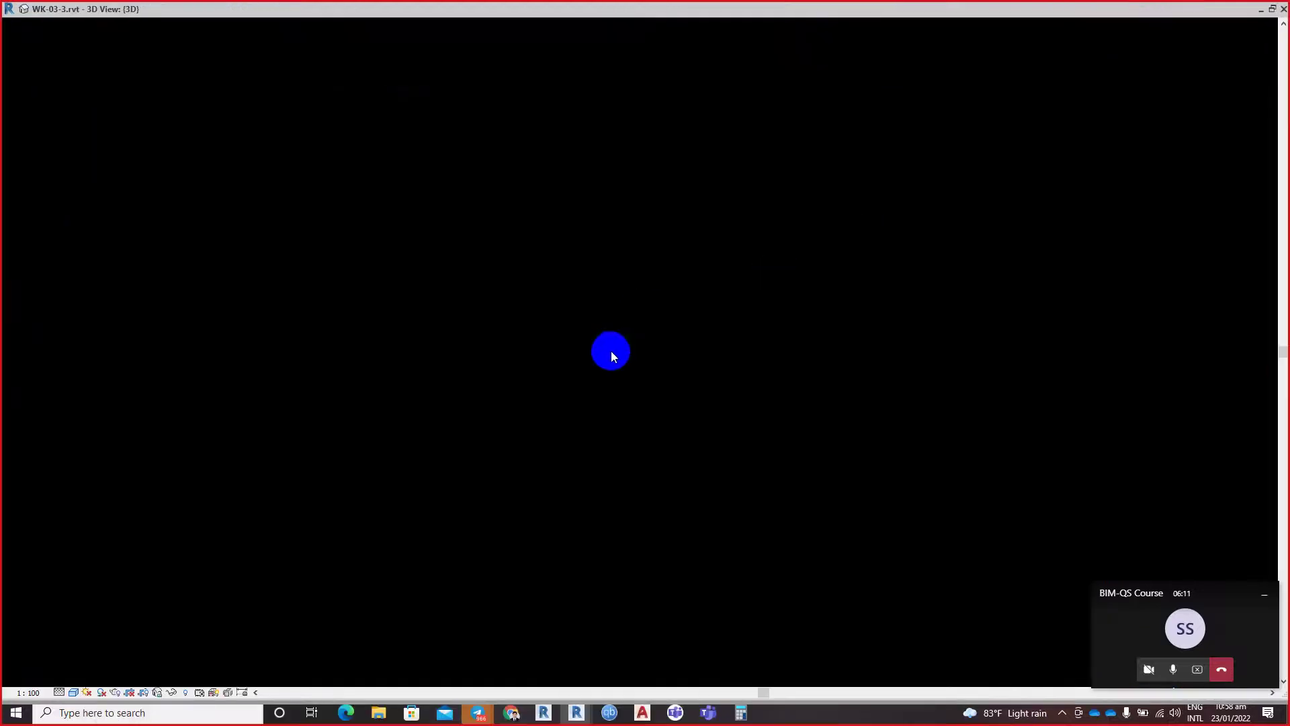
{"action": "left_click", "coordinate": [1261, 10]}
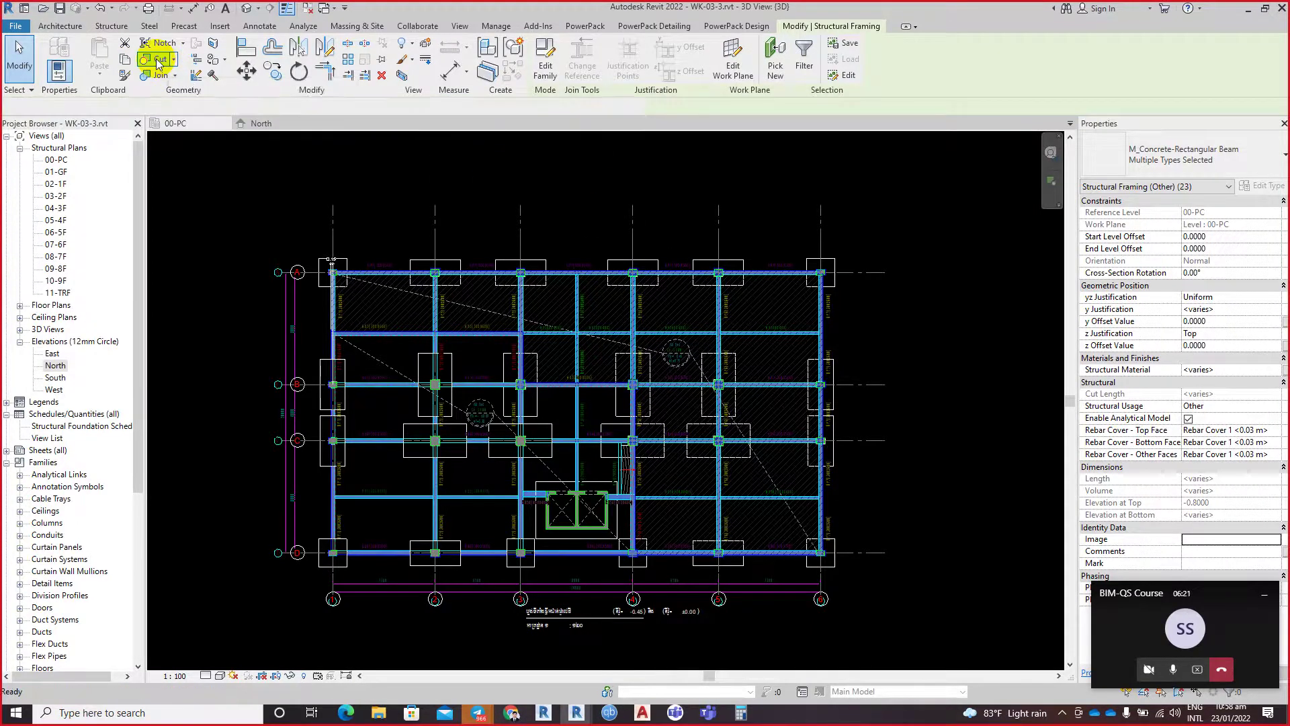
Step: Return to the Modify tools and switch to the 00-PC structural plan
{"action": "left_click", "coordinate": [201, 168]}
{"action": "left_click", "coordinate": [455, 182]}
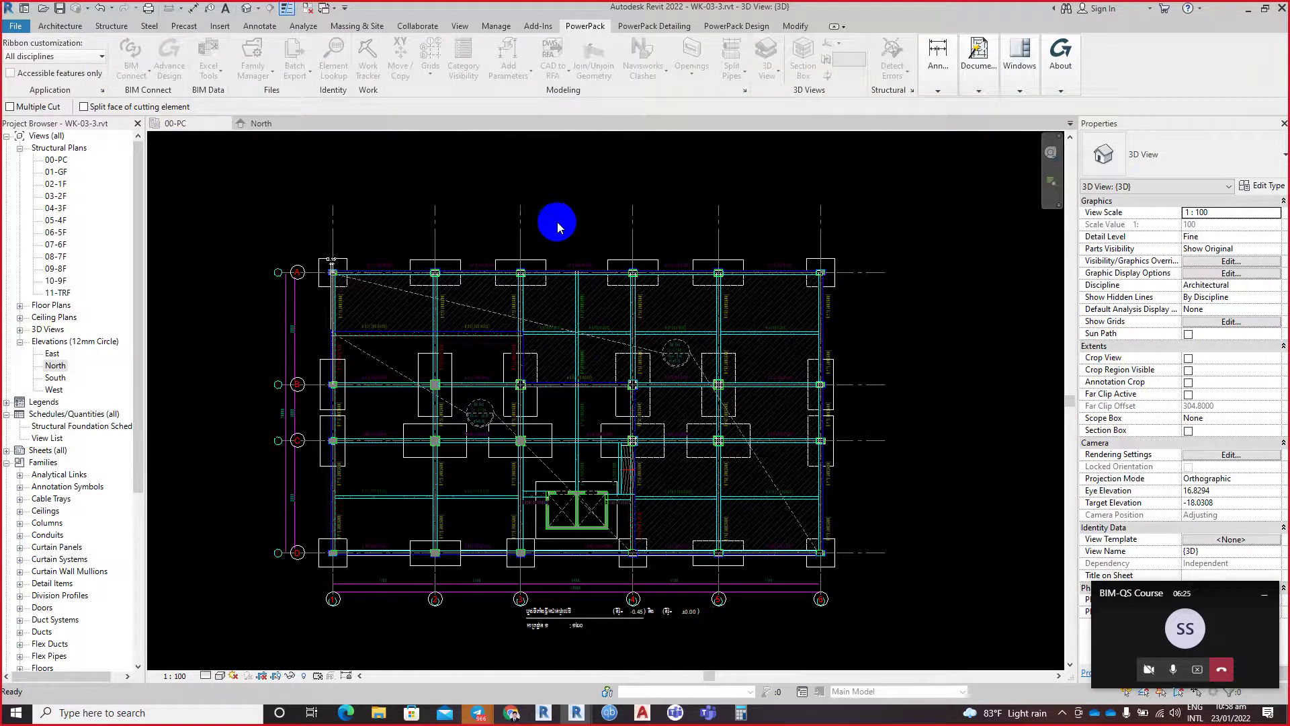
{"action": "left_click", "coordinate": [795, 26]}
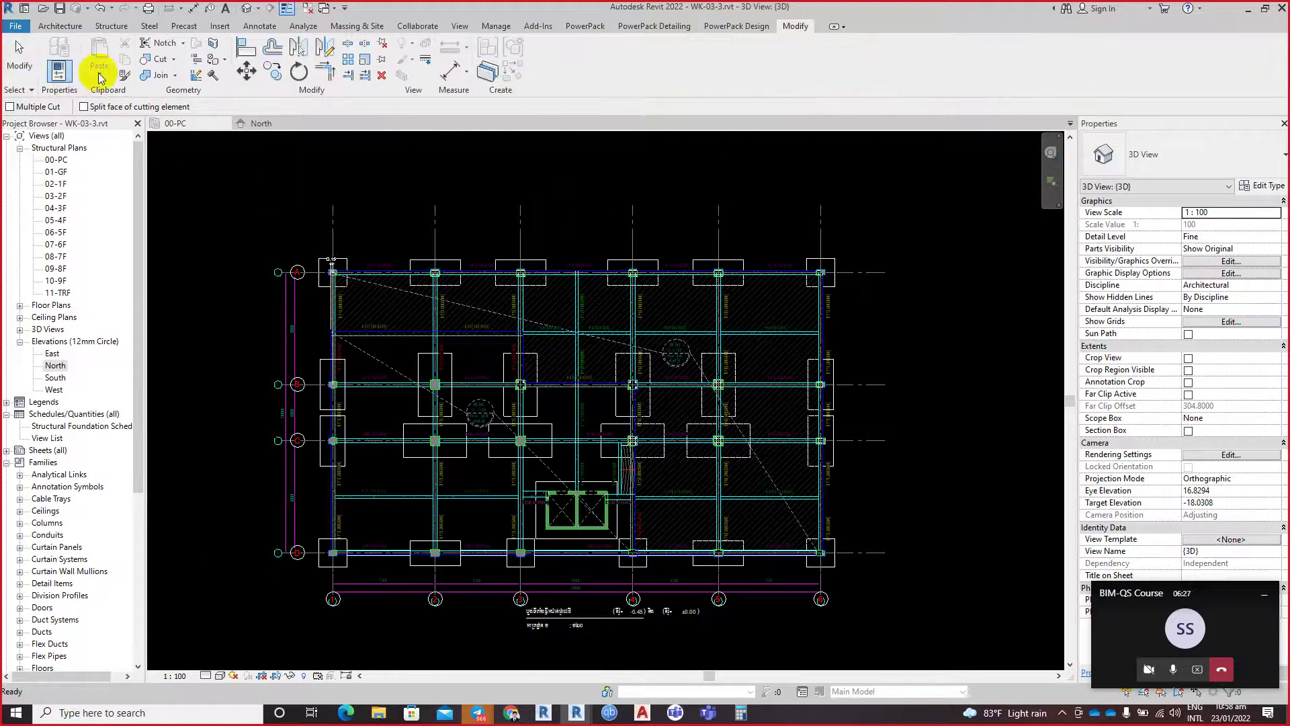
{"action": "left_click", "coordinate": [202, 150]}
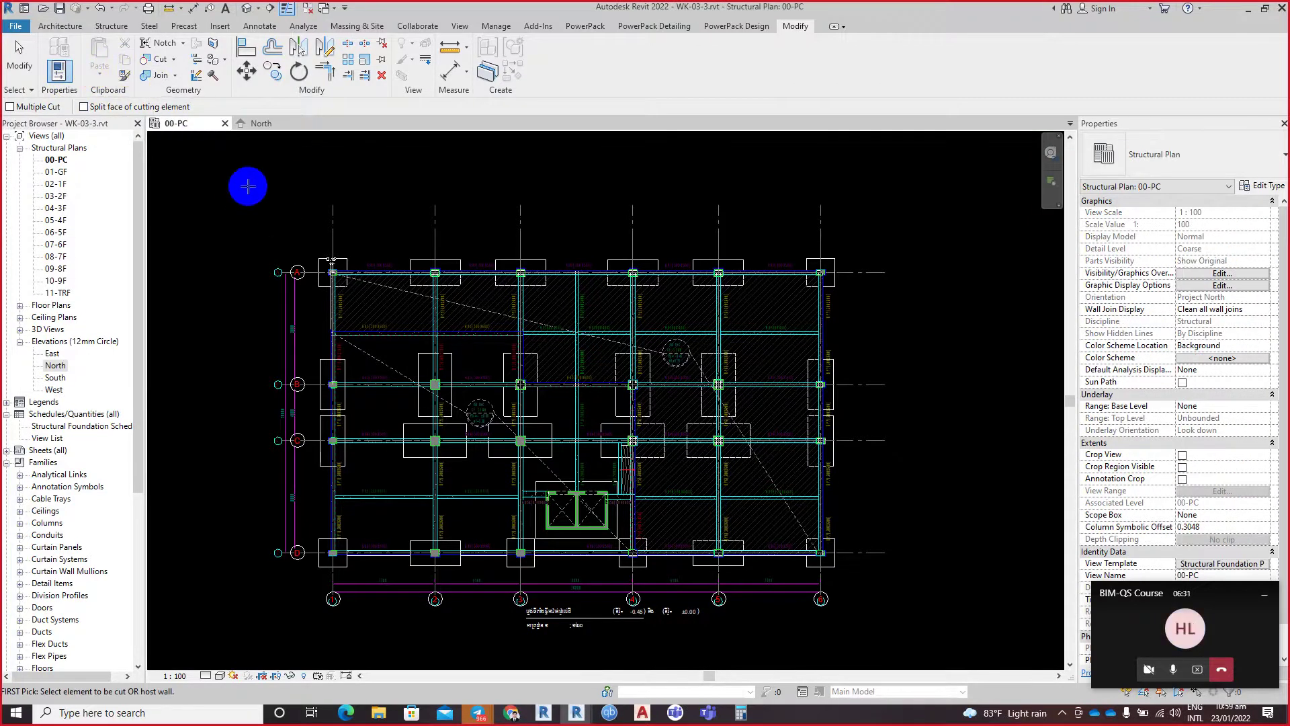
Step: Cancel the pending Cut and window-select all 84 elements in the 00-PC plan
{"action": "scroll", "coordinate": [248, 186], "scroll_direction": "up", "scroll_amount": 1}
{"action": "left_click", "coordinate": [369, 285]}
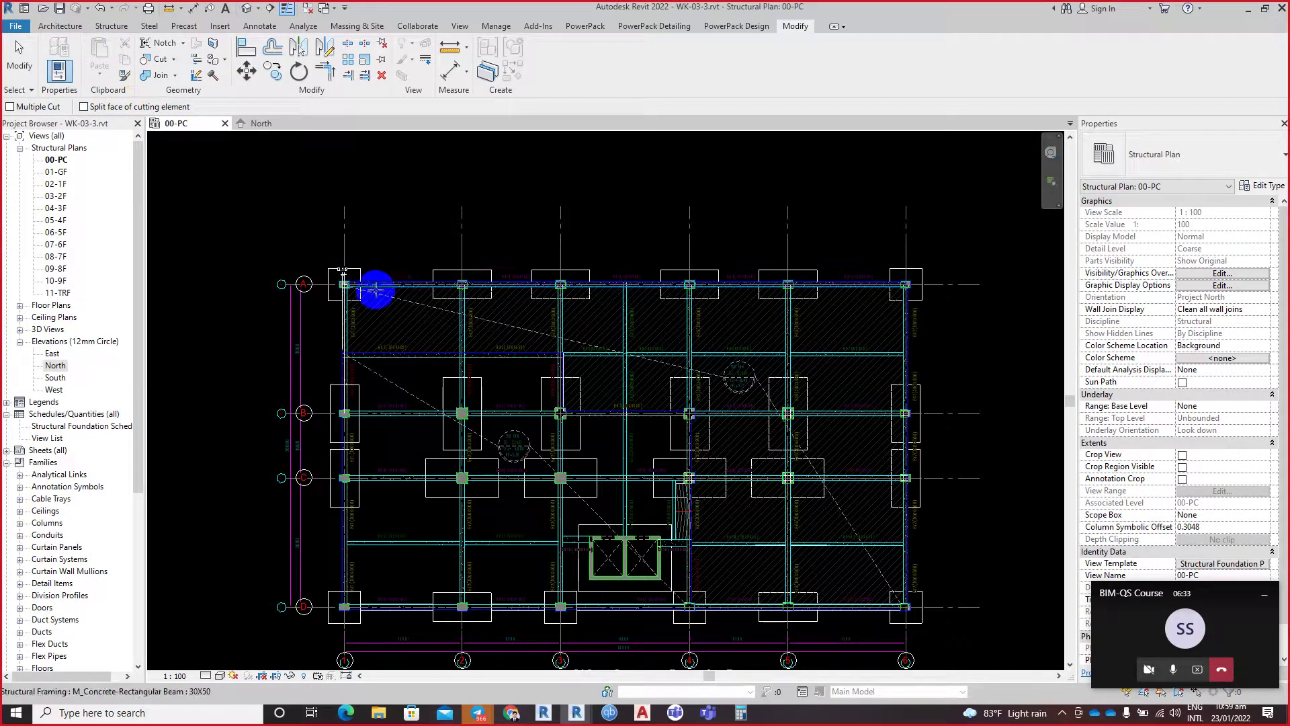
{"action": "scroll", "coordinate": [392, 274], "scroll_direction": "down", "scroll_amount": 1}
{"action": "scroll", "coordinate": [267, 187], "scroll_direction": "down", "scroll_amount": 1}
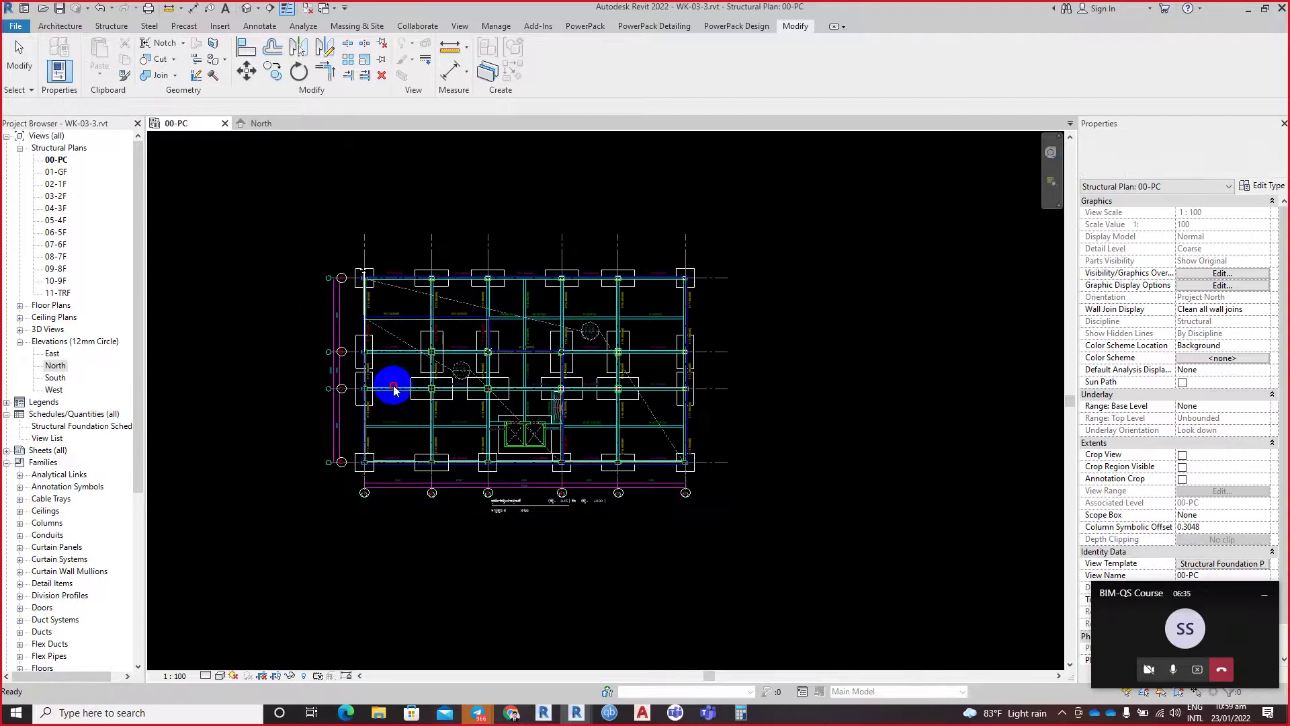
{"action": "left_click_drag", "start_coordinate": [220, 189], "coordinate": [817, 563]}
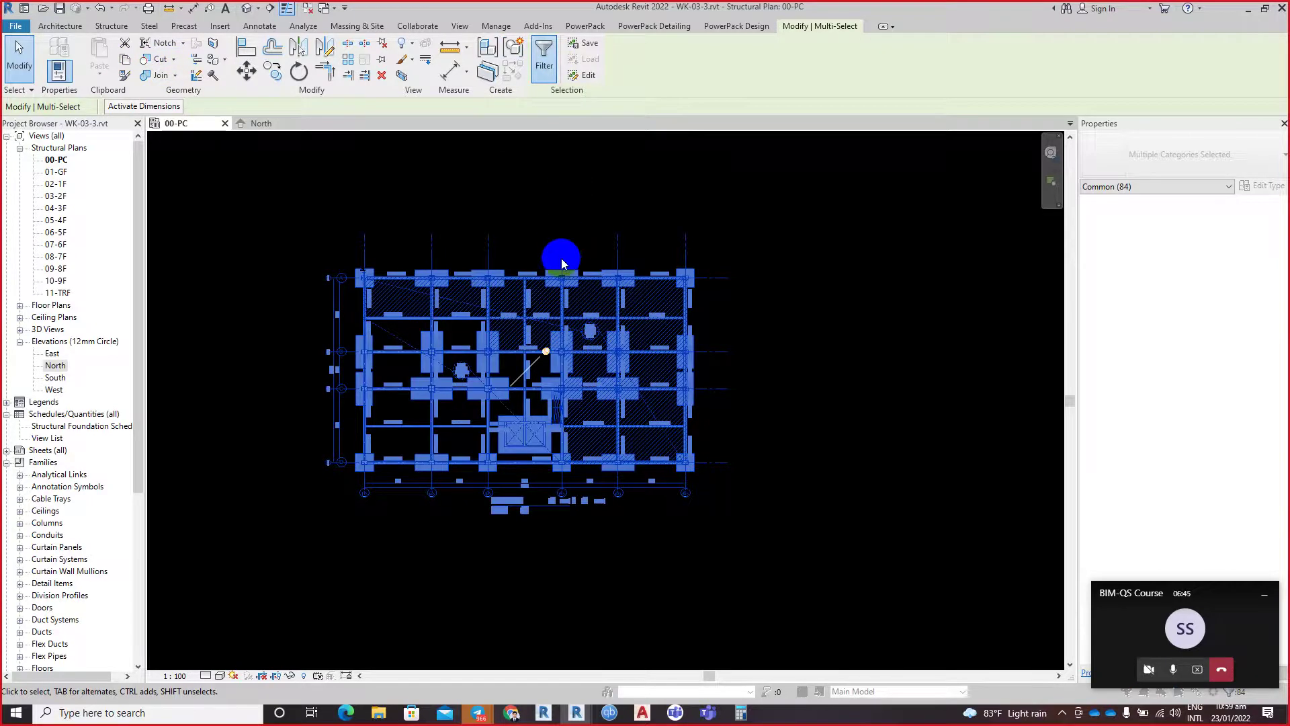
Step: Filter to the 23 Structural Framing (Other) beams, copy them, and open the 01-GF plan
{"action": "left_click", "coordinate": [593, 283]}
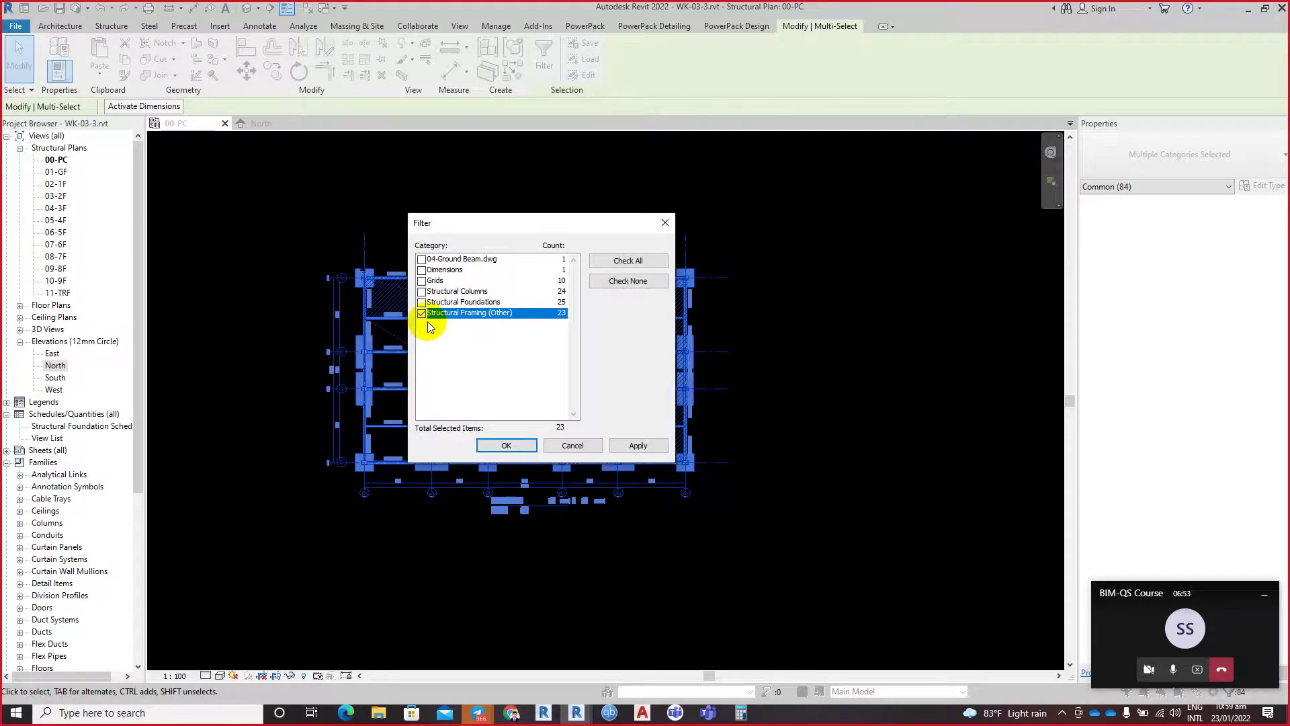
{"action": "left_click", "coordinate": [639, 444]}
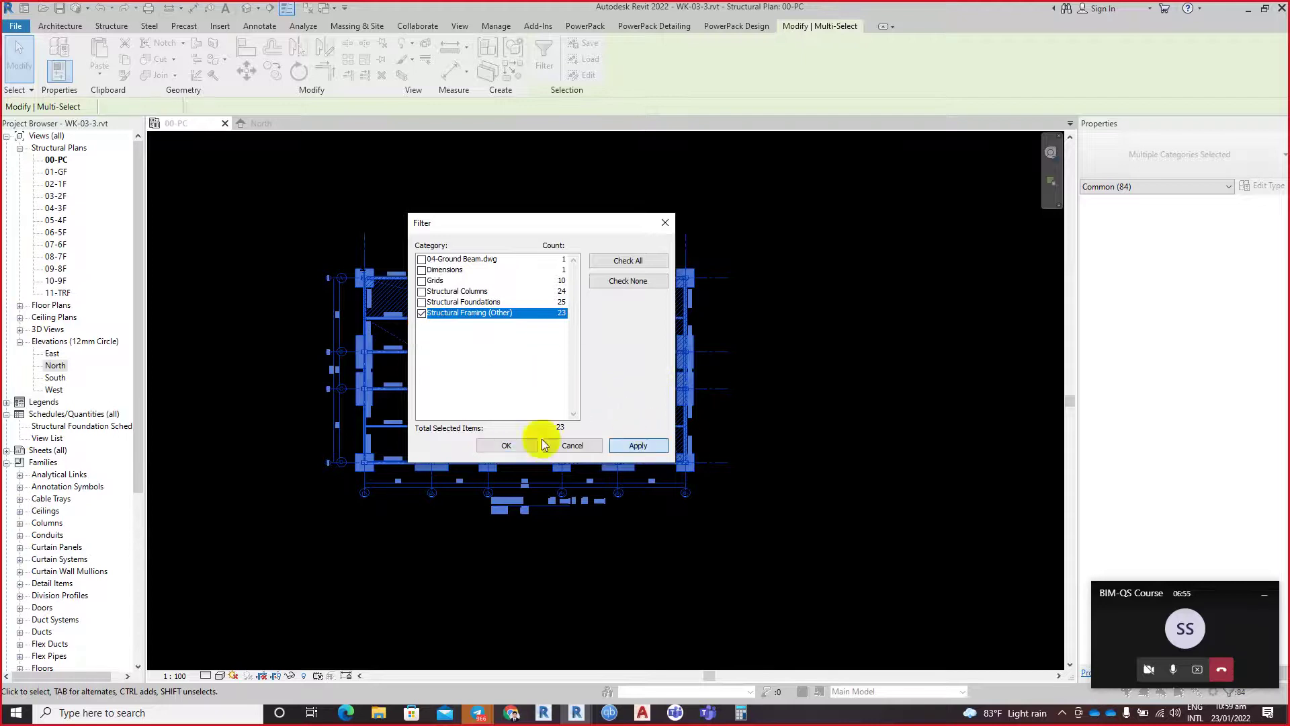
{"action": "left_click", "coordinate": [503, 446]}
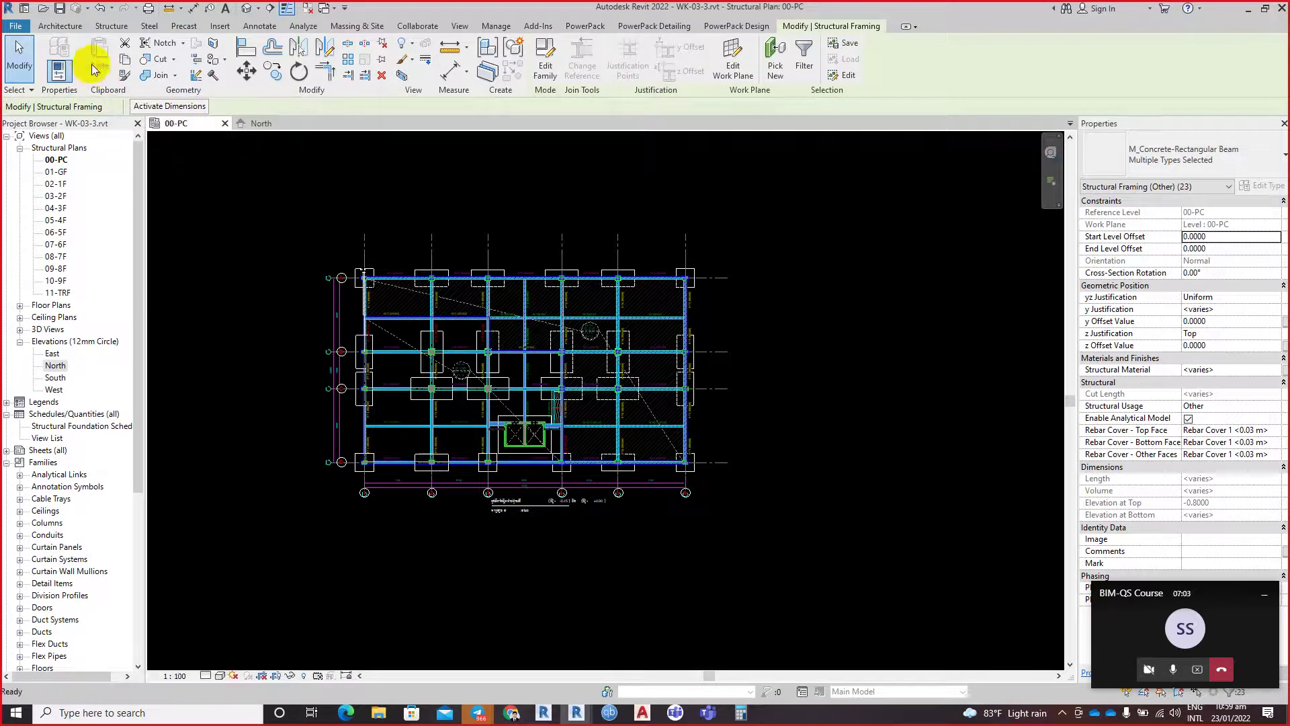
{"action": "left_click", "coordinate": [125, 61]}
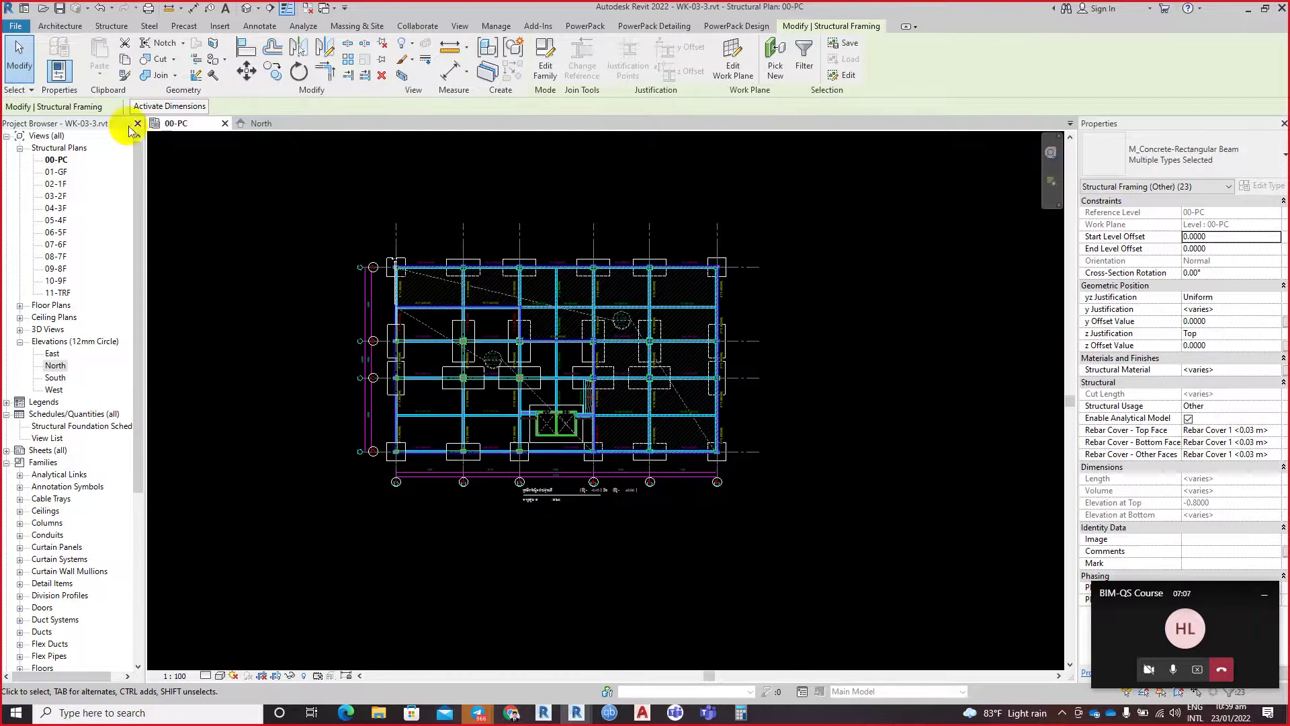
{"action": "left_click", "coordinate": [59, 173]}
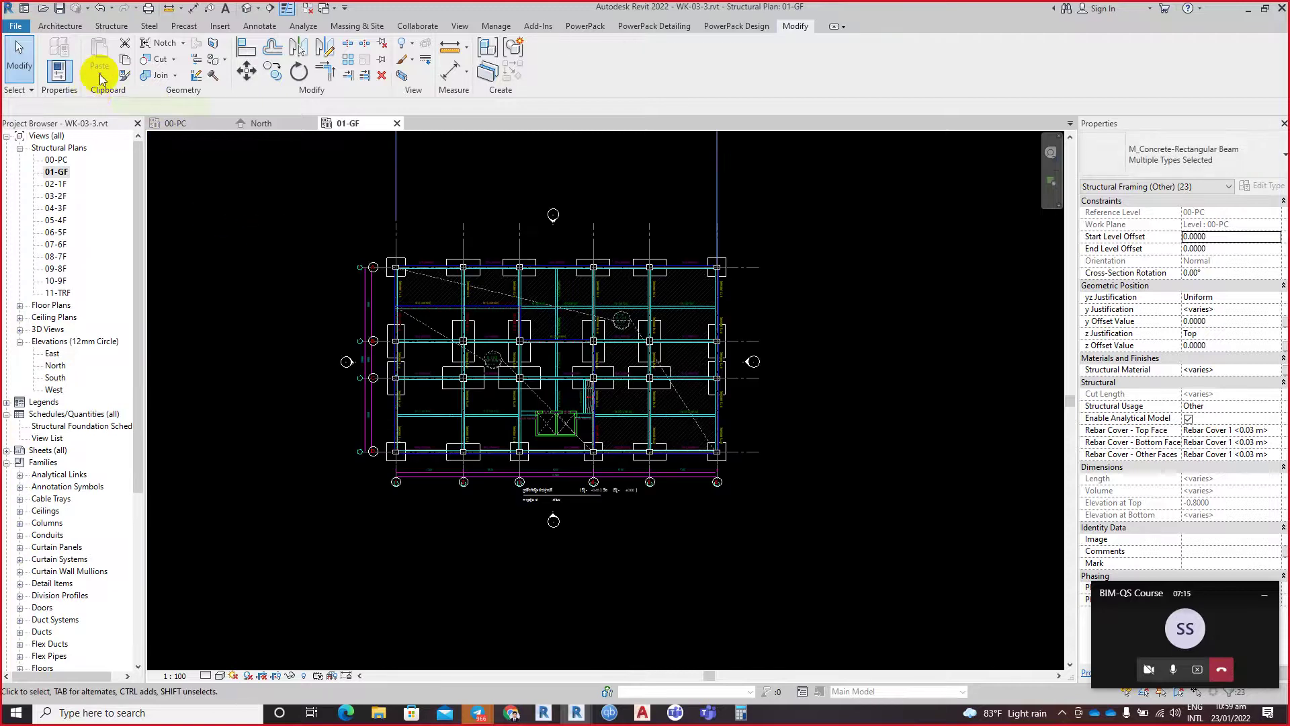
Step: Paste the copied ground beams into 01-GF using Aligned to Current View
{"action": "key", "text": "ctrl+c"}
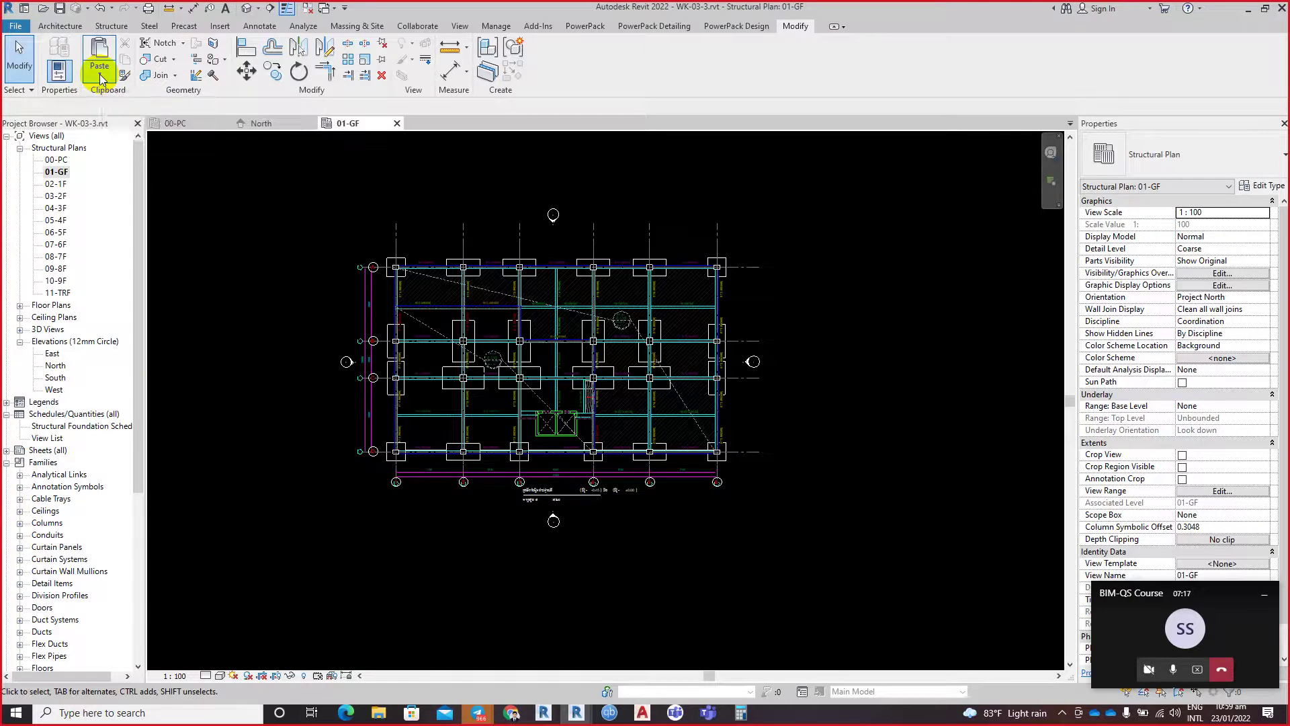
{"action": "left_click", "coordinate": [100, 74]}
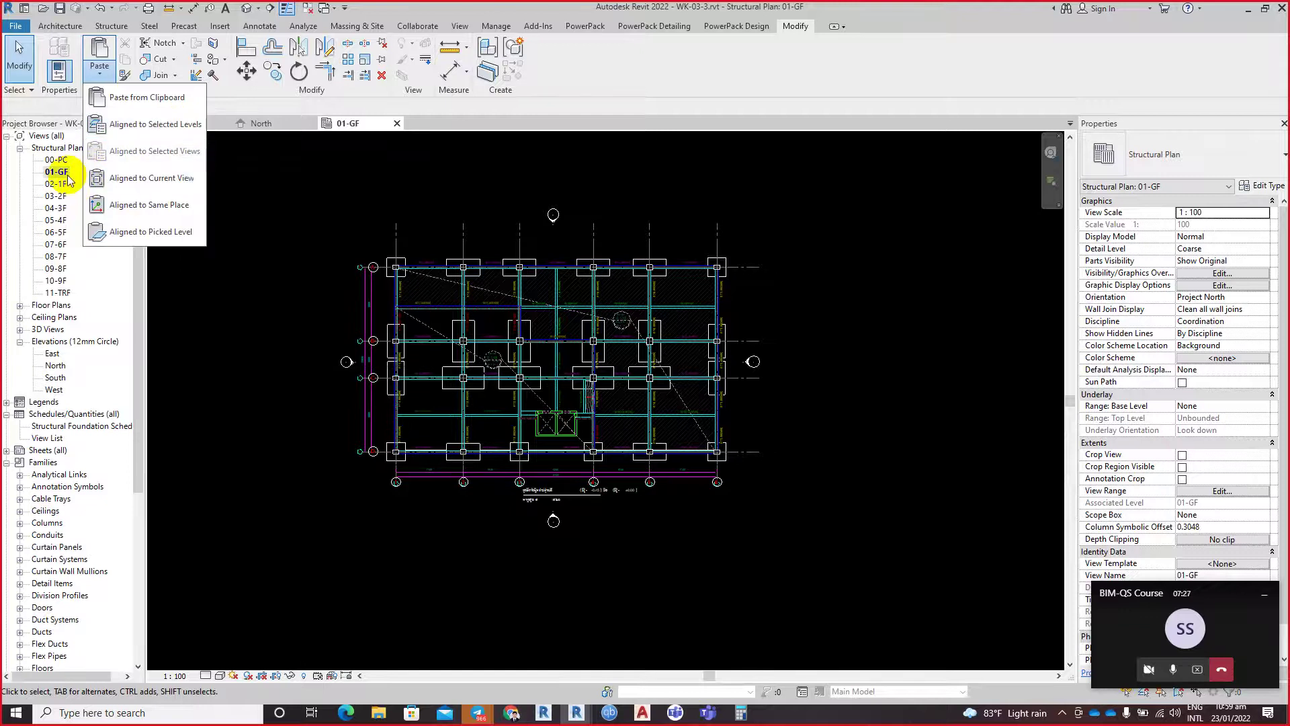
{"action": "left_click", "coordinate": [143, 180]}
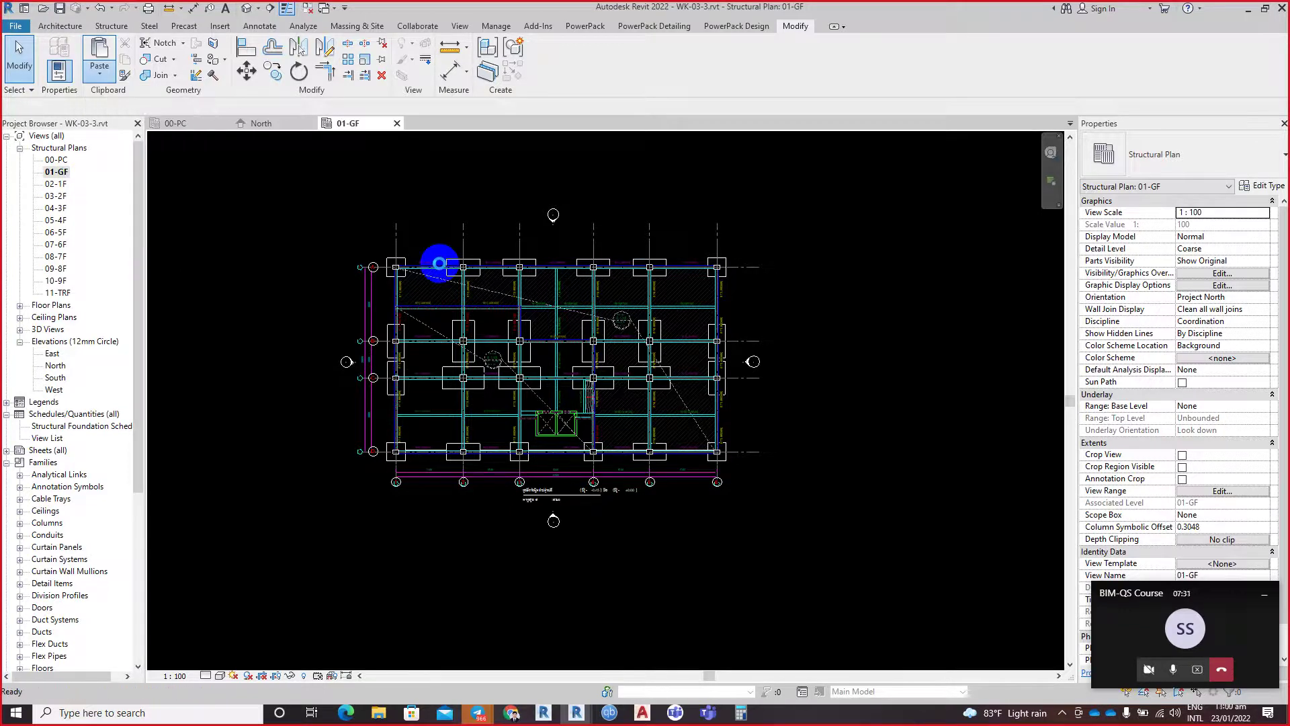
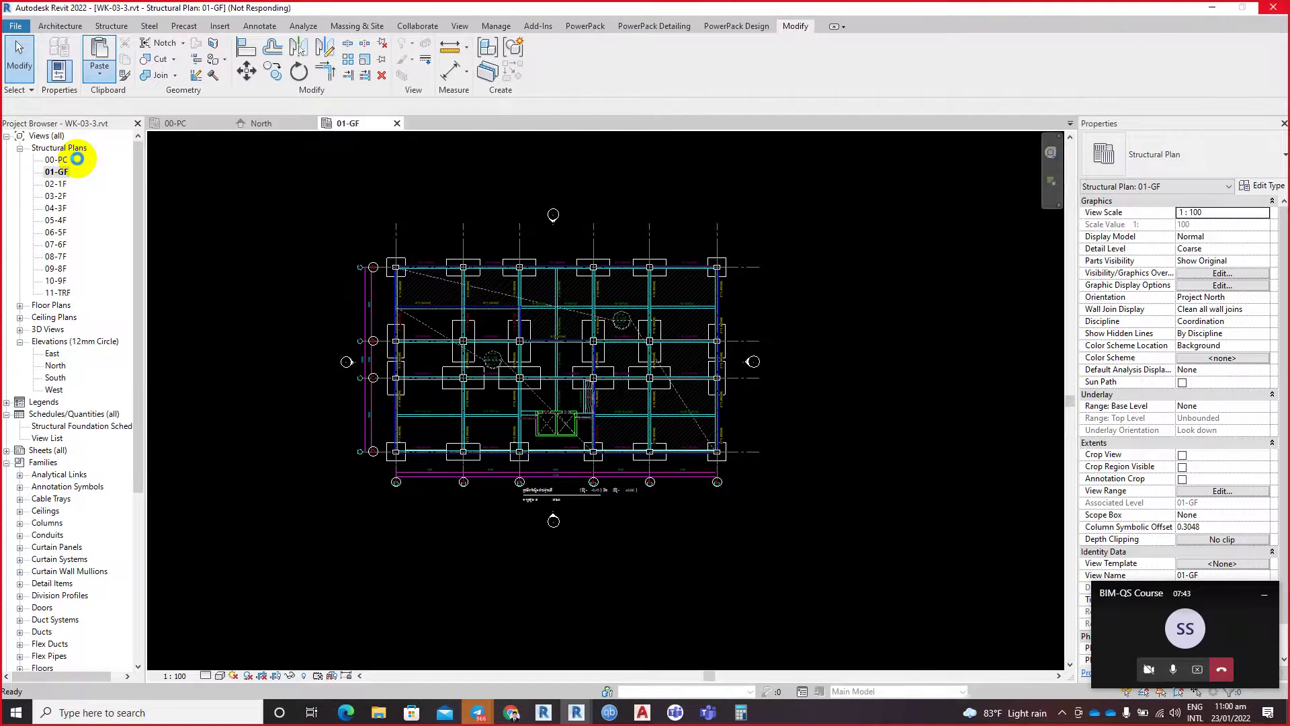
Step: Window-select all the foundation elements in the ground floor plan
{"action": "left_click", "coordinate": [319, 189]}
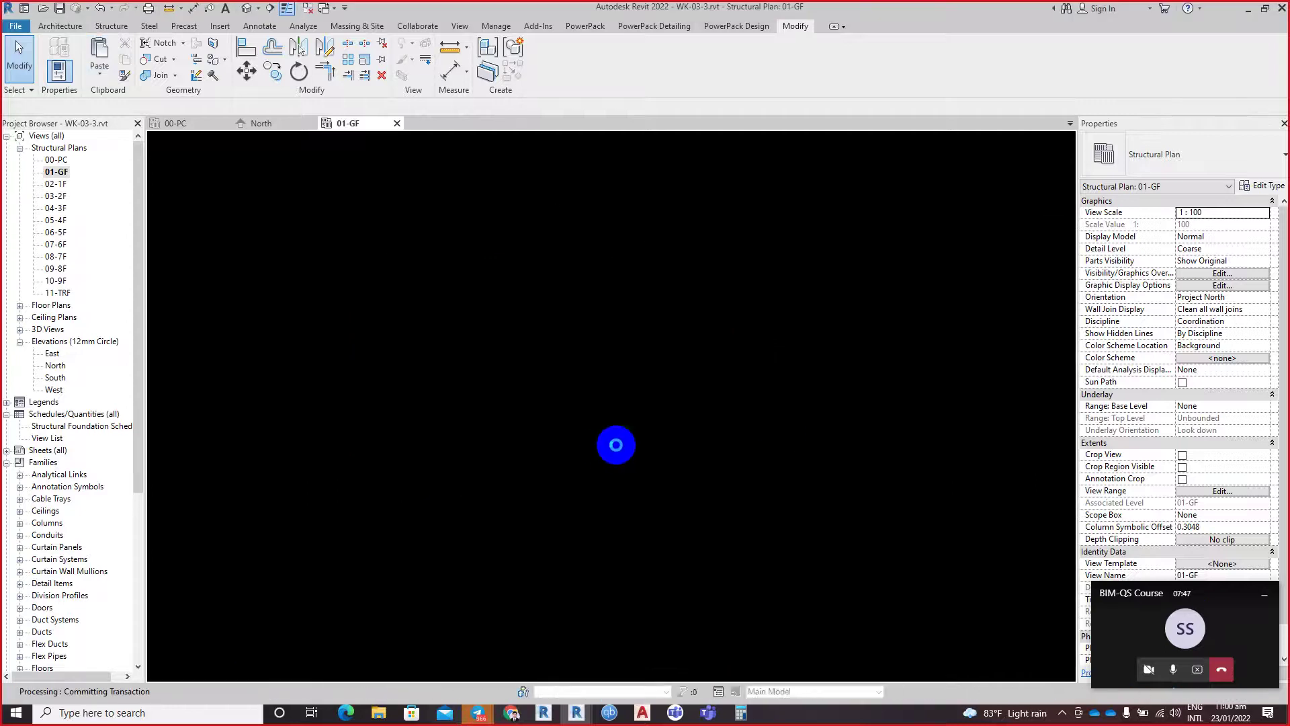
{"action": "left_click_drag", "start_coordinate": [613, 447], "coordinate": [798, 447]}
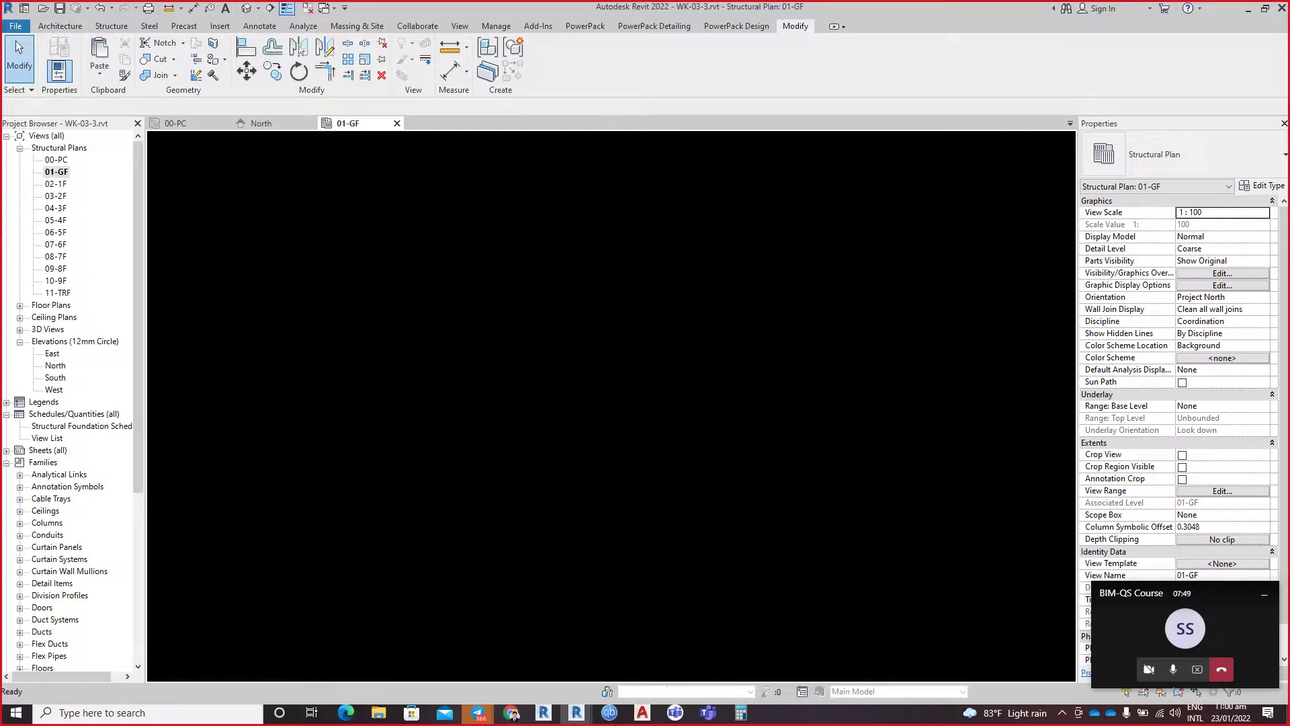
{"action": "left_click_drag", "start_coordinate": [545, 441], "coordinate": [385, 200]}
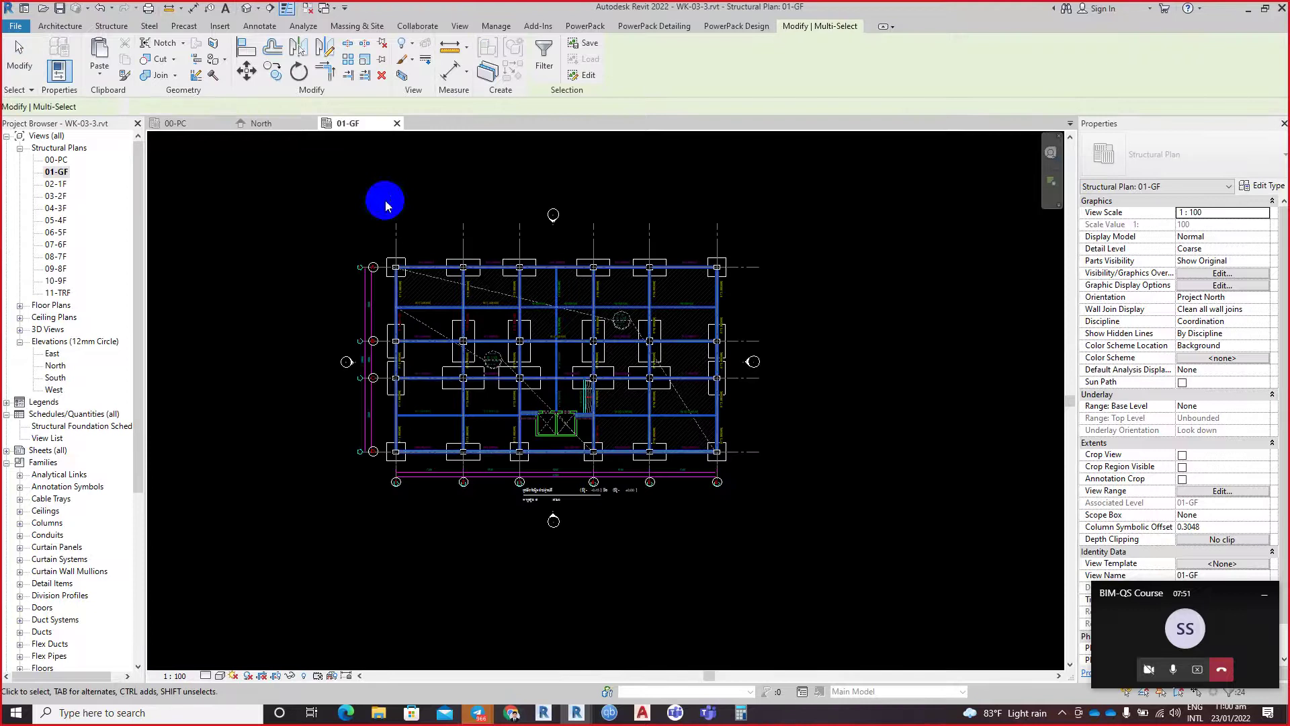
Step: Review the foundations in the default 3D view by orbiting to a side view
{"action": "left_click", "coordinate": [249, 8]}
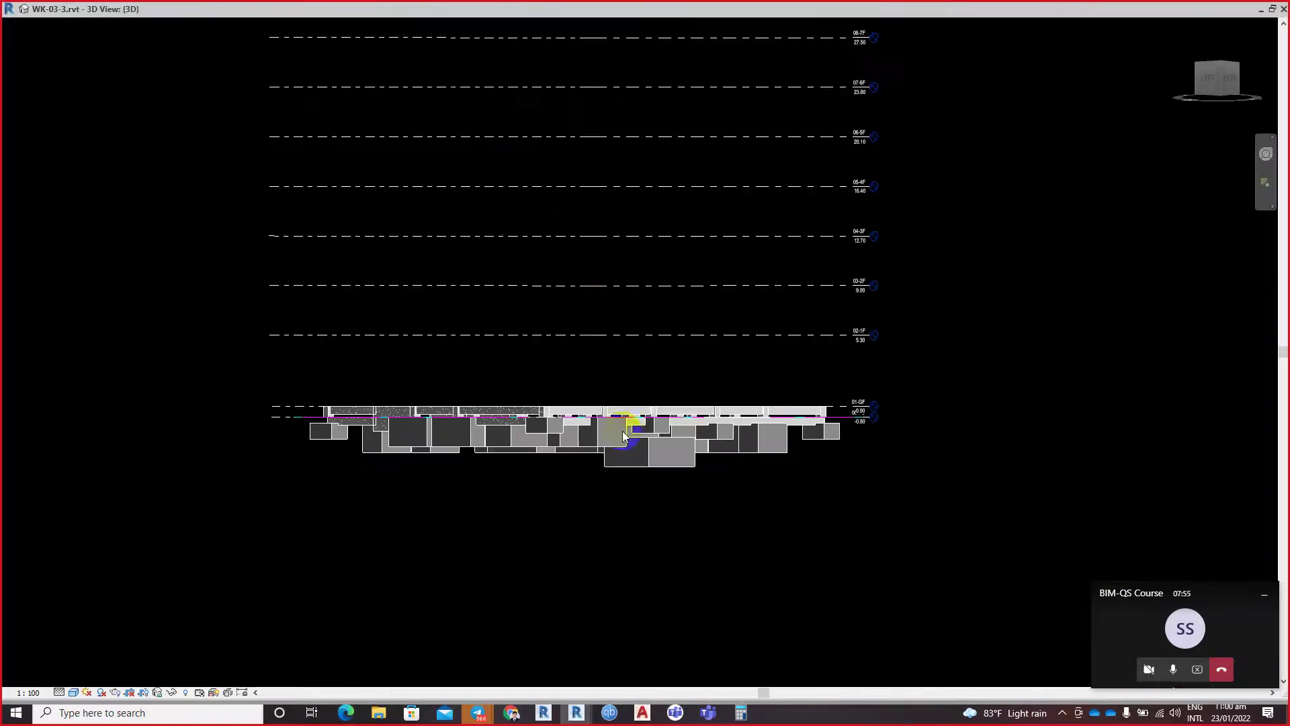
{"action": "scroll", "coordinate": [618, 400], "scroll_direction": "down", "scroll_amount": 2}
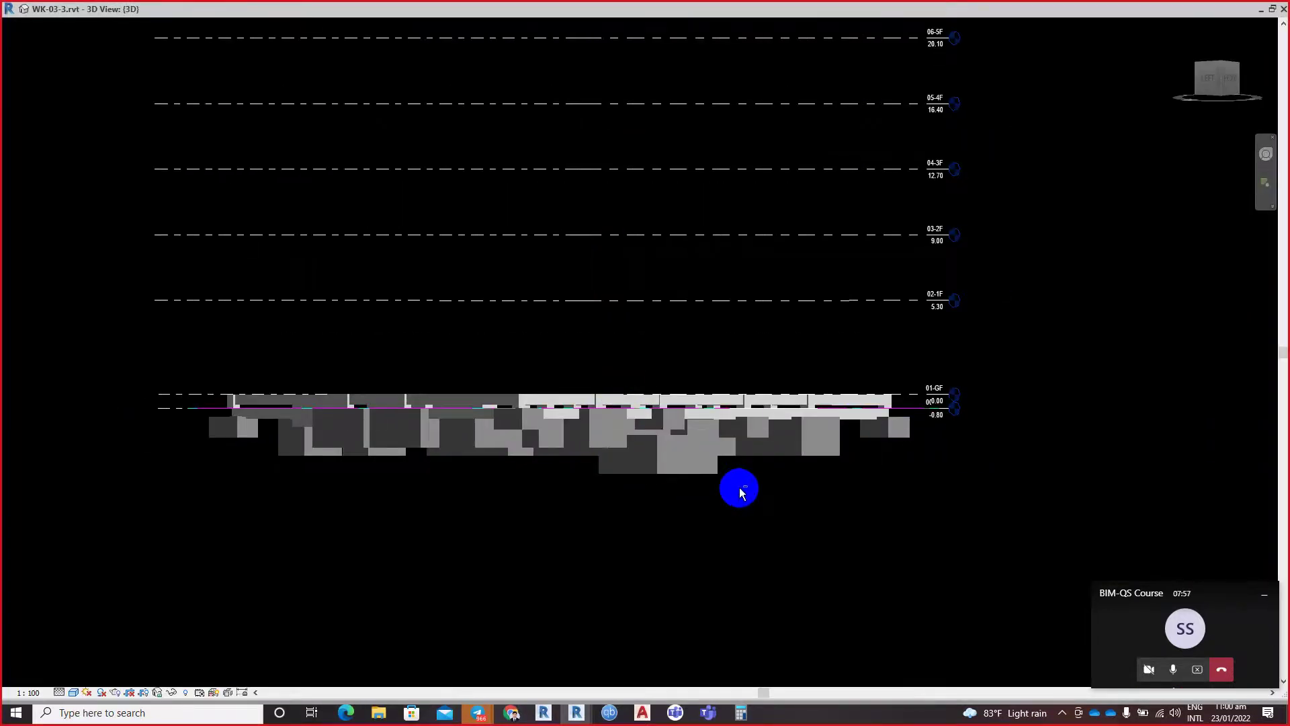
{"action": "mouse_move", "coordinate": [740, 487]}
{"action": "middle_mouse_down", "text": "shift"}
{"action": "mouse_move", "coordinate": [751, 500]}
{"action": "mouse_move", "coordinate": [513, 554]}
{"action": "mouse_move", "coordinate": [525, 434]}
{"action": "mouse_move", "coordinate": [471, 462]}
{"action": "mouse_move", "coordinate": [447, 508]}
{"action": "mouse_move", "coordinate": [370, 523]}
{"action": "mouse_move", "coordinate": [360, 540]}
{"action": "mouse_move", "coordinate": [355, 522]}
{"action": "middle_mouse_up", "text": "shift"}
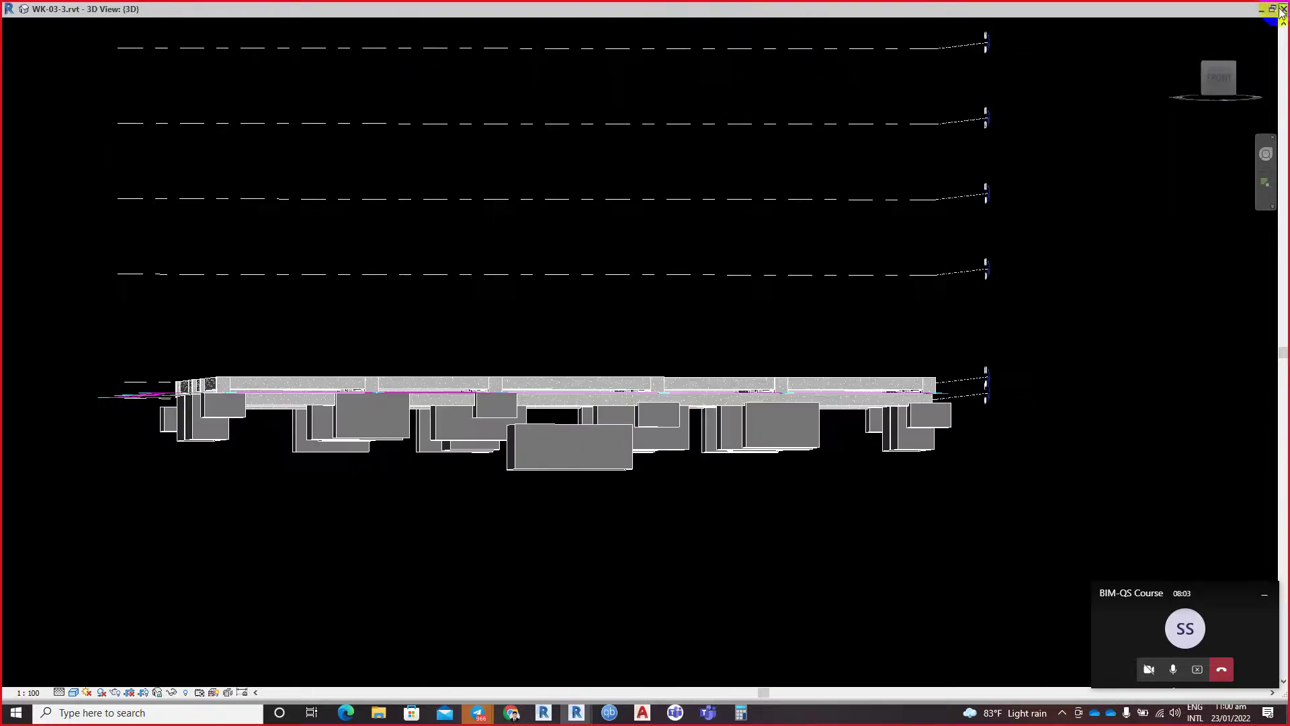
{"action": "key", "text": "alt+Tab"}
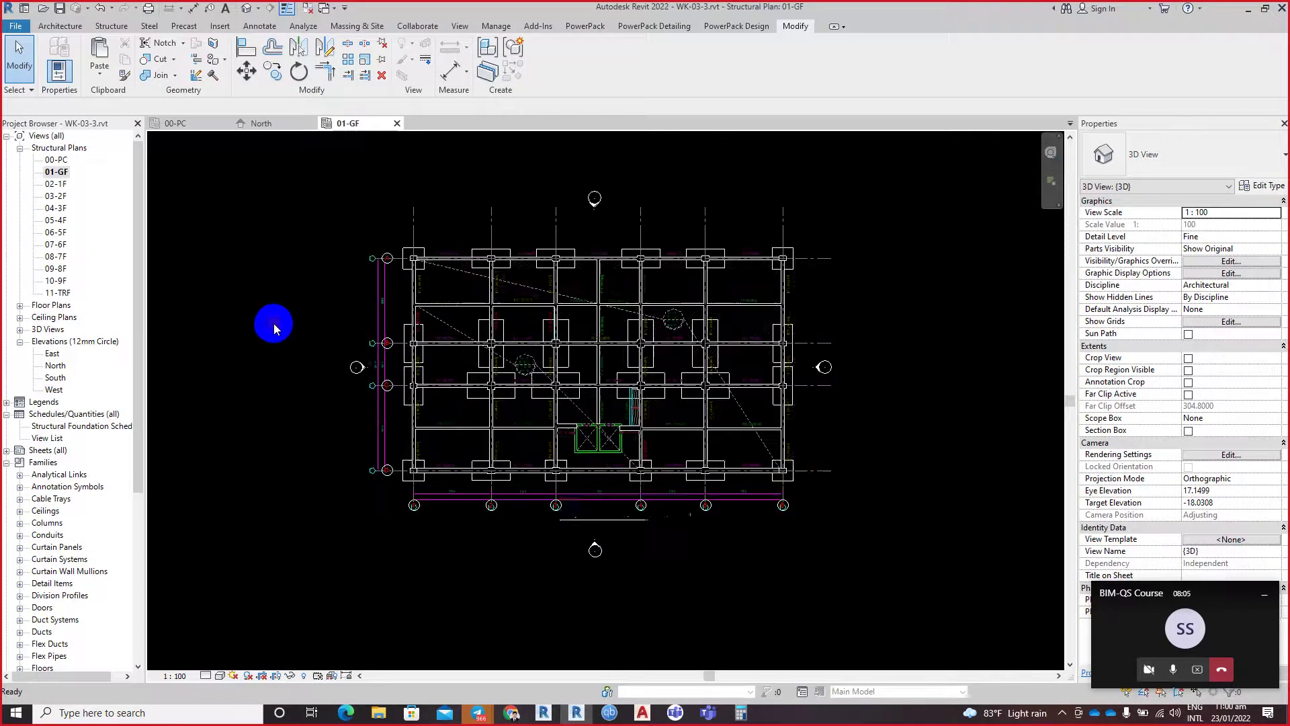
Step: Clear the plan selection and switch to the North elevation view
{"action": "left_click", "coordinate": [169, 323]}
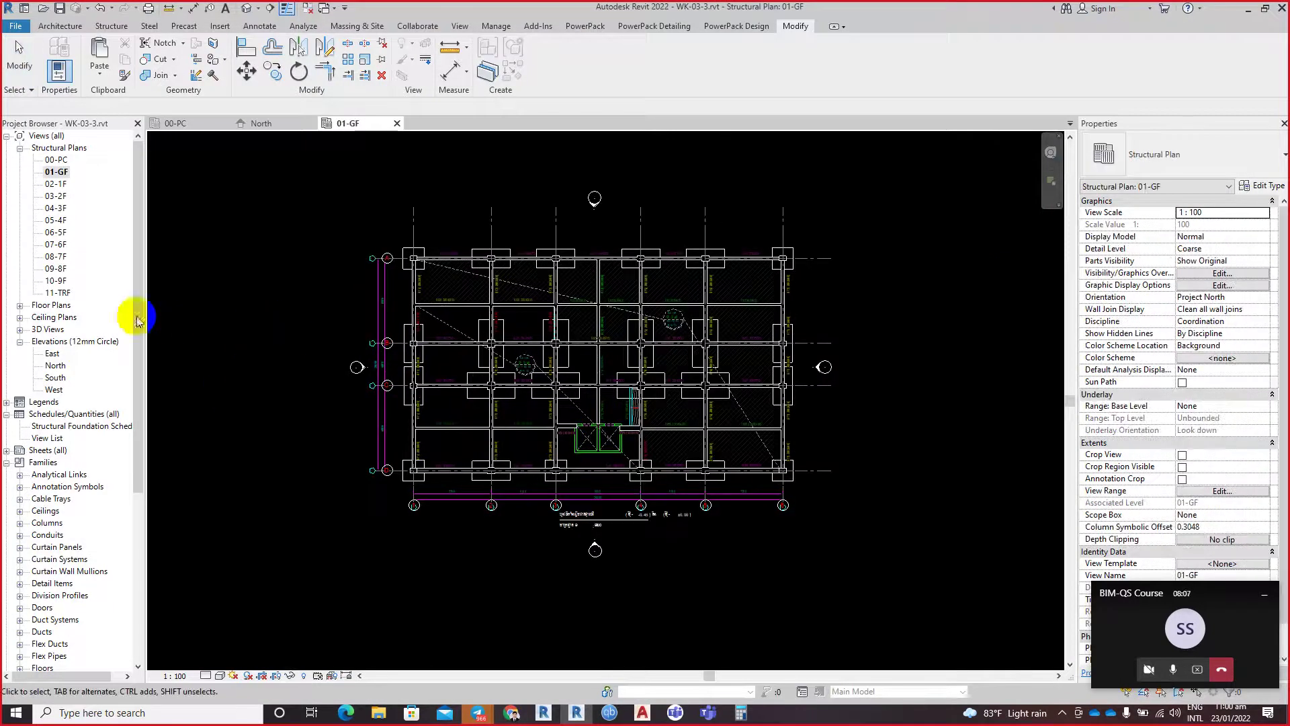
{"action": "left_click", "coordinate": [147, 320]}
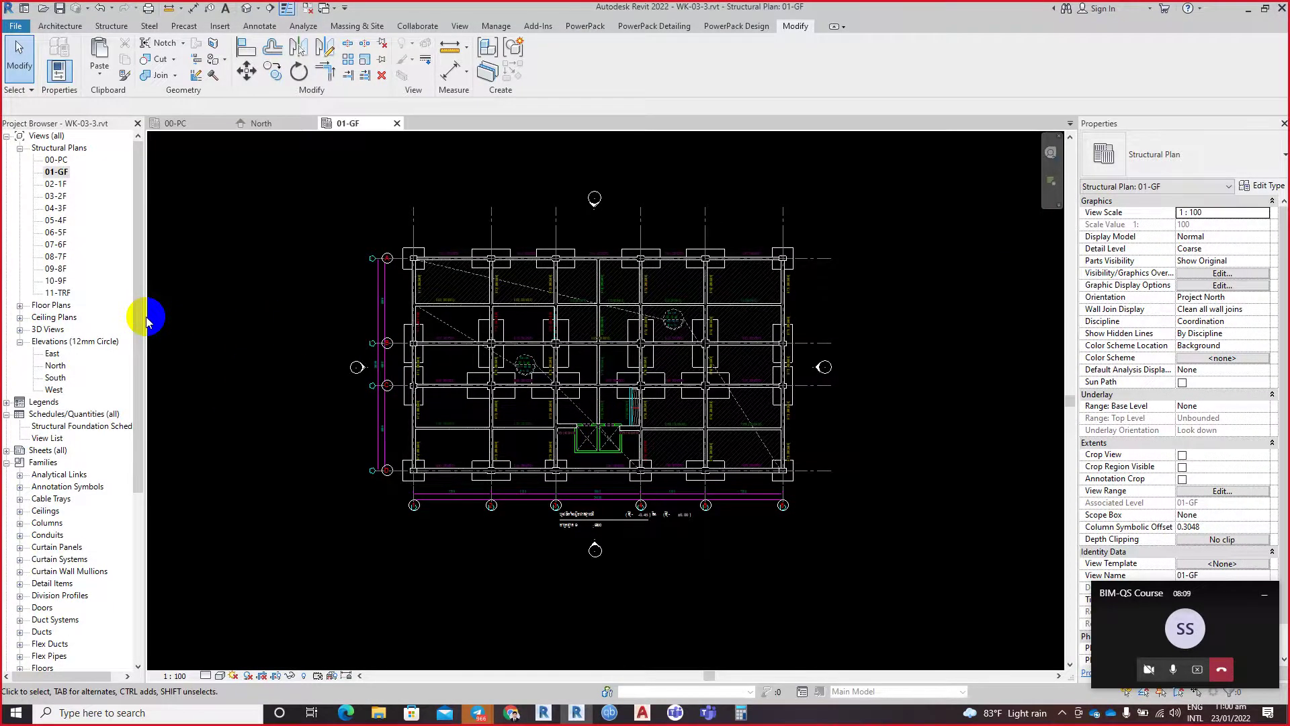
{"action": "left_click", "coordinate": [255, 120]}
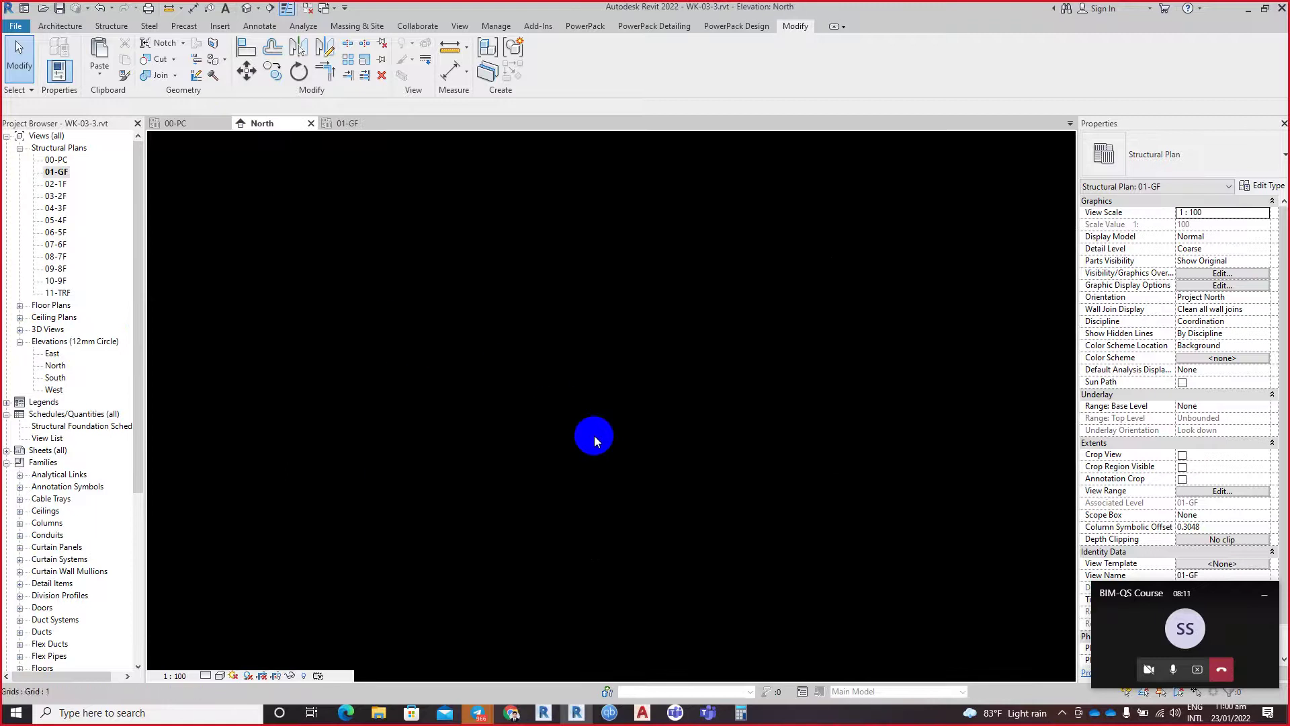
Step: Pan the North elevation to inspect the pile caps, then select Schedules/Quantities (all)
{"action": "left_click", "coordinate": [711, 381]}
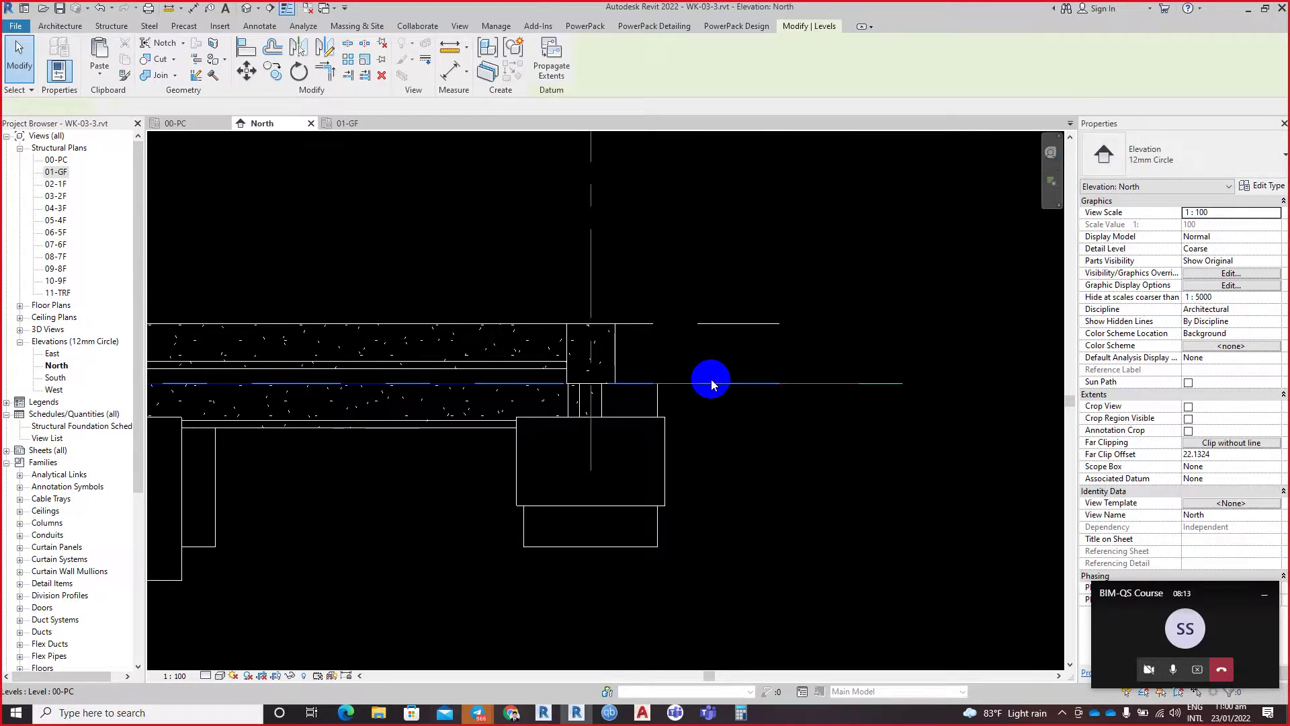
{"action": "scroll", "coordinate": [711, 379], "scroll_direction": "down", "scroll_amount": 3}
{"action": "scroll", "coordinate": [677, 403], "scroll_direction": "up", "scroll_amount": 2}
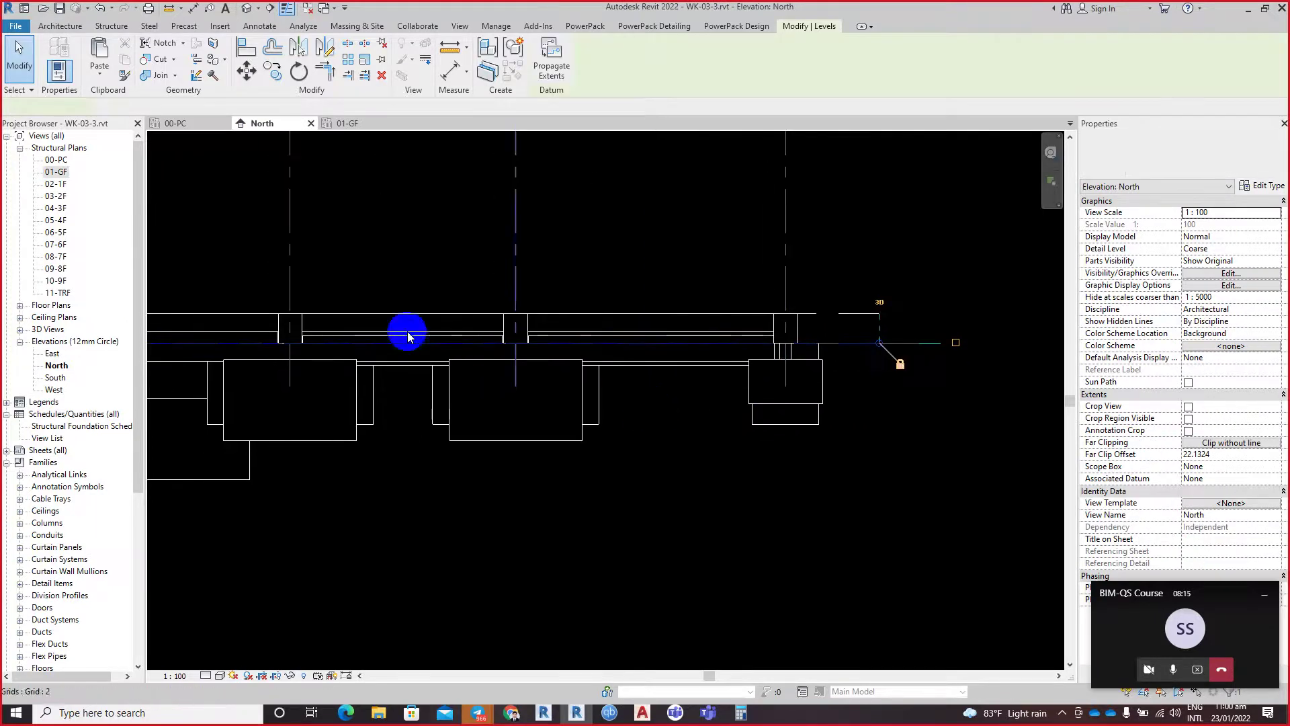
{"action": "left_click", "coordinate": [288, 246]}
{"action": "middle_click_drag", "start_coordinate": [311, 412], "coordinate": [630, 422]}
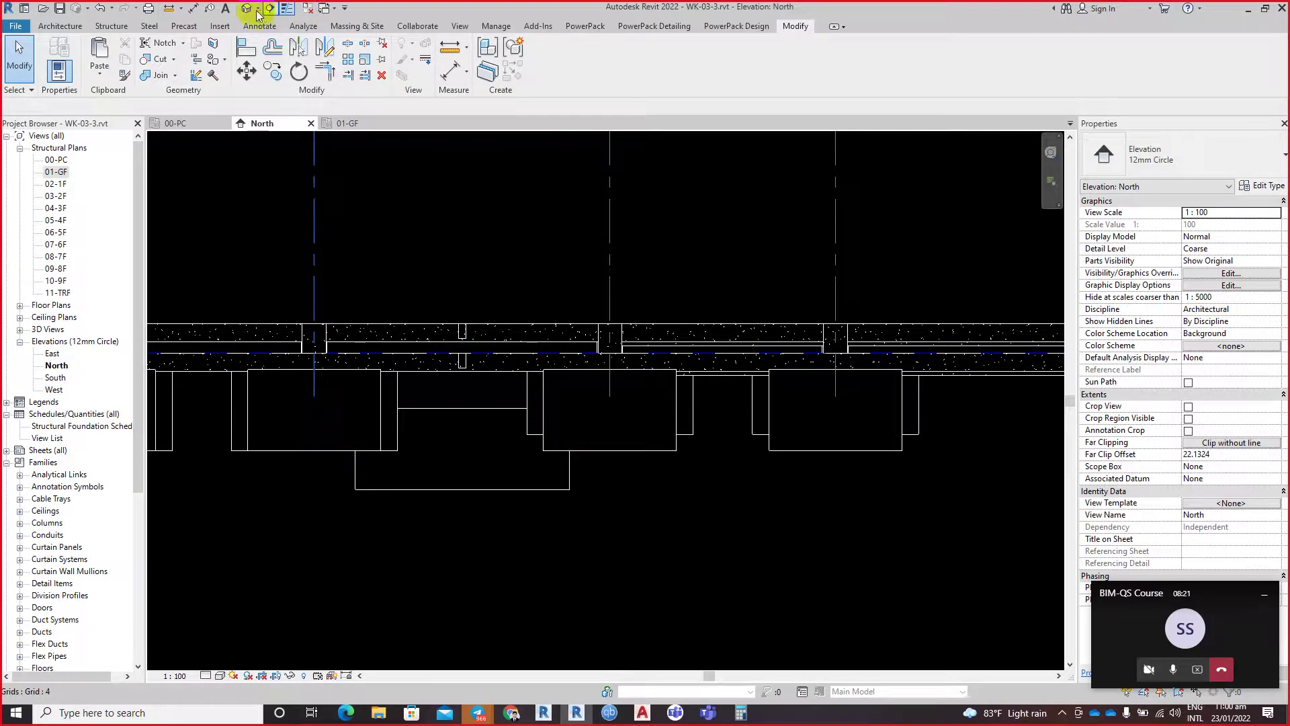
{"action": "left_click", "coordinate": [406, 271]}
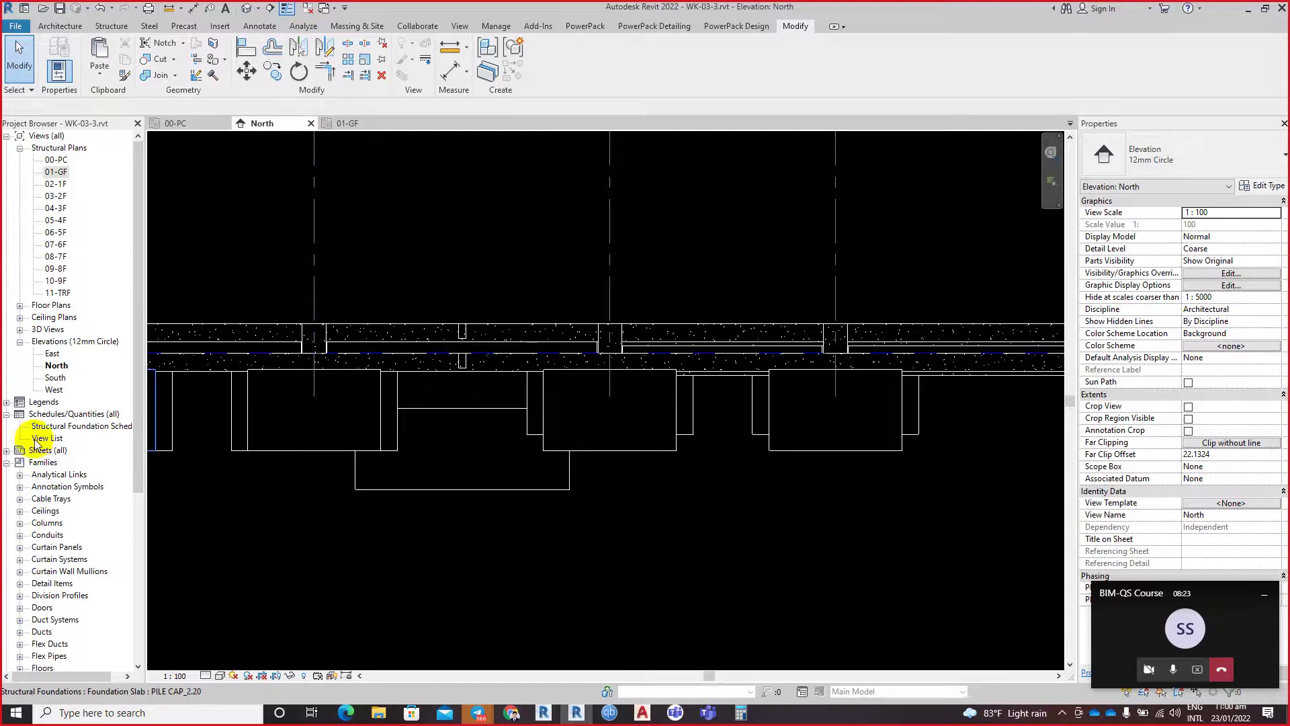
{"action": "left_click", "coordinate": [50, 415]}
Step: Create a new schedule with the Structural Framing category
{"action": "right_click", "coordinate": [54, 415]}
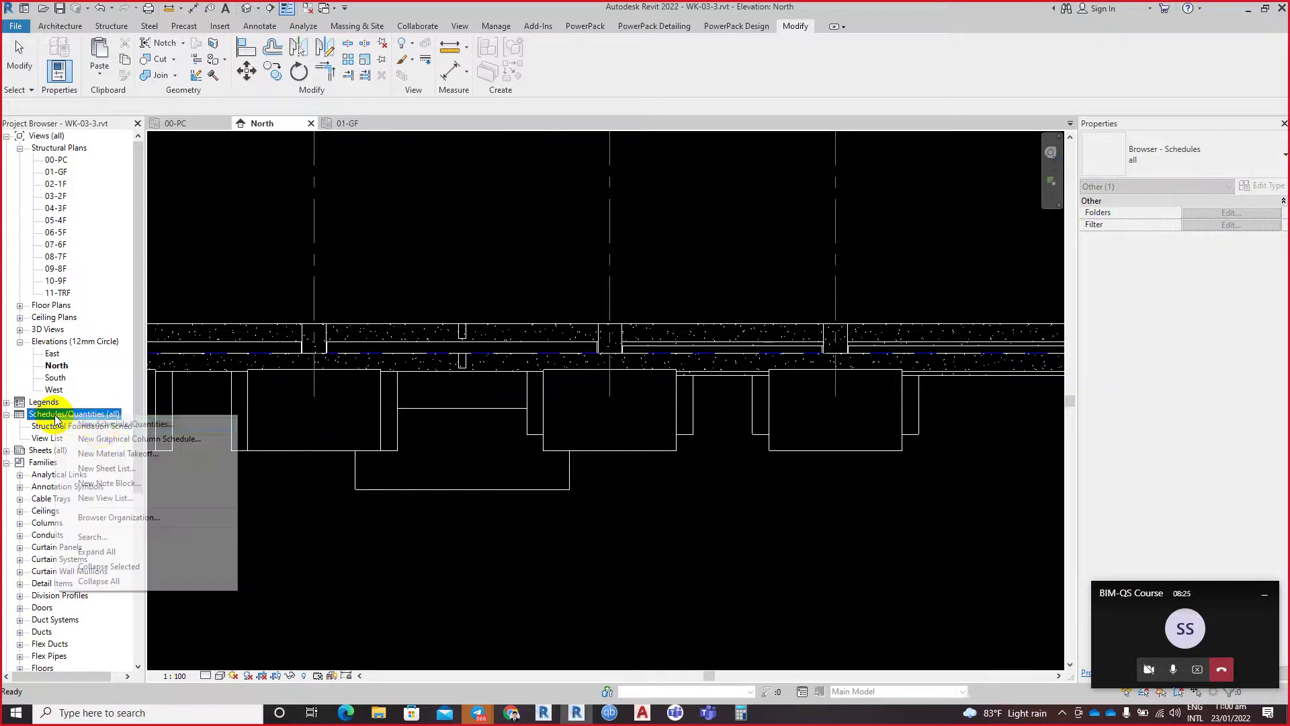
{"action": "left_click", "coordinate": [101, 426]}
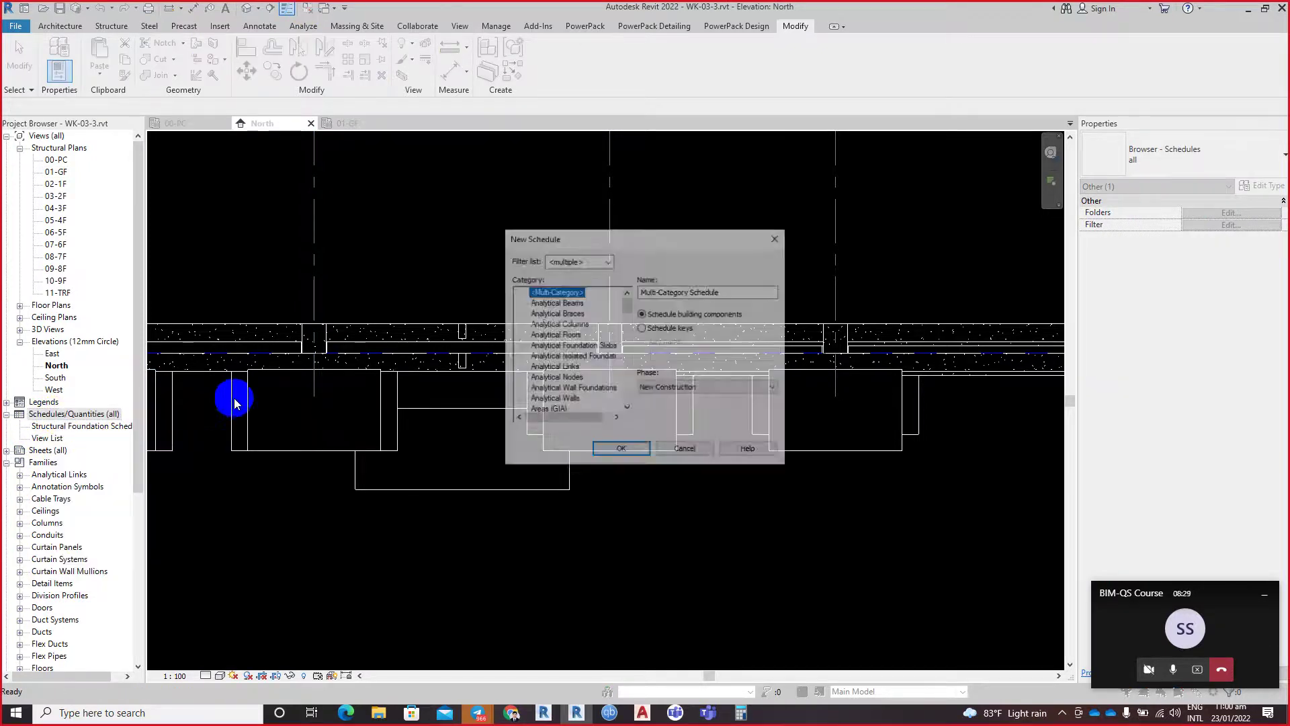
{"action": "left_click", "coordinate": [548, 368]}
{"action": "scroll", "coordinate": [555, 382], "scroll_direction": "down", "scroll_amount": 3}
{"action": "scroll", "coordinate": [555, 382], "scroll_direction": "down", "scroll_amount": 2}
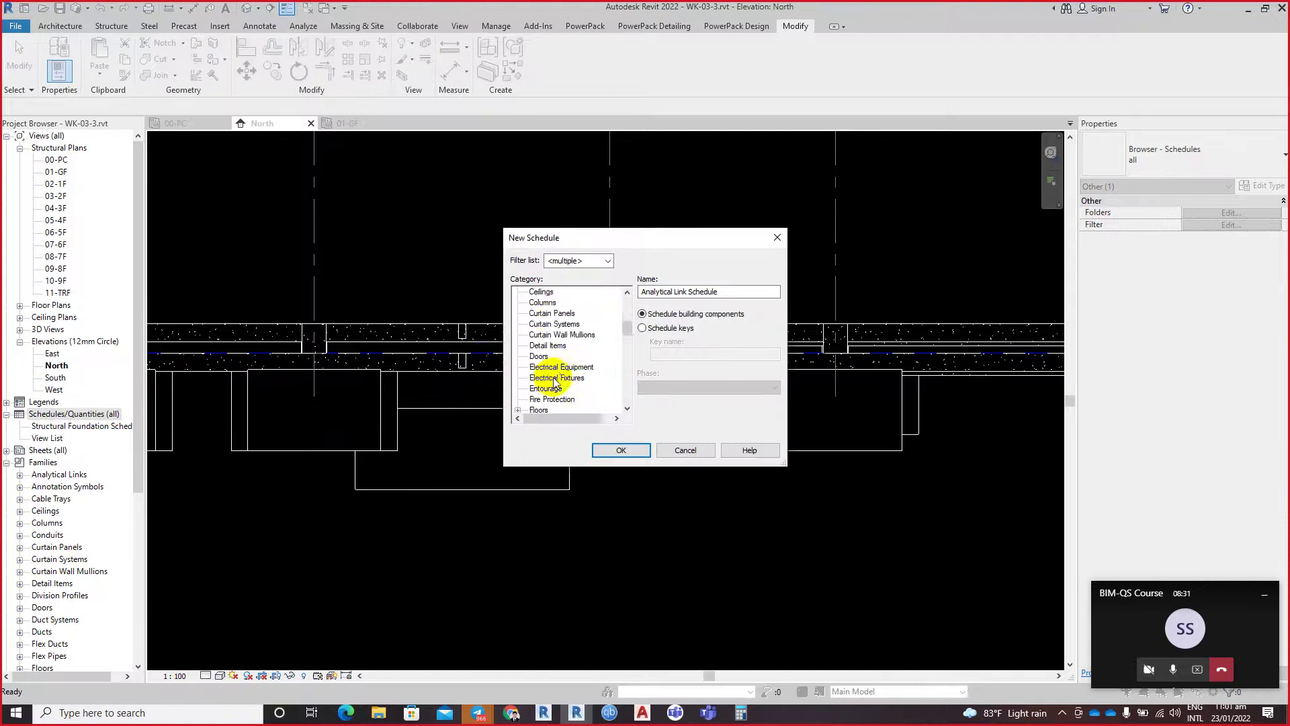
{"action": "scroll", "coordinate": [555, 382], "scroll_direction": "down", "scroll_amount": 2}
{"action": "scroll", "coordinate": [538, 382], "scroll_direction": "down", "scroll_amount": 3}
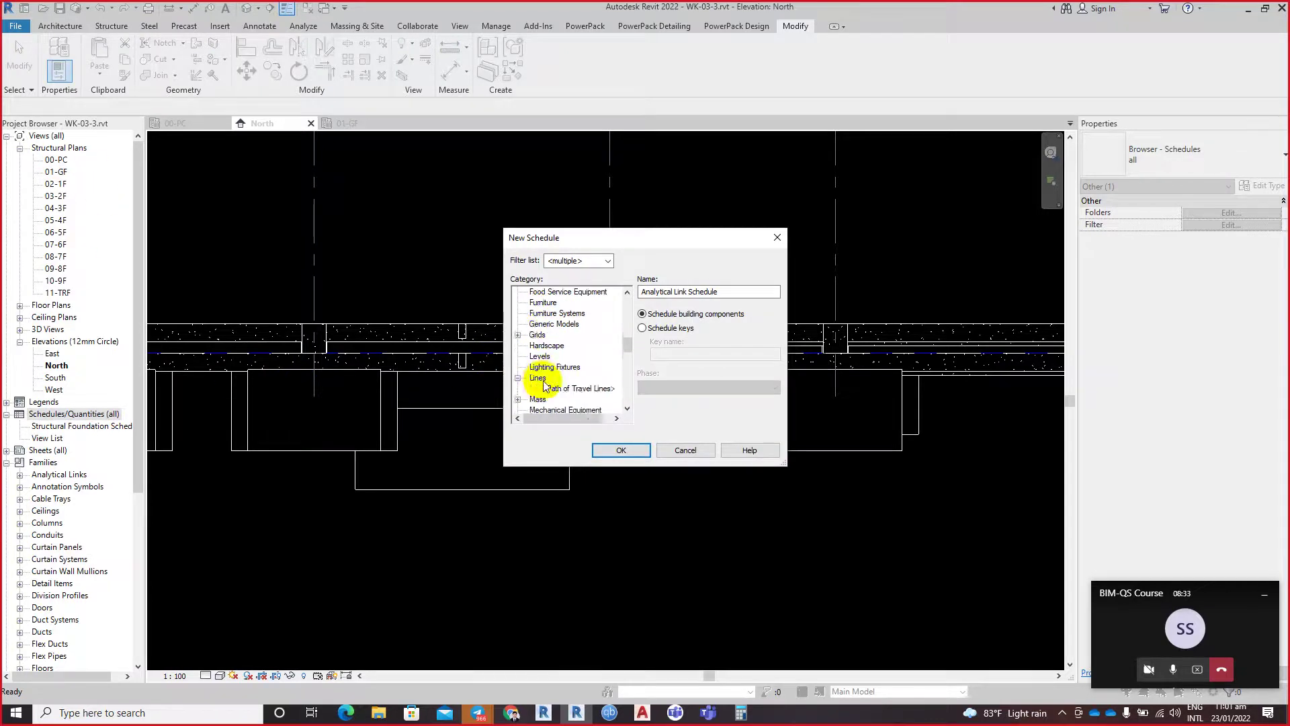
{"action": "left_click", "coordinate": [547, 387]}
{"action": "scroll", "coordinate": [548, 390], "scroll_direction": "down", "scroll_amount": 3}
{"action": "scroll", "coordinate": [551, 401], "scroll_direction": "down", "scroll_amount": 2}
{"action": "scroll", "coordinate": [553, 400], "scroll_direction": "down", "scroll_amount": 2}
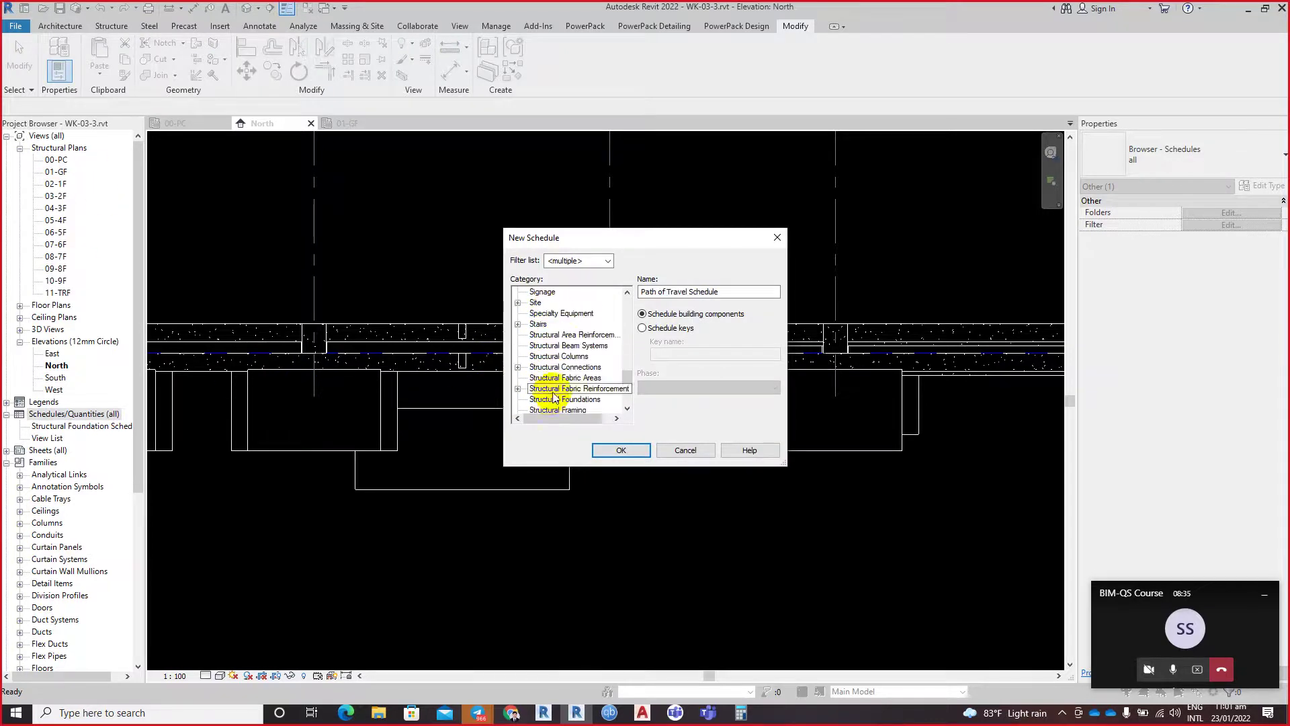
{"action": "left_click", "coordinate": [561, 410]}
{"action": "scroll", "coordinate": [565, 415], "scroll_direction": "down", "scroll_amount": 1}
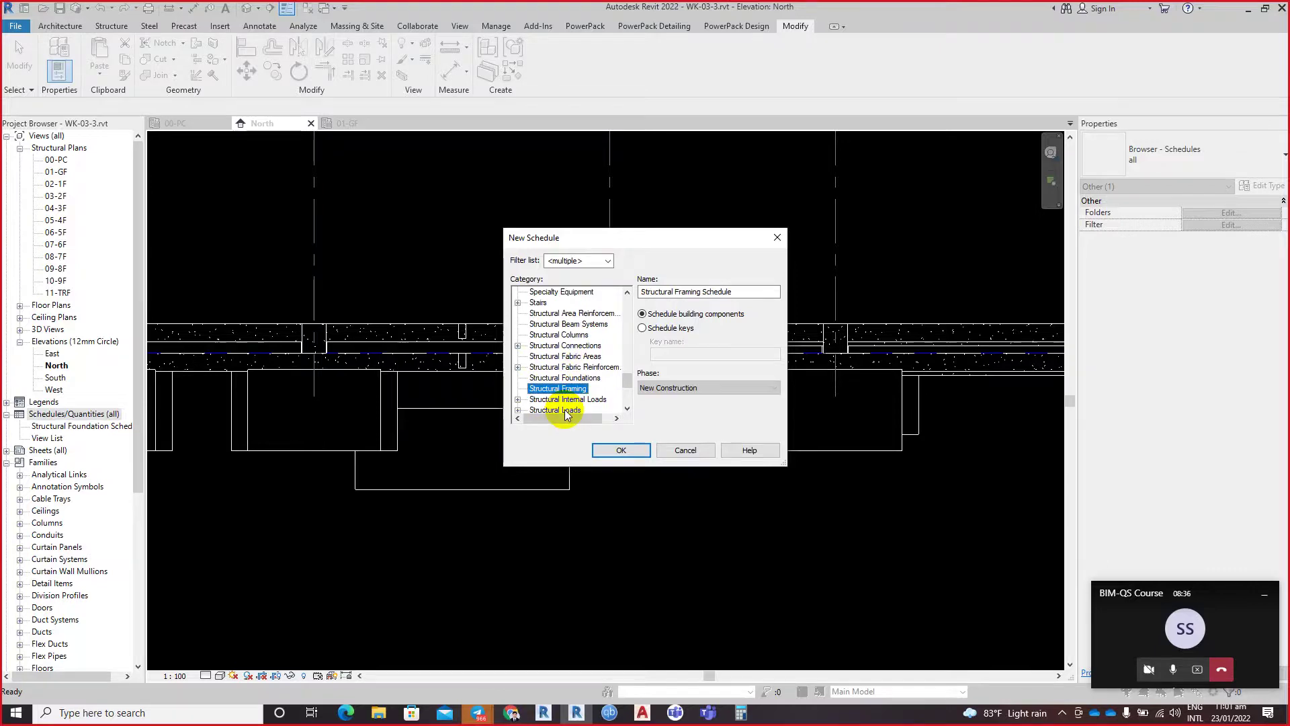
{"action": "left_click", "coordinate": [631, 450]}
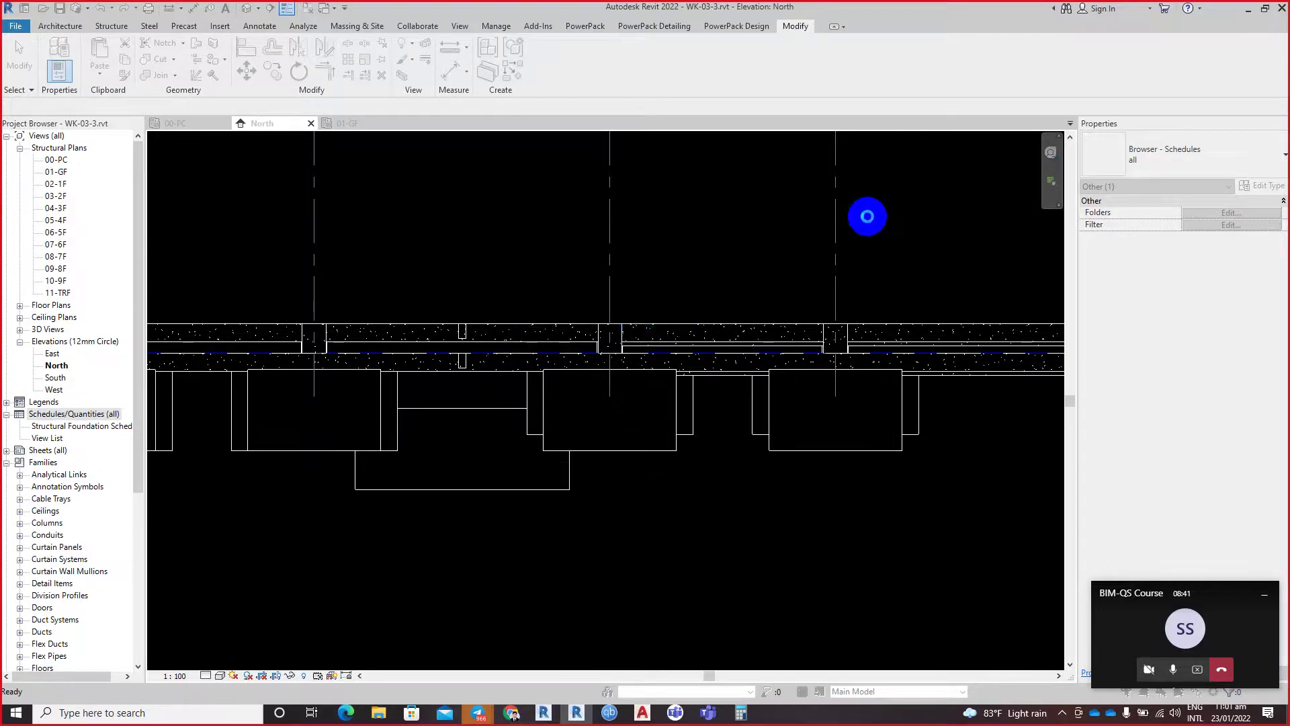
Step: Add the Type, Level and Volume fields to the framing schedule
{"action": "left_click", "coordinate": [489, 351]}
{"action": "scroll", "coordinate": [489, 403], "scroll_direction": "down", "scroll_amount": 10}
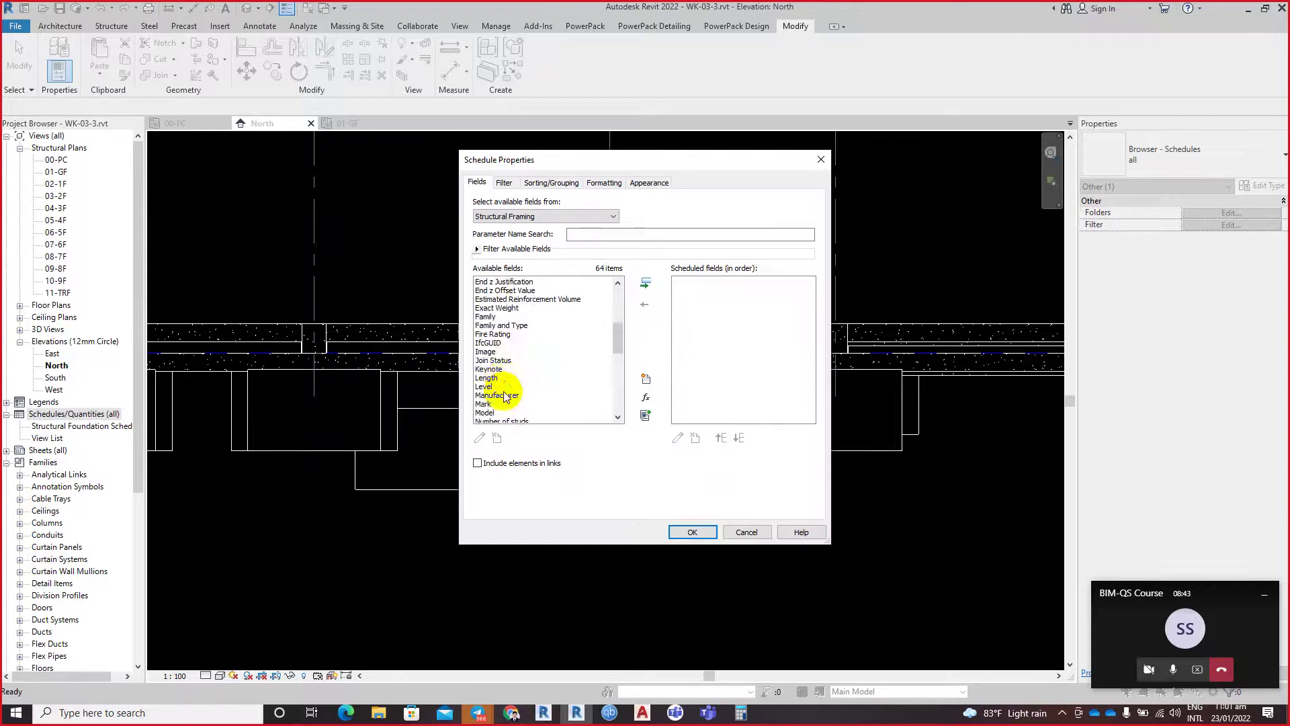
{"action": "left_click", "coordinate": [495, 411]}
{"action": "scroll", "coordinate": [492, 400], "scroll_direction": "down", "scroll_amount": 4}
{"action": "left_click", "coordinate": [646, 283]}
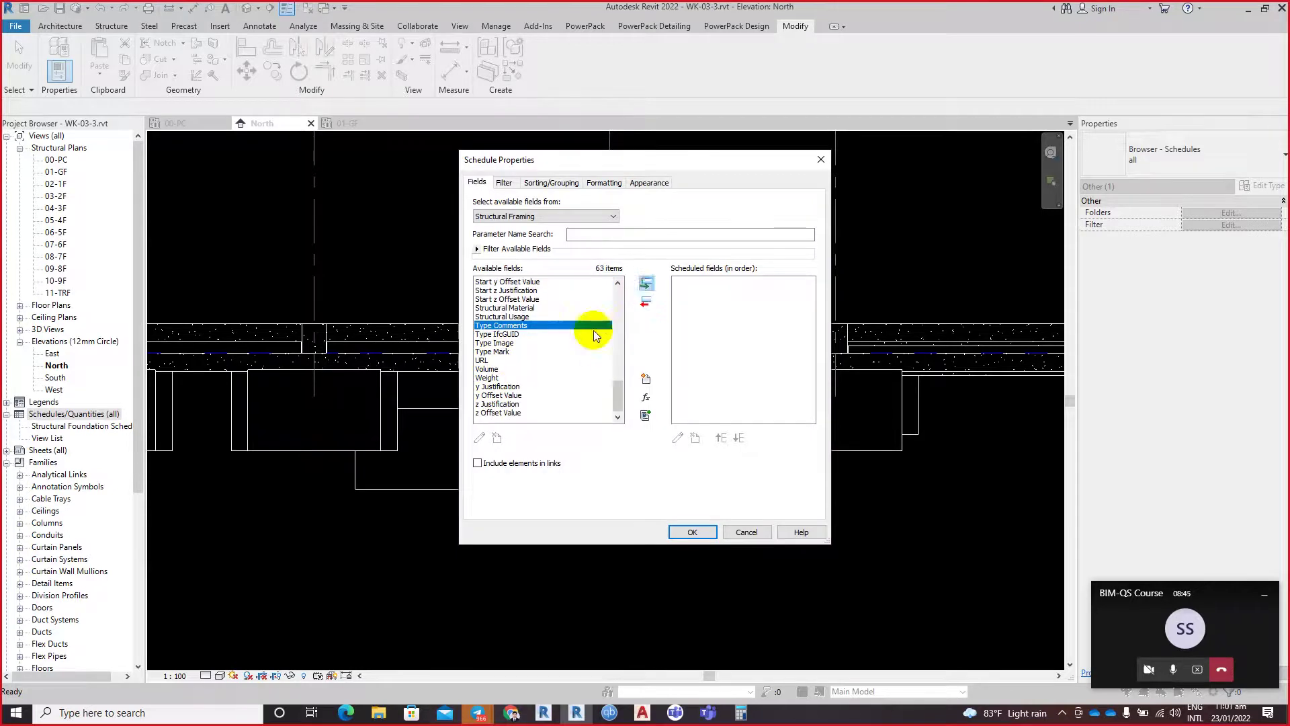
{"action": "left_click", "coordinate": [491, 369]}
{"action": "key", "text": "l"}
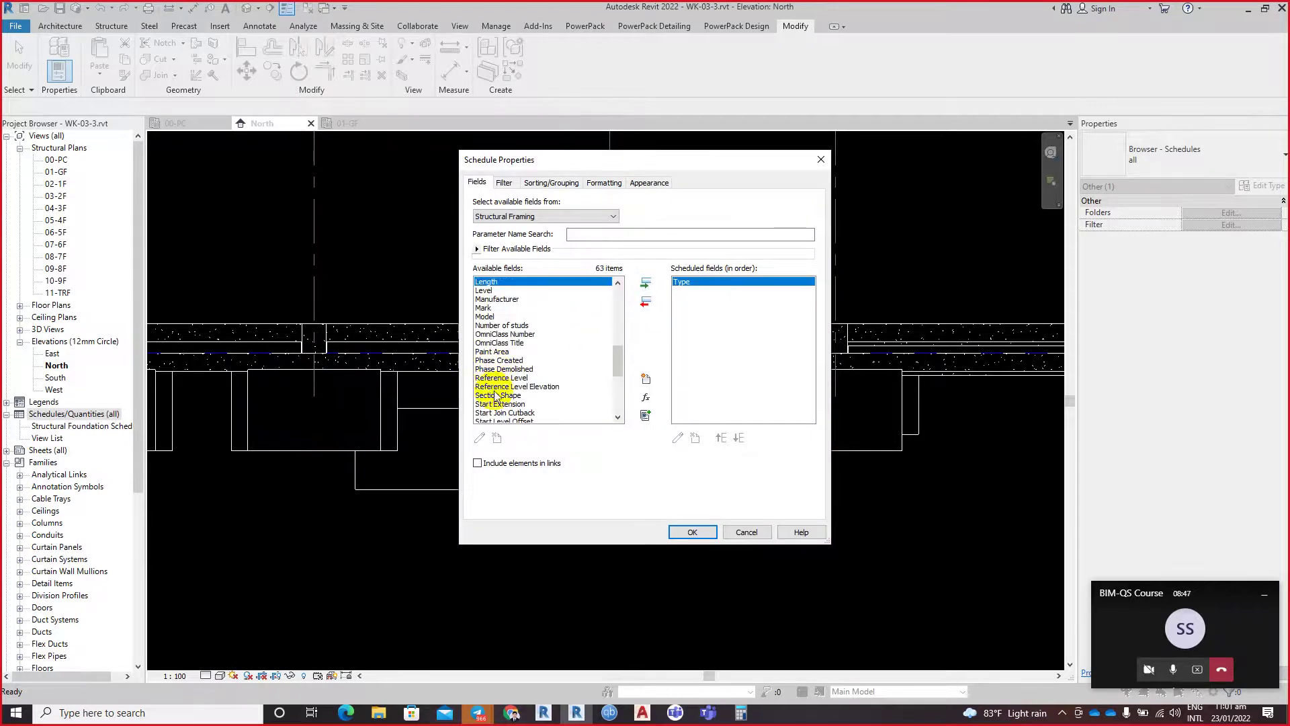
{"action": "double_click", "coordinate": [486, 290]}
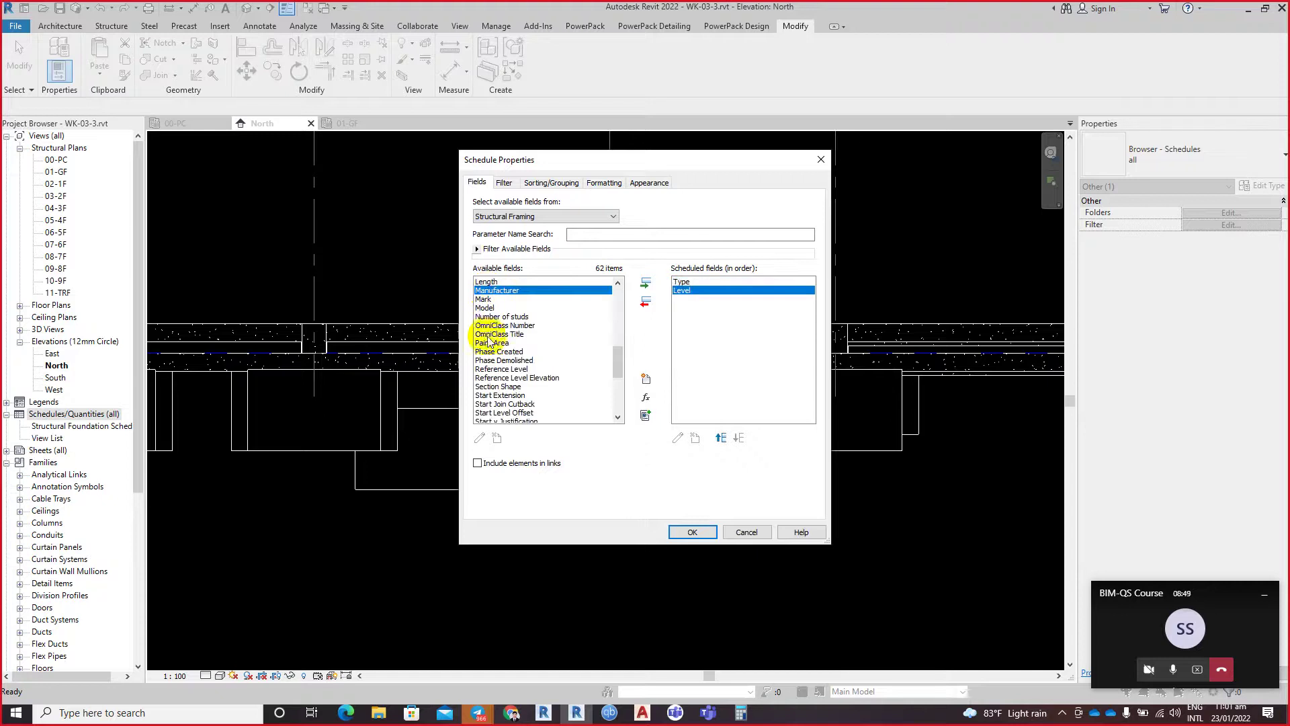
{"action": "scroll", "coordinate": [511, 376], "scroll_direction": "down", "scroll_amount": 2}
{"action": "left_click", "coordinate": [498, 409]}
{"action": "scroll", "coordinate": [498, 412], "scroll_direction": "down", "scroll_amount": 2}
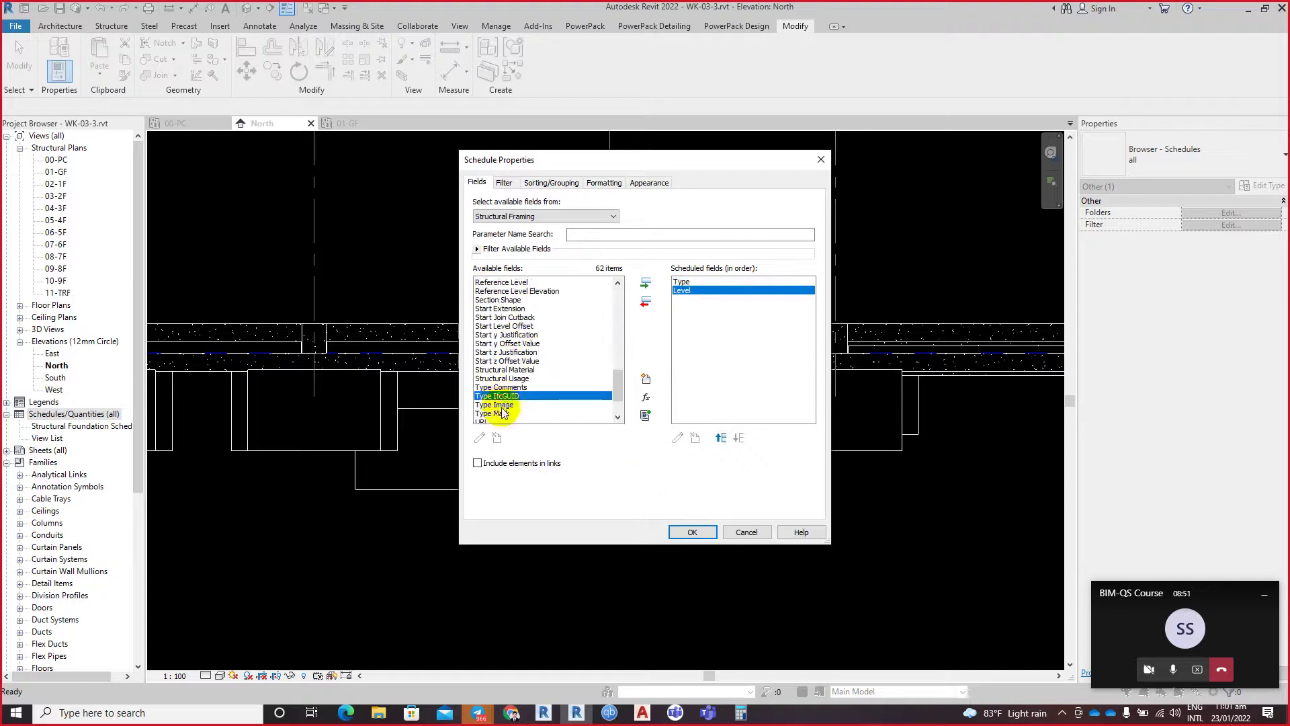
{"action": "double_click", "coordinate": [487, 369]}
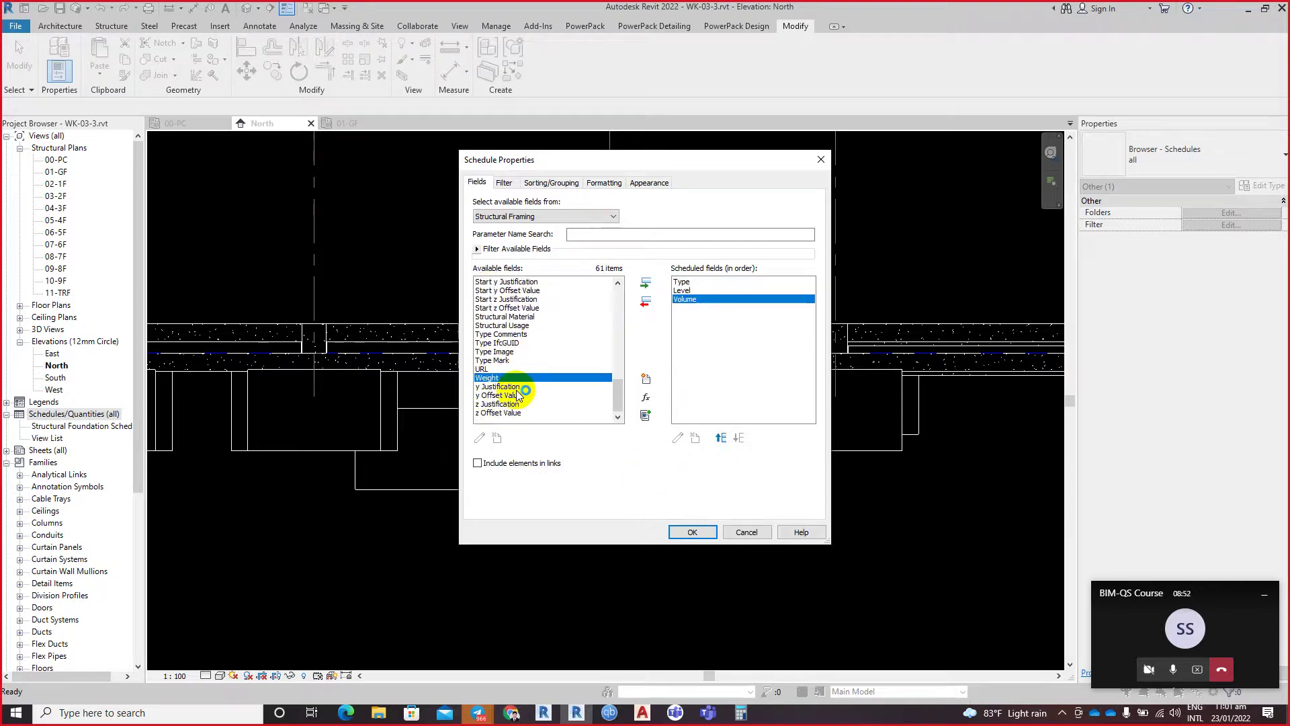
{"action": "left_click", "coordinate": [692, 531]}
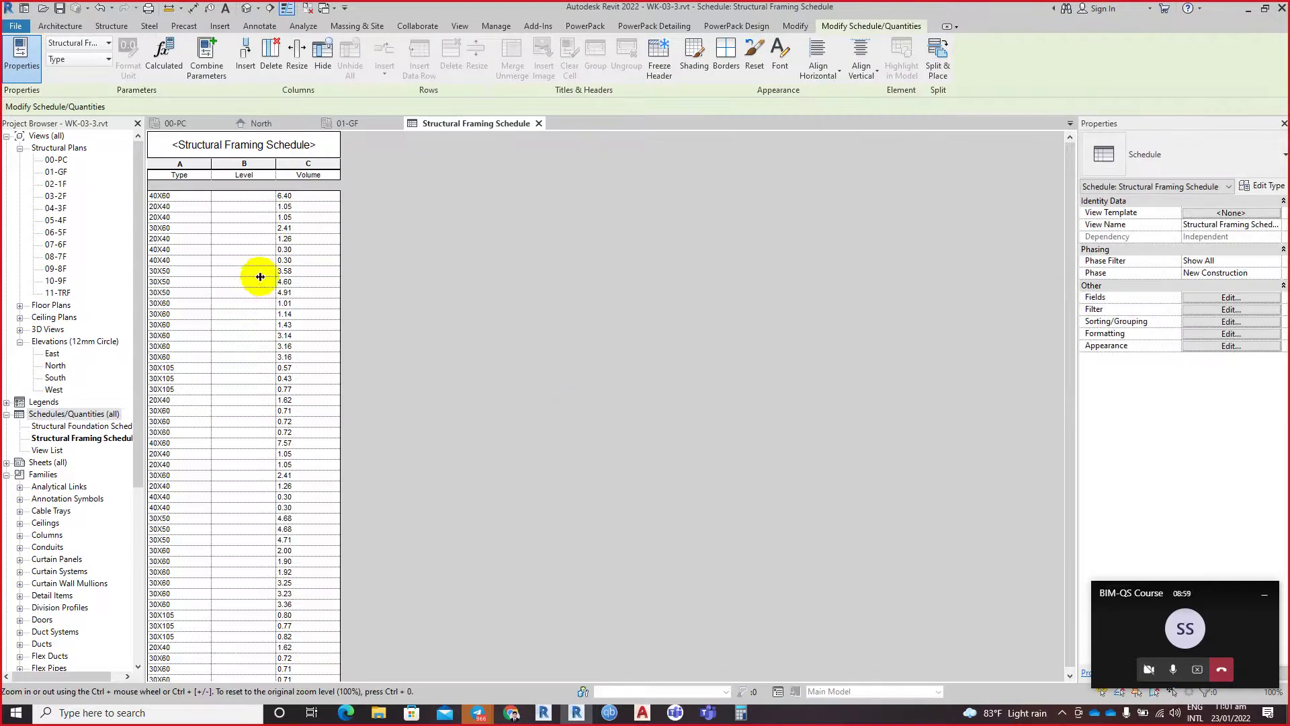
Step: Adjust the schedule's field list for the Elevation at Top field
{"action": "left_click", "coordinate": [1176, 298]}
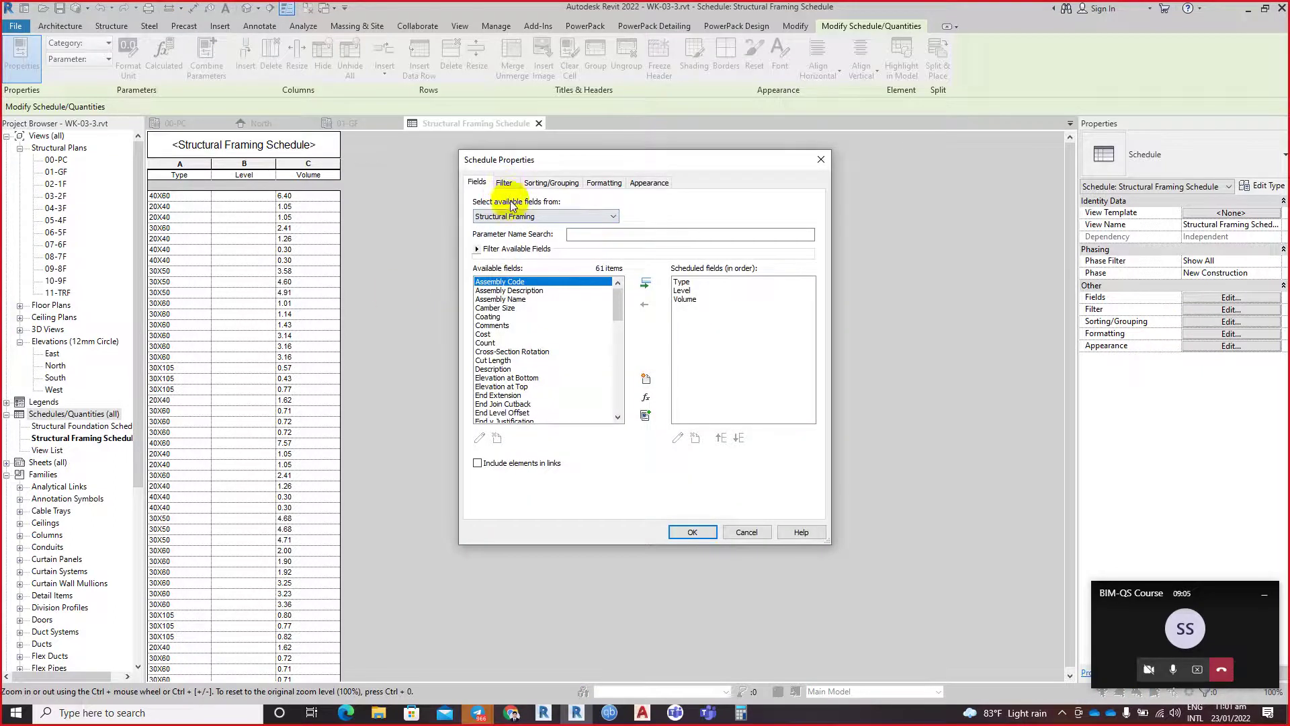
{"action": "left_click", "coordinate": [517, 388]}
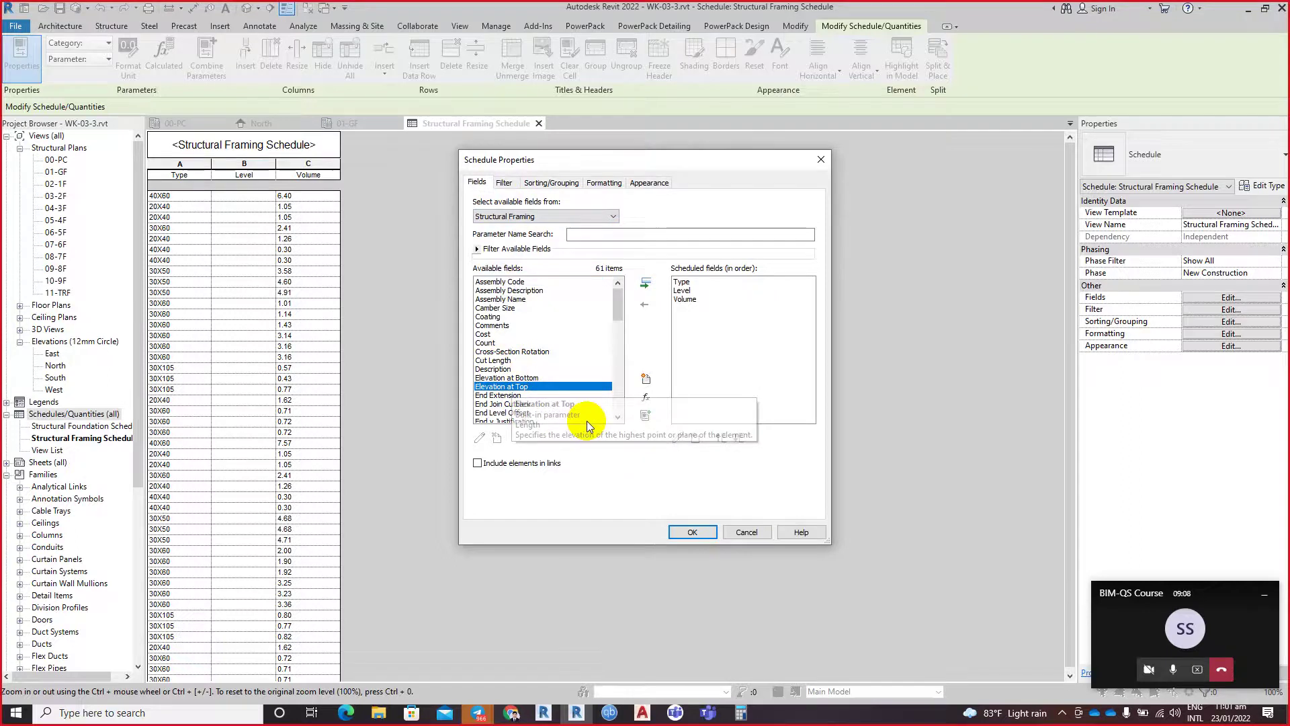
{"action": "left_click", "coordinate": [645, 283]}
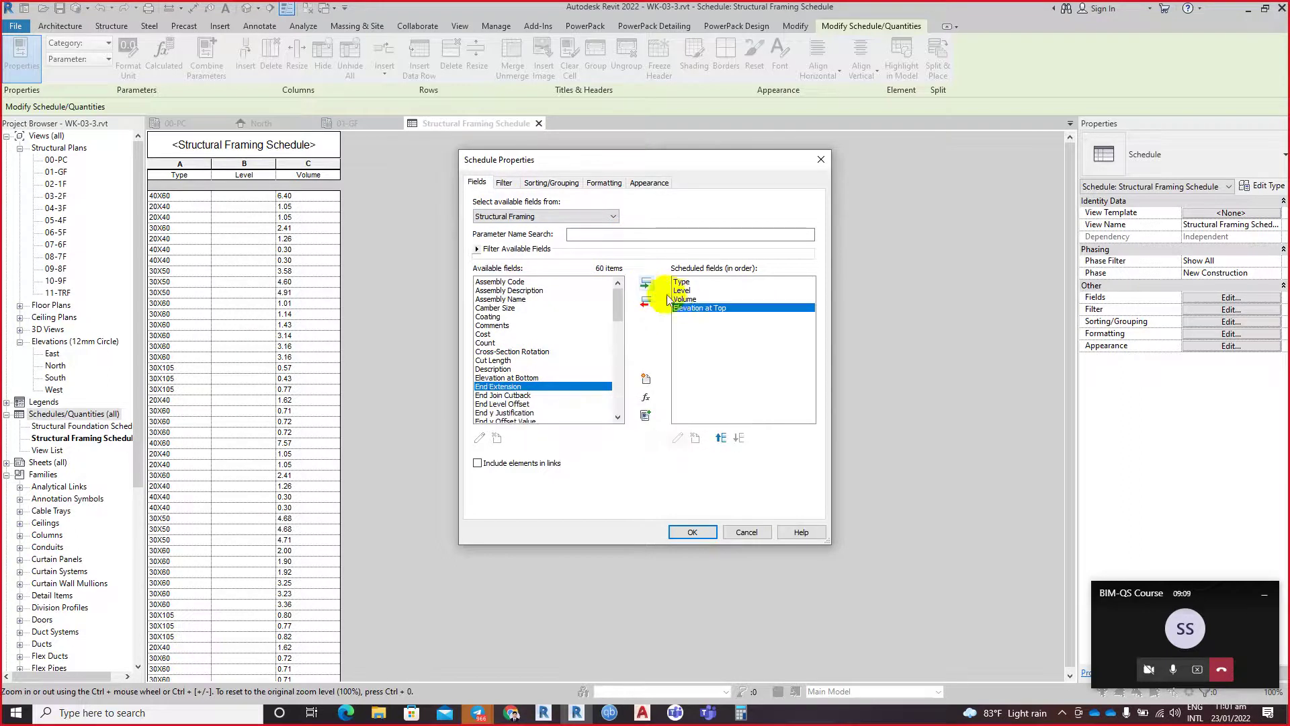
{"action": "left_click", "coordinate": [675, 531]}
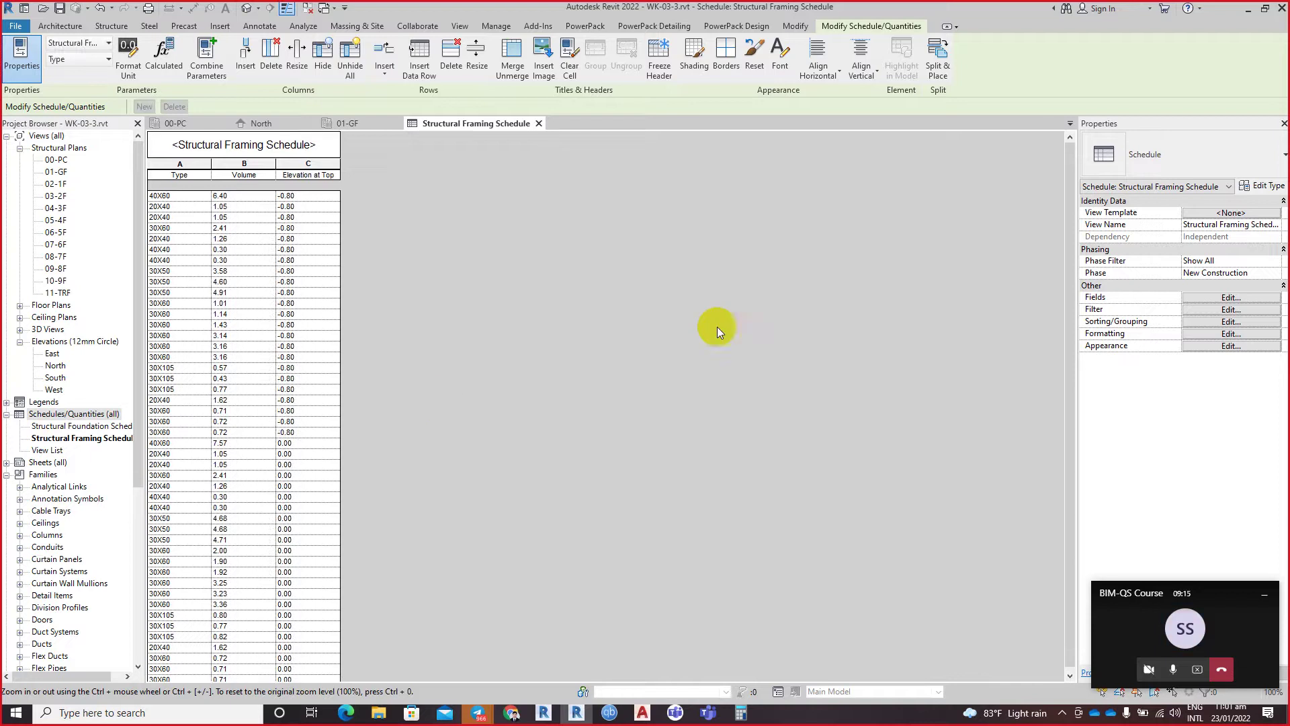
Step: Add Reference Level as a schedule column and select its 00-PC/01-GF cells
{"action": "left_click", "coordinate": [1202, 298]}
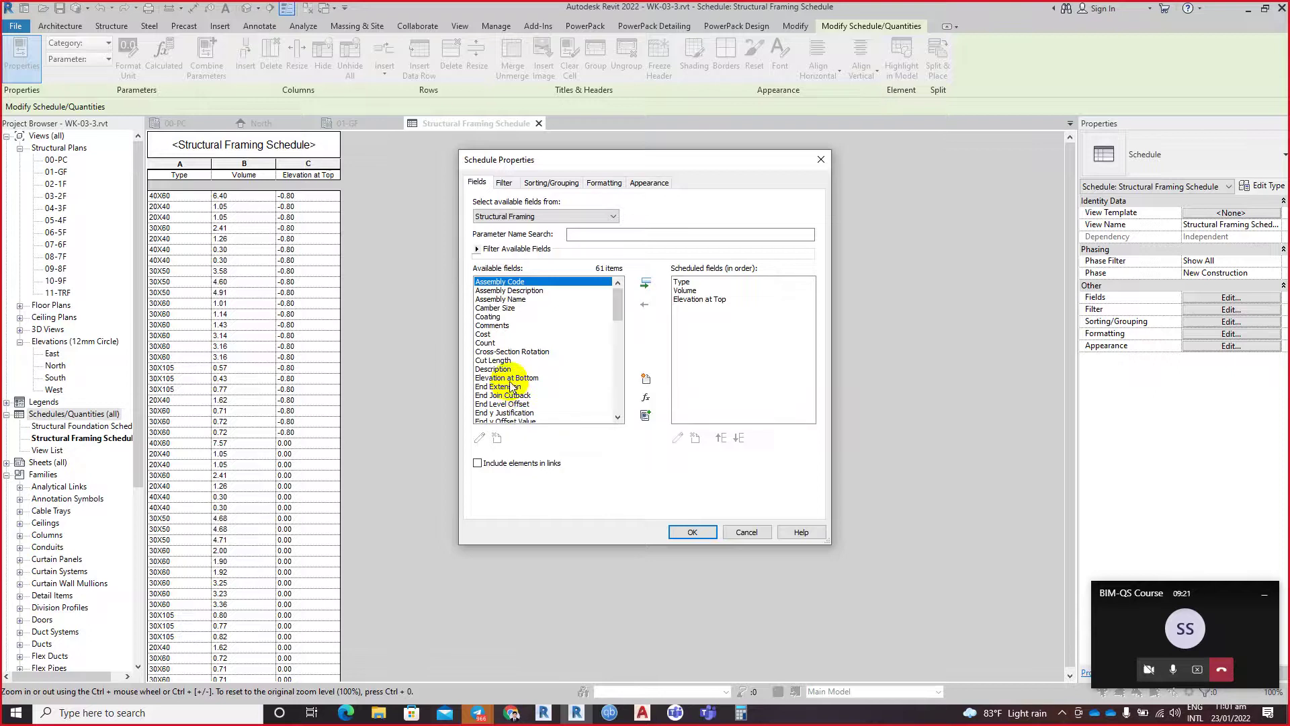
{"action": "scroll", "coordinate": [509, 374], "scroll_direction": "down", "scroll_amount": 3}
{"action": "scroll", "coordinate": [518, 383], "scroll_direction": "down", "scroll_amount": 3}
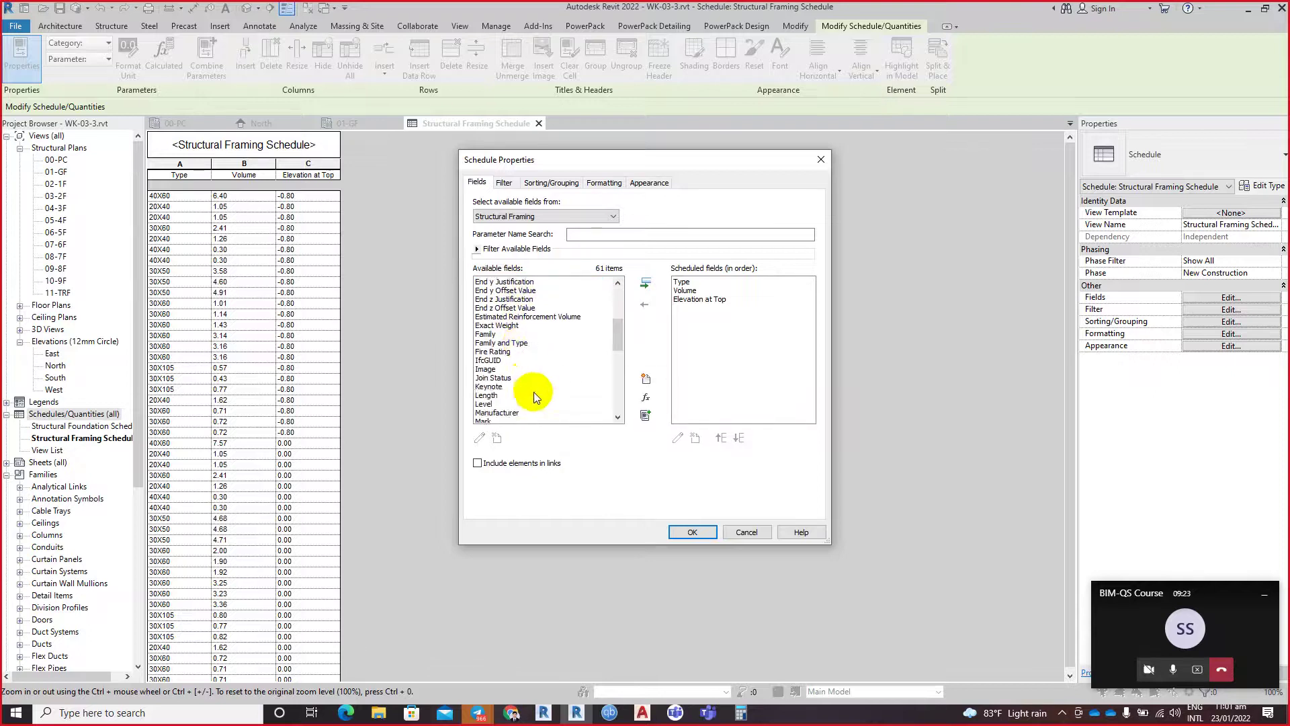
{"action": "scroll", "coordinate": [534, 403], "scroll_direction": "down", "scroll_amount": 4}
{"action": "scroll", "coordinate": [536, 410], "scroll_direction": "down", "scroll_amount": 1}
{"action": "scroll", "coordinate": [534, 417], "scroll_direction": "down", "scroll_amount": 2}
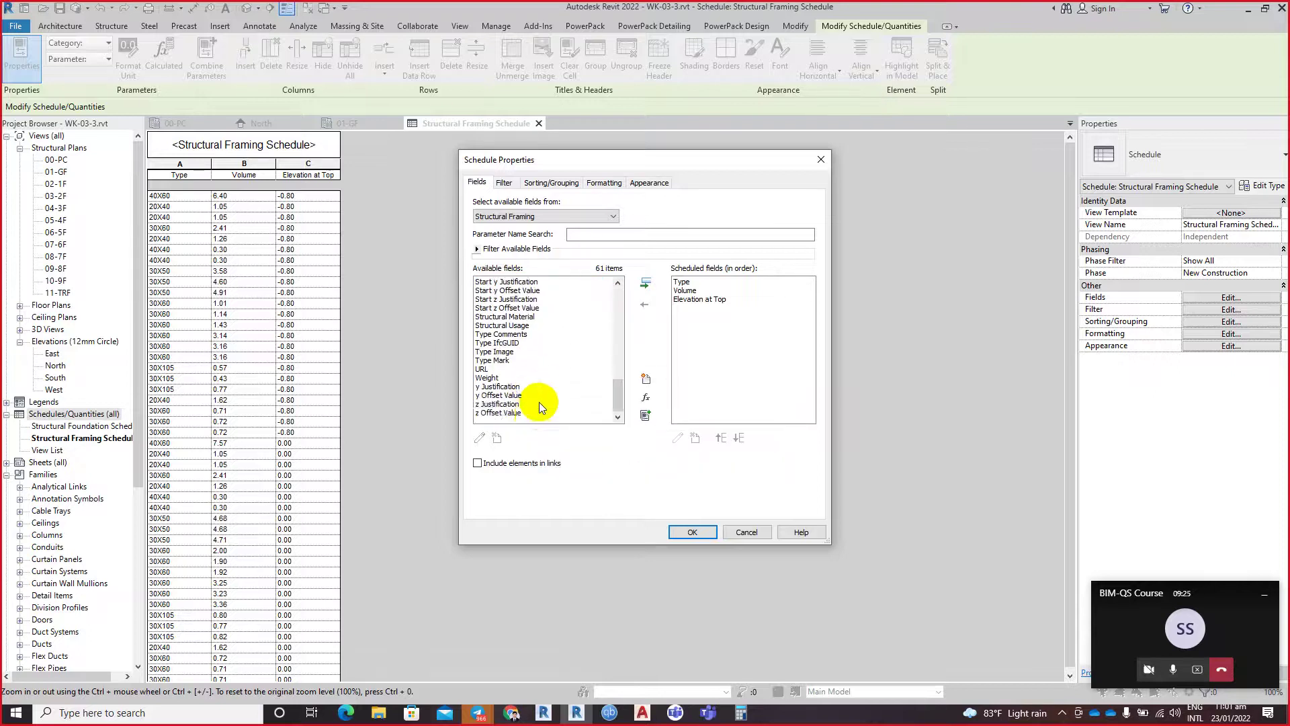
{"action": "scroll", "coordinate": [539, 398], "scroll_direction": "down", "scroll_amount": 2}
{"action": "scroll", "coordinate": [539, 396], "scroll_direction": "up", "scroll_amount": 2}
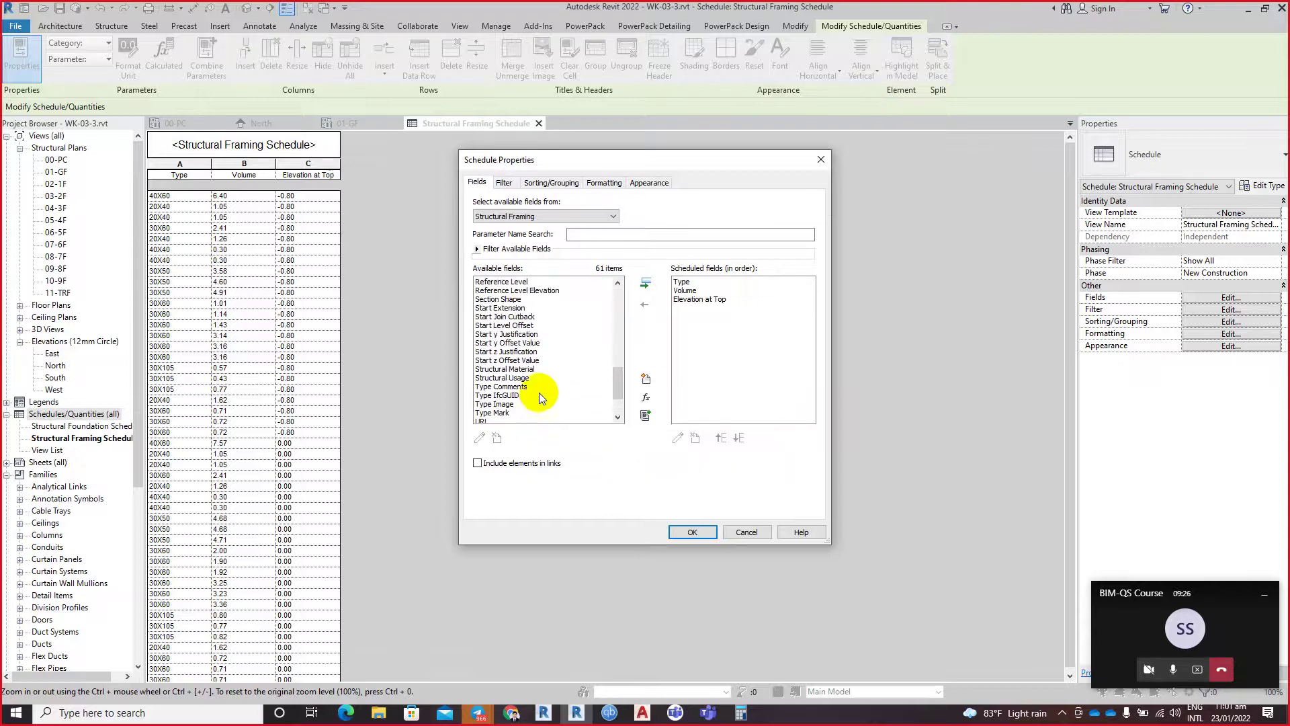
{"action": "left_click", "coordinate": [504, 283]}
{"action": "double_click", "coordinate": [505, 288]}
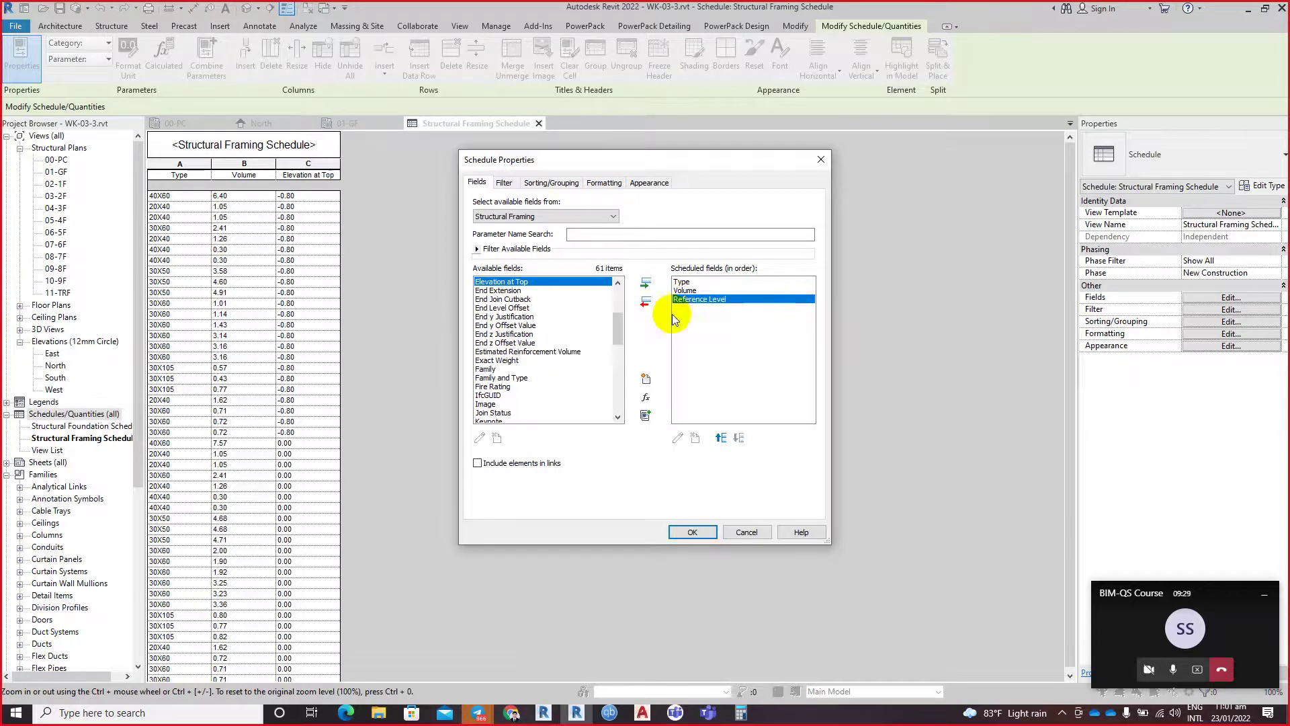
{"action": "left_click", "coordinate": [685, 528]}
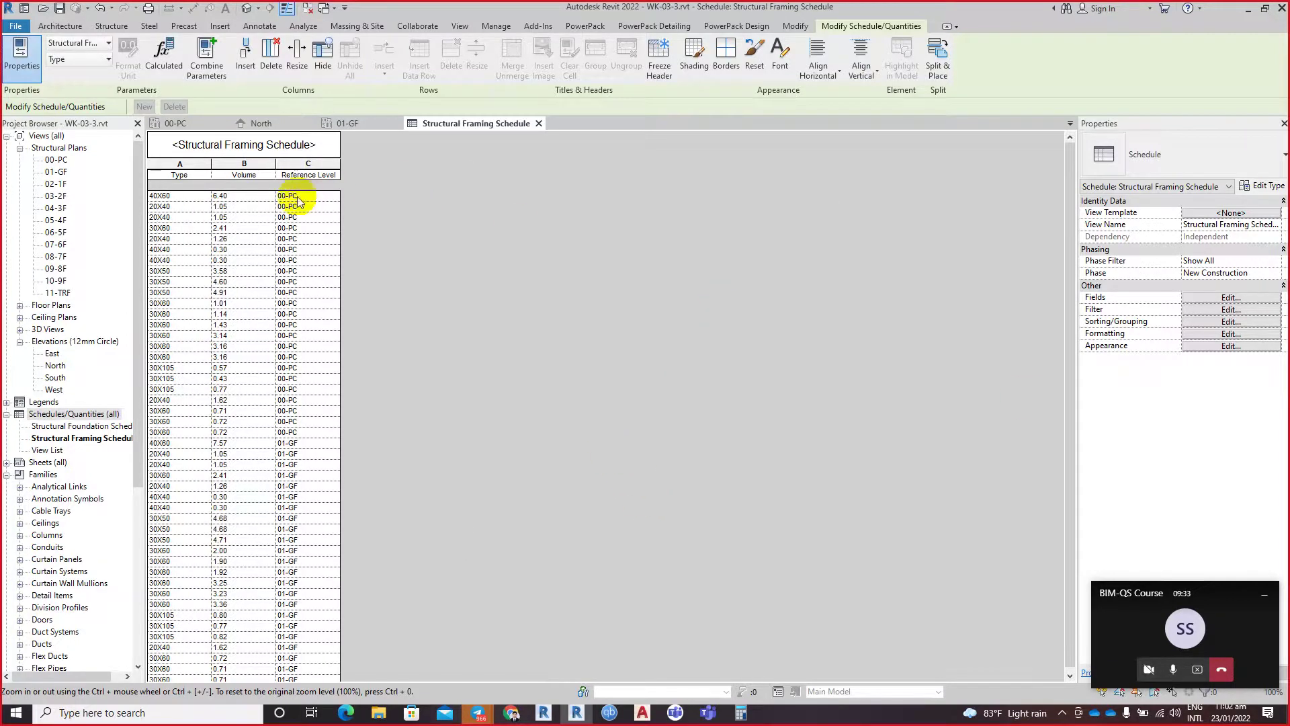
{"action": "mouse_move", "coordinate": [296, 196]}
{"action": "left_mouse_down"}
{"action": "mouse_move", "coordinate": [320, 617]}
{"action": "mouse_move", "coordinate": [317, 378]}
{"action": "left_mouse_up"}
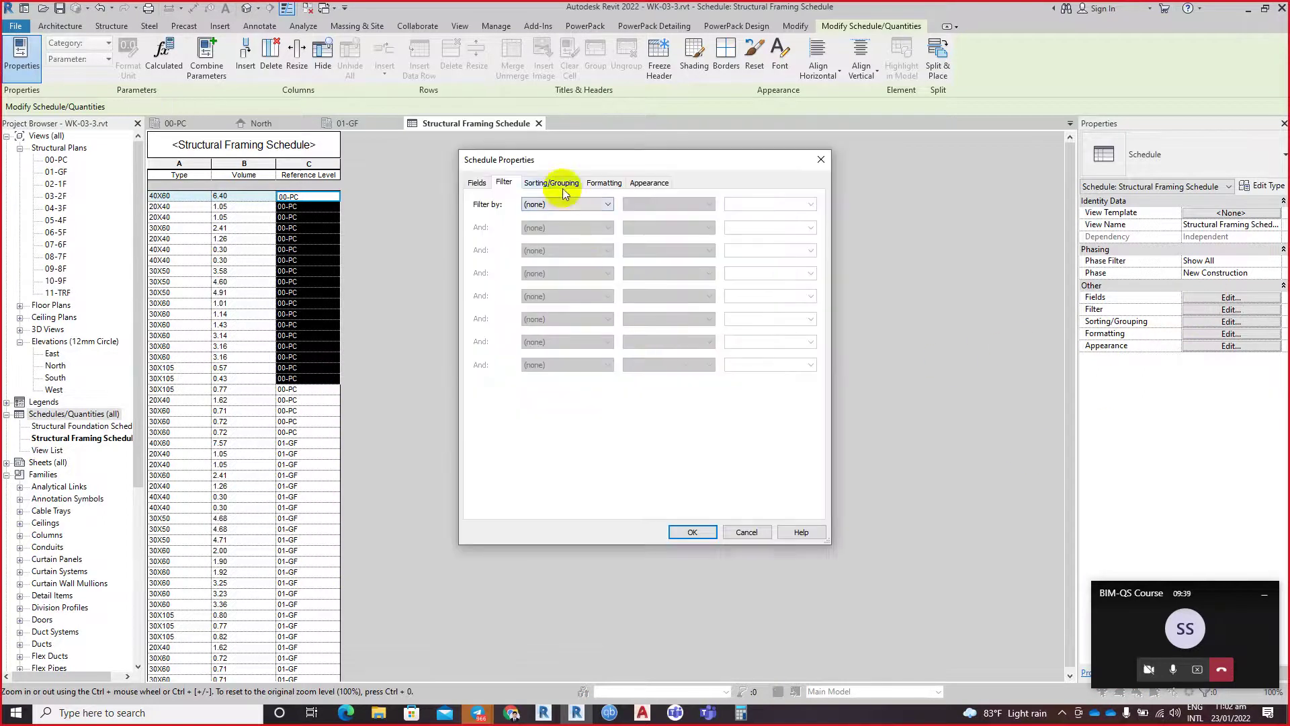
Step: Filter the schedule to Reference Level equals 00-PC and select the remaining cells
{"action": "left_click", "coordinate": [572, 203]}
{"action": "left_click", "coordinate": [551, 242]}
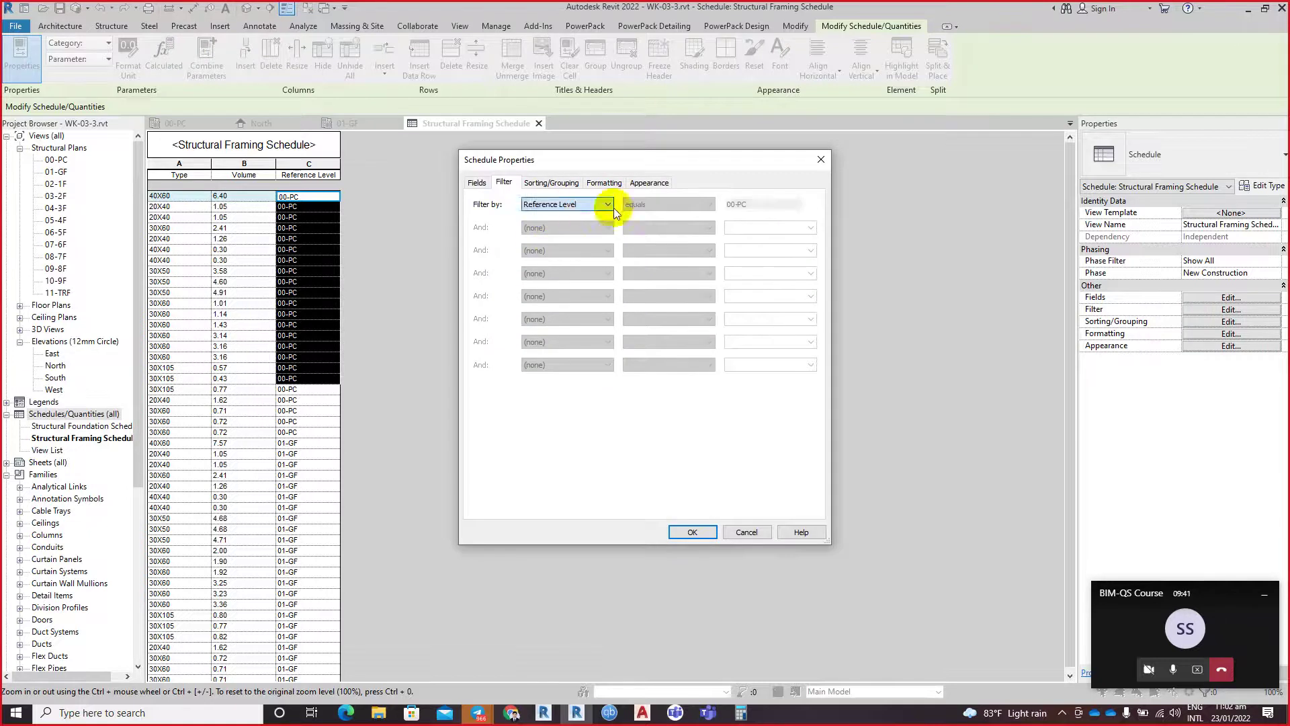
{"action": "left_click", "coordinate": [640, 205]}
{"action": "left_click", "coordinate": [638, 216]}
{"action": "left_click", "coordinate": [738, 203]}
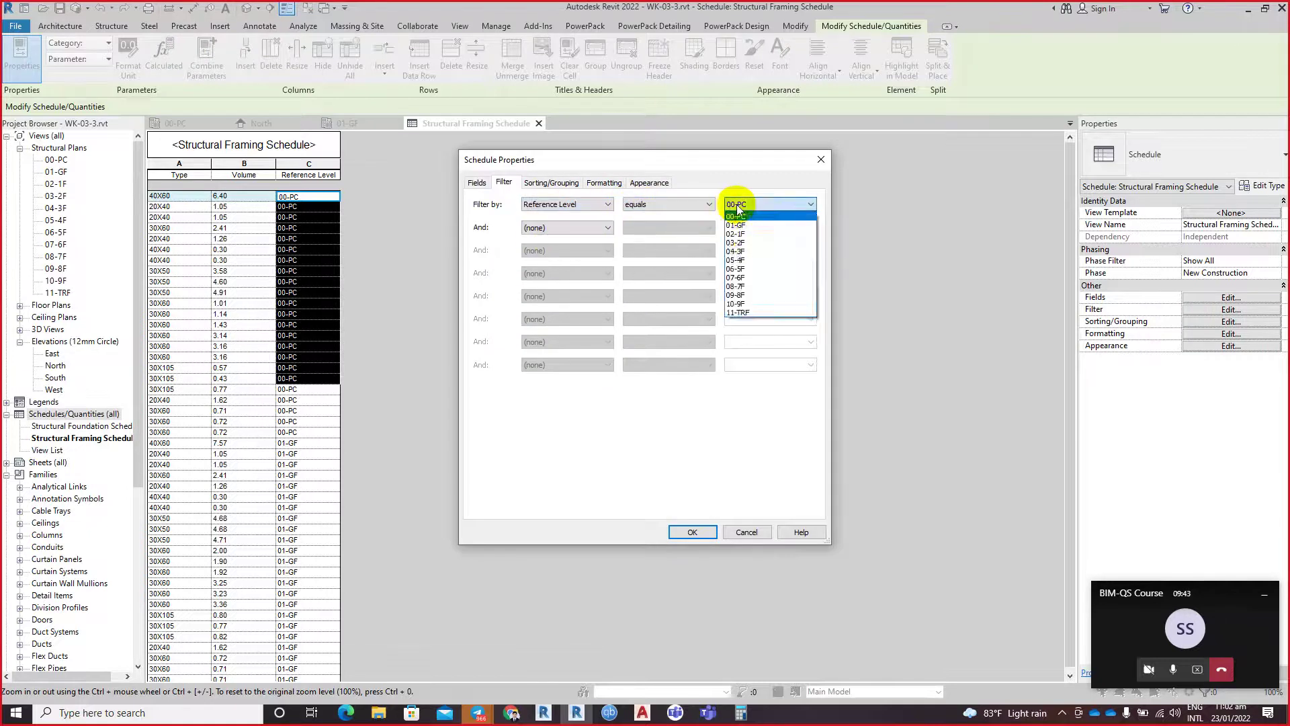
{"action": "left_click", "coordinate": [677, 531]}
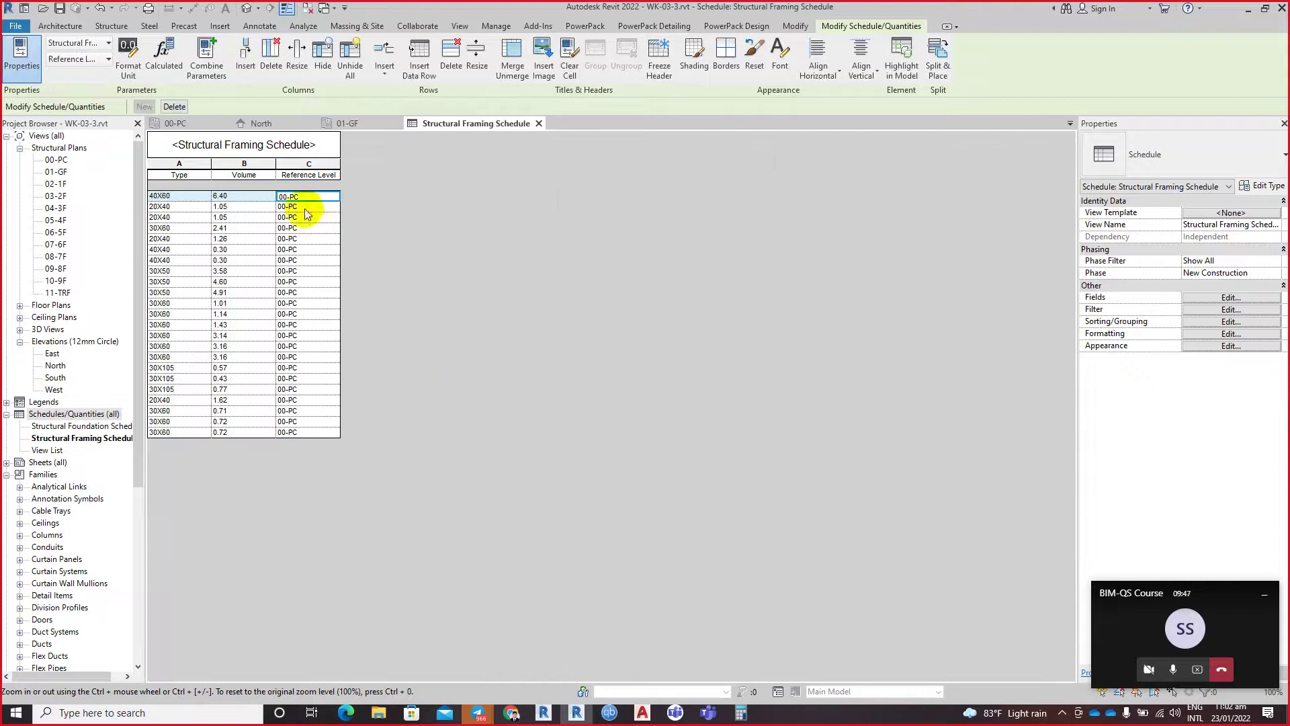
{"action": "left_click_drag", "start_coordinate": [299, 206], "coordinate": [311, 452]}
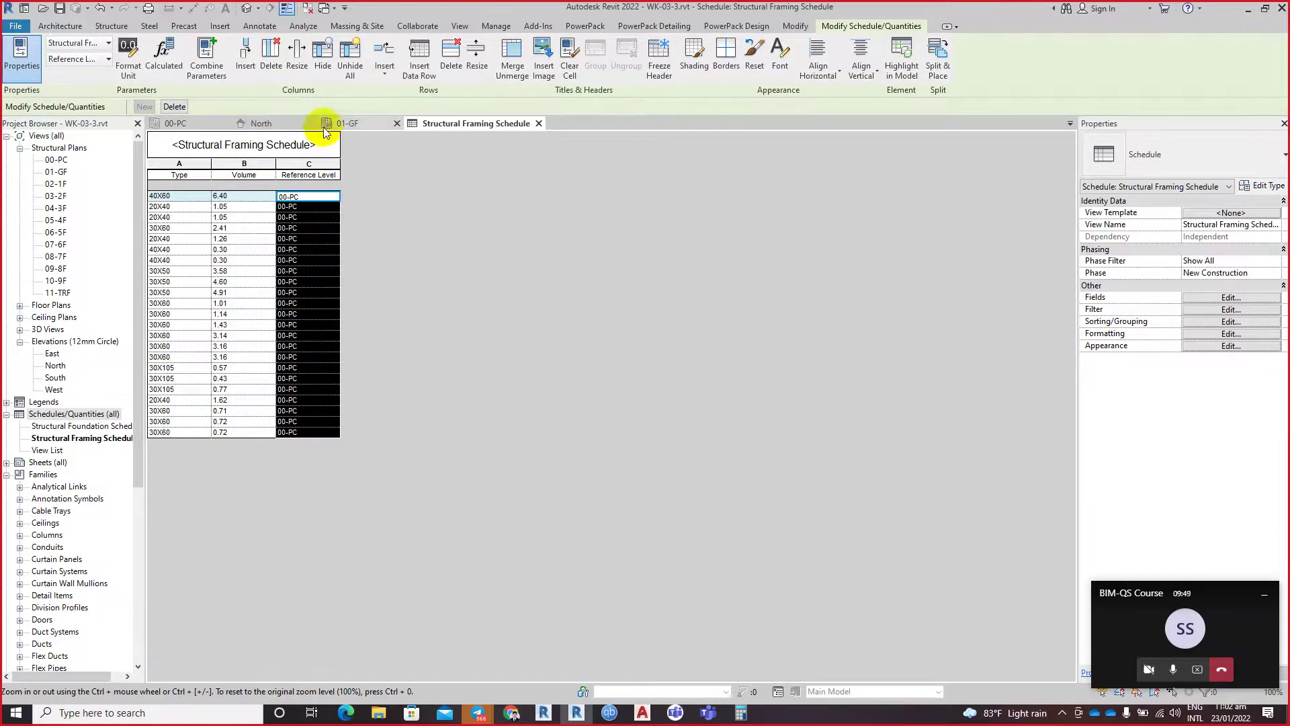
{"action": "left_click", "coordinate": [248, 11]}
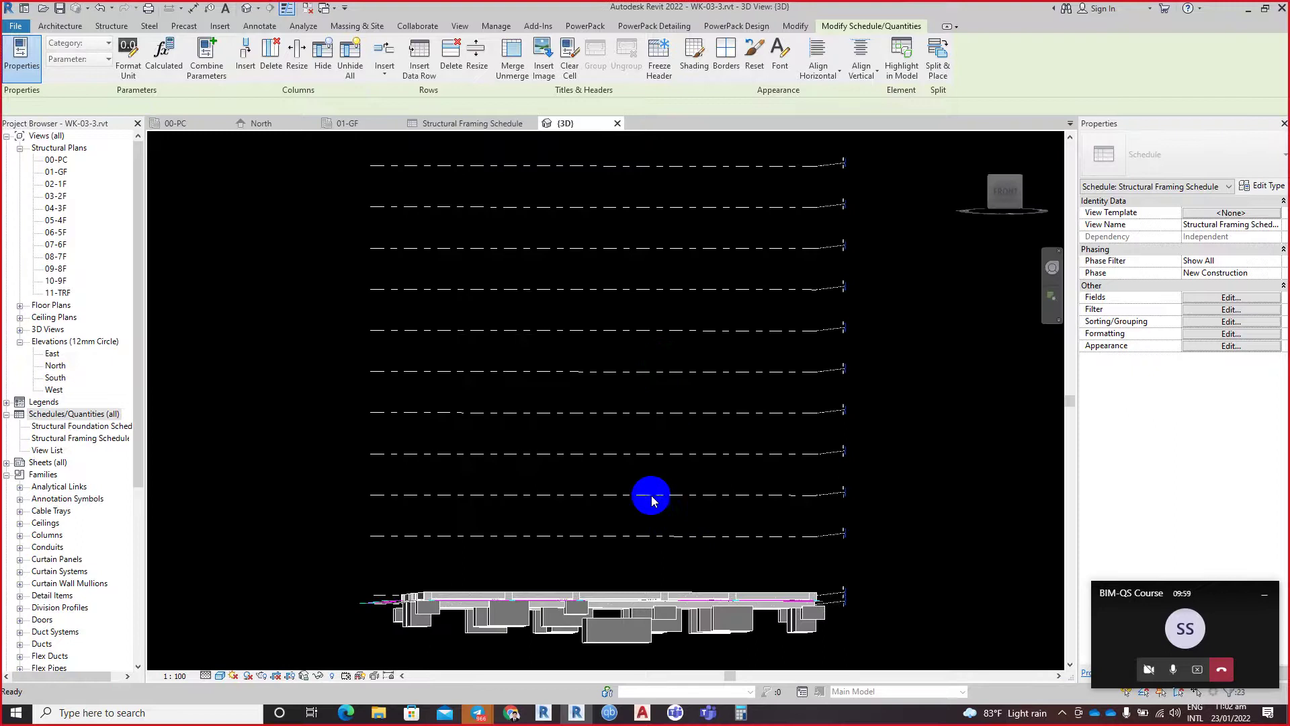
Step: Set the selected ground beams' Start and End Level Offset to 0
{"action": "left_click", "coordinate": [649, 495]}
{"action": "middle_click_drag", "start_coordinate": [636, 515], "coordinate": [660, 581], "text": "shift"}
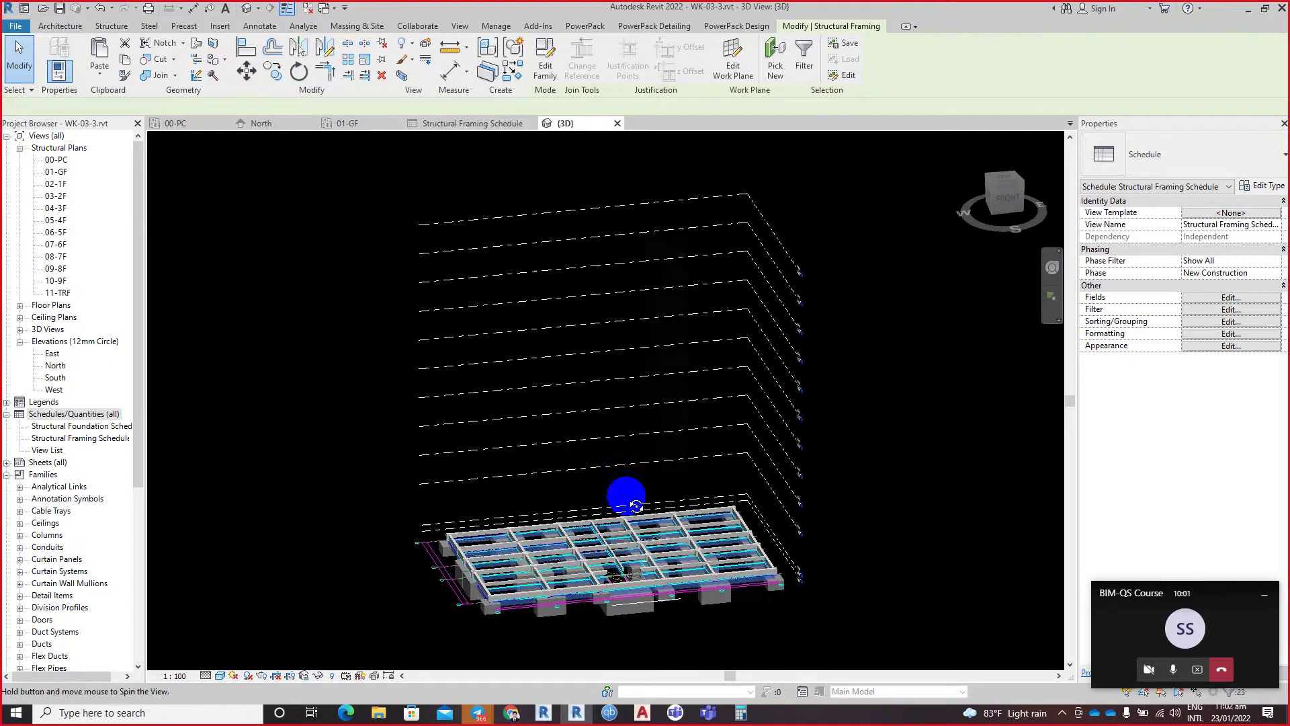
{"action": "scroll", "coordinate": [660, 580], "scroll_direction": "up", "scroll_amount": 3}
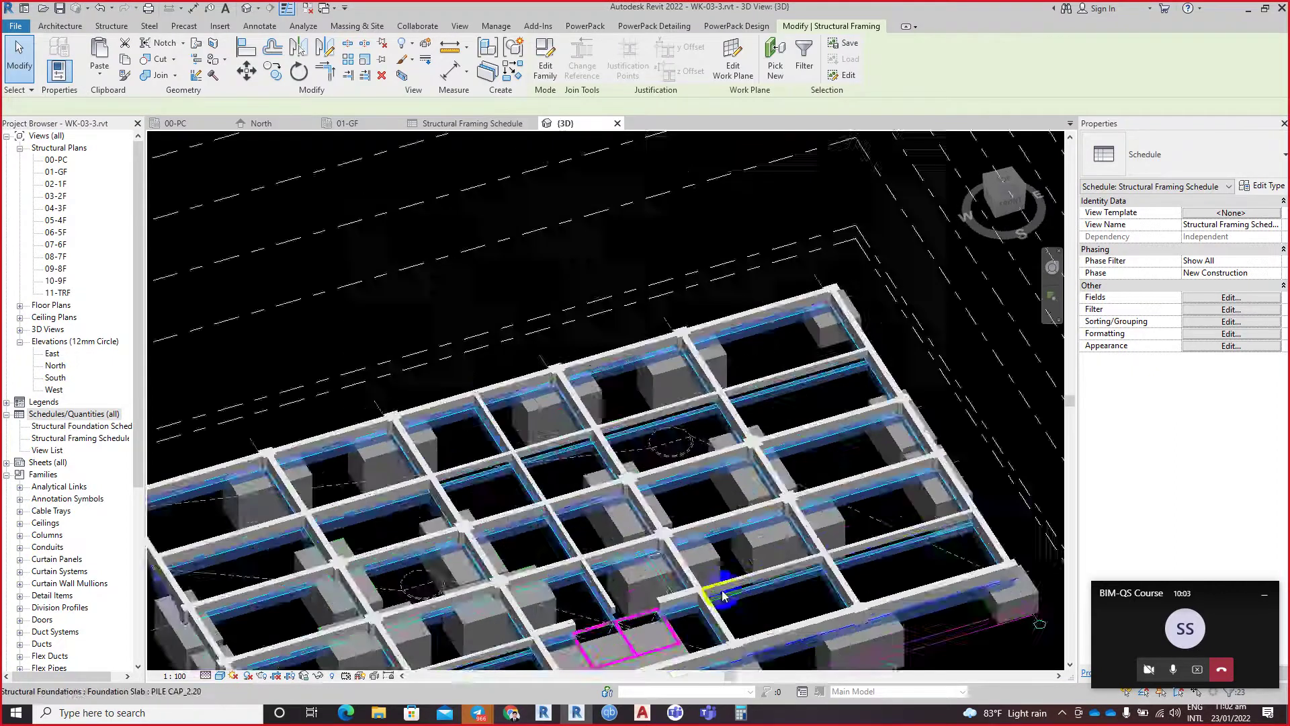
{"action": "scroll", "coordinate": [666, 525], "scroll_direction": "up", "scroll_amount": 3}
{"action": "scroll", "coordinate": [670, 484], "scroll_direction": "up", "scroll_amount": 3}
{"action": "scroll", "coordinate": [528, 378], "scroll_direction": "down", "scroll_amount": 2}
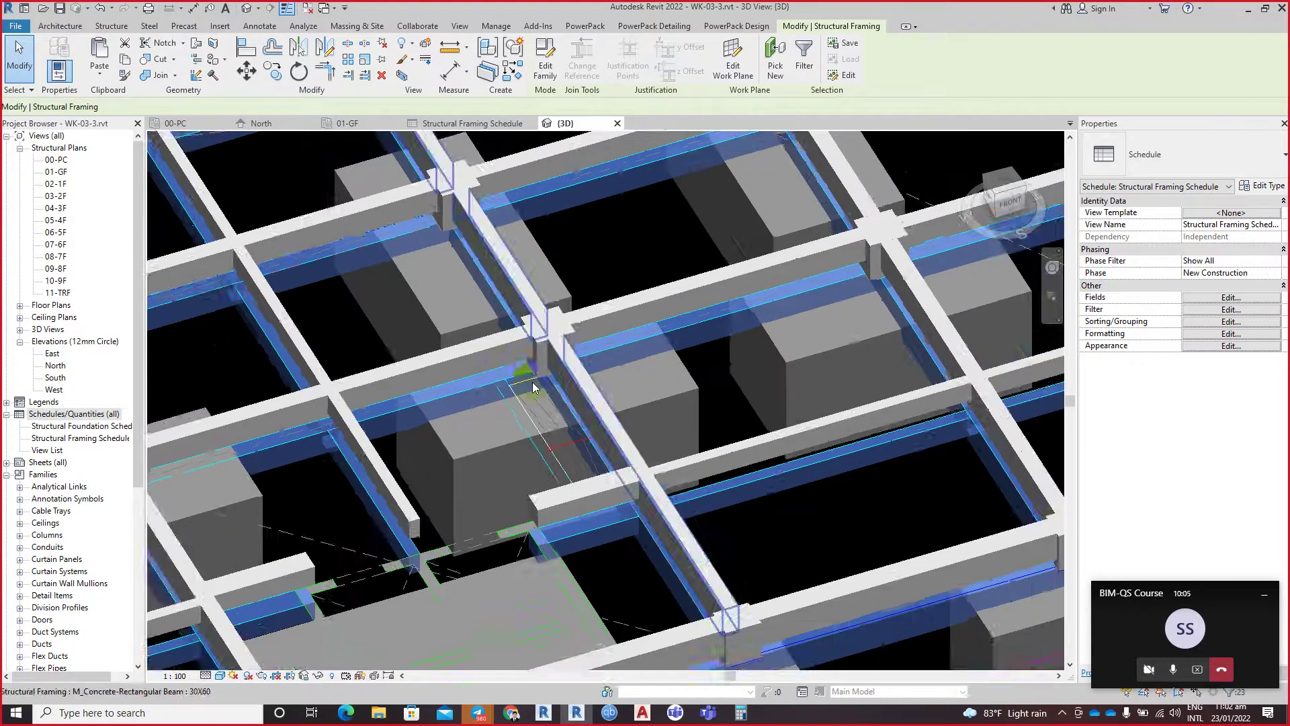
{"action": "scroll", "coordinate": [528, 378], "scroll_direction": "down", "scroll_amount": 2}
{"action": "key", "text": "d"}
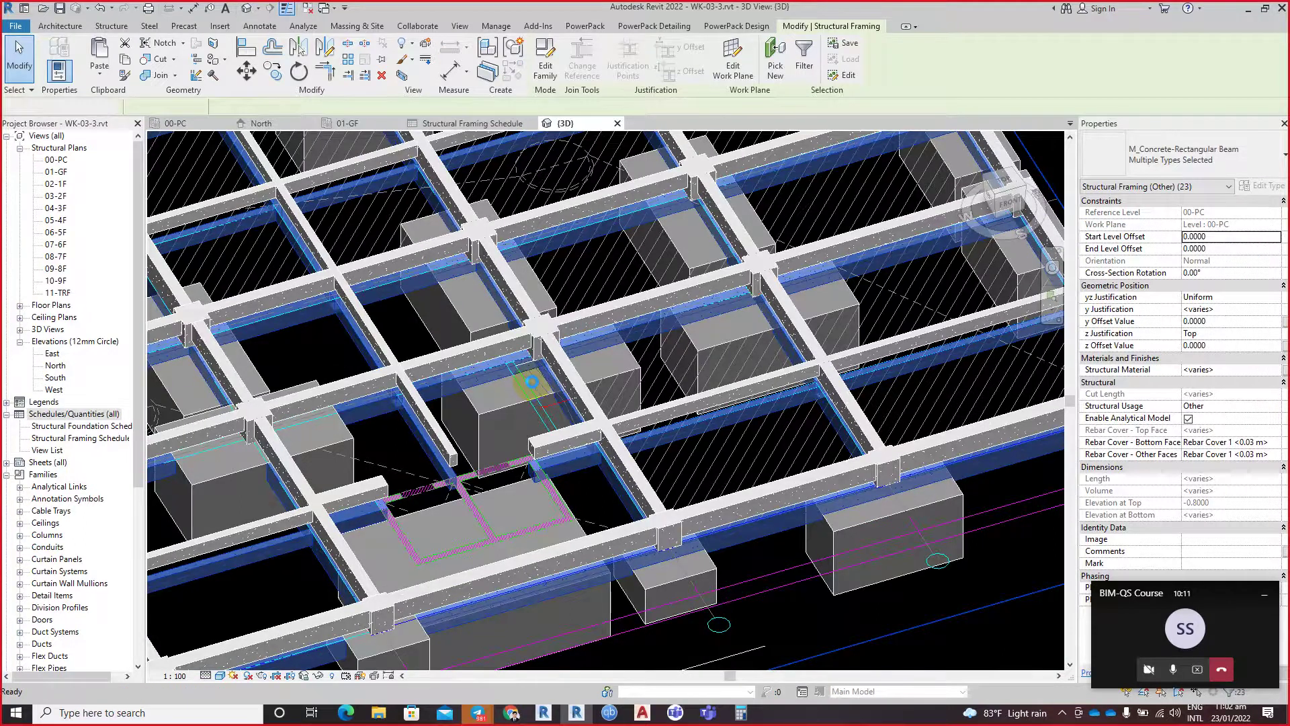
{"action": "key", "text": "Delete"}
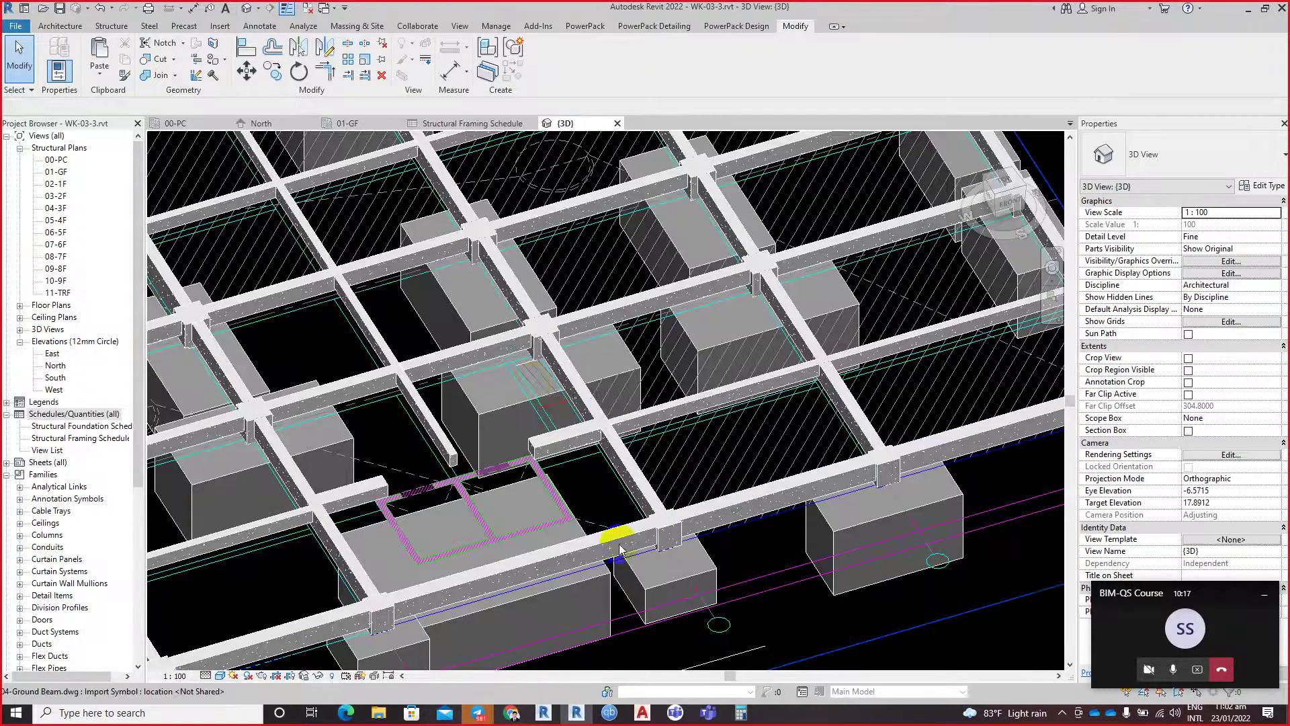
Step: Orbit to a straight front elevation and window-select all the foundation elements
{"action": "scroll", "coordinate": [615, 497], "scroll_direction": "down", "scroll_amount": 10}
{"action": "mouse_move", "coordinate": [610, 418]}
{"action": "middle_mouse_down", "text": "shift"}
{"action": "mouse_move", "coordinate": [710, 499]}
{"action": "mouse_move", "coordinate": [467, 532]}
{"action": "mouse_move", "coordinate": [698, 451]}
{"action": "middle_mouse_up", "text": "shift"}
{"action": "middle_click_drag", "start_coordinate": [567, 532], "coordinate": [573, 528], "text": "shift"}
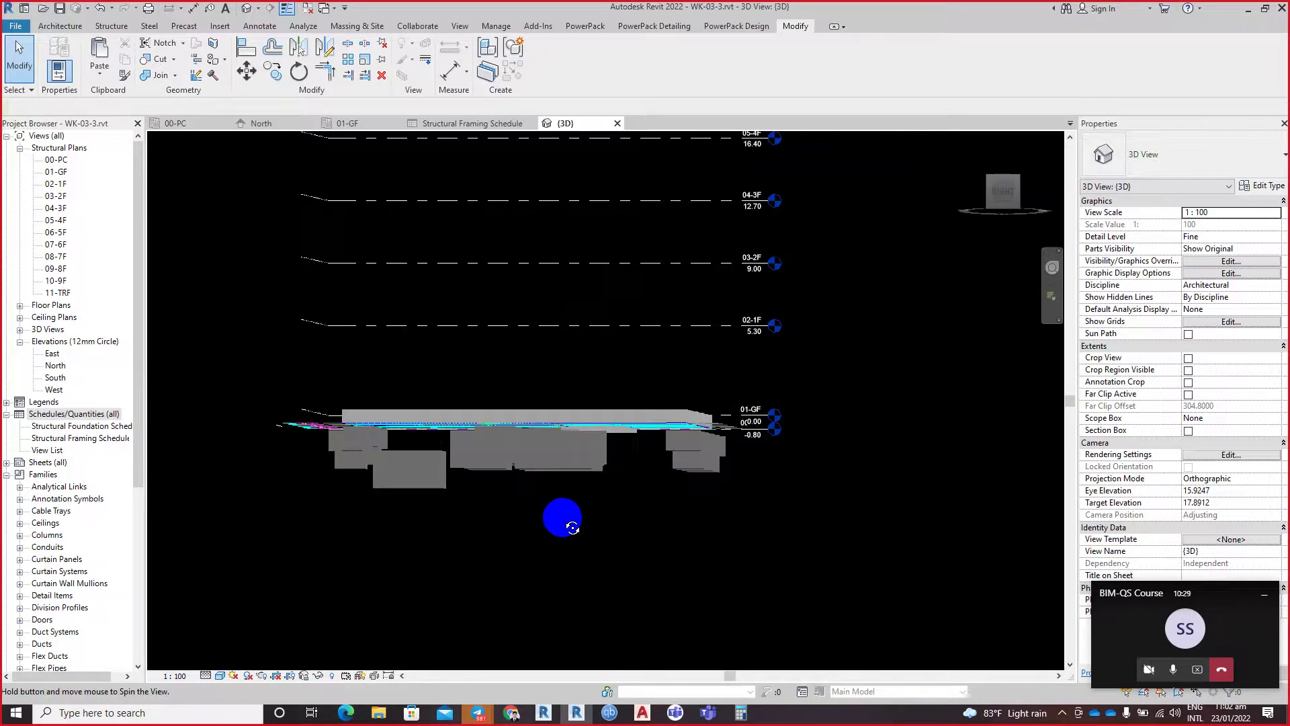
{"action": "mouse_move", "coordinate": [230, 345]}
{"action": "left_mouse_down"}
{"action": "mouse_move", "coordinate": [556, 527]}
{"action": "mouse_move", "coordinate": [754, 558]}
{"action": "left_mouse_up"}
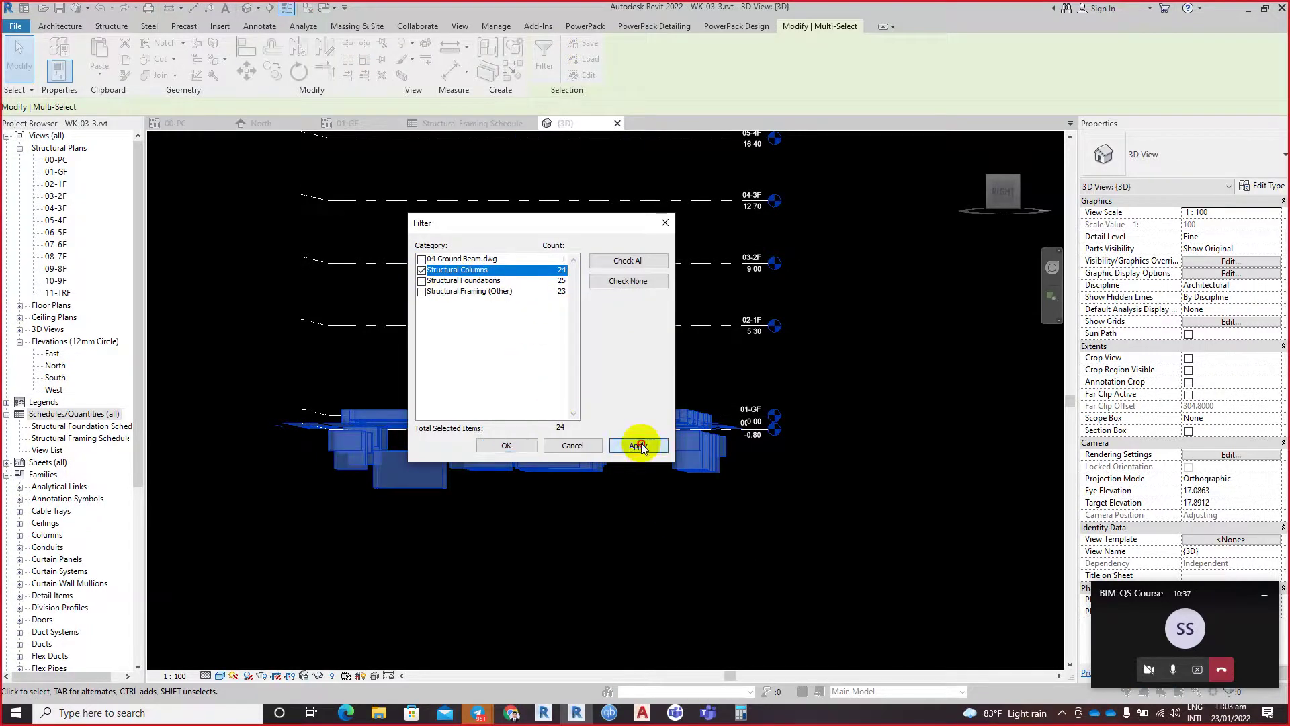
Step: Filter the selection to the 24 structural columns and confirm they span 00-PC to 01-GF
{"action": "left_click", "coordinate": [640, 447]}
{"action": "left_click", "coordinate": [506, 445]}
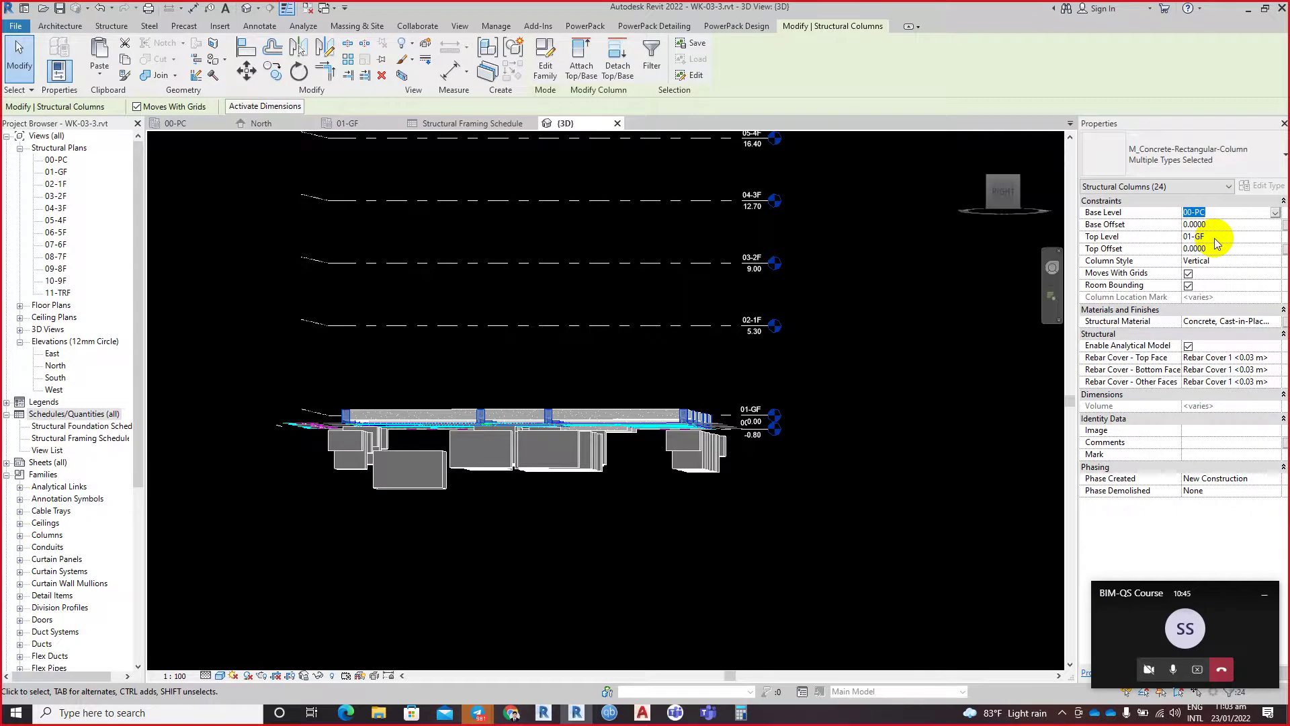
{"action": "middle_click_drag", "start_coordinate": [415, 504], "coordinate": [425, 514], "text": "shift"}
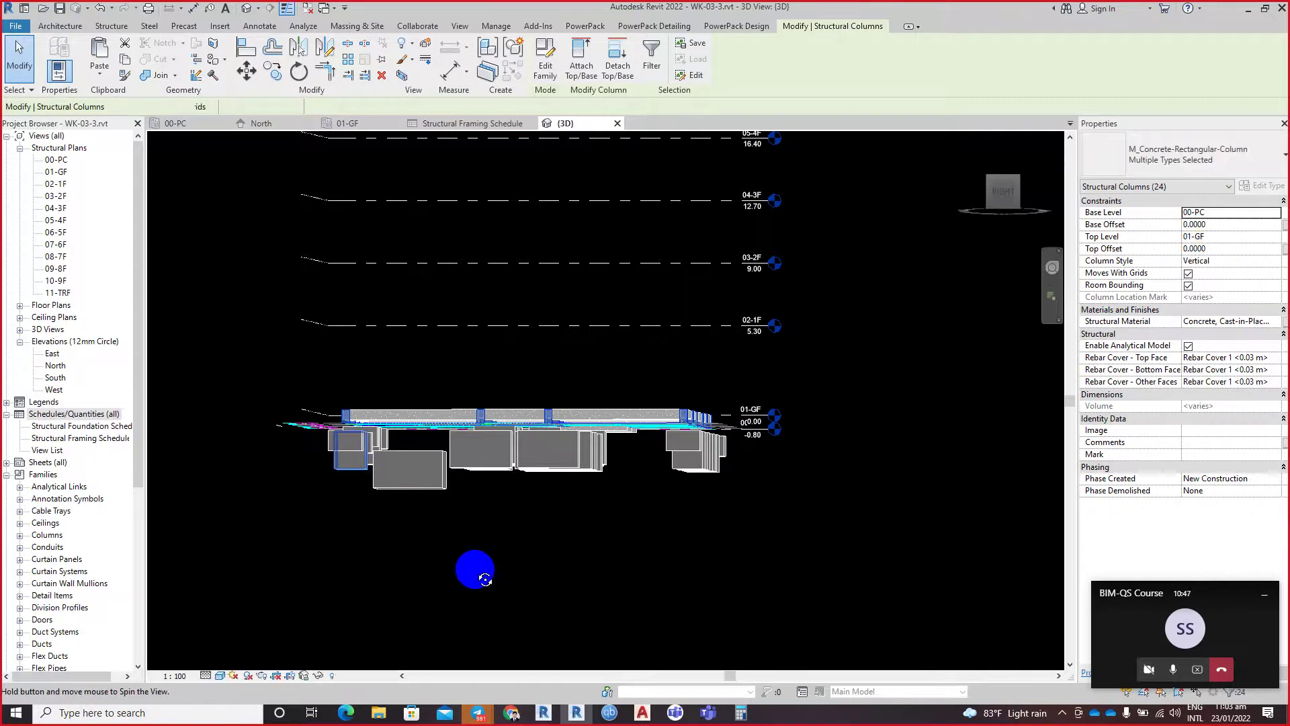
{"action": "mouse_move", "coordinate": [485, 579]}
{"action": "middle_mouse_down", "text": "shift"}
{"action": "mouse_move", "coordinate": [483, 568]}
{"action": "mouse_move", "coordinate": [449, 612]}
{"action": "mouse_move", "coordinate": [461, 618]}
{"action": "middle_mouse_up", "text": "shift"}
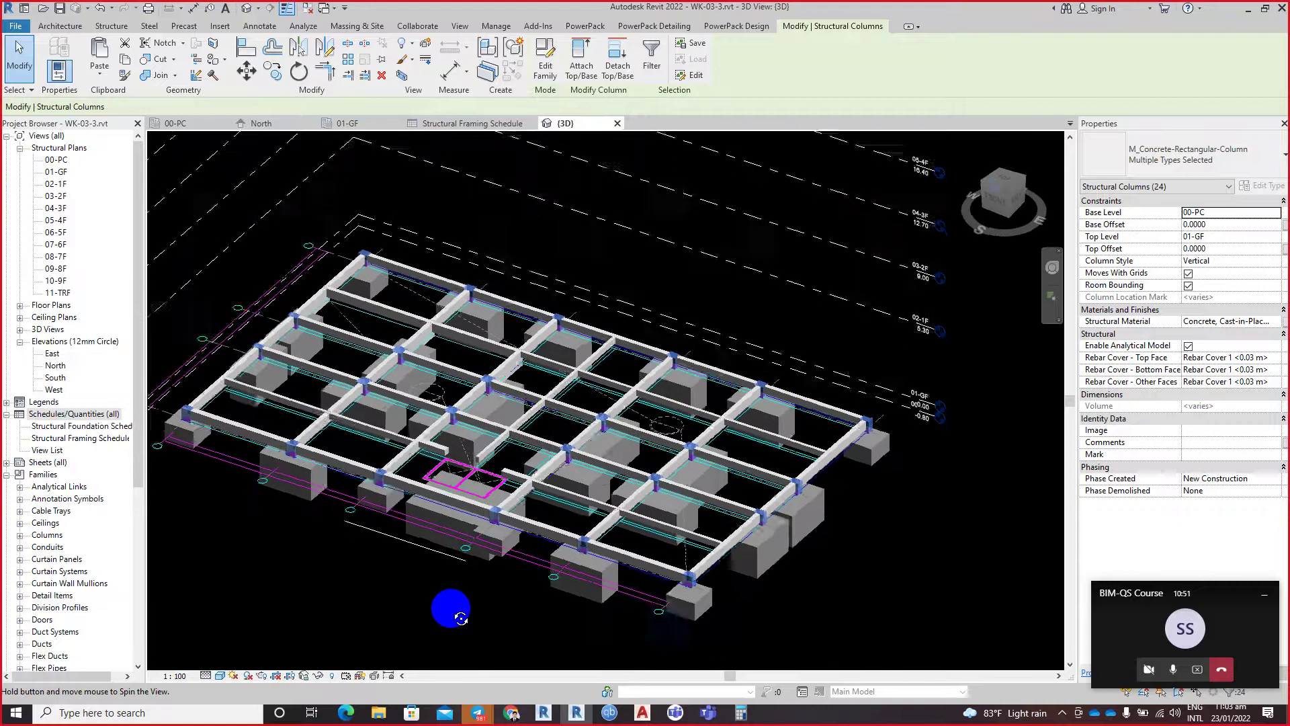
{"action": "scroll", "coordinate": [586, 507], "scroll_direction": "up", "scroll_amount": 3}
{"action": "left_click", "coordinate": [617, 375]}
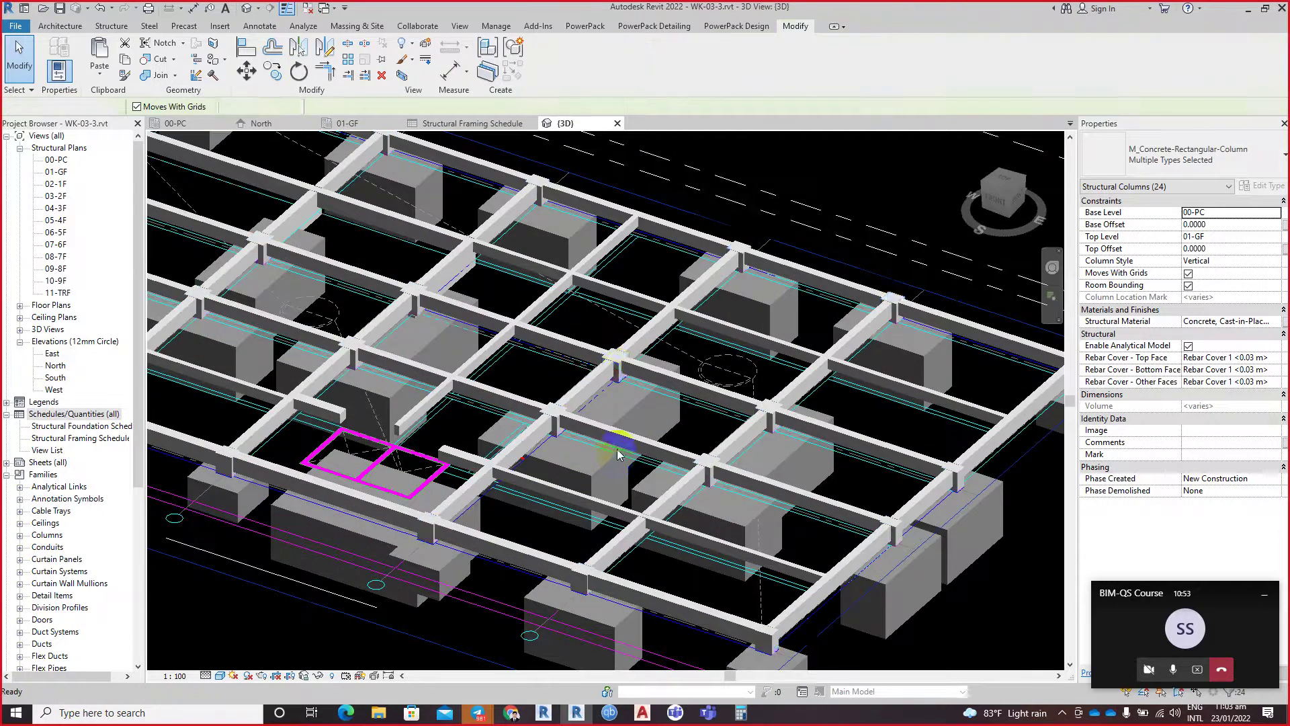
{"action": "scroll", "coordinate": [617, 375], "scroll_direction": "down", "scroll_amount": 2}
{"action": "scroll", "coordinate": [576, 352], "scroll_direction": "down", "scroll_amount": 2}
{"action": "scroll", "coordinate": [585, 357], "scroll_direction": "down", "scroll_amount": 1}
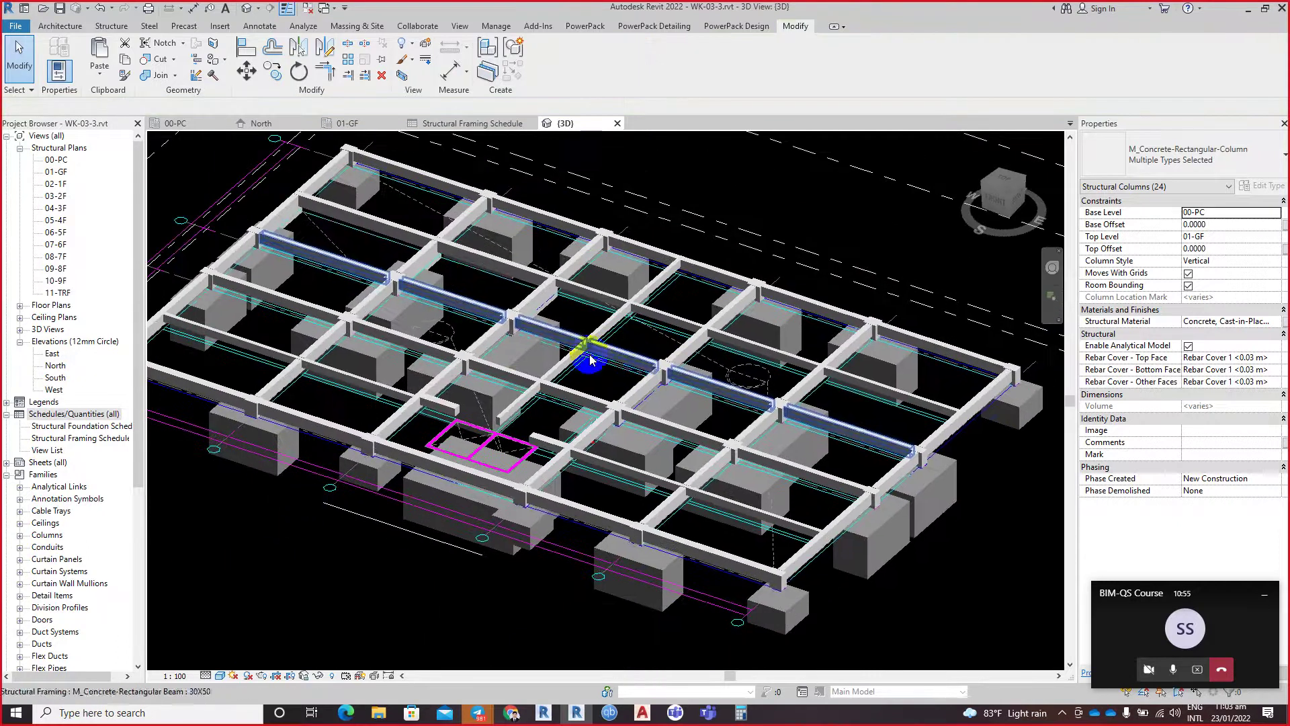
{"action": "left_click", "coordinate": [190, 127]}
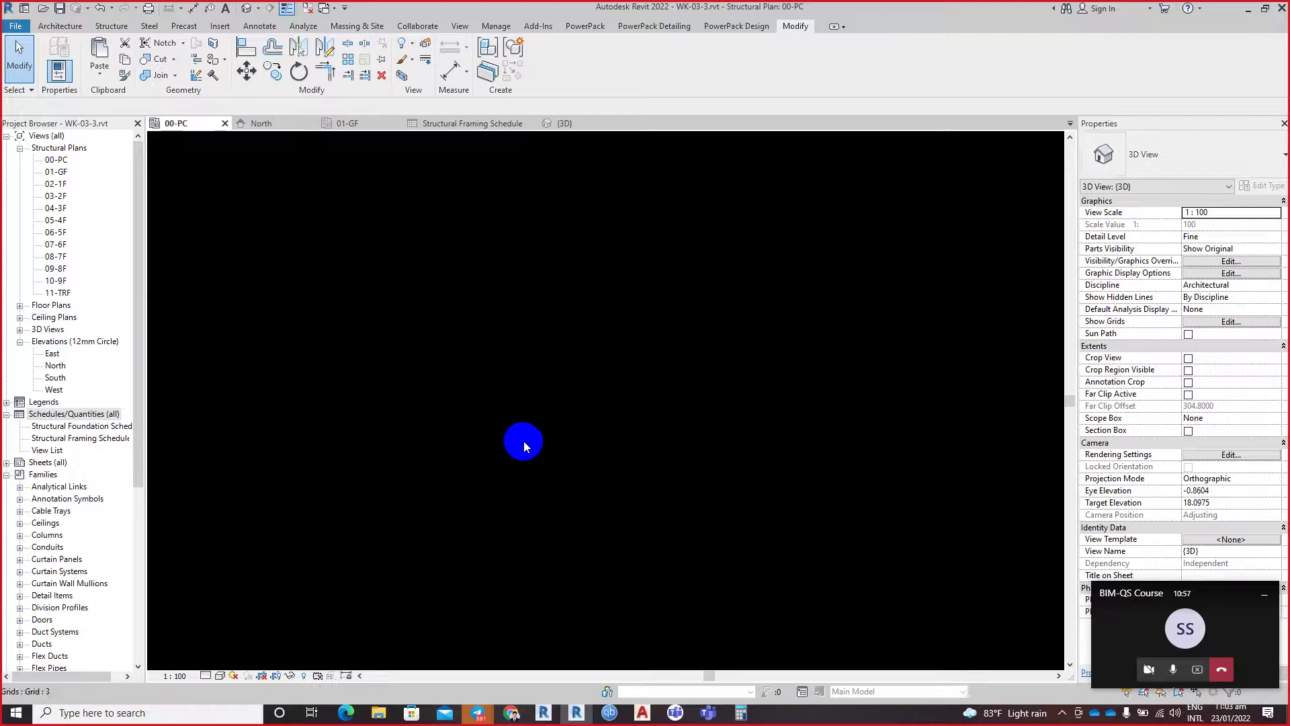
Step: Window-select the 00-PC footings and columns, then filter to keep only the 16 structural columns
{"action": "scroll", "coordinate": [387, 260], "scroll_direction": "up", "scroll_amount": 5}
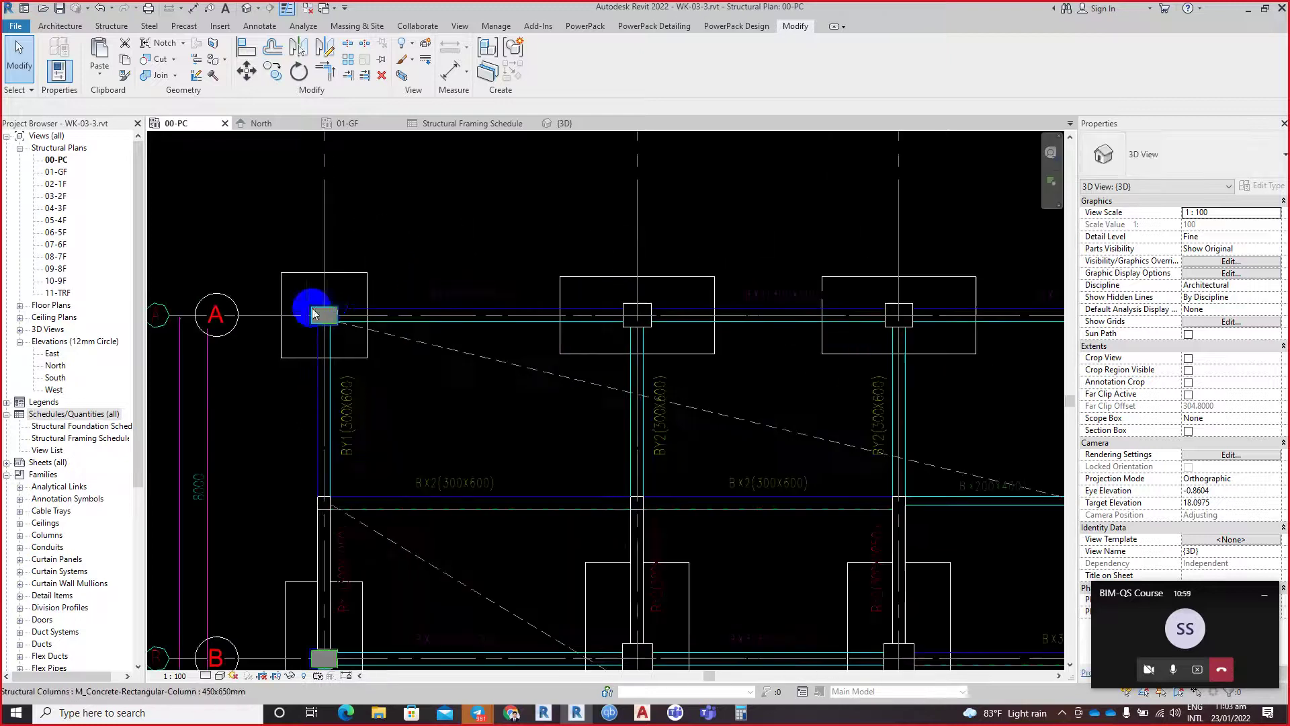
{"action": "scroll", "coordinate": [377, 215], "scroll_direction": "down", "scroll_amount": 4}
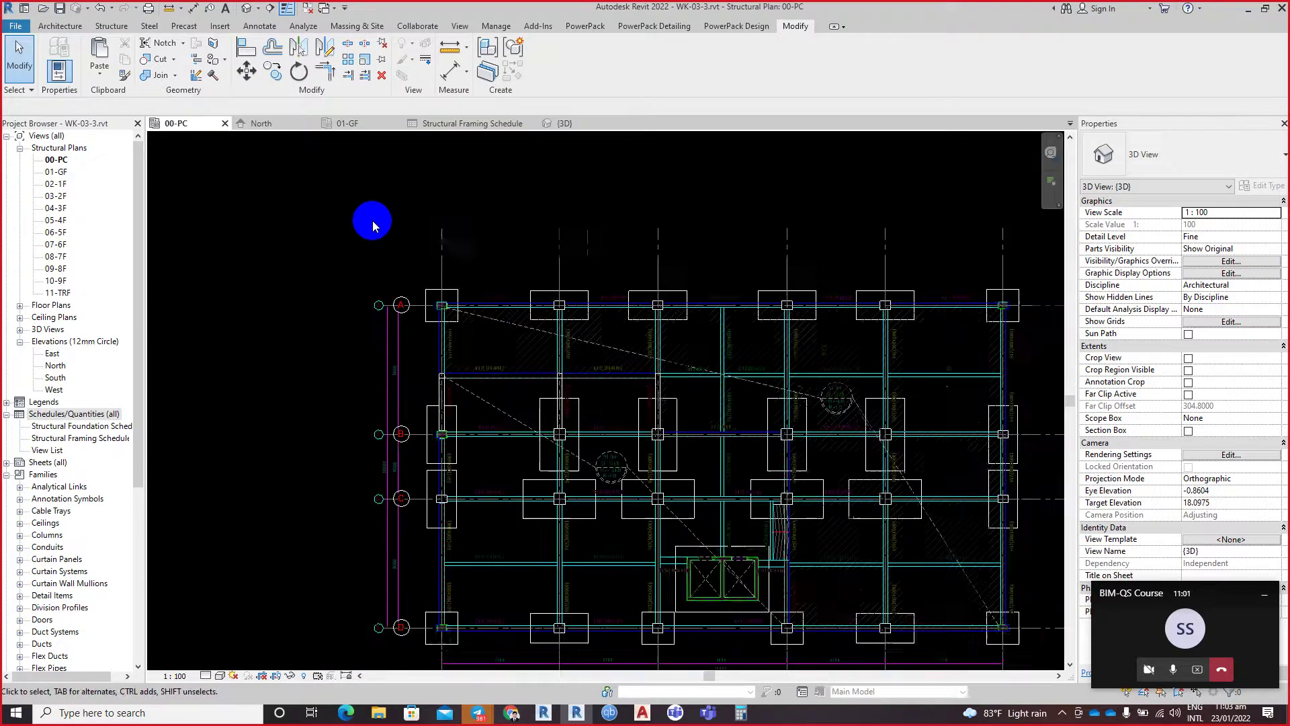
{"action": "mouse_move", "coordinate": [361, 213]}
{"action": "left_mouse_down"}
{"action": "mouse_move", "coordinate": [1029, 350]}
{"action": "mouse_move", "coordinate": [1031, 340]}
{"action": "left_mouse_up"}
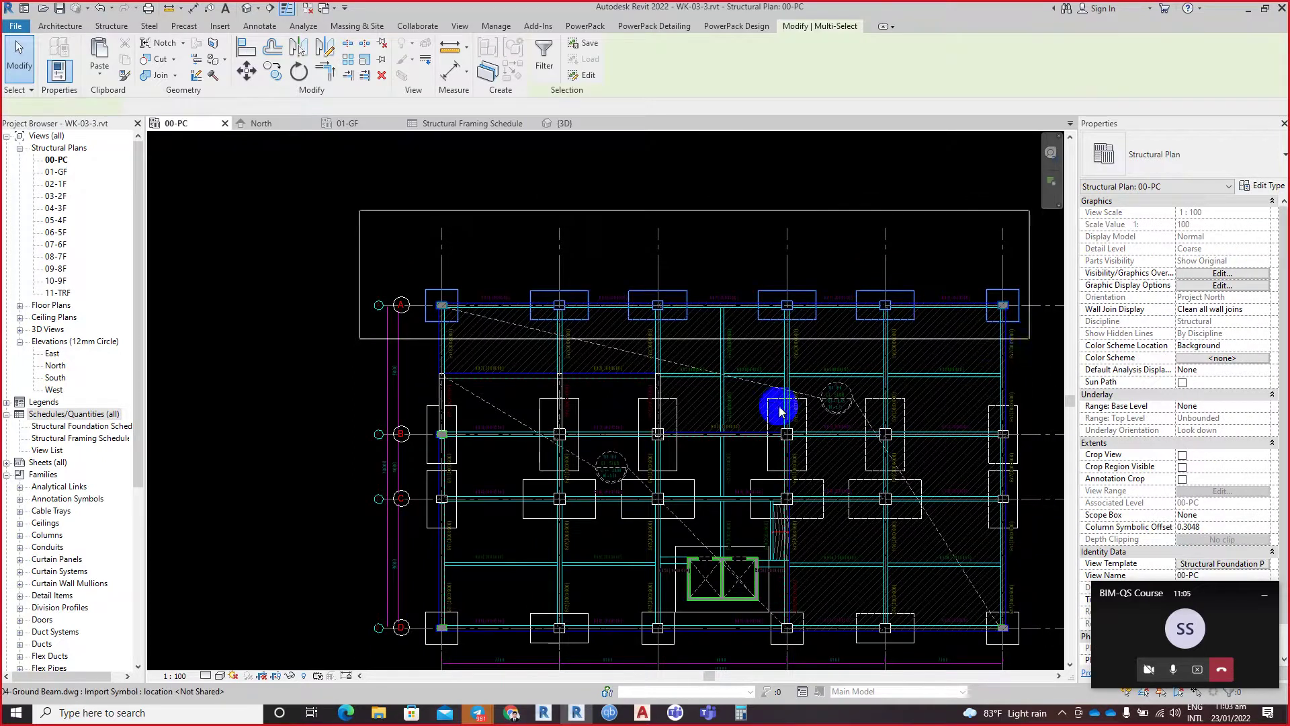
{"action": "scroll", "coordinate": [760, 407], "scroll_direction": "up", "scroll_amount": 2}
{"action": "scroll", "coordinate": [619, 437], "scroll_direction": "up", "scroll_amount": 2}
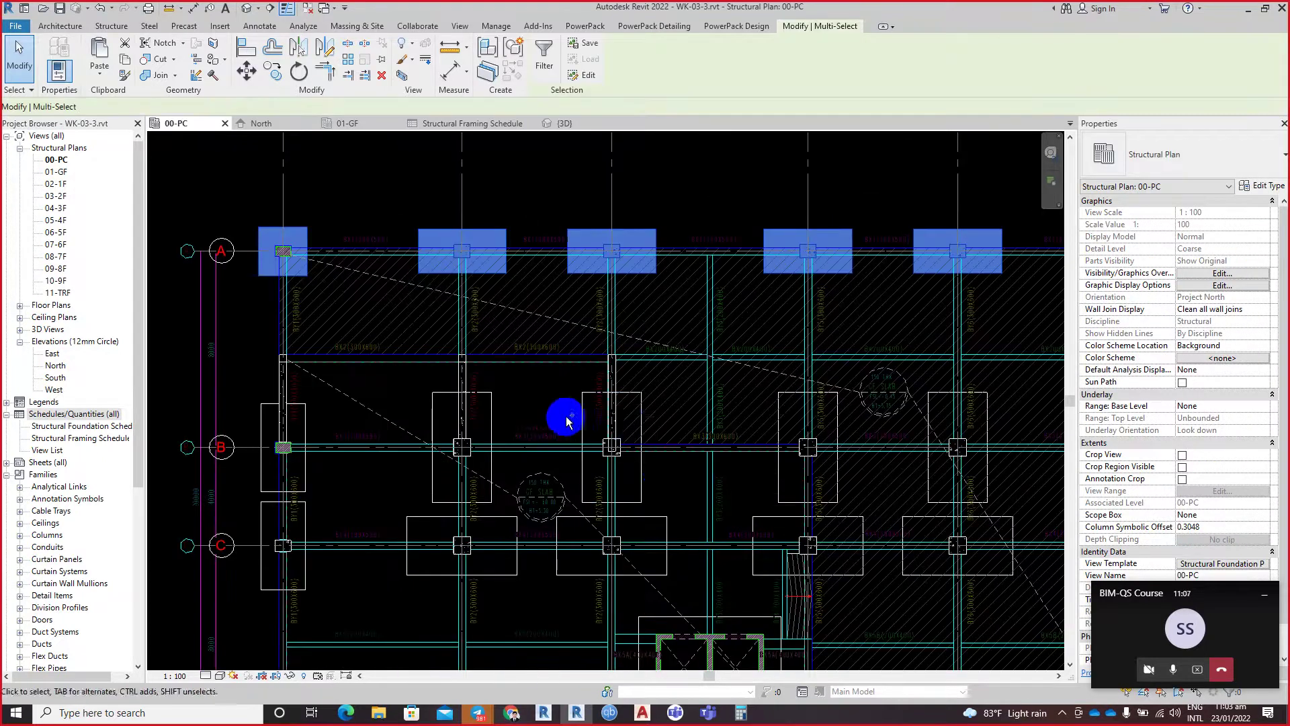
{"action": "left_click", "coordinate": [632, 462], "text": "ctrl"}
{"action": "middle_click_drag", "start_coordinate": [687, 477], "coordinate": [526, 360]}
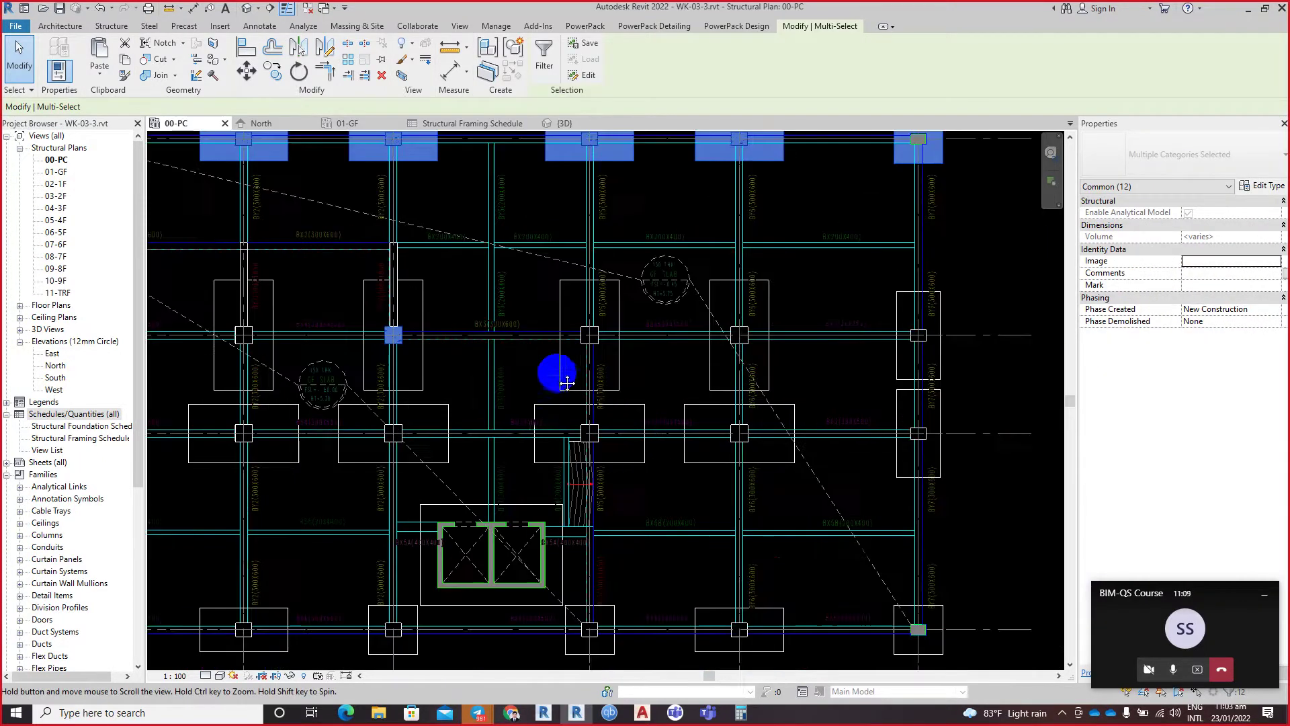
{"action": "left_click_drag", "start_coordinate": [530, 214], "coordinate": [960, 662]}
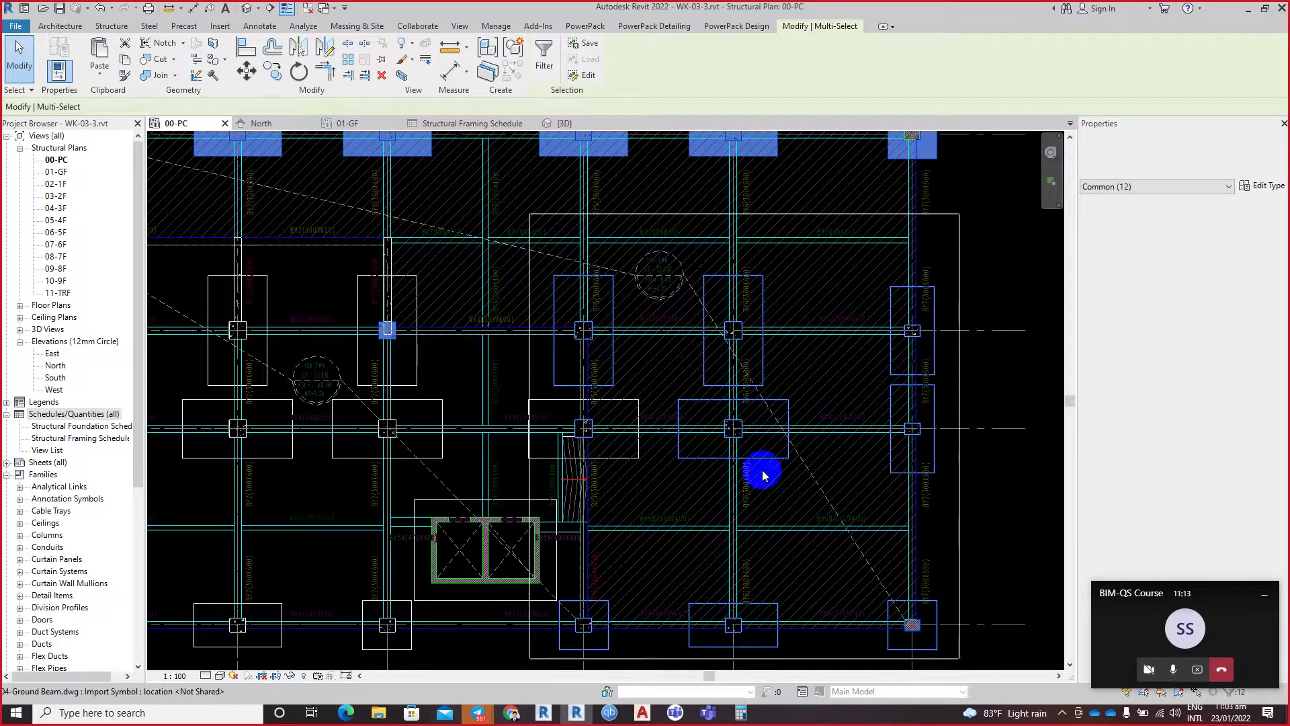
{"action": "scroll", "coordinate": [726, 448], "scroll_direction": "down", "scroll_amount": 1}
{"action": "scroll", "coordinate": [780, 294], "scroll_direction": "down", "scroll_amount": 2}
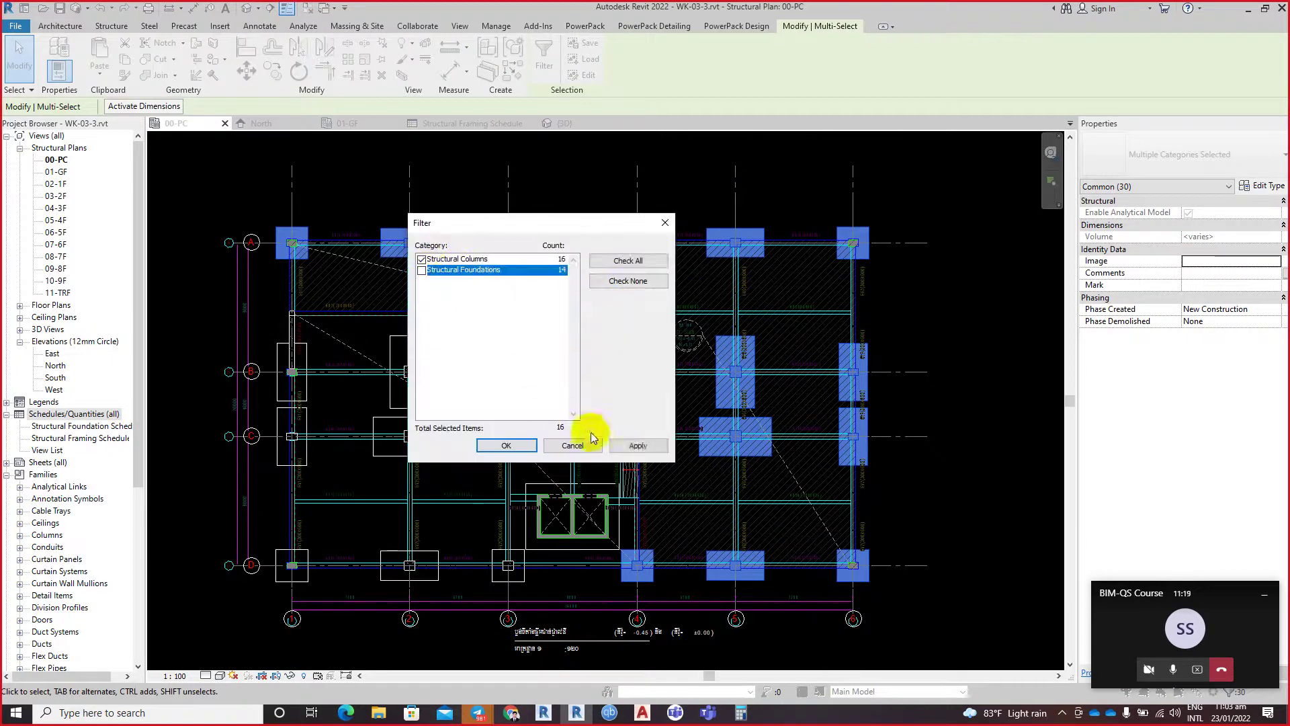
{"action": "left_click", "coordinate": [628, 446]}
{"action": "left_click", "coordinate": [506, 445]}
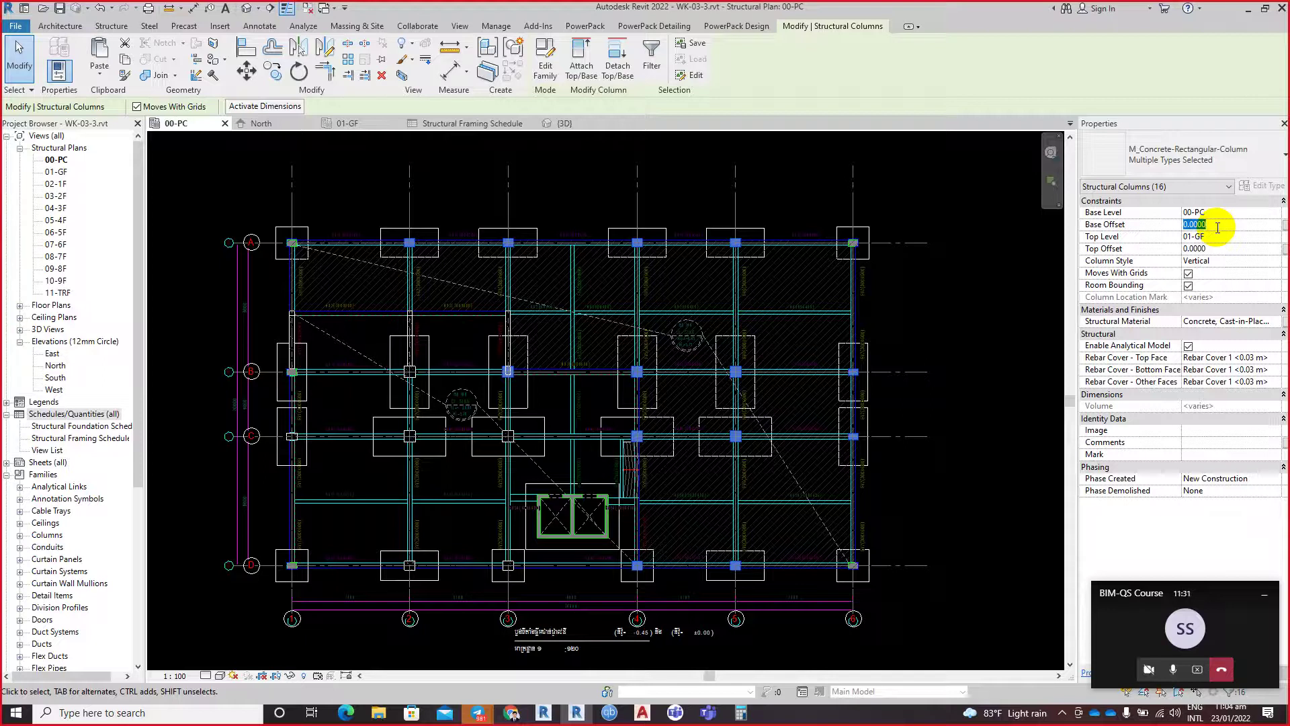
{"action": "type", "text": "-0.4500"}
Step: Set the selected columns' Base Offset to -0.4500 and dismiss the floating call window
{"action": "key", "text": "Return"}
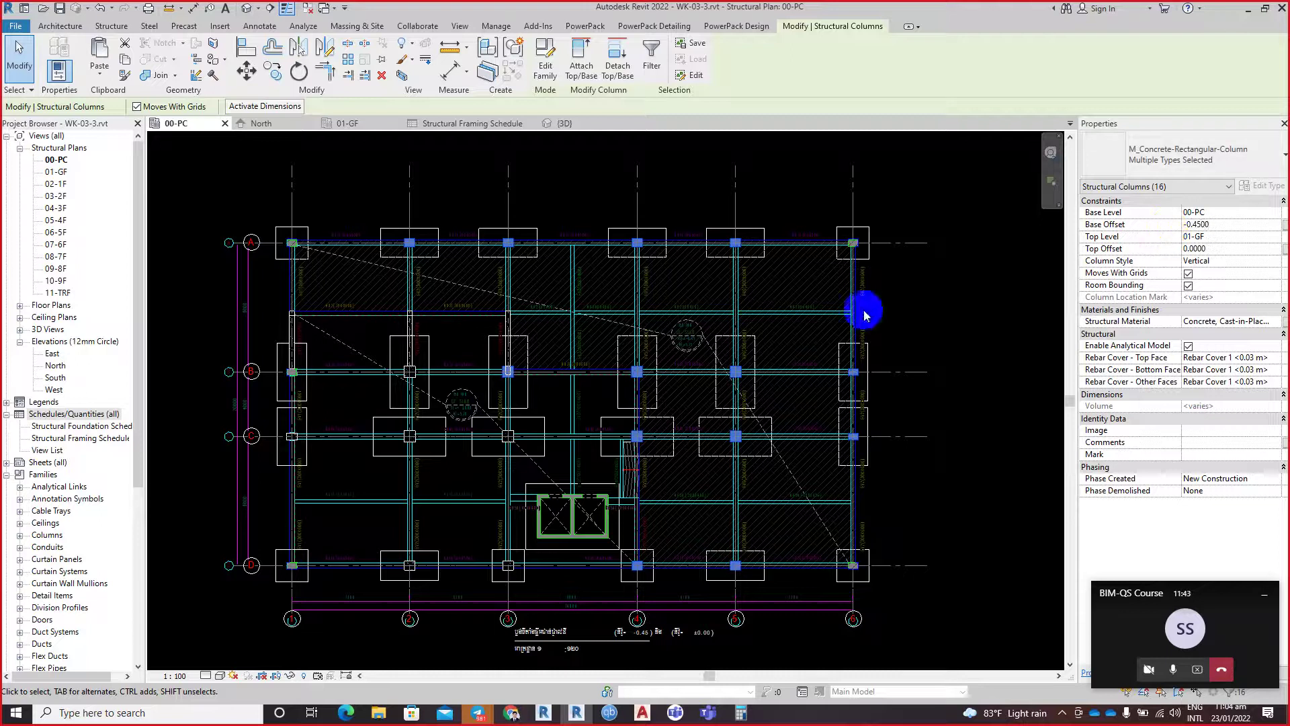
{"action": "left_click", "coordinate": [1263, 598]}
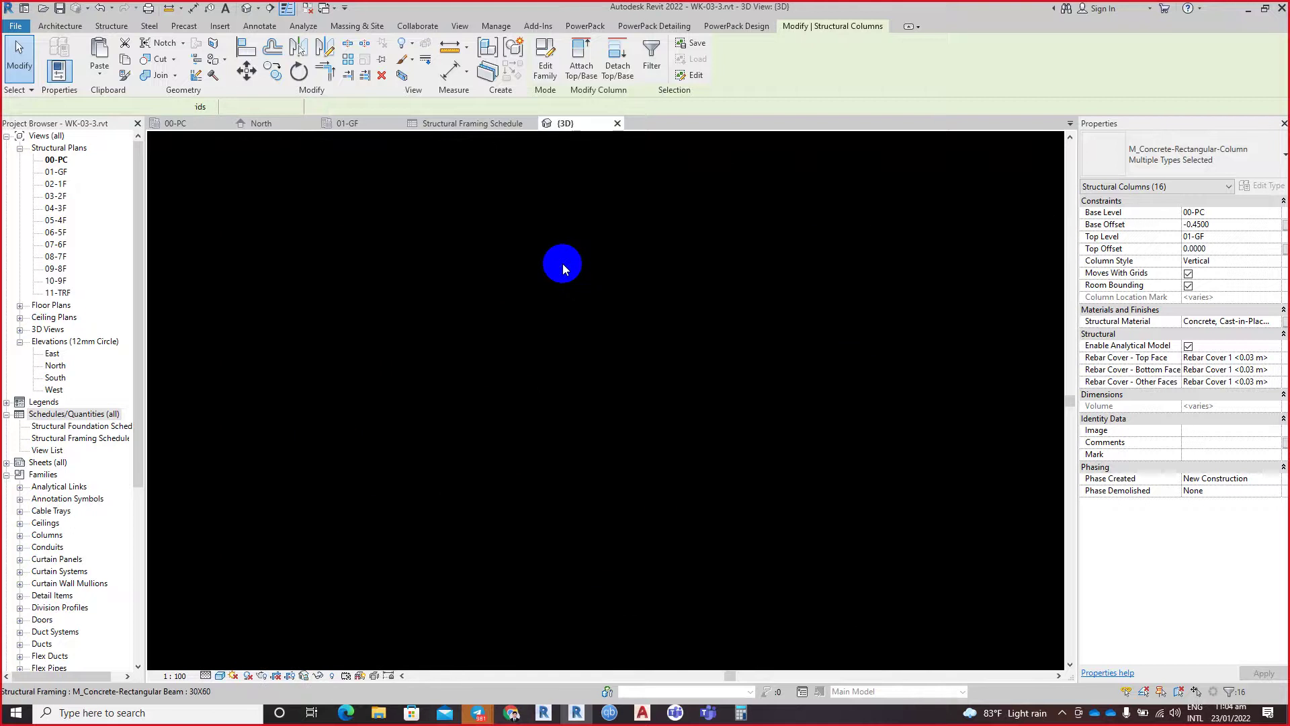
Step: Unload all seven linked CAD drawings, including 04-Ground Beam.dwg, through Manage Links
{"action": "scroll", "coordinate": [421, 582], "scroll_direction": "down", "scroll_amount": 4}
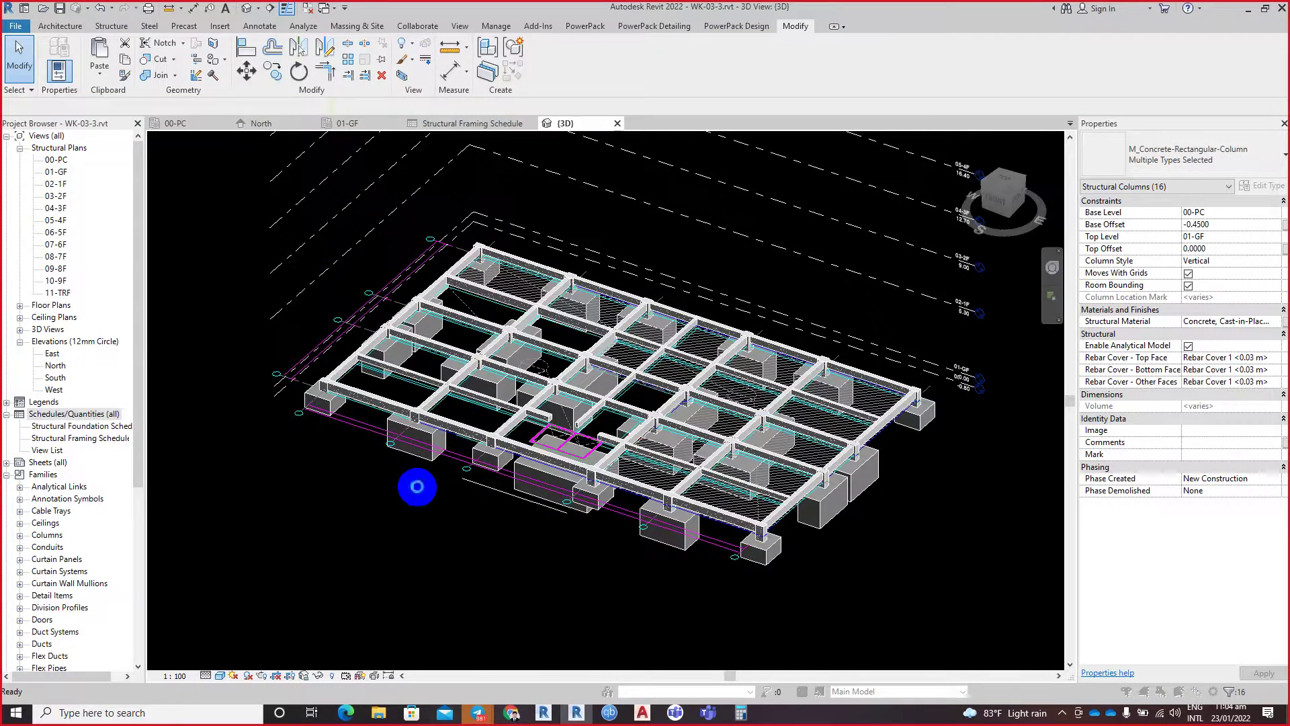
{"action": "key", "text": "v"}
{"action": "key", "text": "g"}
{"action": "key", "text": "Escape"}
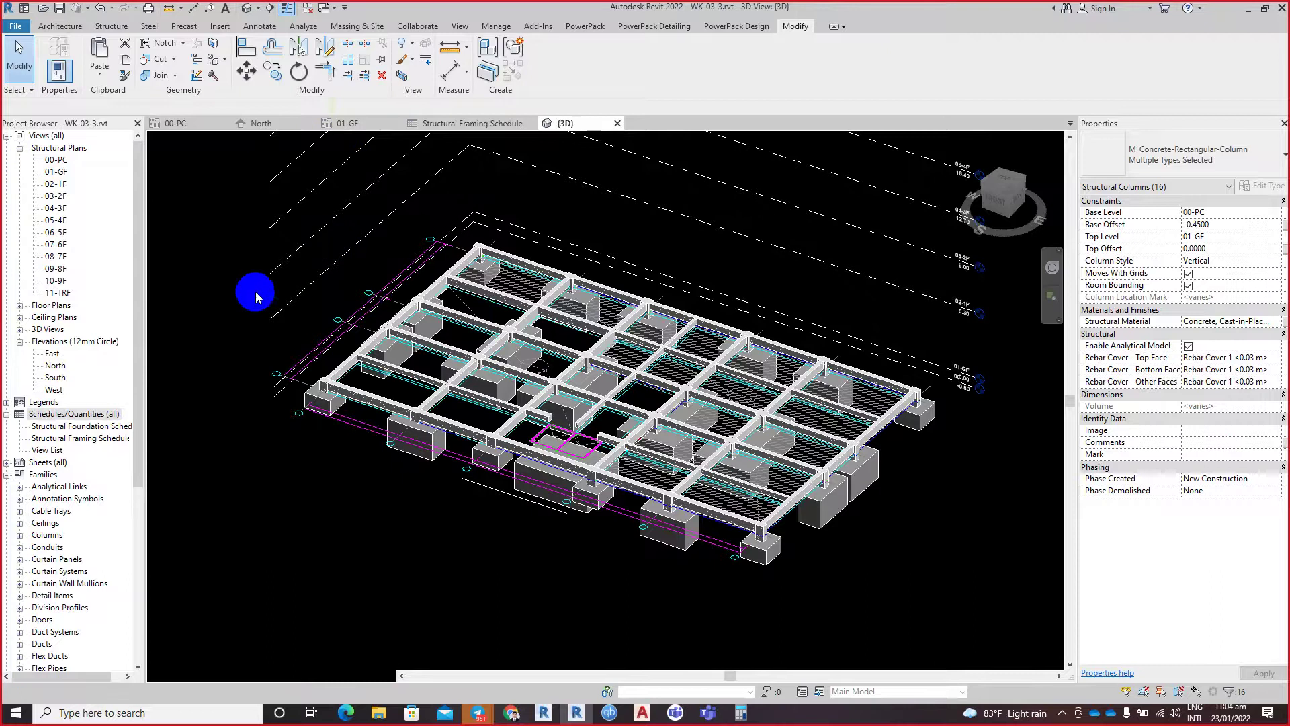
{"action": "key", "text": "Escape"}
{"action": "key", "text": "m"}
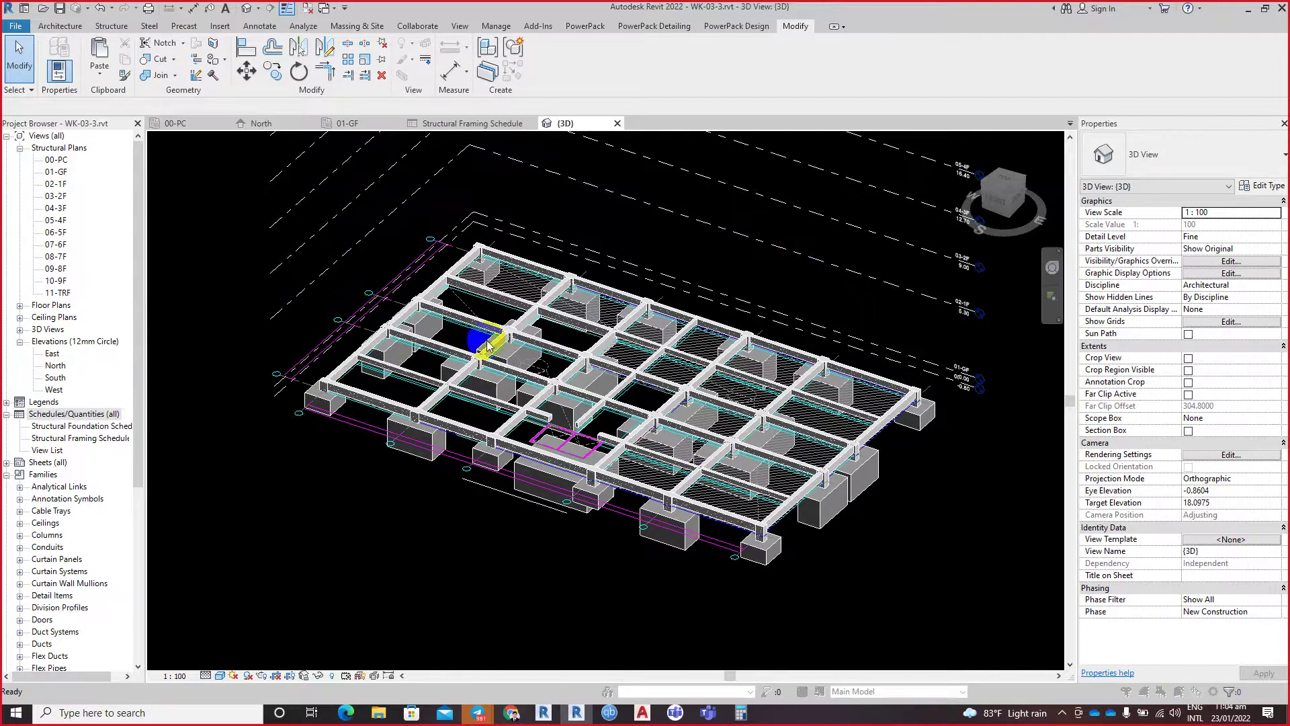
{"action": "key", "text": "l"}
{"action": "left_click", "coordinate": [497, 185]}
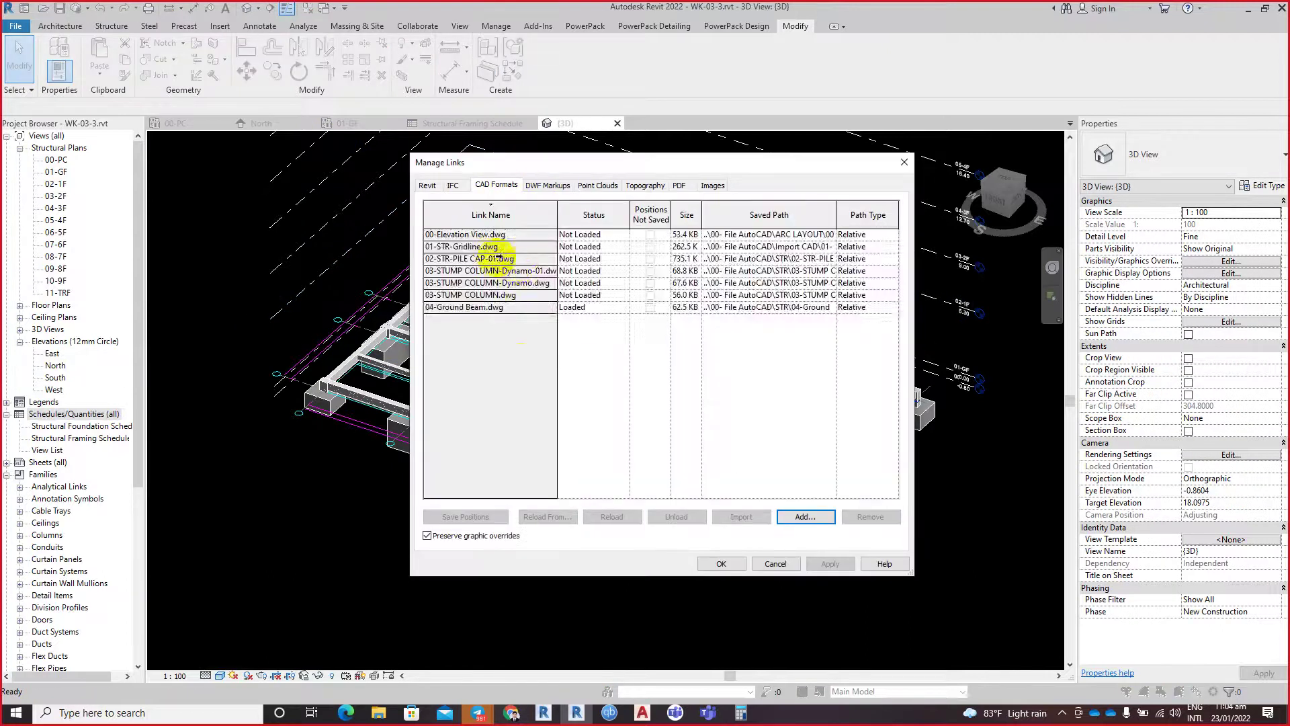
{"action": "left_click_drag", "start_coordinate": [492, 234], "coordinate": [516, 369]}
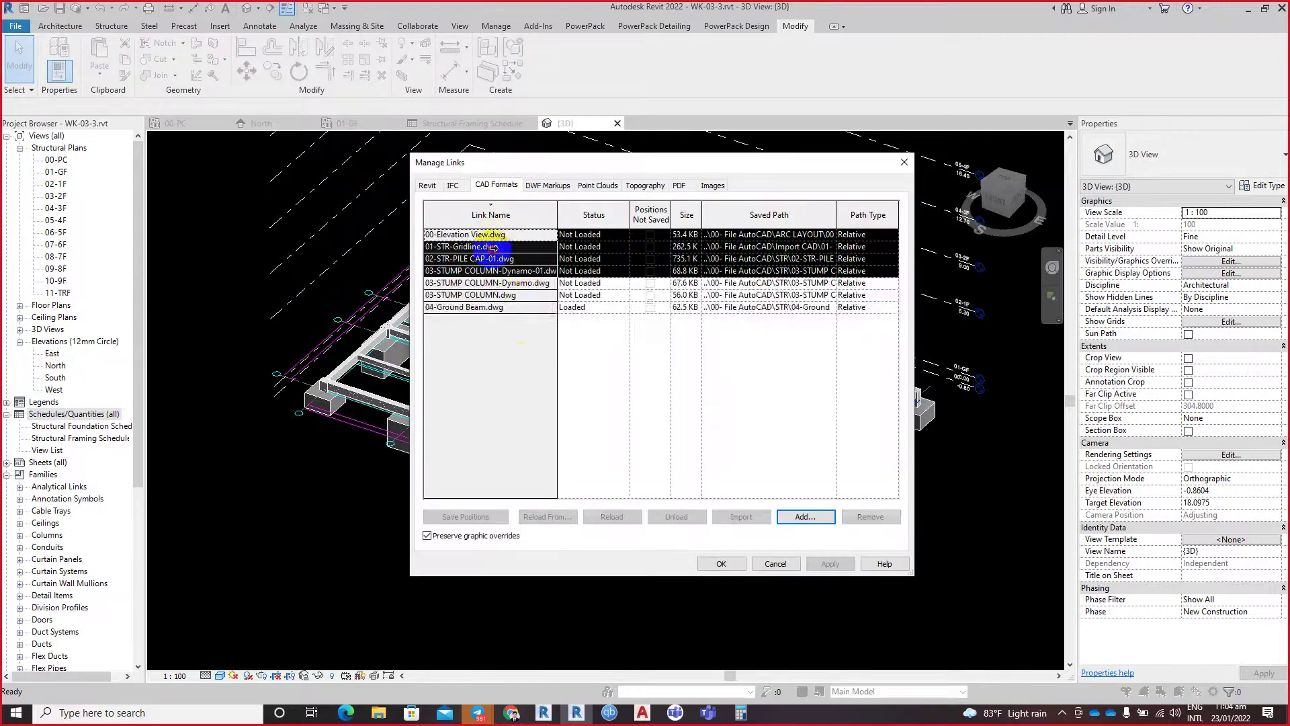
{"action": "left_click", "coordinate": [718, 567]}
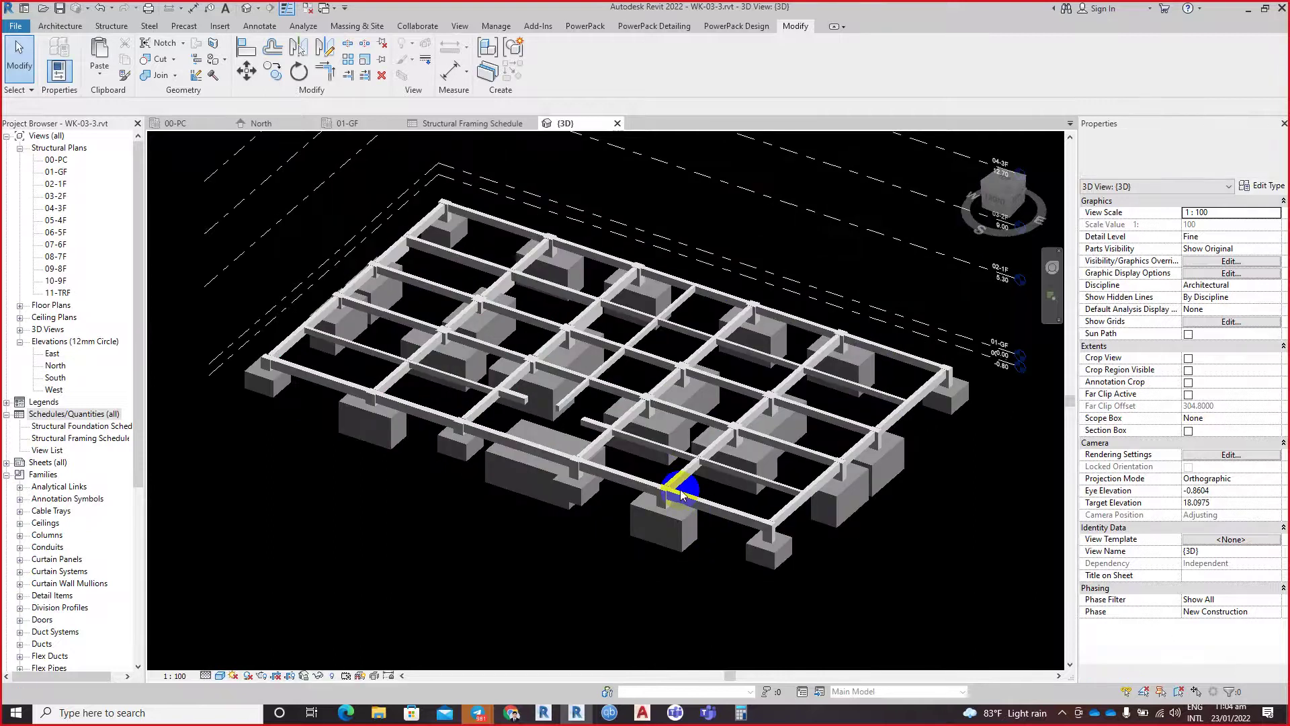
Step: Zoom around the 3D foundation model and select a ground beam to check it
{"action": "scroll", "coordinate": [681, 495], "scroll_direction": "up", "scroll_amount": 3}
{"action": "scroll", "coordinate": [891, 588], "scroll_direction": "up", "scroll_amount": 2}
{"action": "scroll", "coordinate": [547, 518], "scroll_direction": "up", "scroll_amount": 1}
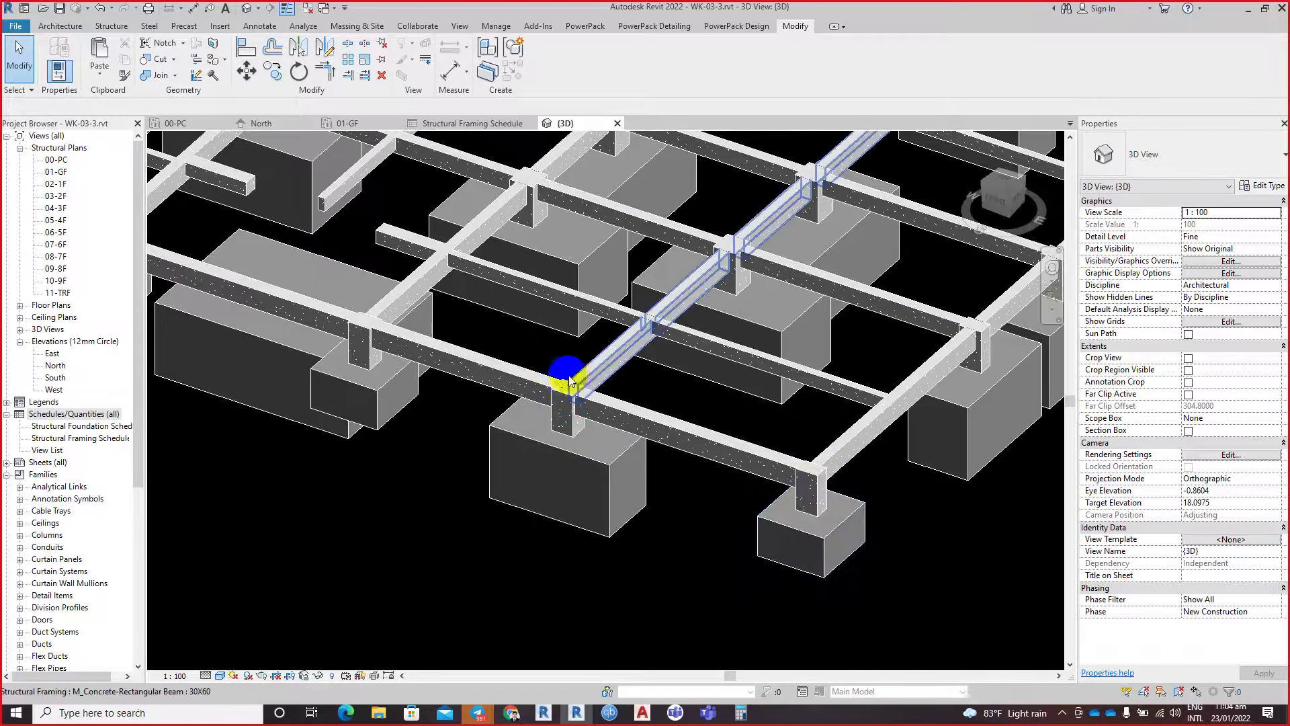
{"action": "scroll", "coordinate": [592, 431], "scroll_direction": "down", "scroll_amount": 1}
{"action": "scroll", "coordinate": [894, 571], "scroll_direction": "down", "scroll_amount": 1}
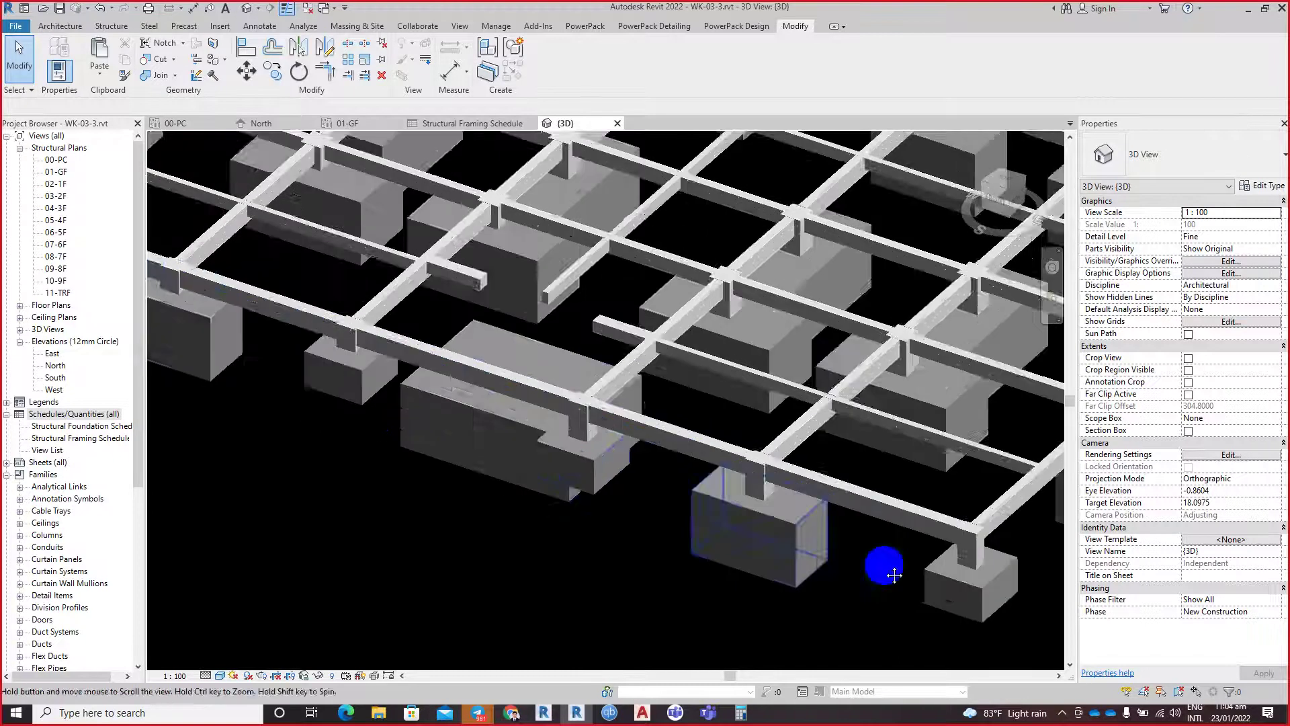
{"action": "scroll", "coordinate": [496, 438], "scroll_direction": "down", "scroll_amount": 1}
{"action": "scroll", "coordinate": [410, 383], "scroll_direction": "down", "scroll_amount": 2}
{"action": "scroll", "coordinate": [532, 420], "scroll_direction": "up", "scroll_amount": 3}
{"action": "scroll", "coordinate": [532, 420], "scroll_direction": "up", "scroll_amount": 2}
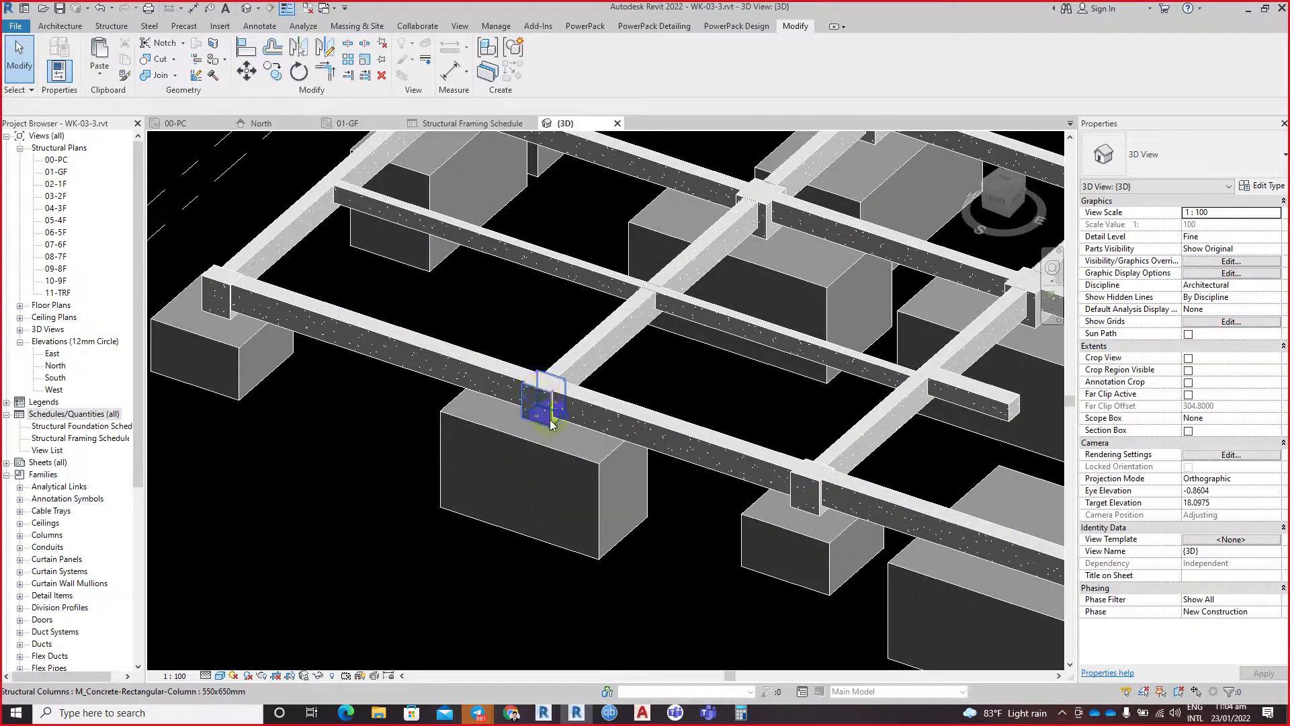
{"action": "scroll", "coordinate": [511, 430], "scroll_direction": "down", "scroll_amount": 3}
{"action": "left_click", "coordinate": [430, 438]}
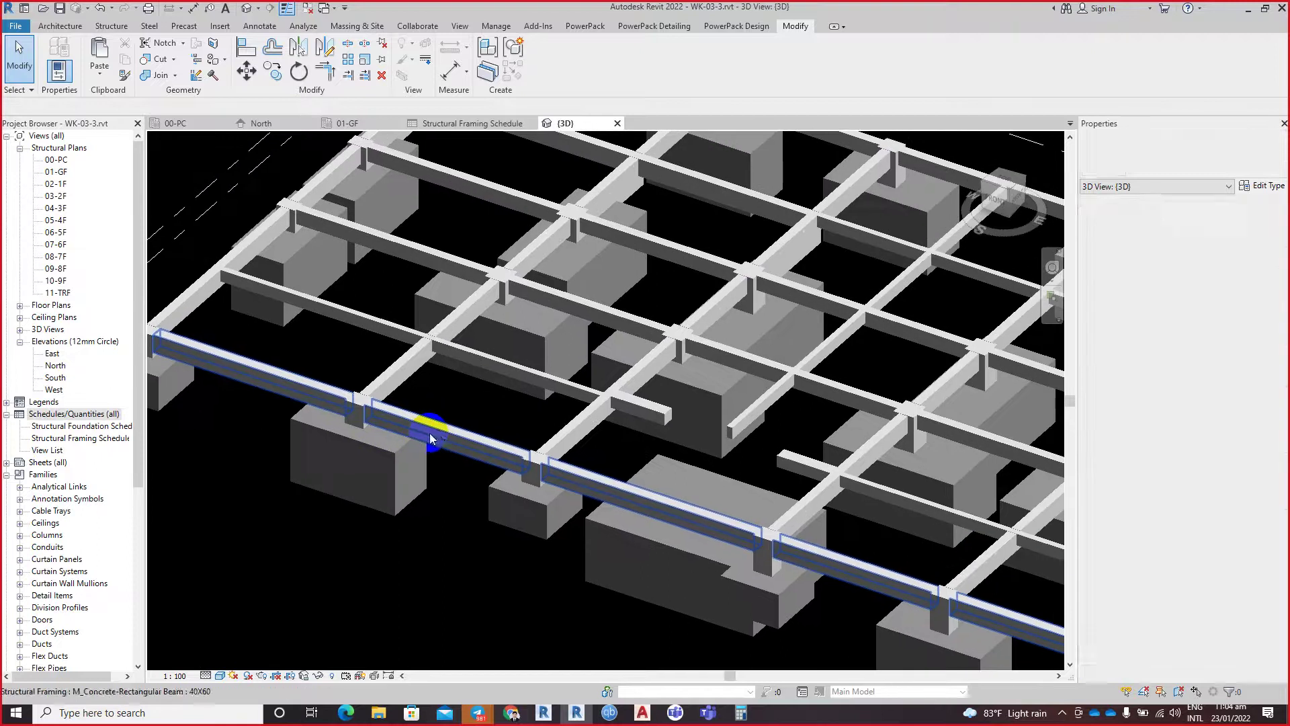
{"action": "scroll", "coordinate": [639, 454], "scroll_direction": "down", "scroll_amount": 3}
{"action": "left_click", "coordinate": [638, 454]}
Step: Orbit and pan the 3D view to inspect the foundations from the side and above
{"action": "mouse_move", "coordinate": [625, 472]}
{"action": "middle_mouse_down", "text": "shift"}
{"action": "mouse_move", "coordinate": [616, 264]}
{"action": "mouse_move", "coordinate": [628, 253]}
{"action": "mouse_move", "coordinate": [640, 288]}
{"action": "mouse_move", "coordinate": [357, 325]}
{"action": "mouse_move", "coordinate": [878, 519]}
{"action": "middle_mouse_up", "text": "shift"}
{"action": "scroll", "coordinate": [550, 385], "scroll_direction": "up", "scroll_amount": 3}
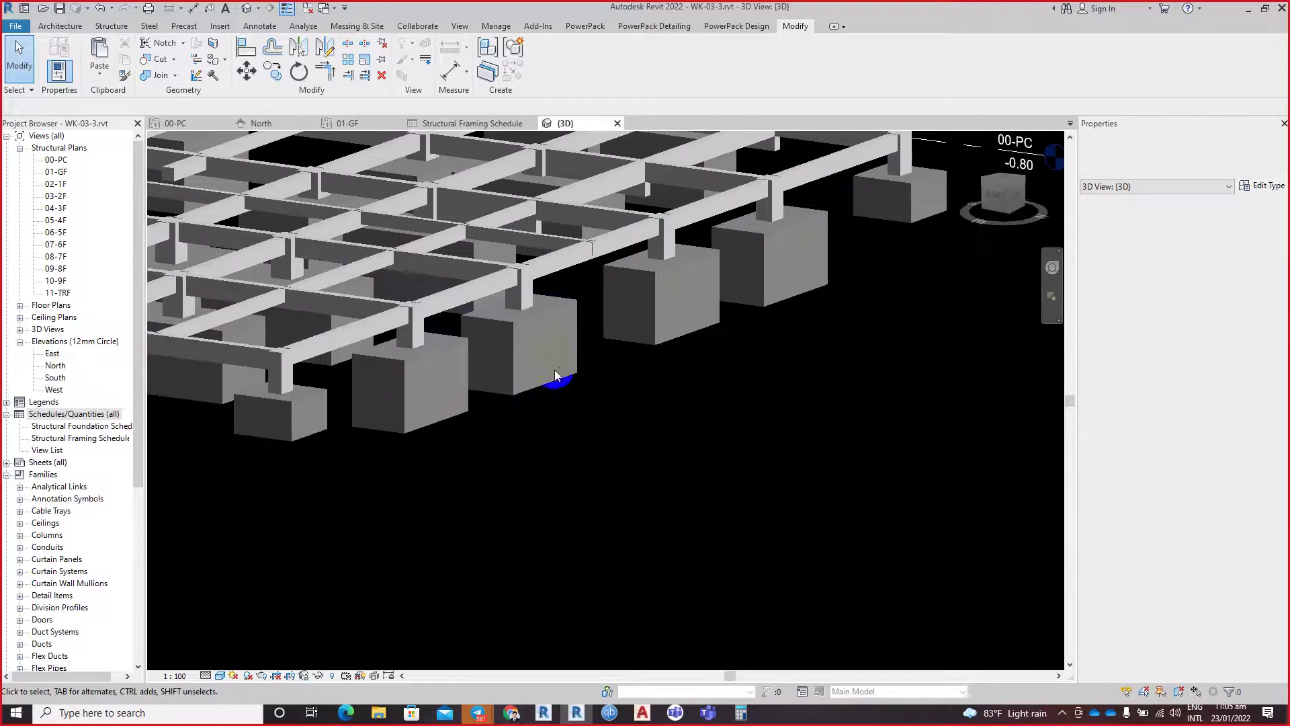
{"action": "scroll", "coordinate": [555, 375], "scroll_direction": "down", "scroll_amount": 3}
{"action": "mouse_move", "coordinate": [403, 421]}
{"action": "middle_mouse_down", "text": "shift"}
{"action": "mouse_move", "coordinate": [484, 481]}
{"action": "mouse_move", "coordinate": [714, 560]}
{"action": "middle_mouse_up", "text": "shift"}
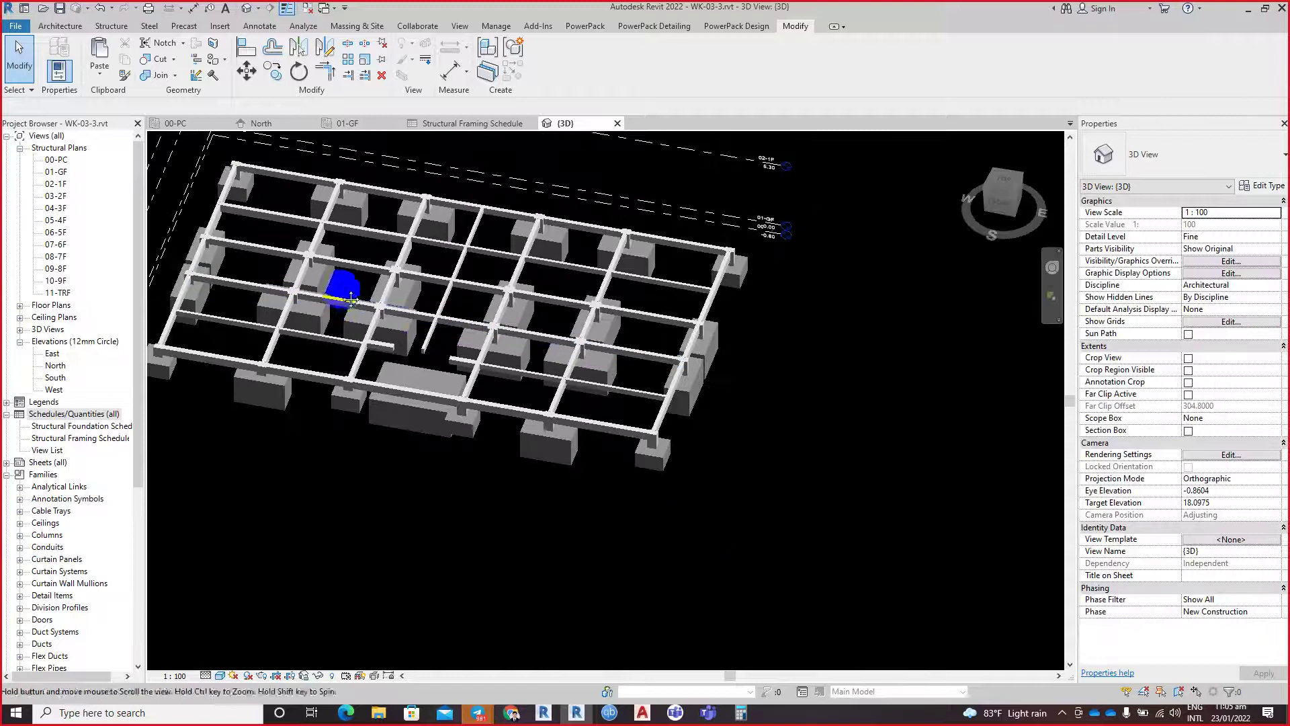
{"action": "mouse_move", "coordinate": [345, 287]}
{"action": "middle_mouse_down"}
{"action": "mouse_move", "coordinate": [366, 253]}
{"action": "mouse_move", "coordinate": [511, 258]}
{"action": "middle_mouse_up"}
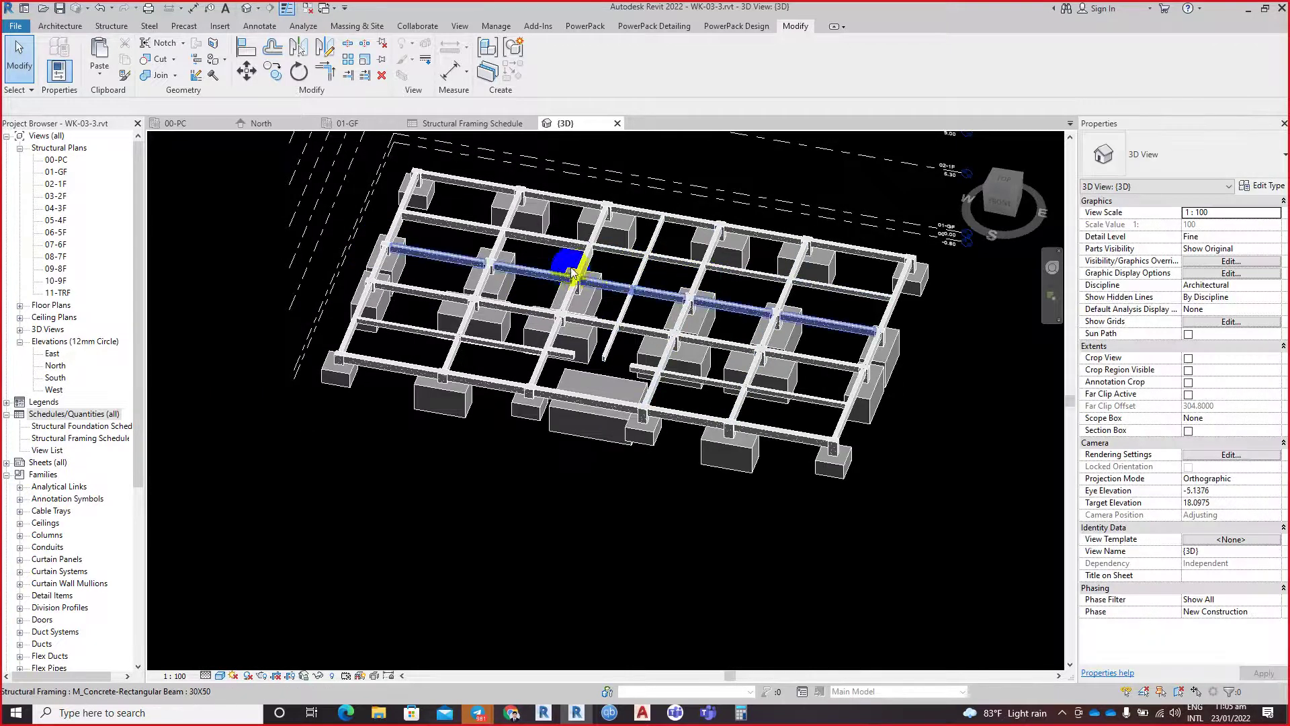
{"action": "middle_click_drag", "start_coordinate": [714, 278], "coordinate": [519, 375], "text": "shift"}
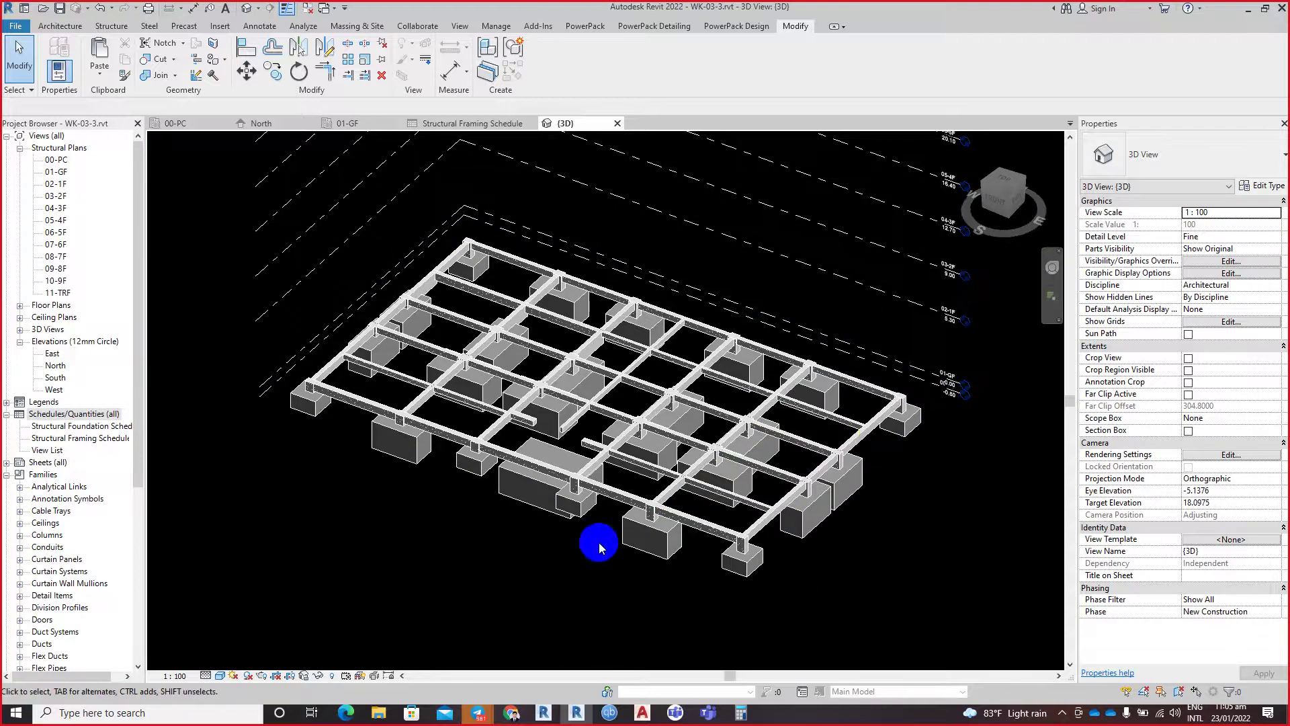
{"action": "mouse_move", "coordinate": [691, 495]}
{"action": "middle_mouse_down", "text": "shift"}
{"action": "mouse_move", "coordinate": [825, 486]}
{"action": "mouse_move", "coordinate": [927, 535]}
{"action": "middle_mouse_up", "text": "shift"}
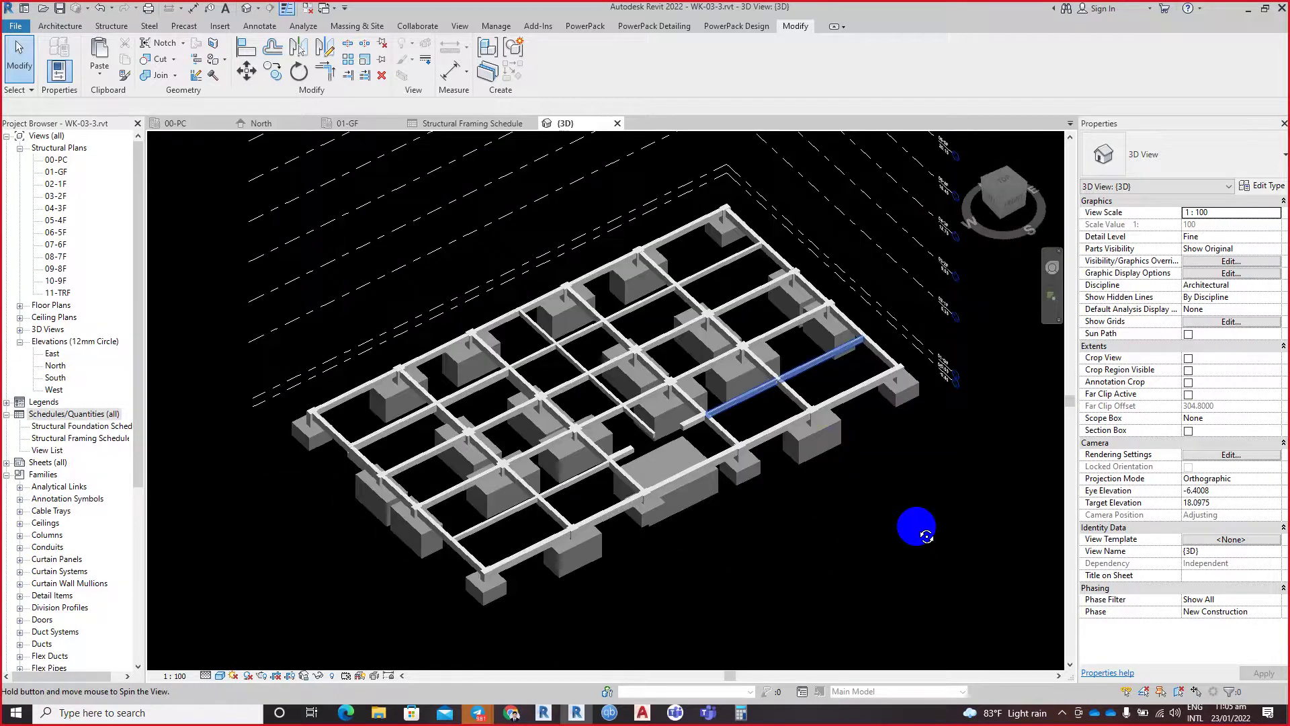
Step: Orbit around the whole foundation grid, then switch over to the AutoCAD drawing
{"action": "scroll", "coordinate": [611, 225], "scroll_direction": "up", "scroll_amount": 3}
{"action": "scroll", "coordinate": [605, 218], "scroll_direction": "up", "scroll_amount": 3}
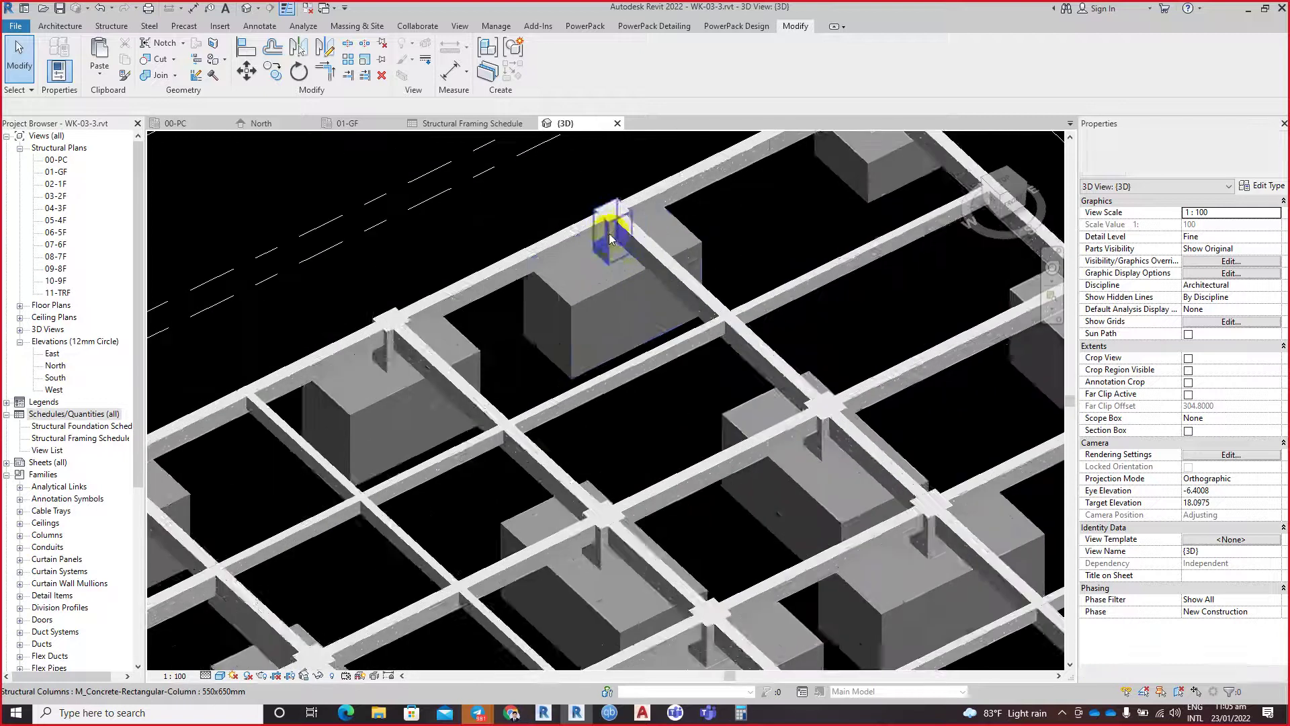
{"action": "scroll", "coordinate": [622, 290], "scroll_direction": "down", "scroll_amount": 3}
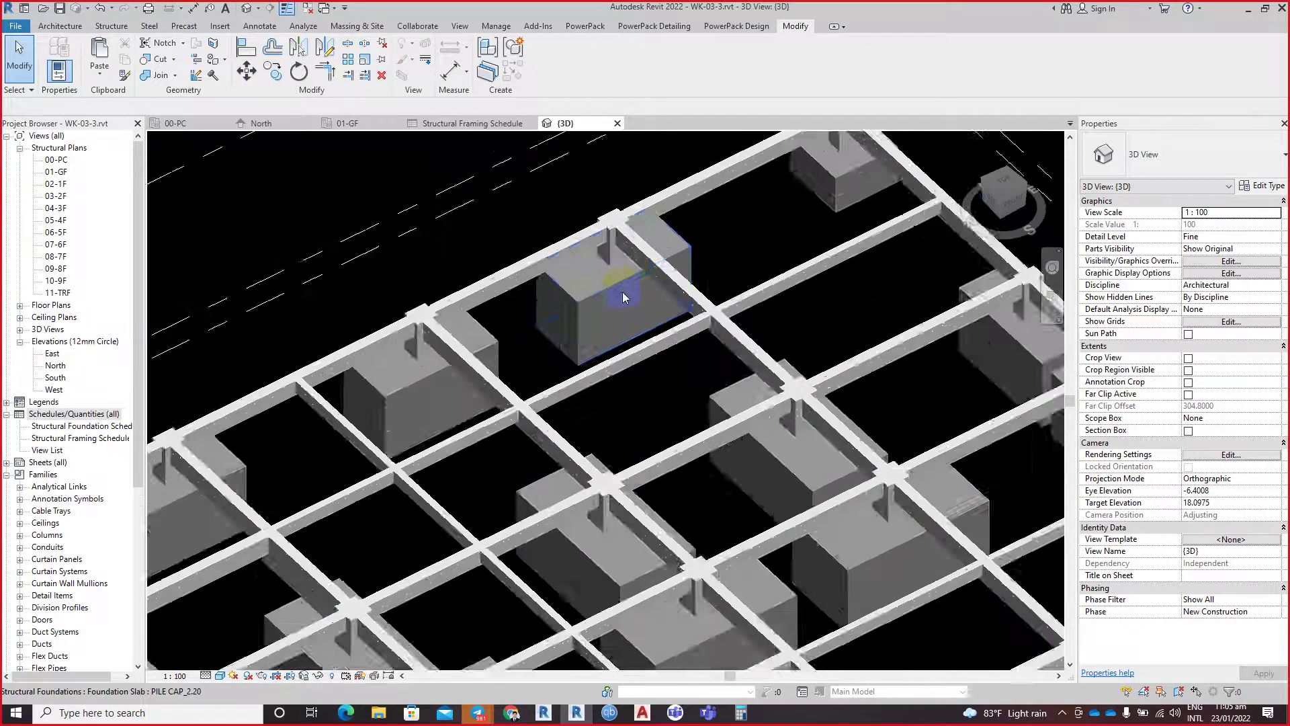
{"action": "scroll", "coordinate": [622, 290], "scroll_direction": "down", "scroll_amount": 3}
{"action": "mouse_move", "coordinate": [578, 424]}
{"action": "middle_mouse_down", "text": "shift"}
{"action": "mouse_move", "coordinate": [557, 393]}
{"action": "mouse_move", "coordinate": [590, 434]}
{"action": "mouse_move", "coordinate": [624, 390]}
{"action": "mouse_move", "coordinate": [643, 310]}
{"action": "mouse_move", "coordinate": [652, 334]}
{"action": "mouse_move", "coordinate": [629, 365]}
{"action": "middle_mouse_up", "text": "shift"}
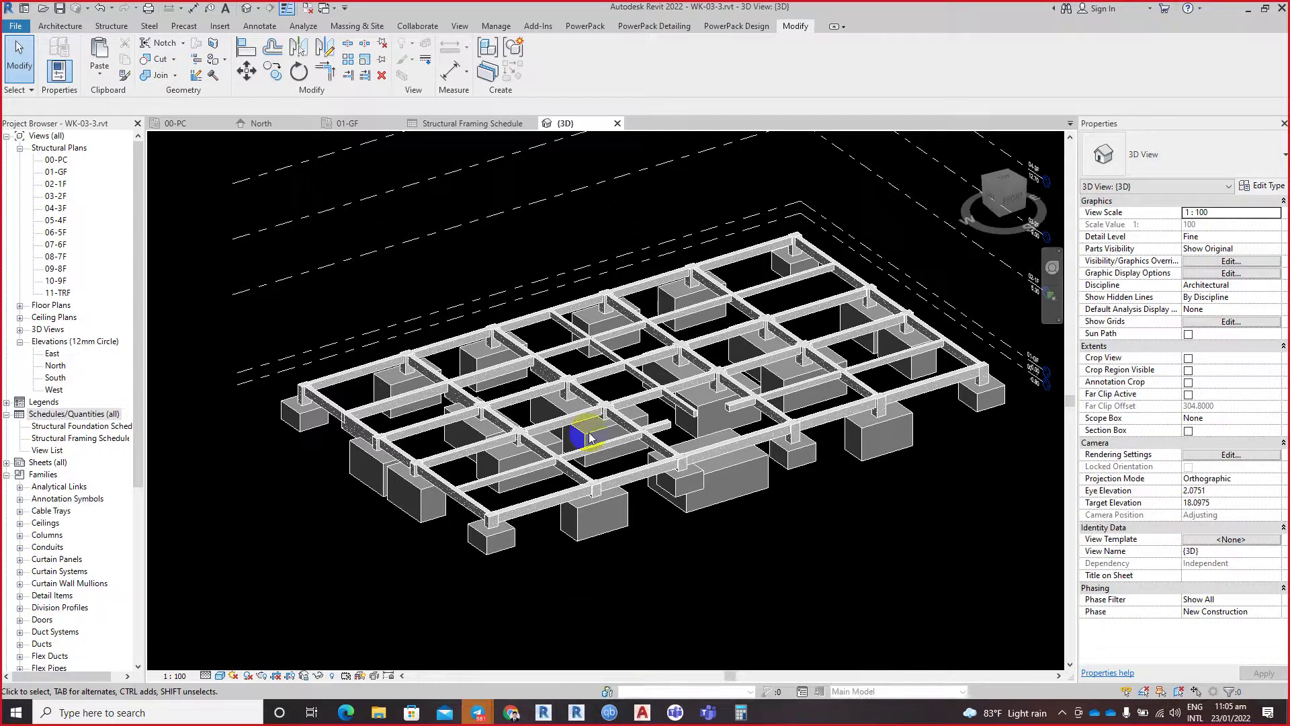
{"action": "key", "text": "alt+Tab"}
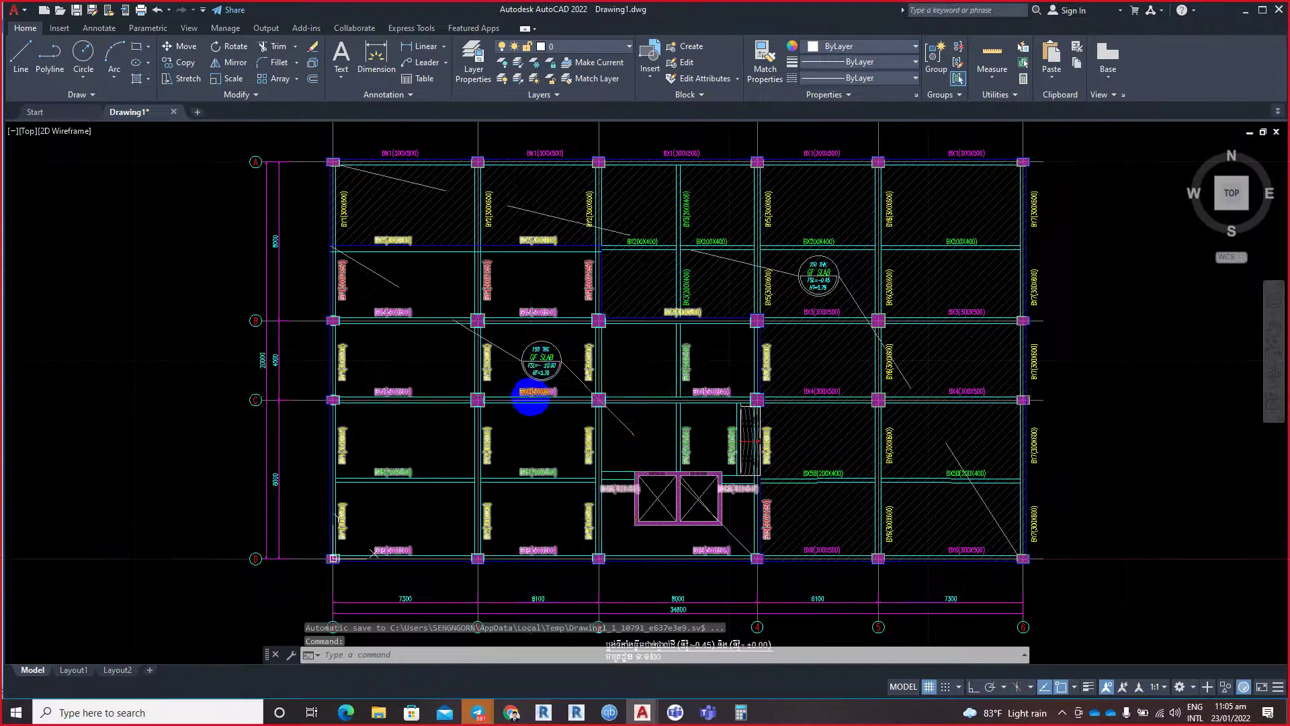
{"action": "left_click", "coordinate": [531, 397]}
{"action": "key", "text": "Escape"}
{"action": "key", "text": "Escape"}
{"action": "key", "text": "Escape"}
{"action": "scroll", "coordinate": [533, 367], "scroll_direction": "up", "scroll_amount": 3}
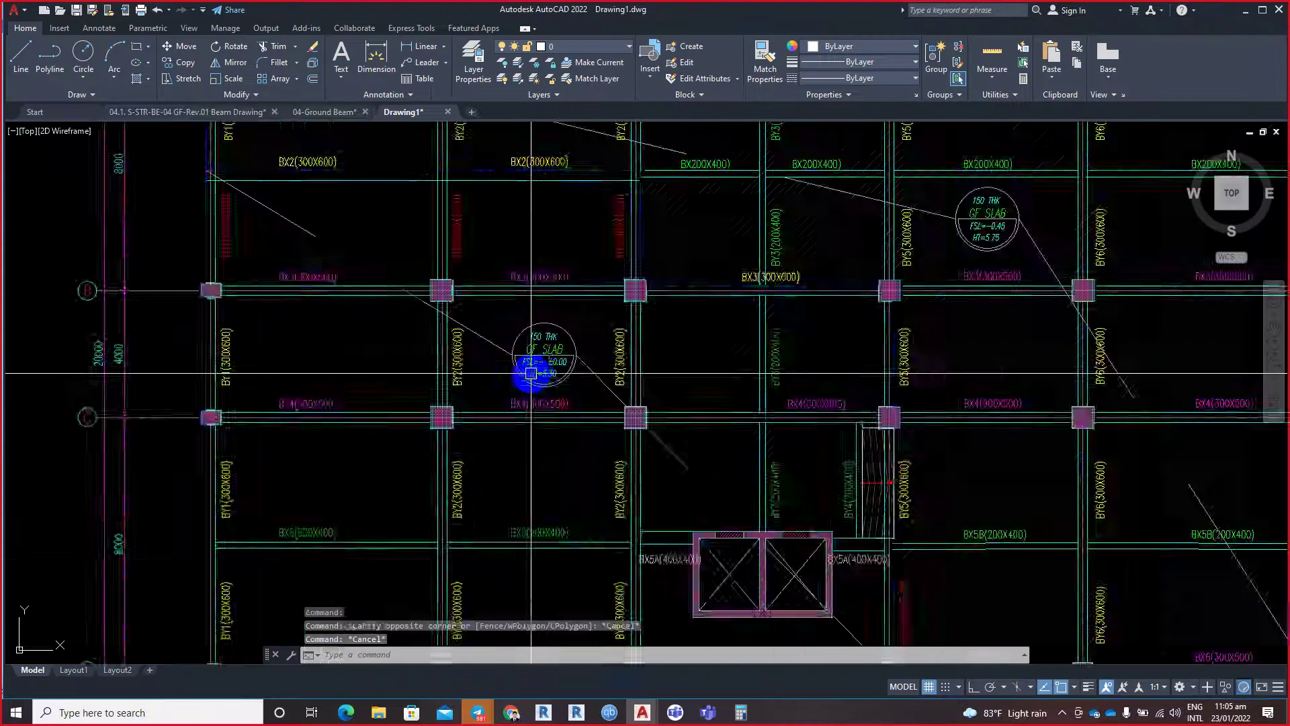
{"action": "scroll", "coordinate": [536, 369], "scroll_direction": "up", "scroll_amount": 3}
{"action": "scroll", "coordinate": [541, 366], "scroll_direction": "up", "scroll_amount": 4}
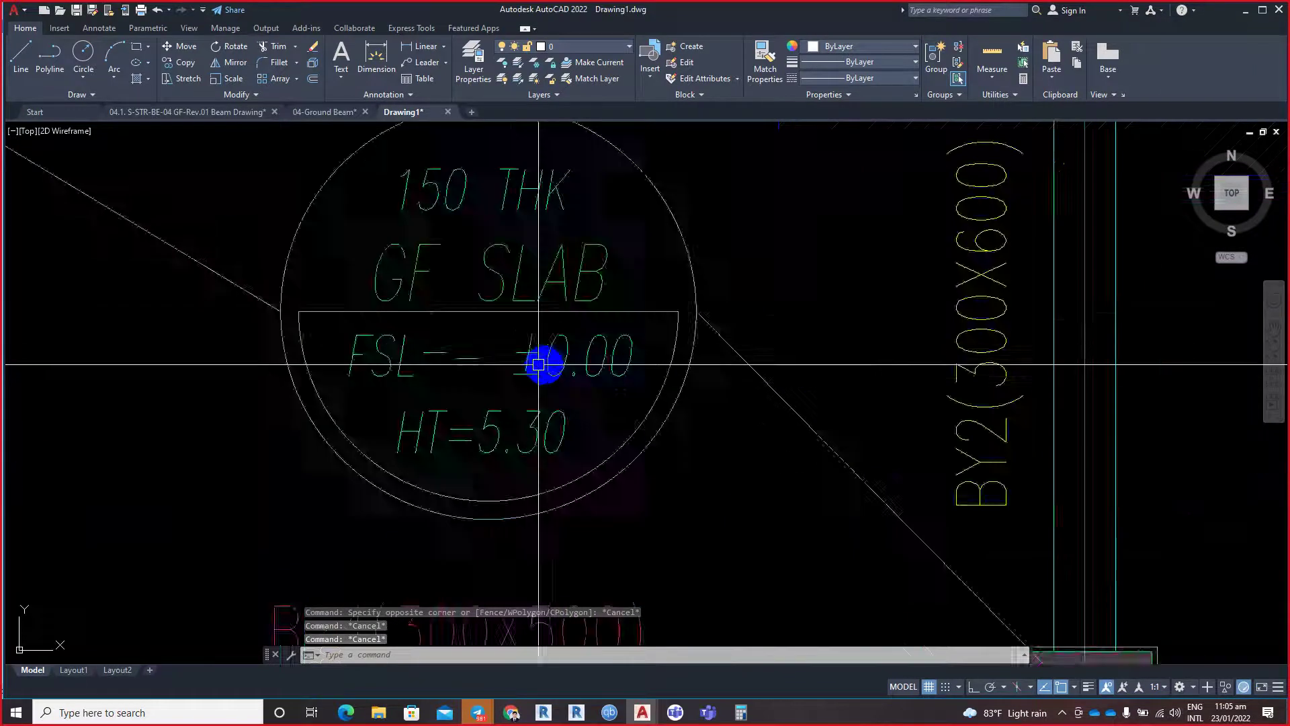
{"action": "scroll", "coordinate": [591, 384], "scroll_direction": "down", "scroll_amount": 4}
{"action": "scroll", "coordinate": [579, 372], "scroll_direction": "down", "scroll_amount": 5}
{"action": "middle_click_drag", "start_coordinate": [669, 403], "coordinate": [428, 449]}
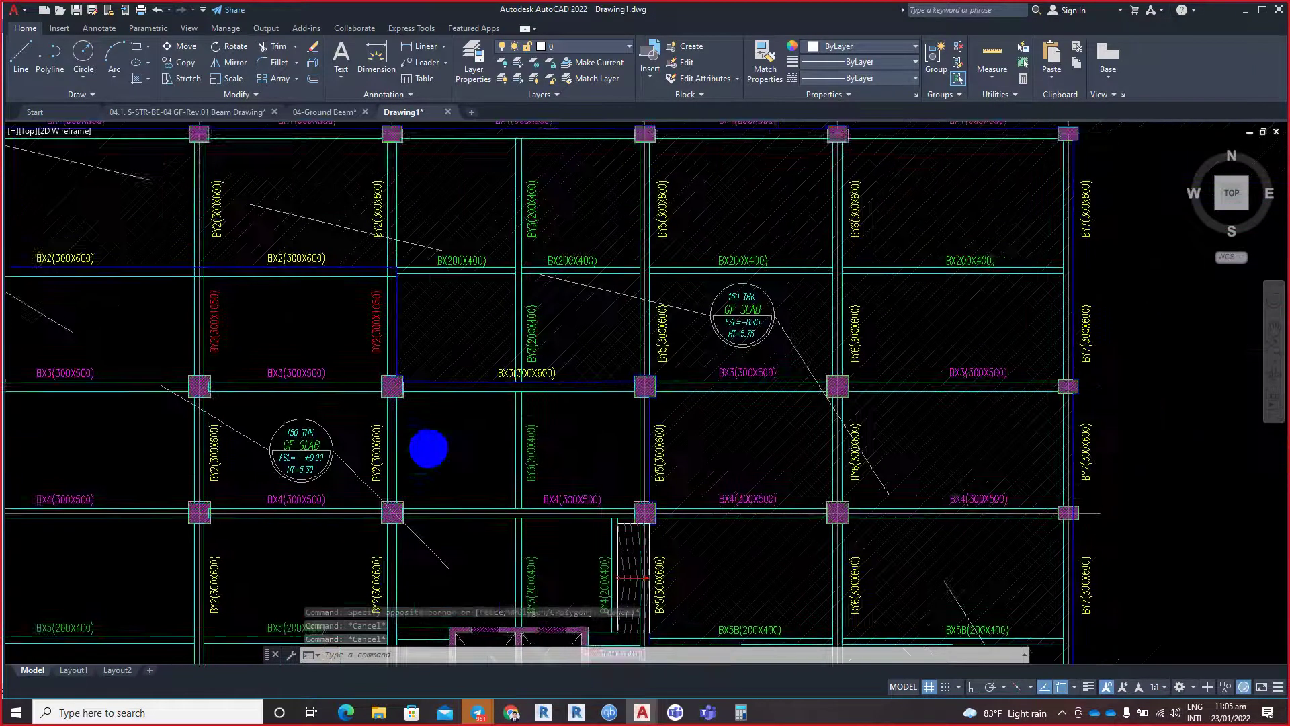
{"action": "scroll", "coordinate": [743, 297], "scroll_direction": "up", "scroll_amount": 5}
{"action": "middle_click_drag", "start_coordinate": [743, 297], "coordinate": [690, 374]}
{"action": "scroll", "coordinate": [690, 373], "scroll_direction": "up", "scroll_amount": 2}
{"action": "scroll", "coordinate": [699, 412], "scroll_direction": "down", "scroll_amount": 2}
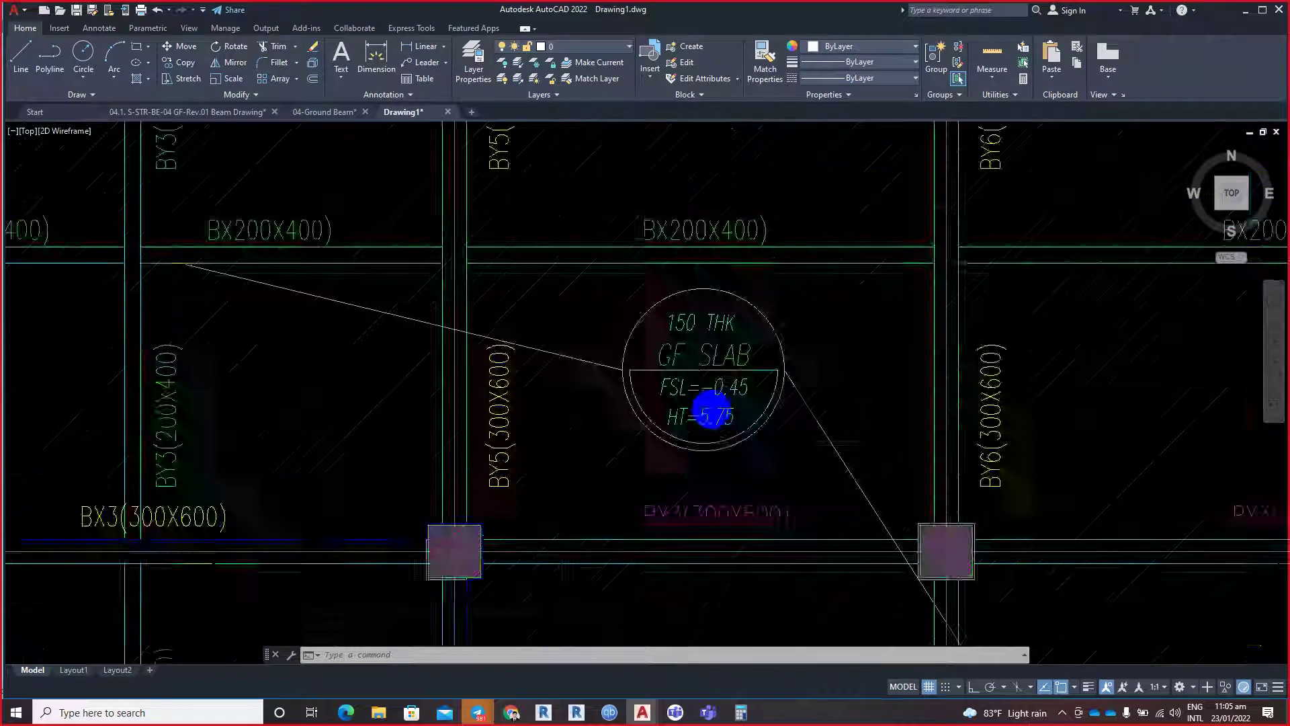
{"action": "scroll", "coordinate": [629, 378], "scroll_direction": "down", "scroll_amount": 6}
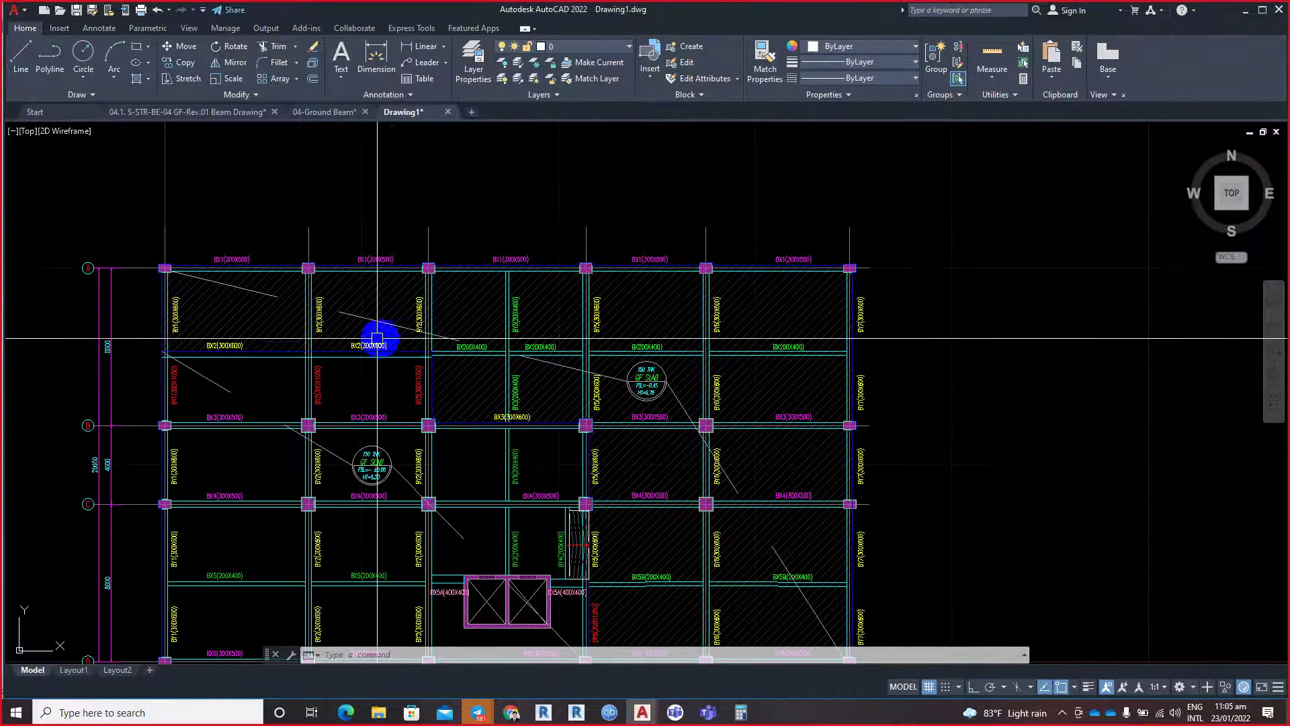
{"action": "scroll", "coordinate": [449, 265], "scroll_direction": "down", "scroll_amount": 2}
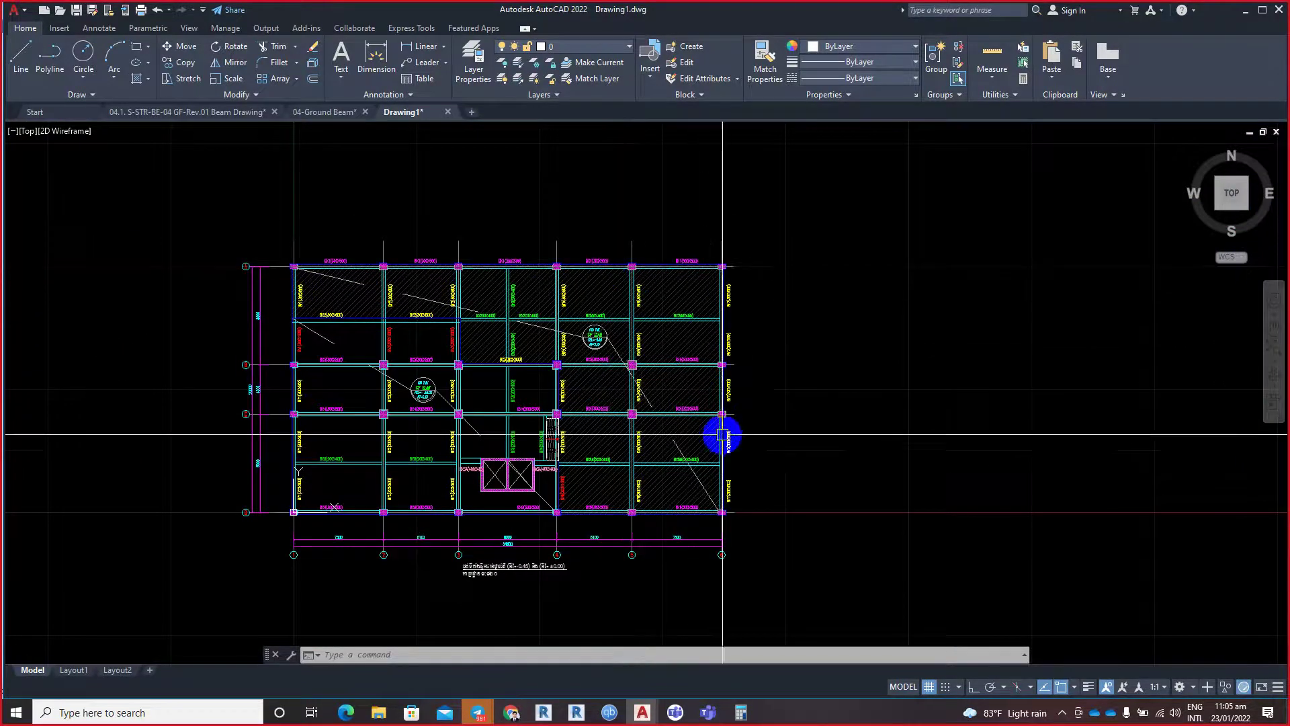
{"action": "scroll", "coordinate": [551, 427], "scroll_direction": "up", "scroll_amount": 4}
{"action": "scroll", "coordinate": [568, 403], "scroll_direction": "up", "scroll_amount": 2}
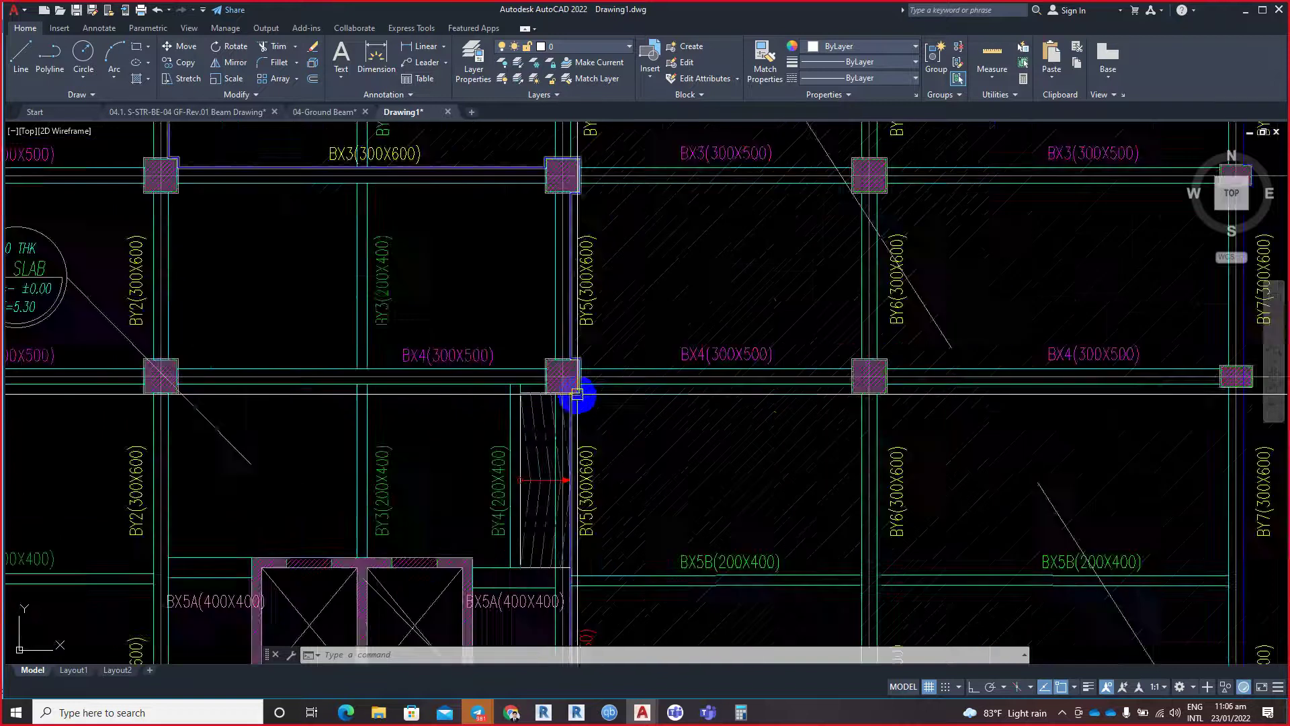
{"action": "scroll", "coordinate": [576, 393], "scroll_direction": "up", "scroll_amount": 2}
{"action": "mouse_move", "coordinate": [576, 403]}
{"action": "middle_mouse_down"}
{"action": "mouse_move", "coordinate": [572, 431]}
{"action": "mouse_move", "coordinate": [585, 412]}
{"action": "middle_mouse_up"}
{"action": "scroll", "coordinate": [576, 426], "scroll_direction": "down", "scroll_amount": 6}
{"action": "key", "text": "Escape"}
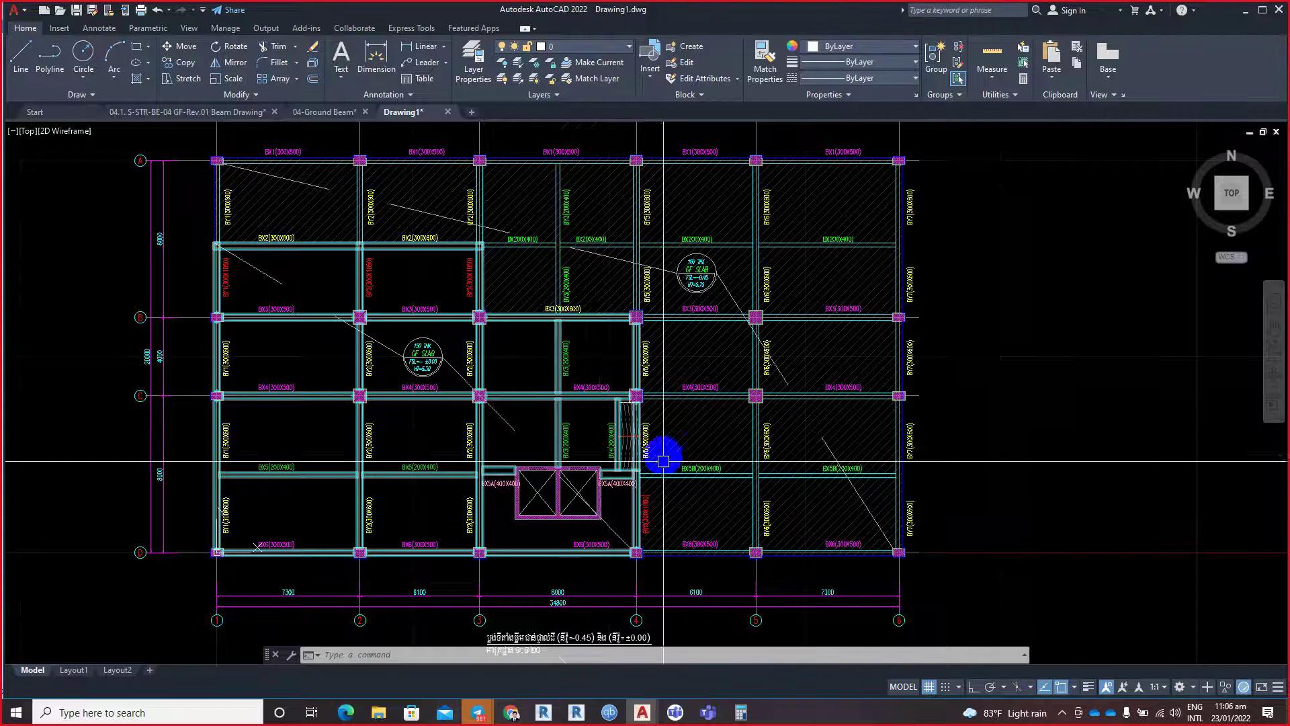
{"action": "scroll", "coordinate": [667, 295], "scroll_direction": "up", "scroll_amount": 4}
{"action": "scroll", "coordinate": [597, 356], "scroll_direction": "up", "scroll_amount": 4}
{"action": "scroll", "coordinate": [597, 356], "scroll_direction": "down", "scroll_amount": 4}
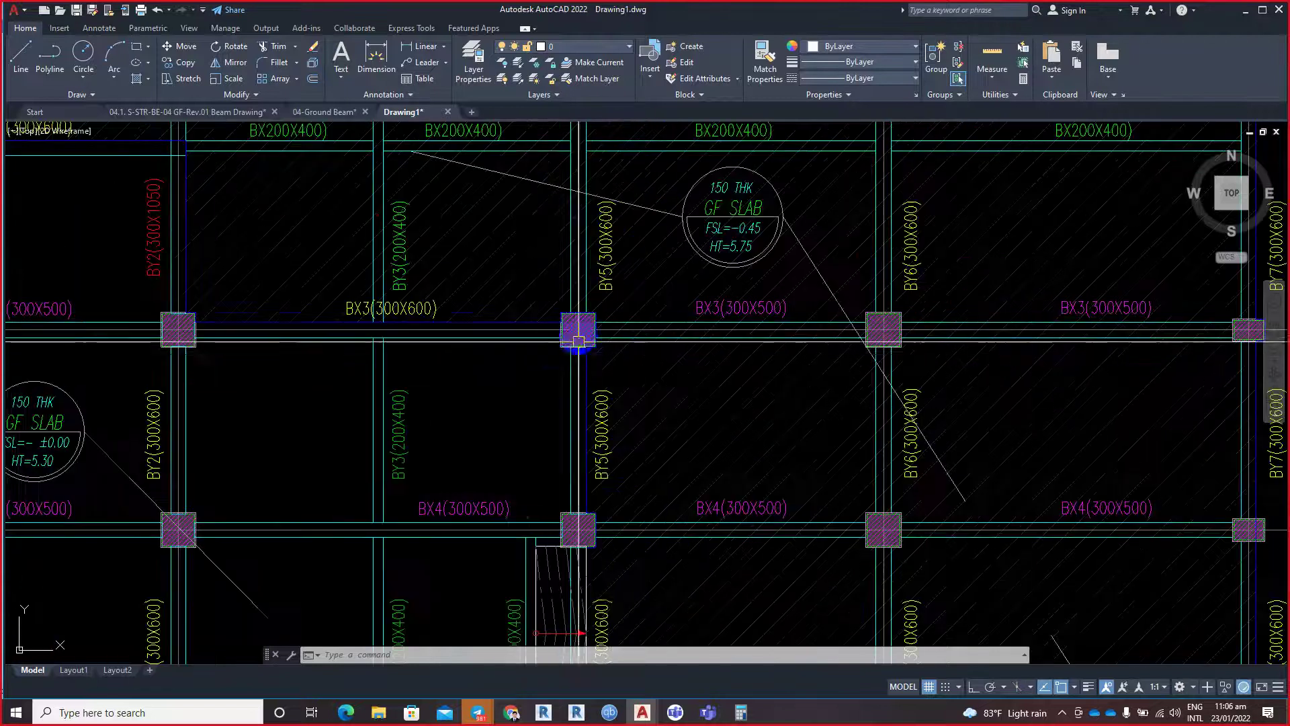
{"action": "middle_click_drag", "start_coordinate": [557, 371], "coordinate": [625, 360]}
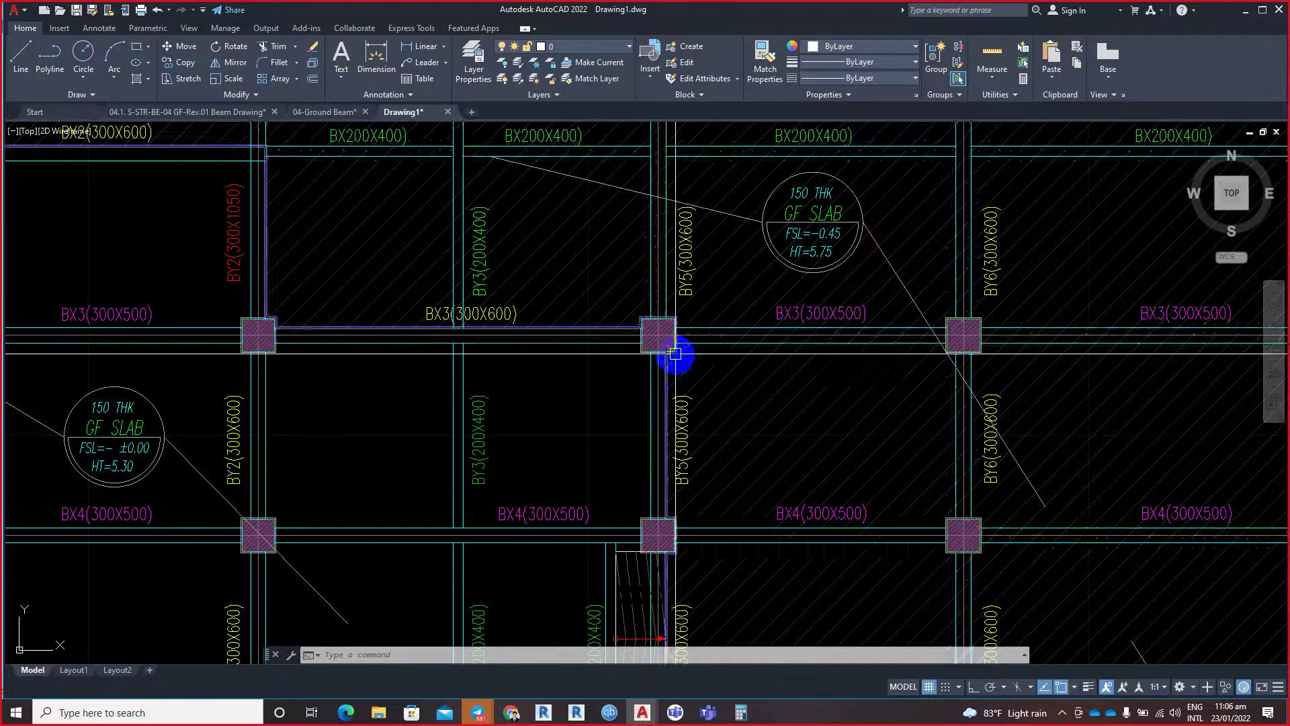
{"action": "scroll", "coordinate": [672, 358], "scroll_direction": "down", "scroll_amount": 3}
{"action": "scroll", "coordinate": [672, 376], "scroll_direction": "down", "scroll_amount": 2}
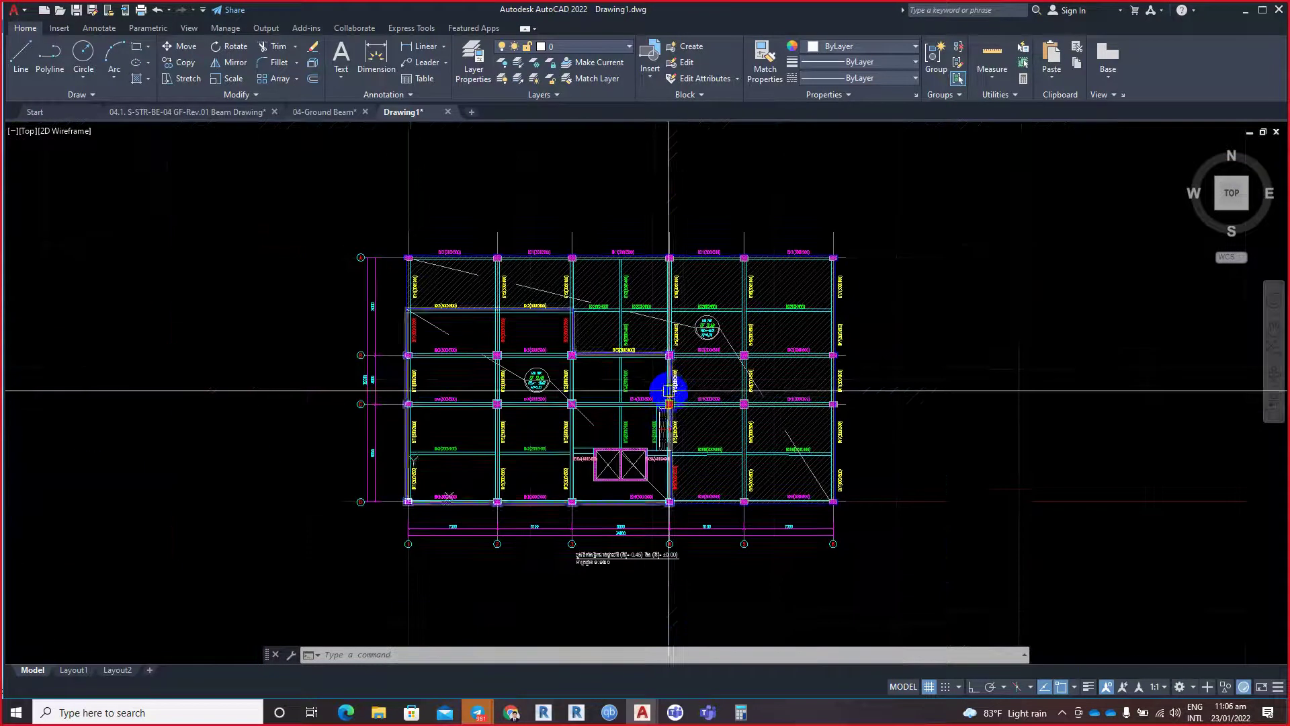
{"action": "scroll", "coordinate": [672, 376], "scroll_direction": "up", "scroll_amount": 1}
{"action": "scroll", "coordinate": [625, 373], "scroll_direction": "down", "scroll_amount": 1}
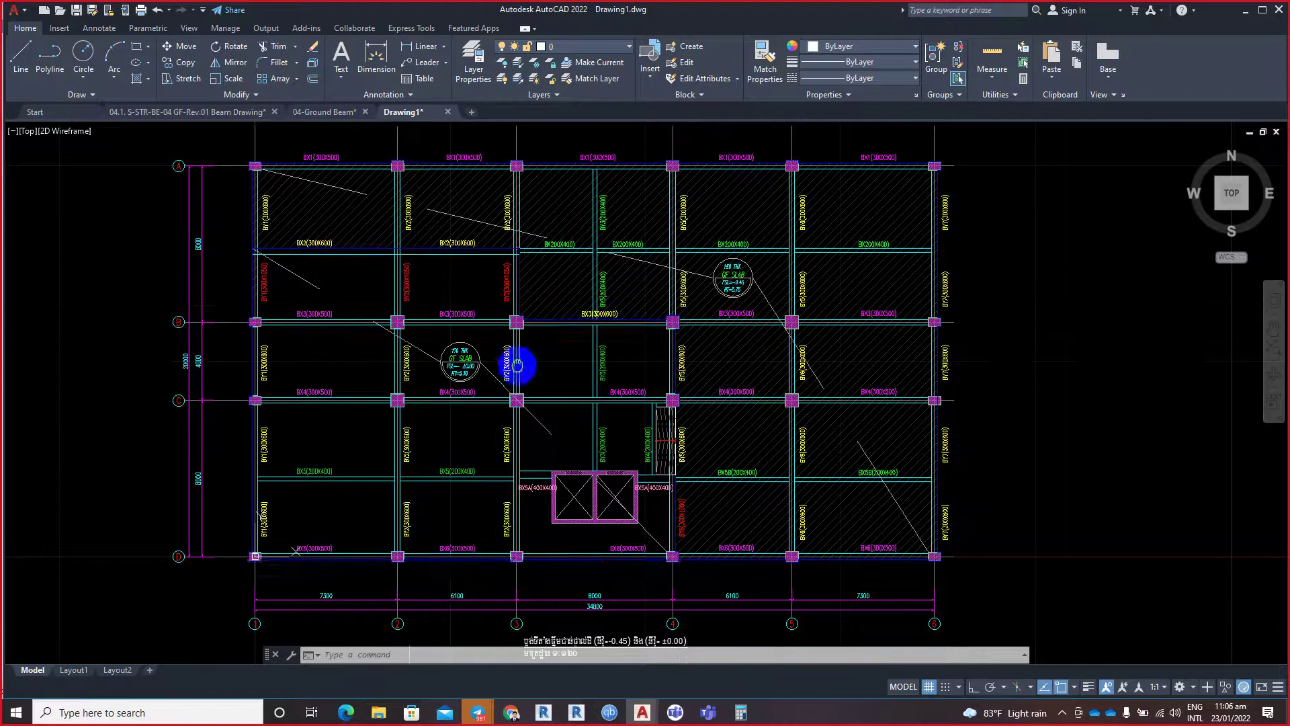
Step: Pan and zoom the AutoCAD plan to inspect the hatched slabs and right-side beams
{"action": "middle_click_drag", "start_coordinate": [518, 366], "coordinate": [530, 436]}
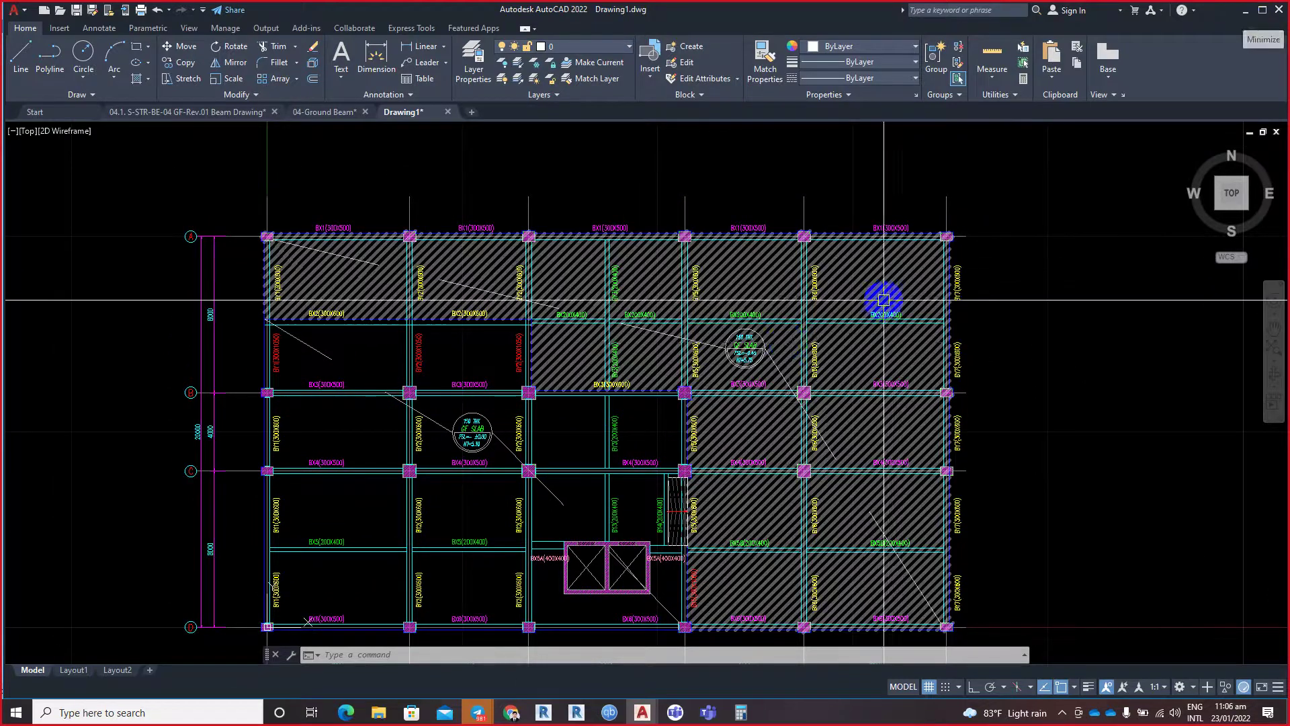
{"action": "middle_click_drag", "start_coordinate": [793, 344], "coordinate": [814, 277]}
{"action": "scroll", "coordinate": [787, 310], "scroll_direction": "up", "scroll_amount": 2}
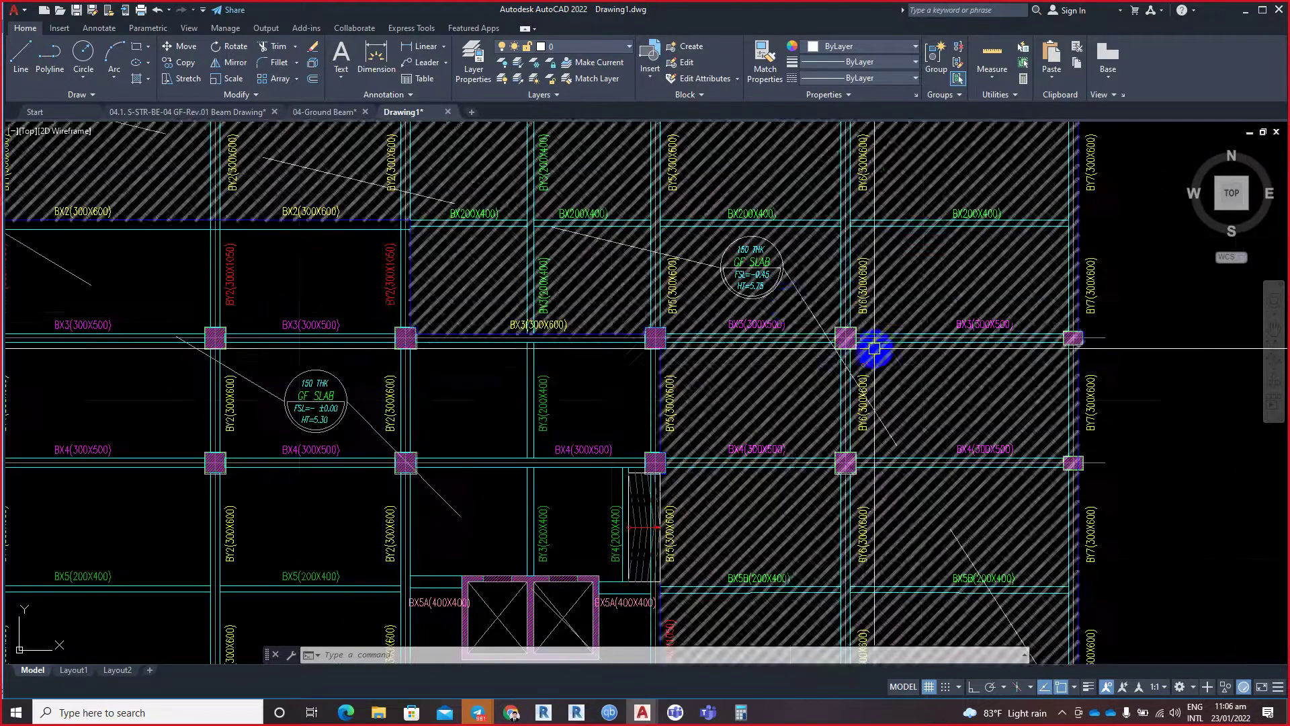
{"action": "middle_click_drag", "start_coordinate": [873, 348], "coordinate": [740, 302]}
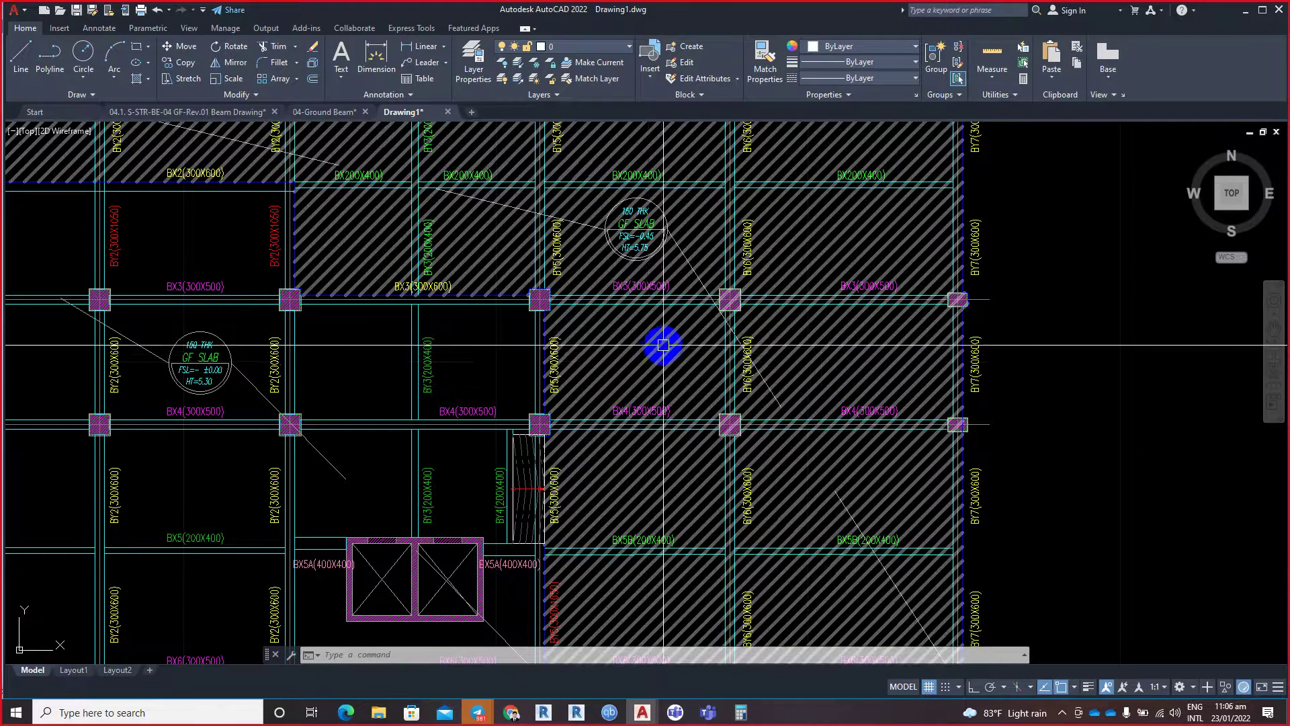
{"action": "scroll", "coordinate": [428, 277], "scroll_direction": "down", "scroll_amount": 2}
{"action": "middle_click_drag", "start_coordinate": [591, 464], "coordinate": [863, 396]}
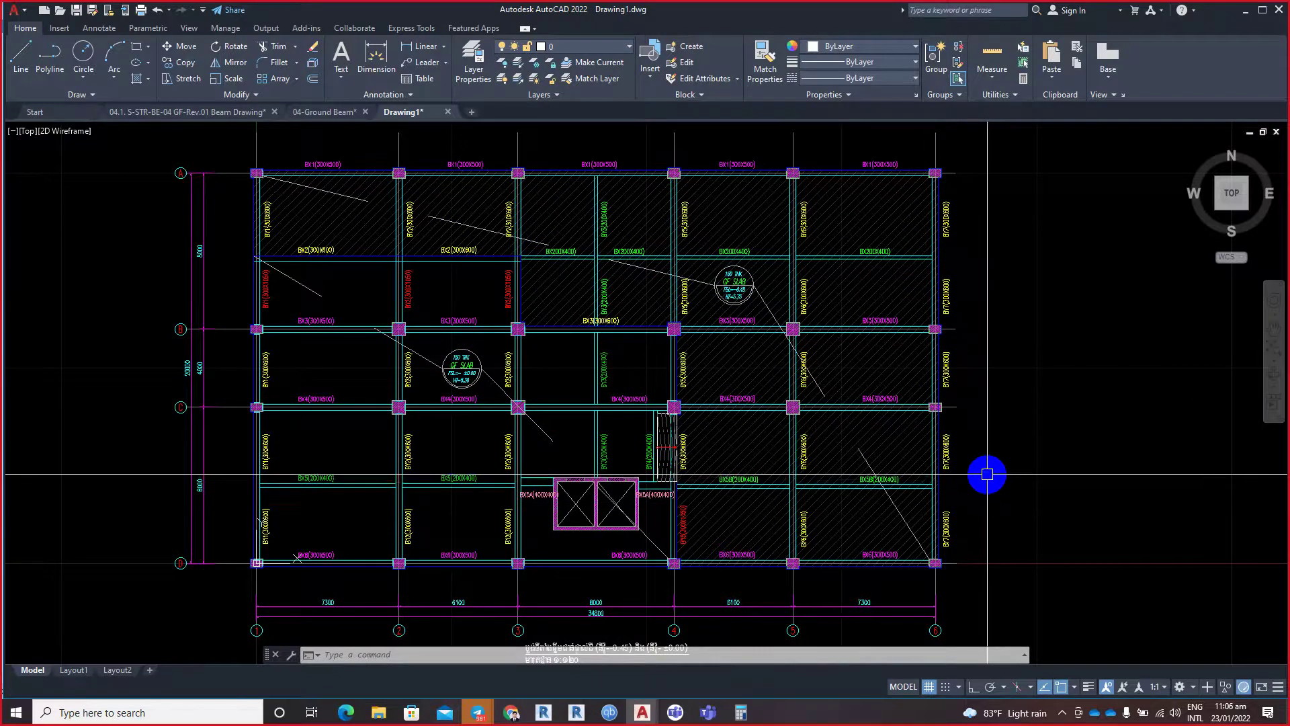
{"action": "mouse_move", "coordinate": [894, 240]}
{"action": "left_mouse_down"}
{"action": "mouse_move", "coordinate": [879, 527]}
{"action": "mouse_move", "coordinate": [800, 513]}
{"action": "left_mouse_up"}
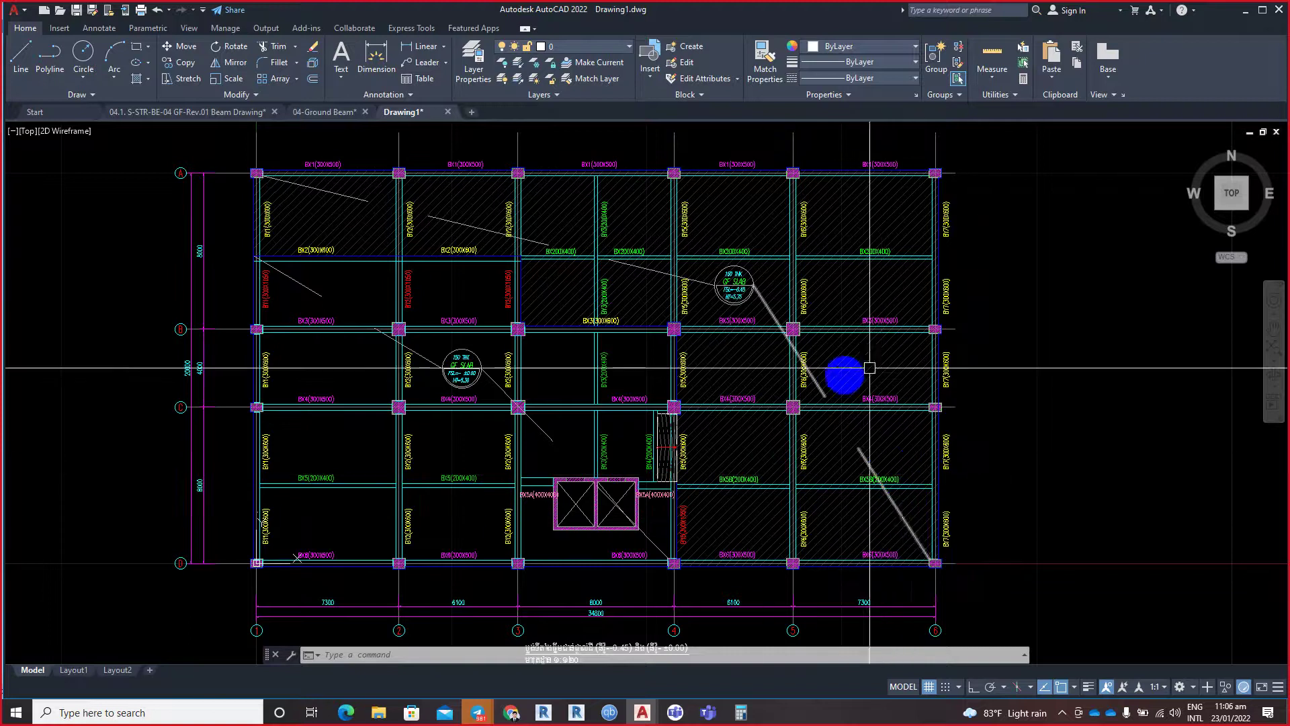
{"action": "left_click_drag", "start_coordinate": [882, 475], "coordinate": [948, 350]}
Step: Zoom to the full ground beam plan extents and minimize AutoCAD to return to Revit
{"action": "left_click", "coordinate": [1019, 318]}
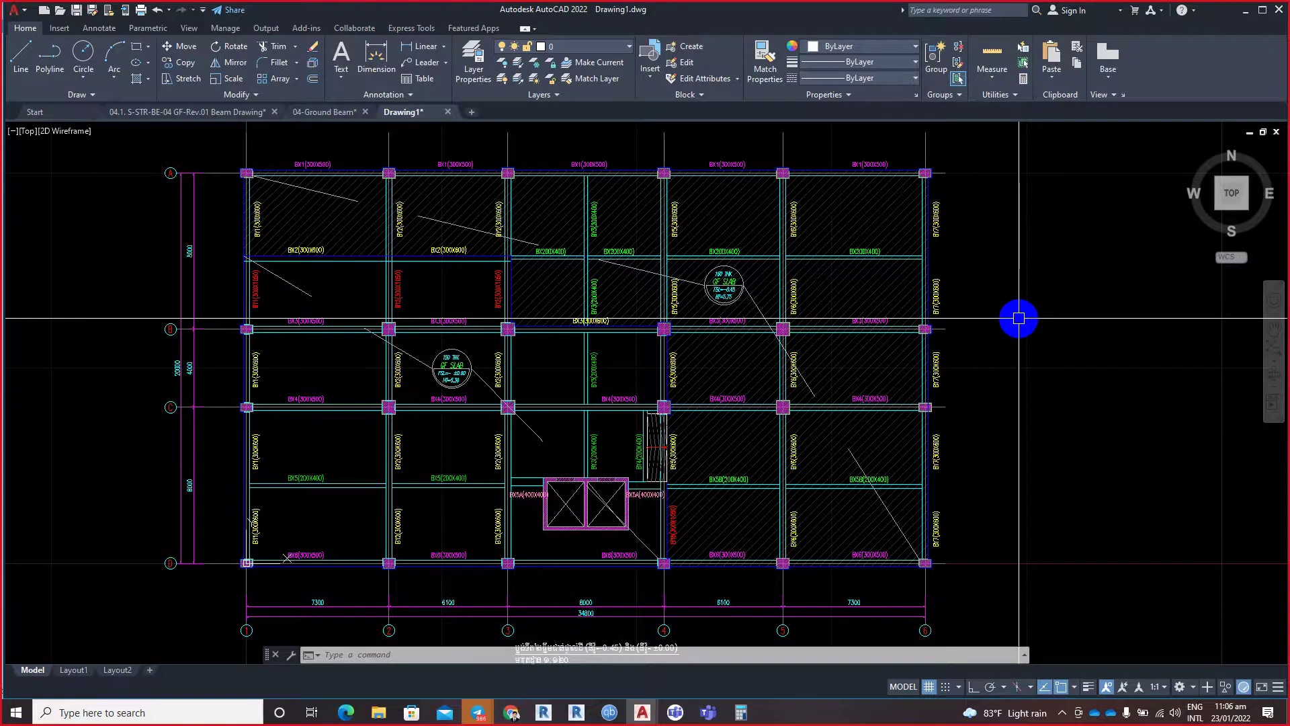
{"action": "scroll", "coordinate": [679, 404], "scroll_direction": "down", "scroll_amount": 4}
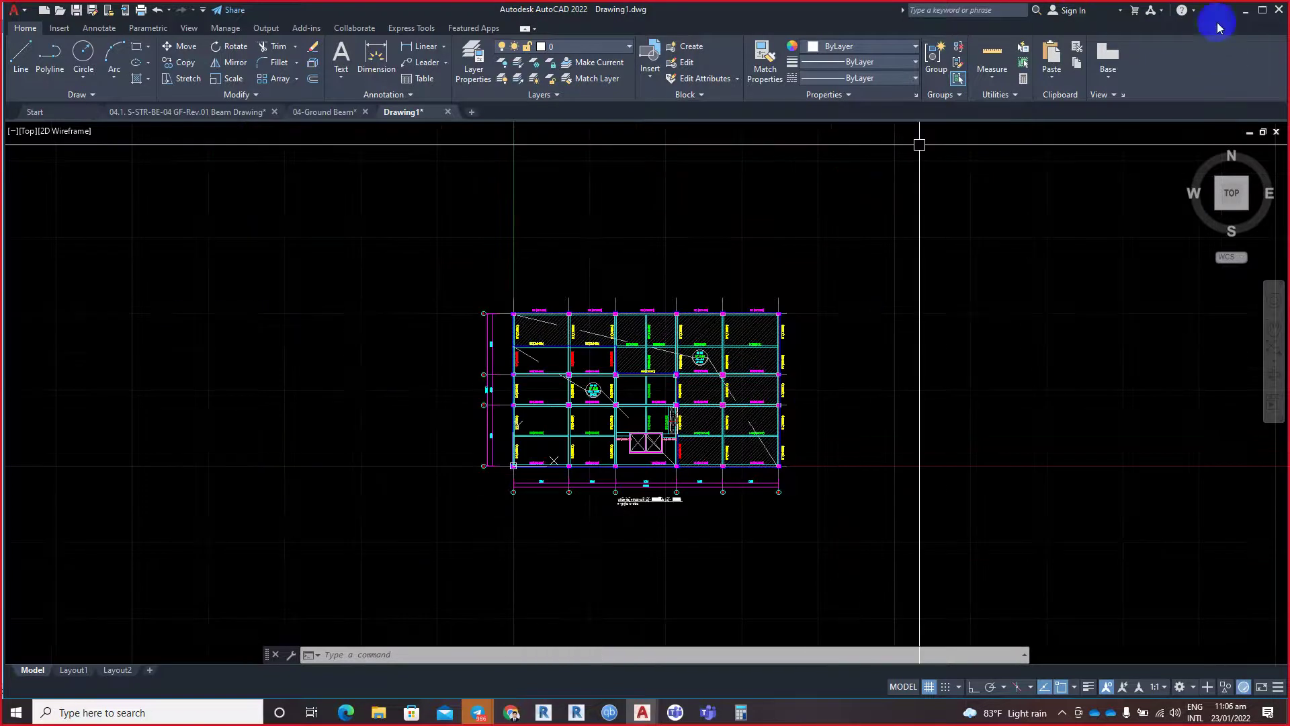
{"action": "middle_click", "coordinate": [1037, 346]}
{"action": "middle_click", "coordinate": [1037, 346]}
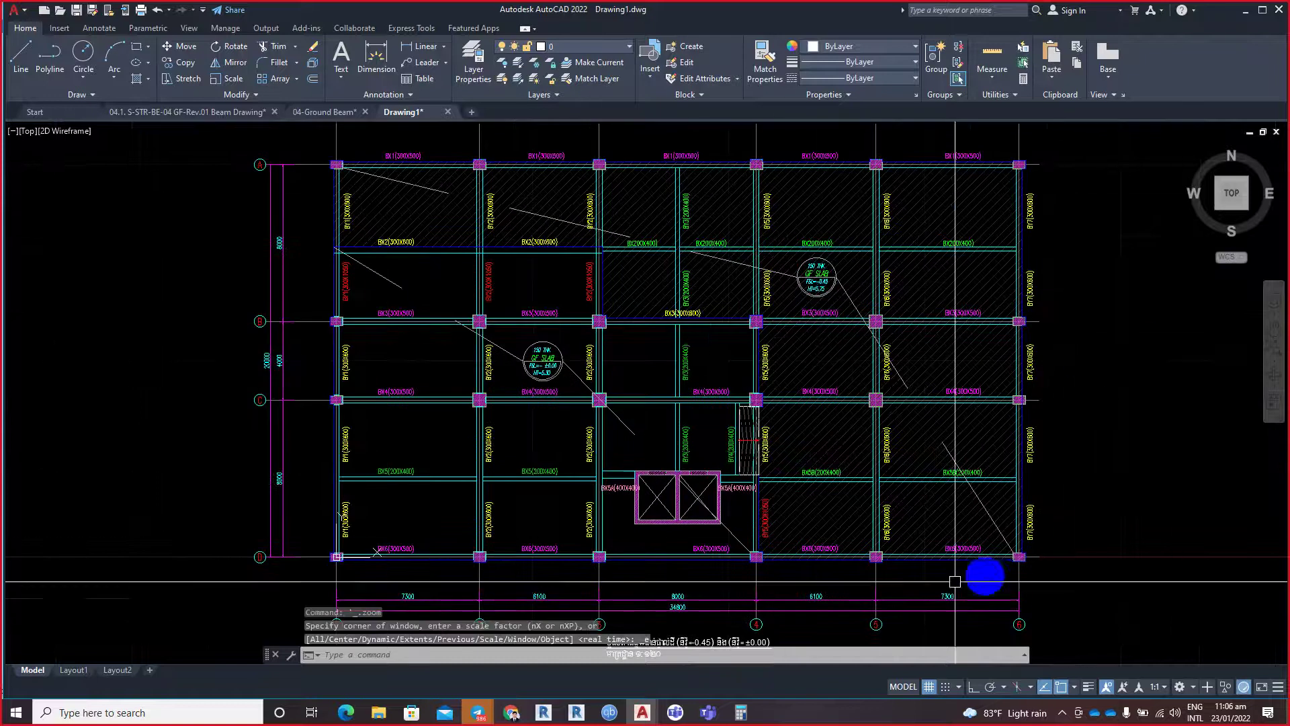
{"action": "left_click", "coordinate": [1246, 10]}
{"action": "scroll", "coordinate": [792, 514], "scroll_direction": "up", "scroll_amount": 2}
{"action": "scroll", "coordinate": [792, 524], "scroll_direction": "up", "scroll_amount": 2}
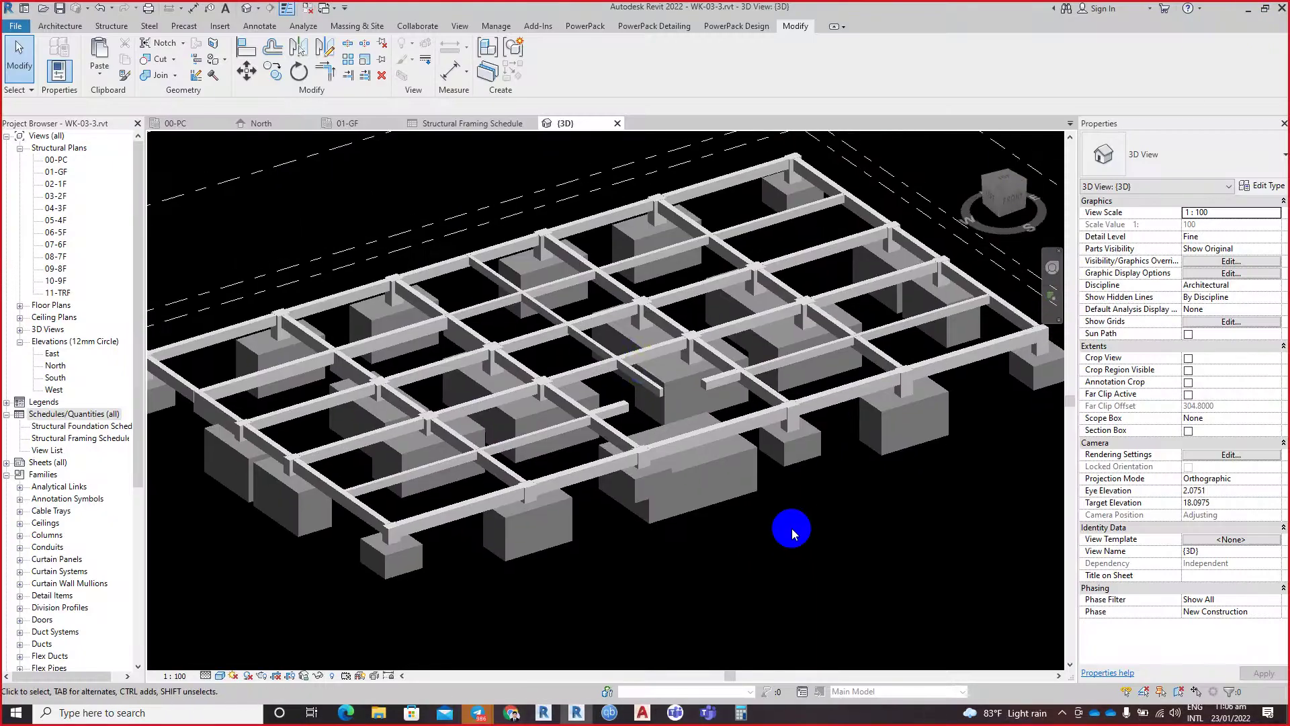
{"action": "scroll", "coordinate": [739, 403], "scroll_direction": "down", "scroll_amount": 2}
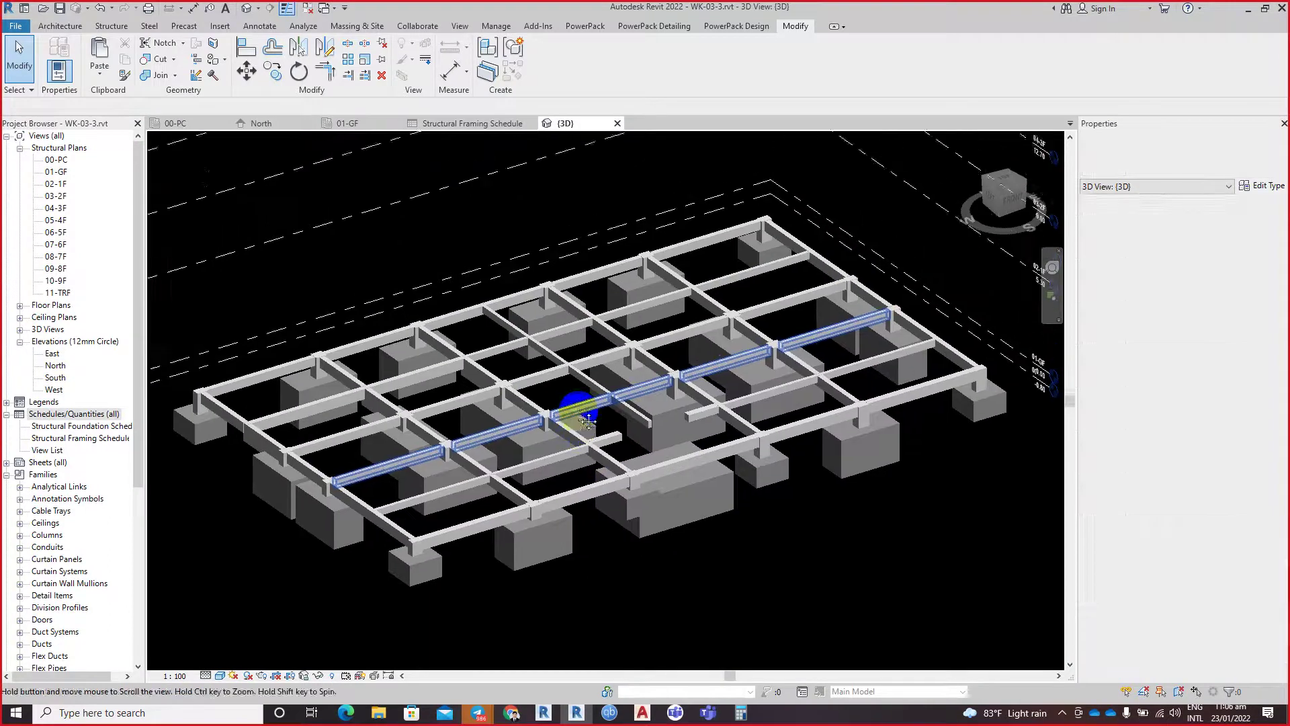
{"action": "middle_click_drag", "start_coordinate": [898, 558], "coordinate": [889, 558]}
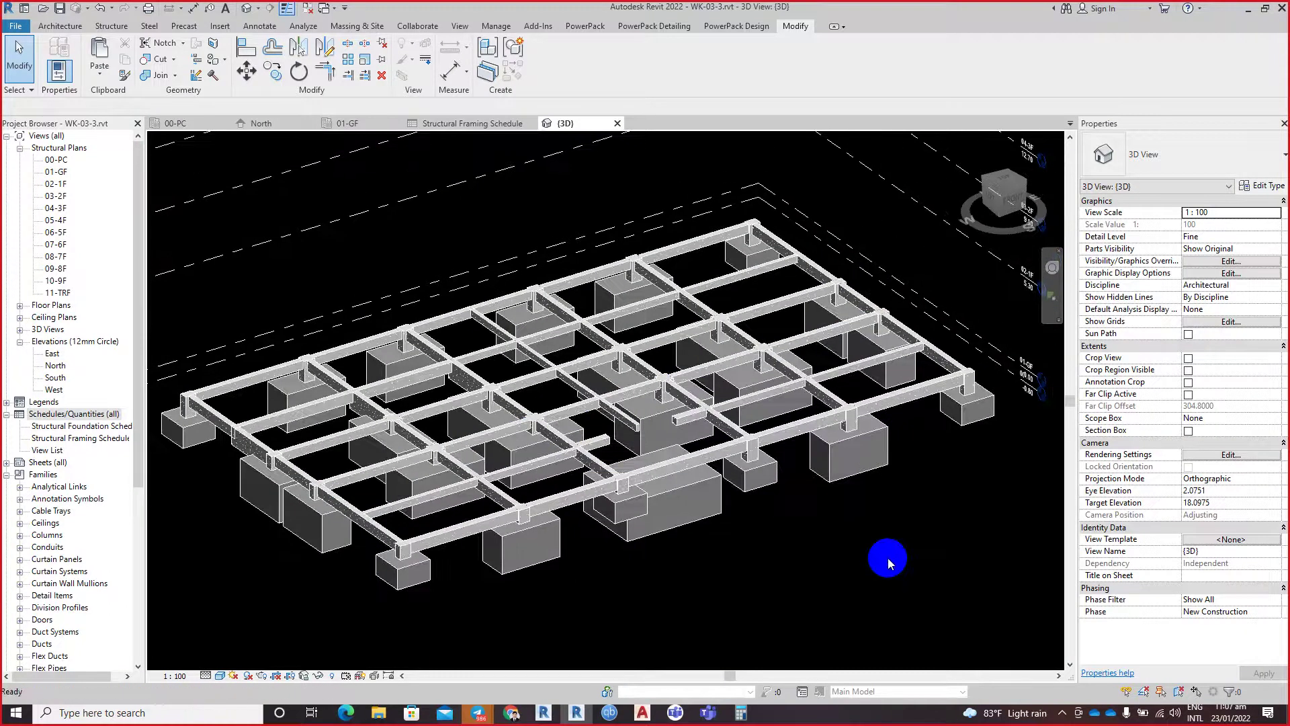
{"action": "scroll", "coordinate": [219, 451], "scroll_direction": "up", "scroll_amount": 1}
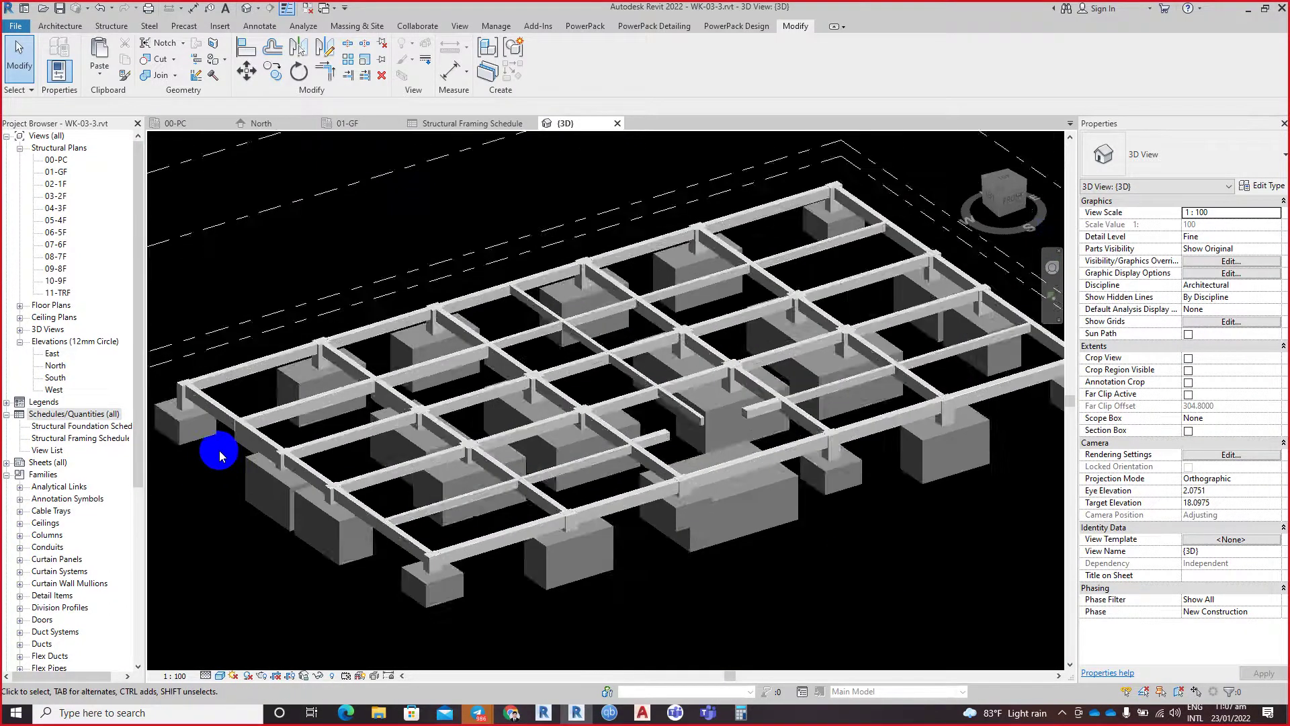
{"action": "scroll", "coordinate": [219, 450], "scroll_direction": "up", "scroll_amount": 3}
{"action": "scroll", "coordinate": [219, 450], "scroll_direction": "down", "scroll_amount": 2}
{"action": "scroll", "coordinate": [219, 450], "scroll_direction": "down", "scroll_amount": 2}
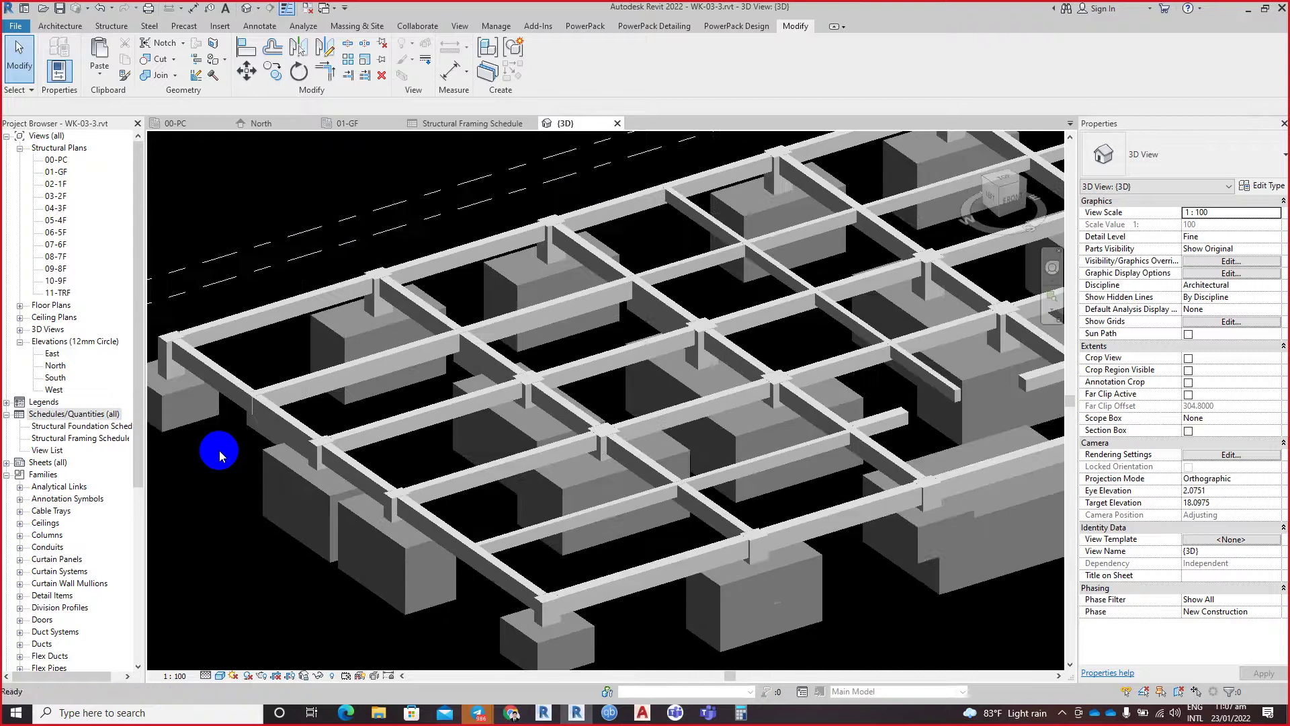
{"action": "scroll", "coordinate": [219, 451], "scroll_direction": "down", "scroll_amount": 5}
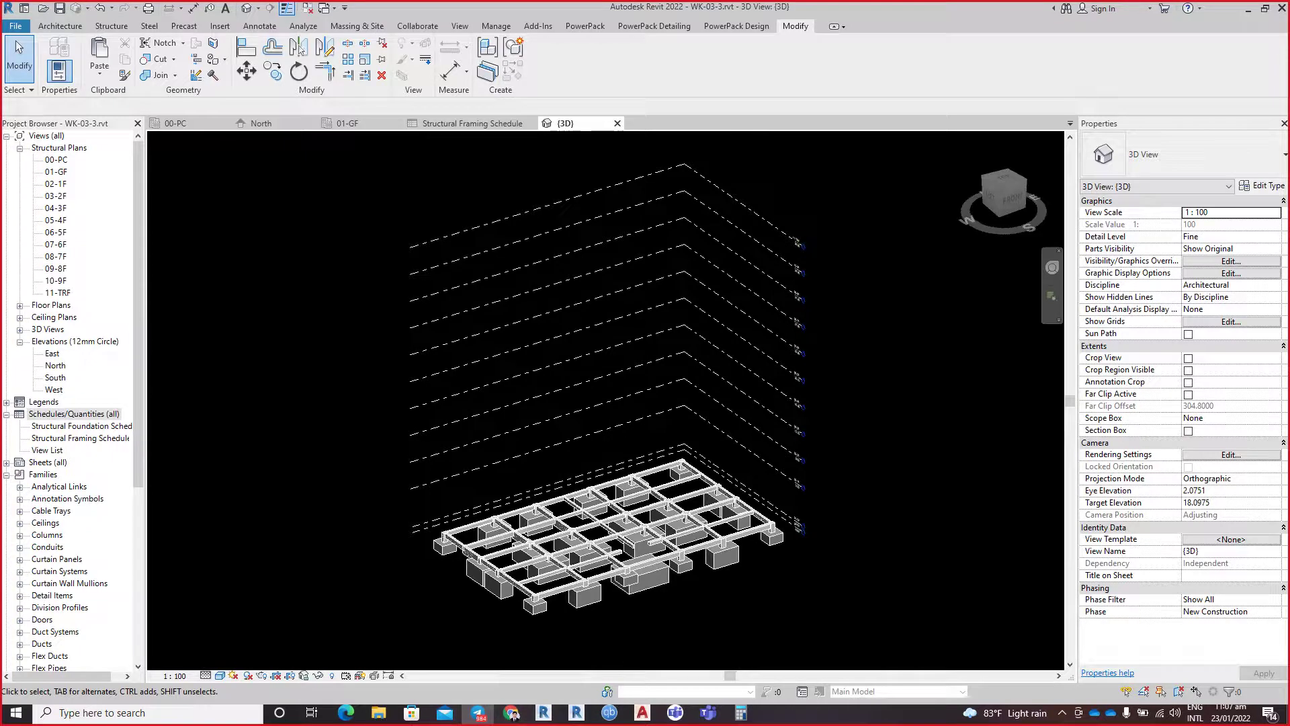
Step: Close all views except the 3D view and select the edge ground beam to identify it
{"action": "left_click", "coordinate": [859, 499]}
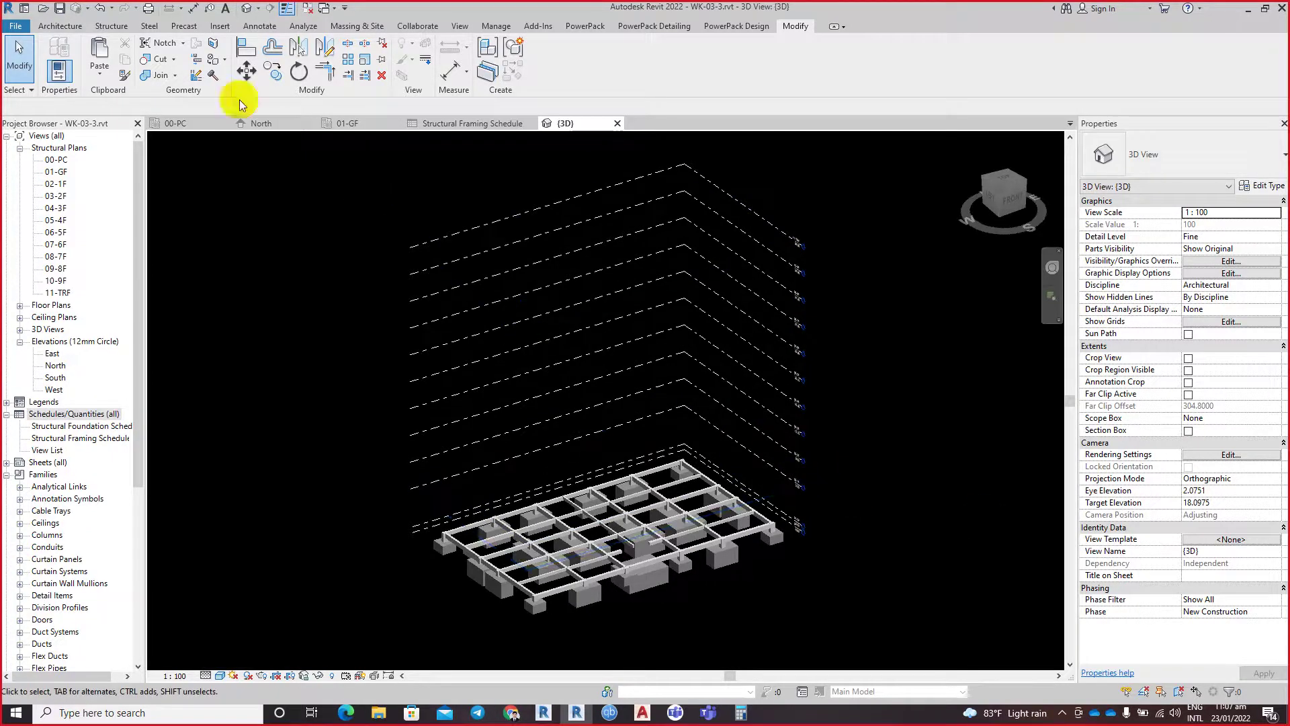
{"action": "left_click", "coordinate": [307, 11]}
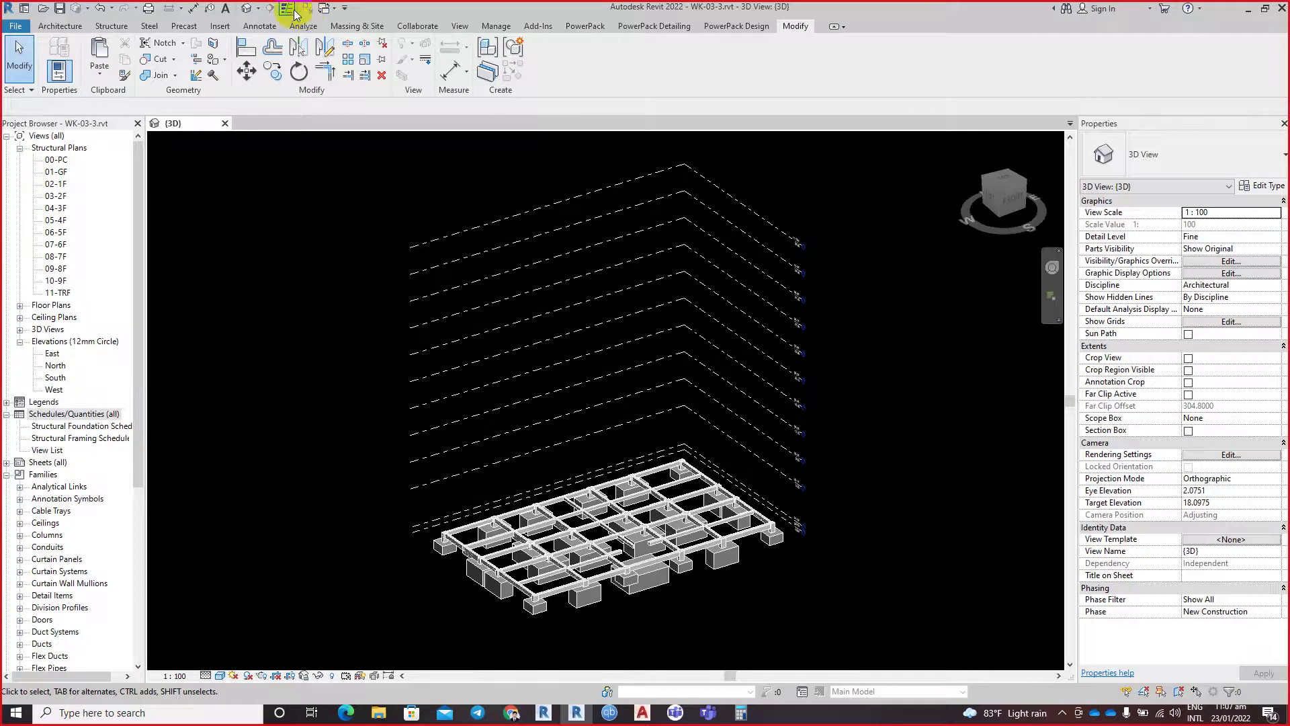
{"action": "left_click", "coordinate": [334, 475]}
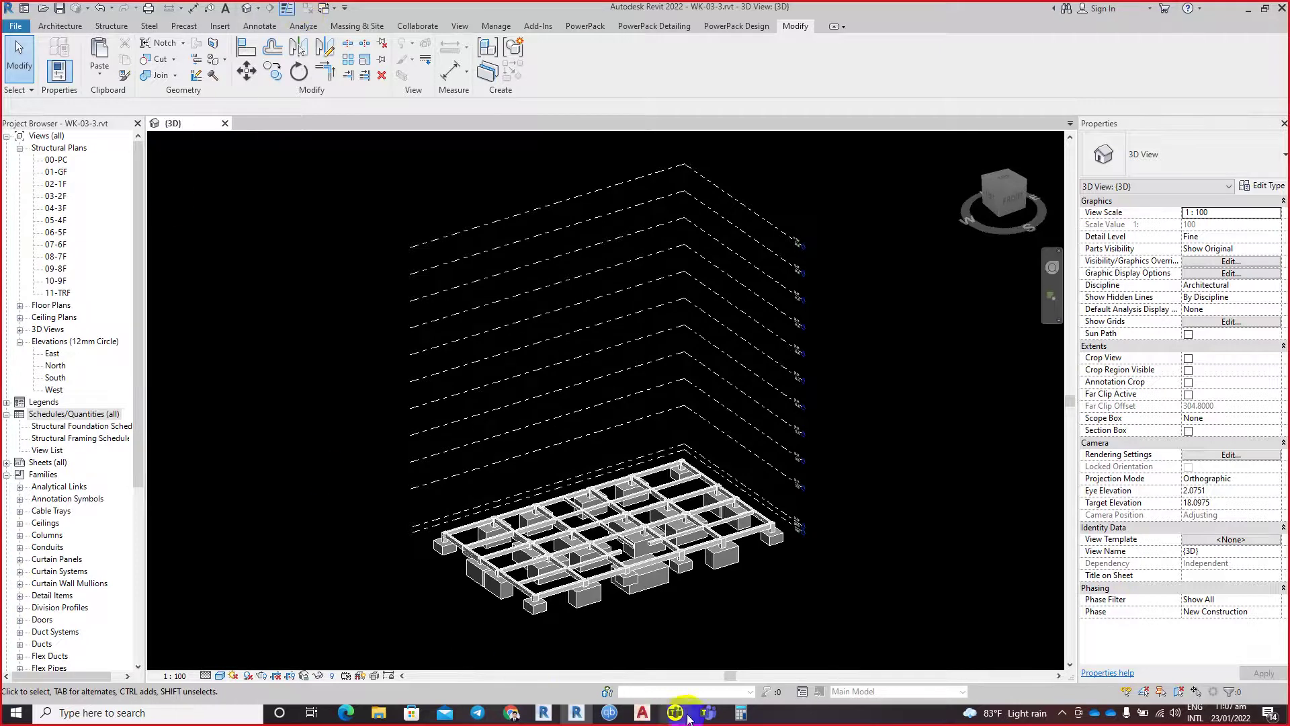
{"action": "left_click", "coordinate": [716, 483]}
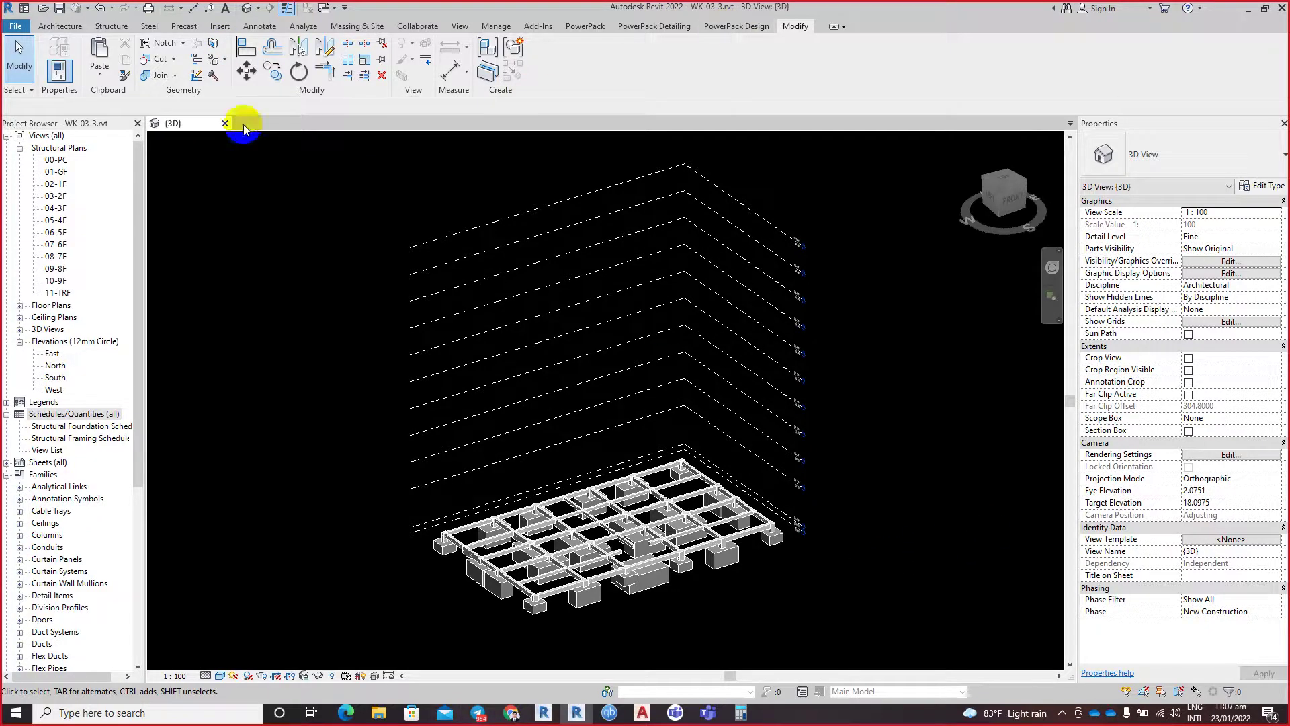
Step: Save the WK-03-3 foundation project, dismiss the Calculator, and close the project
{"action": "left_click", "coordinate": [61, 9]}
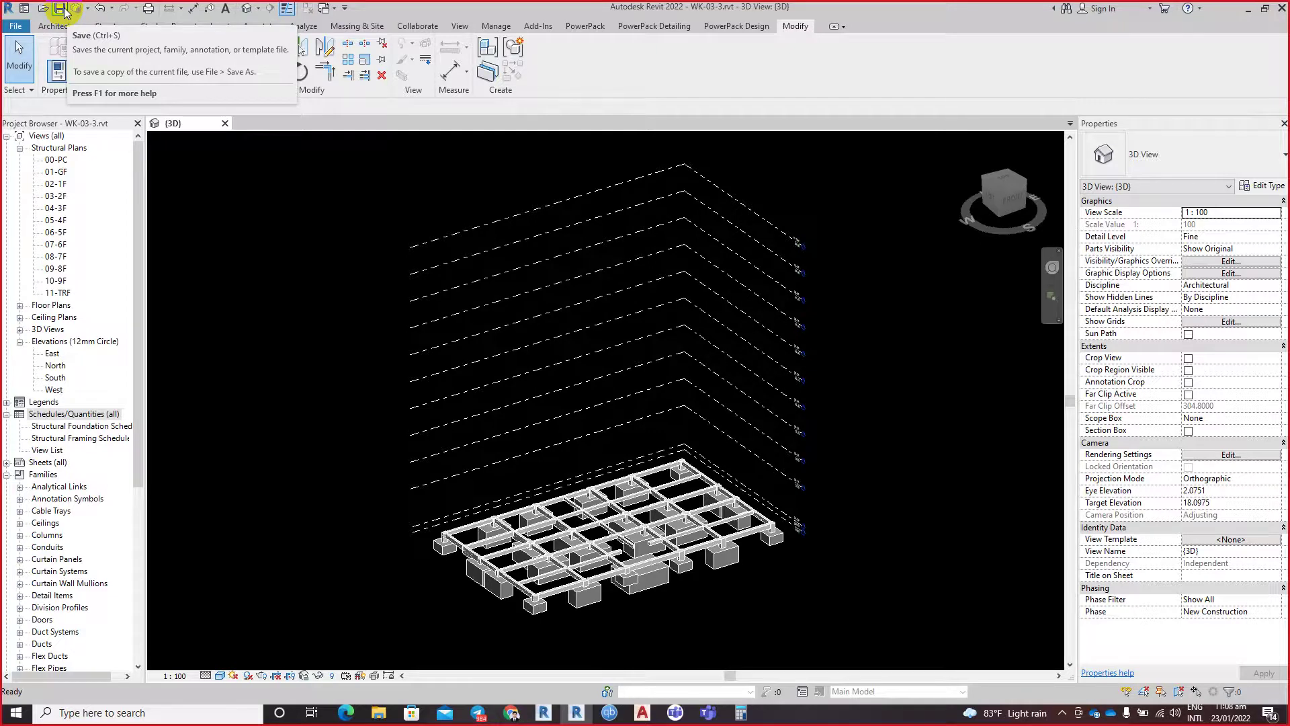
{"action": "left_click", "coordinate": [291, 412]}
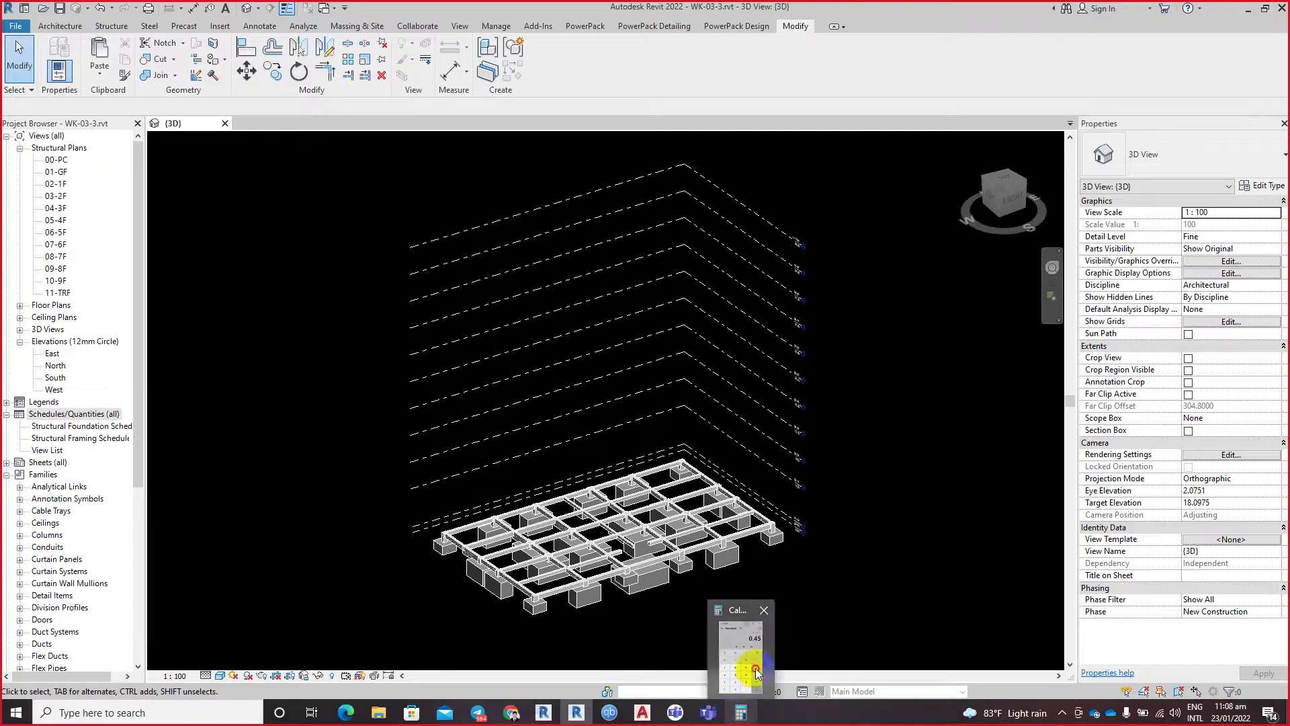
{"action": "left_click", "coordinate": [750, 649]}
{"action": "left_click", "coordinate": [519, 239]}
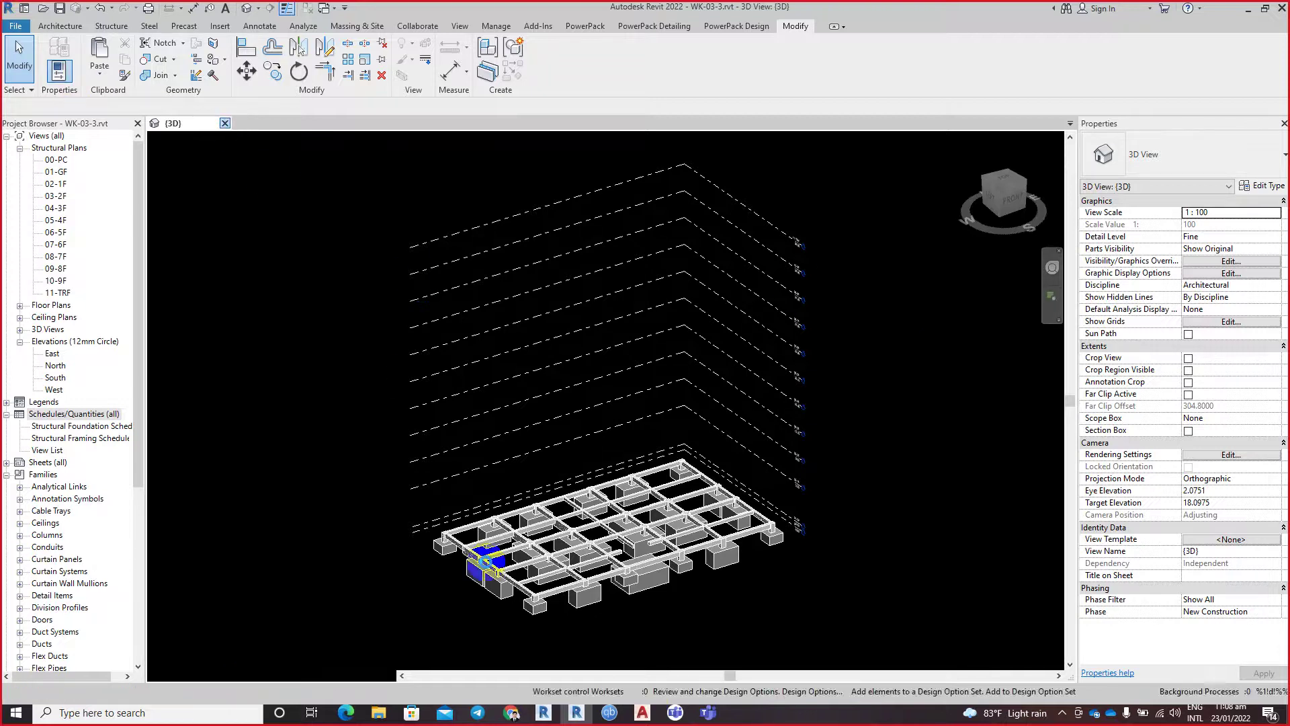
{"action": "left_click", "coordinate": [649, 710]}
{"action": "mouse_move", "coordinate": [708, 713]}
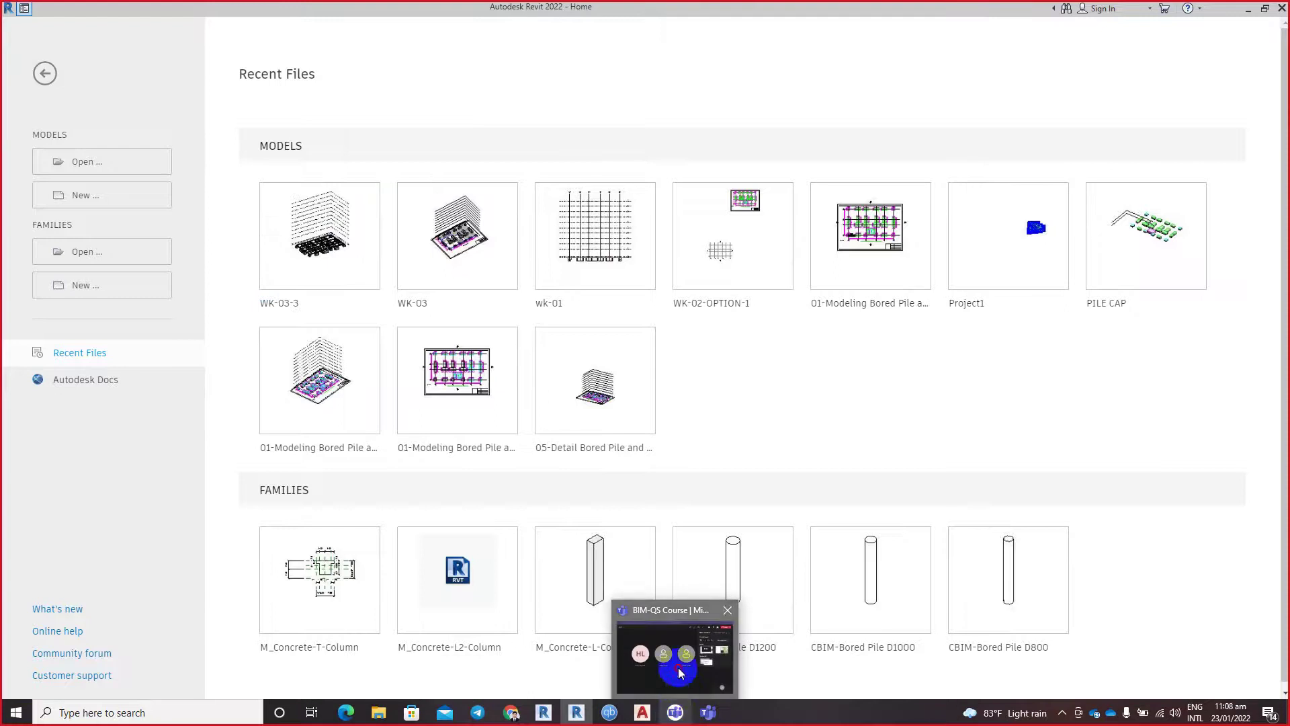
Step: Move the Teams meeting window off the Revit start page and close Revit
{"action": "left_click", "coordinate": [672, 662]}
{"action": "left_click", "coordinate": [657, 52]}
{"action": "left_click_drag", "start_coordinate": [619, 29], "coordinate": [1228, 114]}
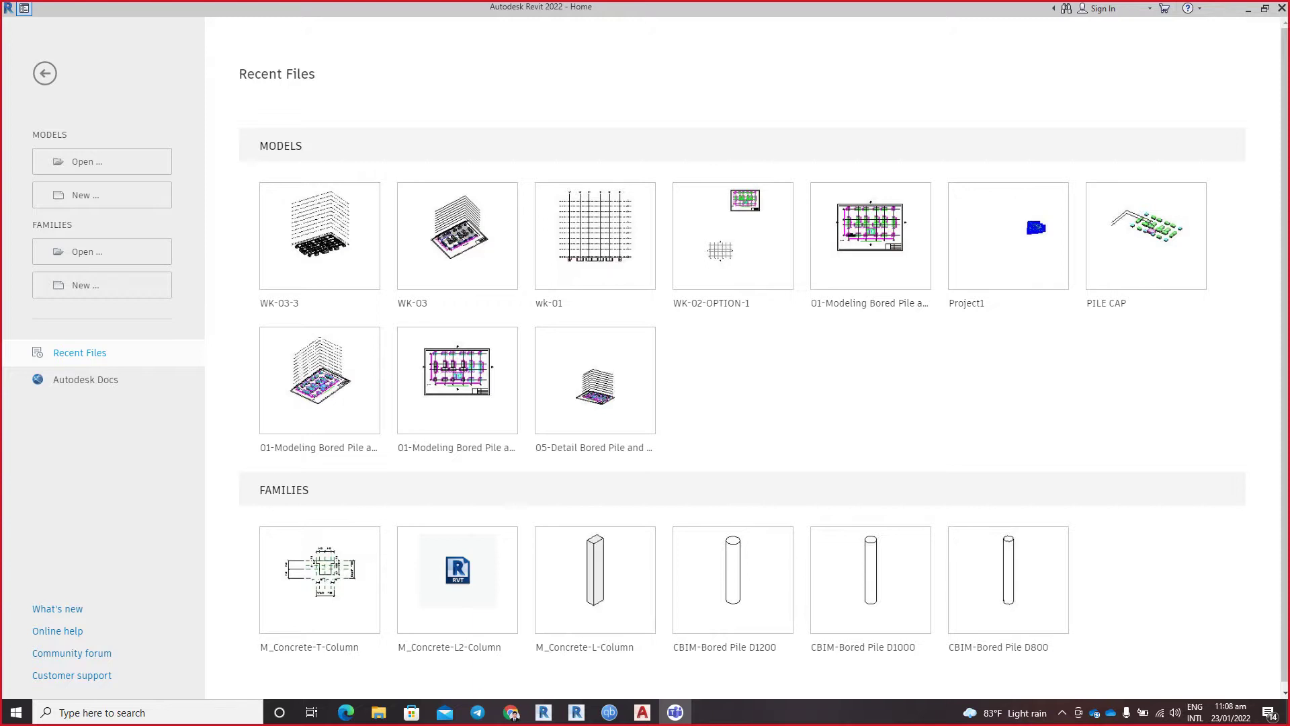
{"action": "left_click", "coordinate": [1282, 9]}
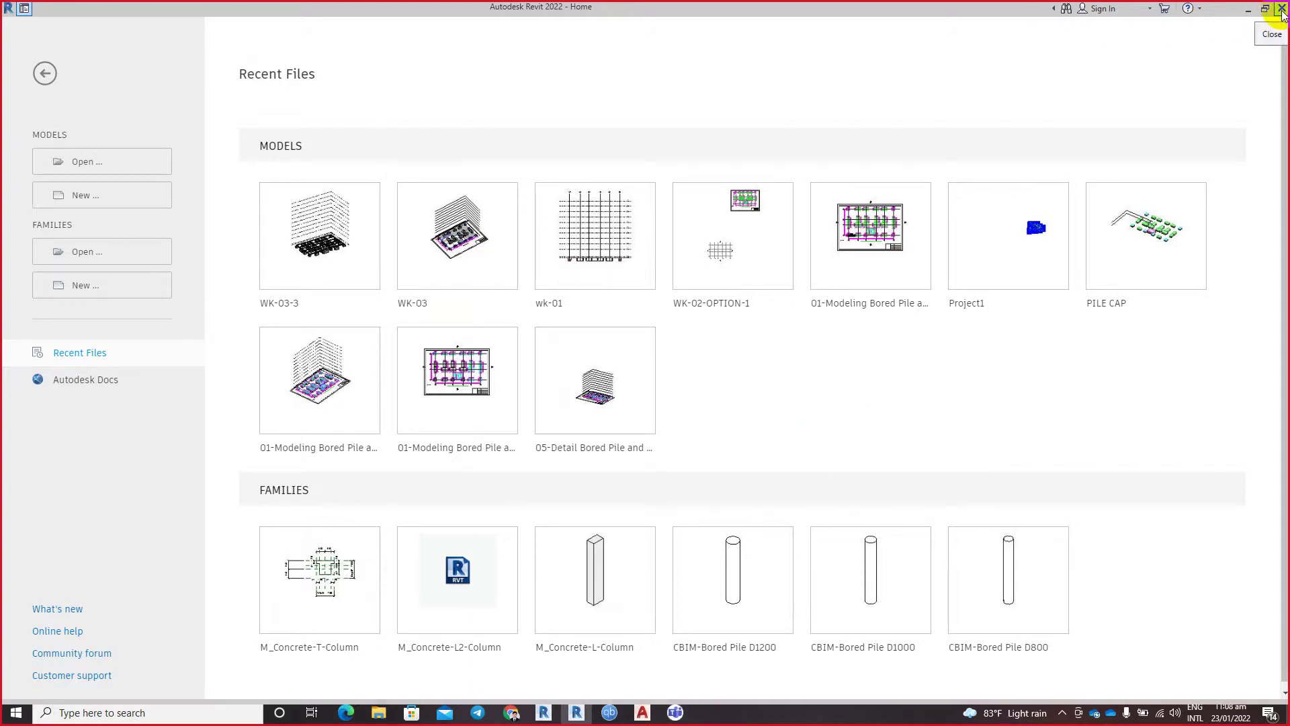